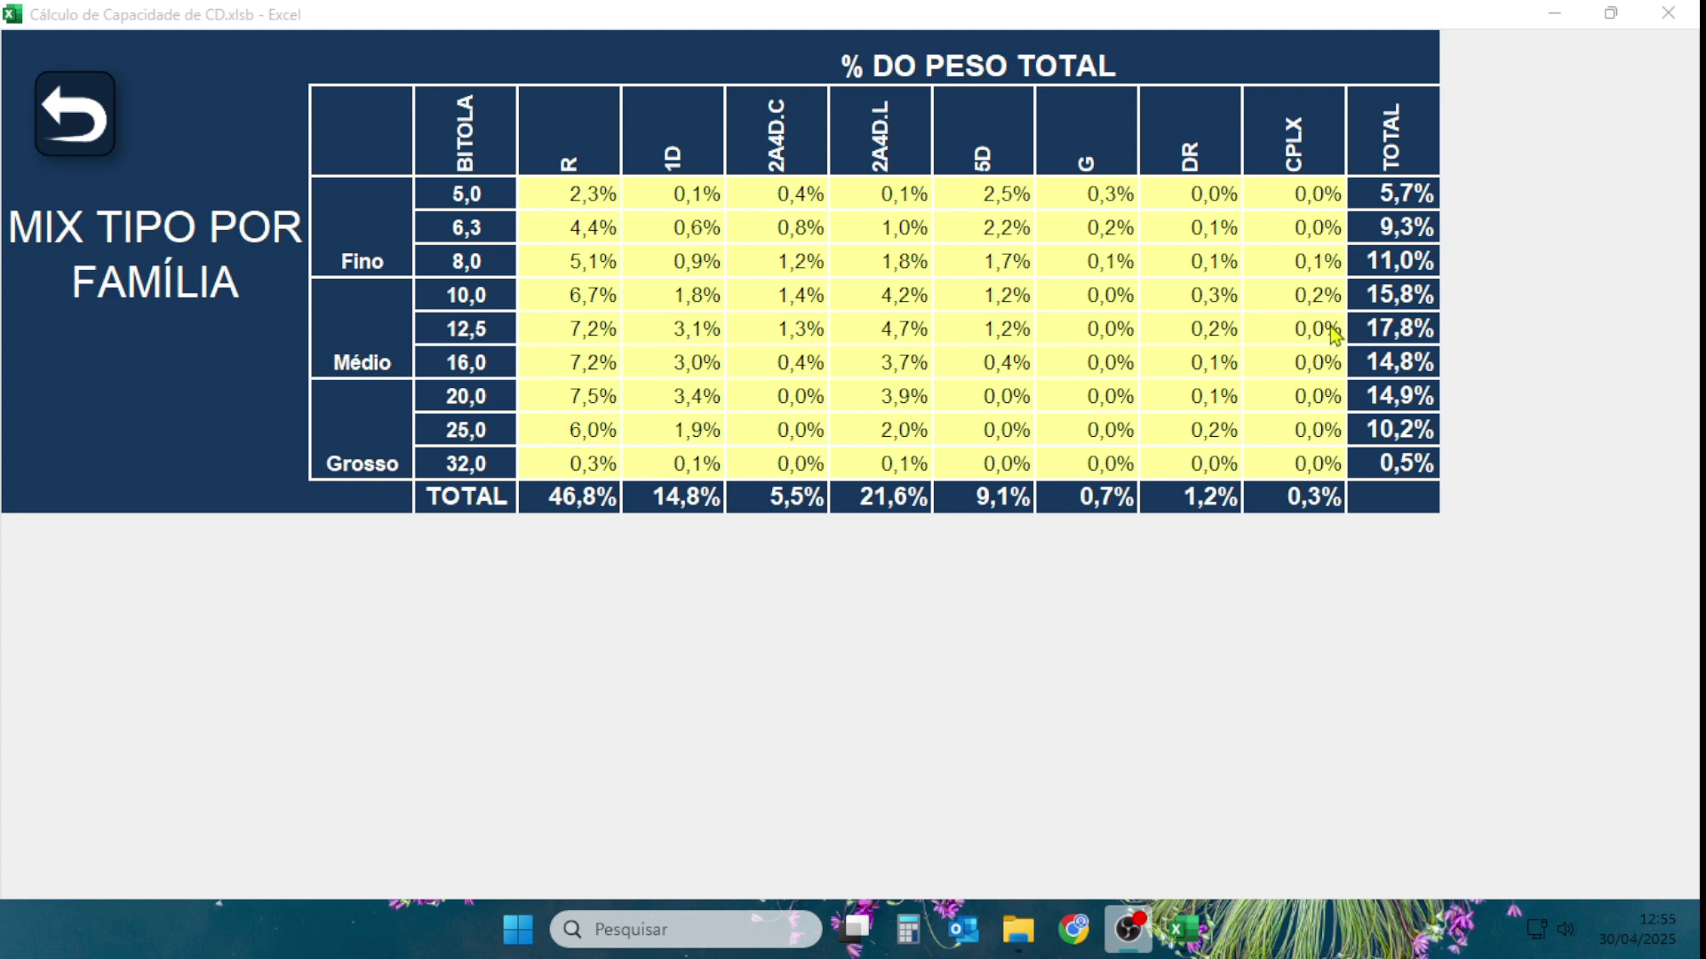
{"action": "left_click", "coordinate": [592, 460]}
{"action": "left_click", "coordinate": [592, 460]}
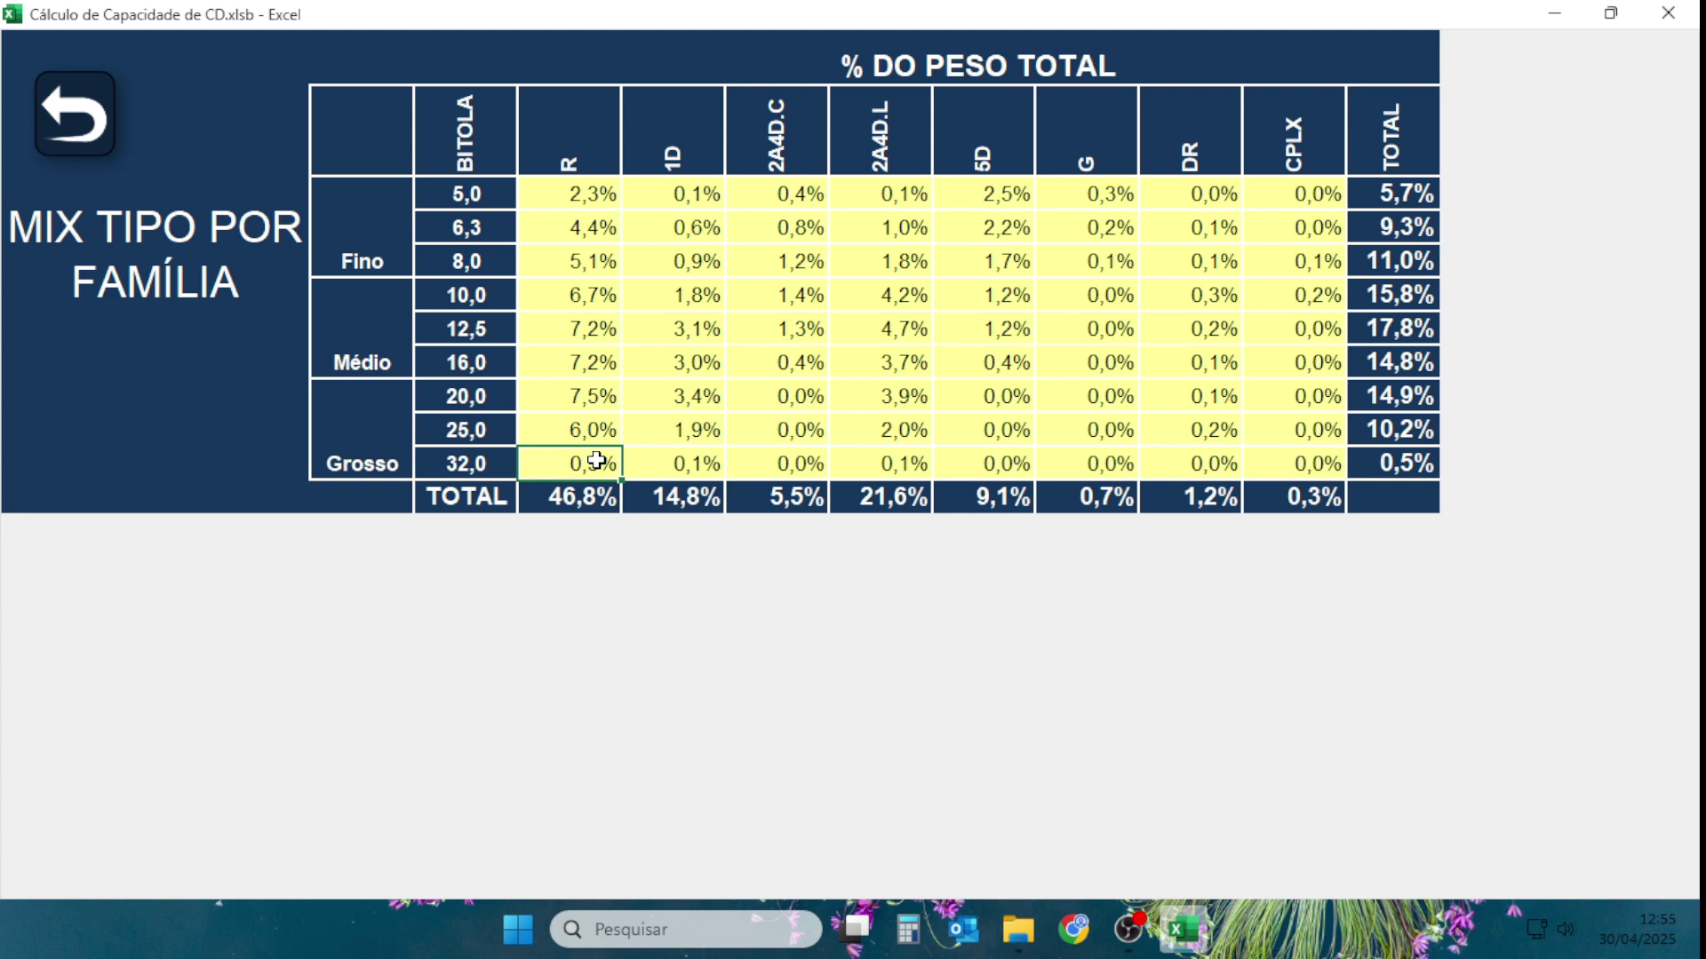
{"action": "key", "text": "Delete"}
{"action": "key", "text": "ctrl+z"}
{"action": "left_click_drag", "start_coordinate": [576, 193], "coordinate": [1244, 449]}
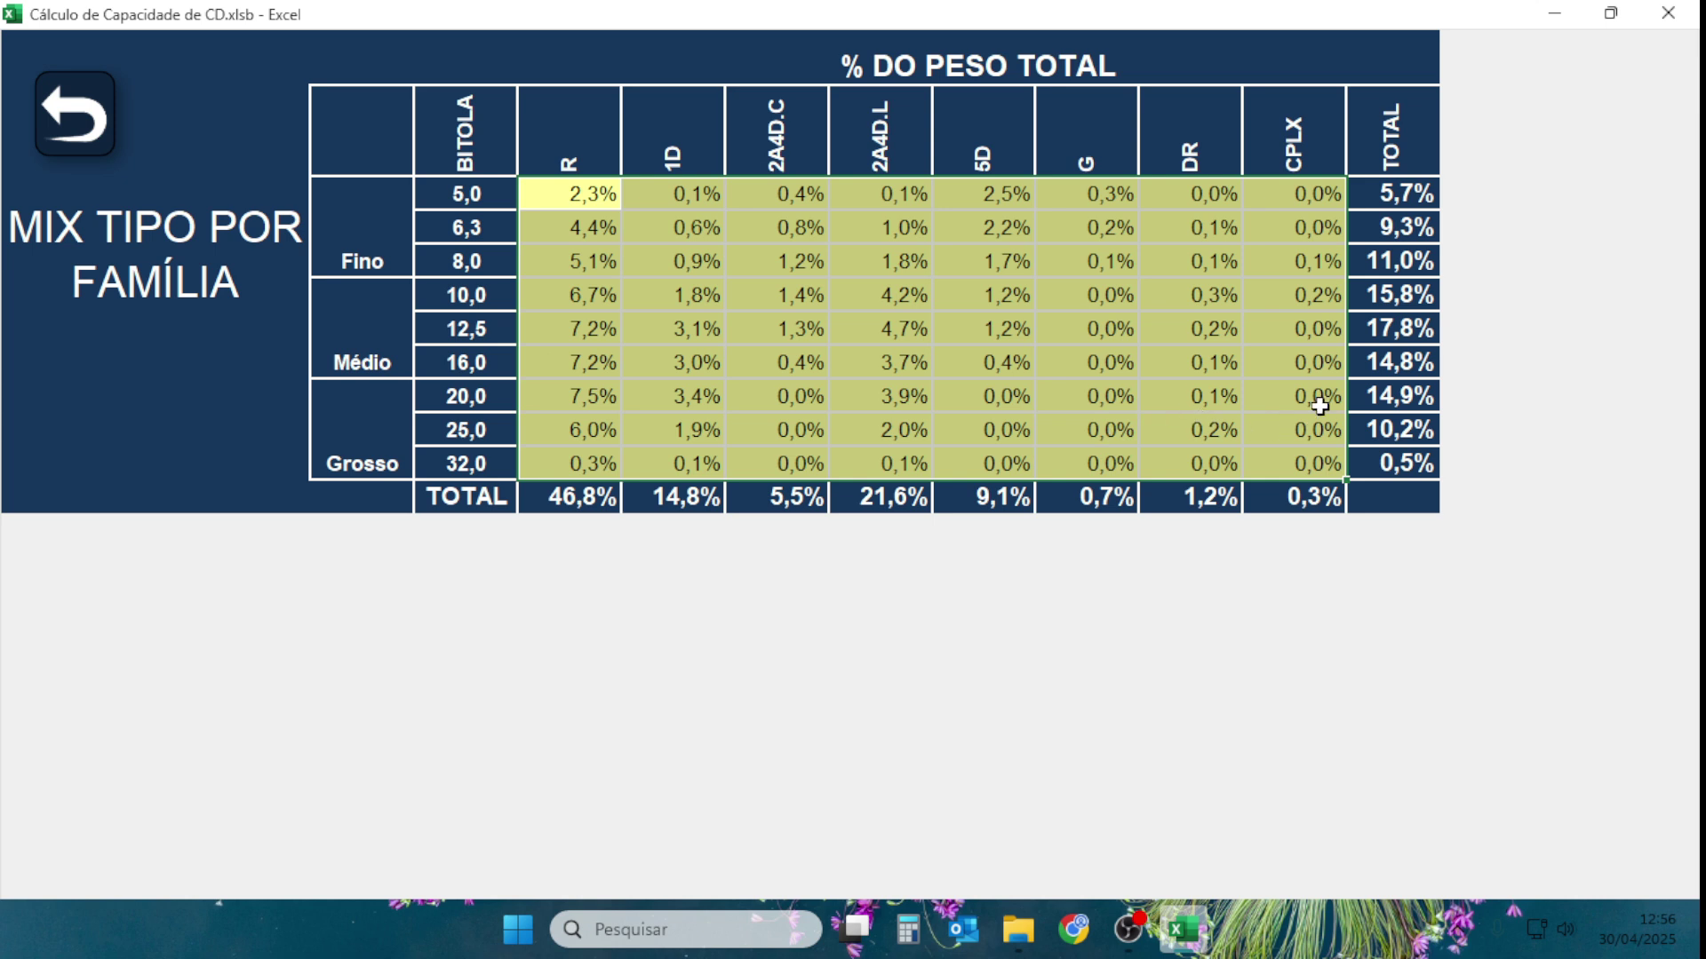
{"action": "left_click", "coordinate": [591, 198]}
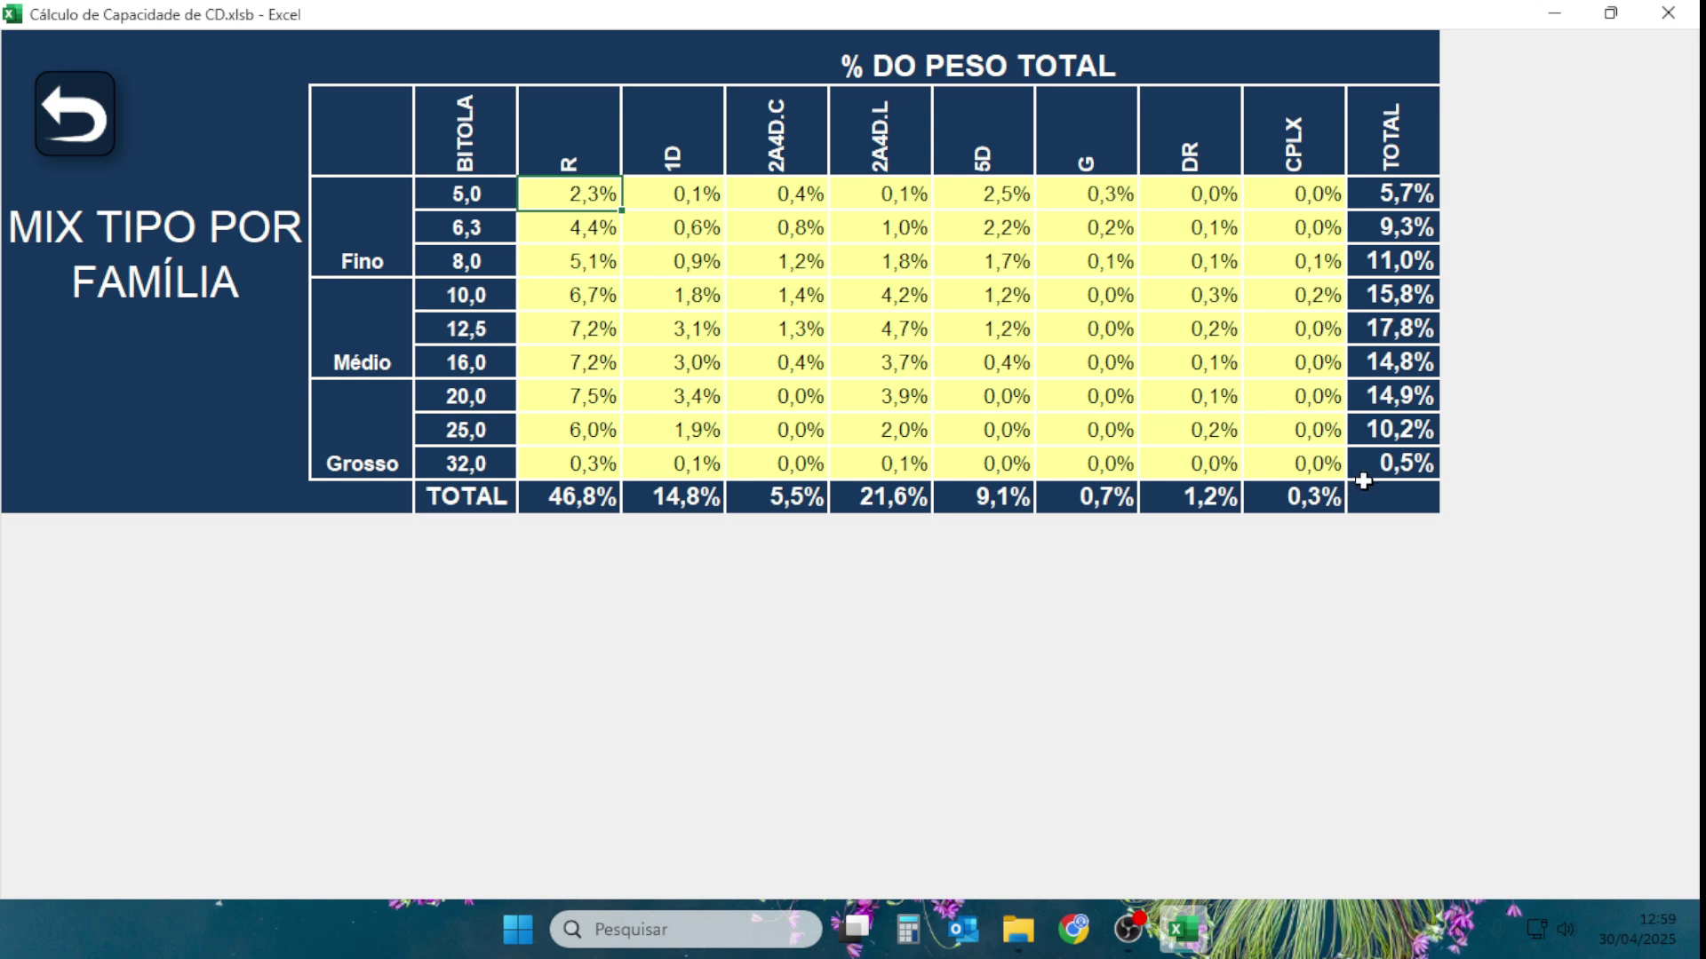
Go back from the family mix sheet to the main menu and open the equipment list.
{"action": "left_click", "coordinate": [74, 115]}
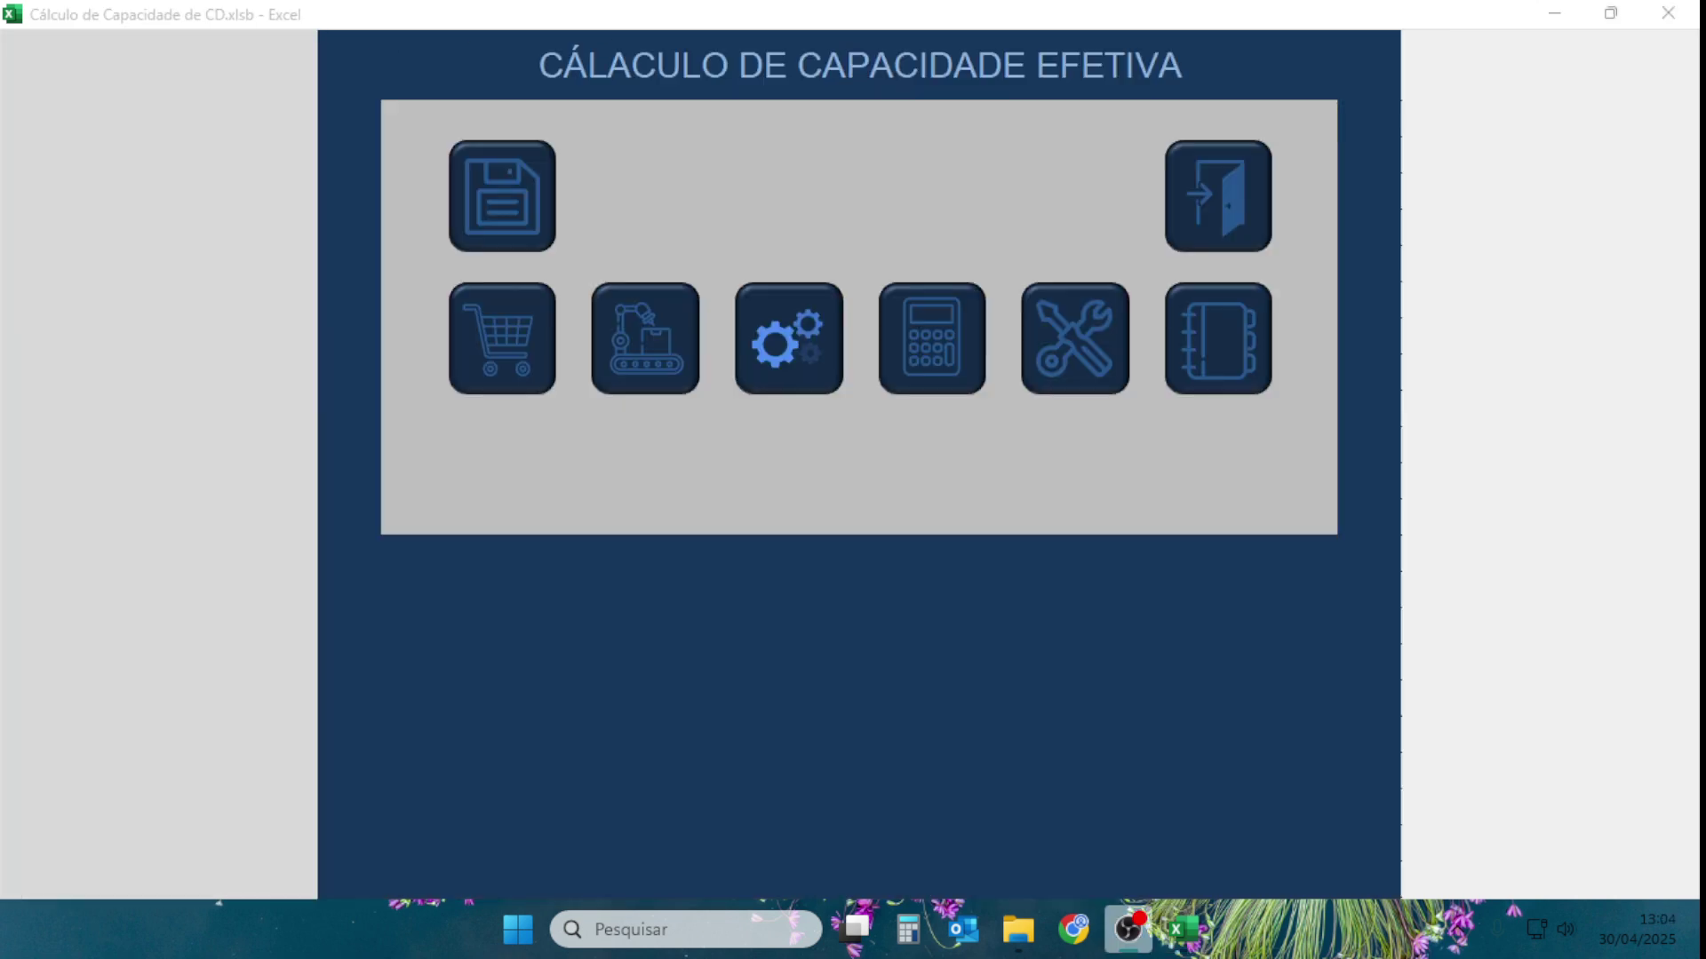
{"action": "left_click", "coordinate": [659, 347]}
{"action": "left_click", "coordinate": [659, 355]}
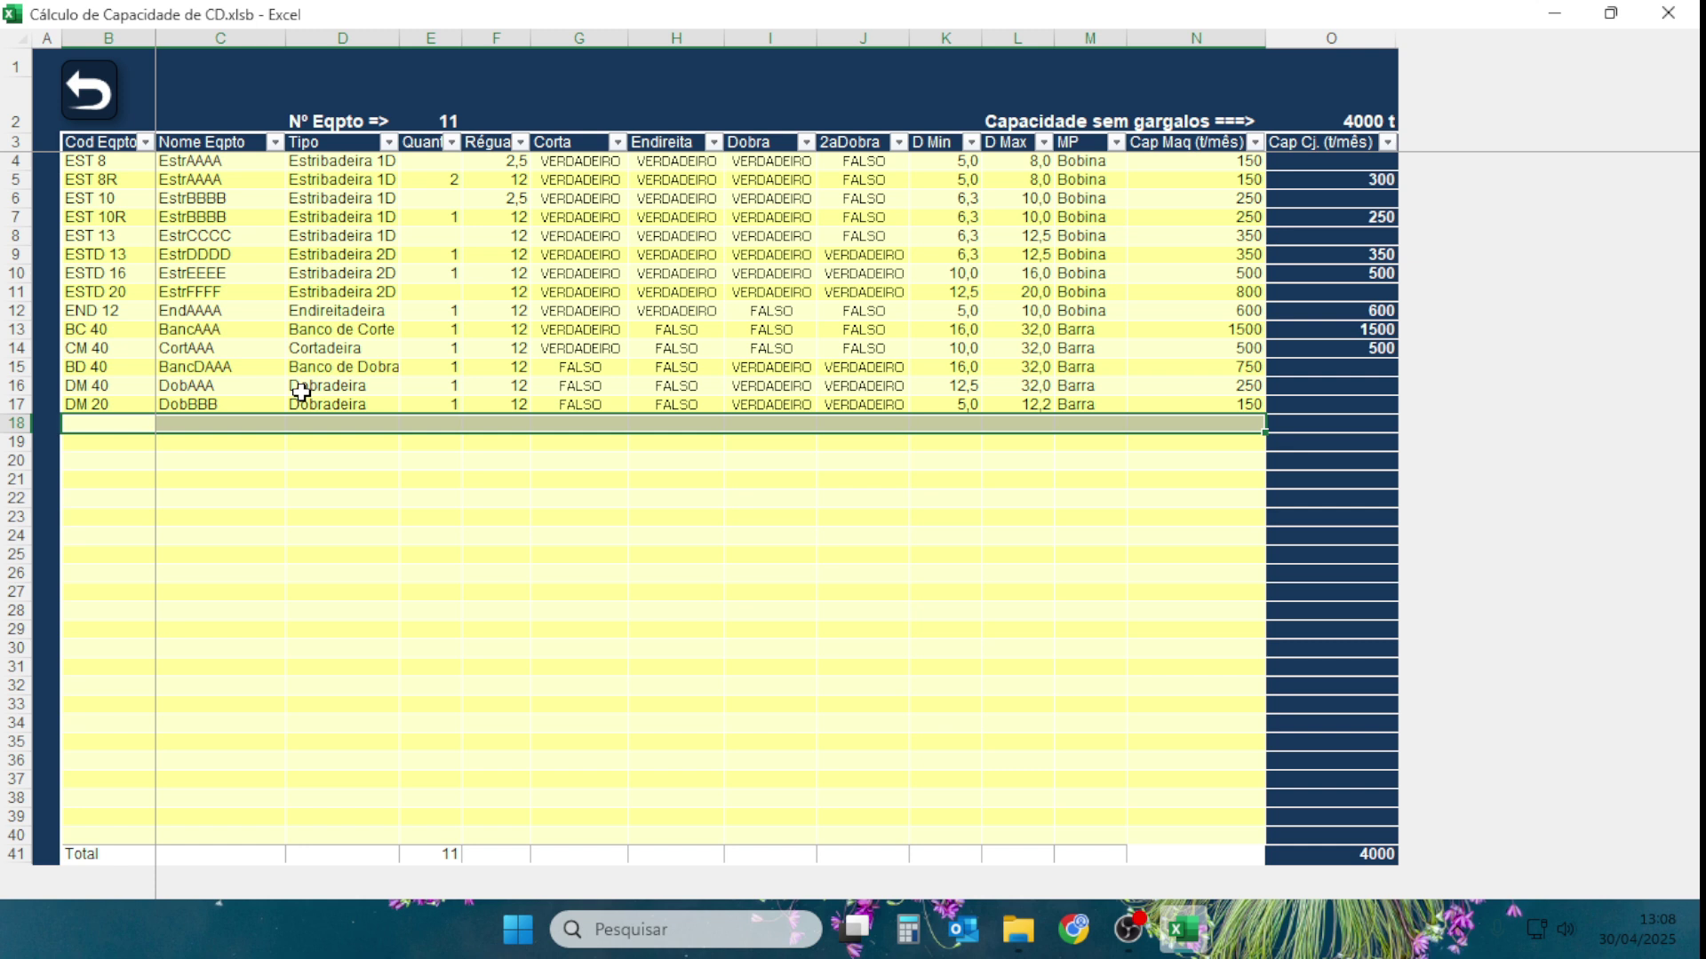
Examine the equipment list rows for codes BC 40, CM 40, BD 40, DM 40 and DM 20.
{"action": "left_click", "coordinate": [94, 351]}
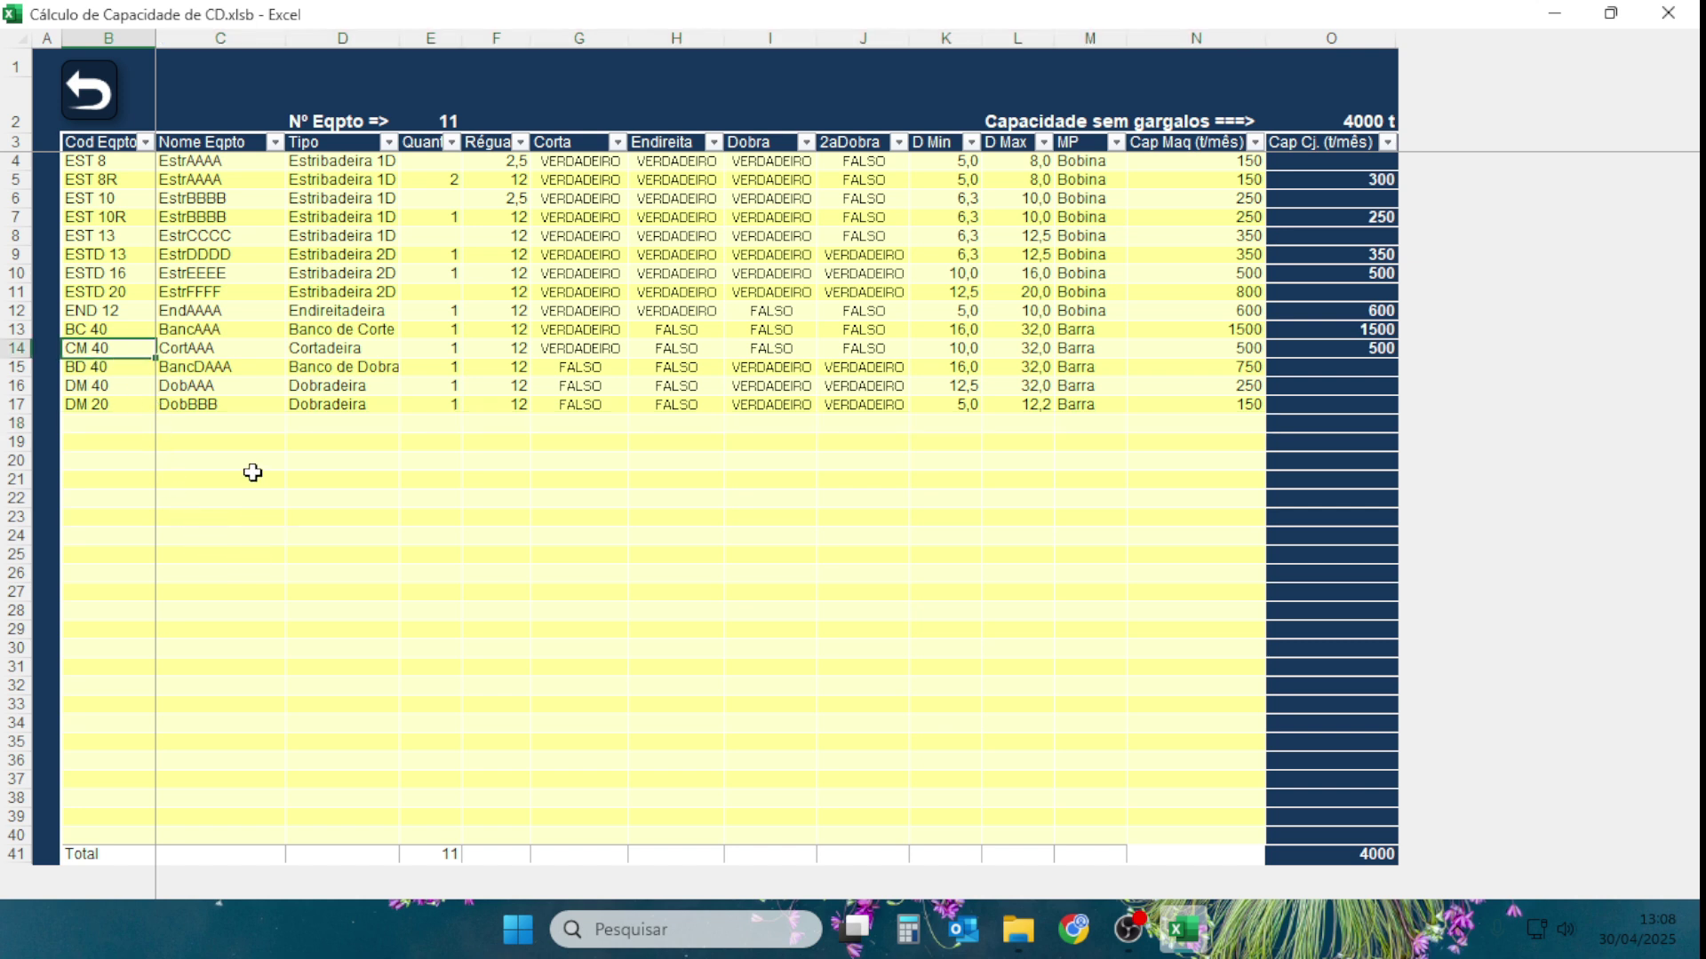
{"action": "left_click", "coordinate": [112, 334]}
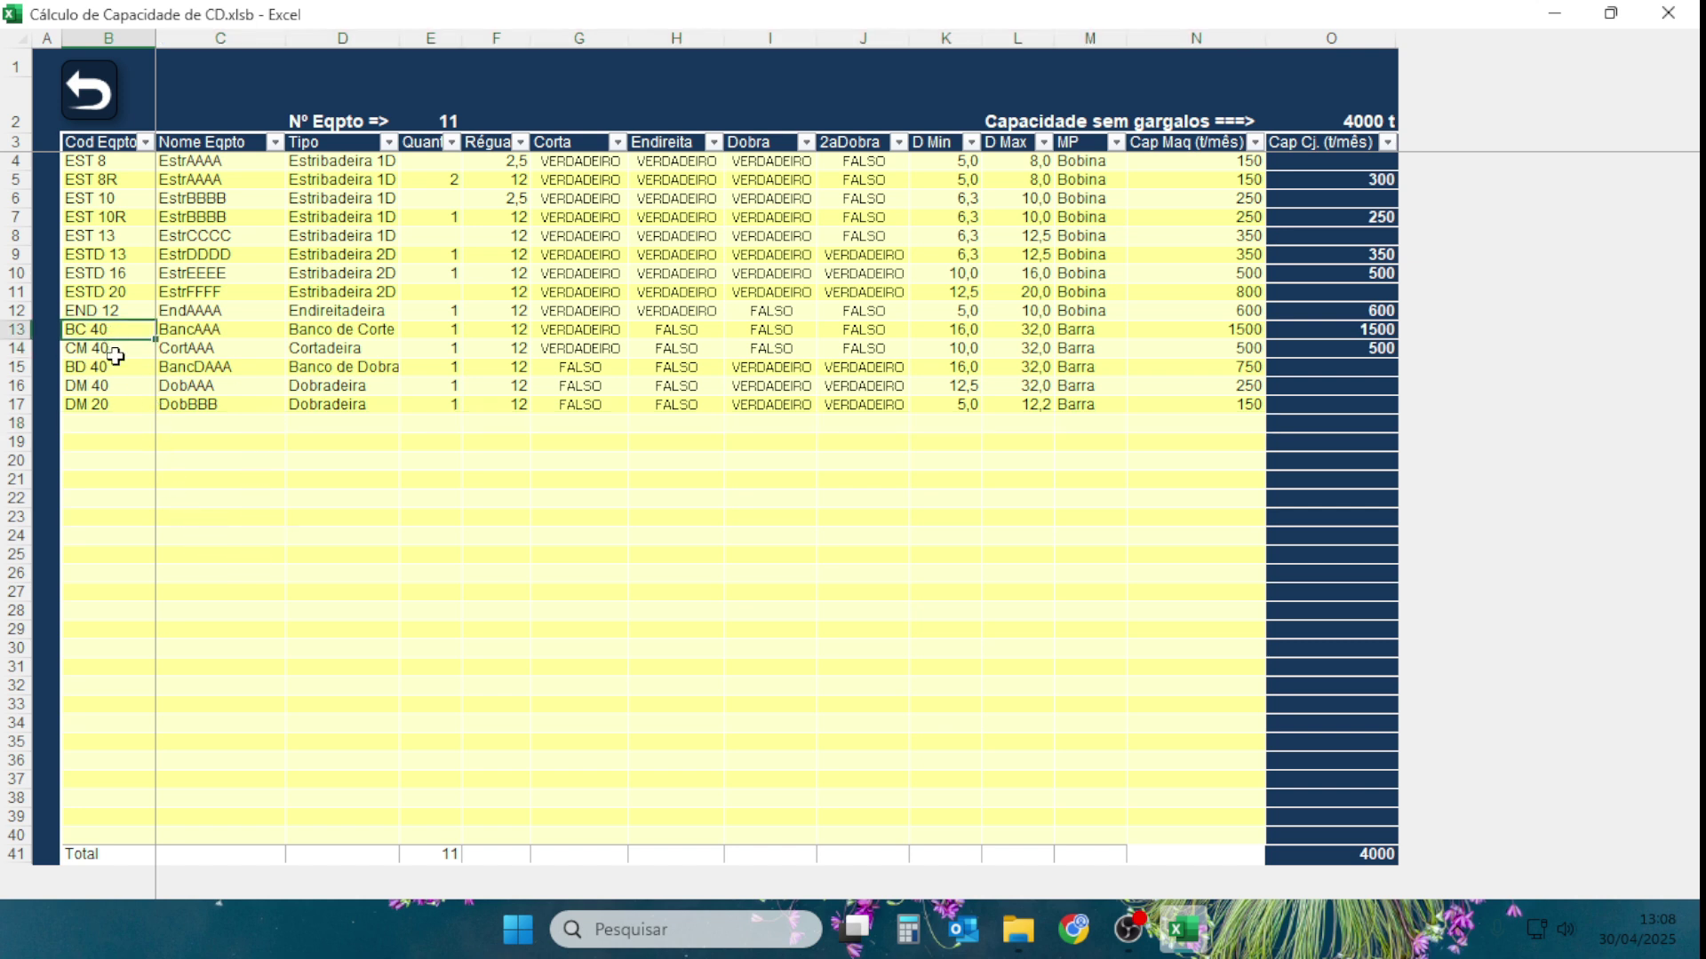
{"action": "left_click", "coordinate": [116, 356]}
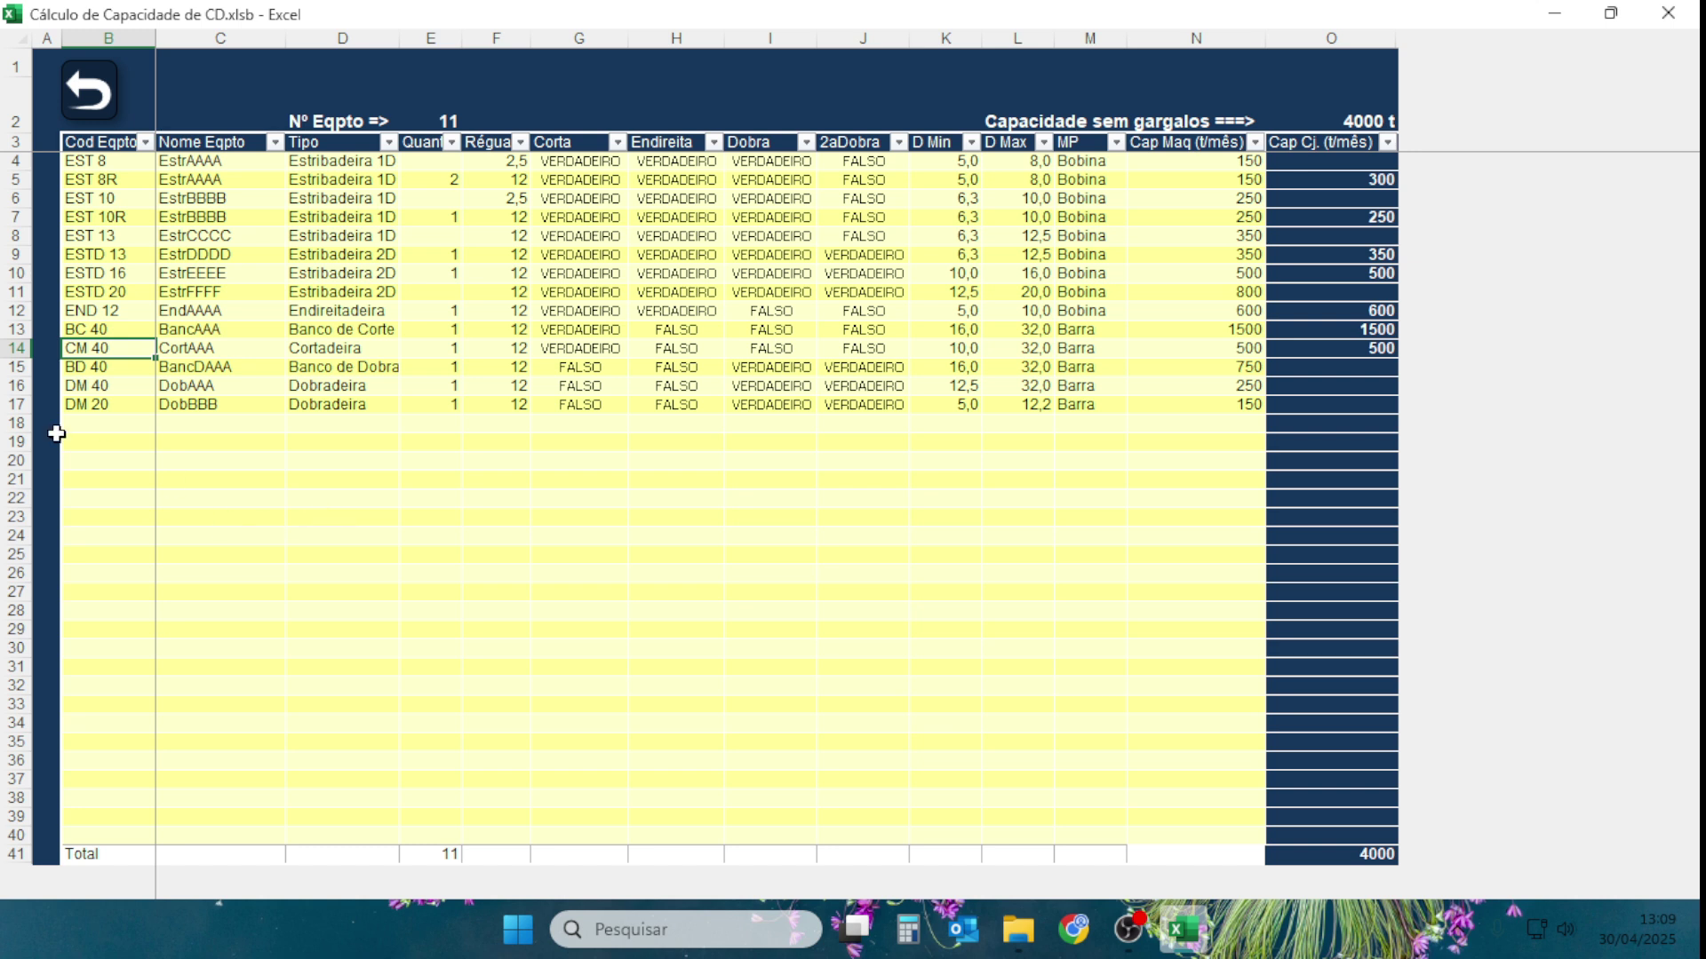
{"action": "left_click", "coordinate": [108, 373]}
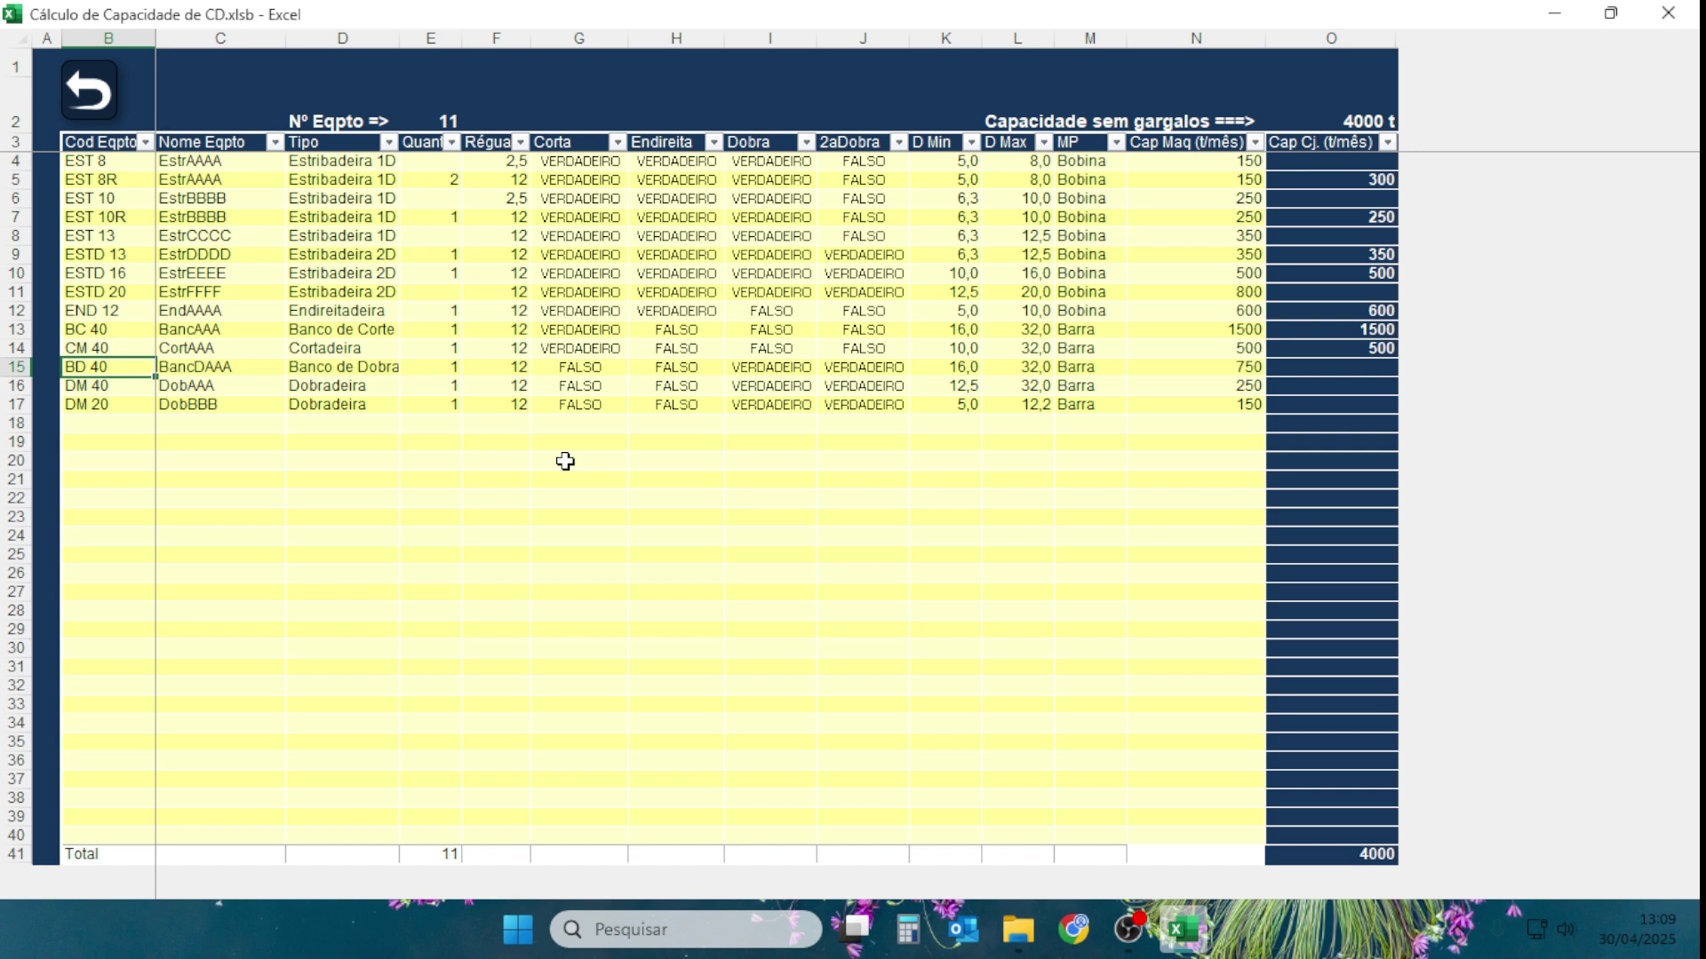
{"action": "key", "text": "Down"}
{"action": "key", "text": "Down"}
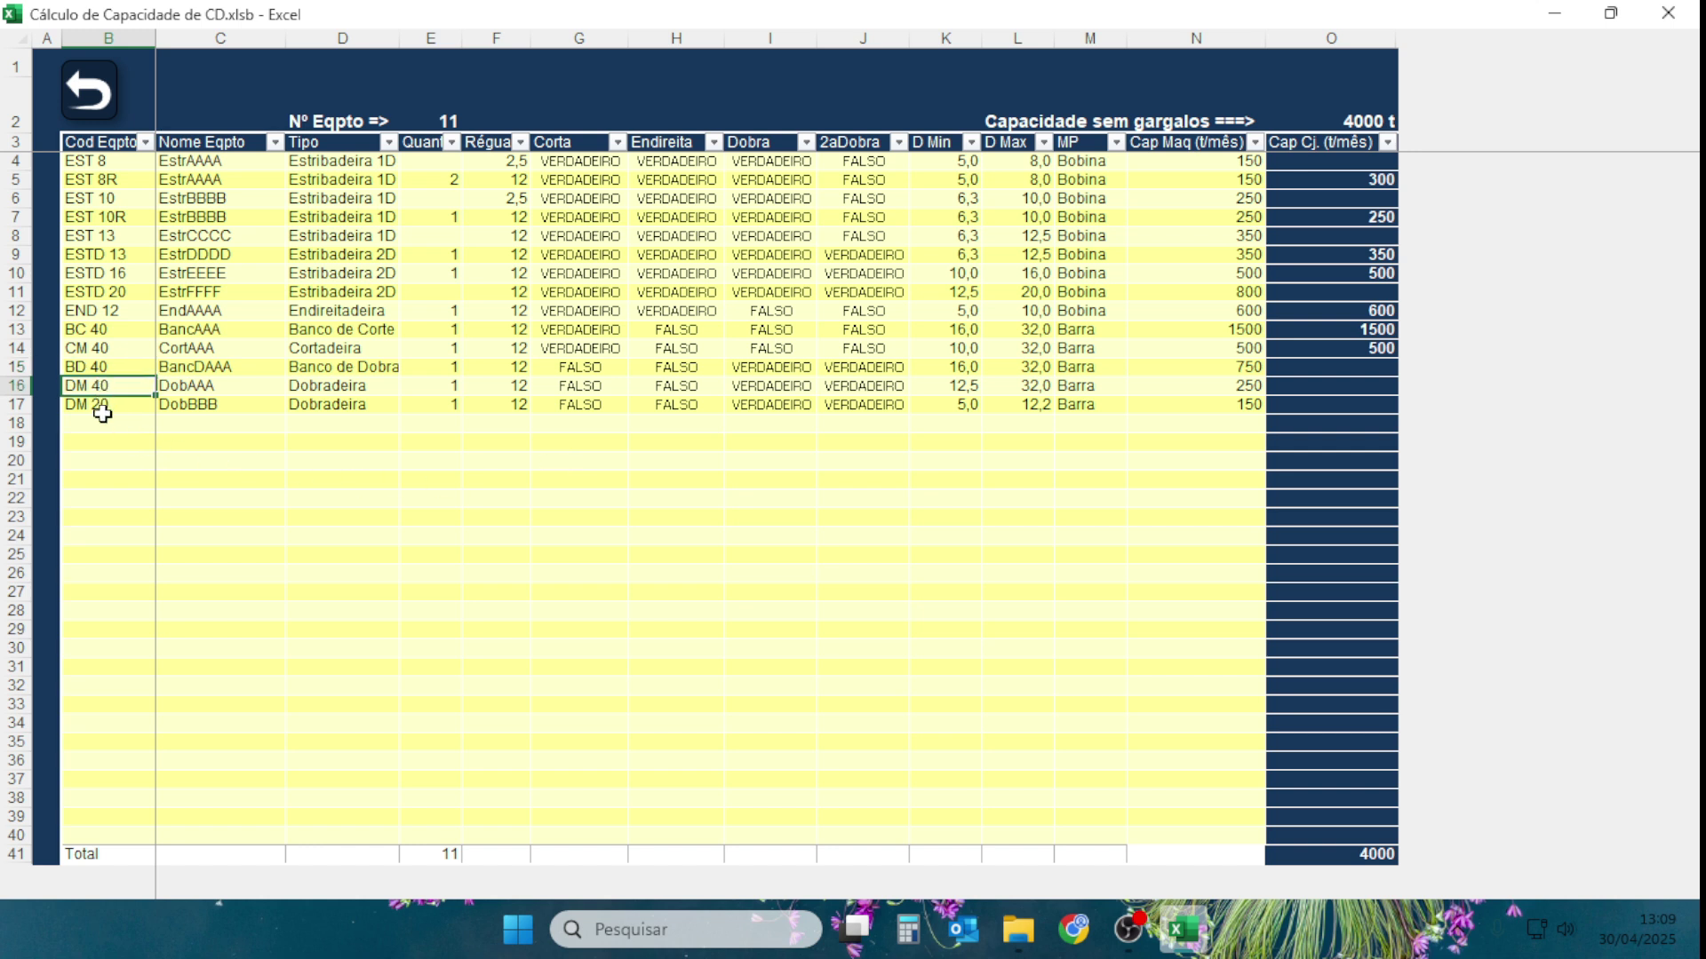
{"action": "left_click", "coordinate": [130, 388]}
{"action": "left_click", "coordinate": [134, 405]}
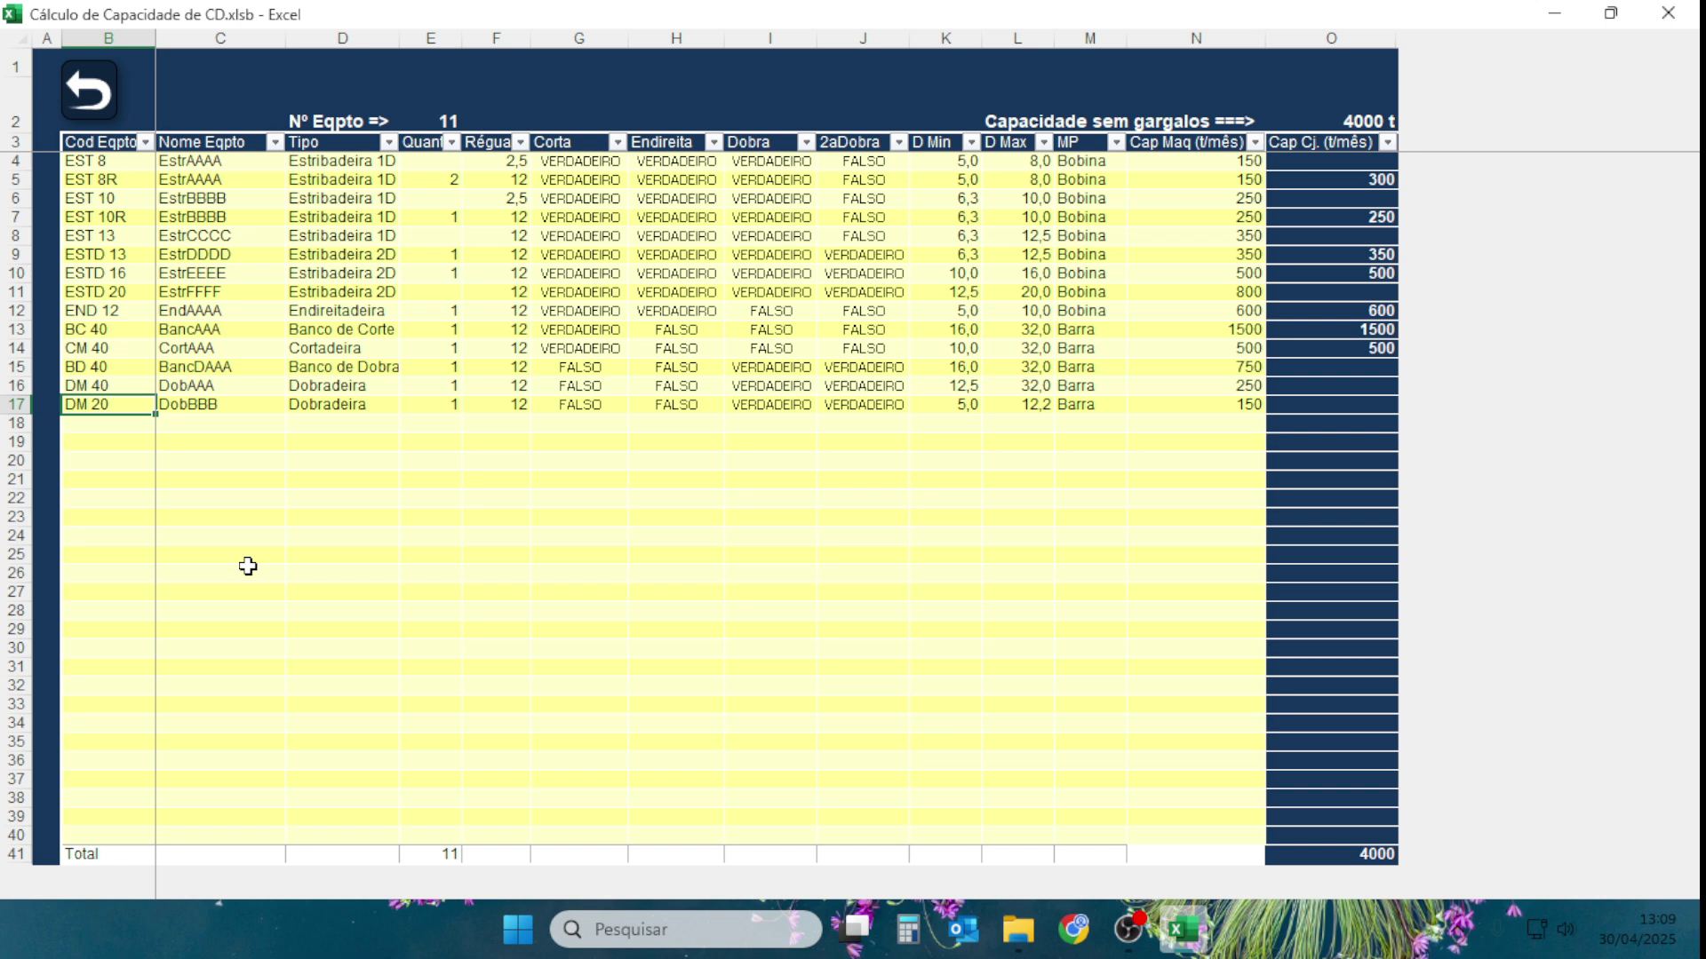
Review the code, name, type, quantity and Régua columns across all registered equipment.
{"action": "left_click_drag", "start_coordinate": [102, 169], "coordinate": [129, 405]}
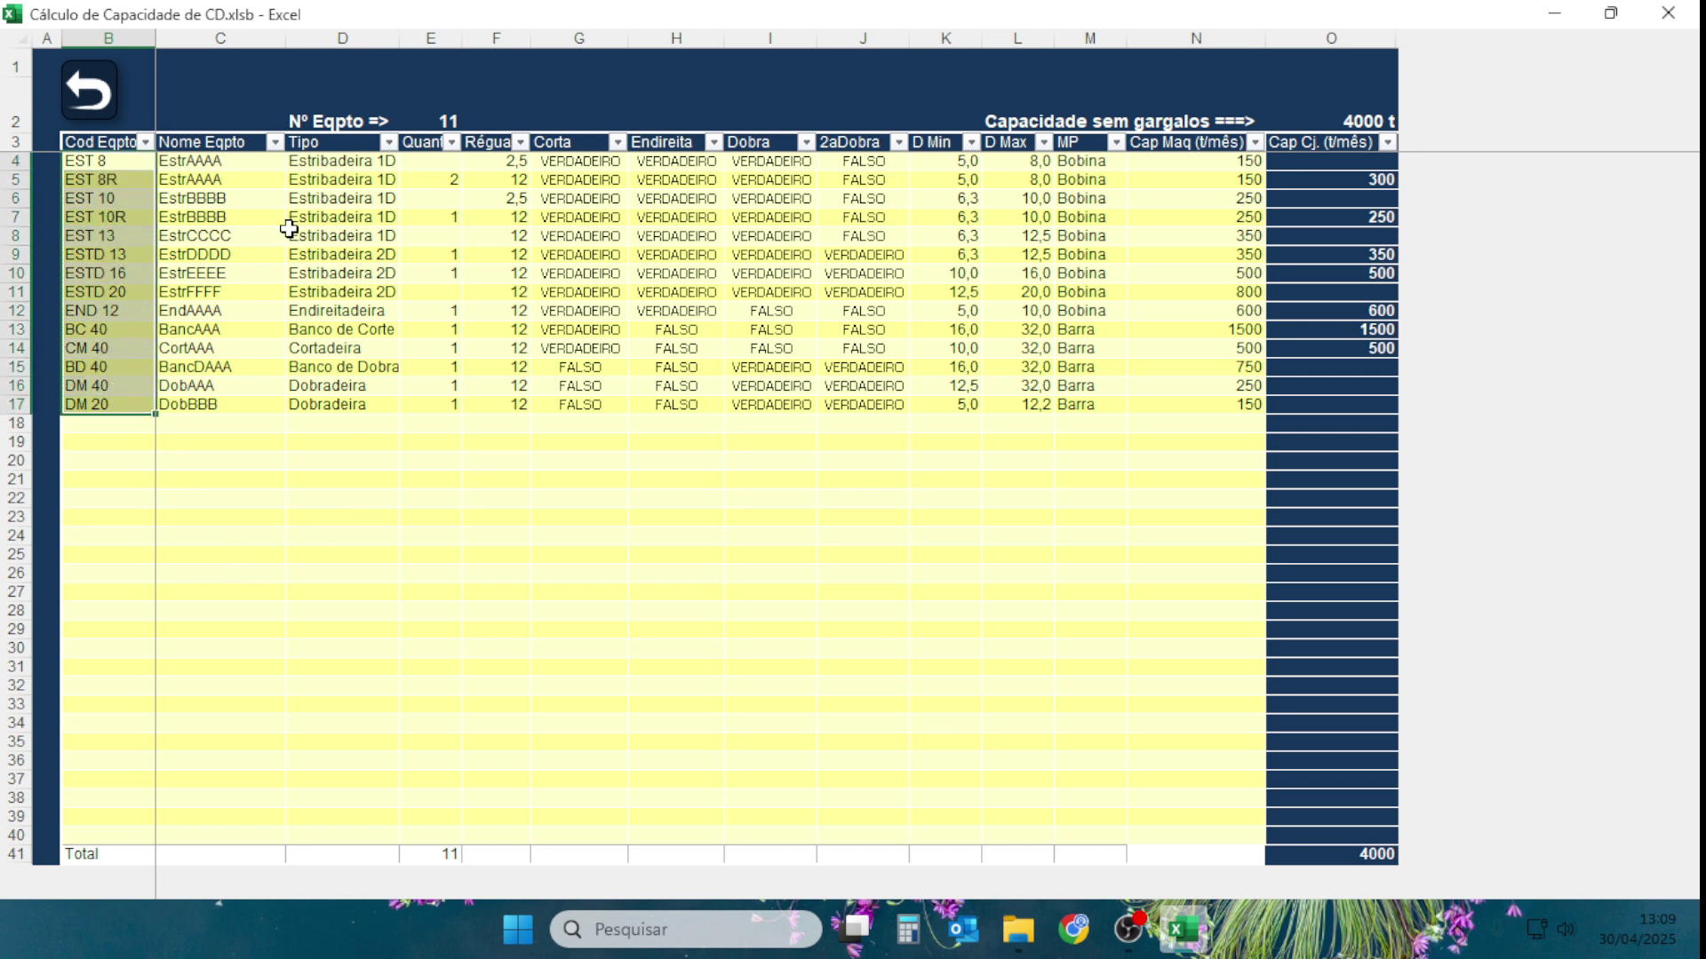
{"action": "left_click_drag", "start_coordinate": [251, 164], "coordinate": [229, 423]}
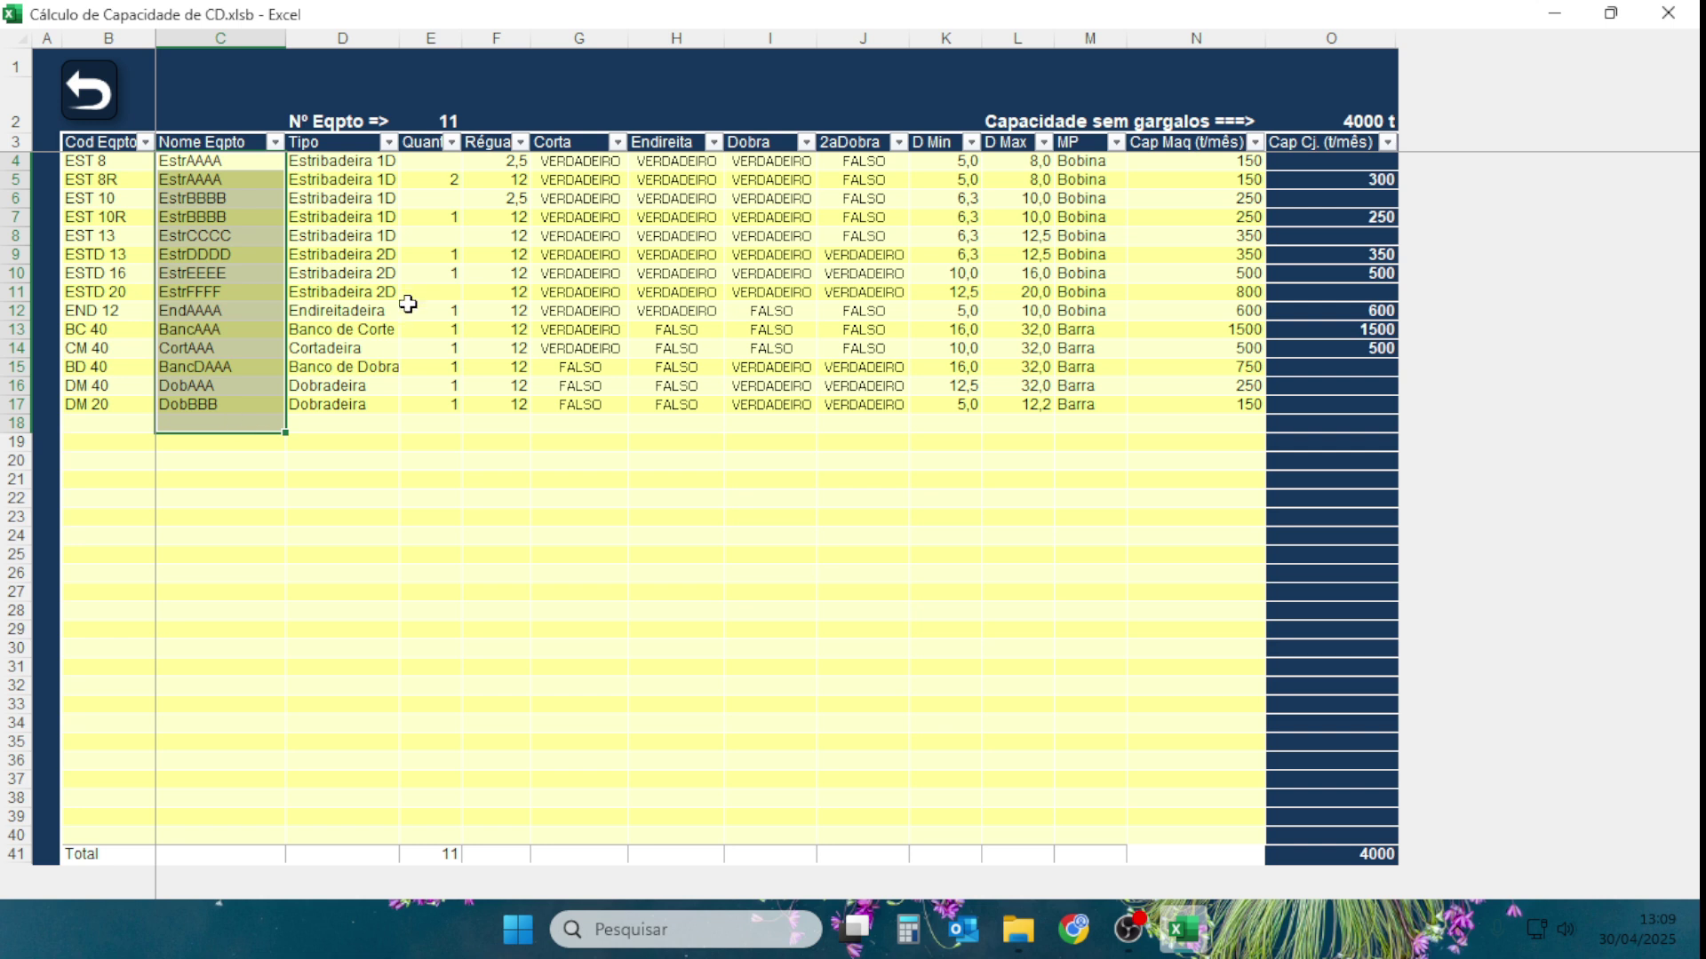
{"action": "left_click_drag", "start_coordinate": [391, 160], "coordinate": [370, 371]}
{"action": "left_click_drag", "start_coordinate": [457, 157], "coordinate": [451, 404]}
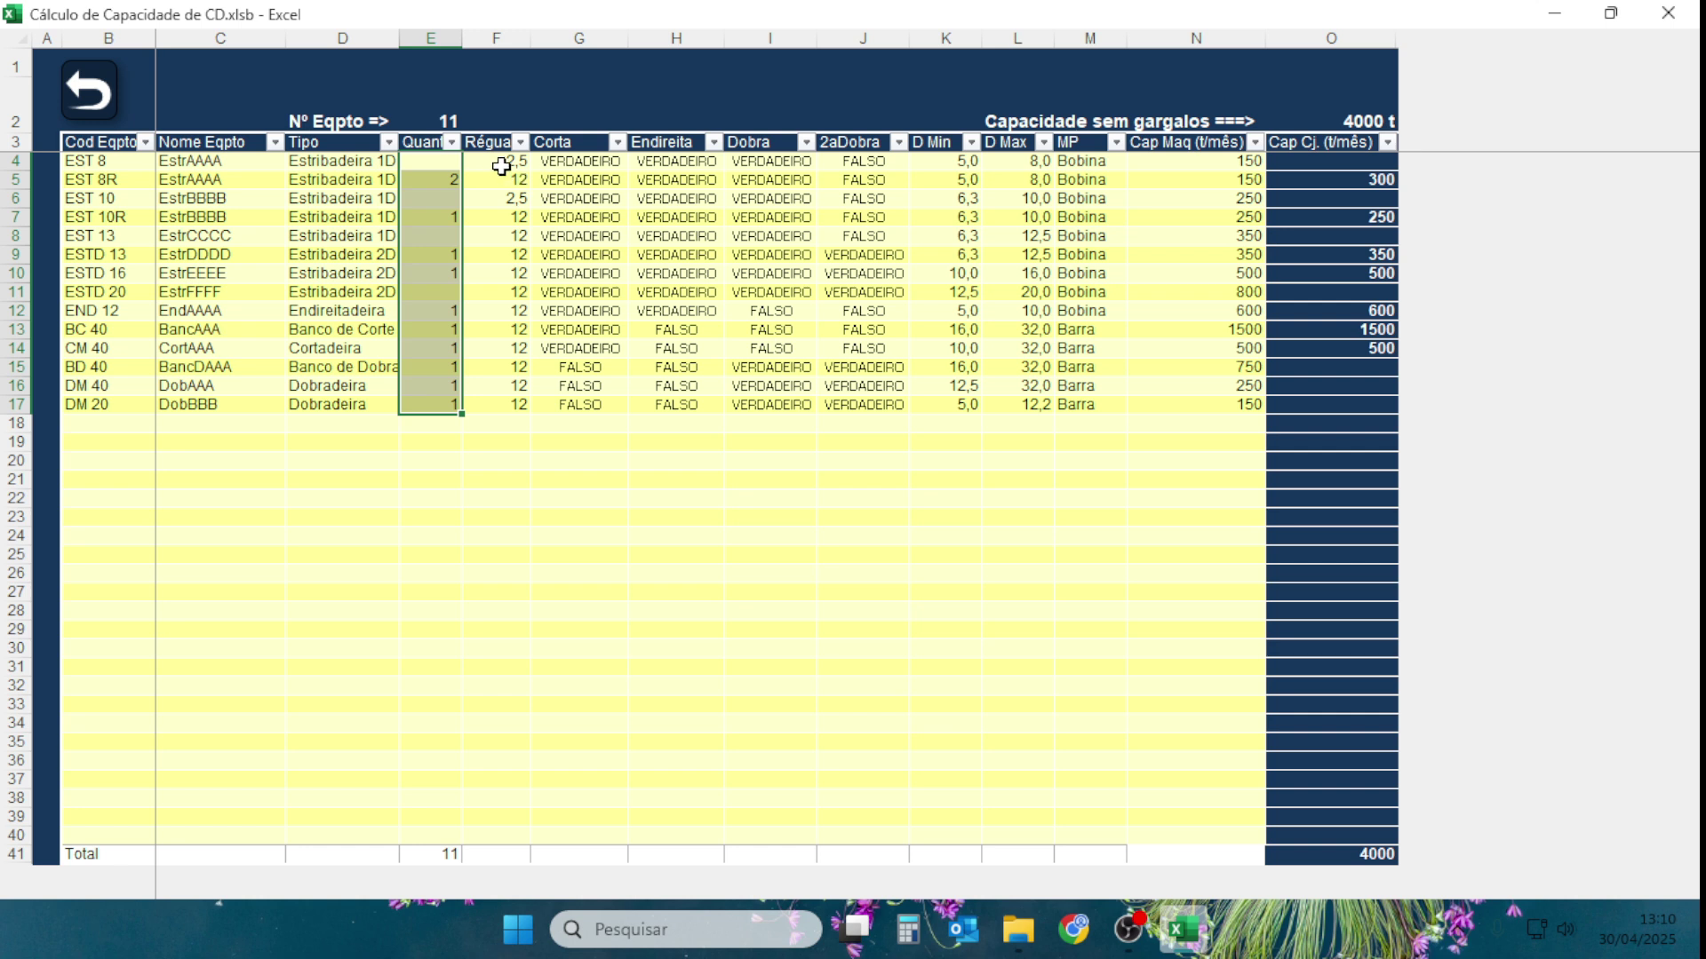
{"action": "left_click_drag", "start_coordinate": [498, 164], "coordinate": [503, 400]}
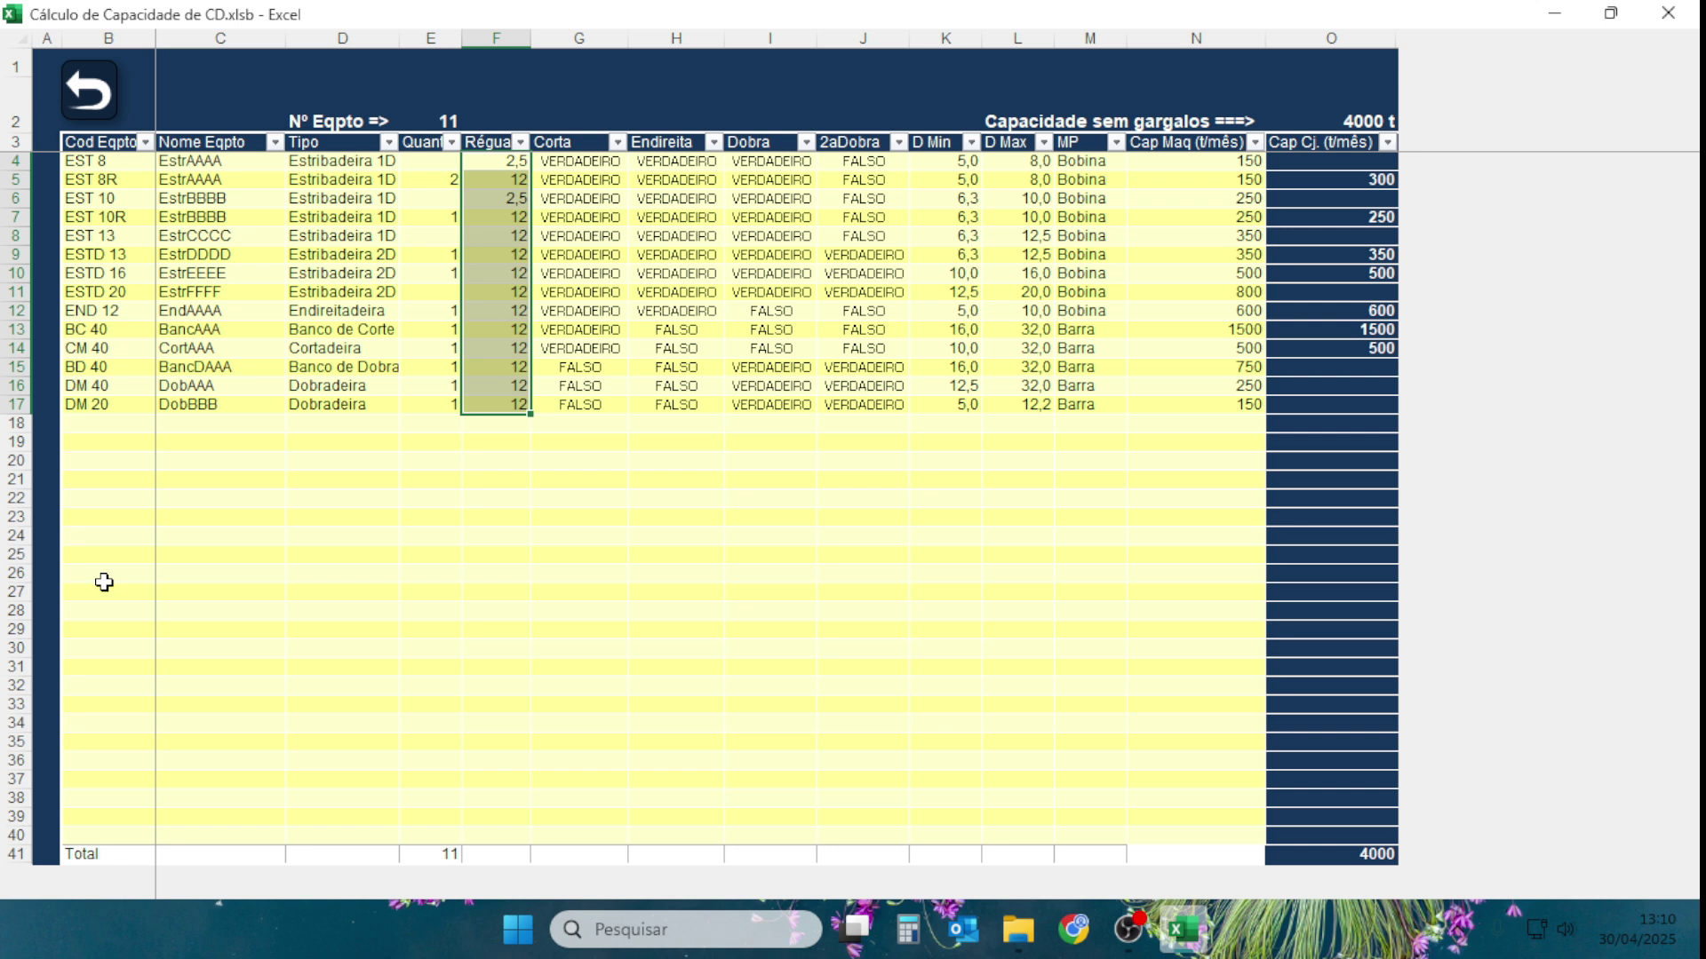
Add equipment code END 16 with the name GHGGHGHGH in the first empty row of the list.
{"action": "left_click", "coordinate": [112, 424]}
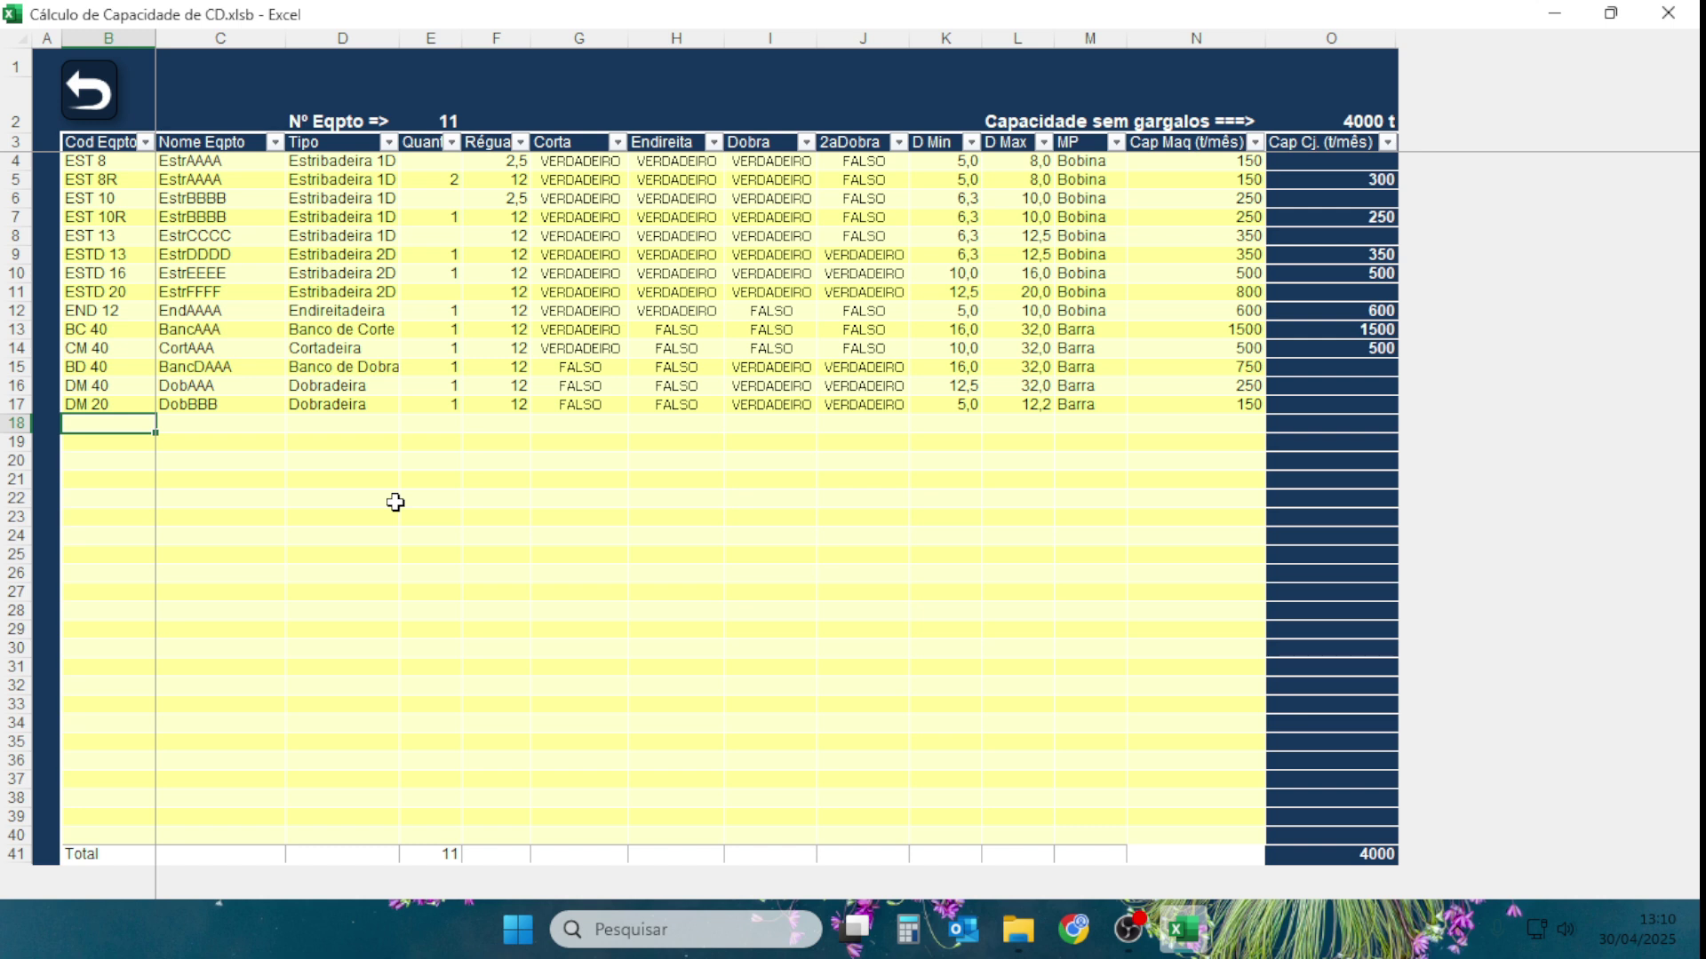
{"action": "type", "text": "END 16"}
{"action": "left_click", "coordinate": [395, 503]}
{"action": "left_click", "coordinate": [220, 427]}
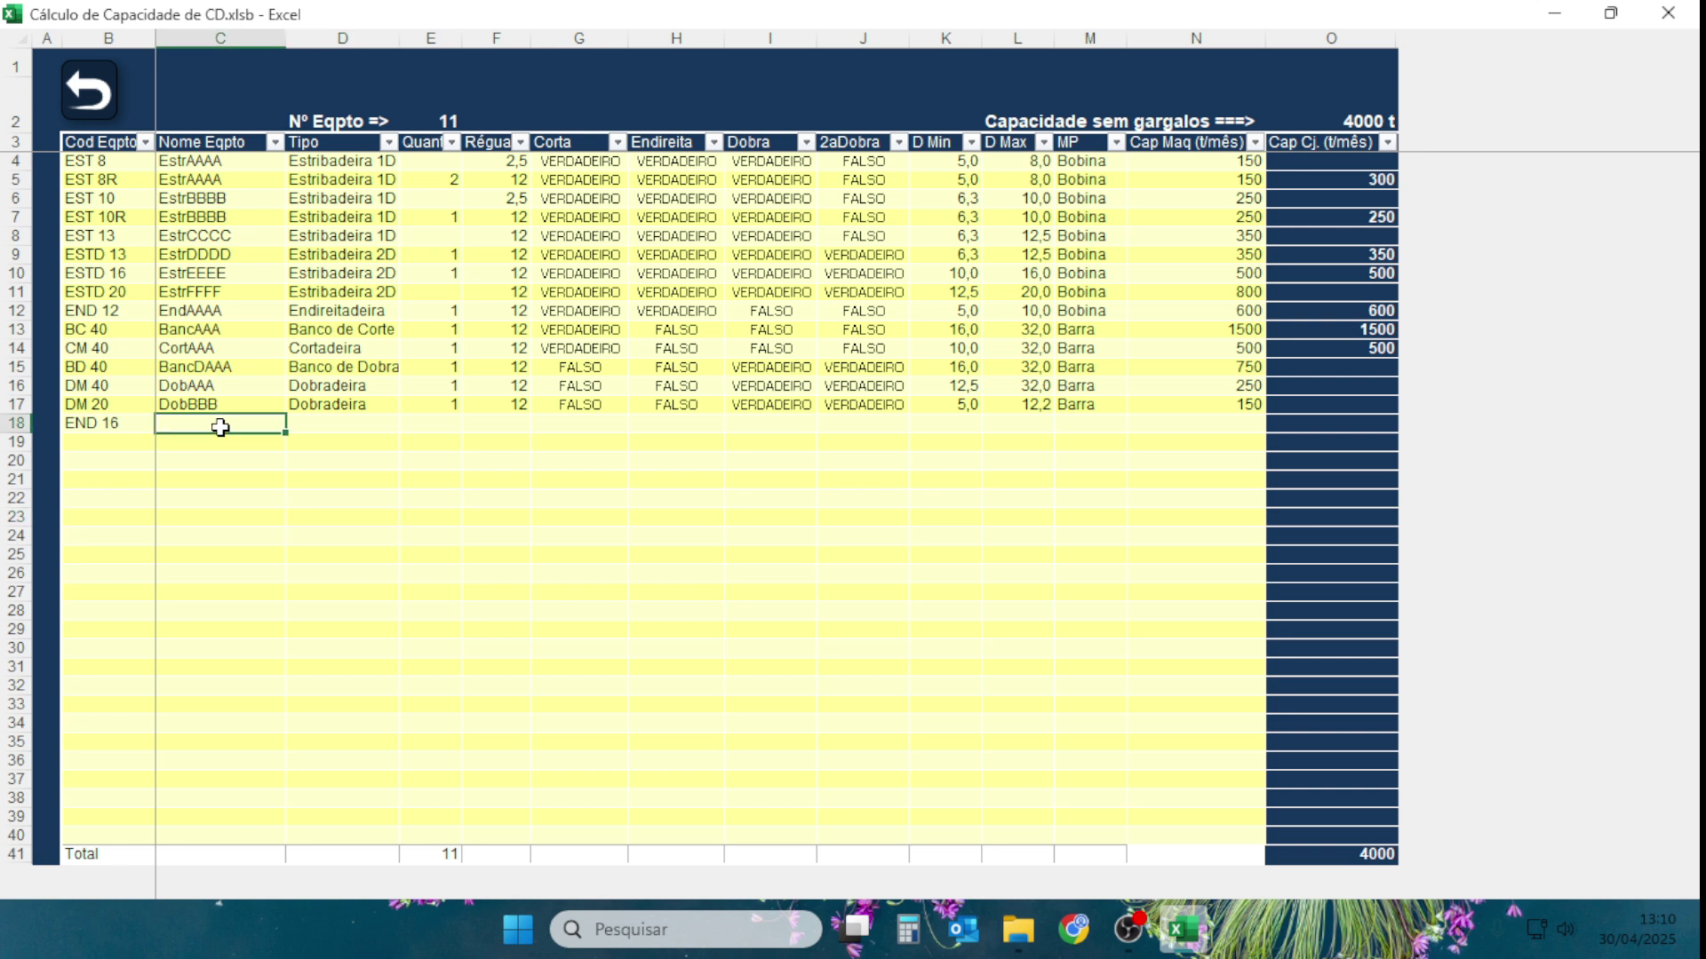
{"action": "type", "text": "GHGGHGHGH"}
Set the type of END 16 to Endireitadeira and its quantity to 0.
{"action": "left_click", "coordinate": [352, 421]}
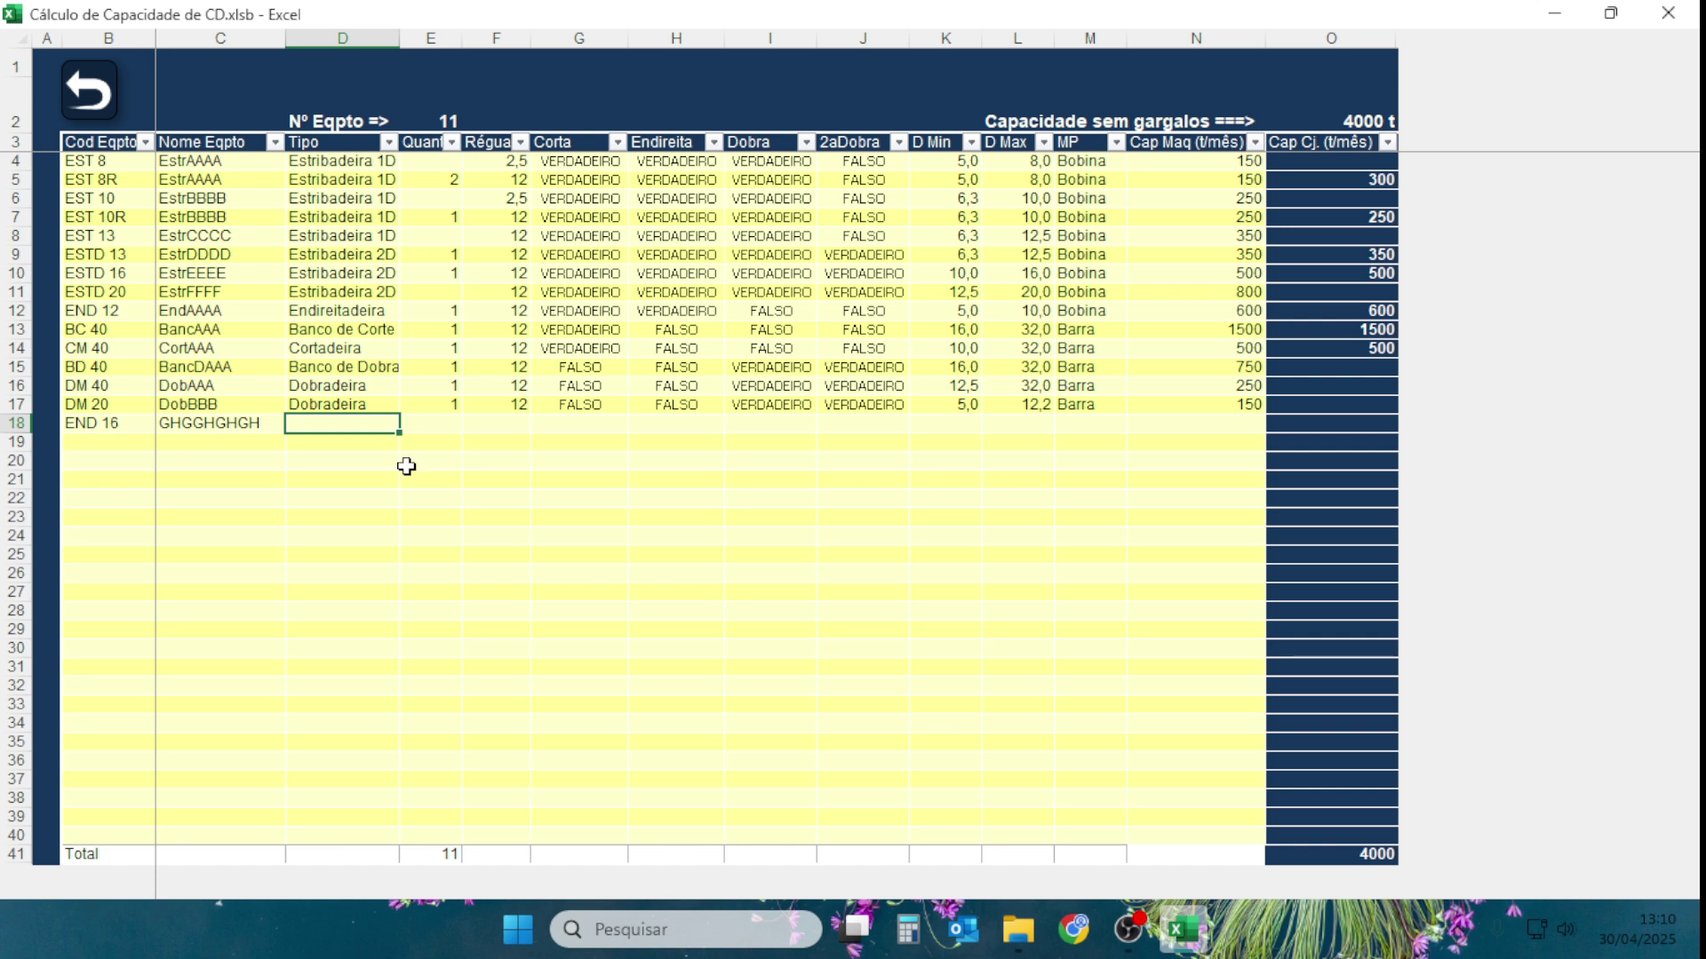
{"action": "type", "text": "e"}
{"action": "key", "text": "BackSpace"}
{"action": "type", "text": "Endireitadeira"}
{"action": "left_click", "coordinate": [438, 423]}
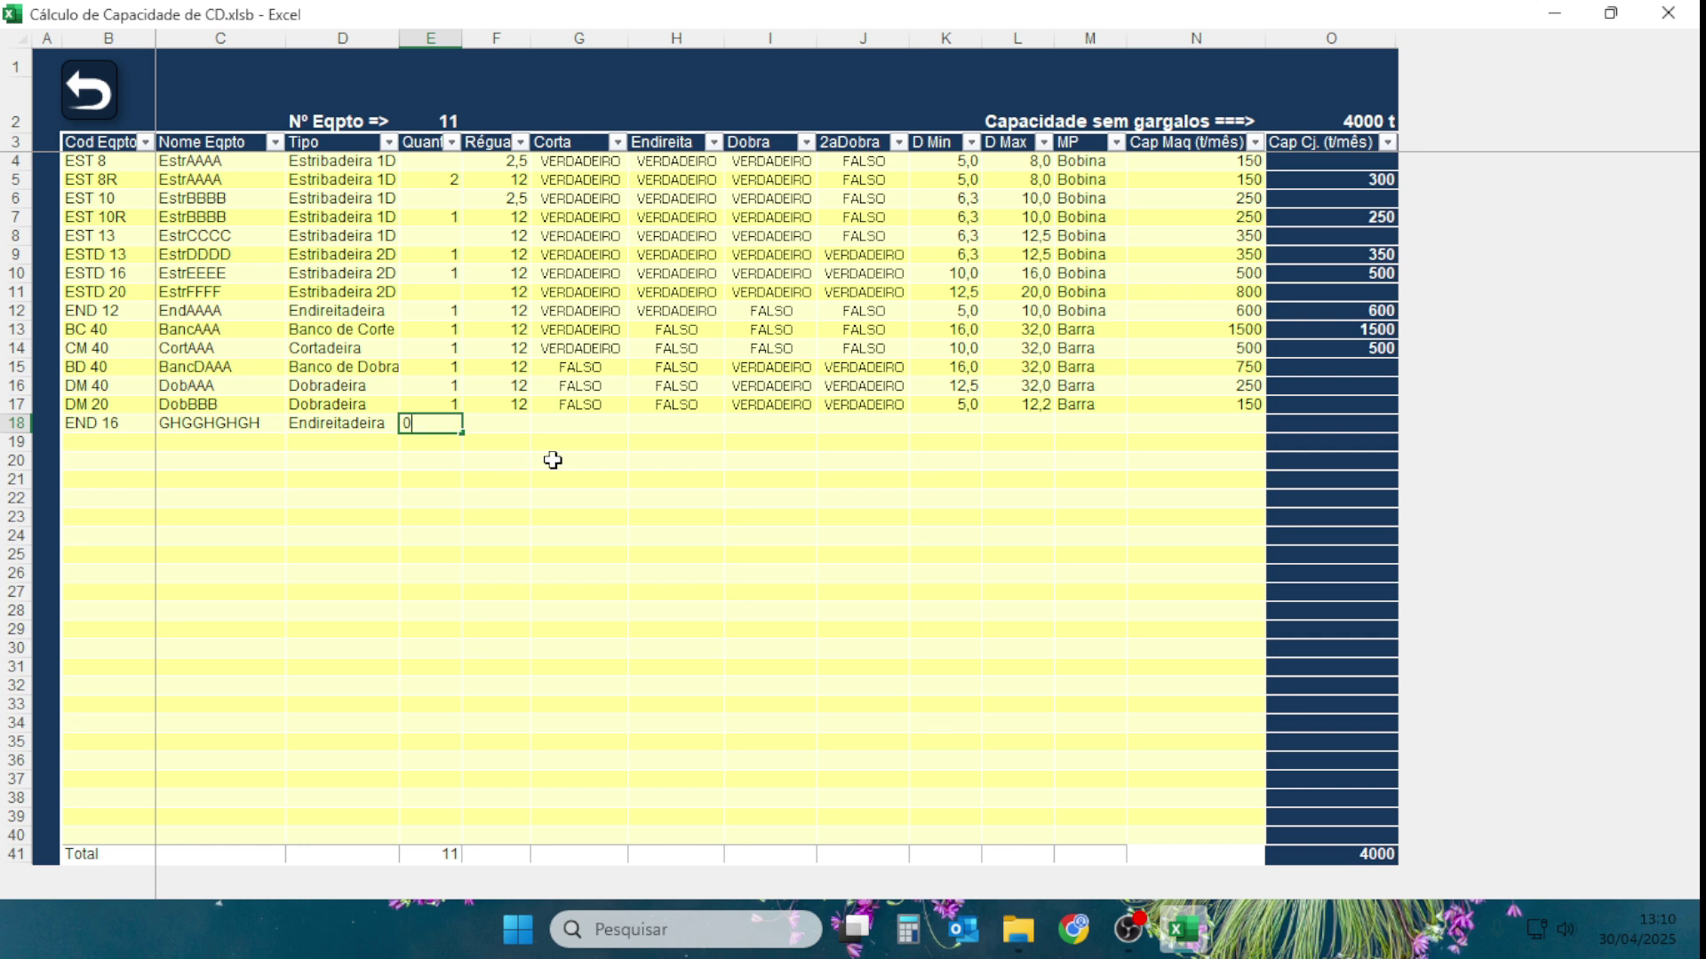
{"action": "left_click", "coordinate": [528, 462]}
Set the Régua value of END 16 to 12.
{"action": "left_click", "coordinate": [508, 426]}
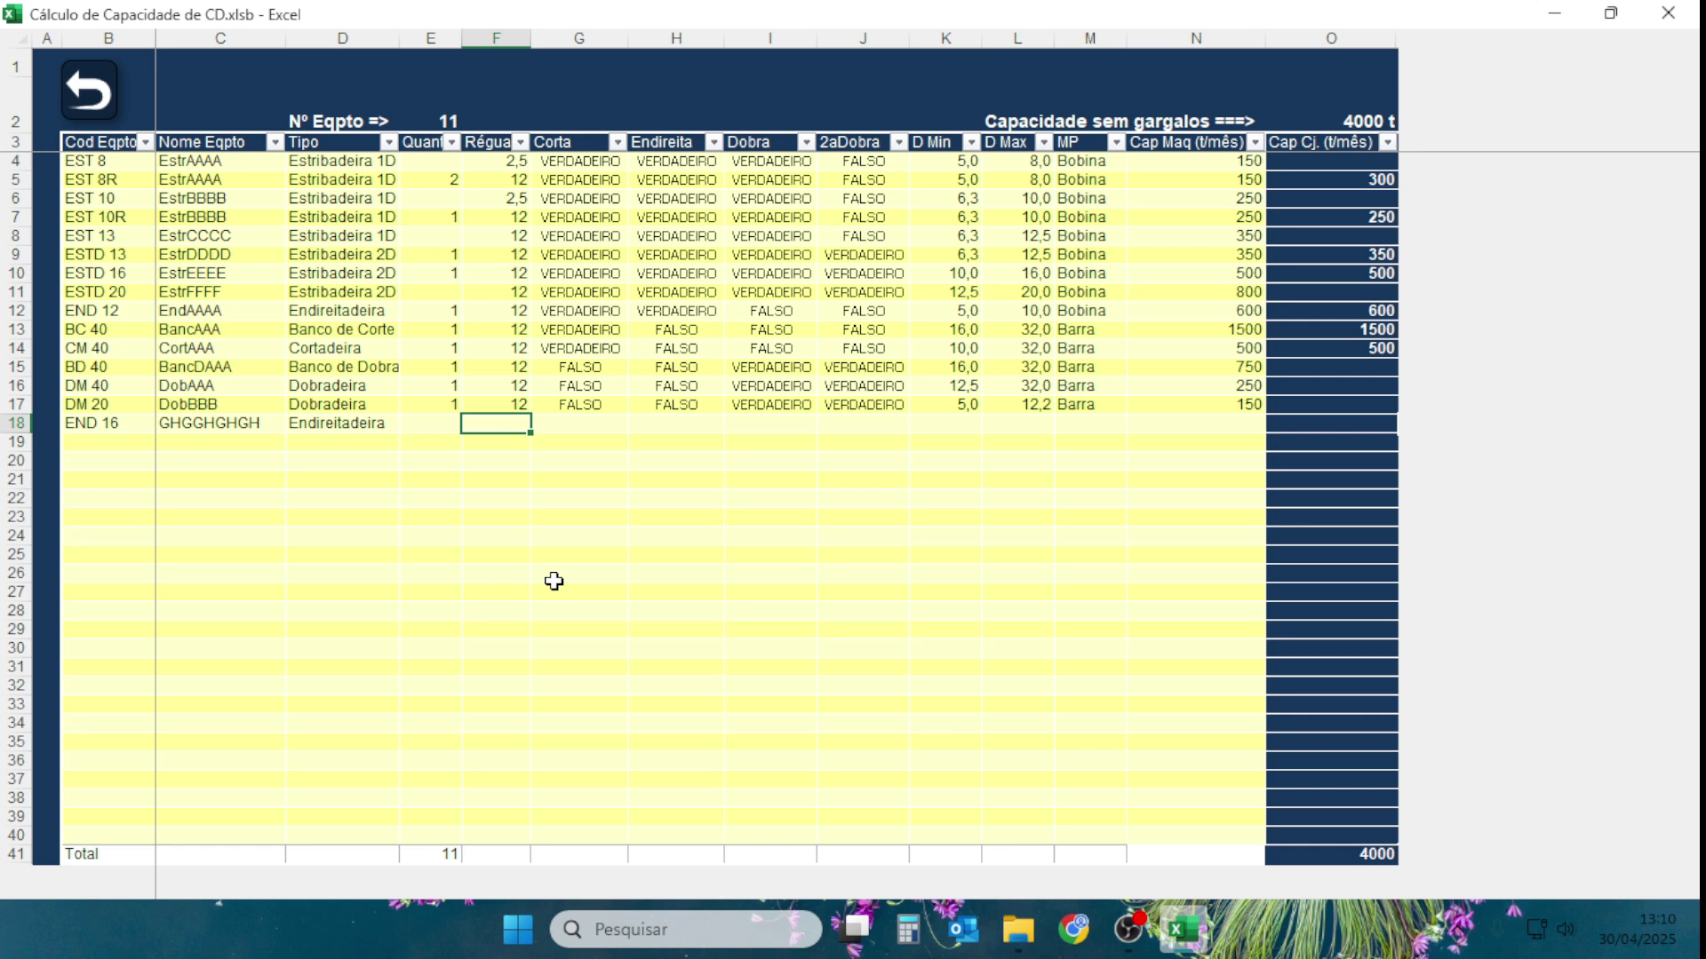
{"action": "type", "text": "12"}
{"action": "key", "text": "Tab"}
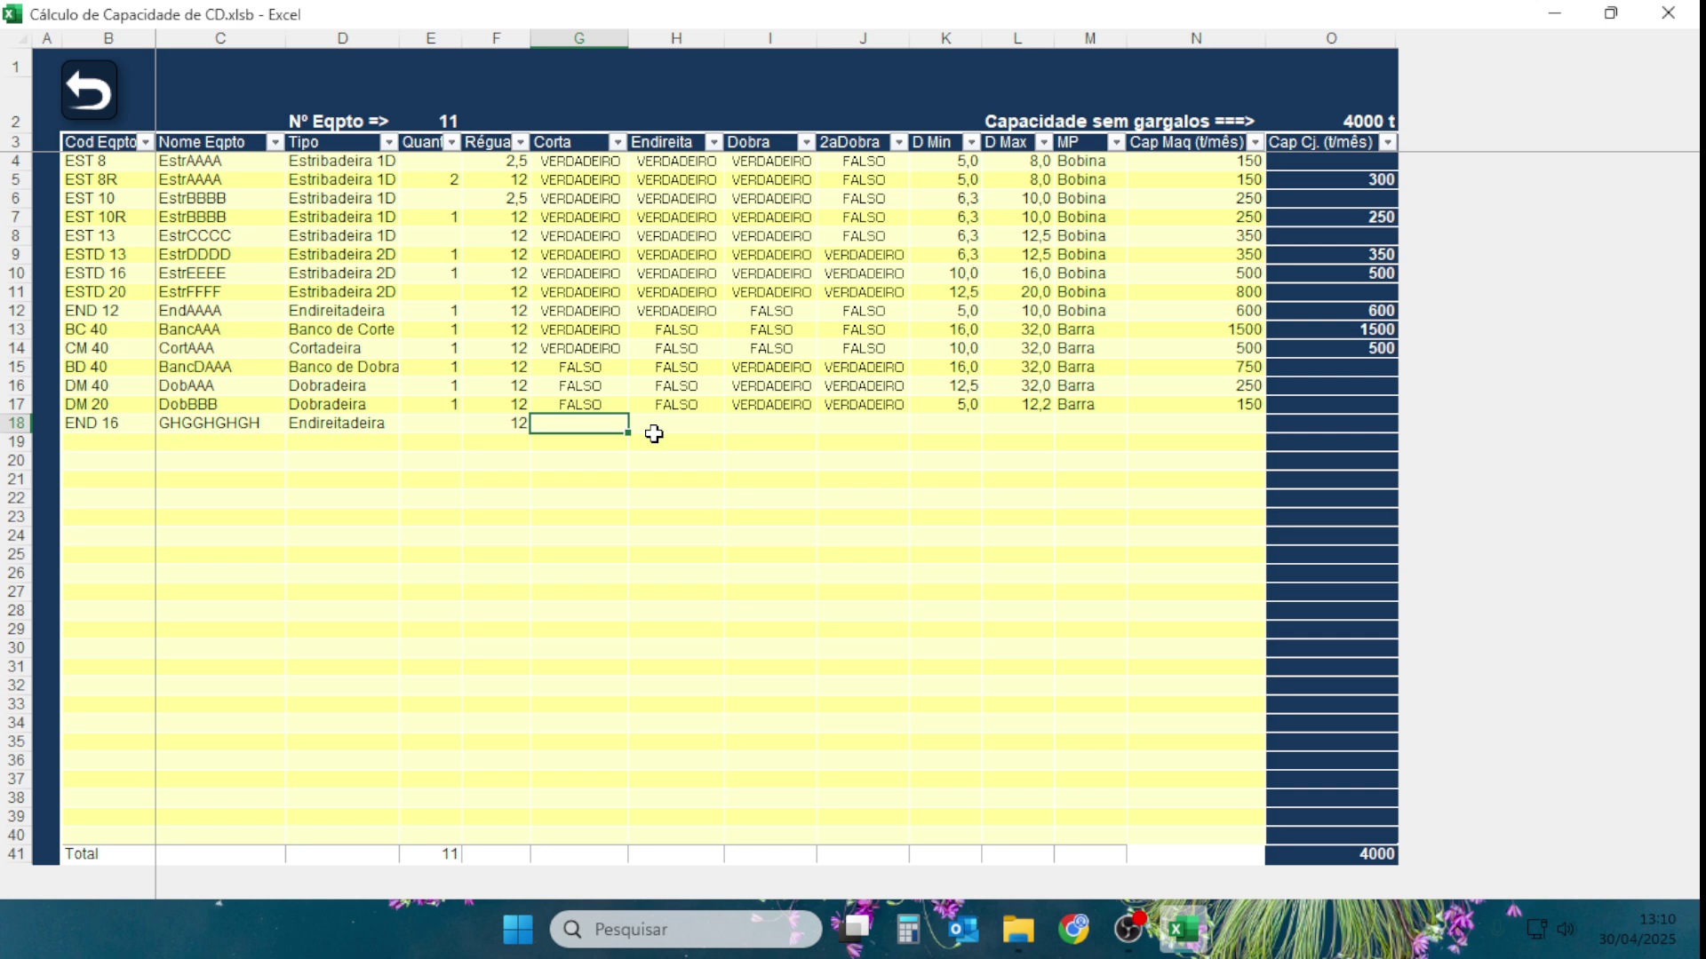
For END 16, set Corta and Endireita to VERDADEIRO and both Dobra and 2aDobra to FALSO.
{"action": "type", "text": "va"}
{"action": "key", "text": "BackSpace"}
{"action": "type", "text": "erdadeiro"}
{"action": "left_click", "coordinate": [653, 434]}
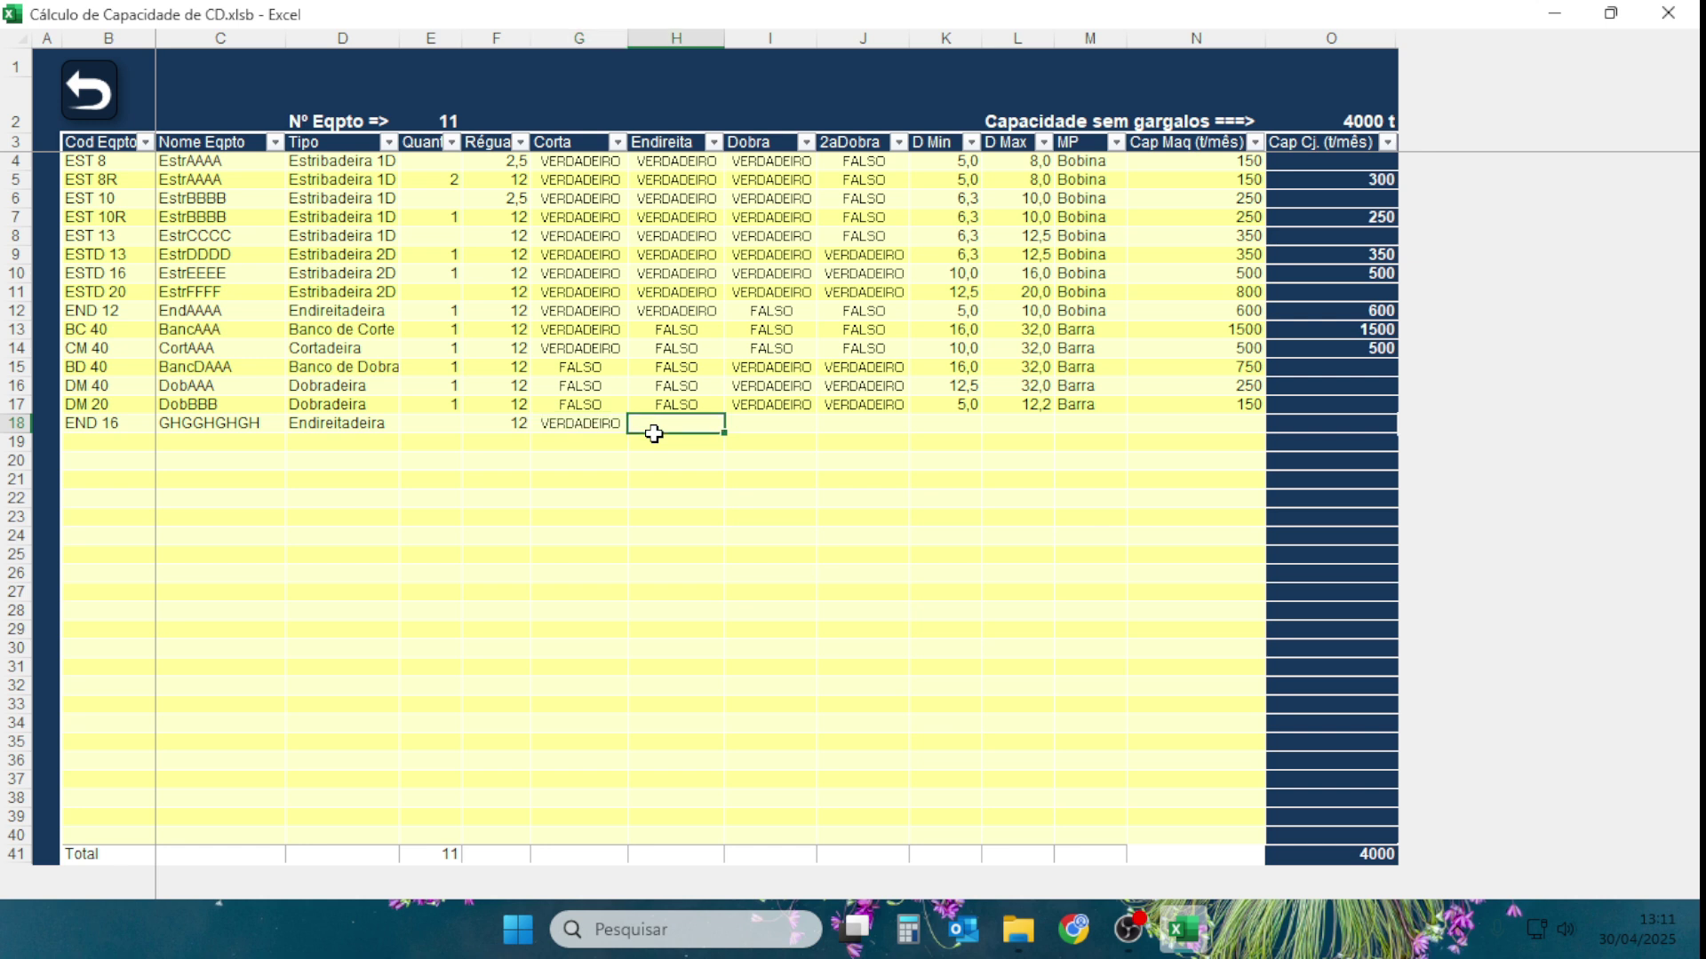
{"action": "type", "text": "verdadeiro"}
{"action": "key", "text": "Tab"}
{"action": "type", "text": "f"}
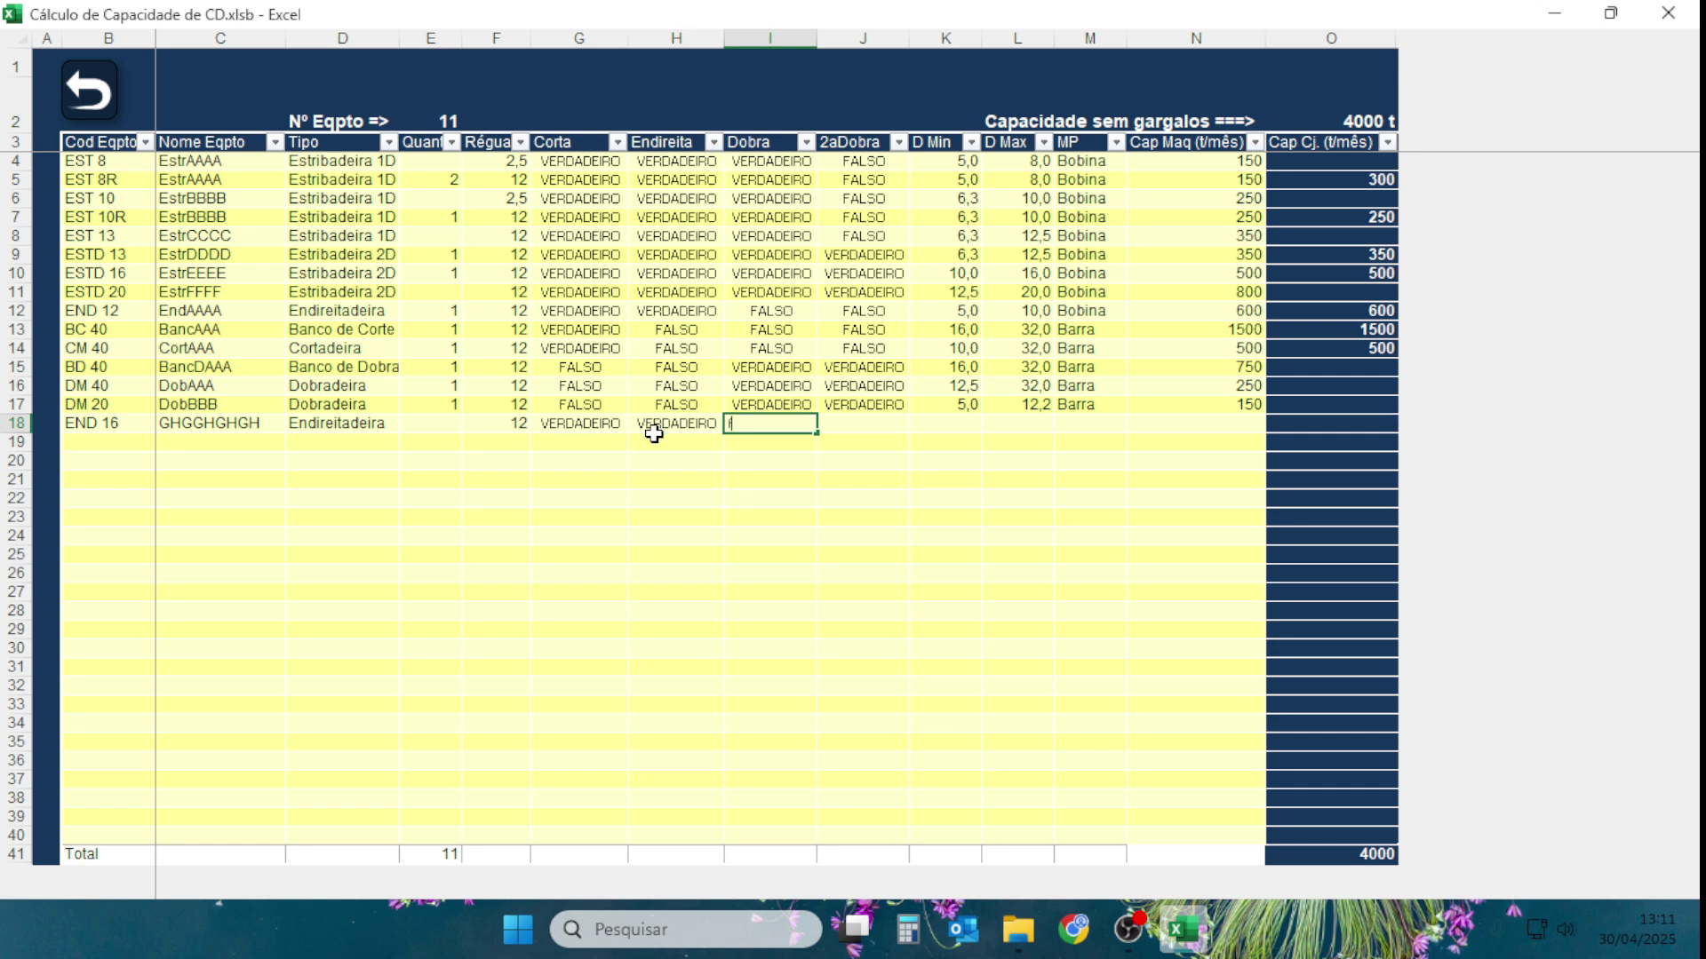
{"action": "type", "text": "also"}
{"action": "key", "text": "Tab"}
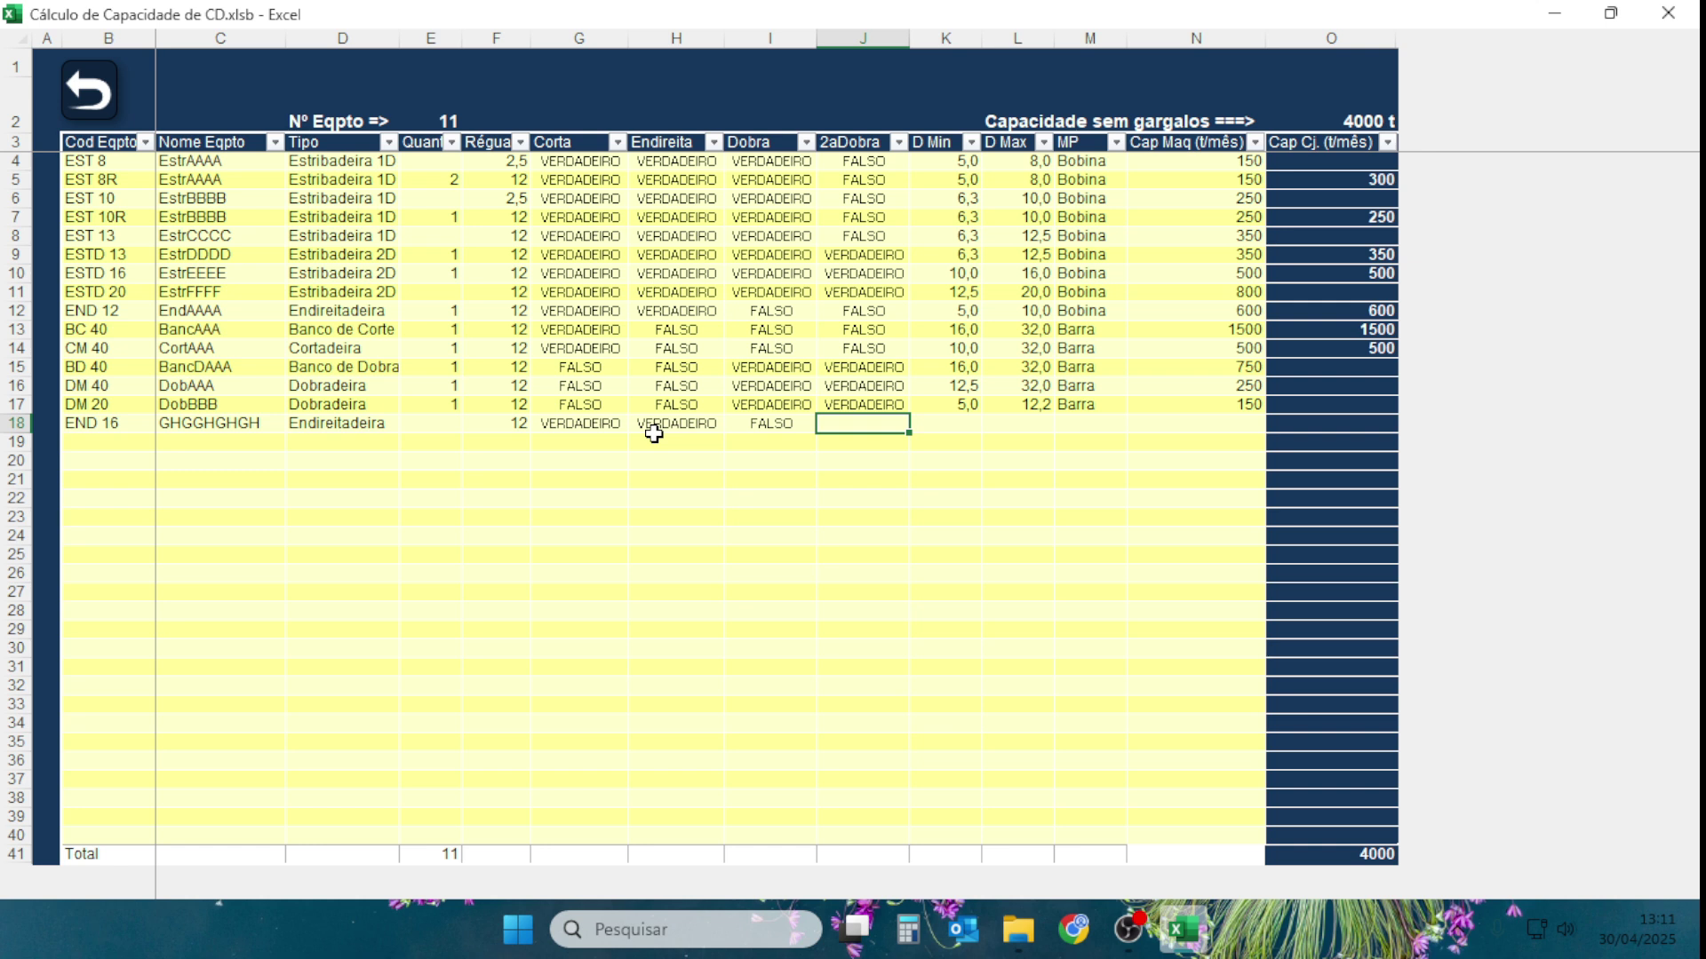
{"action": "type", "text": "falso"}
{"action": "key", "text": "Tab"}
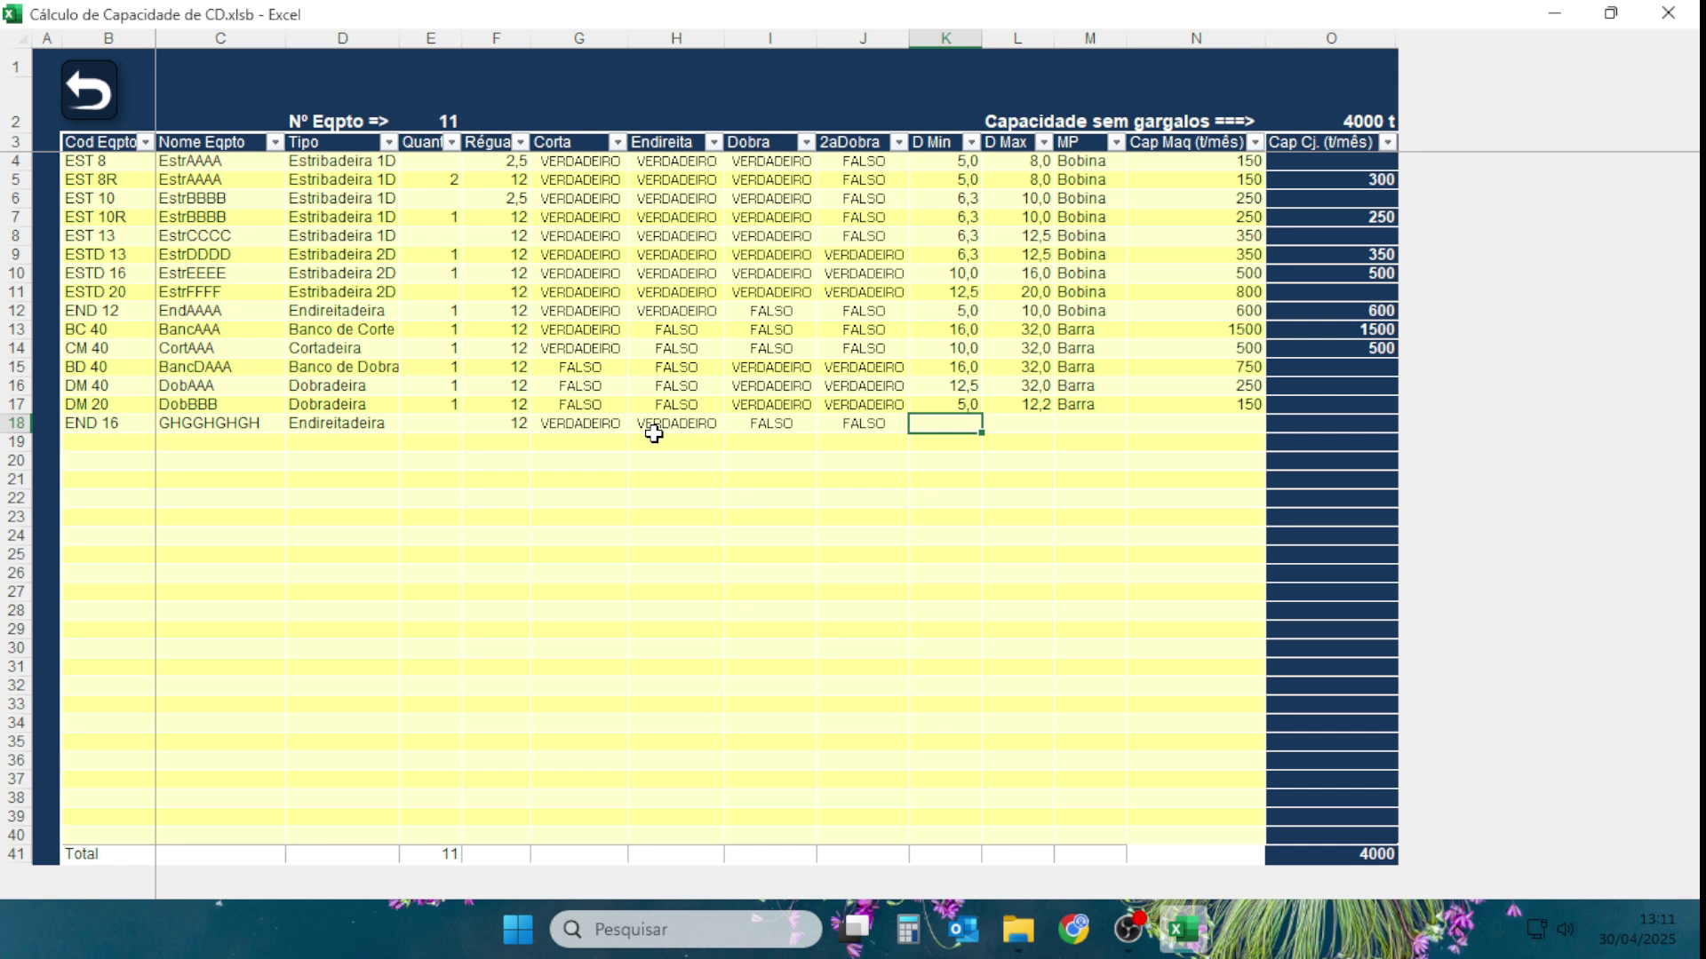
Set the diameter range of END 16 to D Min 10 and D Max 16.
{"action": "type", "text": "10"}
{"action": "left_click", "coordinate": [1040, 425]}
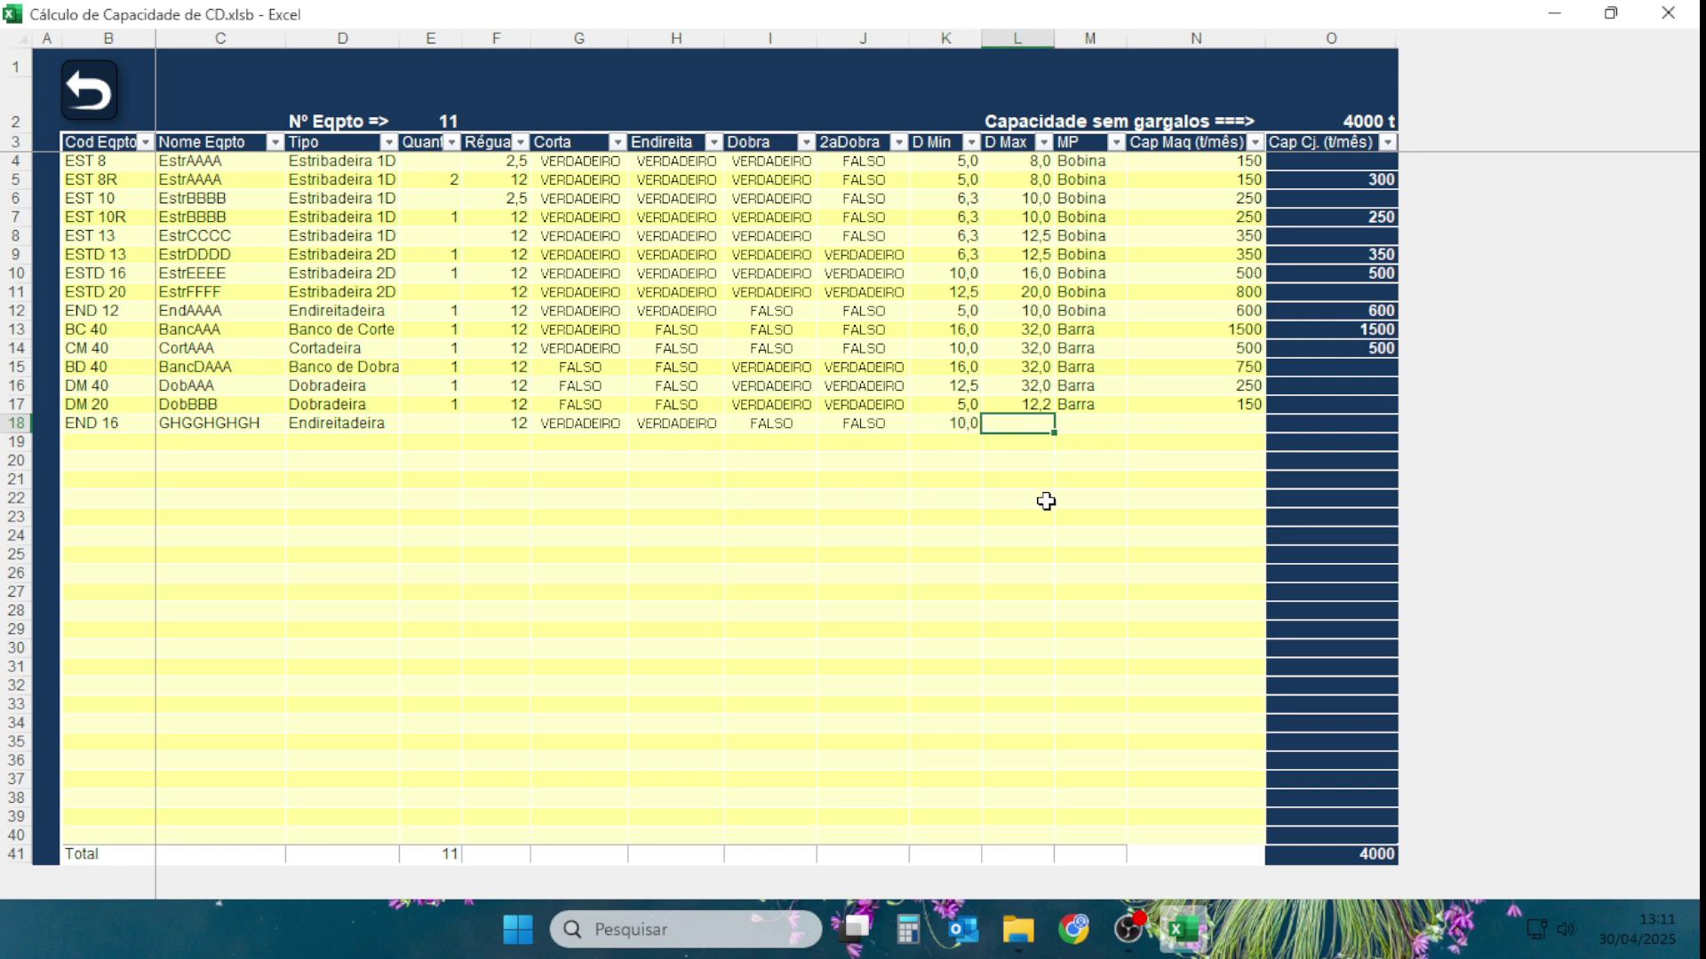
{"action": "type", "text": "16"}
{"action": "left_click", "coordinate": [1045, 500]}
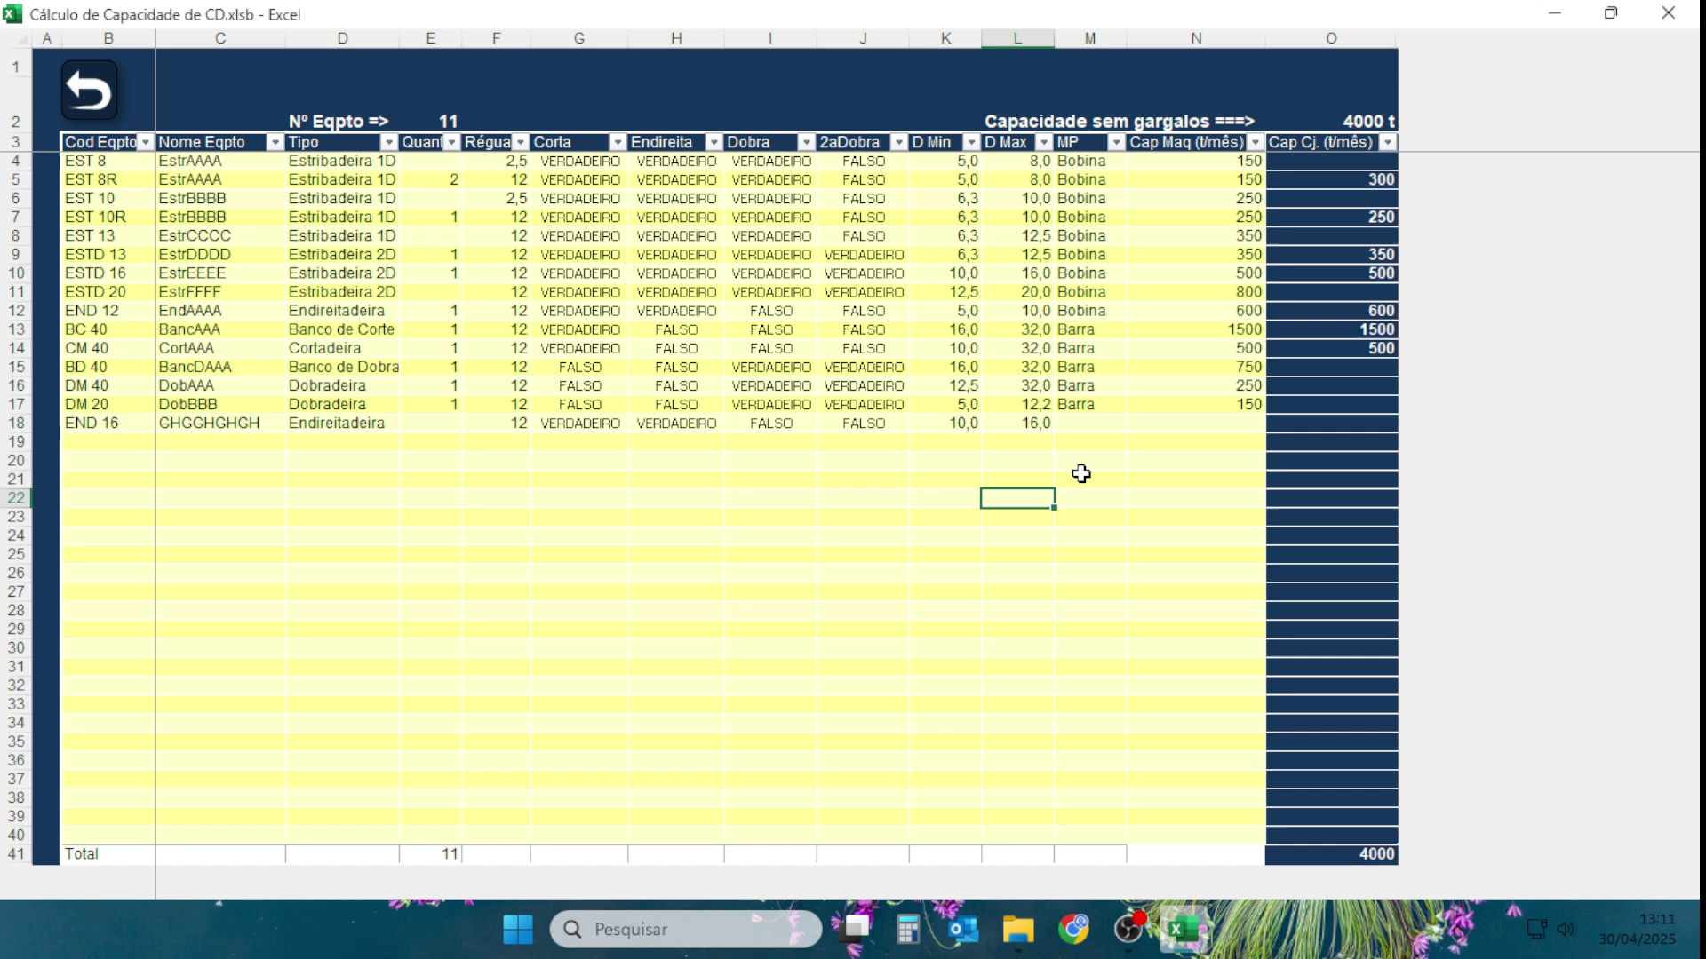
Set the raw material (MP) of END 16 to Bobina and its machine capacity to 900 t/mês.
{"action": "left_click", "coordinate": [1090, 426]}
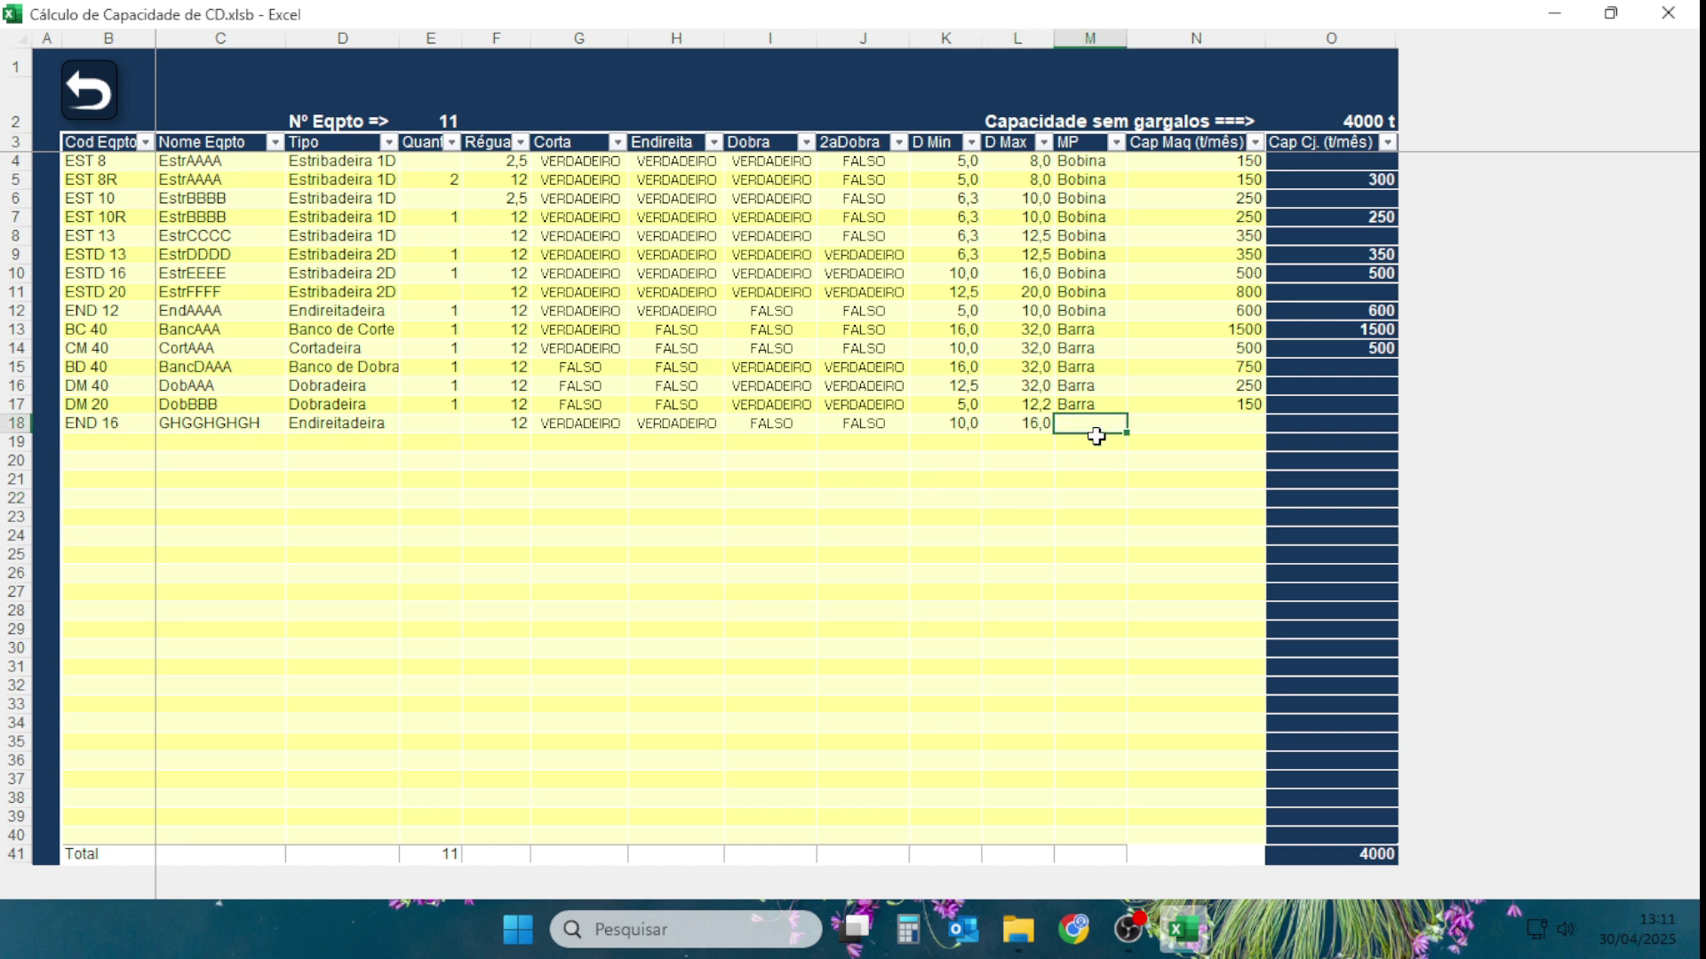
{"action": "type", "text": "Bobina"}
{"action": "key", "text": "Tab"}
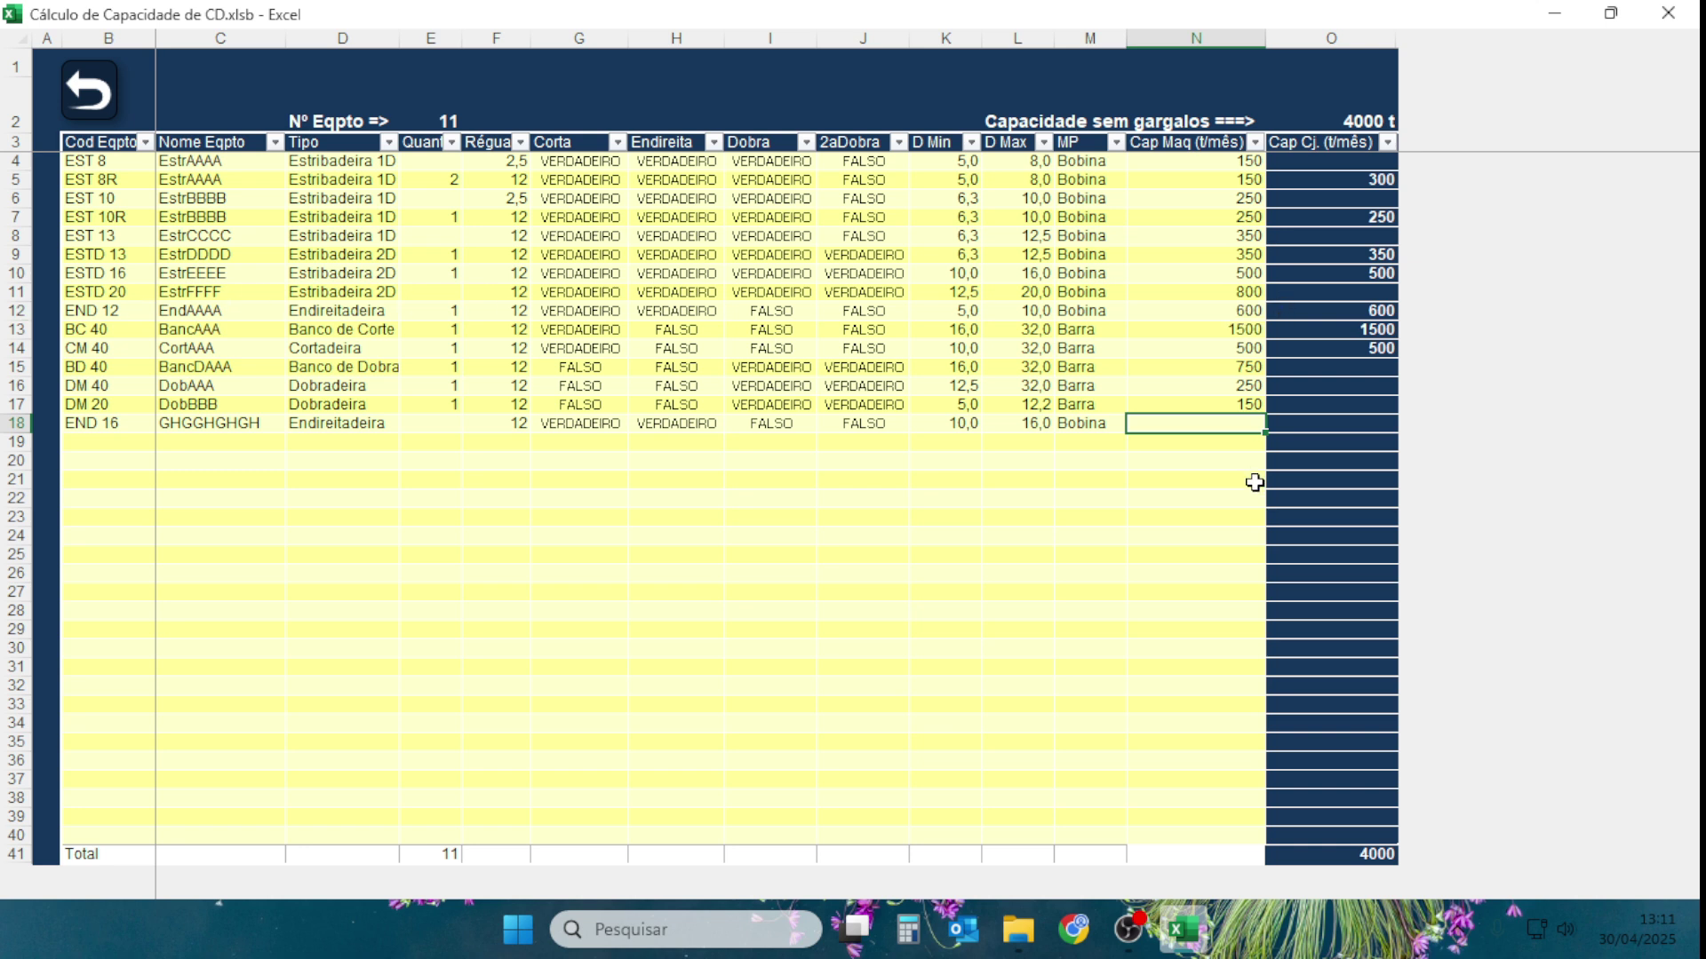
{"action": "type", "text": "100"}
{"action": "key", "text": "Return"}
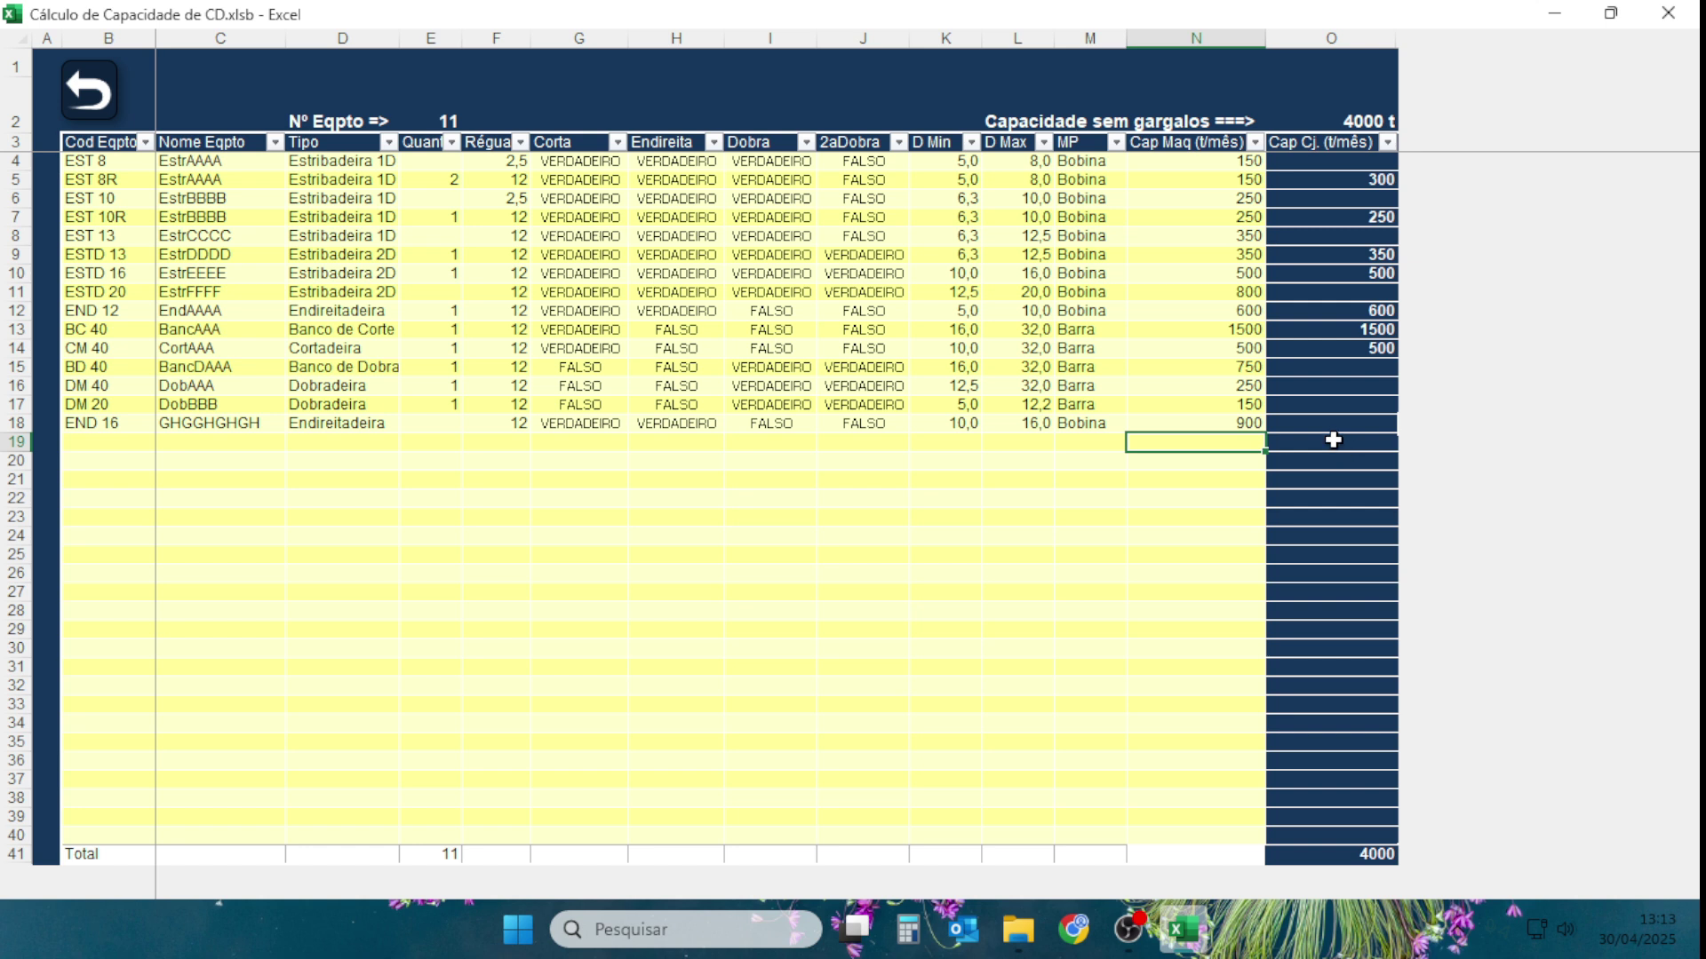
Return to the main menu and open the sheet of hourly production rates by equipment code, bitola and family.
{"action": "left_click", "coordinate": [97, 102]}
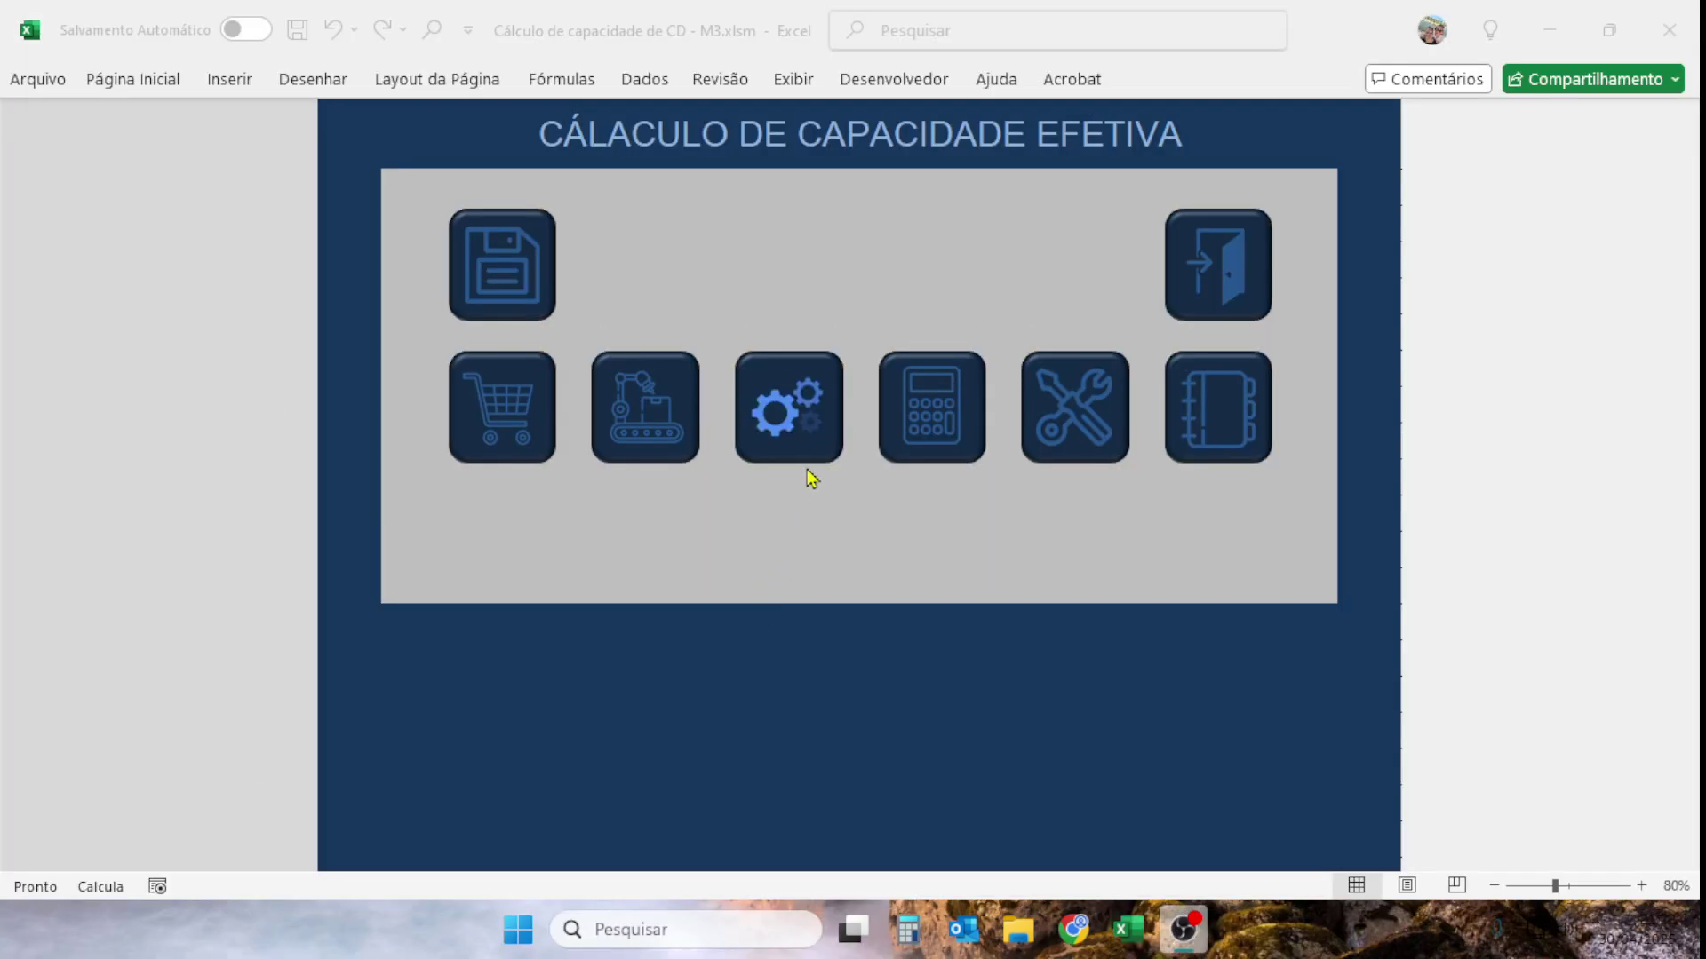
{"action": "left_click", "coordinate": [808, 429]}
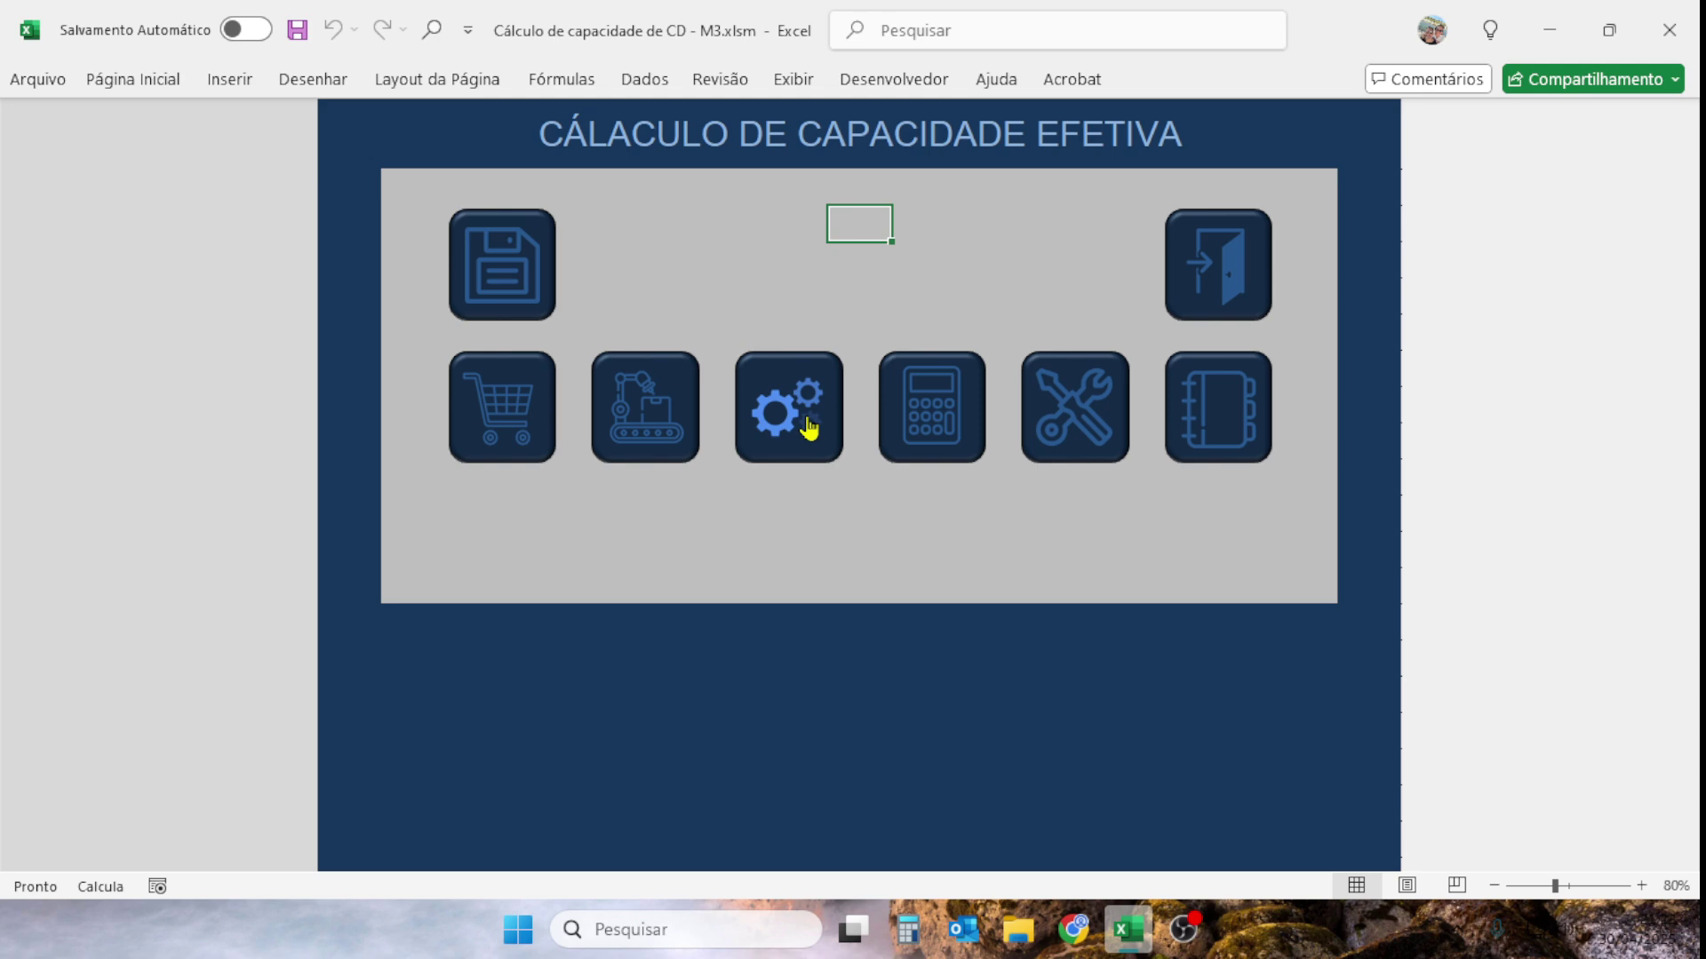
{"action": "left_click", "coordinate": [808, 430]}
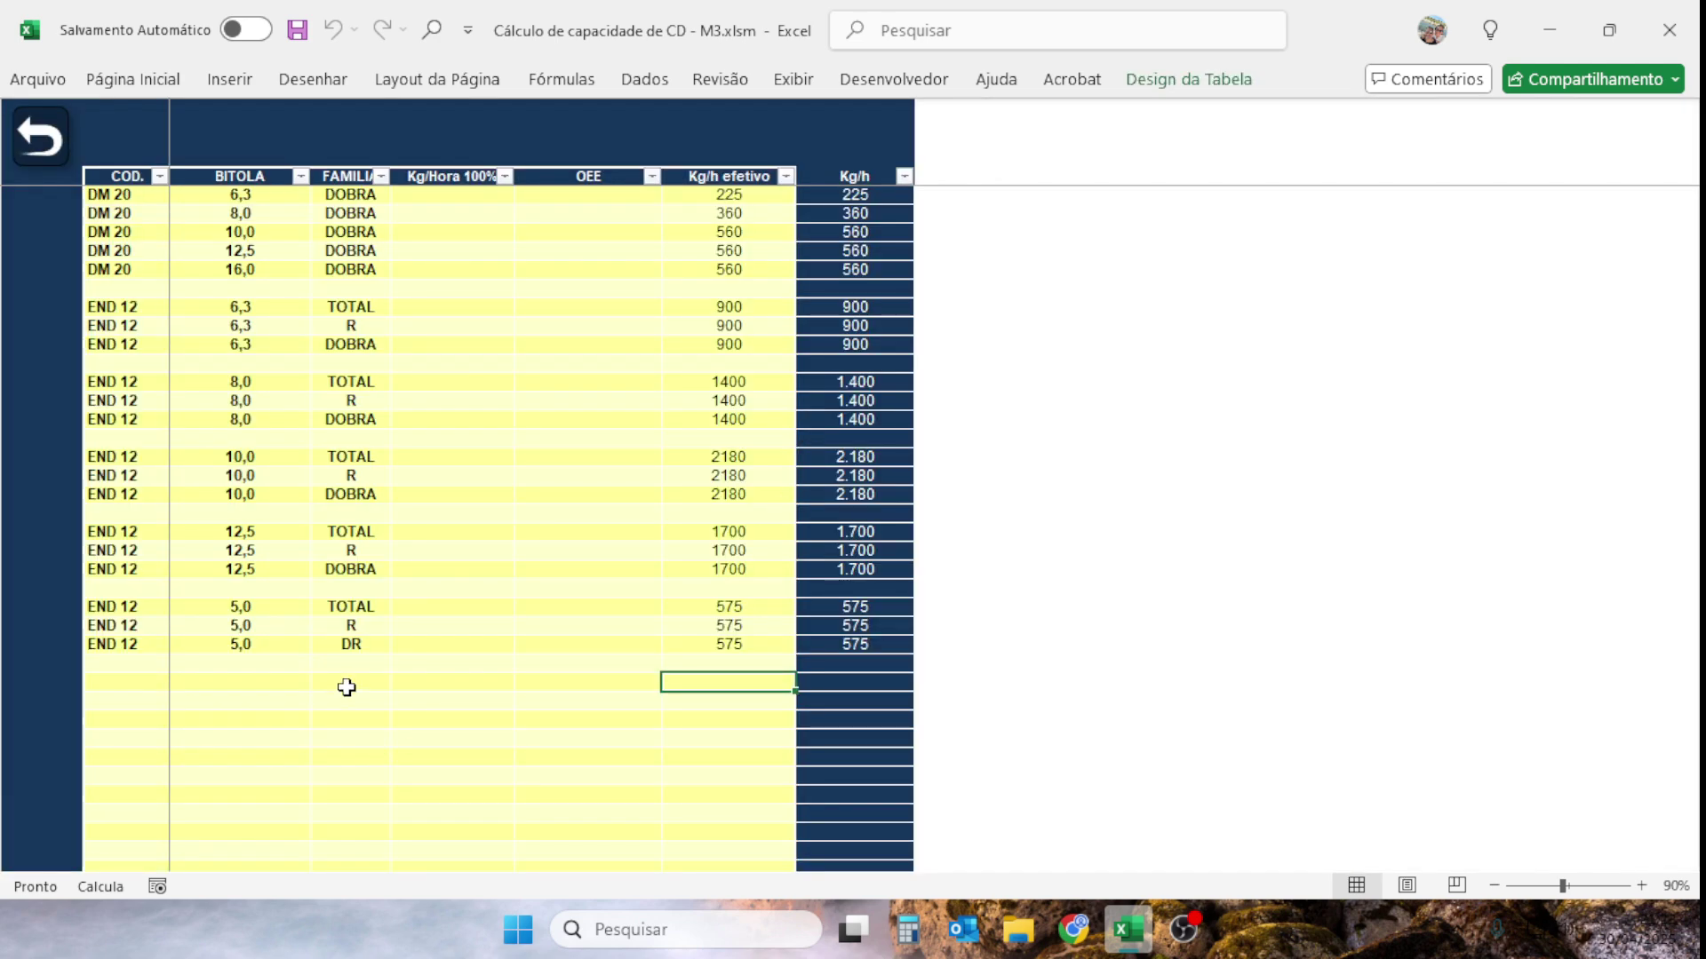
{"action": "scroll", "coordinate": [370, 598], "scroll_direction": "up", "scroll_amount": 12}
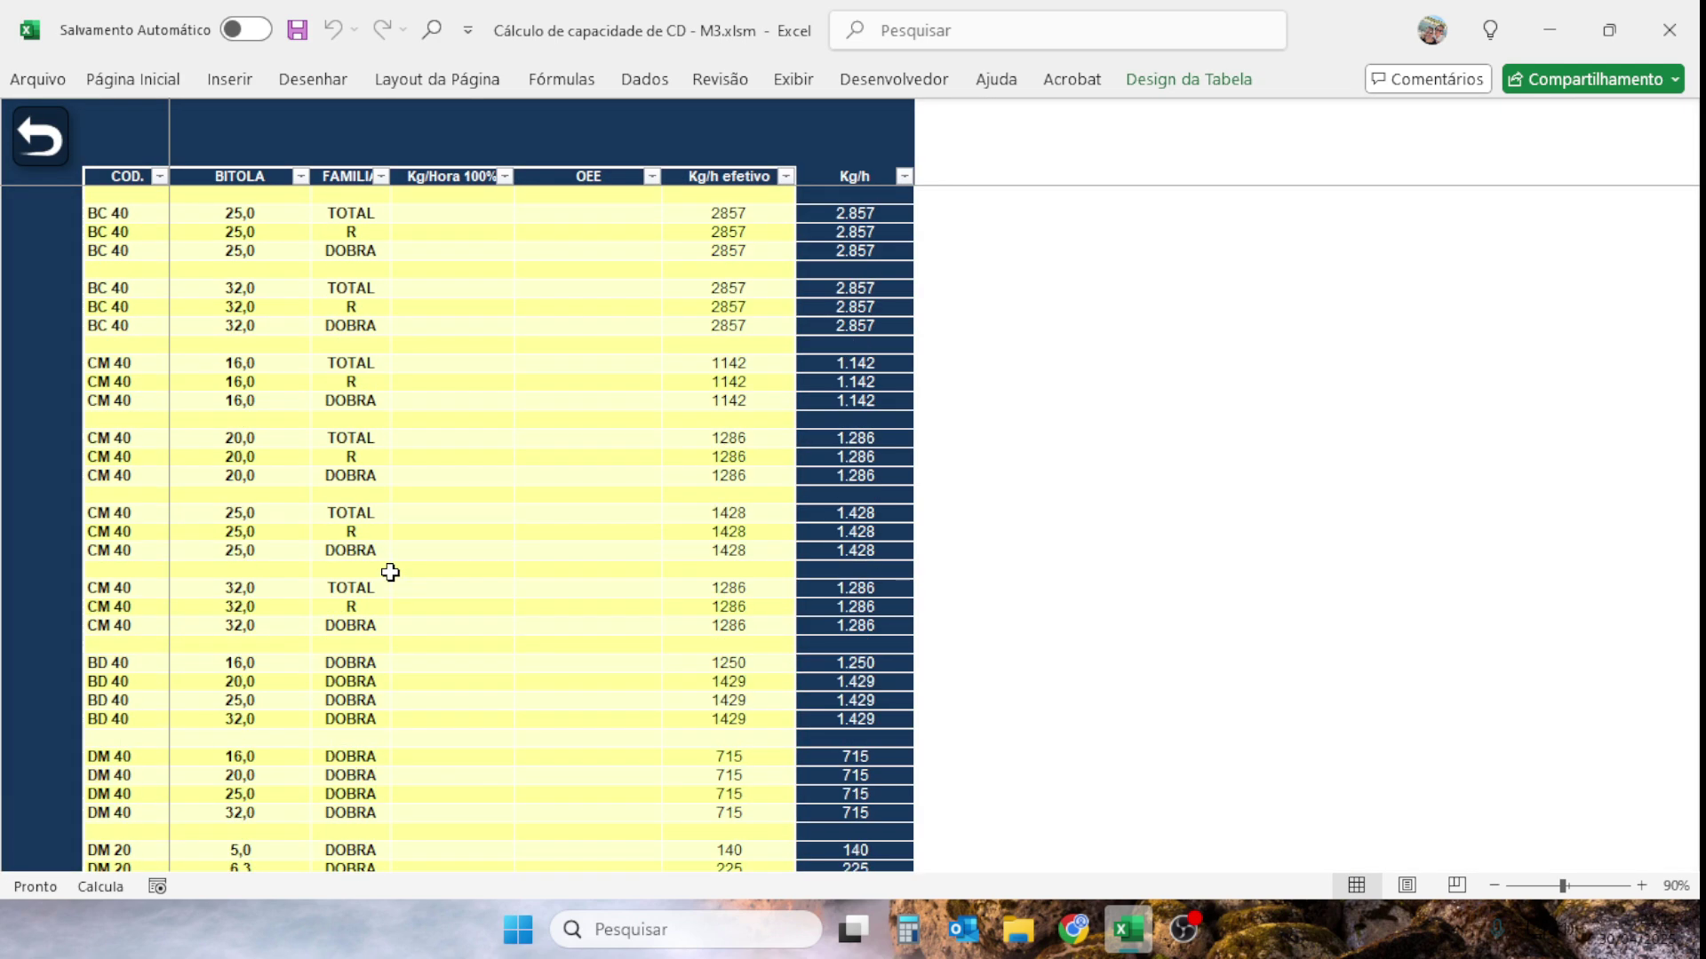
{"action": "scroll", "coordinate": [390, 572], "scroll_direction": "down", "scroll_amount": 9}
{"action": "scroll", "coordinate": [391, 577], "scroll_direction": "up", "scroll_amount": 12}
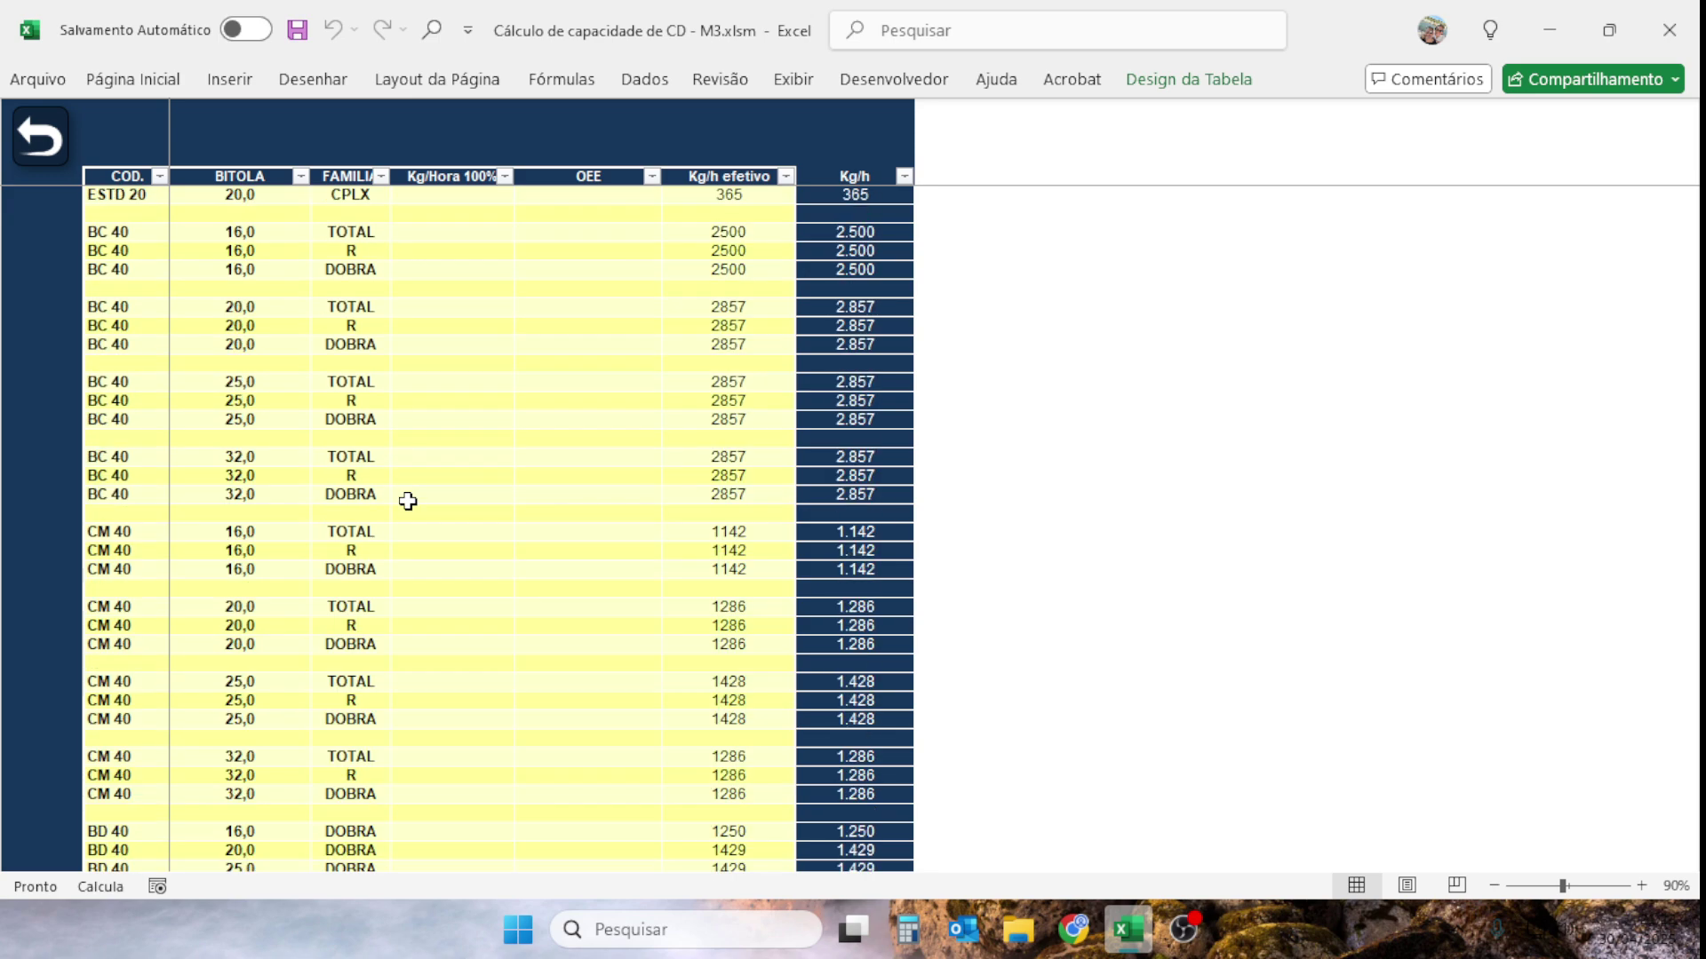
Set Reto Kg/h to 1000 in the small Reto/Dobra calculation table beside the first EST 8 rows.
{"action": "scroll", "coordinate": [408, 502], "scroll_direction": "up", "scroll_amount": 20}
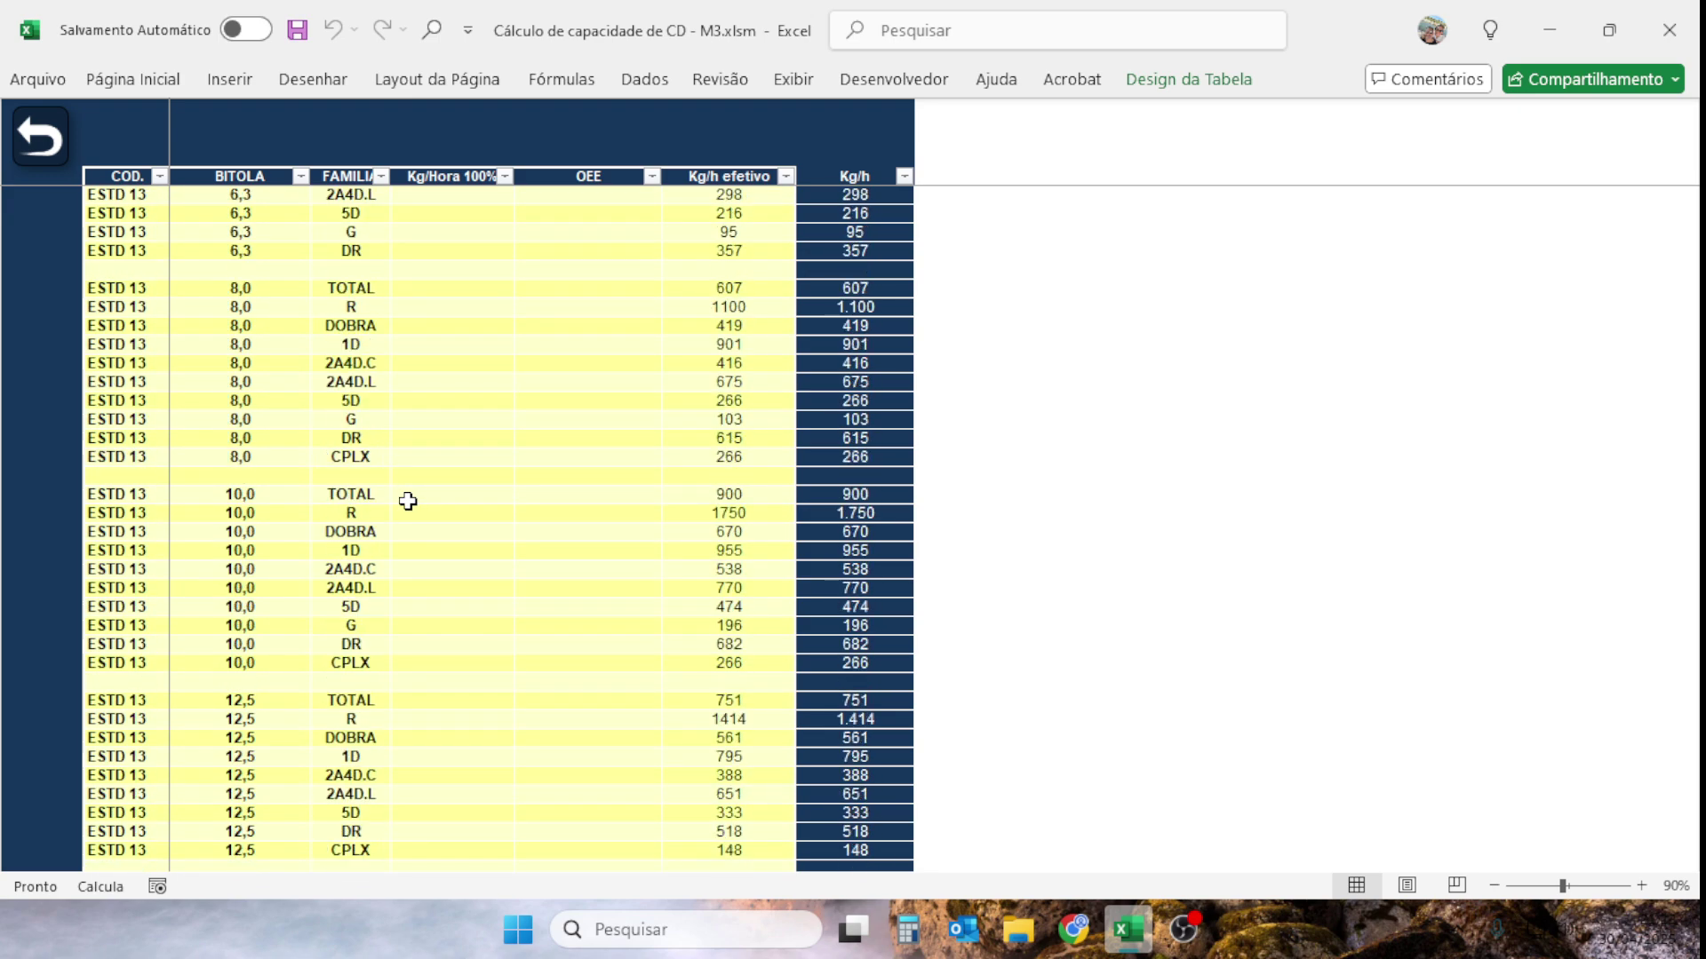
{"action": "scroll", "coordinate": [407, 502], "scroll_direction": "up", "scroll_amount": 20}
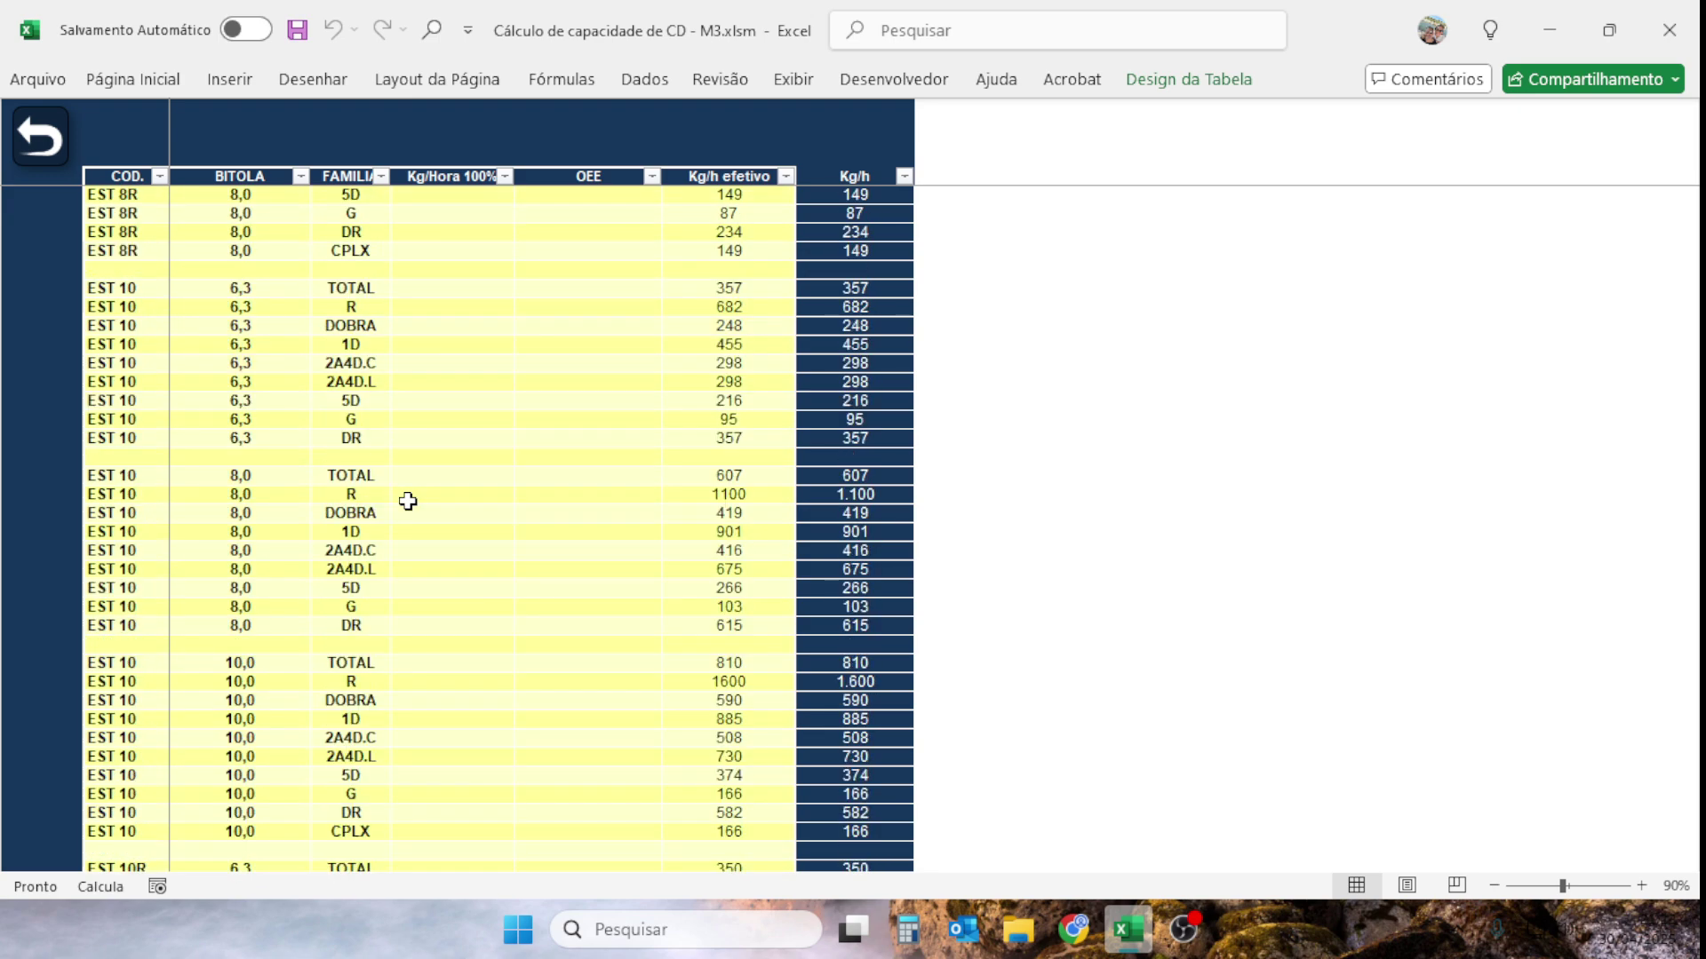
{"action": "scroll", "coordinate": [407, 502], "scroll_direction": "up", "scroll_amount": 20}
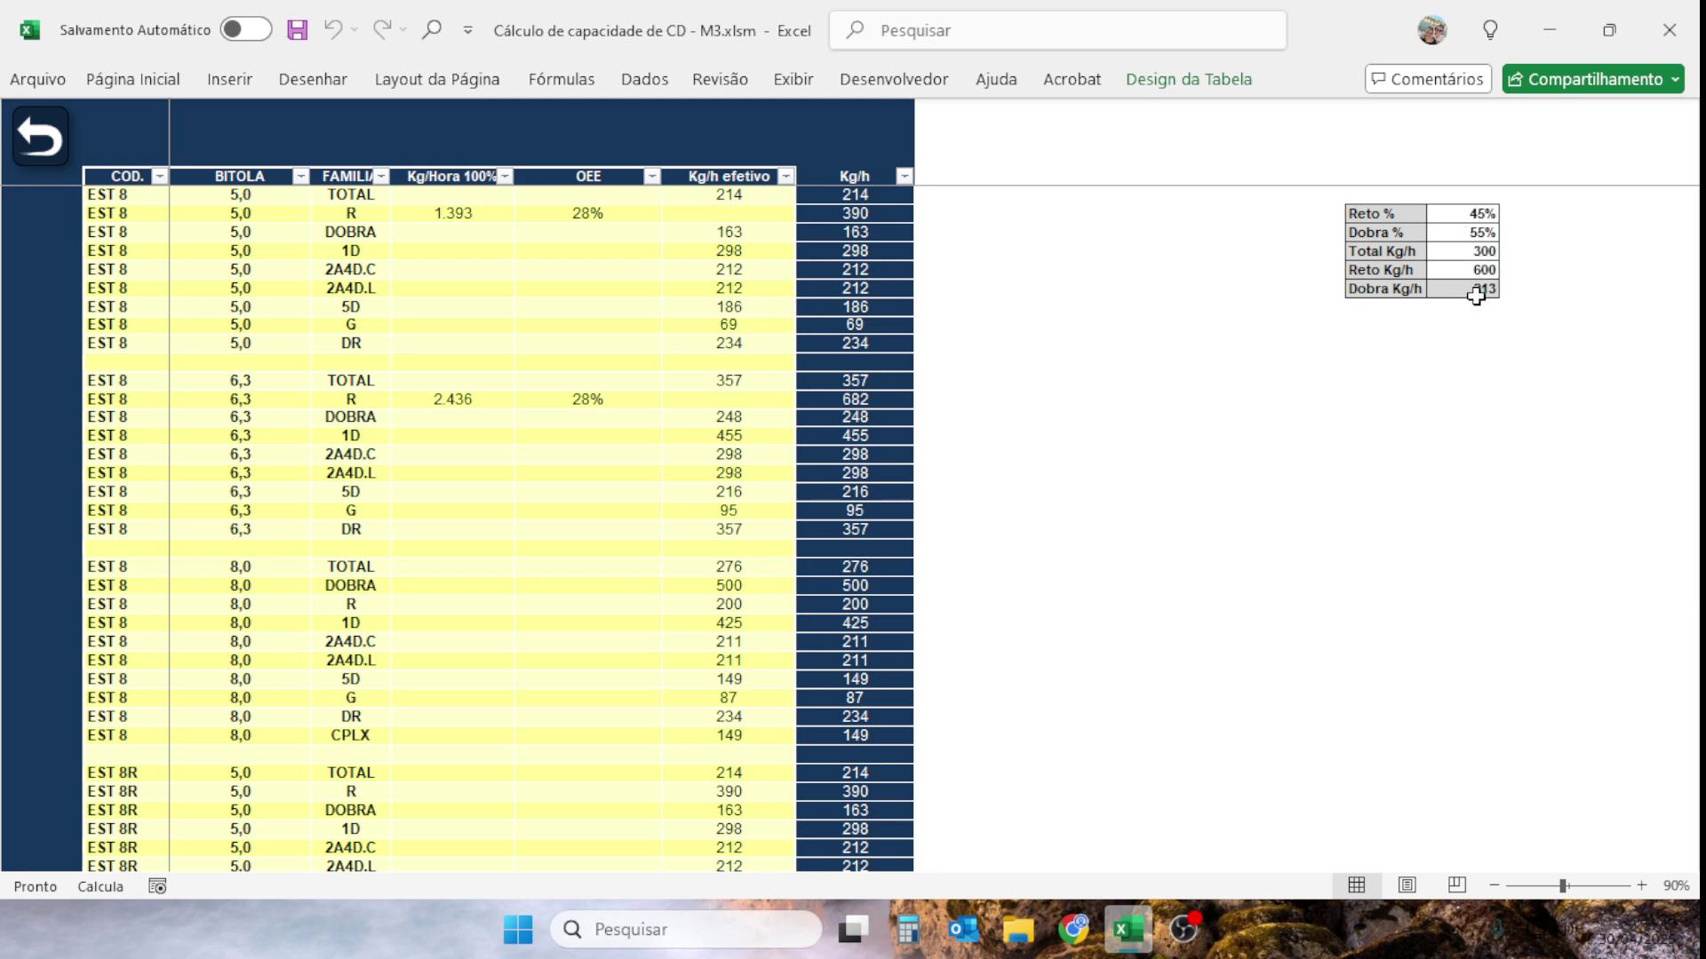
{"action": "left_click", "coordinate": [1494, 270]}
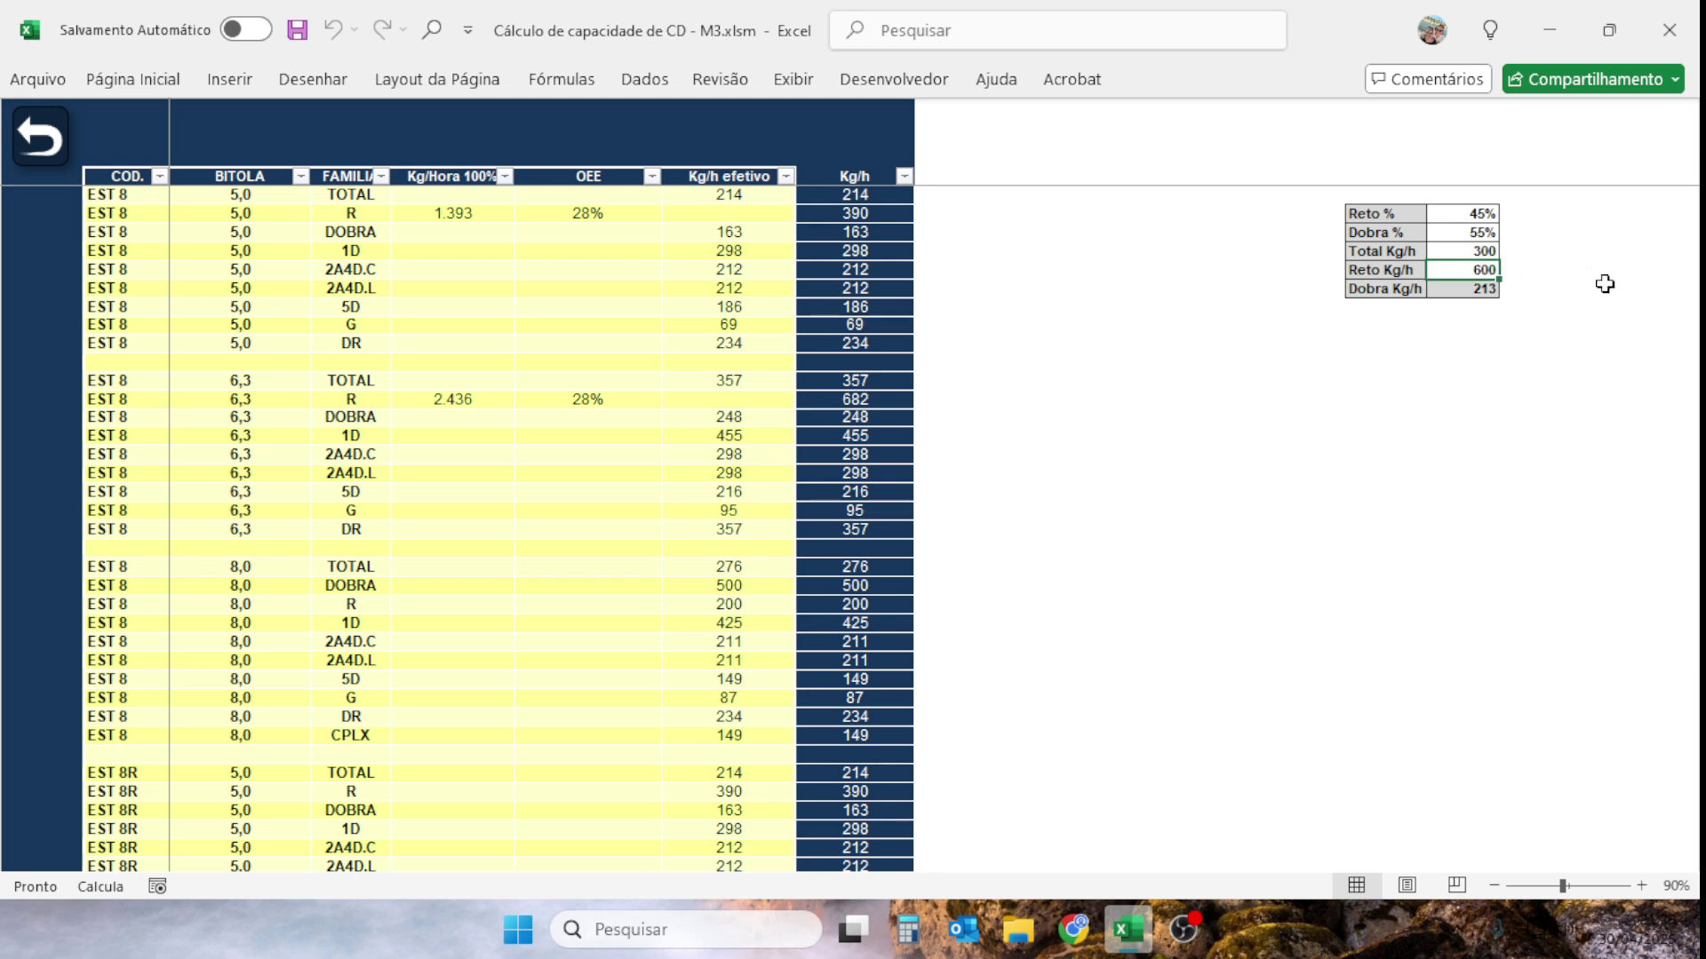
{"action": "type", "text": "1000"}
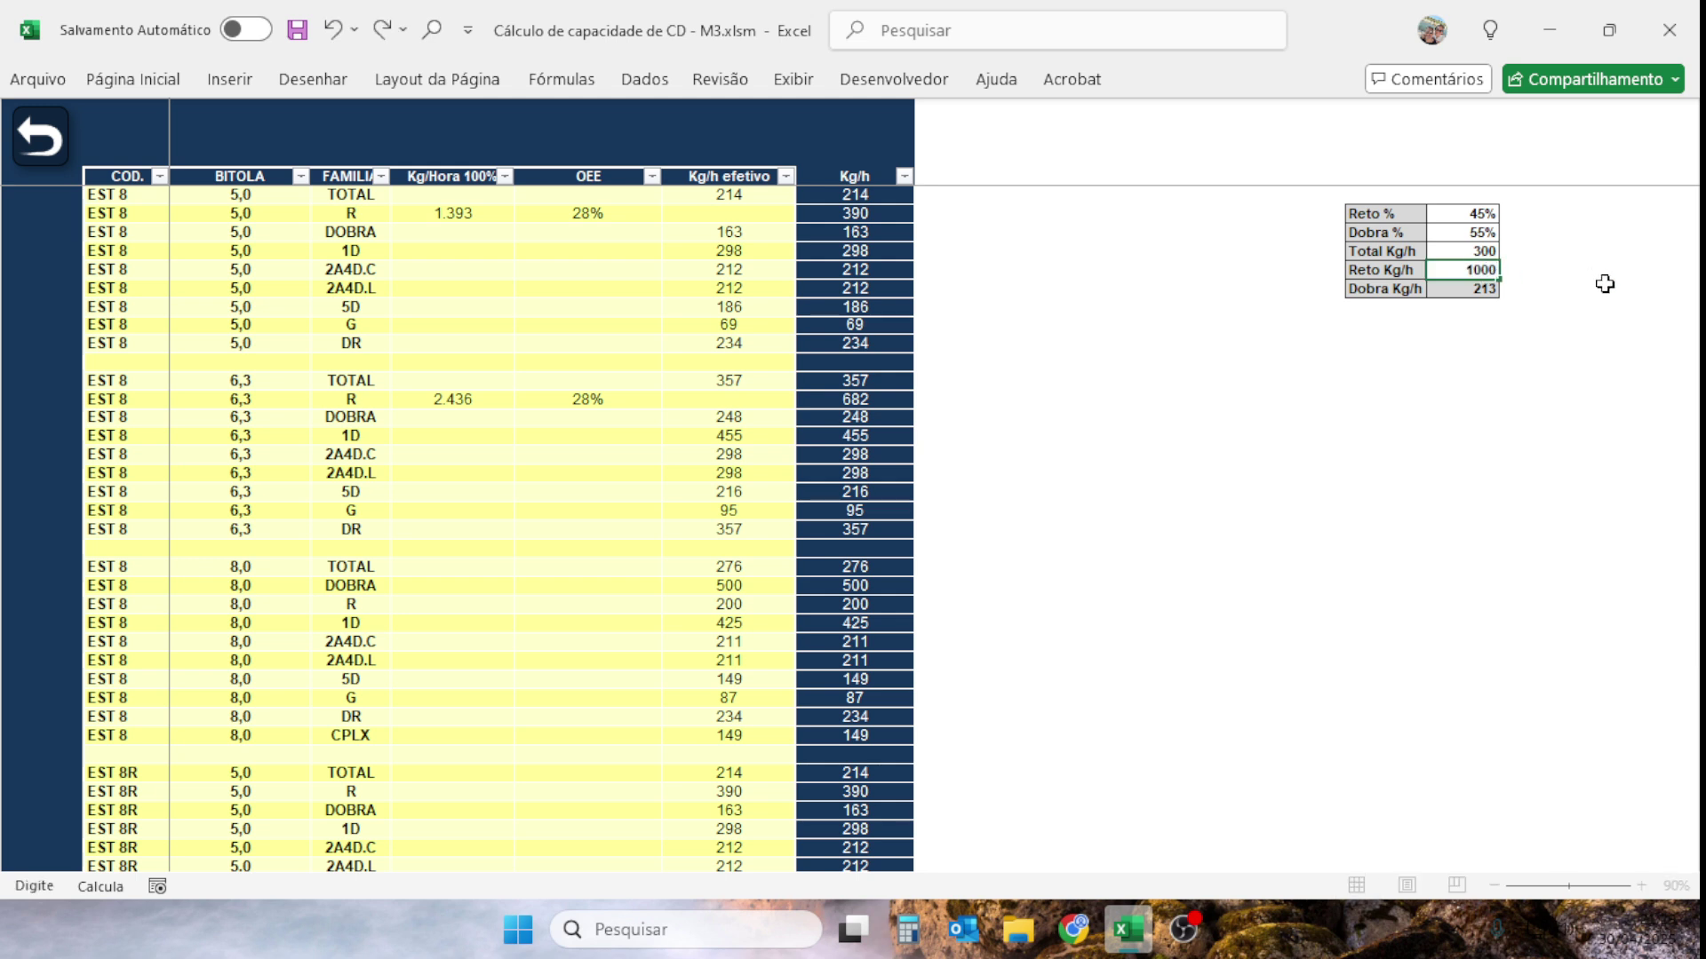
{"action": "key", "text": "Return"}
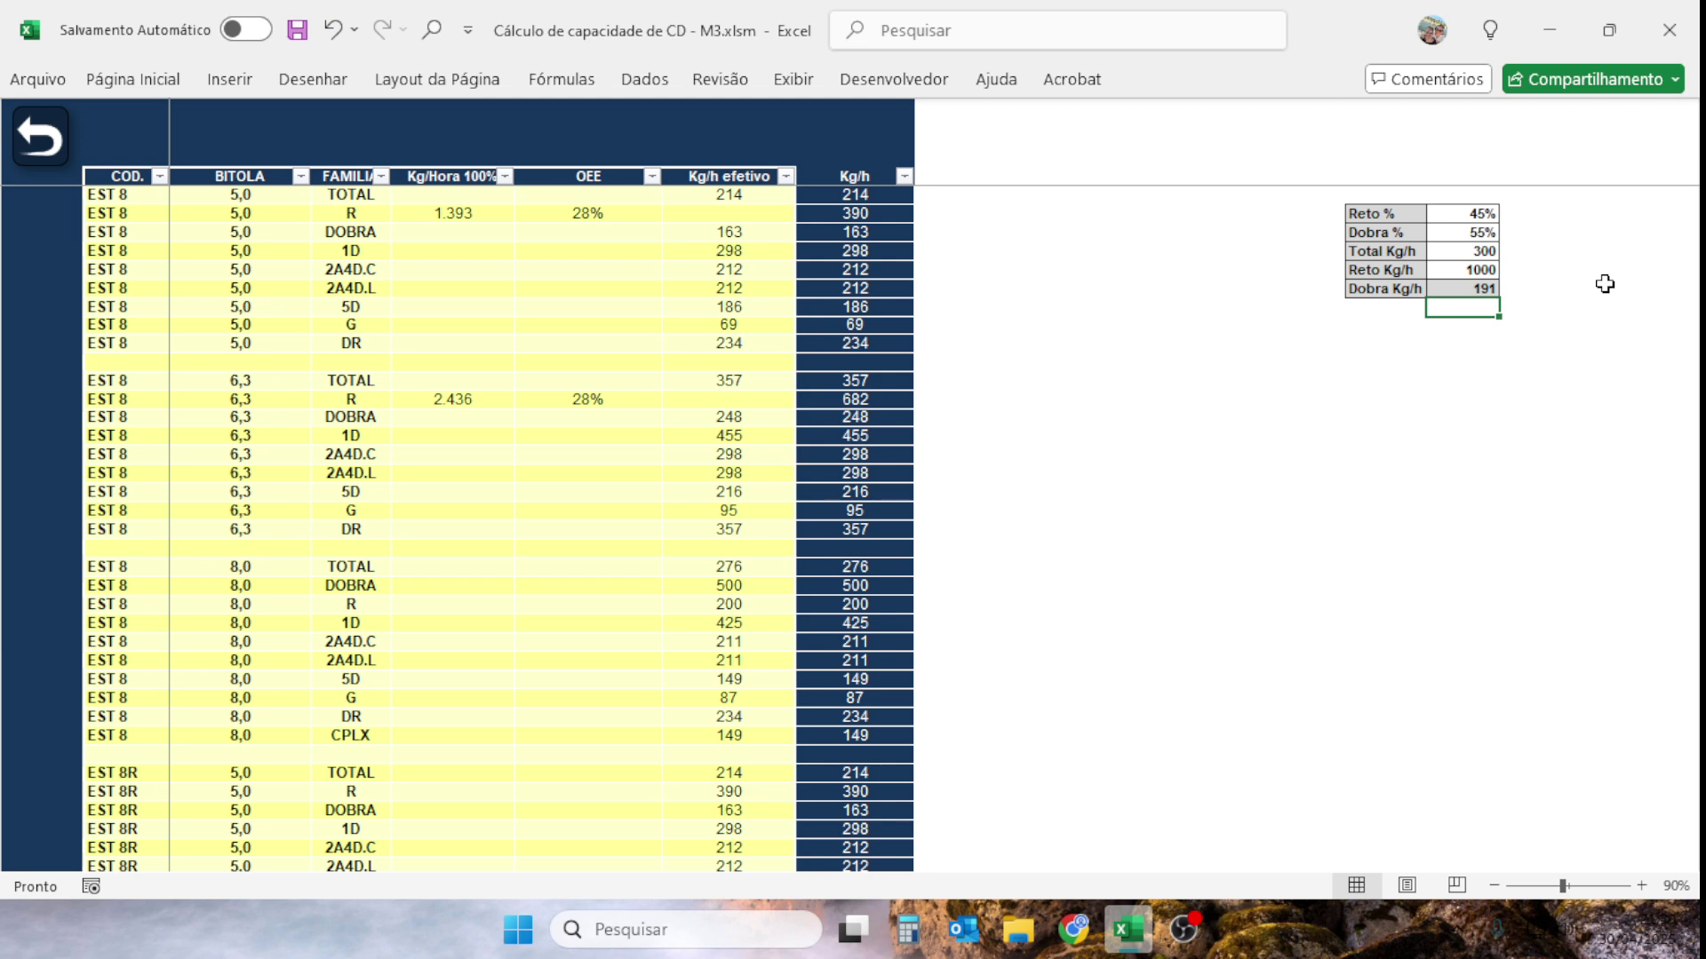
Set Reto Kg/h to 400 in the Reto/Dobra calculation table.
{"action": "left_click", "coordinate": [1455, 256]}
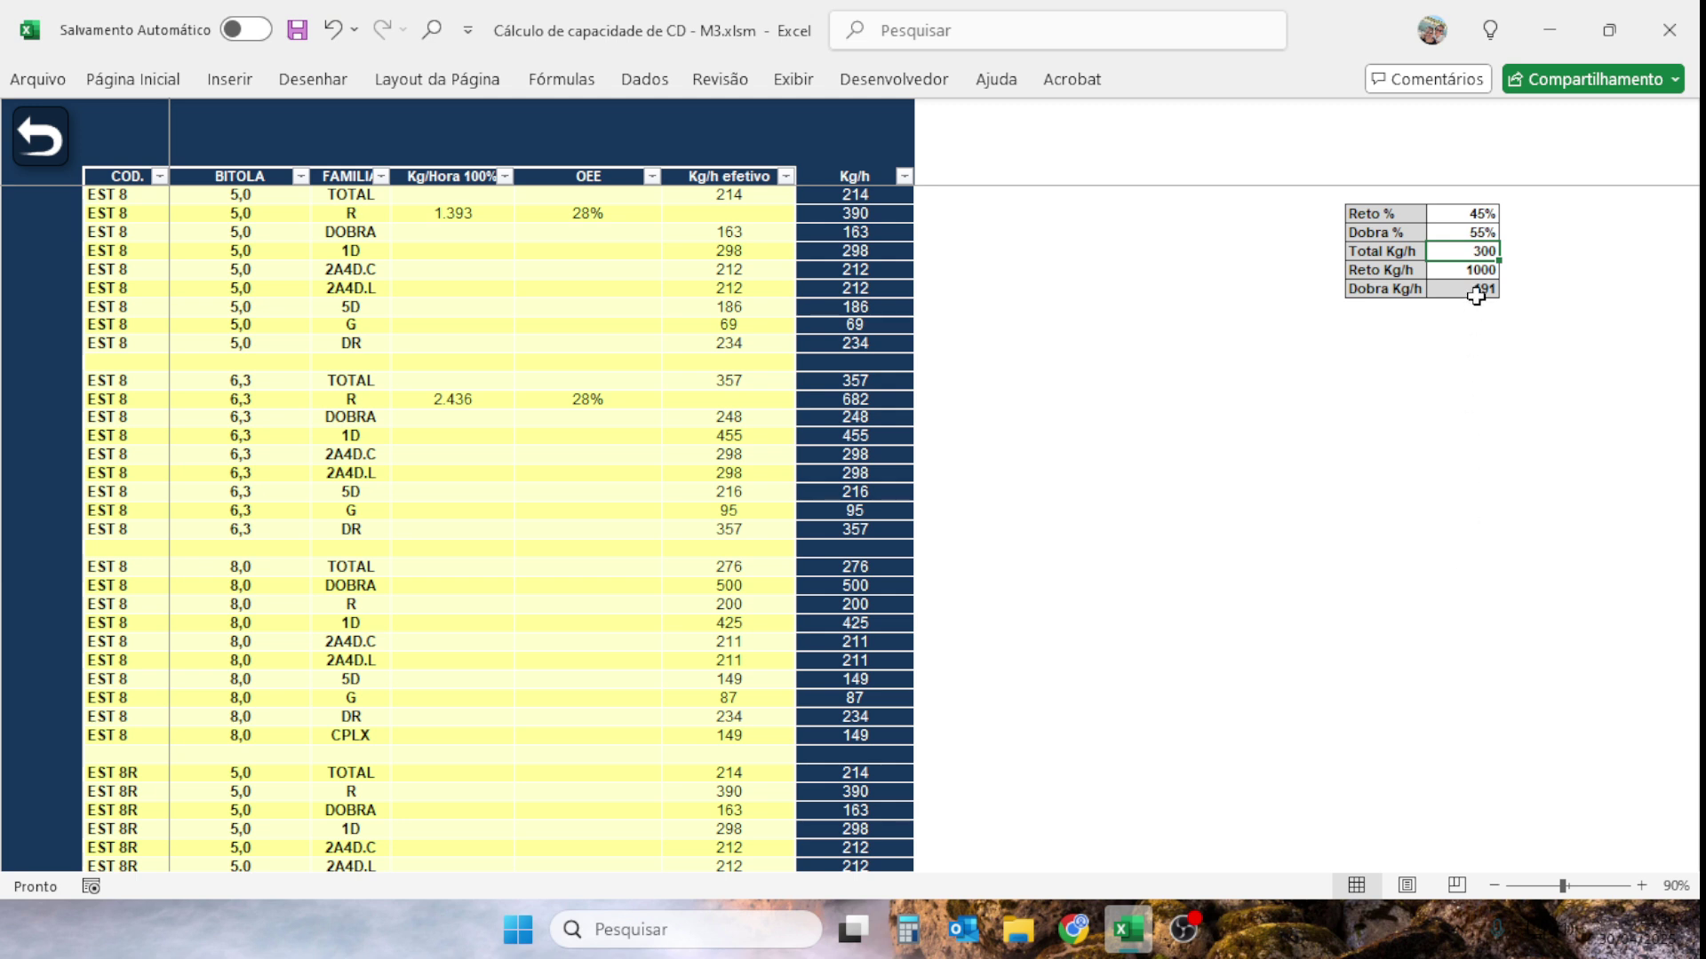
{"action": "left_click", "coordinate": [1482, 268]}
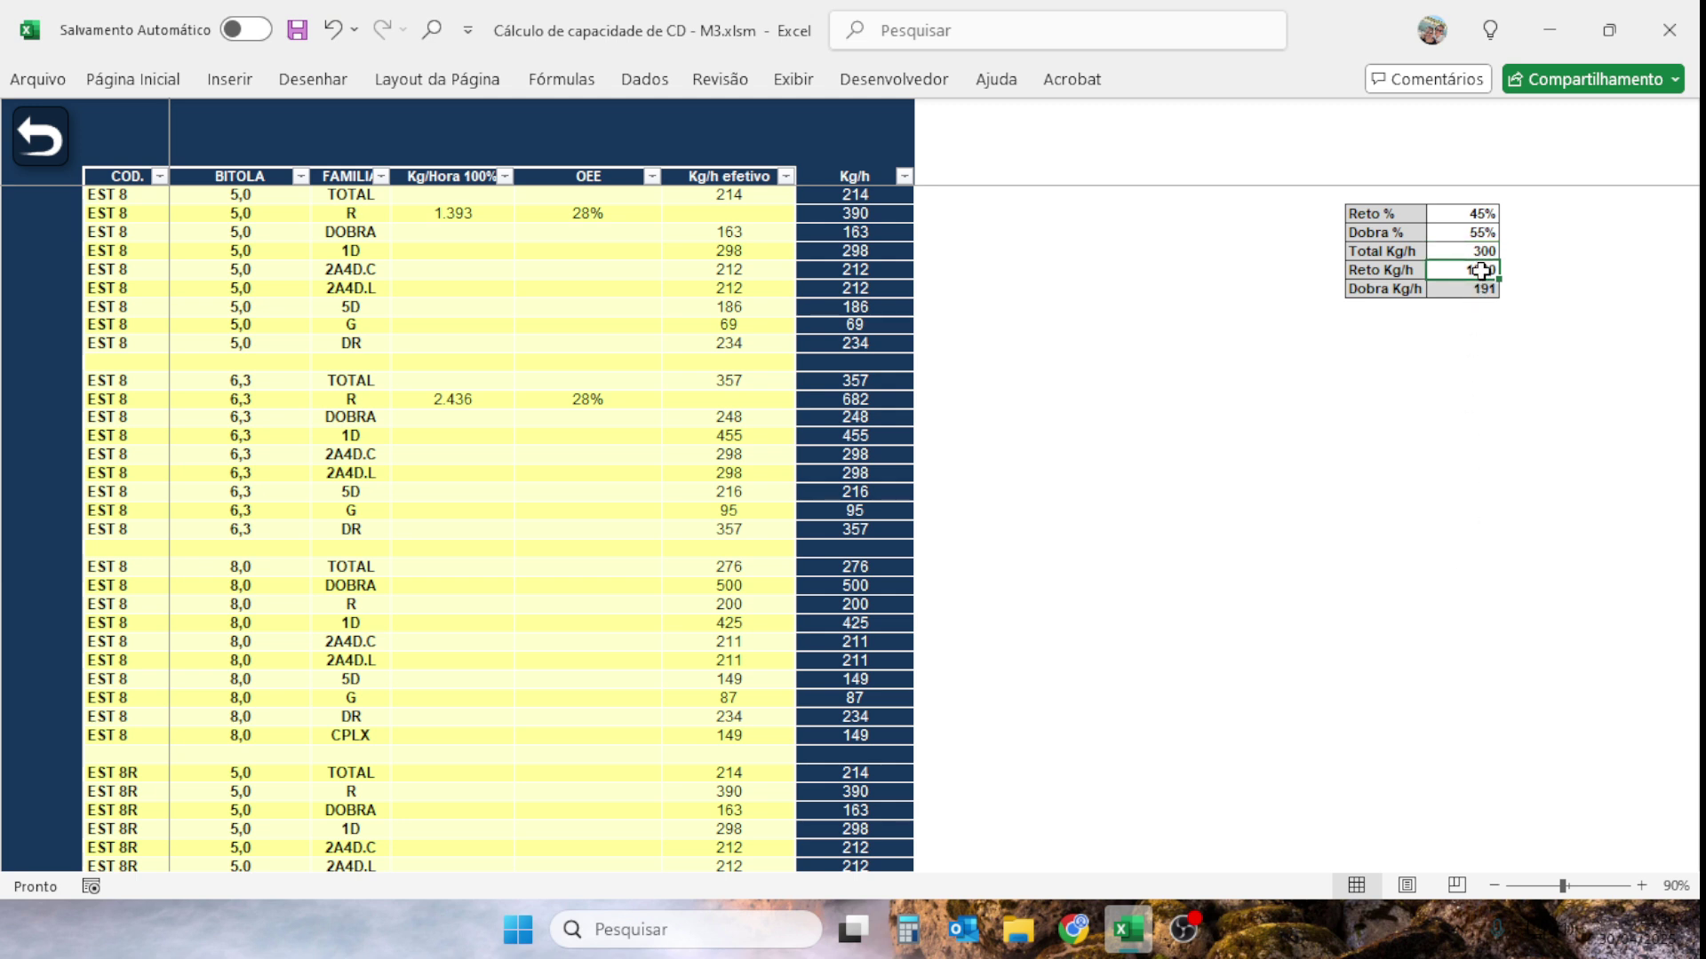
{"action": "type", "text": "400"}
{"action": "key", "text": "Return"}
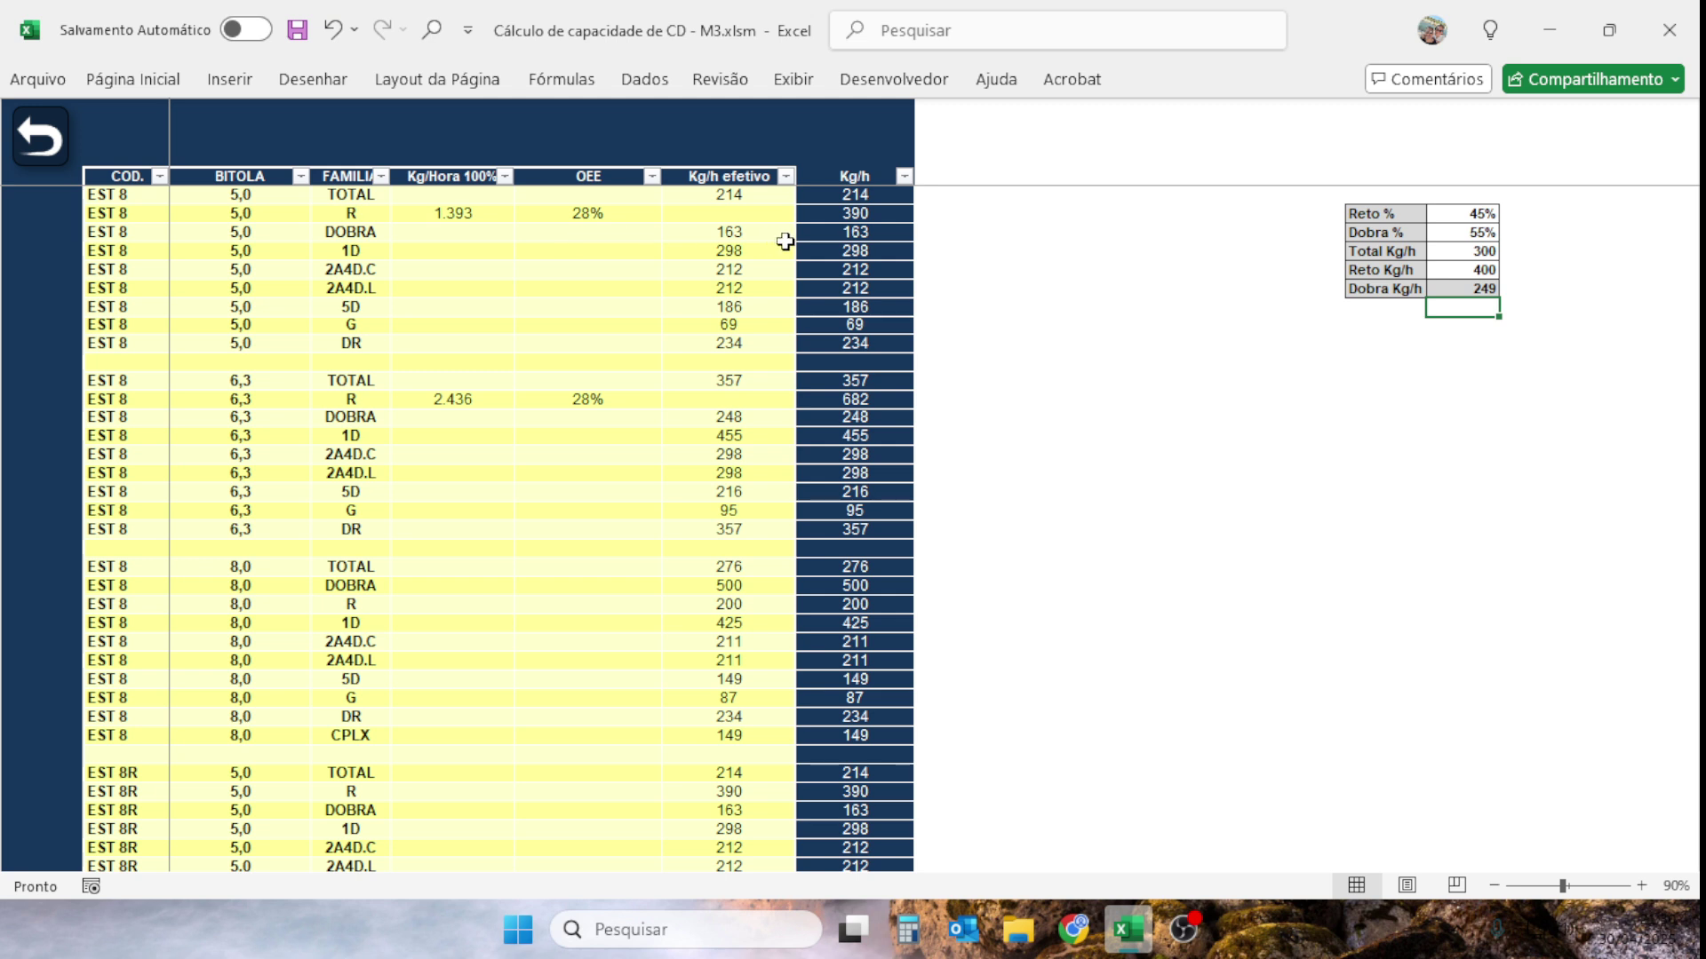
Try a Kg/Hora 100% of 1500 for EST 8, bitola 5,0, family R, and undo the entry.
{"action": "left_click", "coordinate": [696, 221]}
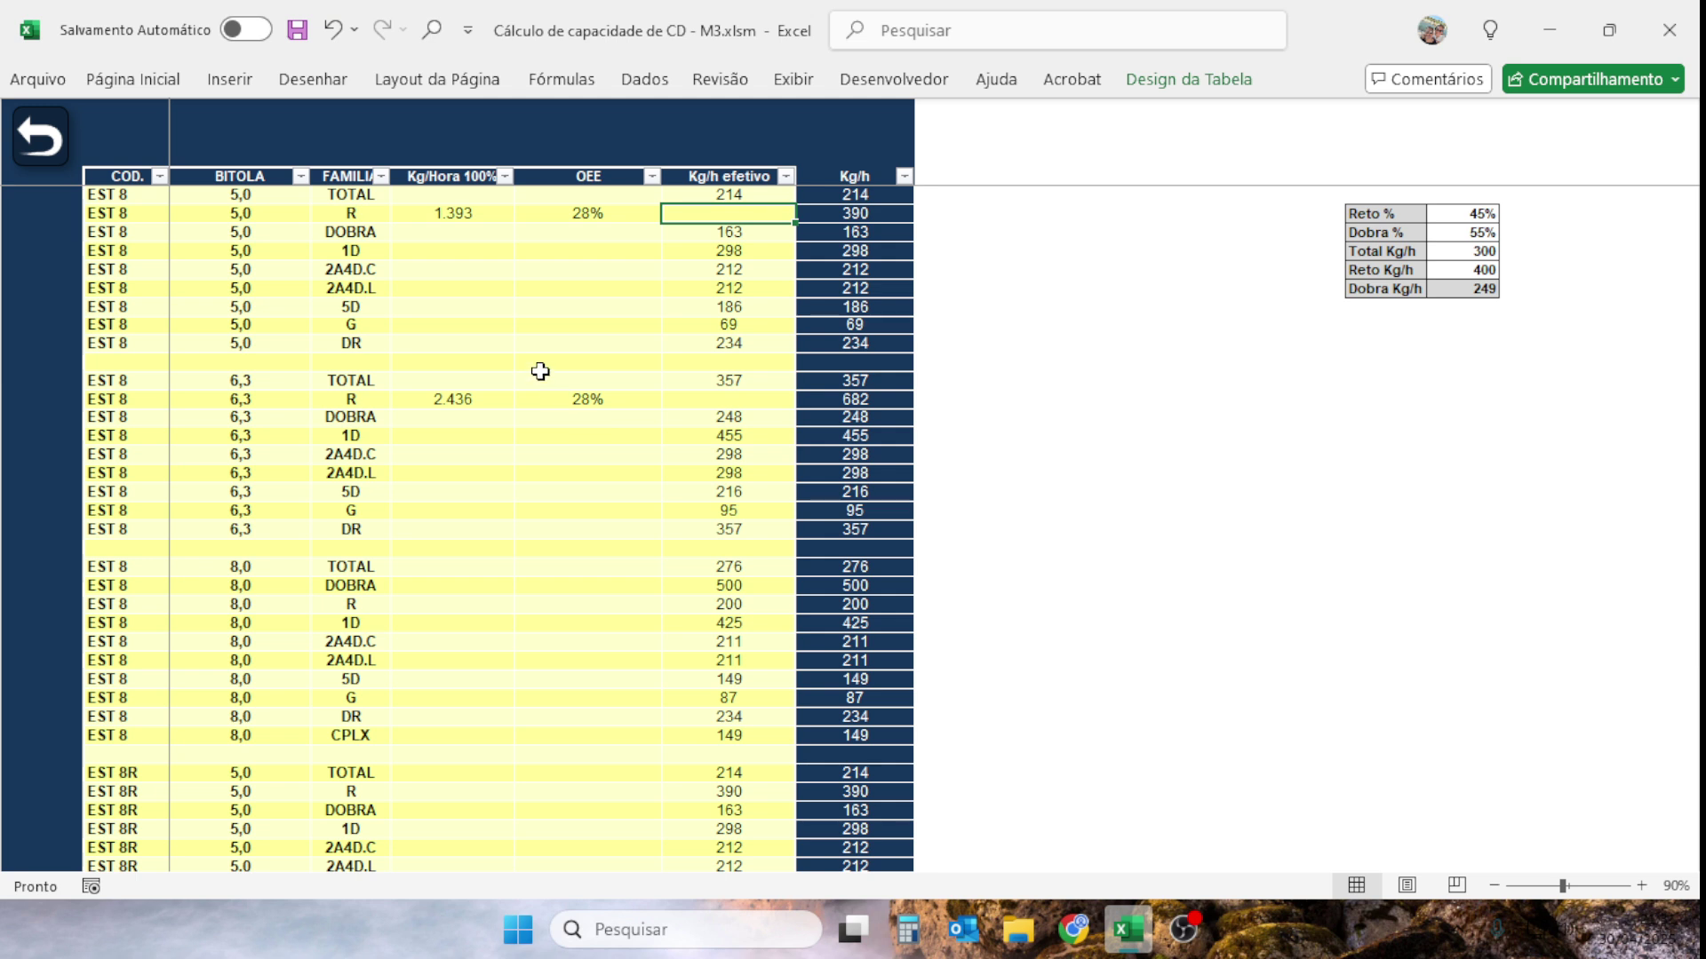
{"action": "left_click", "coordinate": [469, 221]}
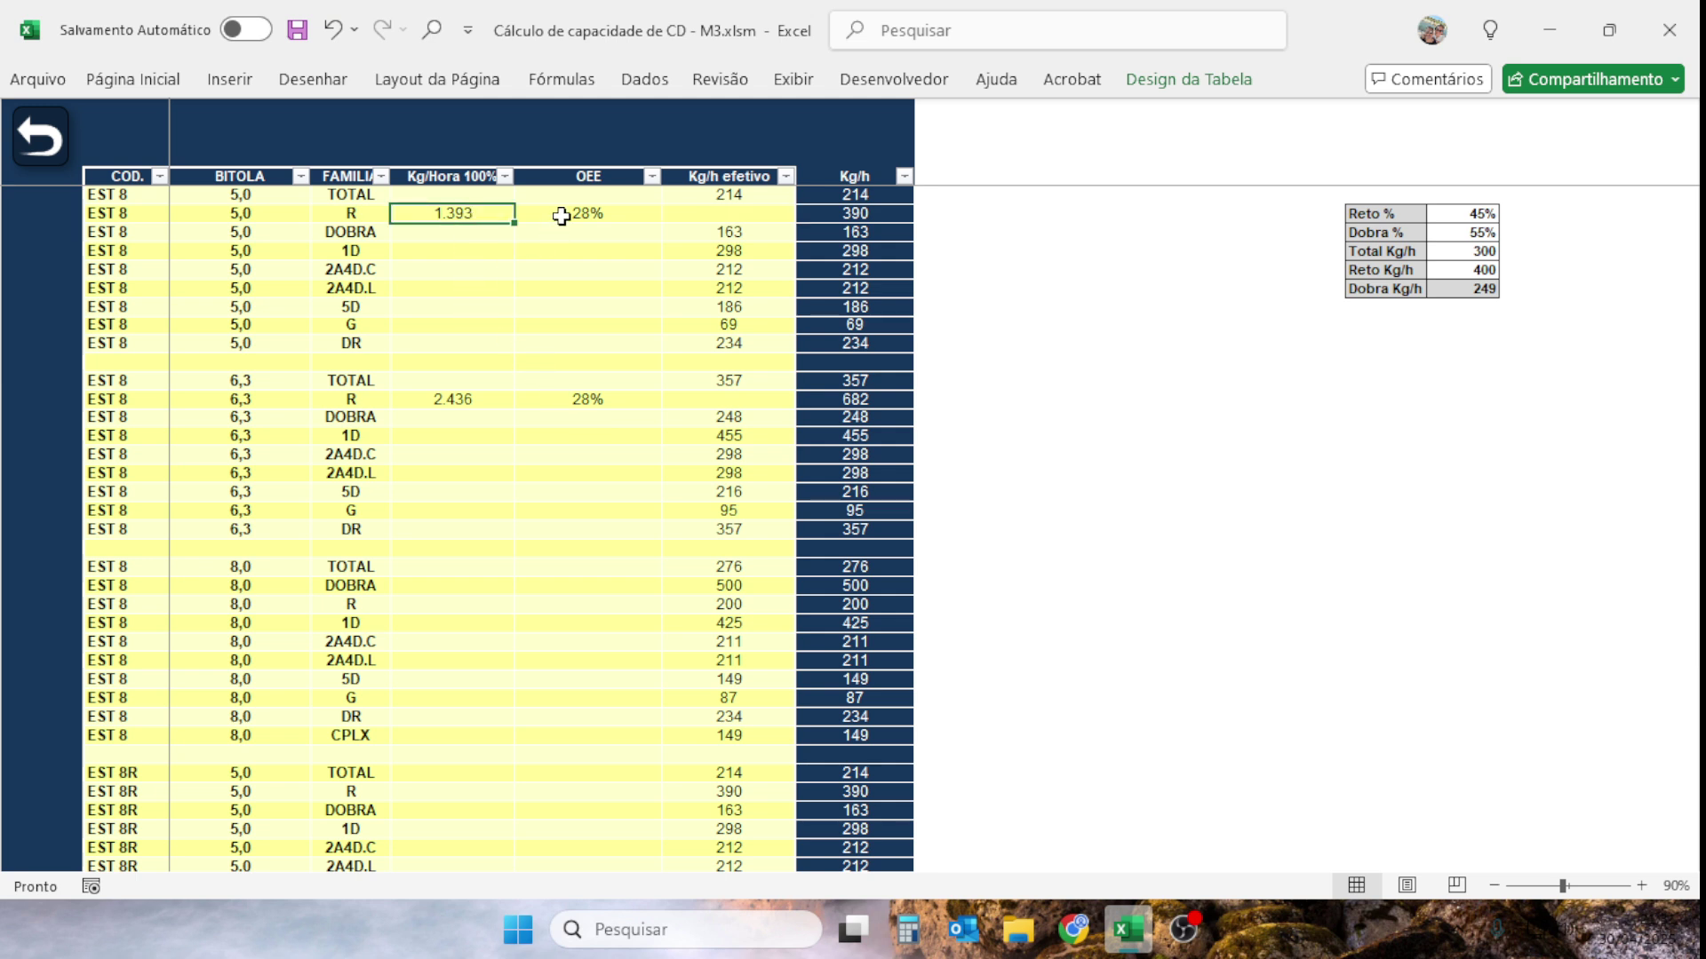
{"action": "left_click", "coordinate": [589, 216]}
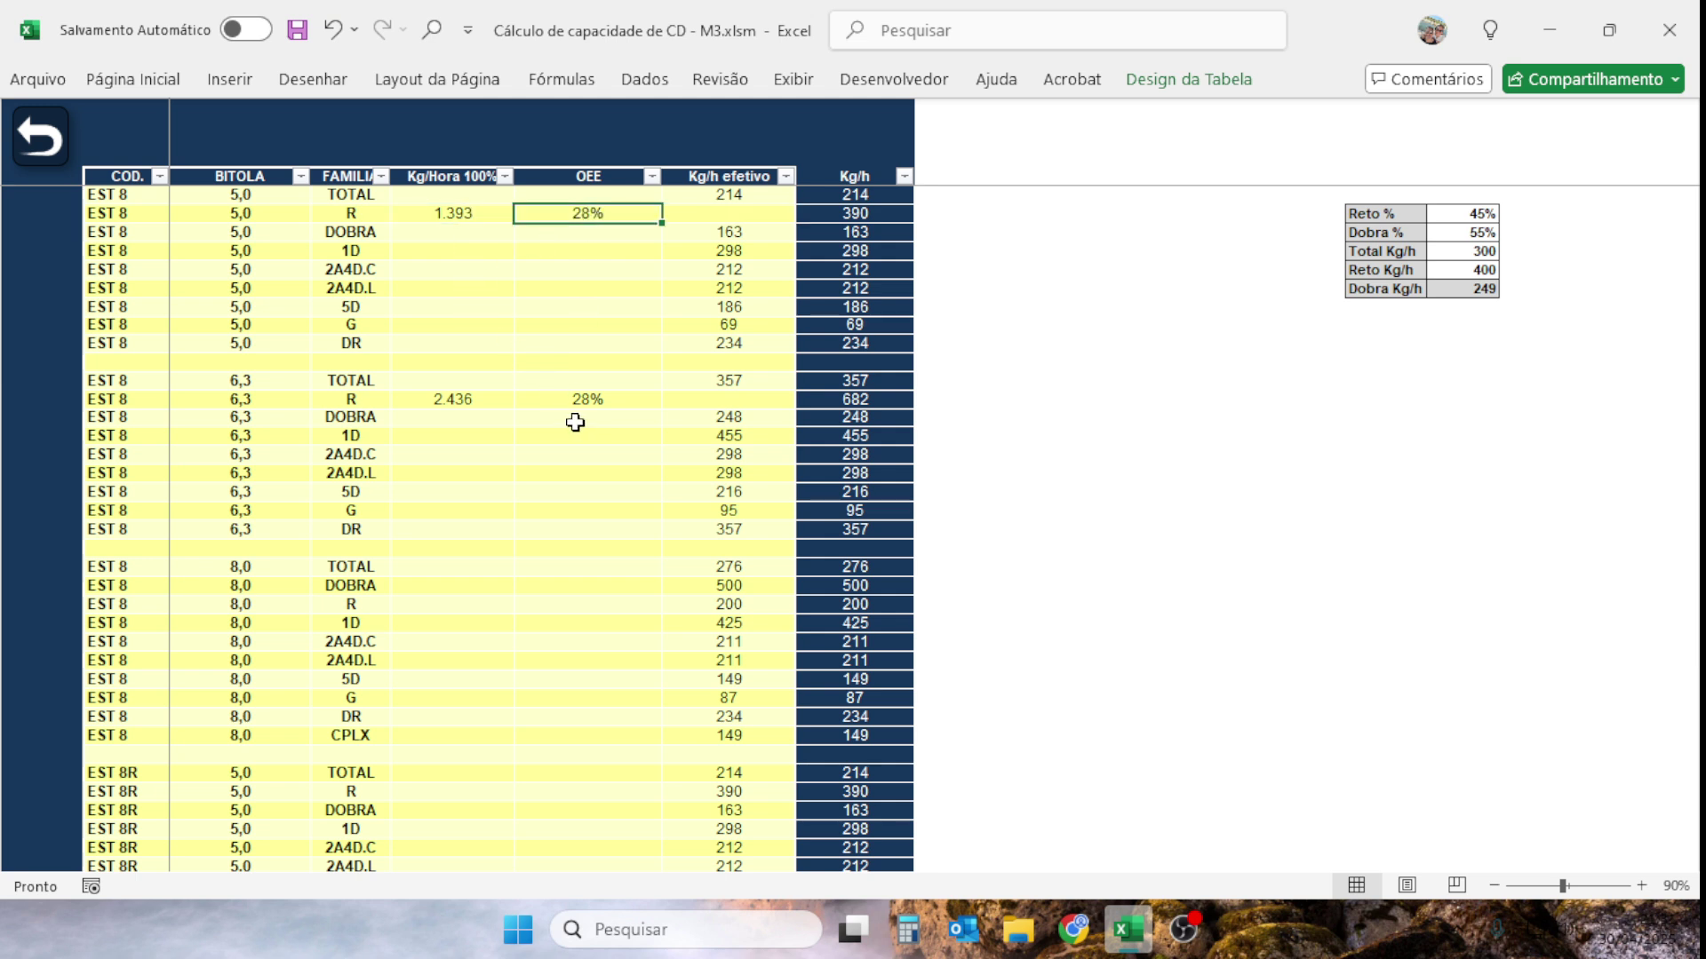
{"action": "left_click", "coordinate": [475, 219]}
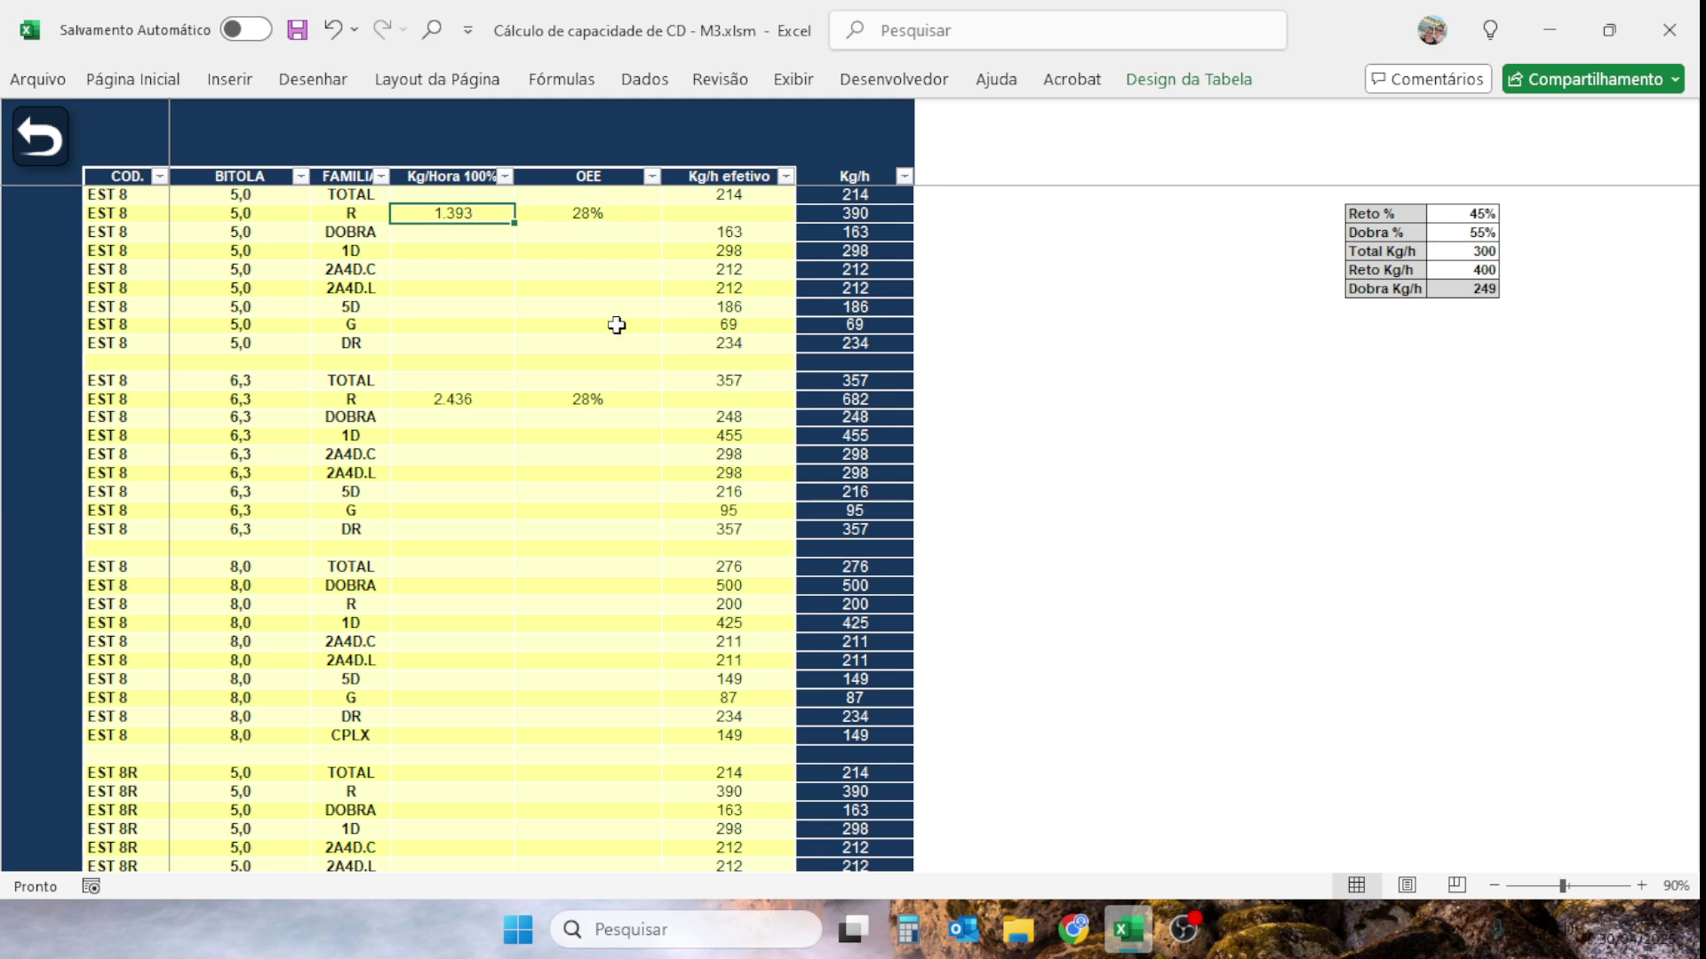
{"action": "type", "text": "1500"}
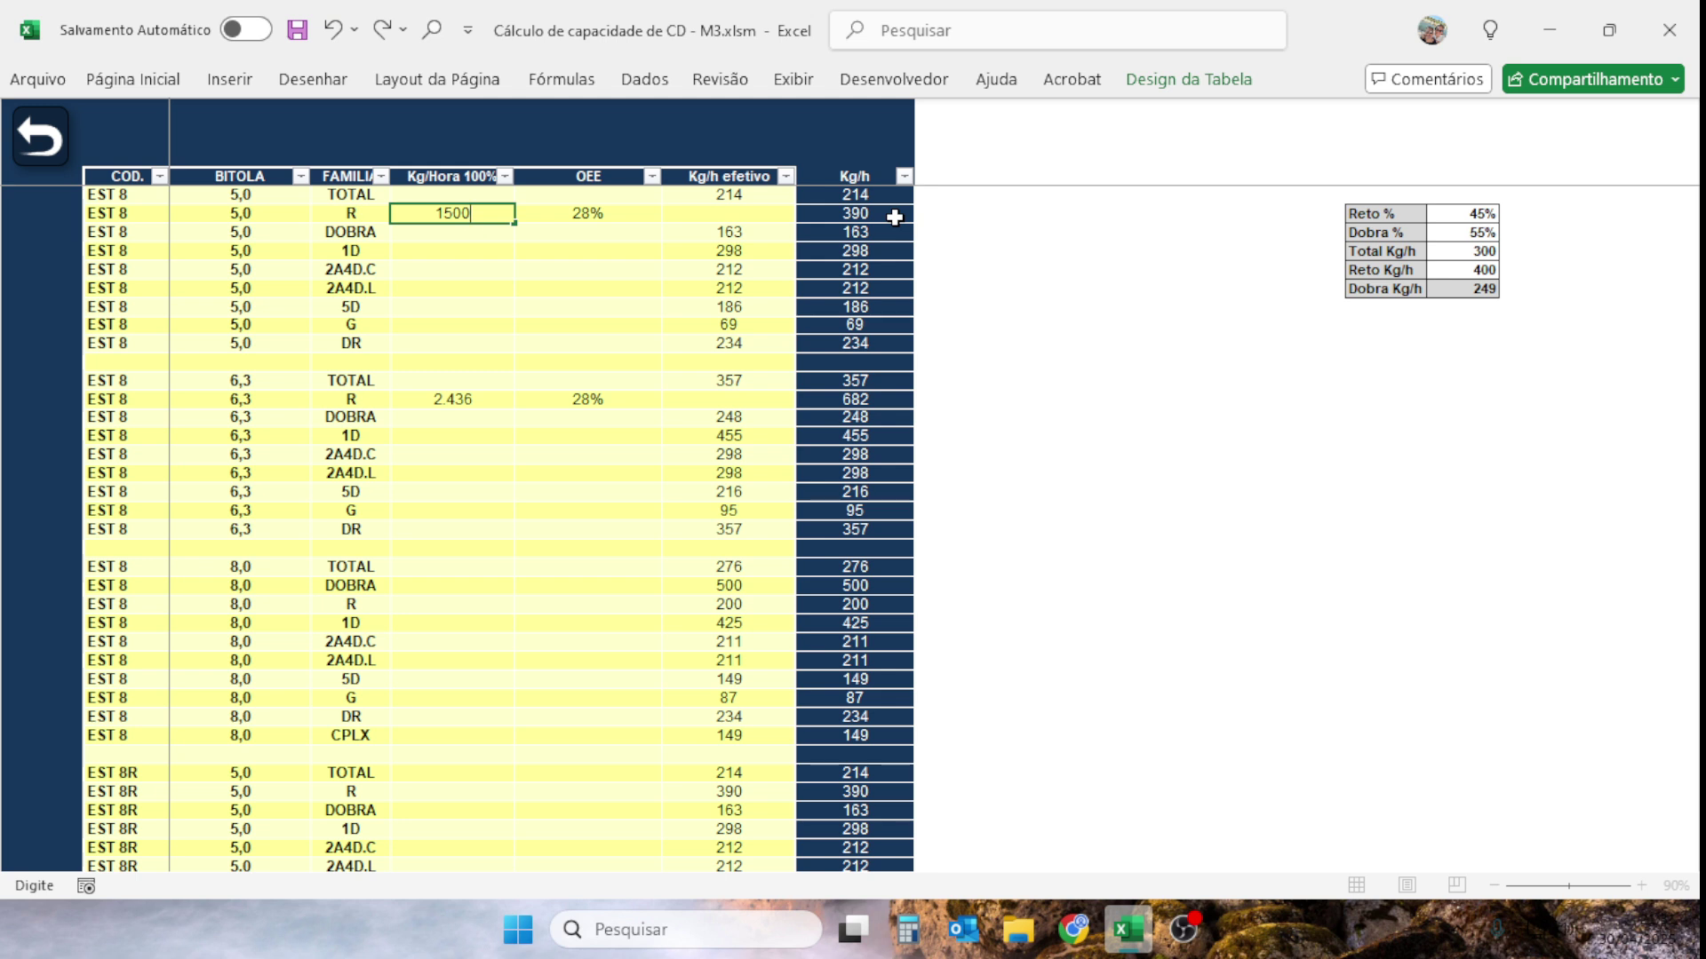
{"action": "key", "text": "Return"}
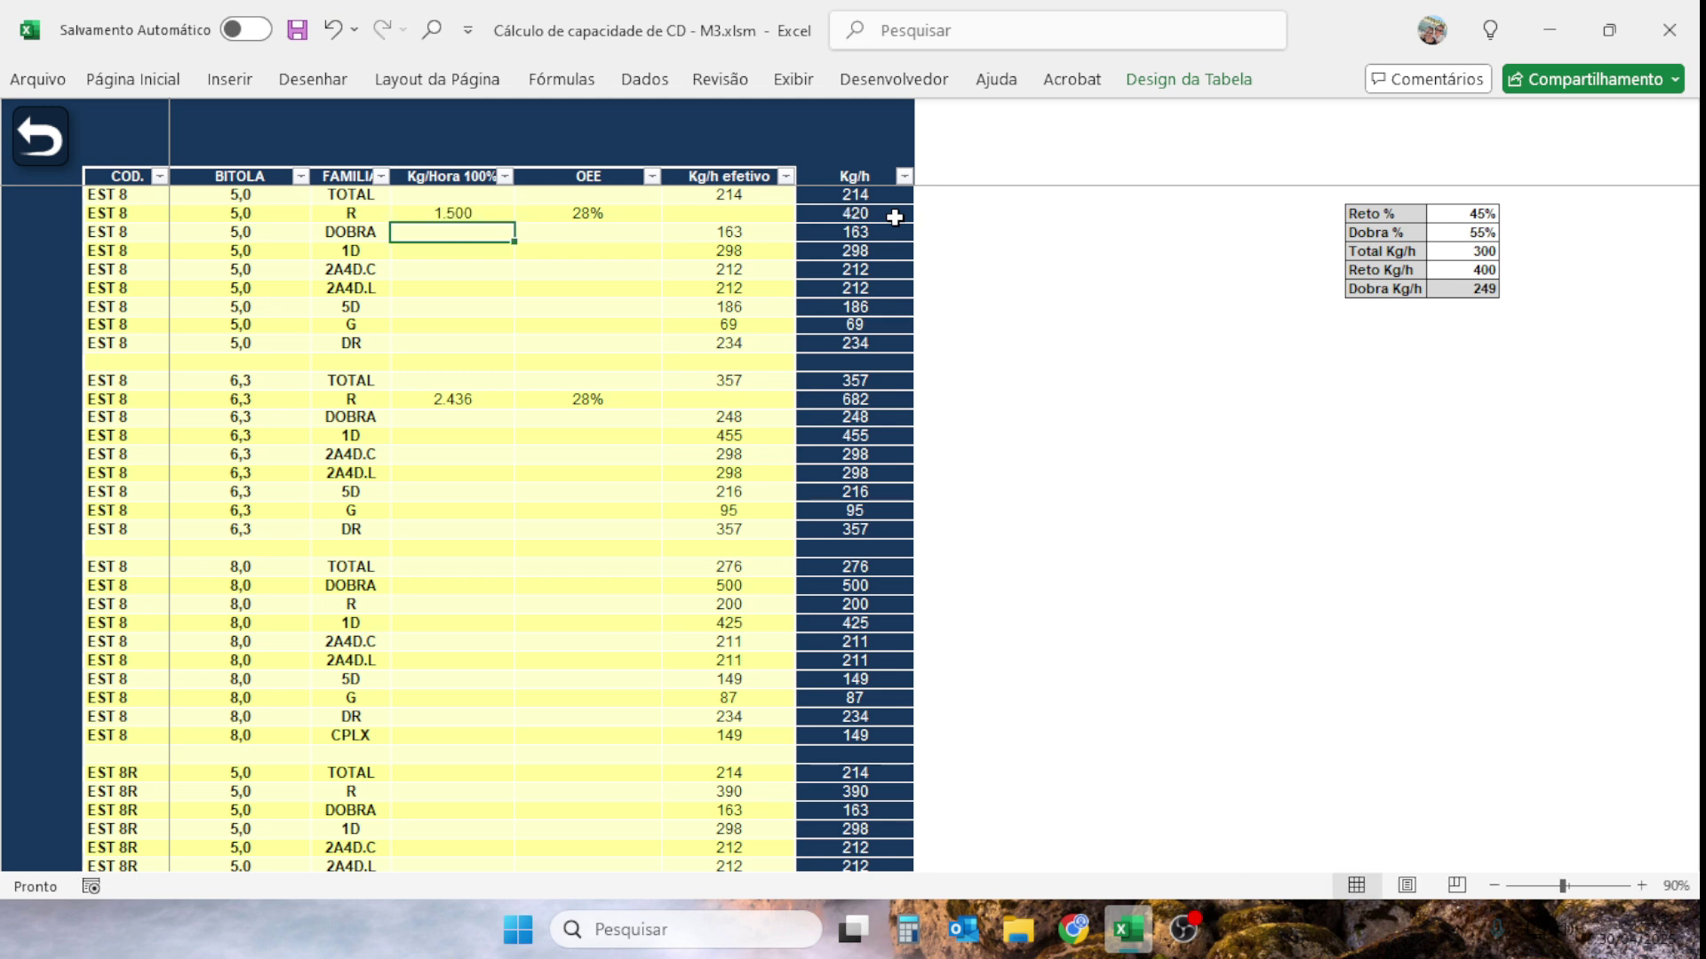
{"action": "left_click", "coordinate": [333, 30]}
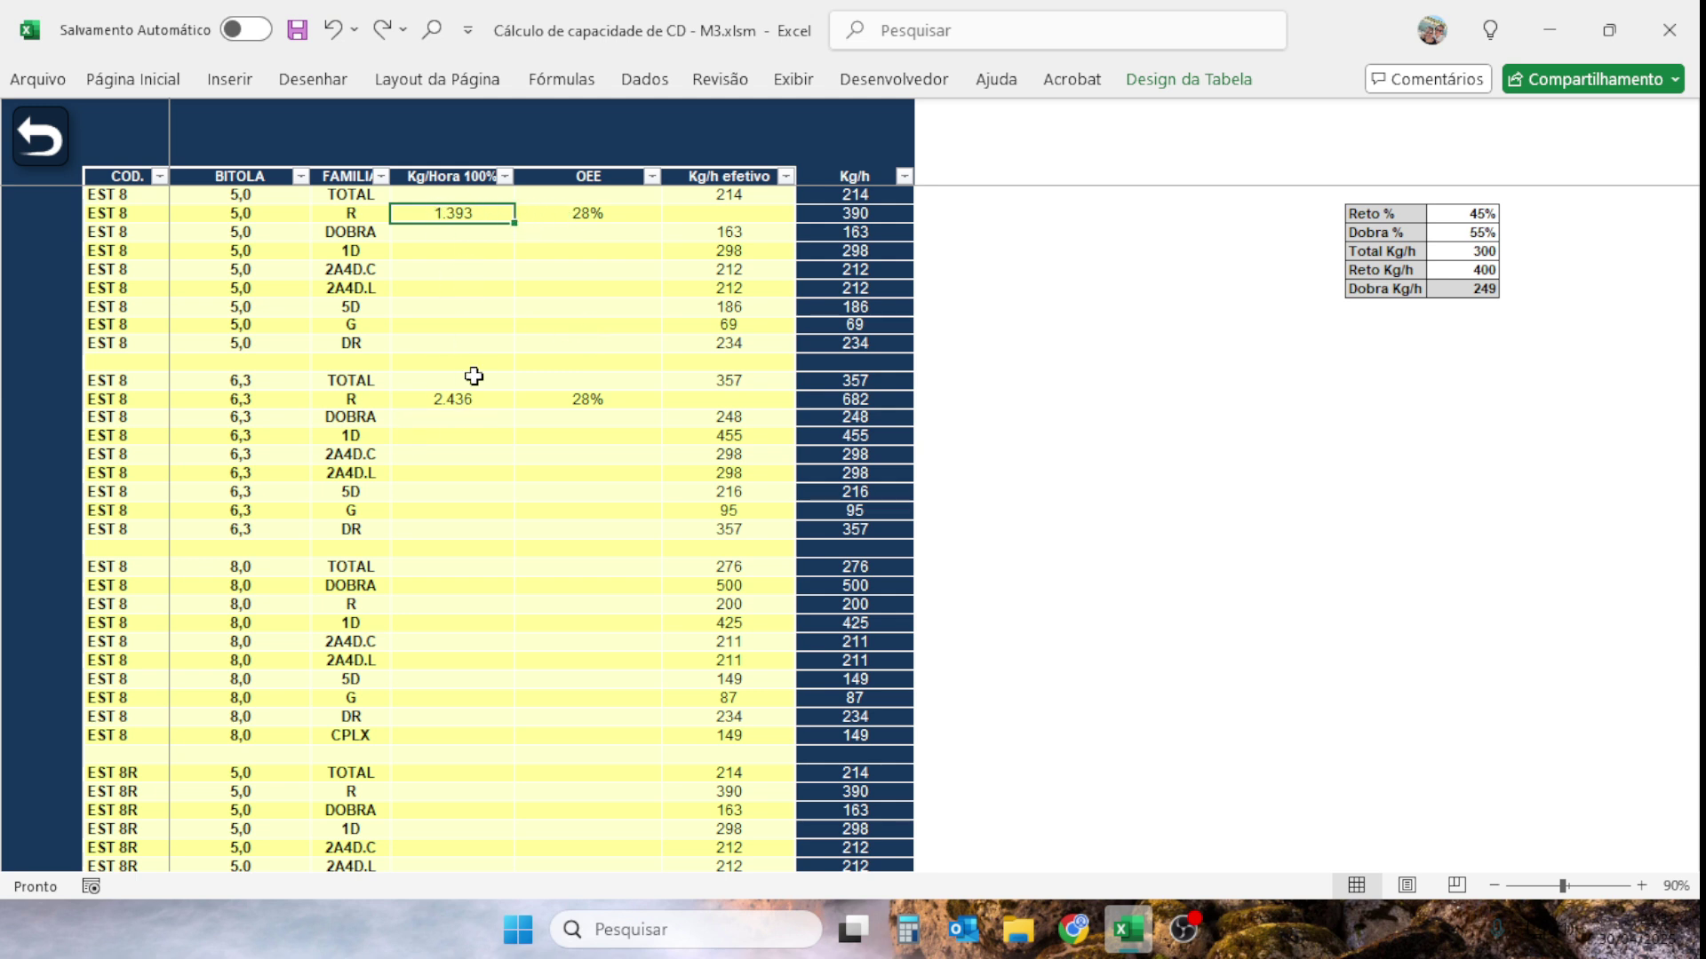
Try a Kg/h efetivo of 600 for EST 8, bitola 6,3, family R, and remove the entry.
{"action": "left_click", "coordinate": [728, 400]}
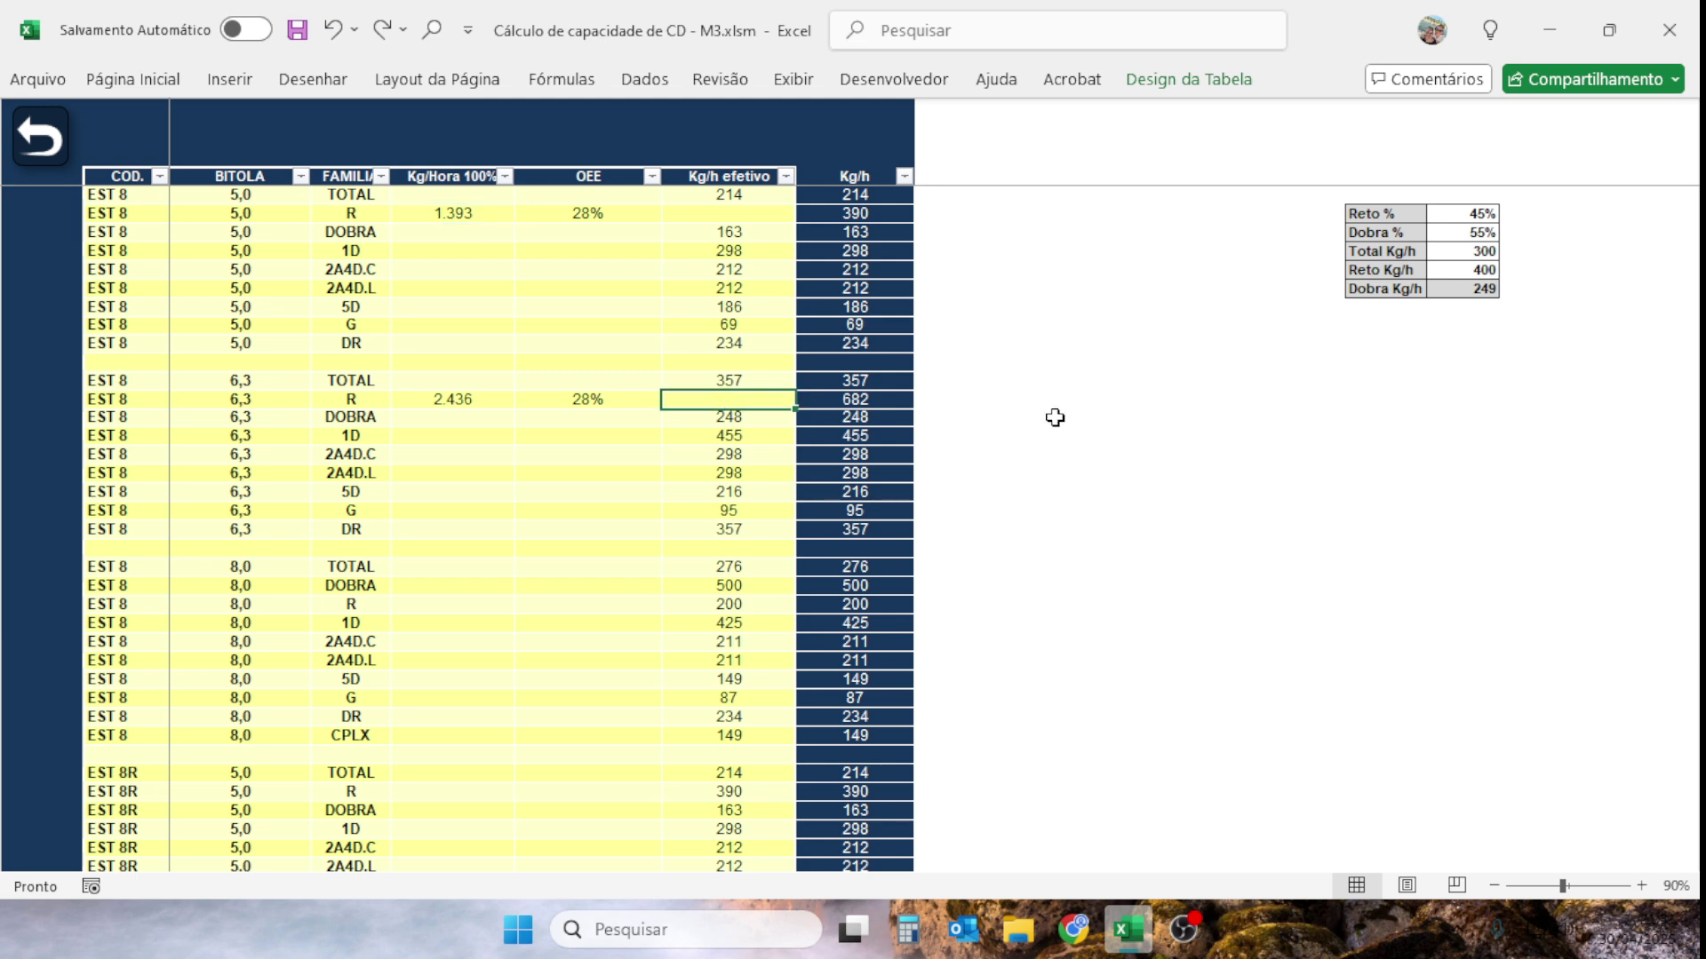
{"action": "type", "text": "600"}
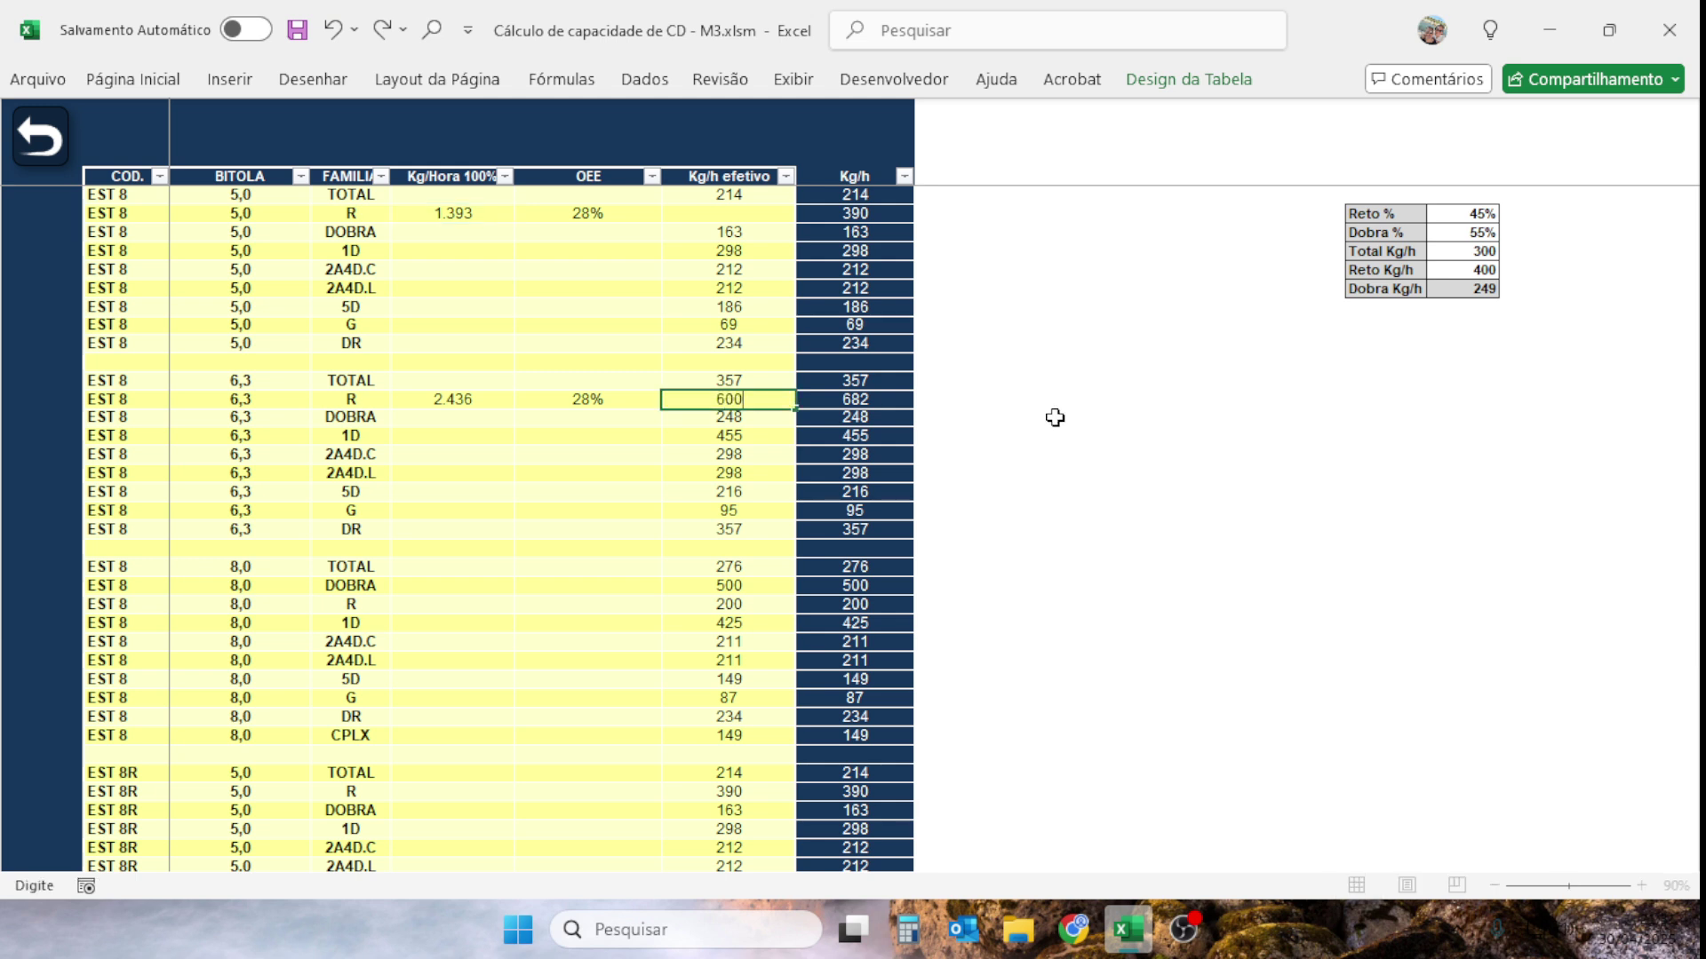
{"action": "key", "text": "Return"}
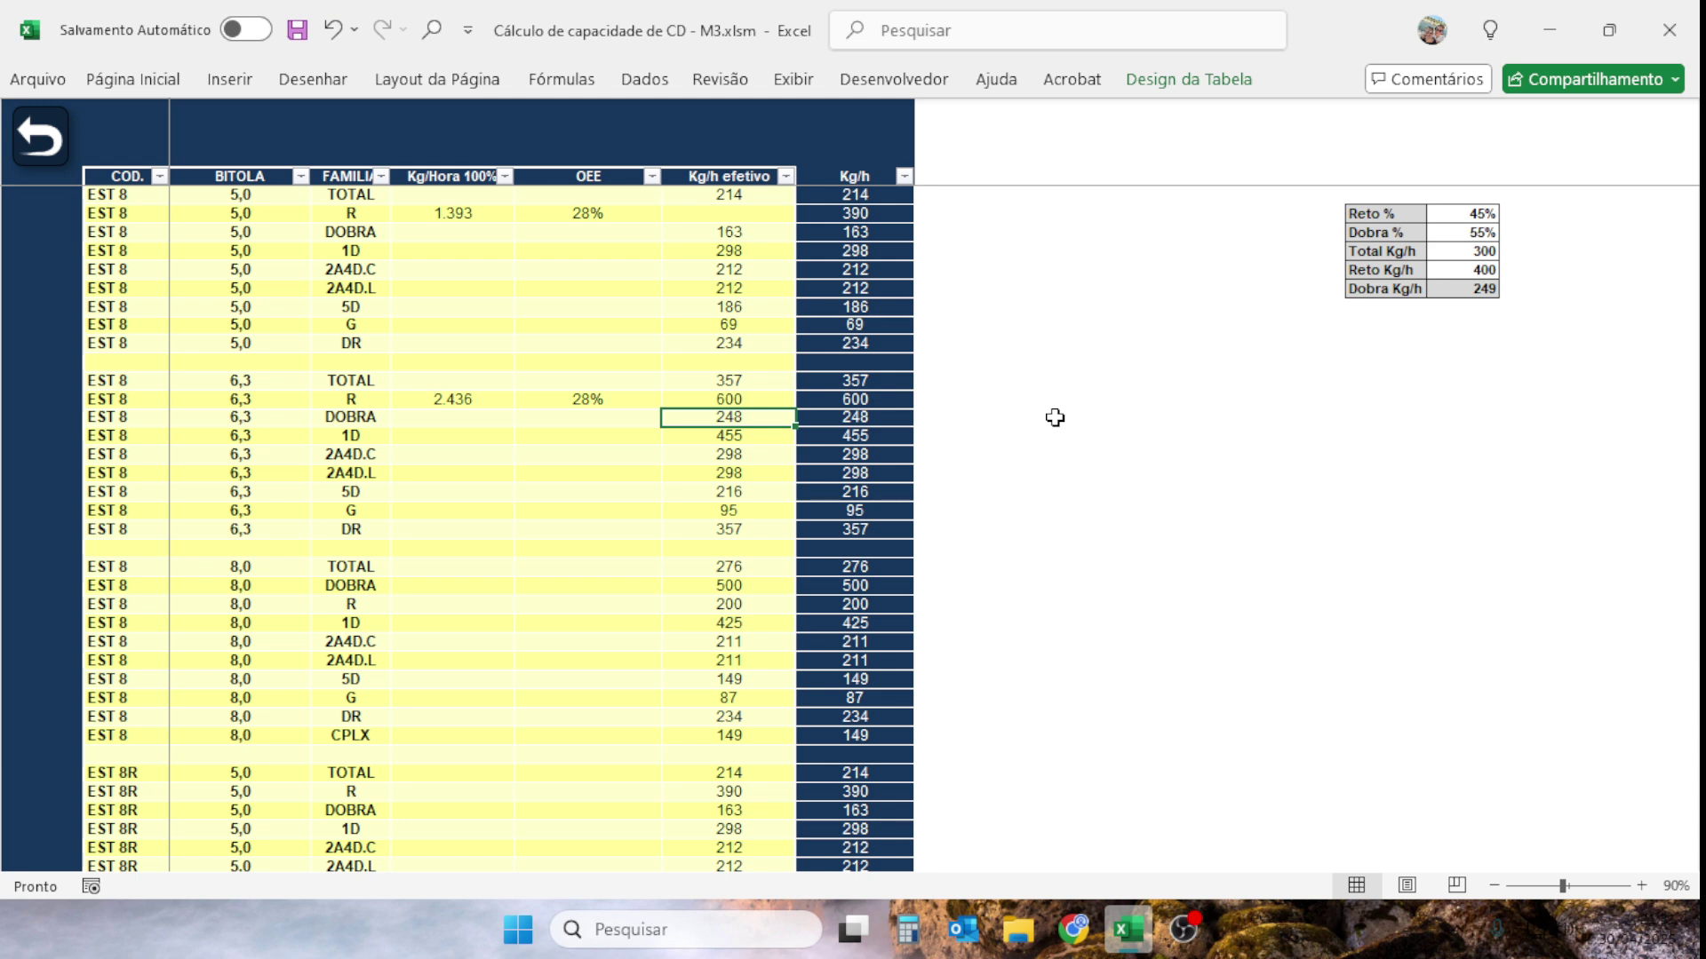
{"action": "left_click", "coordinate": [722, 401]}
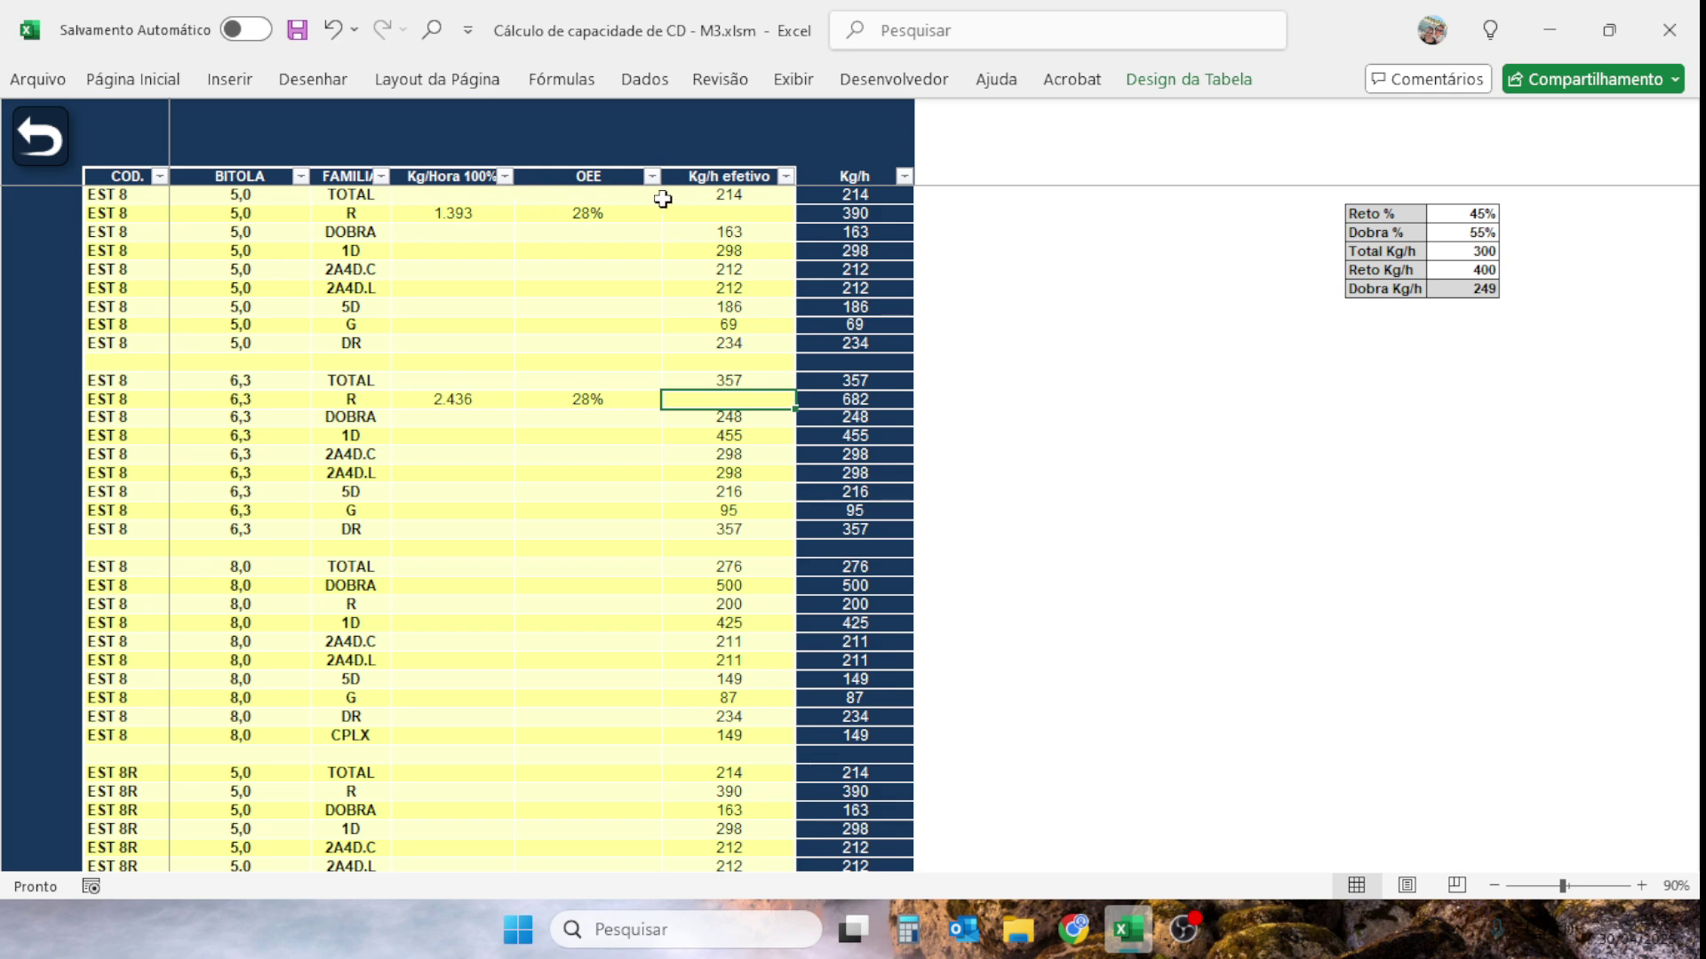
Look through the production rates of all equipment down to the END 12 rows at the end of the table.
{"action": "scroll", "coordinate": [430, 533], "scroll_direction": "down", "scroll_amount": 16}
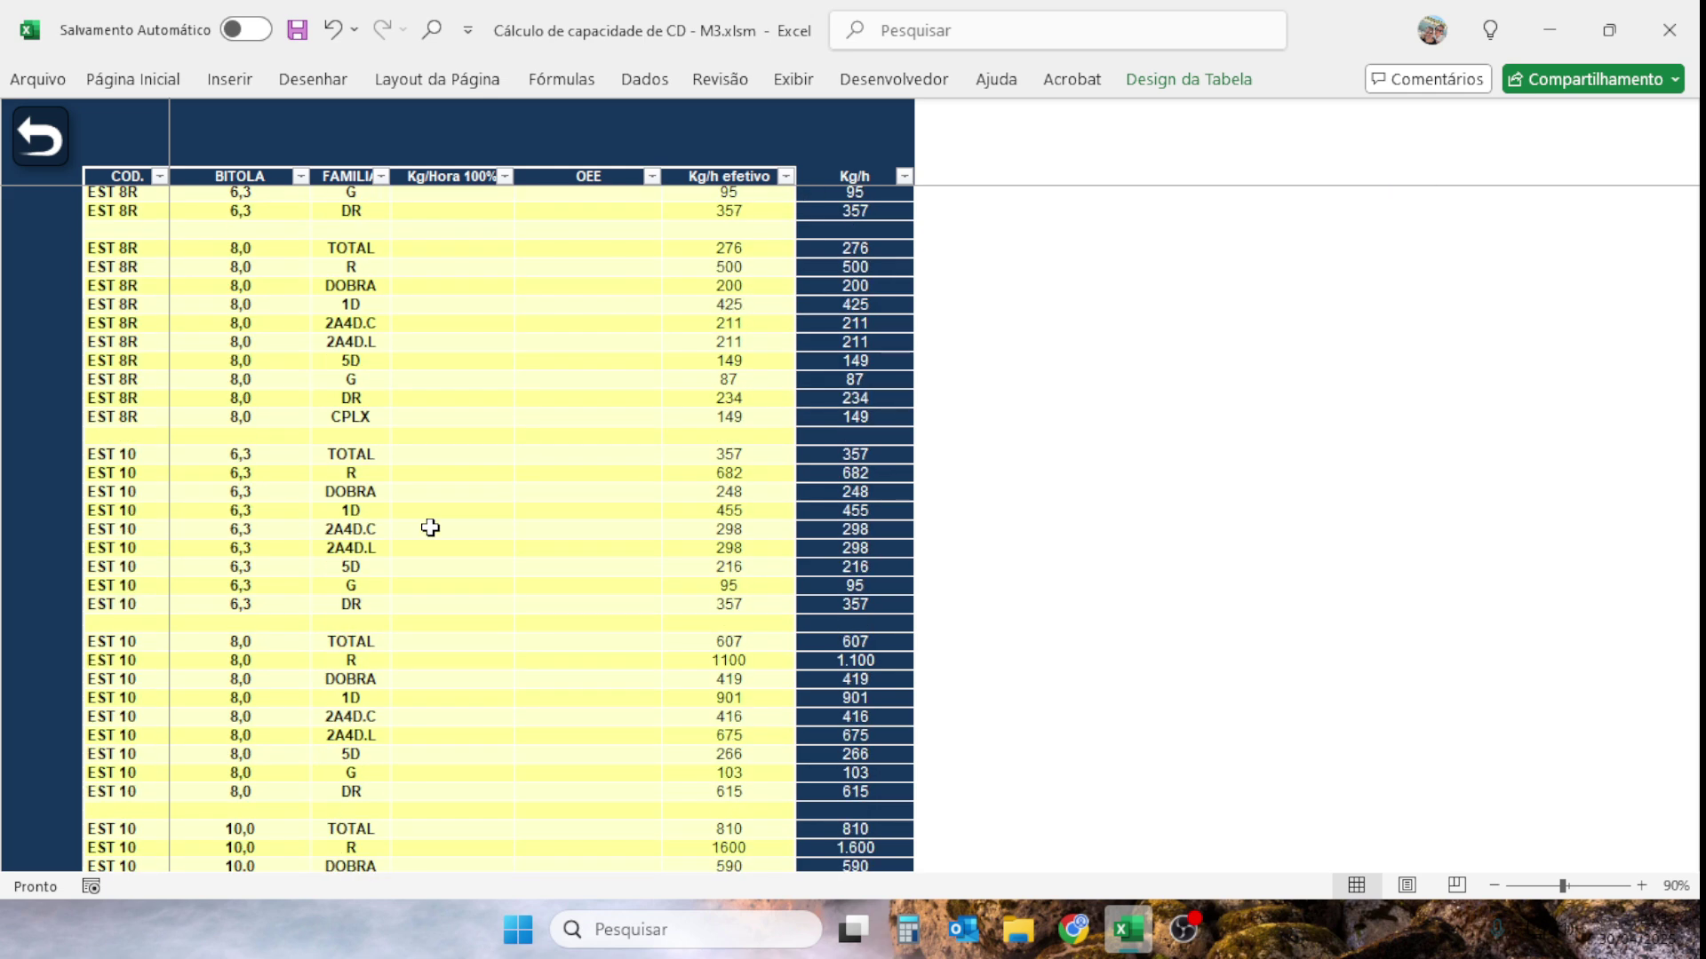
{"action": "scroll", "coordinate": [430, 528], "scroll_direction": "down", "scroll_amount": 20}
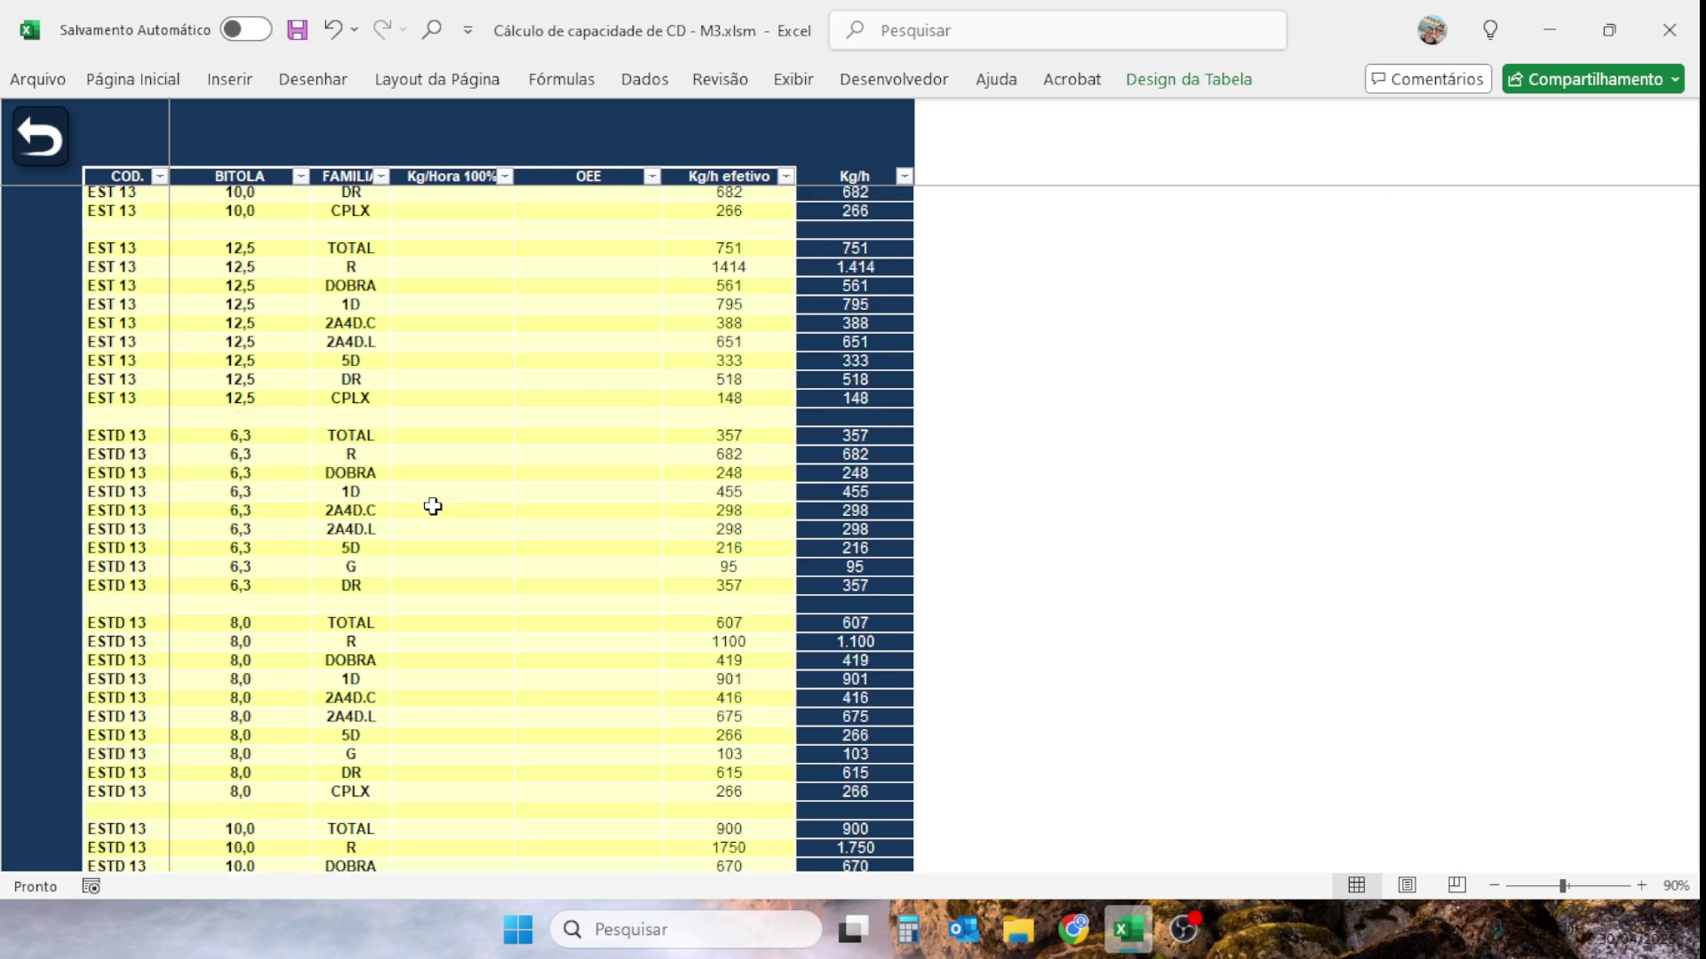
{"action": "scroll", "coordinate": [432, 498], "scroll_direction": "down", "scroll_amount": 20}
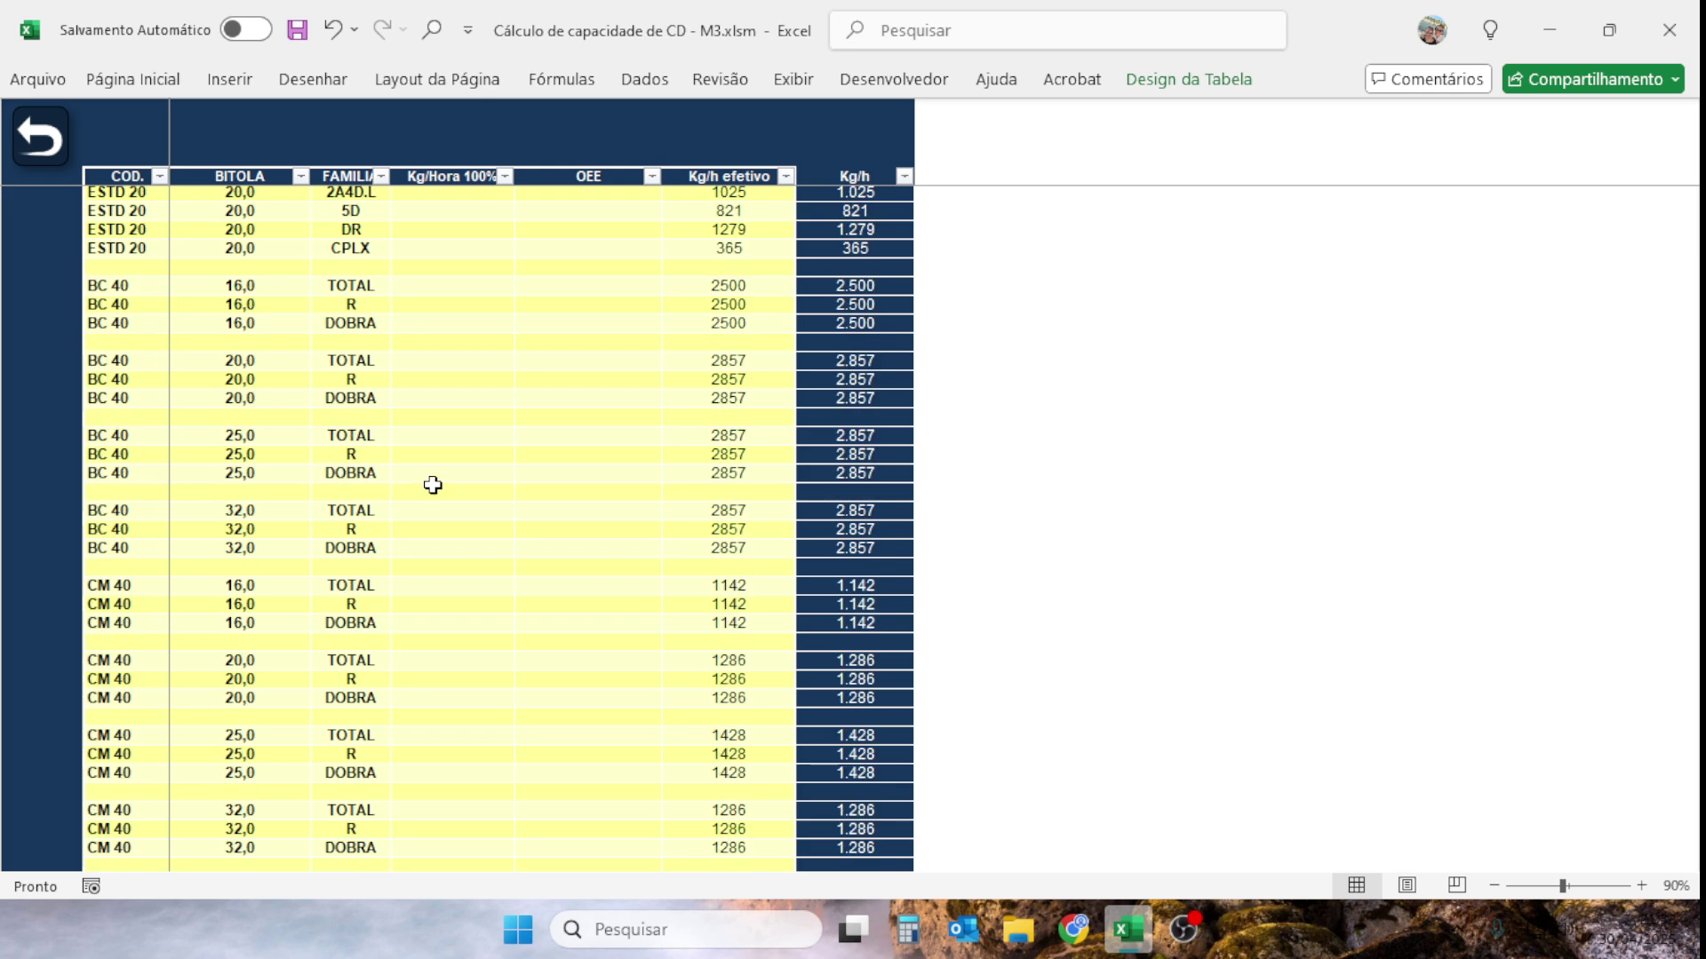
{"action": "scroll", "coordinate": [433, 485], "scroll_direction": "down", "scroll_amount": 20}
{"action": "scroll", "coordinate": [444, 442], "scroll_direction": "up", "scroll_amount": 5}
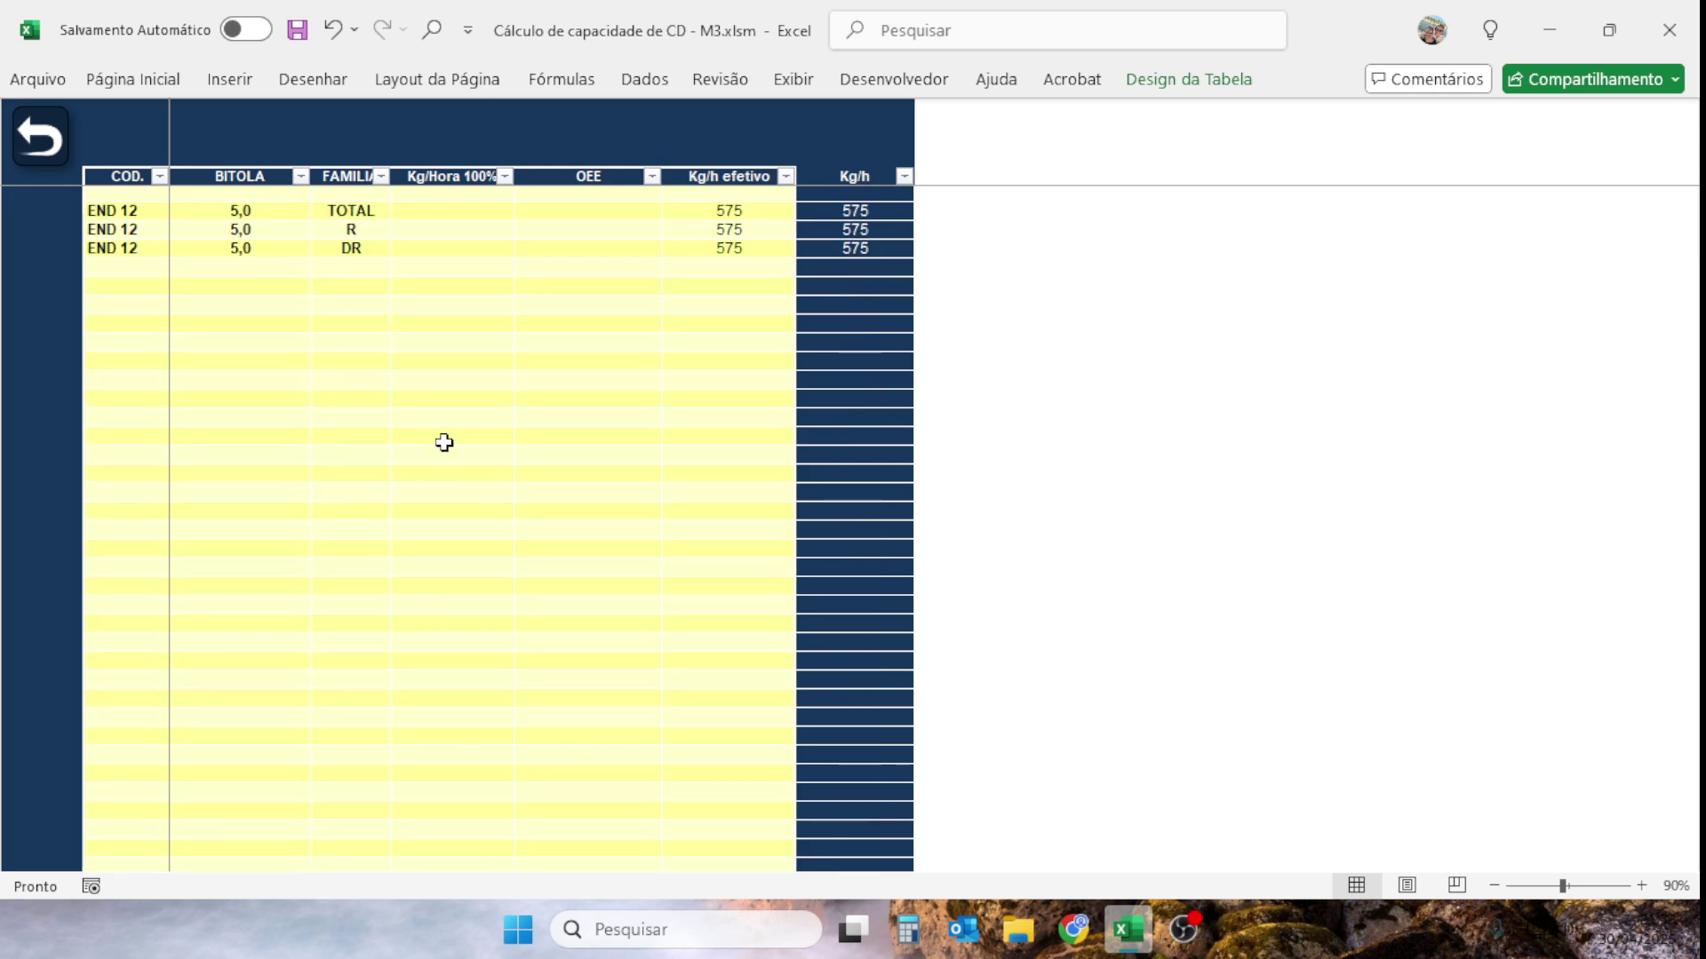
{"action": "scroll", "coordinate": [444, 443], "scroll_direction": "up", "scroll_amount": 5}
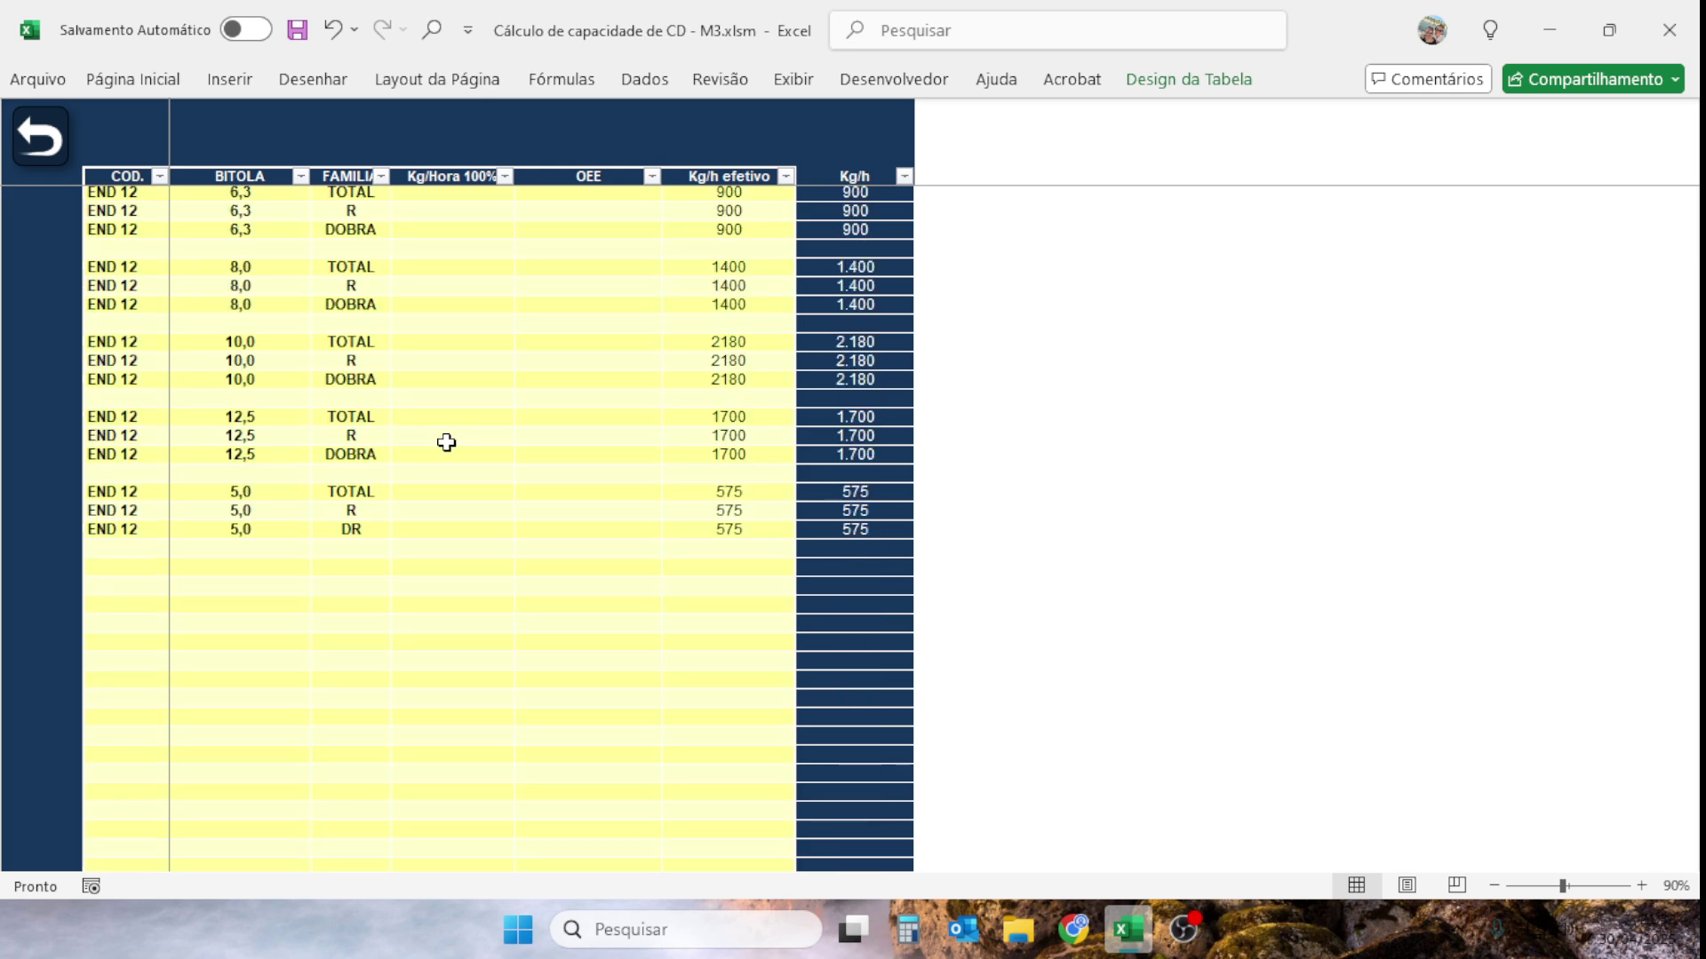
{"action": "scroll", "coordinate": [496, 434], "scroll_direction": "up", "scroll_amount": 1}
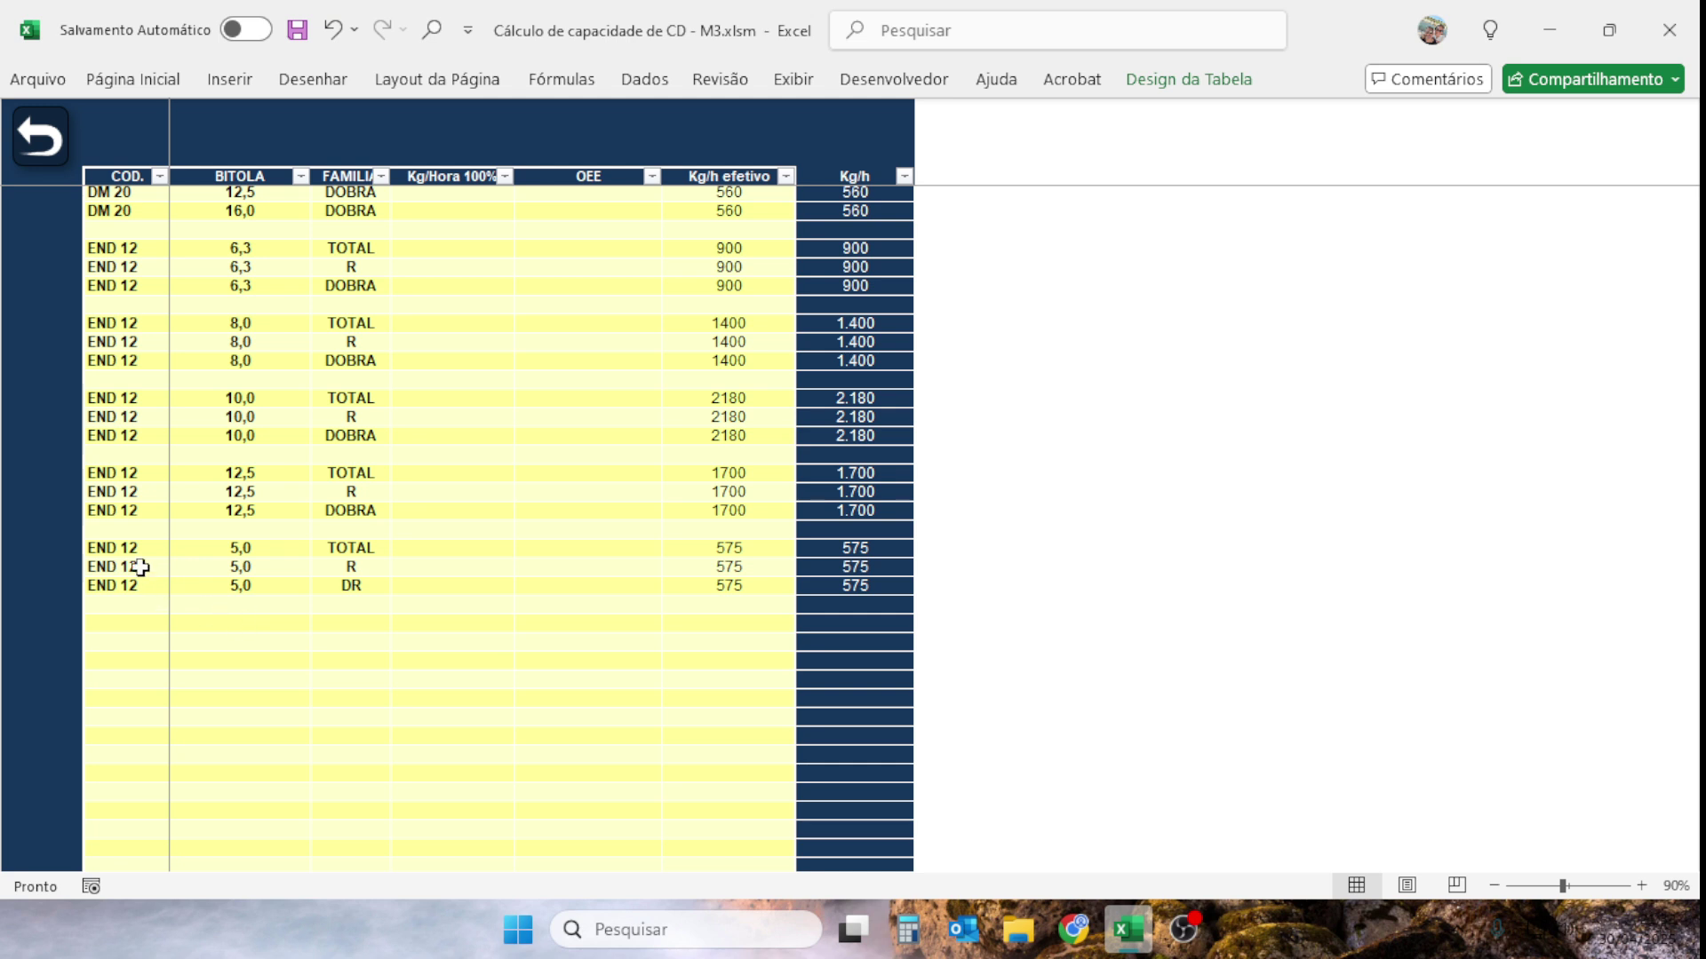
Clear the code, bitola and family of the END 12, bitola 5,0, TOTAL row, and undo the deletion.
{"action": "left_click_drag", "start_coordinate": [106, 553], "coordinate": [335, 549]}
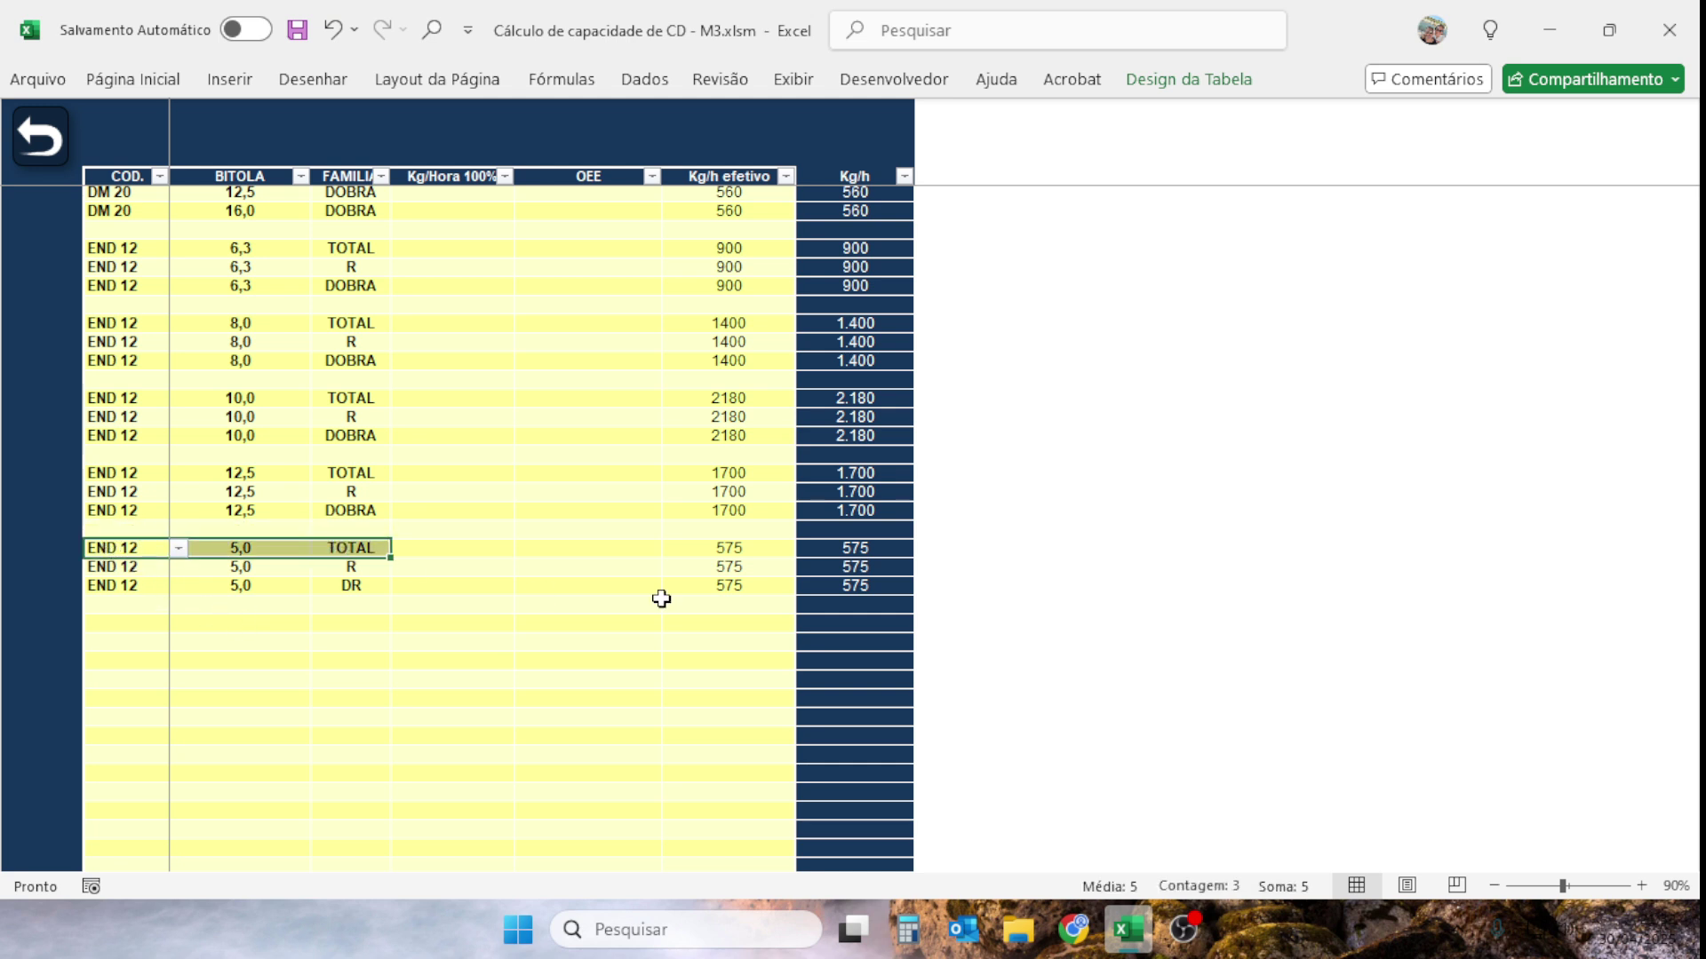
{"action": "key", "text": "Delete"}
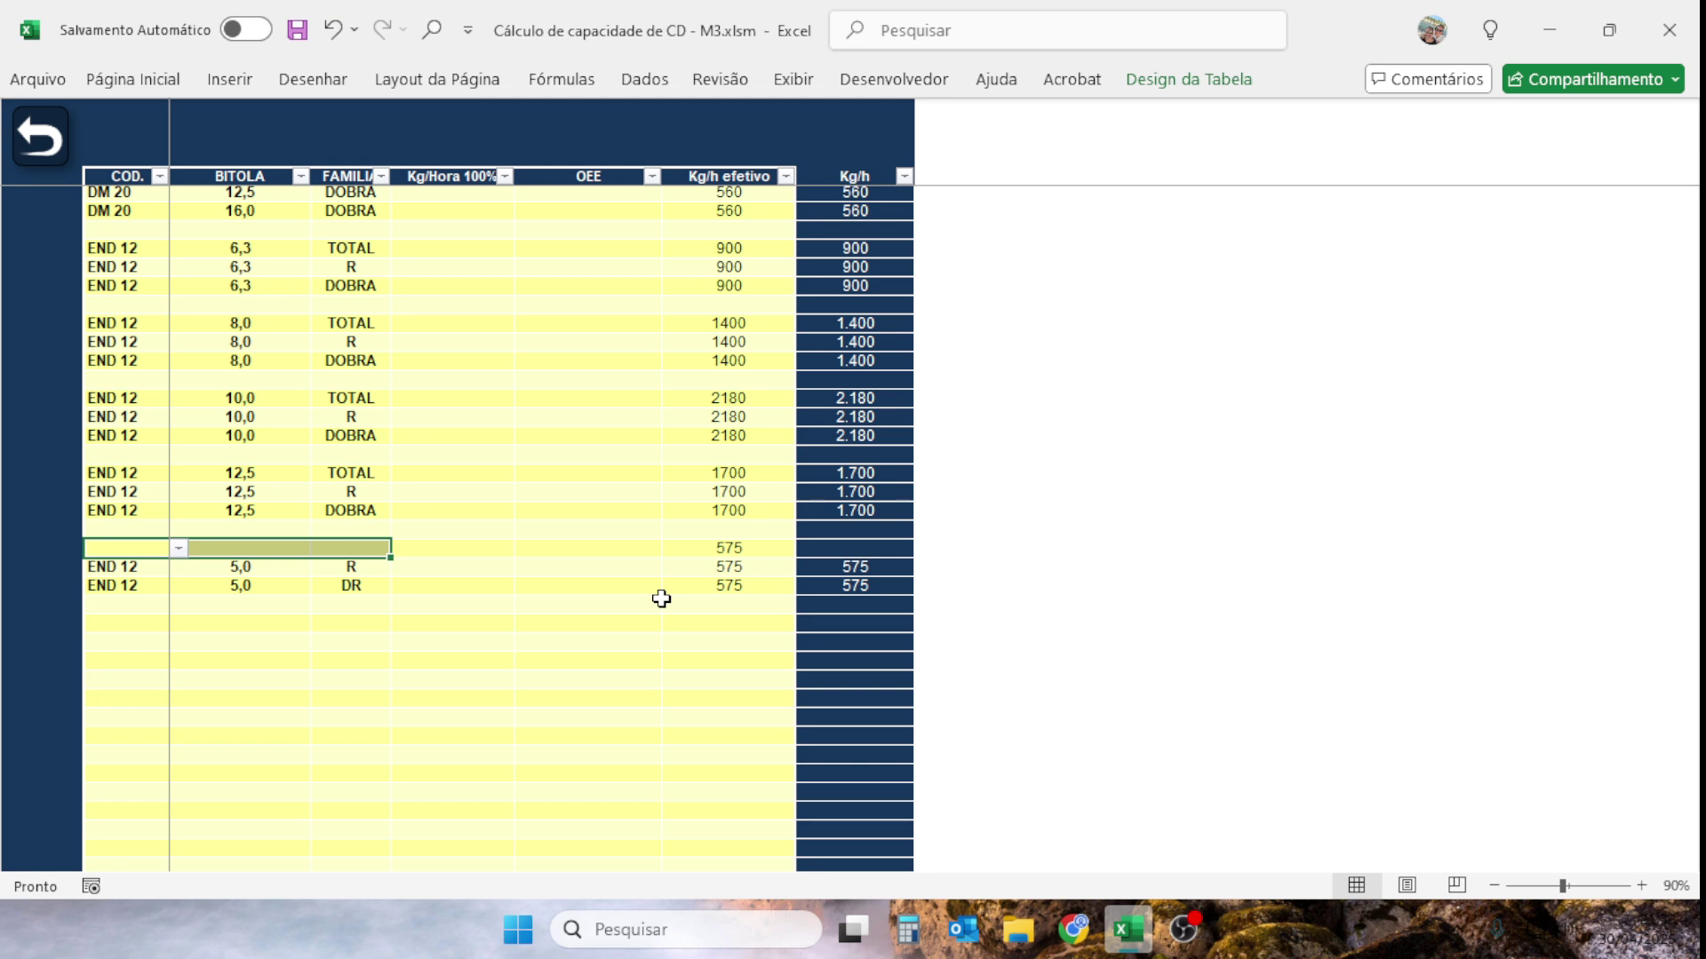
{"action": "key", "text": "ctrl+z"}
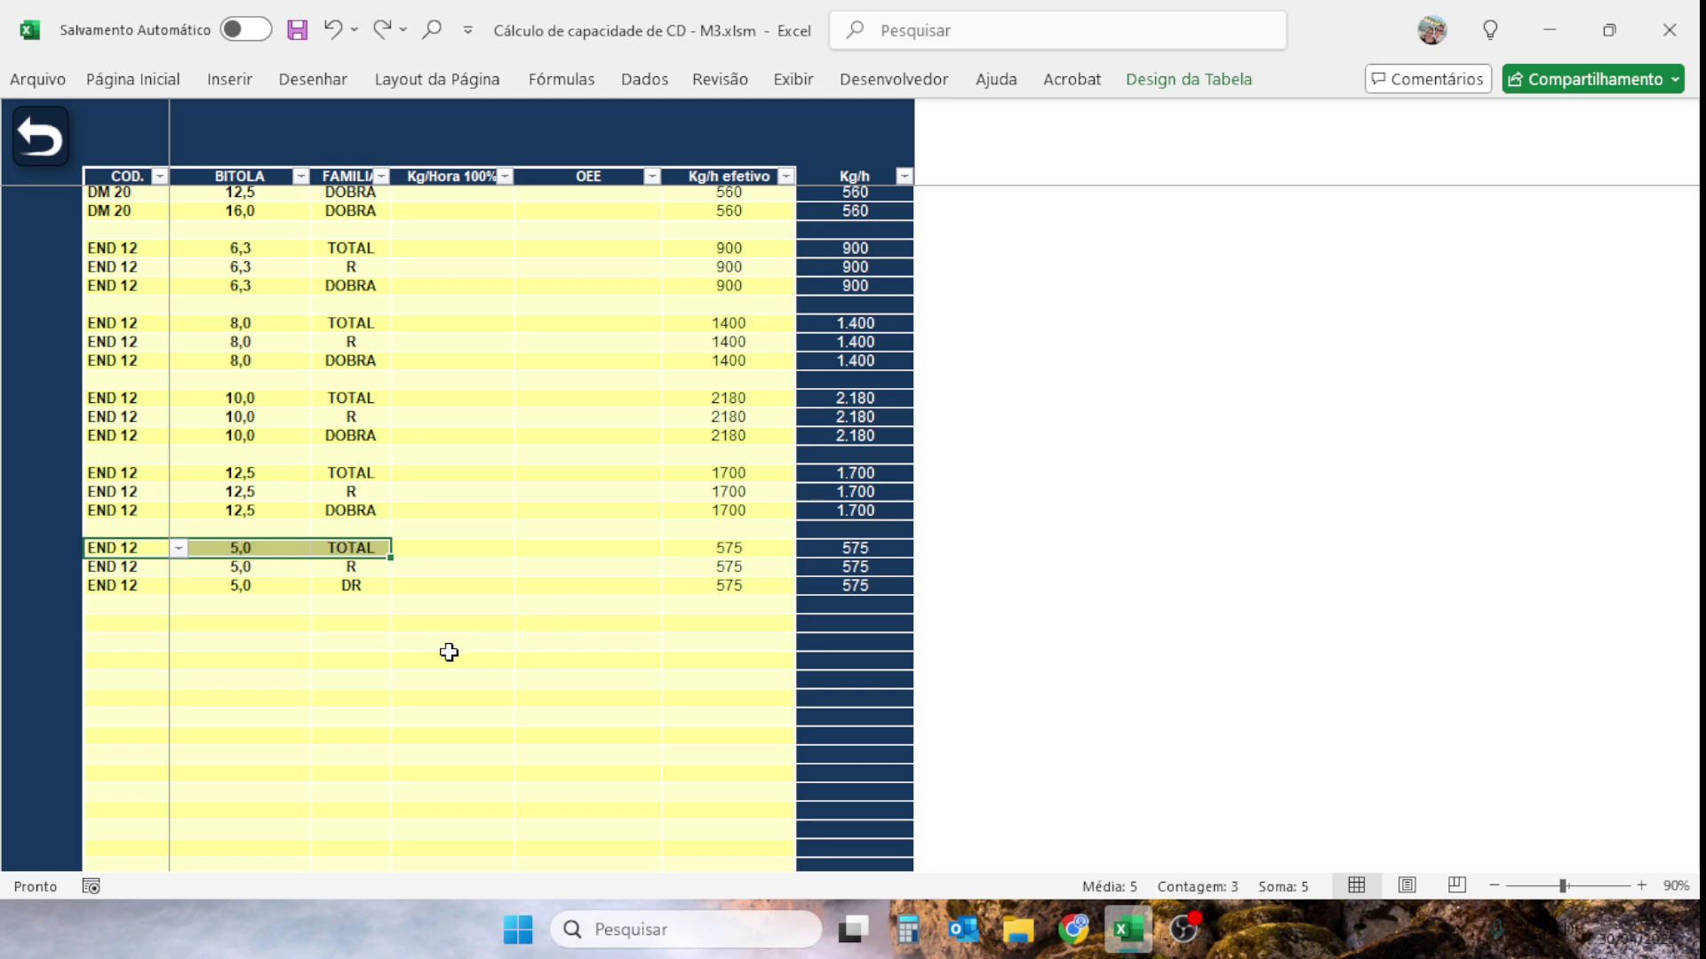
{"action": "left_click", "coordinate": [411, 626]}
Clear the code, bitola and family of the END 12, bitola 5,0, family R row.
{"action": "left_click_drag", "start_coordinate": [99, 566], "coordinate": [337, 565]}
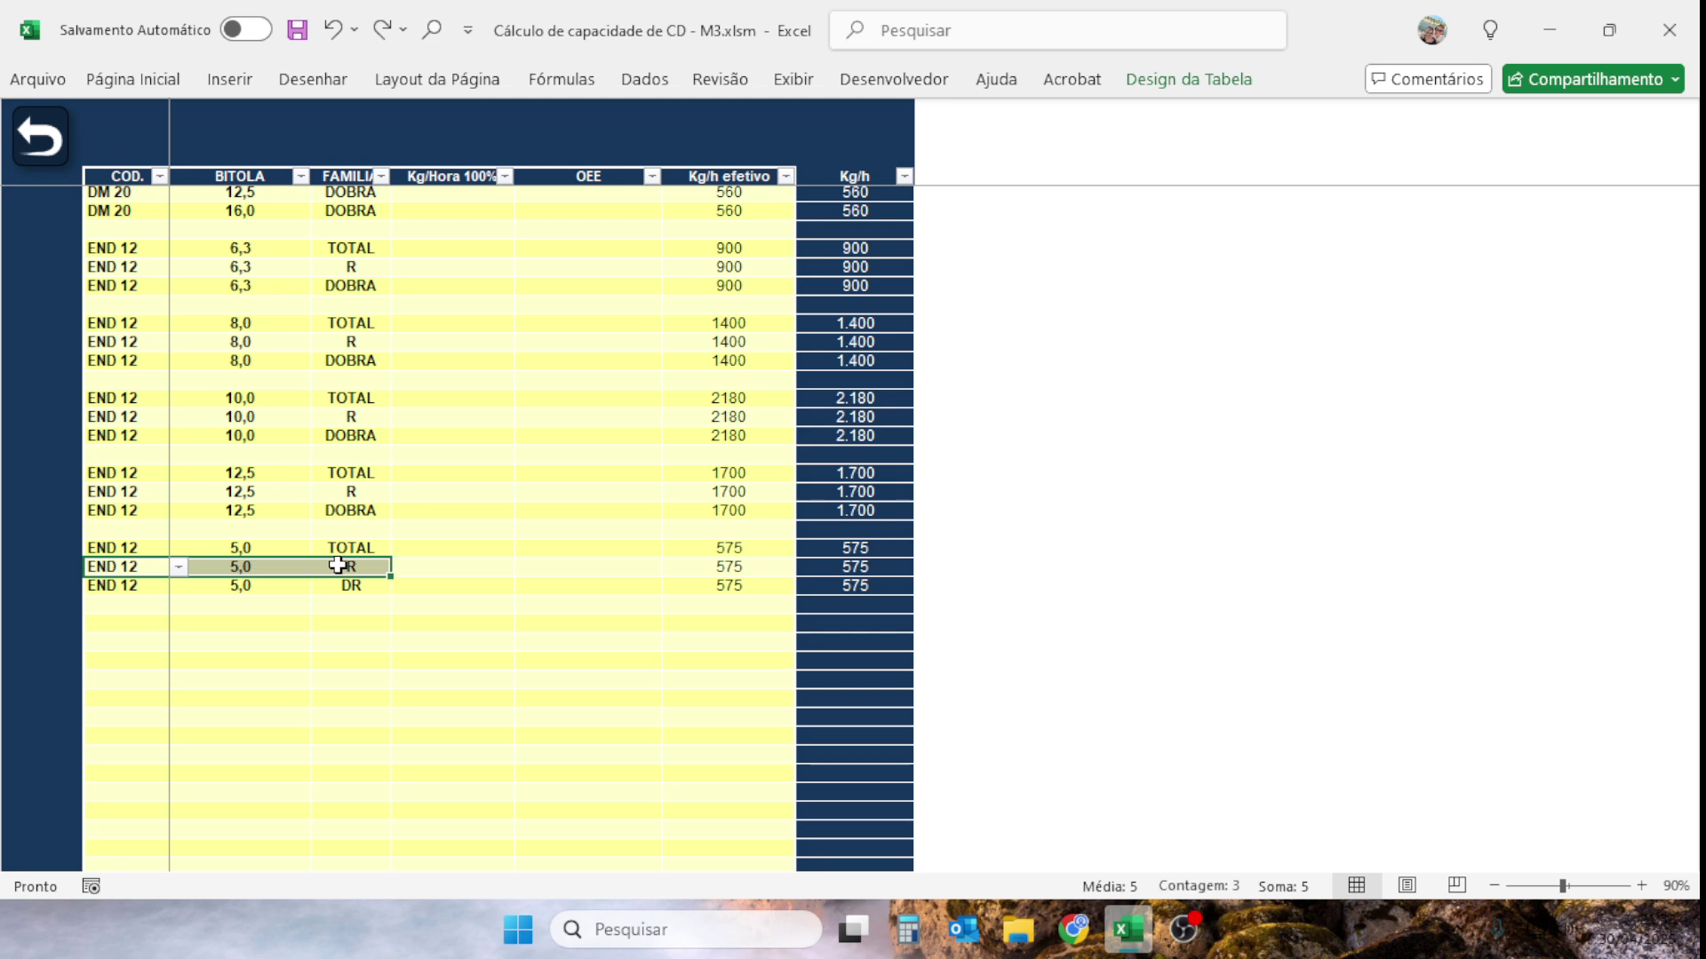
{"action": "key", "text": "Delete"}
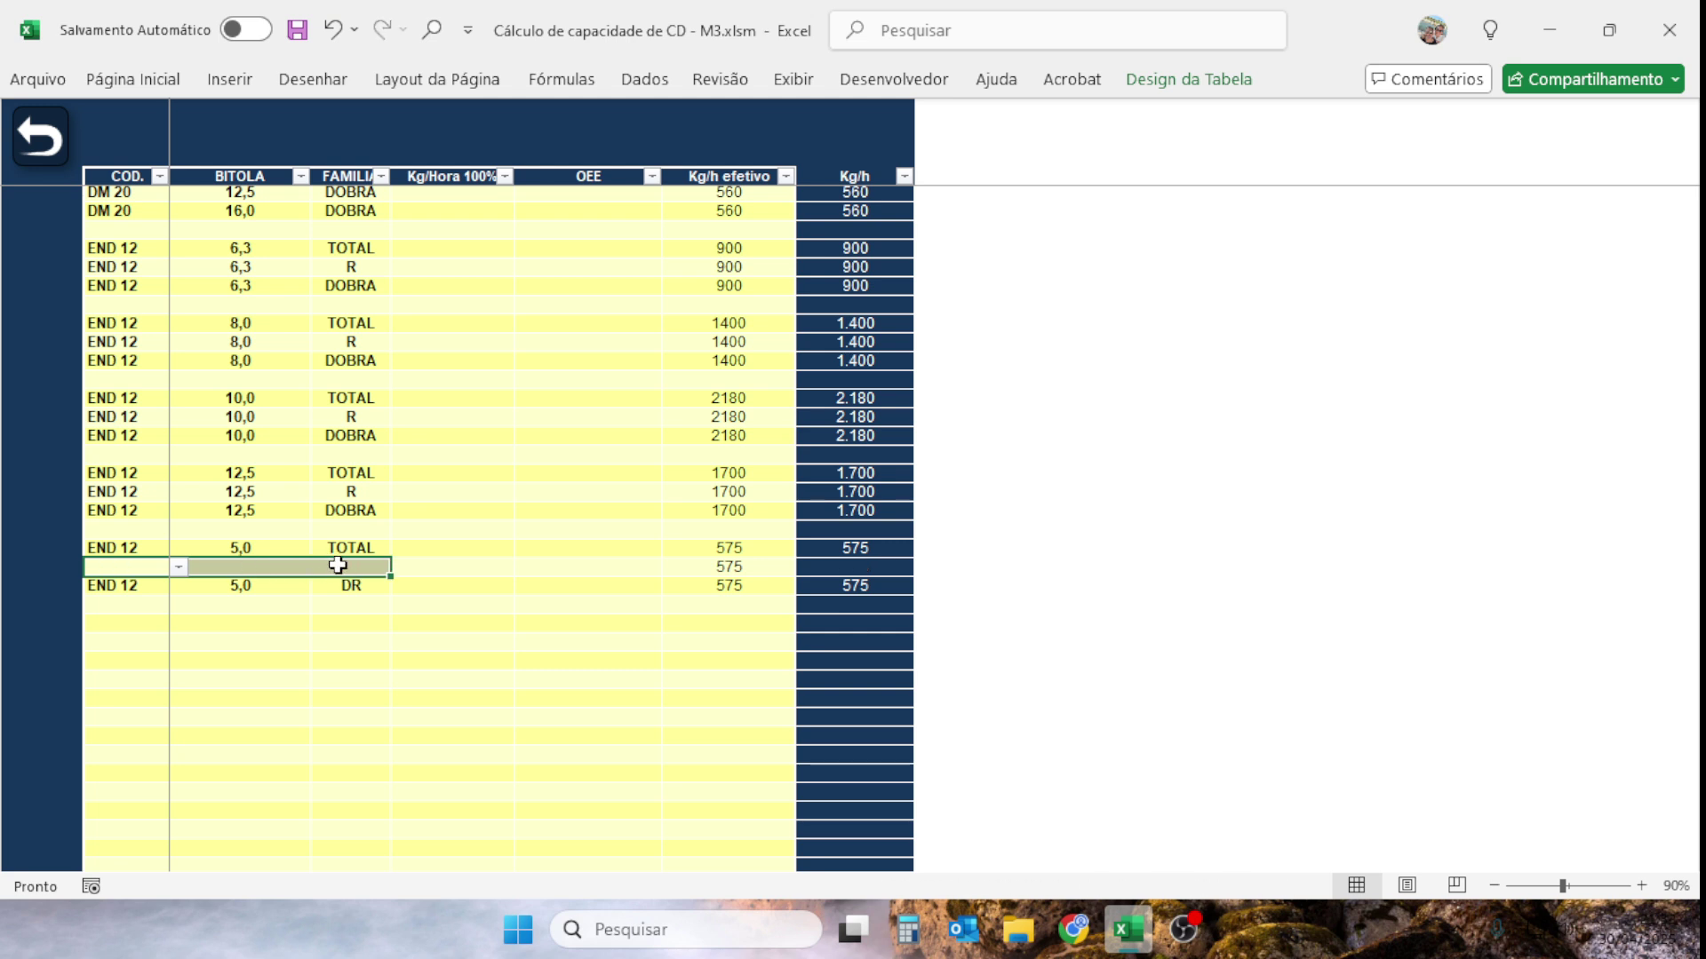
{"action": "left_click", "coordinate": [409, 676]}
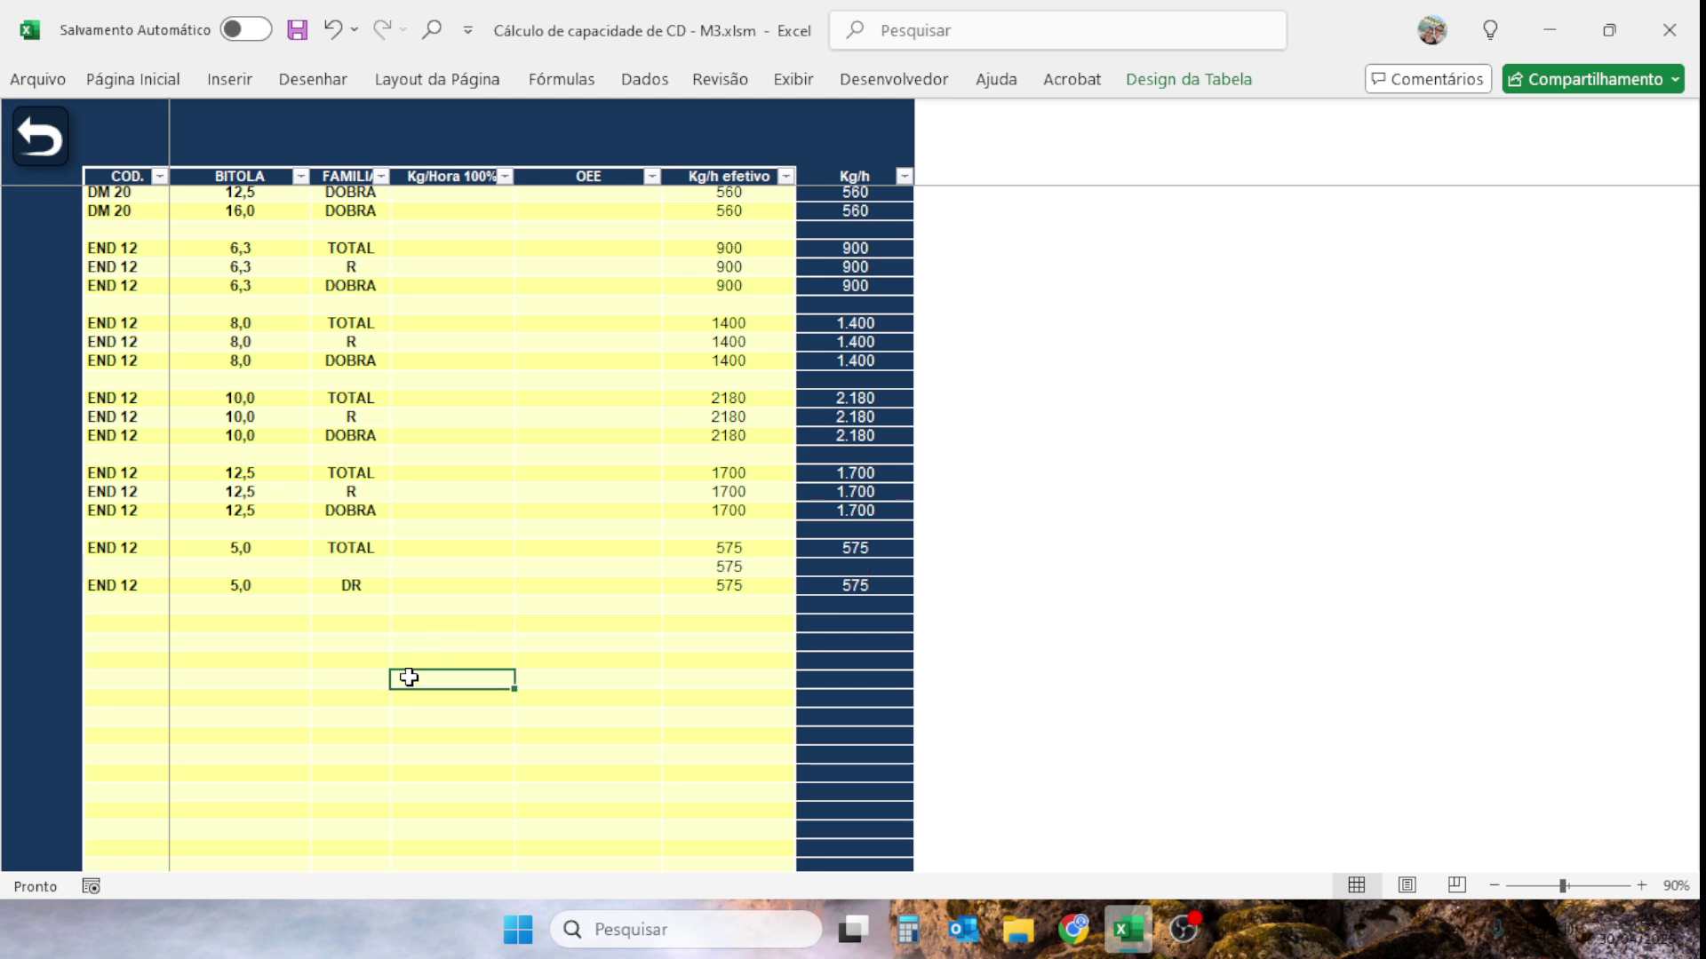
Check the selection options for the code and bitola of the emptied row between the END 12, bitola 5,0, rows.
{"action": "left_click", "coordinate": [111, 568]}
{"action": "left_click", "coordinate": [179, 571]}
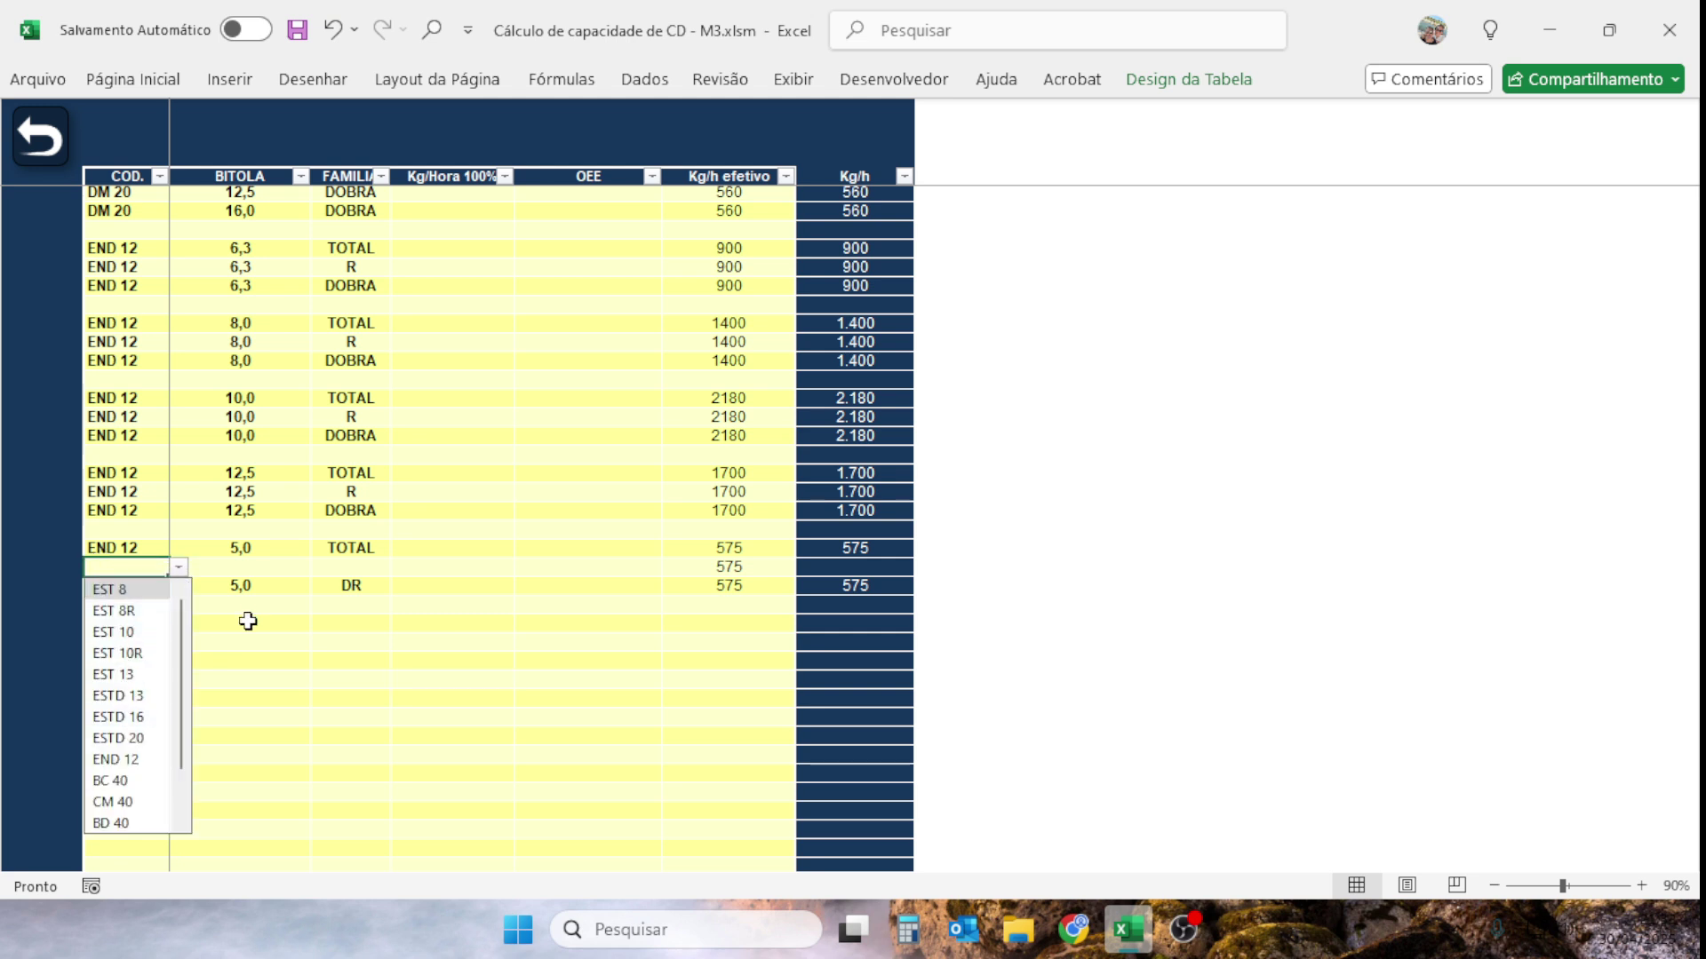
{"action": "left_click", "coordinate": [254, 566]}
{"action": "left_click", "coordinate": [318, 567]}
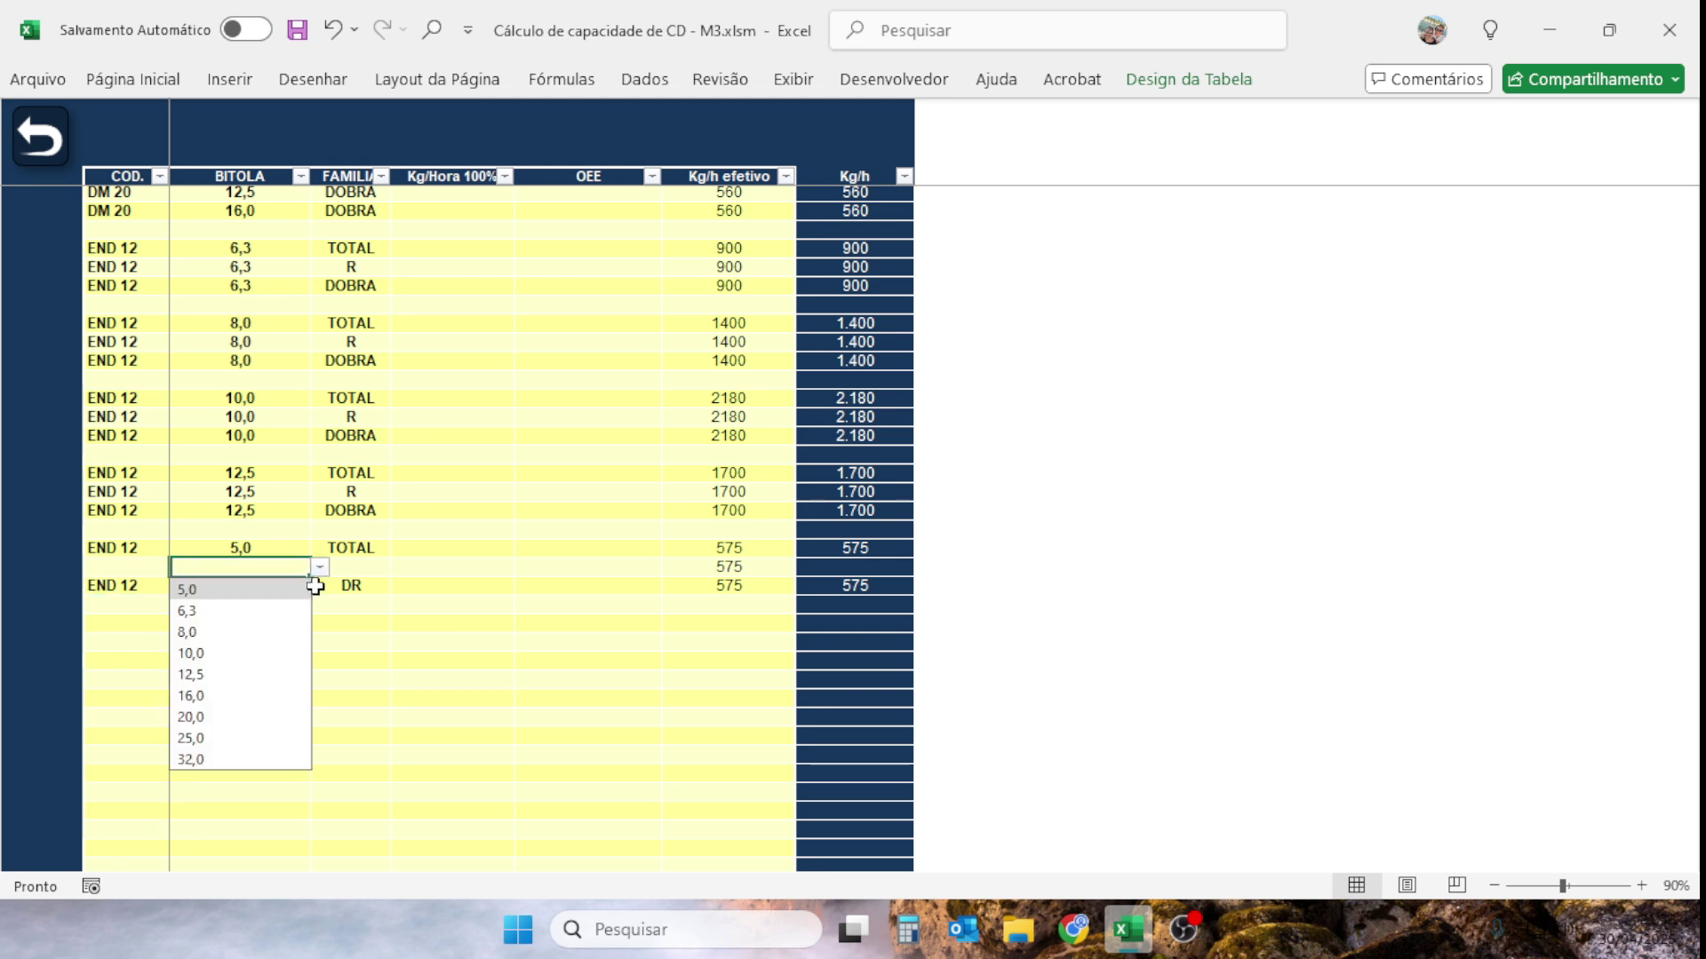
{"action": "left_click", "coordinate": [360, 568]}
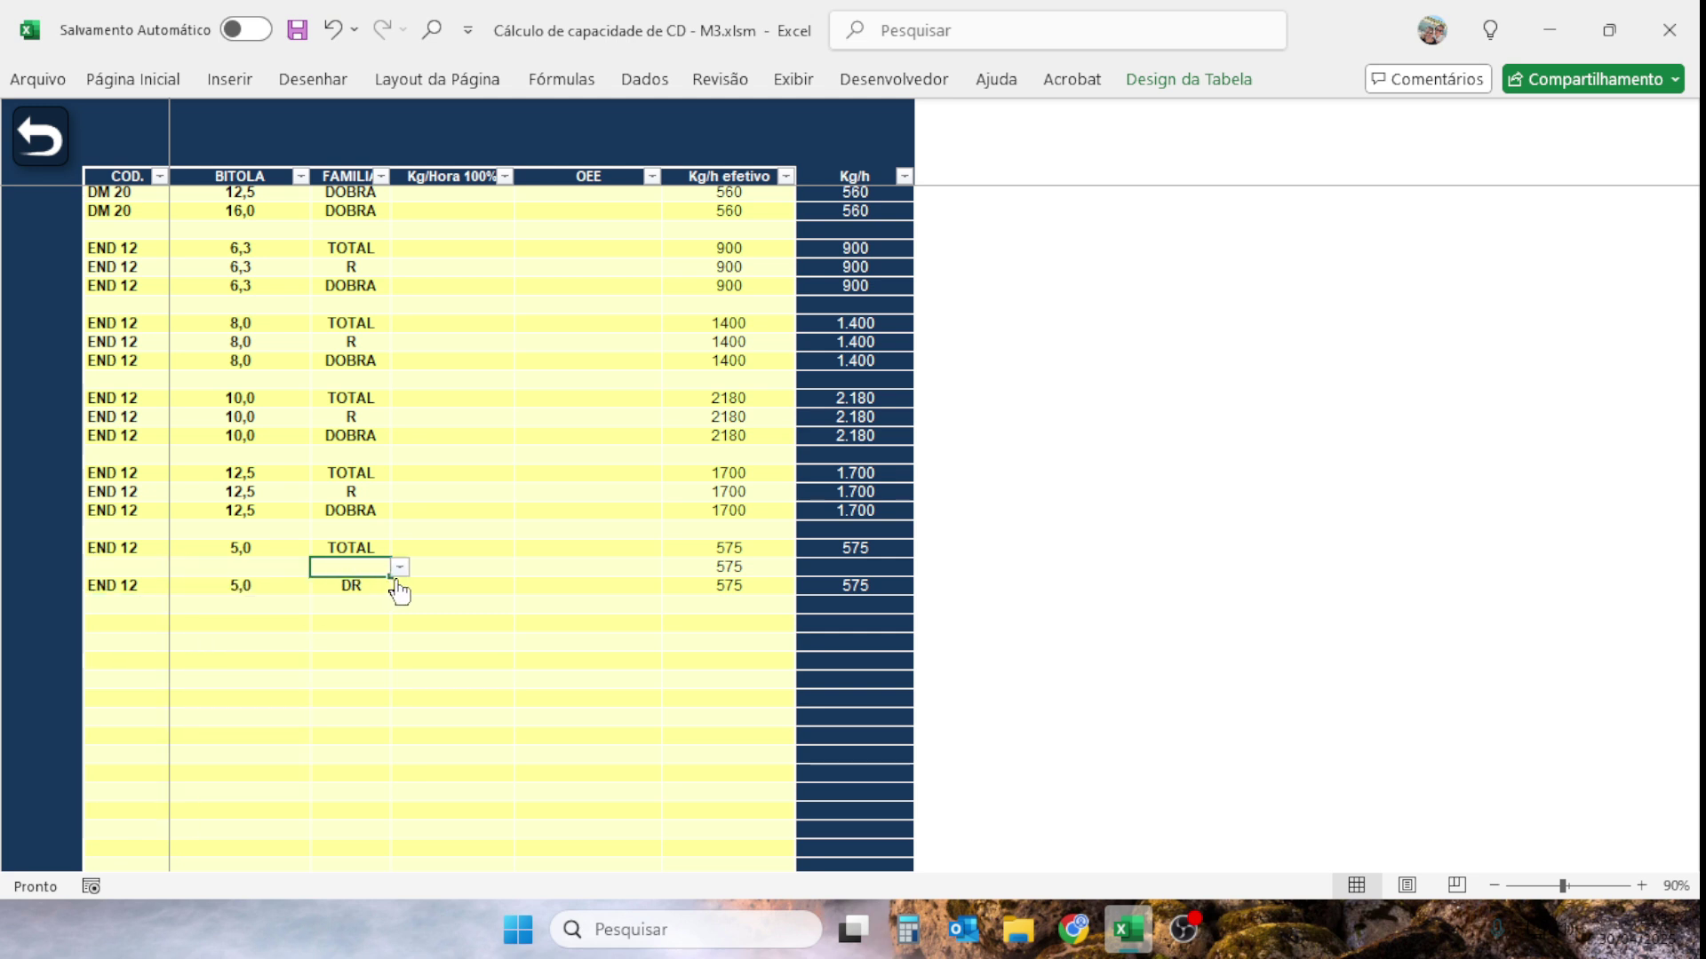
{"action": "left_click", "coordinate": [498, 569]}
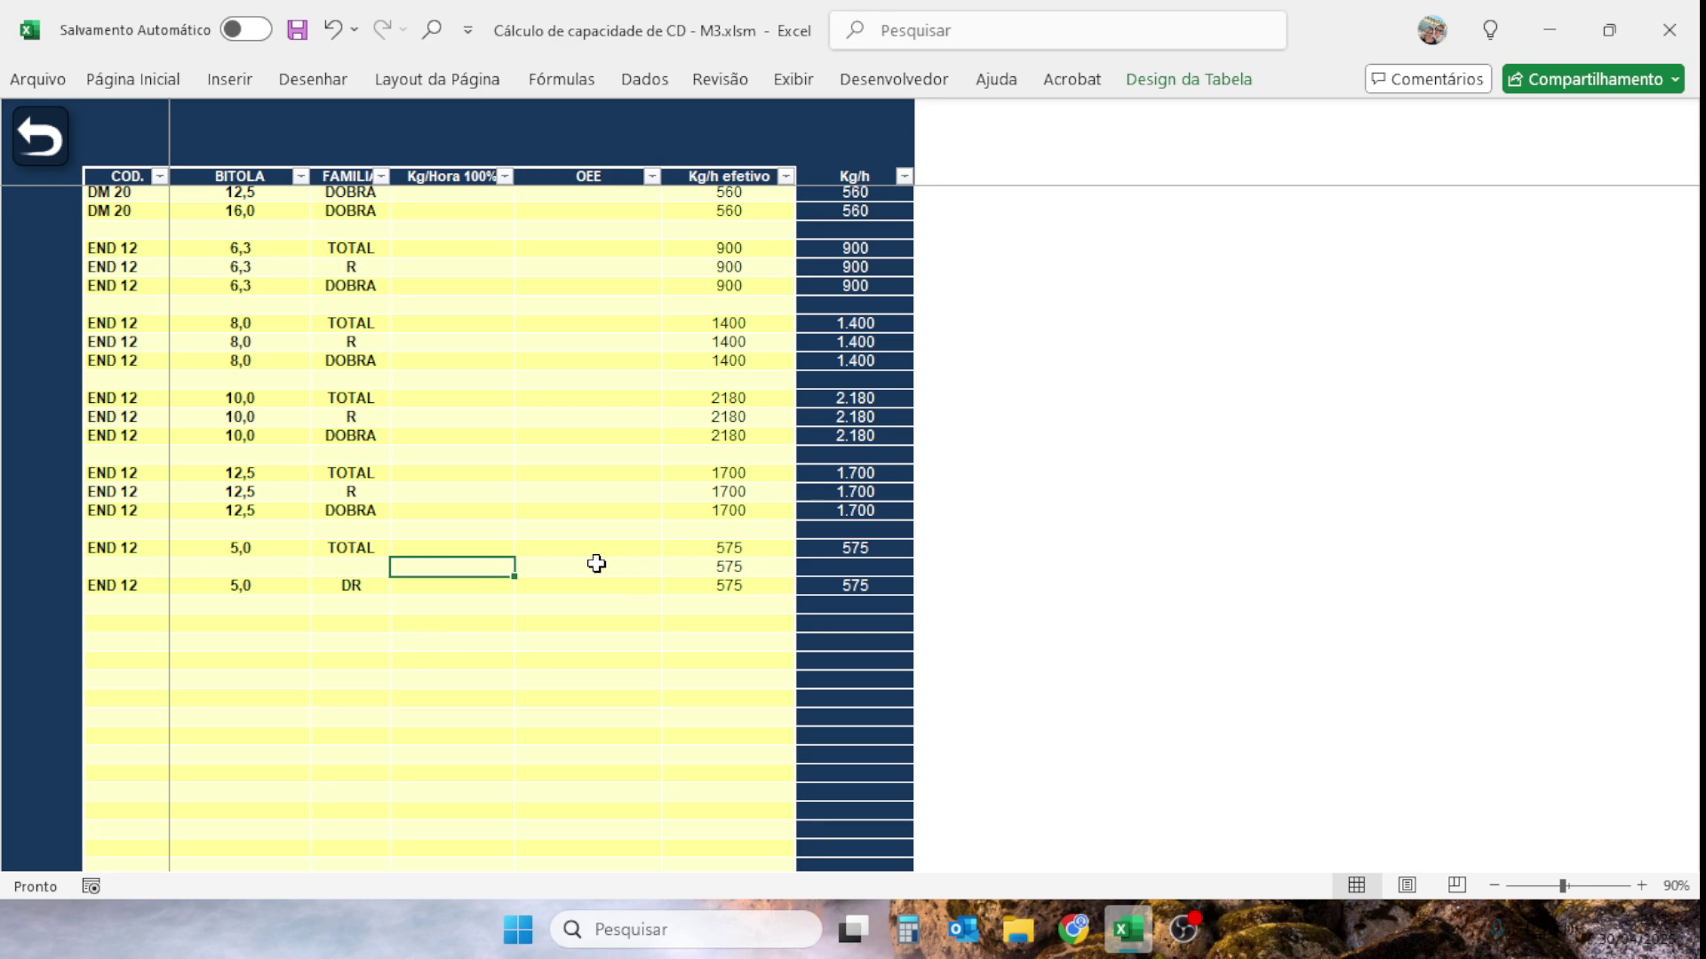
Leave the production rates table through the cover menu and open the capacity calculation sheet.
{"action": "scroll", "coordinate": [553, 472], "scroll_direction": "up", "scroll_amount": 20}
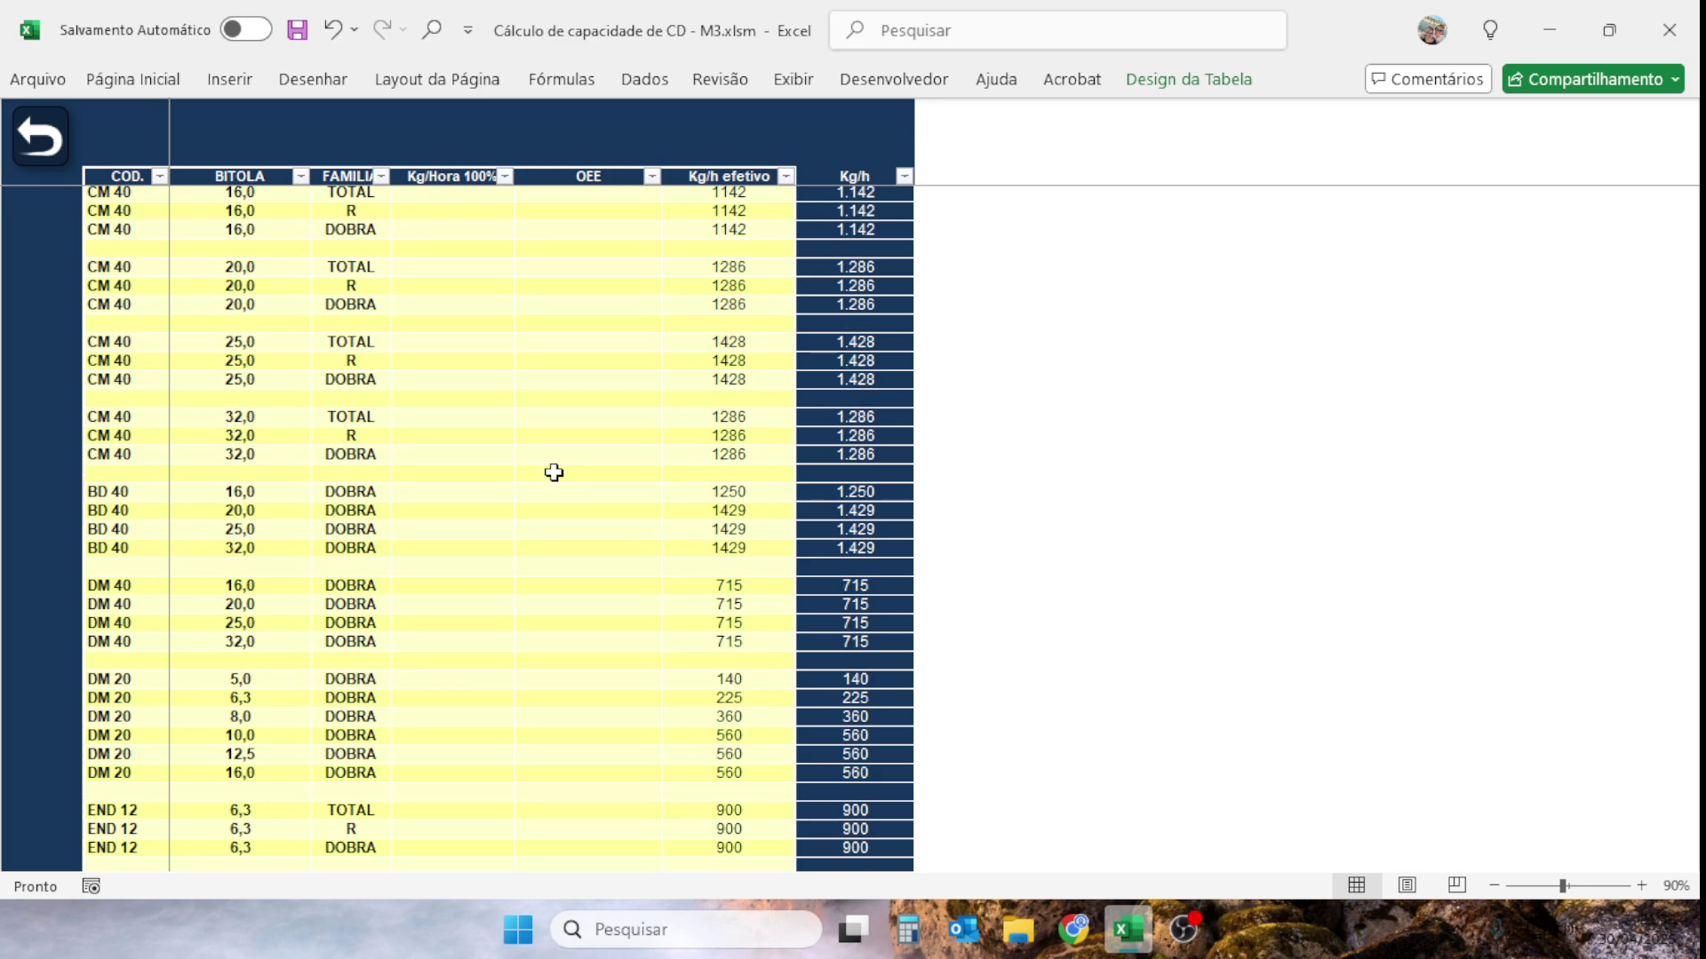
{"action": "scroll", "coordinate": [554, 472], "scroll_direction": "up", "scroll_amount": 20}
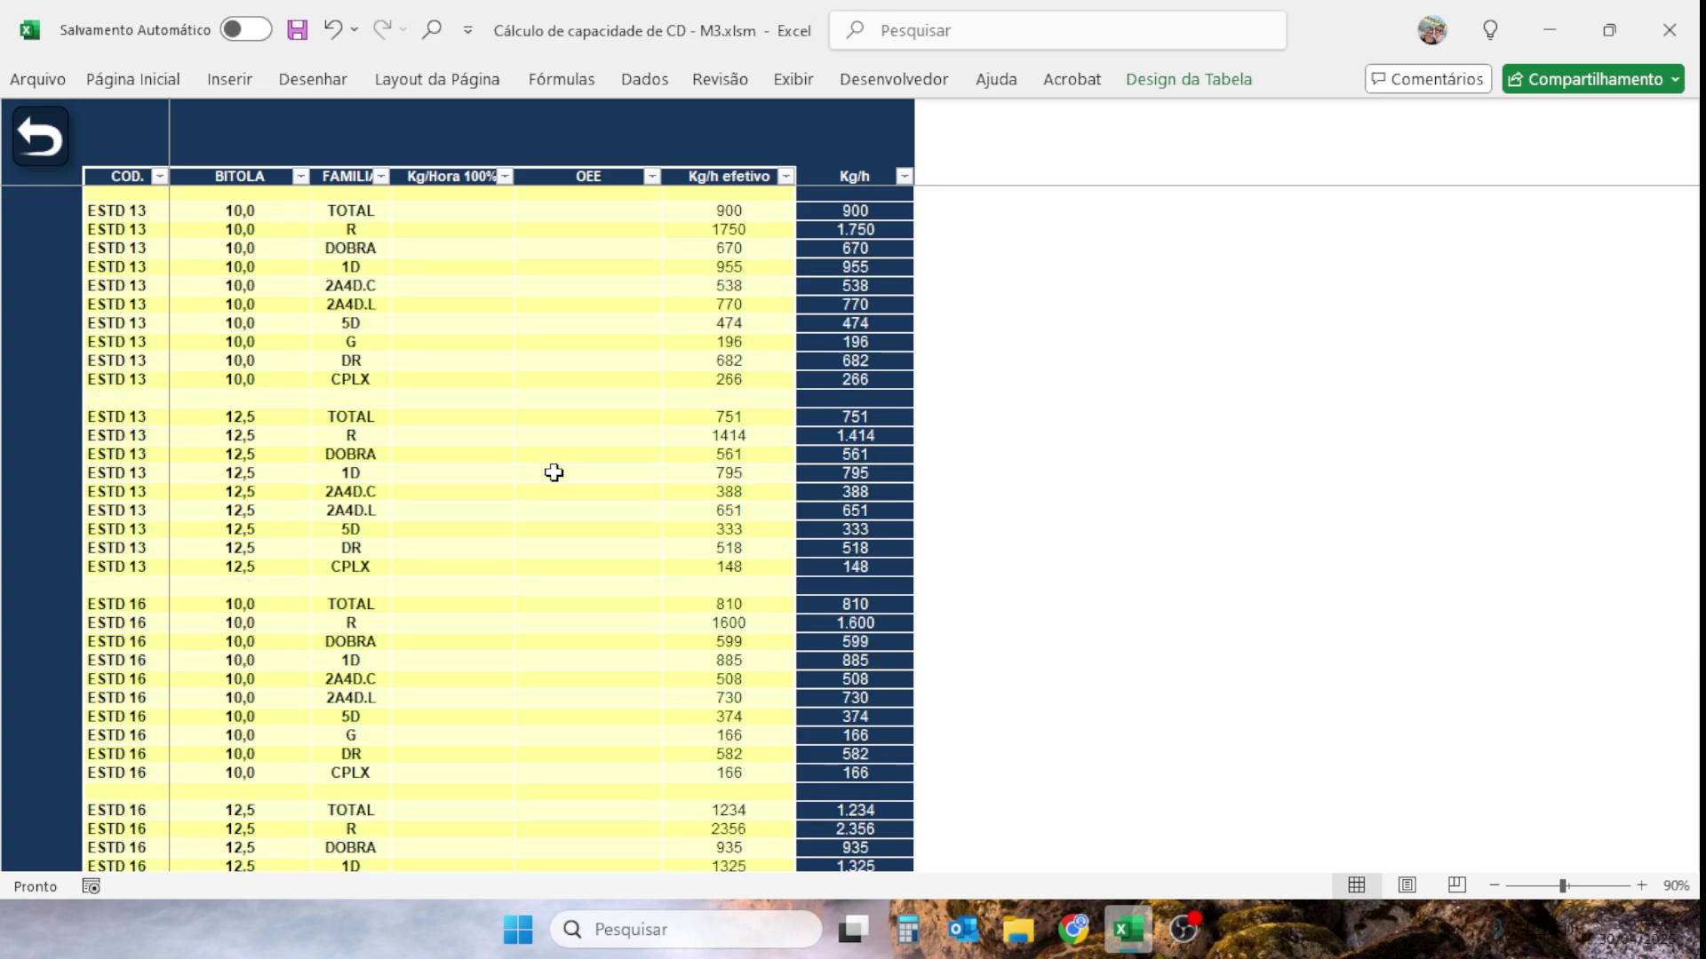
{"action": "scroll", "coordinate": [554, 473], "scroll_direction": "up", "scroll_amount": 20}
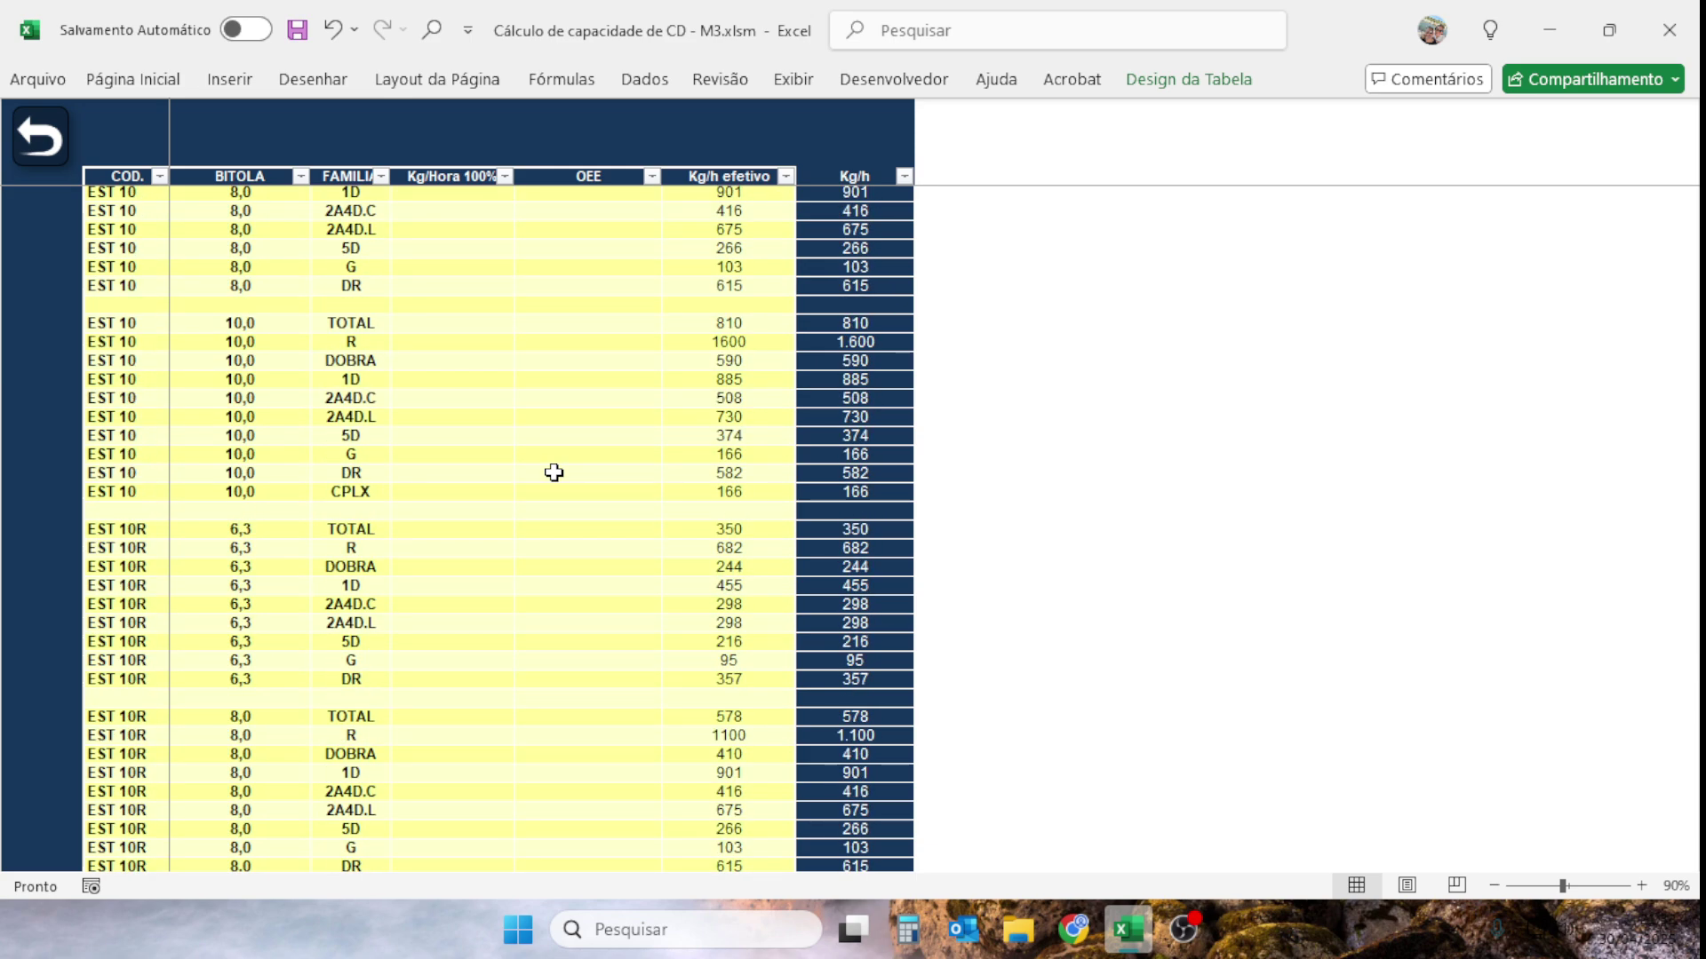
{"action": "scroll", "coordinate": [554, 473], "scroll_direction": "up", "scroll_amount": 5}
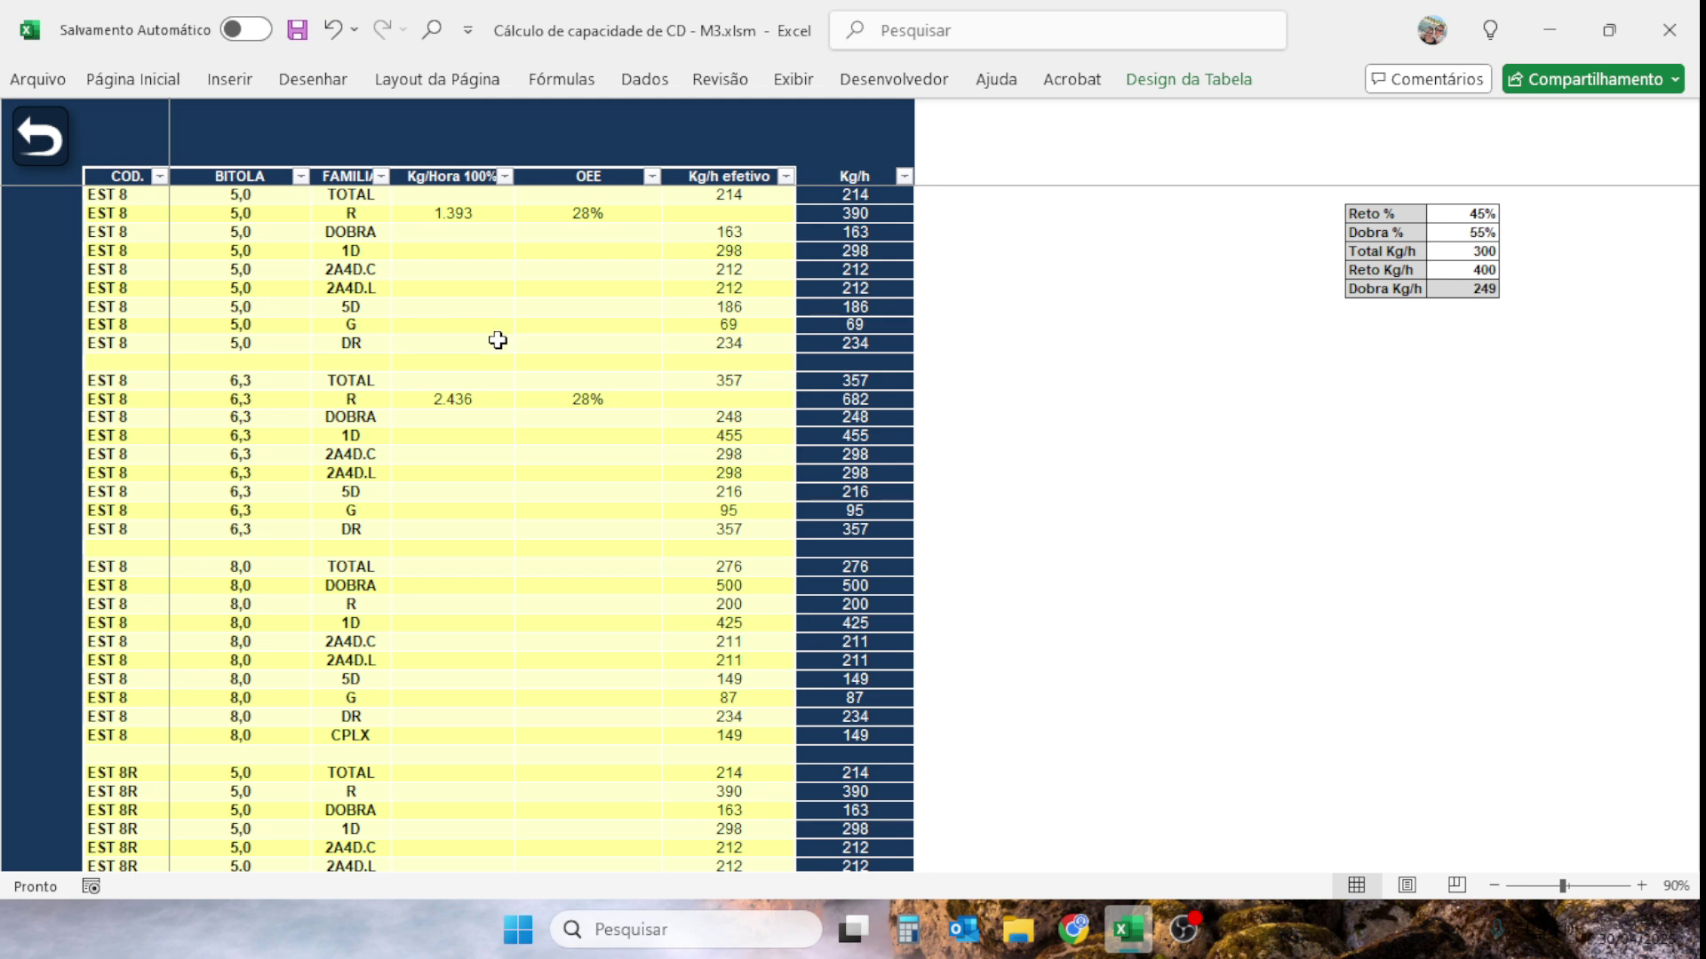
{"action": "left_click", "coordinate": [44, 139]}
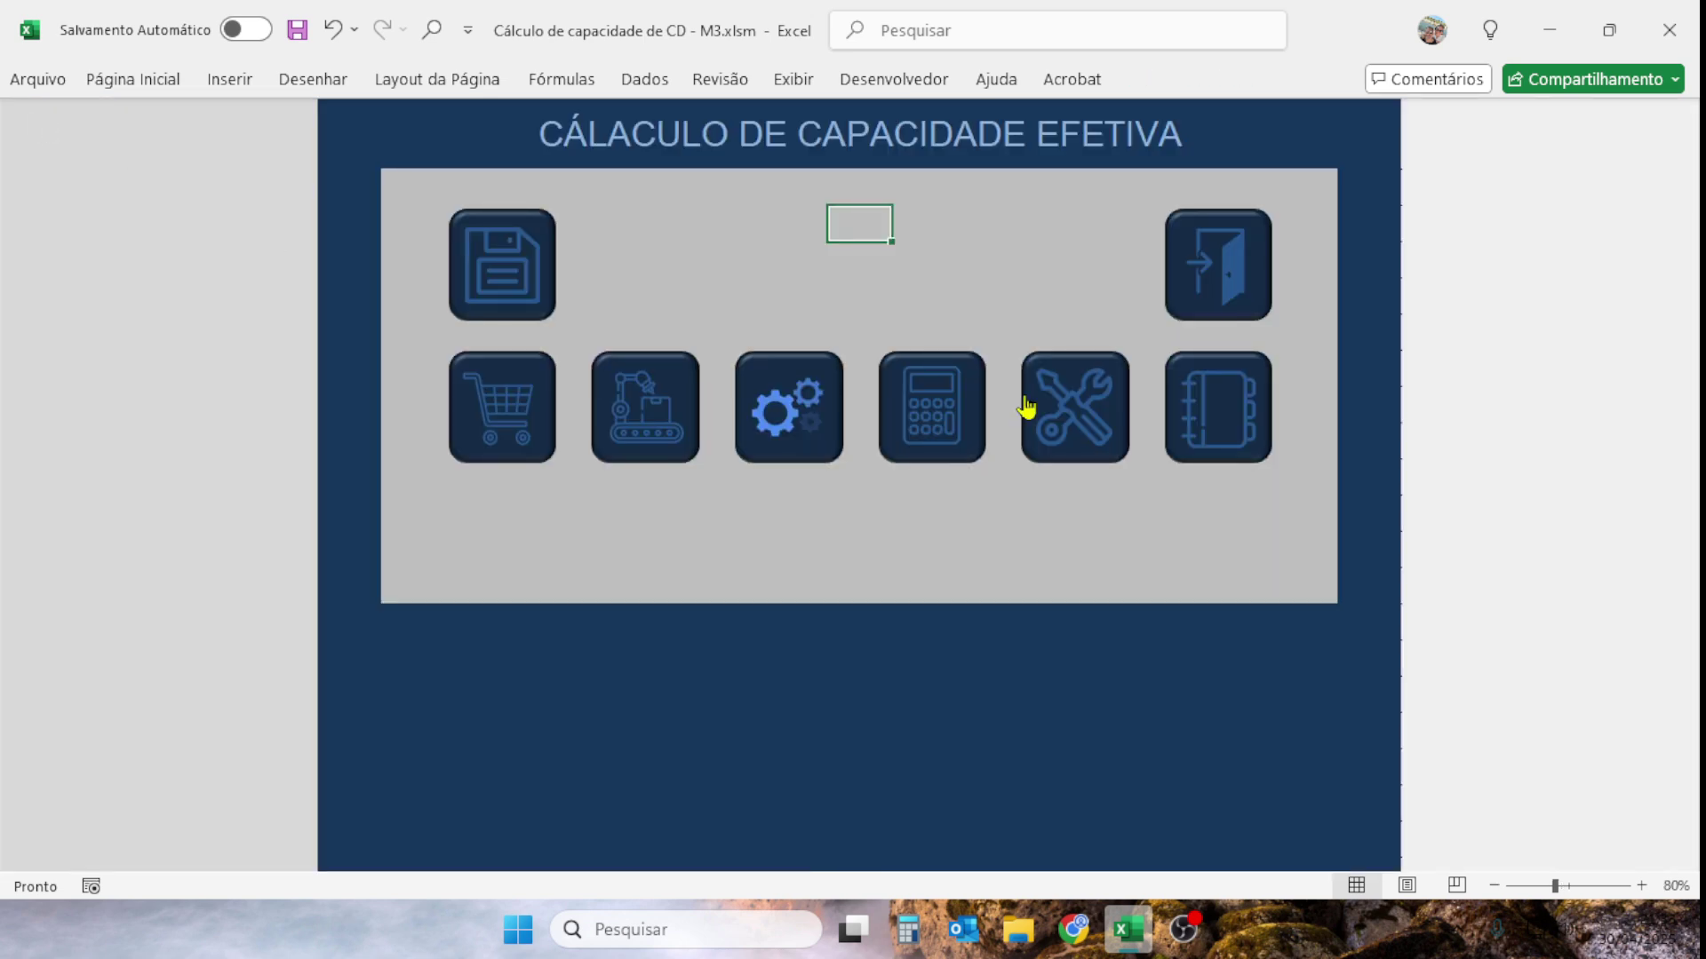
{"action": "left_click", "coordinate": [946, 425]}
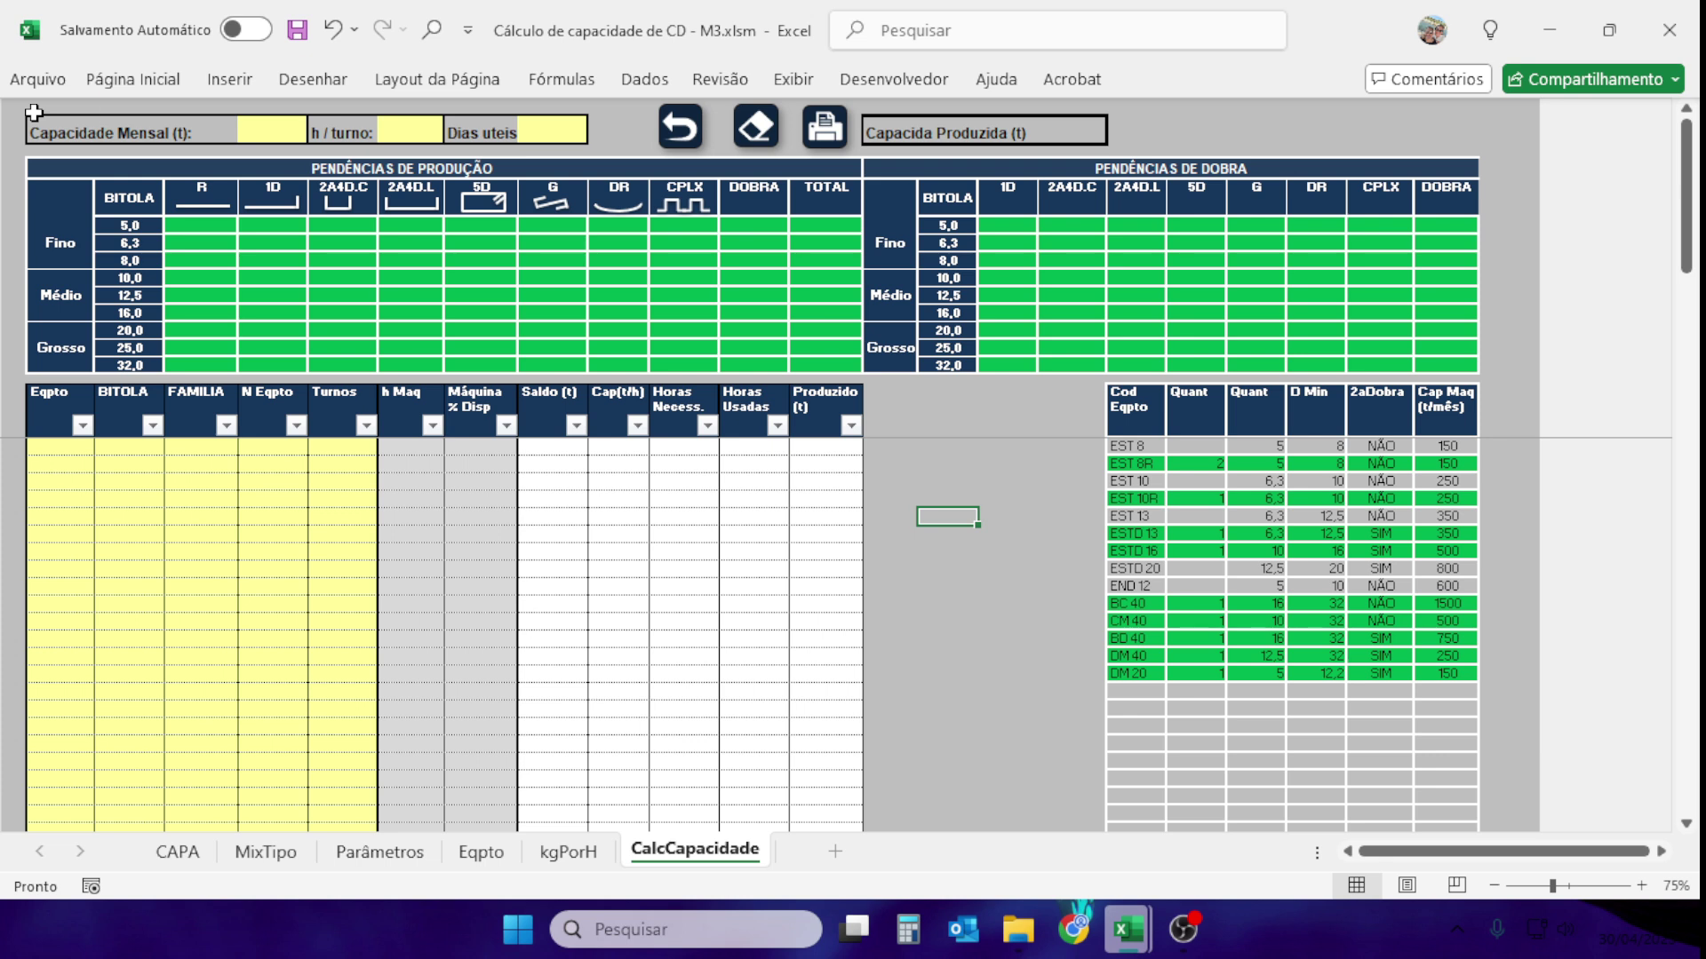
Set the hours per shift (h / turno) to 7 in the capacity calculation header.
{"action": "left_click_drag", "start_coordinate": [34, 112], "coordinate": [538, 139]}
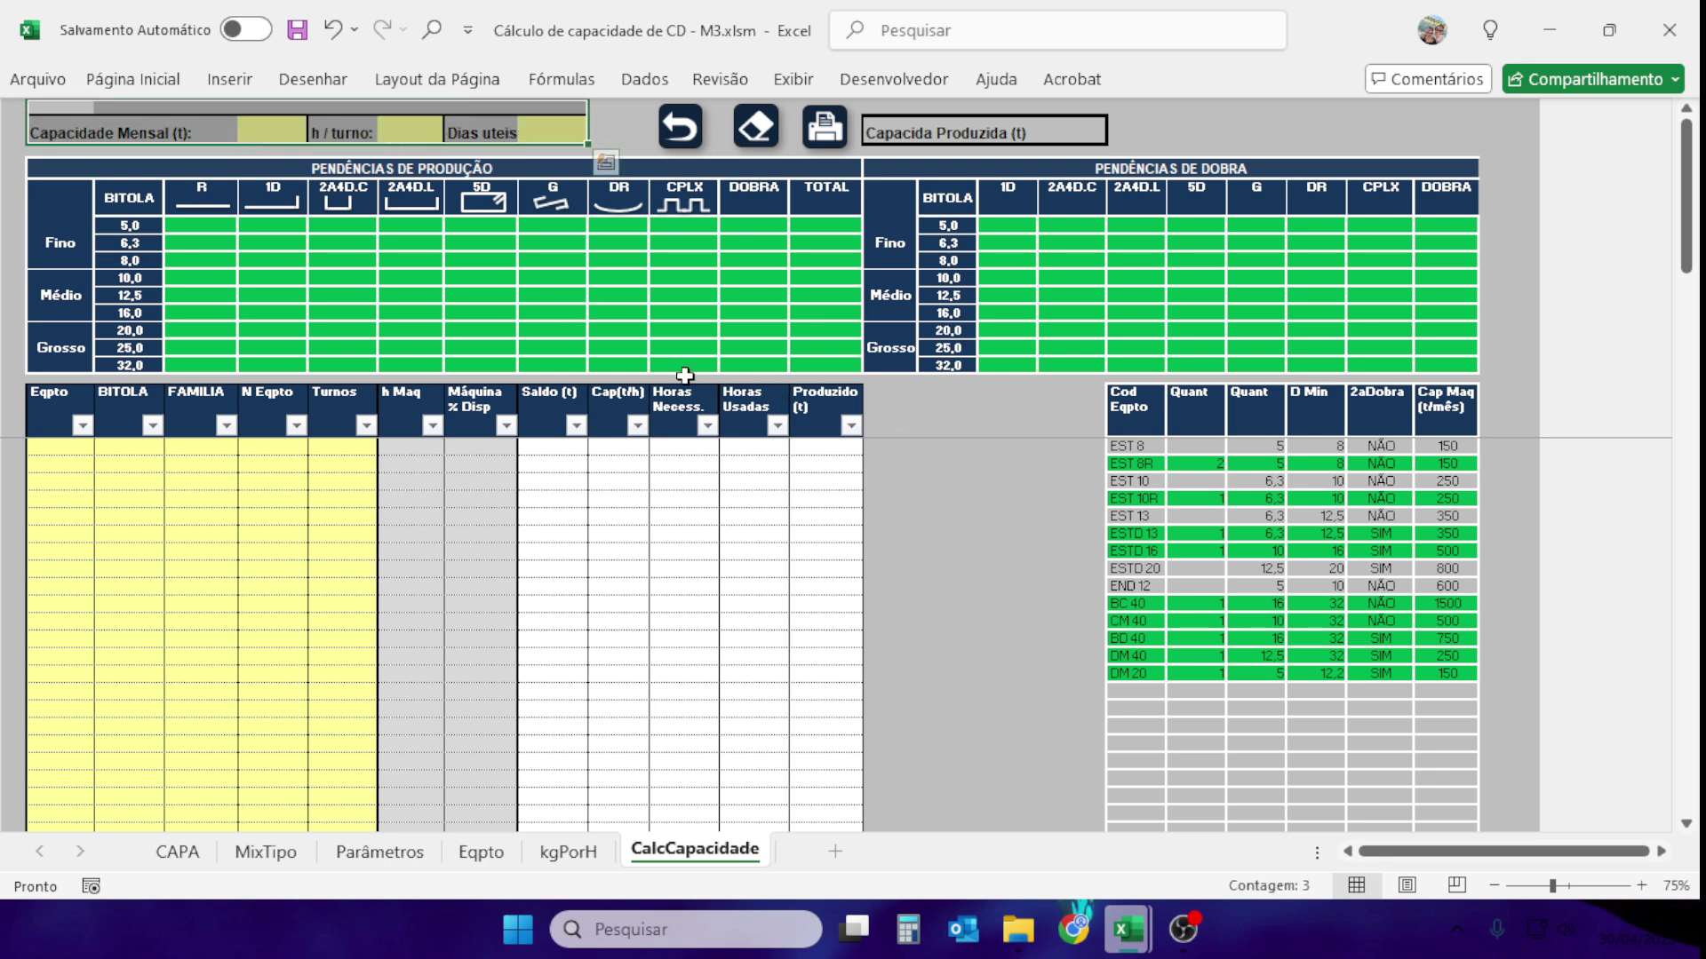
{"action": "left_click", "coordinate": [274, 130]}
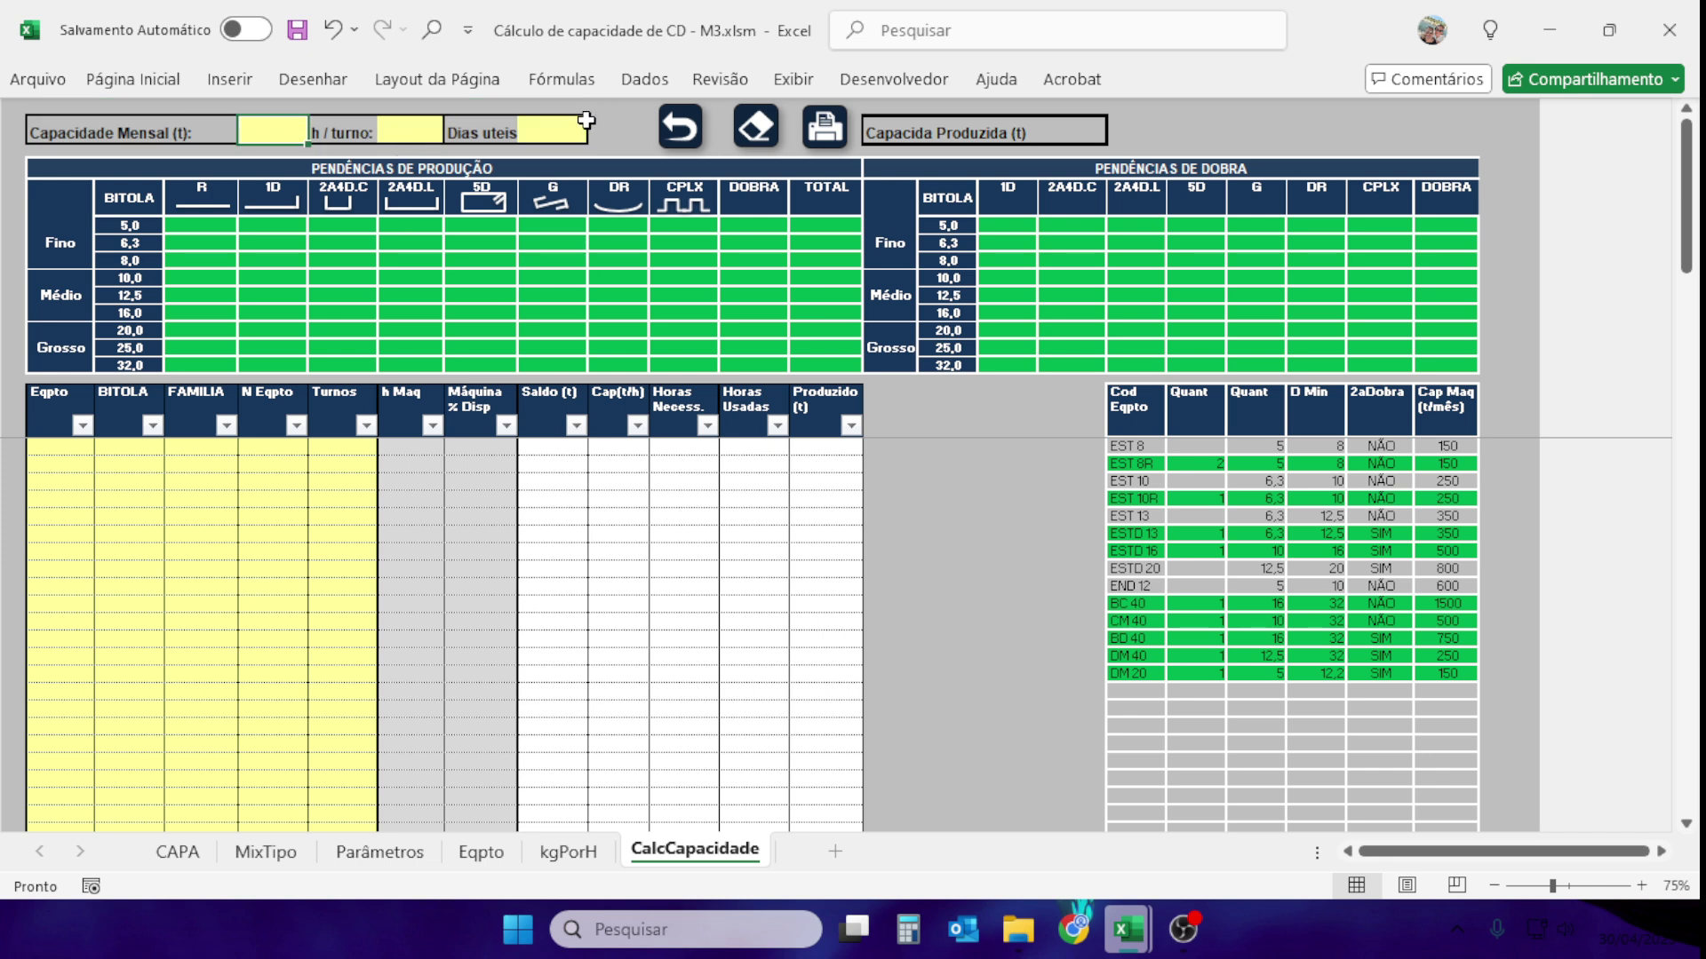
{"action": "left_click", "coordinate": [397, 125]}
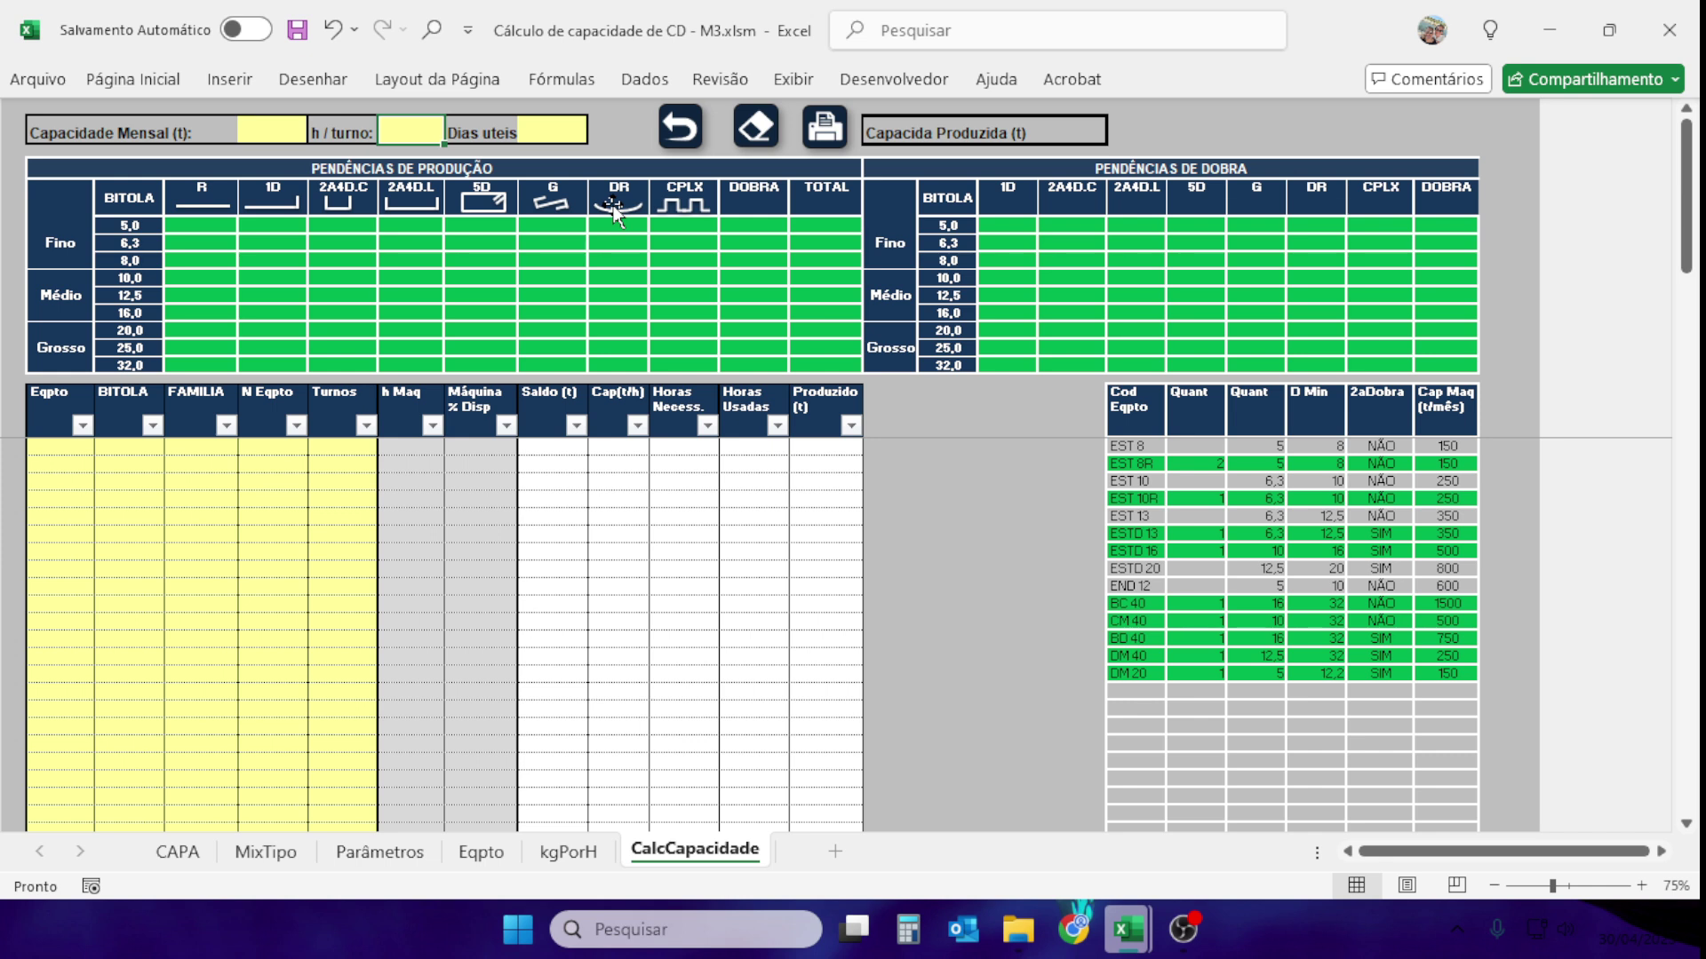
{"action": "type", "text": "7"}
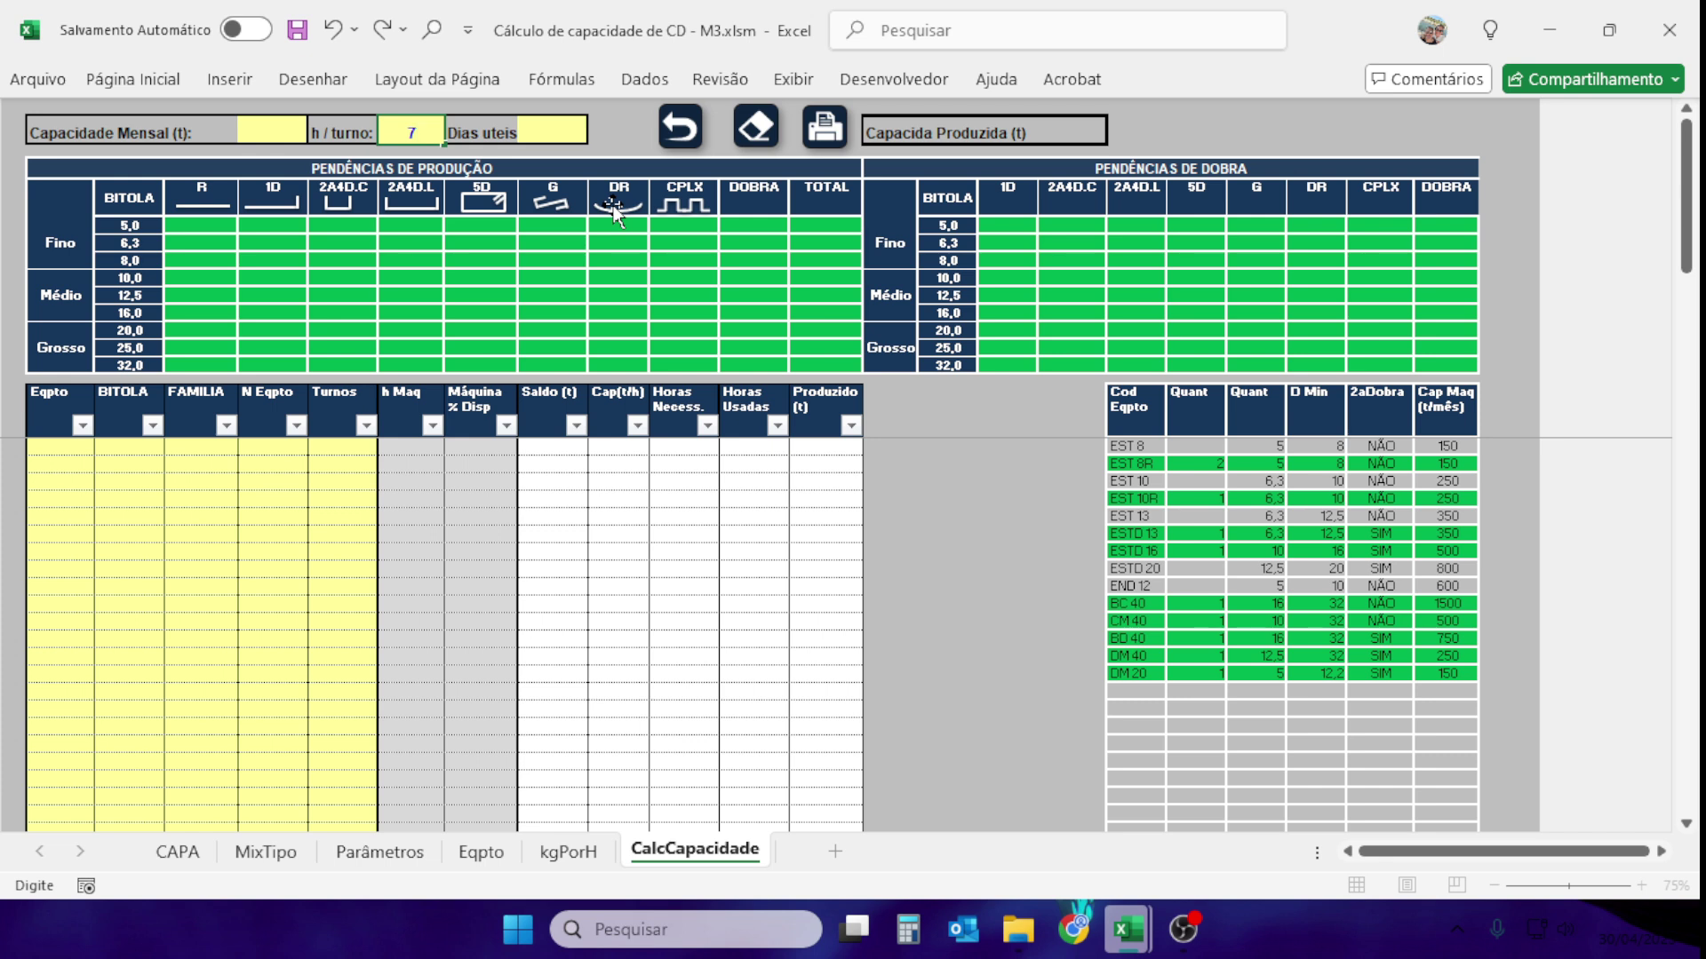
Set the working days (Dias uteis) to 24 in the capacity calculation header.
{"action": "left_click", "coordinate": [549, 129]}
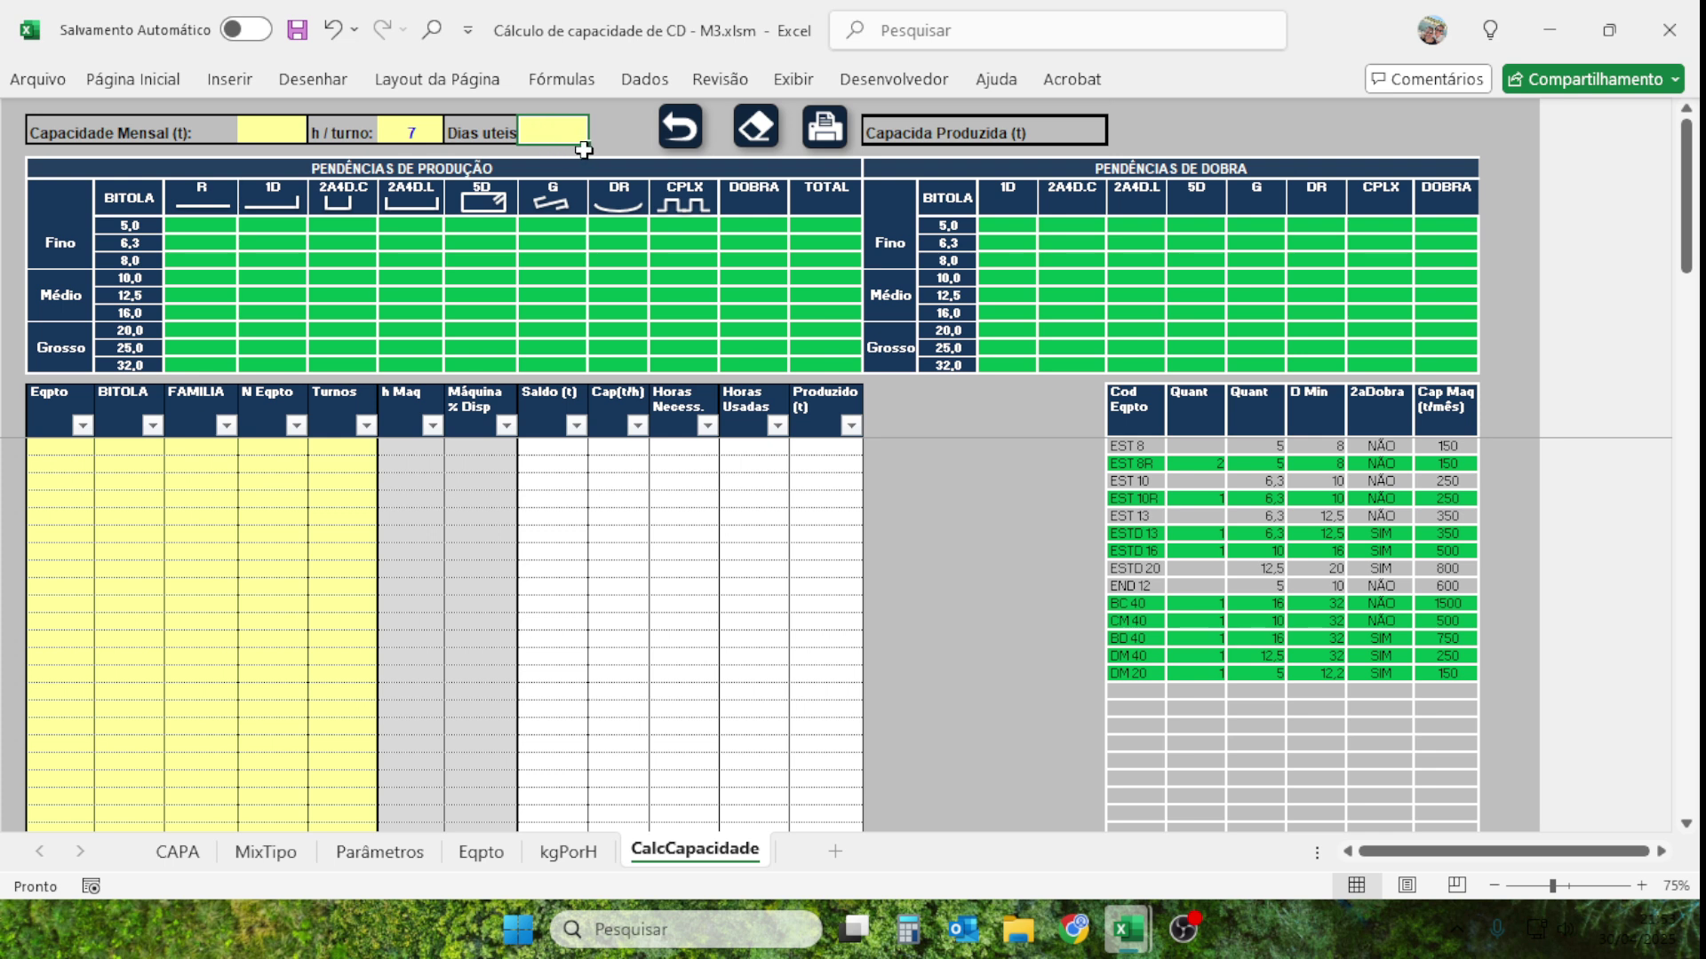
{"action": "left_click", "coordinate": [389, 130]}
{"action": "left_click", "coordinate": [533, 129]}
{"action": "type", "text": "24"}
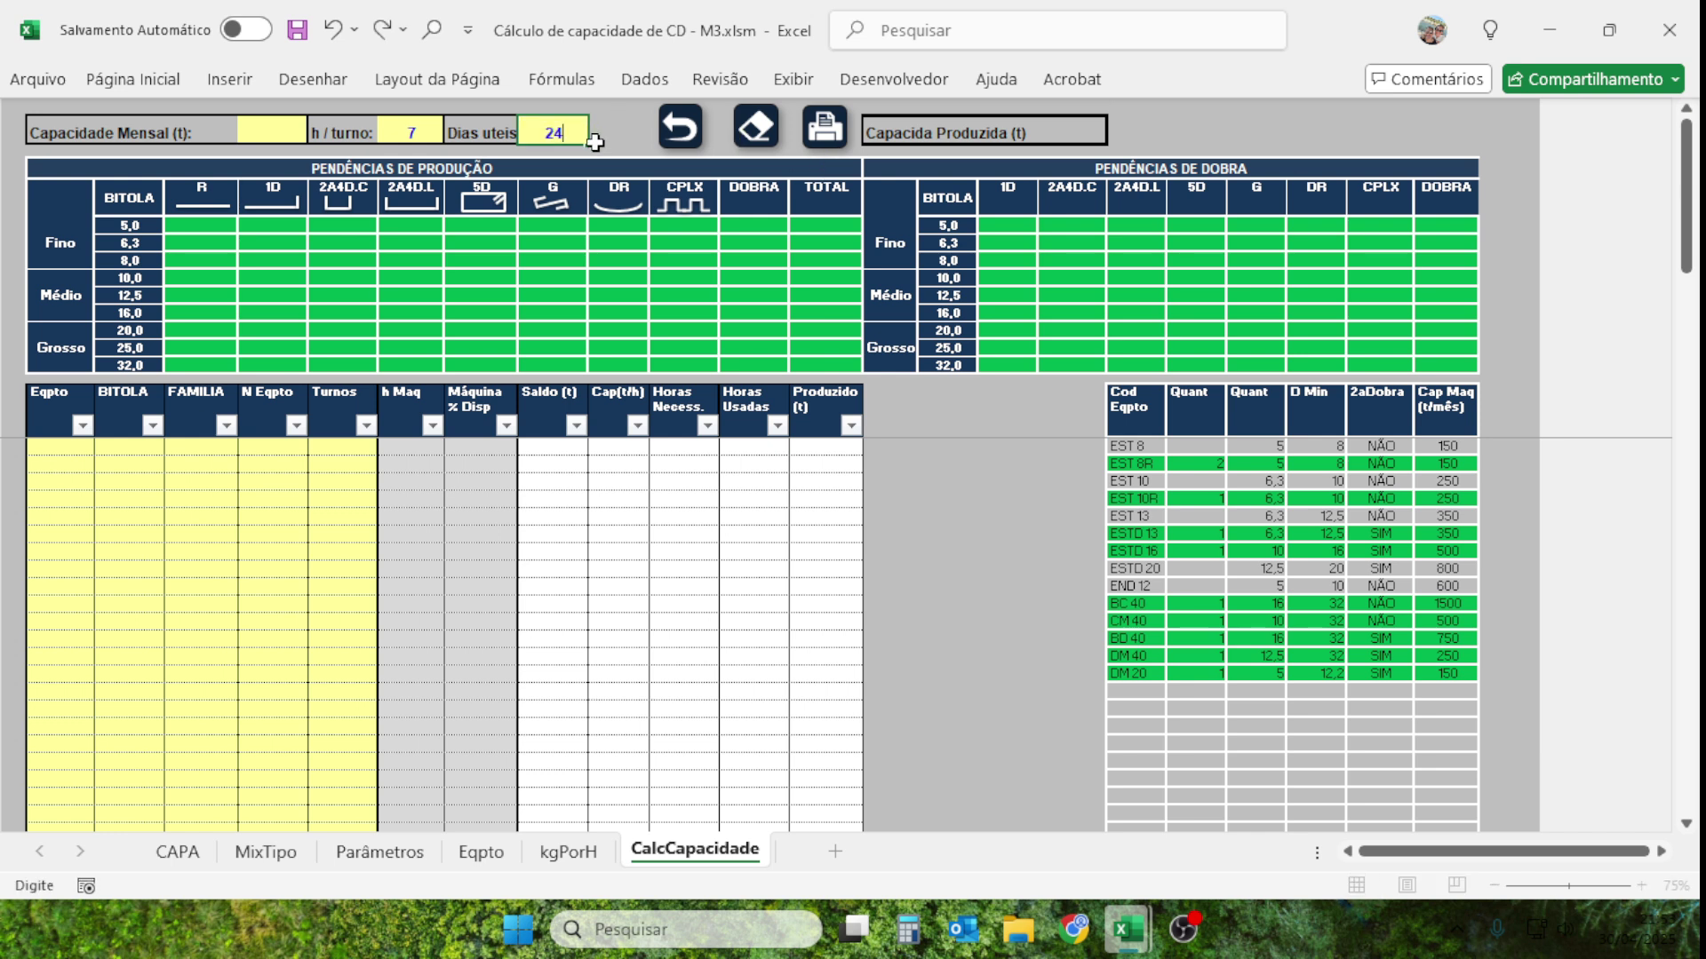
{"action": "left_click", "coordinate": [912, 416]}
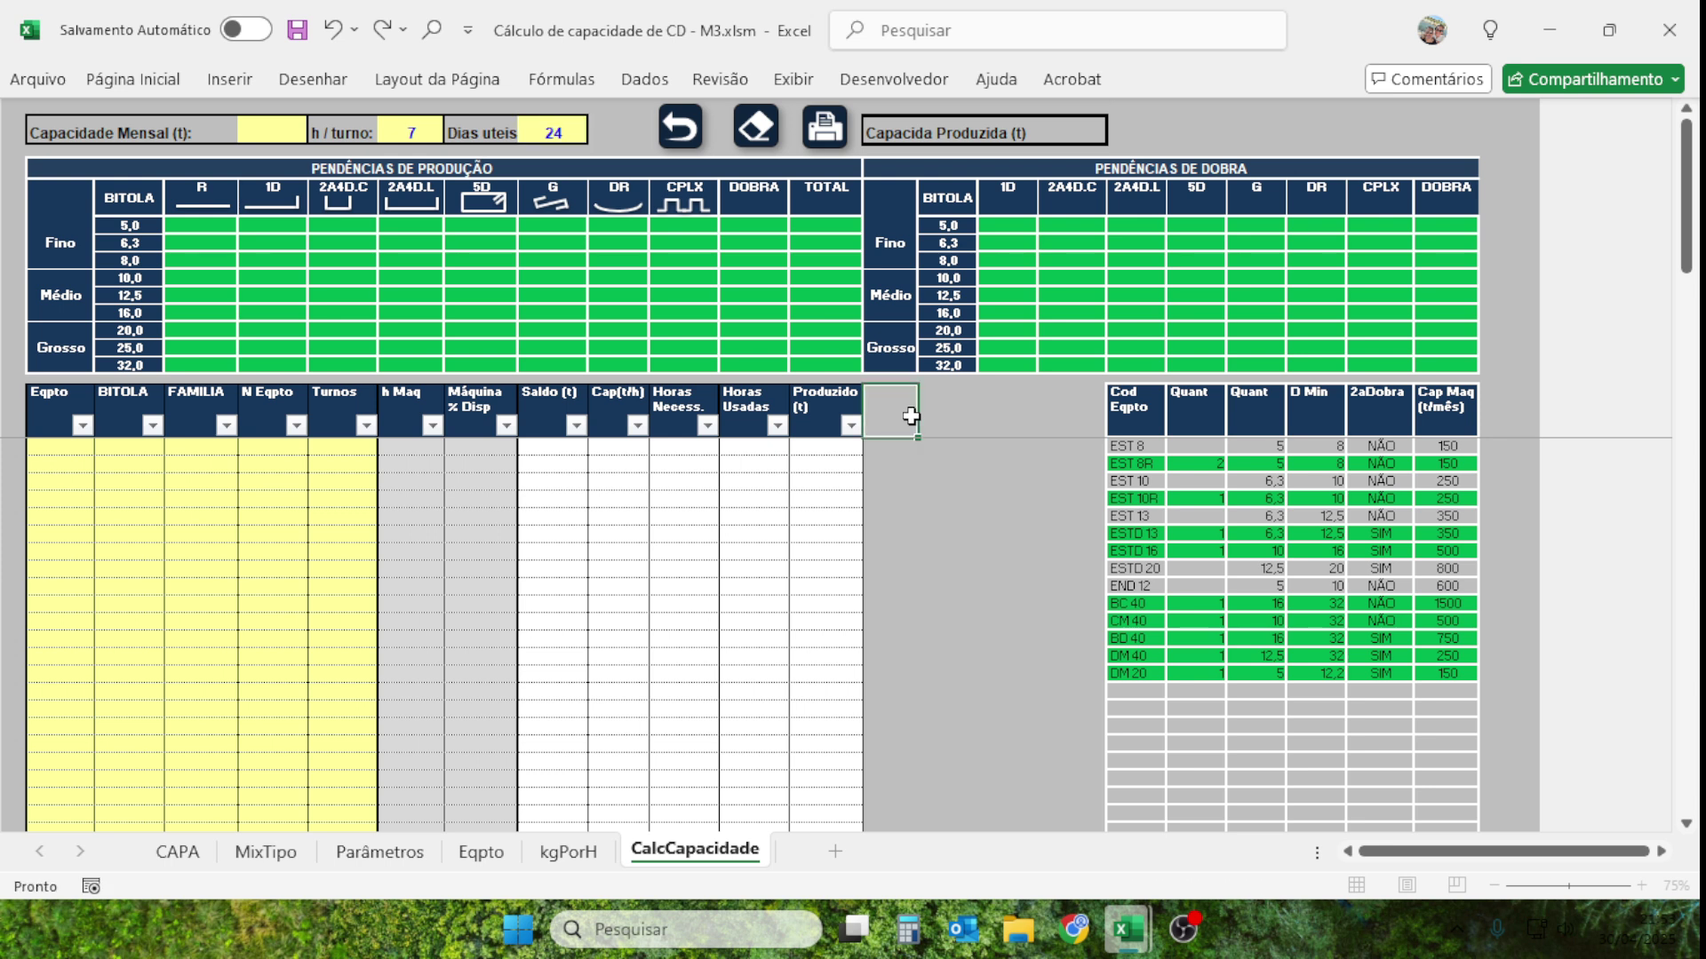
{"action": "left_click", "coordinate": [551, 136]}
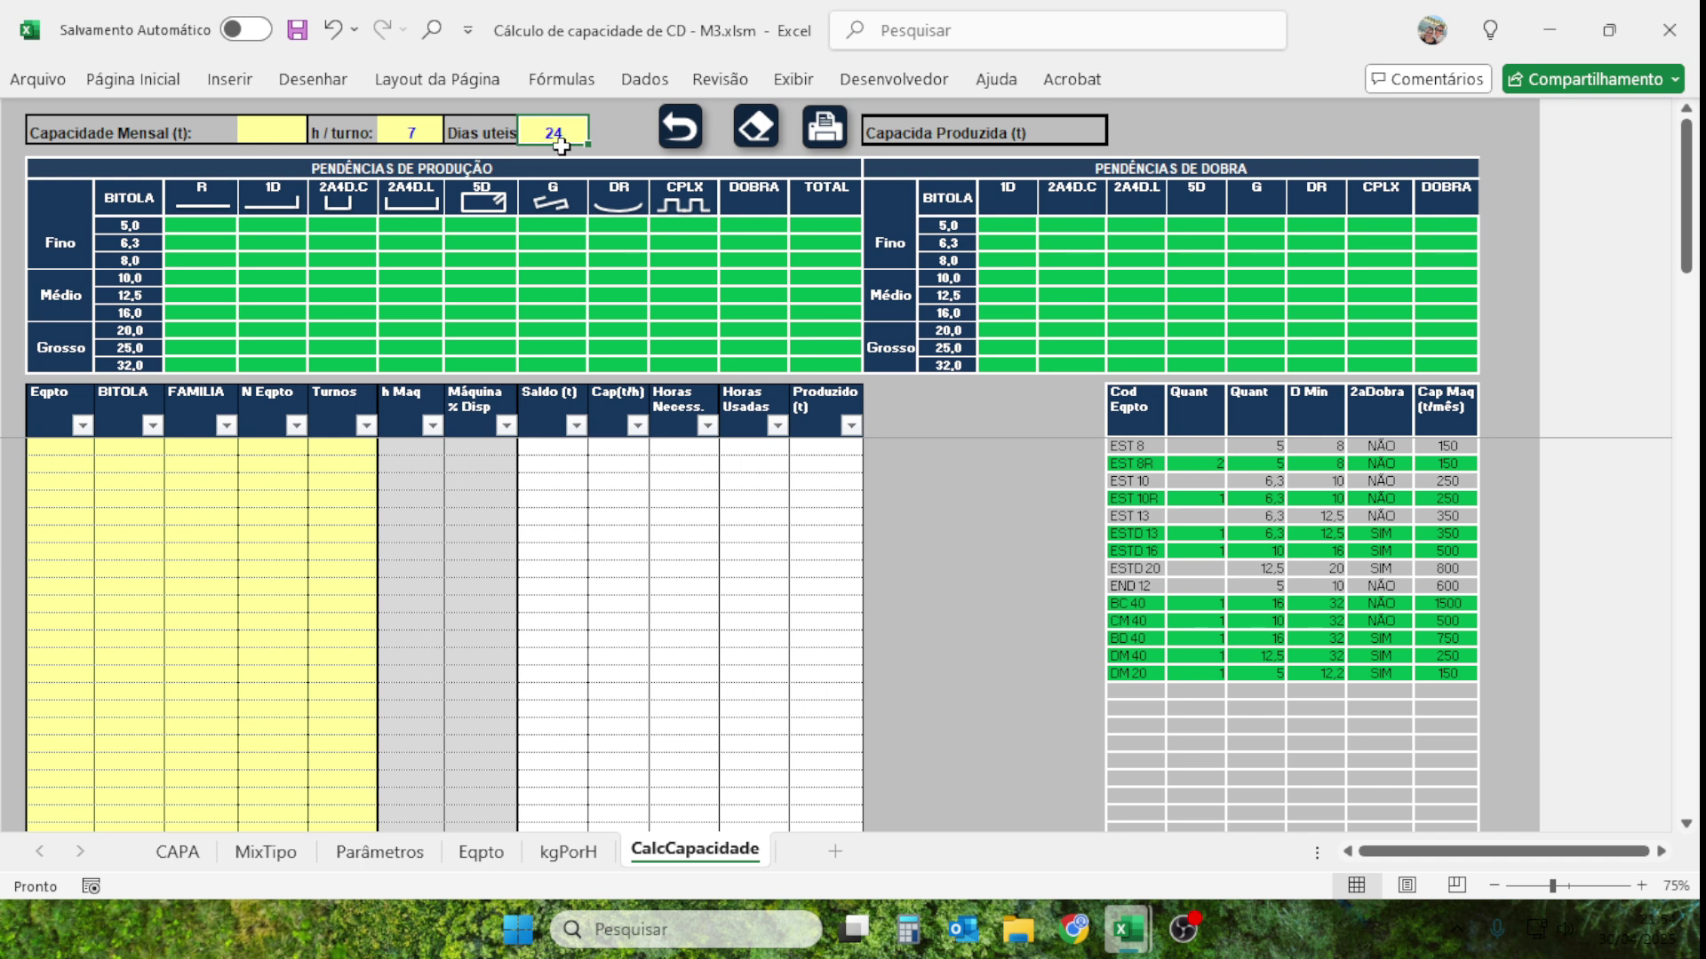
{"action": "left_click", "coordinate": [402, 130]}
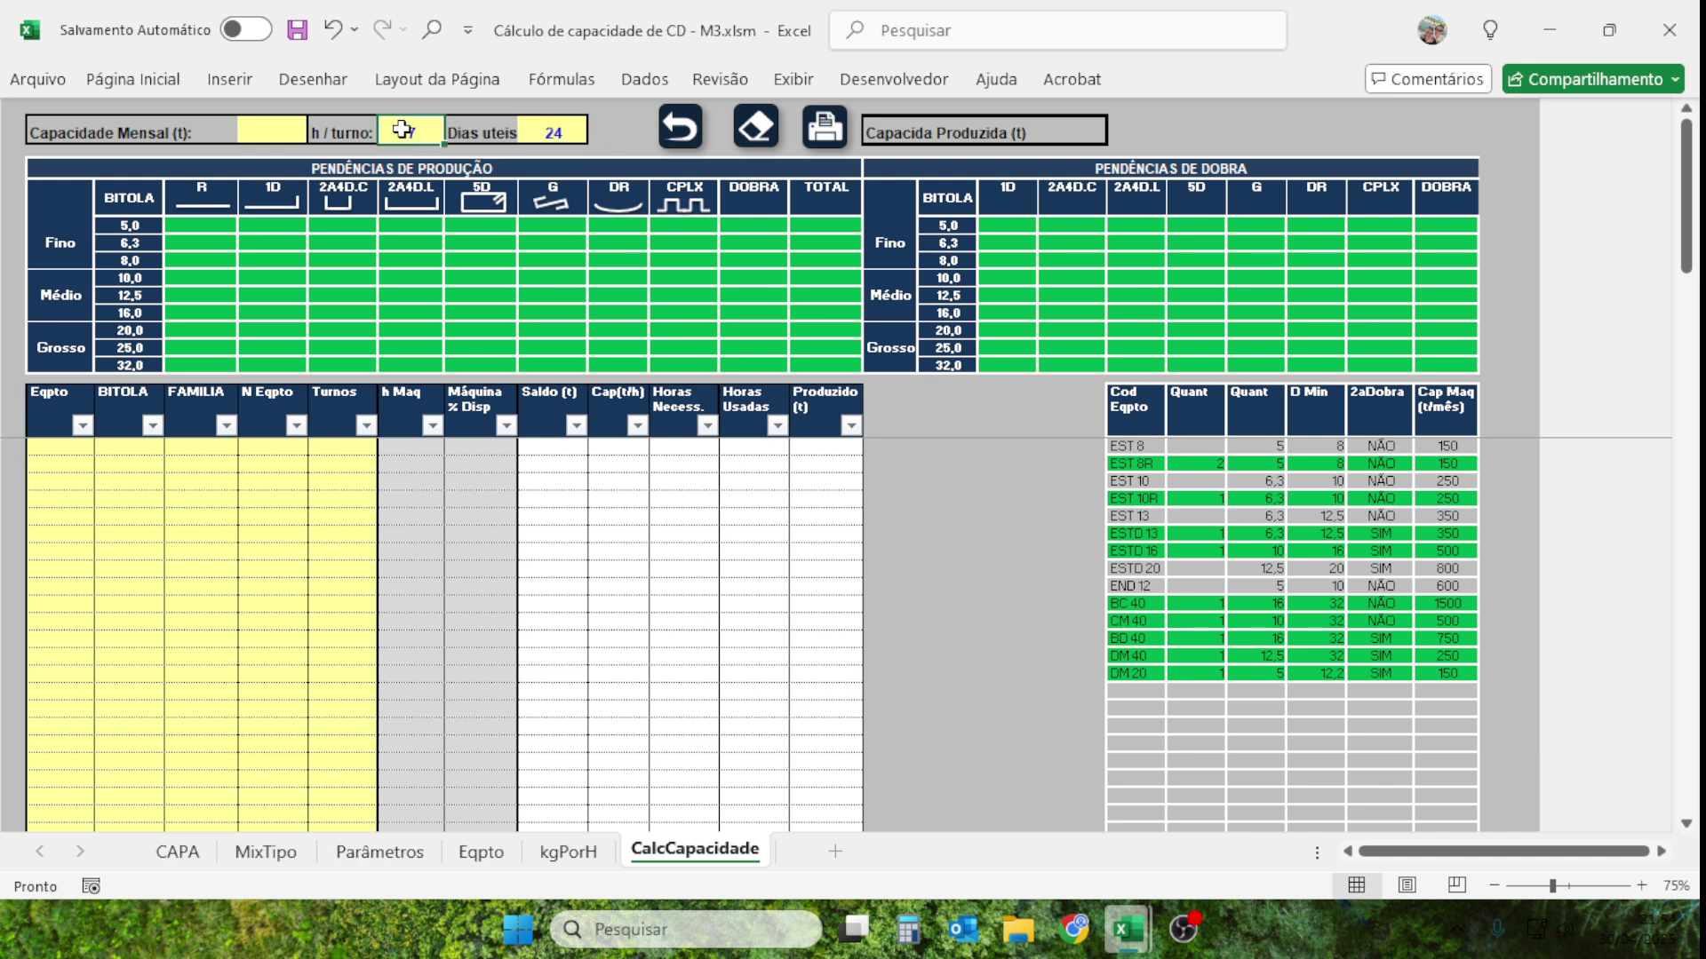
{"action": "left_click", "coordinate": [259, 130]}
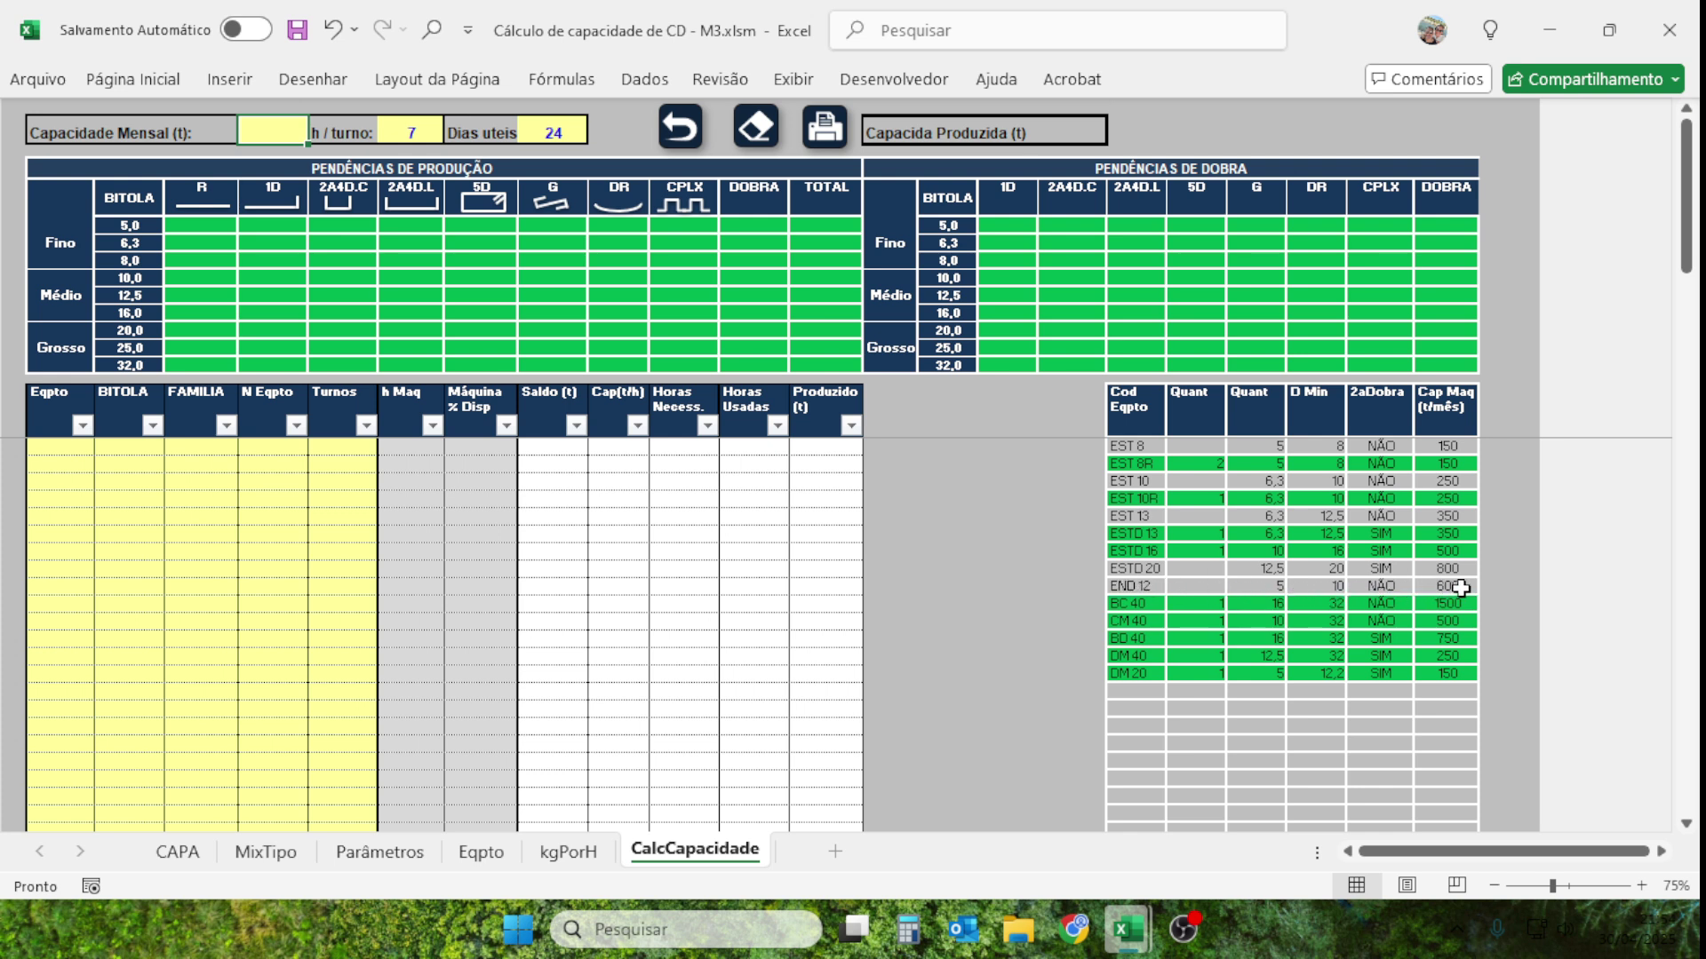
Try a quantity of 1 for the END 12 equipment in the Eqpto sheet, and remove the entry.
{"action": "left_click", "coordinate": [483, 852]}
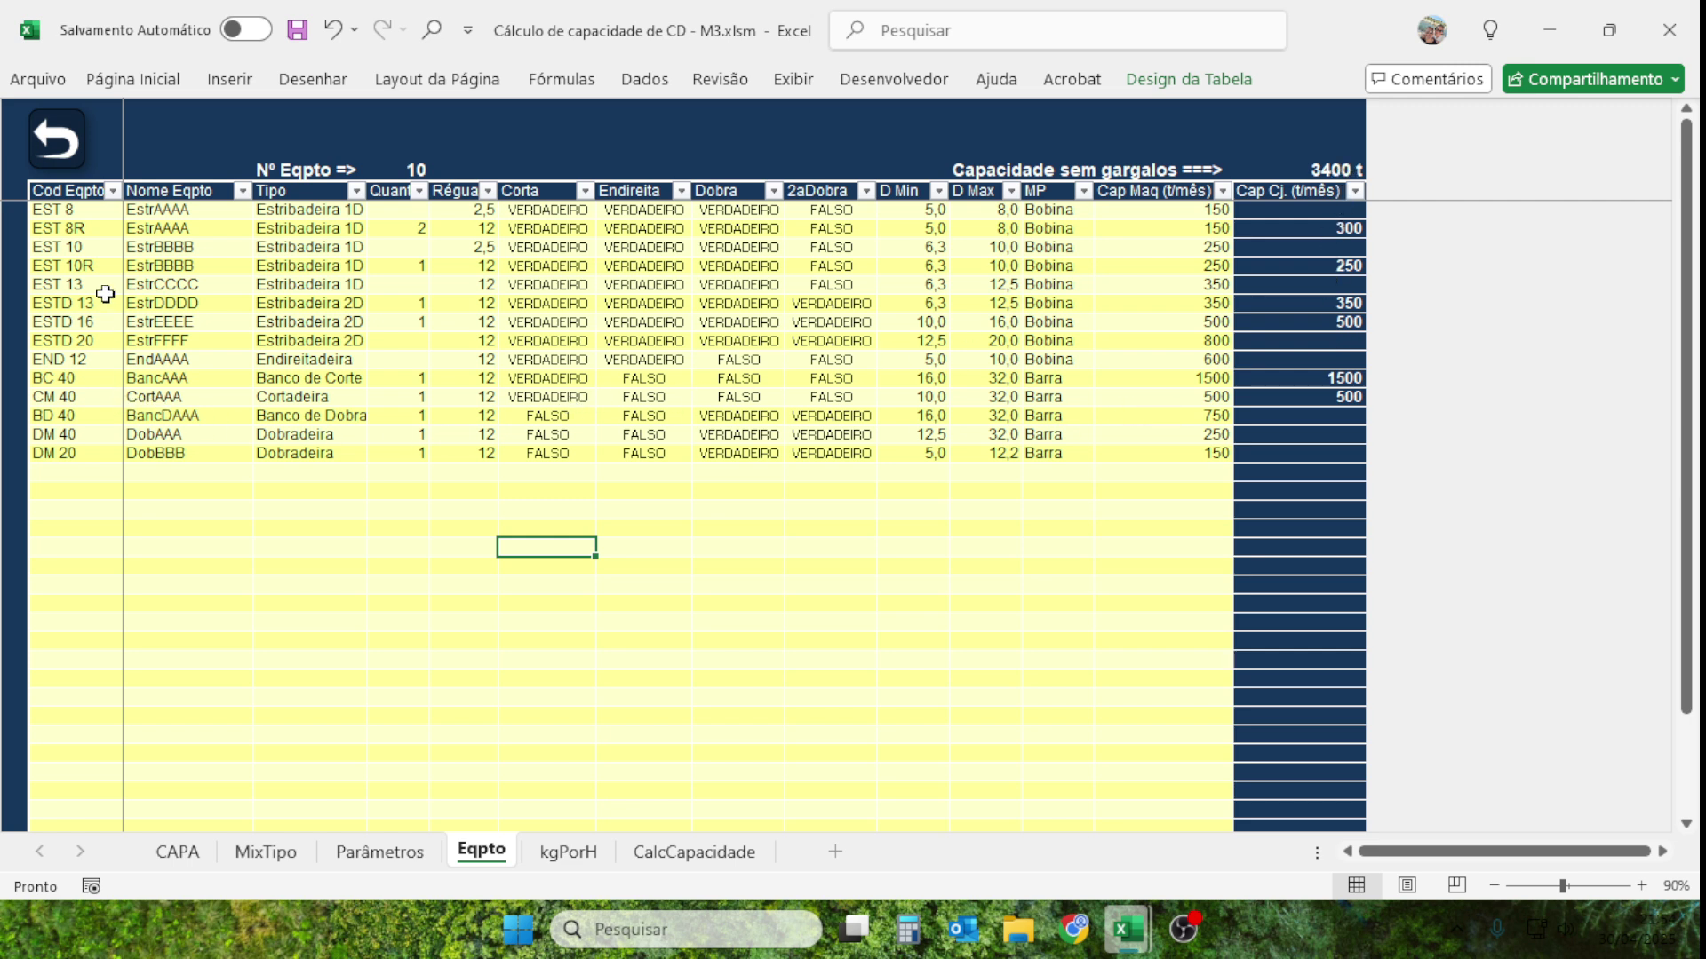
{"action": "left_click", "coordinate": [423, 366]}
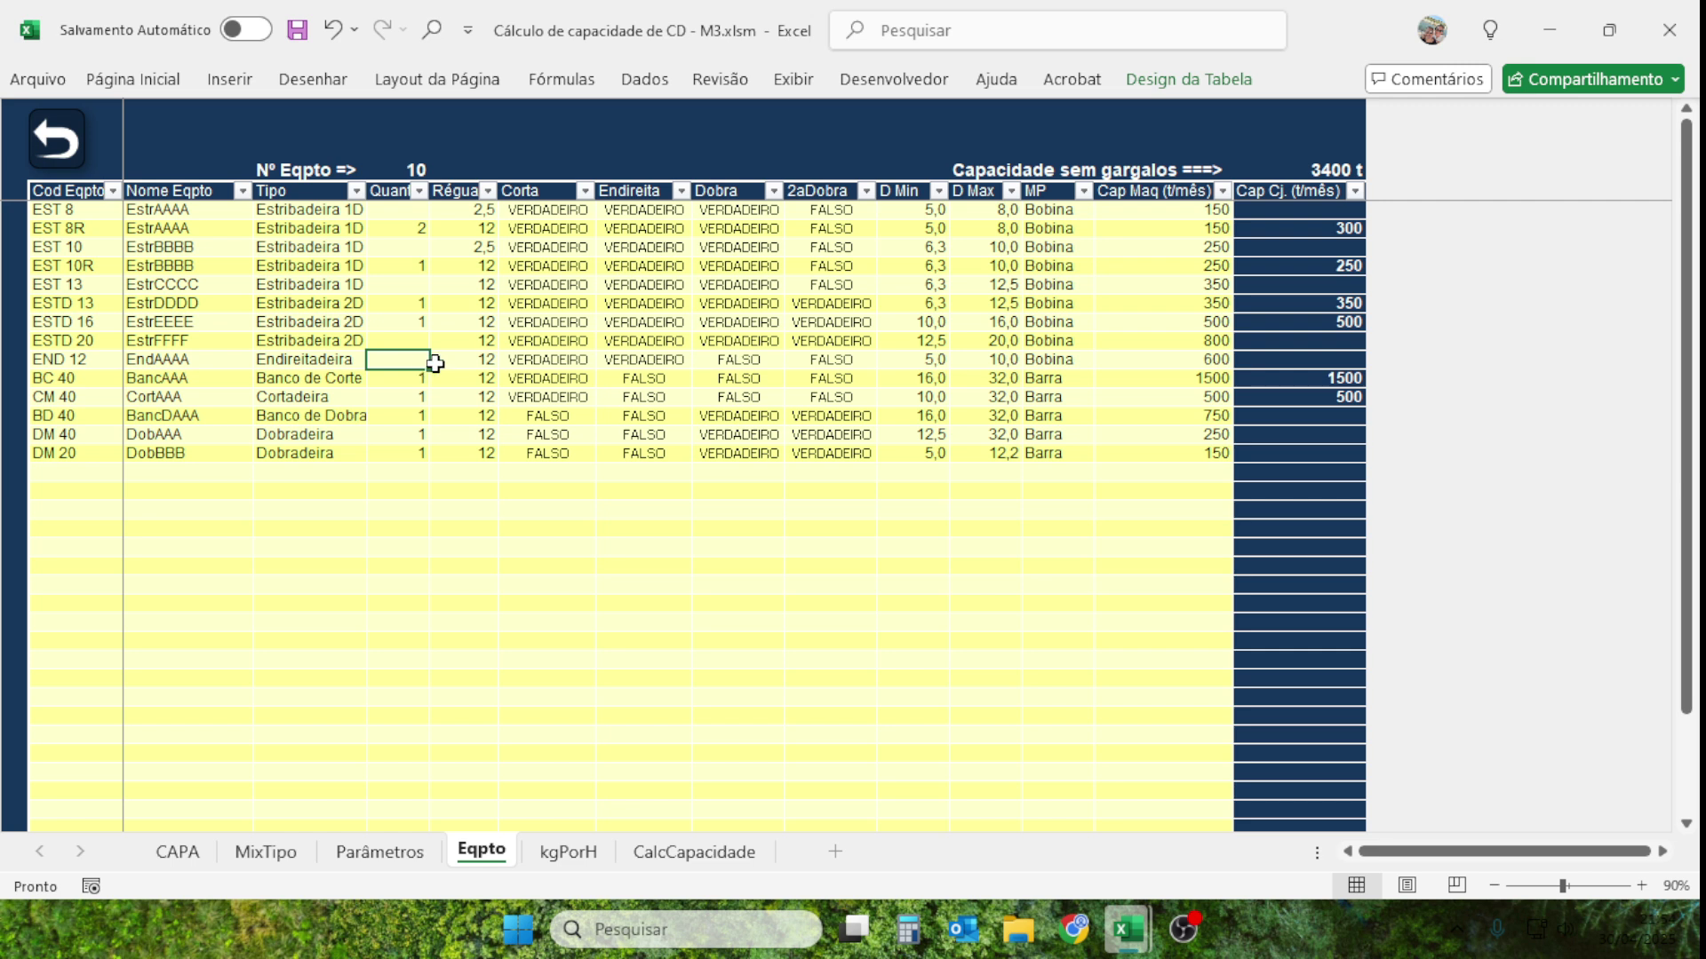
{"action": "type", "text": "1"}
{"action": "left_click", "coordinate": [462, 565]}
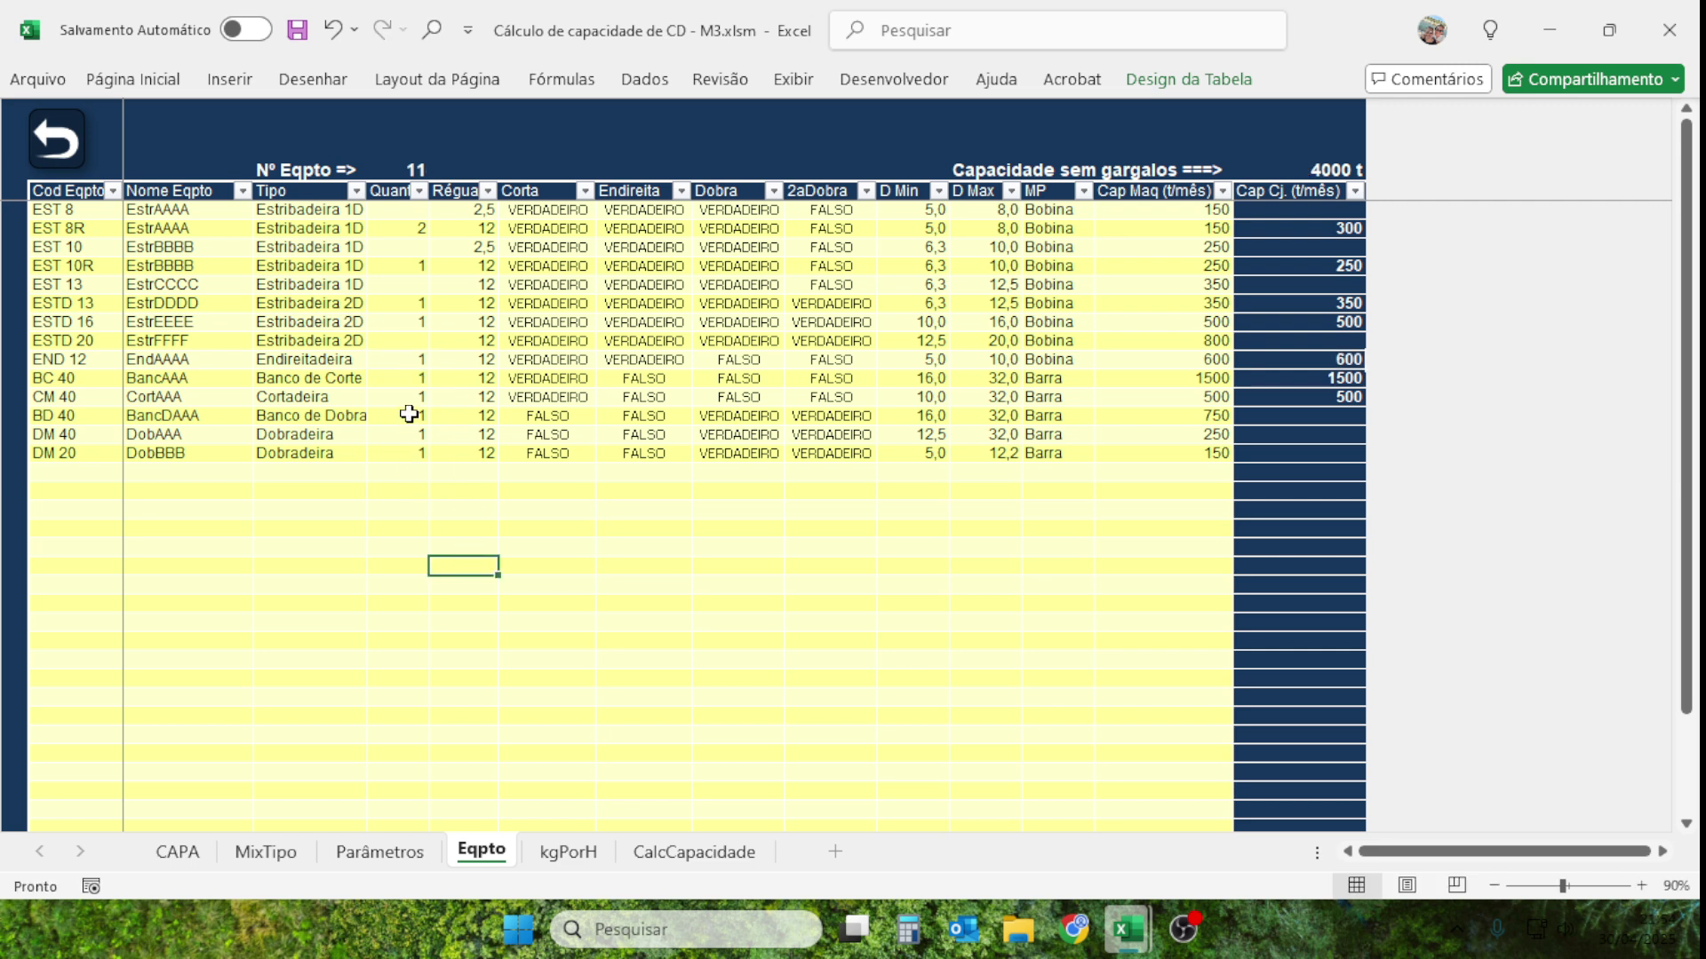
{"action": "left_click", "coordinate": [423, 362]}
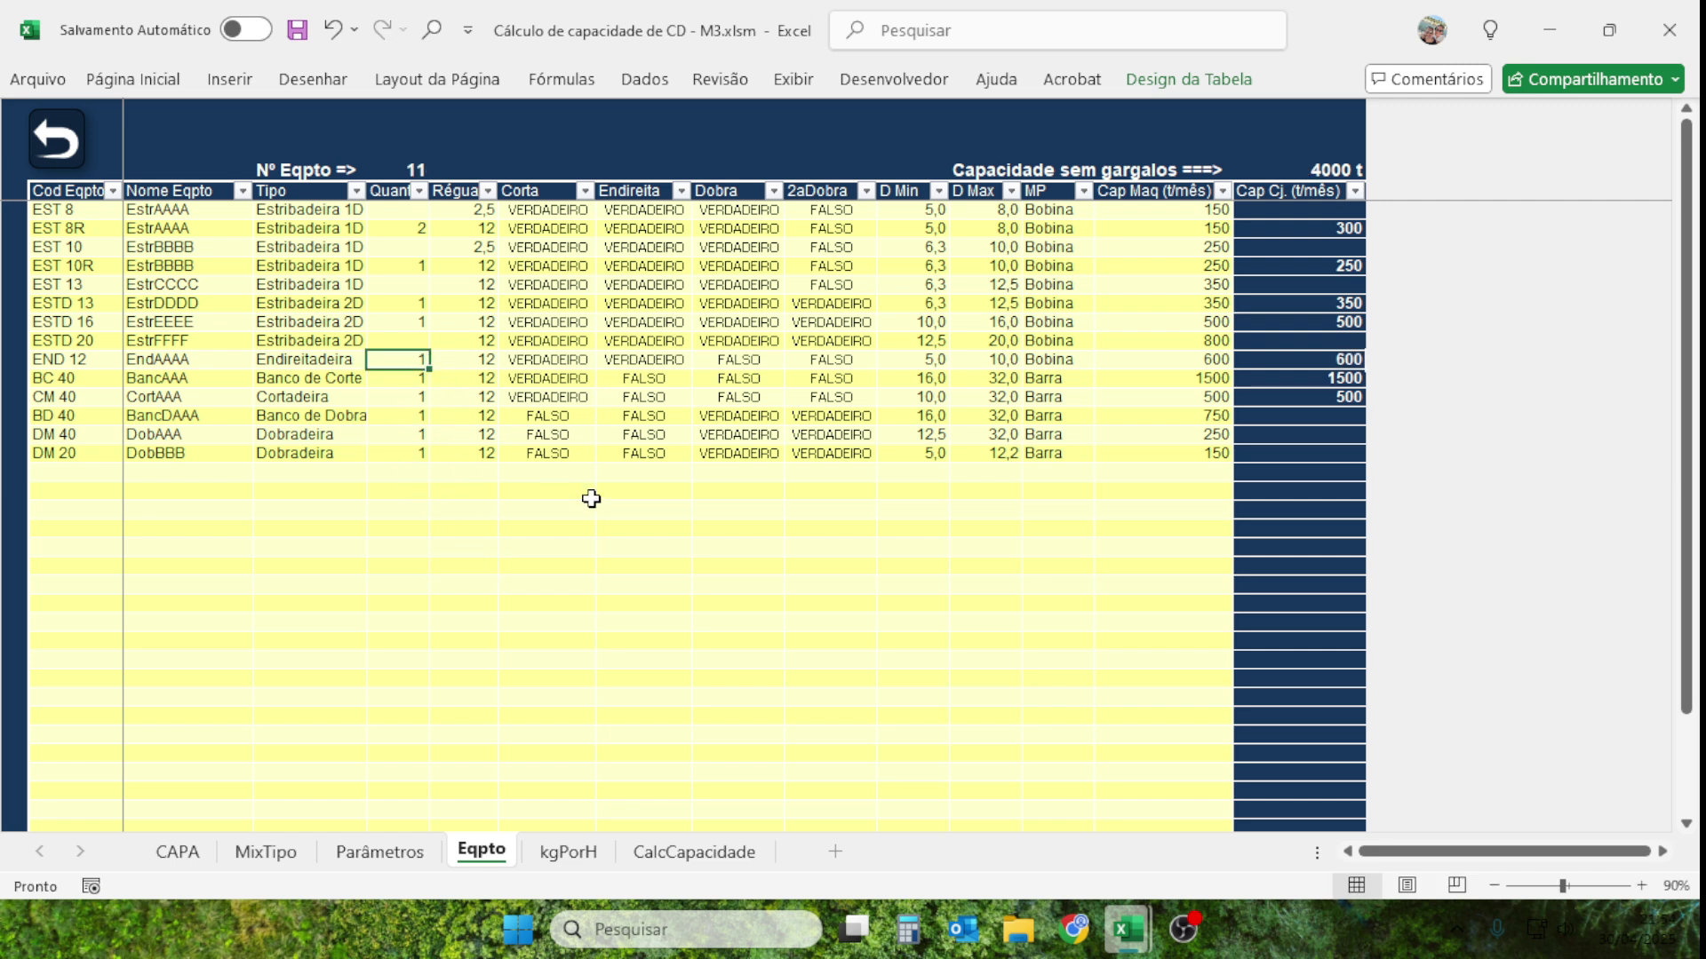
{"action": "key", "text": "Delete"}
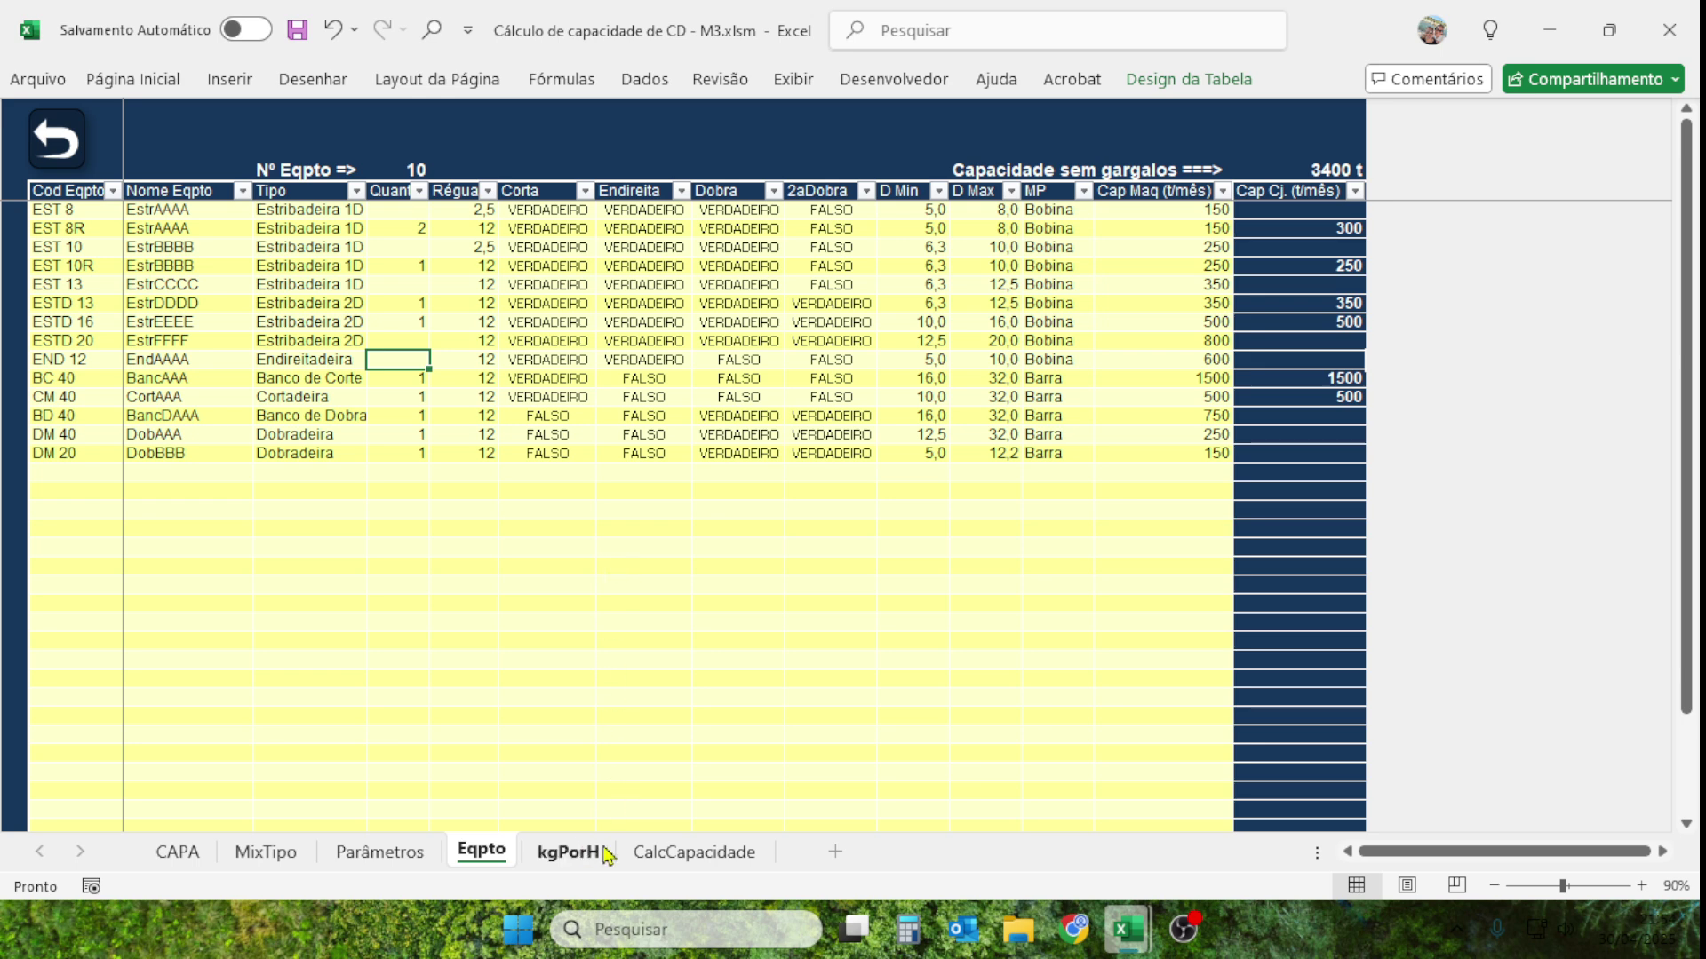
Set the monthly capacity (Capacidade Mensal) to 2400 t in the CalcCapacidade sheet.
{"action": "left_click", "coordinate": [659, 852]}
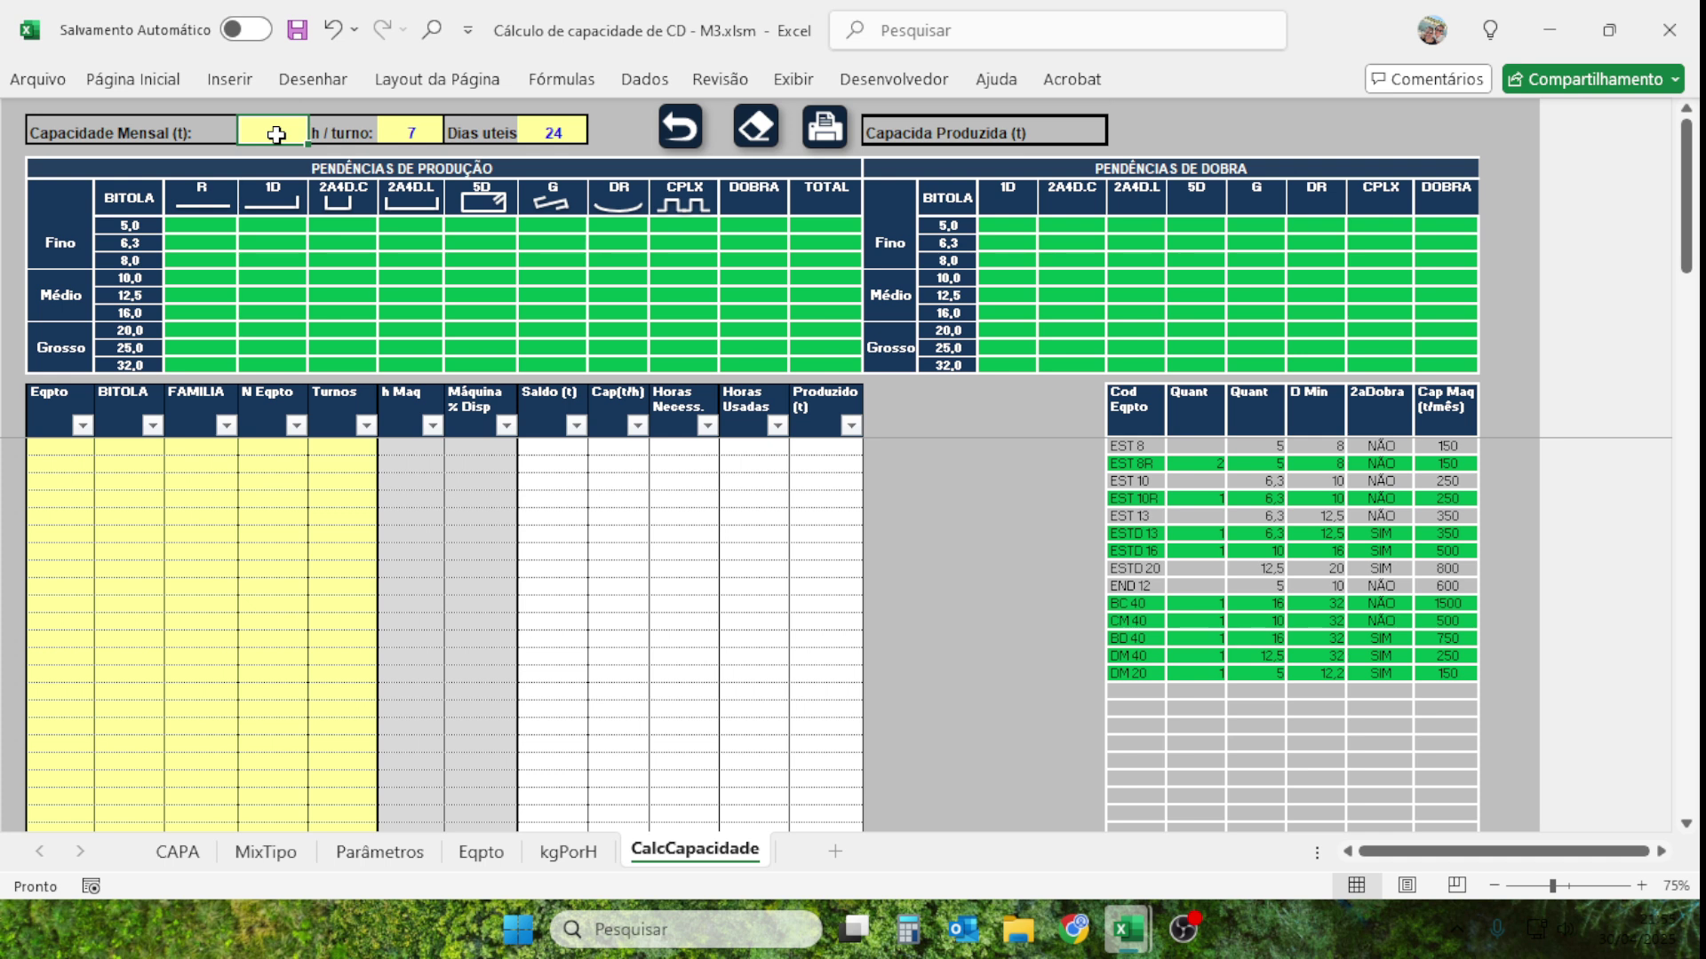
{"action": "type", "text": "2400"}
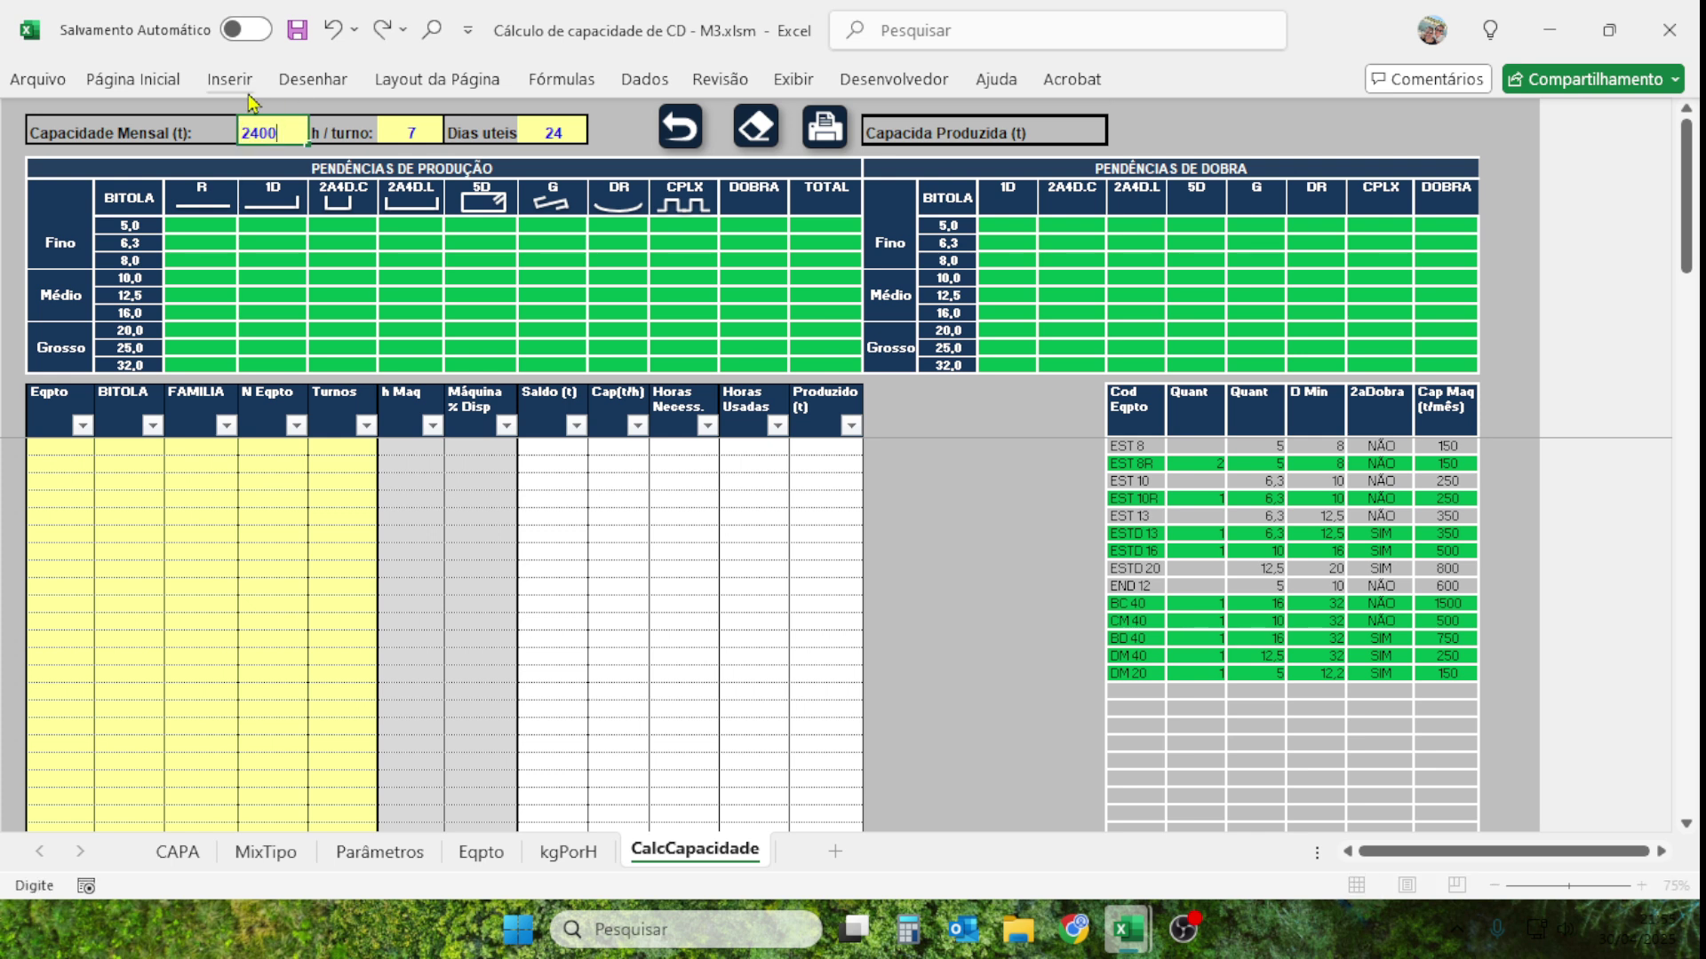
{"action": "left_click", "coordinate": [1018, 498]}
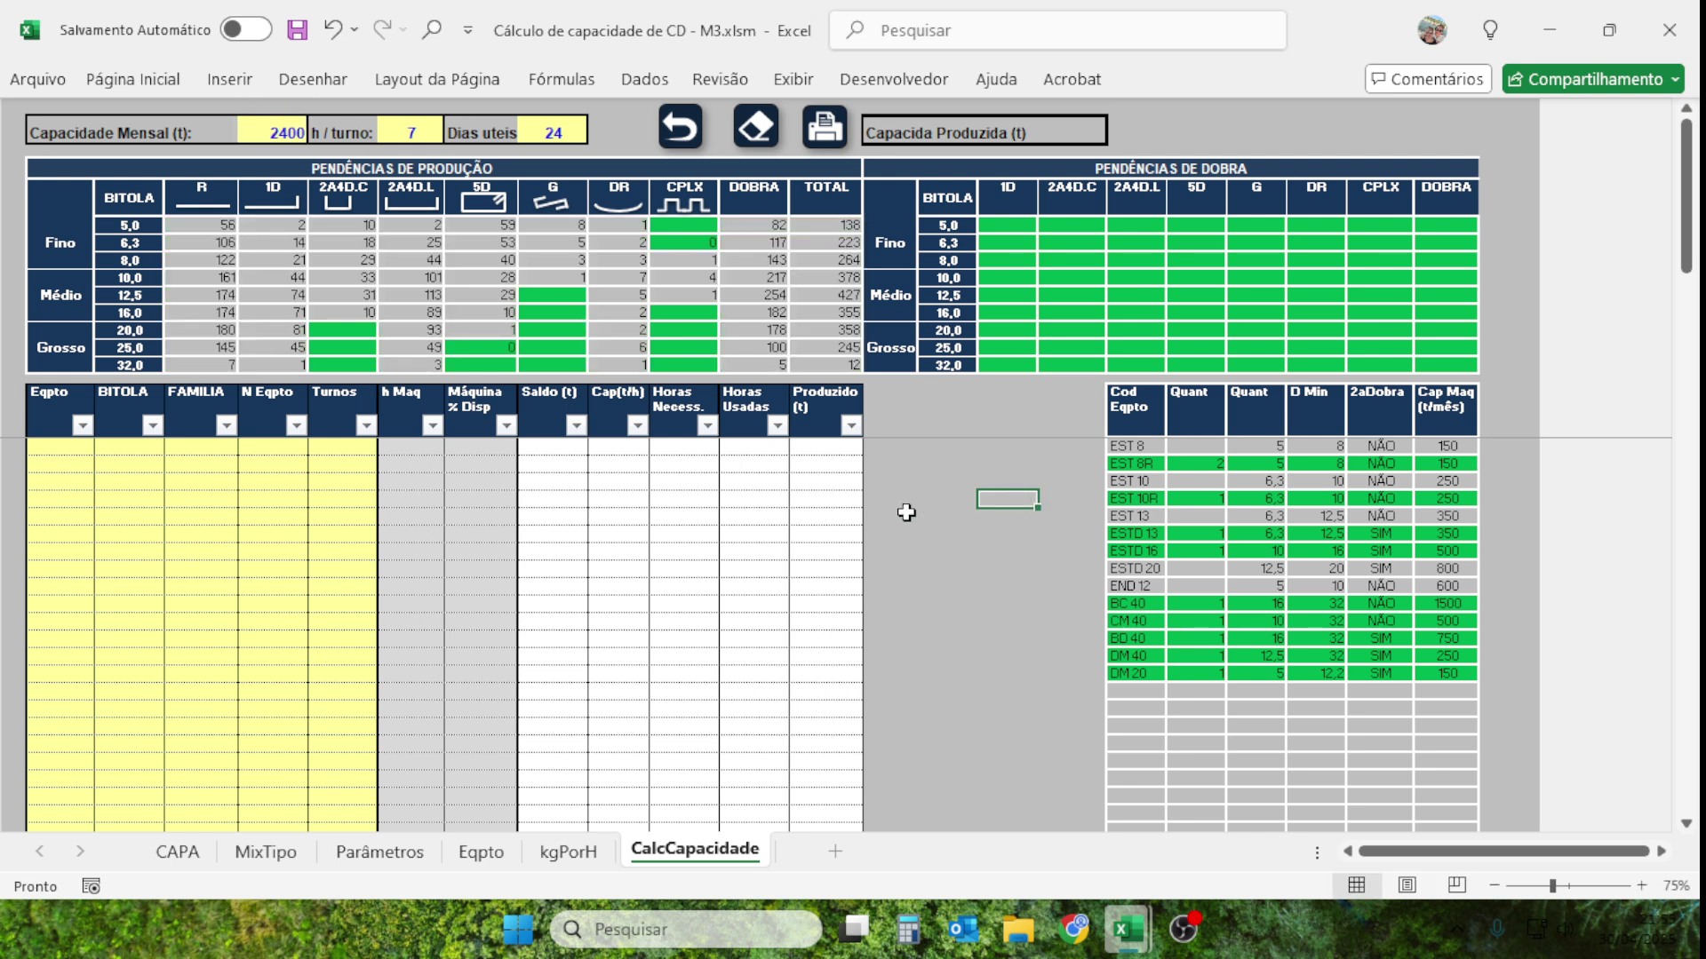
Check the sums of the production backlog for all families, the TOTAL column and the DOBRA column against the monthly capacity.
{"action": "left_click", "coordinate": [281, 129]}
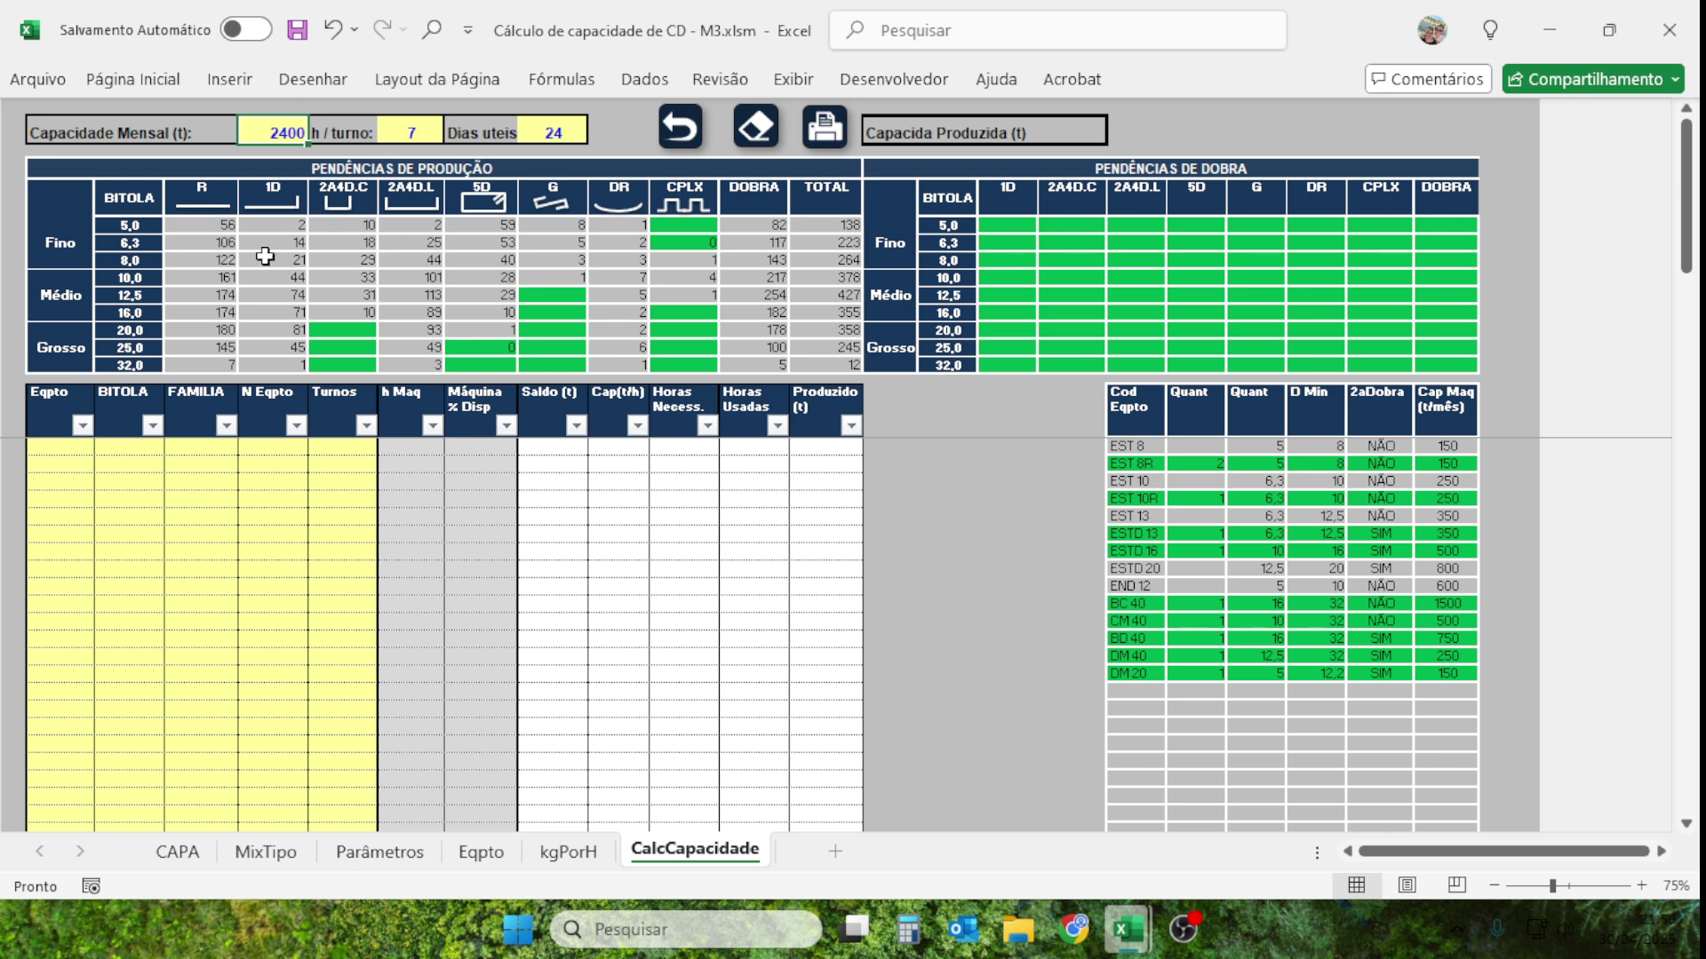
{"action": "left_click_drag", "start_coordinate": [205, 233], "coordinate": [676, 359]}
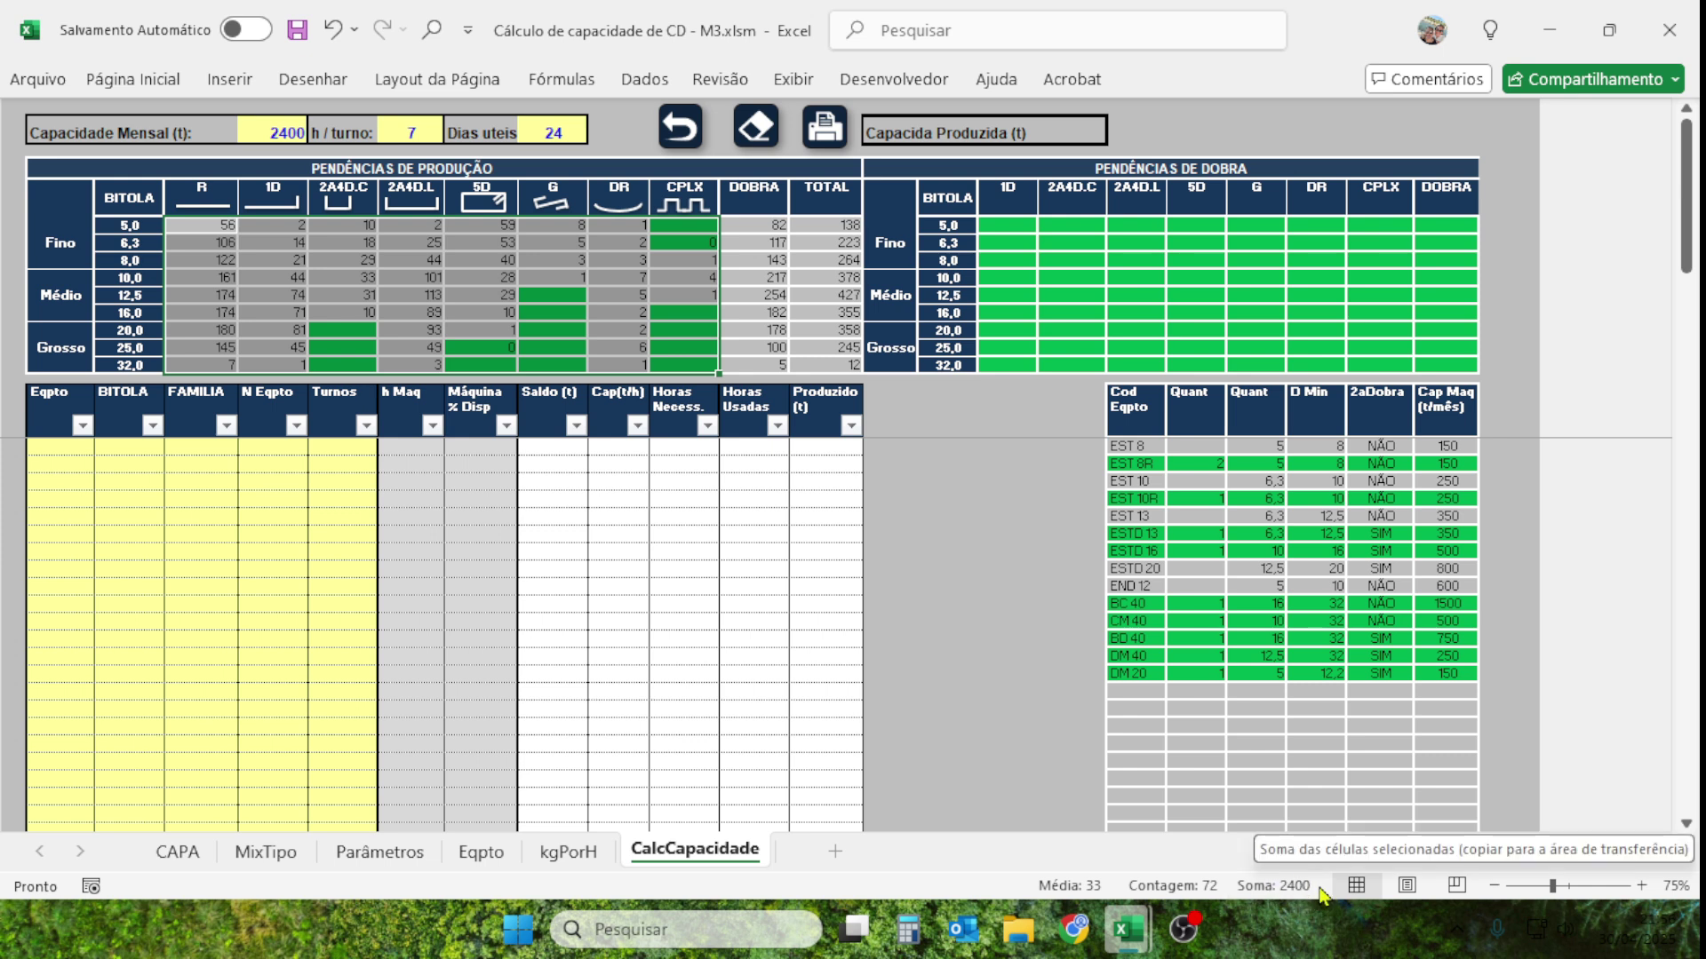
{"action": "left_click", "coordinate": [1275, 885]}
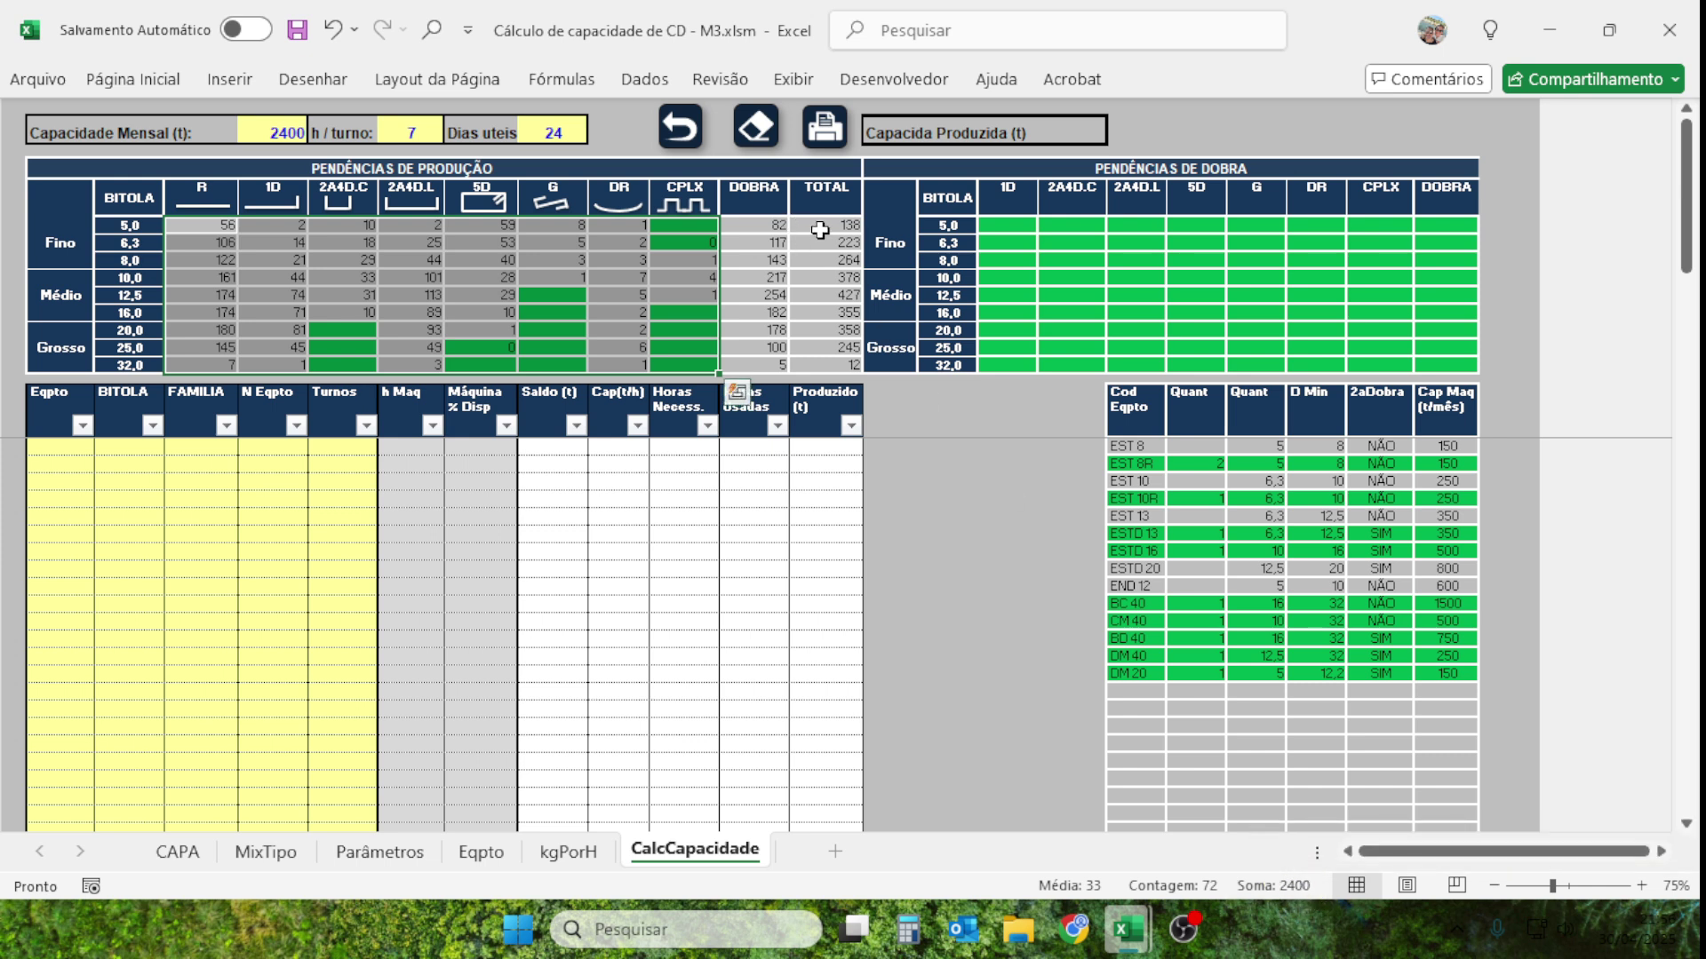
{"action": "left_click_drag", "start_coordinate": [819, 230], "coordinate": [819, 366]}
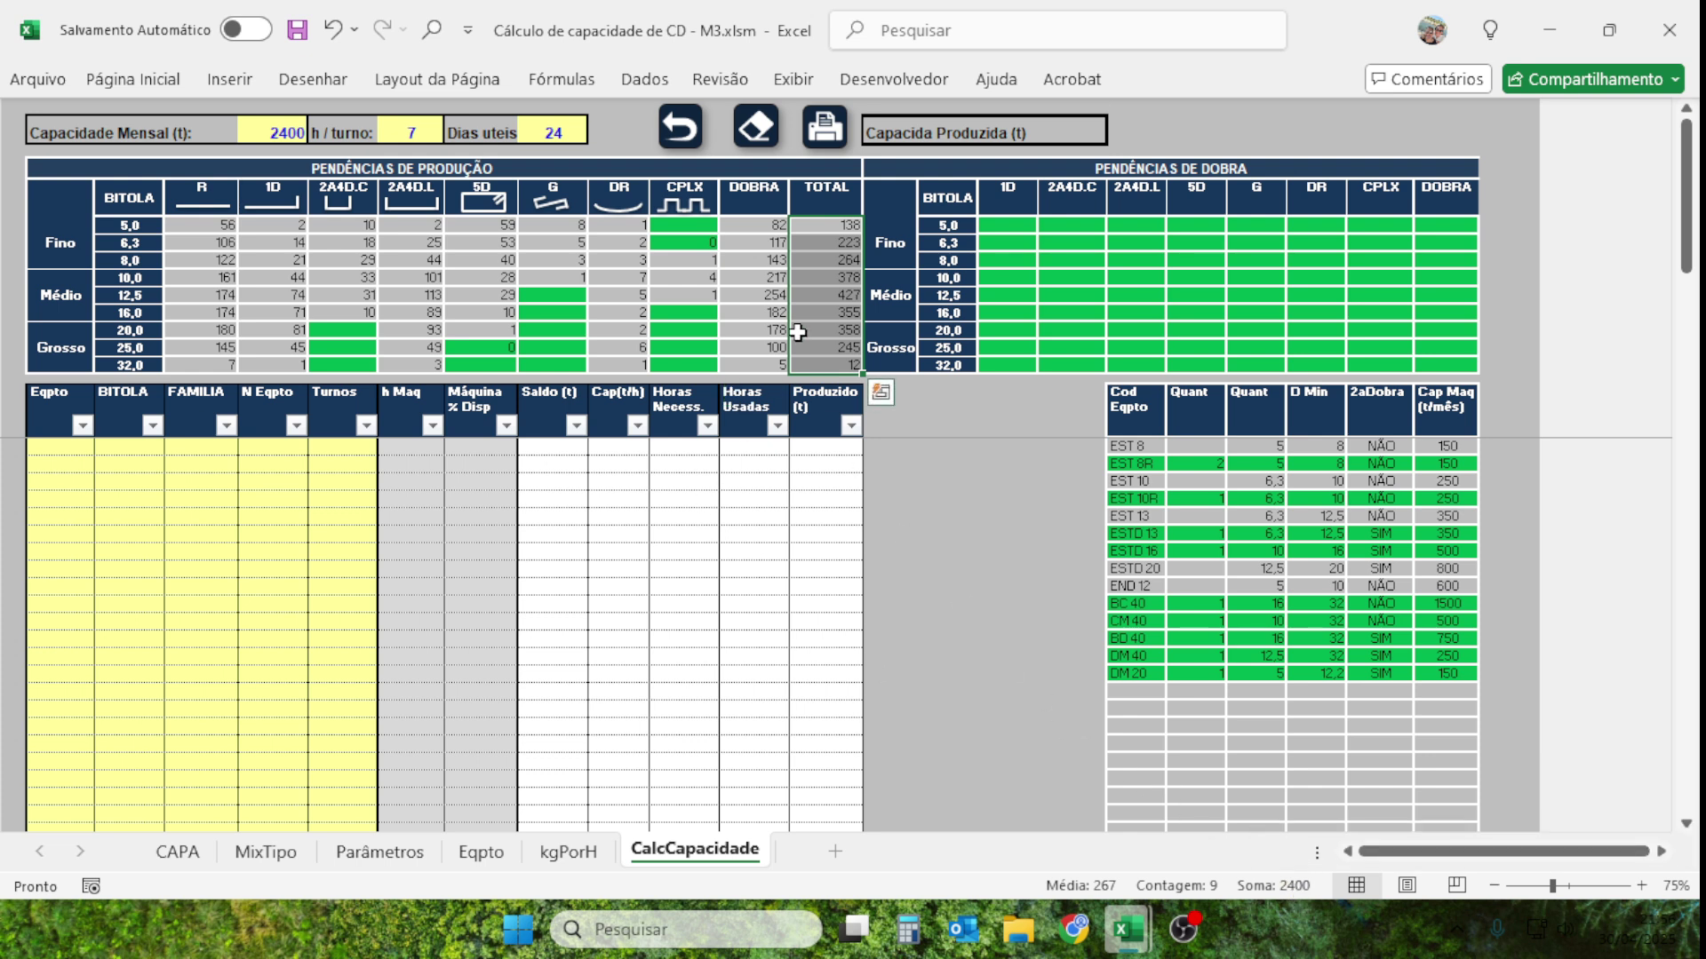
{"action": "left_click_drag", "start_coordinate": [765, 229], "coordinate": [756, 365]}
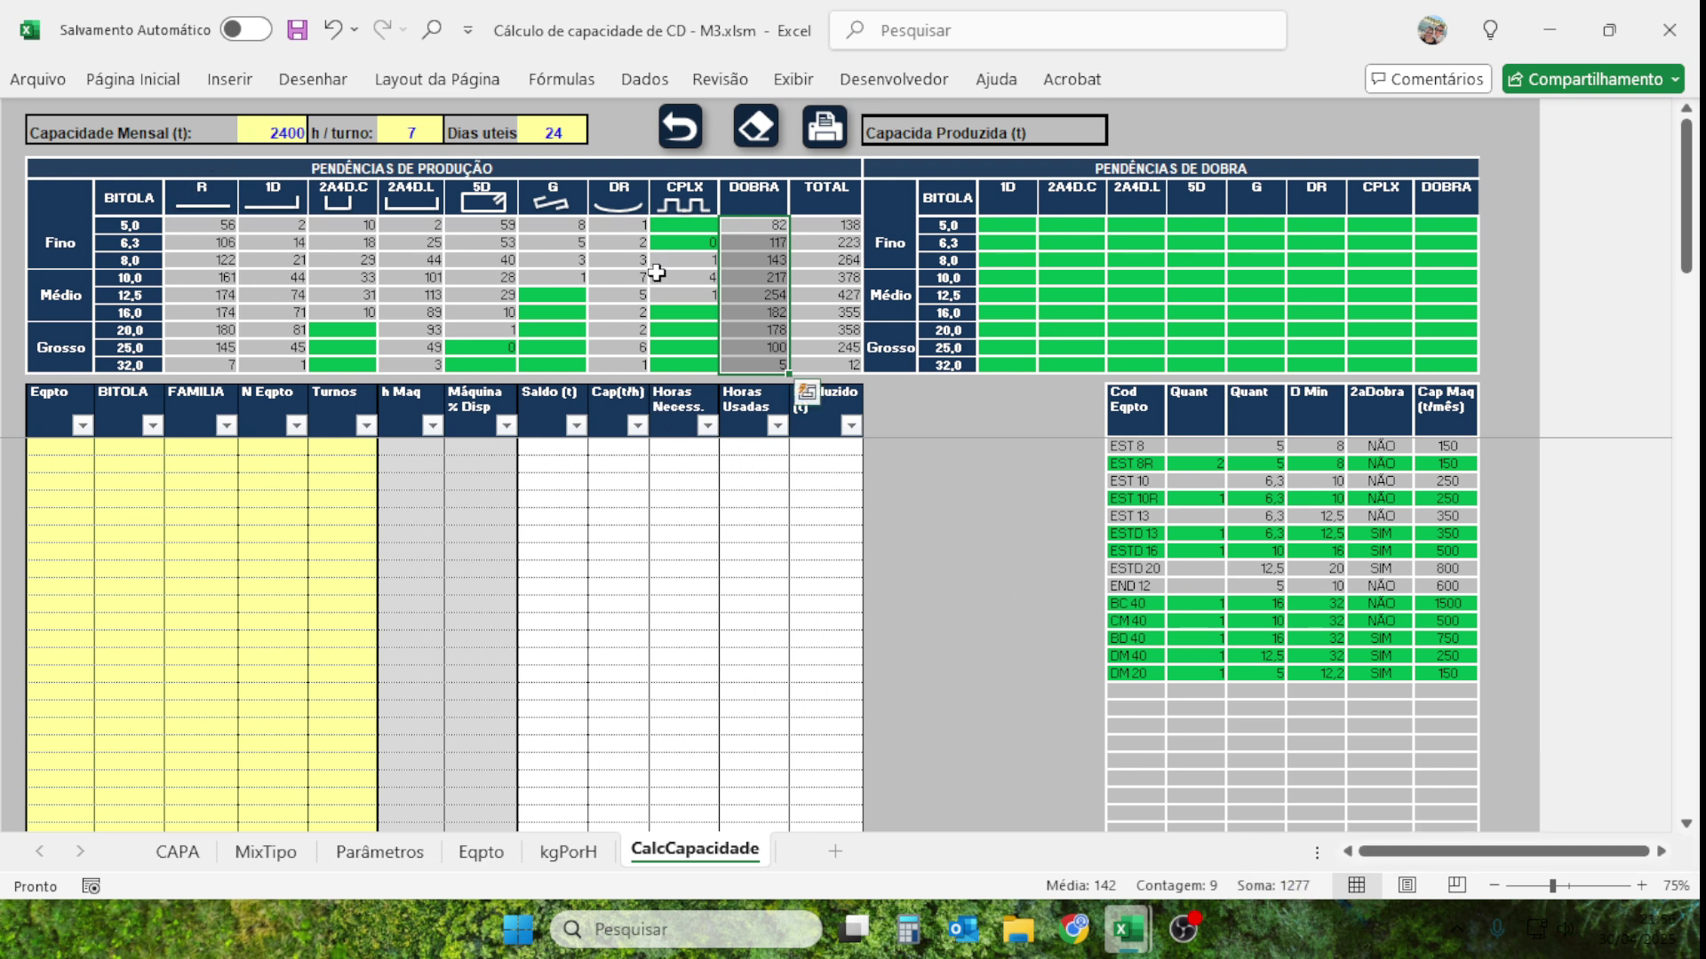
{"action": "left_click", "coordinate": [355, 276]}
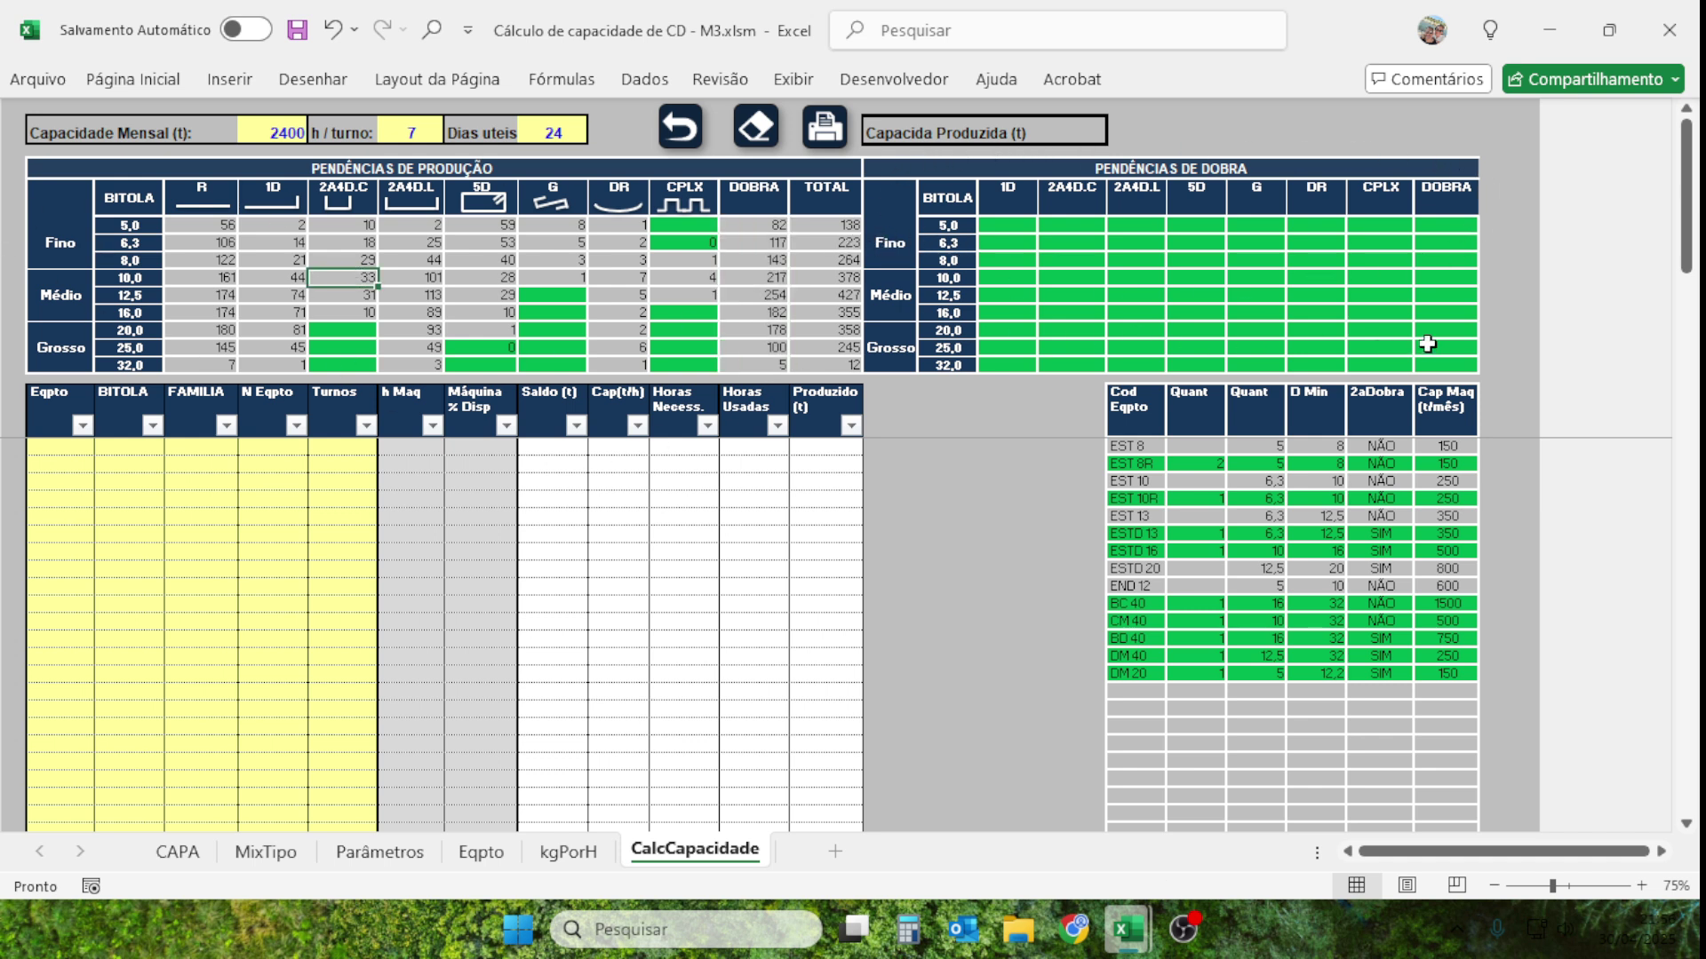
{"action": "left_click", "coordinate": [508, 170]}
{"action": "left_click", "coordinate": [345, 171]}
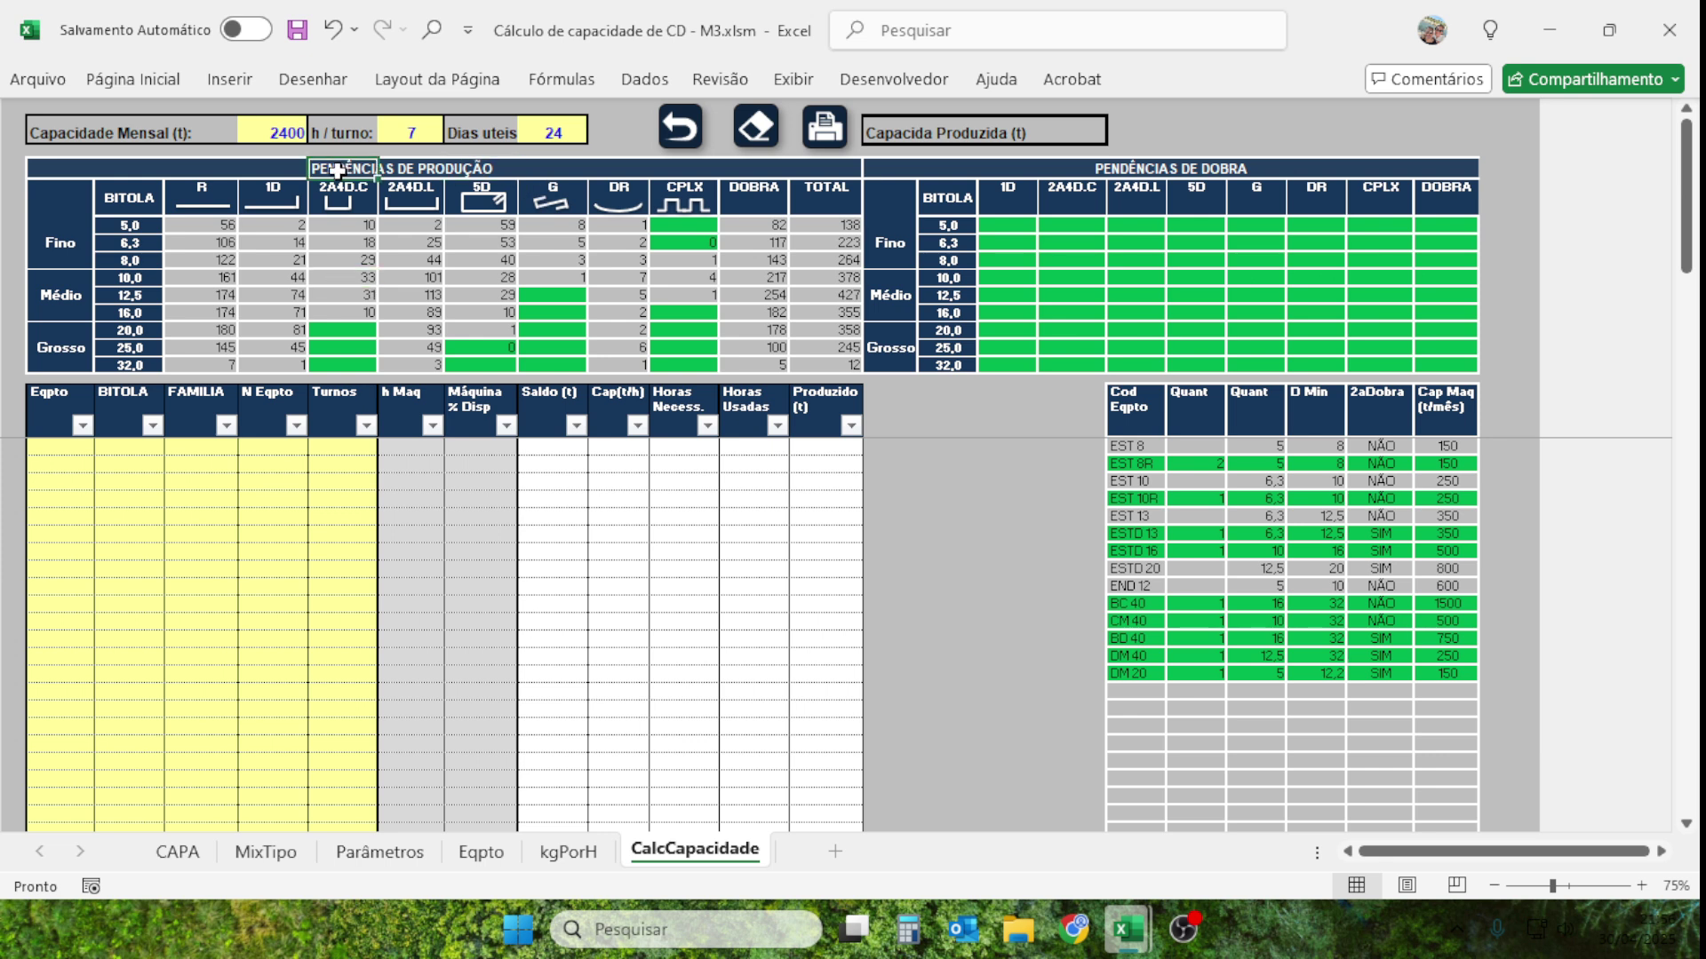
{"action": "left_click", "coordinate": [411, 169]}
{"action": "left_click", "coordinate": [461, 170]}
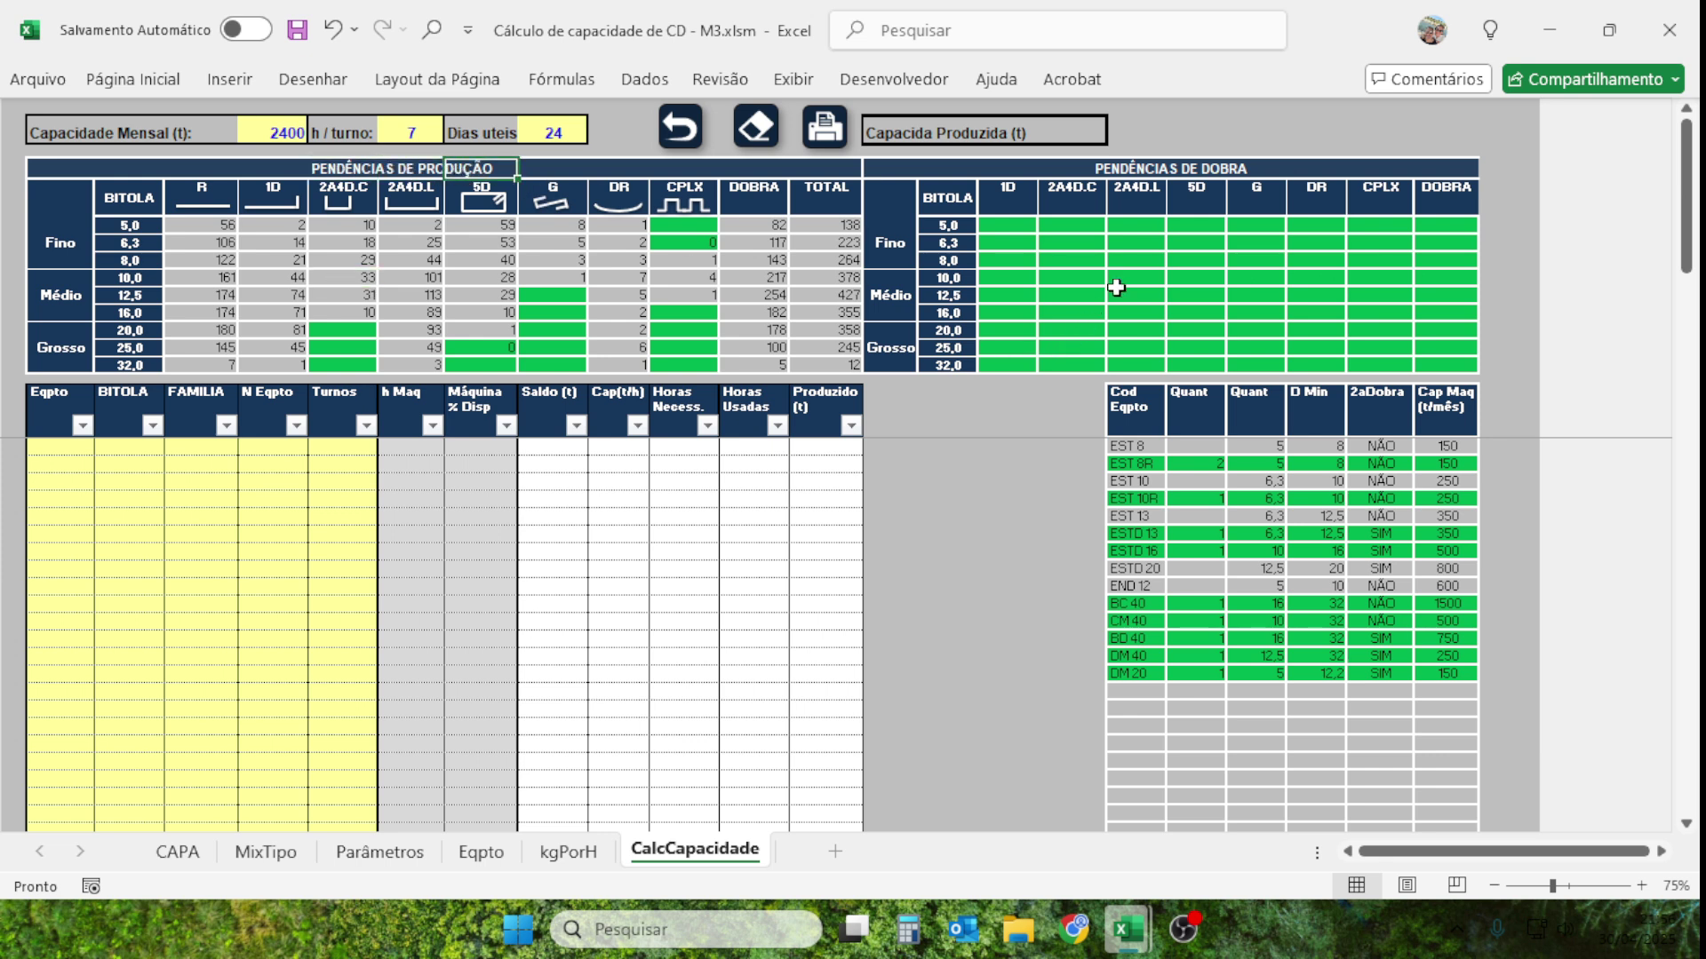
{"action": "left_click", "coordinate": [1120, 166]}
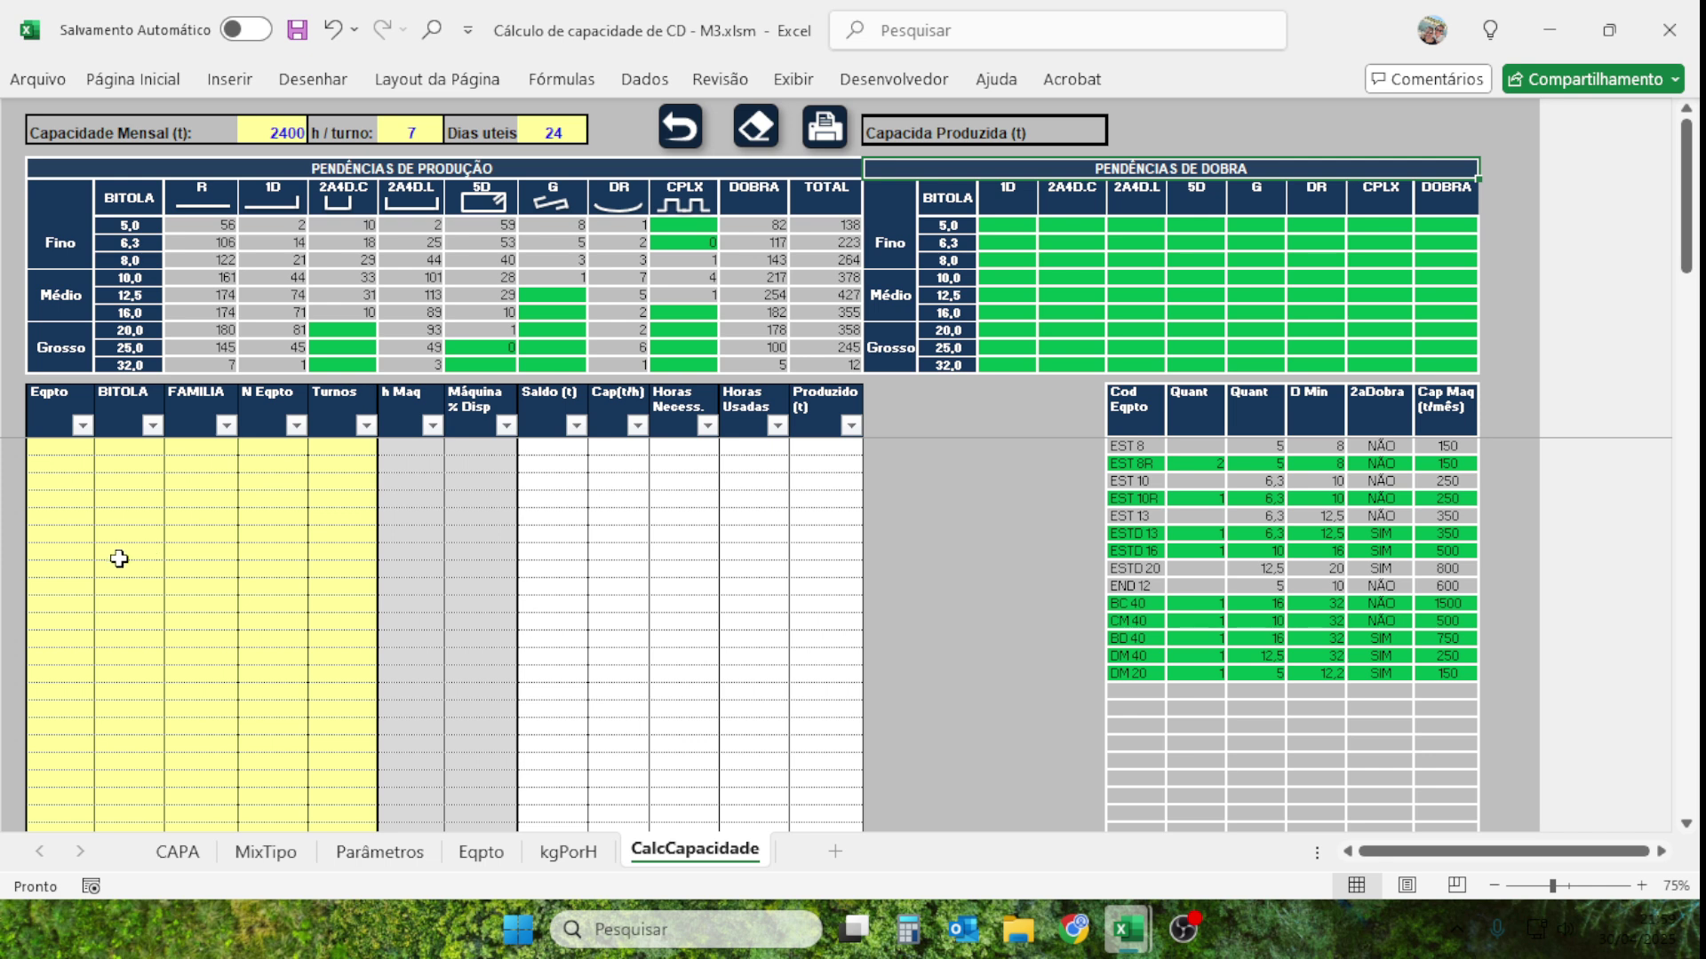
{"action": "left_click_drag", "start_coordinate": [65, 488], "coordinate": [332, 617]}
{"action": "left_click", "coordinate": [227, 654]}
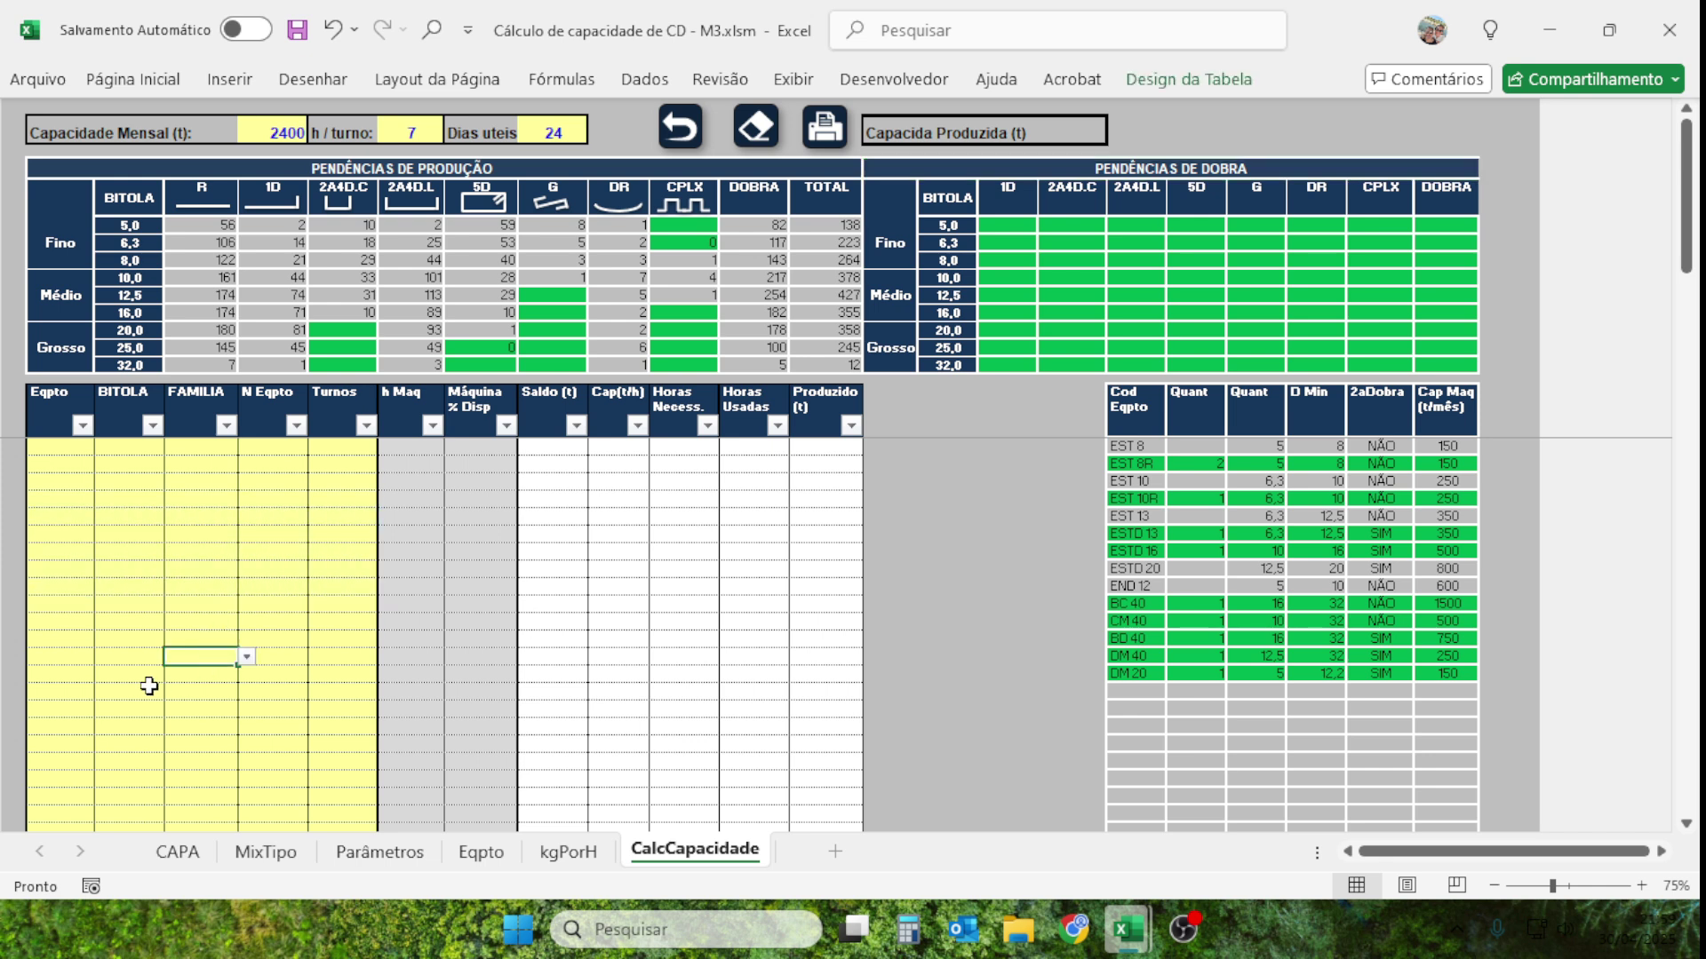
Fill a row of the equipment allocation table with Eqpto EST 8R, BITOLA 5,0 and FAMILIA TOTAL.
{"action": "left_click", "coordinate": [74, 466]}
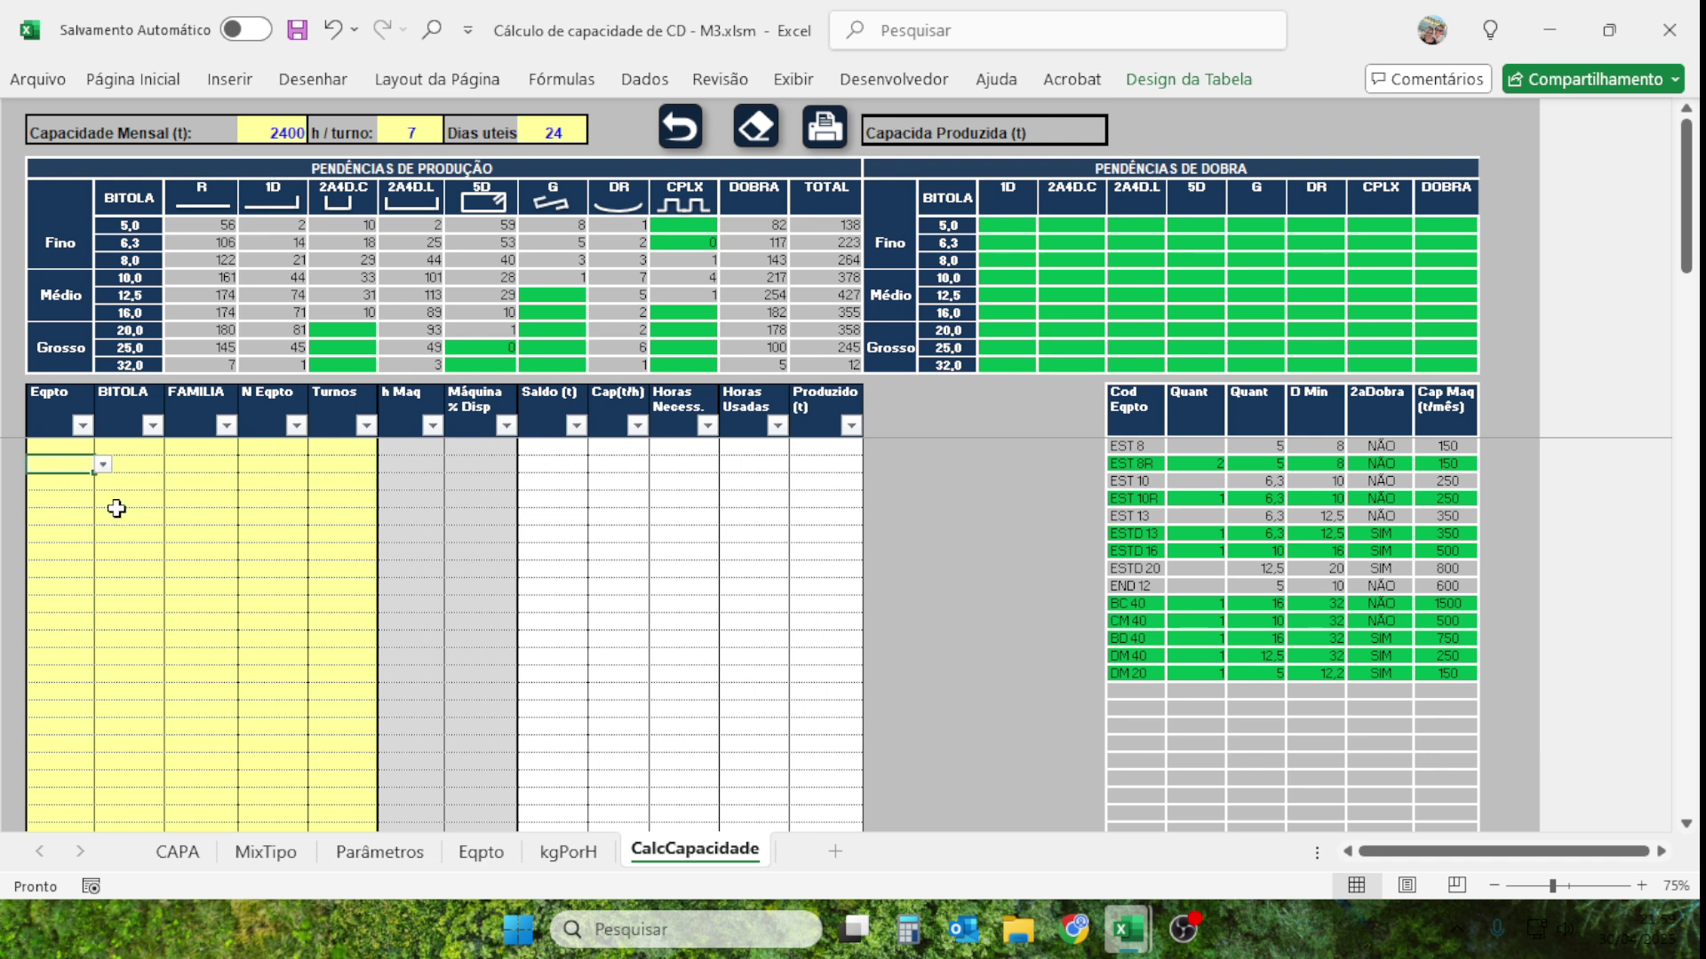
{"action": "left_click", "coordinate": [104, 467]}
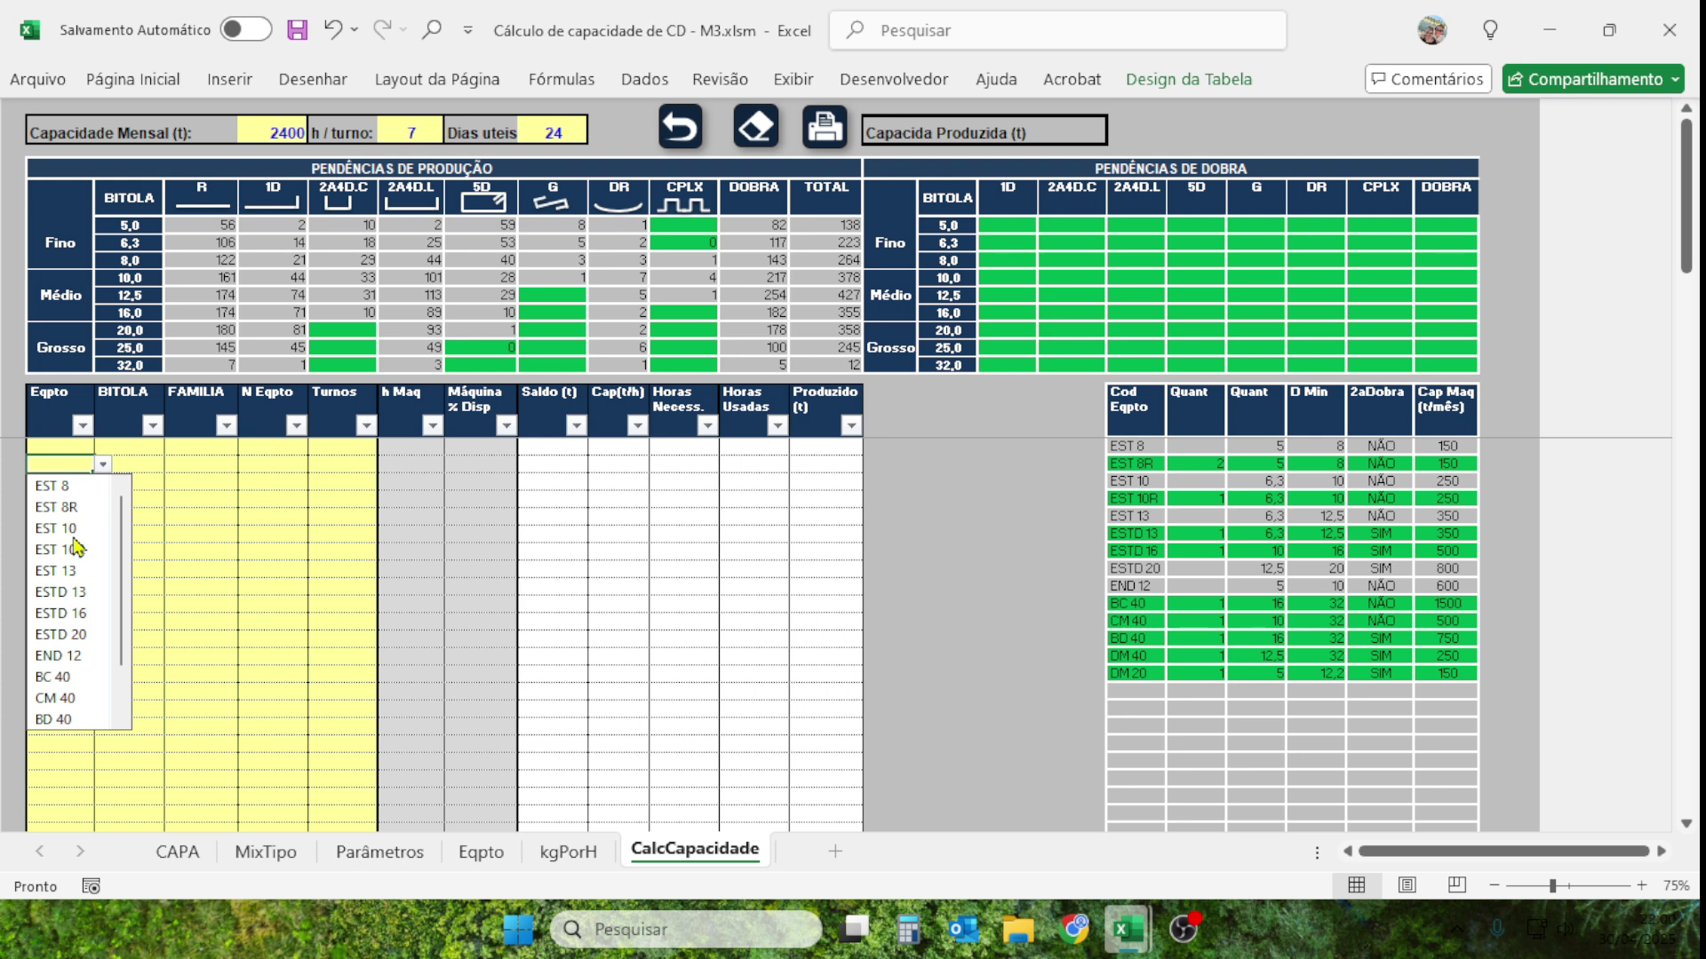
{"action": "left_click", "coordinate": [67, 507]}
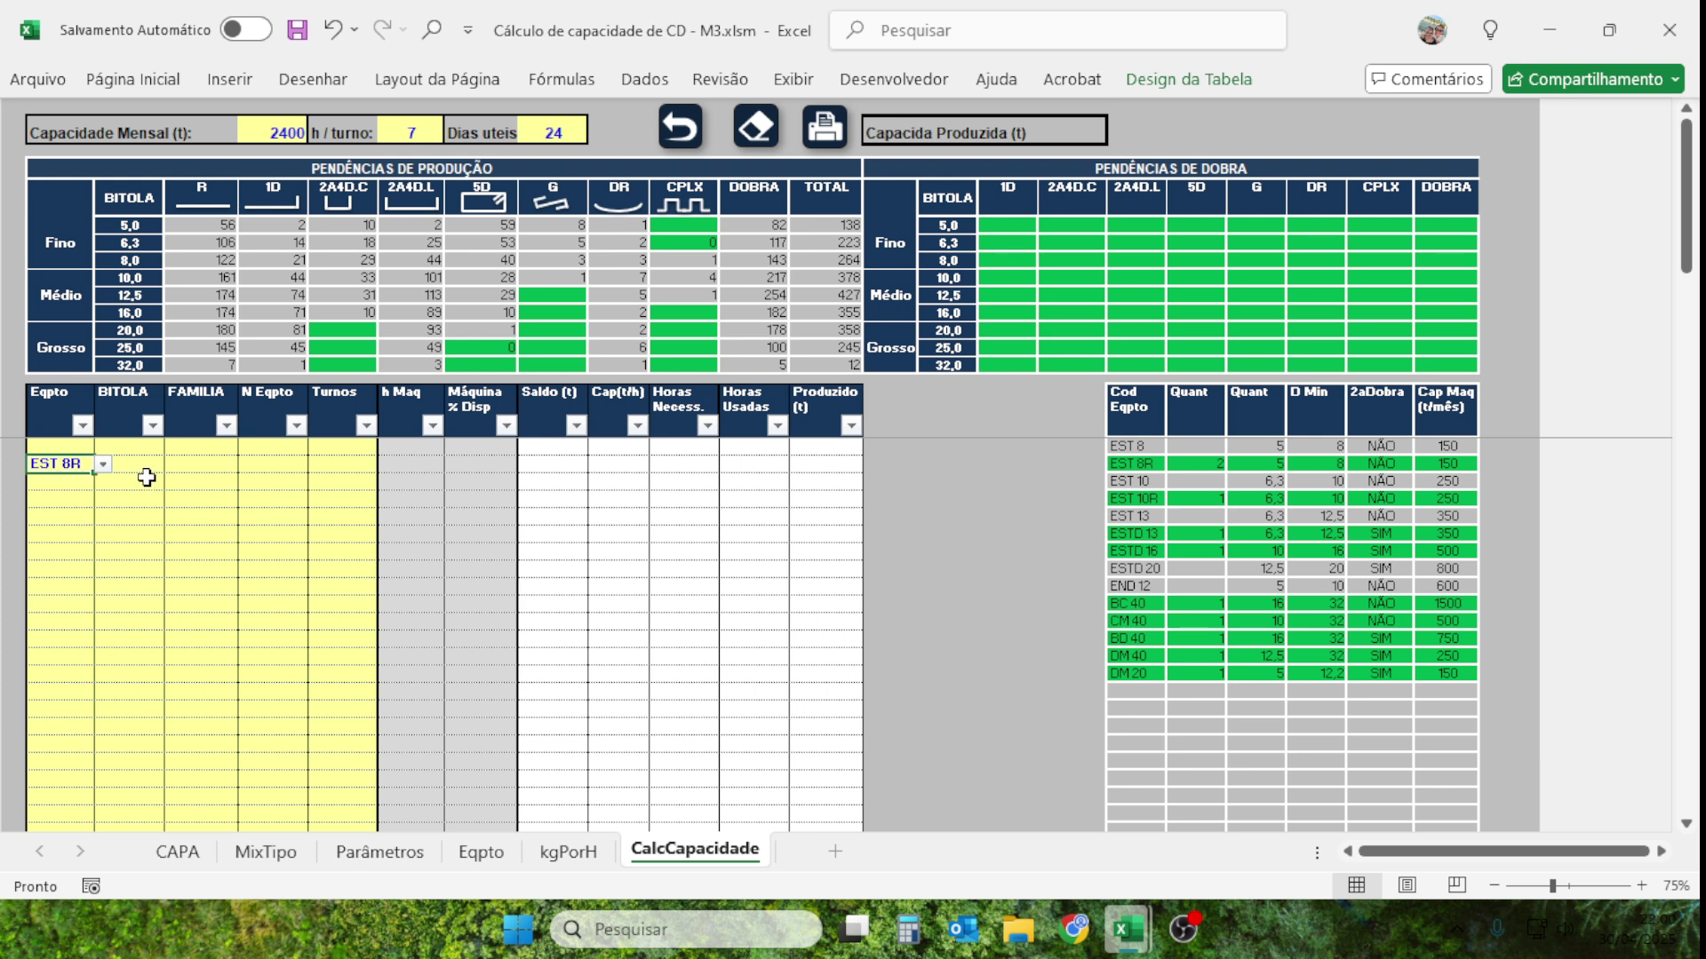
{"action": "left_click", "coordinate": [146, 468]}
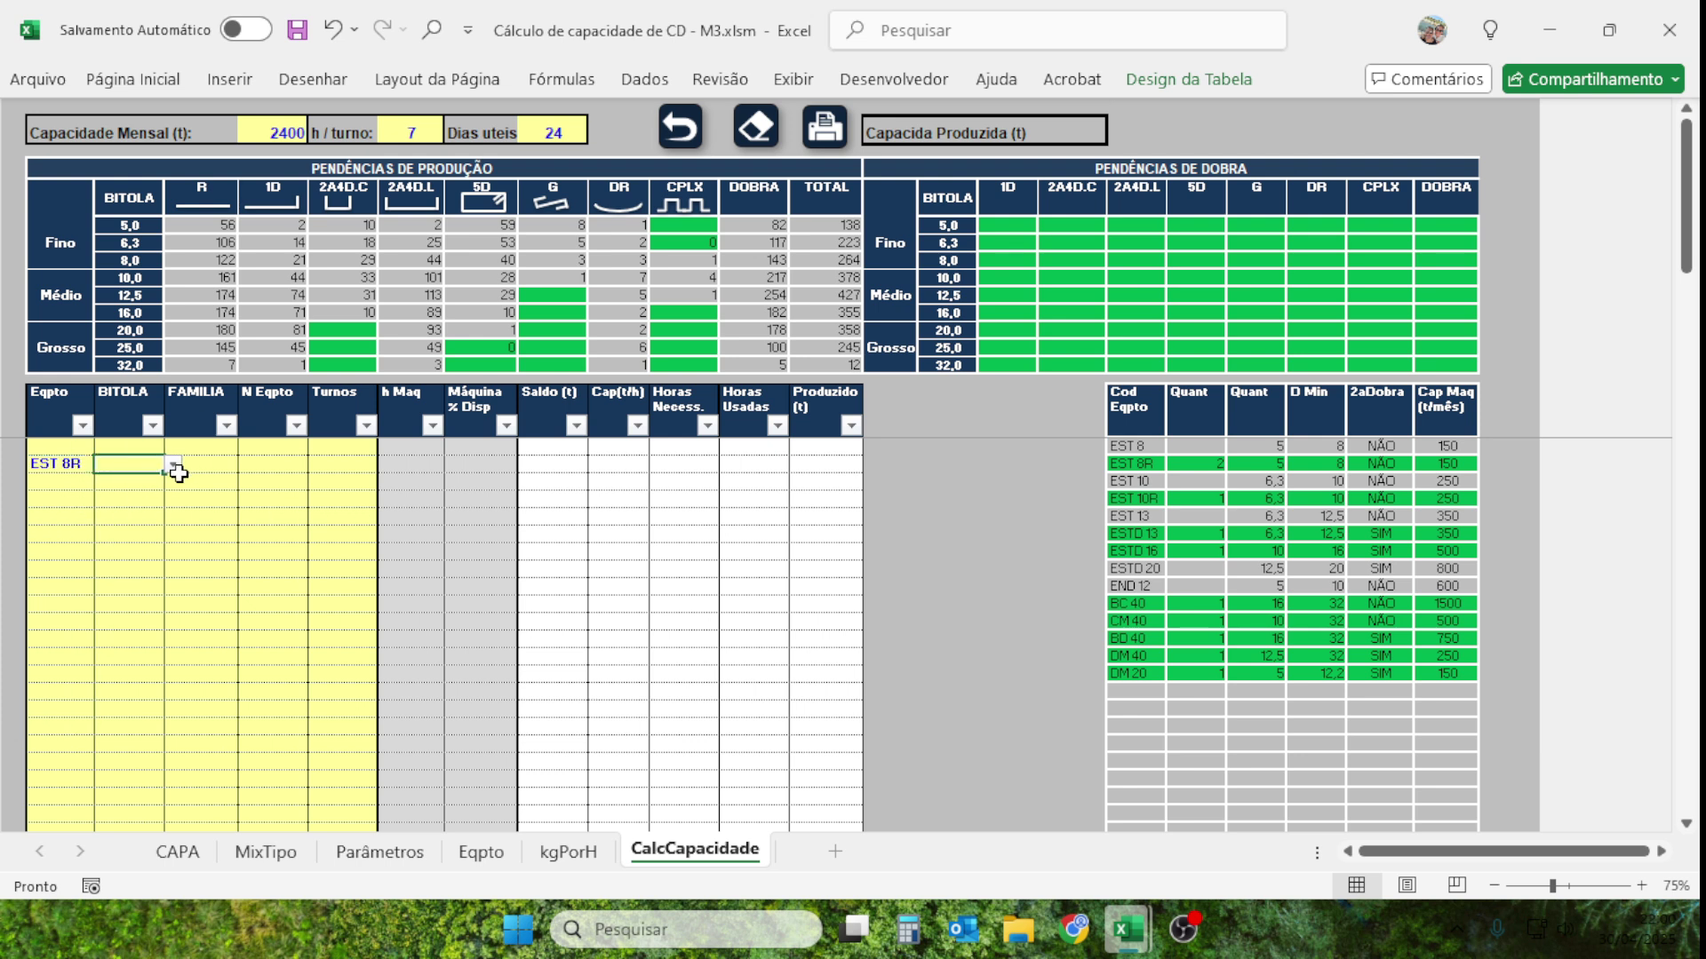
{"action": "left_click", "coordinate": [173, 465]}
{"action": "left_click", "coordinate": [122, 491]}
{"action": "left_click", "coordinate": [198, 469]}
{"action": "left_click", "coordinate": [247, 464]}
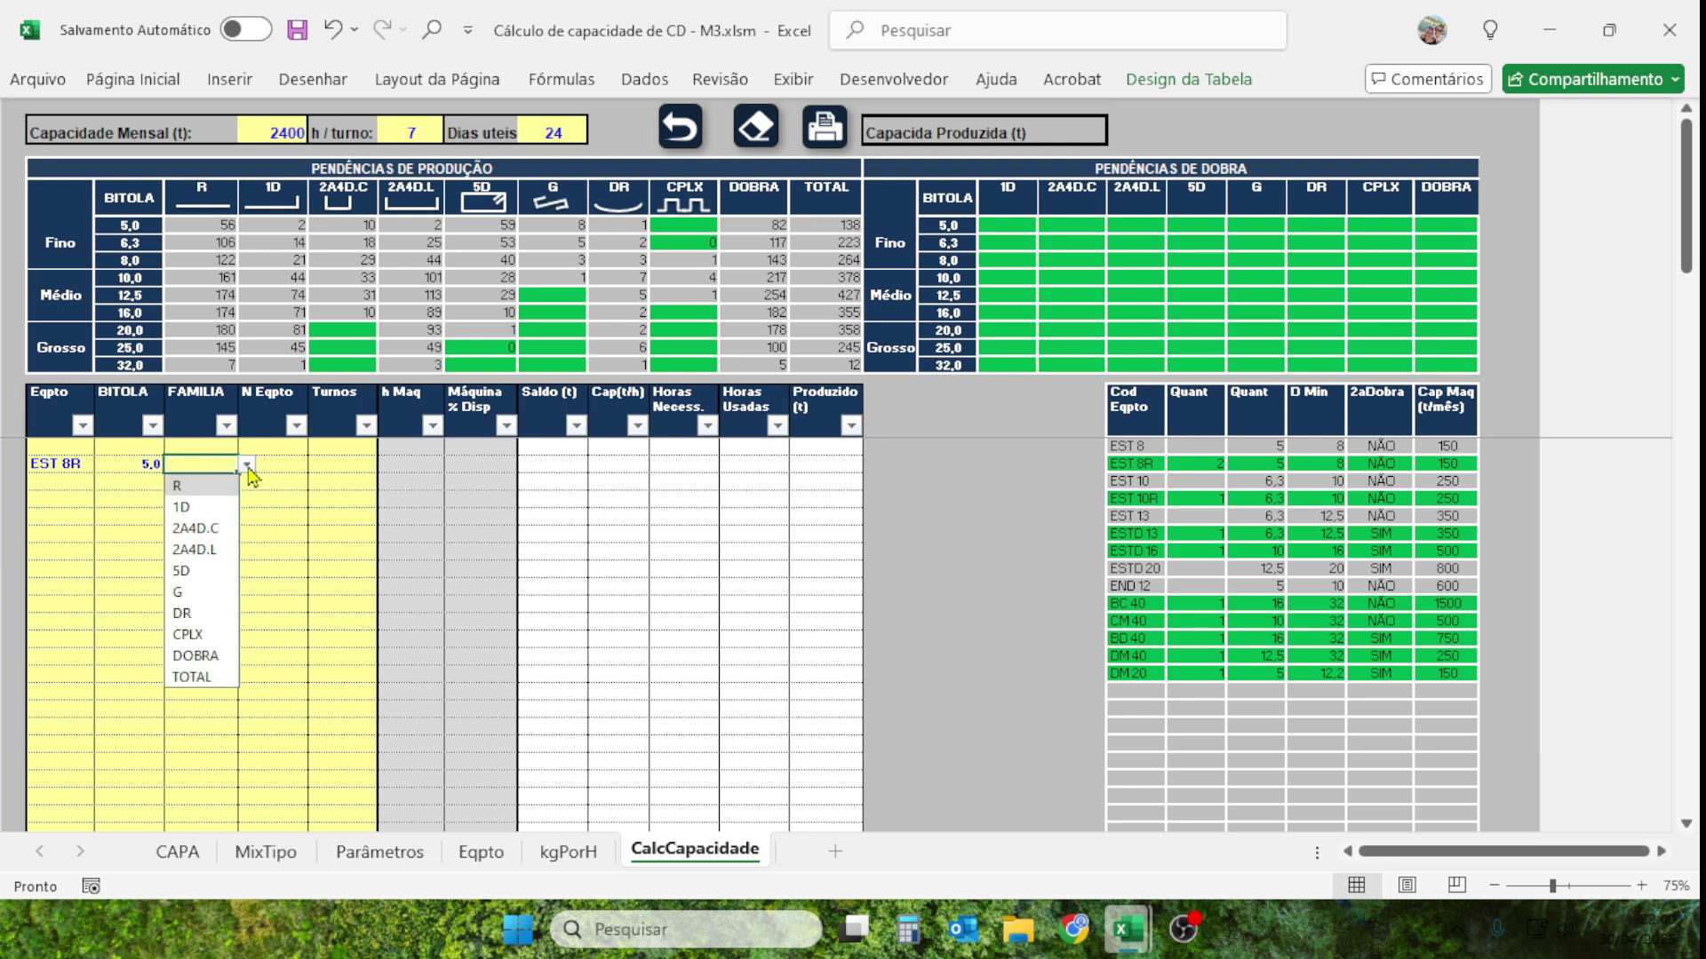
{"action": "left_click", "coordinate": [204, 684]}
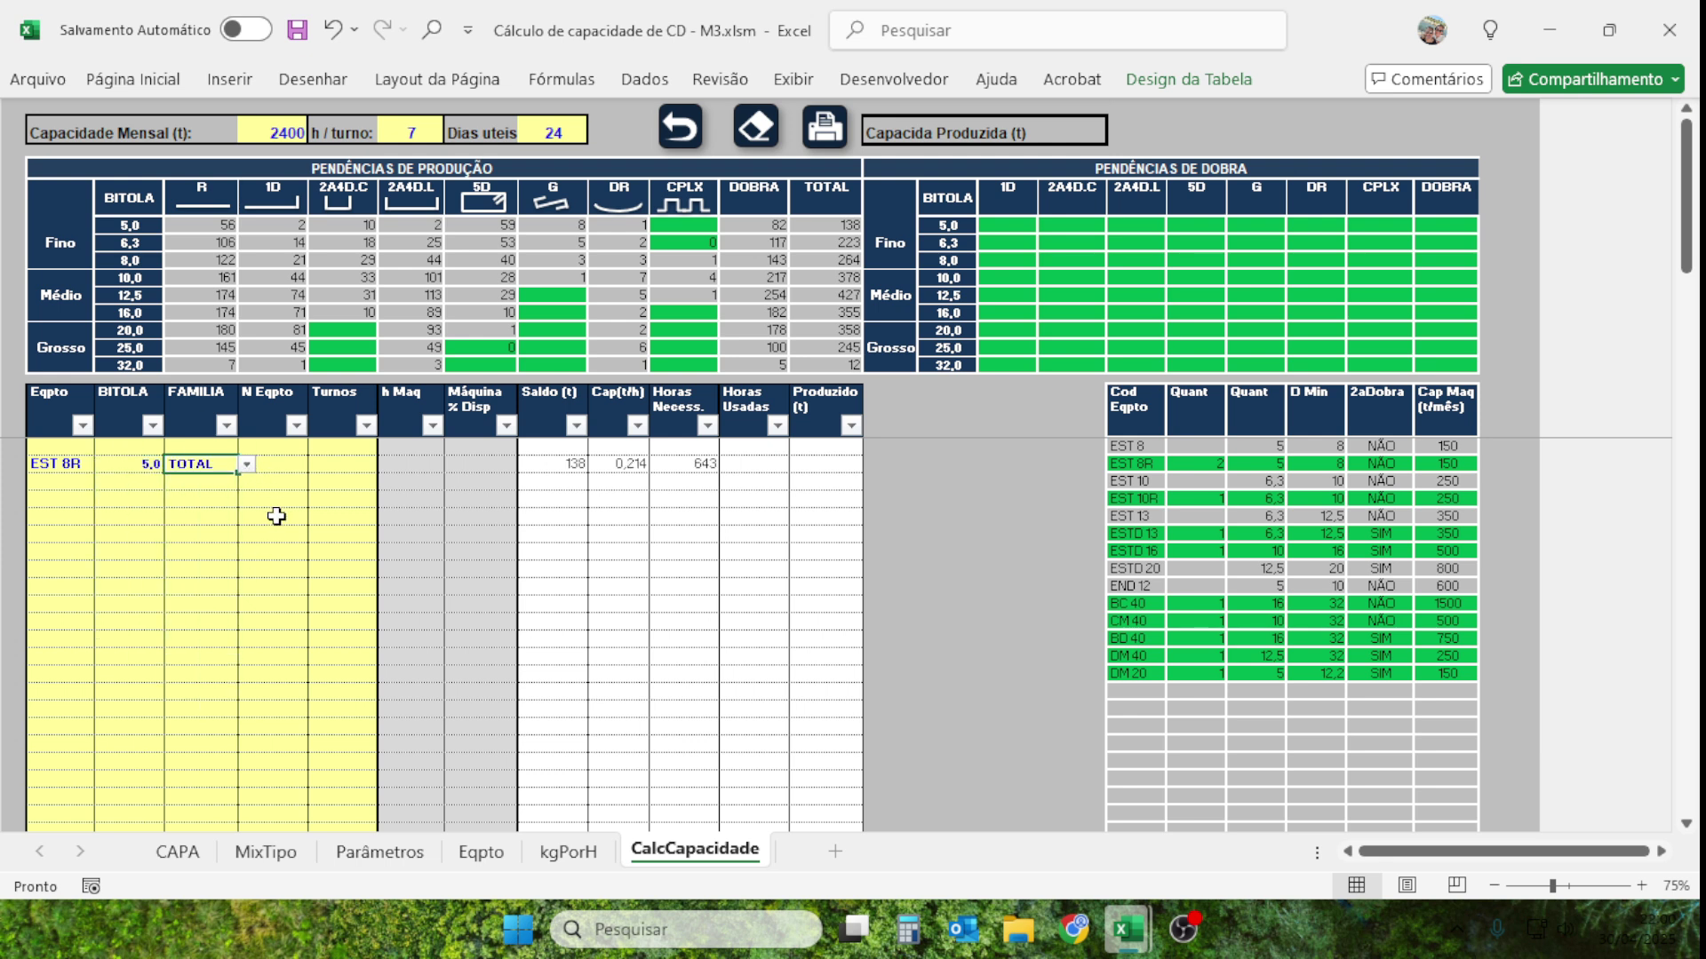
Set N Eqpto to 1 and Turnos to 3 in the EST 8R row.
{"action": "left_click", "coordinate": [285, 467]}
{"action": "type", "text": "1"}
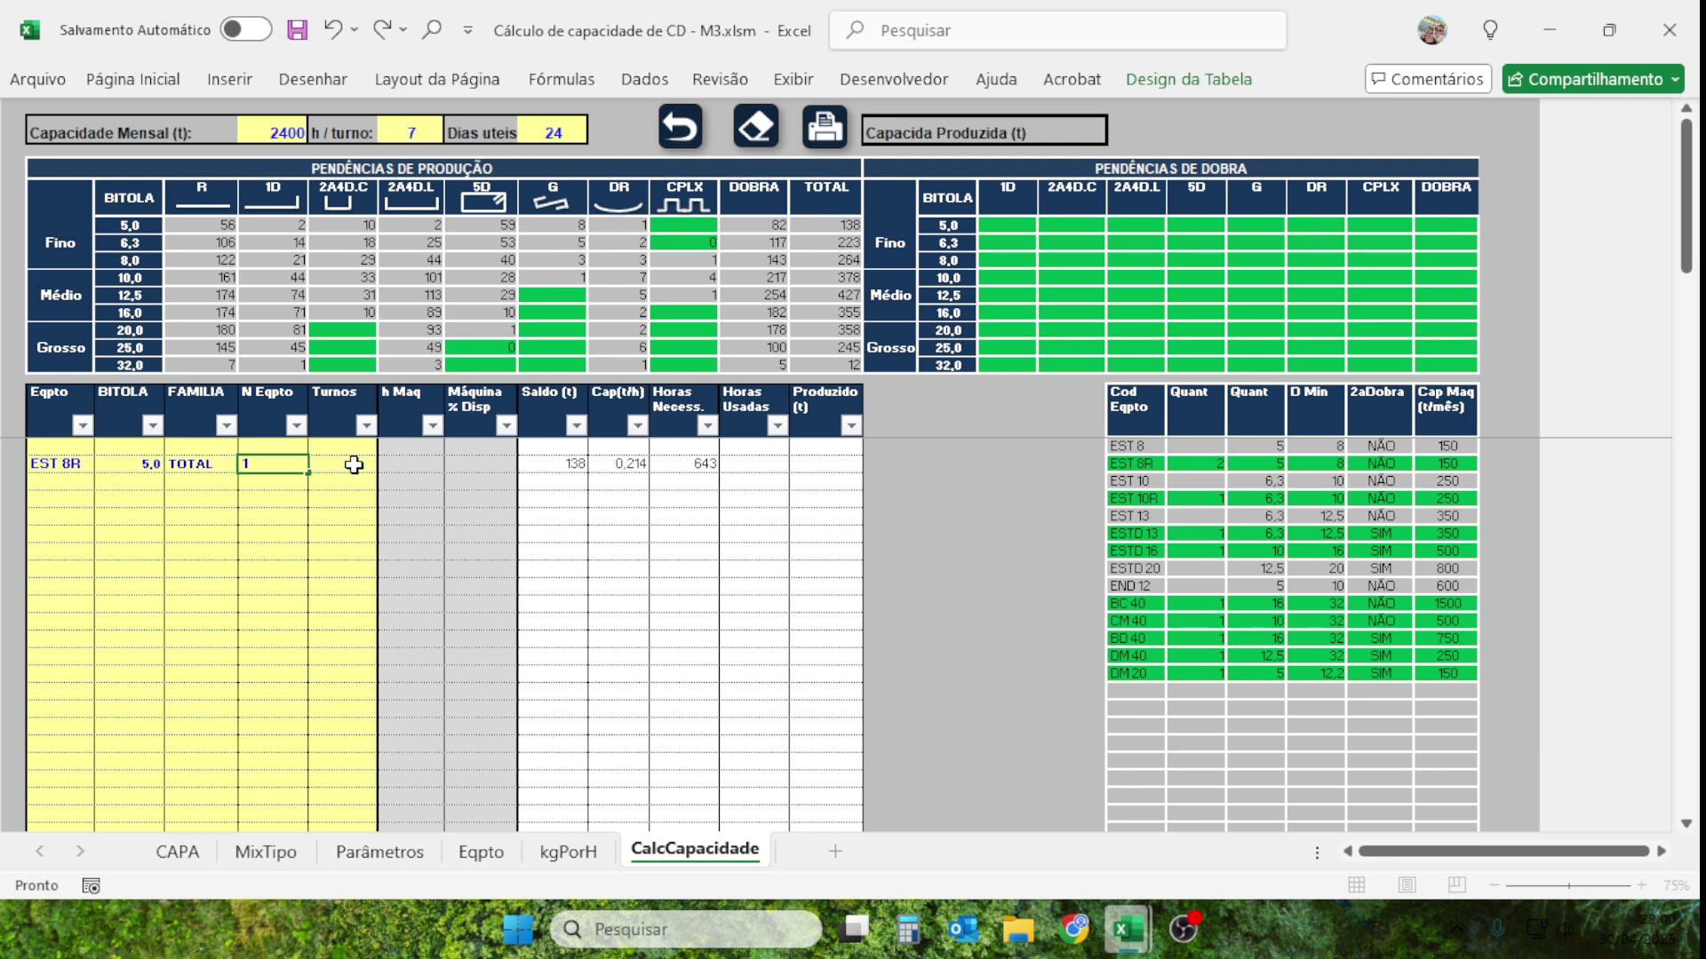
{"action": "left_click", "coordinate": [354, 468]}
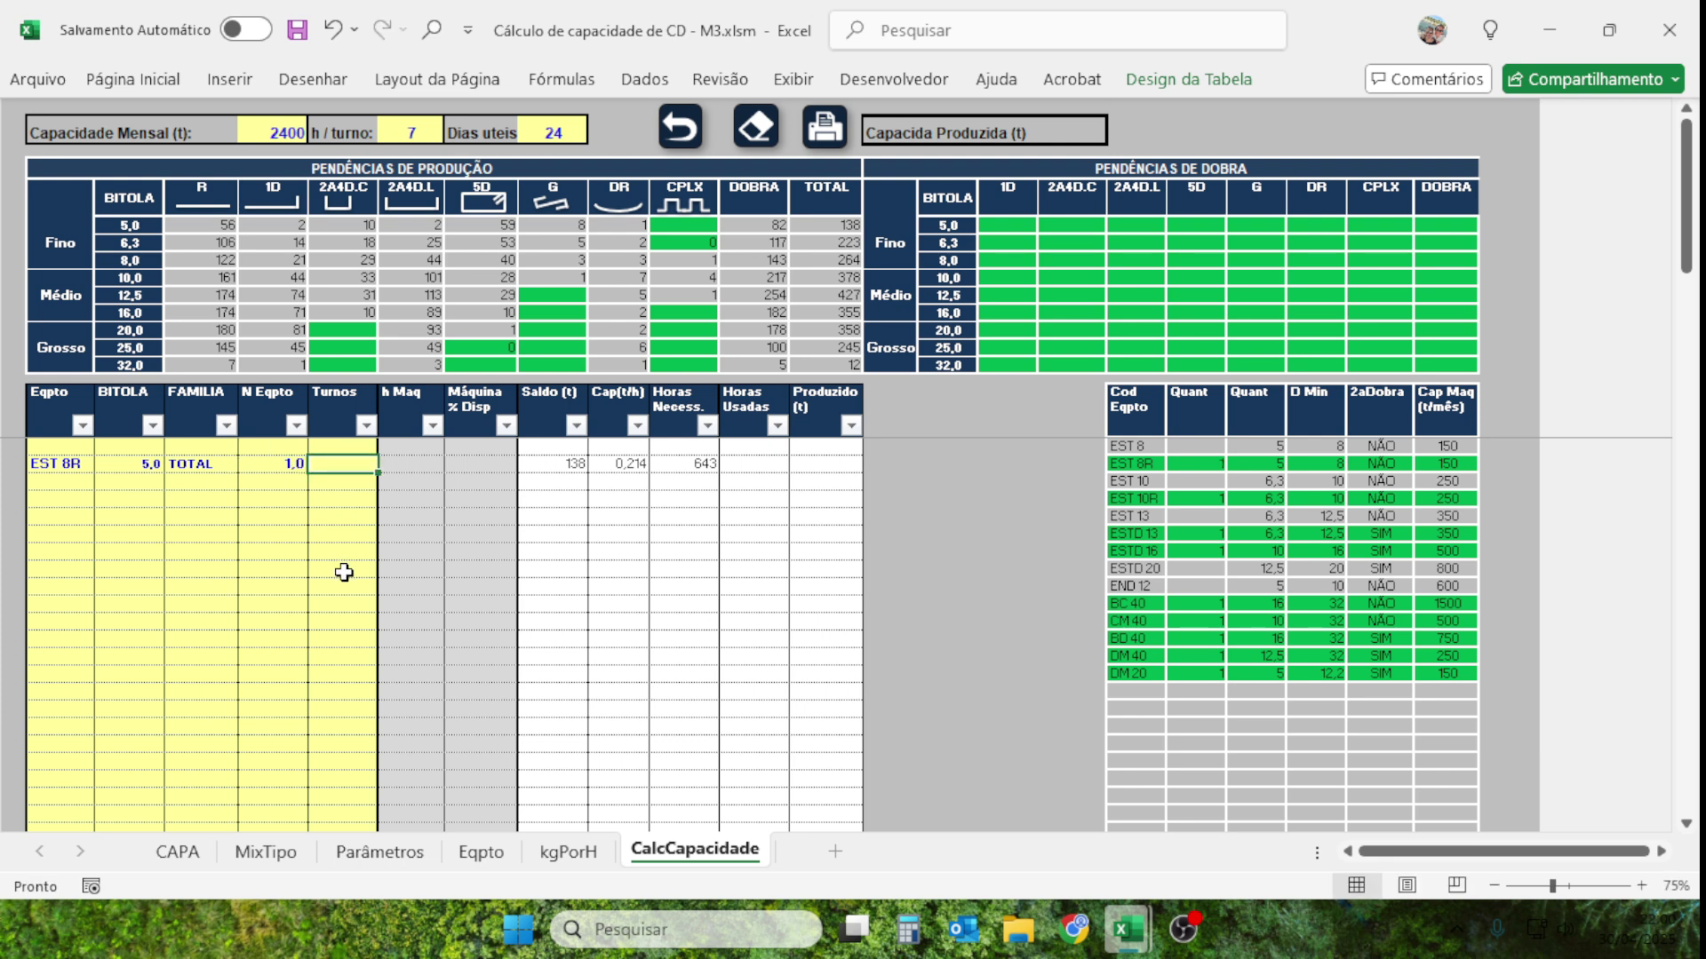
{"action": "type", "text": "3"}
{"action": "left_click", "coordinate": [341, 568]}
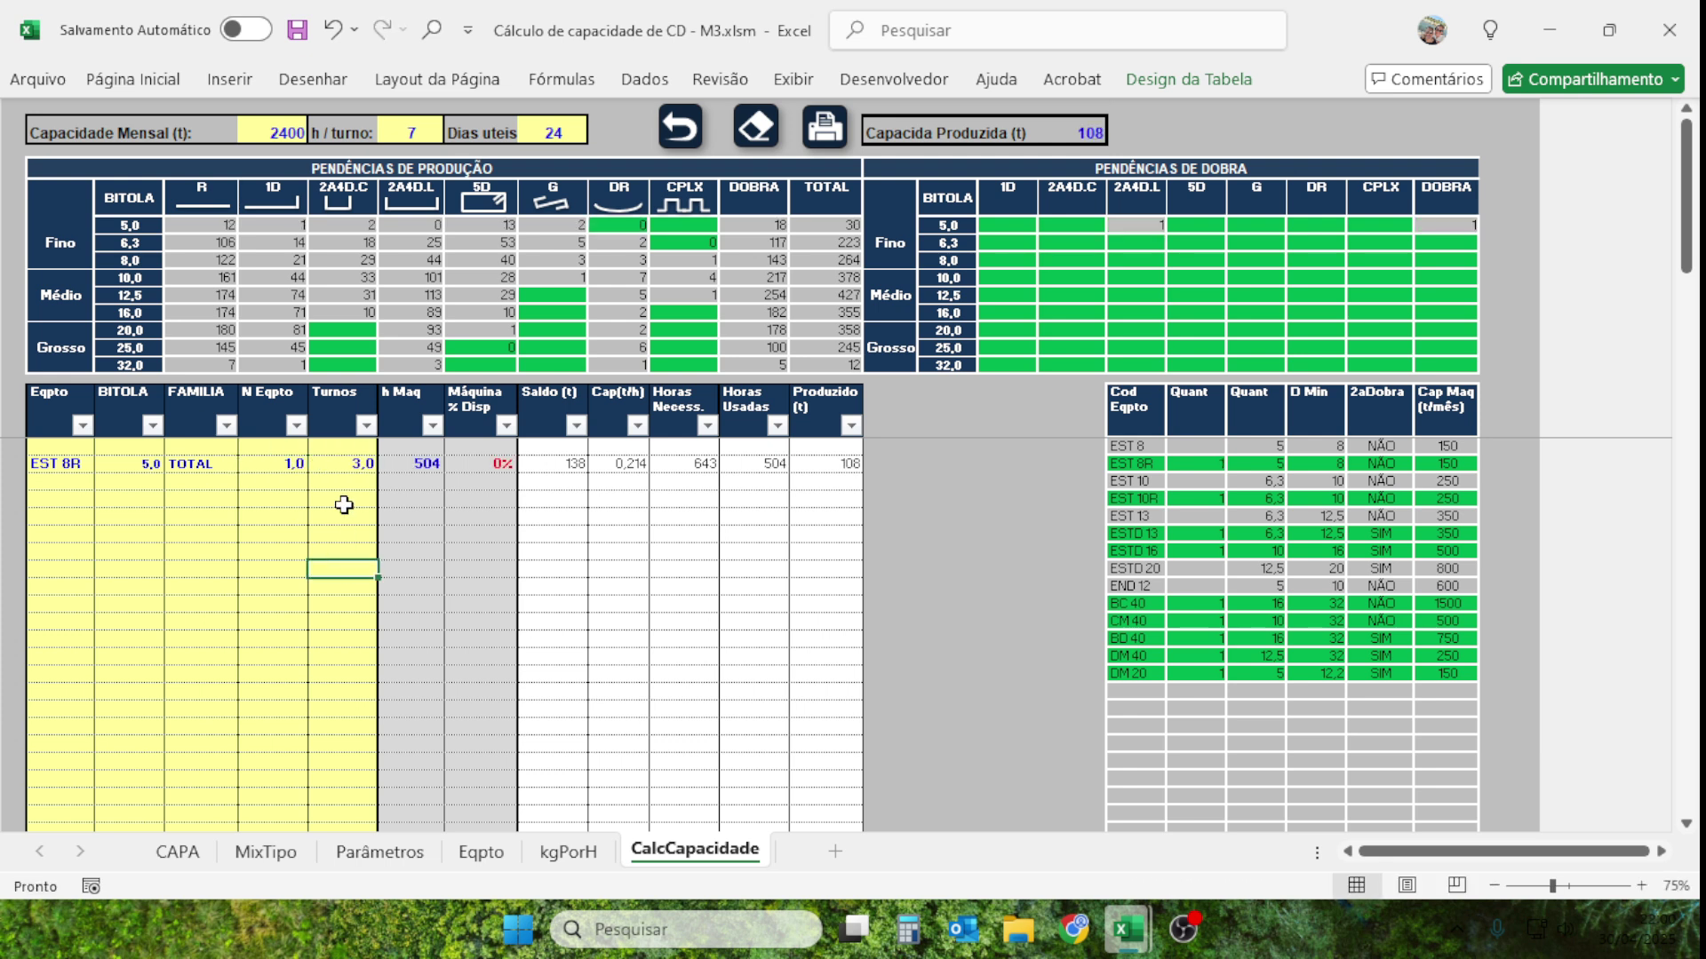
Examine the EST 8R row's equipment, gauge, family, quantity and shift entries along with its availability, hourly capacity and machine hours.
{"action": "left_click", "coordinate": [351, 464]}
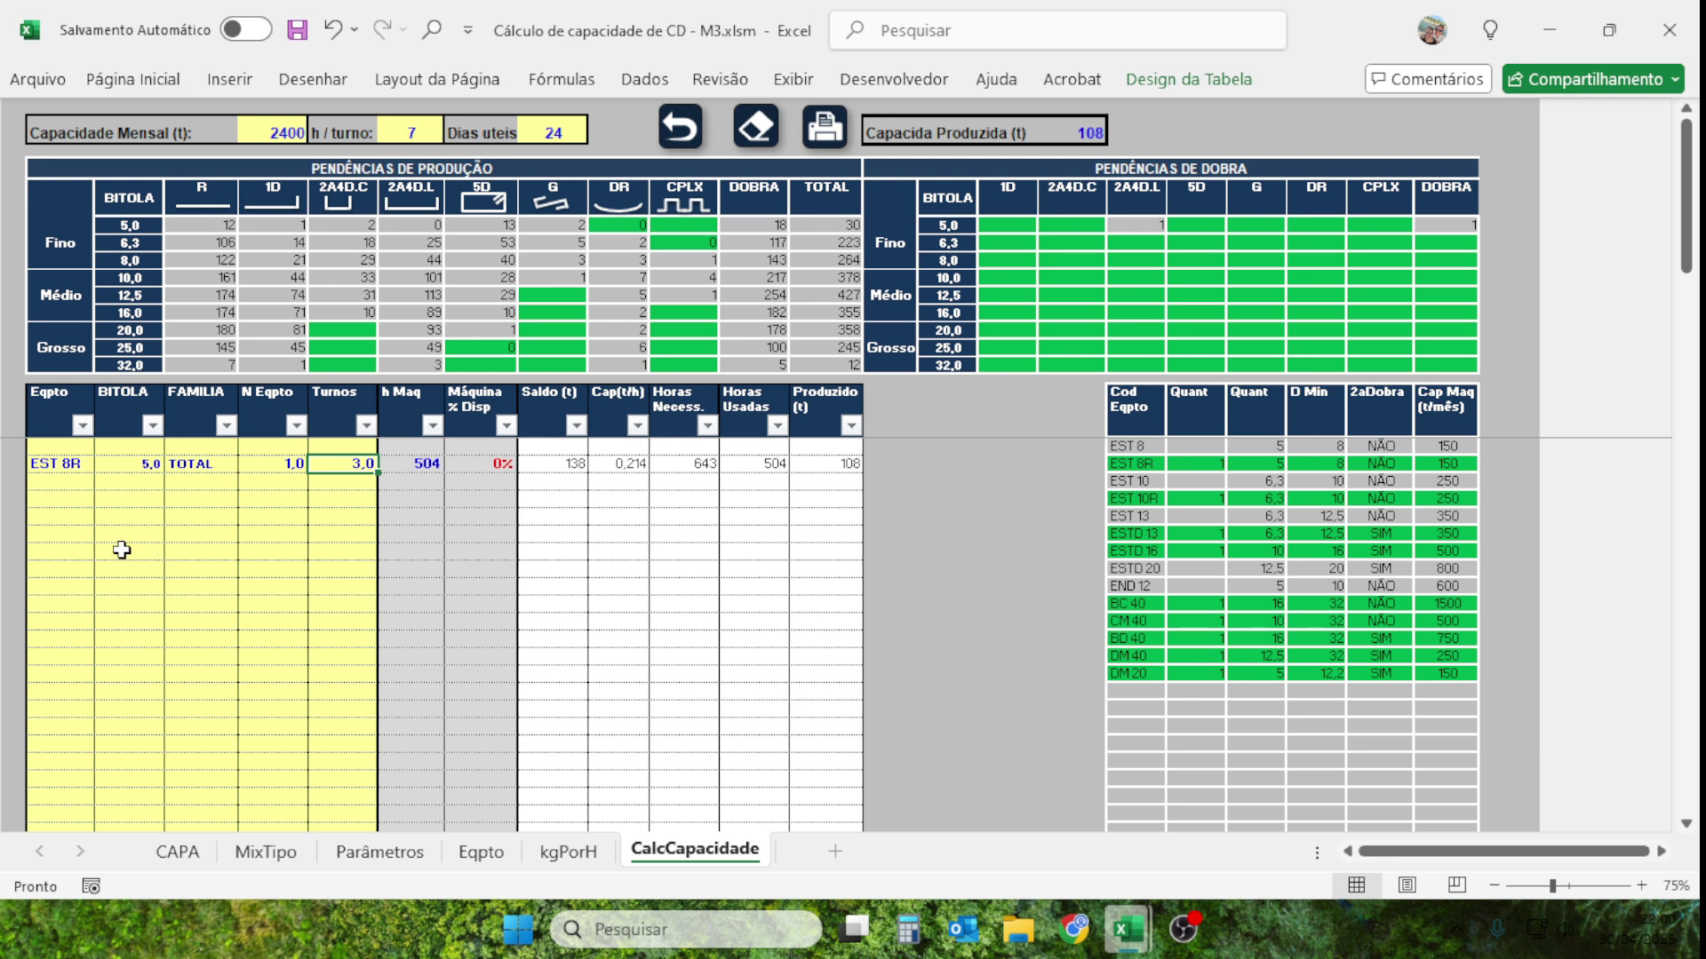
{"action": "left_click", "coordinate": [61, 481]}
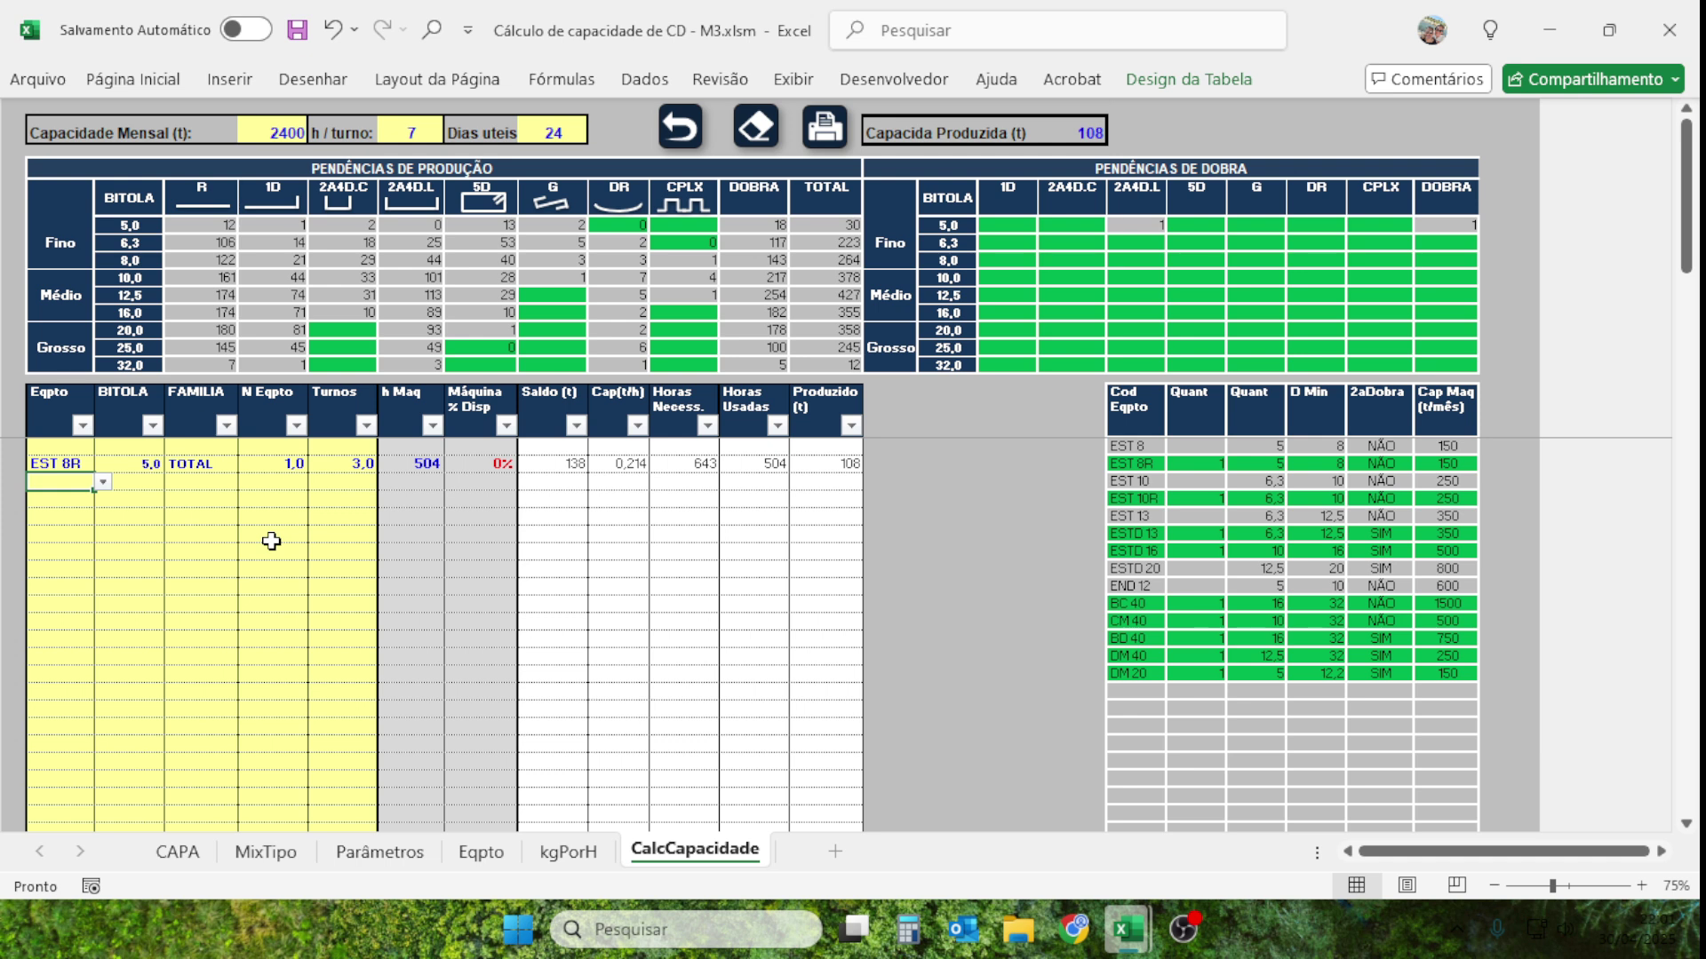
{"action": "left_click", "coordinate": [138, 515]}
{"action": "left_click", "coordinate": [345, 465]}
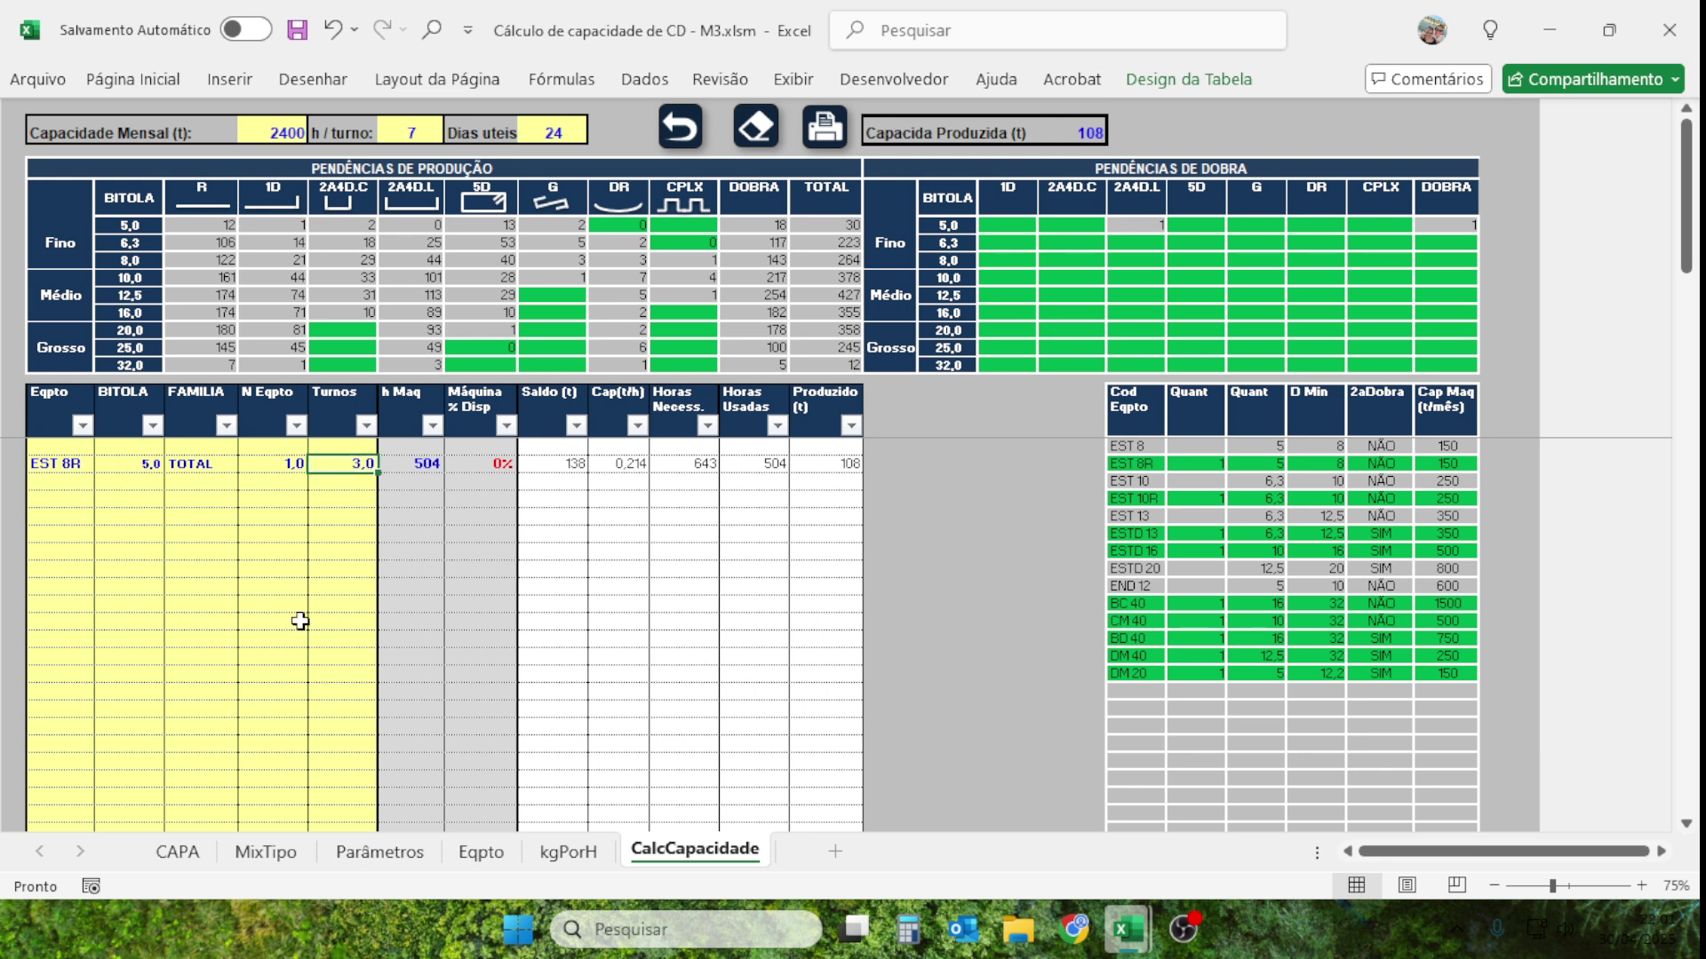
{"action": "left_click", "coordinate": [499, 469]}
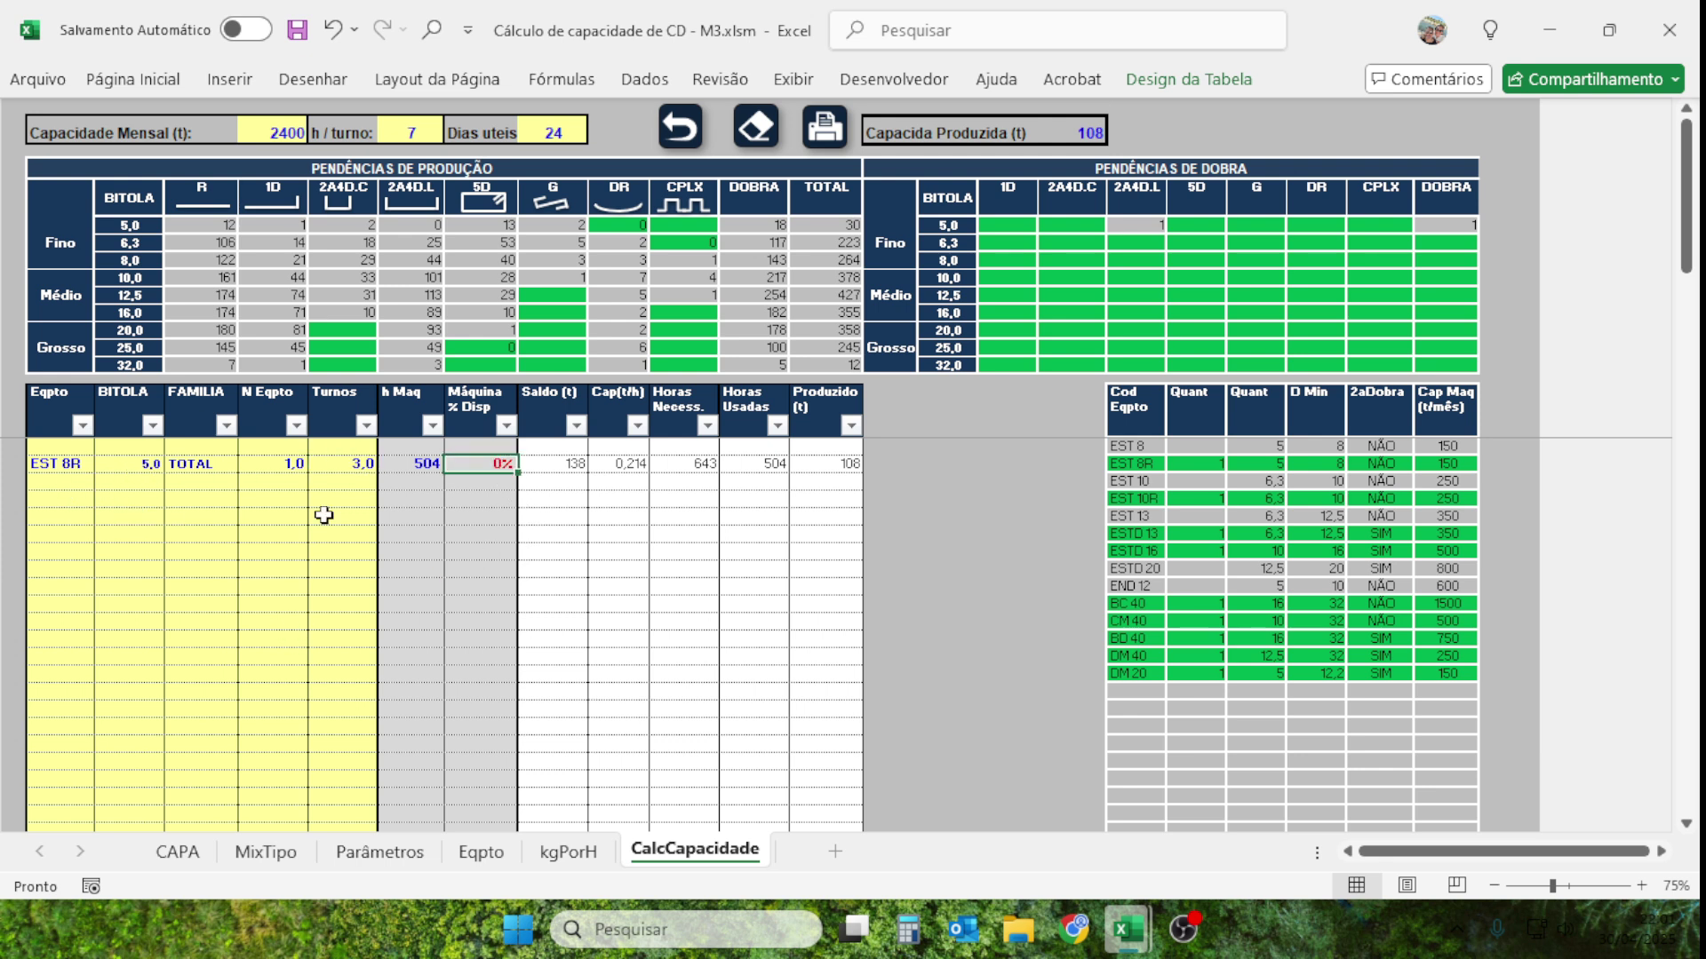
{"action": "left_click", "coordinate": [72, 466]}
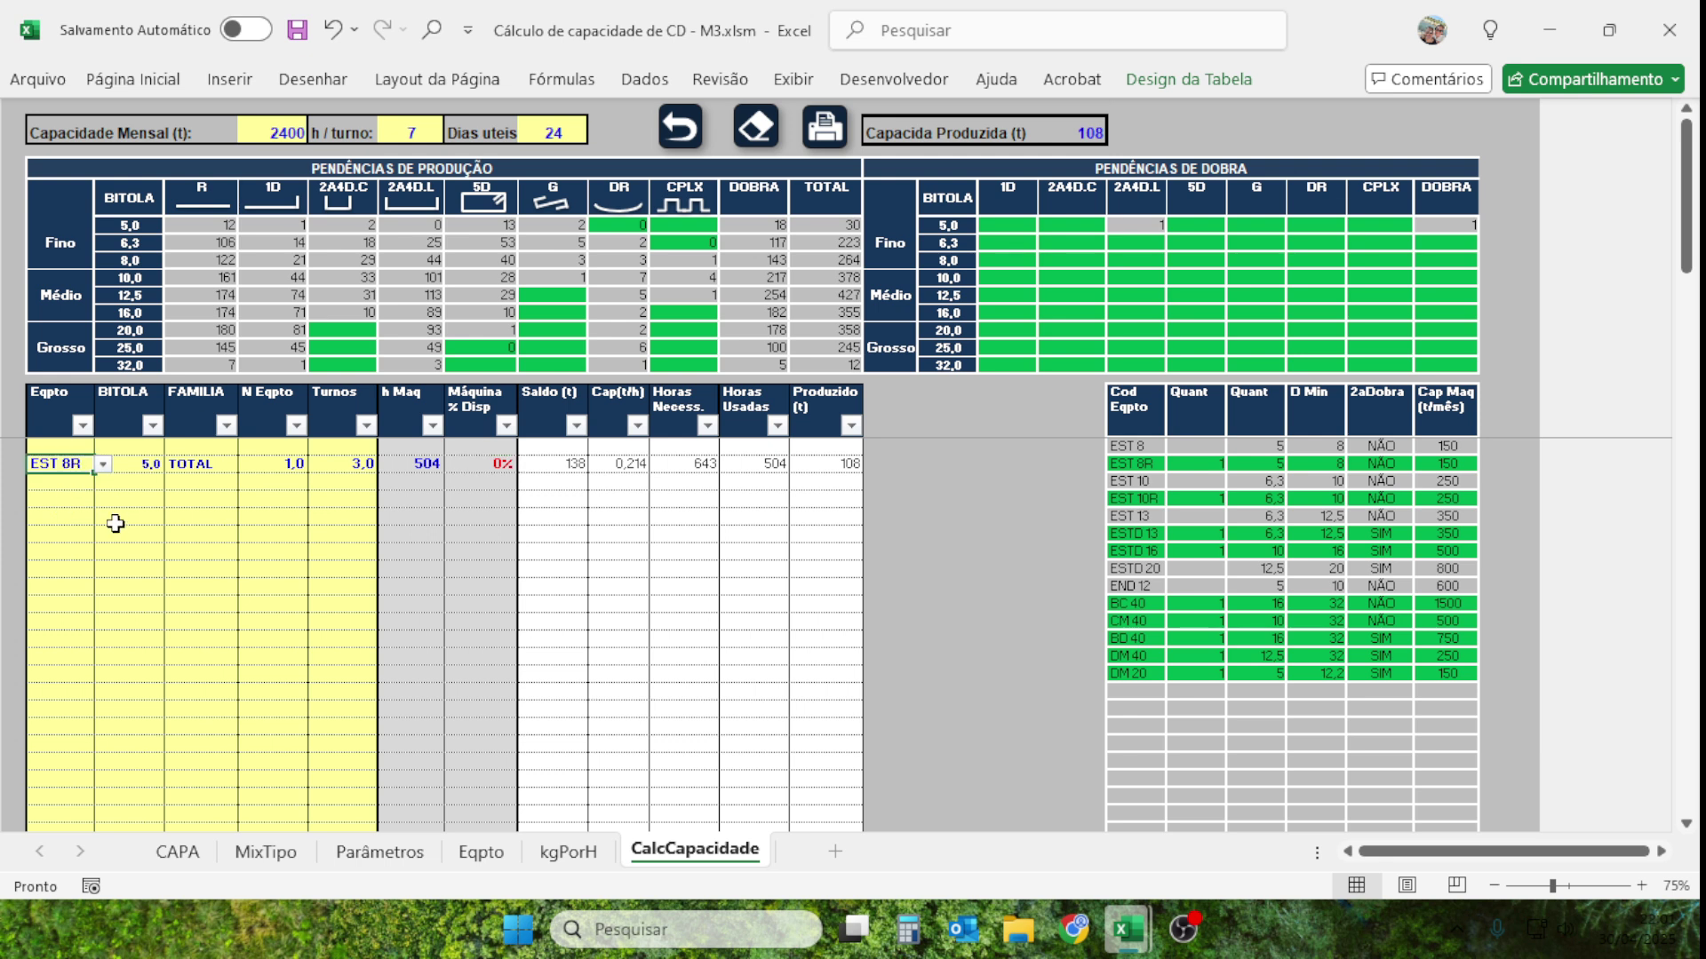
{"action": "left_click", "coordinate": [137, 465]}
{"action": "left_click", "coordinate": [212, 473]}
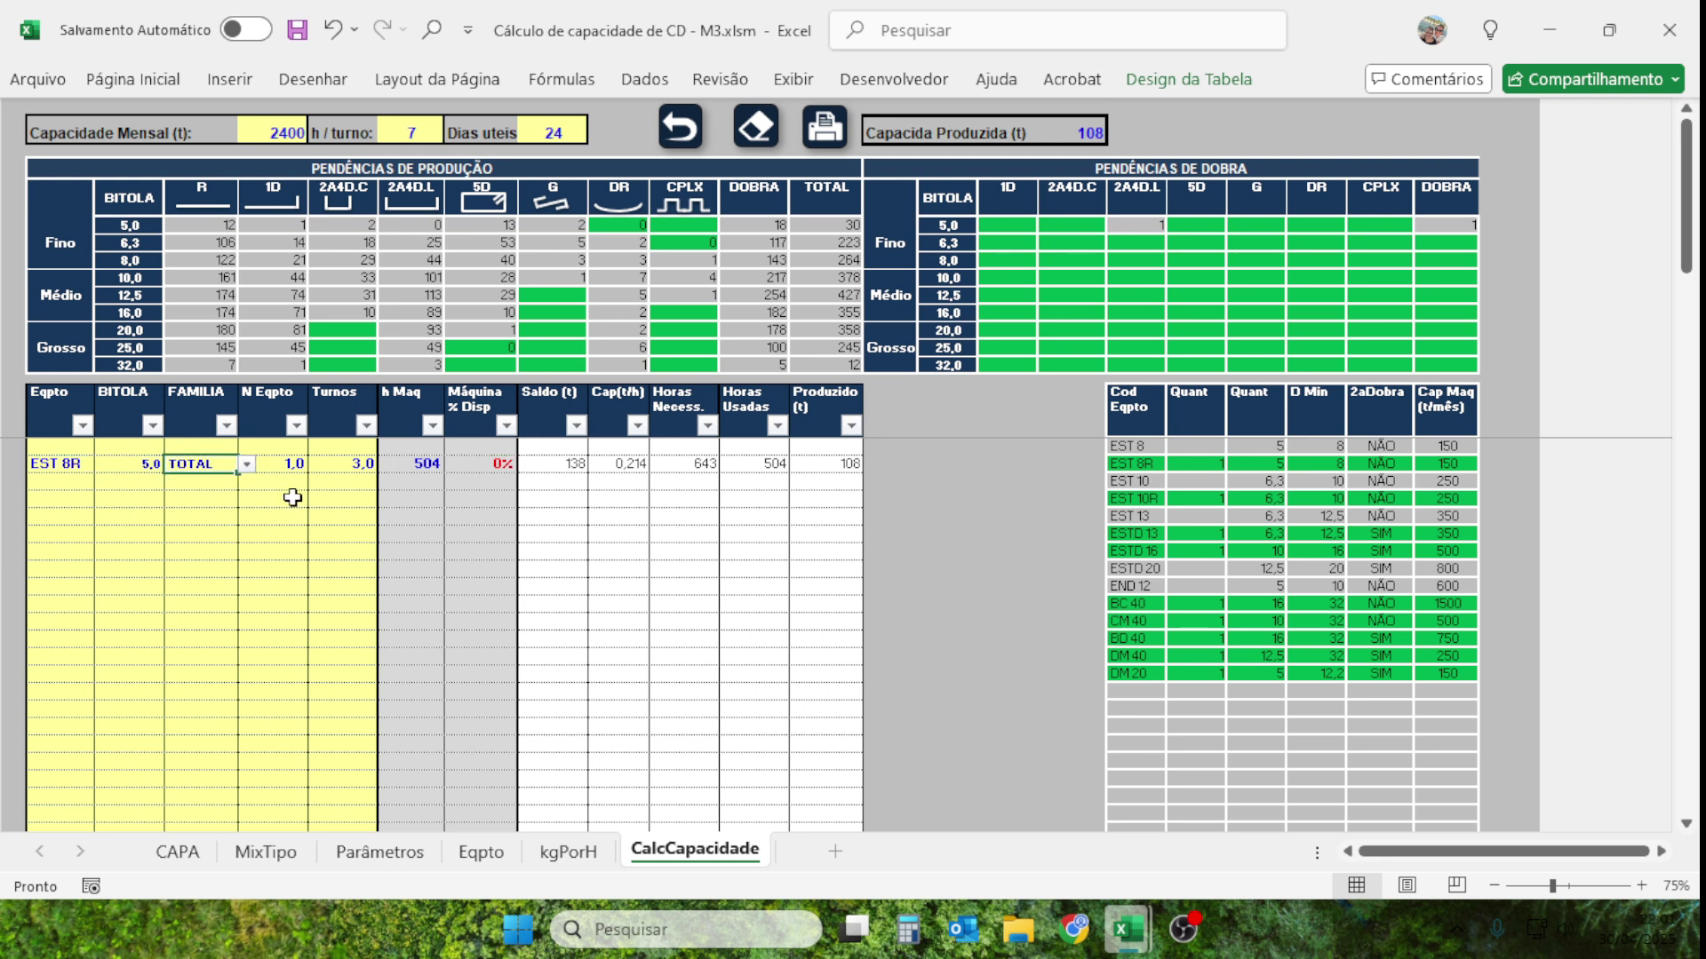
{"action": "left_click", "coordinate": [280, 467]}
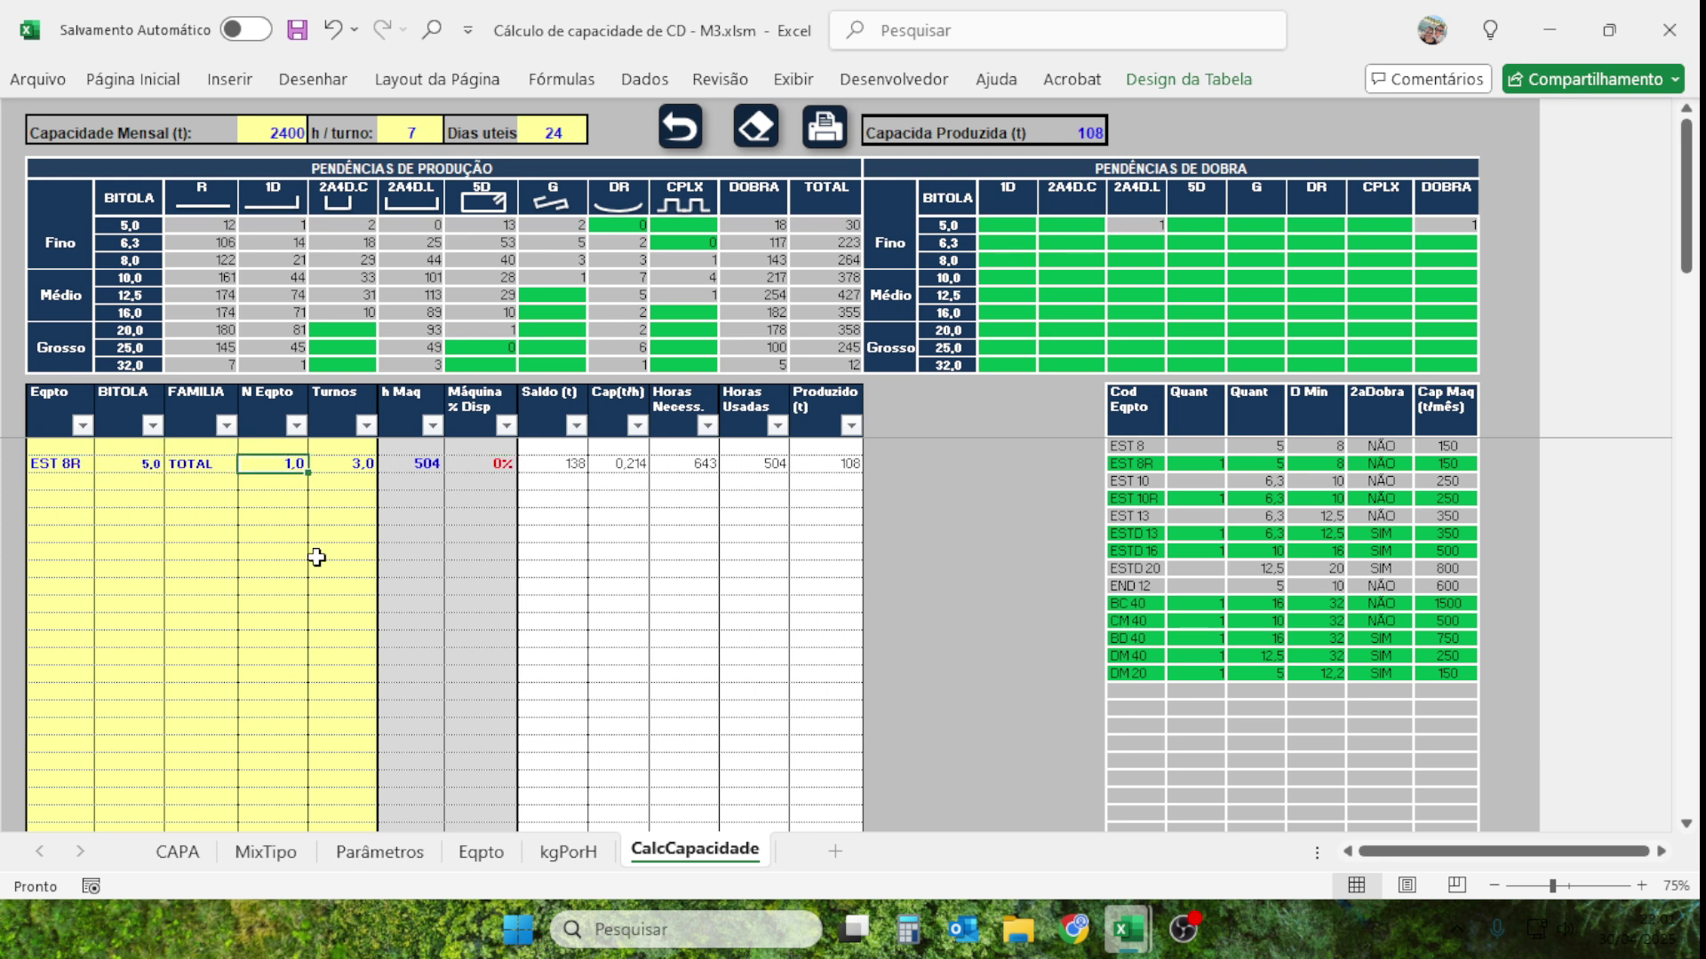
{"action": "left_click", "coordinate": [351, 465]}
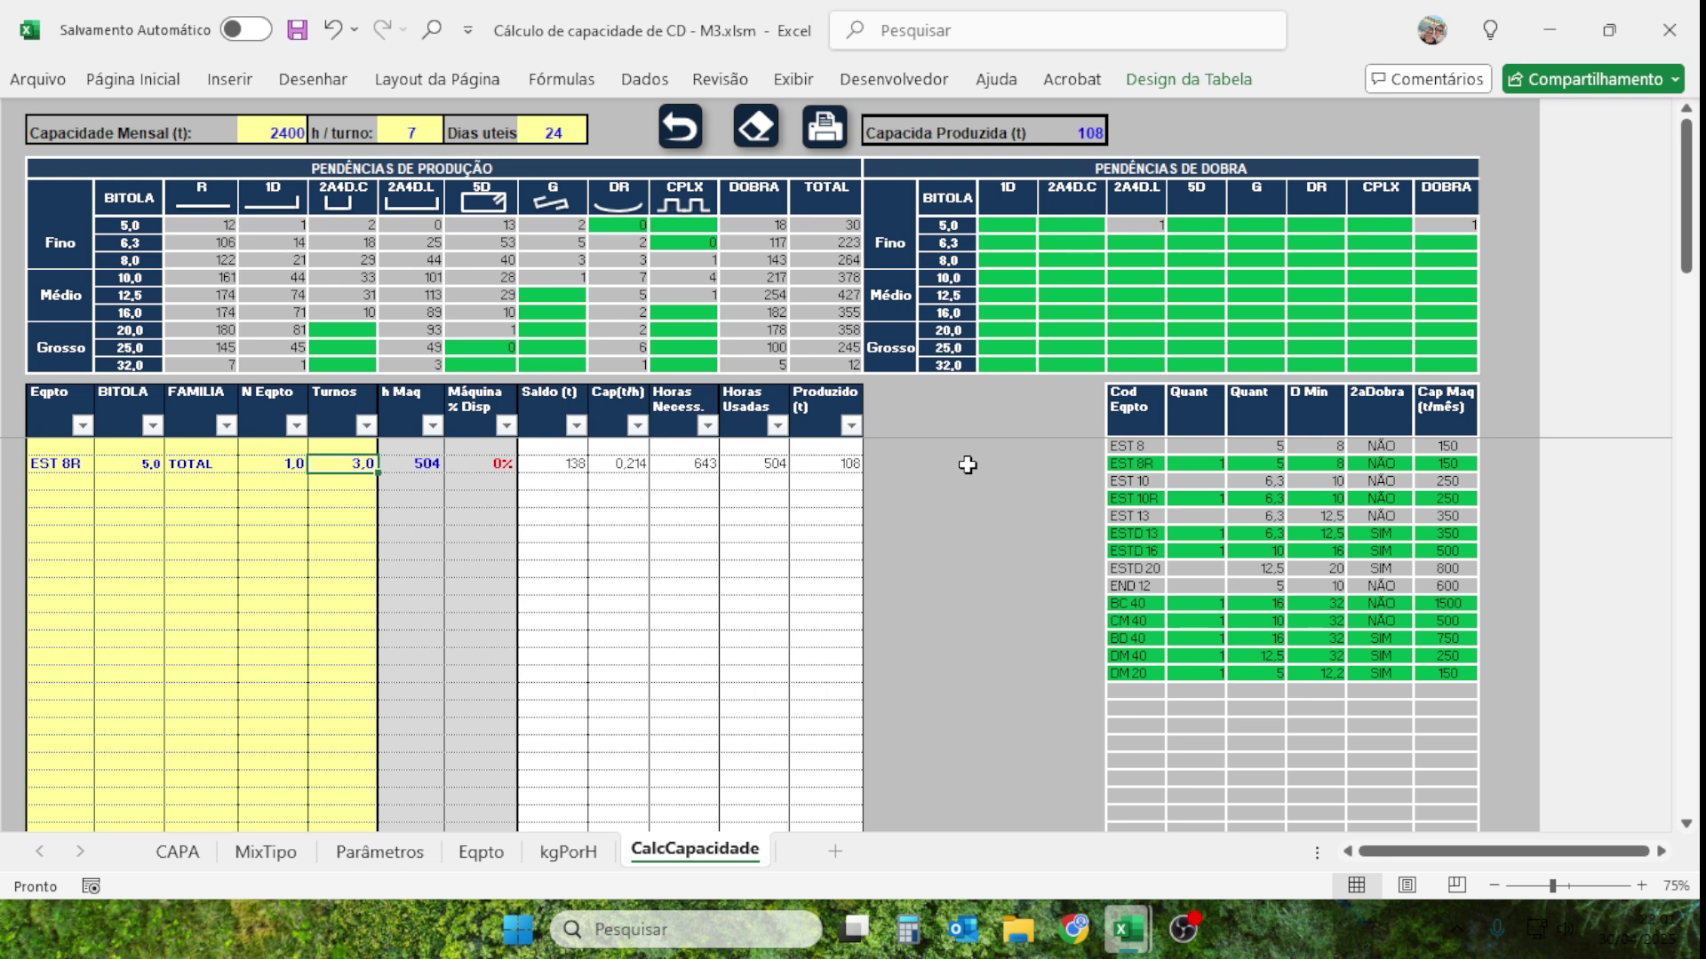
{"action": "left_click", "coordinate": [642, 469]}
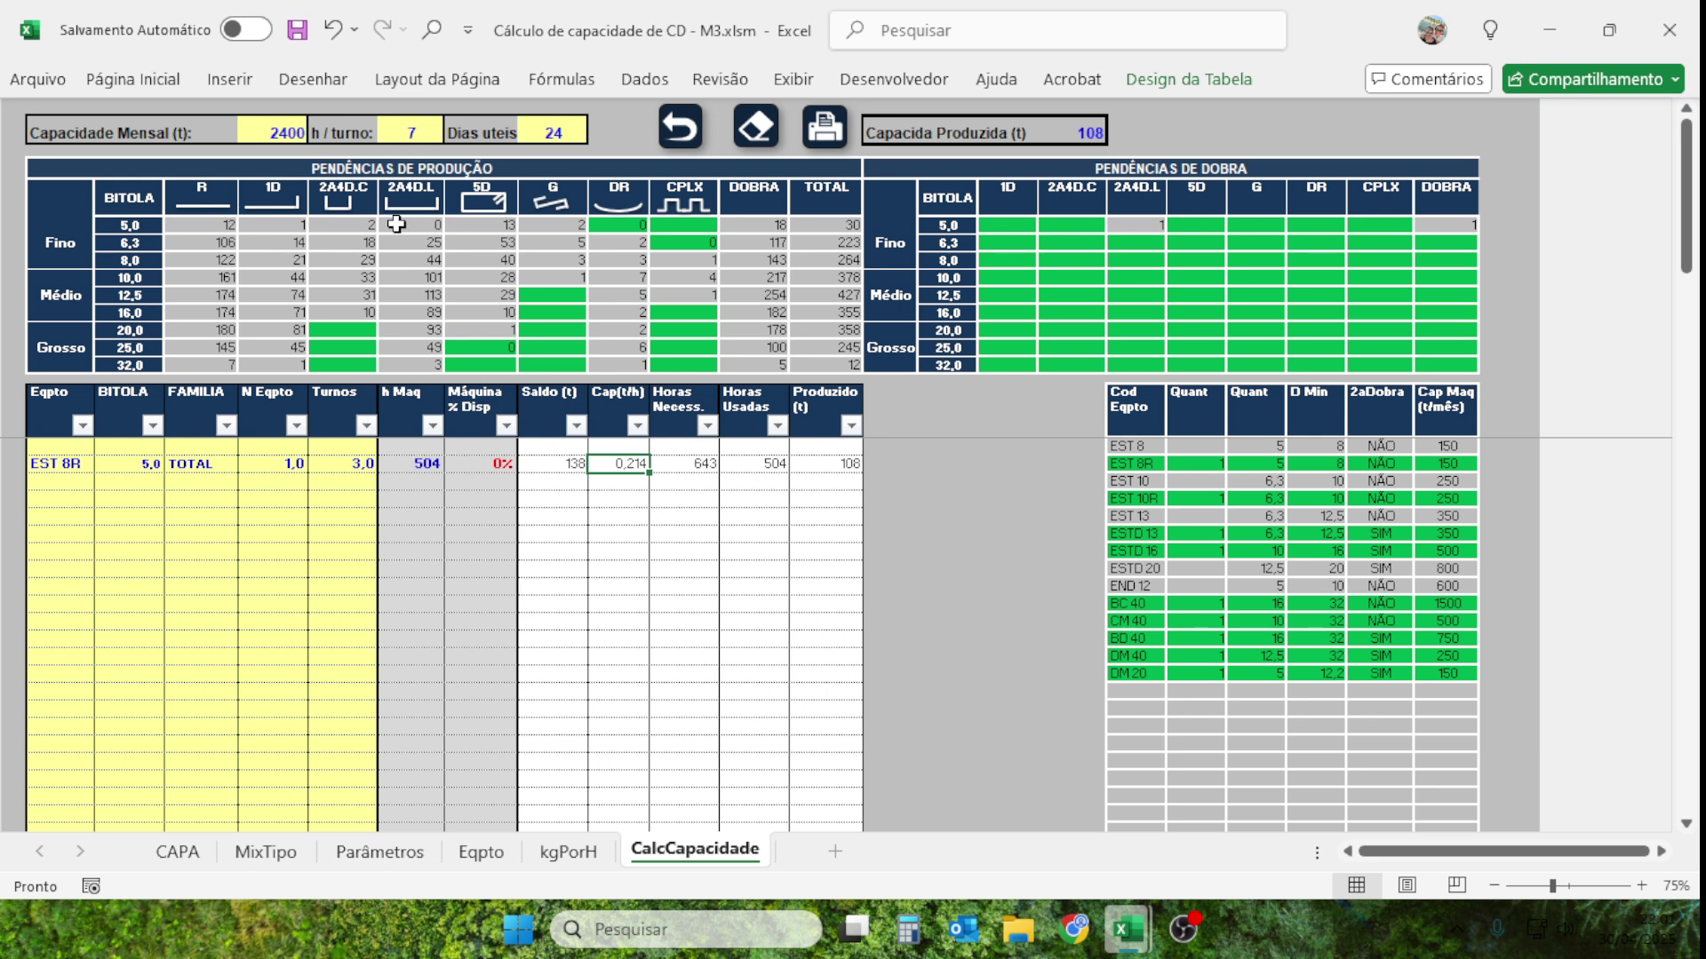
{"action": "left_click", "coordinate": [397, 465]}
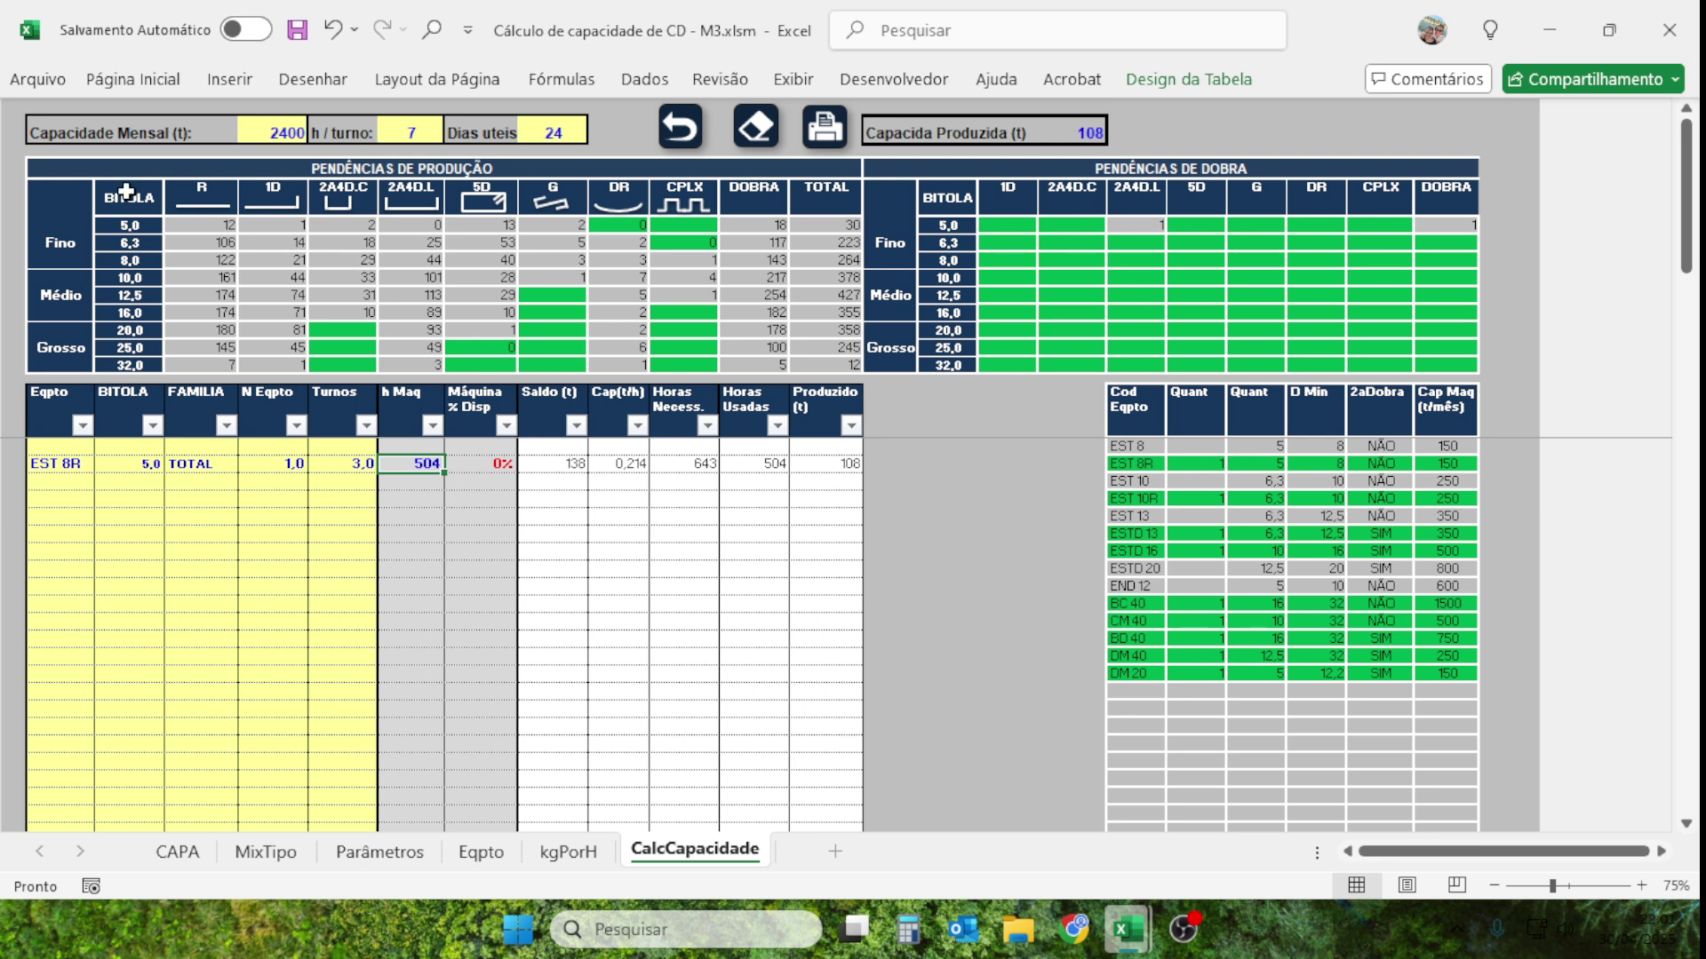
Clear the Turnos value of the EST 8R row and re-enter 3 shifts.
{"action": "left_click", "coordinate": [360, 463]}
{"action": "key", "text": "Delete"}
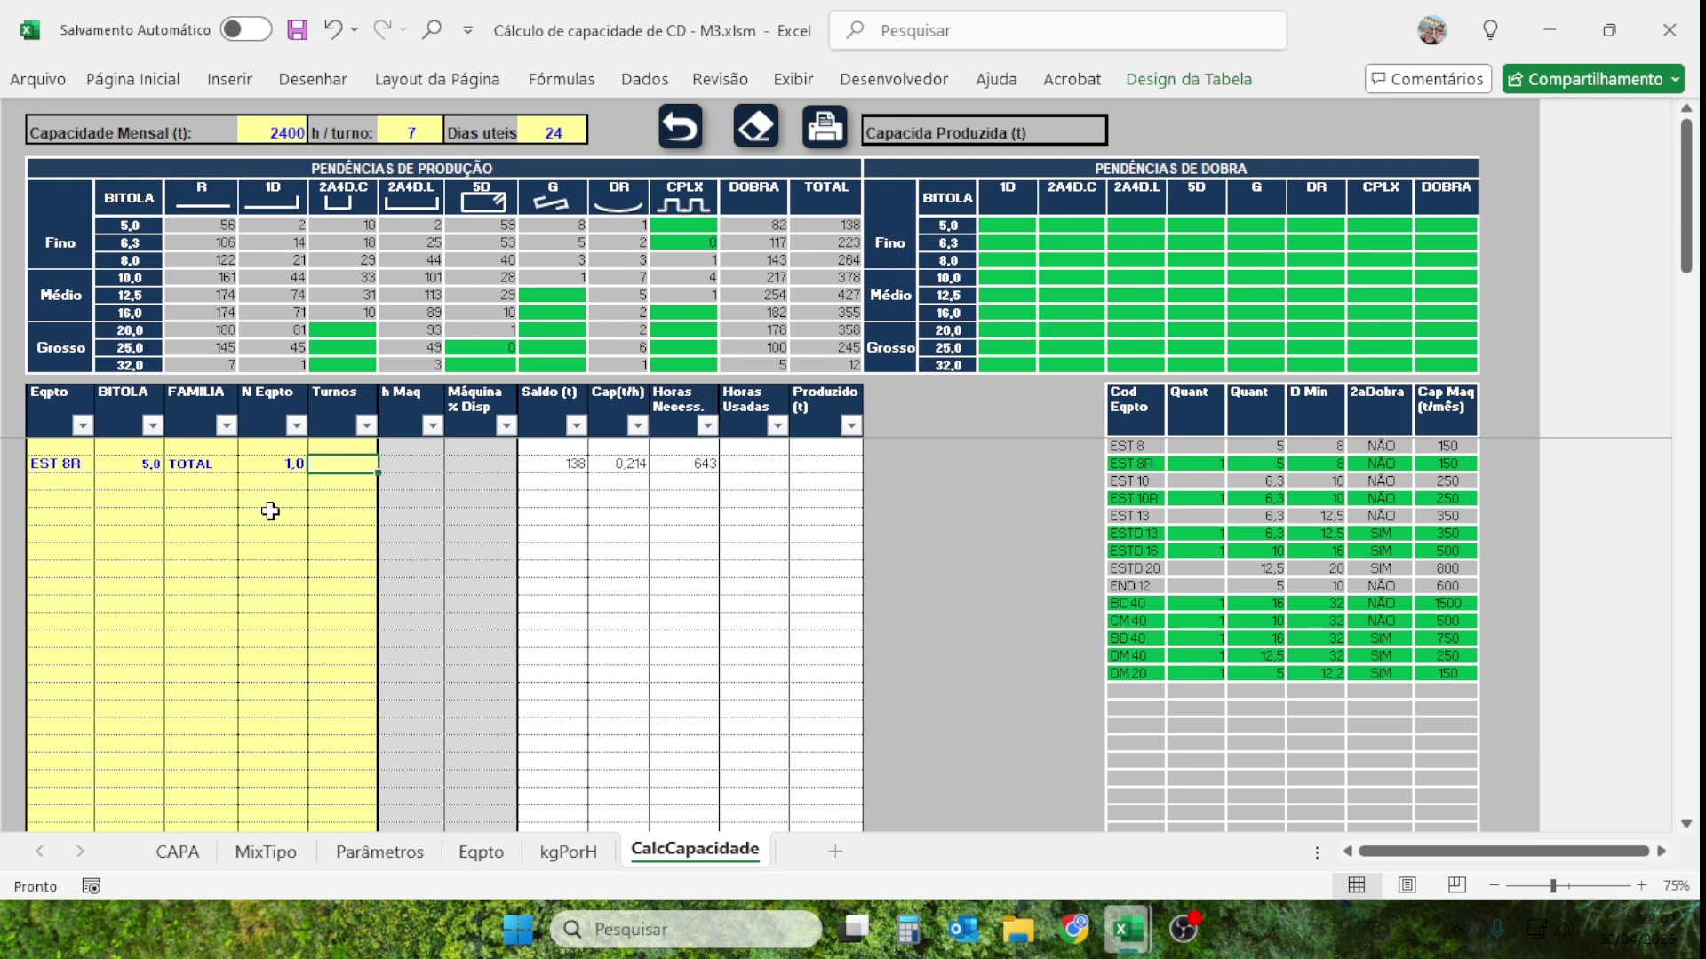
{"action": "type", "text": "3"}
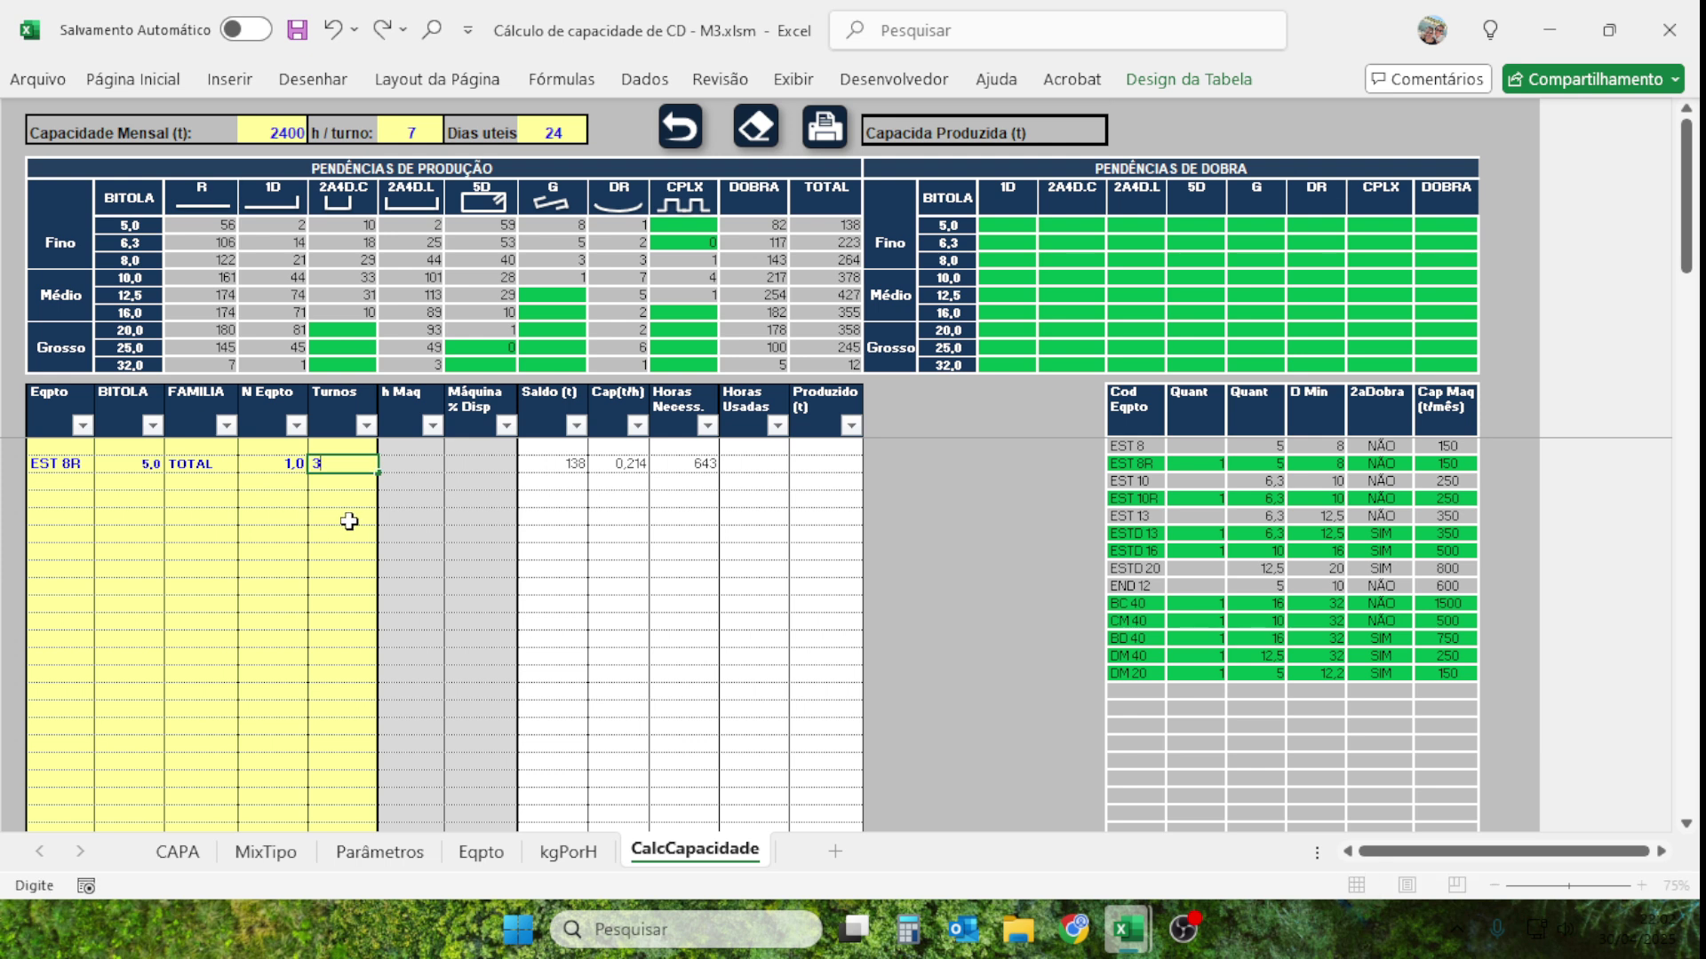
{"action": "left_click", "coordinate": [345, 518]}
Compare the EST 8R row's Saldo, Horas Necess., Horas Usadas, Produzido and Máquina % Disp values.
{"action": "left_click", "coordinate": [569, 463]}
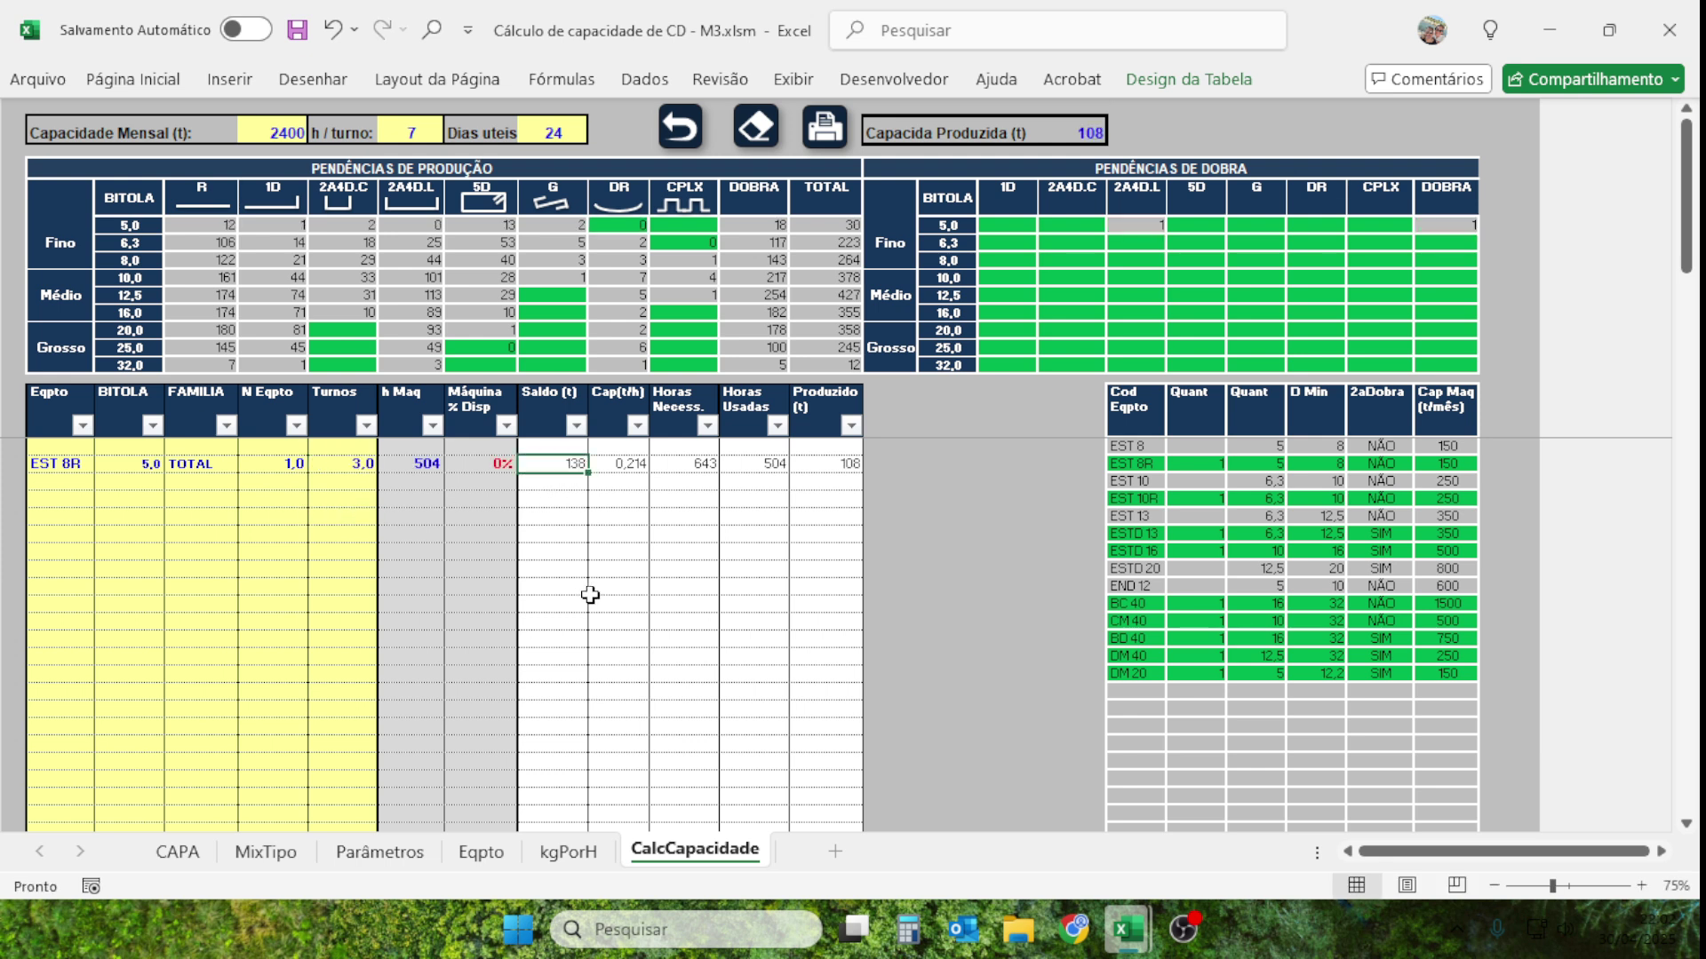
{"action": "left_click", "coordinate": [680, 464]}
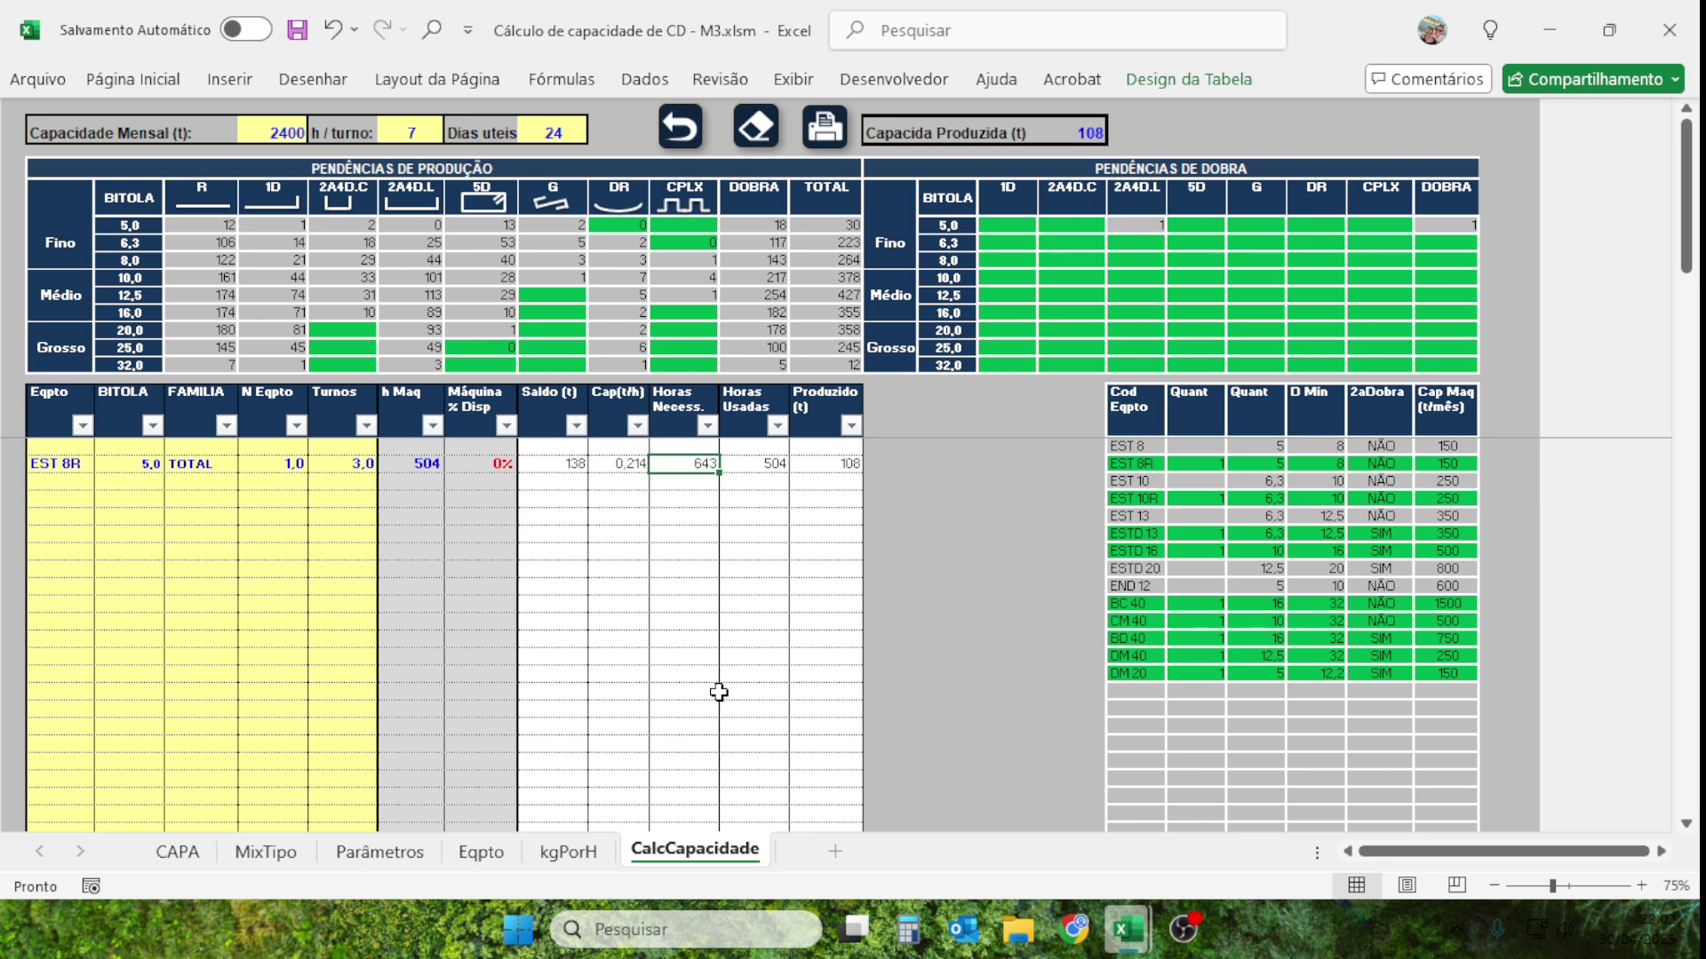
{"action": "left_click", "coordinate": [570, 465]}
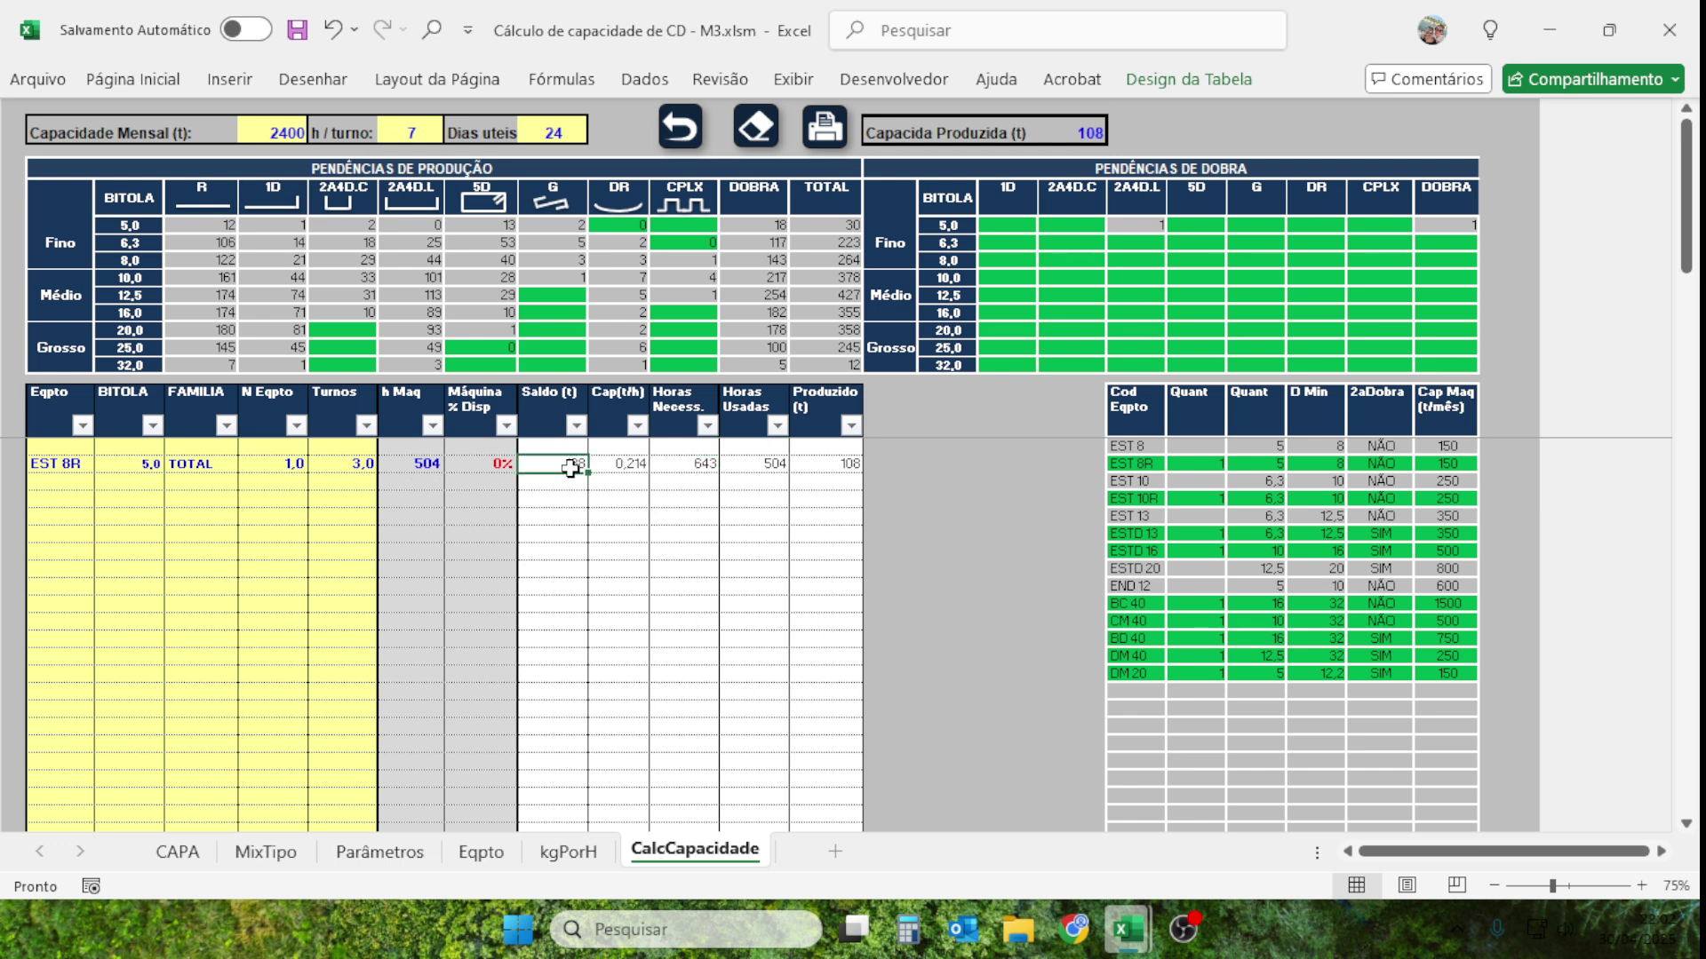
{"action": "left_click", "coordinate": [766, 464]}
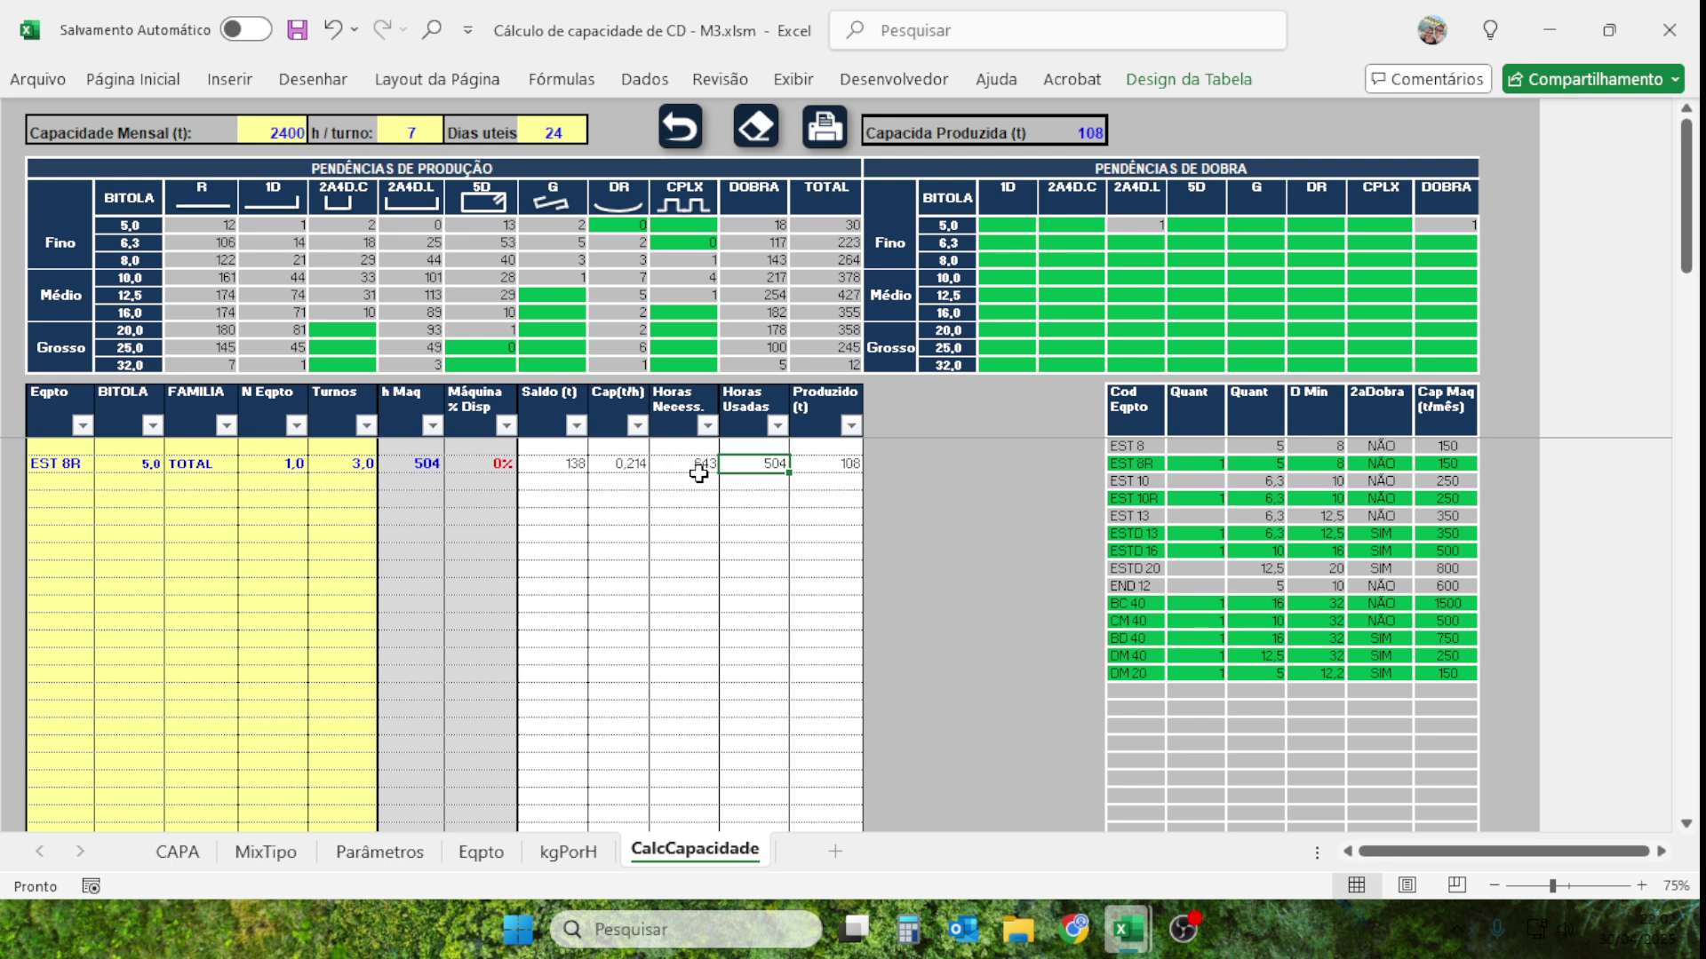
{"action": "left_click", "coordinate": [839, 465]}
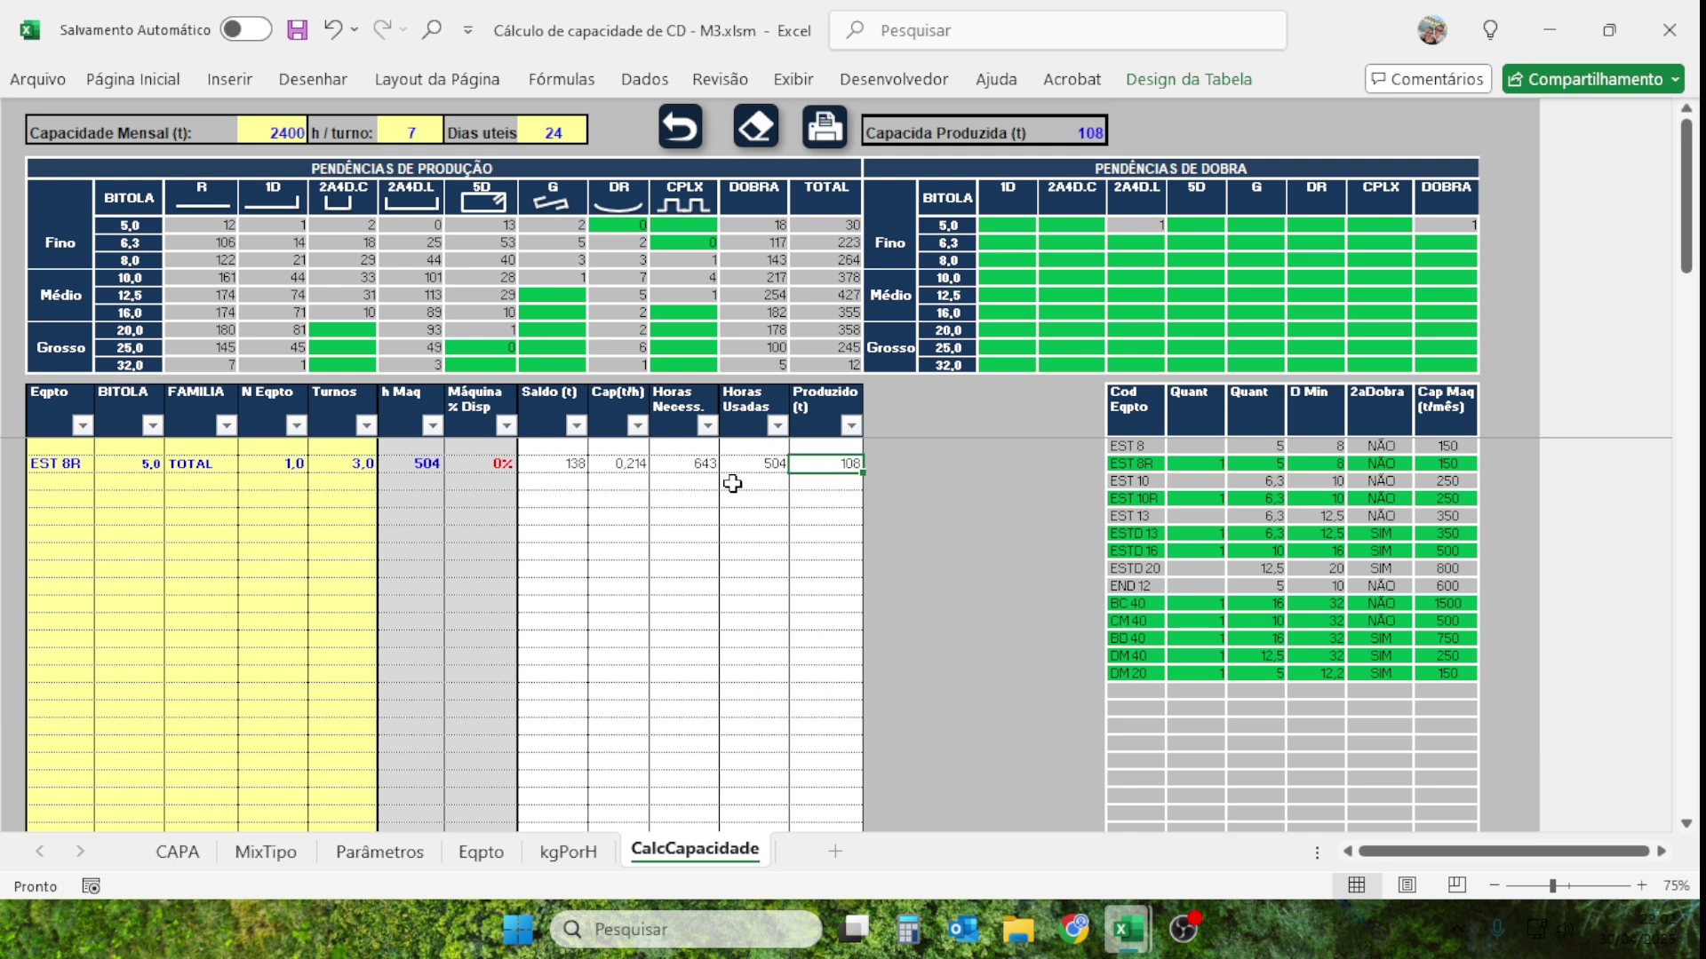
{"action": "left_click", "coordinate": [491, 470]}
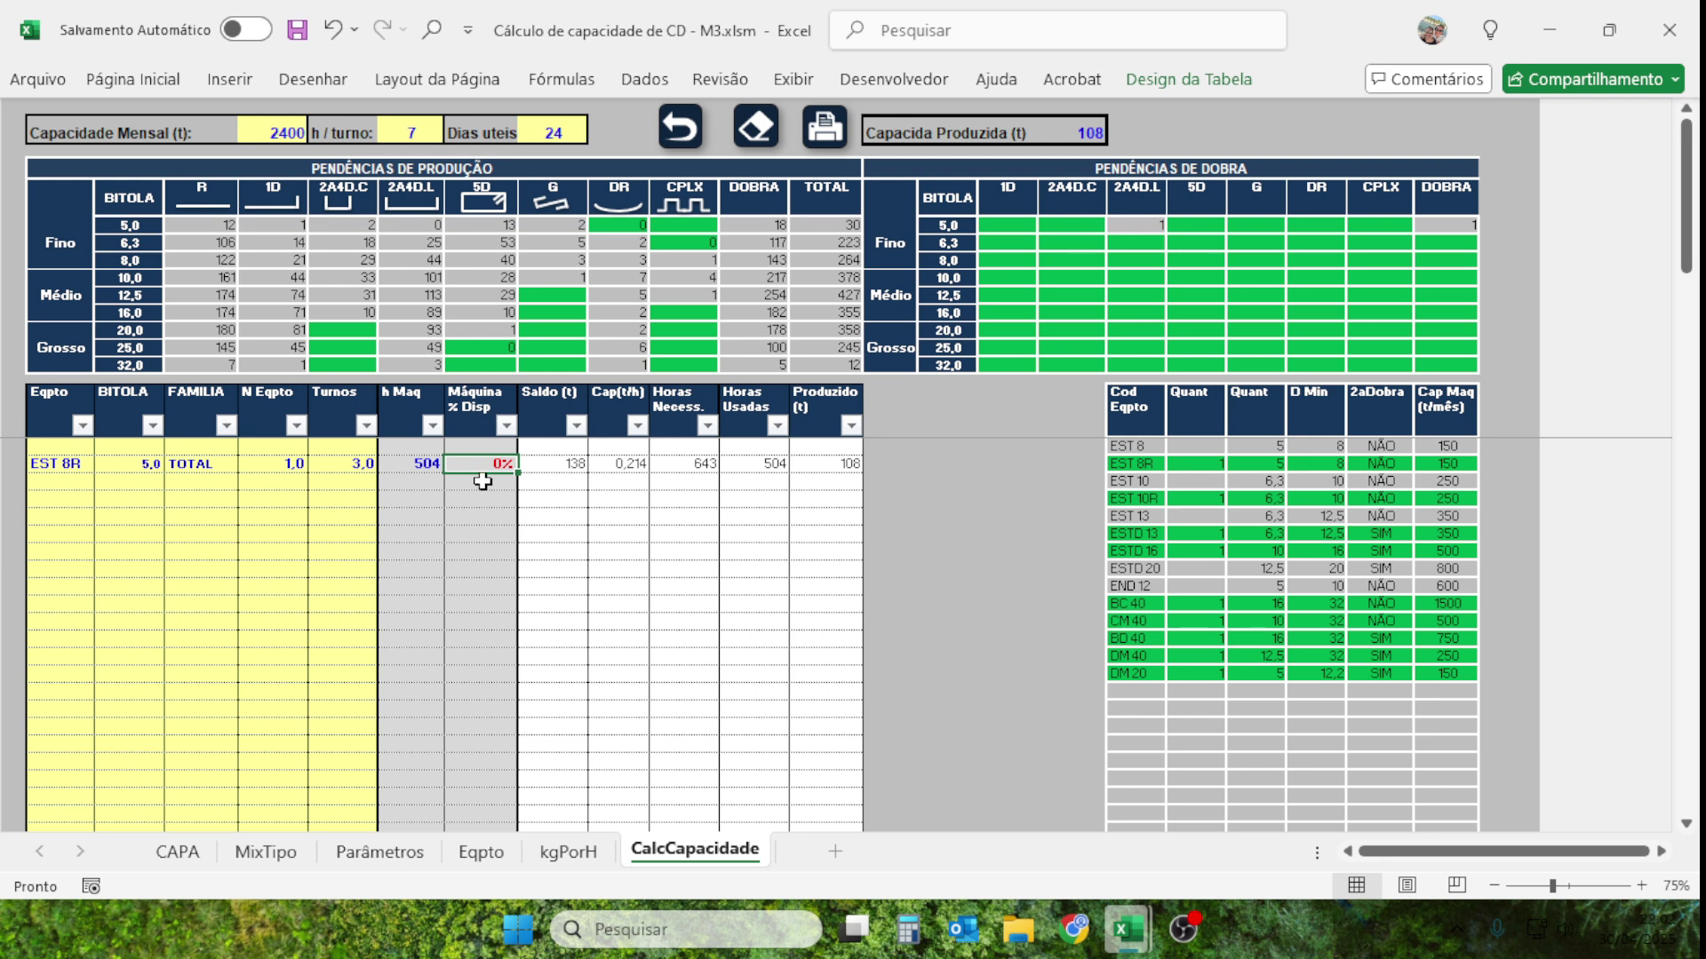
Choose EST 8R as the equipment for a second row in the Eqpto column, below the existing EST 8R row.
{"action": "left_click", "coordinate": [56, 499]}
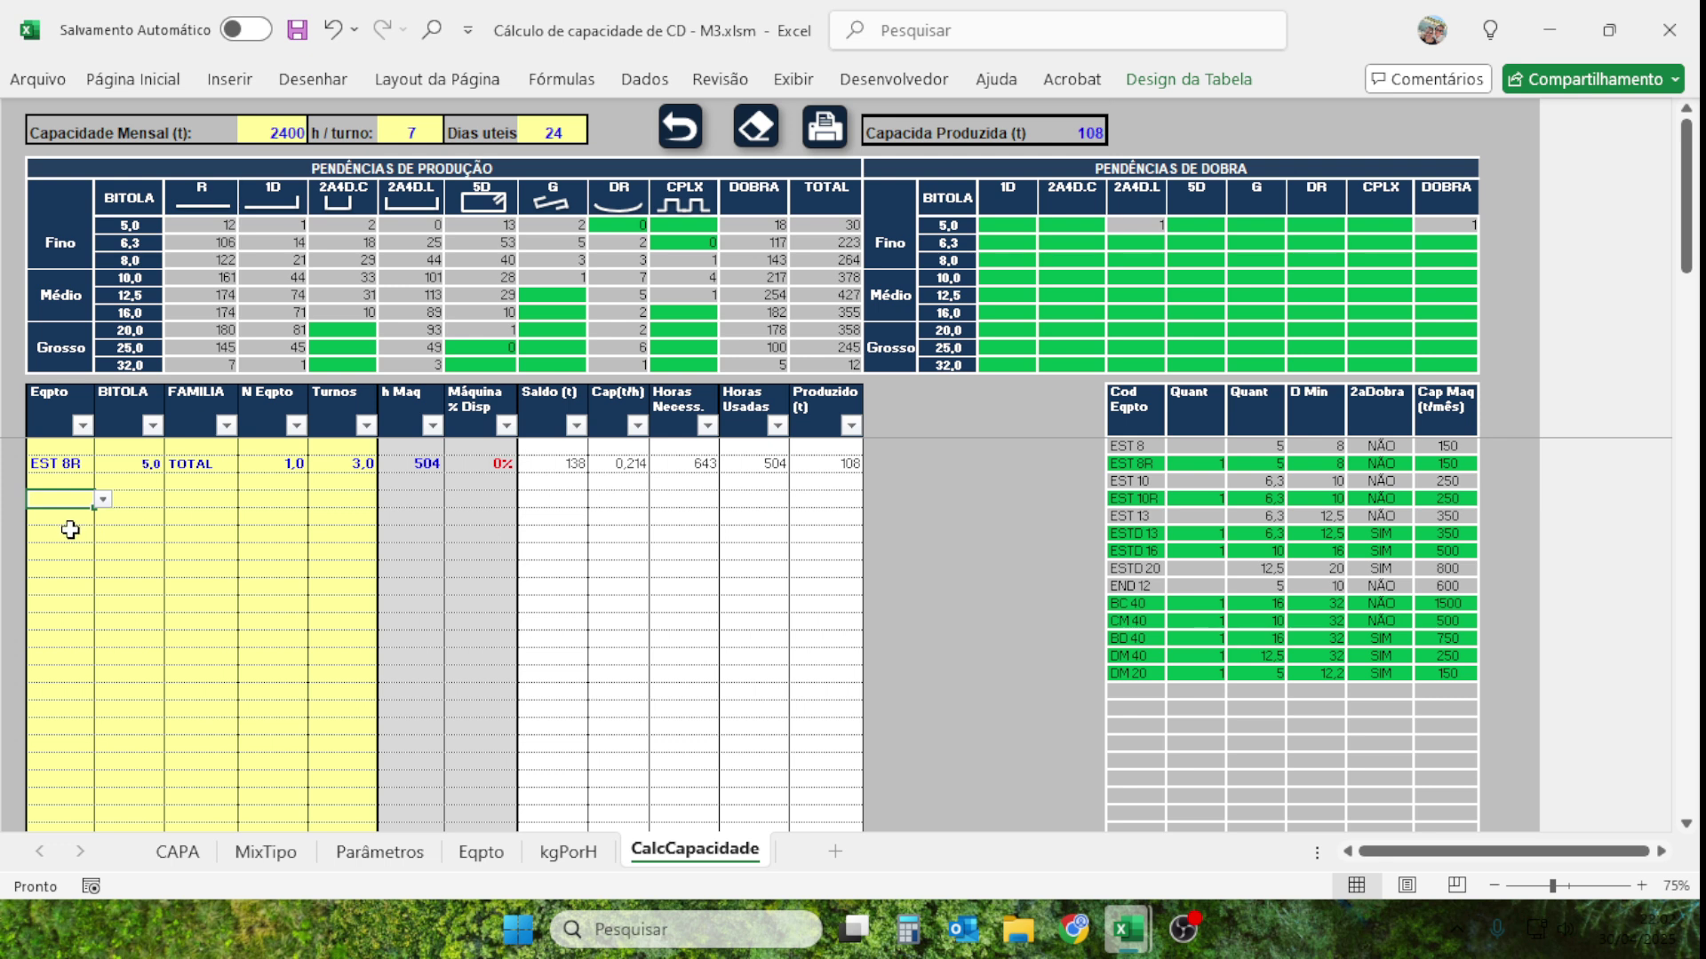
{"action": "left_click", "coordinate": [84, 521]}
{"action": "left_click", "coordinate": [104, 518]}
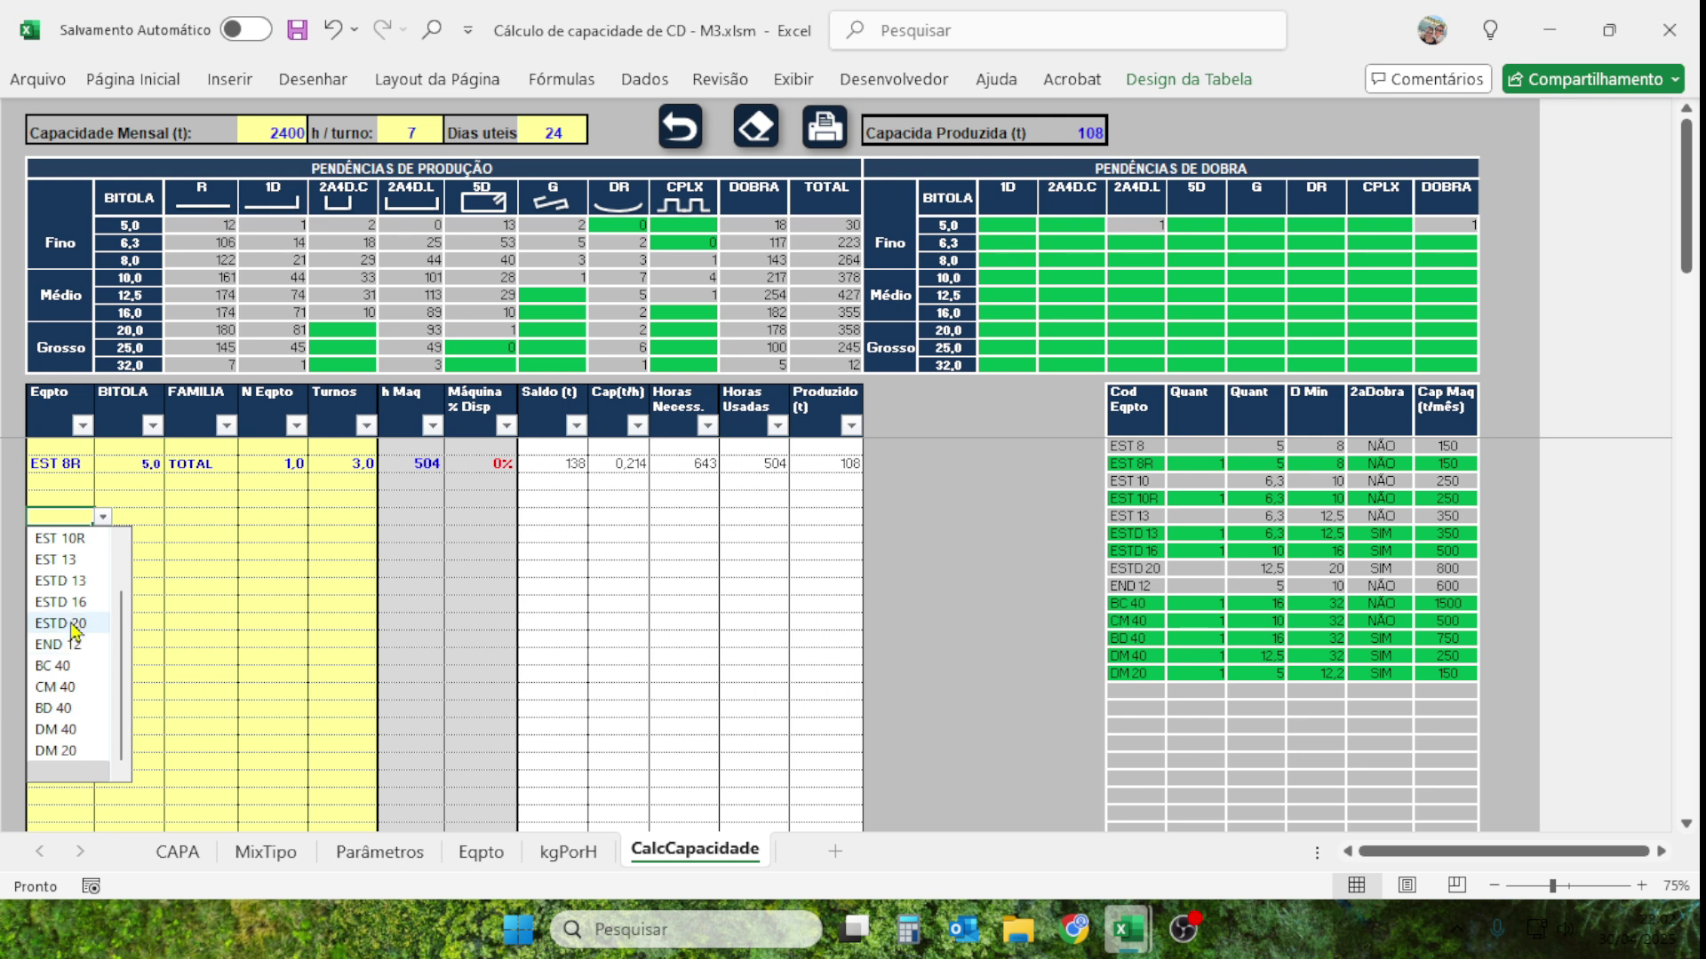
{"action": "scroll", "coordinate": [73, 583], "scroll_direction": "up", "scroll_amount": 1}
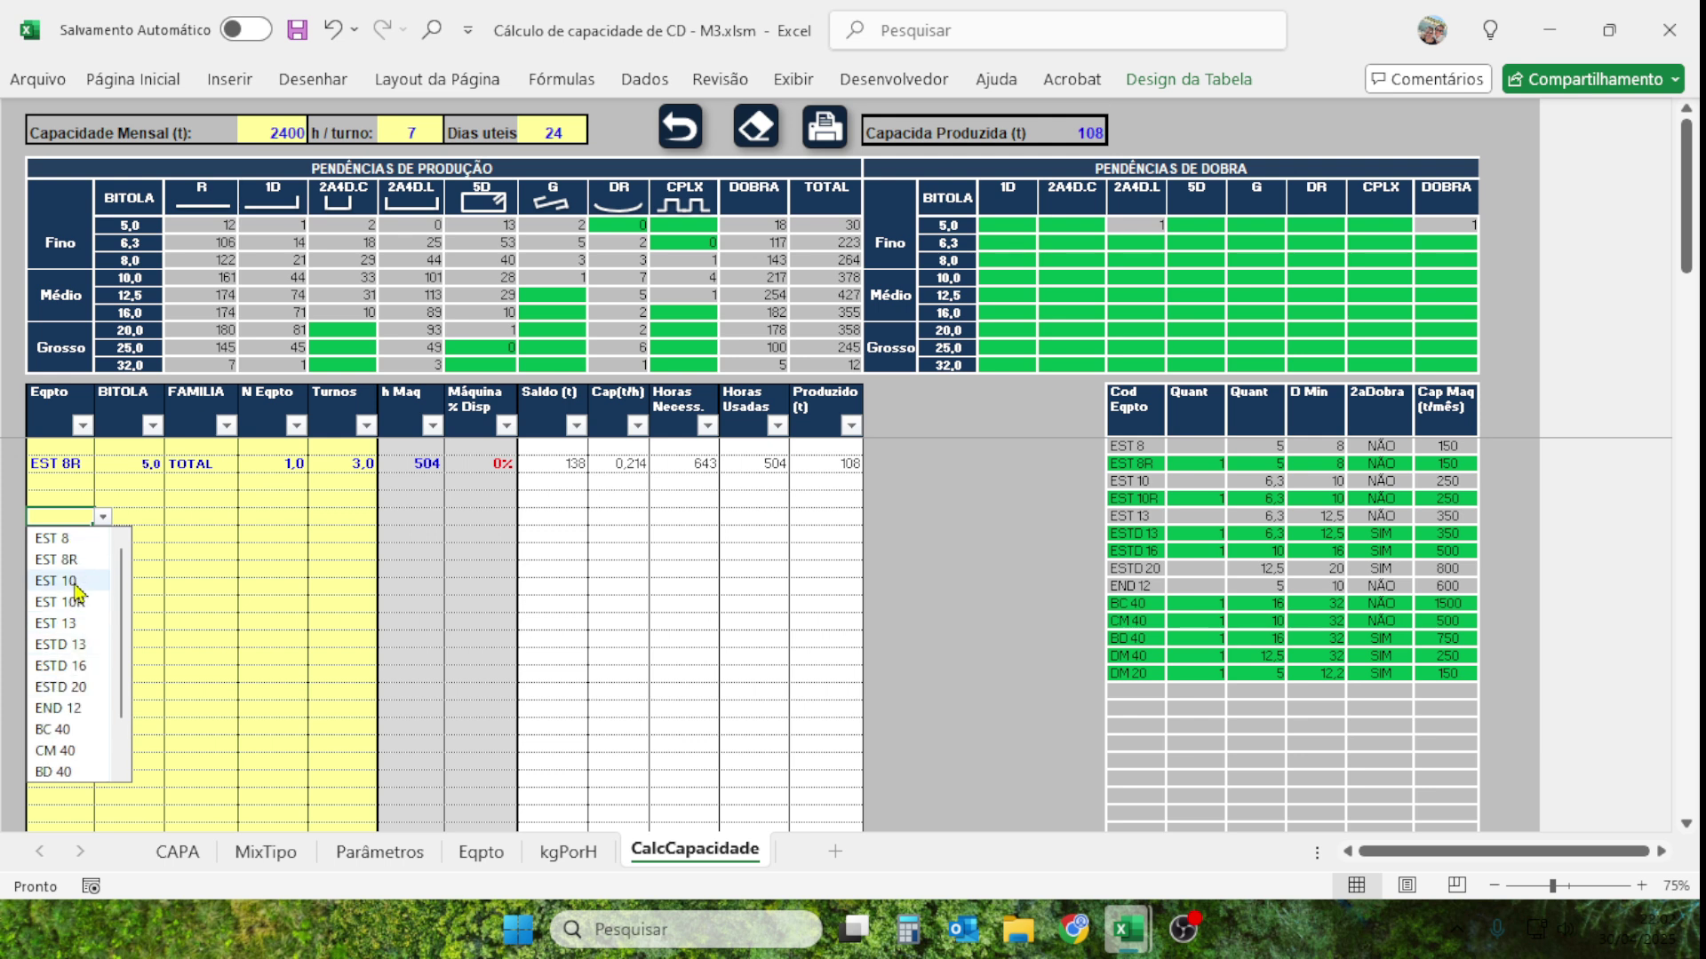
{"action": "left_click", "coordinate": [66, 566]}
Set BITOLA to 5,0 and FAMILIA to TOTAL in the second EST 8R row.
{"action": "left_click", "coordinate": [160, 525]}
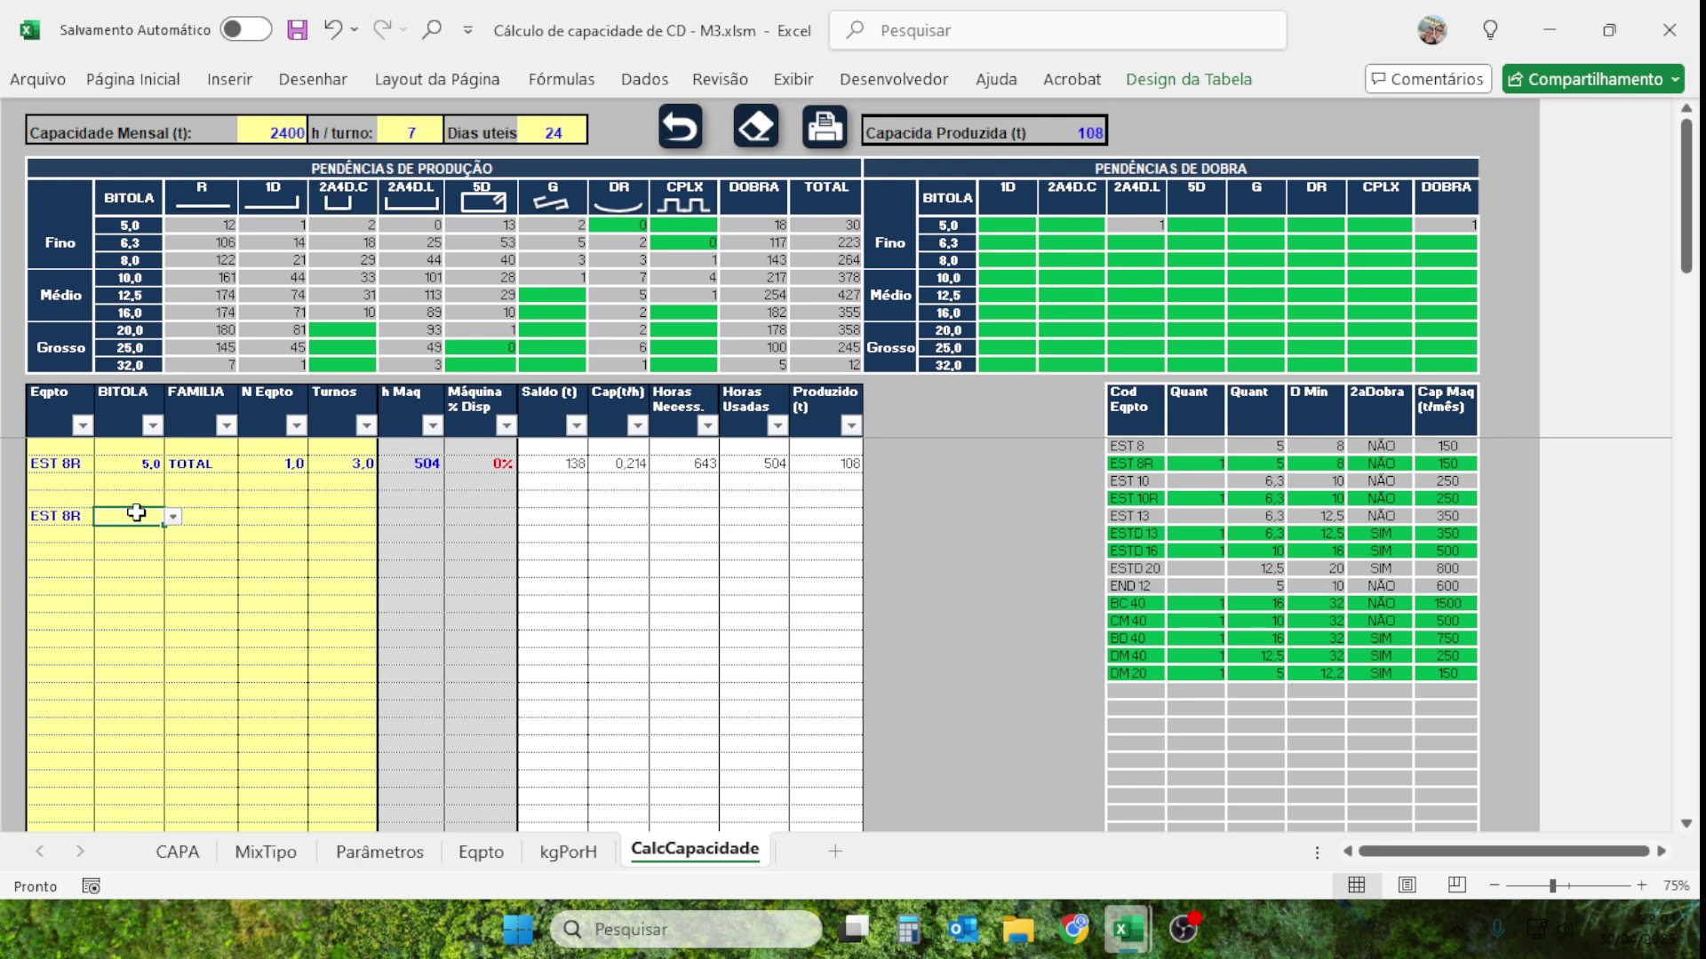
{"action": "left_click", "coordinate": [174, 517]}
{"action": "left_click", "coordinate": [147, 538]}
{"action": "left_click", "coordinate": [197, 516]}
{"action": "left_click", "coordinate": [244, 520]}
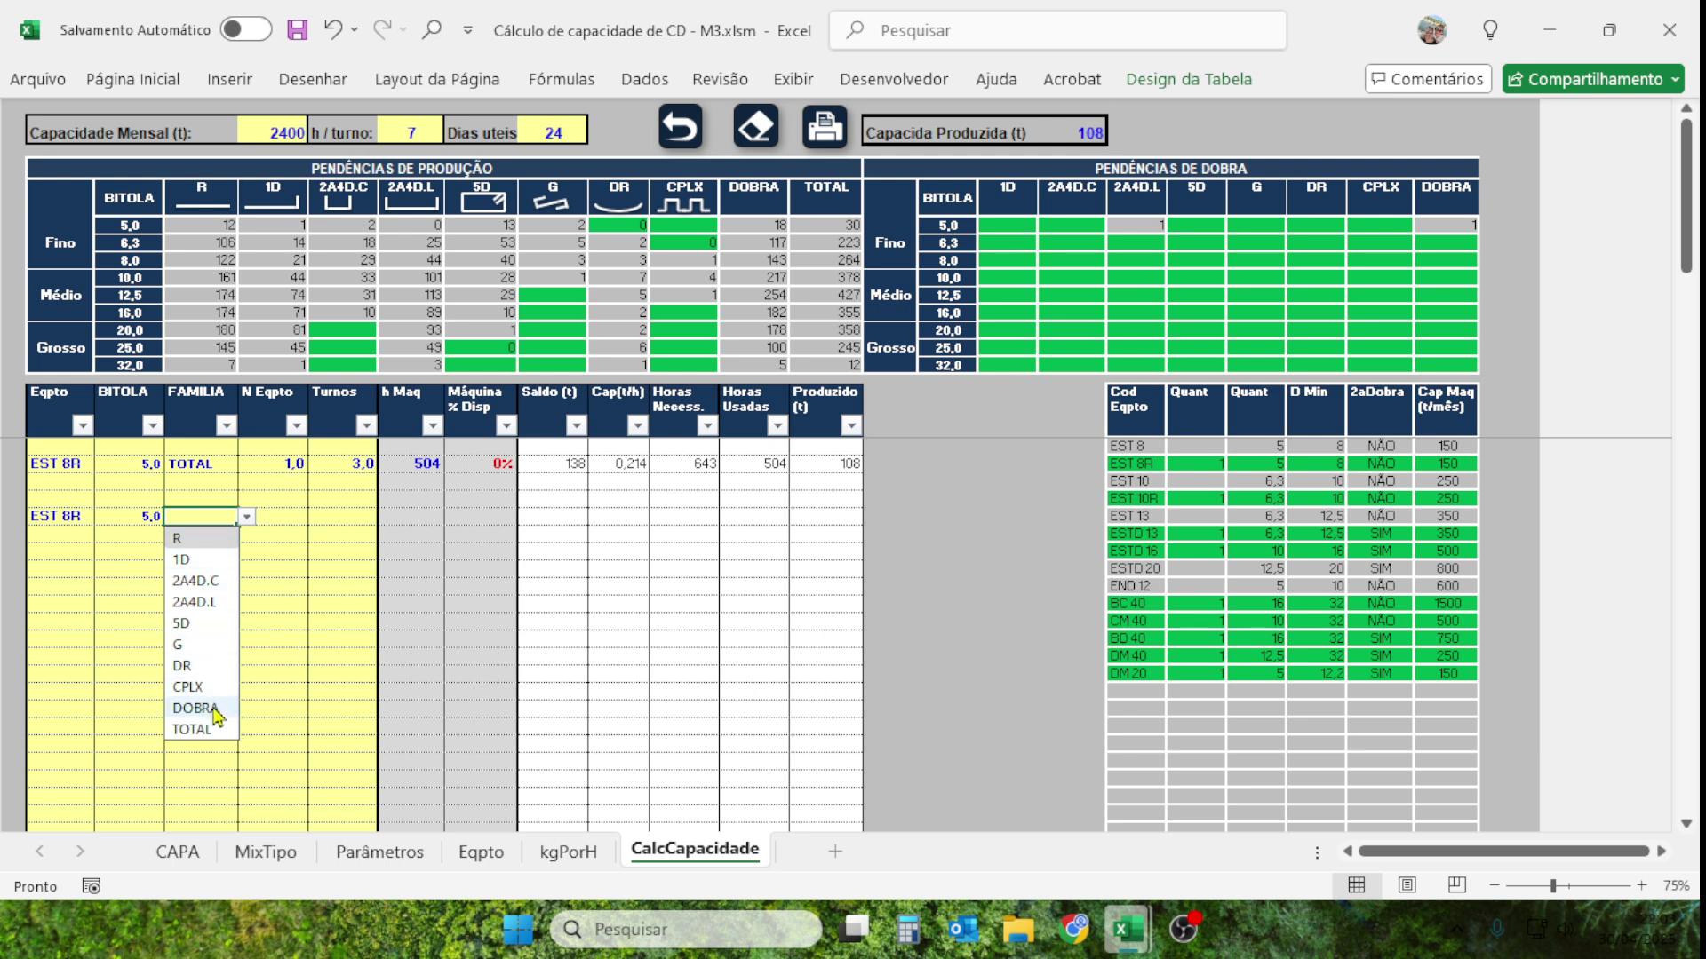
{"action": "left_click", "coordinate": [195, 731]}
Check the pending production total for gauge 5,0, and set N Eqpto to 1 and Turnos to 3 in the second EST 8R row.
{"action": "left_click", "coordinate": [276, 508]}
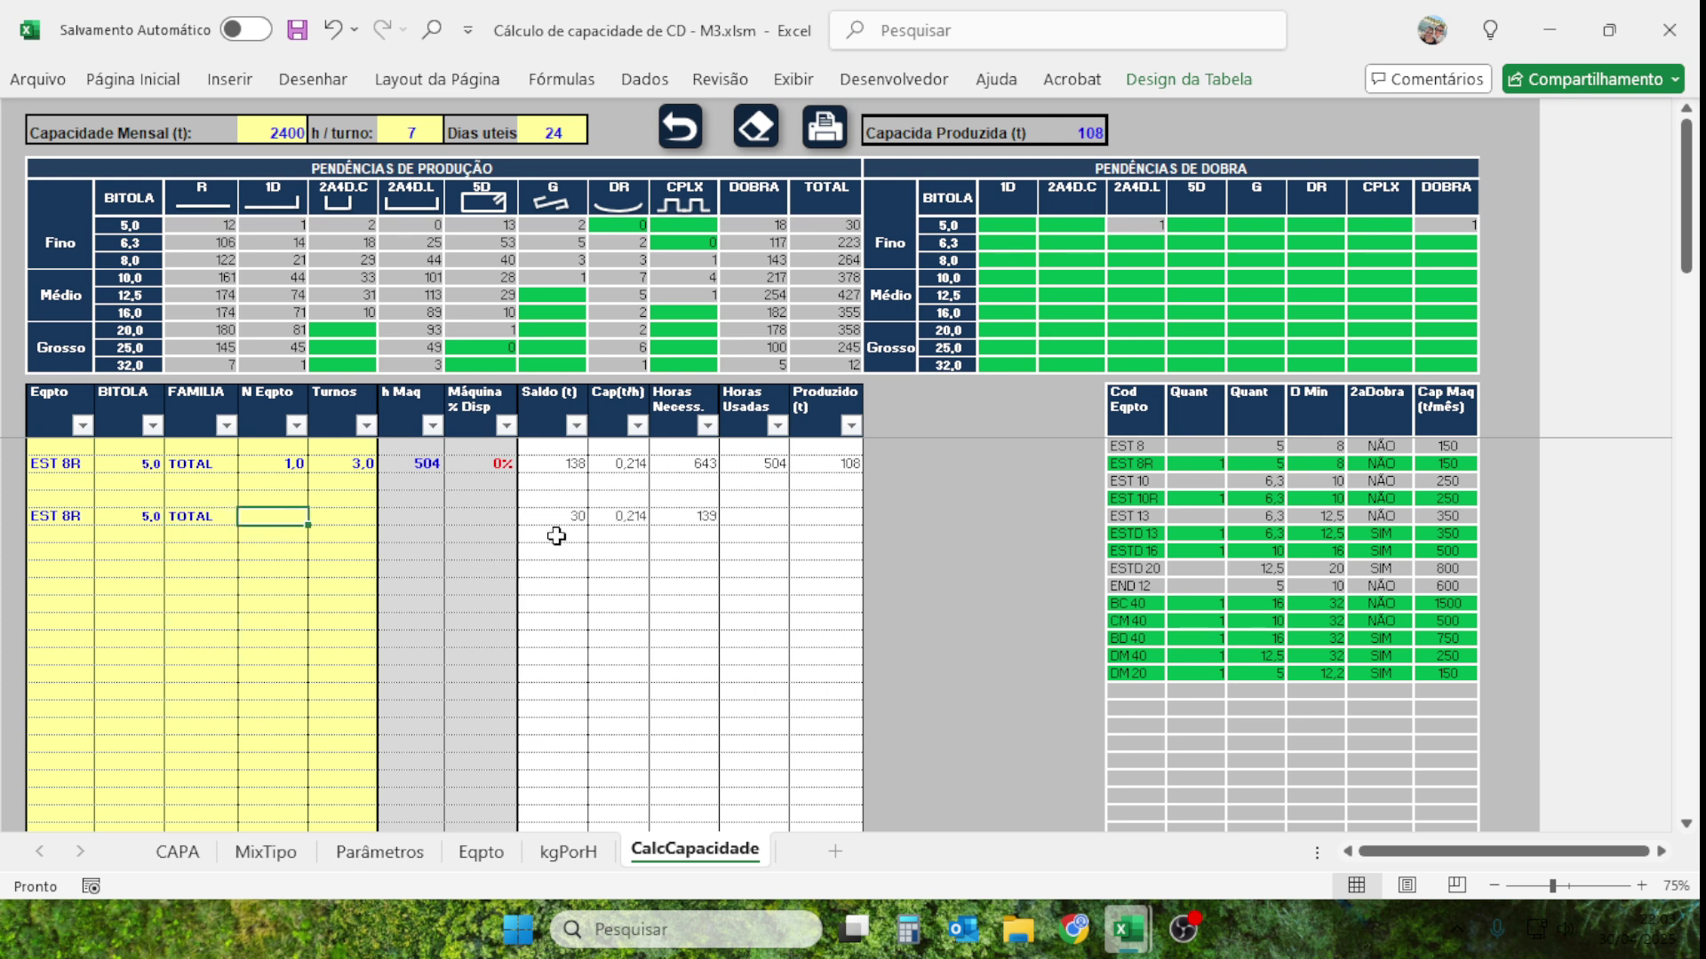
{"action": "left_click", "coordinate": [850, 228]}
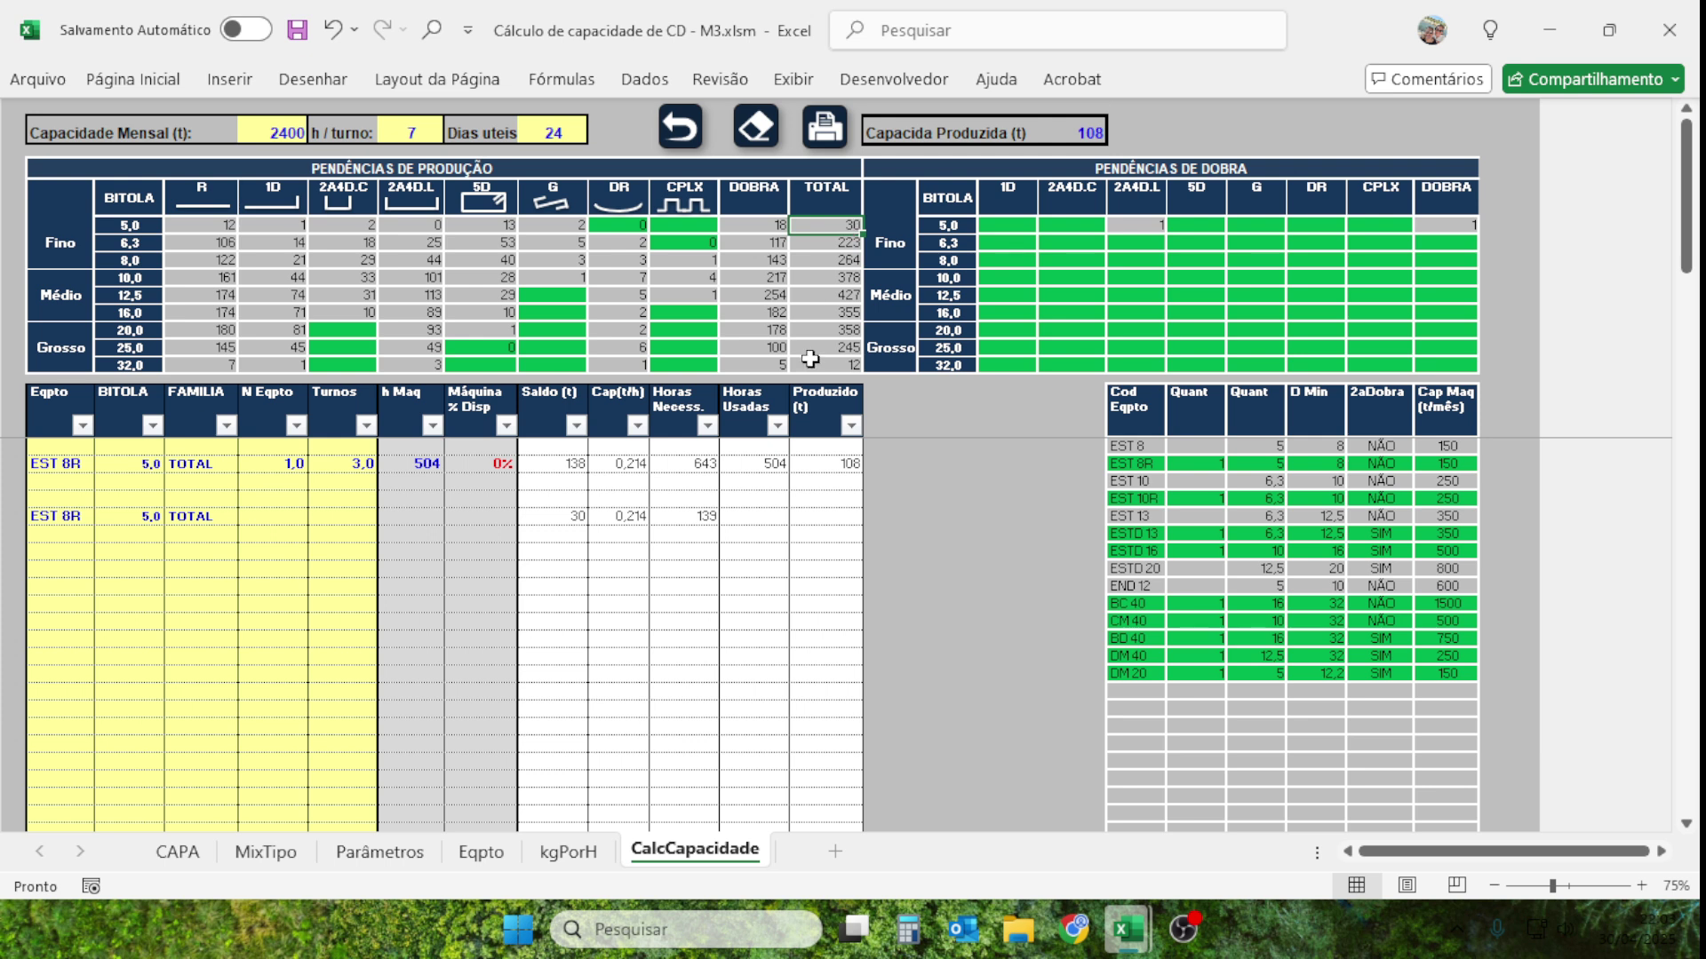
{"action": "left_click", "coordinate": [290, 519]}
{"action": "type", "text": "1"}
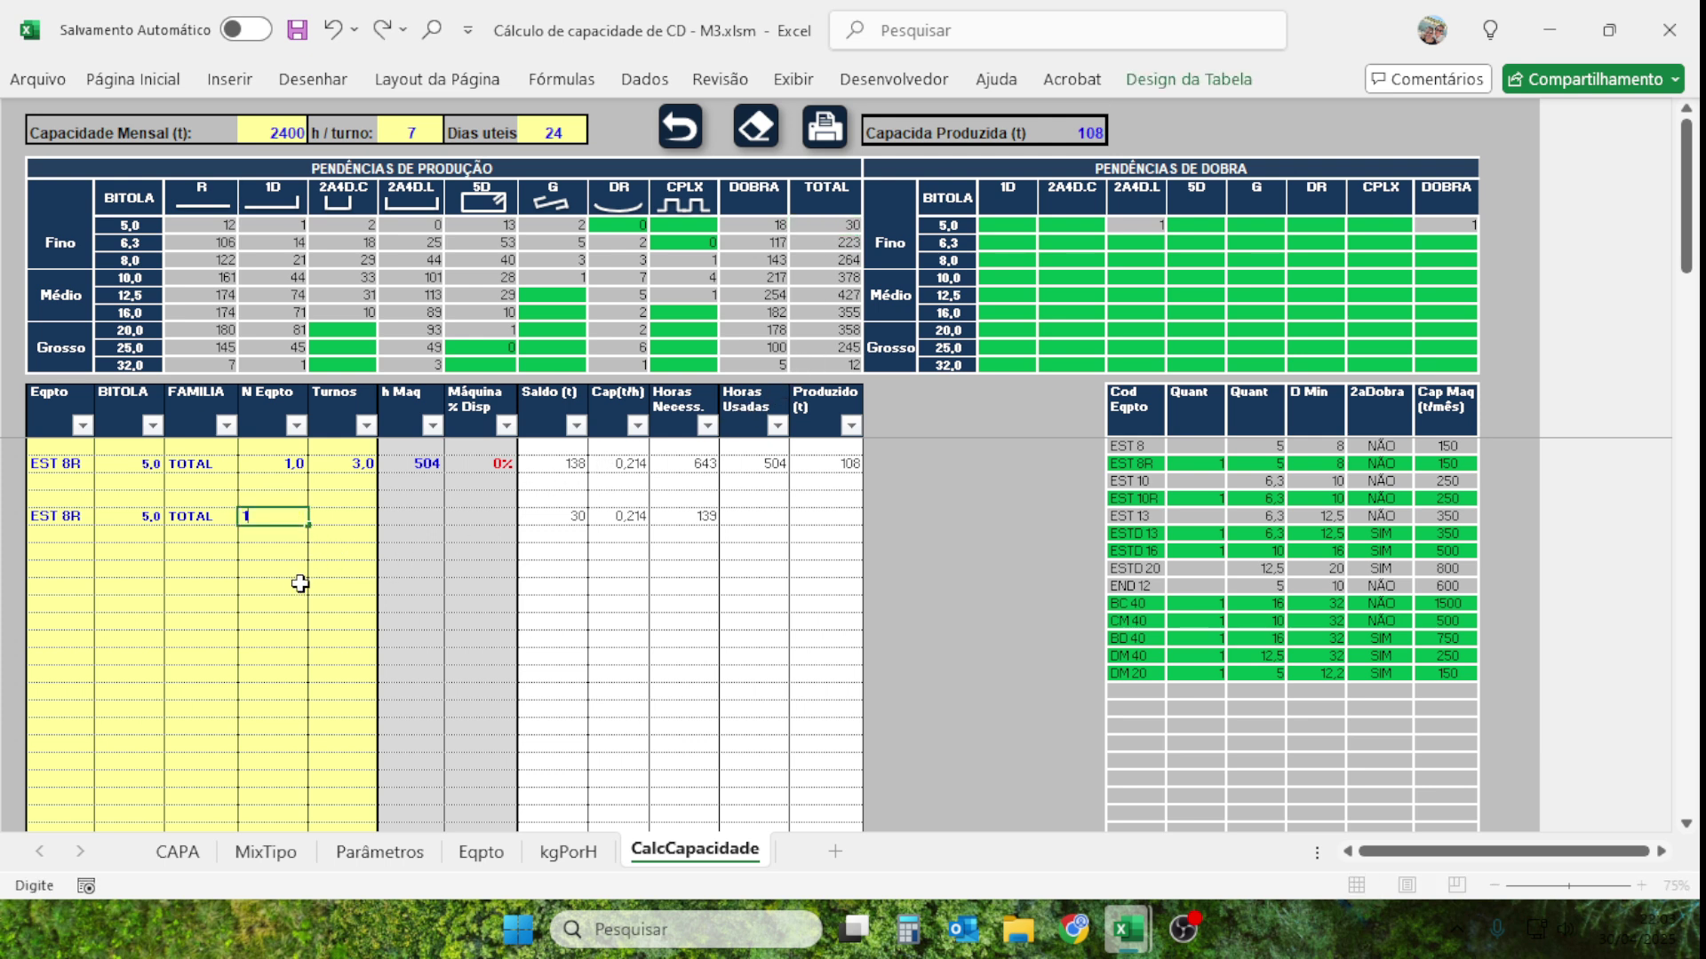
{"action": "key", "text": "Return"}
{"action": "left_click", "coordinate": [355, 522]}
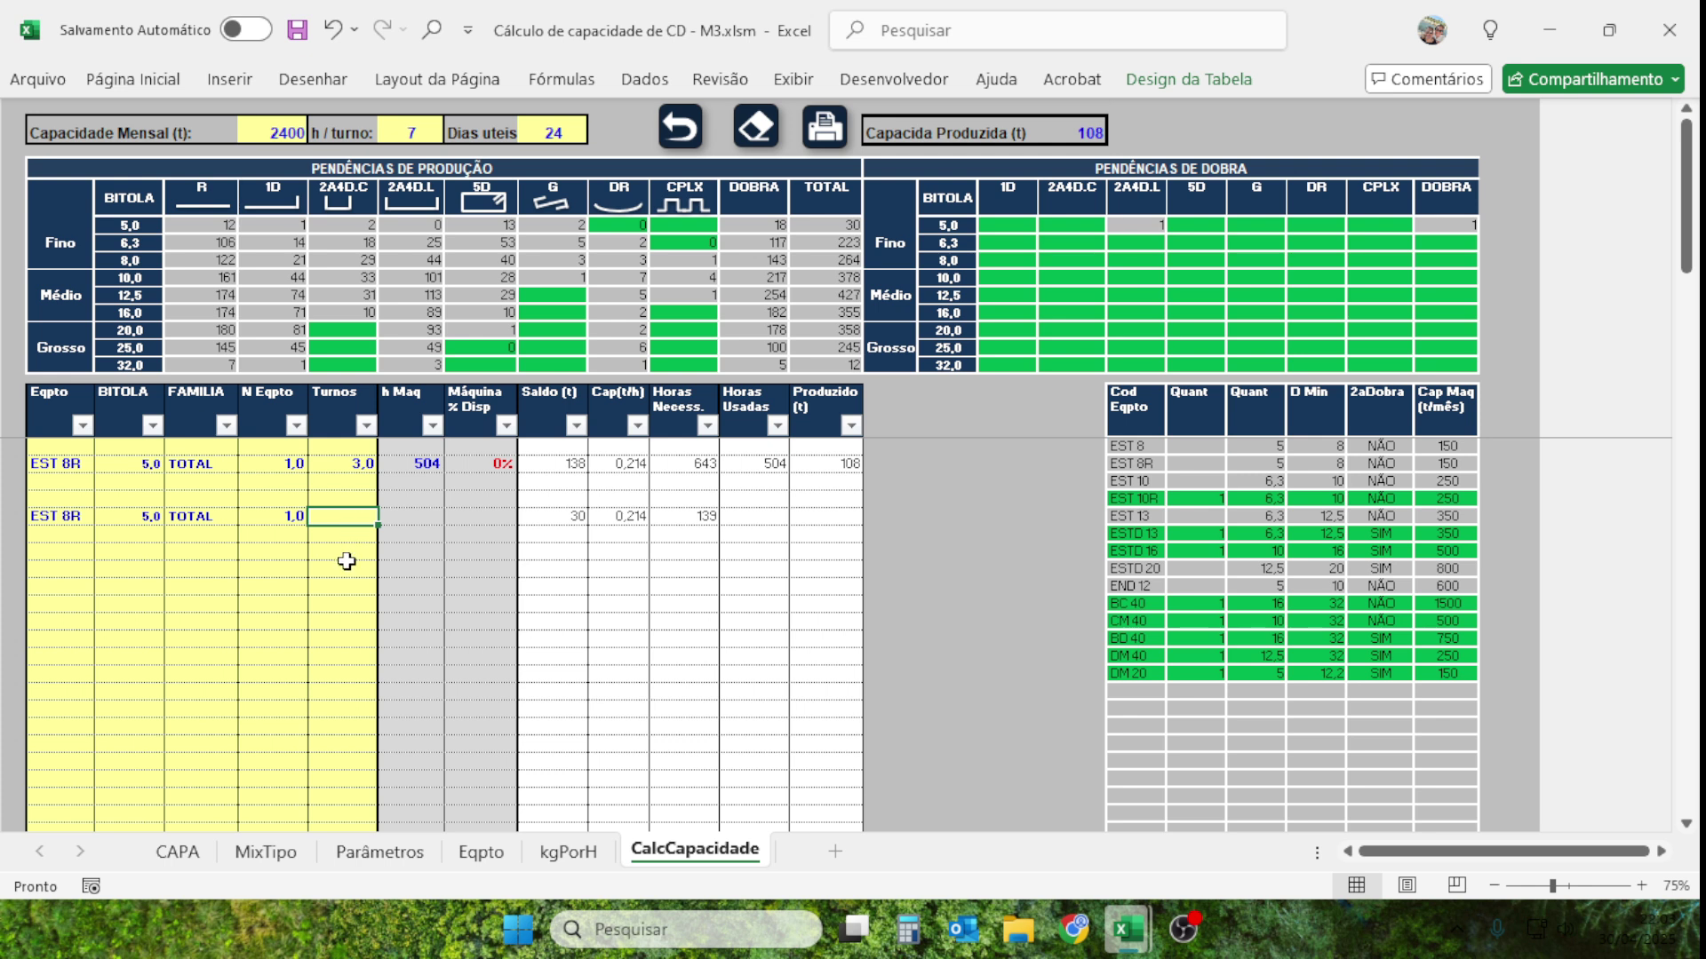
{"action": "type", "text": "3"}
{"action": "left_click", "coordinate": [335, 605]}
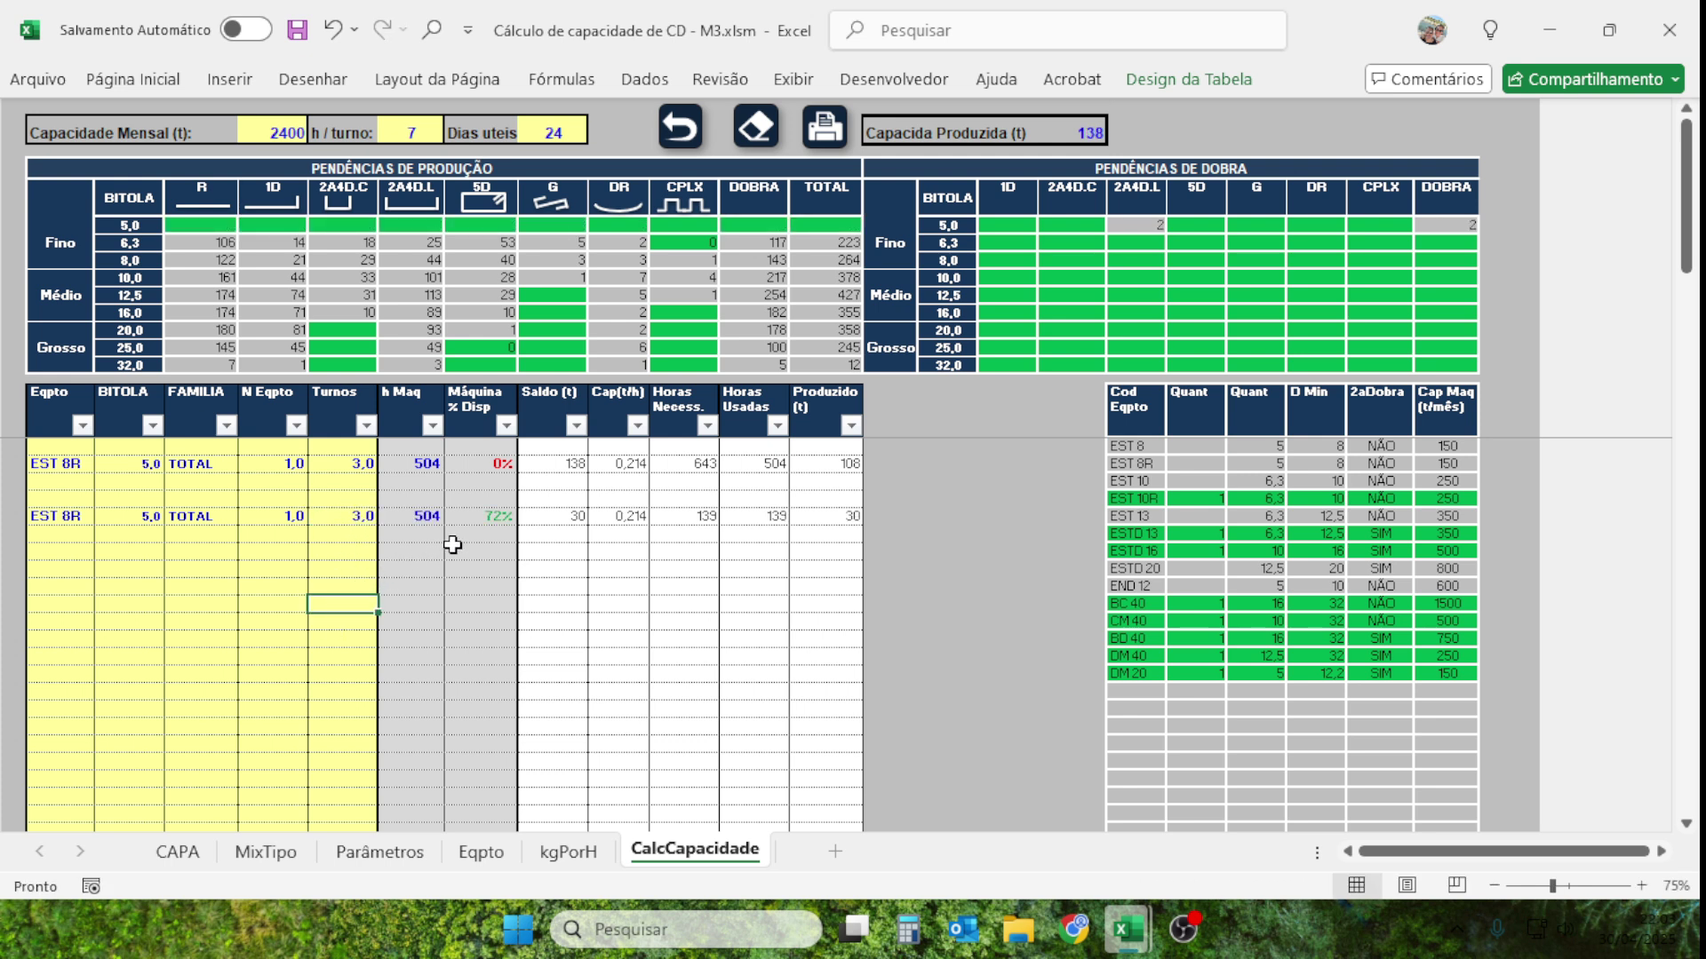
Examine the second EST 8R row's machine availability, Saldo, Horas Usadas and h Maq values.
{"action": "left_click", "coordinate": [496, 520]}
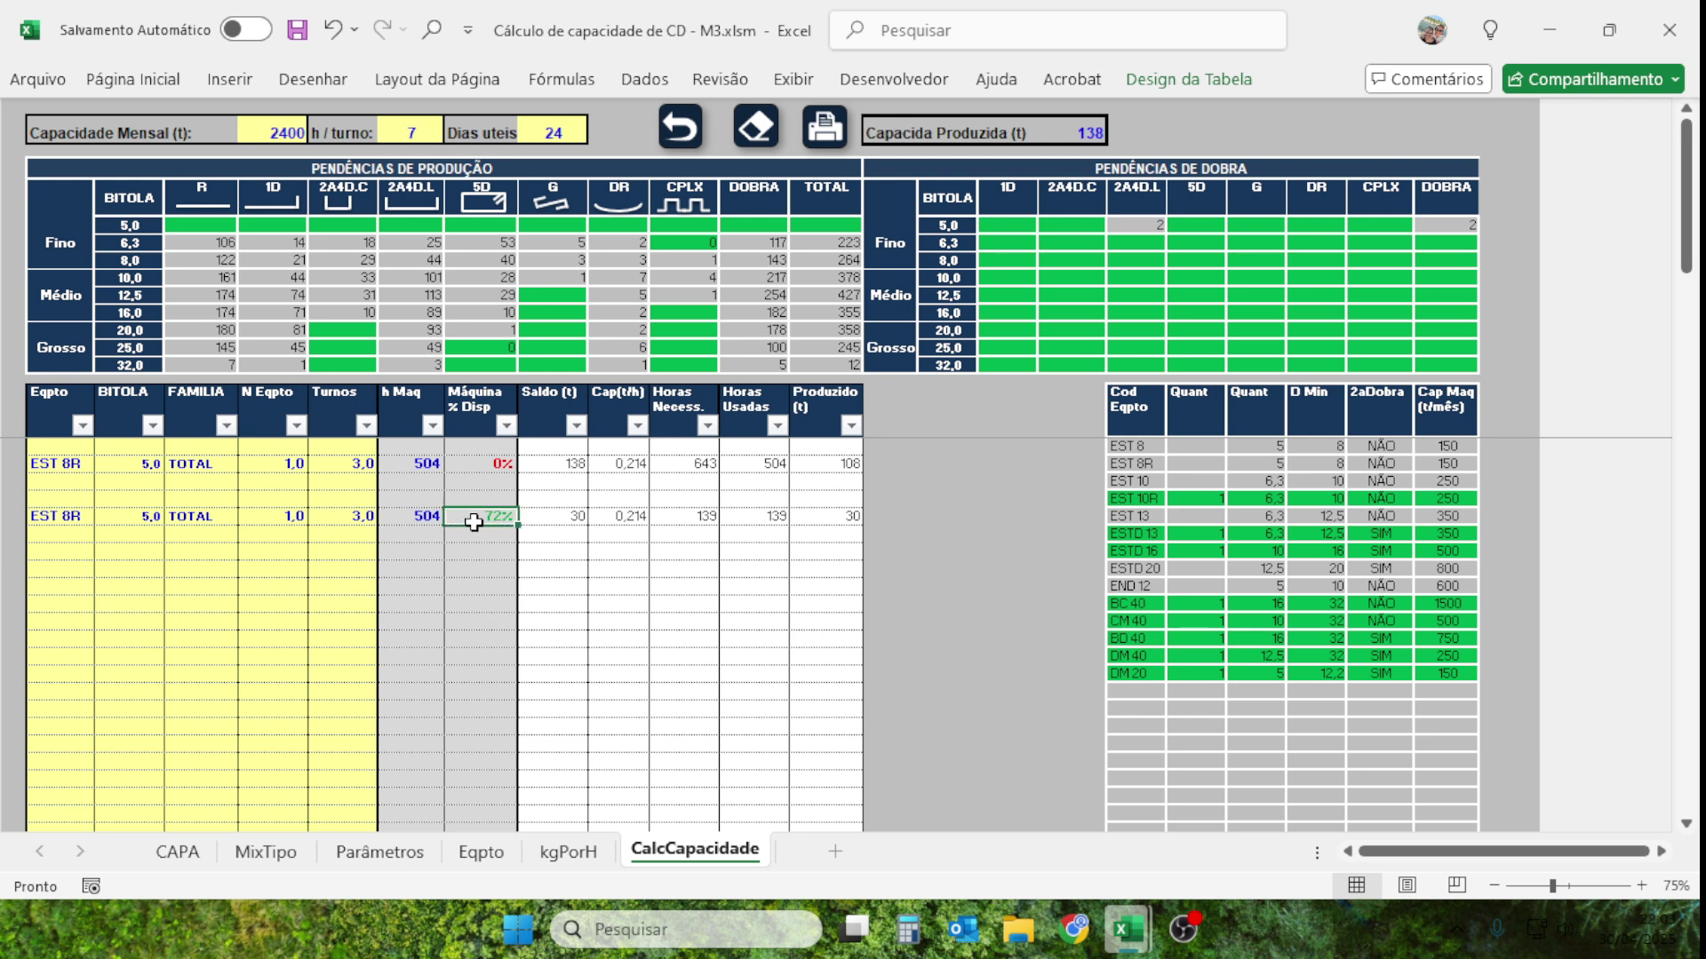
{"action": "left_click", "coordinate": [567, 517]}
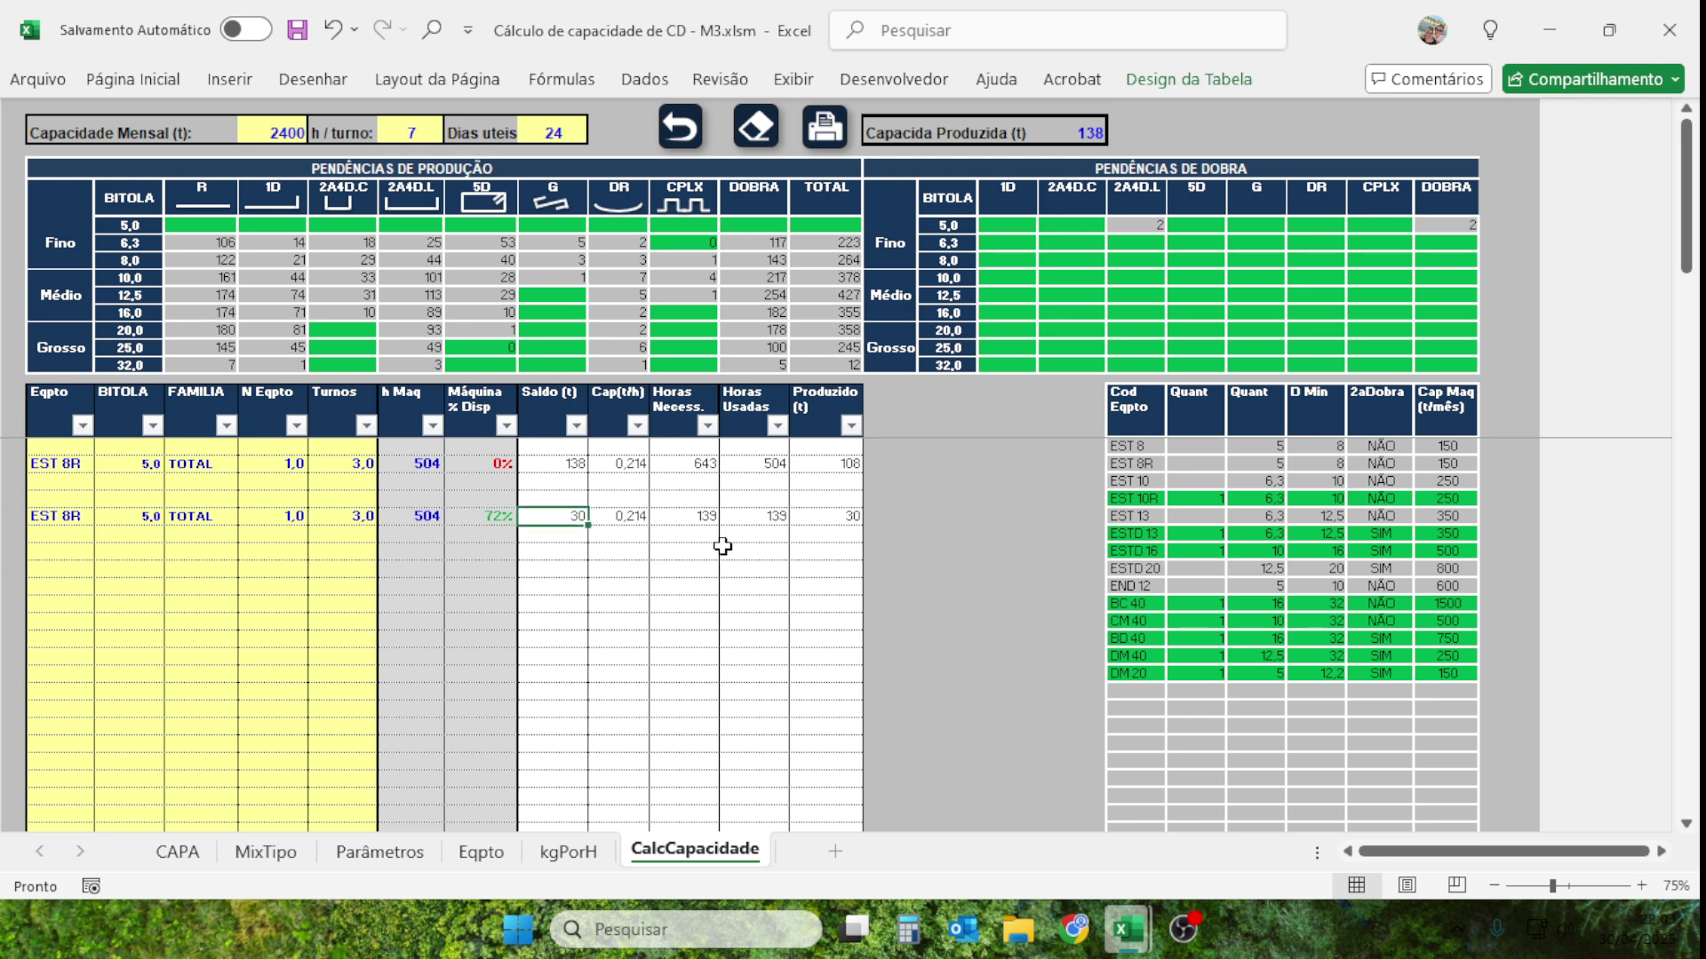
{"action": "left_click", "coordinate": [768, 519]}
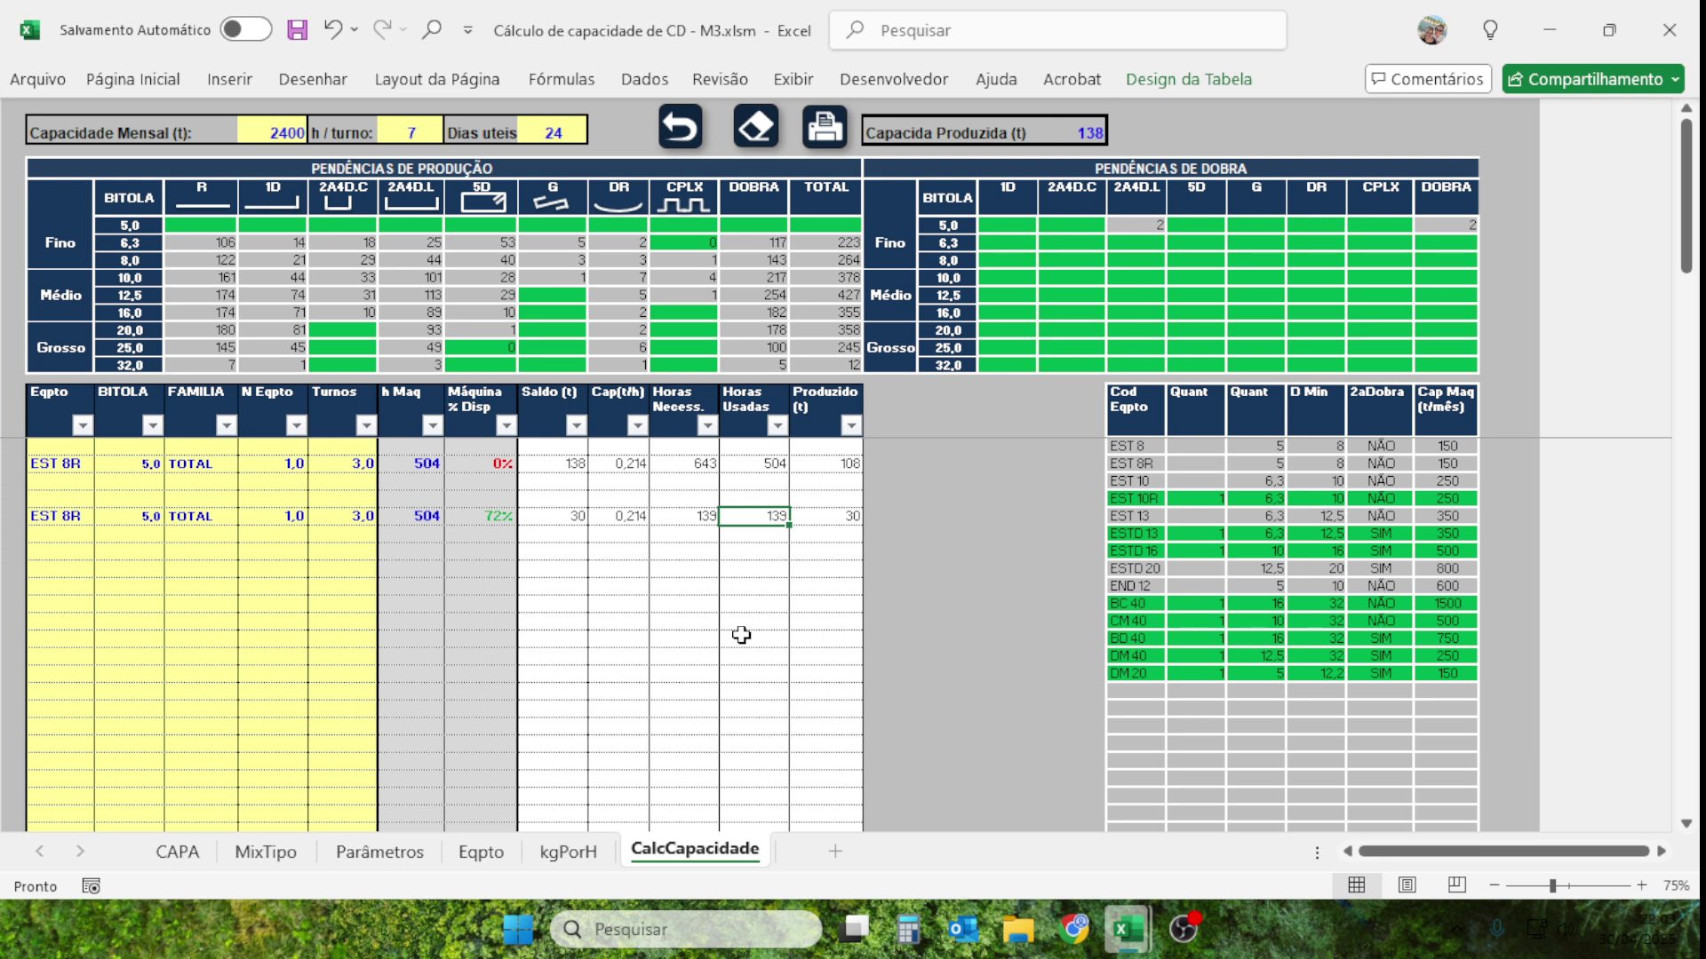
{"action": "left_click", "coordinate": [404, 517]}
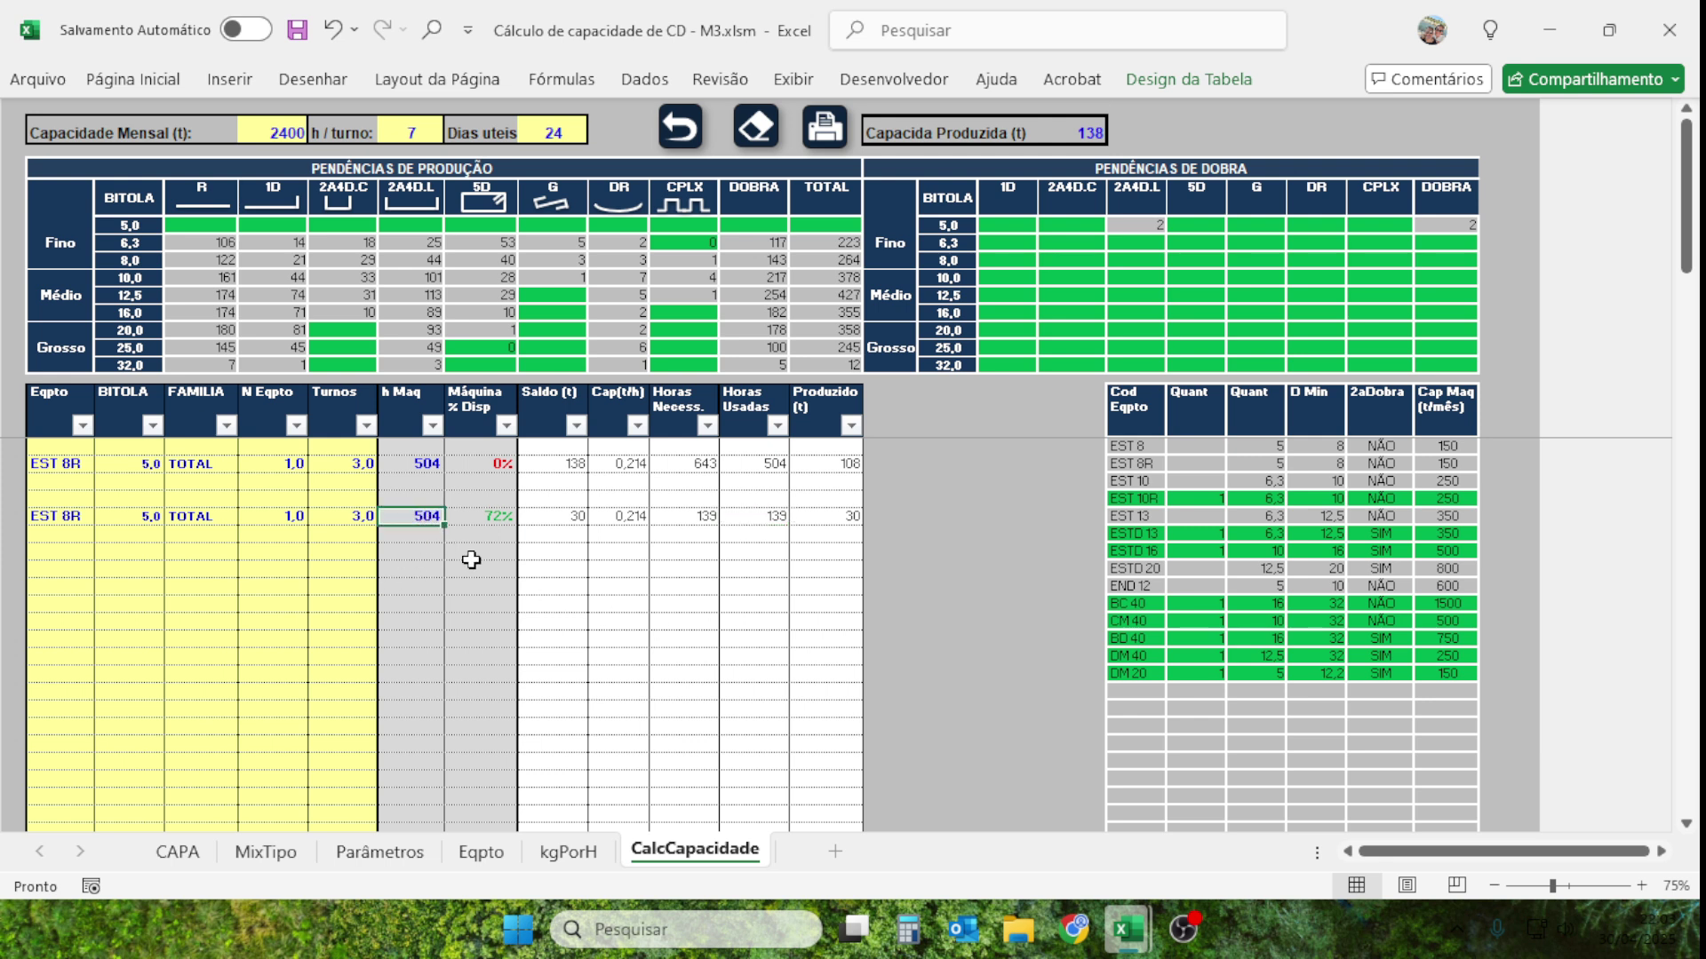
{"action": "left_click", "coordinate": [494, 516]}
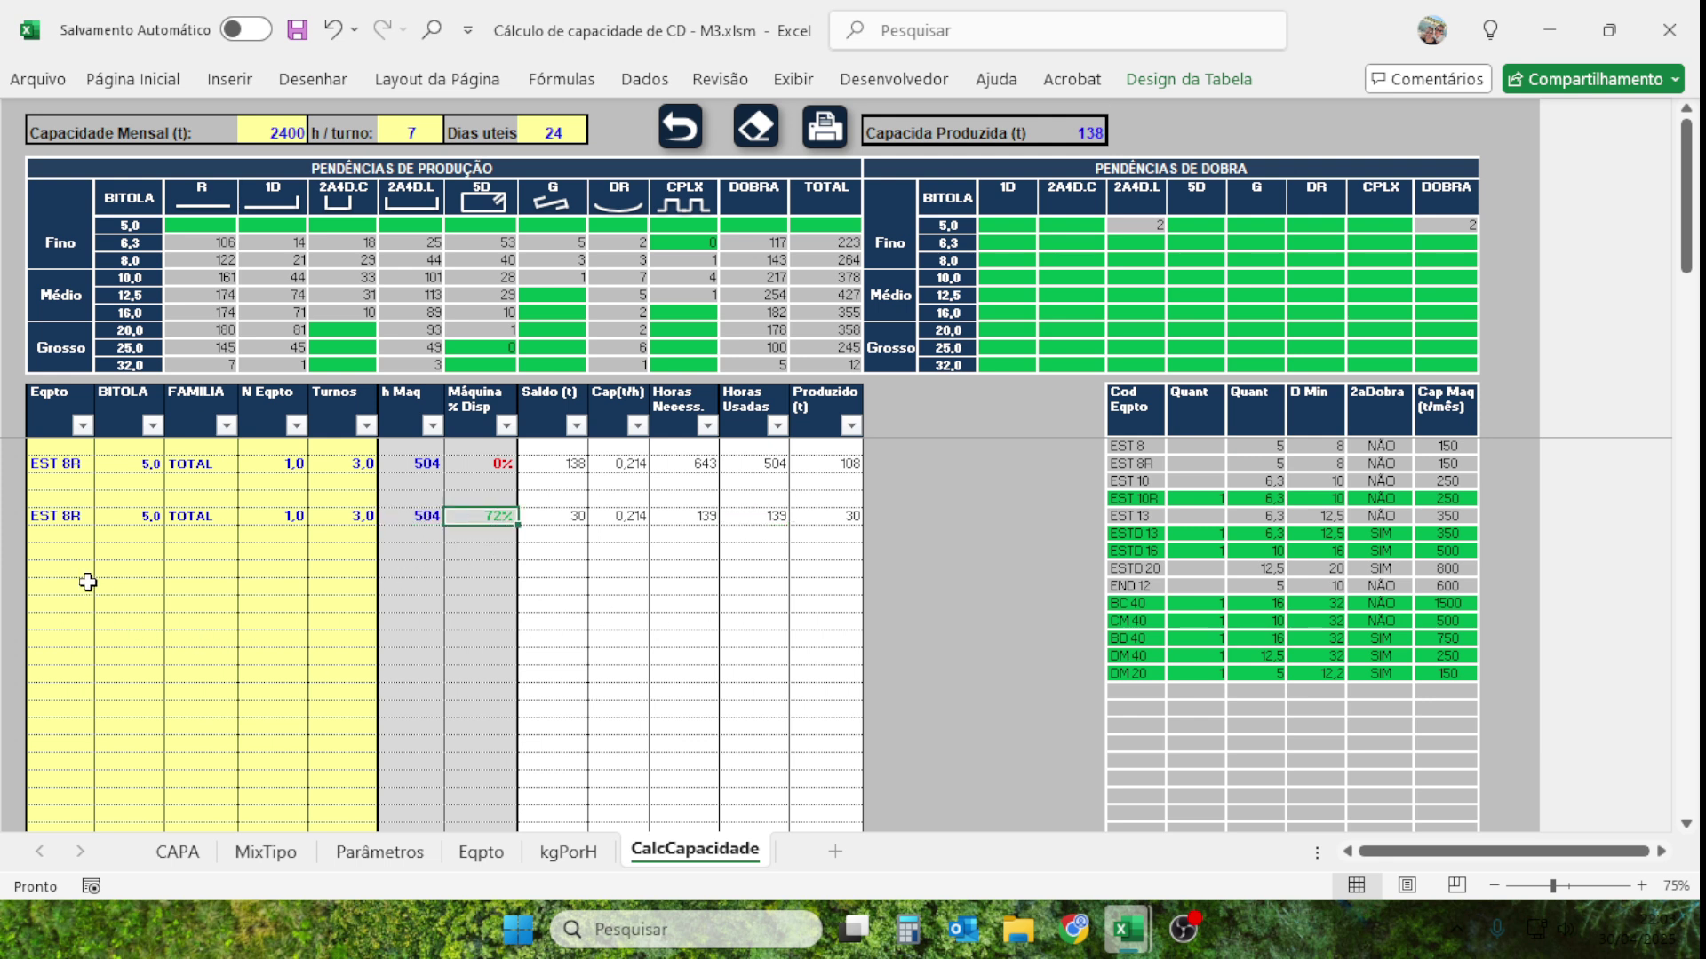
Add another EST 8R row directly beneath the second one, with BITOLA set to 6,3.
{"action": "left_click", "coordinate": [67, 540]}
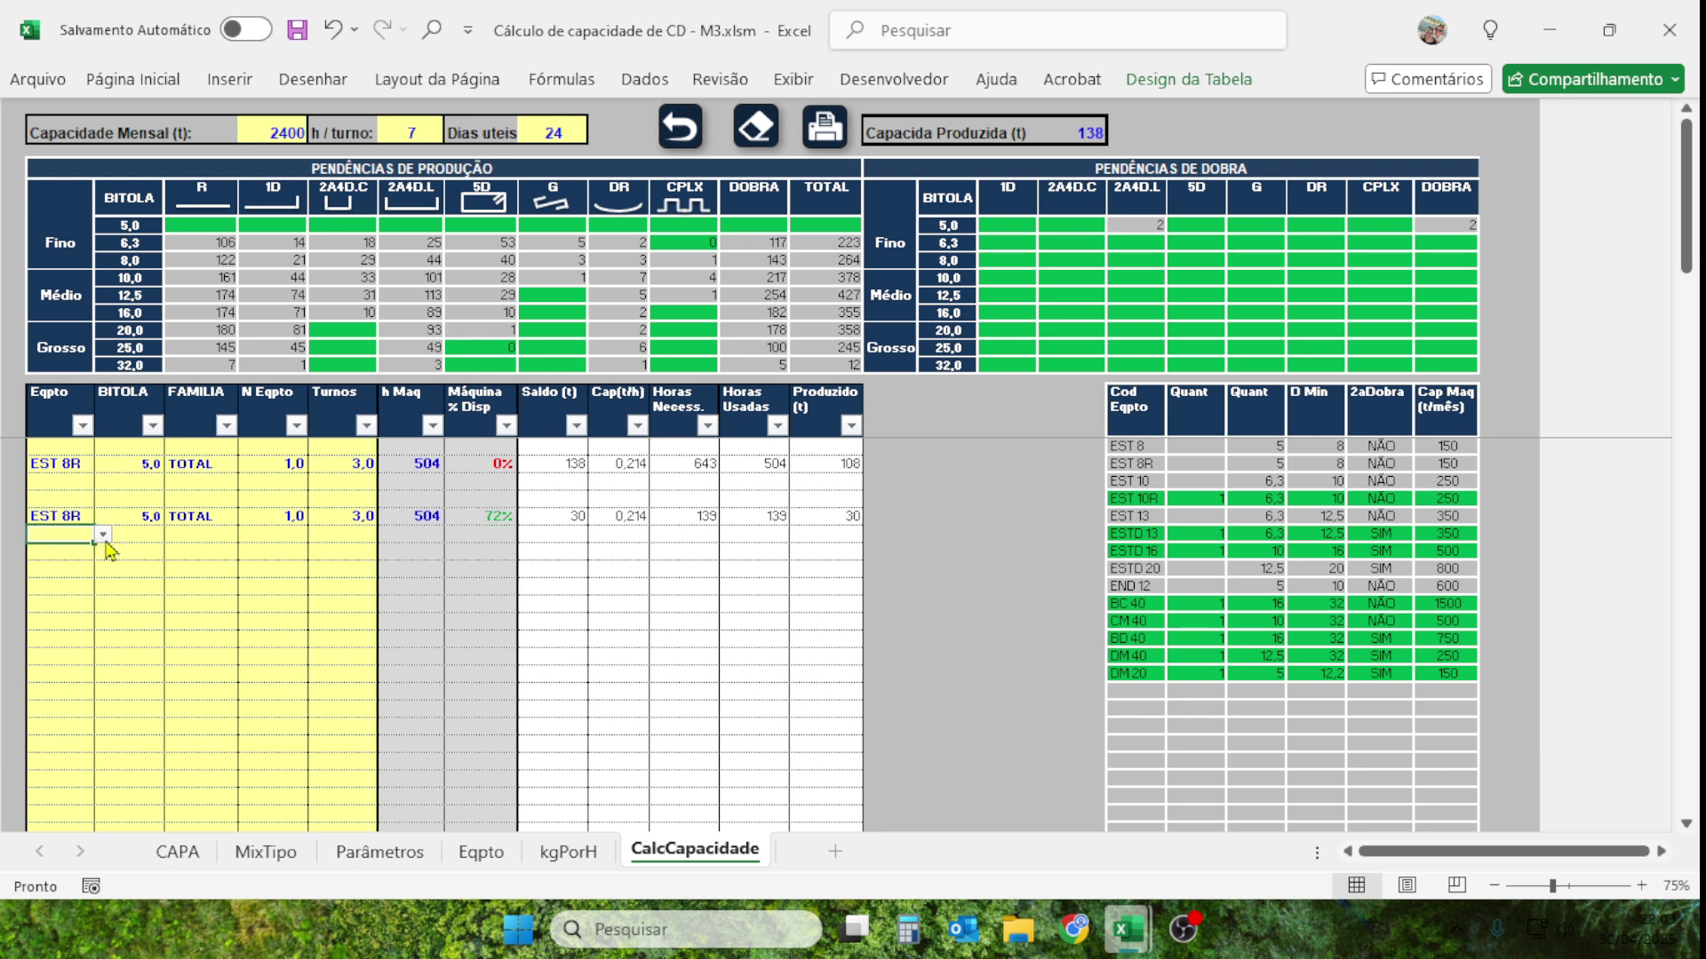
{"action": "left_click", "coordinate": [103, 534]}
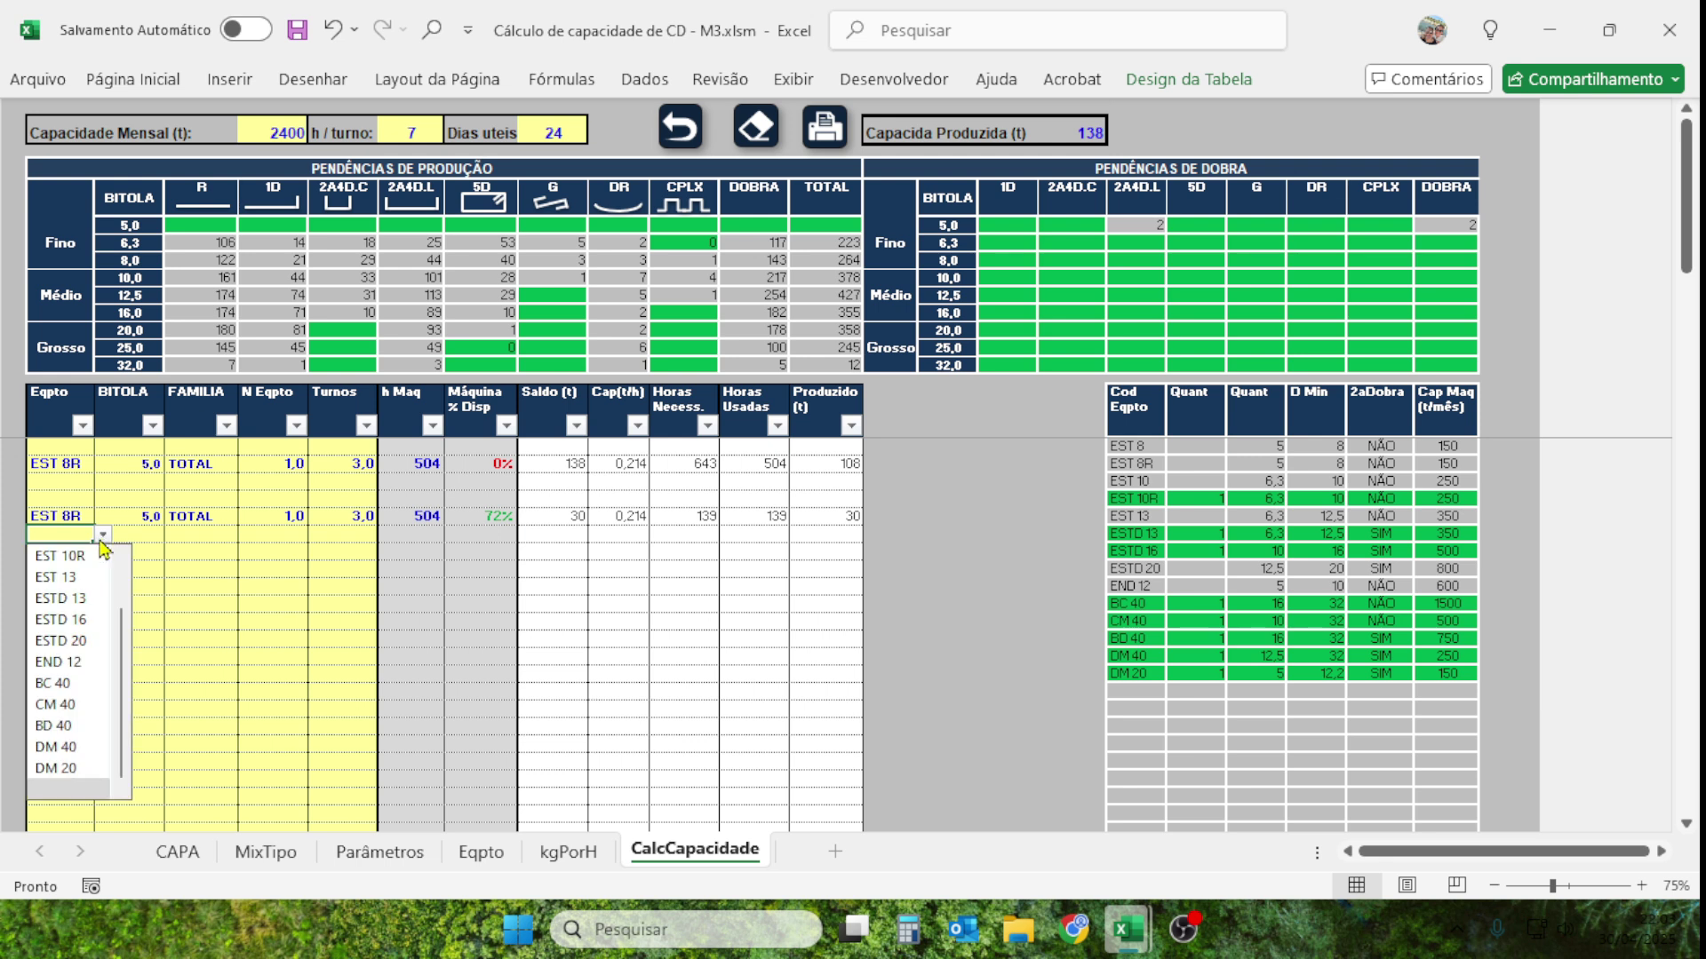
{"action": "scroll", "coordinate": [89, 590], "scroll_direction": "up", "scroll_amount": 1}
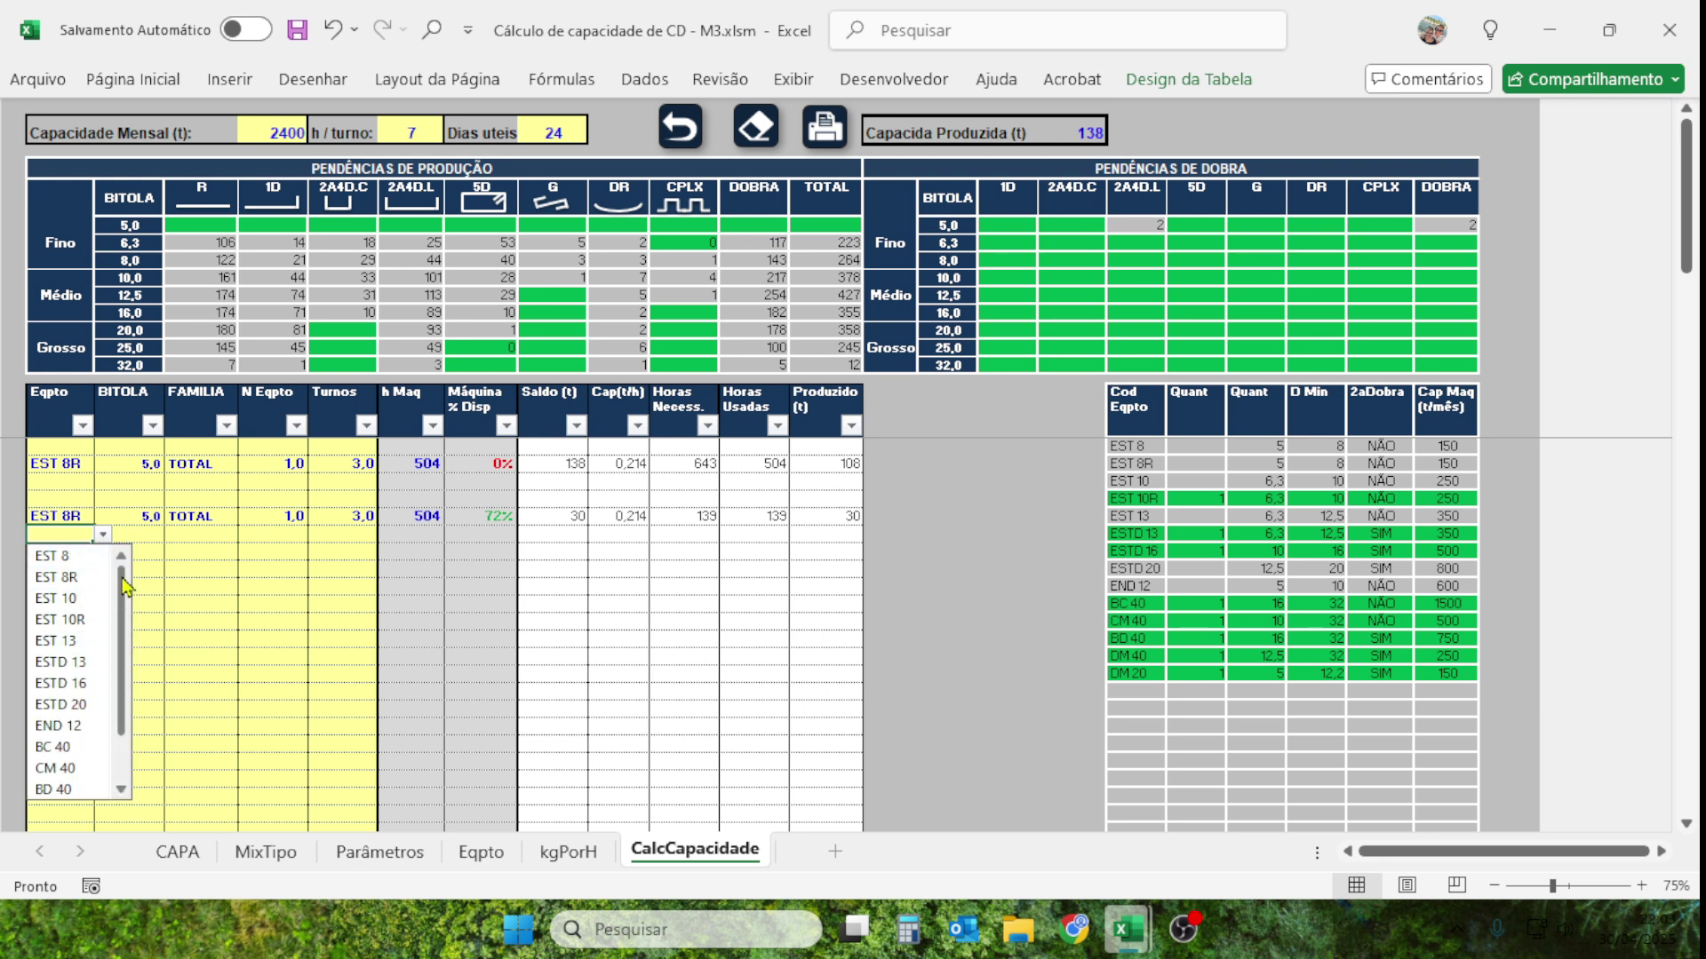
{"action": "left_click", "coordinate": [59, 577]}
{"action": "left_click", "coordinate": [150, 539]}
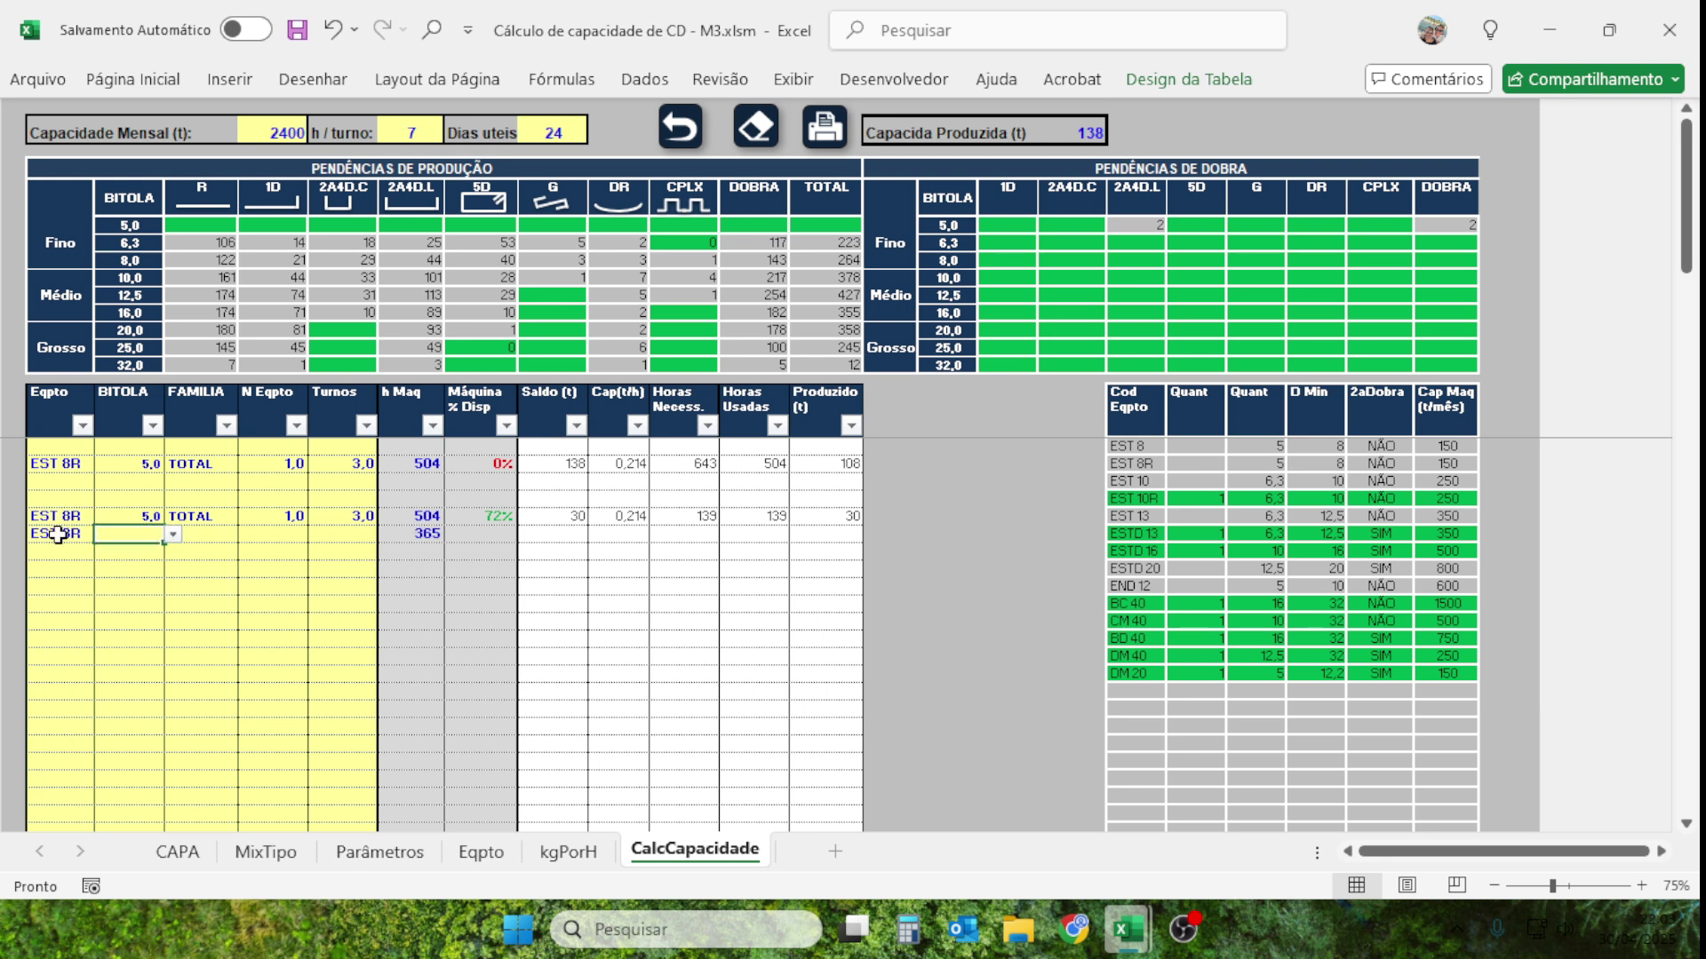
{"action": "left_click", "coordinate": [173, 536]}
{"action": "left_click", "coordinate": [133, 578]}
Set FAMILIA to TOTAL in the gauge 6,3 EST 8R row and check its machine availability.
{"action": "left_click", "coordinate": [216, 538]}
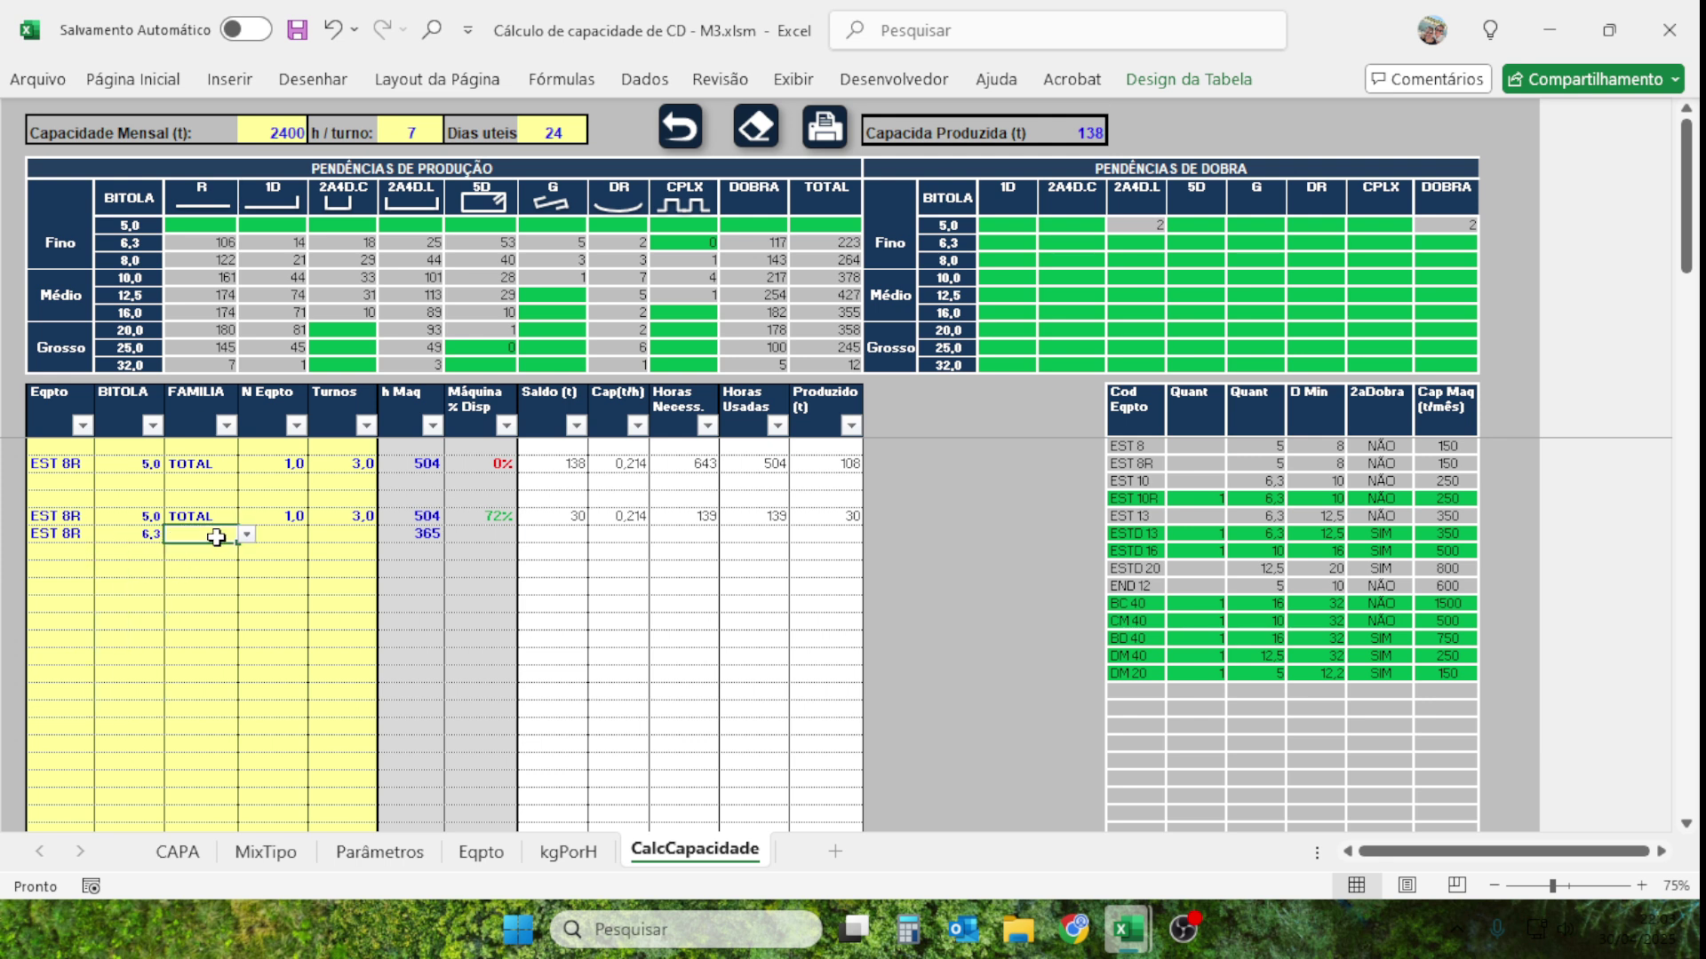
{"action": "left_click", "coordinate": [246, 535]}
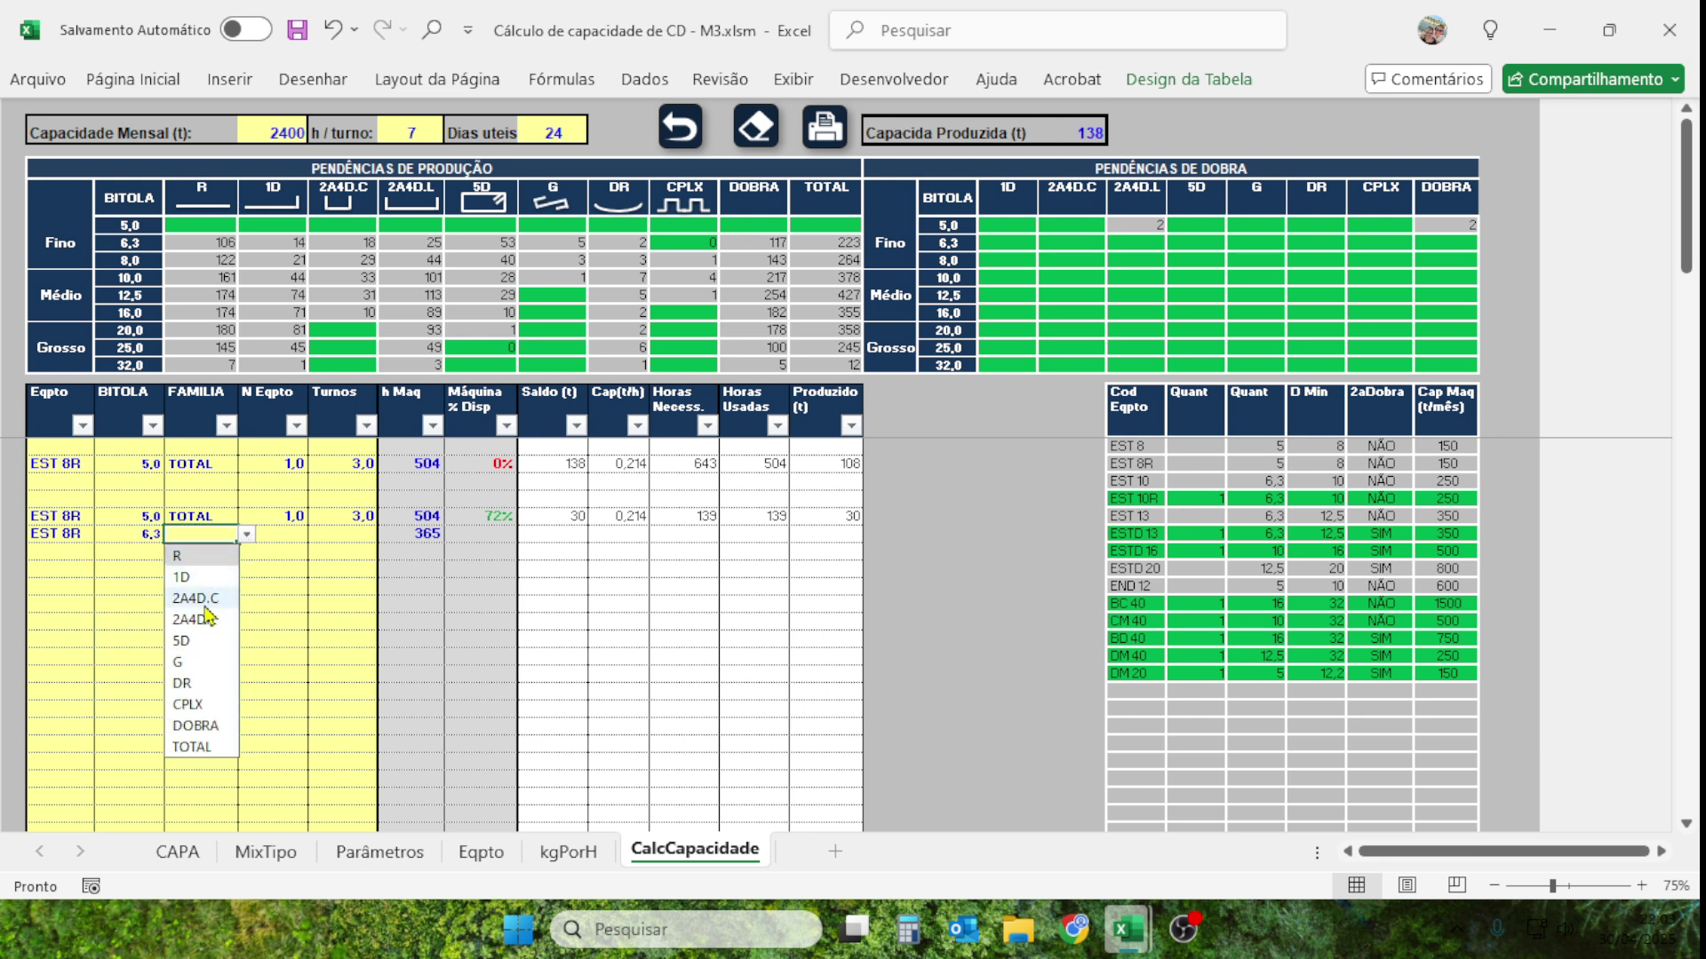
{"action": "left_click", "coordinate": [204, 749]}
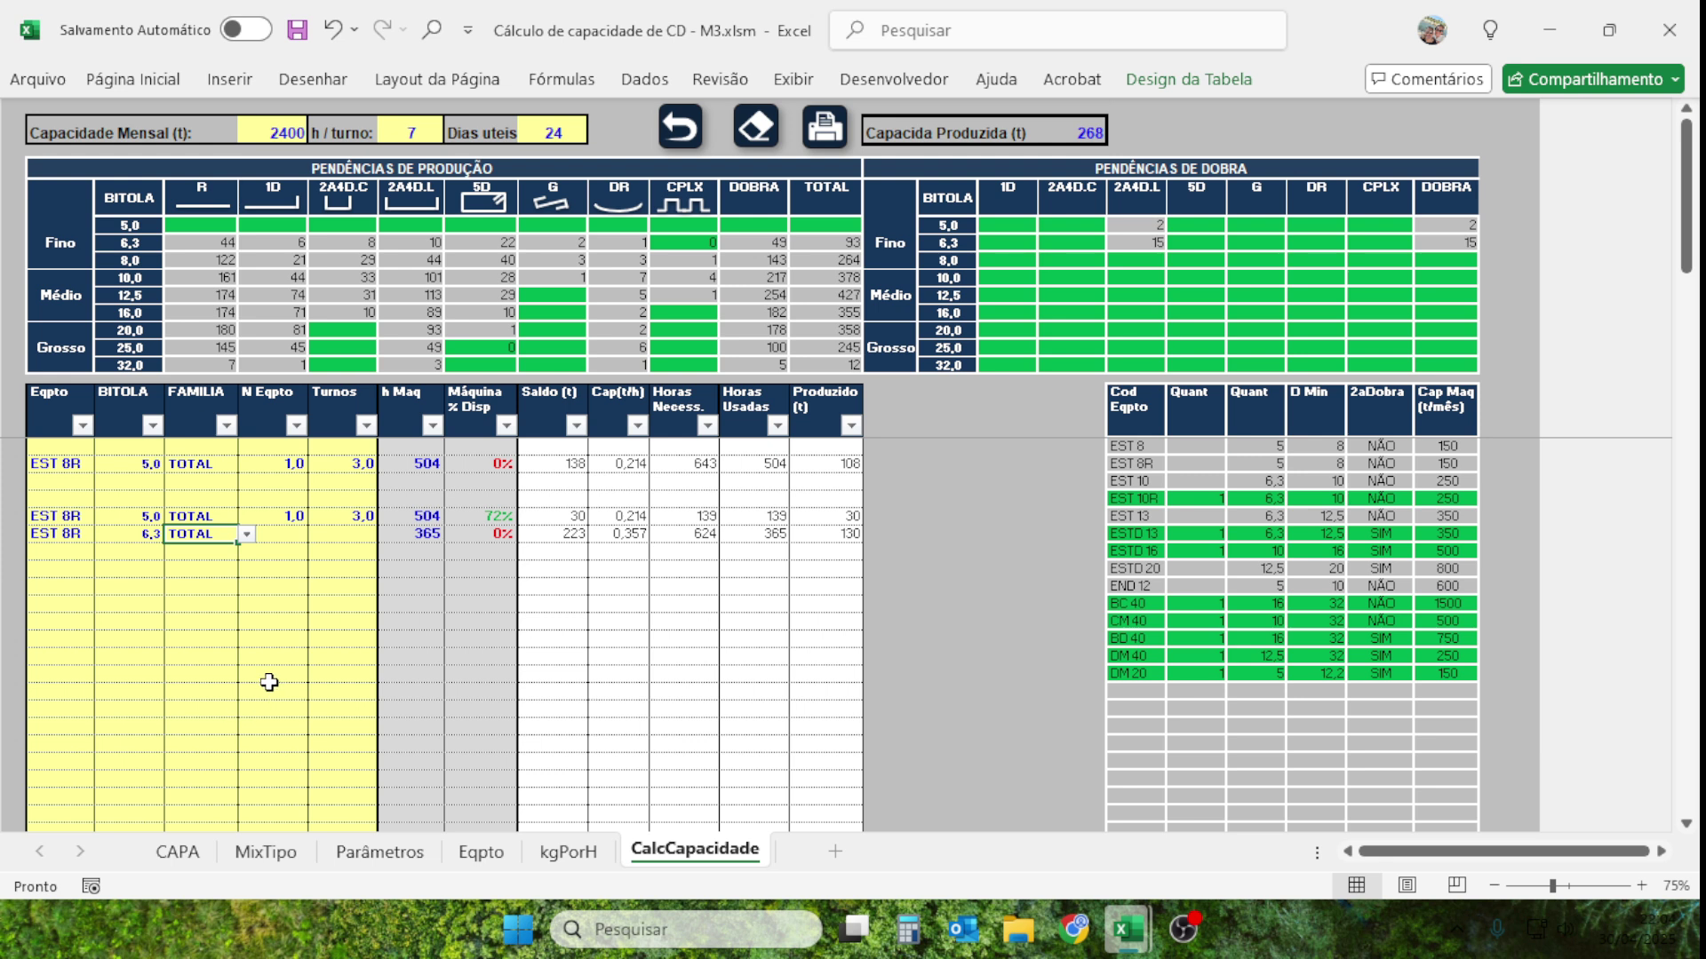
{"action": "left_click", "coordinate": [502, 535]}
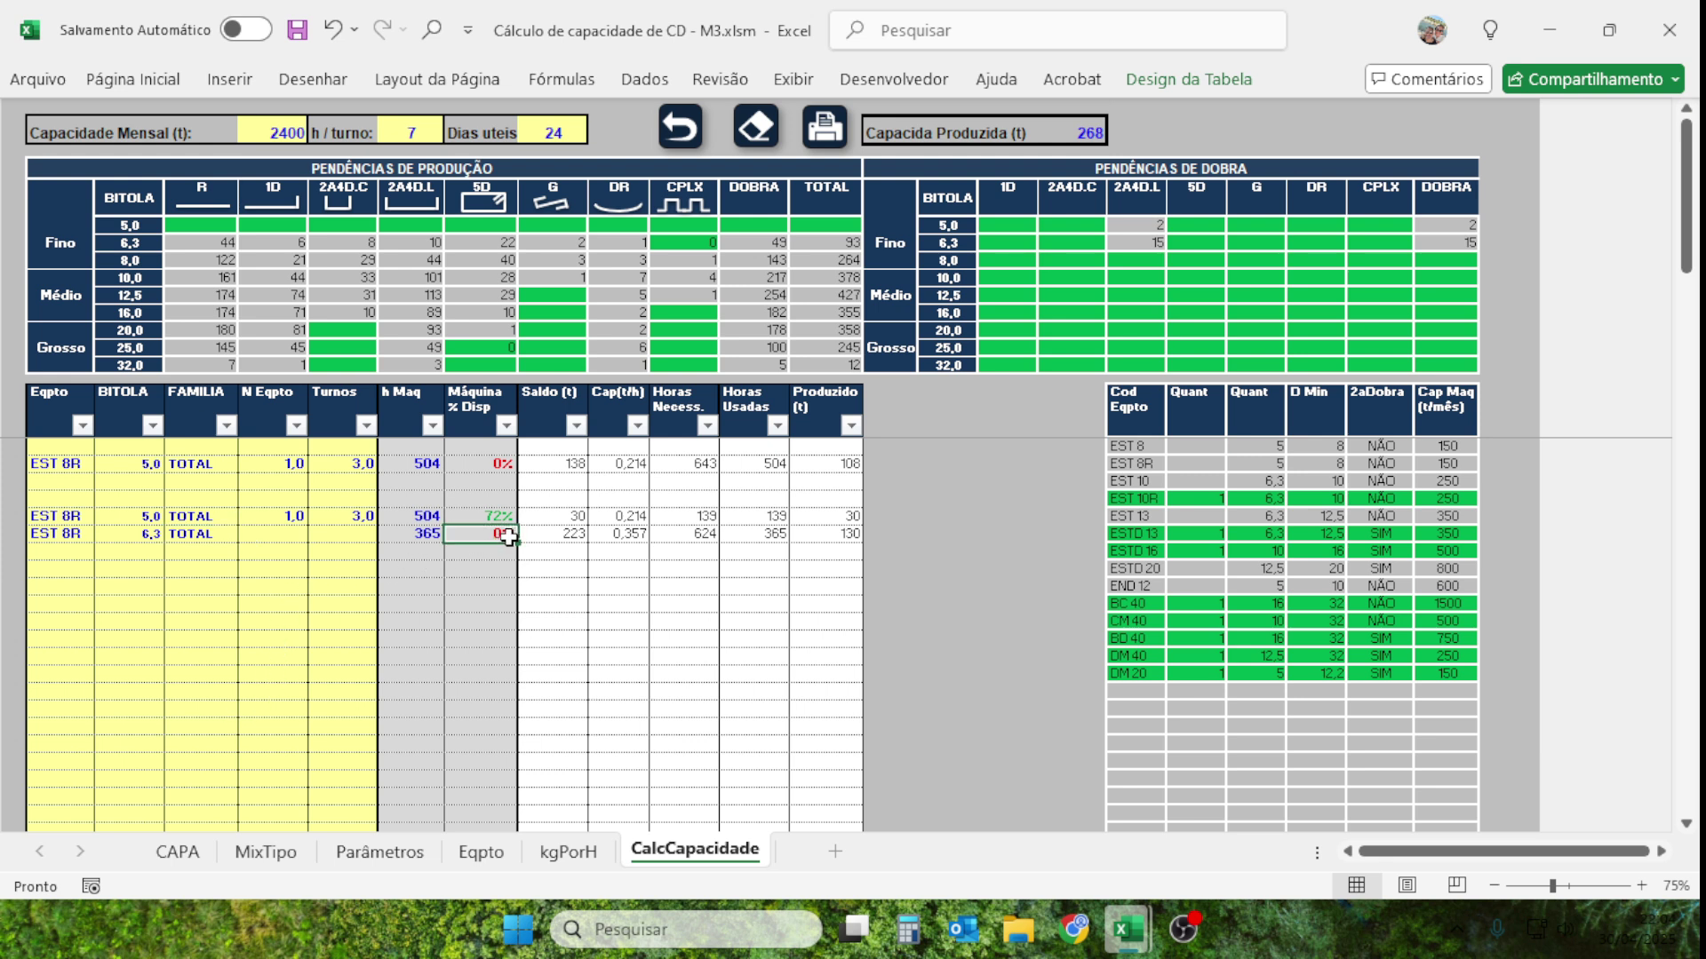
{"action": "left_click", "coordinate": [129, 535]}
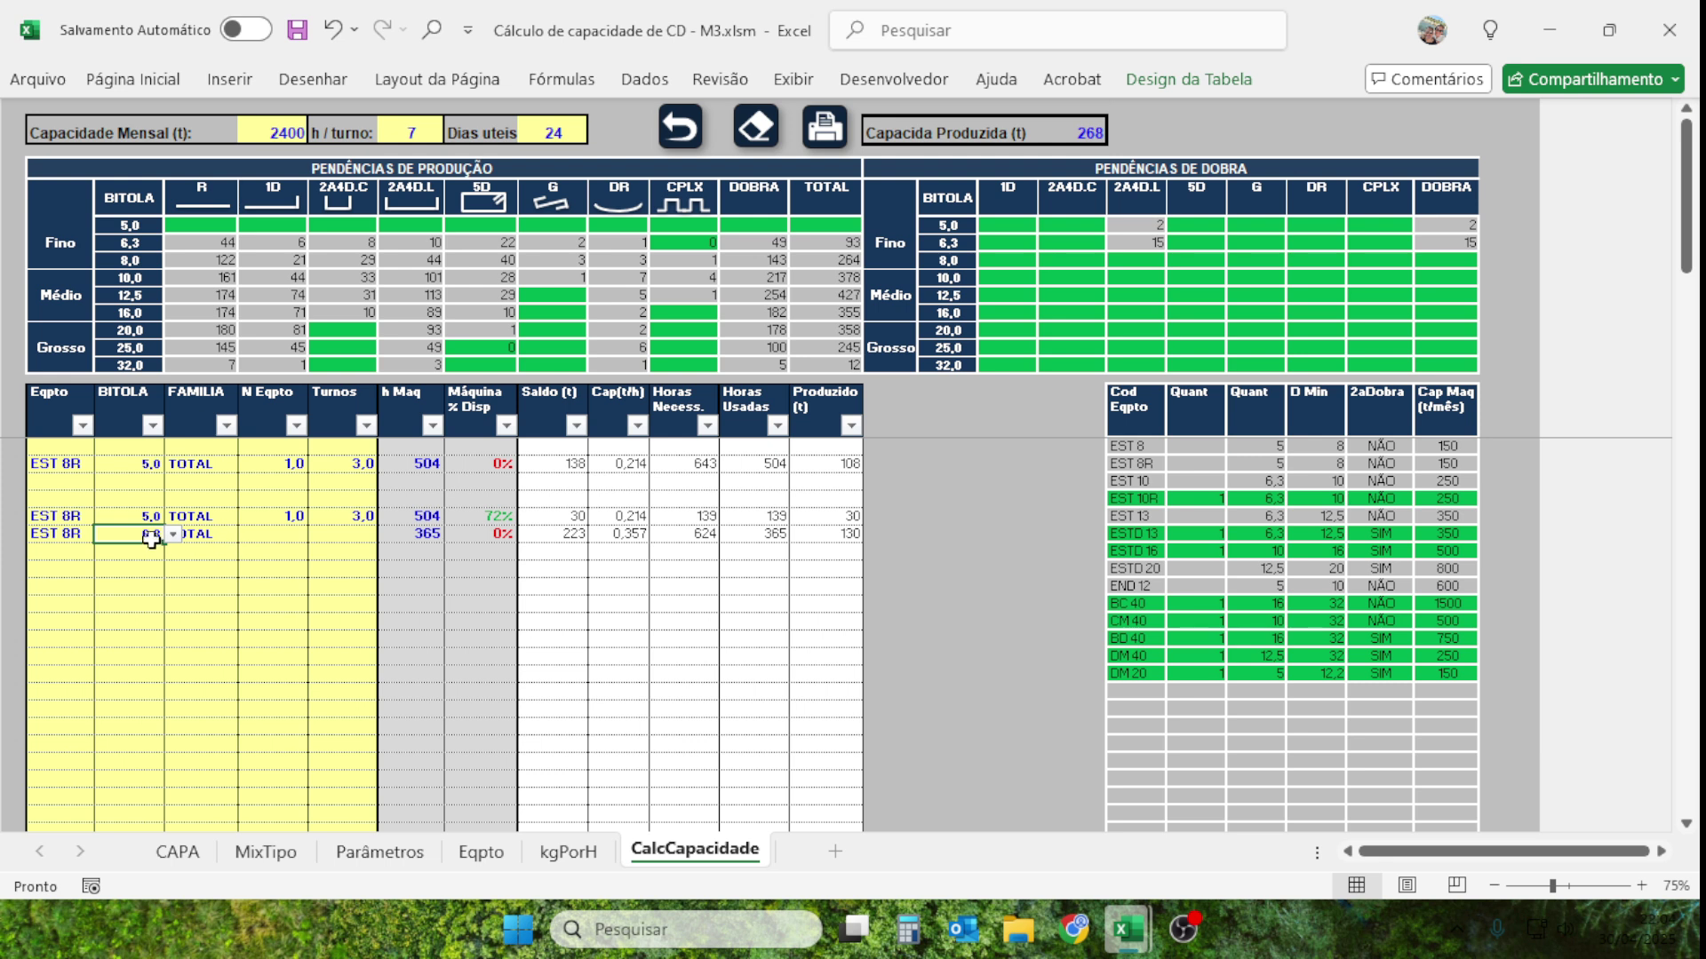
{"action": "left_click", "coordinate": [268, 534]}
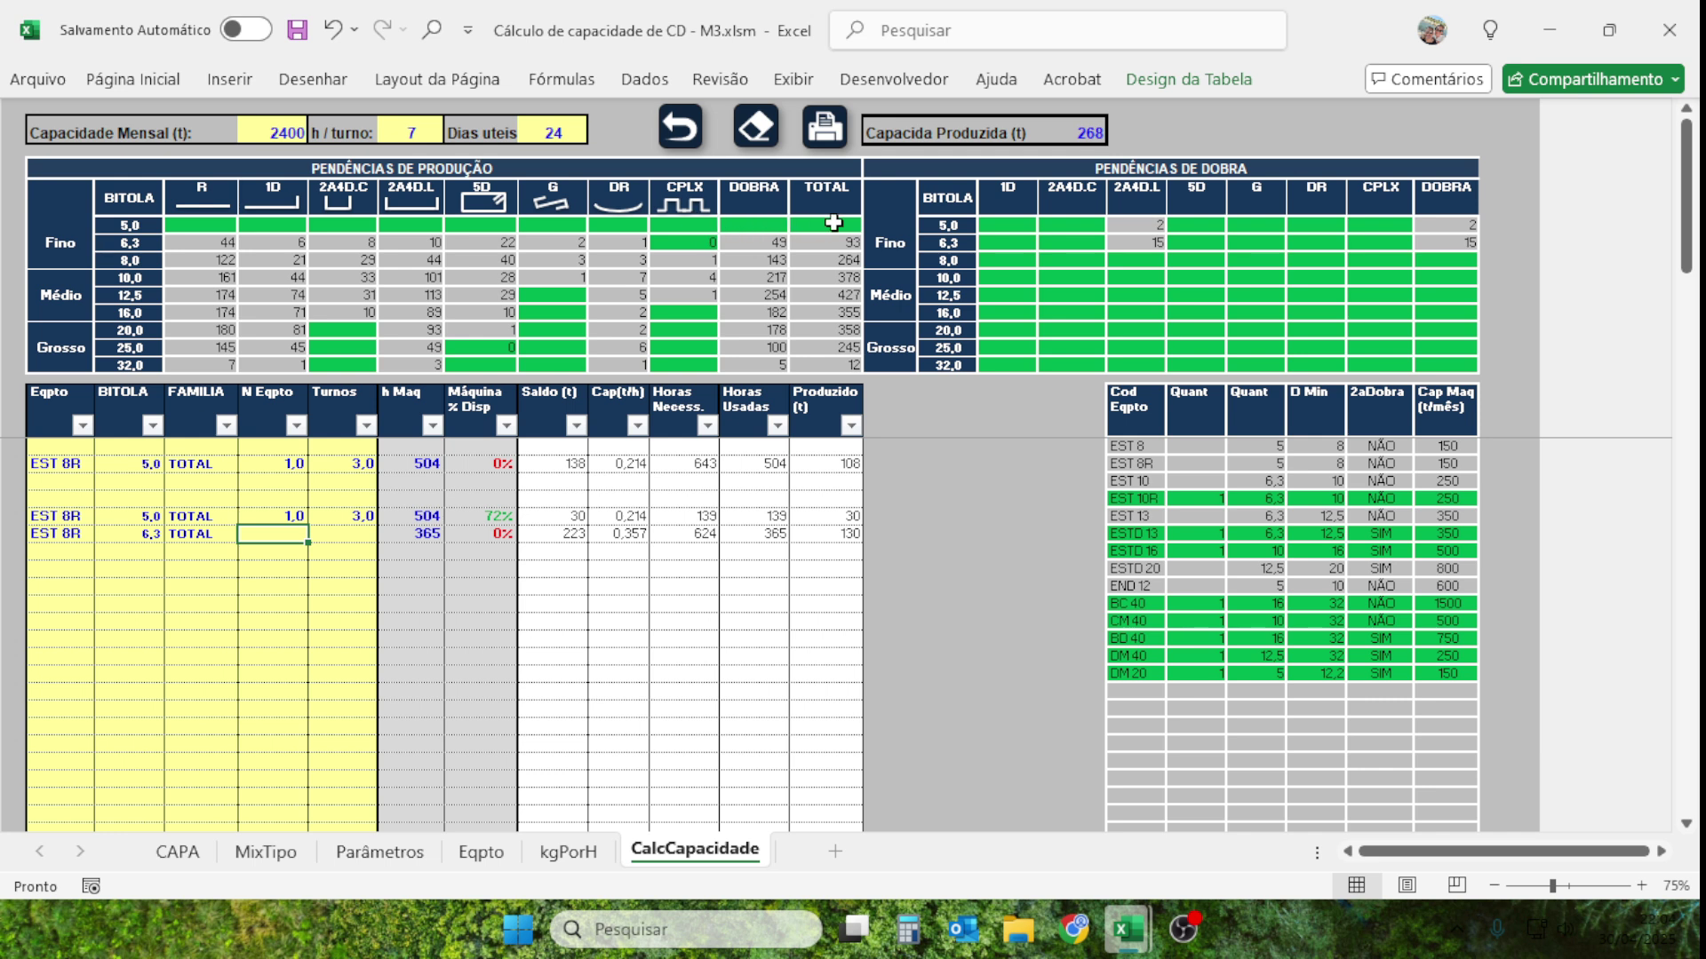
Clear the Turnos values of both gauge 5,0 EST 8R rows.
{"action": "left_click", "coordinate": [358, 469]}
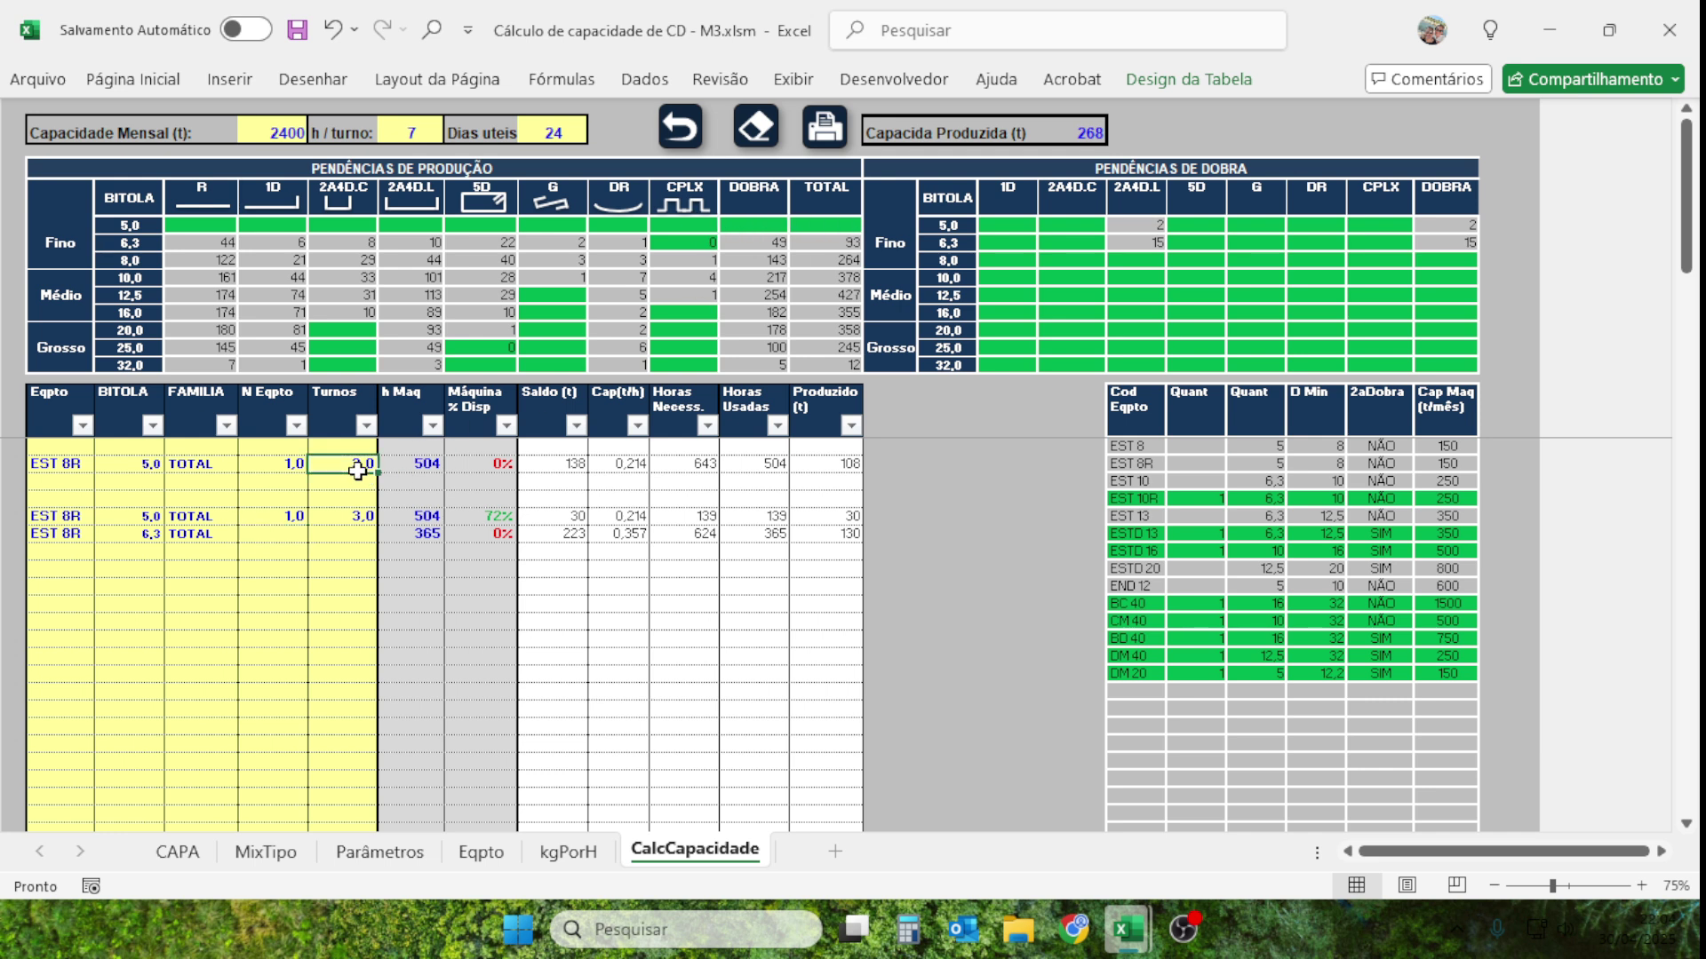
{"action": "key", "text": "Delete"}
{"action": "left_click", "coordinate": [353, 515]}
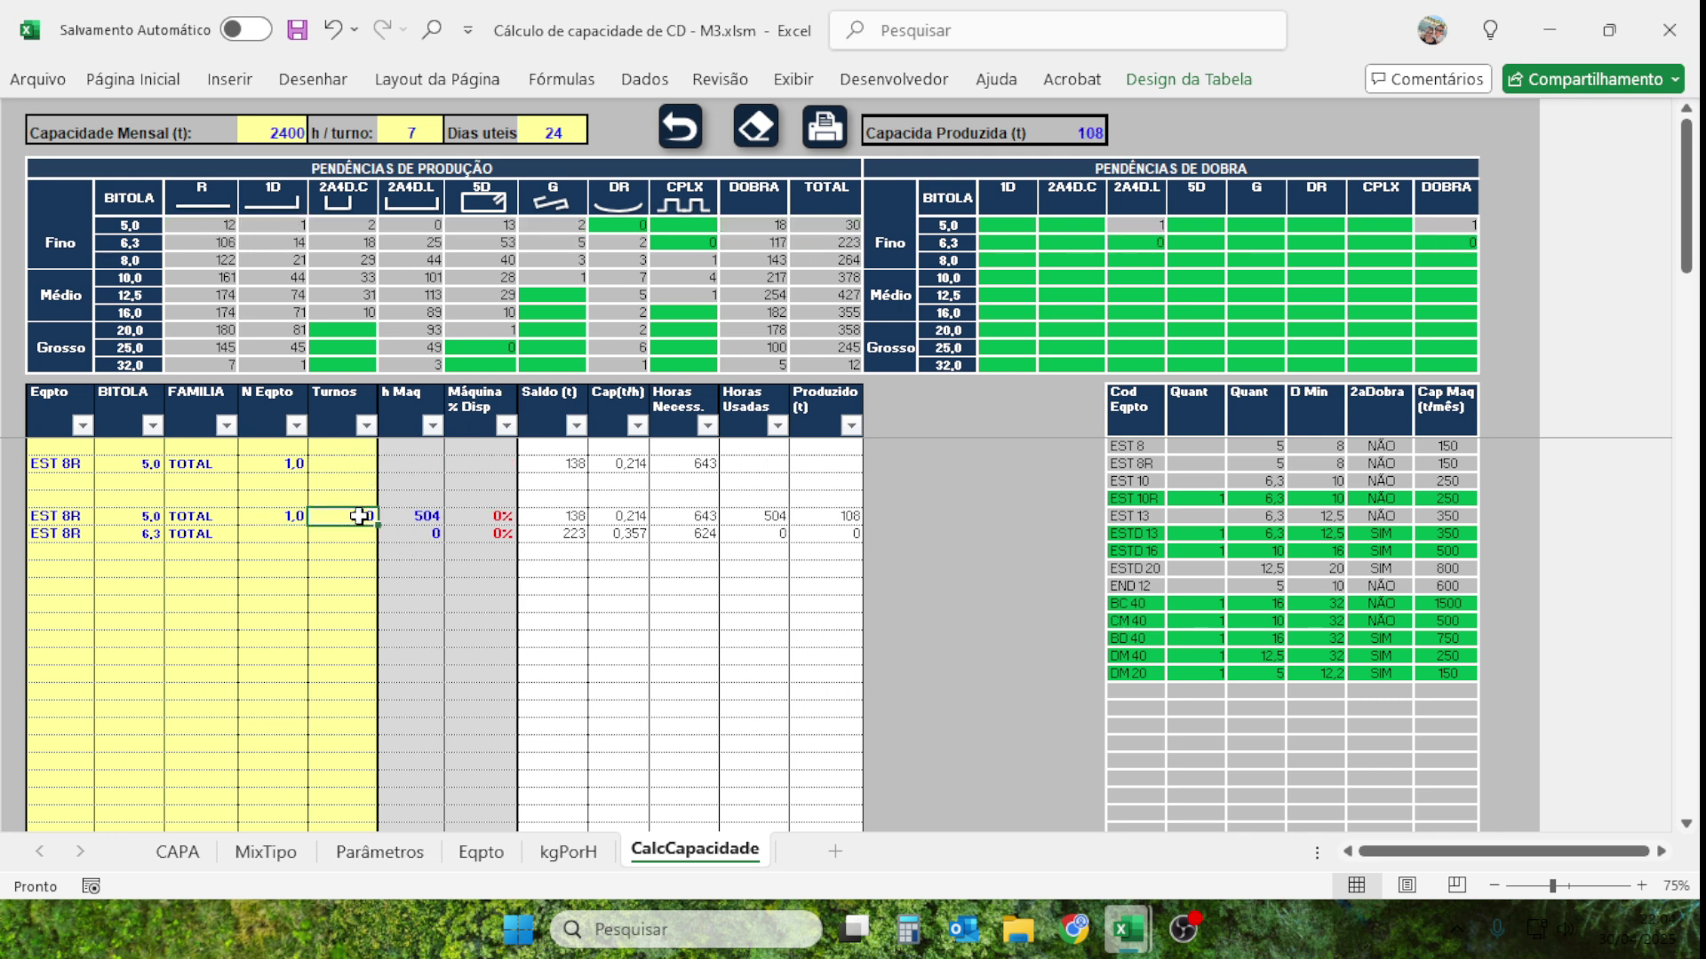
{"action": "key", "text": "Delete"}
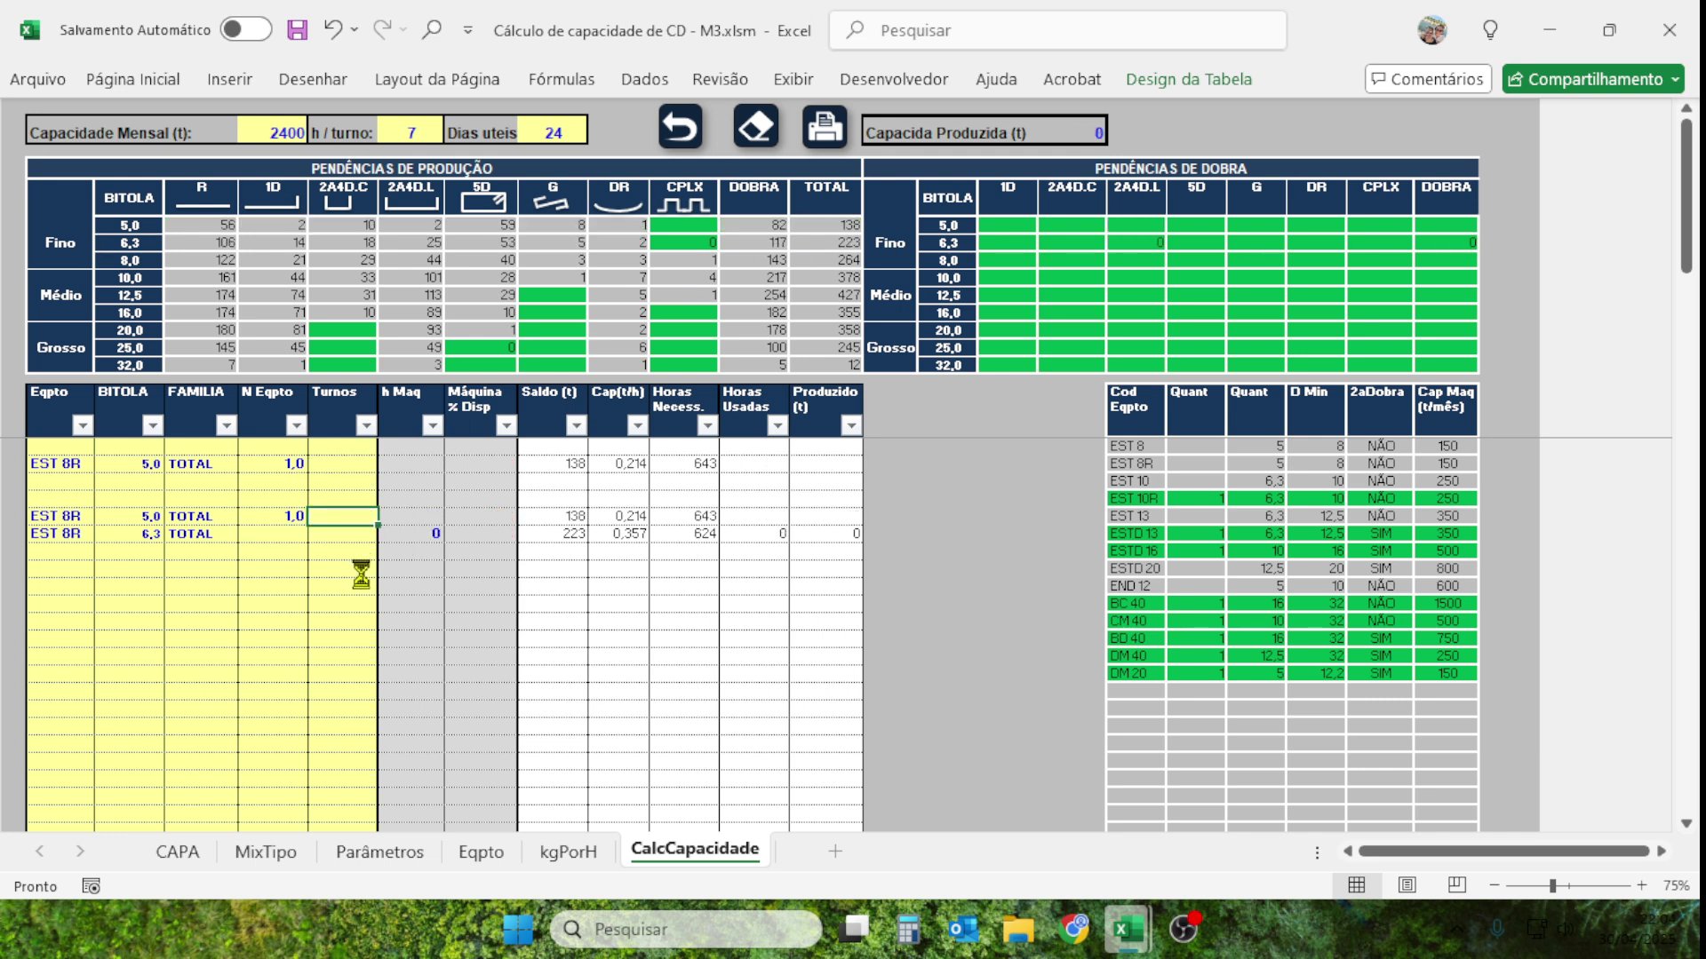
Enter 3 shifts again in both gauge 5,0 EST 8R rows, one row after the other.
{"action": "left_click", "coordinate": [354, 465]}
{"action": "type", "text": "3"}
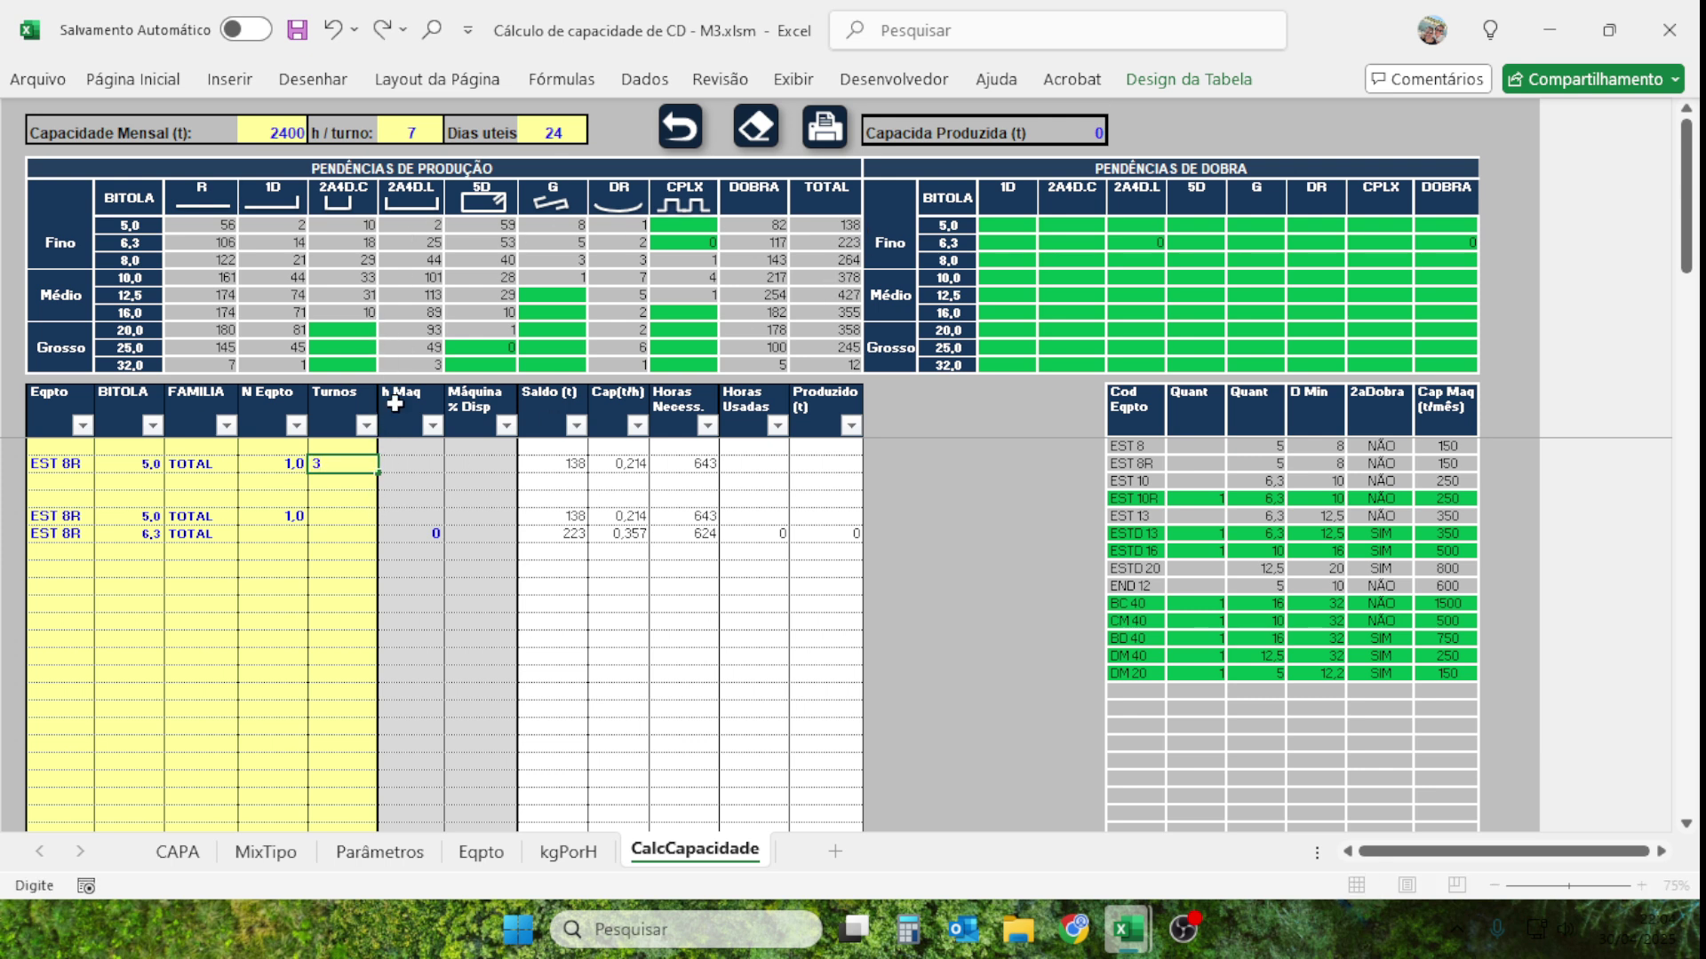
{"action": "left_click", "coordinate": [346, 567]}
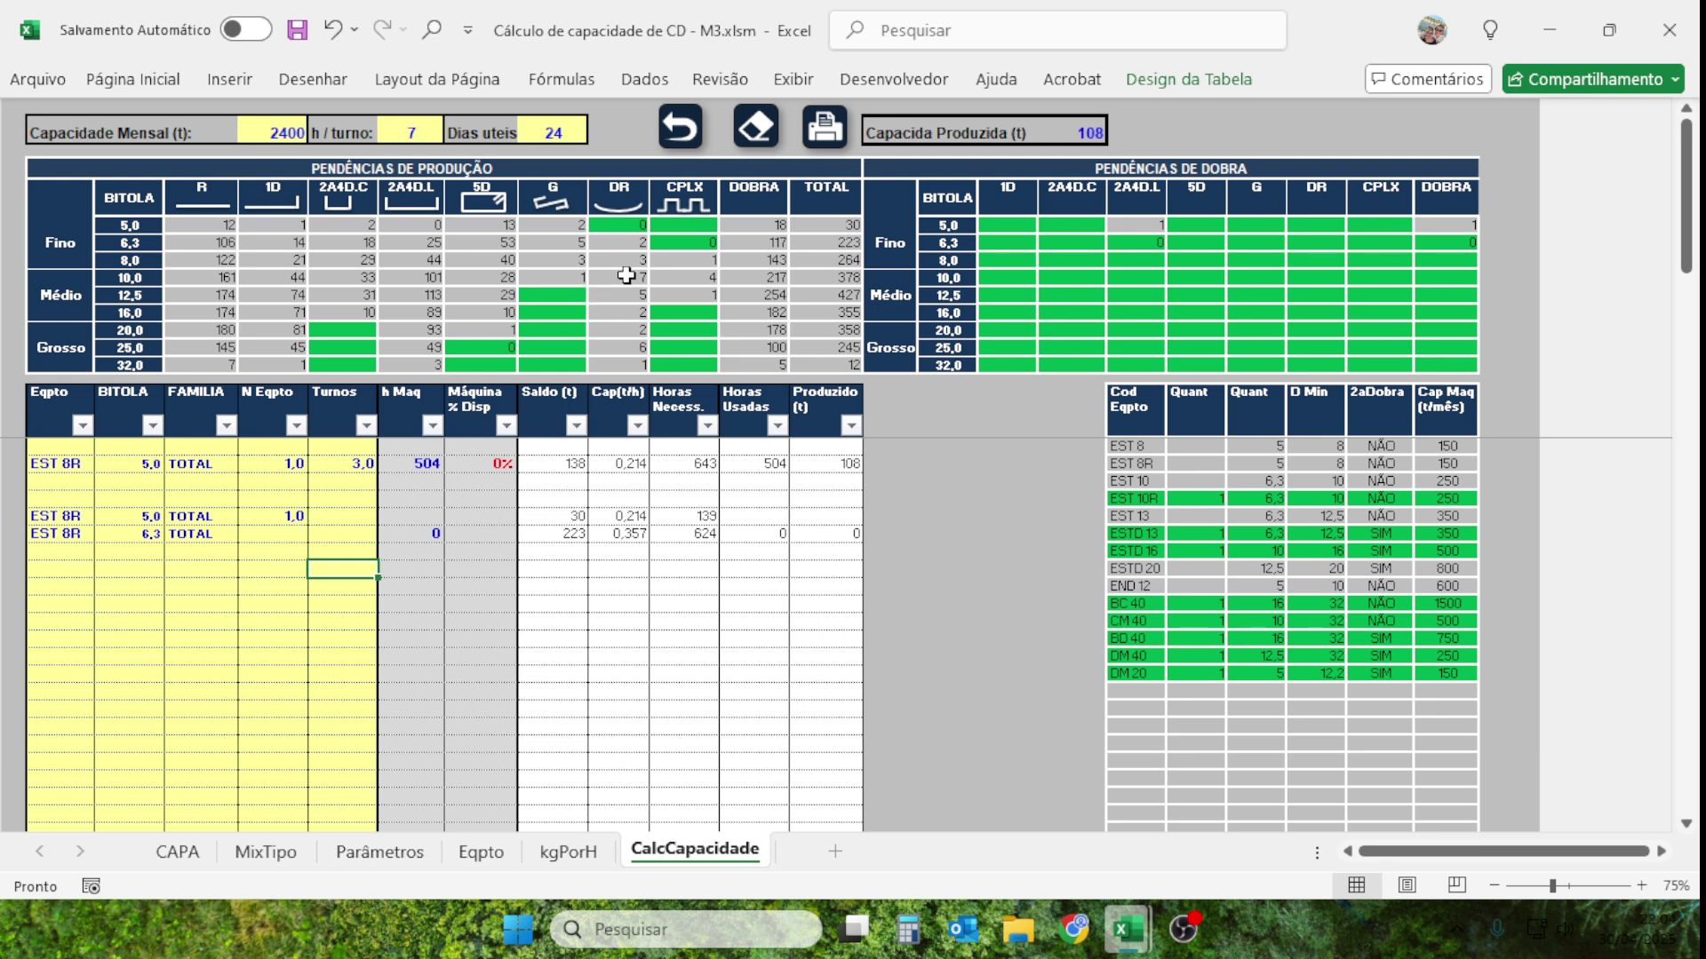
{"action": "left_click", "coordinate": [350, 518]}
{"action": "type", "text": "3"}
{"action": "key", "text": "Return"}
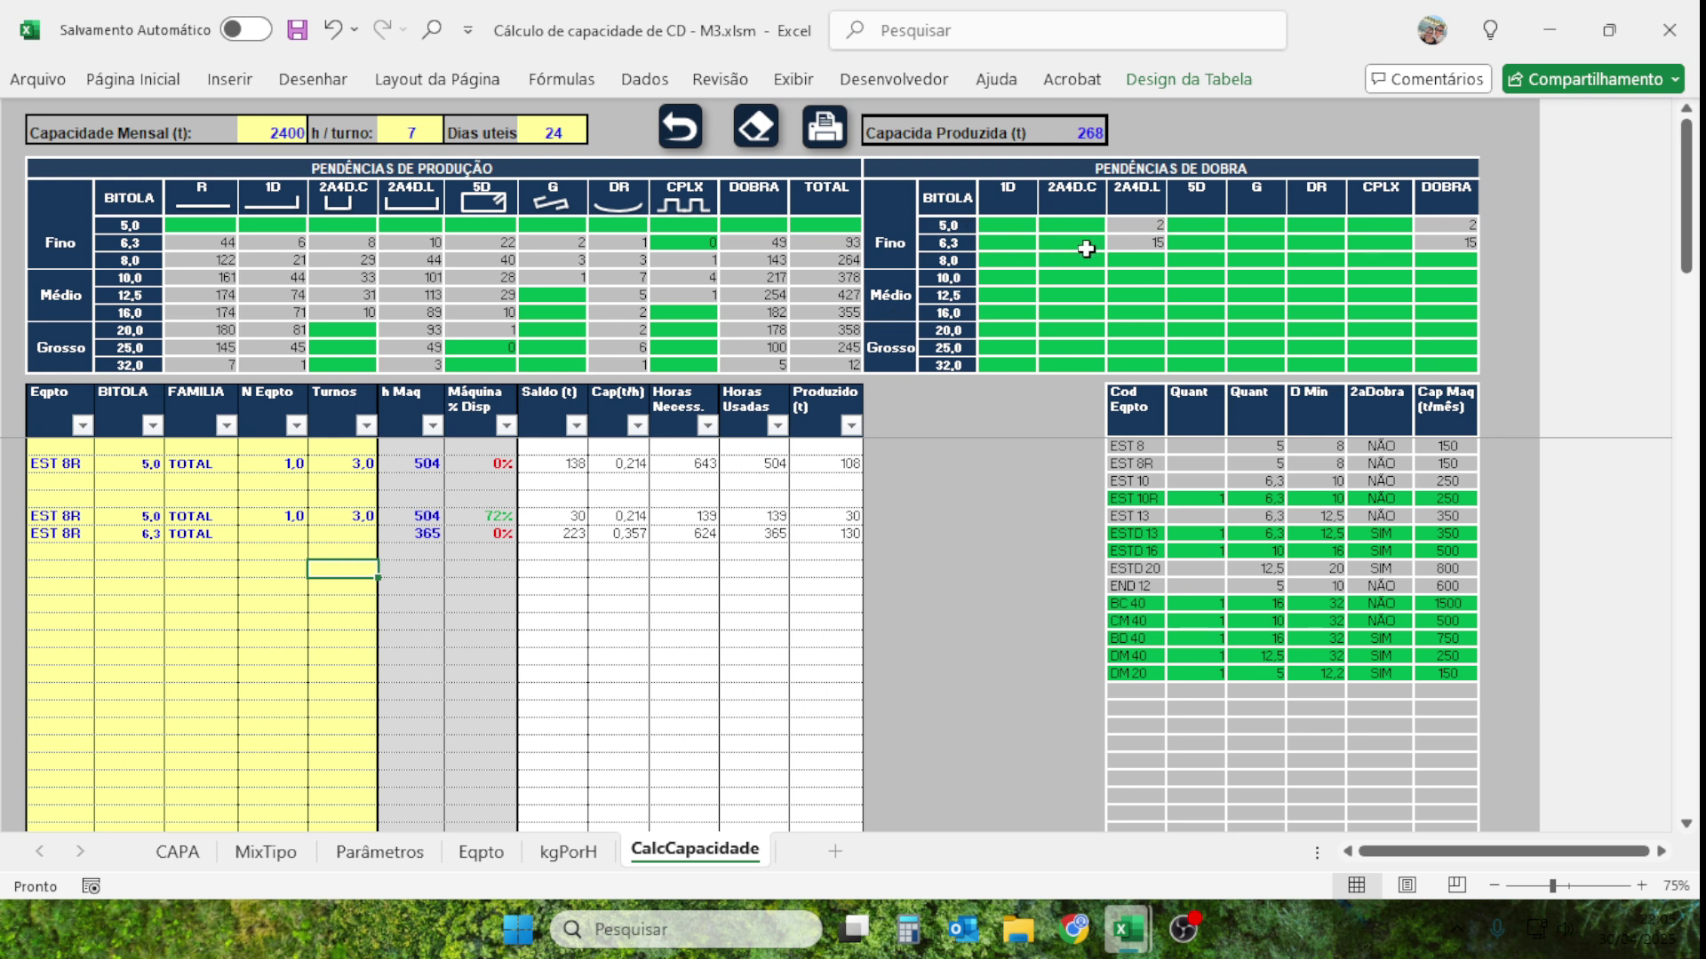
Delete the equipment, gauge and family entries of the gauge 6,3 EST 8R row.
{"action": "left_click_drag", "start_coordinate": [64, 538], "coordinate": [254, 535]}
{"action": "key", "text": "Delete"}
{"action": "left_click", "coordinate": [285, 620]}
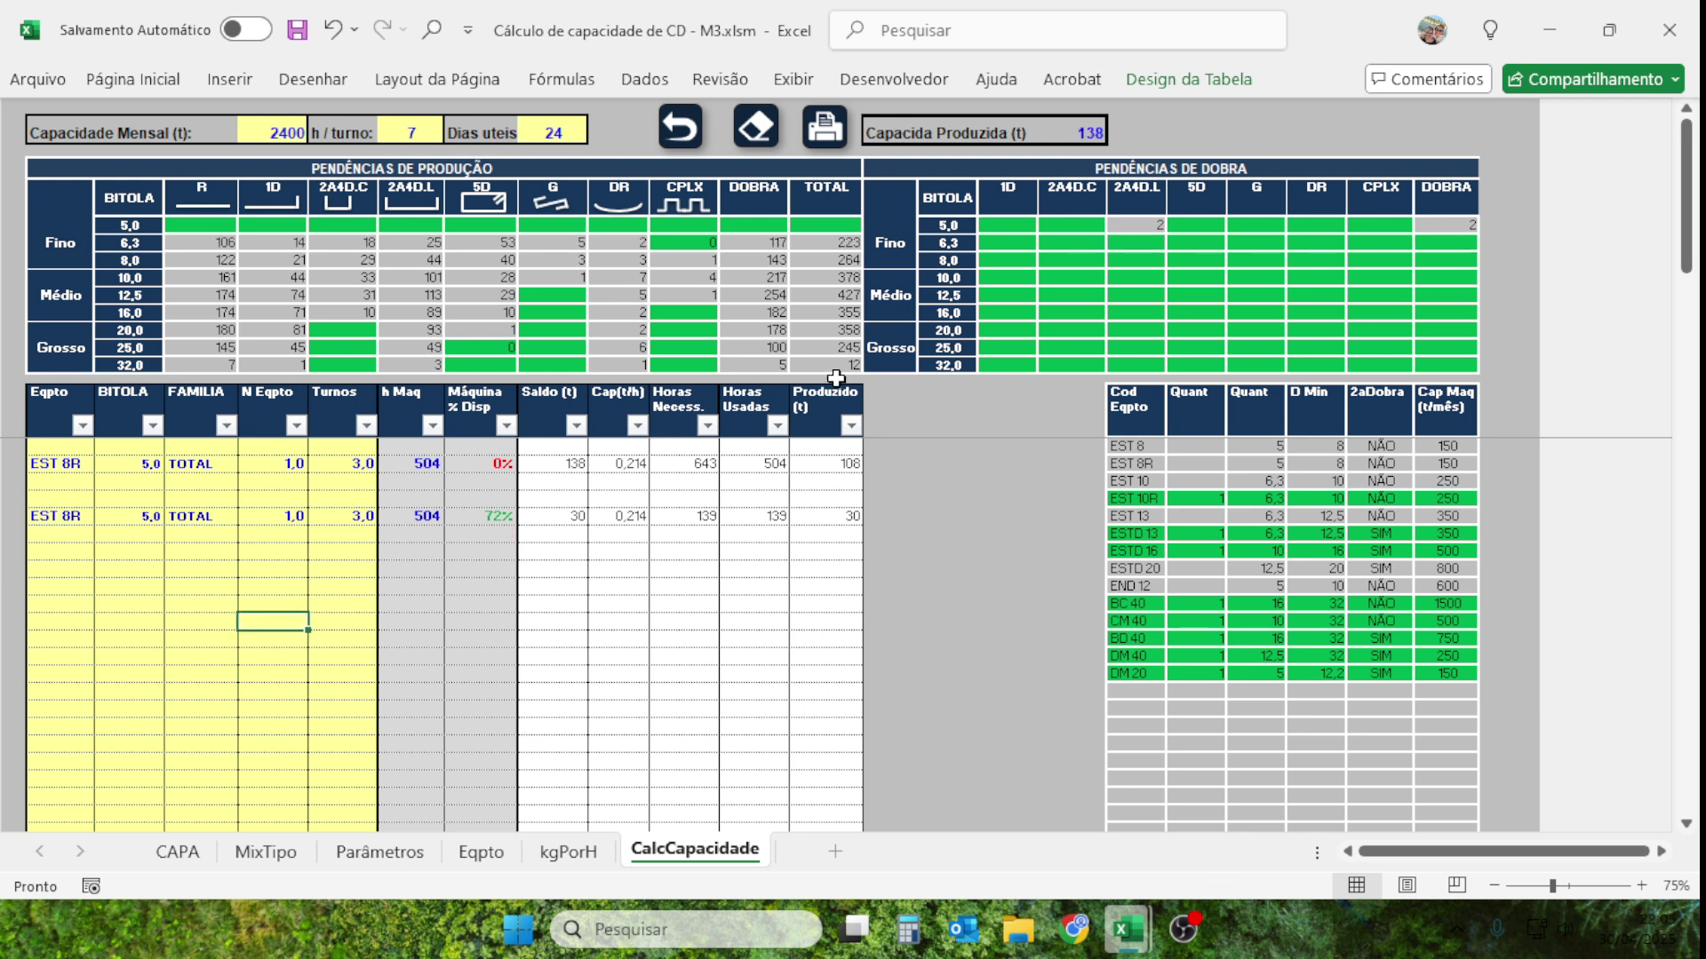
Add an EST 8R row for gauge 6,3 directly below the second gauge 5,0 row.
{"action": "left_click", "coordinate": [360, 517]}
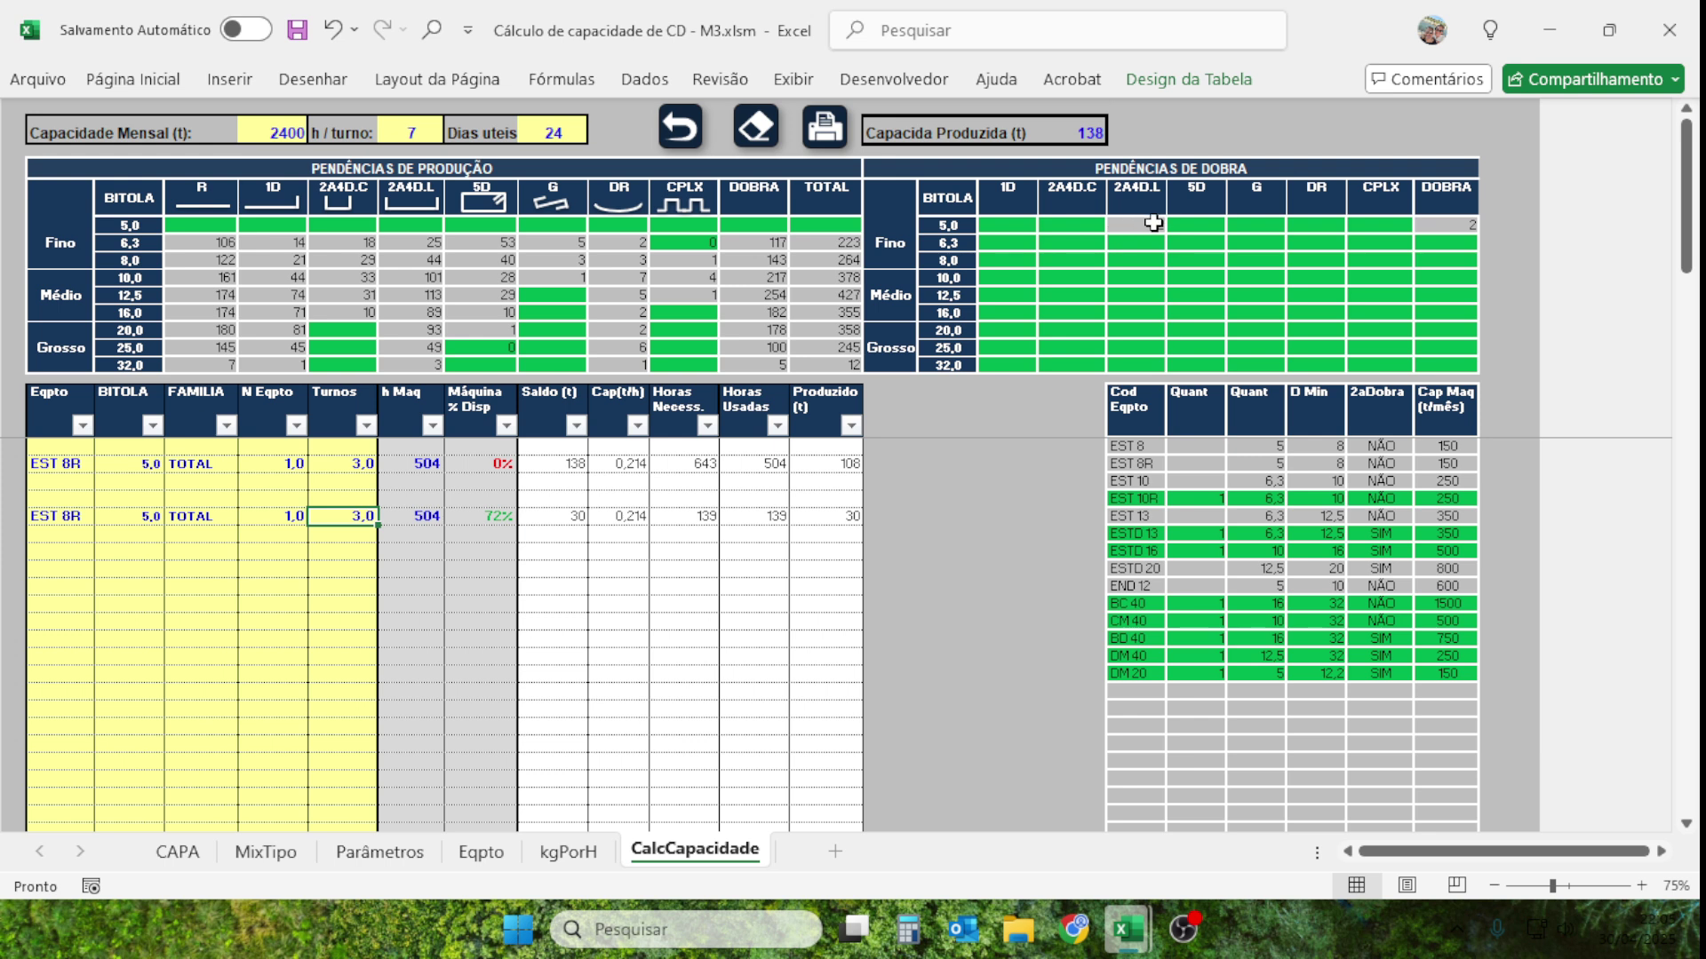
{"action": "left_click", "coordinate": [1117, 231]}
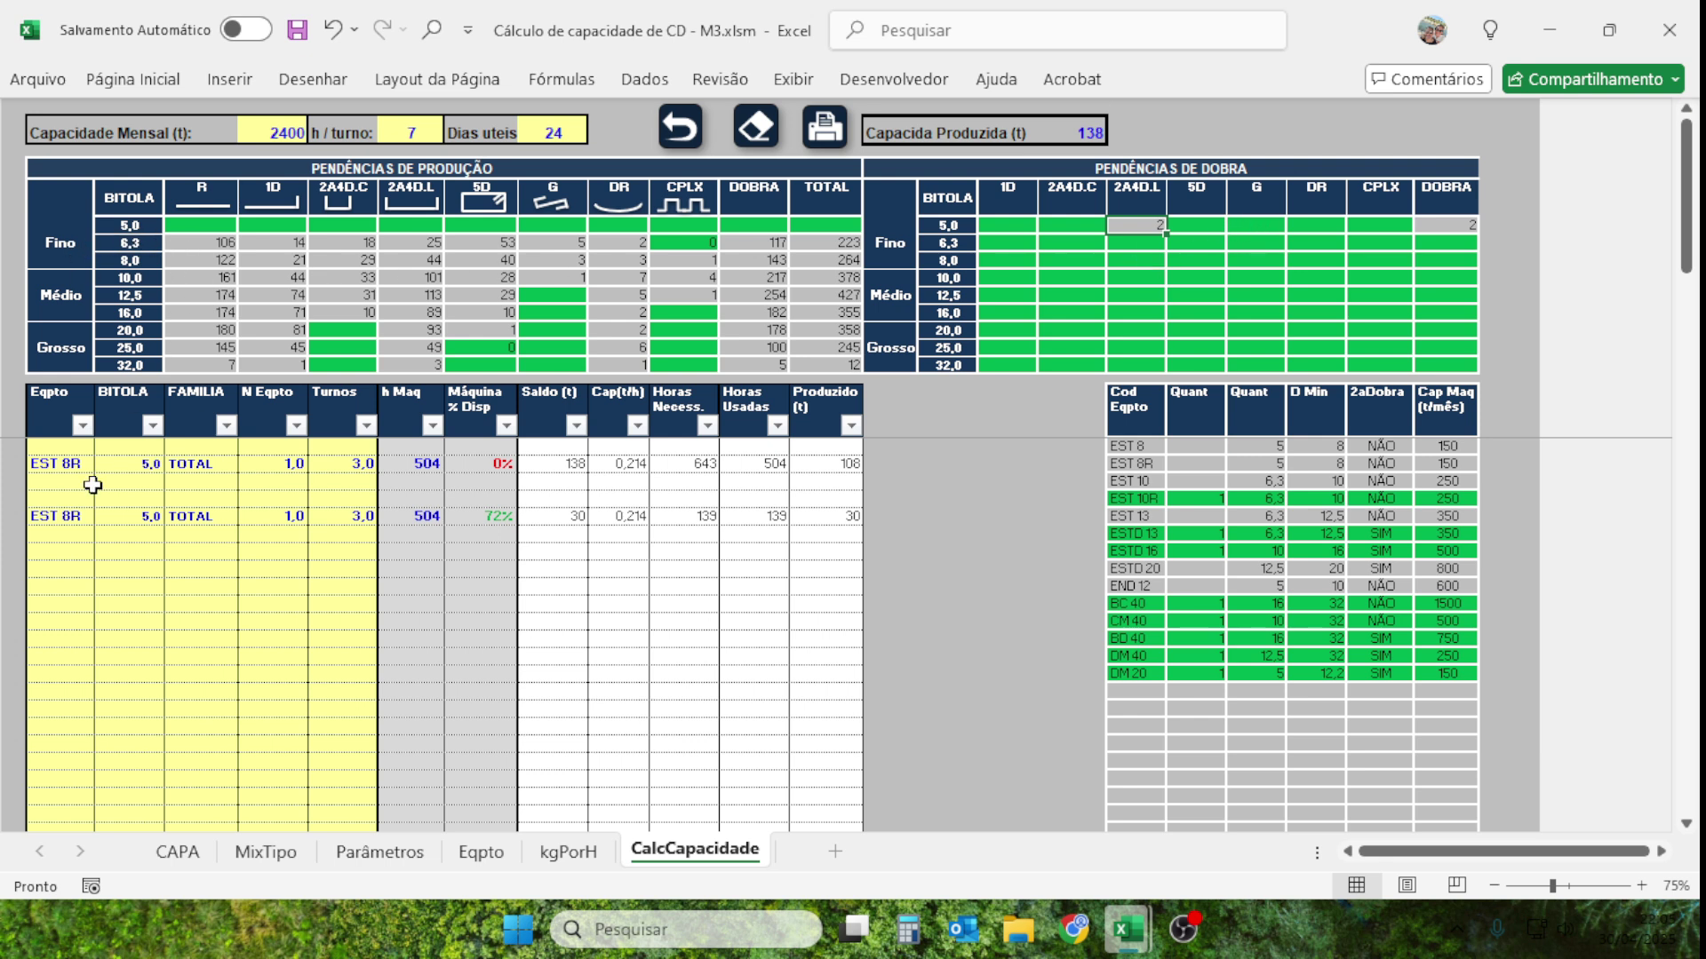
{"action": "left_click", "coordinate": [78, 532]}
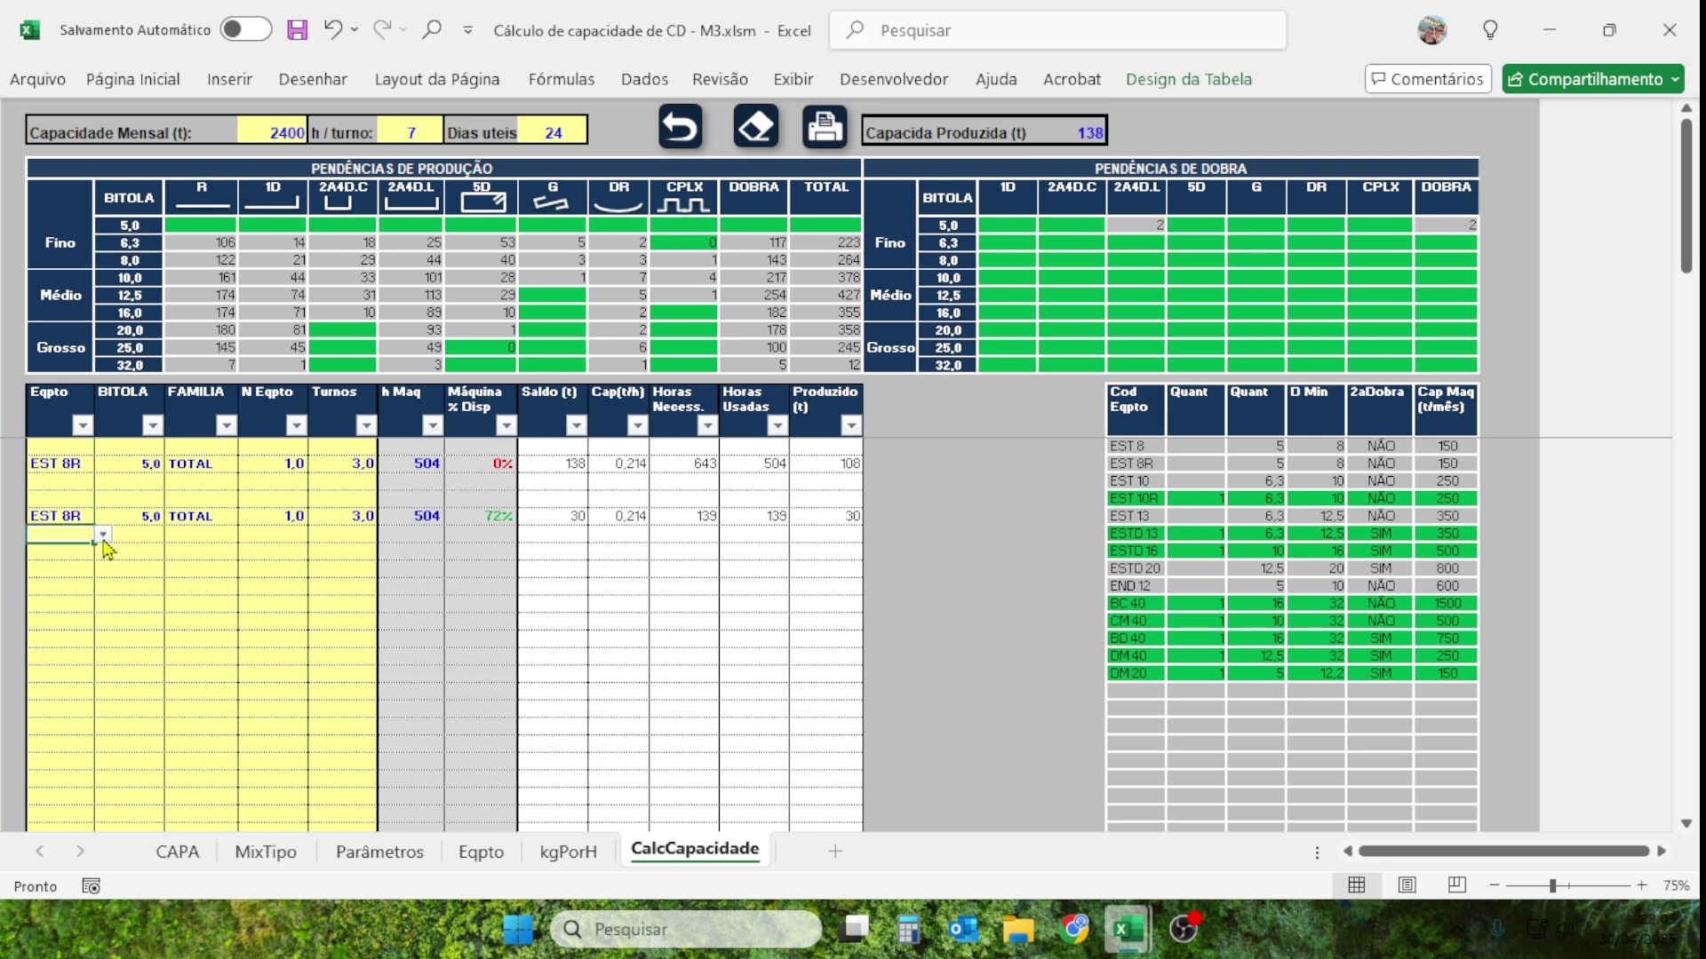
{"action": "left_click", "coordinate": [103, 535]}
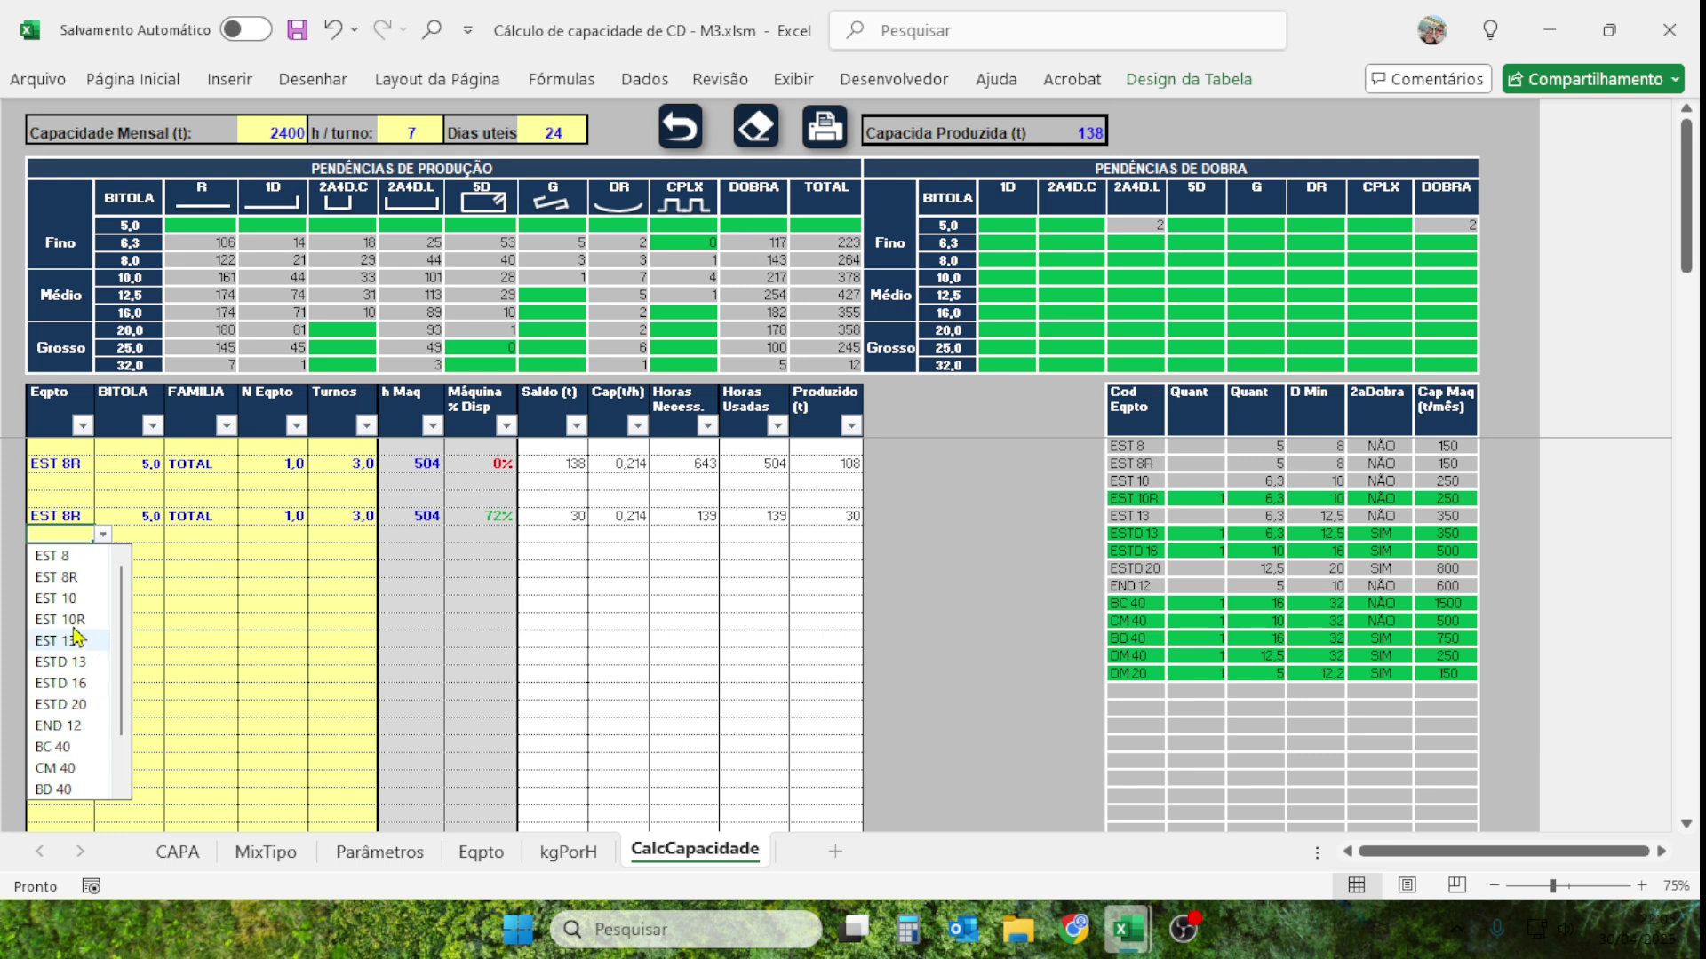
{"action": "left_click", "coordinate": [55, 577]}
{"action": "left_click", "coordinate": [133, 535]}
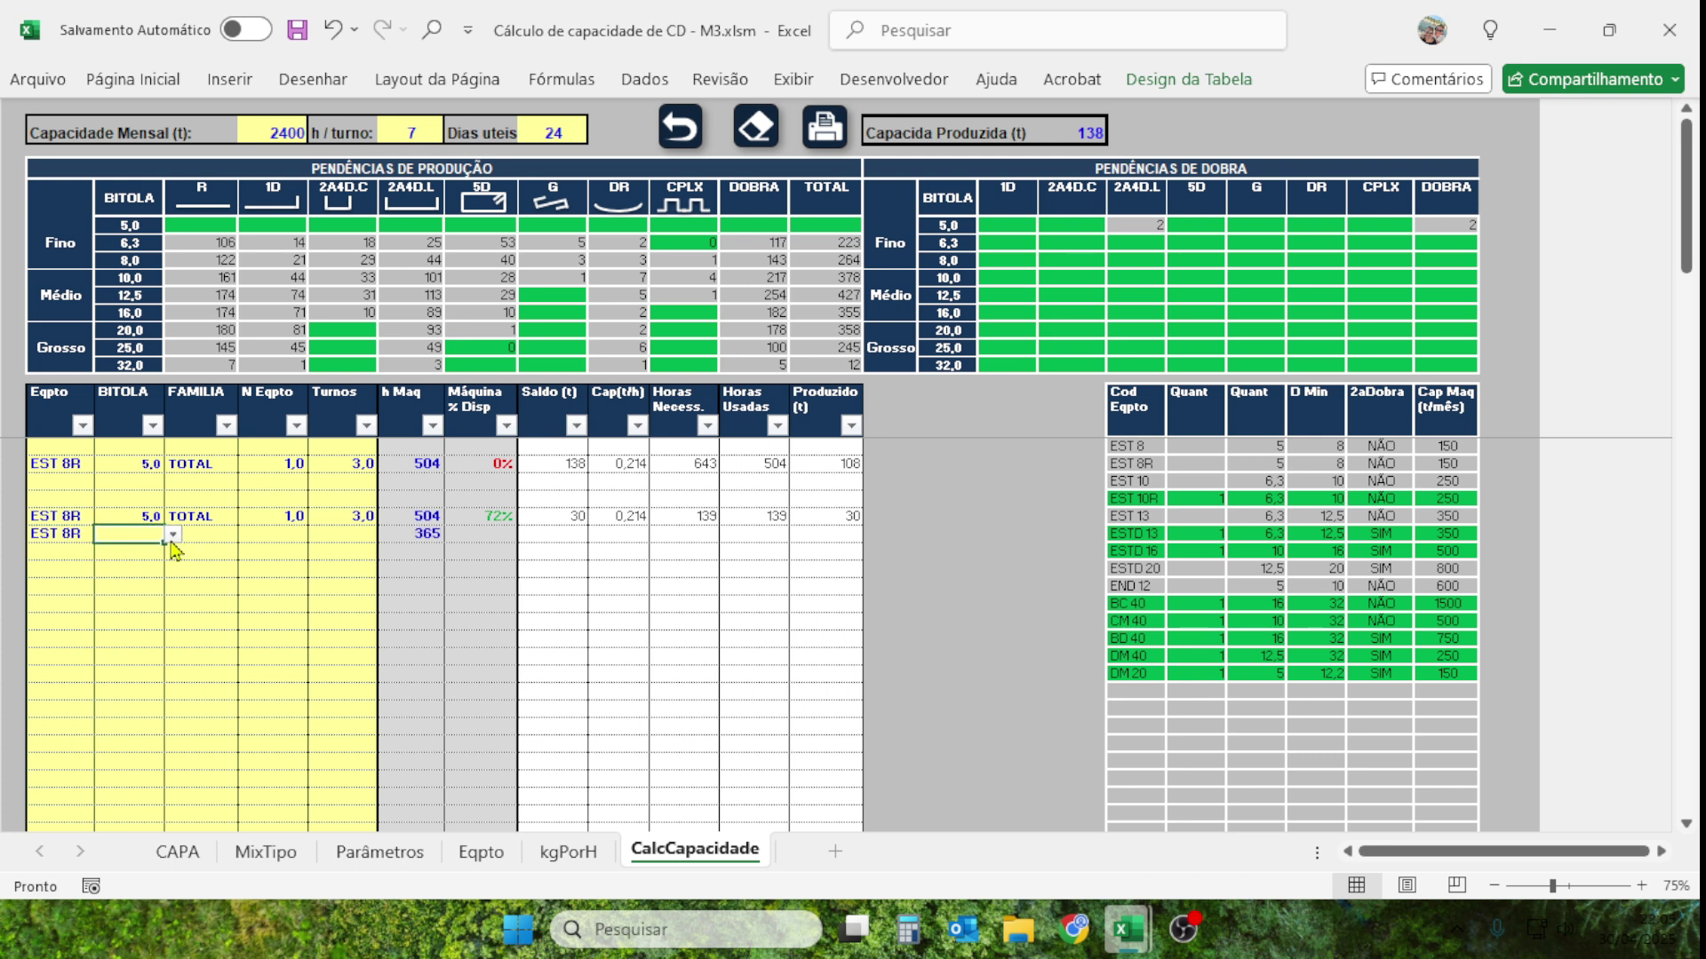
{"action": "left_click", "coordinate": [173, 534]}
{"action": "left_click", "coordinate": [141, 574]}
Set FAMILIA to TOTAL in the new gauge 6,3 EST 8R row and check its machine availability and 2A4D.L bending backlog.
{"action": "left_click", "coordinate": [217, 533]}
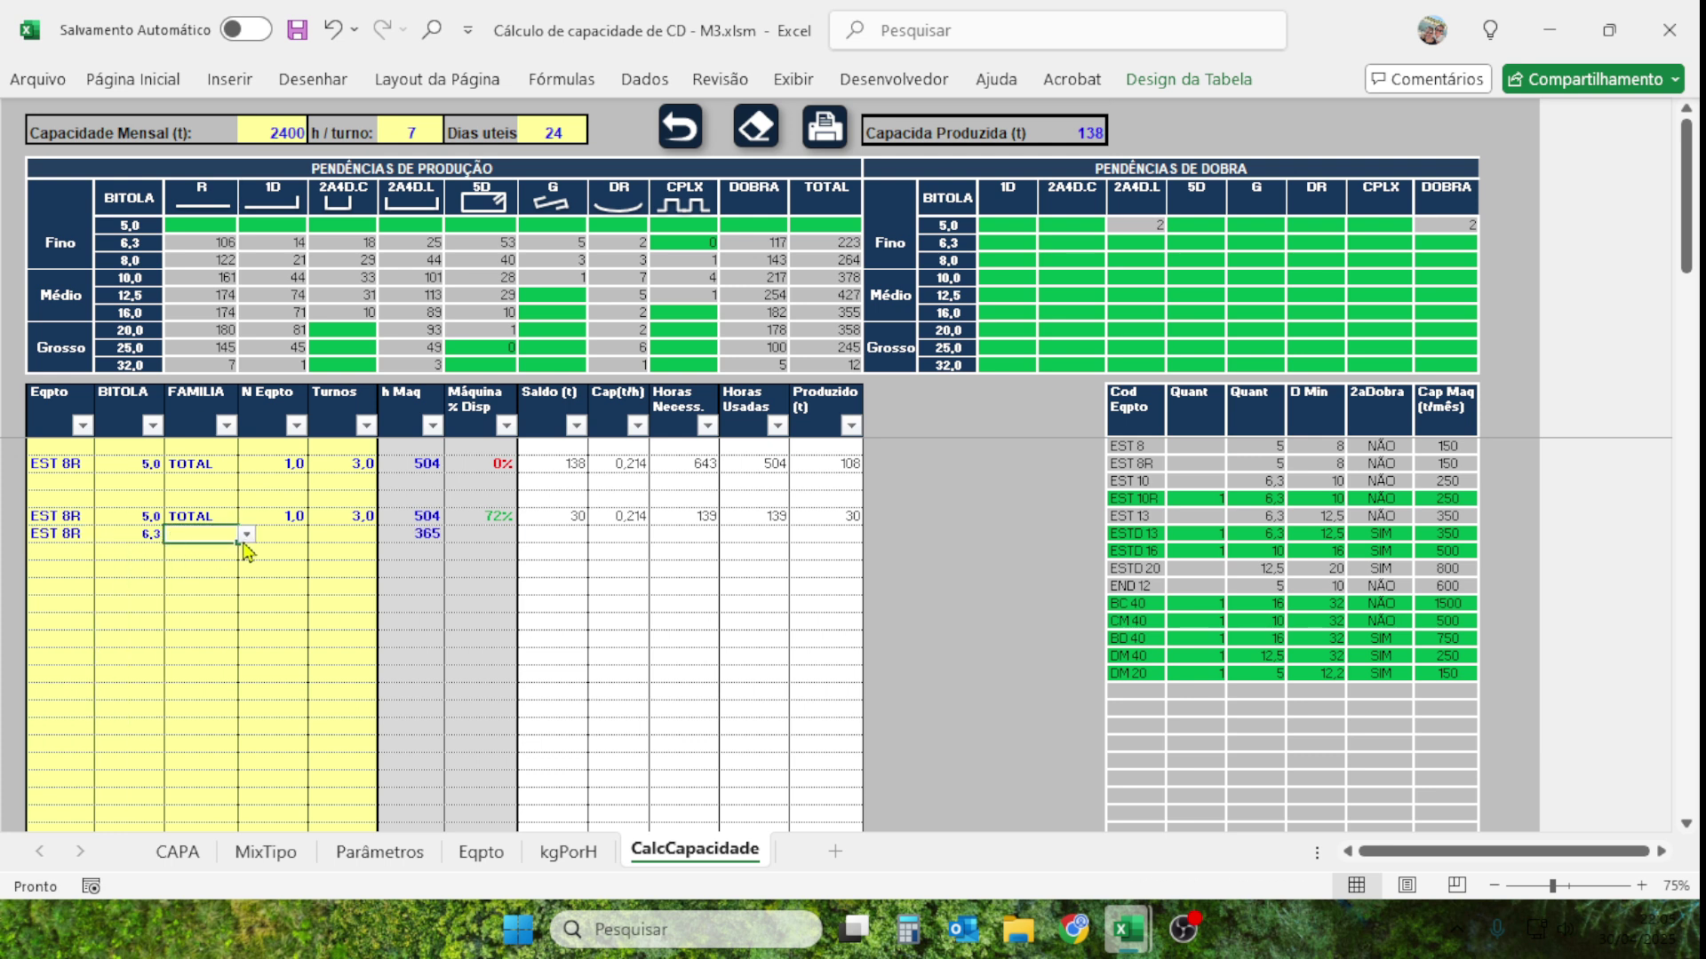
{"action": "left_click", "coordinate": [246, 535]}
{"action": "left_click", "coordinate": [204, 750]}
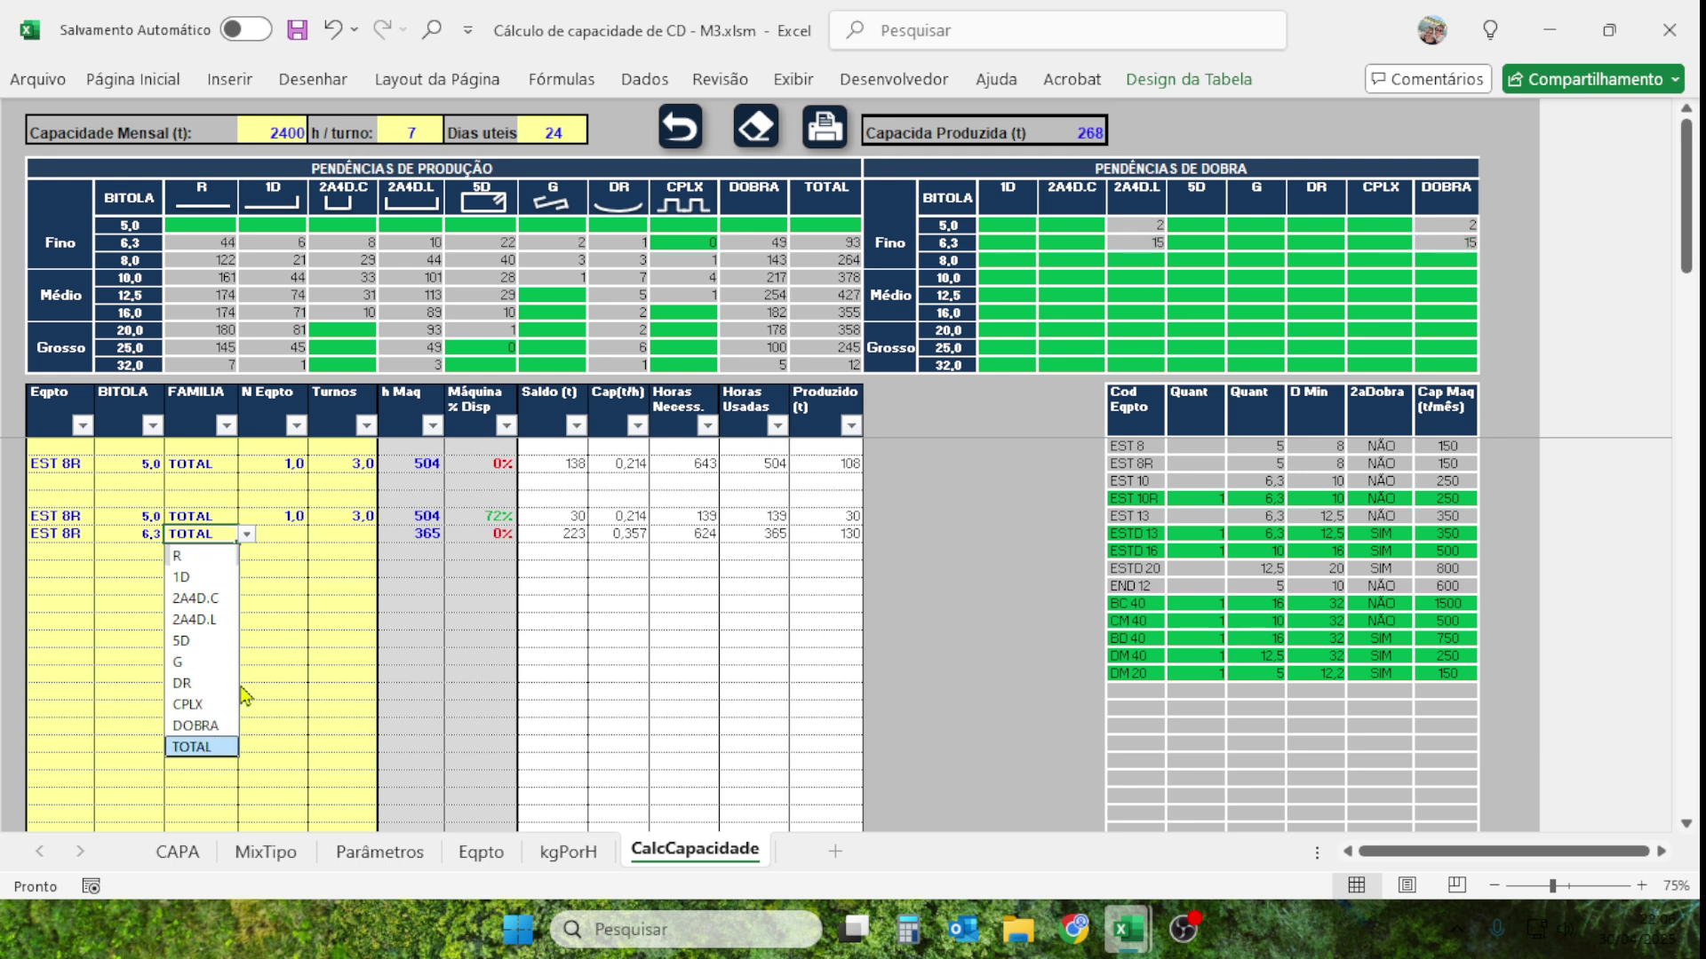
{"action": "left_click", "coordinate": [280, 637]}
{"action": "left_click", "coordinate": [483, 541]}
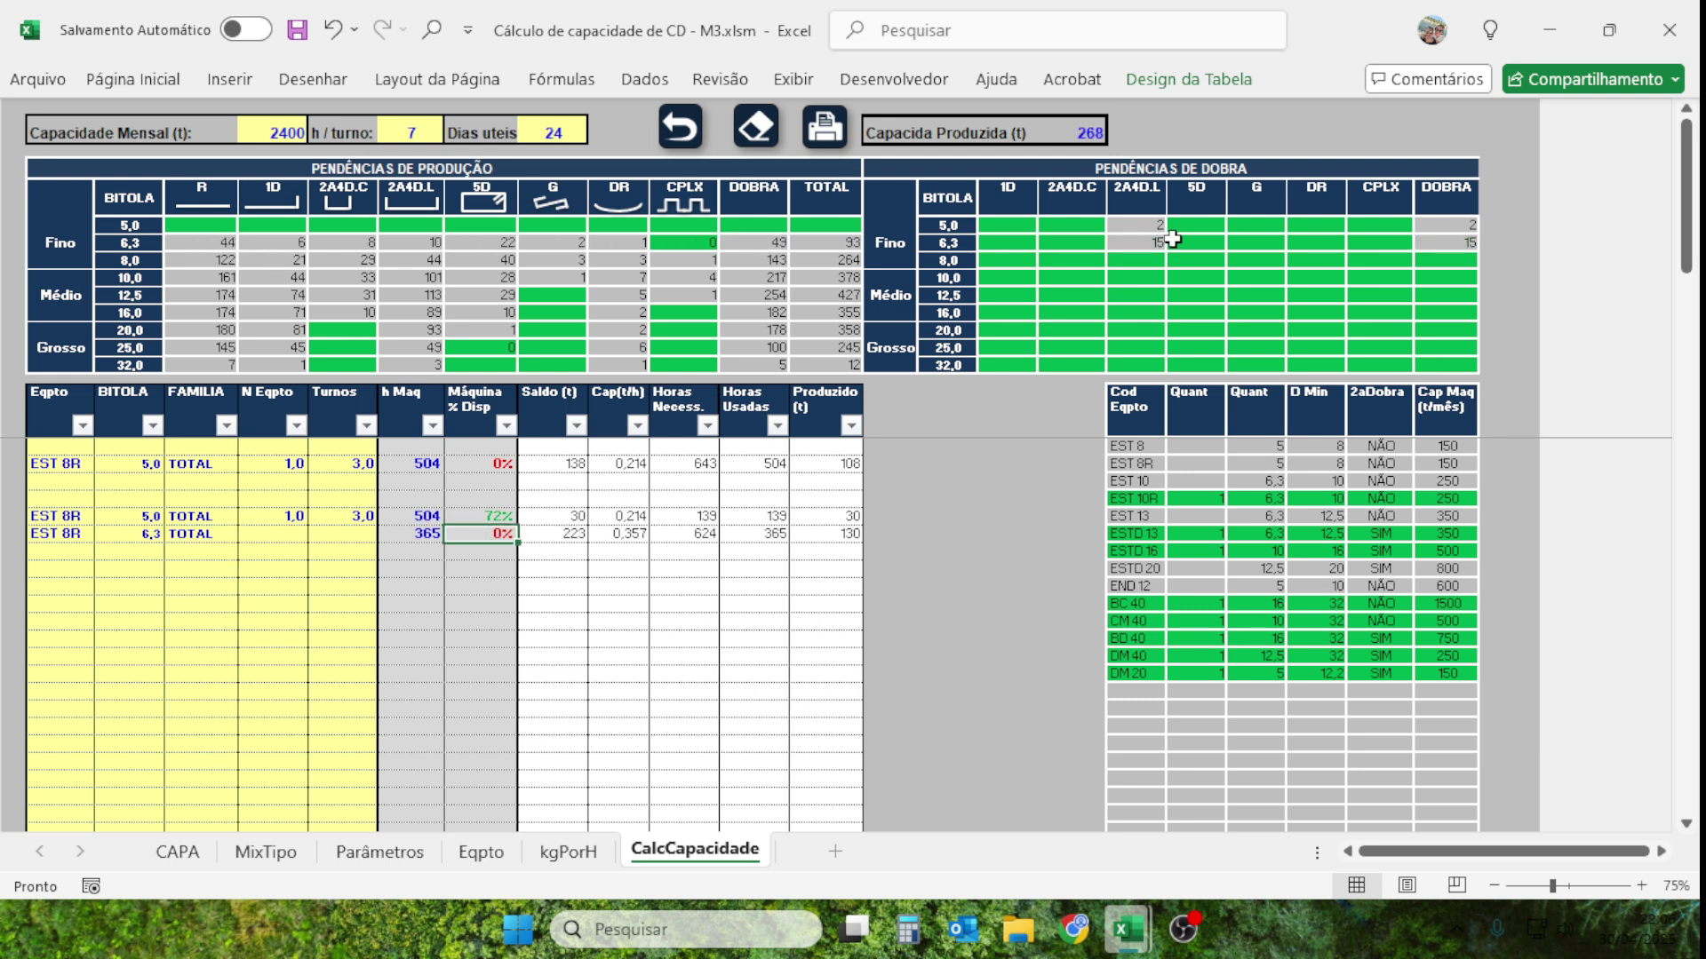
{"action": "left_click", "coordinate": [1143, 243]}
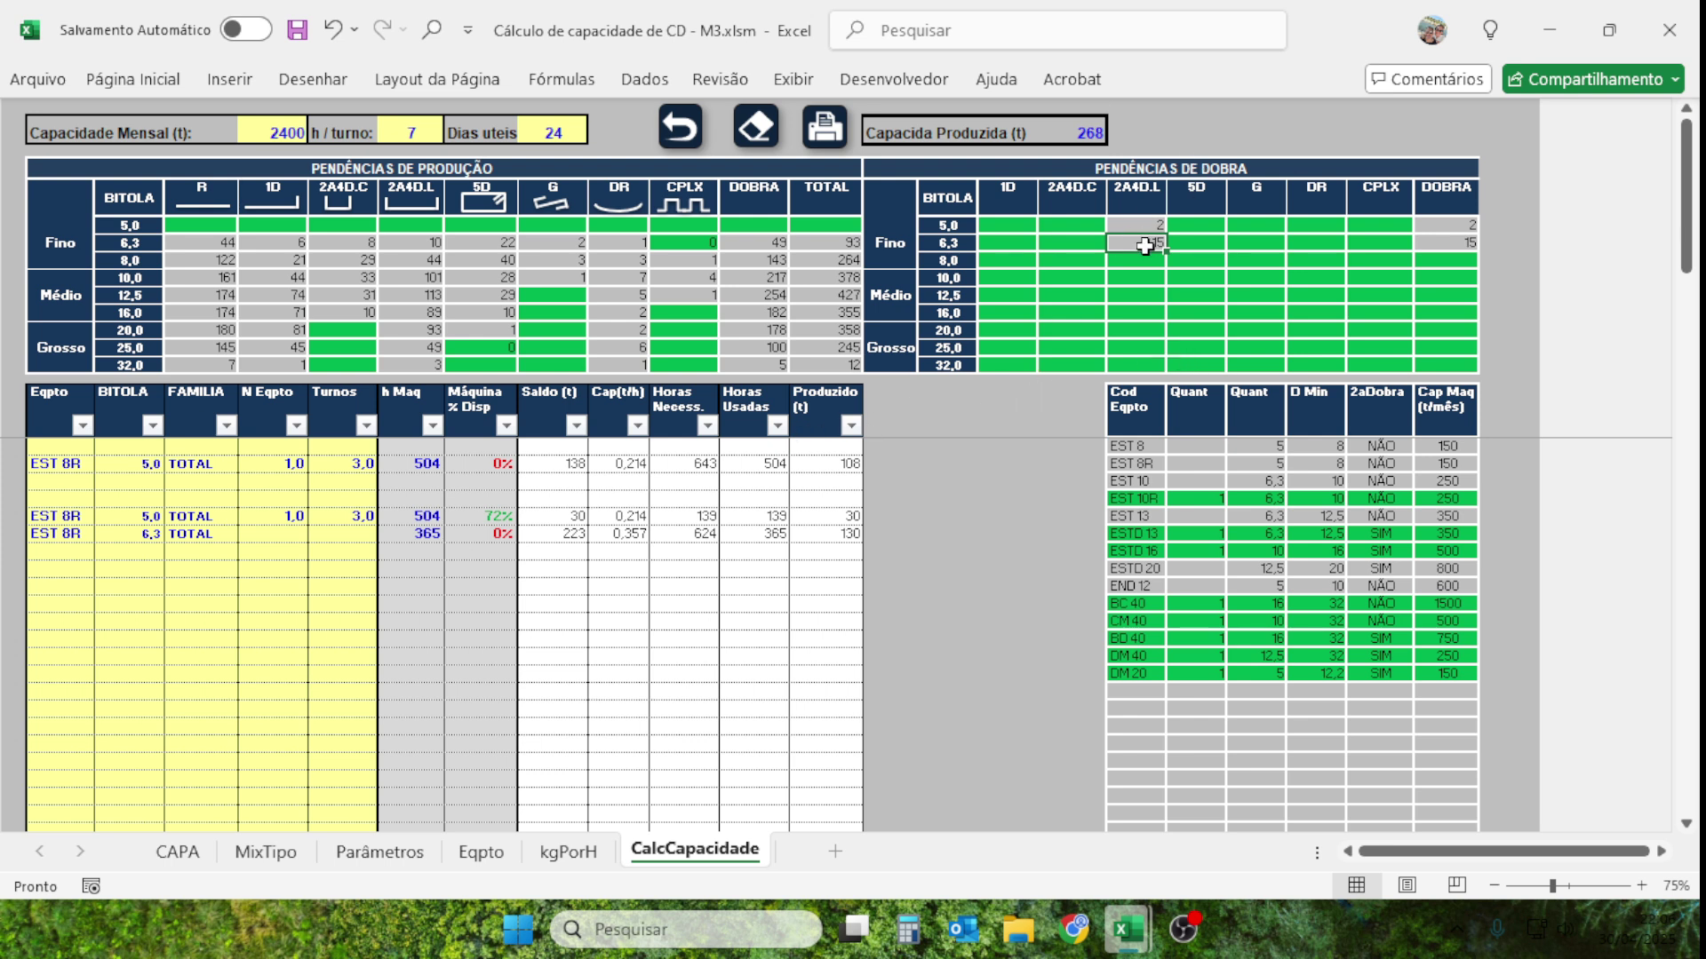
Leave one blank row below the EST 8R entries and start an EST 10R row for gauge 6,3.
{"action": "left_click", "coordinate": [57, 572]}
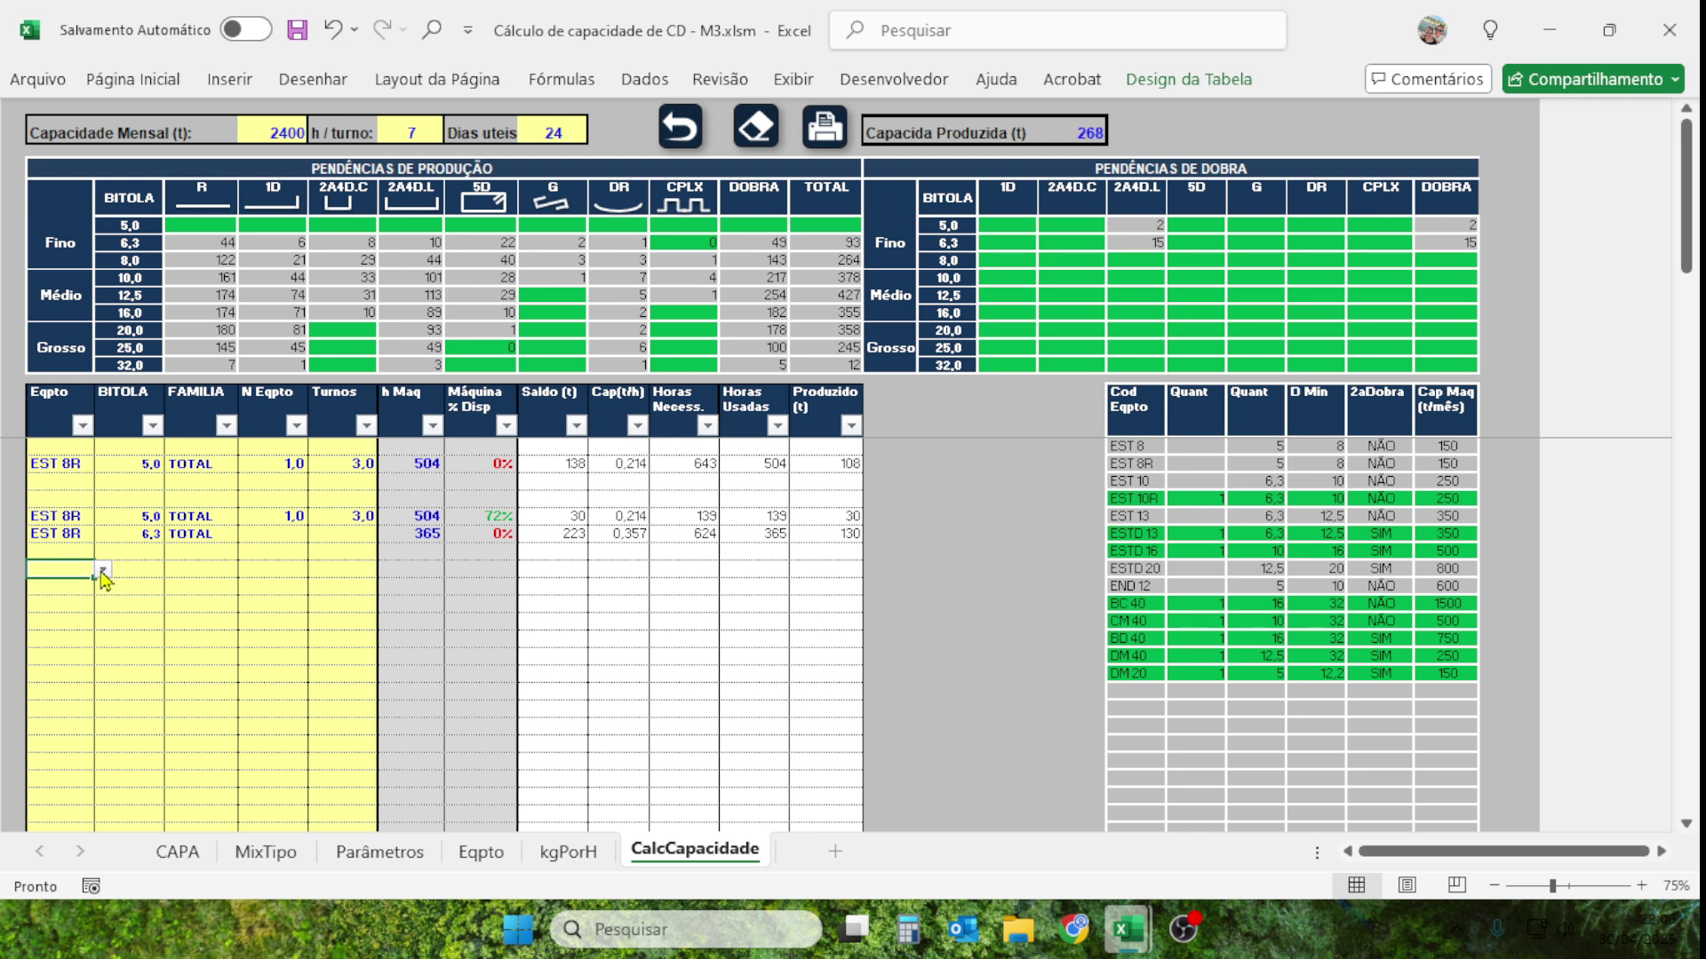
{"action": "left_click", "coordinate": [103, 572]}
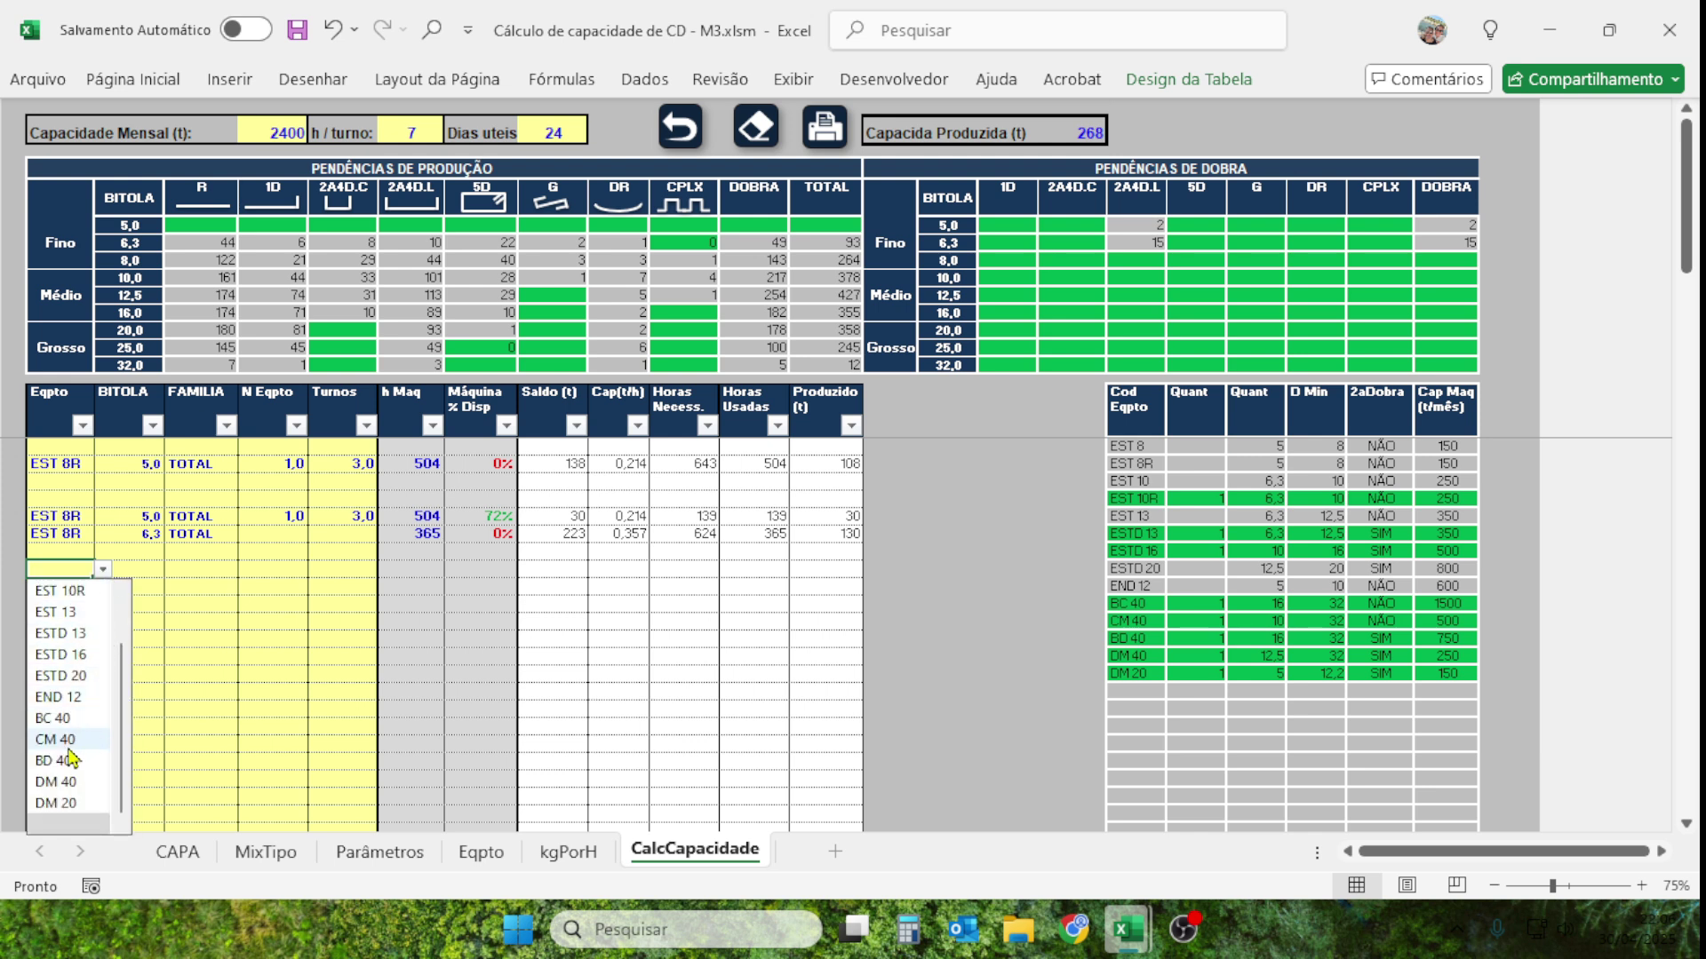
{"action": "scroll", "coordinate": [75, 702], "scroll_direction": "up", "scroll_amount": 2}
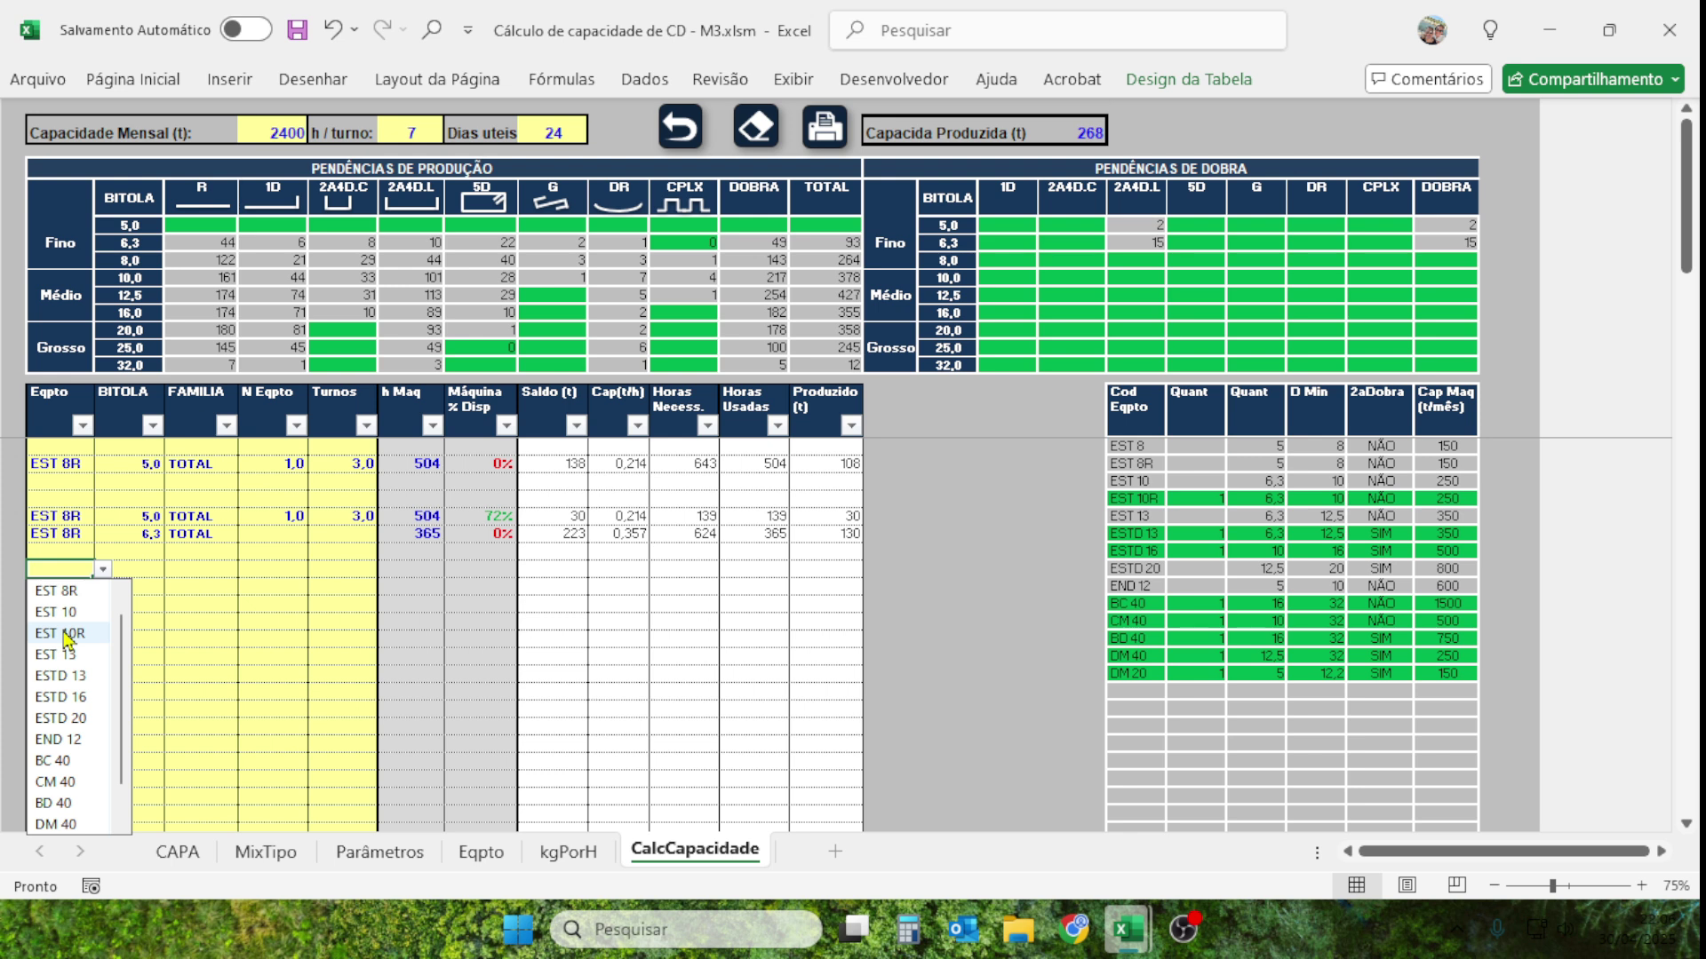
{"action": "left_click", "coordinate": [67, 634]}
{"action": "left_click", "coordinate": [151, 573]}
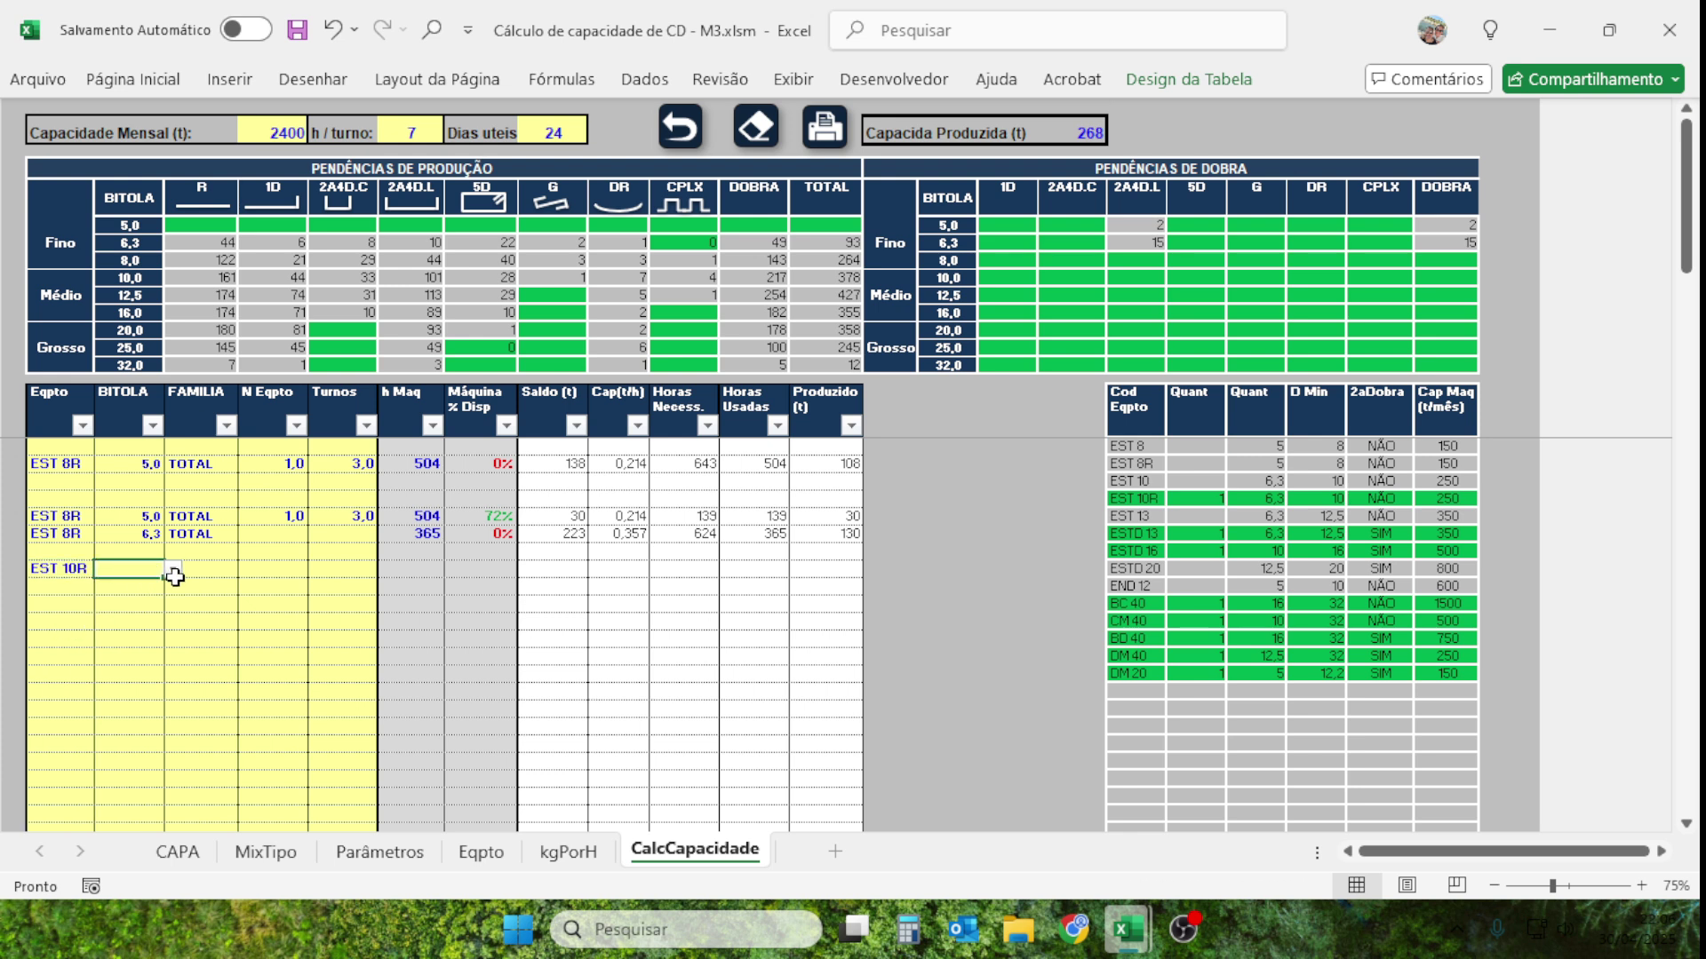
{"action": "left_click", "coordinate": [174, 572]}
{"action": "left_click", "coordinate": [125, 606]}
Complete the gauge 6,3 EST 10R row with family TOTAL, 1 machine and 3 shifts, and check its machine availability.
{"action": "left_click", "coordinate": [212, 569]}
{"action": "left_click", "coordinate": [247, 573]}
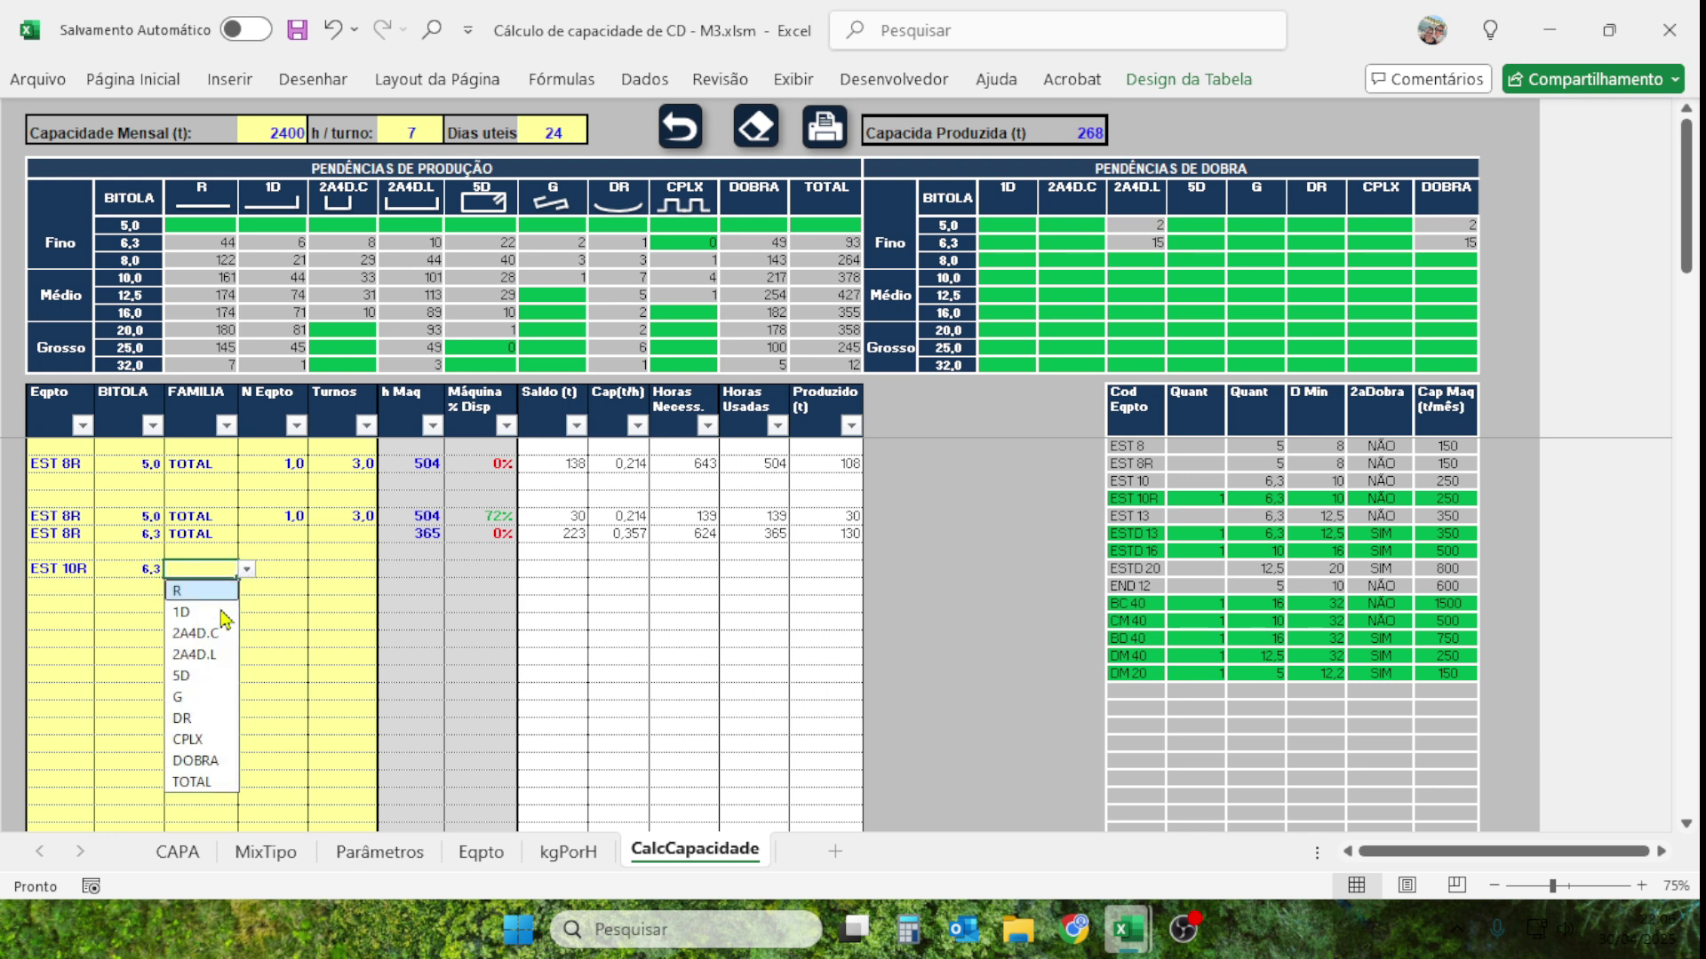
{"action": "left_click", "coordinate": [204, 782]}
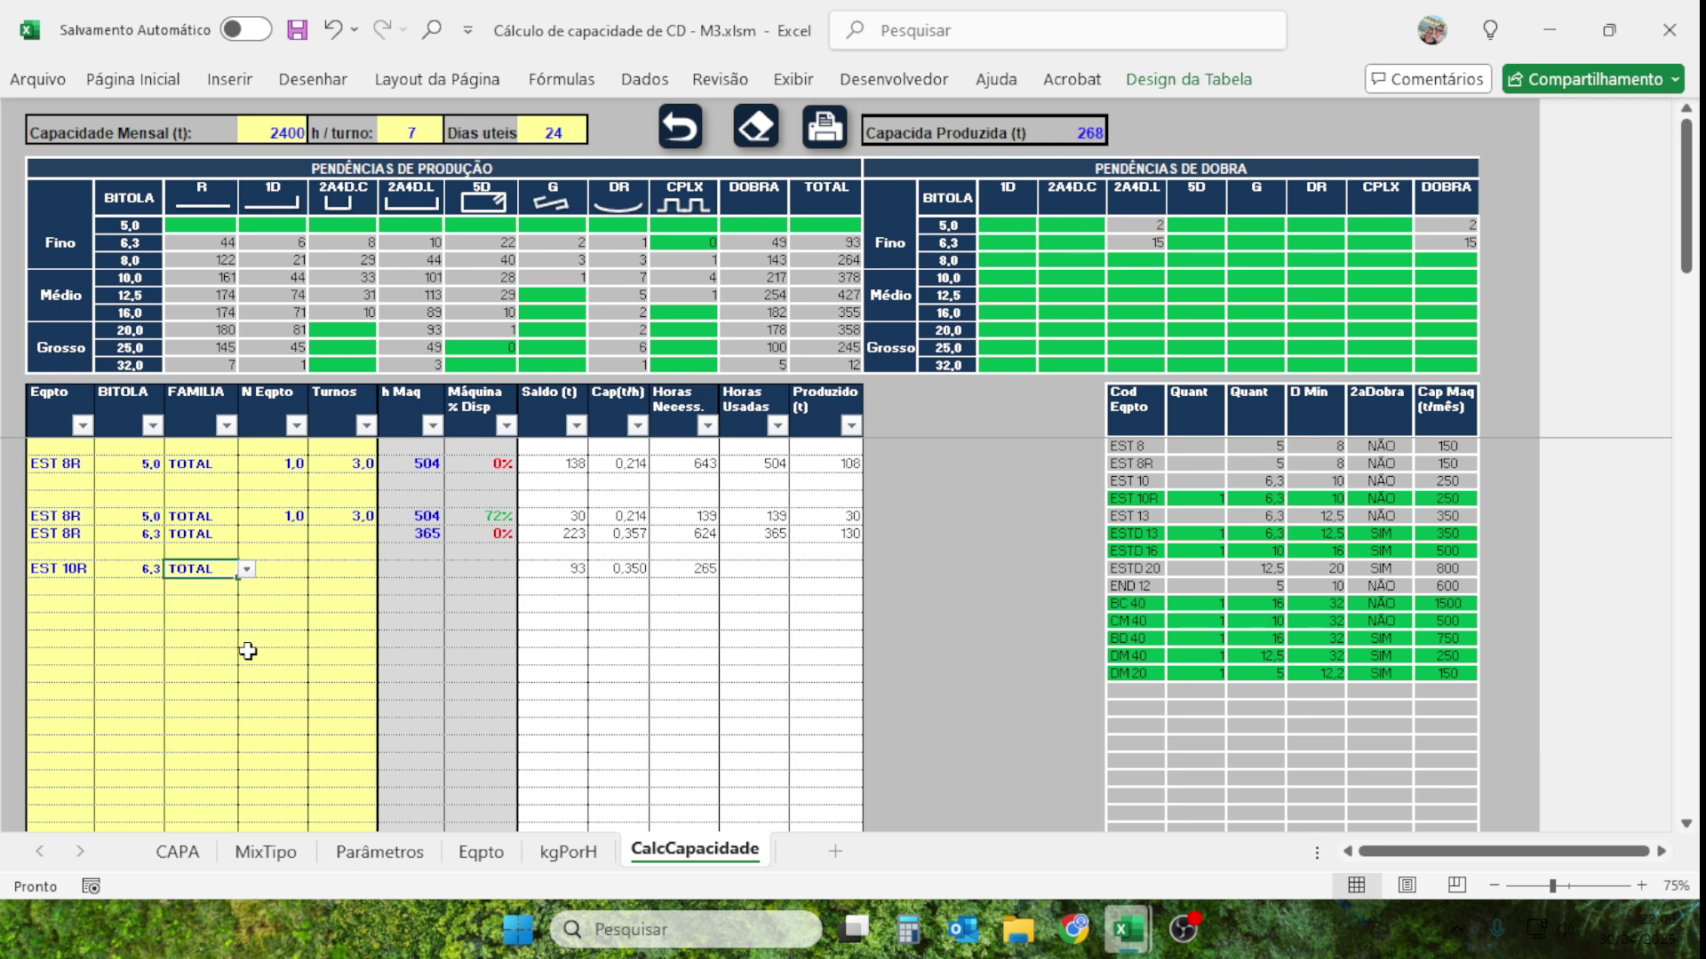
{"action": "left_click", "coordinate": [285, 573]}
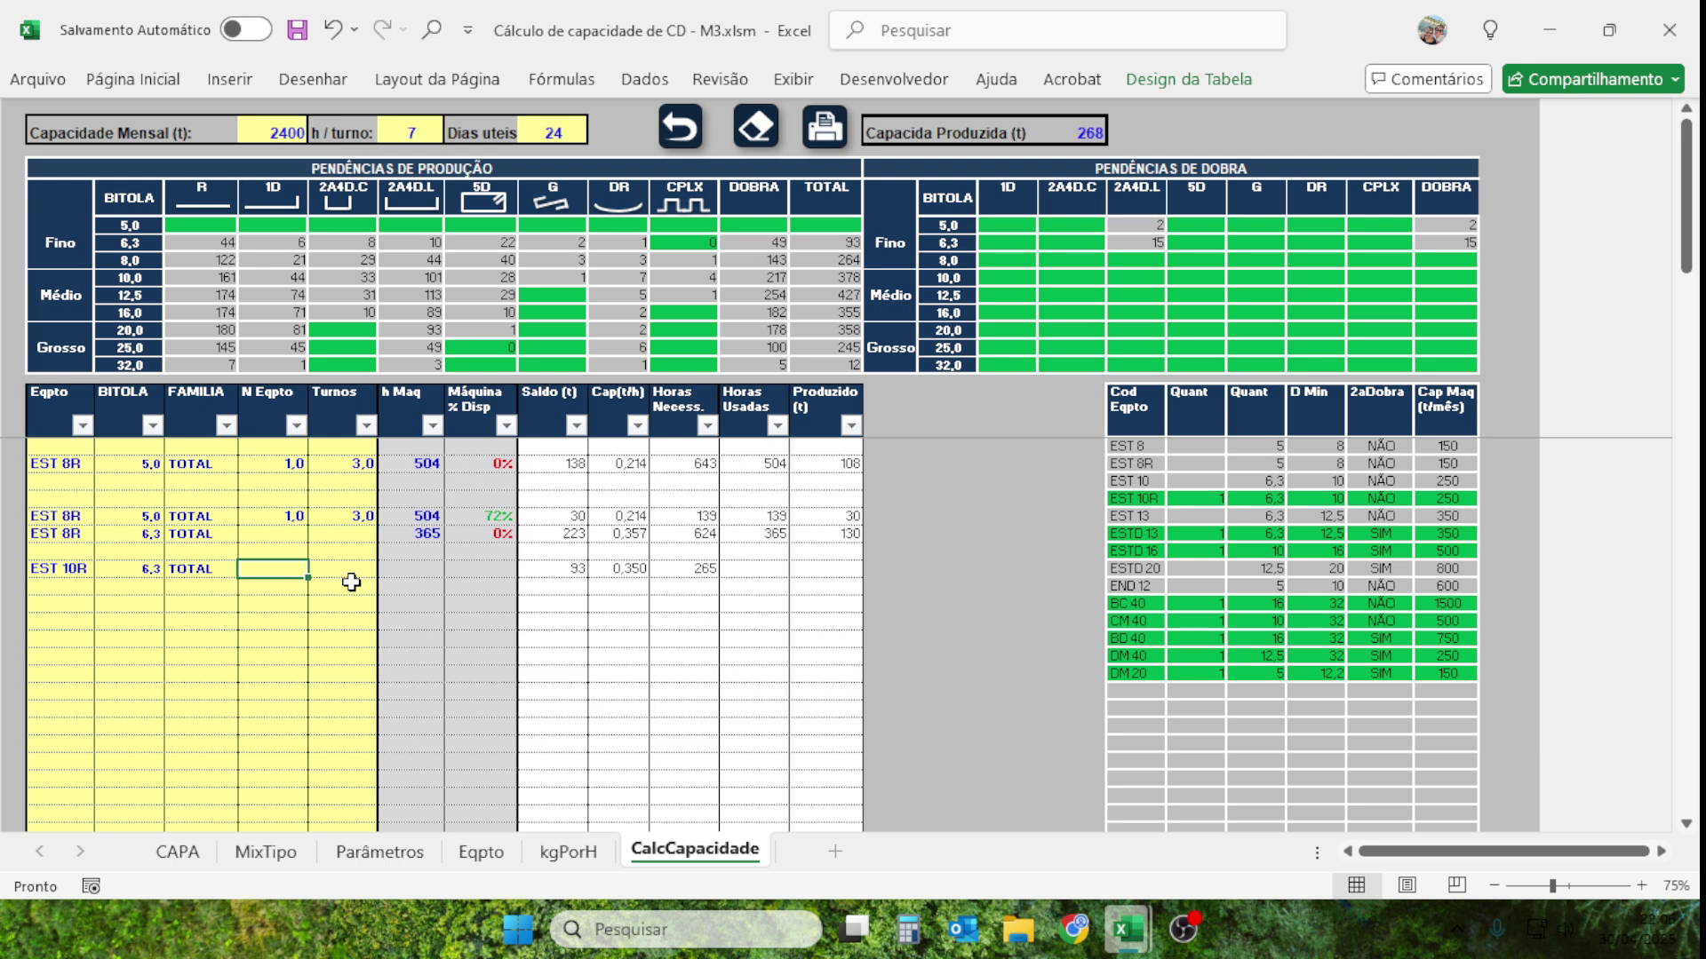
{"action": "type", "text": "1"}
{"action": "left_click", "coordinate": [348, 571]}
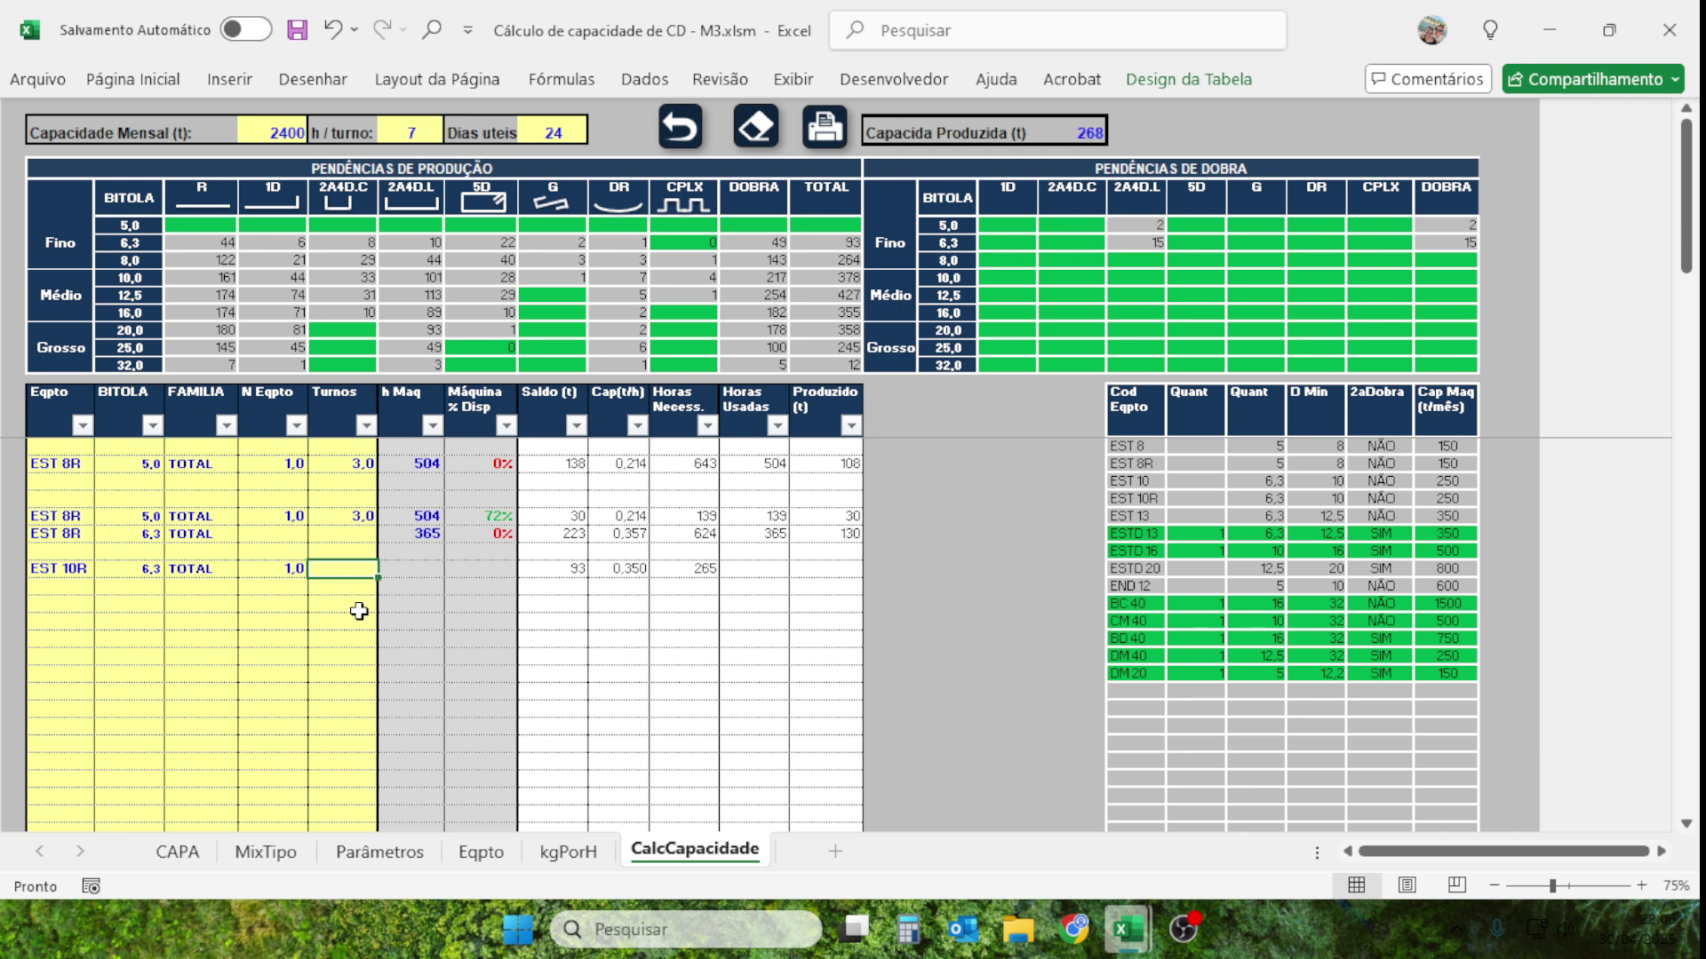
{"action": "type", "text": "3"}
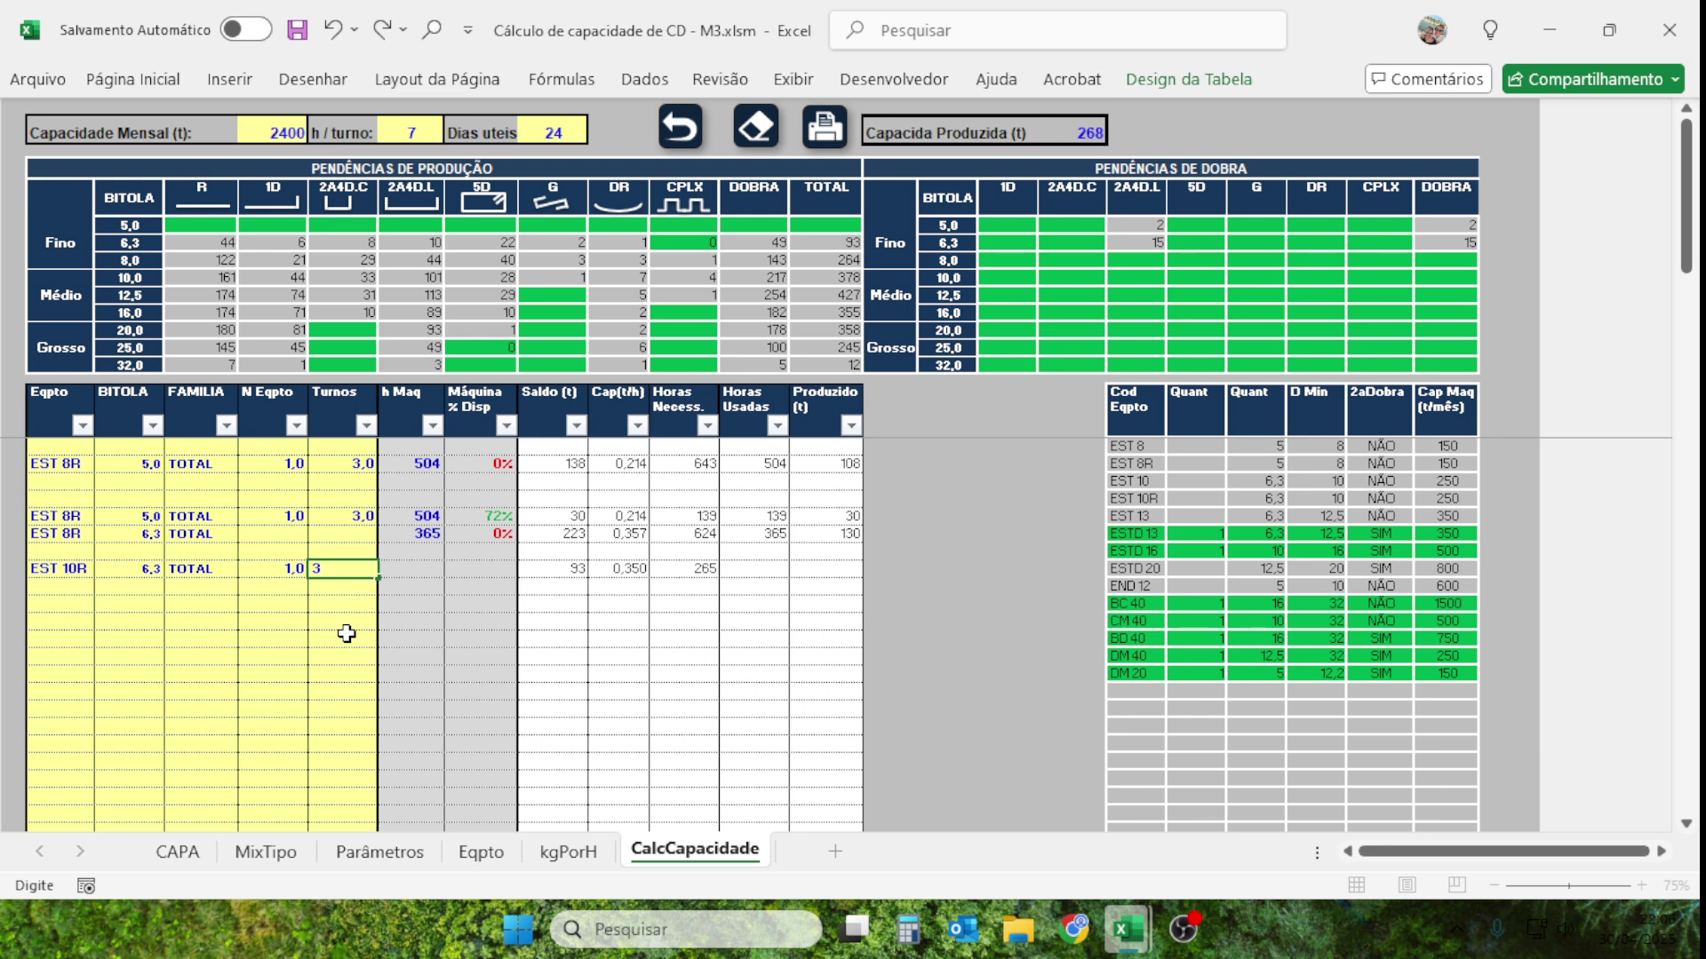
{"action": "left_click", "coordinate": [350, 633]}
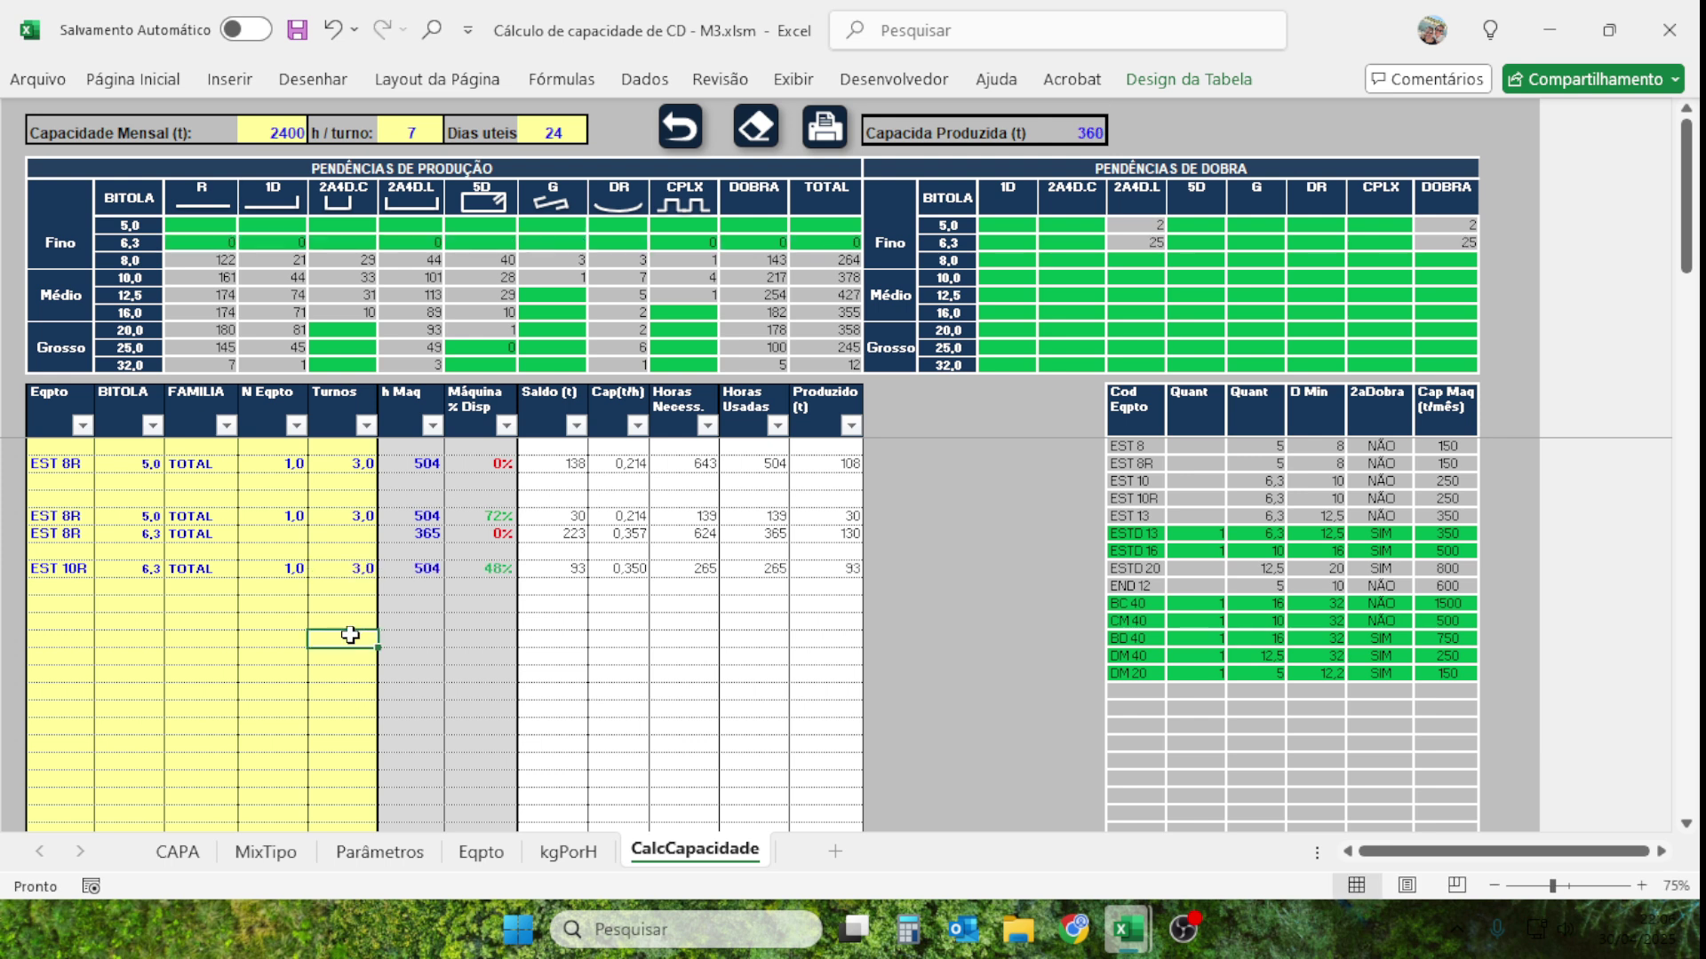
{"action": "left_click", "coordinate": [352, 571]}
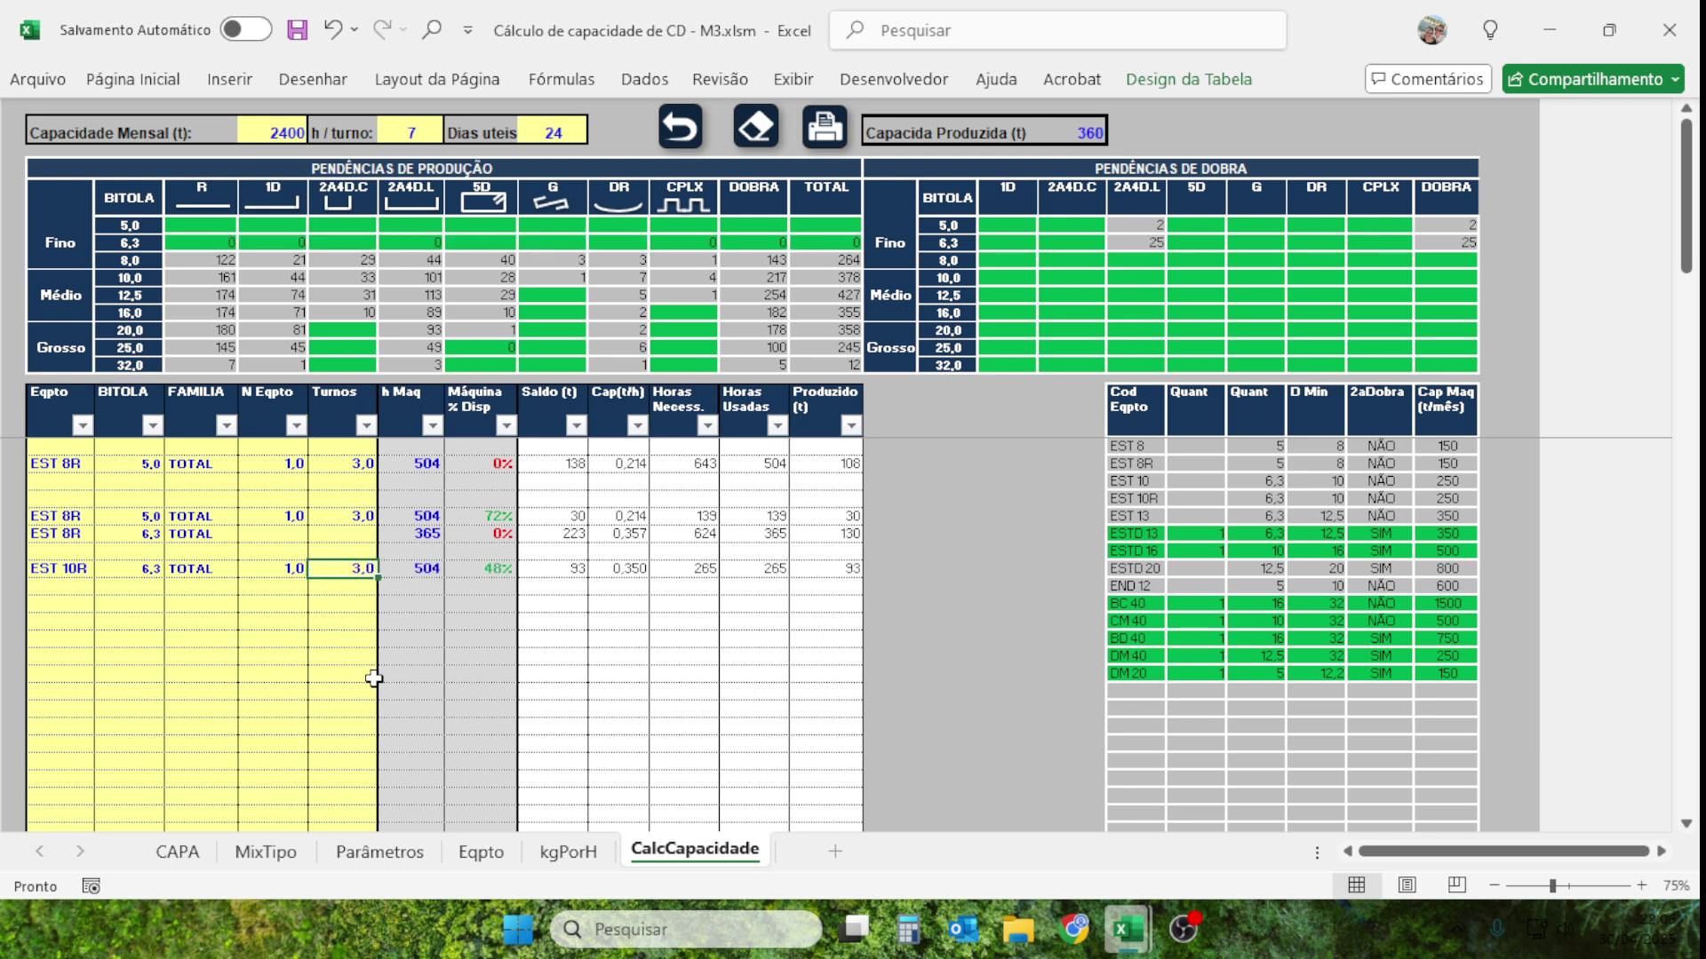
{"action": "left_click", "coordinate": [498, 569]}
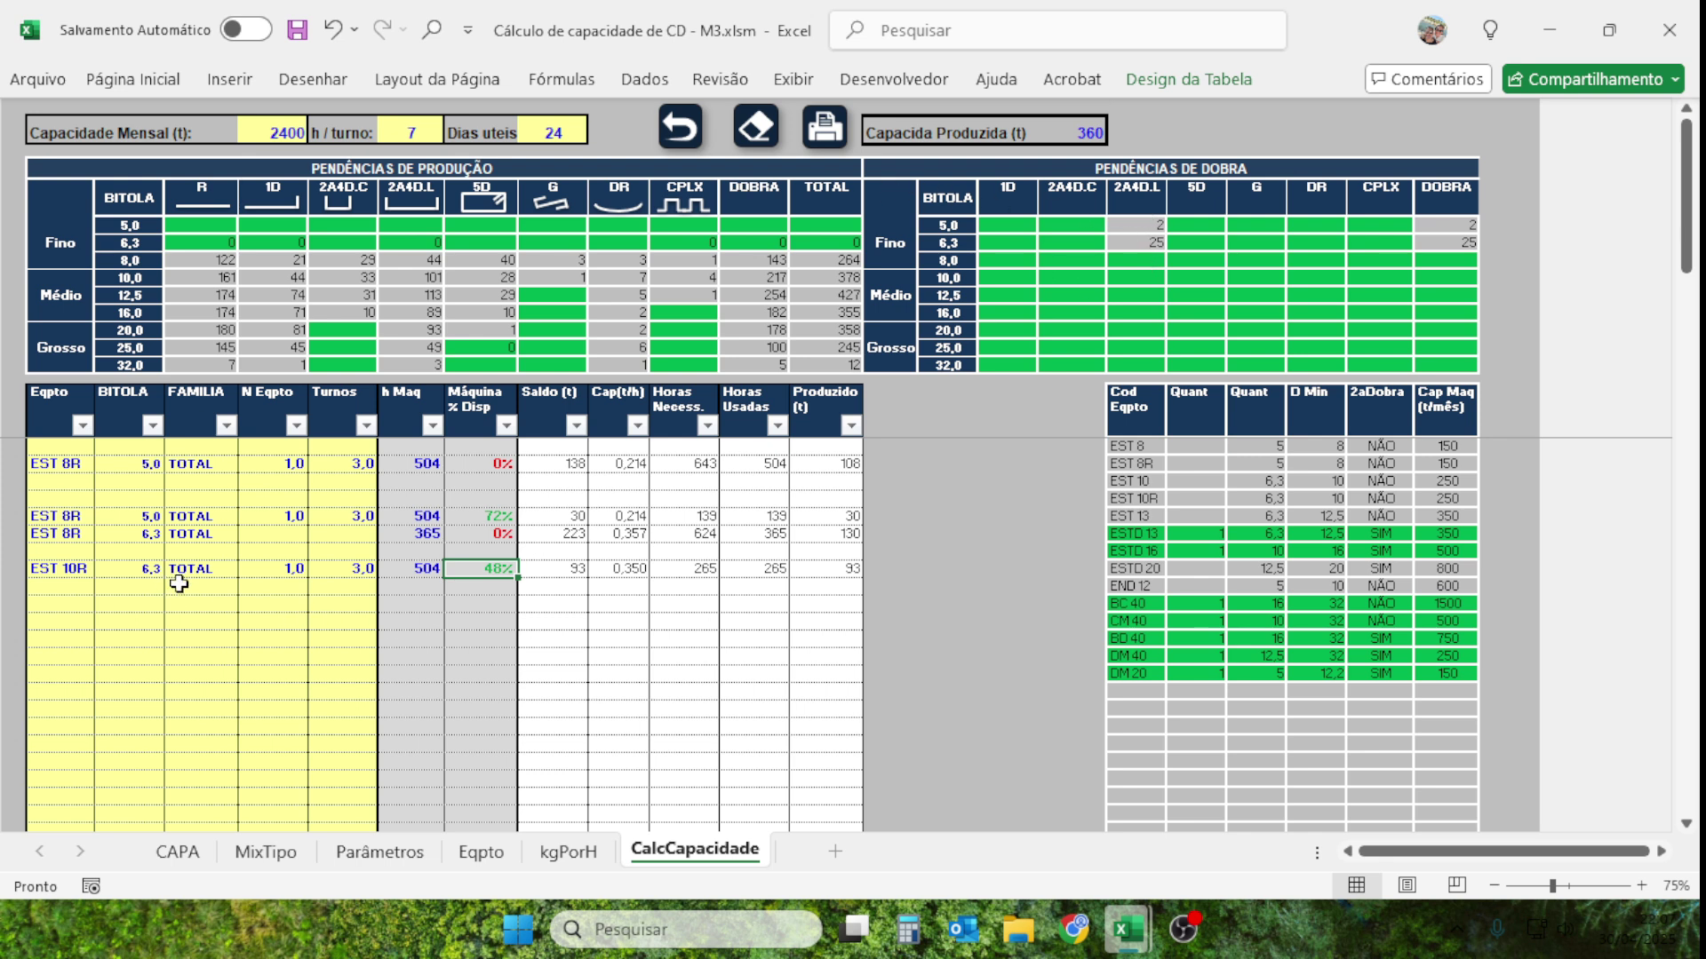
Add a second EST 10R row for gauge 8,0 directly below the gauge 6,3 one.
{"action": "left_click", "coordinate": [62, 586]}
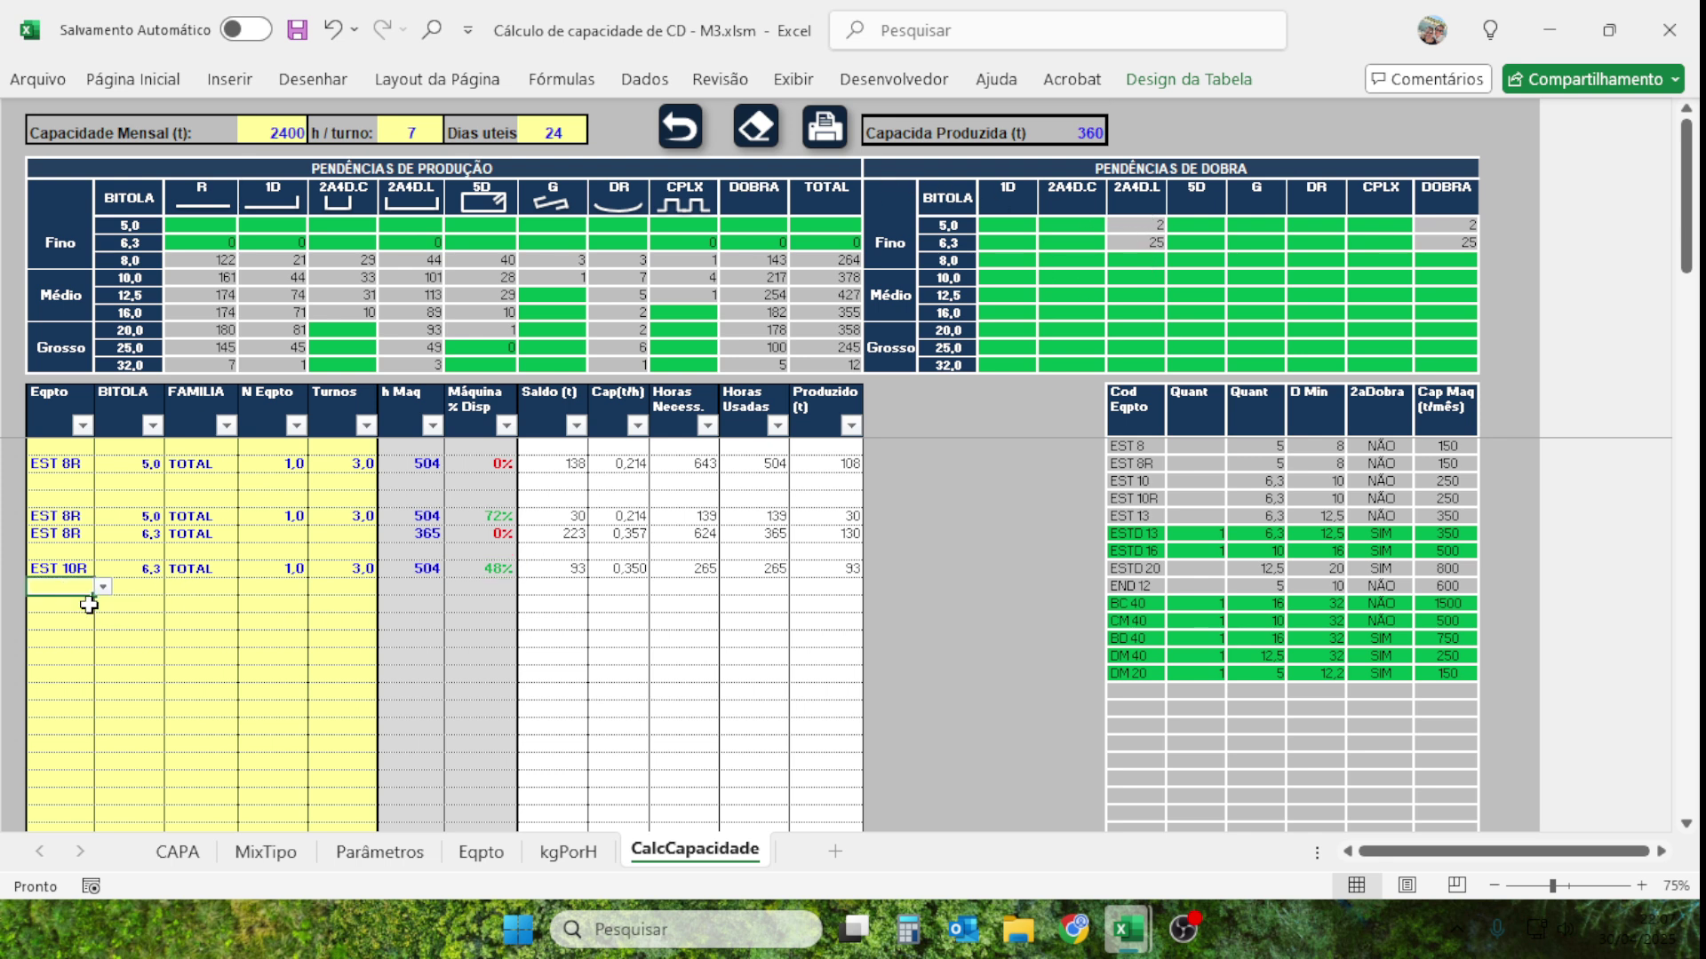
{"action": "left_click", "coordinate": [103, 587]}
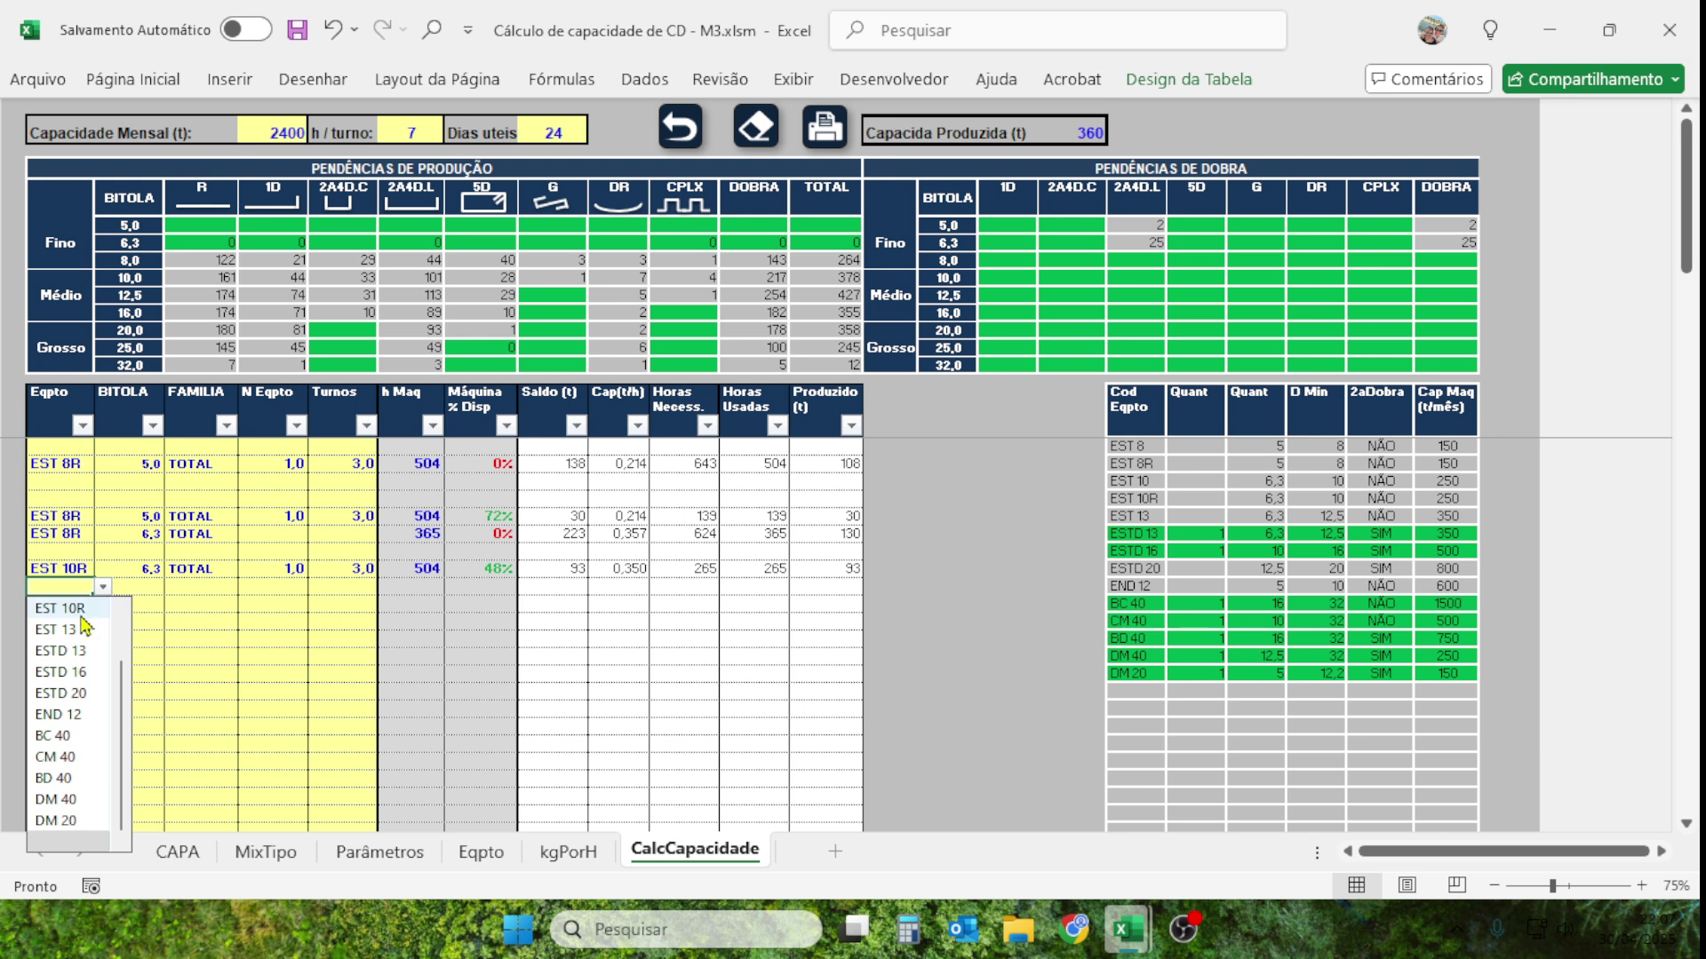
{"action": "left_click", "coordinate": [73, 611]}
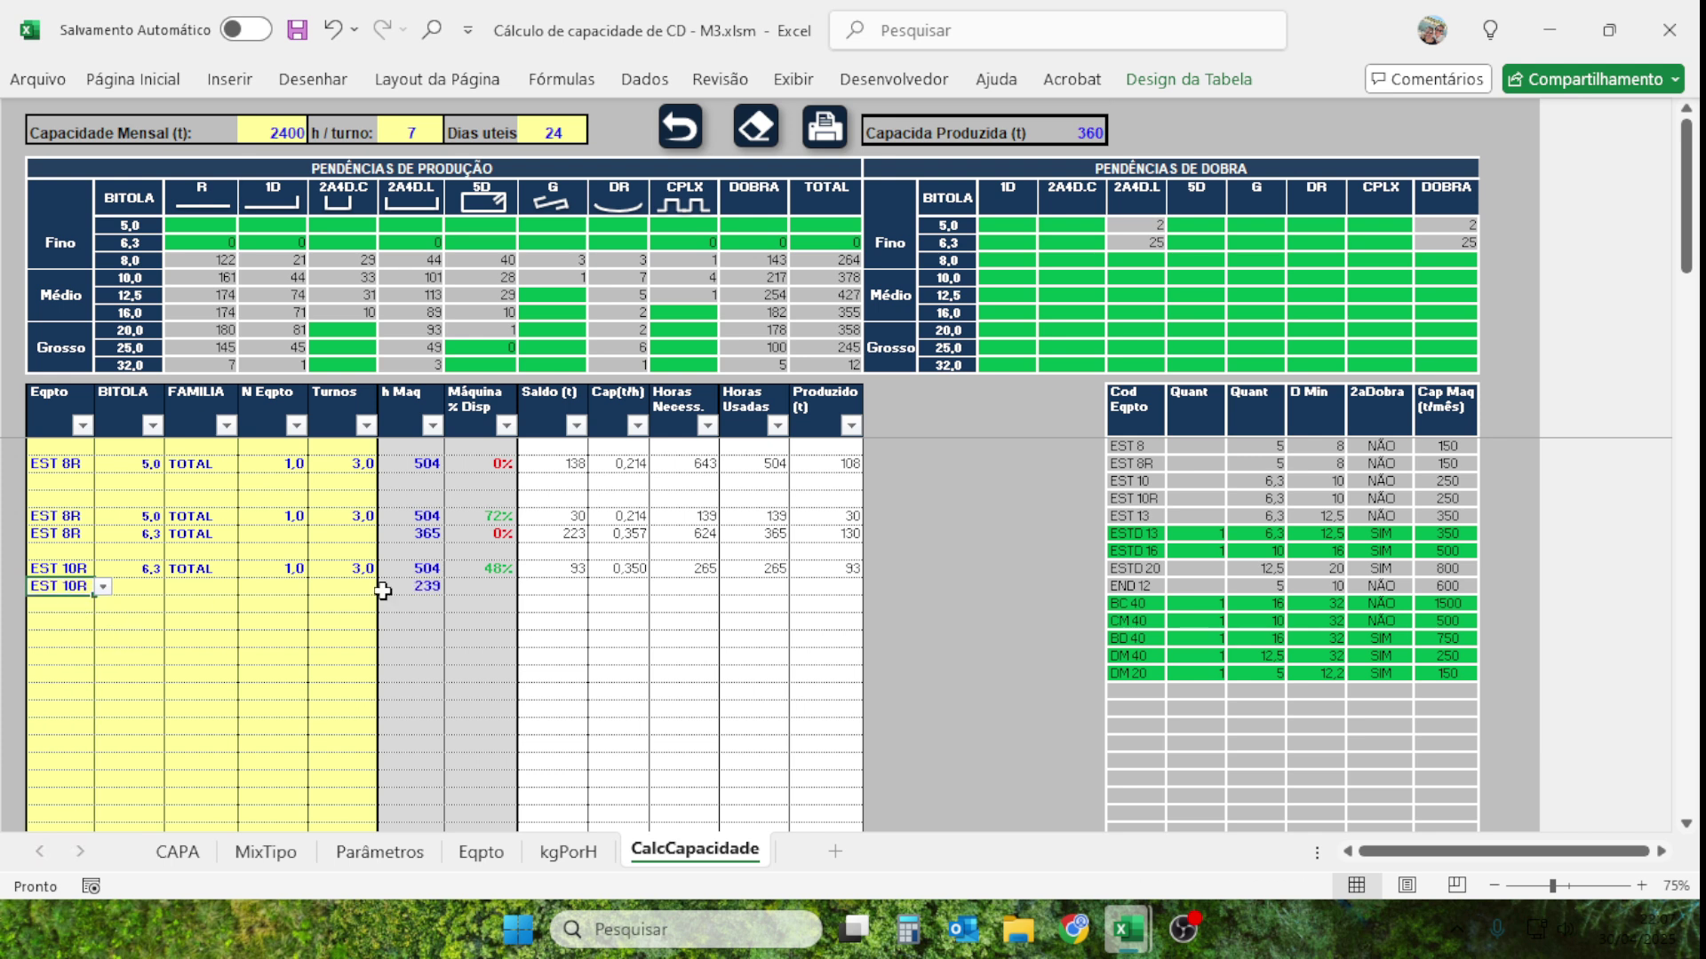
{"action": "left_click", "coordinate": [495, 568]}
{"action": "left_click", "coordinate": [133, 587]}
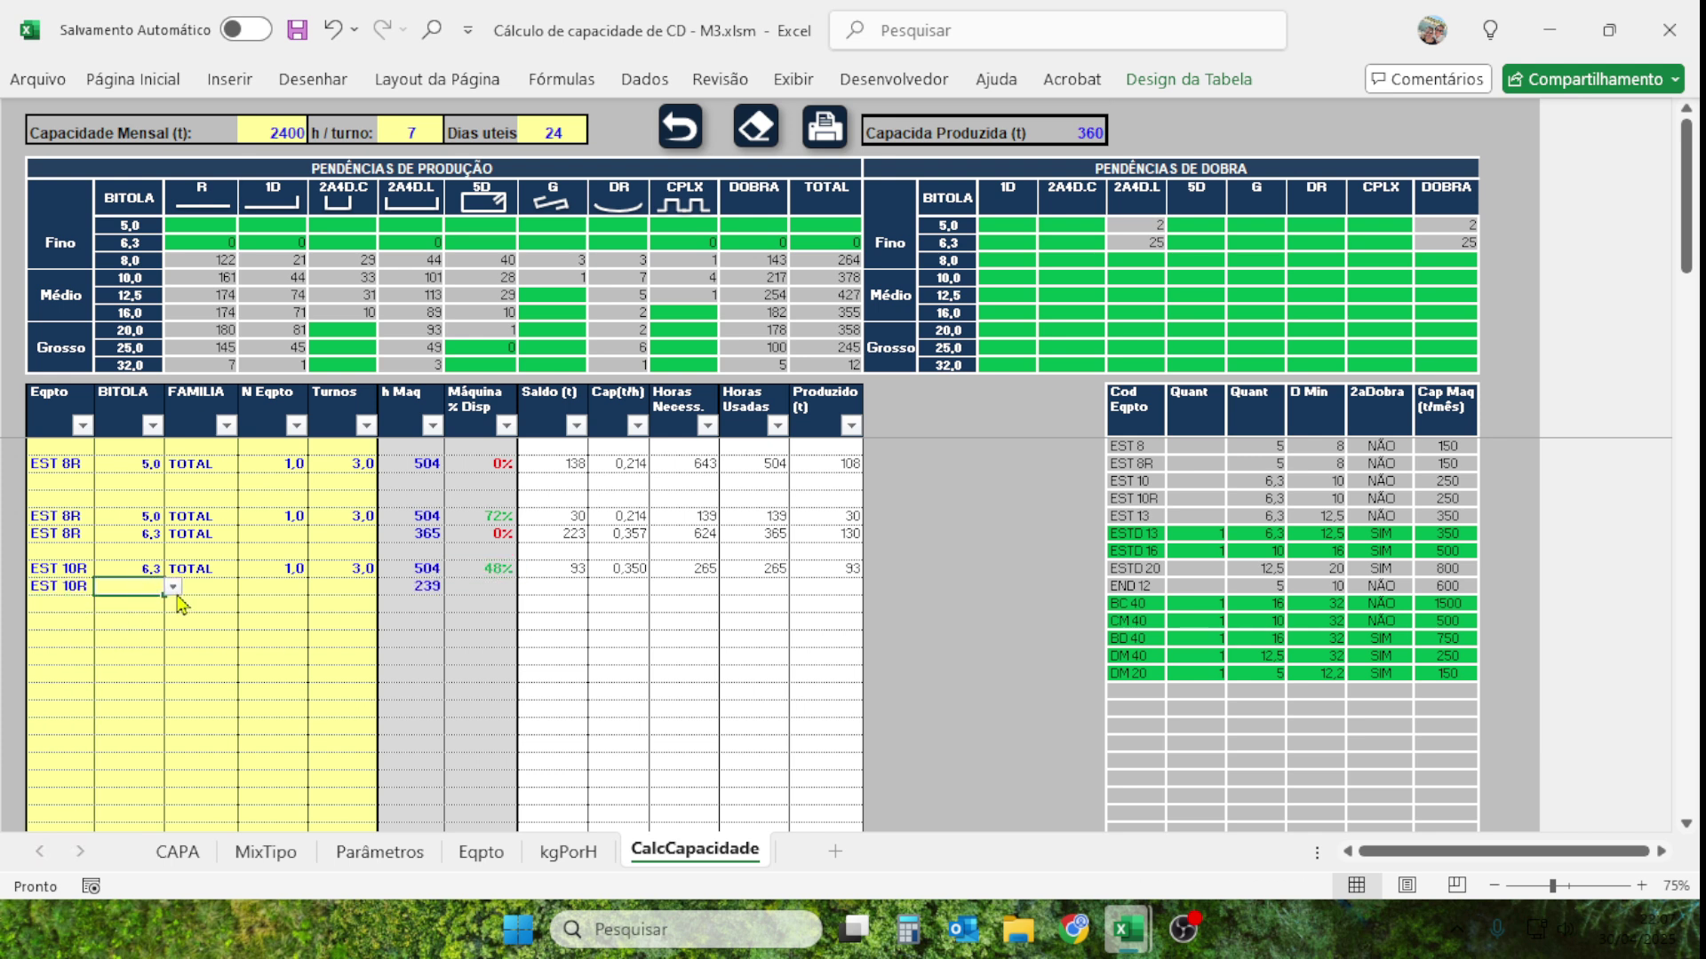
{"action": "left_click", "coordinate": [173, 587]}
{"action": "left_click", "coordinate": [125, 653]}
Set FAMILIA to TOTAL in the gauge 8,0 EST 10R row and check its machine availability and 2A4D.L bending backlog.
{"action": "left_click", "coordinate": [207, 588]}
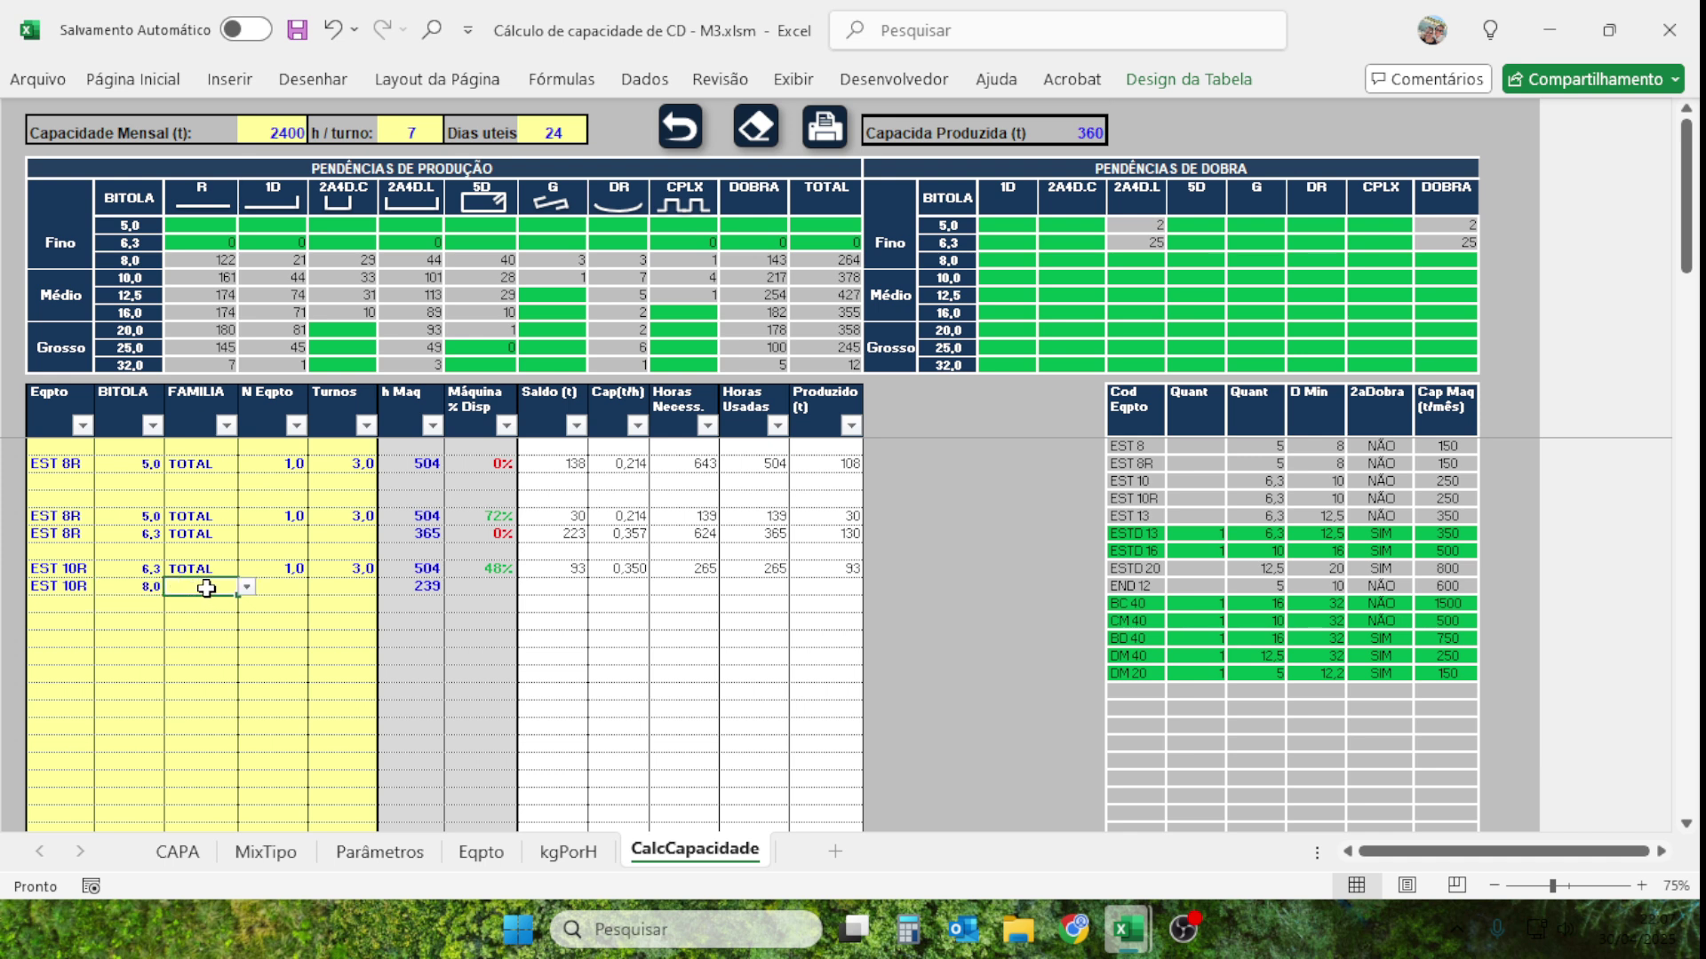
{"action": "left_click", "coordinate": [247, 587]}
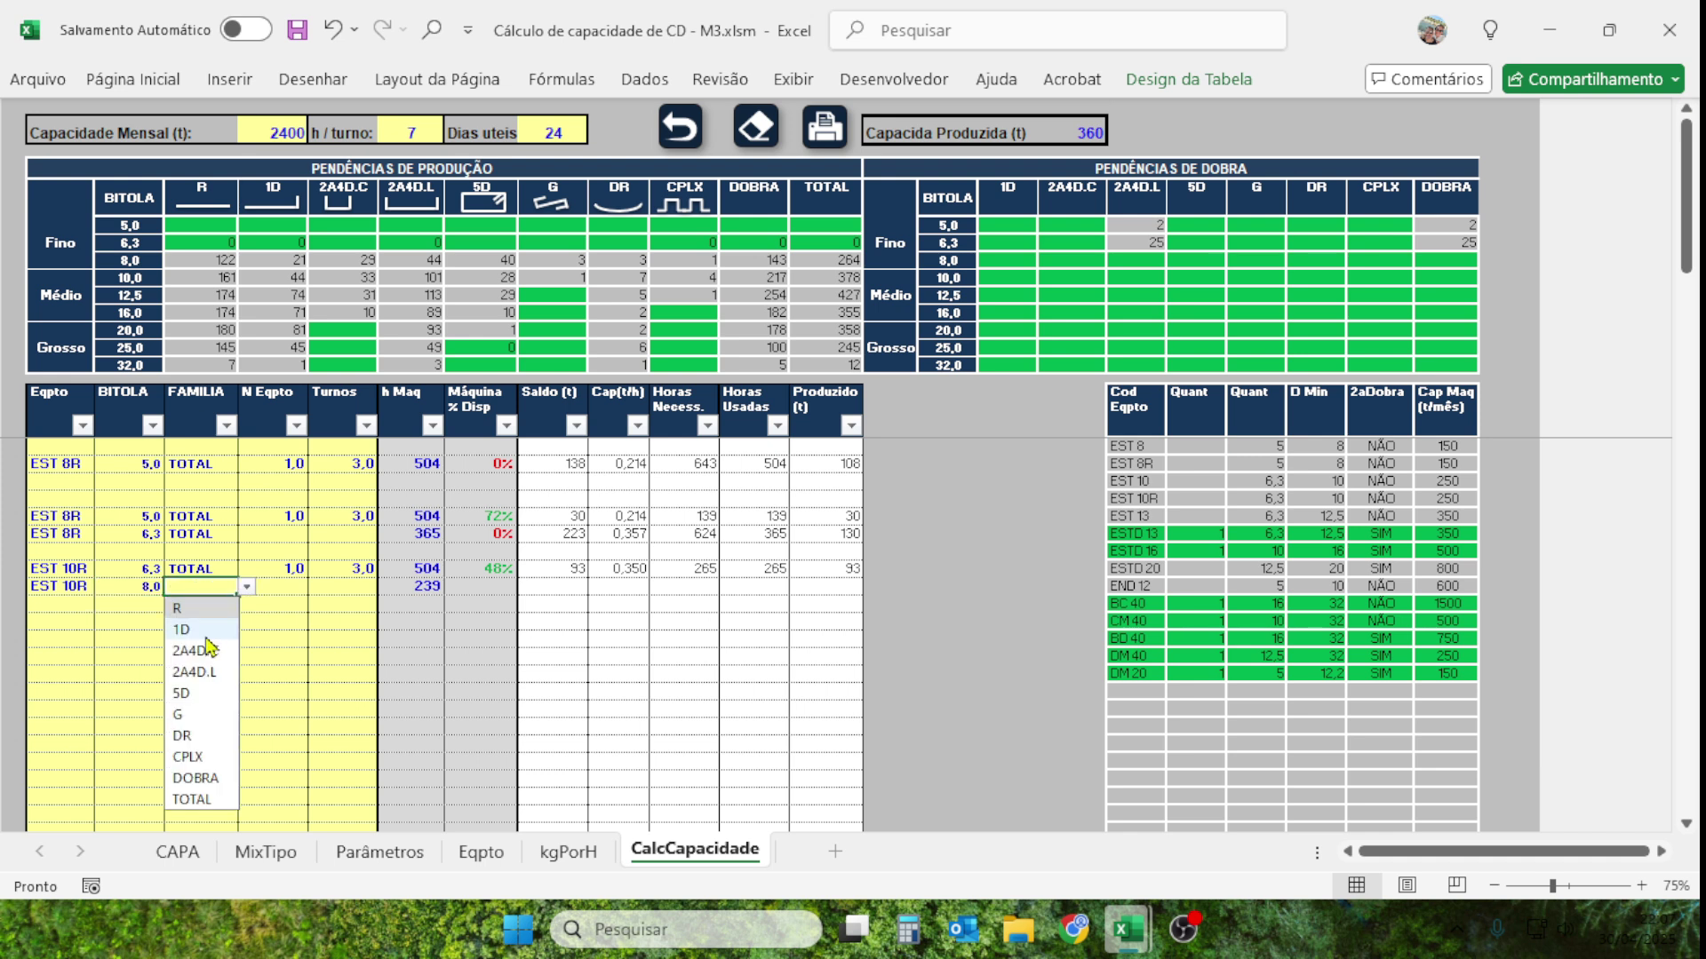
{"action": "left_click", "coordinate": [202, 799]}
{"action": "left_click", "coordinate": [487, 587]}
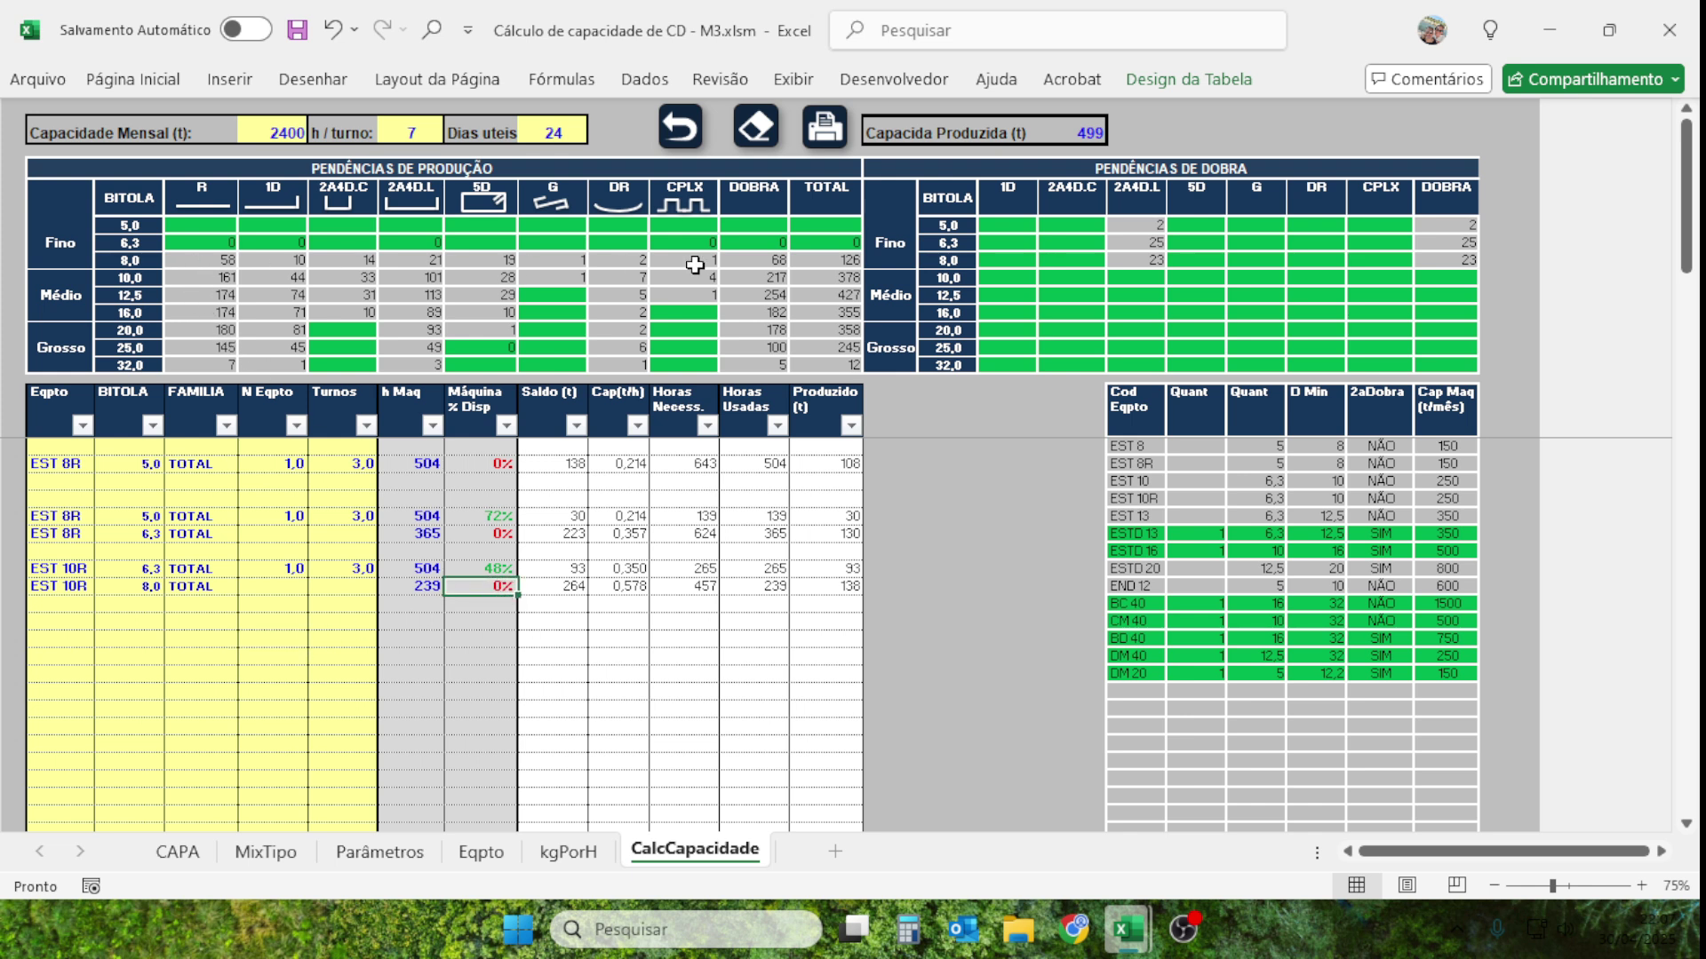
{"action": "left_click", "coordinate": [1145, 263]}
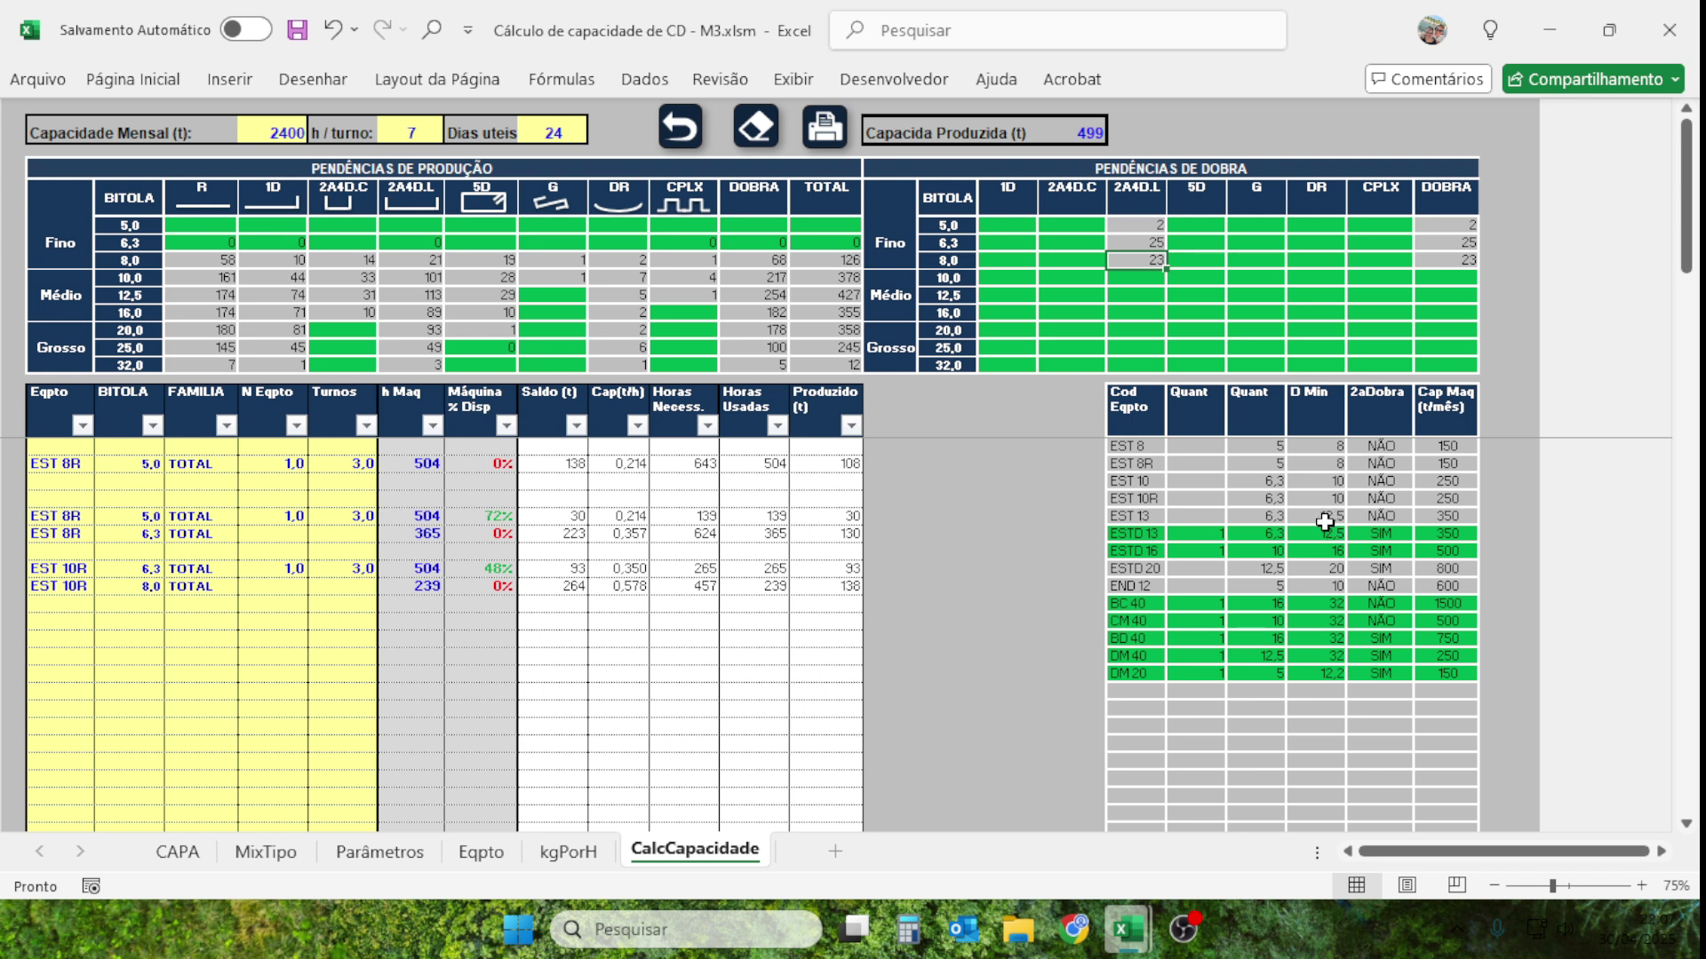
Leave one blank row below the EST 10R entries and start an ESTD 13 row for gauge 8,0.
{"action": "left_click", "coordinate": [62, 624]}
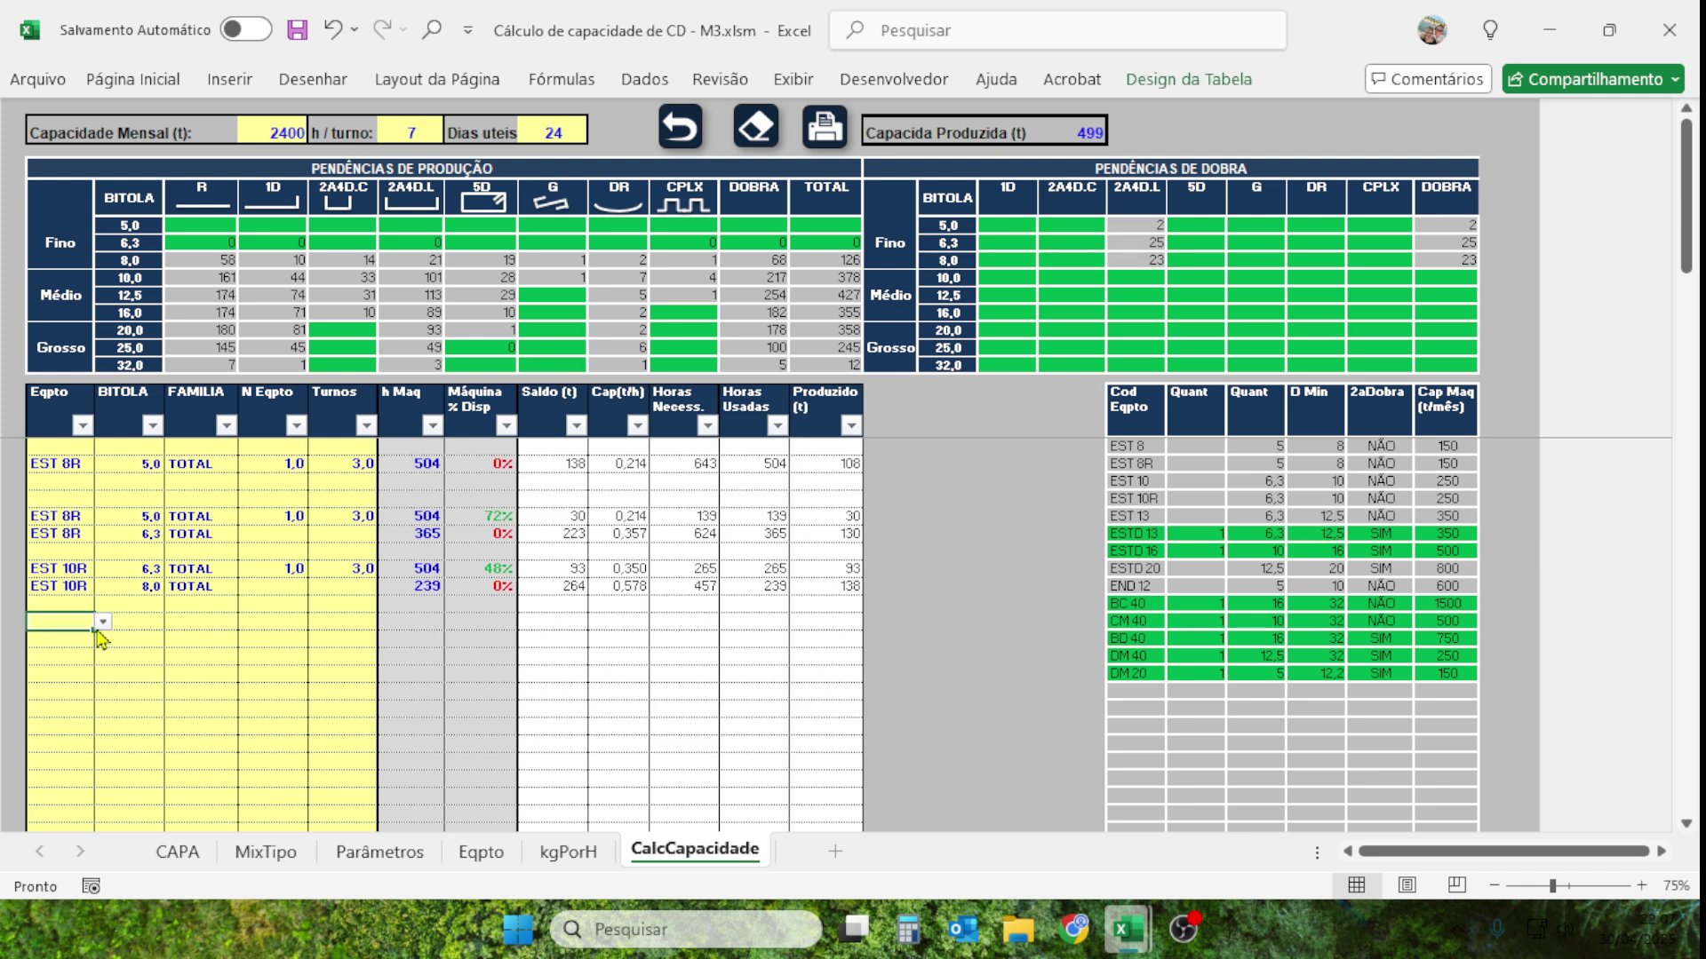
{"action": "left_click", "coordinate": [103, 623]}
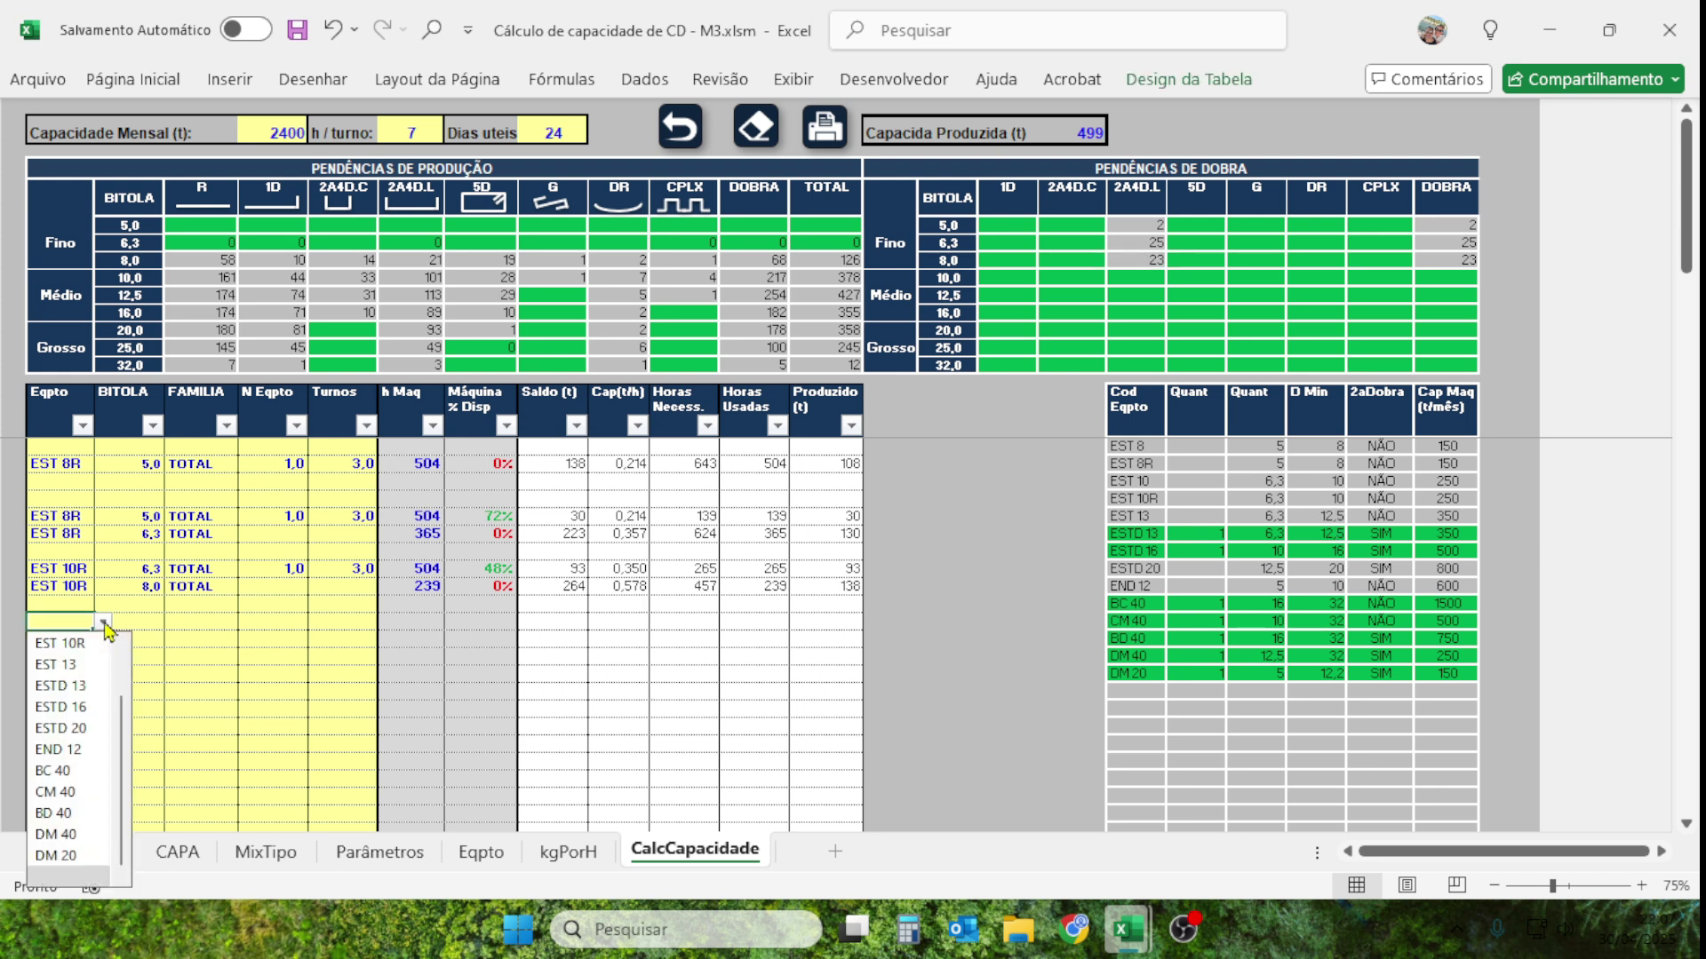
{"action": "left_click", "coordinate": [70, 687]}
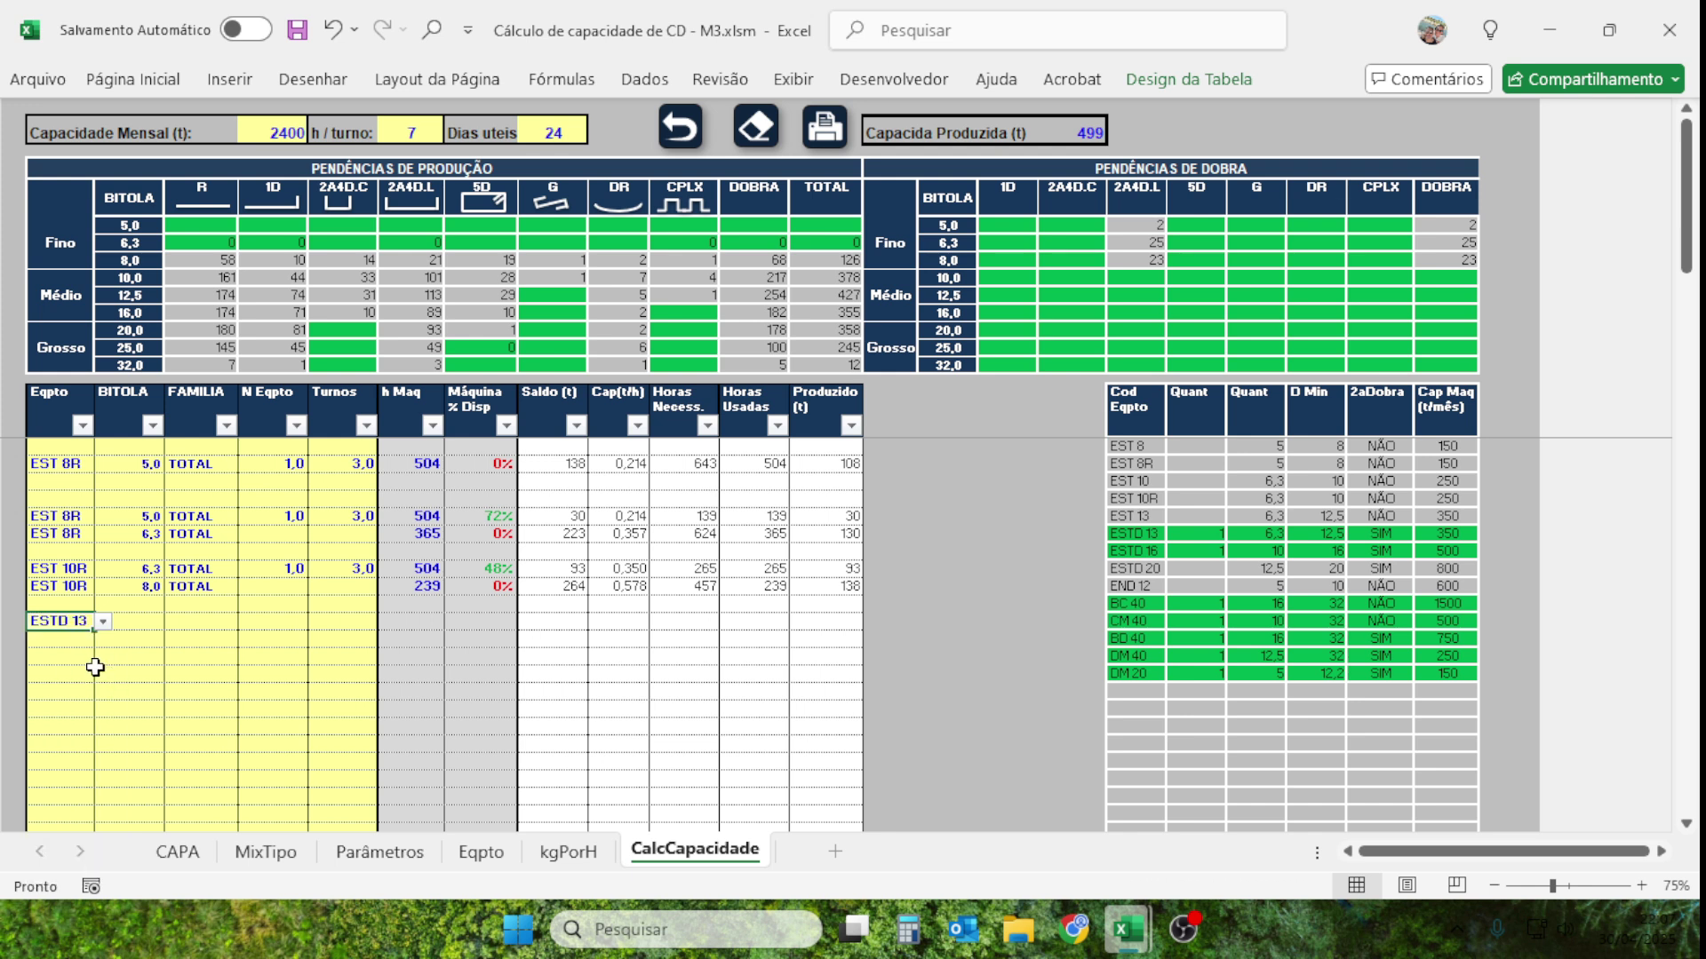
{"action": "left_click", "coordinate": [150, 626]}
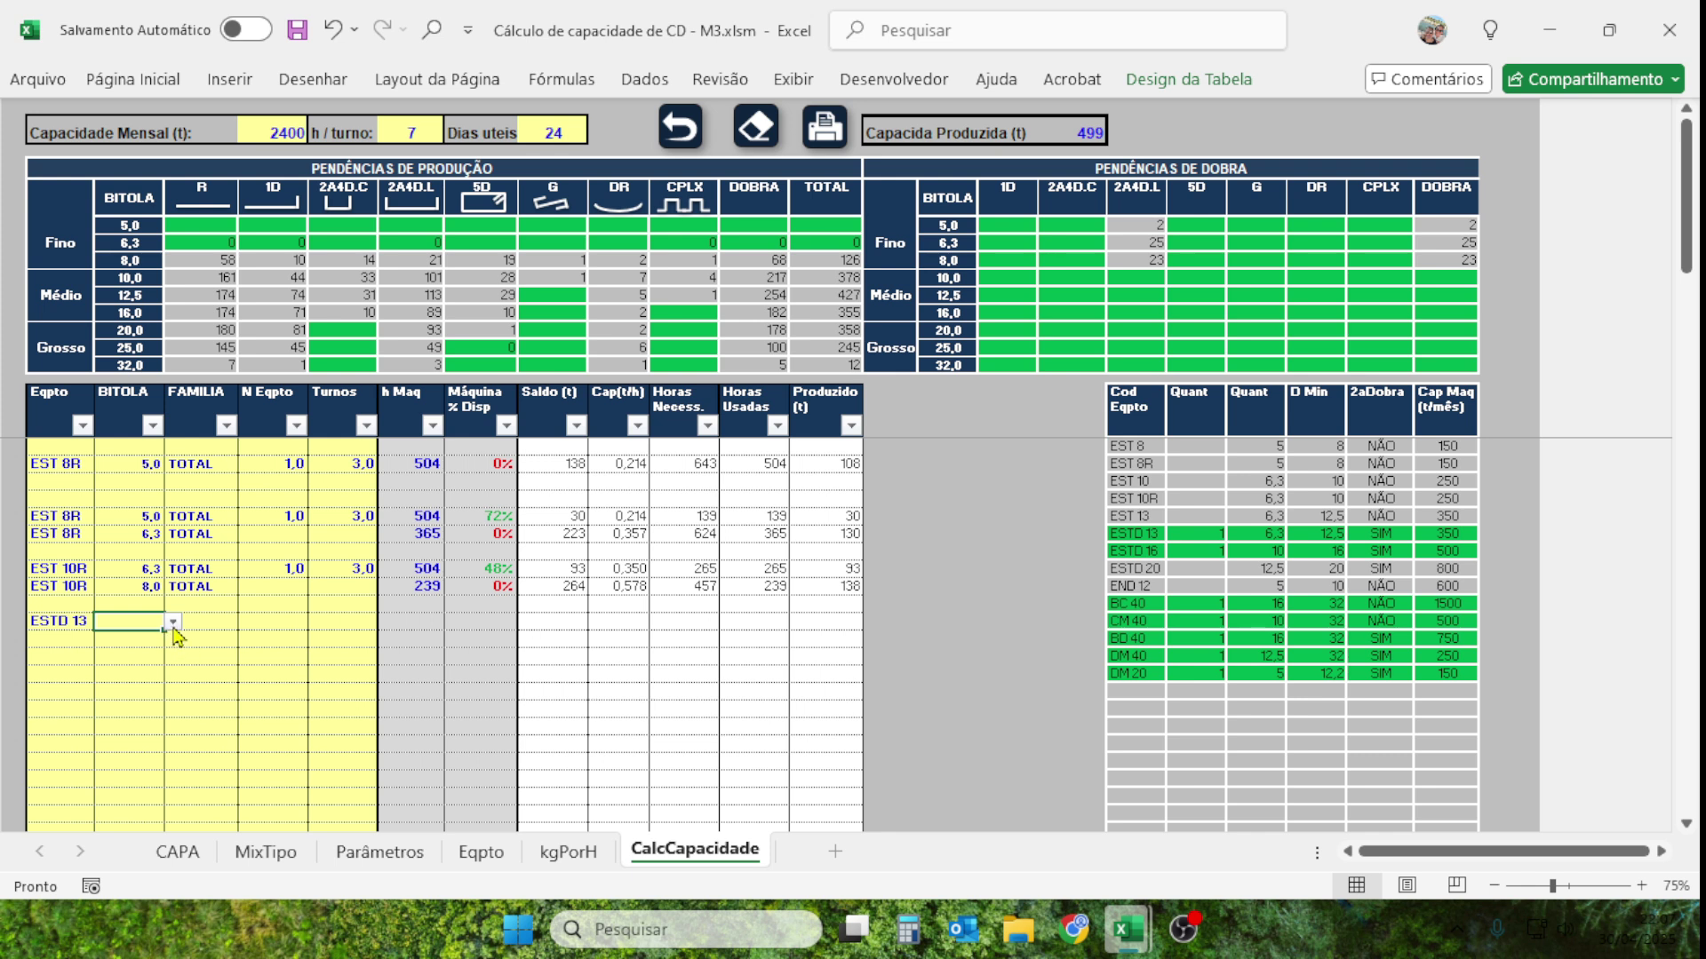
{"action": "left_click", "coordinate": [173, 623]}
{"action": "left_click", "coordinate": [146, 667]}
Set the new ESTD 13 row to gauge 8,0 and family TOTAL.
{"action": "left_click", "coordinate": [200, 667]}
{"action": "left_click", "coordinate": [202, 627]}
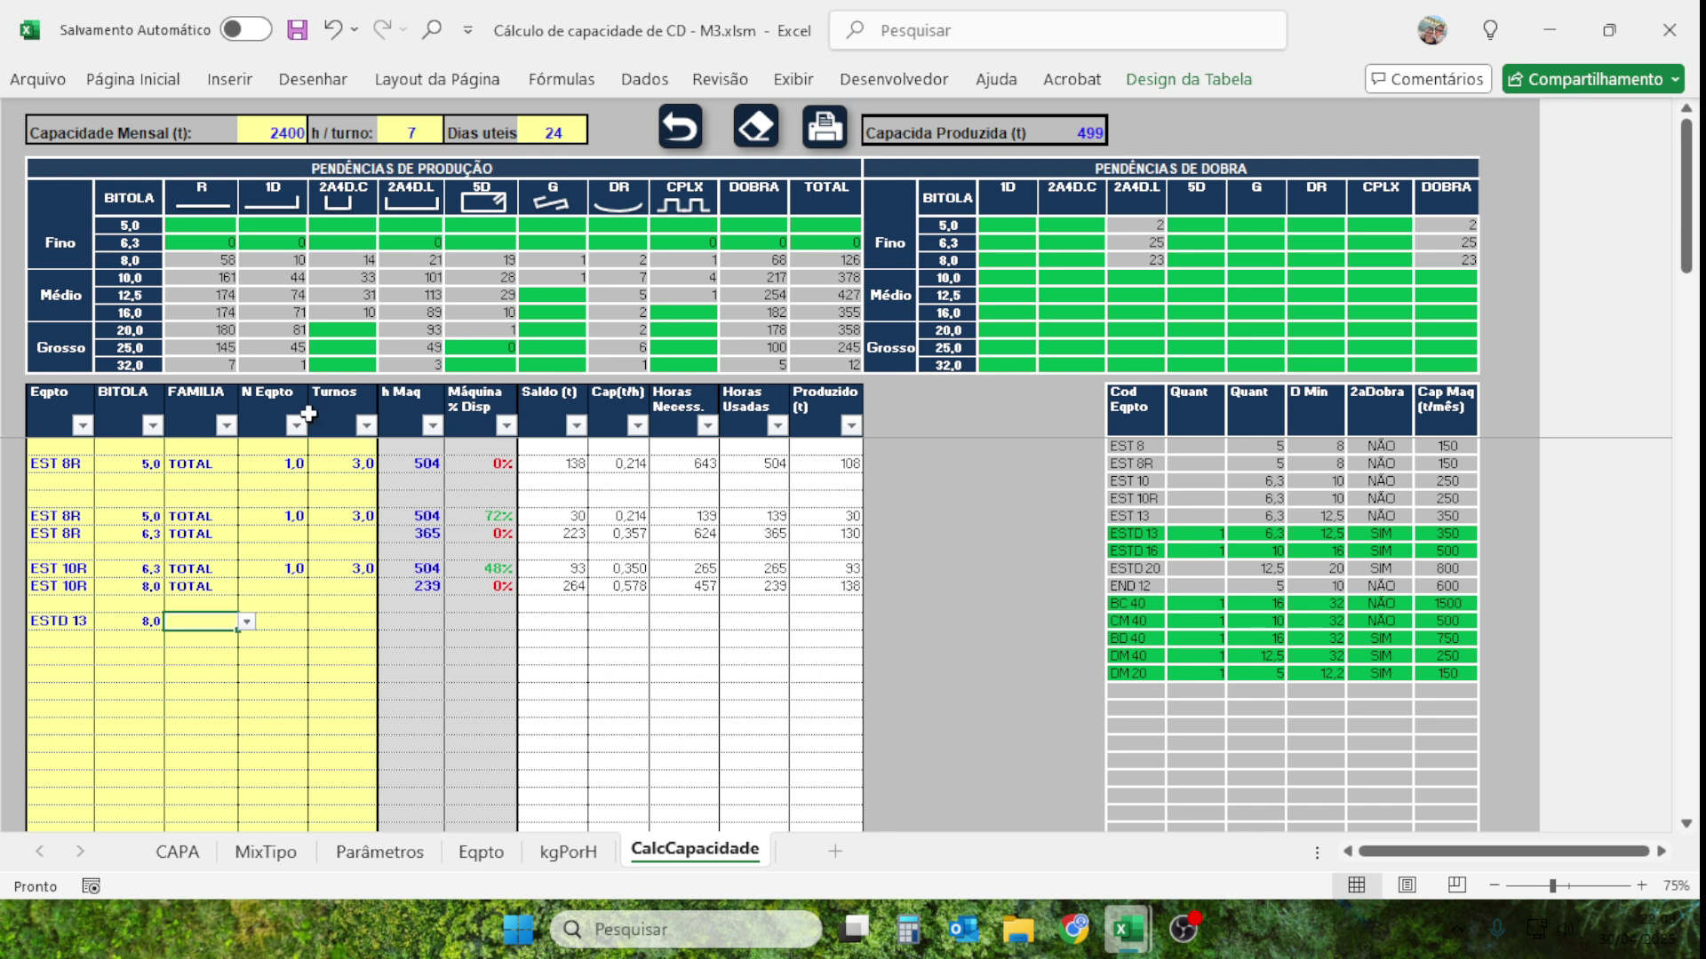
{"action": "left_click", "coordinate": [247, 622]}
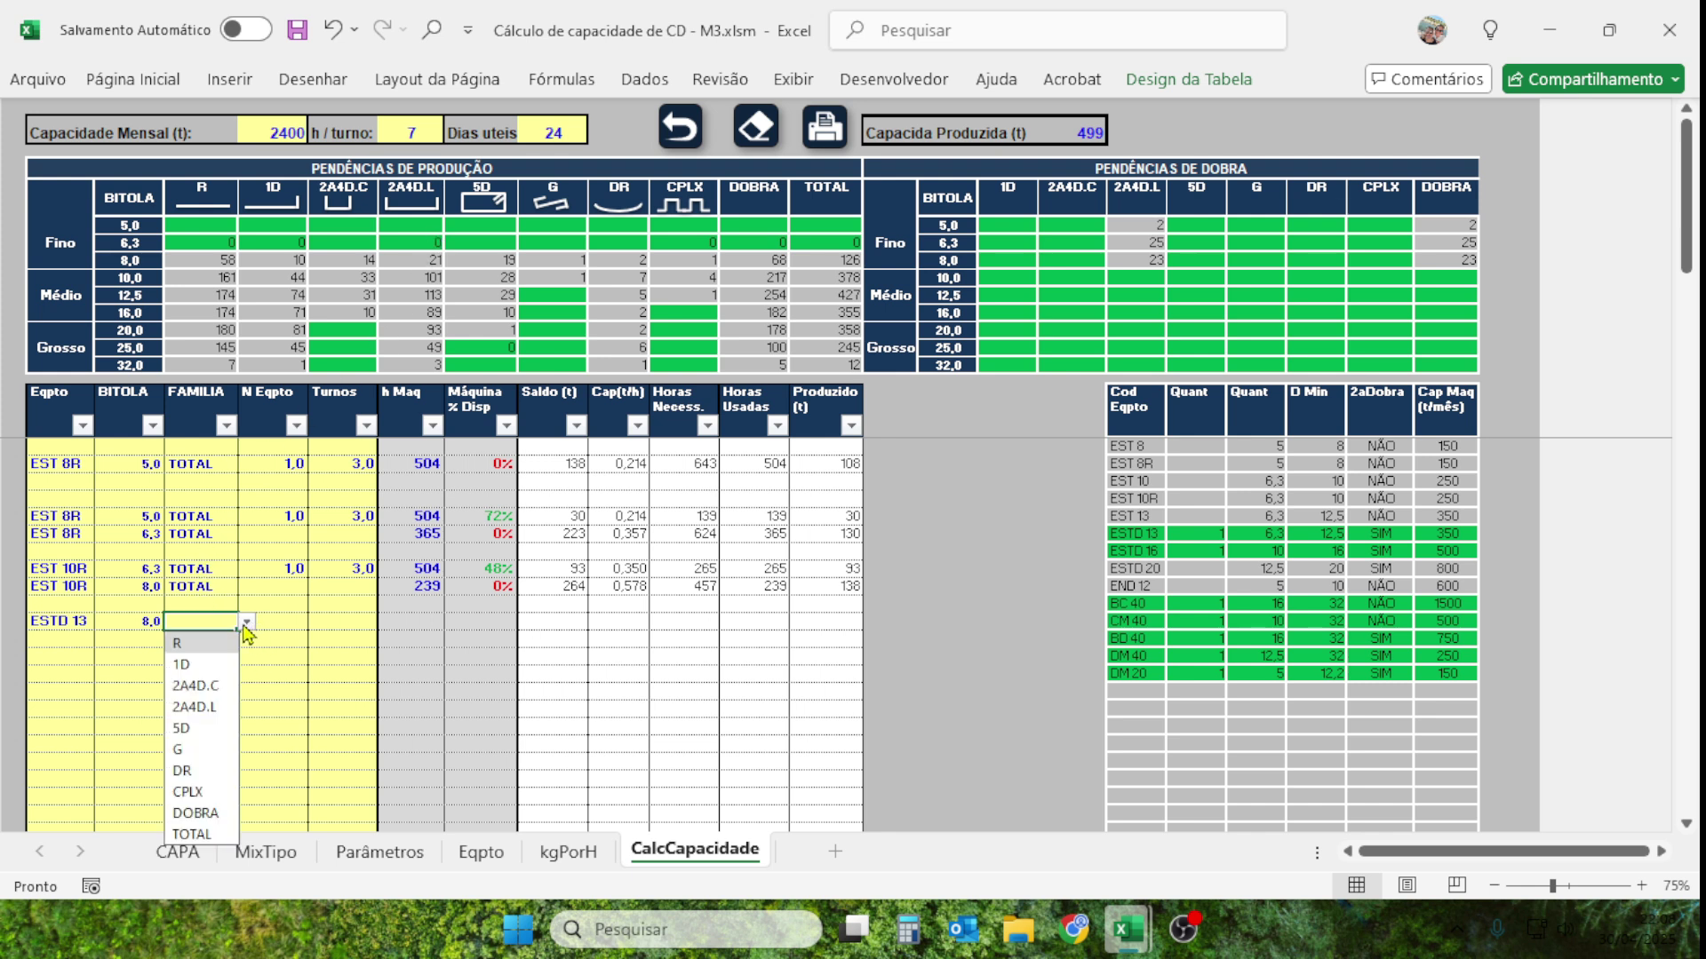
{"action": "left_click", "coordinate": [200, 834]}
Allocate 1 machine and 3 shifts to the gauge 8,0 ESTD 13 row and check its machine availability.
{"action": "left_click", "coordinate": [295, 631]}
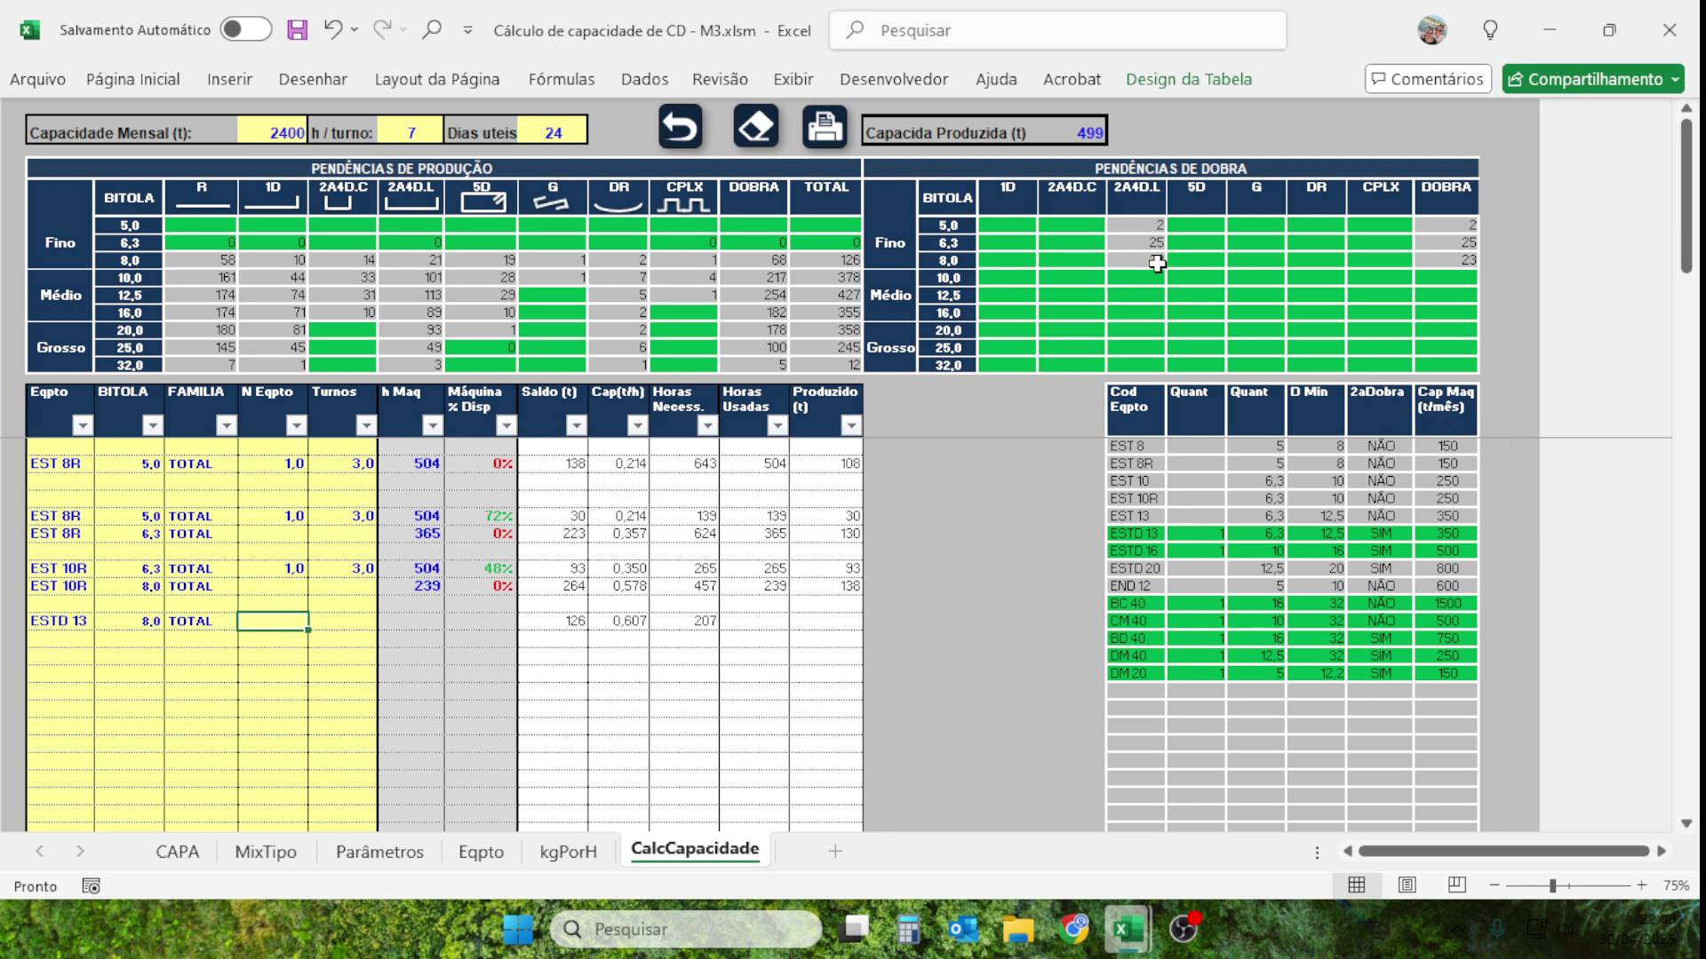
{"action": "type", "text": "1"}
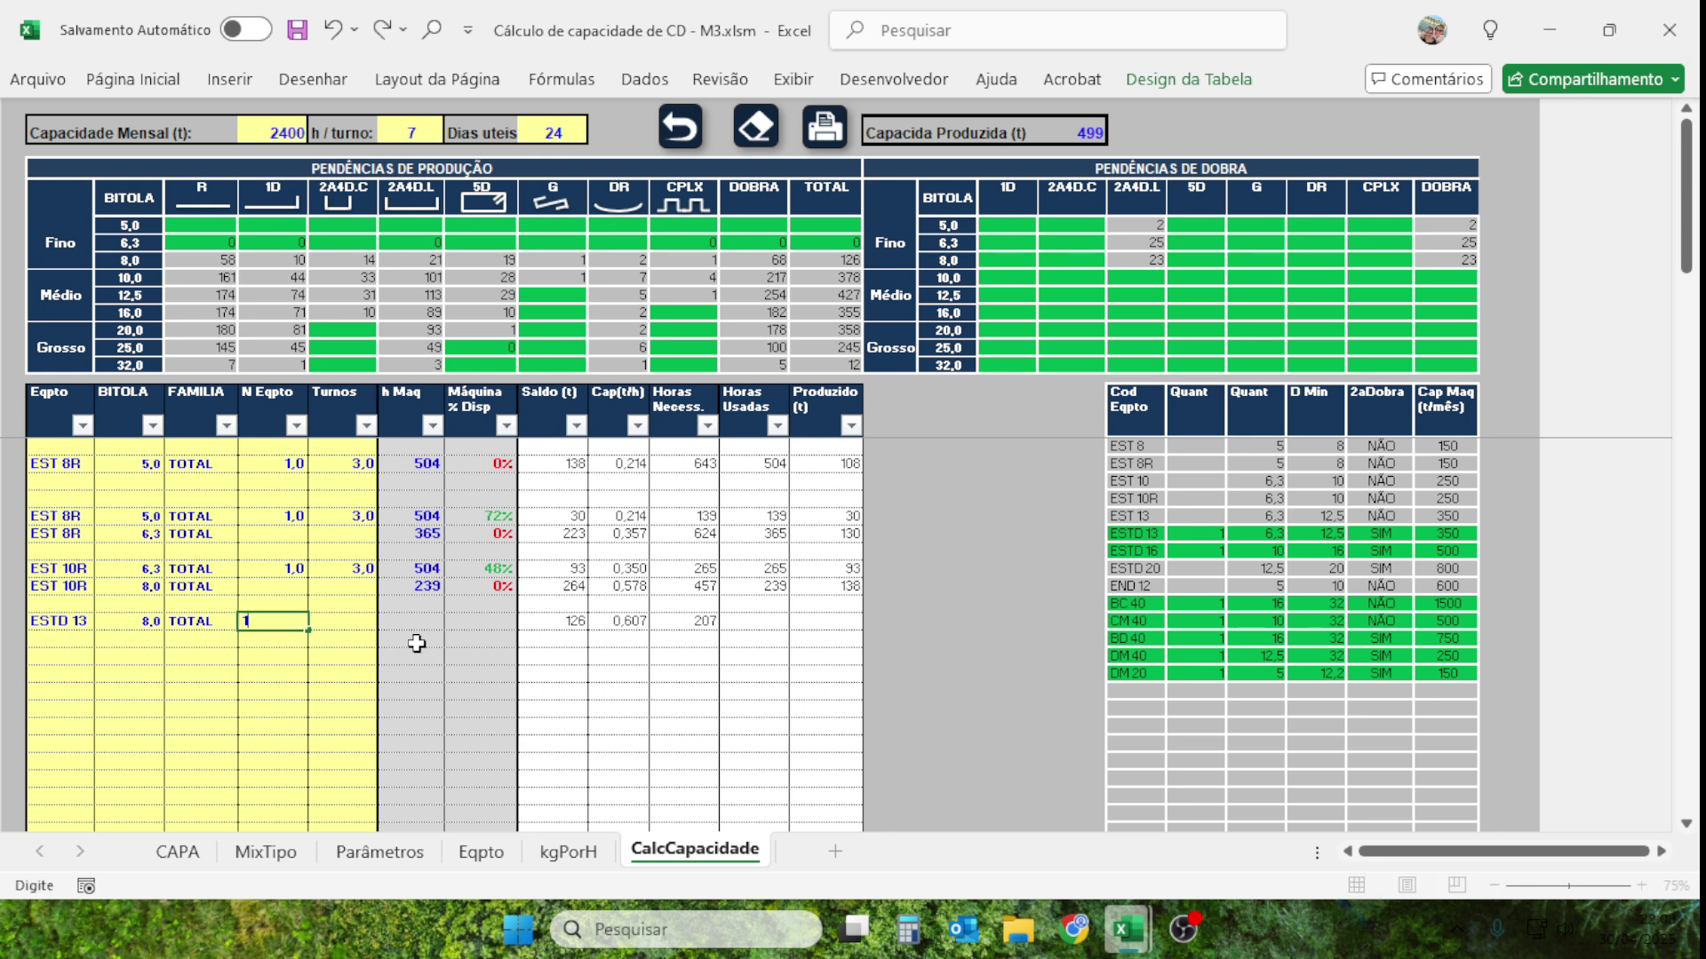
{"action": "left_click", "coordinate": [363, 620]}
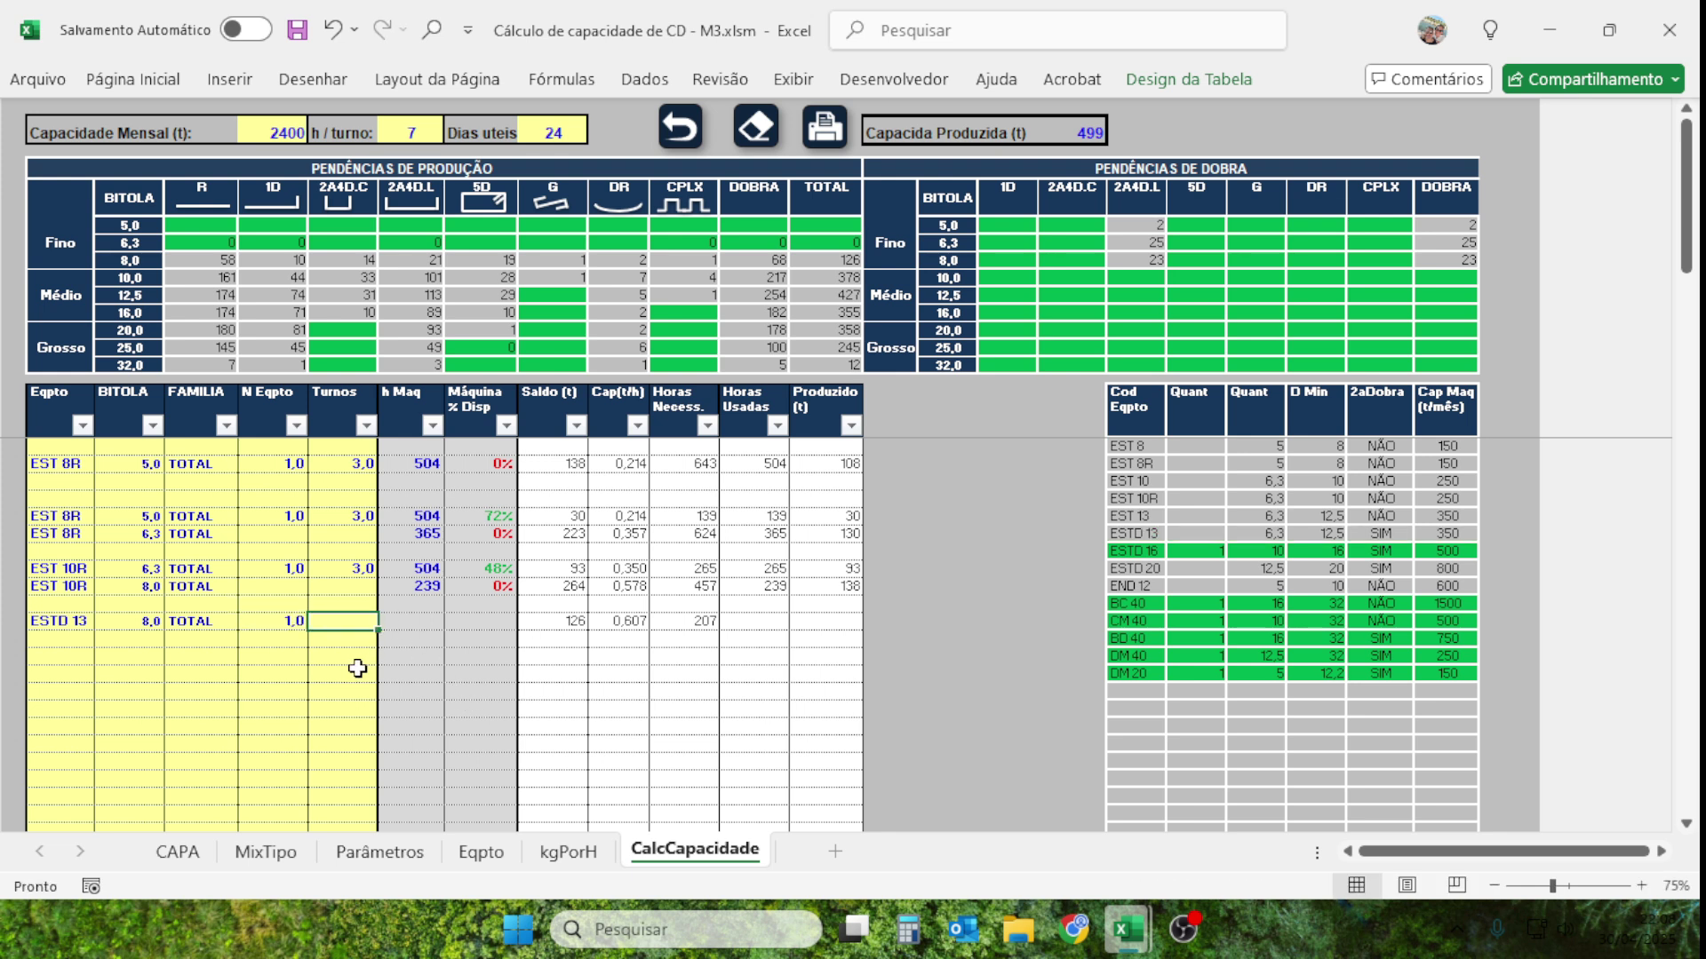
{"action": "type", "text": "3"}
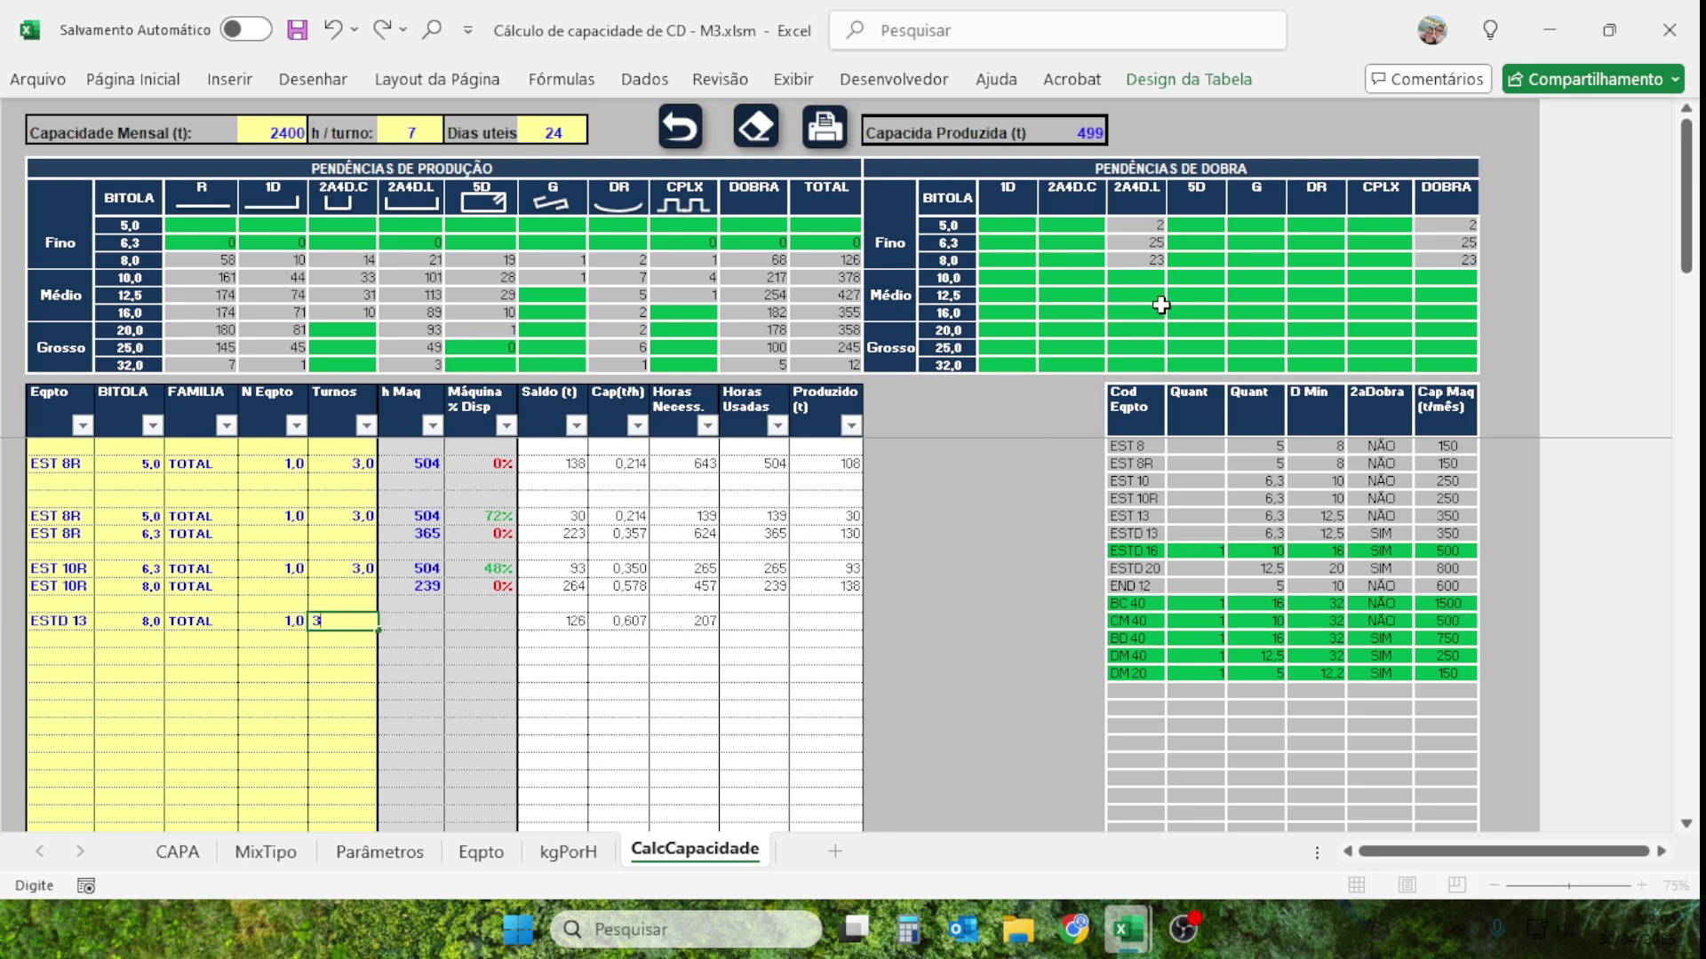
{"action": "key", "text": "Return"}
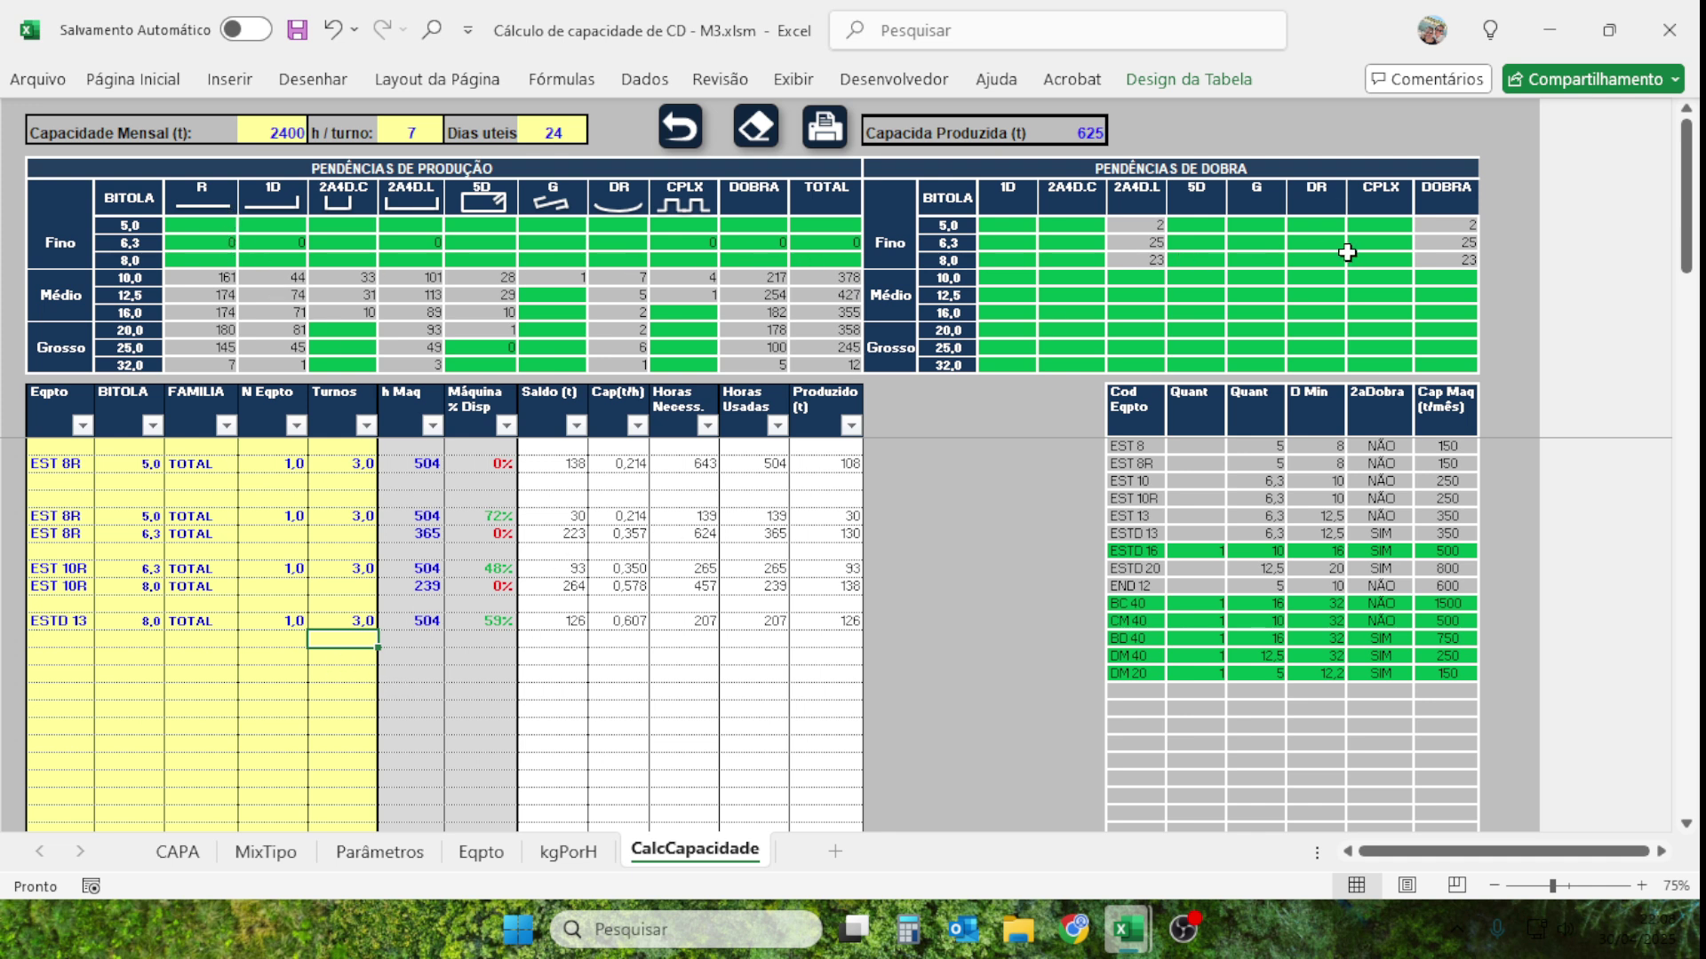
{"action": "left_click", "coordinate": [67, 642]}
{"action": "left_click", "coordinate": [258, 620]}
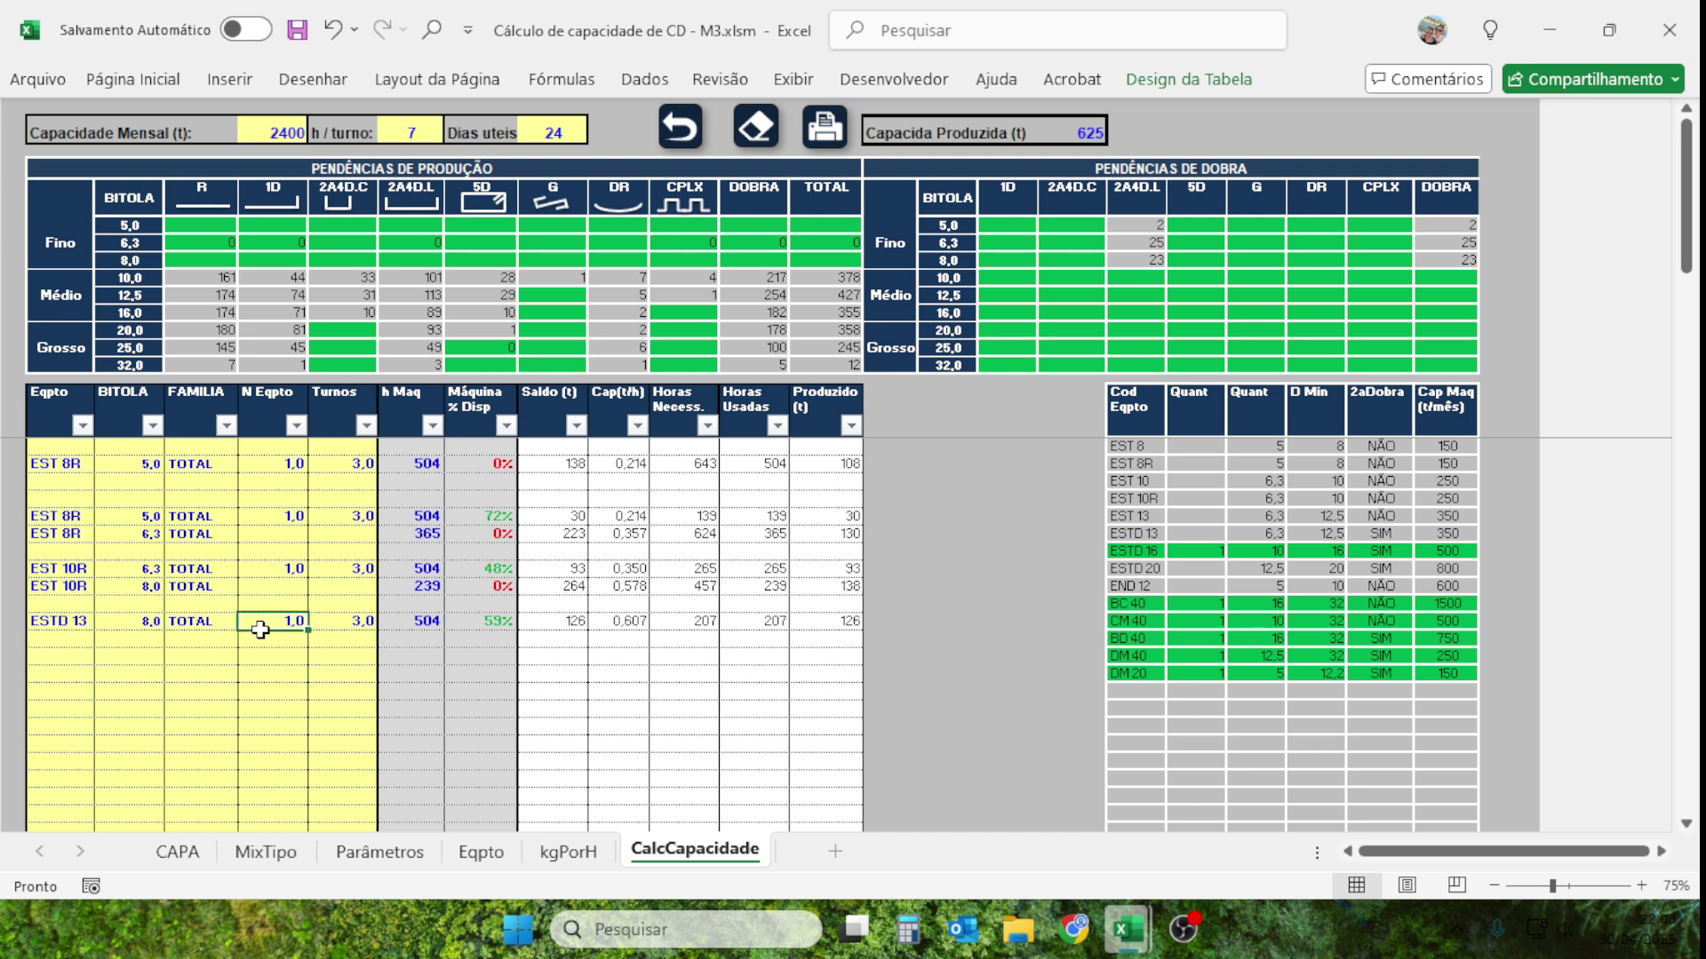
{"action": "left_click", "coordinate": [500, 627]}
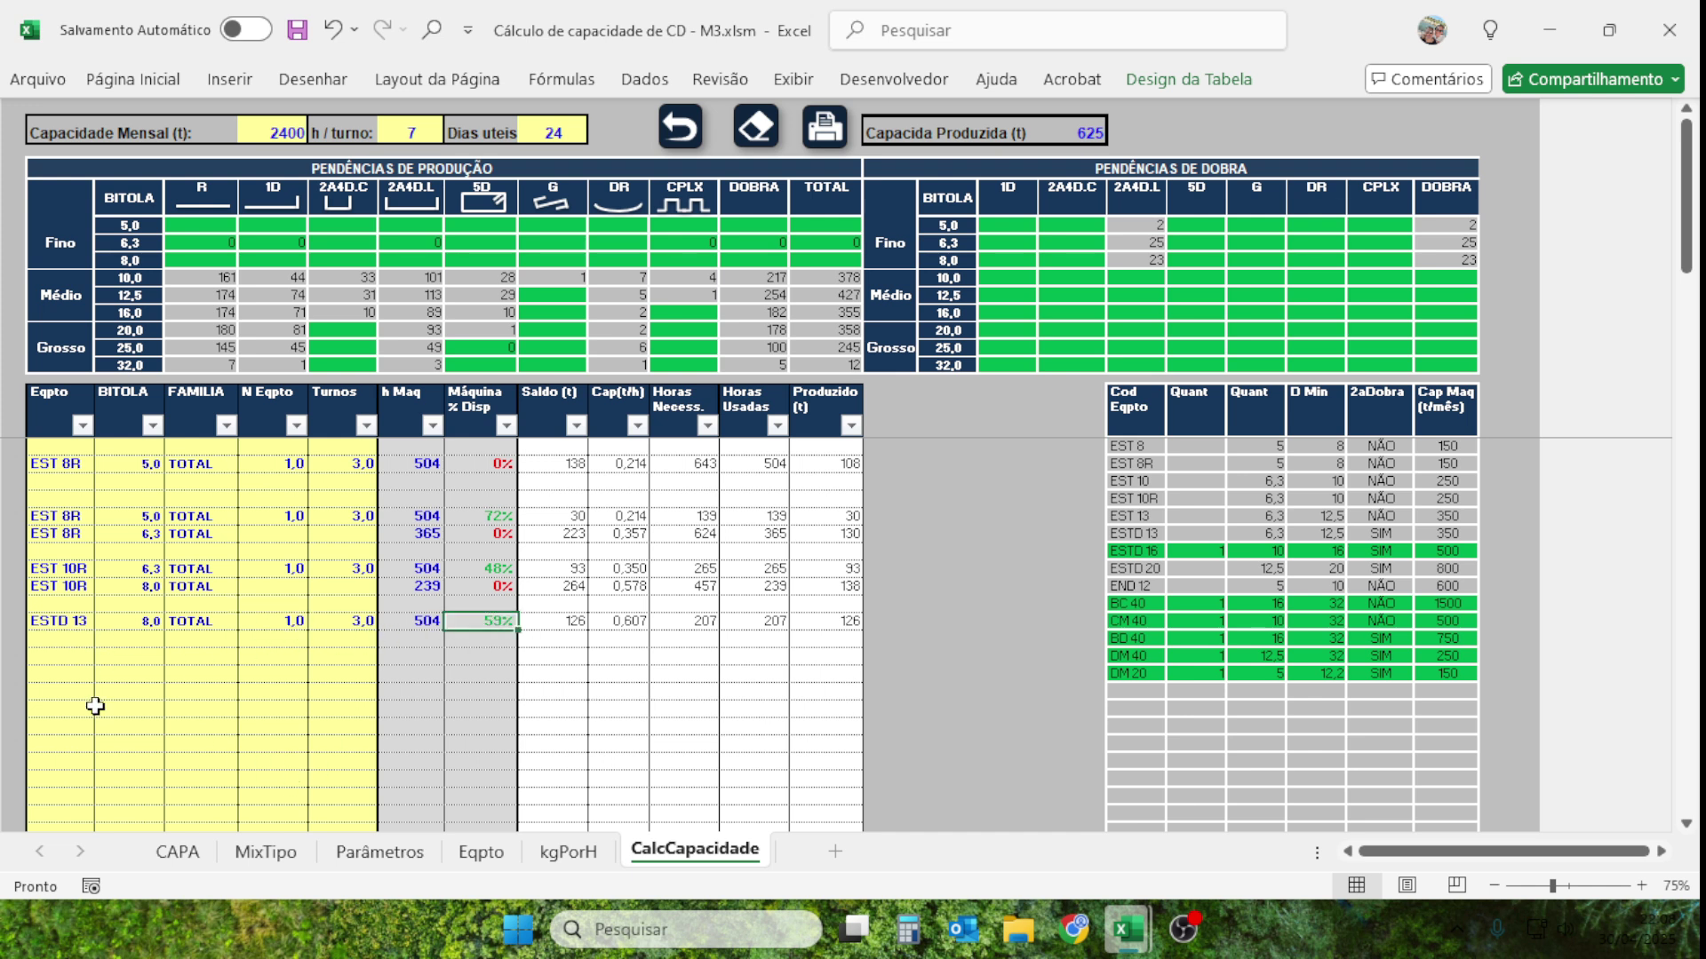
Add a second ESTD 13 row for gauge 10,0 directly below the gauge 8,0 one.
{"action": "left_click", "coordinate": [74, 642]}
{"action": "left_click", "coordinate": [103, 641]}
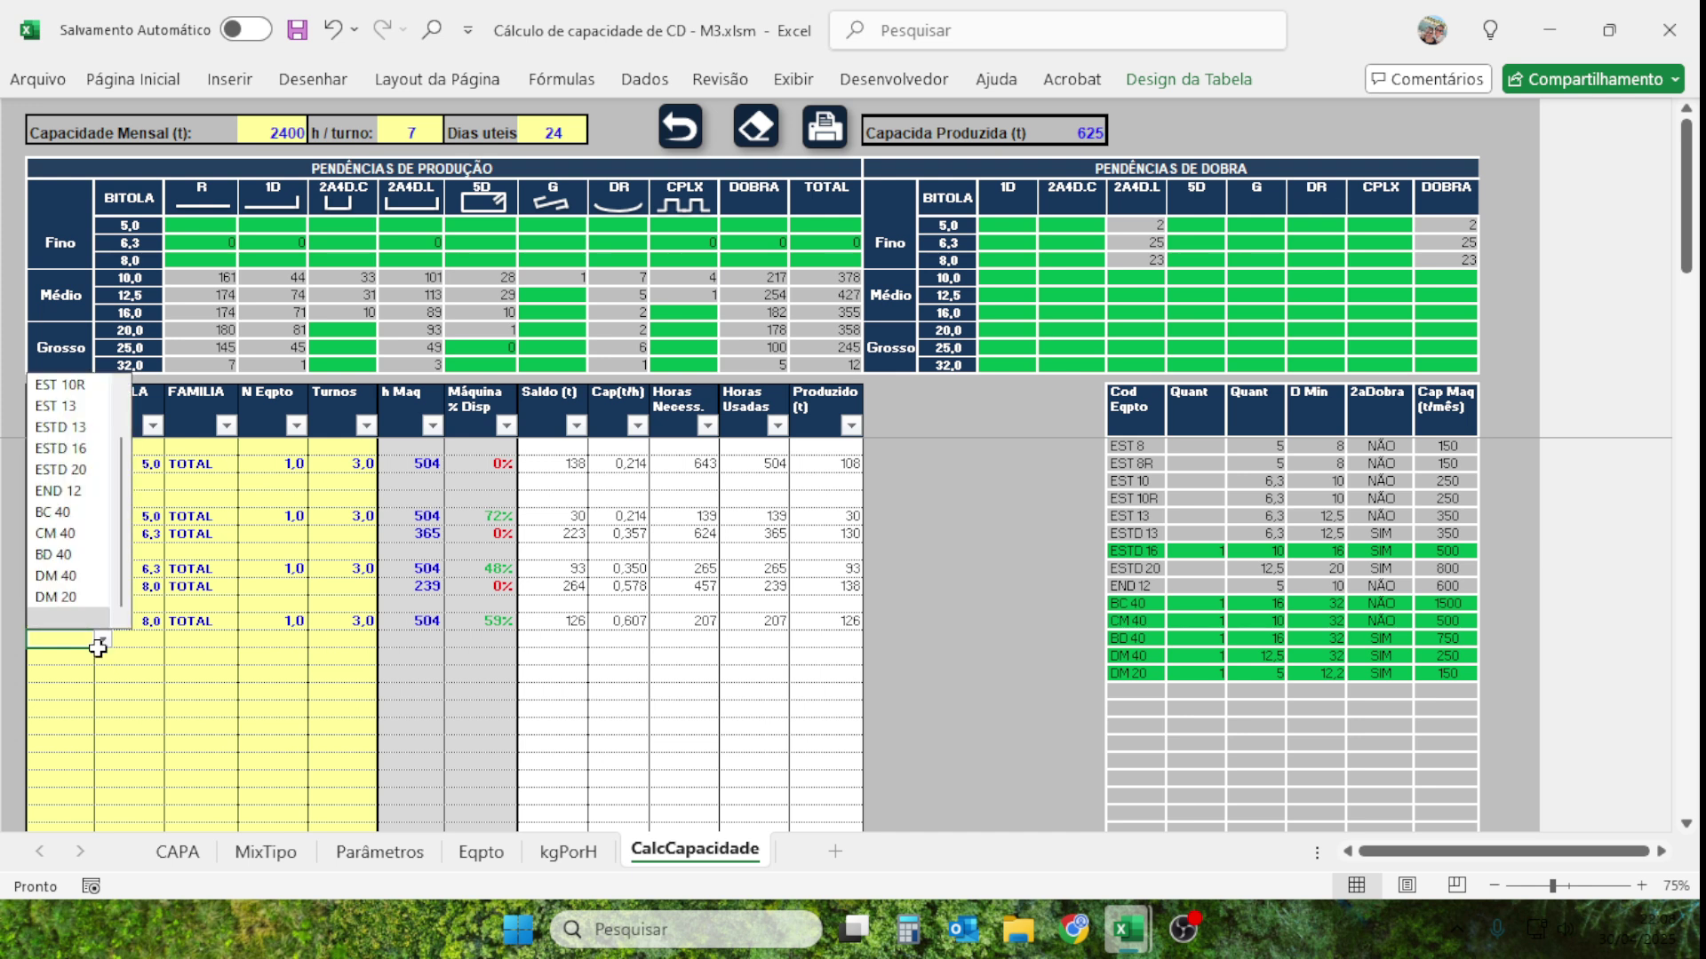
{"action": "left_click", "coordinate": [78, 428]}
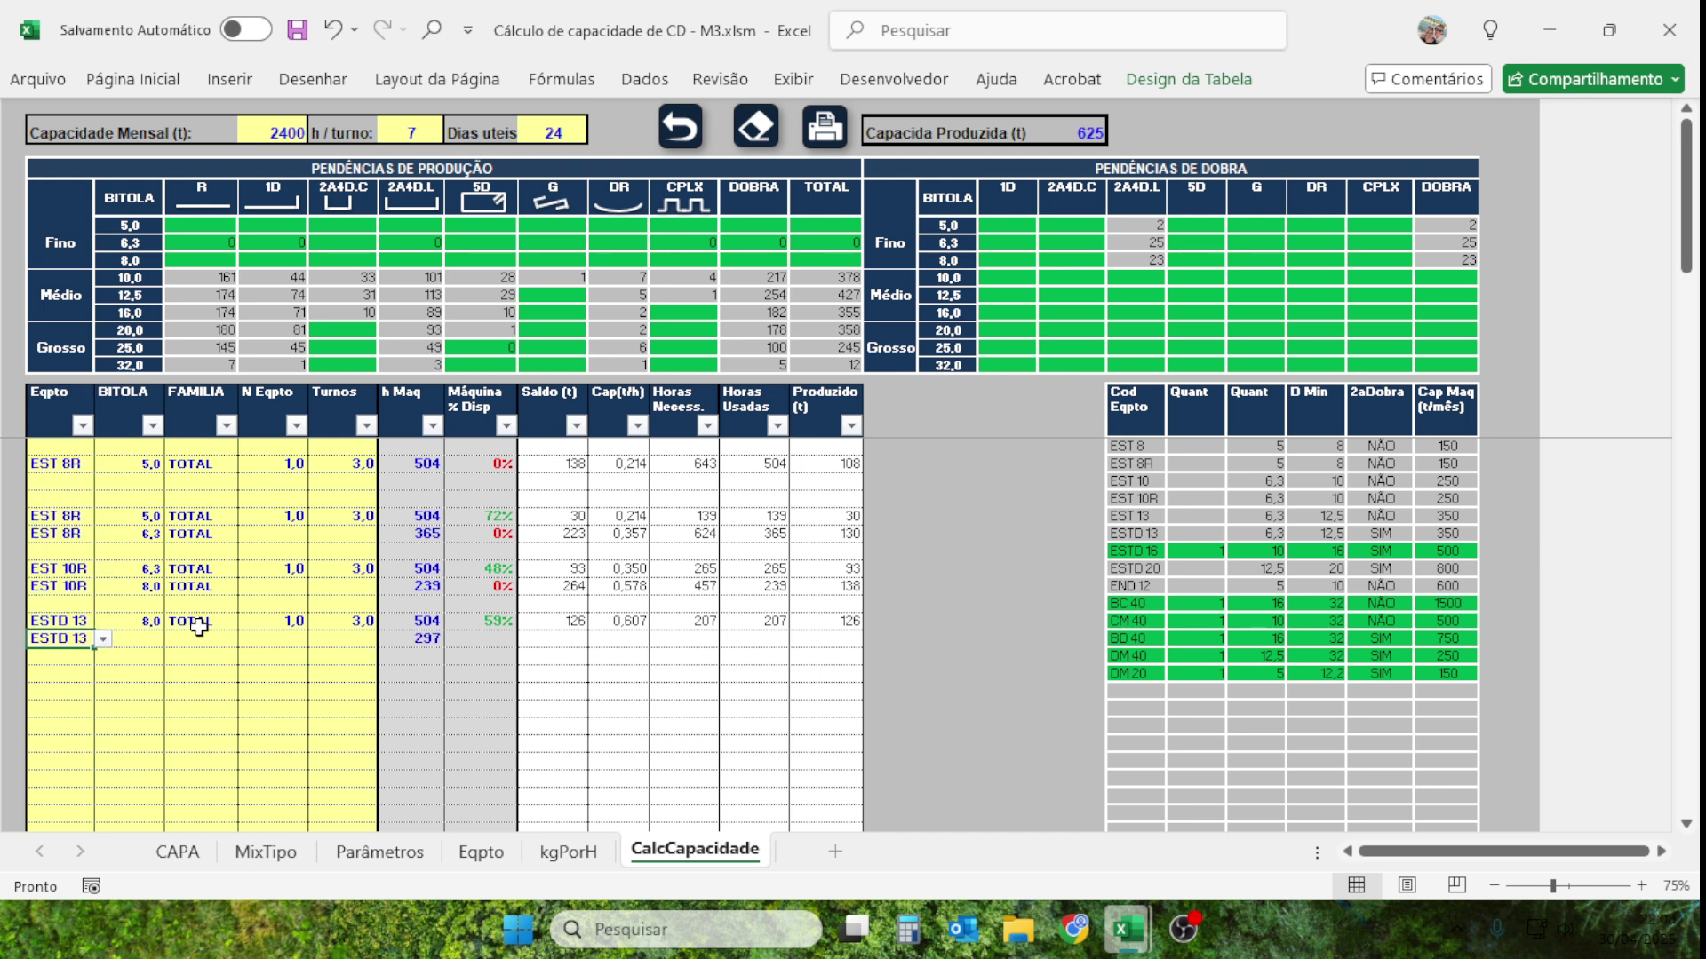
{"action": "left_click", "coordinate": [143, 640]}
{"action": "type", "text": "10"}
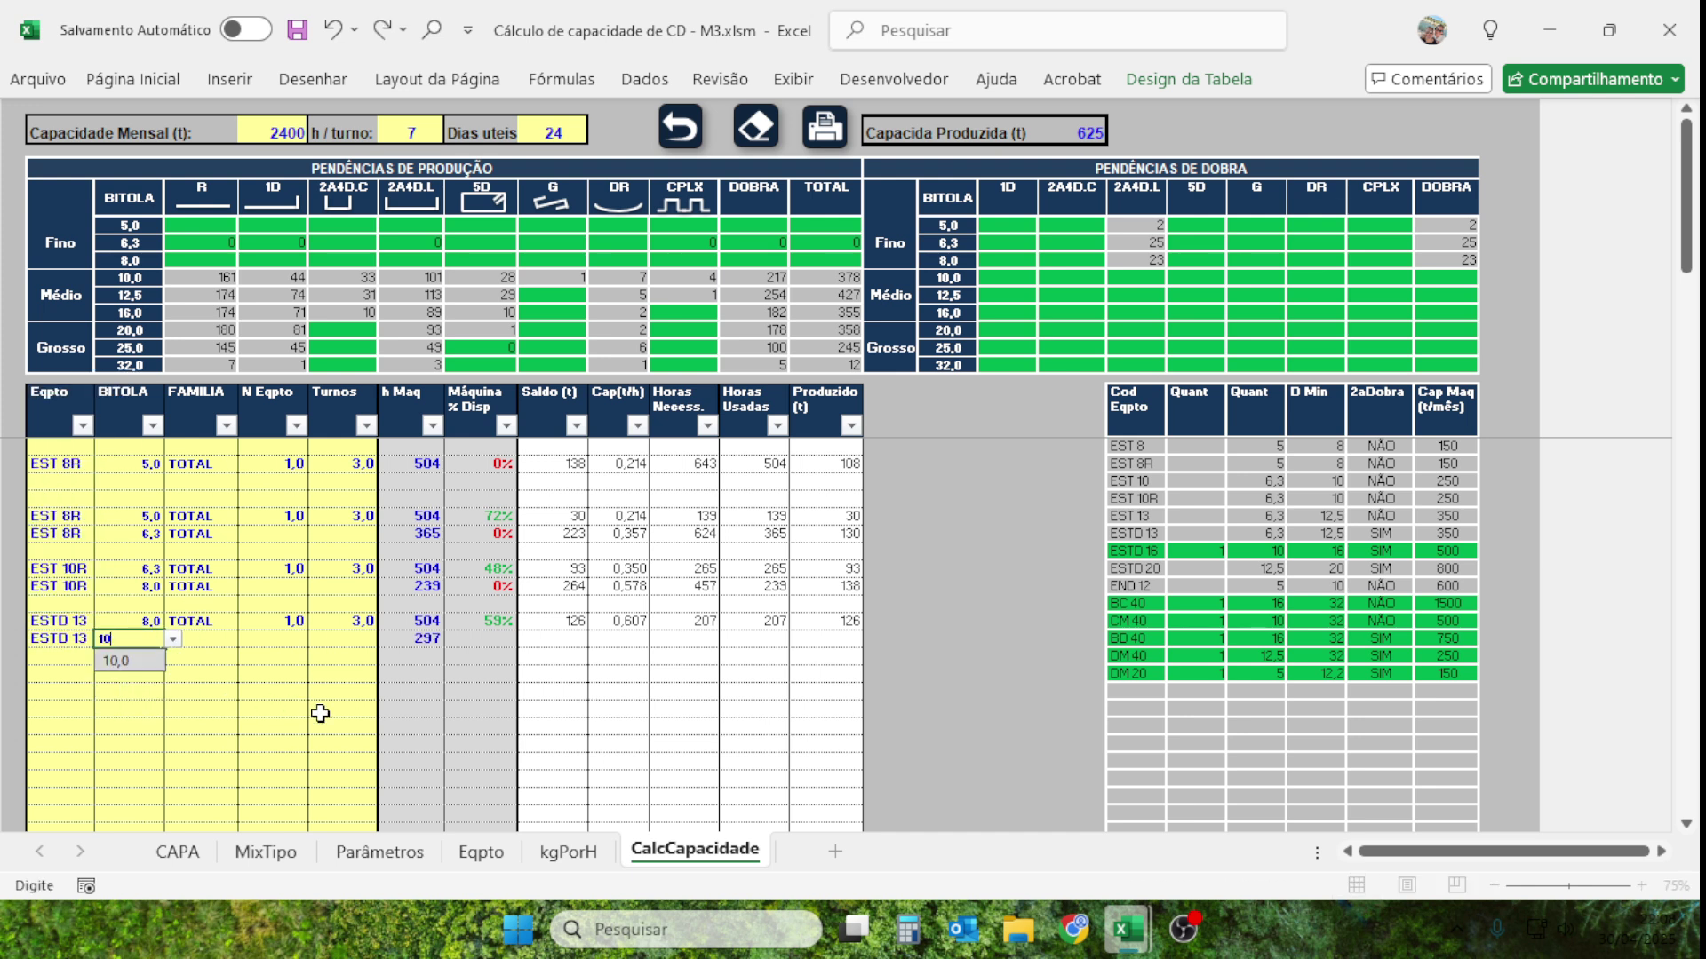
{"action": "left_click", "coordinate": [254, 677]}
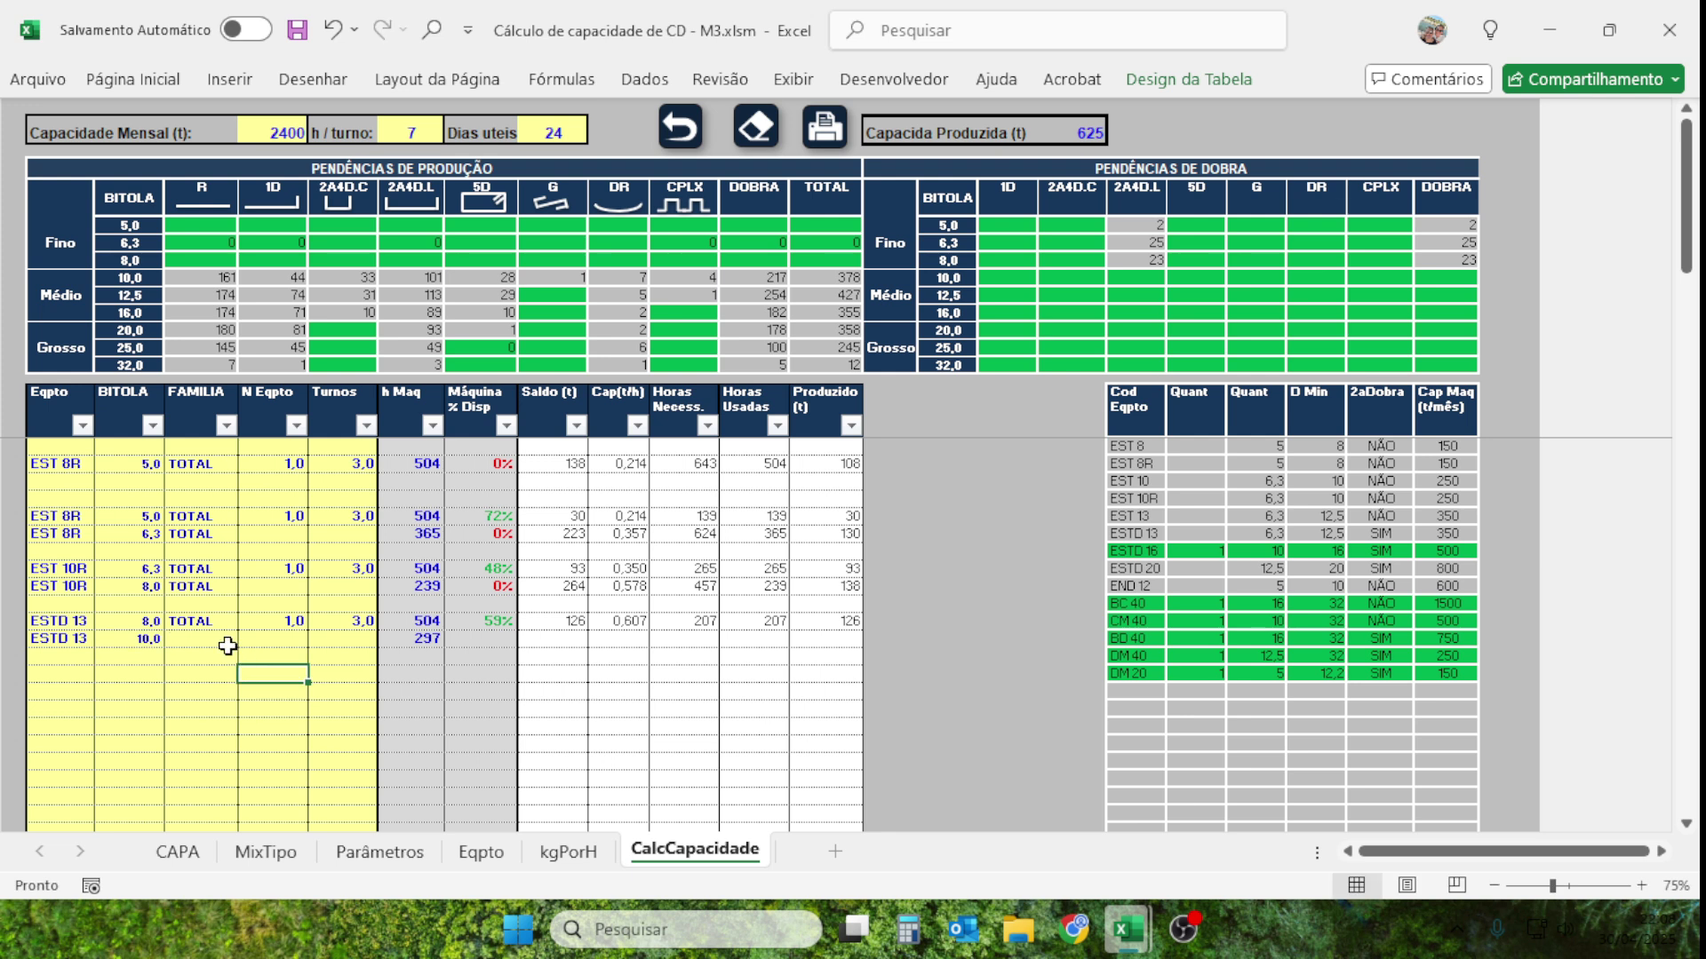
Set FAMILIA to TOTAL in the gauge 10,0 ESTD 13 row and check its machine hours and availability.
{"action": "left_click", "coordinate": [220, 642]}
{"action": "left_click", "coordinate": [248, 641]}
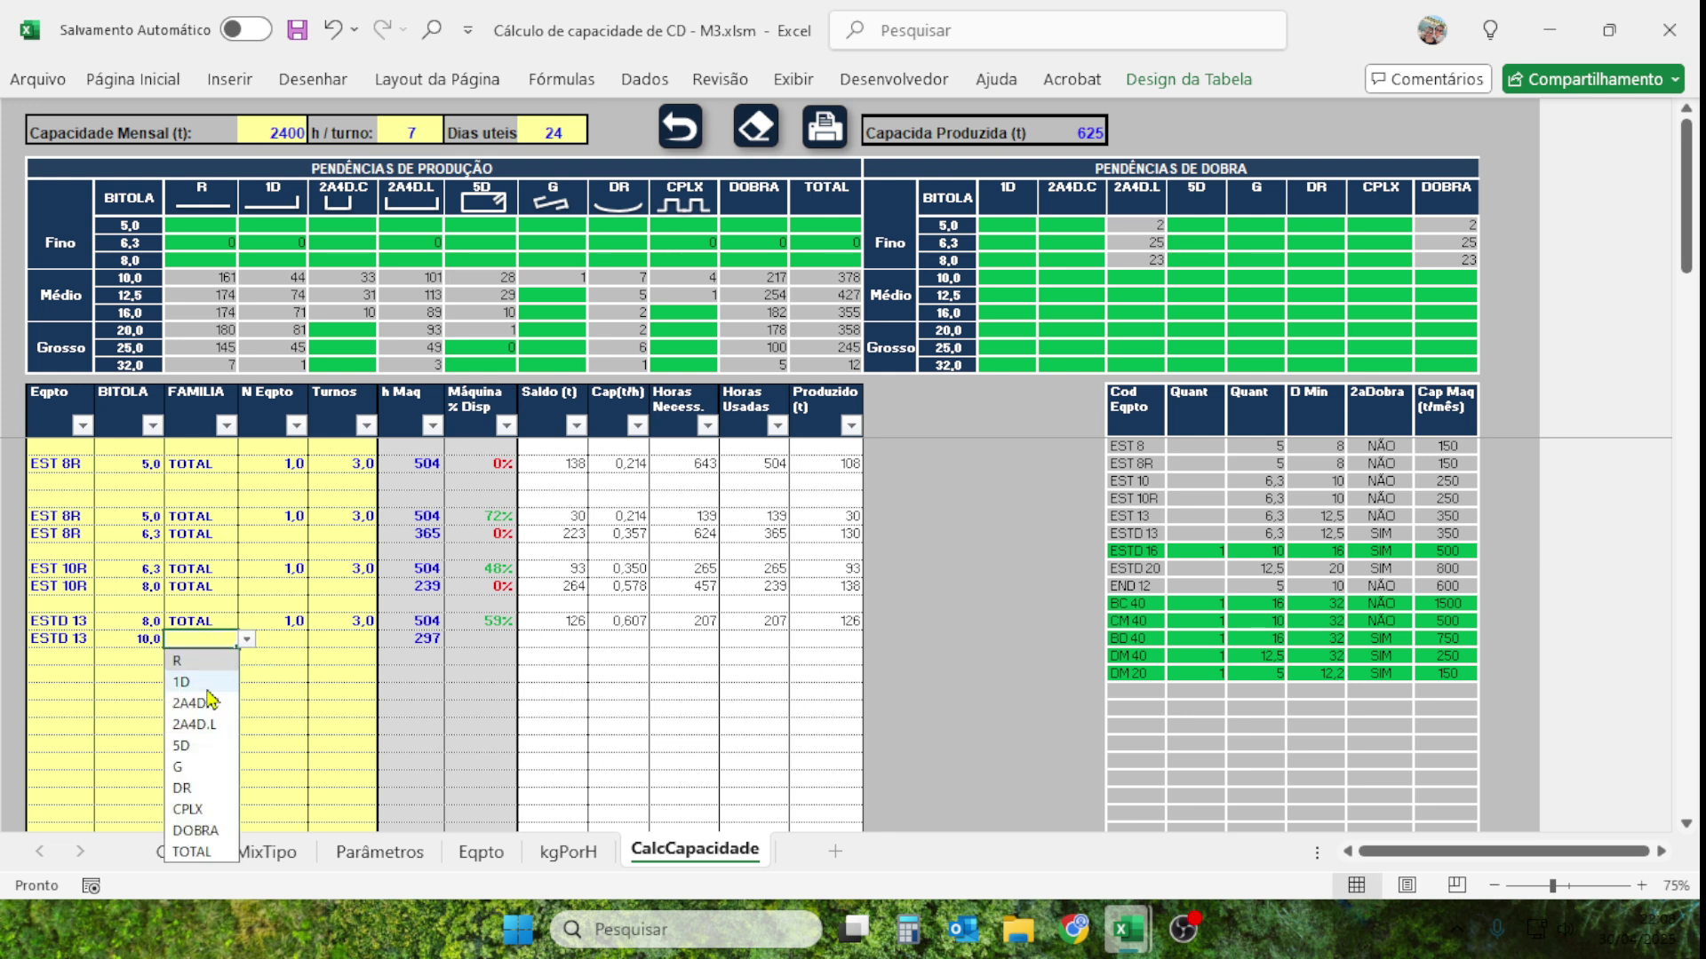
{"action": "left_click", "coordinate": [197, 855]}
{"action": "left_click", "coordinate": [250, 740]}
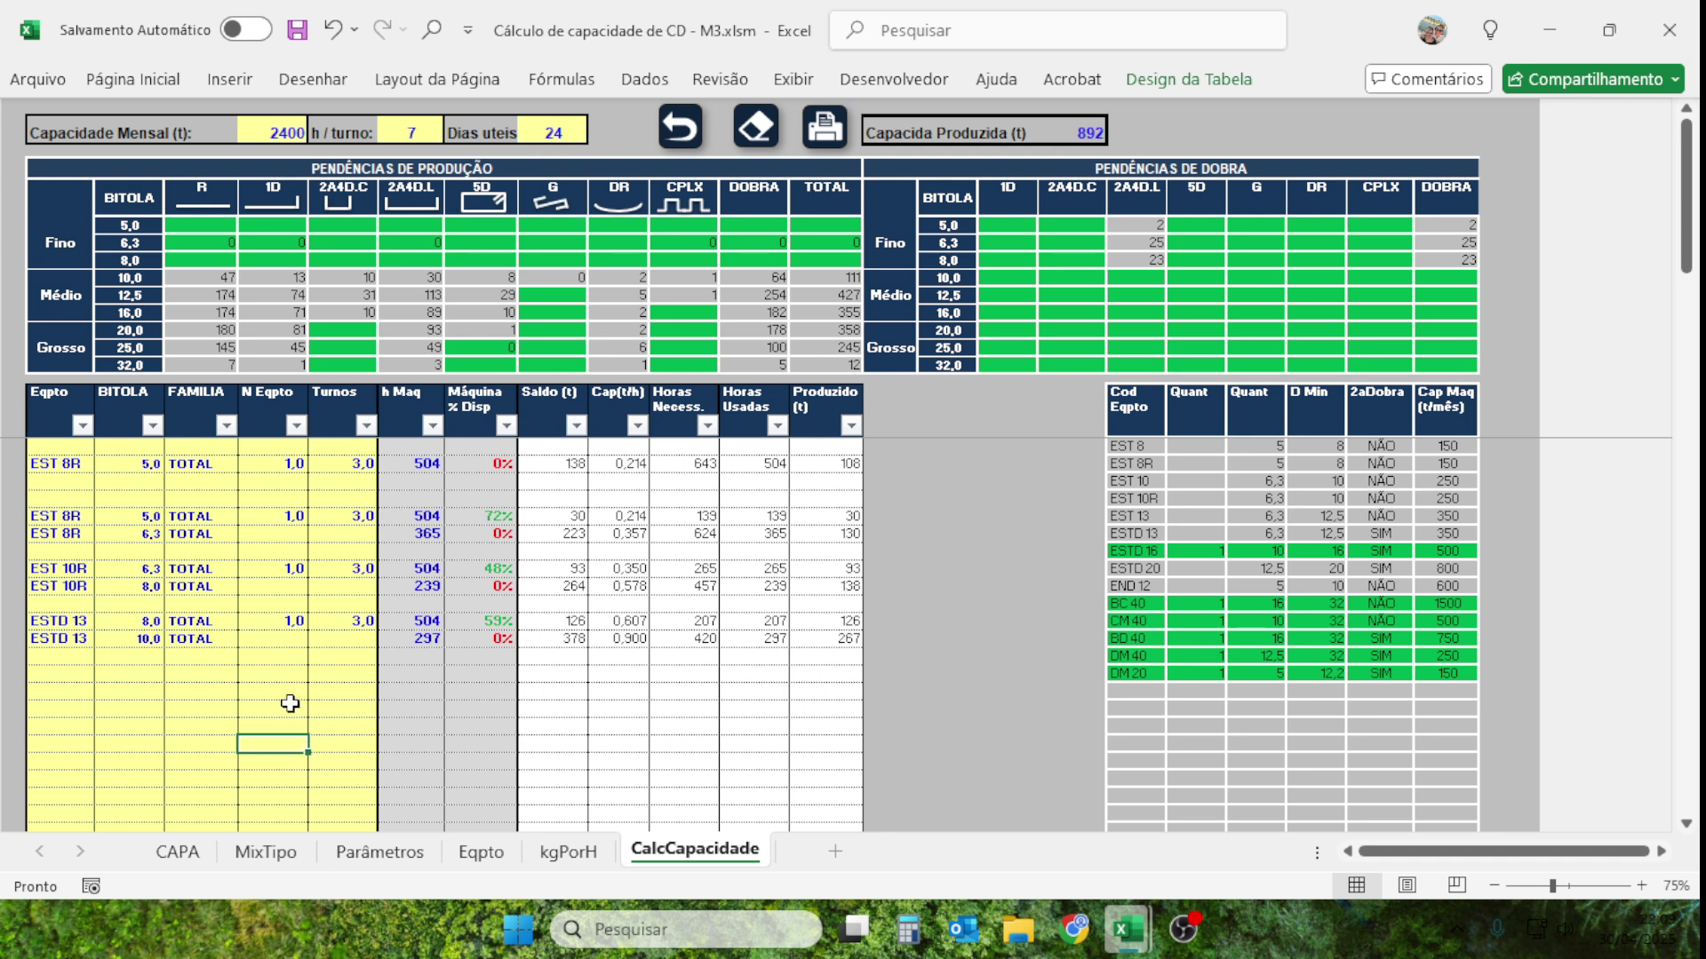
{"action": "left_click", "coordinate": [276, 643]}
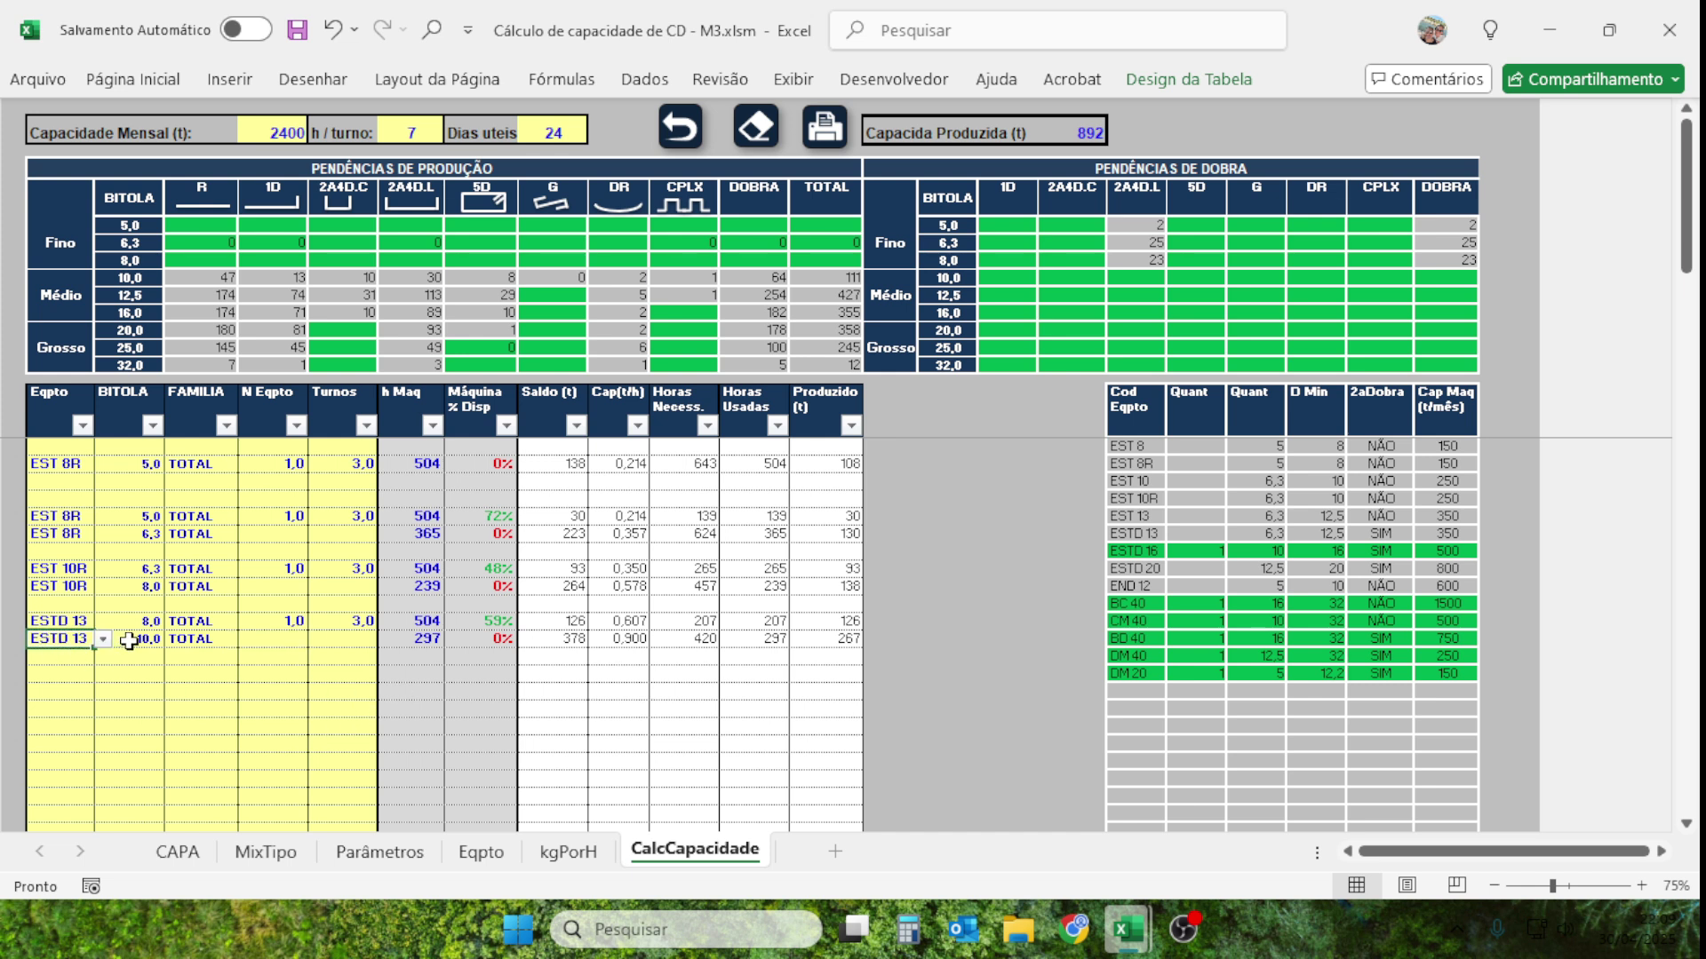
{"action": "left_click", "coordinate": [133, 642]}
{"action": "left_click", "coordinate": [413, 640]}
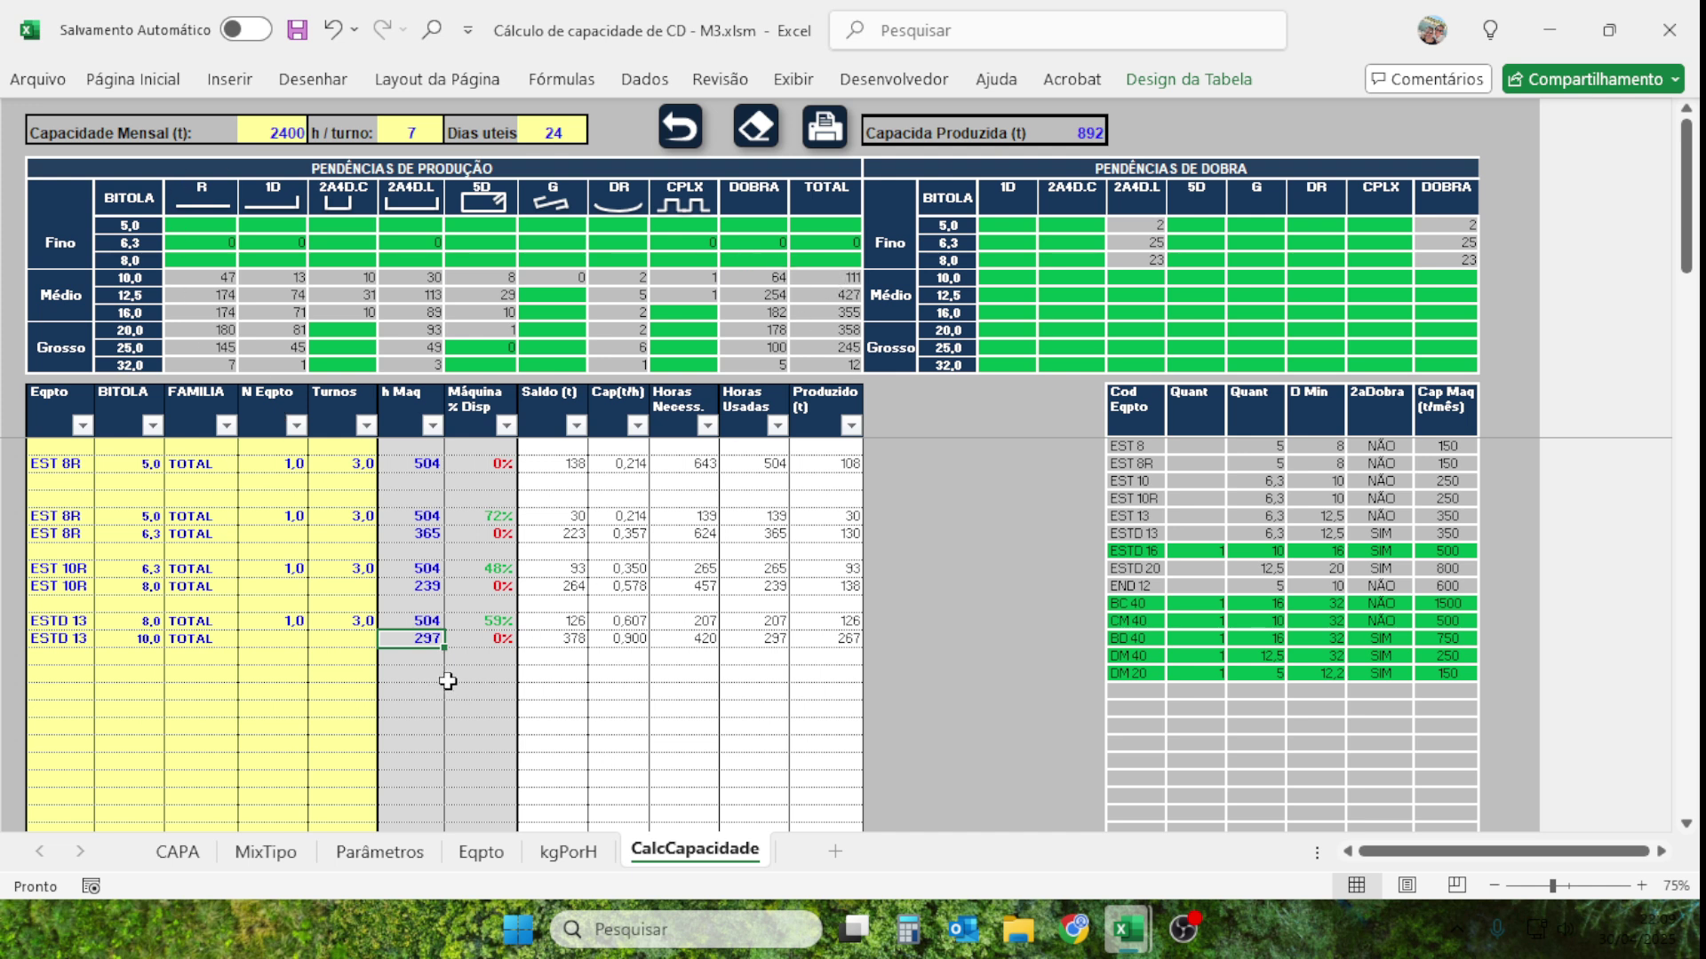
{"action": "left_click", "coordinate": [495, 640]}
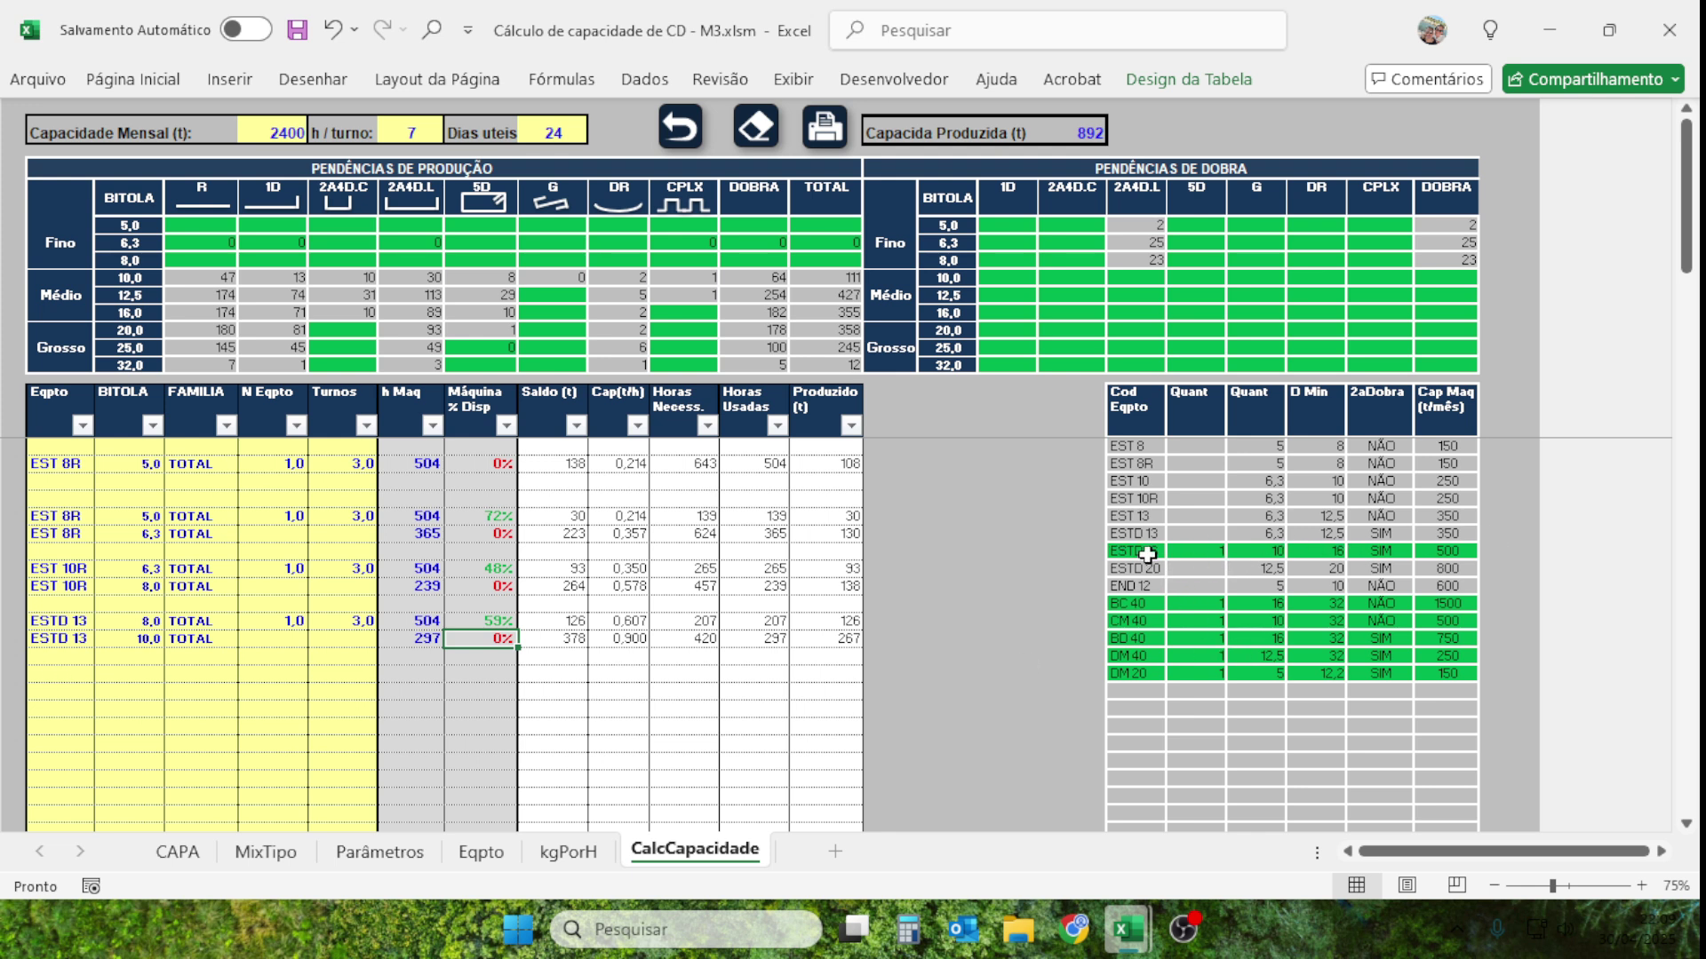
Leave one blank row below the ESTD 13 entries and start an ESTD 16 row for gauge 10,0.
{"action": "left_click", "coordinate": [71, 667]}
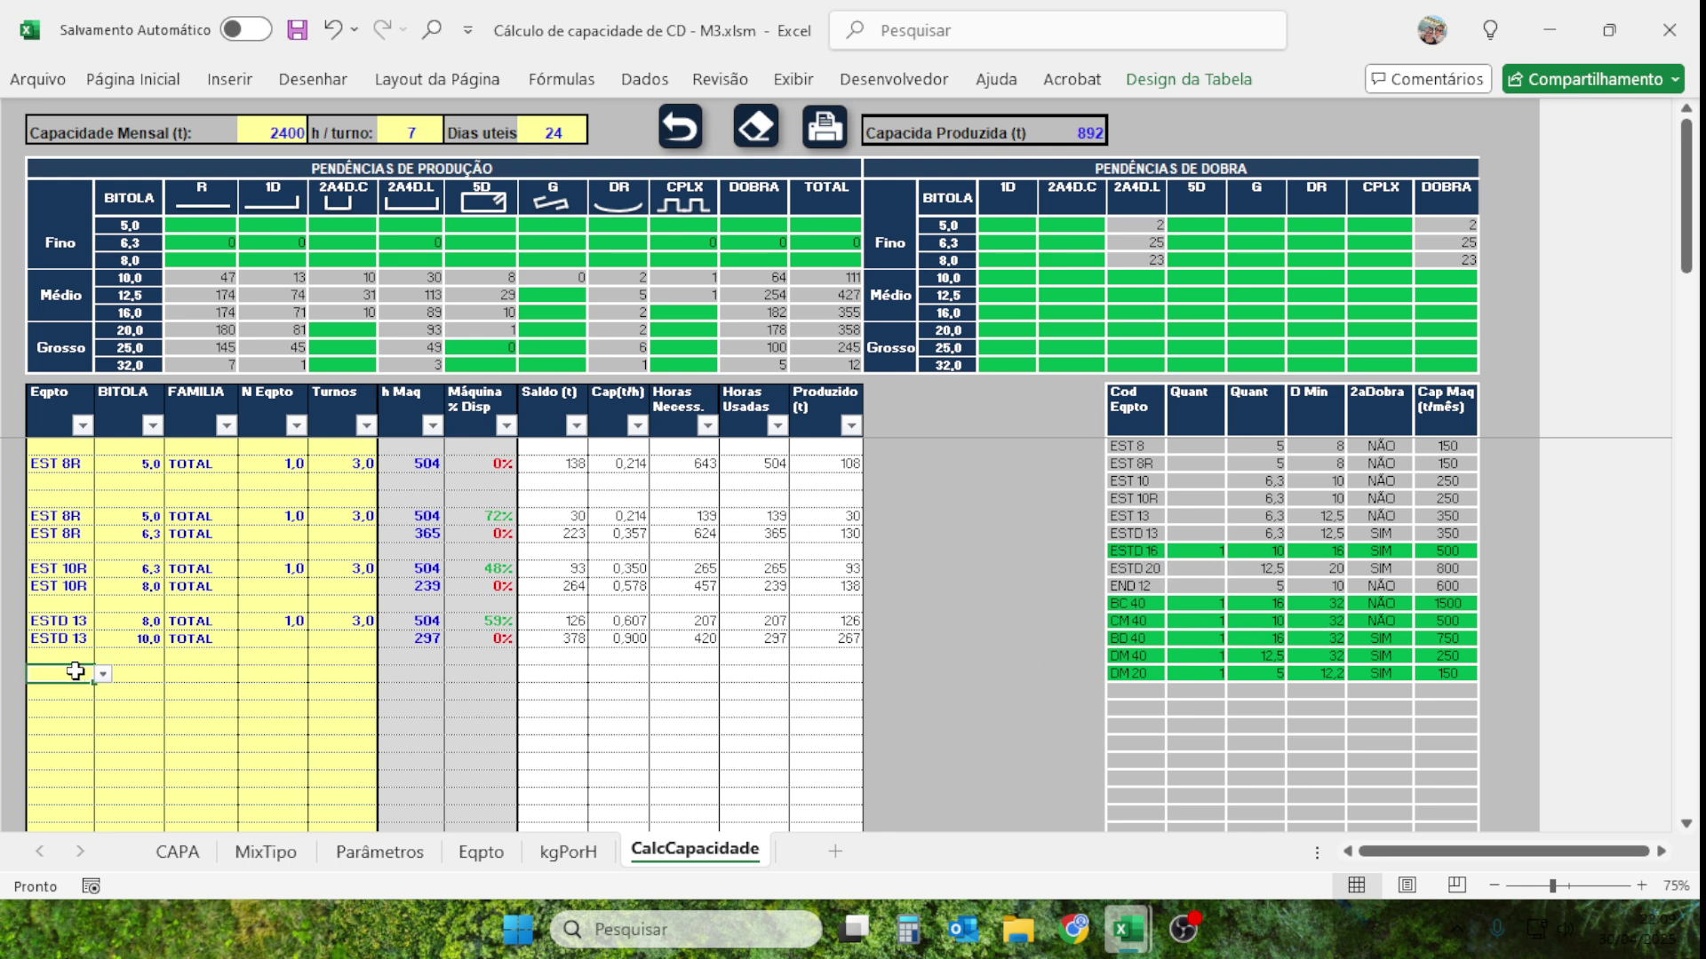
{"action": "left_click", "coordinate": [104, 677]}
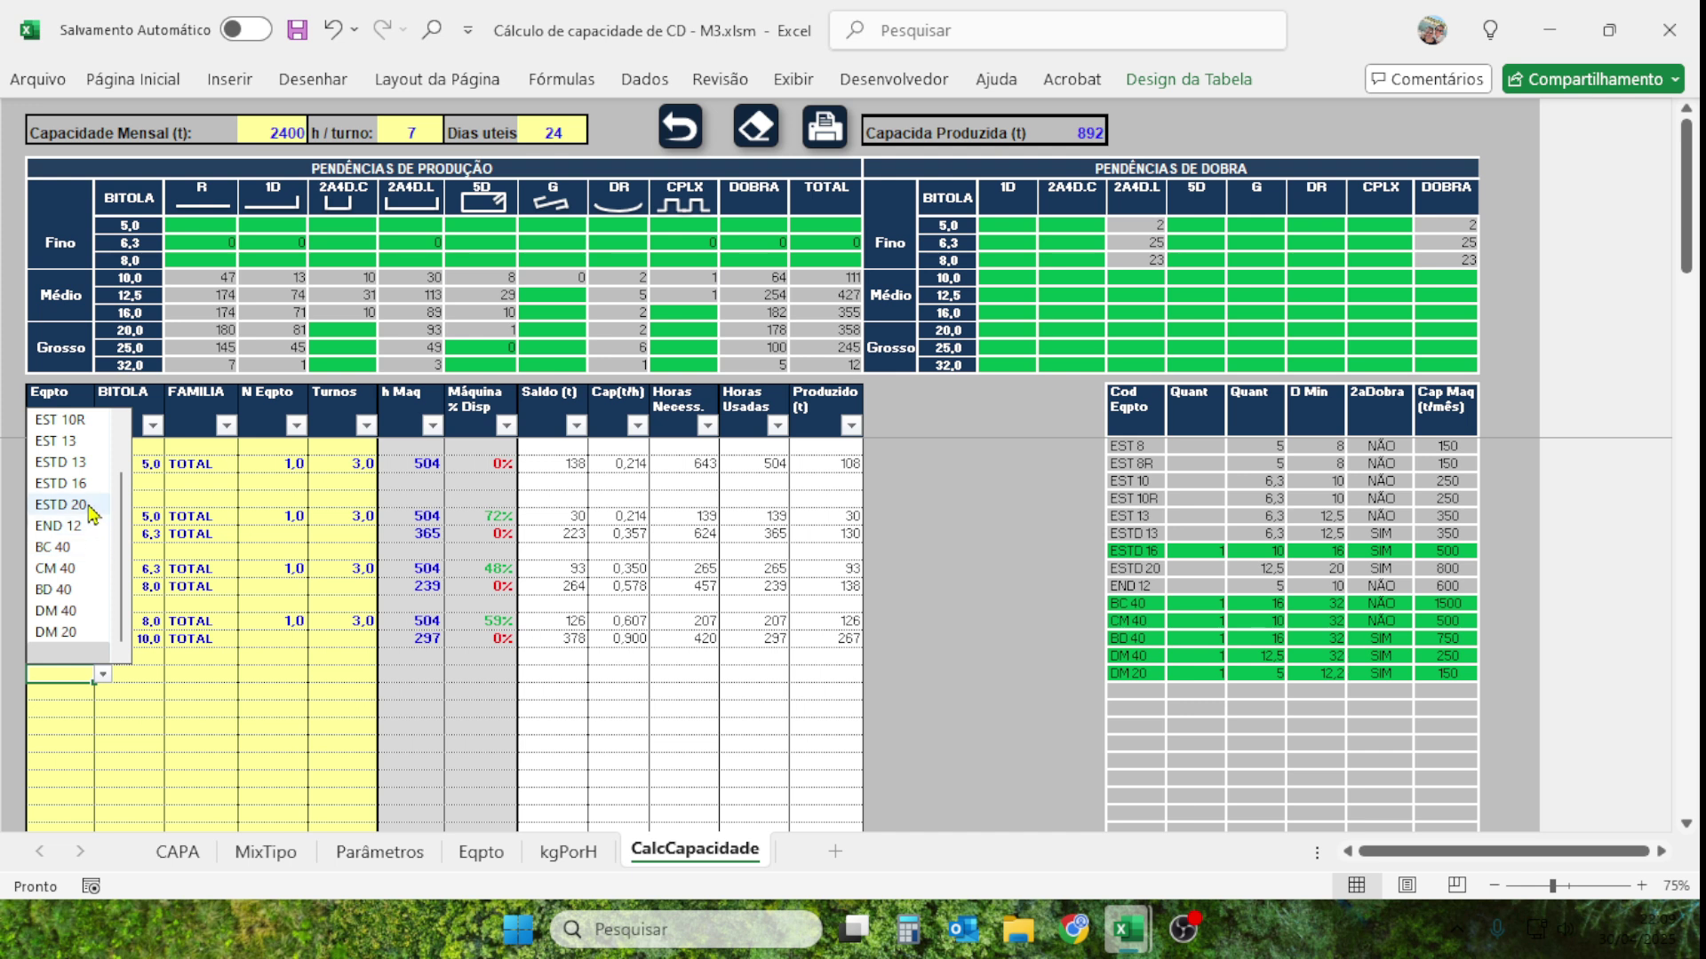
{"action": "left_click", "coordinate": [60, 483]}
{"action": "left_click", "coordinate": [138, 675]}
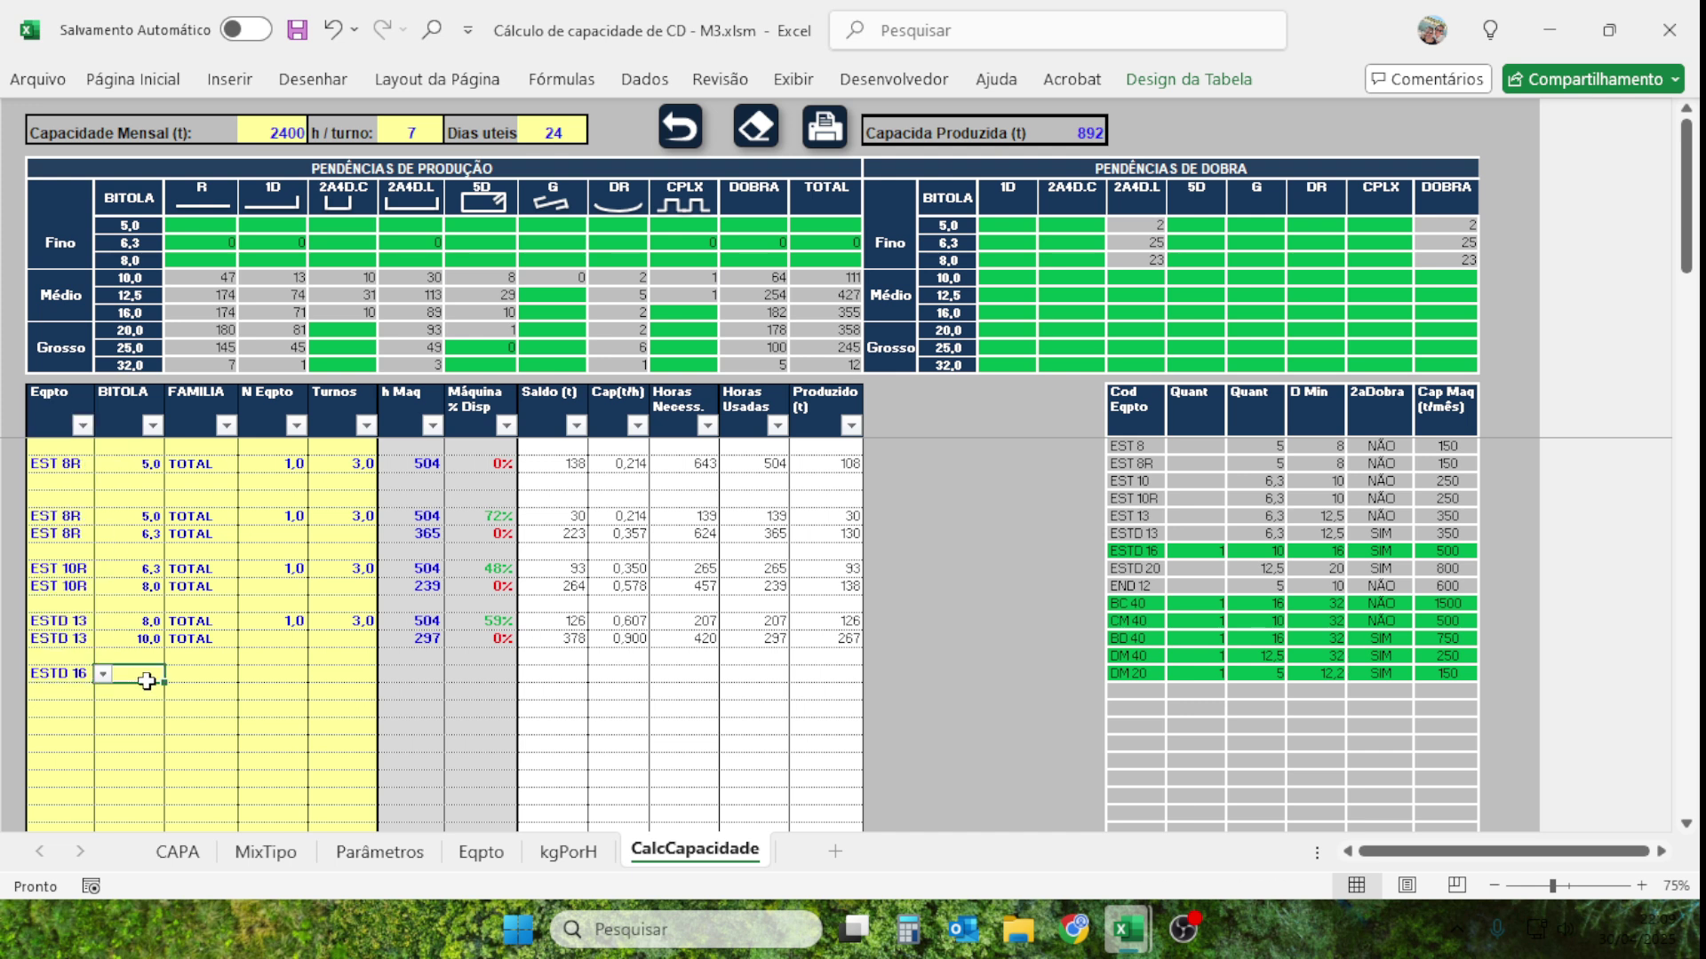
{"action": "left_click", "coordinate": [173, 673]}
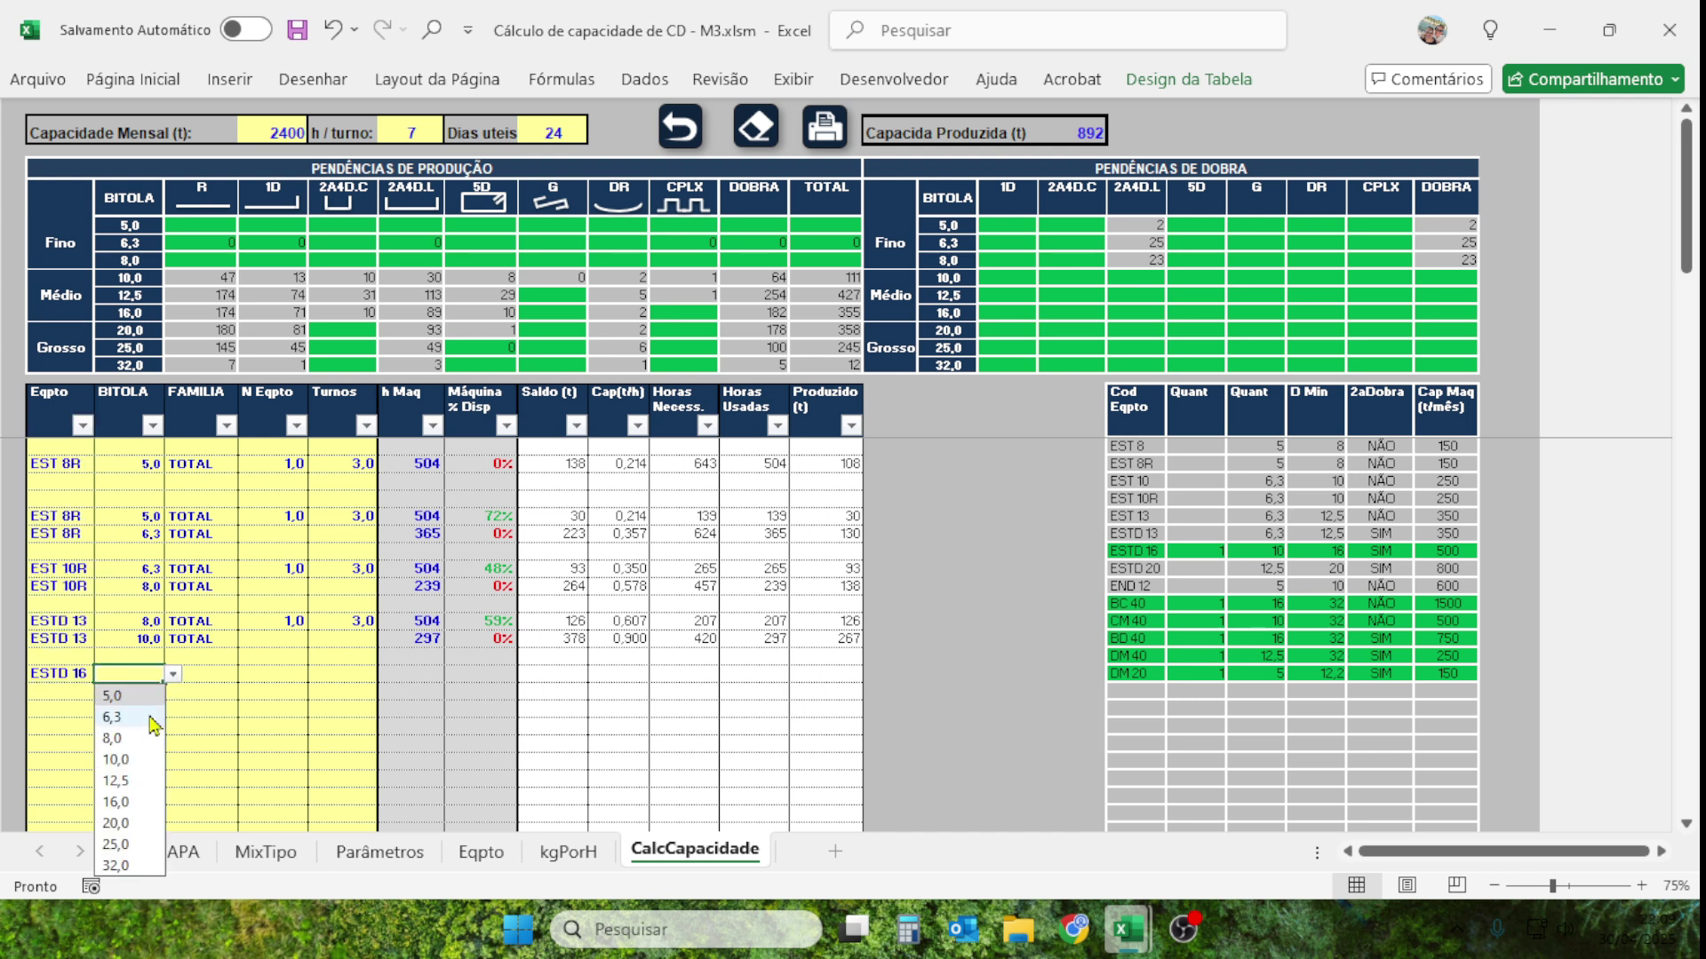
{"action": "left_click", "coordinate": [119, 760]}
Complete the gauge 10,0 ESTD 16 row with family TOTAL, 1 machine and 3 shifts.
{"action": "left_click", "coordinate": [217, 682]}
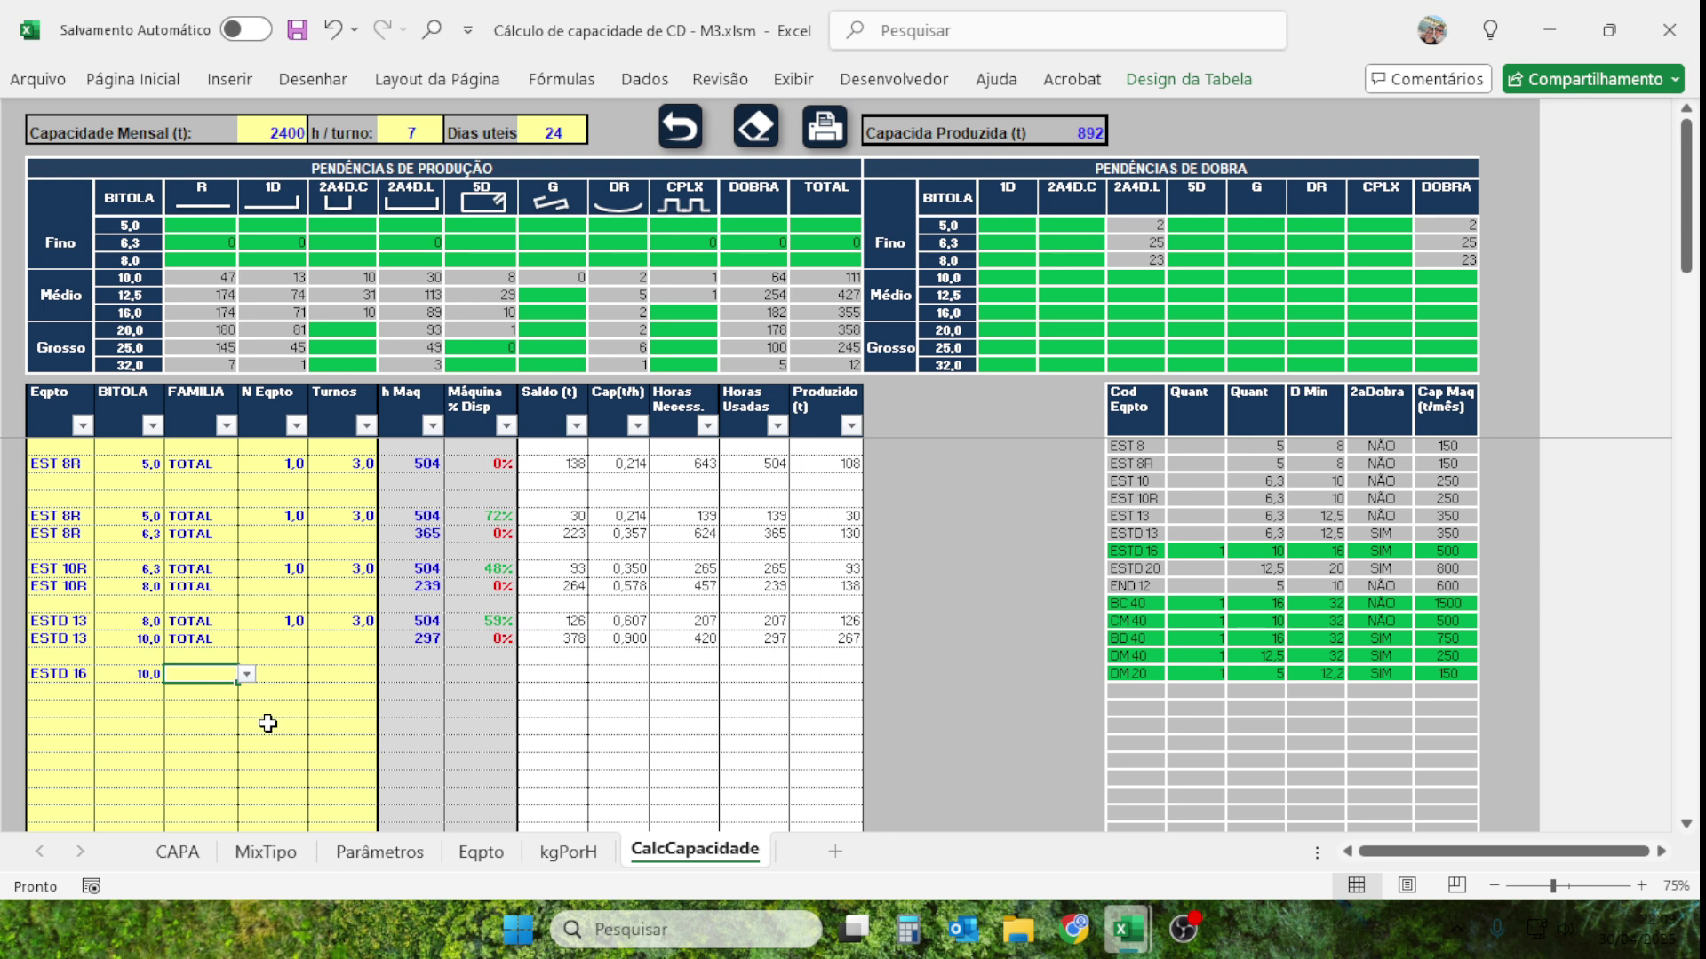
{"action": "left_click", "coordinate": [247, 675]}
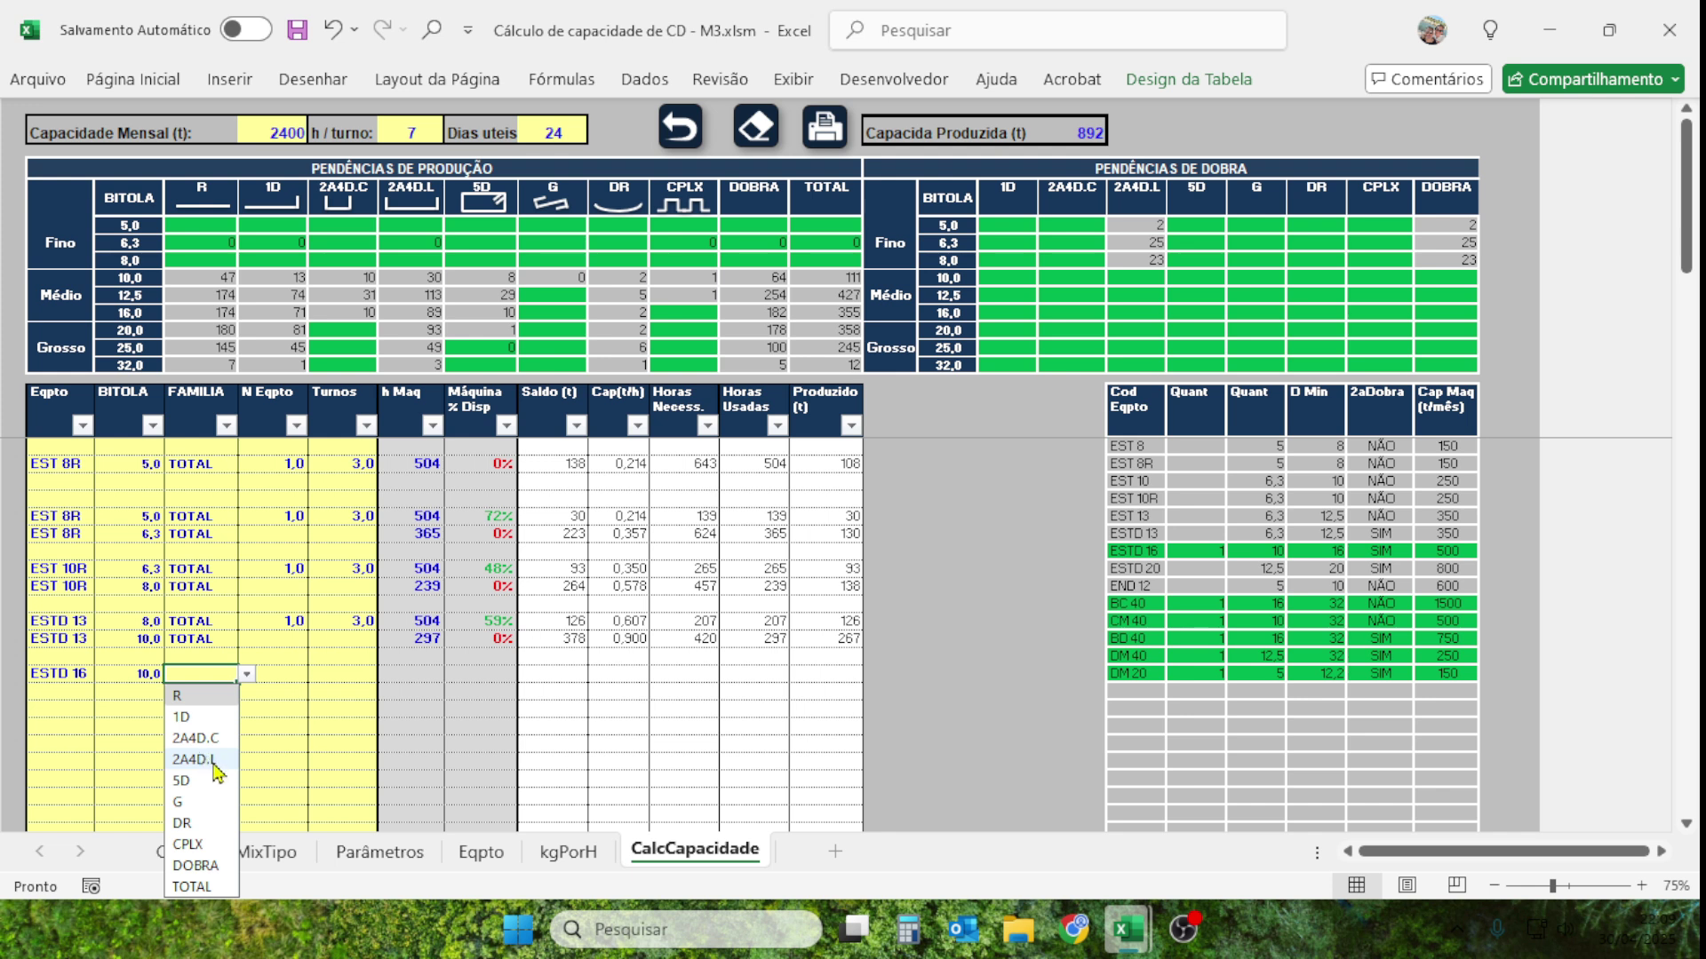
{"action": "left_click", "coordinate": [206, 886]}
{"action": "left_click", "coordinate": [290, 673]}
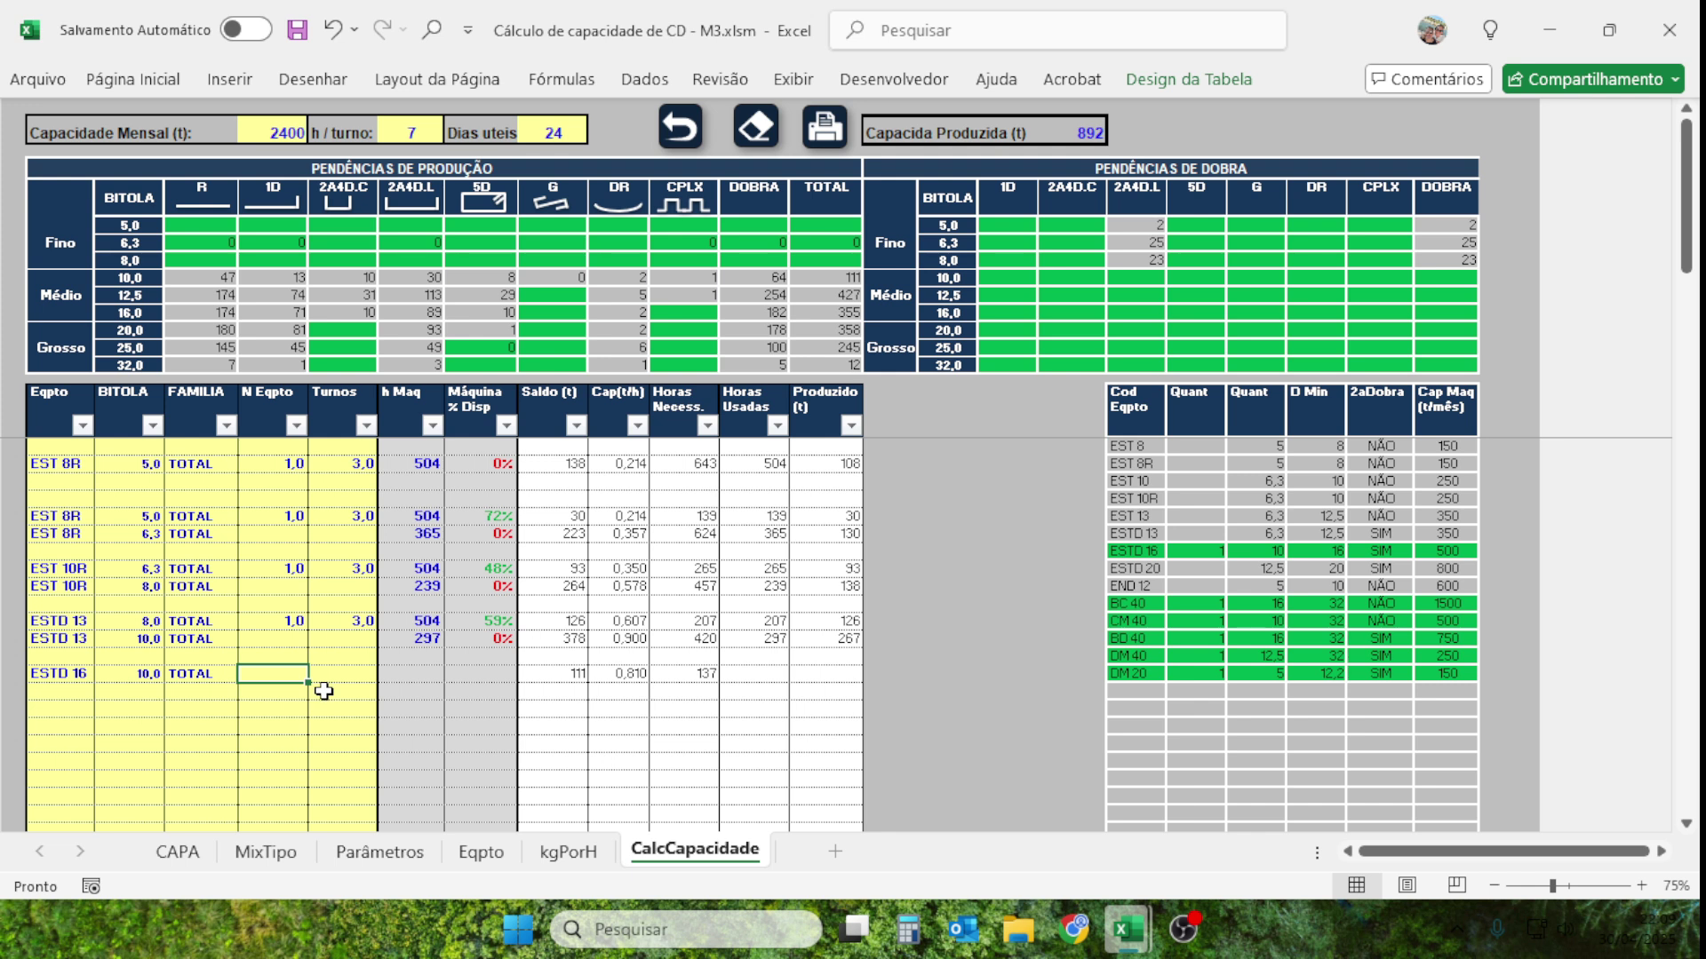
{"action": "type", "text": "1"}
{"action": "left_click", "coordinate": [343, 677]}
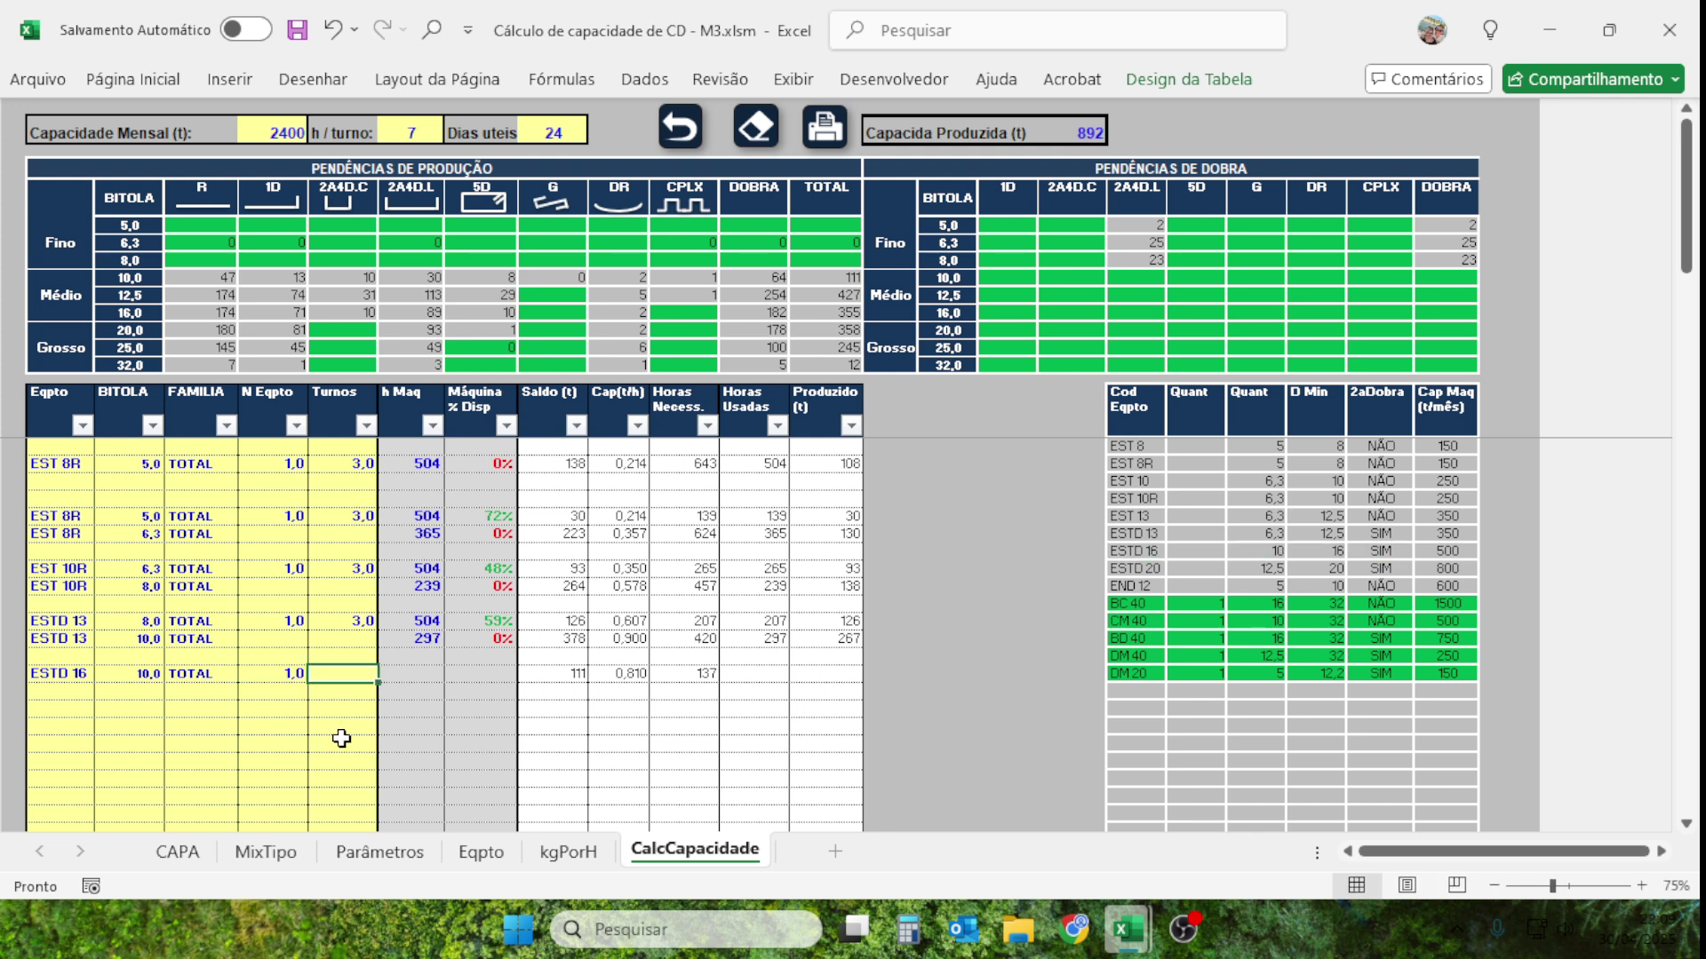
{"action": "type", "text": "3"}
{"action": "key", "text": "Tab"}
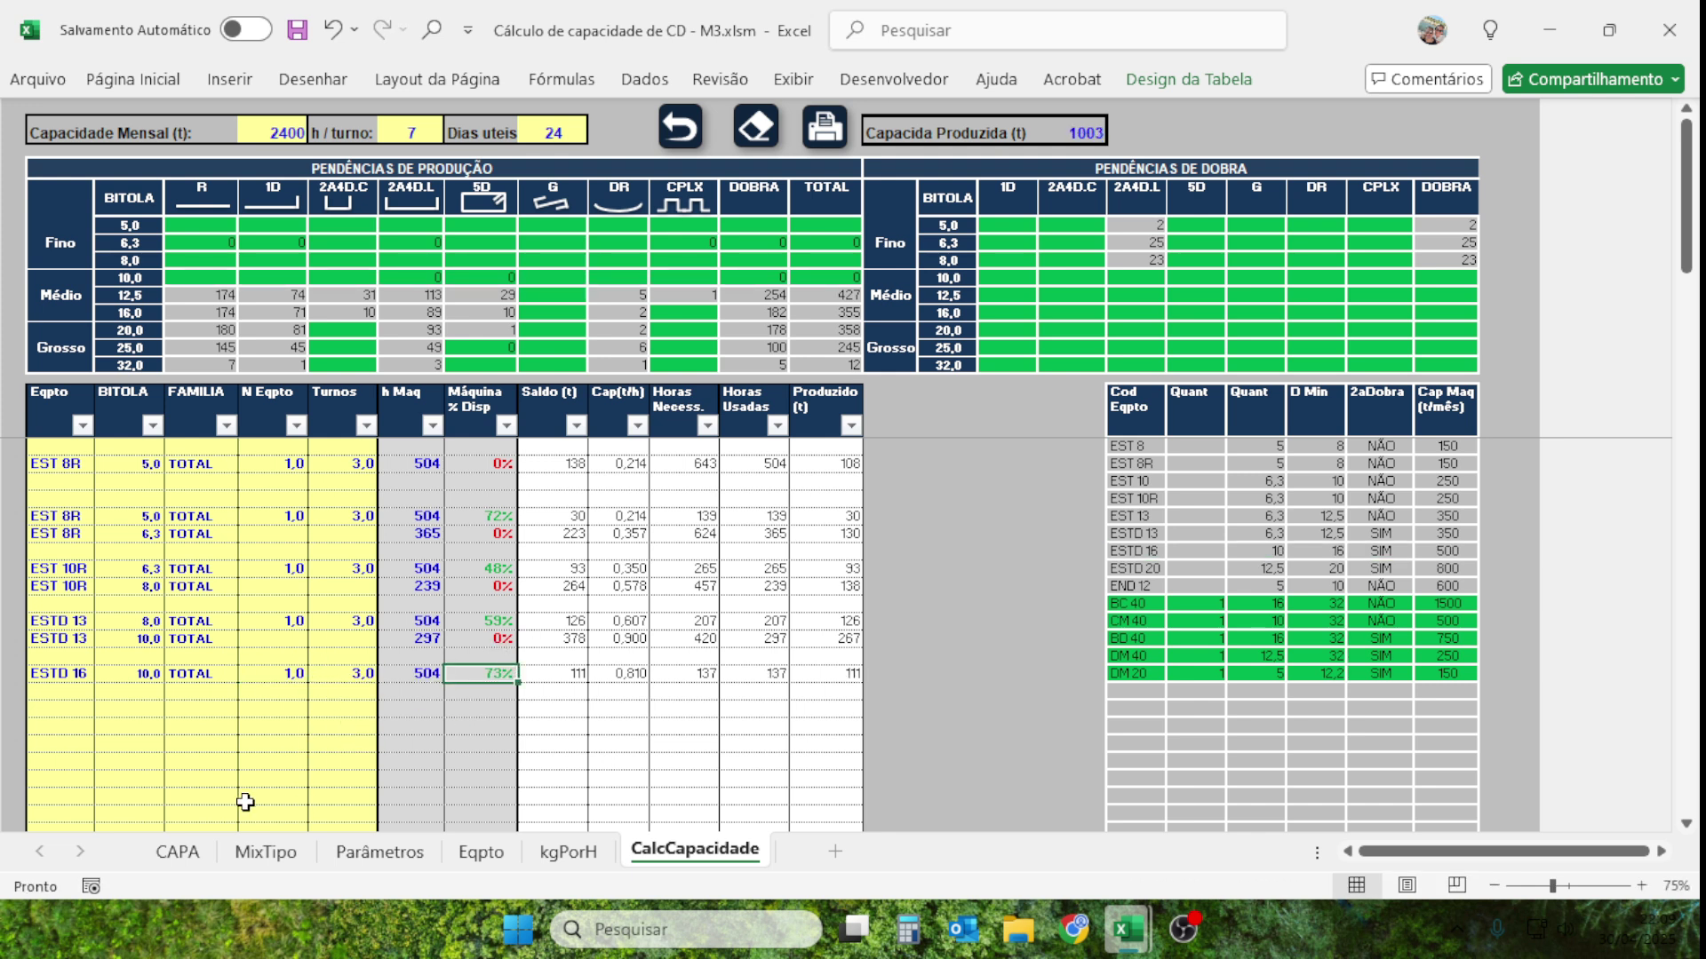
Add a second ESTD 16 row for gauge 12,5 directly below the gauge 10,0 one.
{"action": "left_click", "coordinate": [60, 693]}
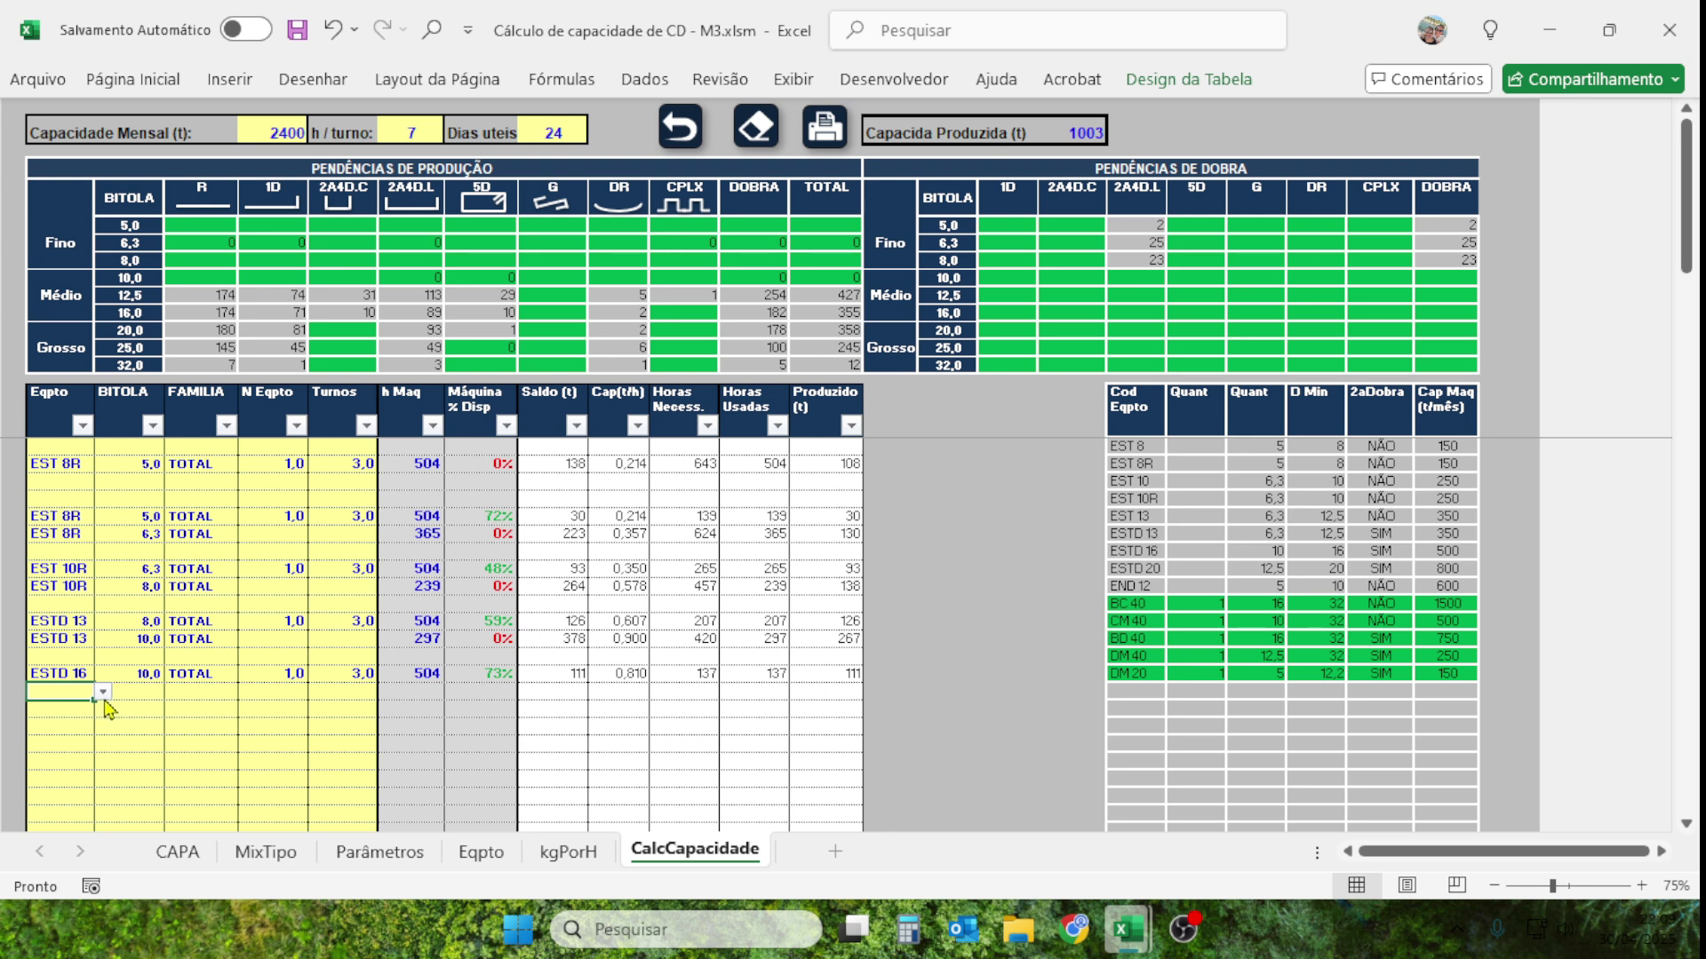
{"action": "left_click", "coordinate": [103, 694]}
{"action": "left_click", "coordinate": [59, 500]}
{"action": "left_click", "coordinate": [132, 692]}
{"action": "left_click", "coordinate": [172, 692]}
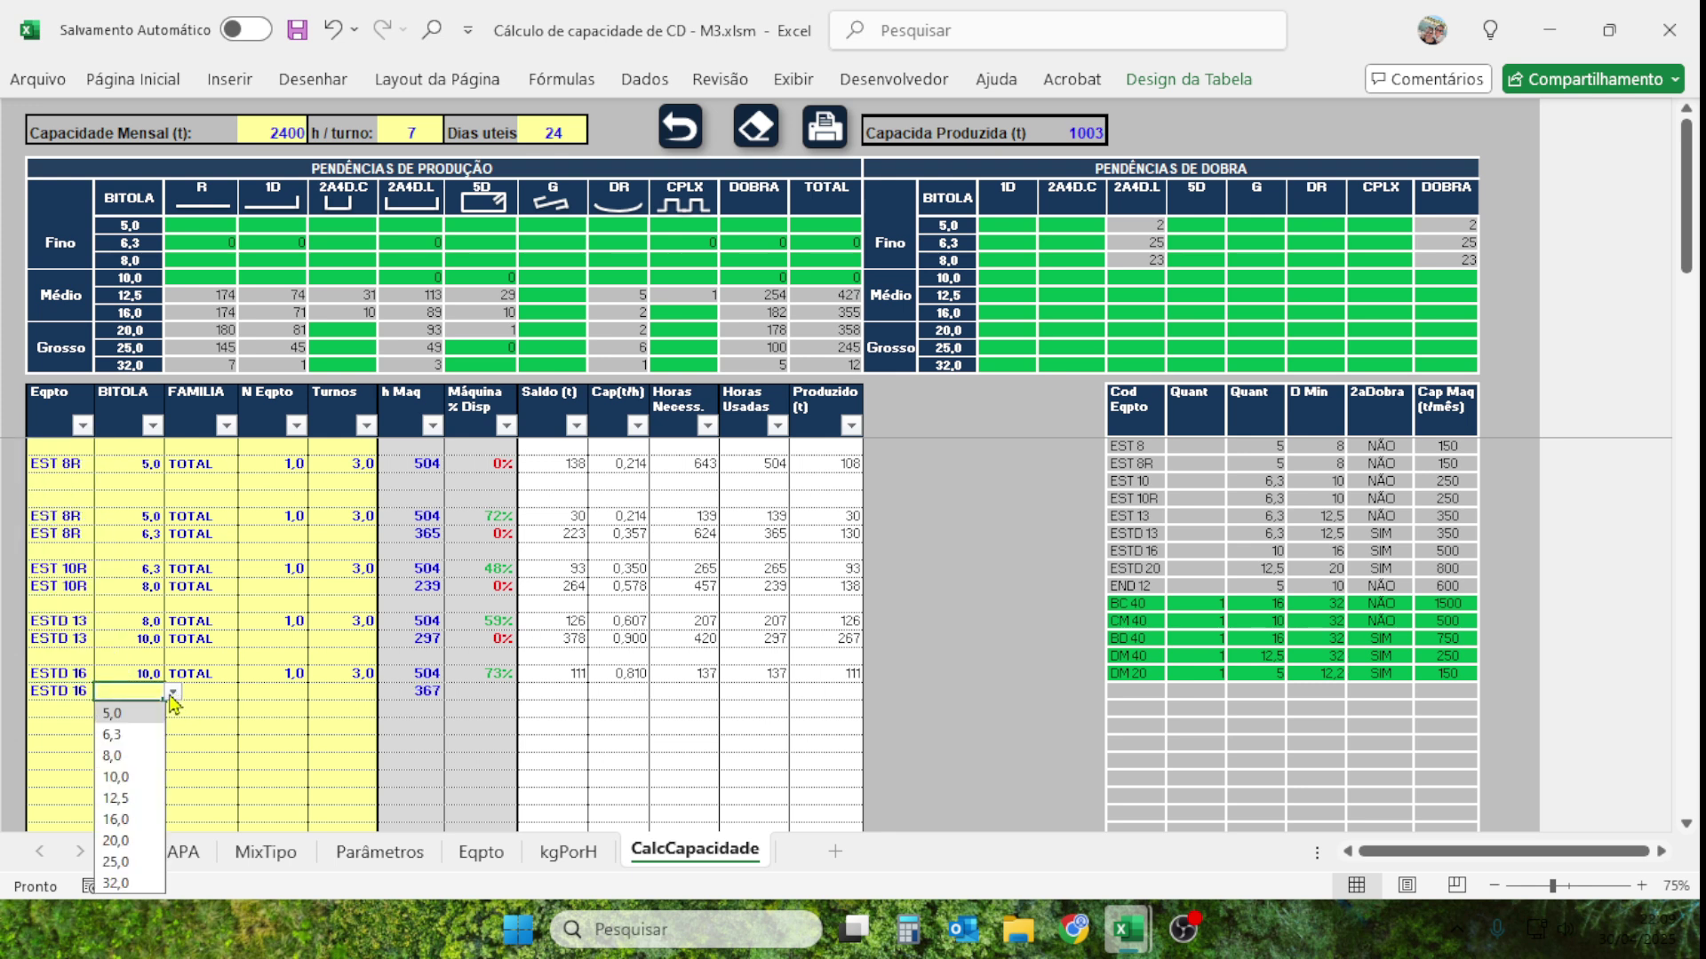
{"action": "left_click", "coordinate": [122, 798]}
Set FAMILIA to TOTAL in the gauge 12,5 ESTD 16 row and check its machine availability.
{"action": "left_click", "coordinate": [227, 694]}
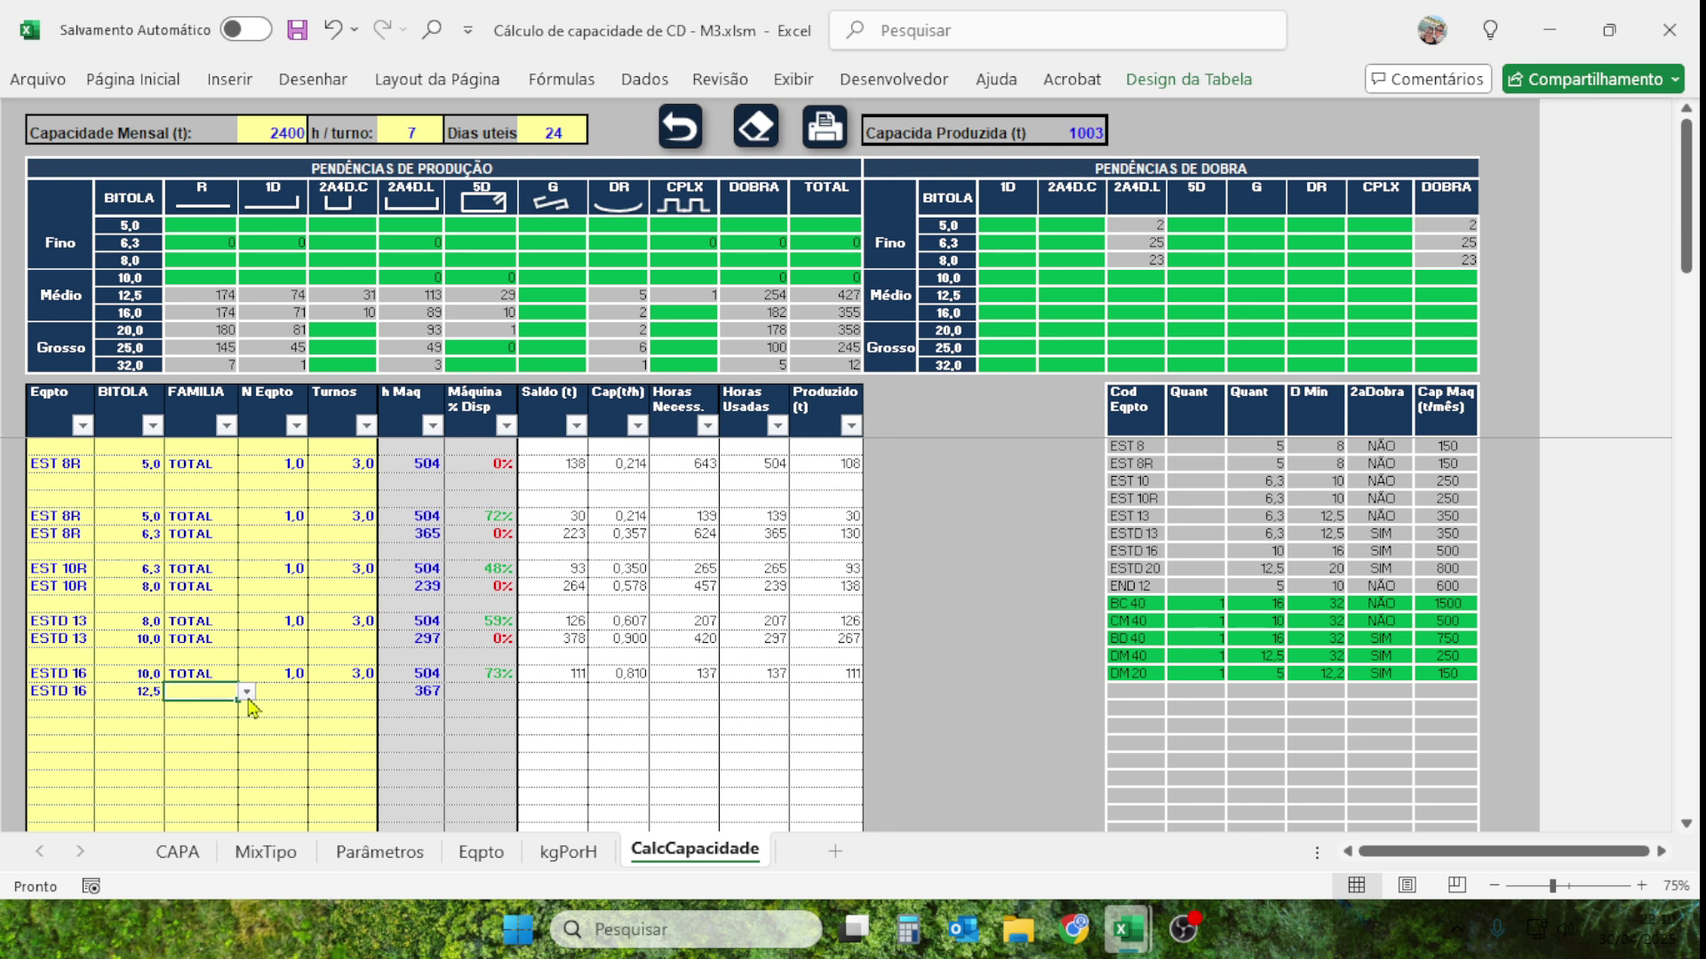
{"action": "left_click", "coordinate": [247, 693]}
{"action": "left_click", "coordinate": [211, 673]}
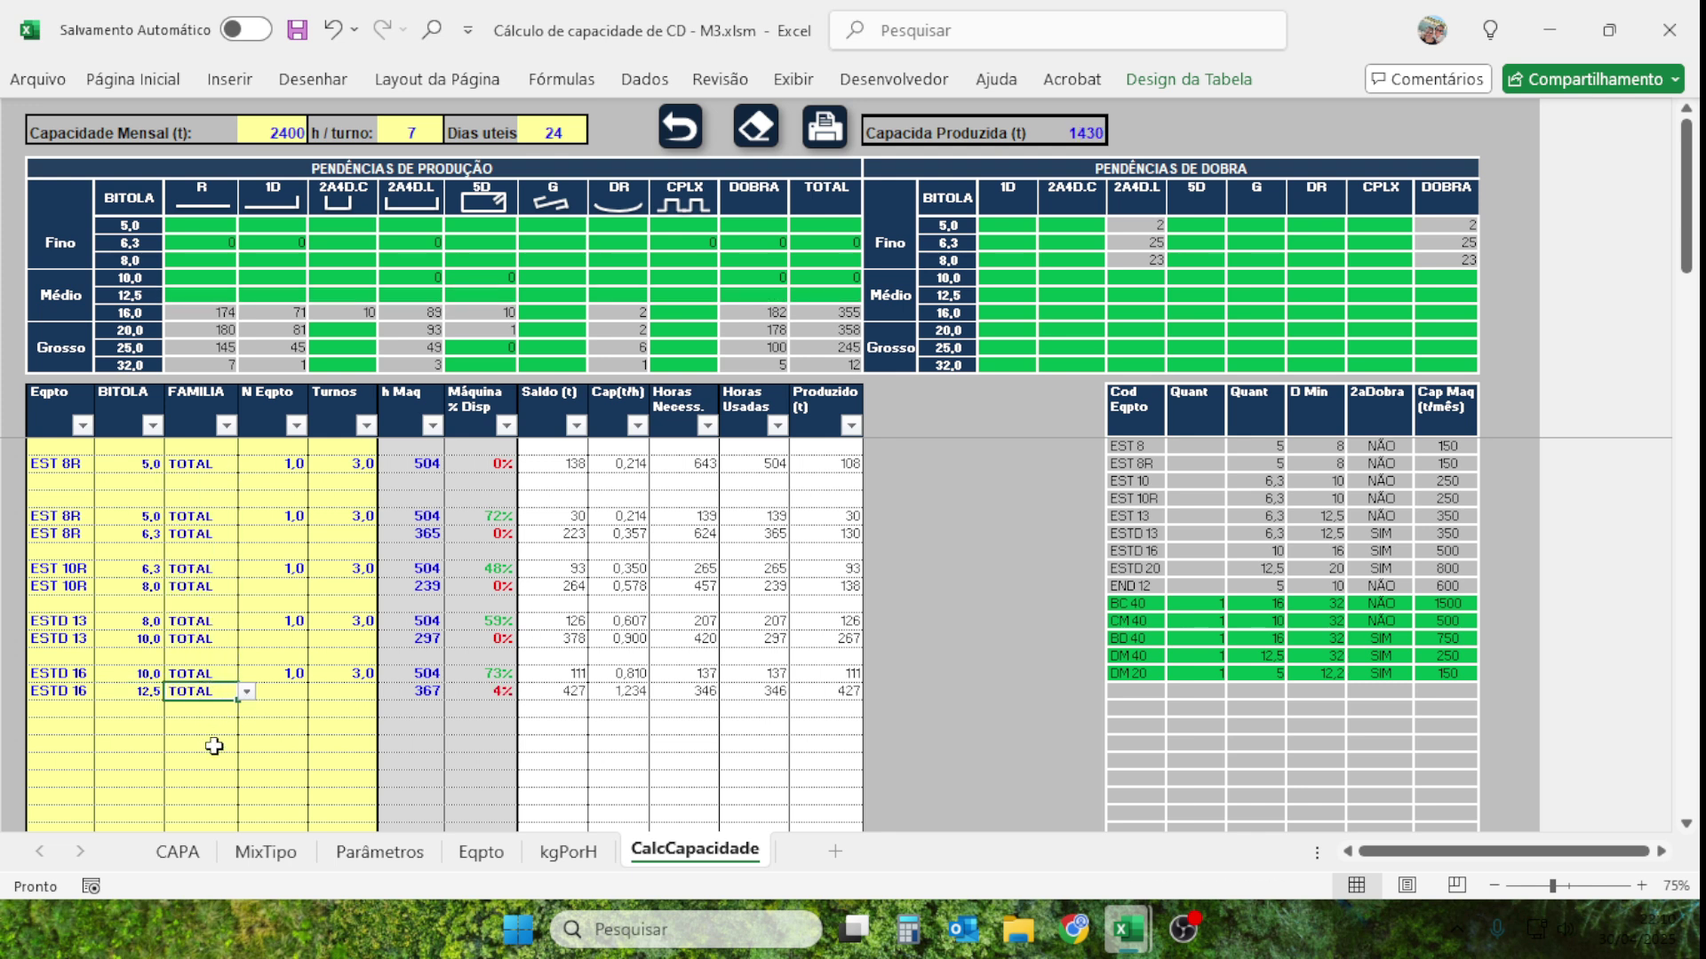
{"action": "left_click", "coordinate": [494, 695]}
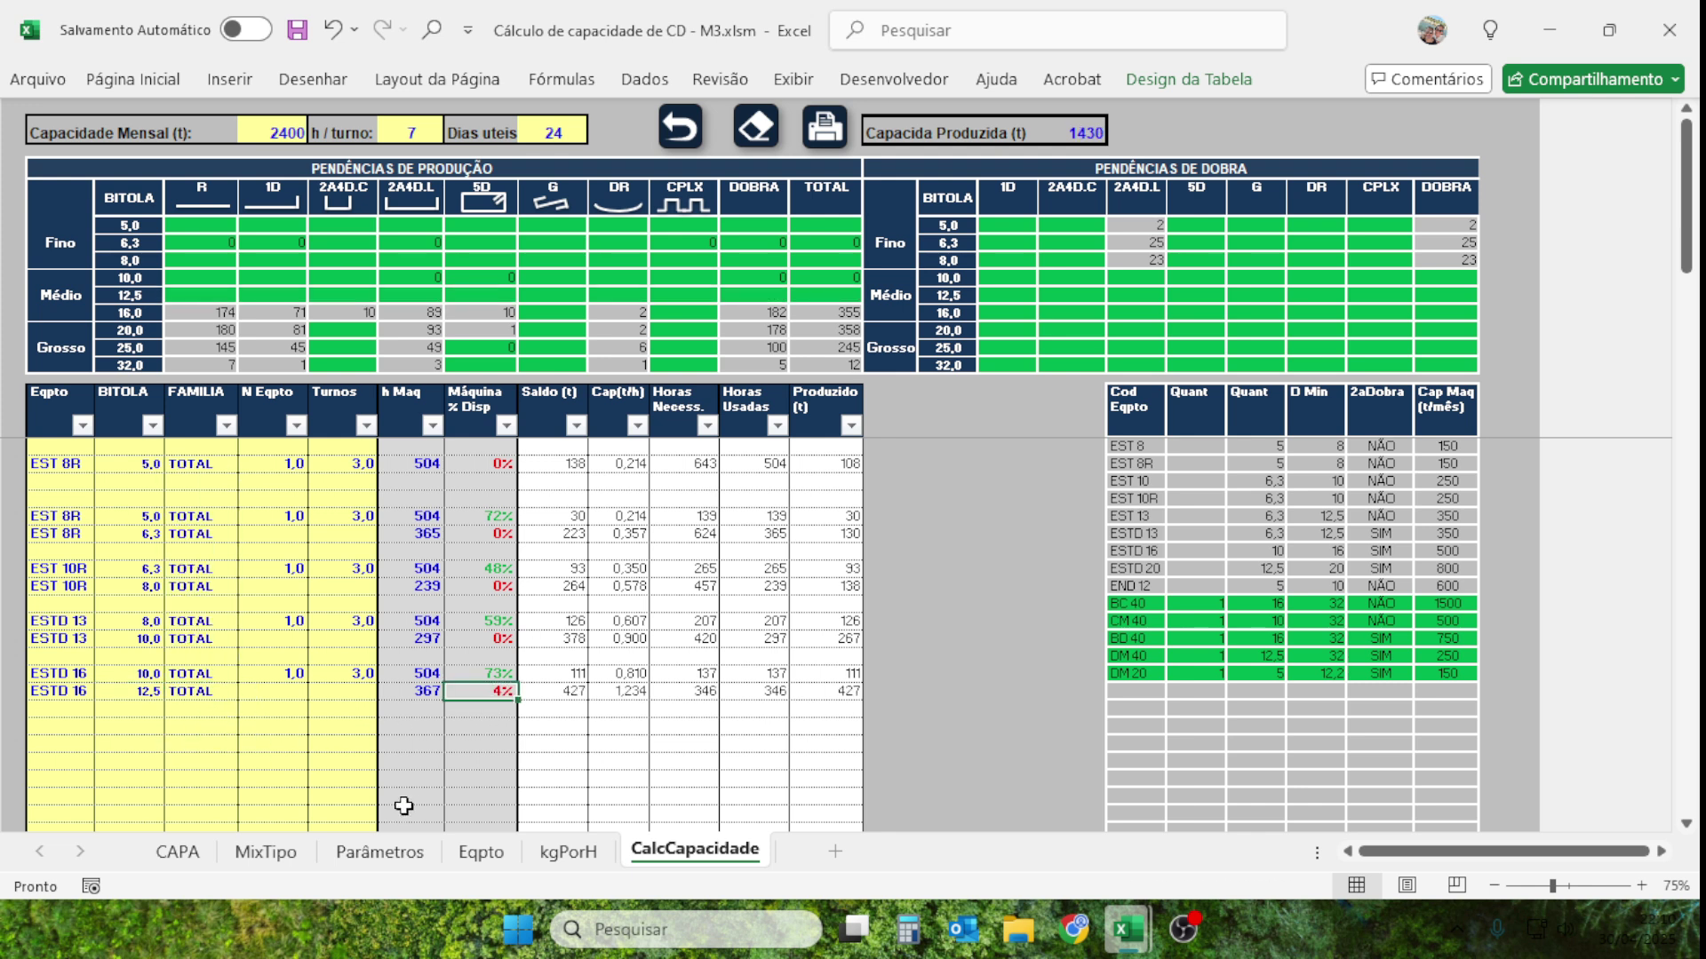
Add a third ESTD 16 row for gauge 16,0 directly below the gauge 12,5 one.
{"action": "scroll", "coordinate": [310, 753], "scroll_direction": "down", "scroll_amount": 1}
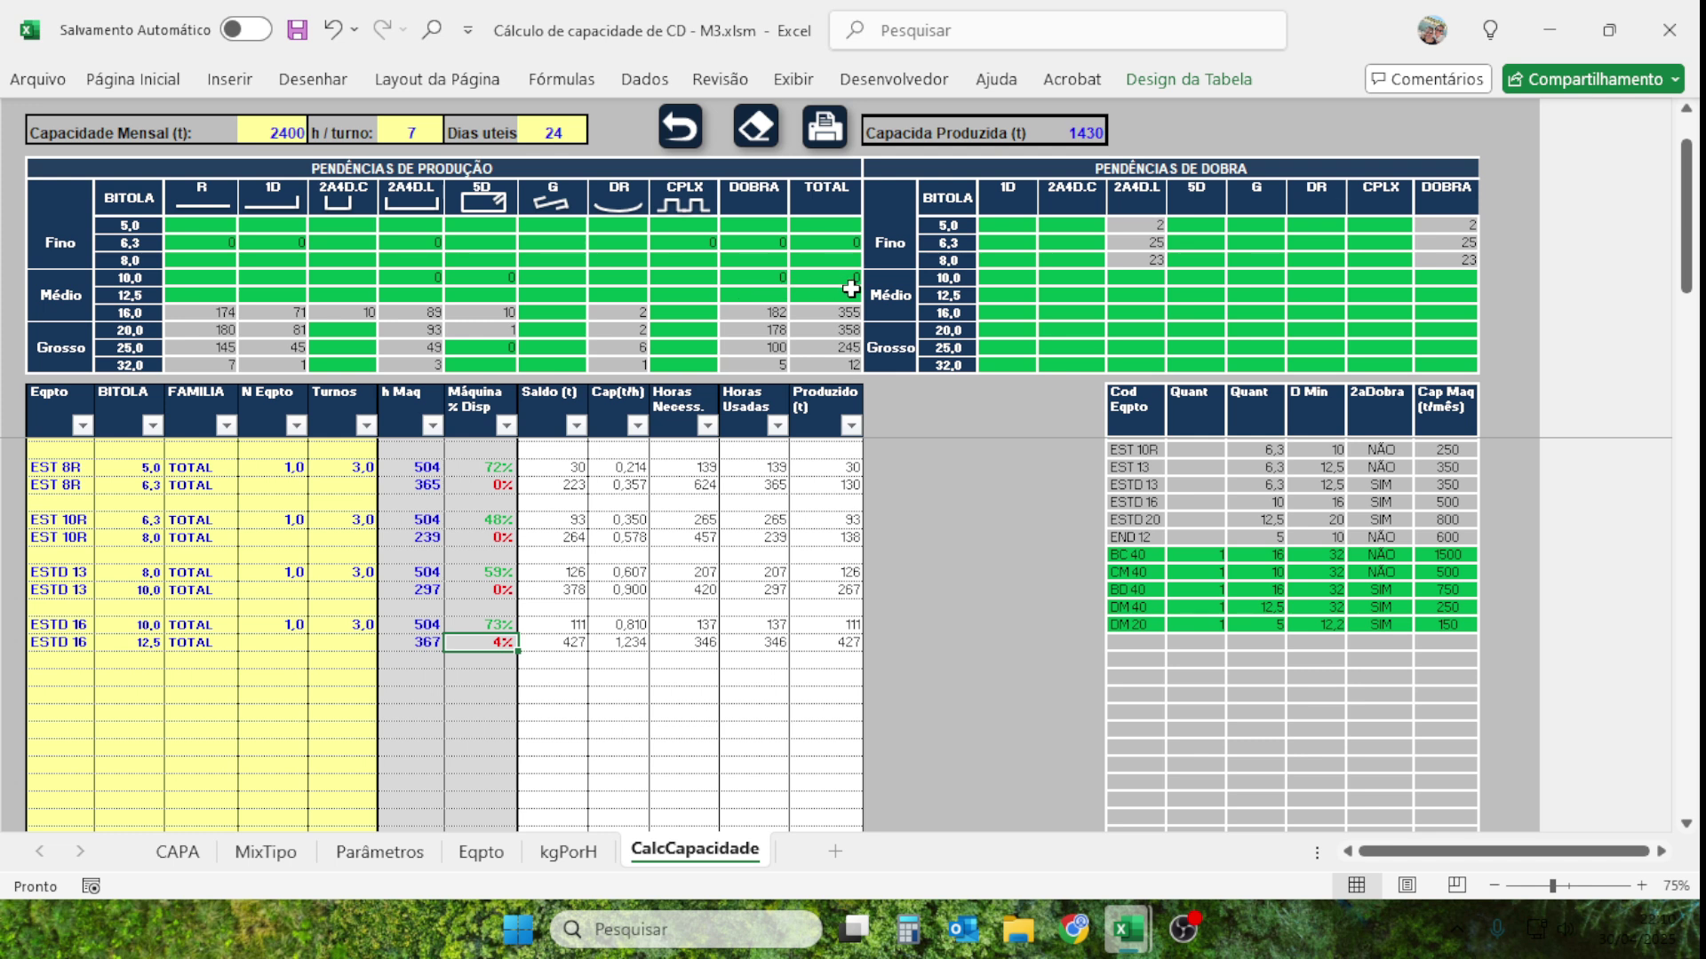
{"action": "left_click", "coordinate": [51, 662]}
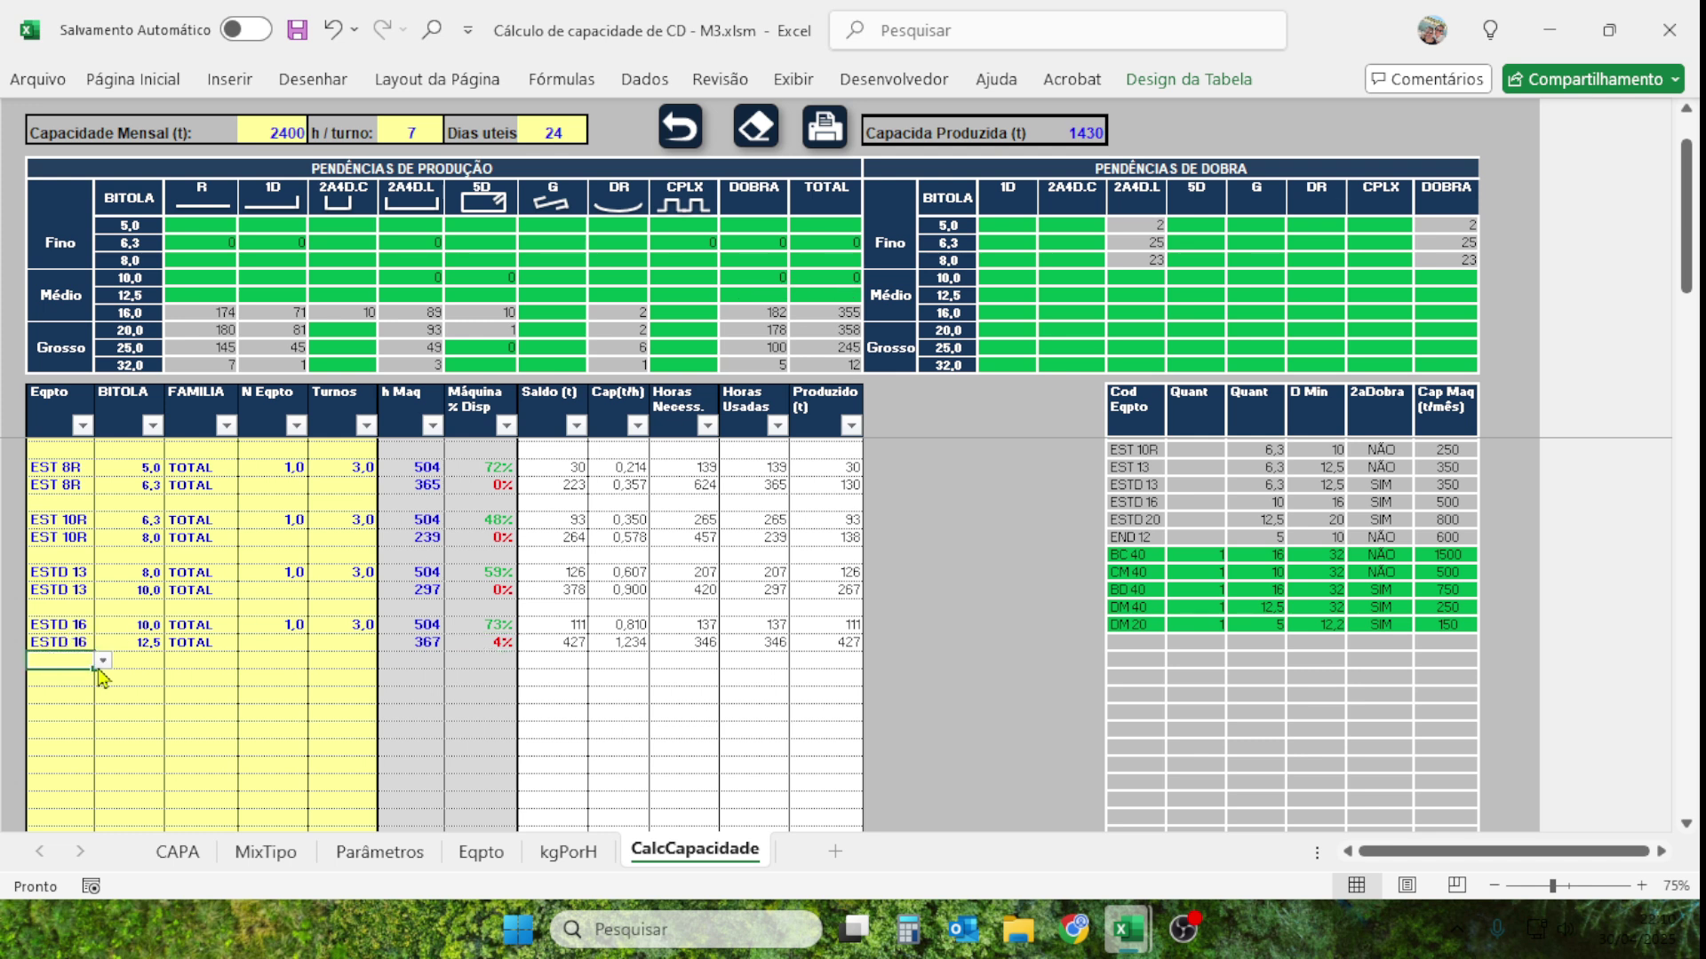
{"action": "left_click", "coordinate": [102, 663]}
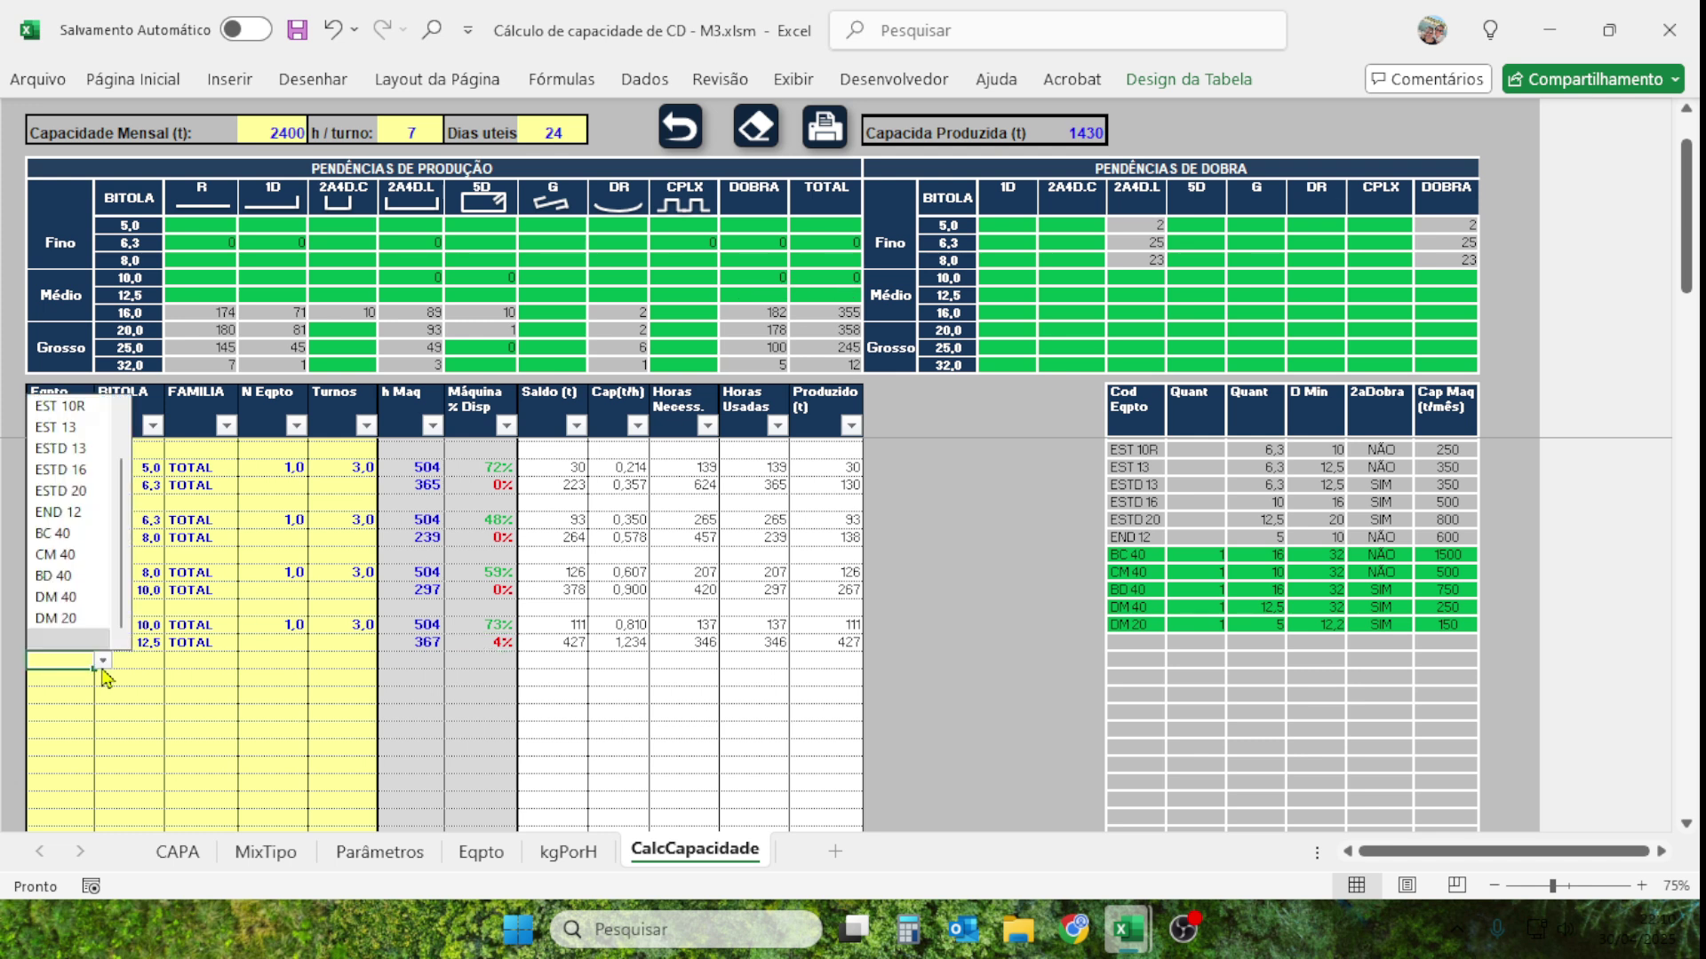
{"action": "left_click", "coordinate": [80, 473]}
{"action": "left_click", "coordinate": [137, 663]}
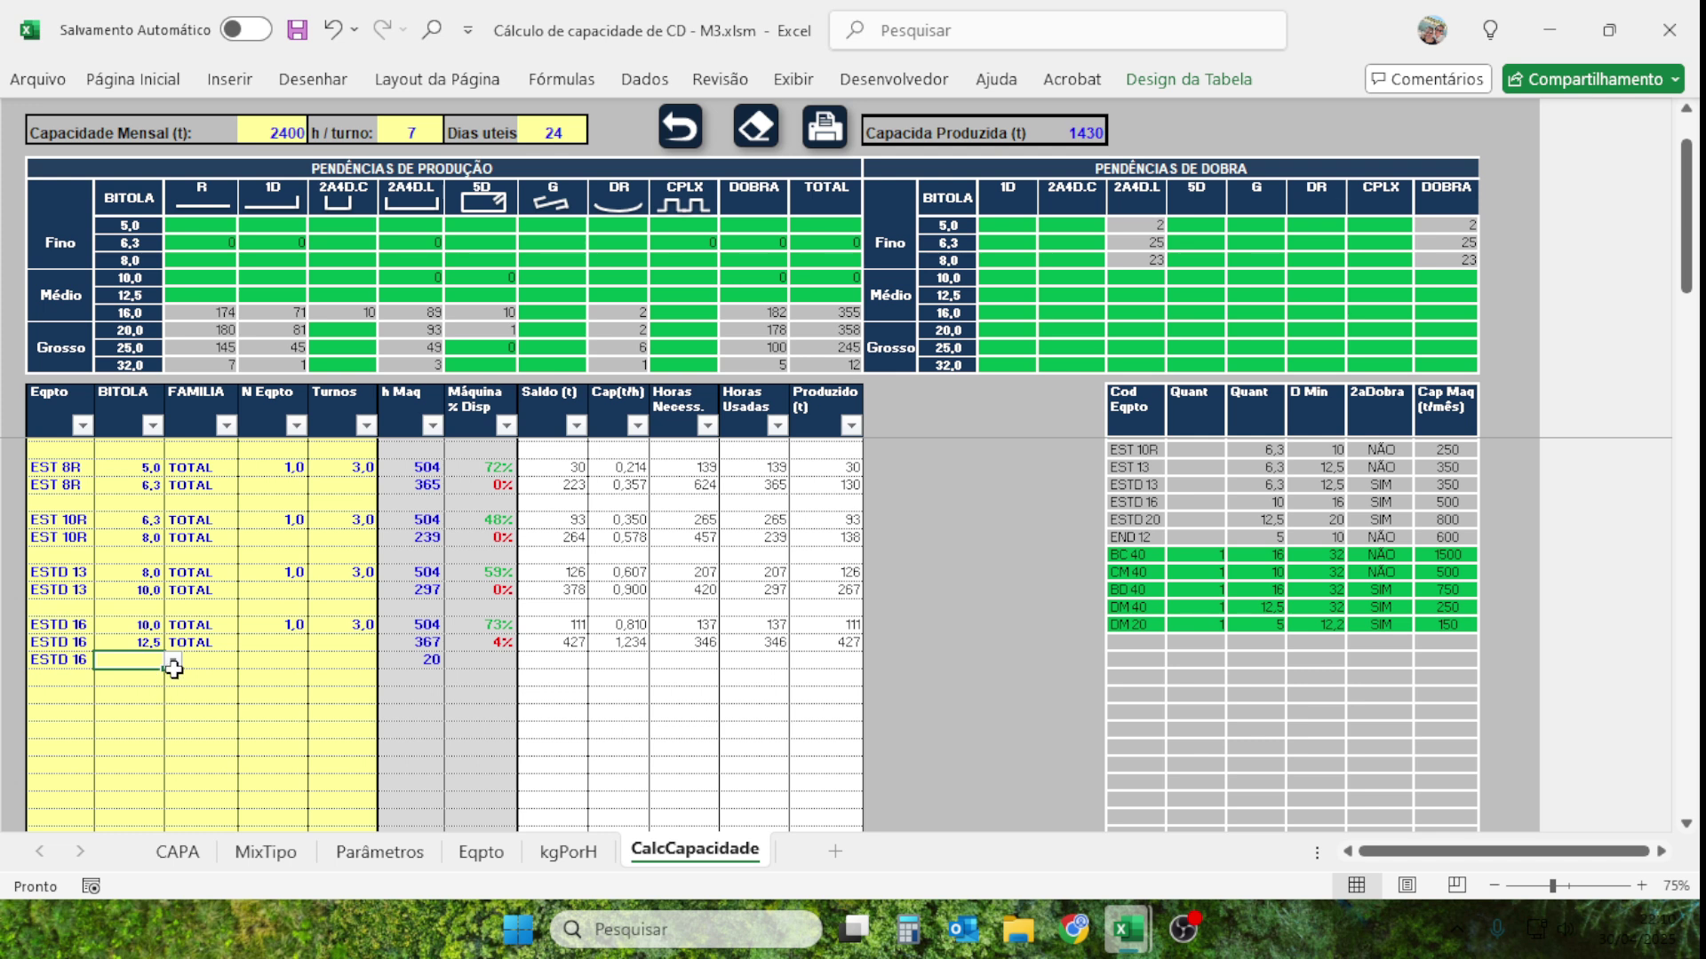
{"action": "left_click", "coordinate": [173, 662]}
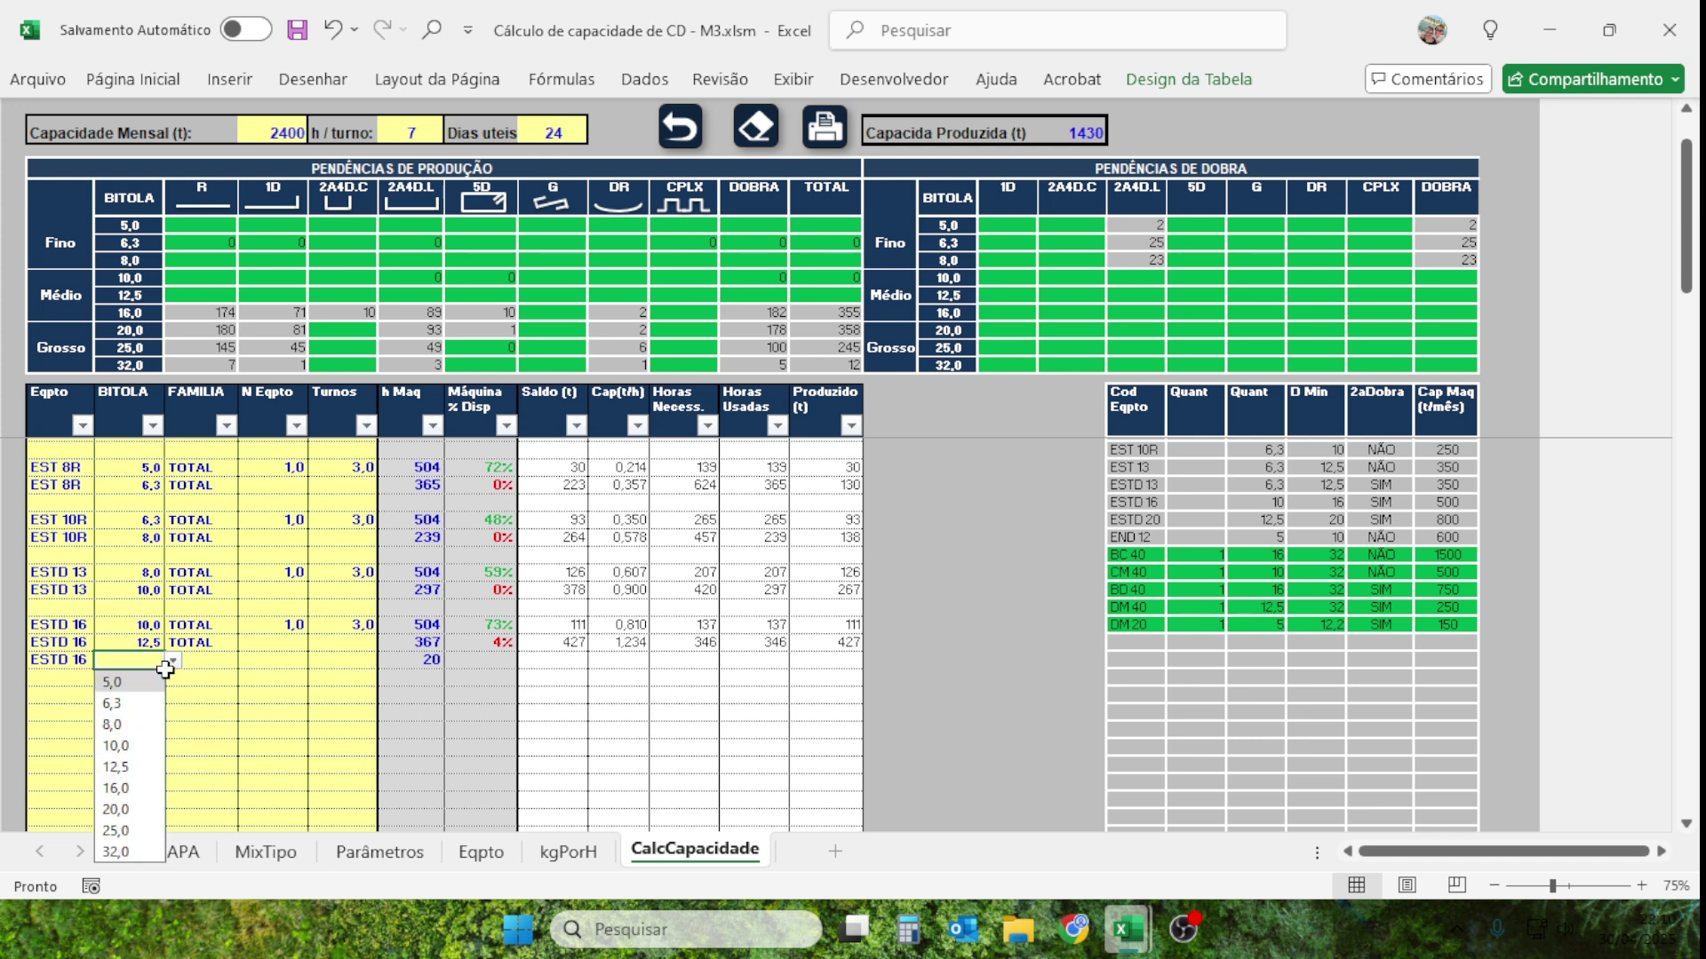
{"action": "left_click", "coordinate": [133, 789]}
{"action": "left_click", "coordinate": [133, 790]}
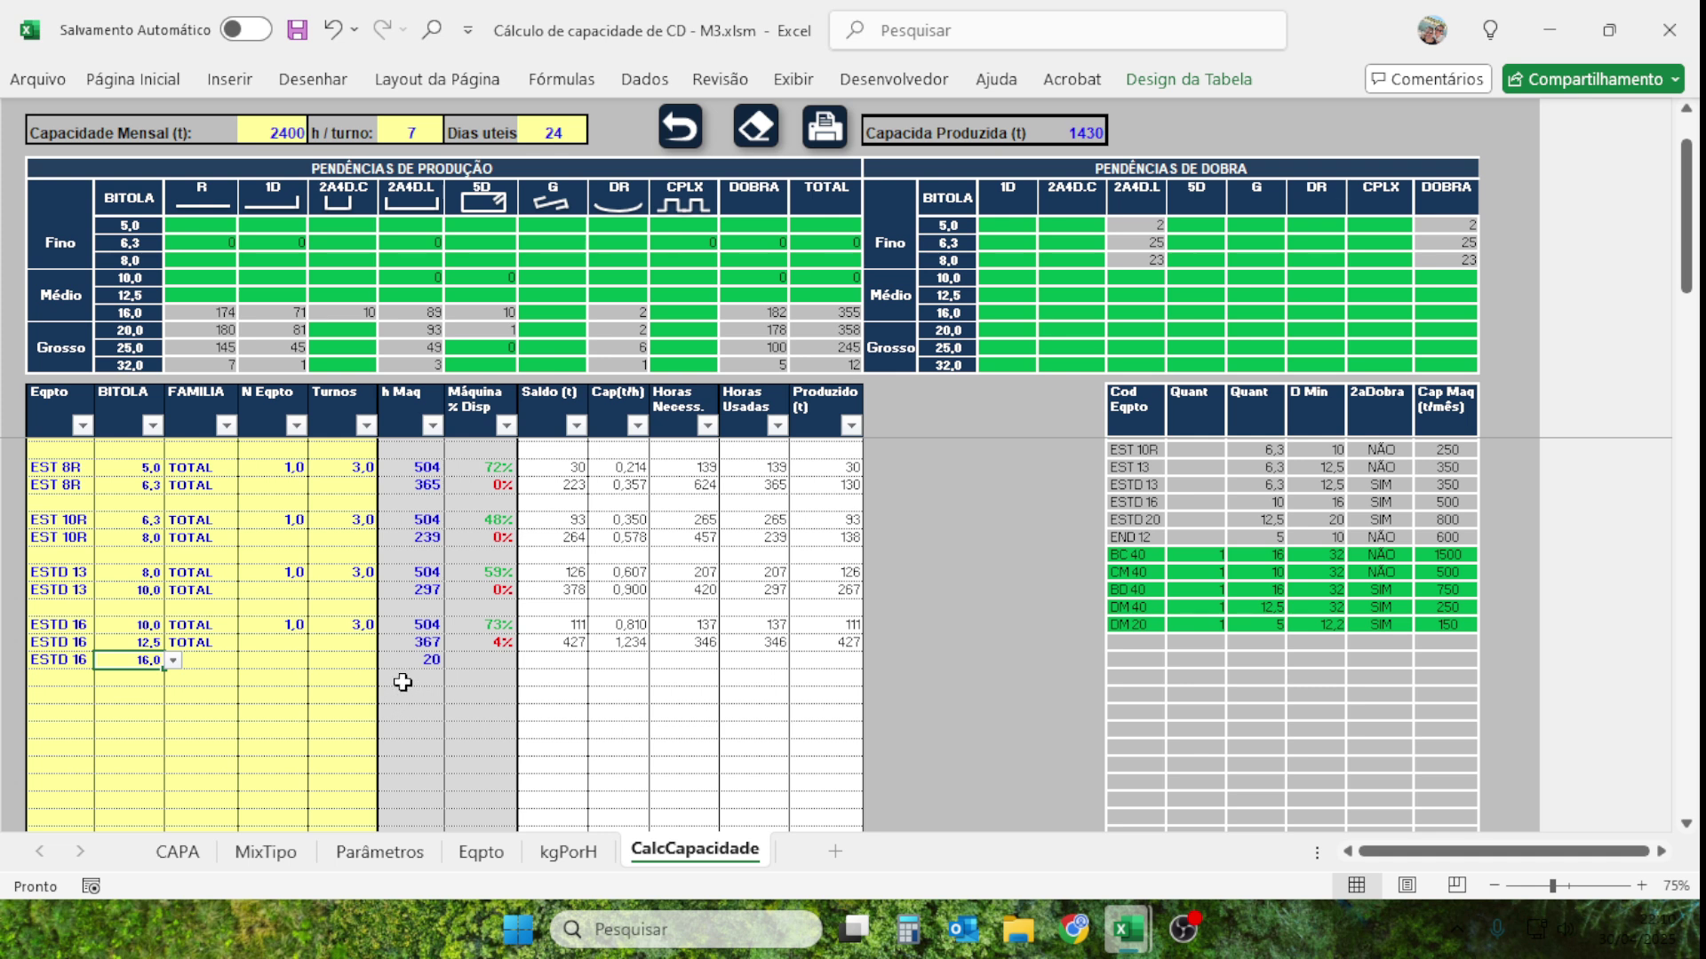
{"action": "left_click", "coordinate": [224, 682]}
Set FAMILIA to TOTAL in the gauge 16,0 ESTD 16 row and check its machine availability.
{"action": "left_click", "coordinate": [197, 661]}
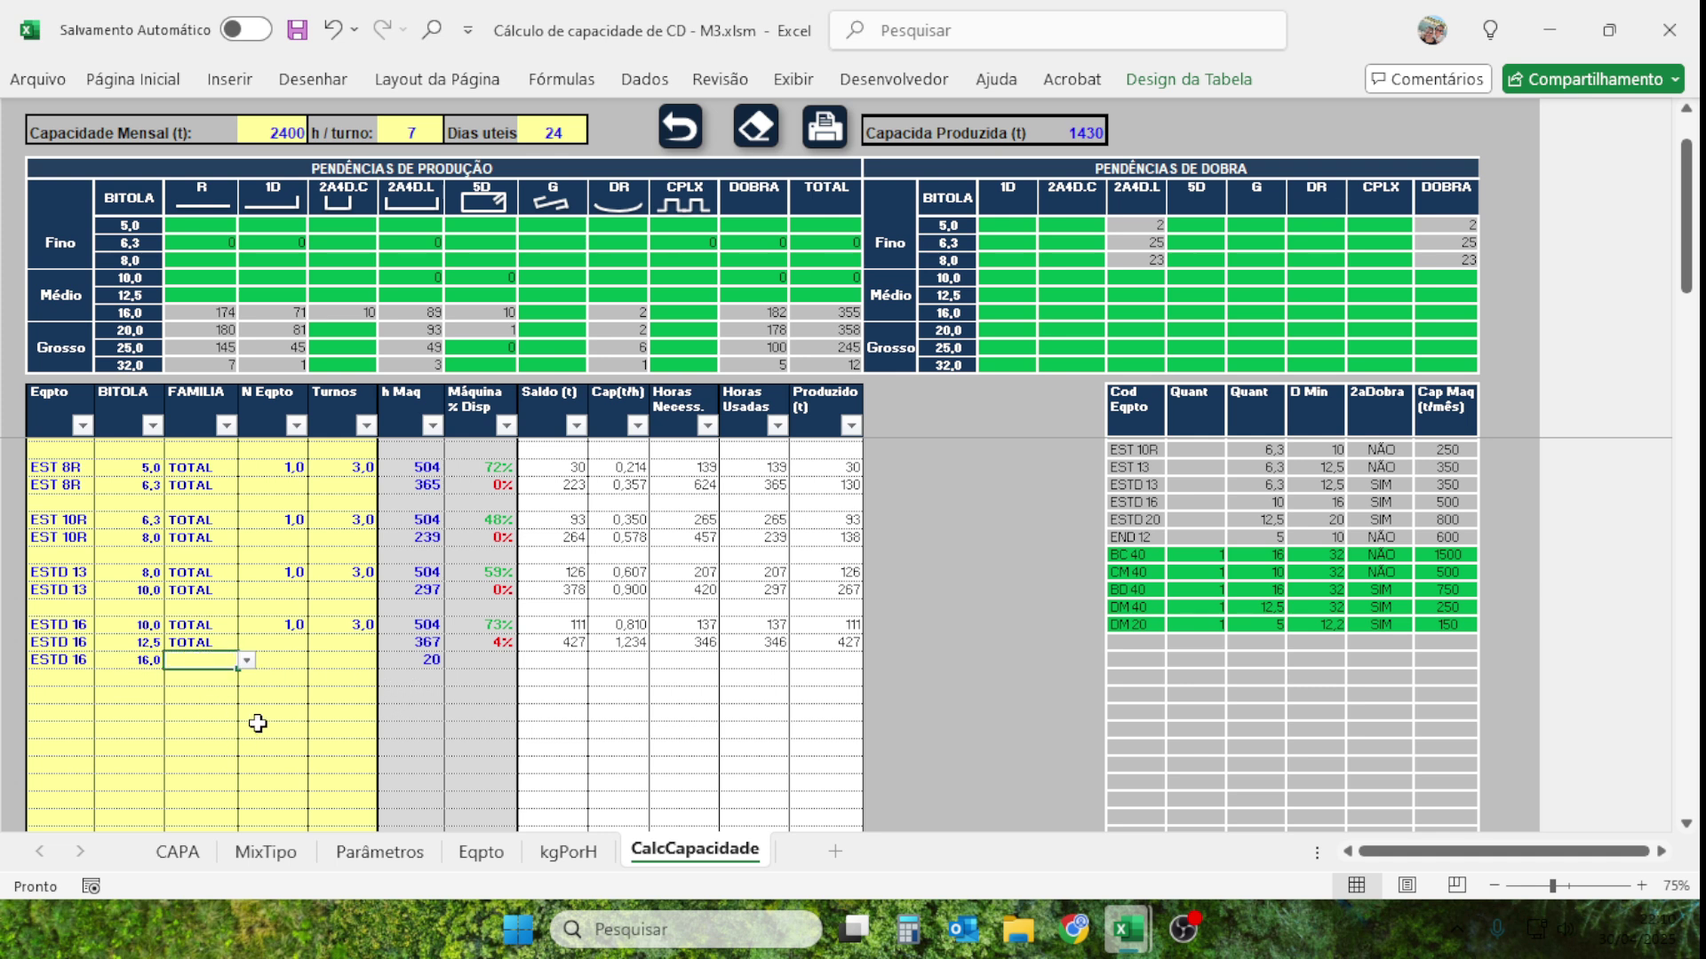
{"action": "left_click", "coordinate": [247, 662]}
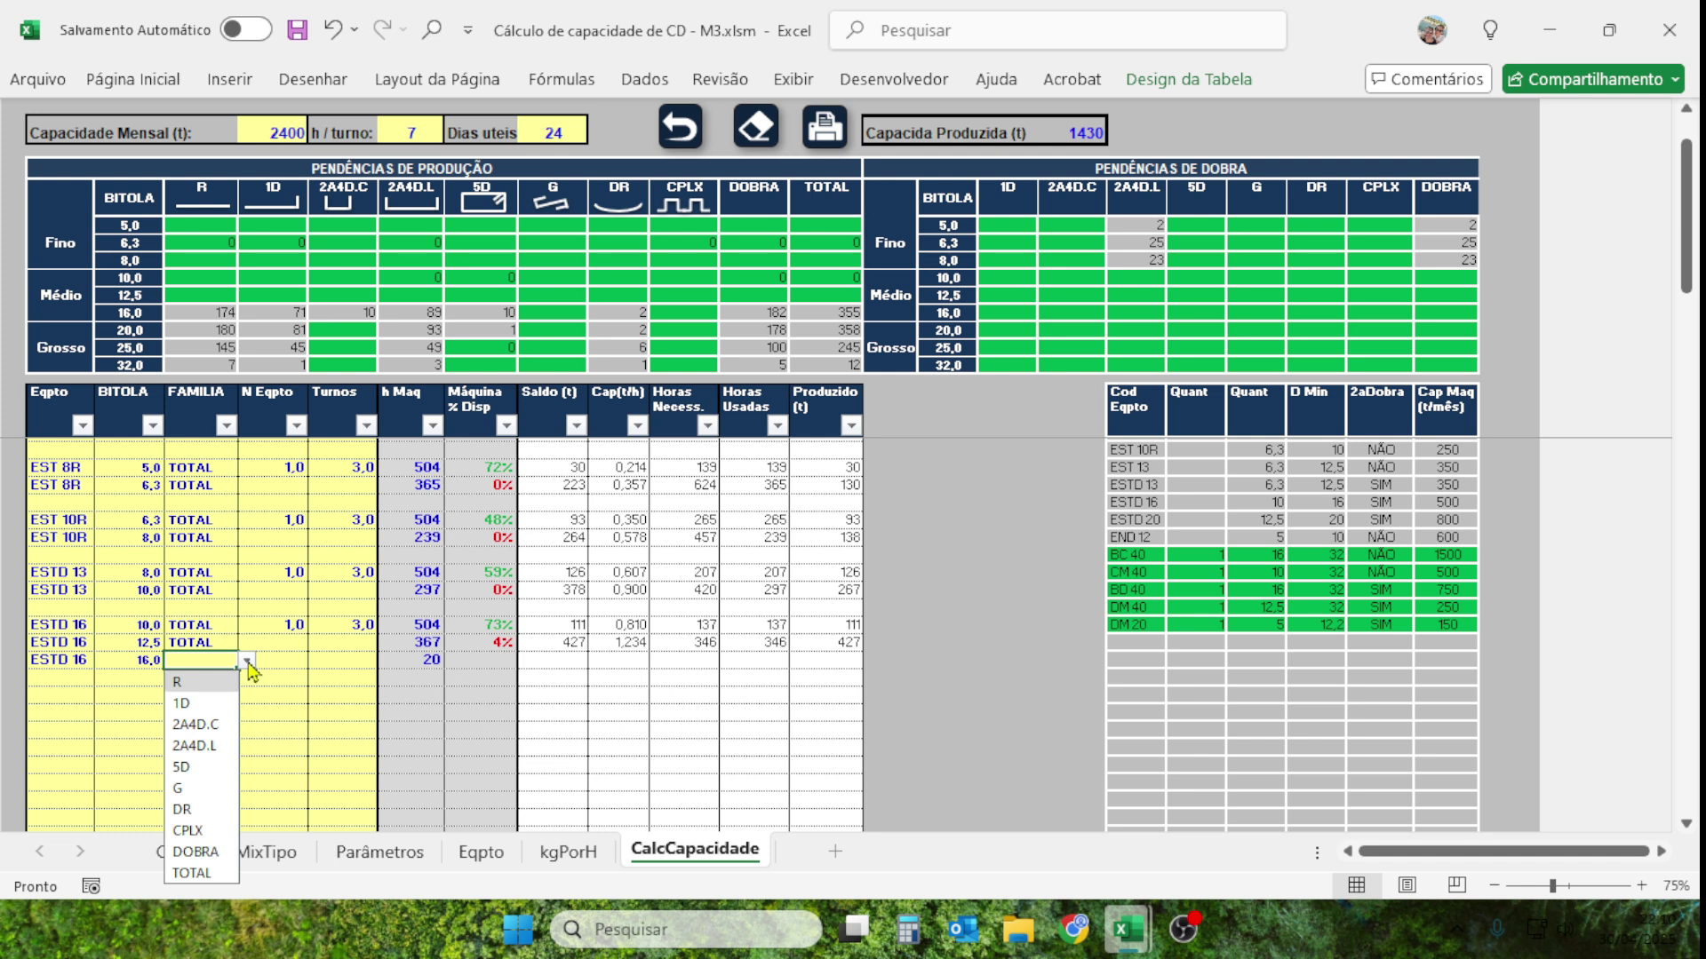
{"action": "left_click", "coordinate": [192, 872]}
{"action": "left_click", "coordinate": [250, 764]}
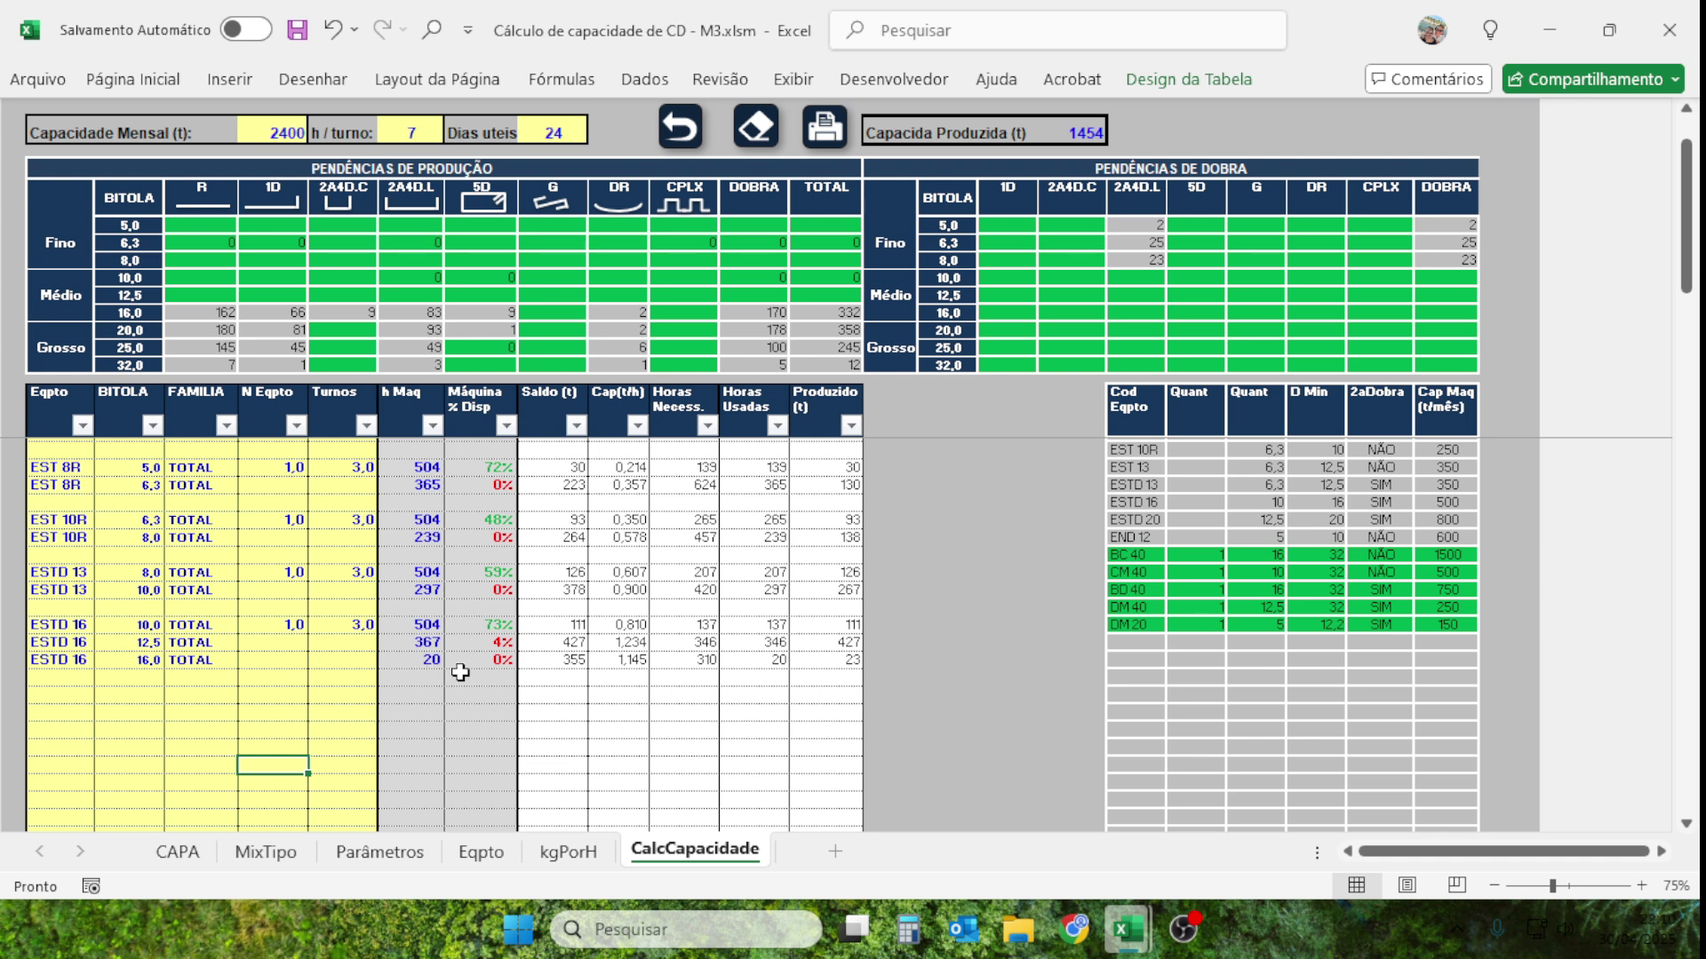
{"action": "left_click", "coordinate": [484, 660]}
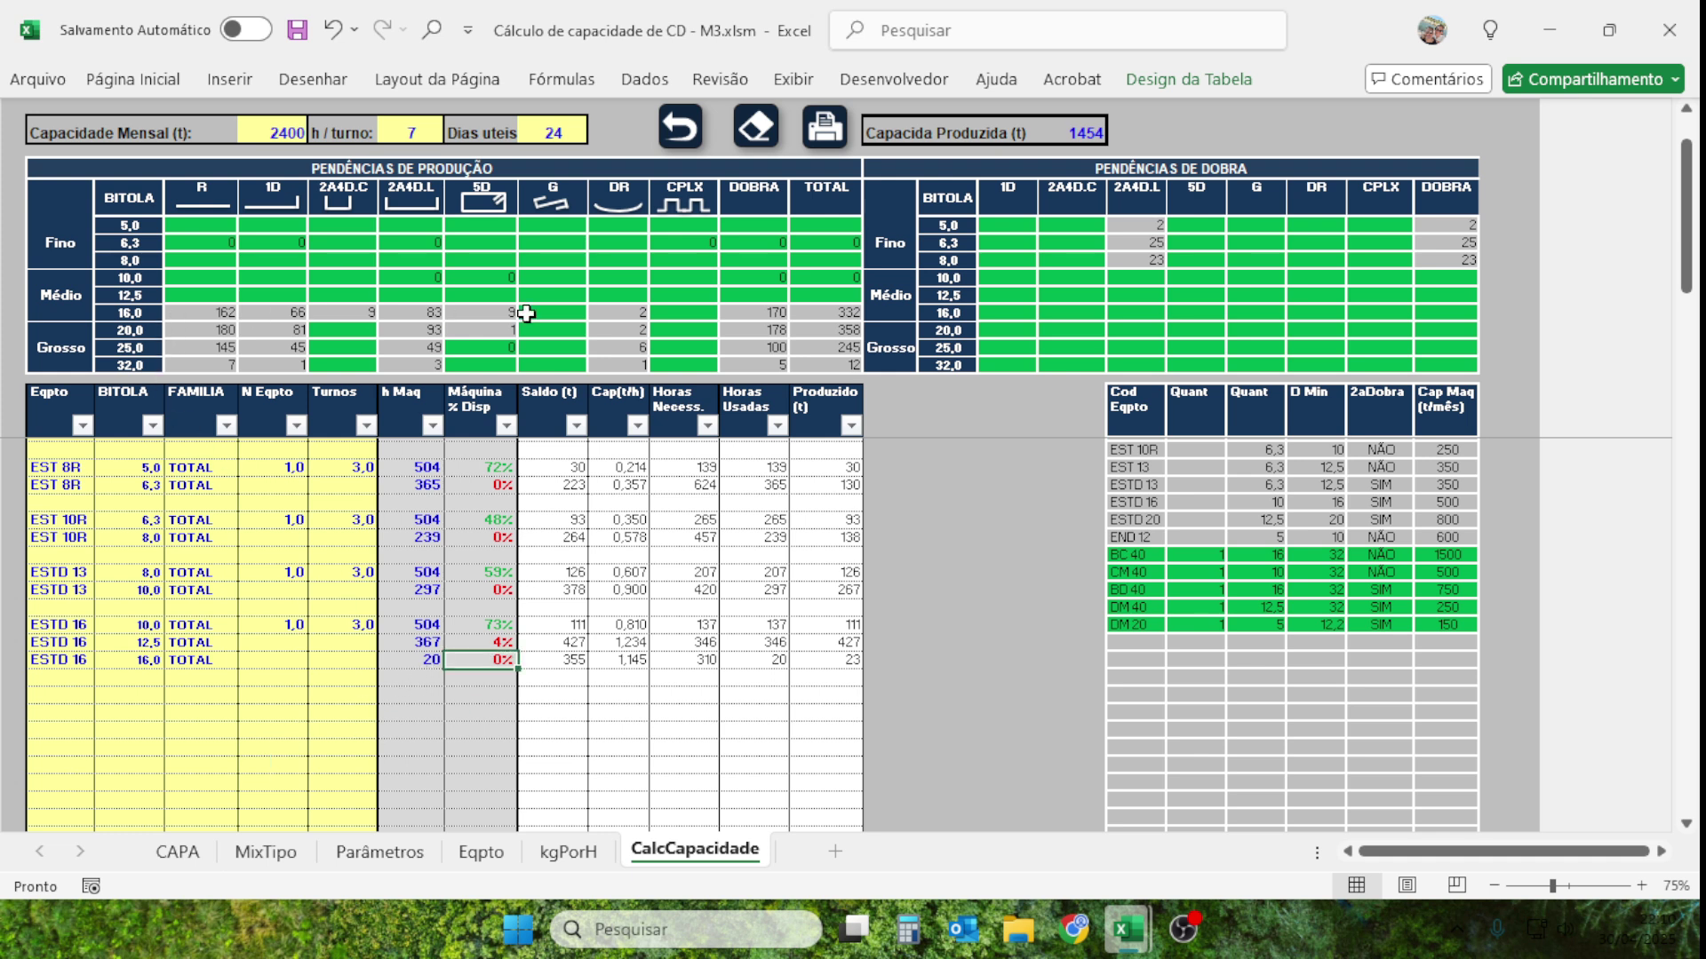
{"action": "left_click", "coordinate": [48, 696]}
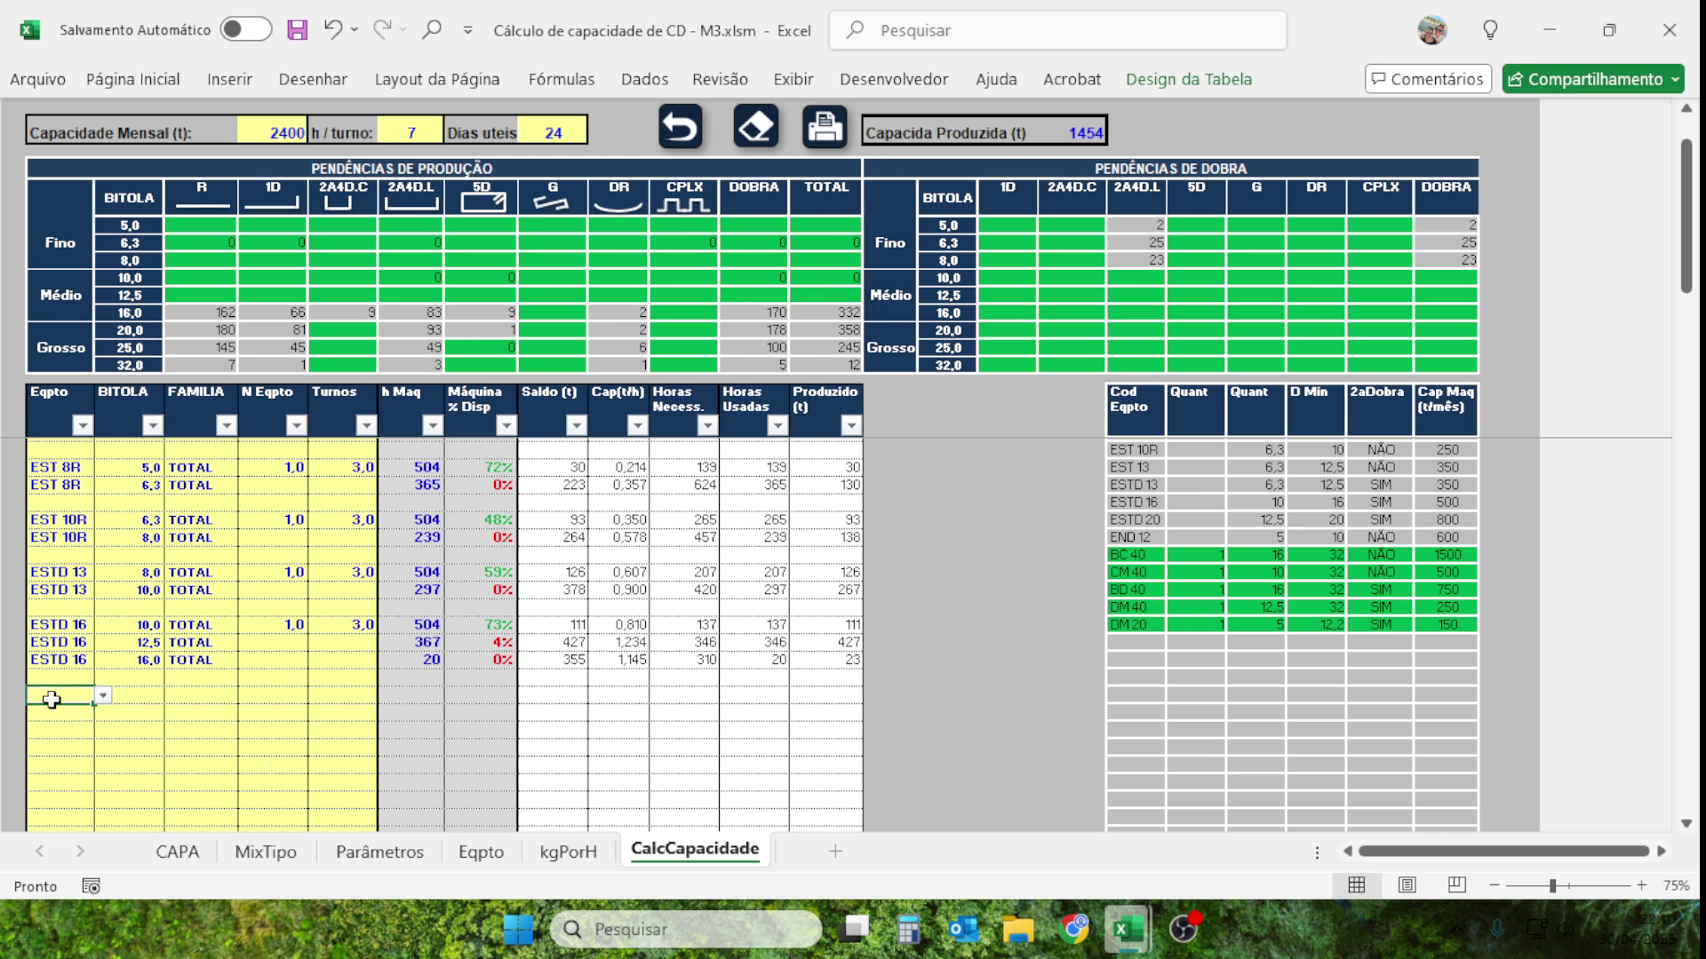
{"action": "scroll", "coordinate": [452, 579], "scroll_direction": "up", "scroll_amount": 1}
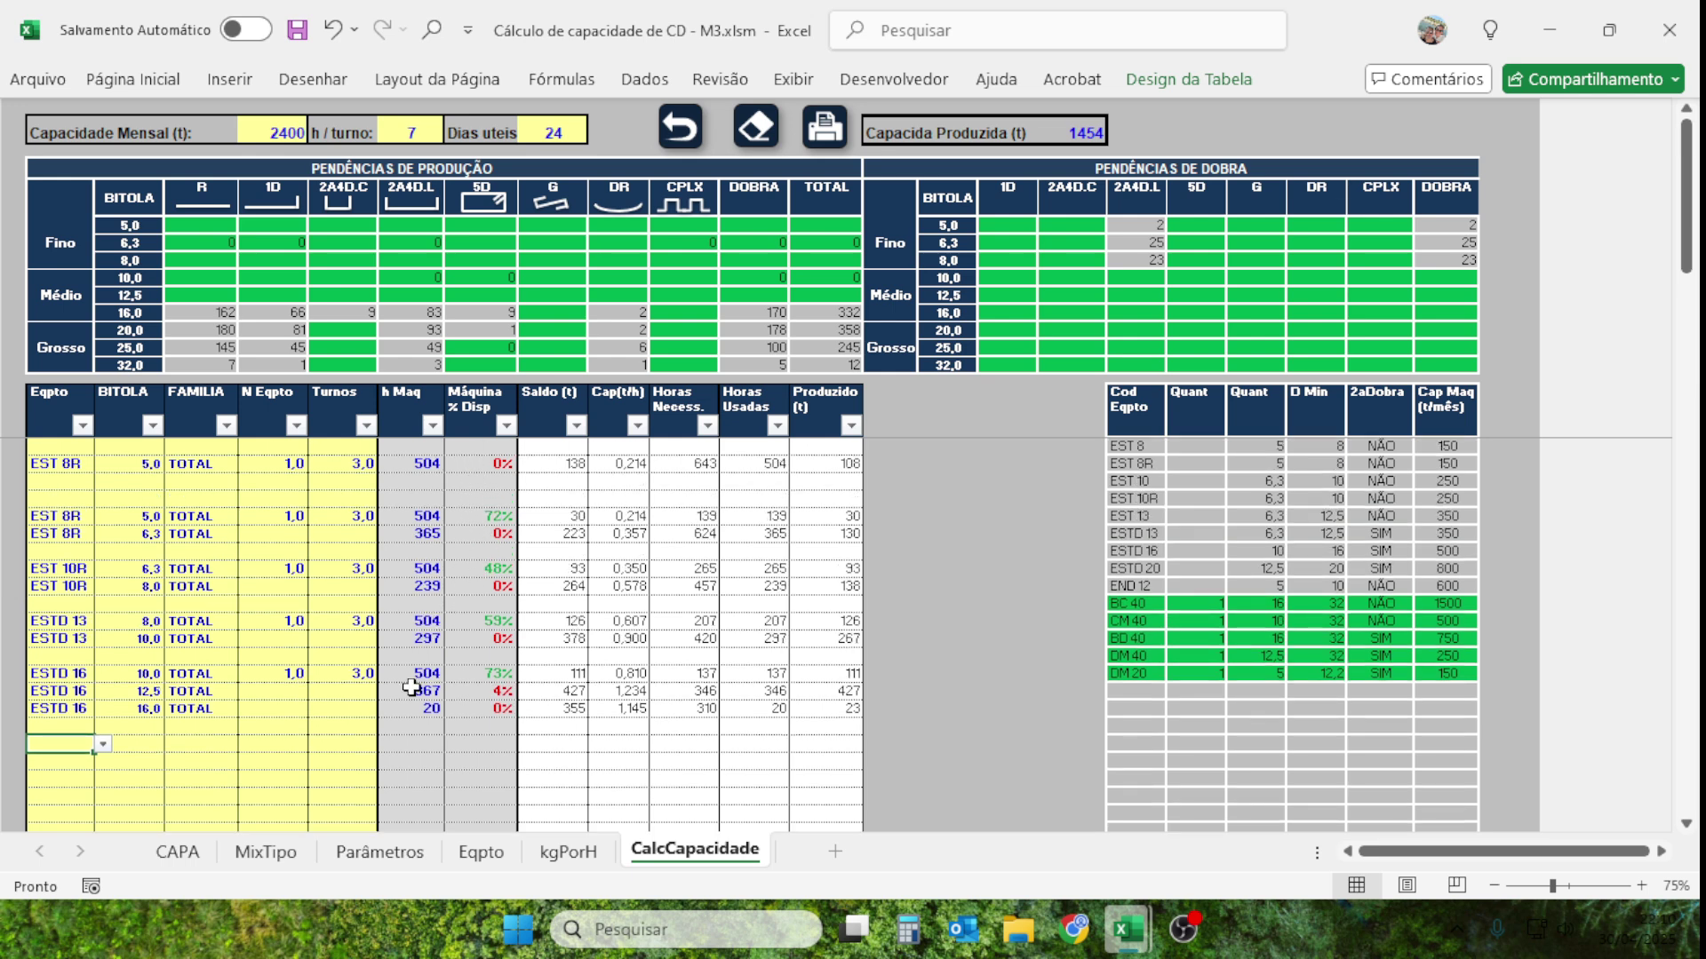
{"action": "scroll", "coordinate": [230, 747], "scroll_direction": "down", "scroll_amount": 1}
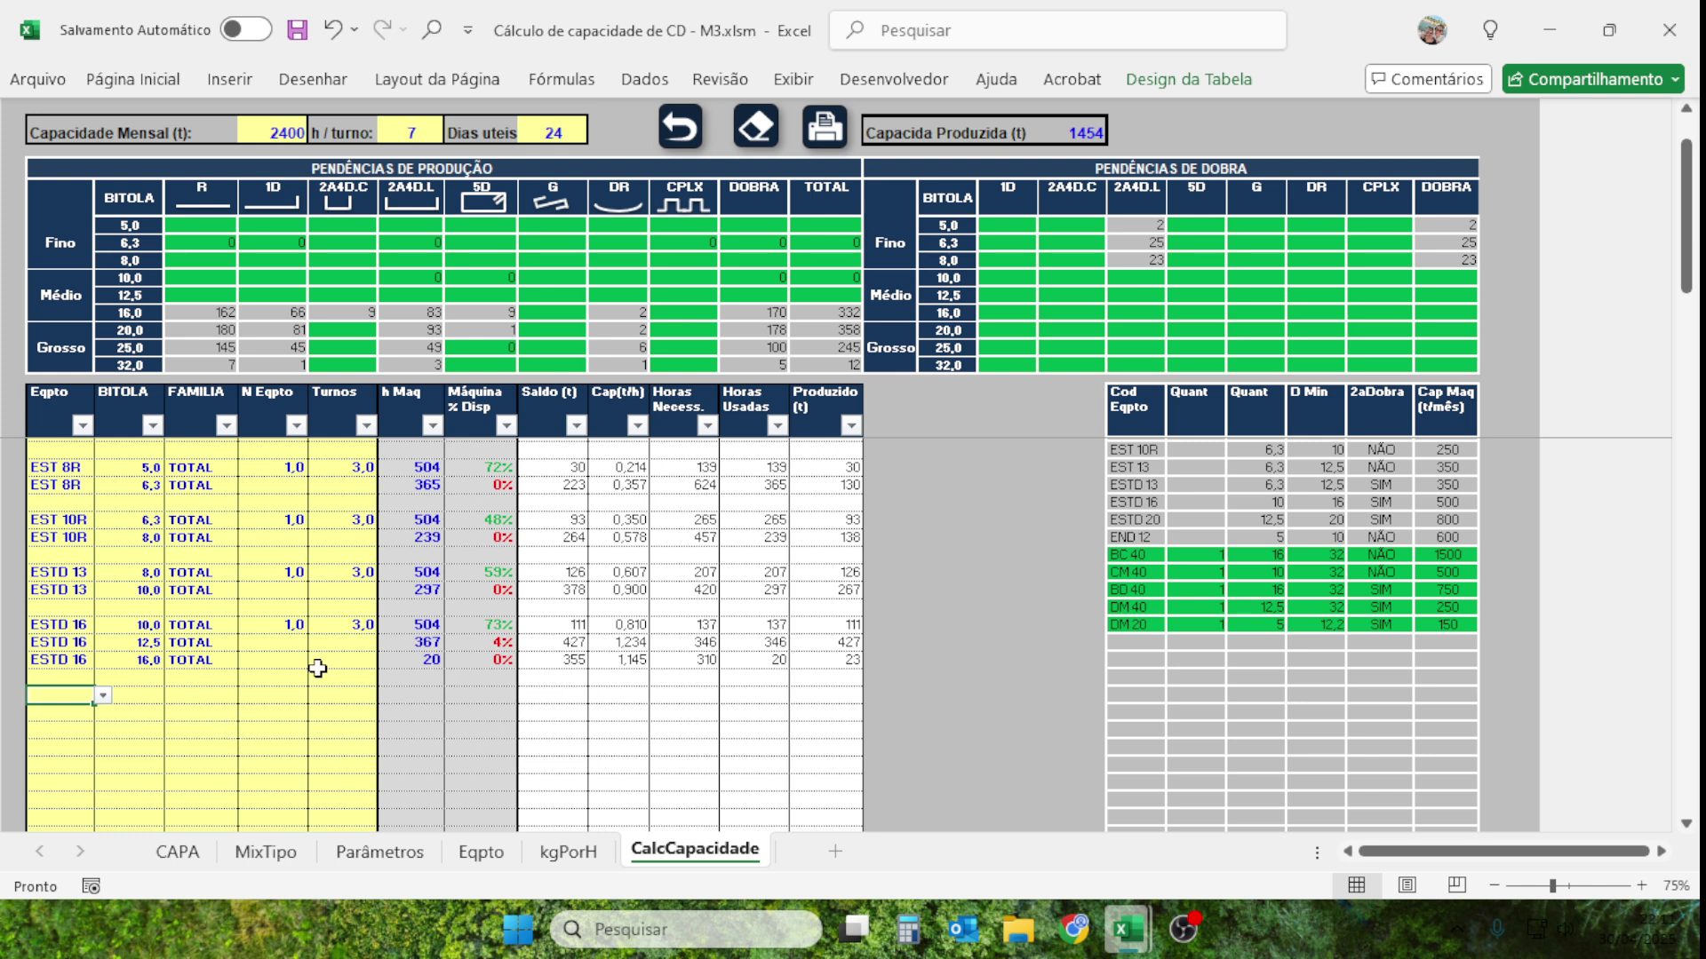
Clear the FAMILIA value of the gauge 16,0 ESTD 16 row and check the machine availability of the gauge 12,5 row.
{"action": "left_click", "coordinate": [188, 662]}
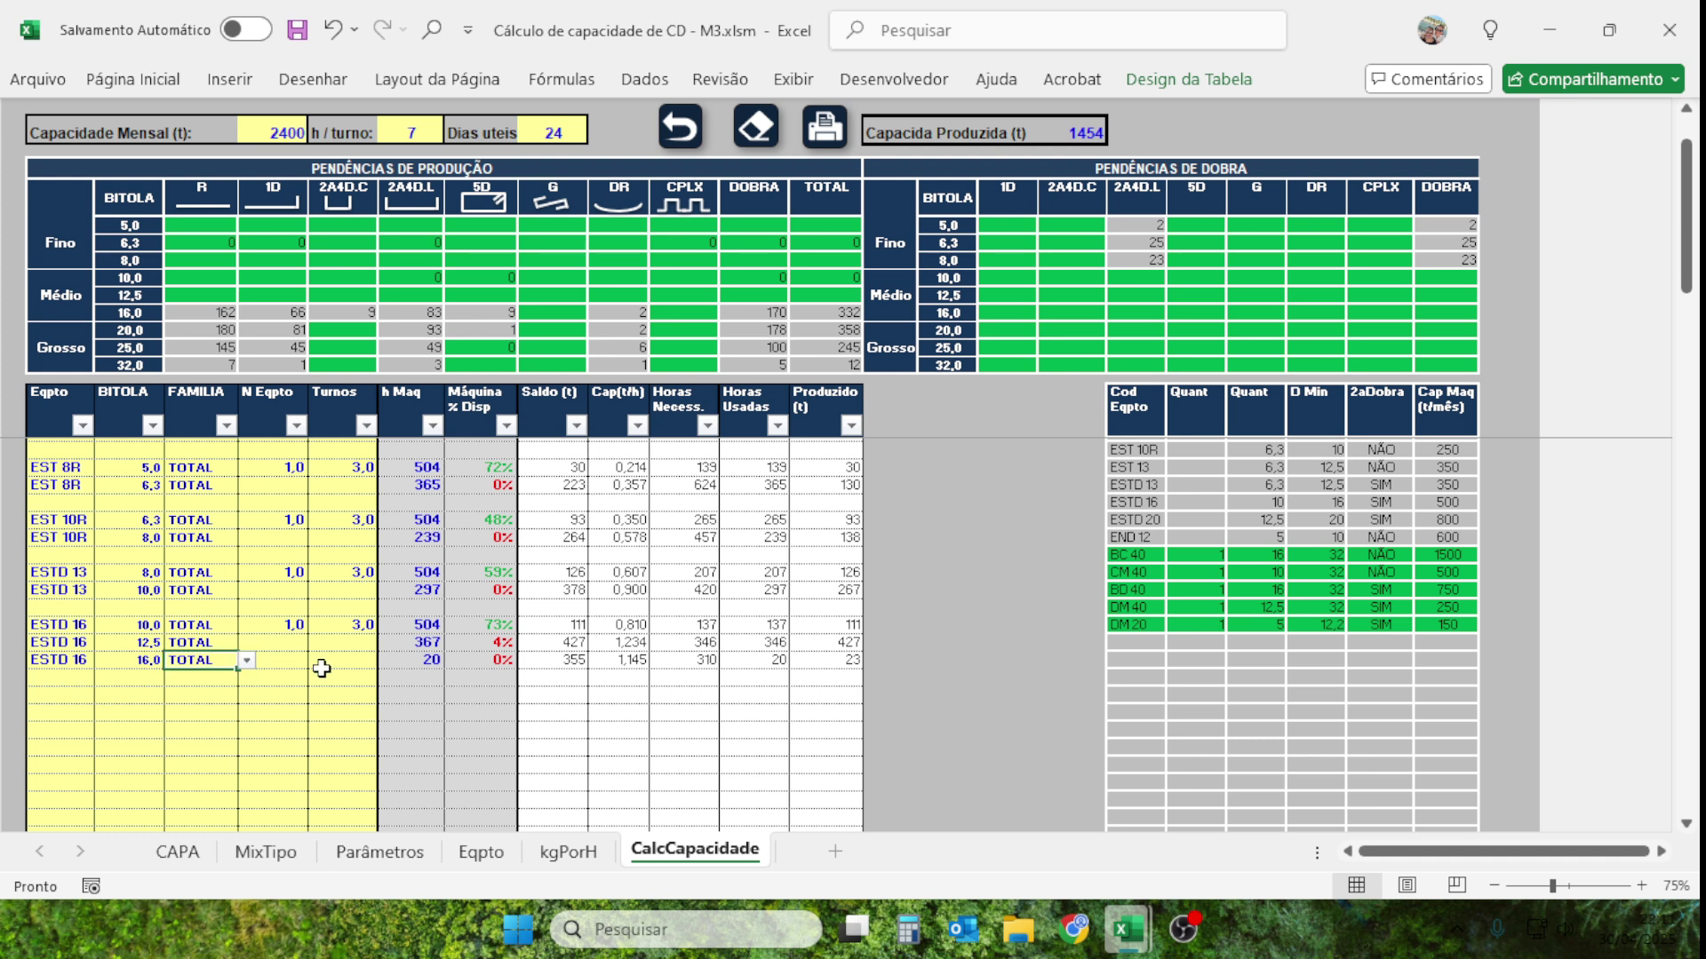
{"action": "key", "text": "Delete"}
{"action": "left_click", "coordinate": [256, 748]}
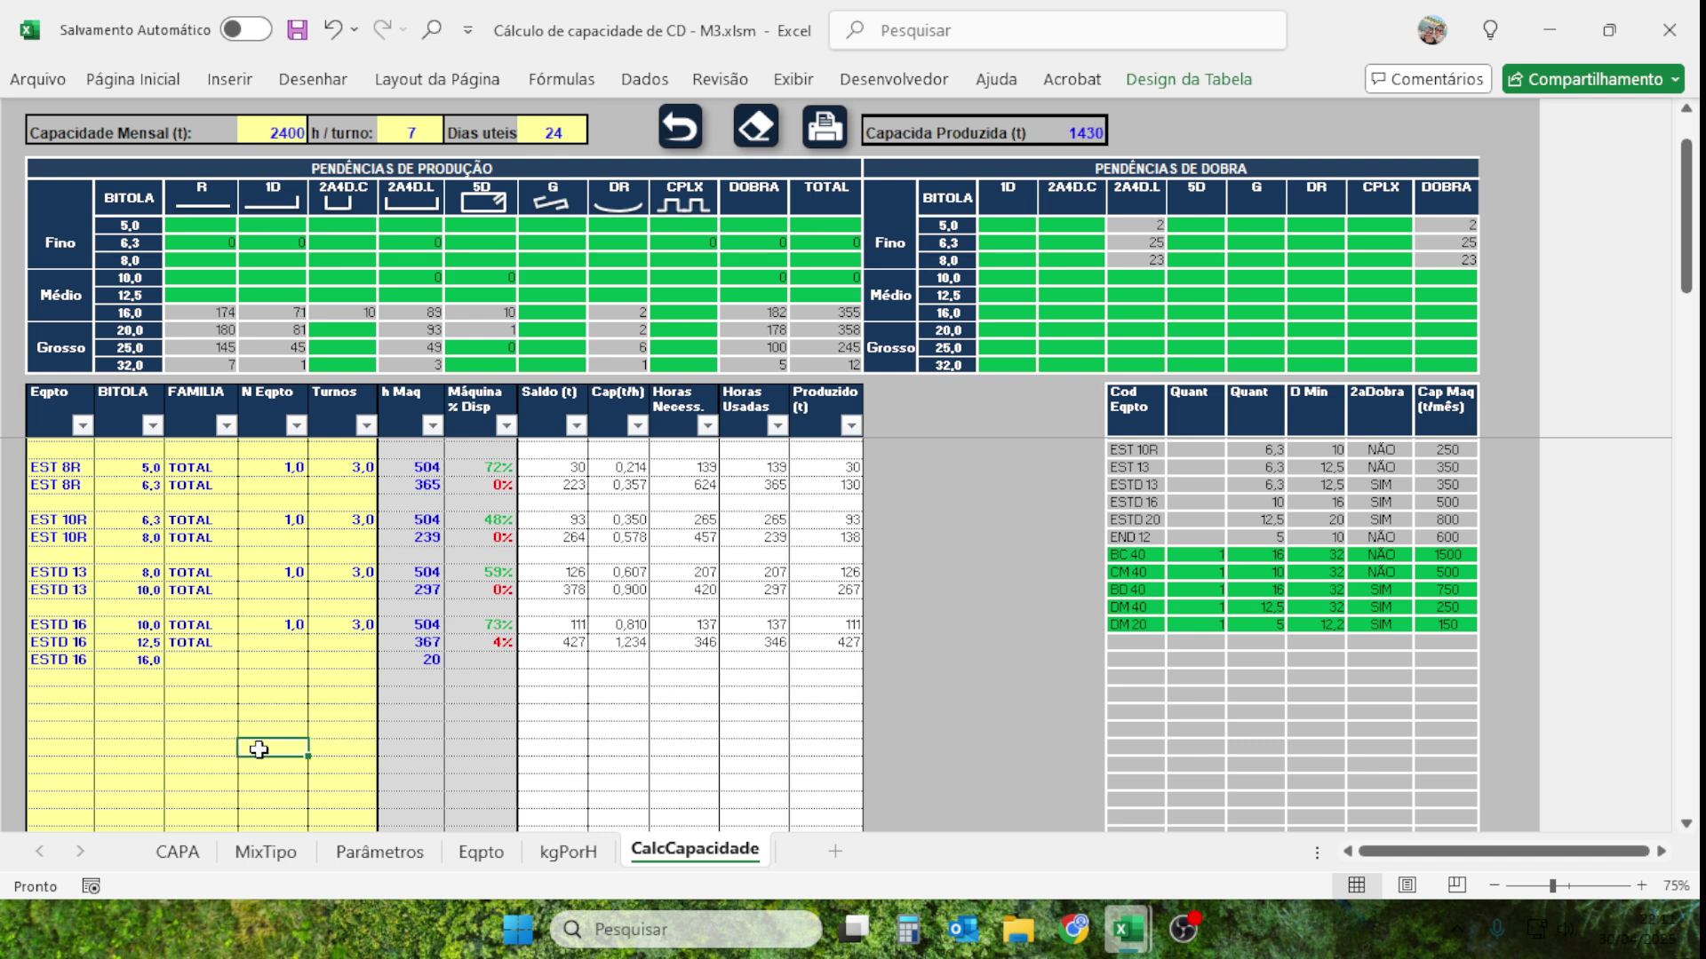
{"action": "left_click", "coordinate": [500, 641]}
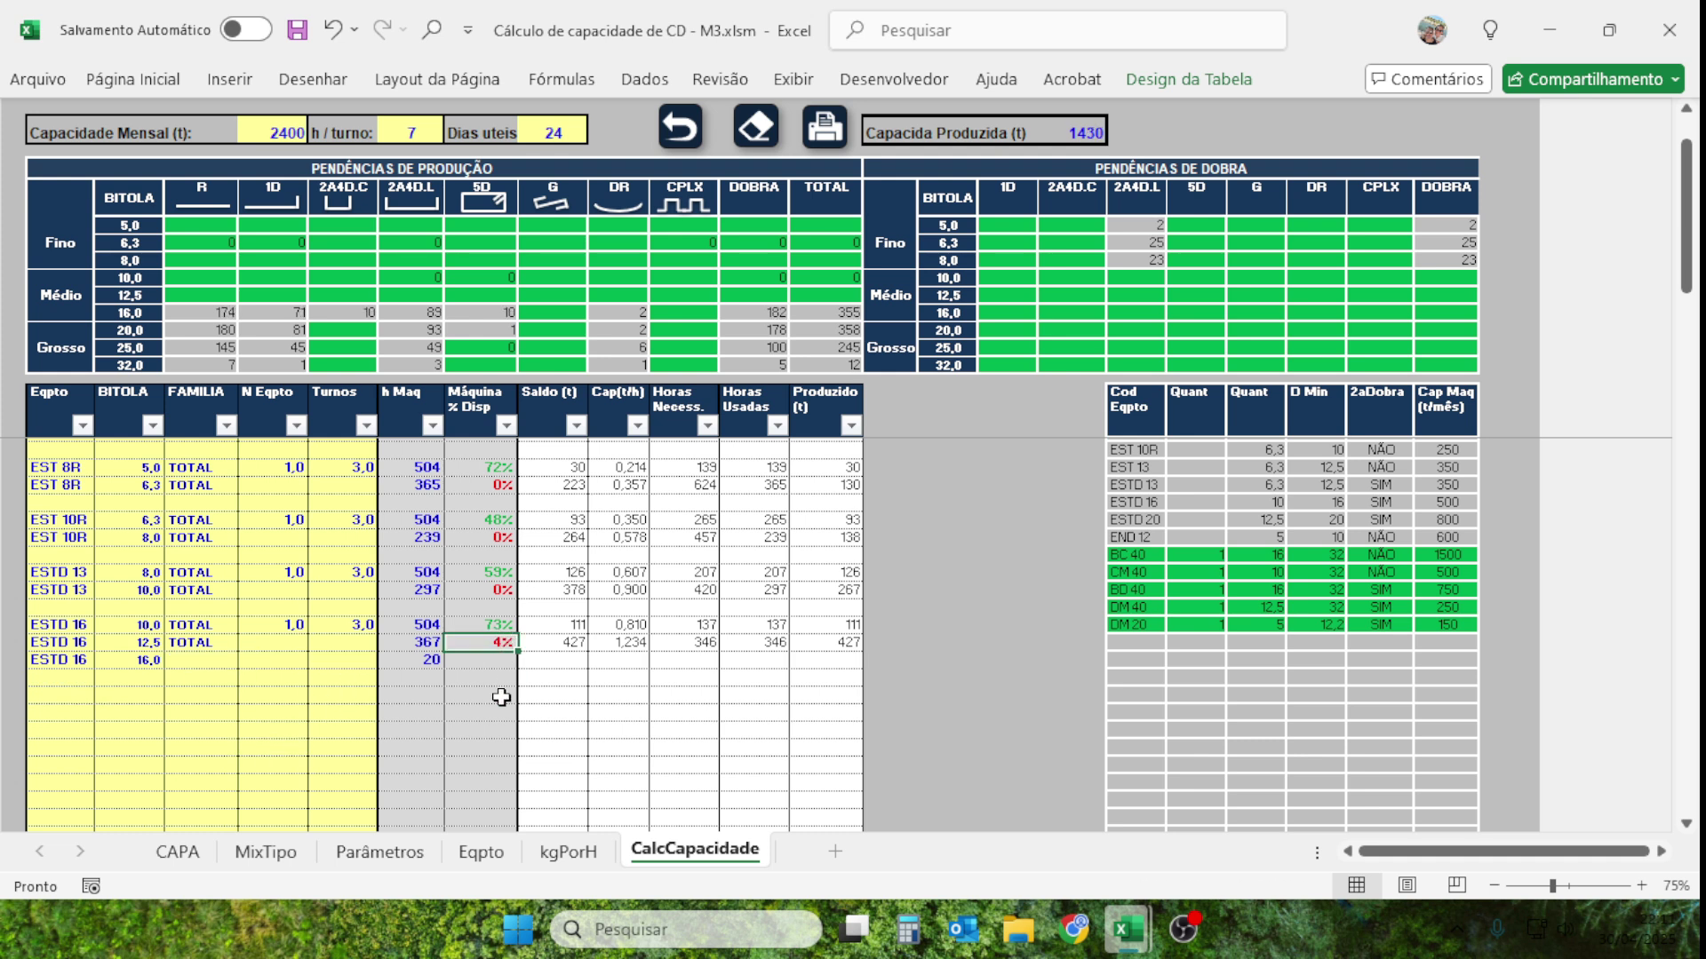
{"action": "left_click", "coordinate": [193, 659]}
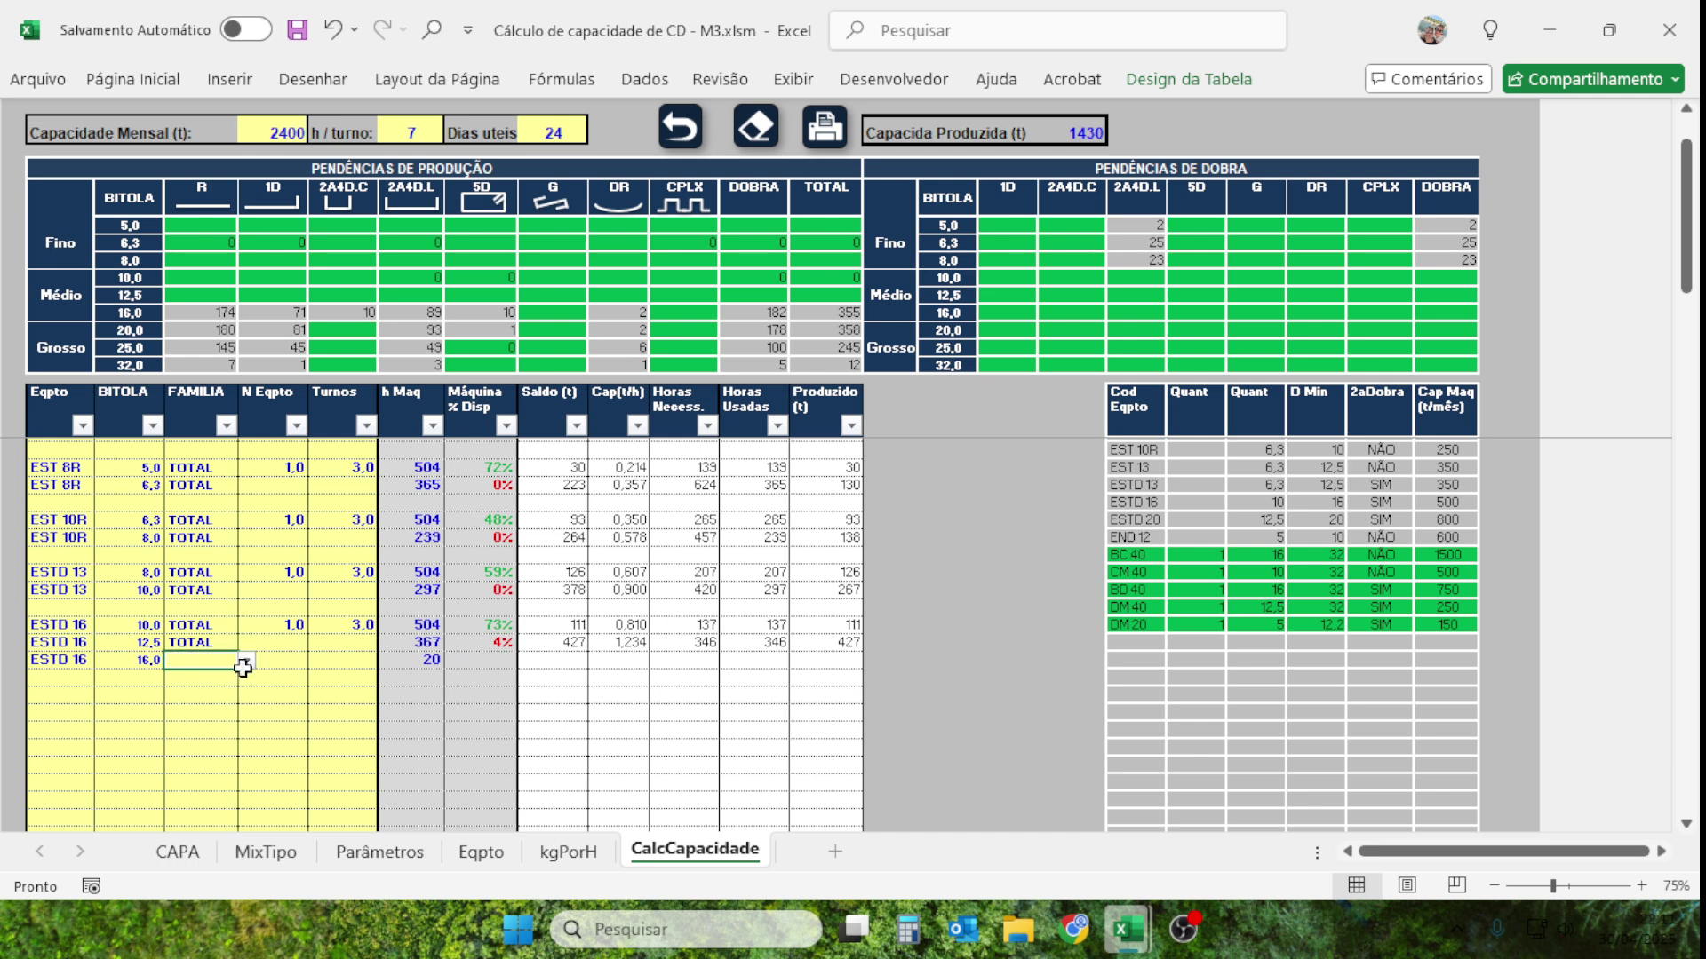
{"action": "left_click", "coordinate": [247, 661]}
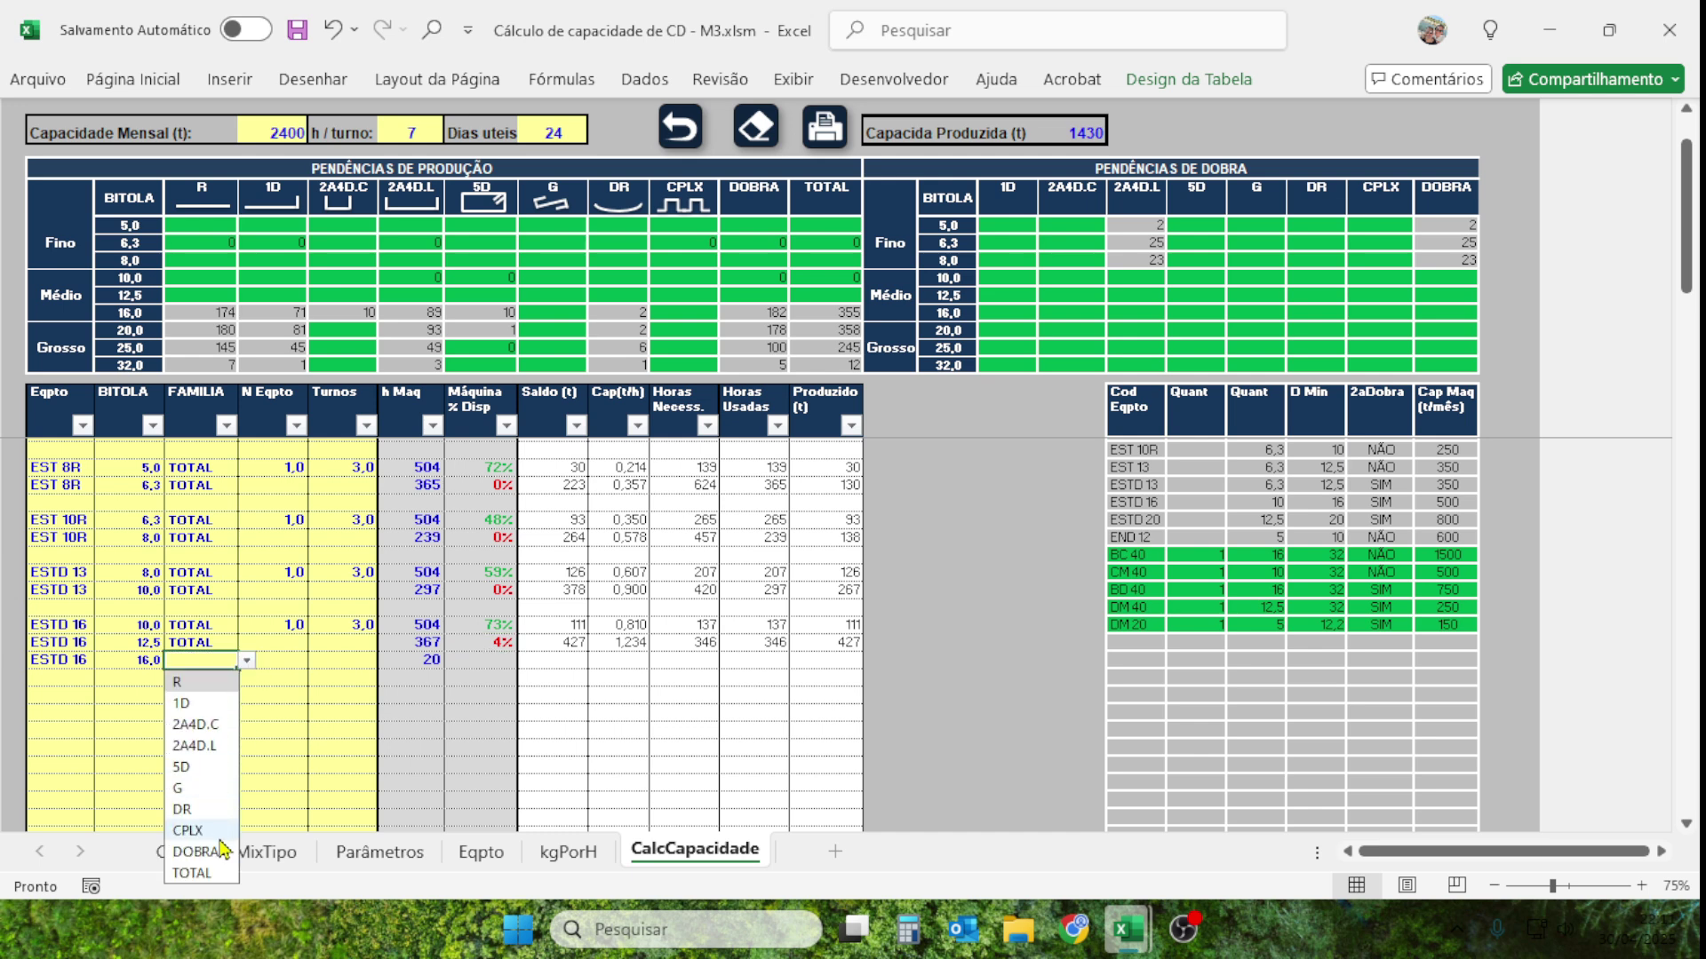
{"action": "left_click", "coordinate": [317, 700]}
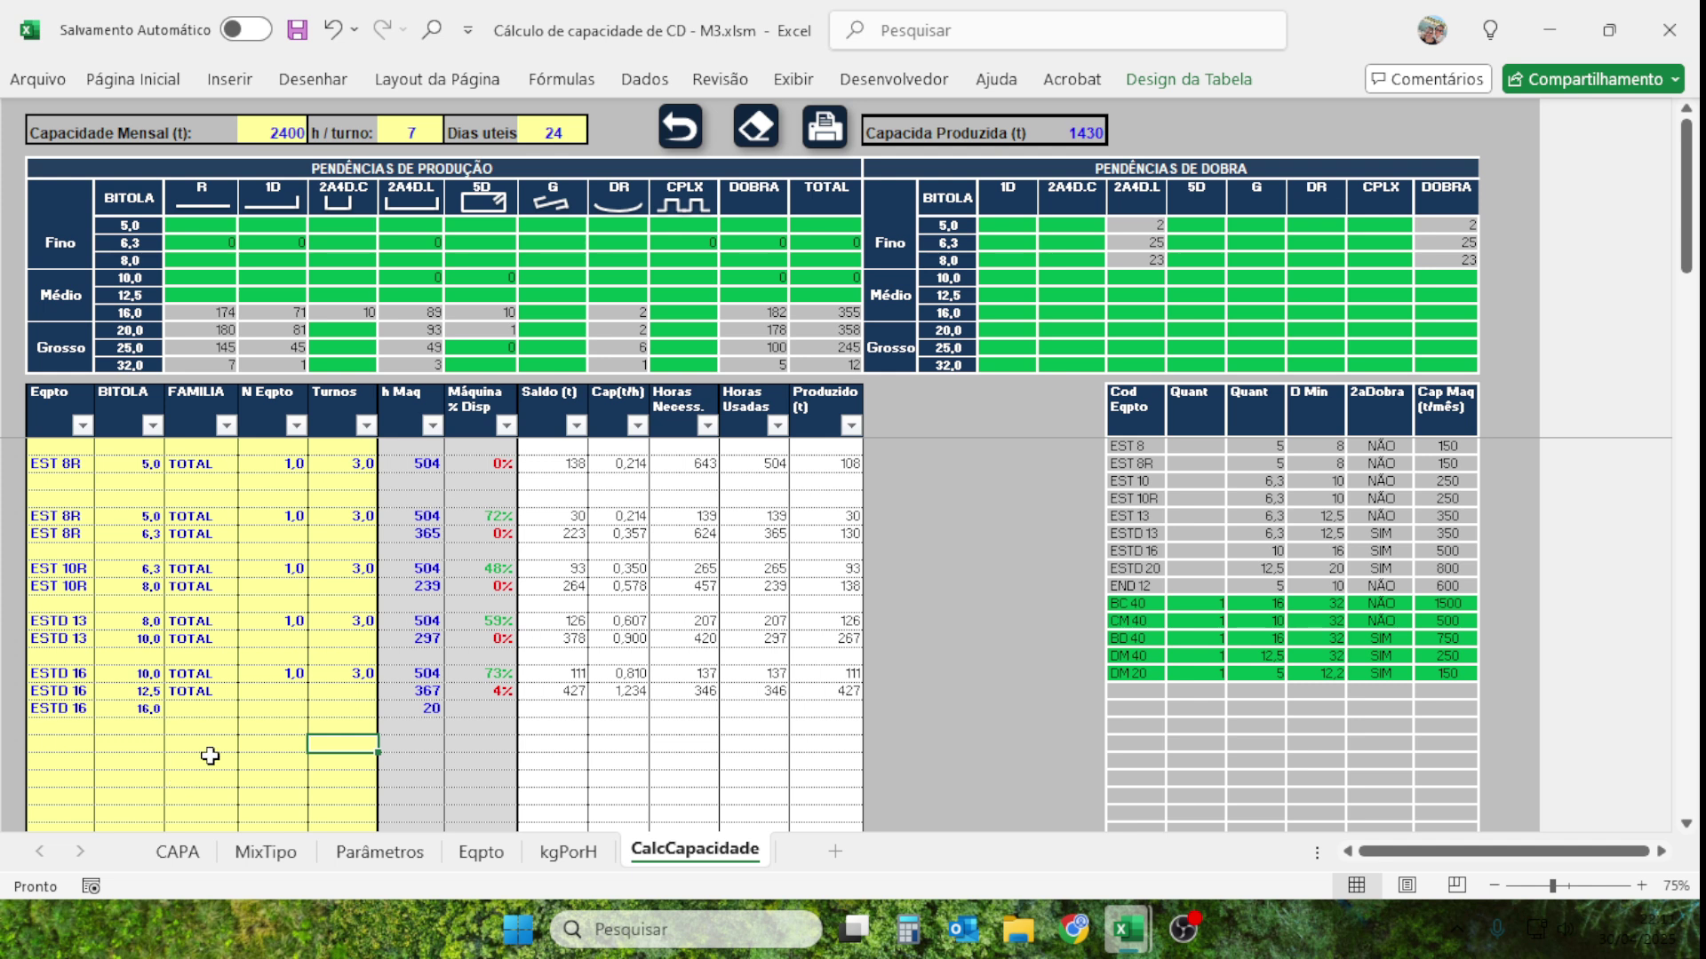
Assign the TOTAL family to the gauge 16,0 ESTD 16 row again.
{"action": "left_click", "coordinate": [211, 709]}
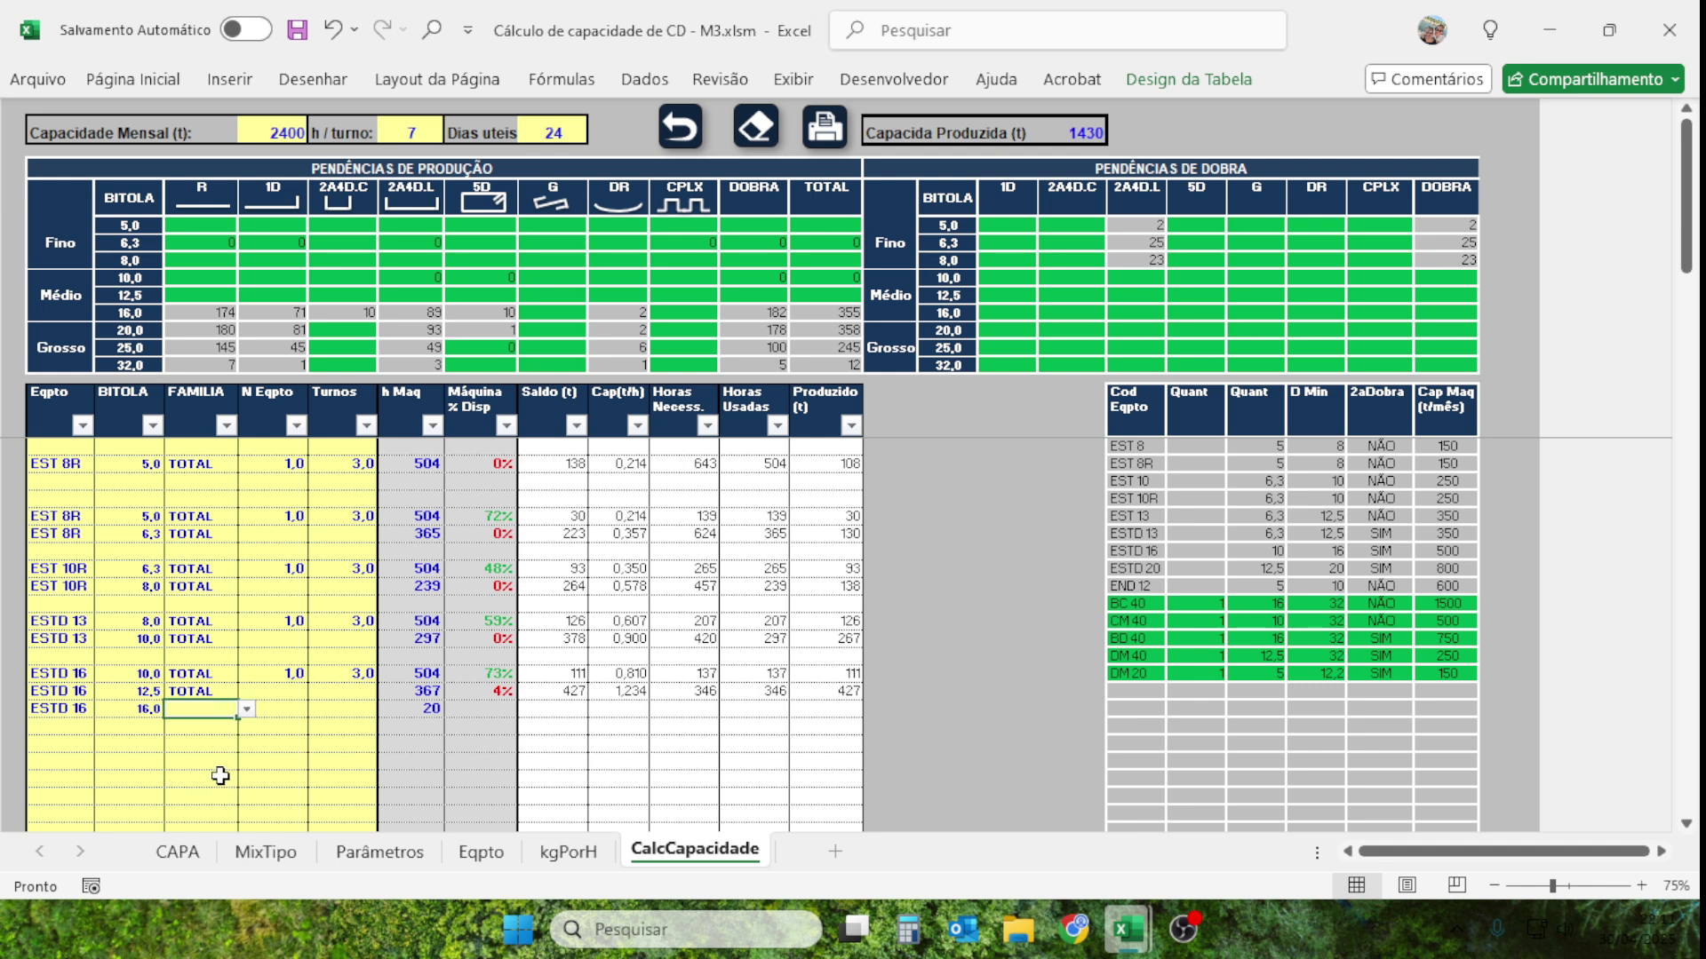
{"action": "left_click", "coordinate": [246, 709]}
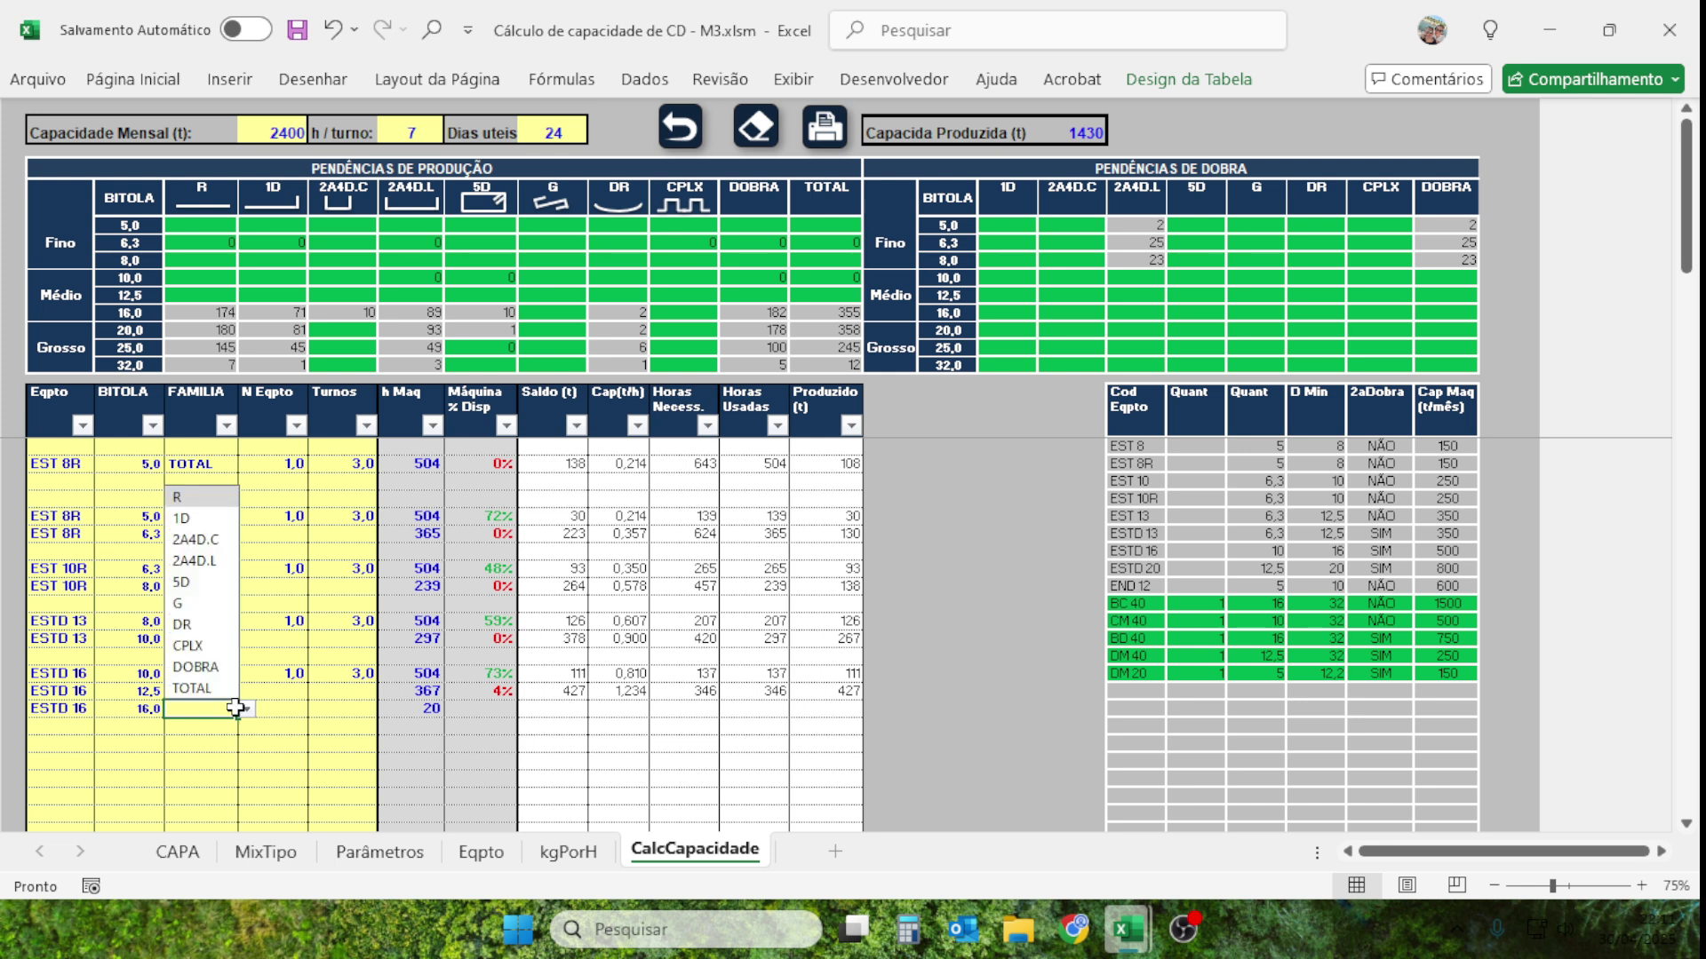
{"action": "left_click", "coordinate": [200, 693]}
{"action": "left_click", "coordinate": [173, 761]}
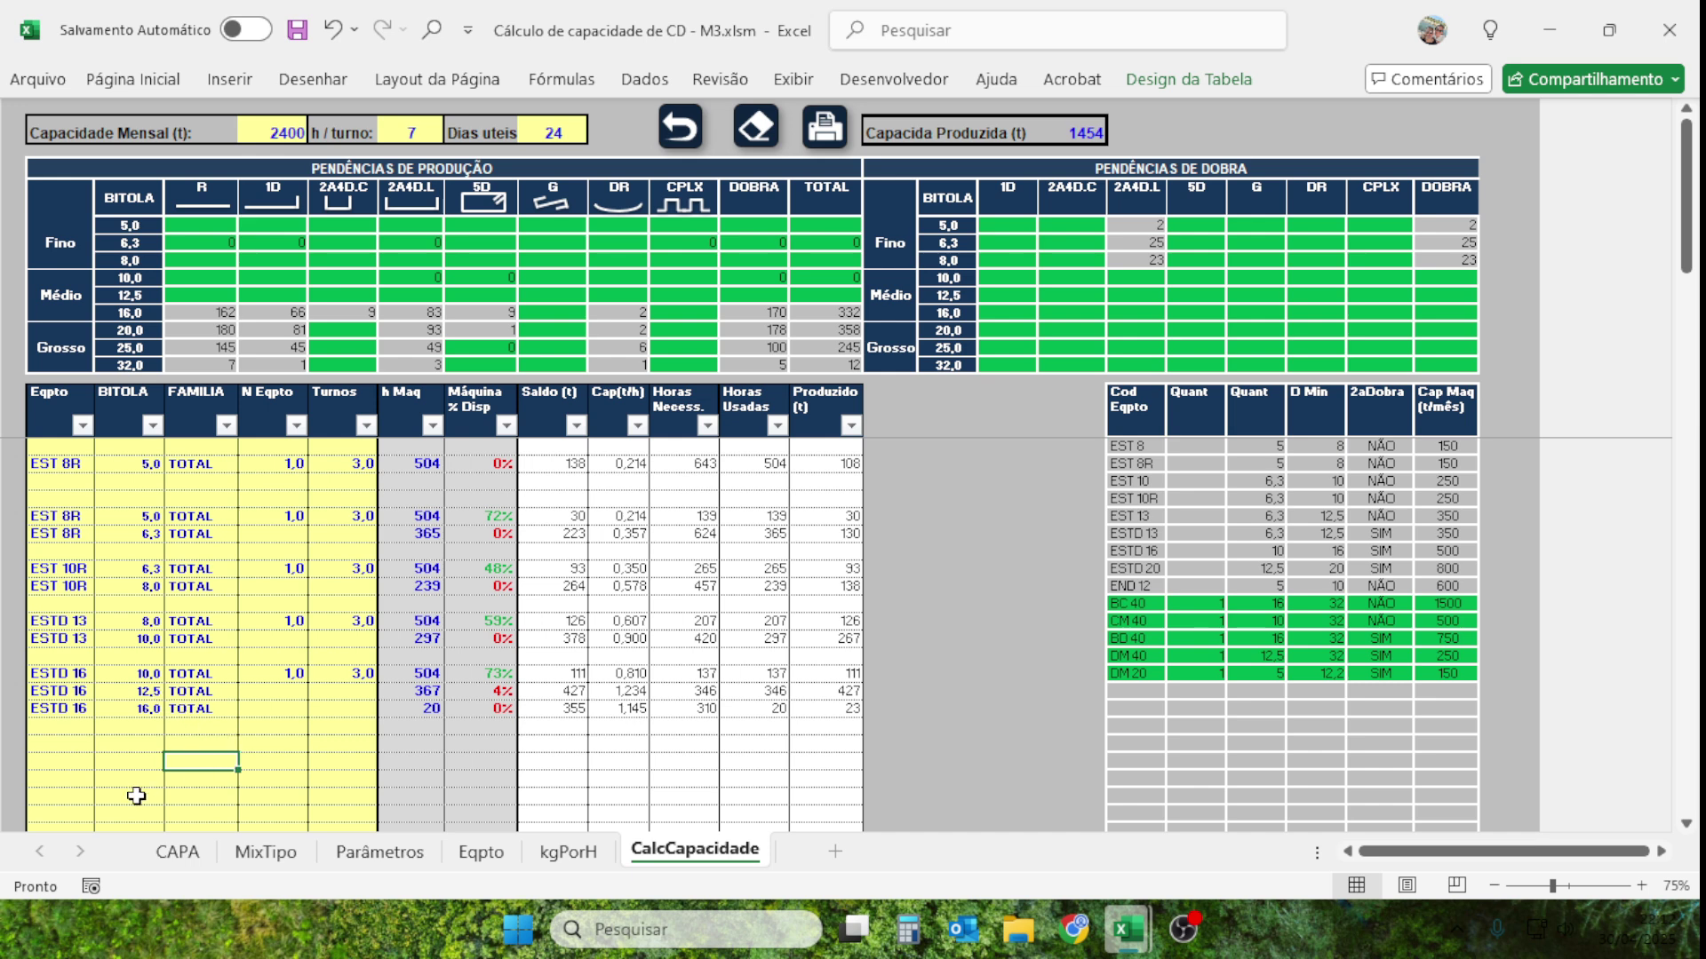
Leave one blank row below the ESTD 16 entries and start a BC 40 row for gauge 16,0.
{"action": "left_click", "coordinate": [55, 747]}
{"action": "scroll", "coordinate": [197, 734], "scroll_direction": "down", "scroll_amount": 1}
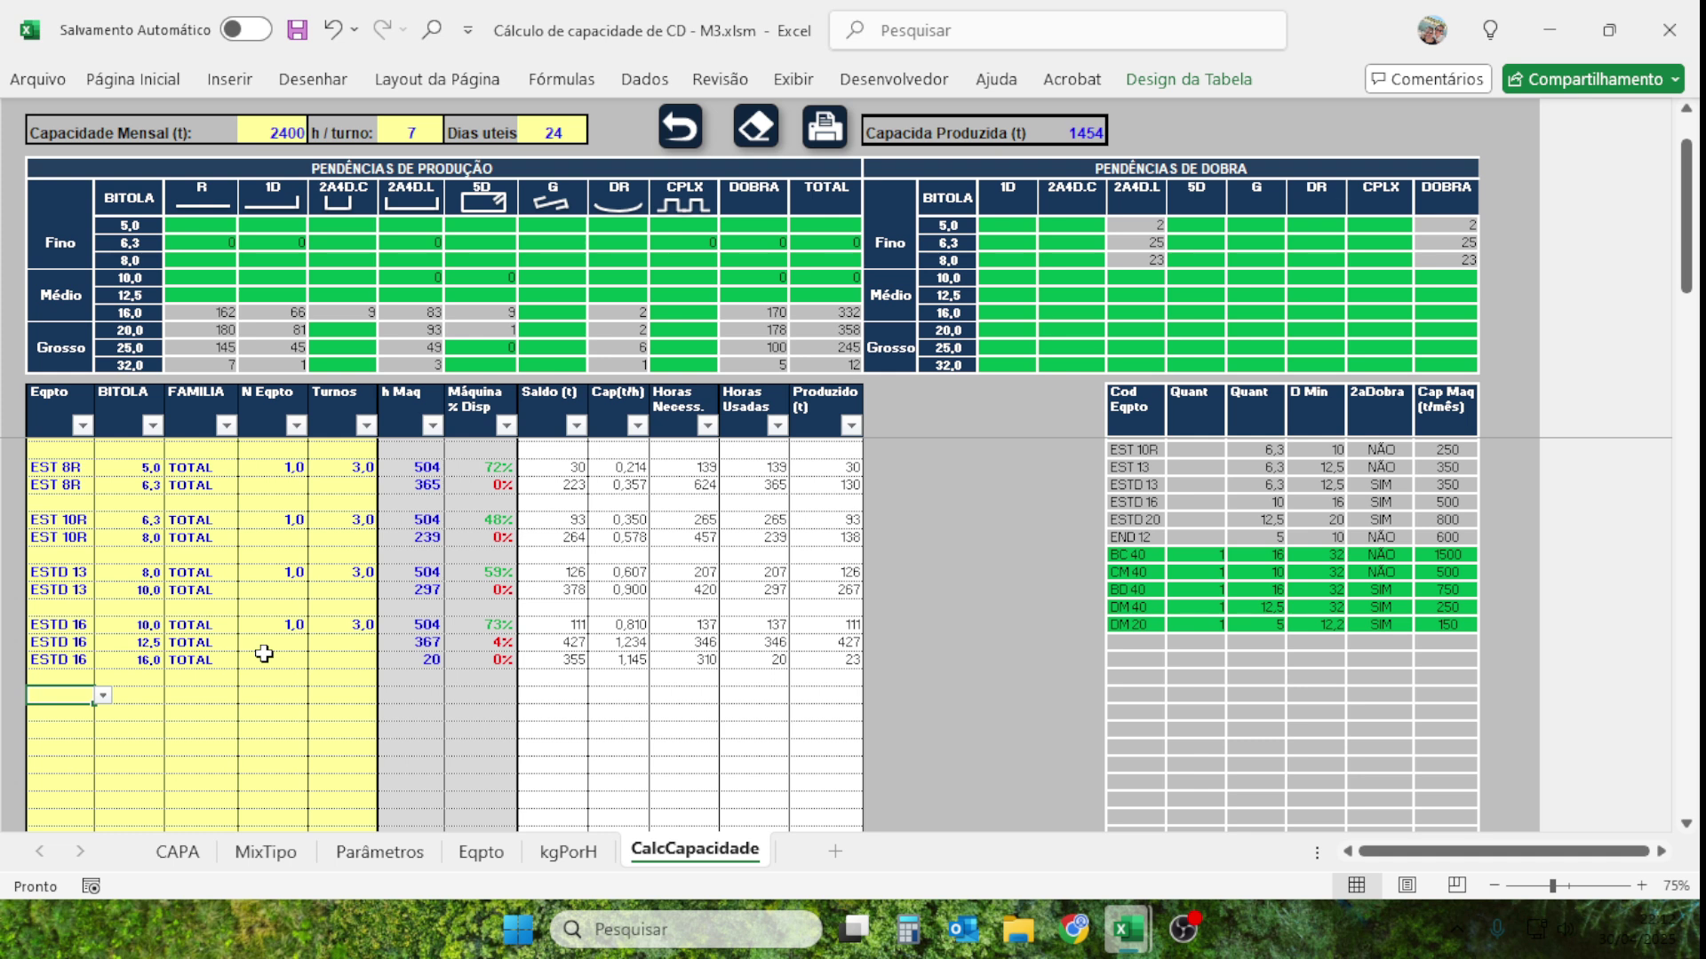
{"action": "left_click", "coordinate": [104, 708]}
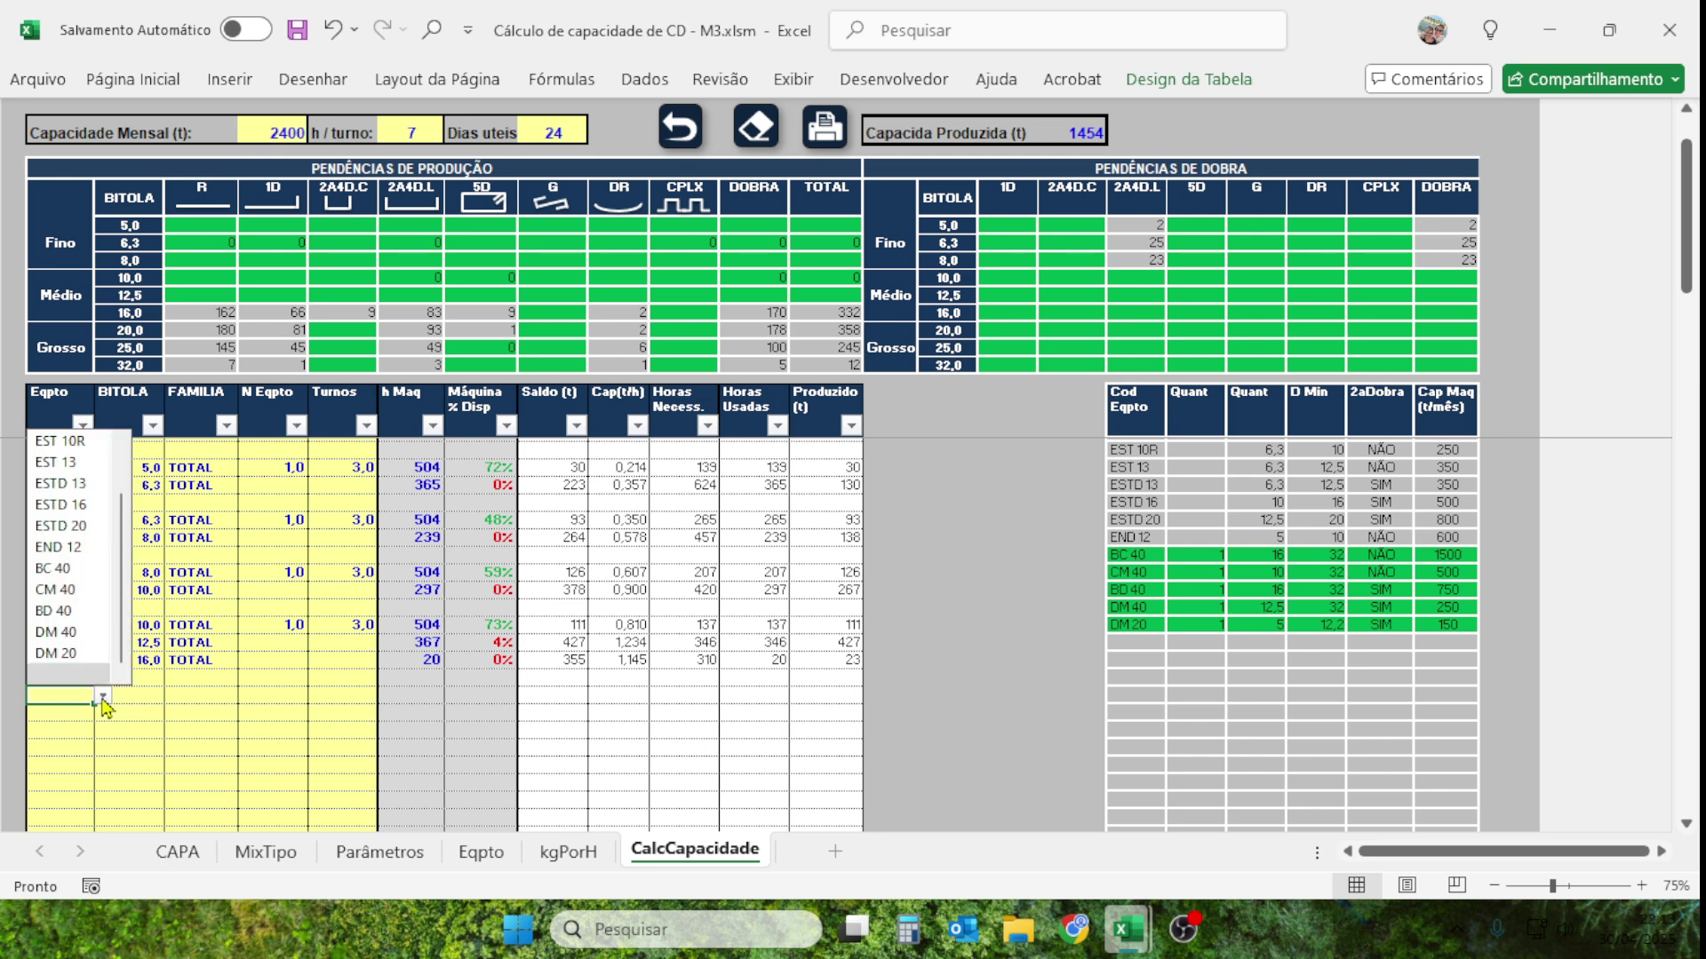
{"action": "left_click", "coordinate": [264, 711]}
{"action": "left_click", "coordinate": [77, 697]}
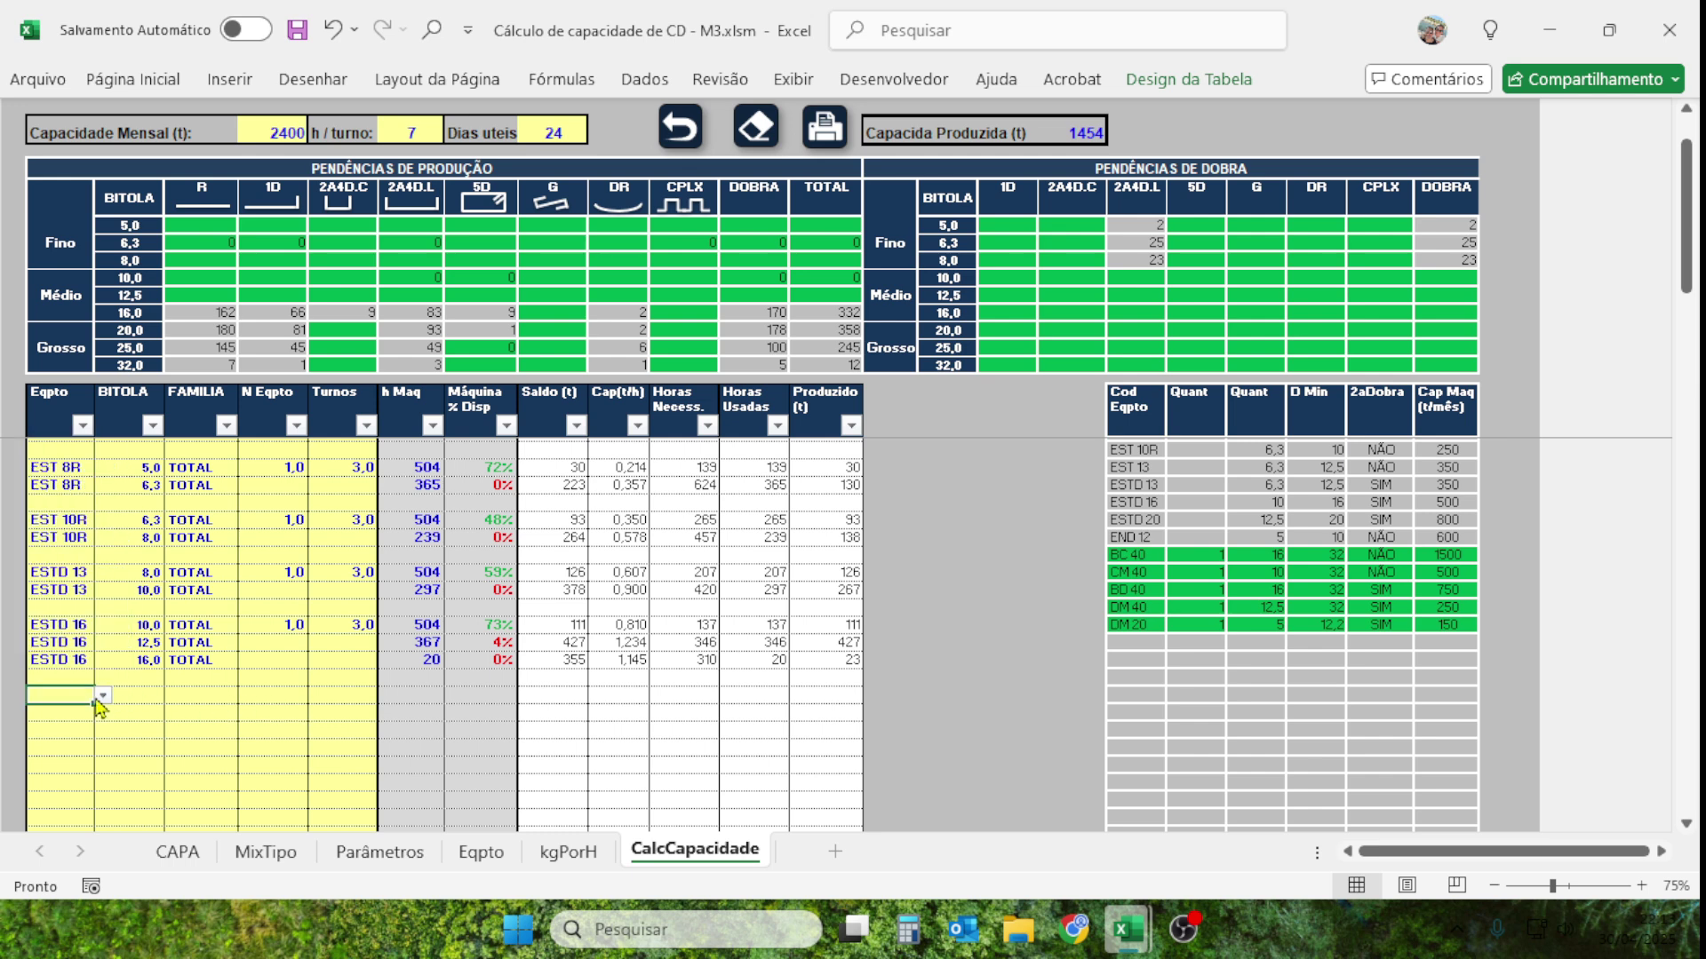
{"action": "left_click", "coordinate": [104, 696]}
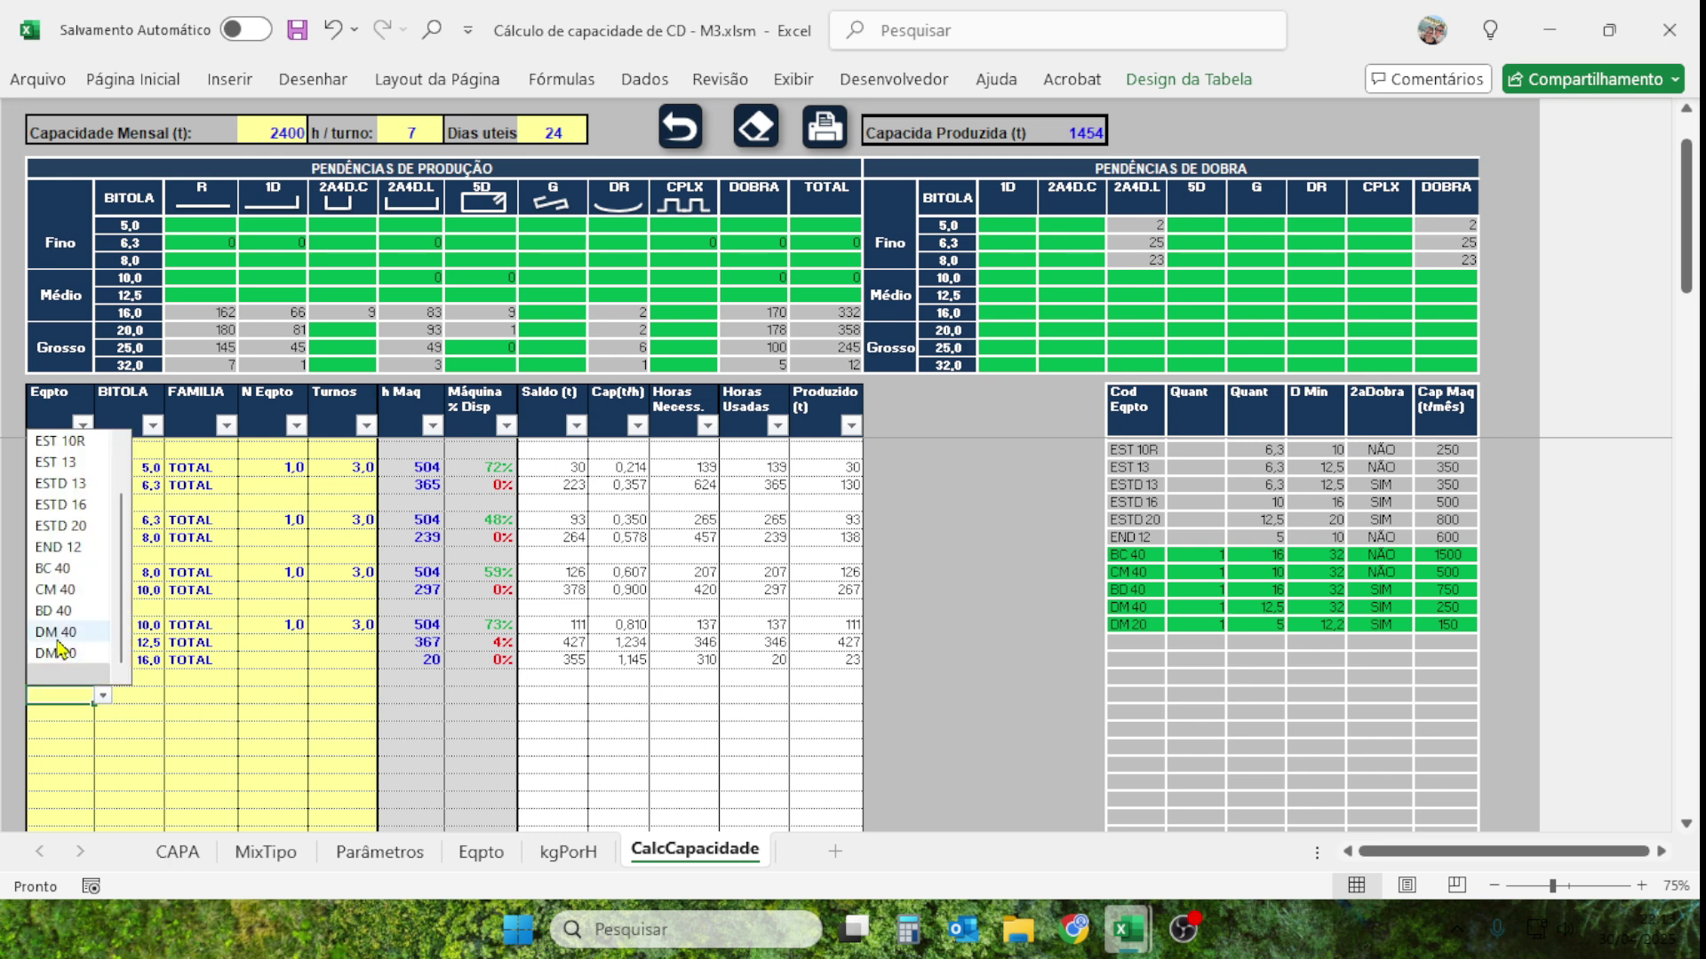
{"action": "left_click", "coordinate": [53, 568]}
{"action": "left_click", "coordinate": [139, 697]}
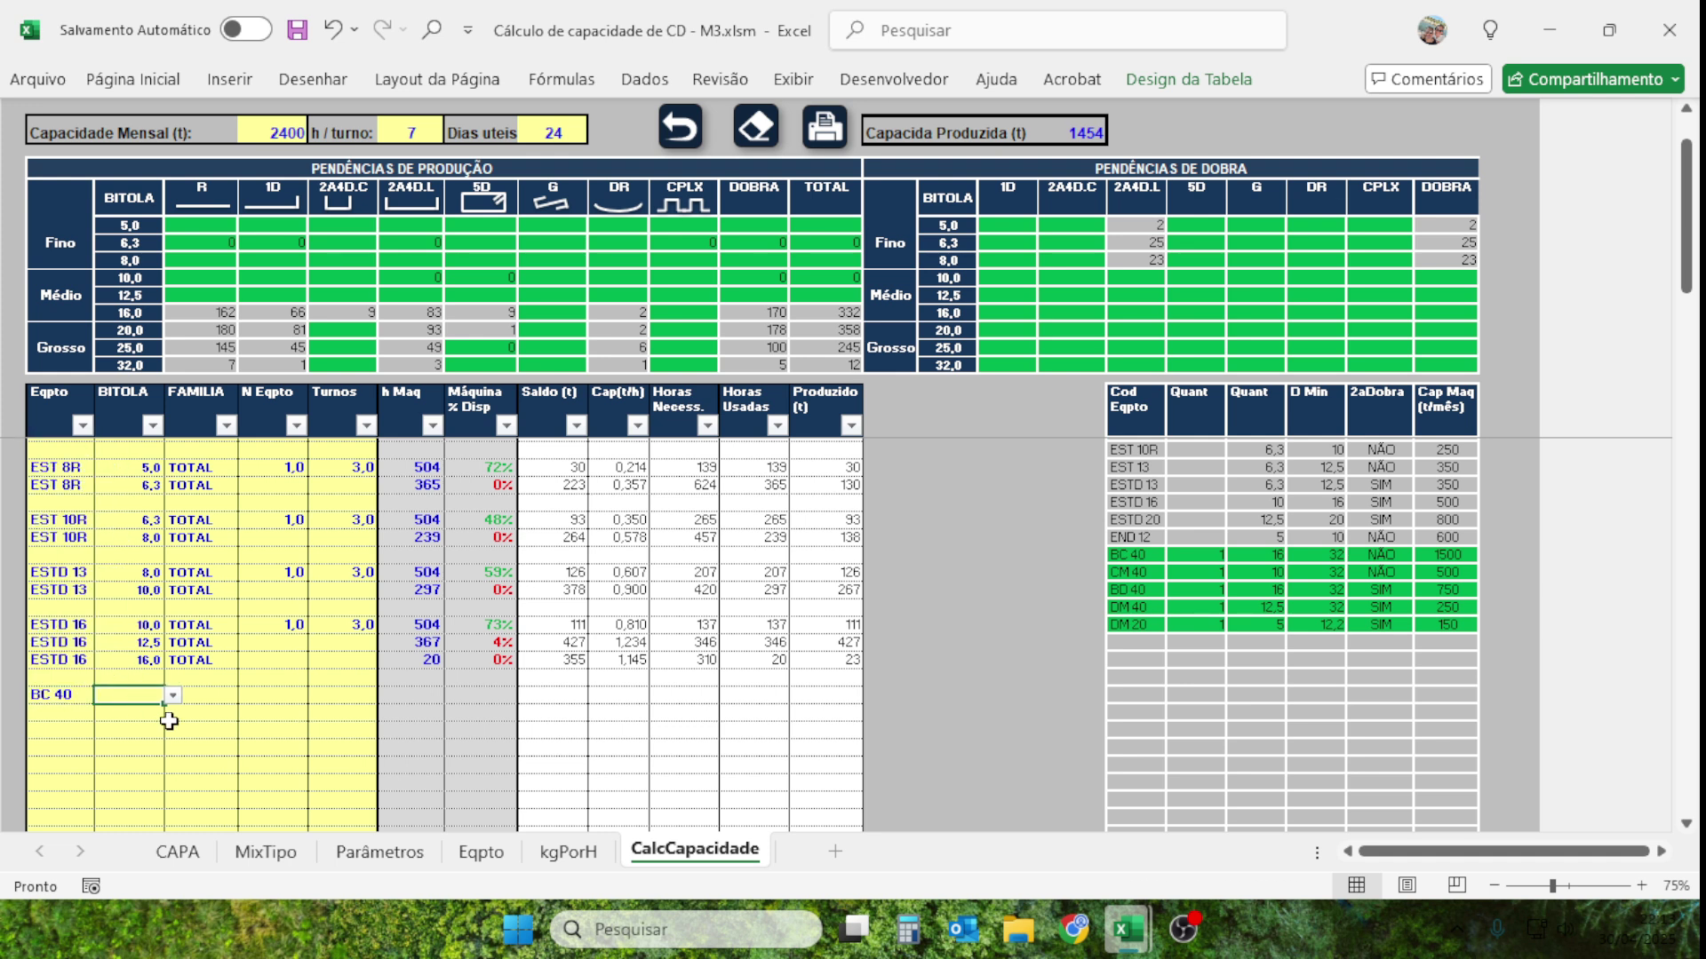
{"action": "left_click", "coordinate": [173, 695]}
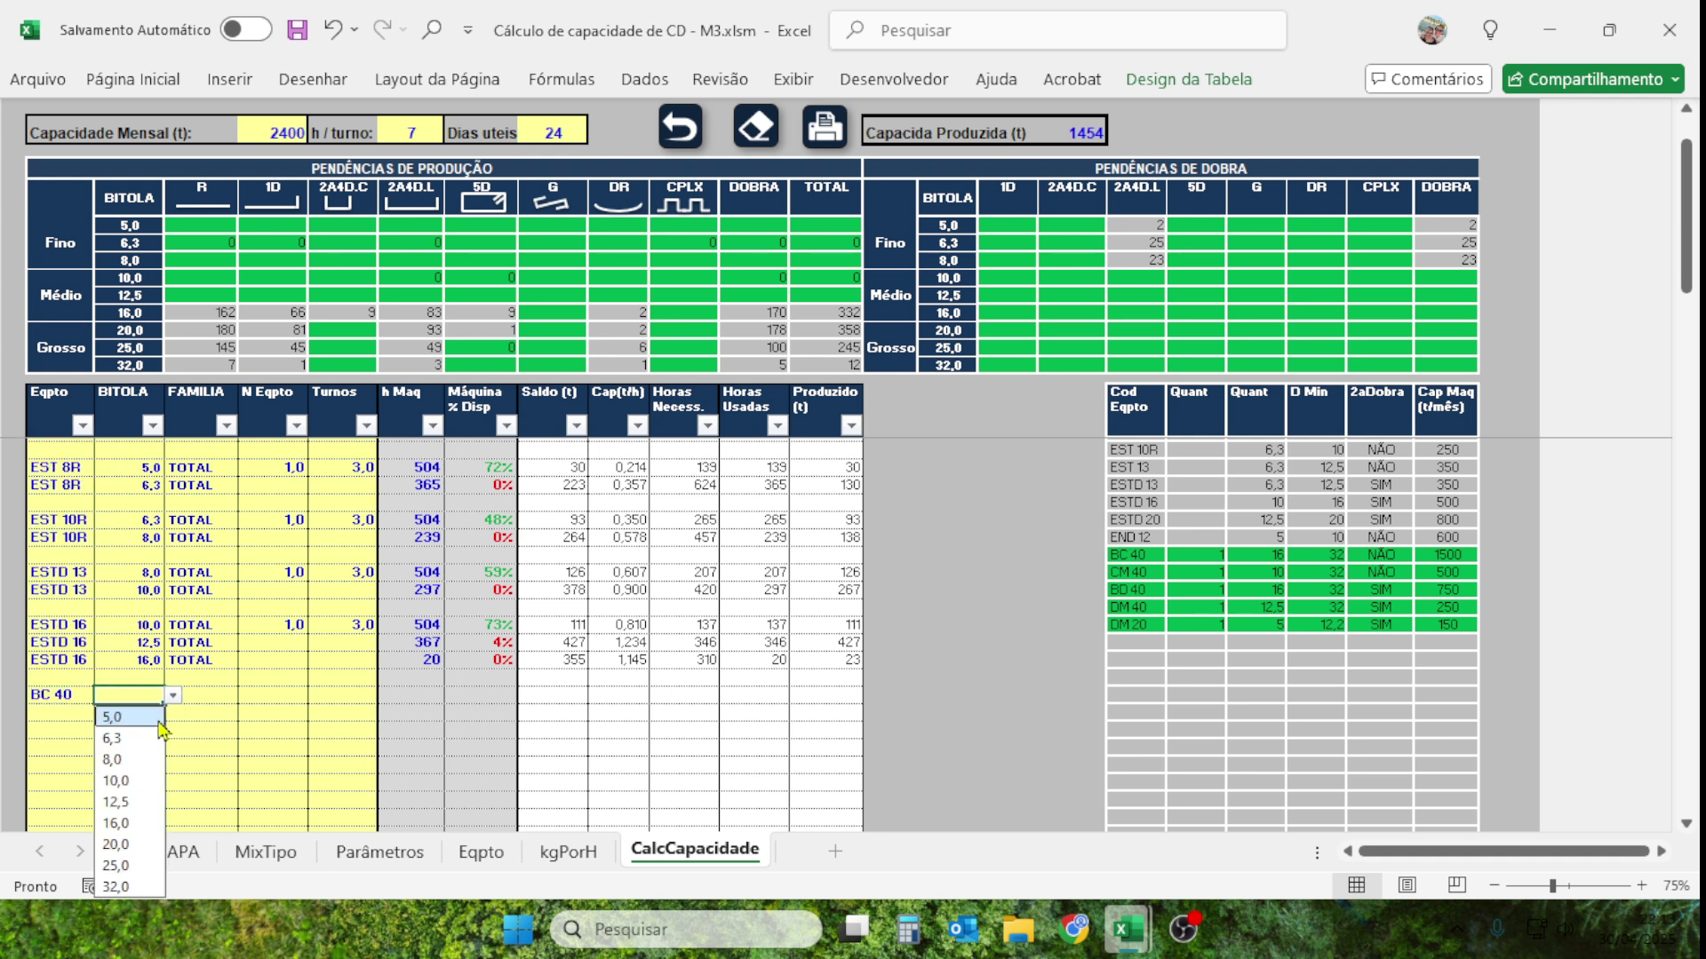
{"action": "left_click", "coordinate": [120, 824]}
Complete the gauge 16,0 BC 40 row with family TOTAL, 1 machine and 3 shifts.
{"action": "left_click", "coordinate": [213, 699]}
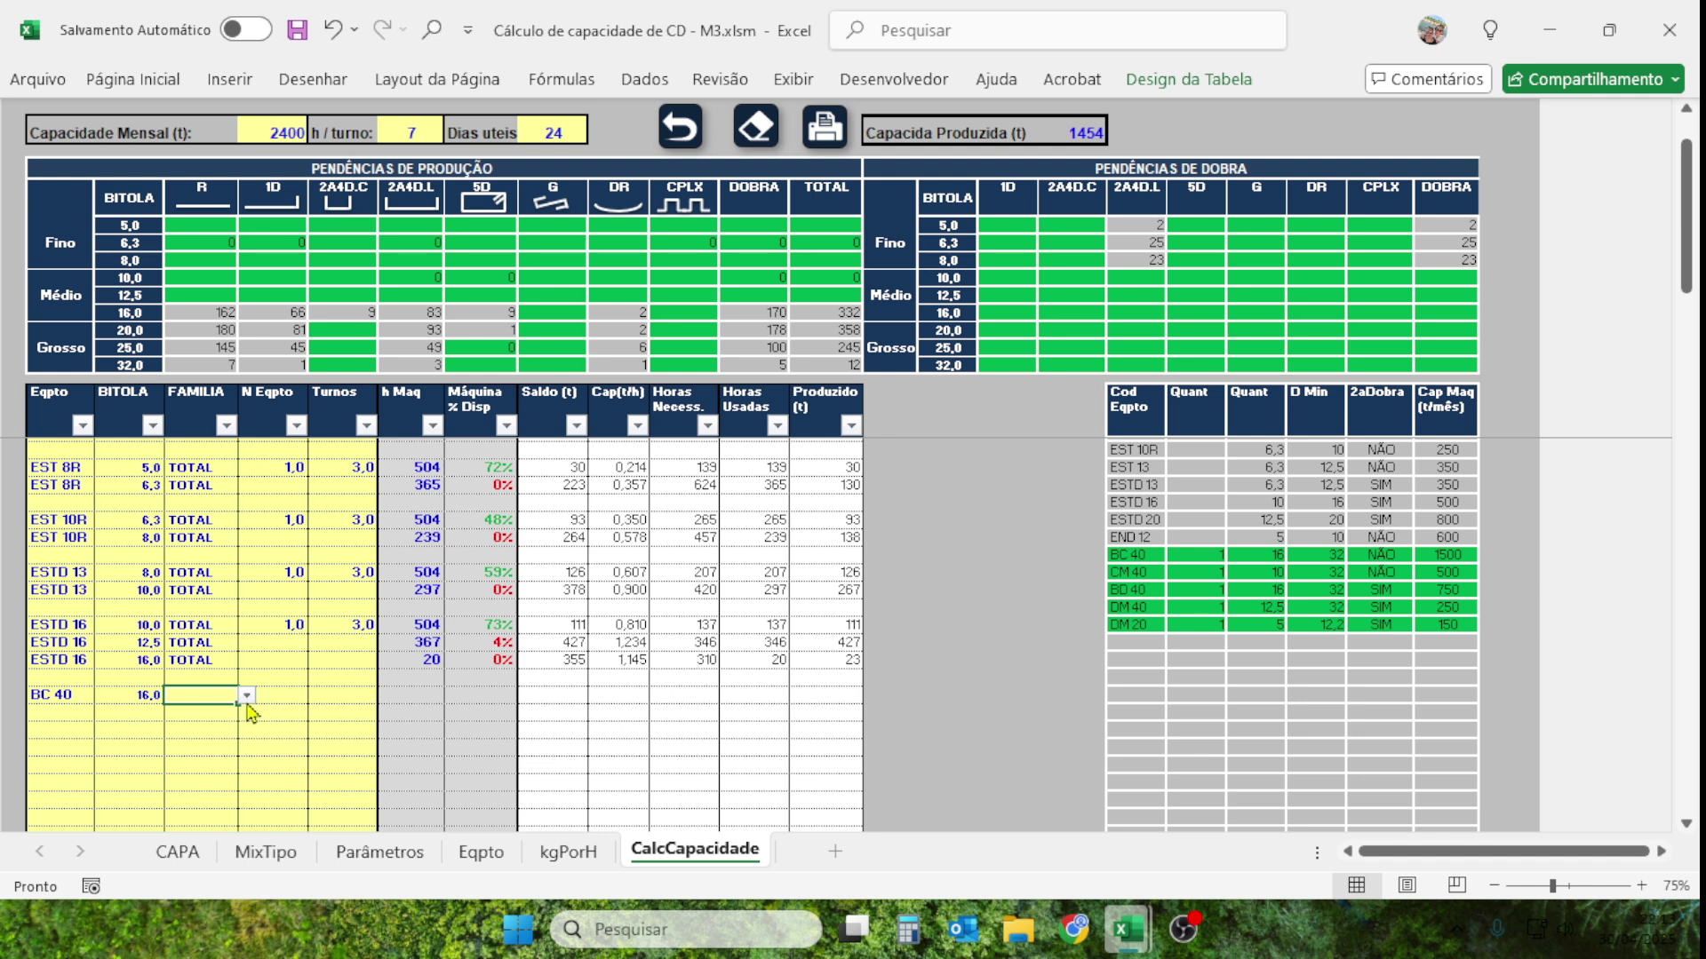
{"action": "left_click", "coordinate": [246, 696]}
{"action": "left_click", "coordinate": [202, 673]}
{"action": "left_click", "coordinate": [280, 695]}
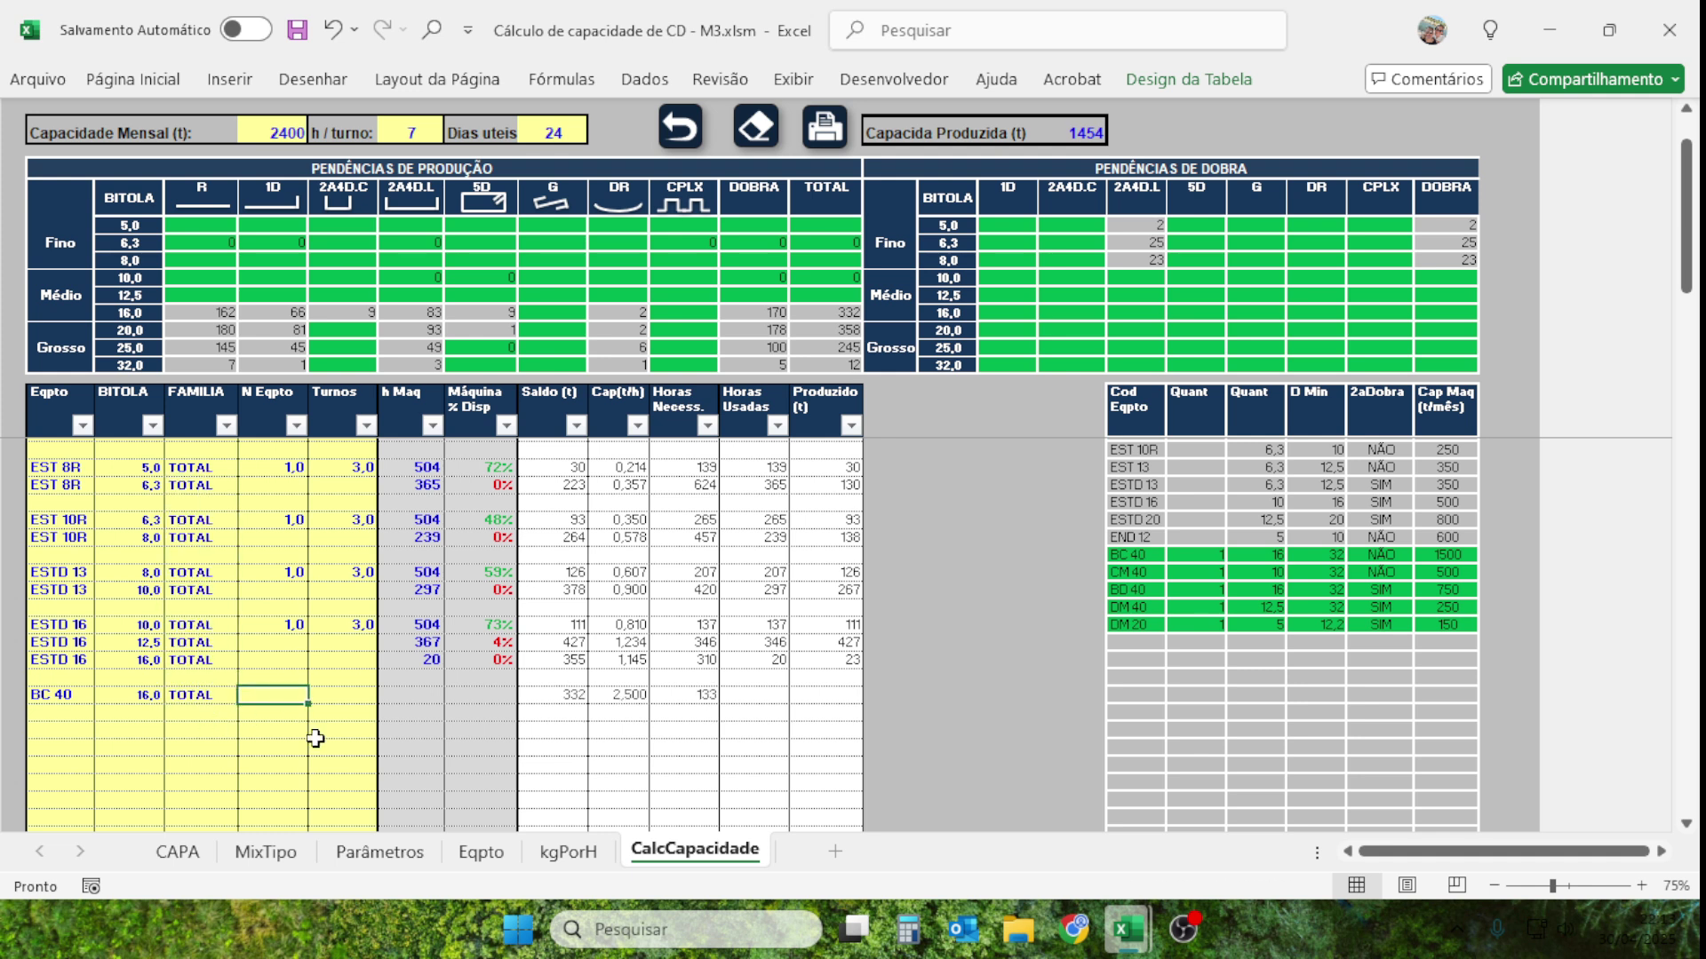
{"action": "type", "text": "1"}
{"action": "left_click", "coordinate": [362, 695]}
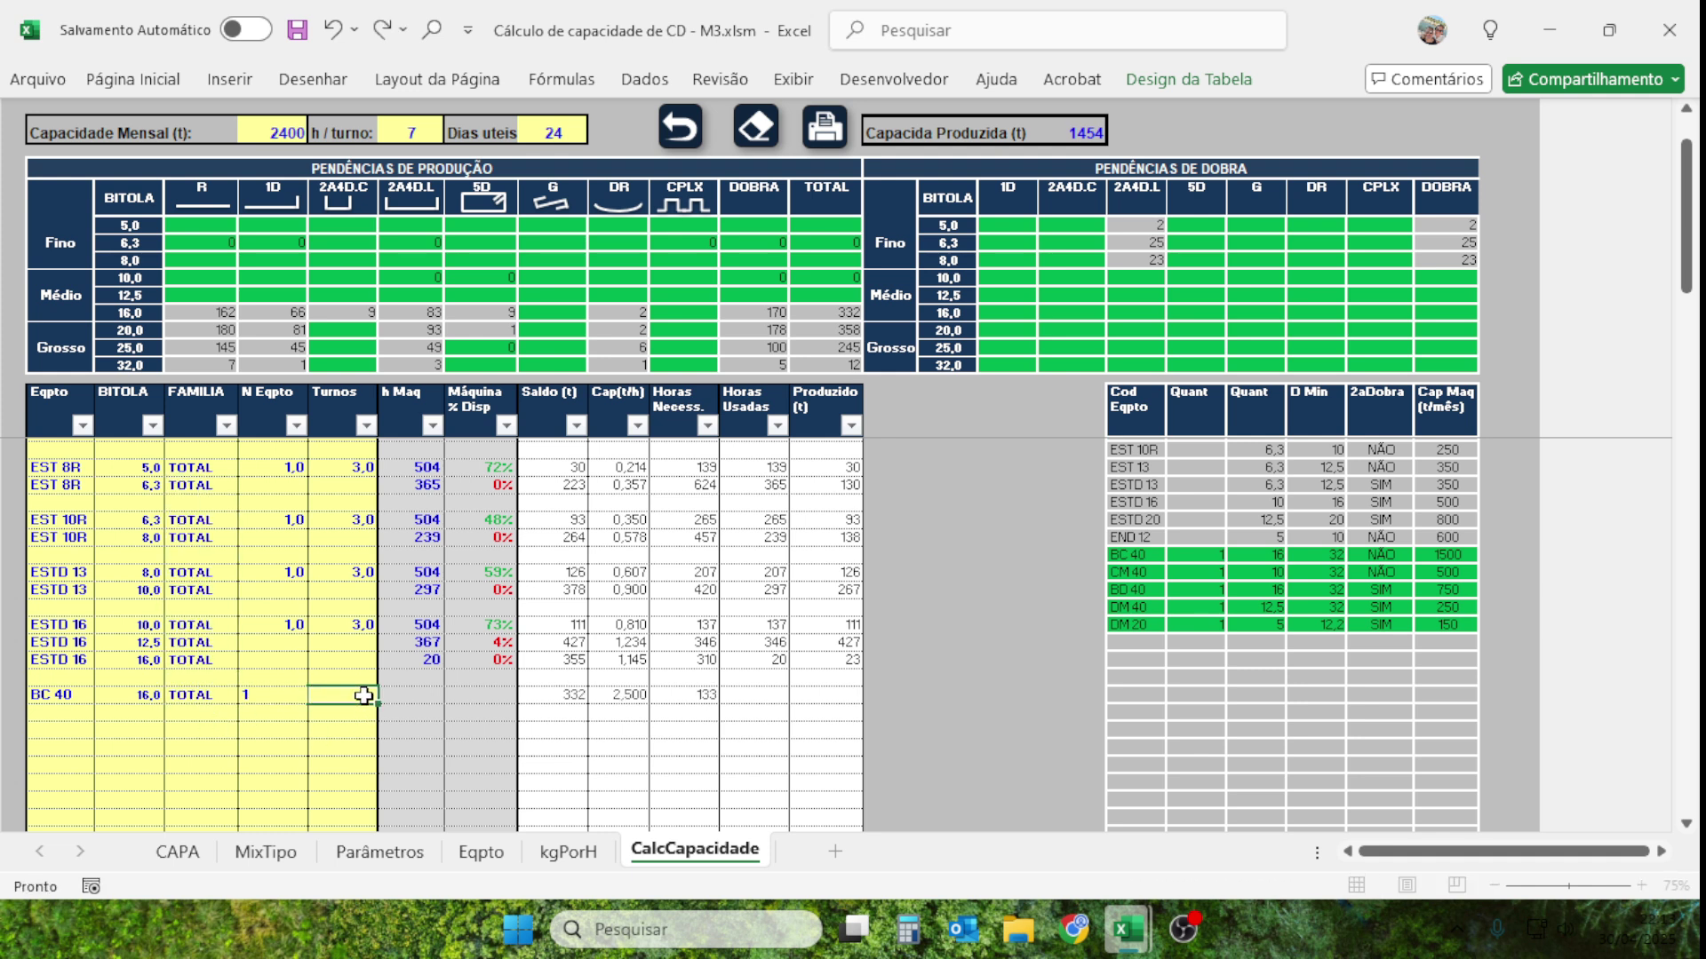
{"action": "type", "text": "3"}
{"action": "left_click", "coordinate": [350, 749]}
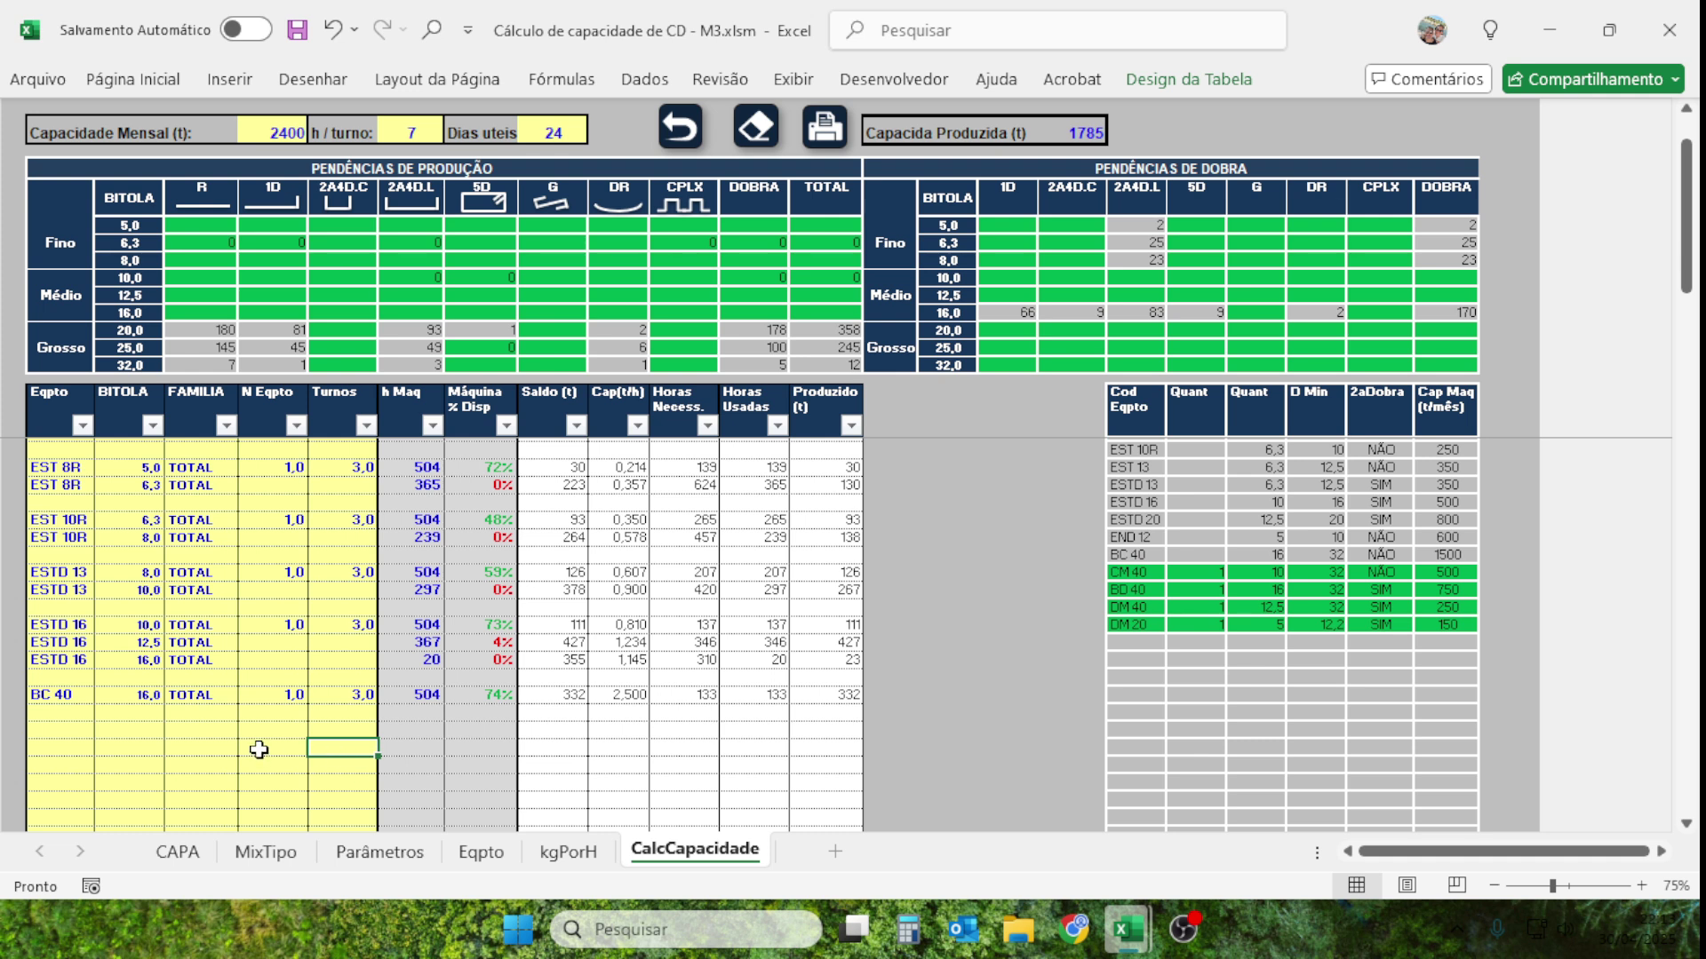
Add a second BC 40 row for gauge 20,0 directly below the gauge 16,0 one.
{"action": "left_click", "coordinate": [50, 712]}
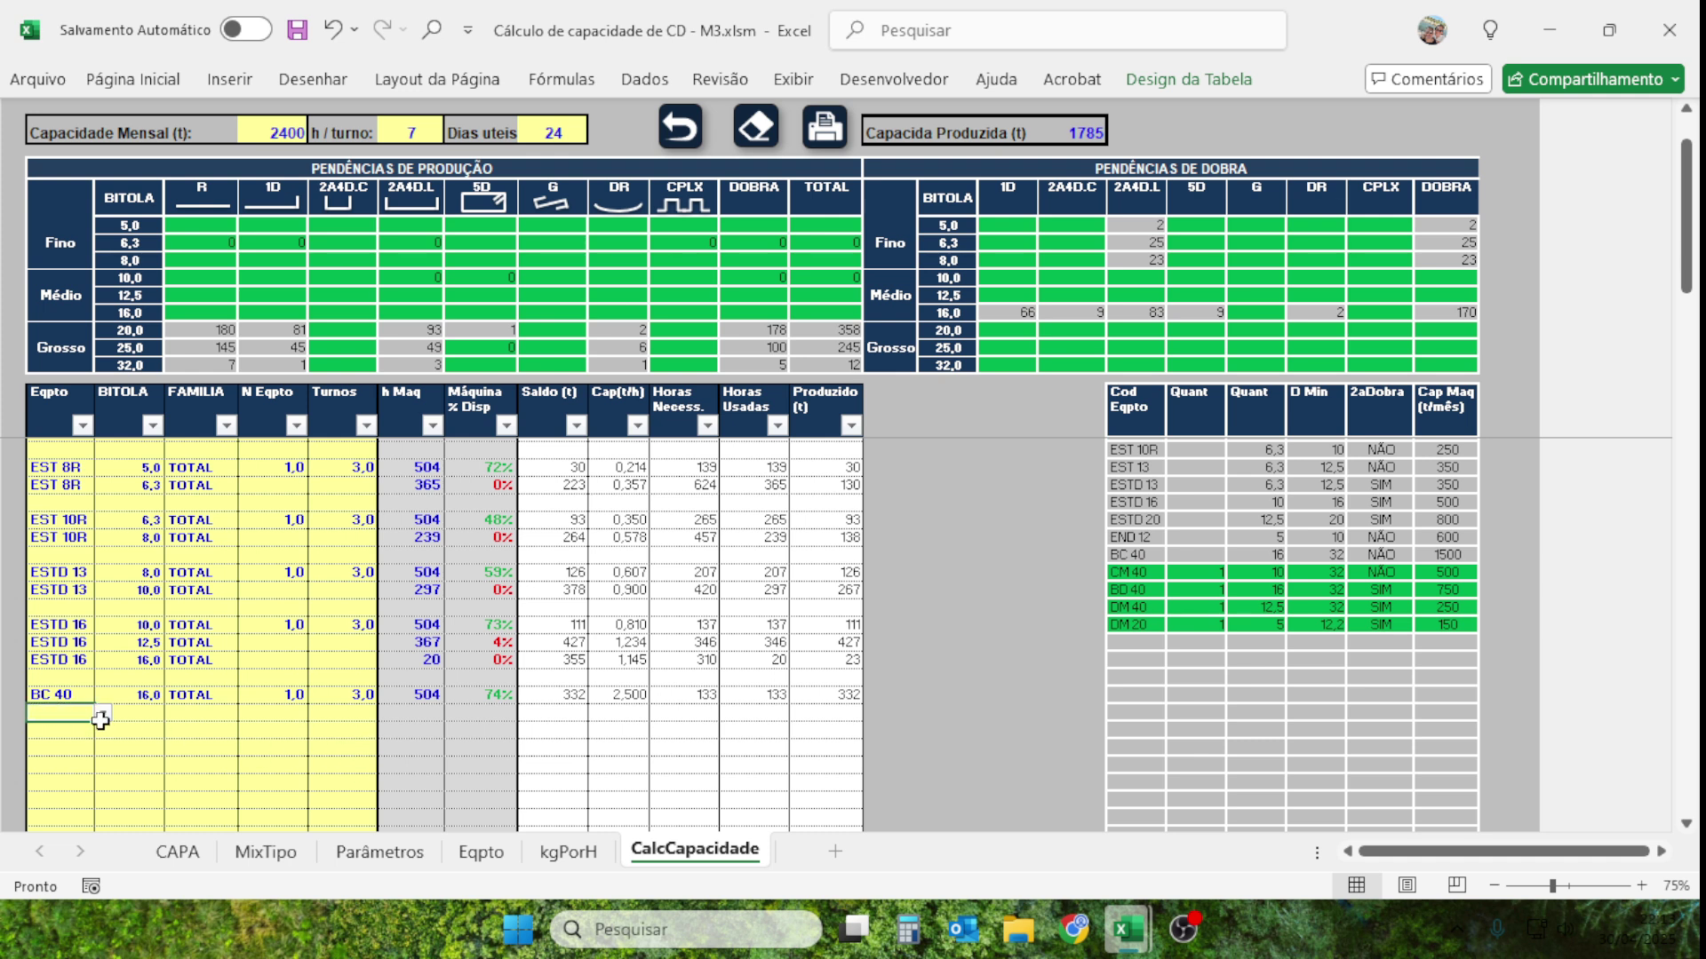
{"action": "left_click", "coordinate": [100, 719]}
{"action": "left_click", "coordinate": [62, 733]}
{"action": "left_click", "coordinate": [136, 713]}
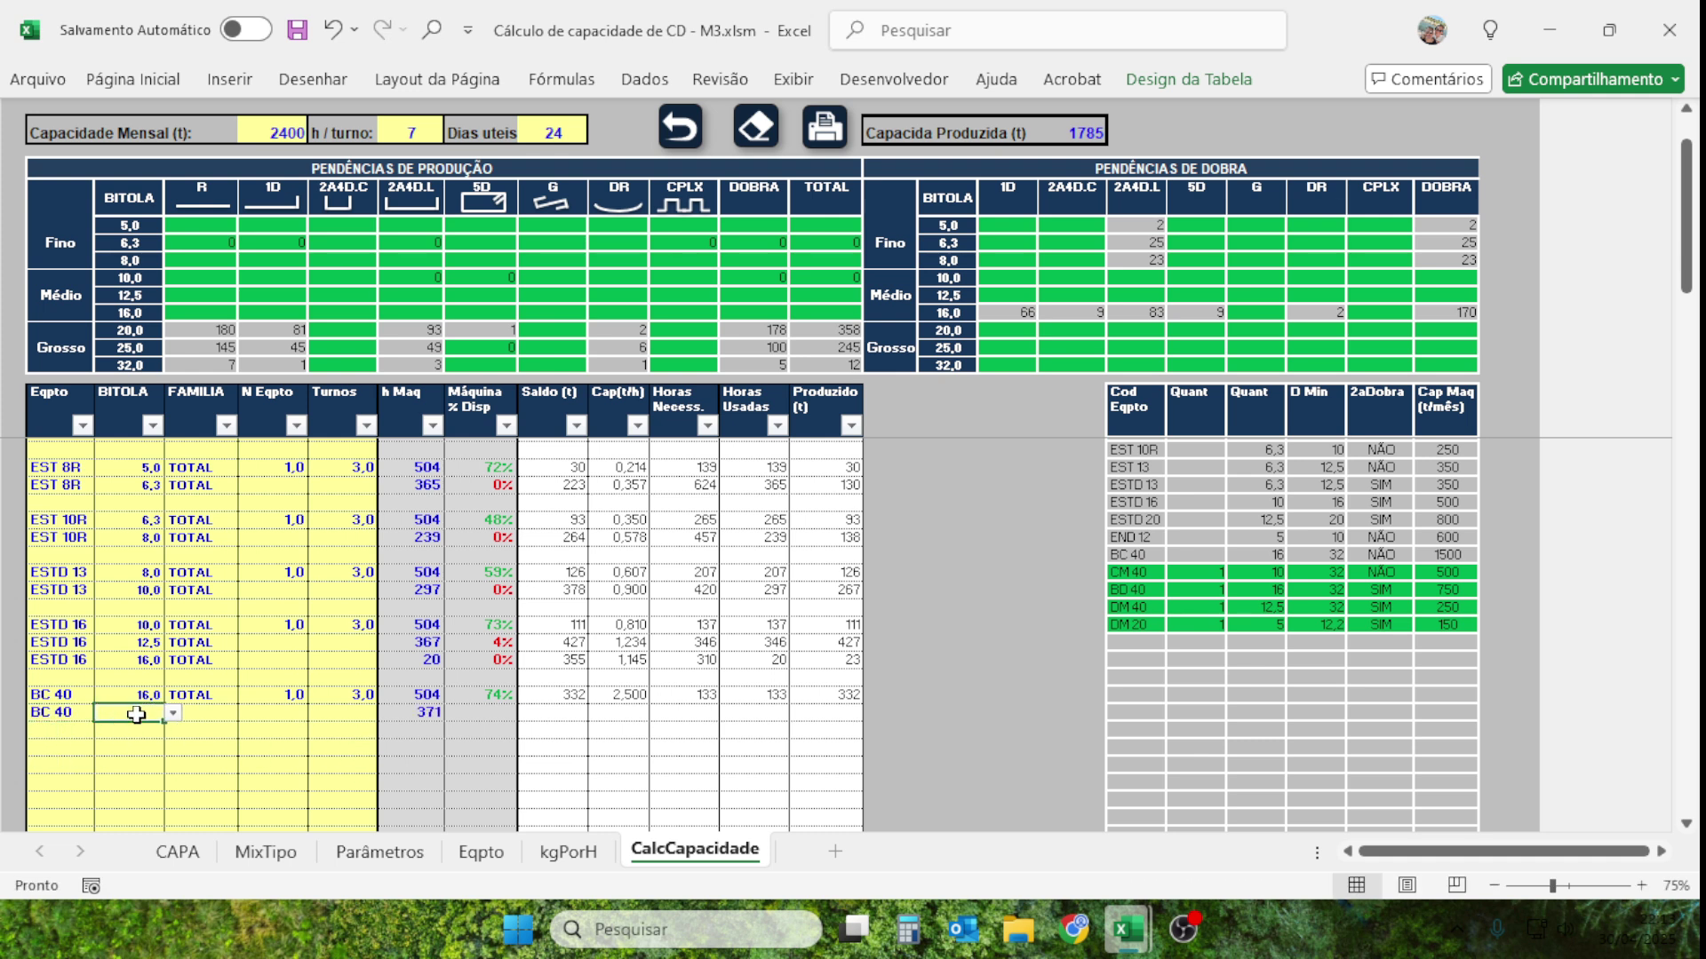
{"action": "left_click", "coordinate": [173, 713]}
{"action": "left_click", "coordinate": [176, 754]}
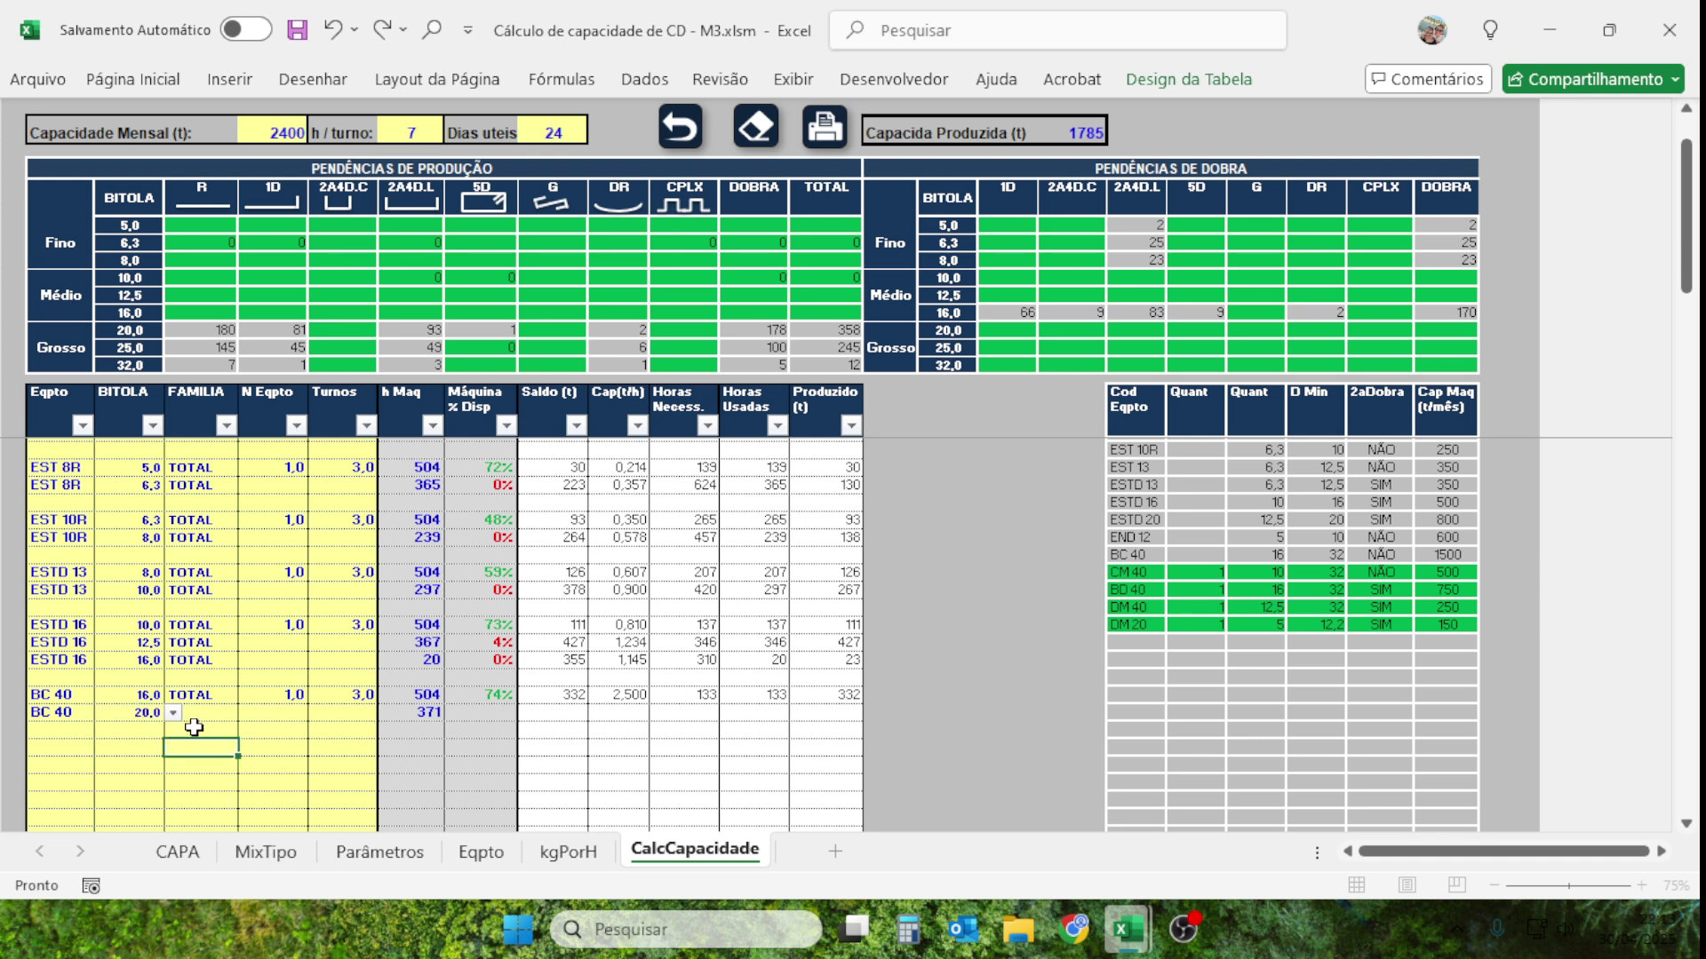
Assign the TOTAL family to the gauge 20,0 BC 40 row.
{"action": "left_click", "coordinate": [196, 718]}
{"action": "type", "text": "TOTAL"}
{"action": "left_click", "coordinate": [244, 767]}
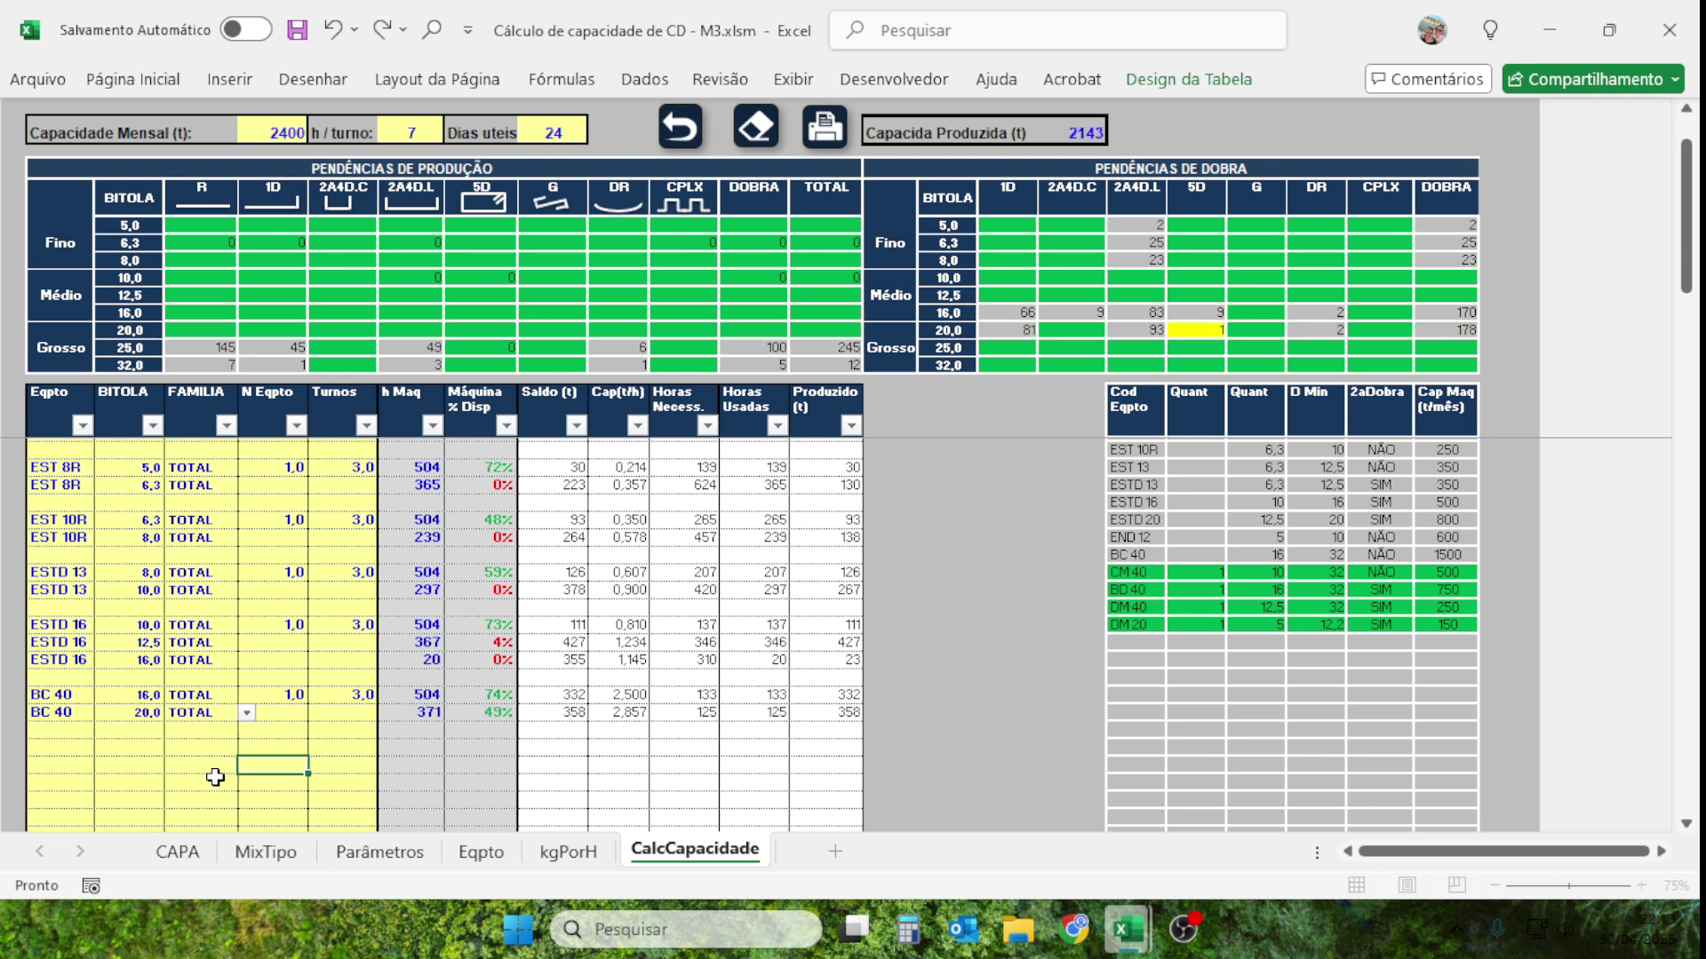
Add a BC 40 row for gauge 25,0 with family TOTAL directly below the gauge 20,0 one.
{"action": "left_click", "coordinate": [74, 730]}
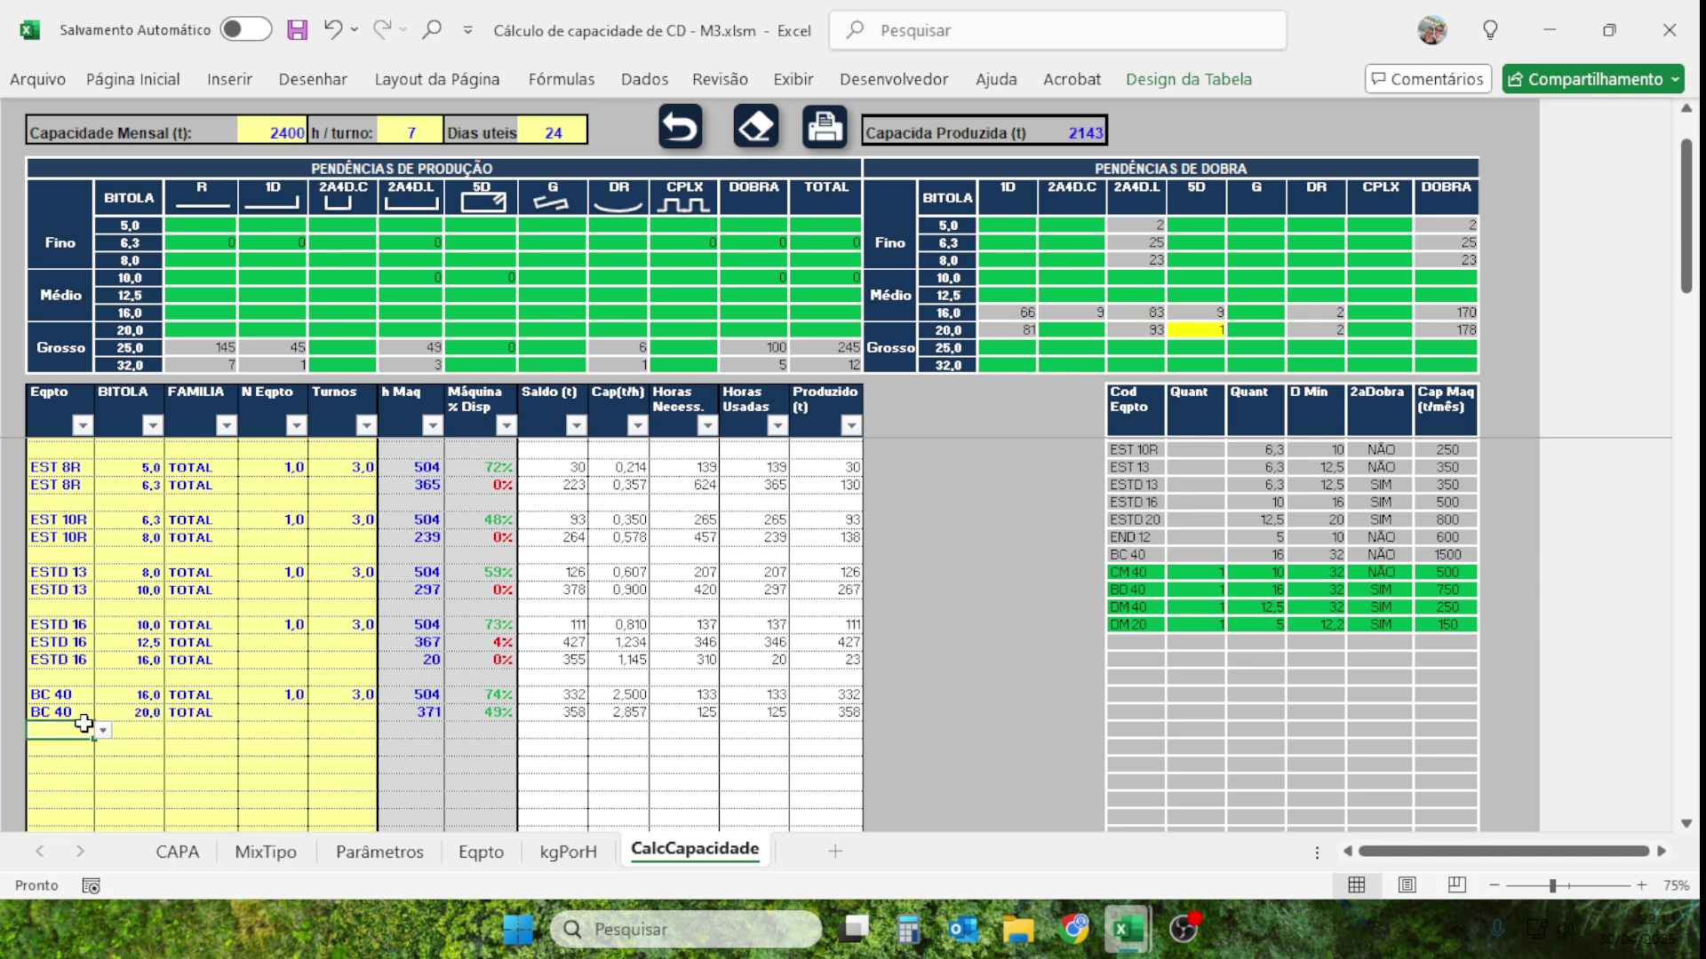
{"action": "type", "text": "BC"}
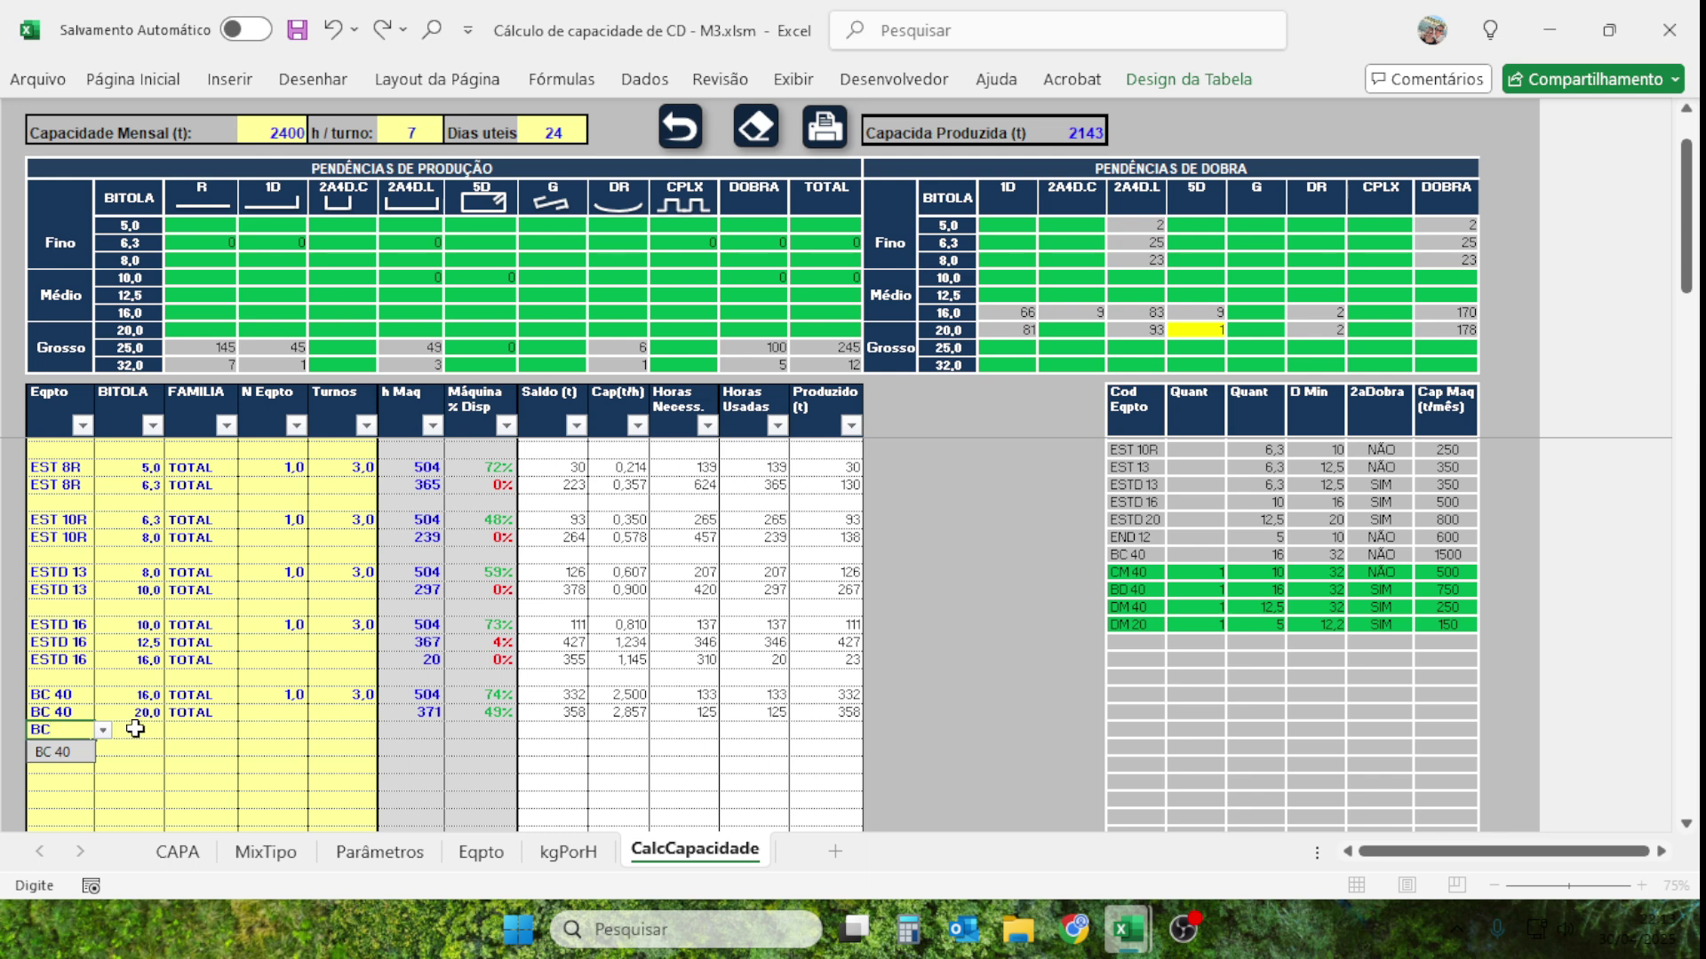
{"action": "key", "text": "Down"}
{"action": "key", "text": "Return"}
{"action": "left_click", "coordinate": [145, 728]}
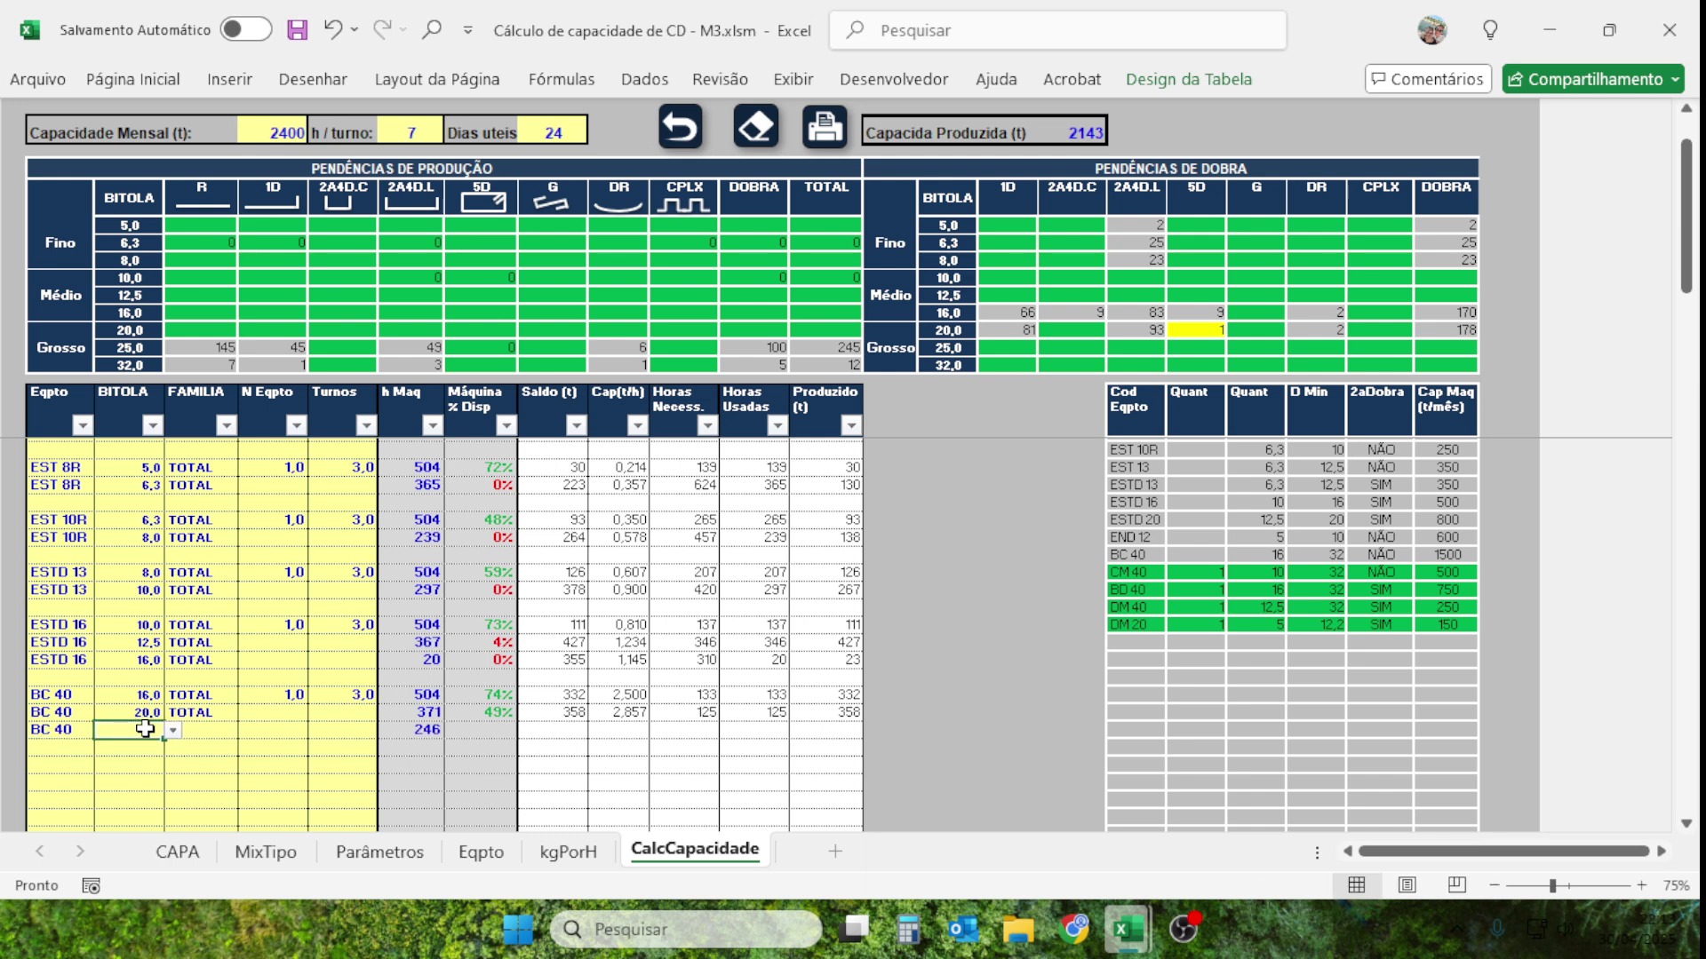
{"action": "type", "text": "25"}
{"action": "left_click", "coordinate": [187, 776]}
{"action": "left_click", "coordinate": [199, 732]}
{"action": "left_click", "coordinate": [246, 730]}
{"action": "left_click", "coordinate": [217, 749]}
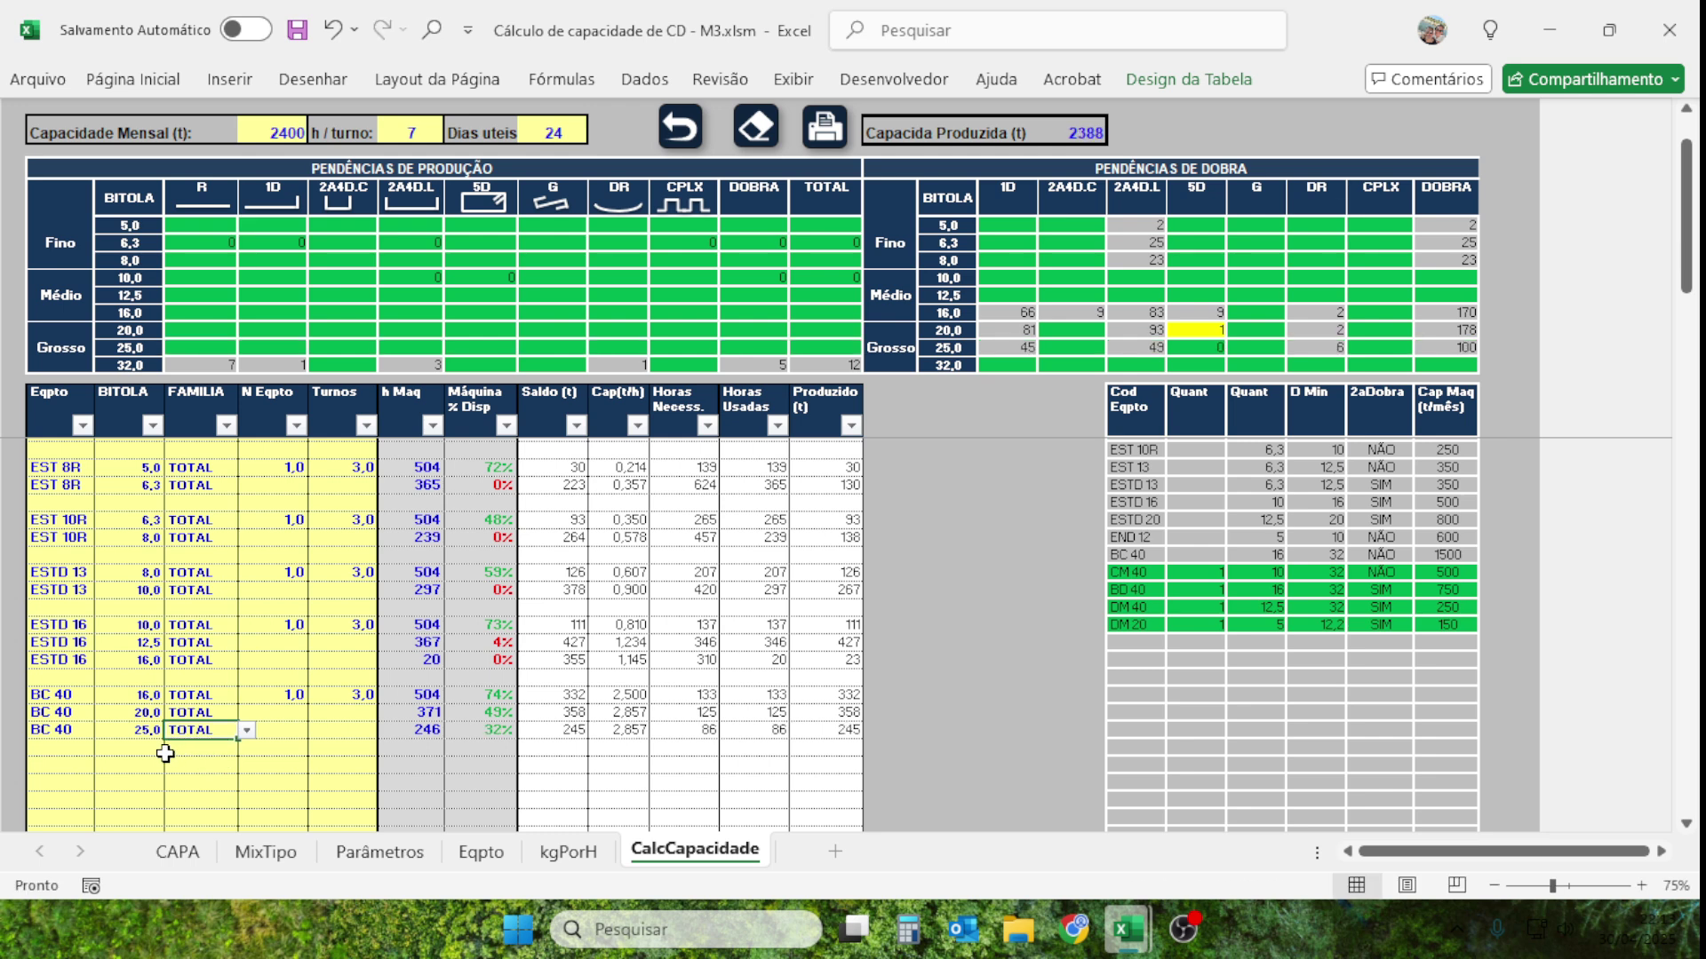
Add a BC 40 row for gauge 32,0 with family TOTAL directly below the gauge 25,0 one.
{"action": "left_click", "coordinate": [62, 752]}
{"action": "left_click", "coordinate": [103, 749]}
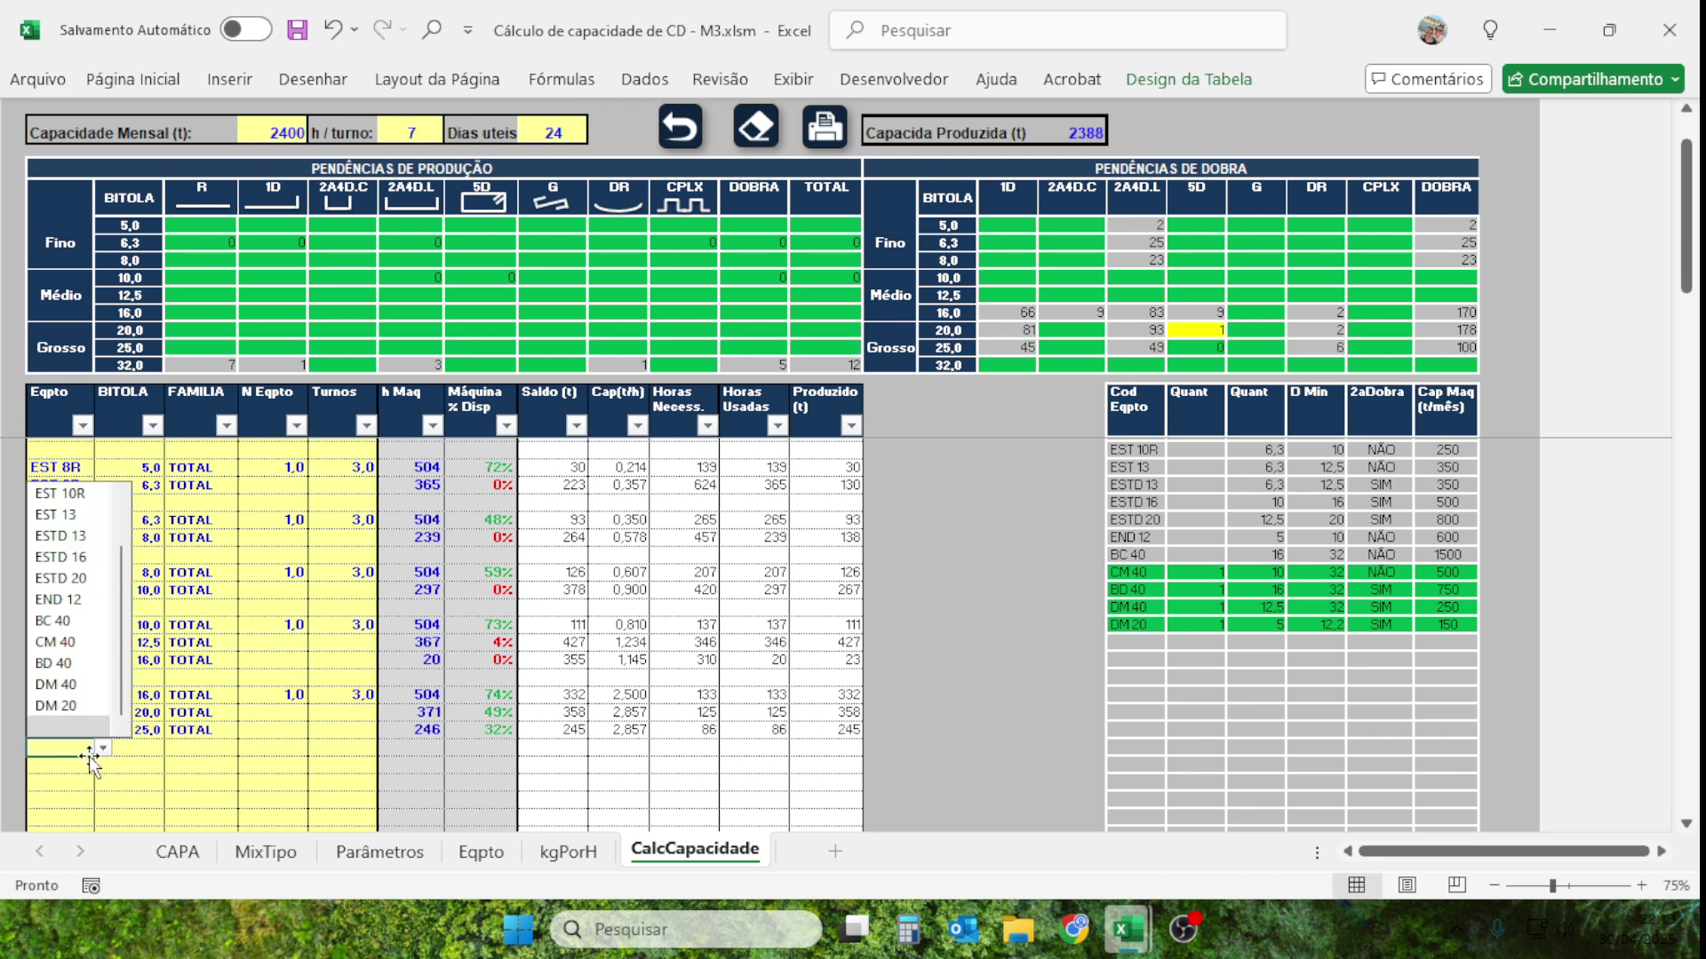
{"action": "left_click", "coordinate": [60, 621]}
{"action": "left_click", "coordinate": [145, 747]}
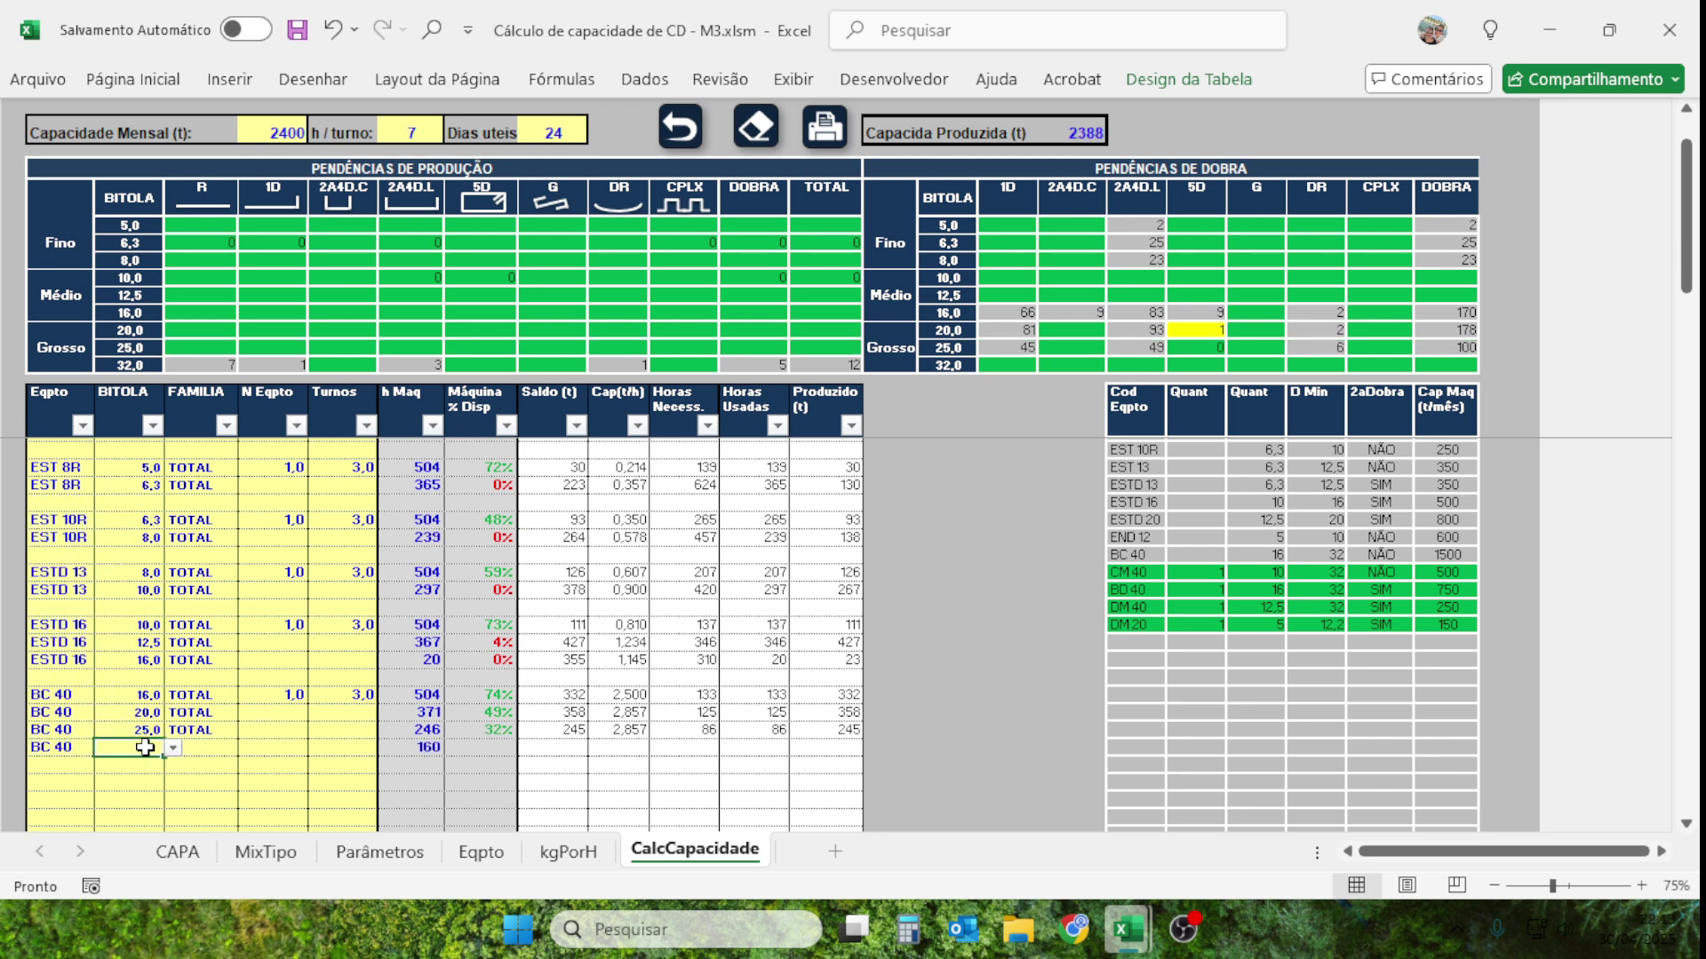
{"action": "left_click", "coordinate": [173, 748]}
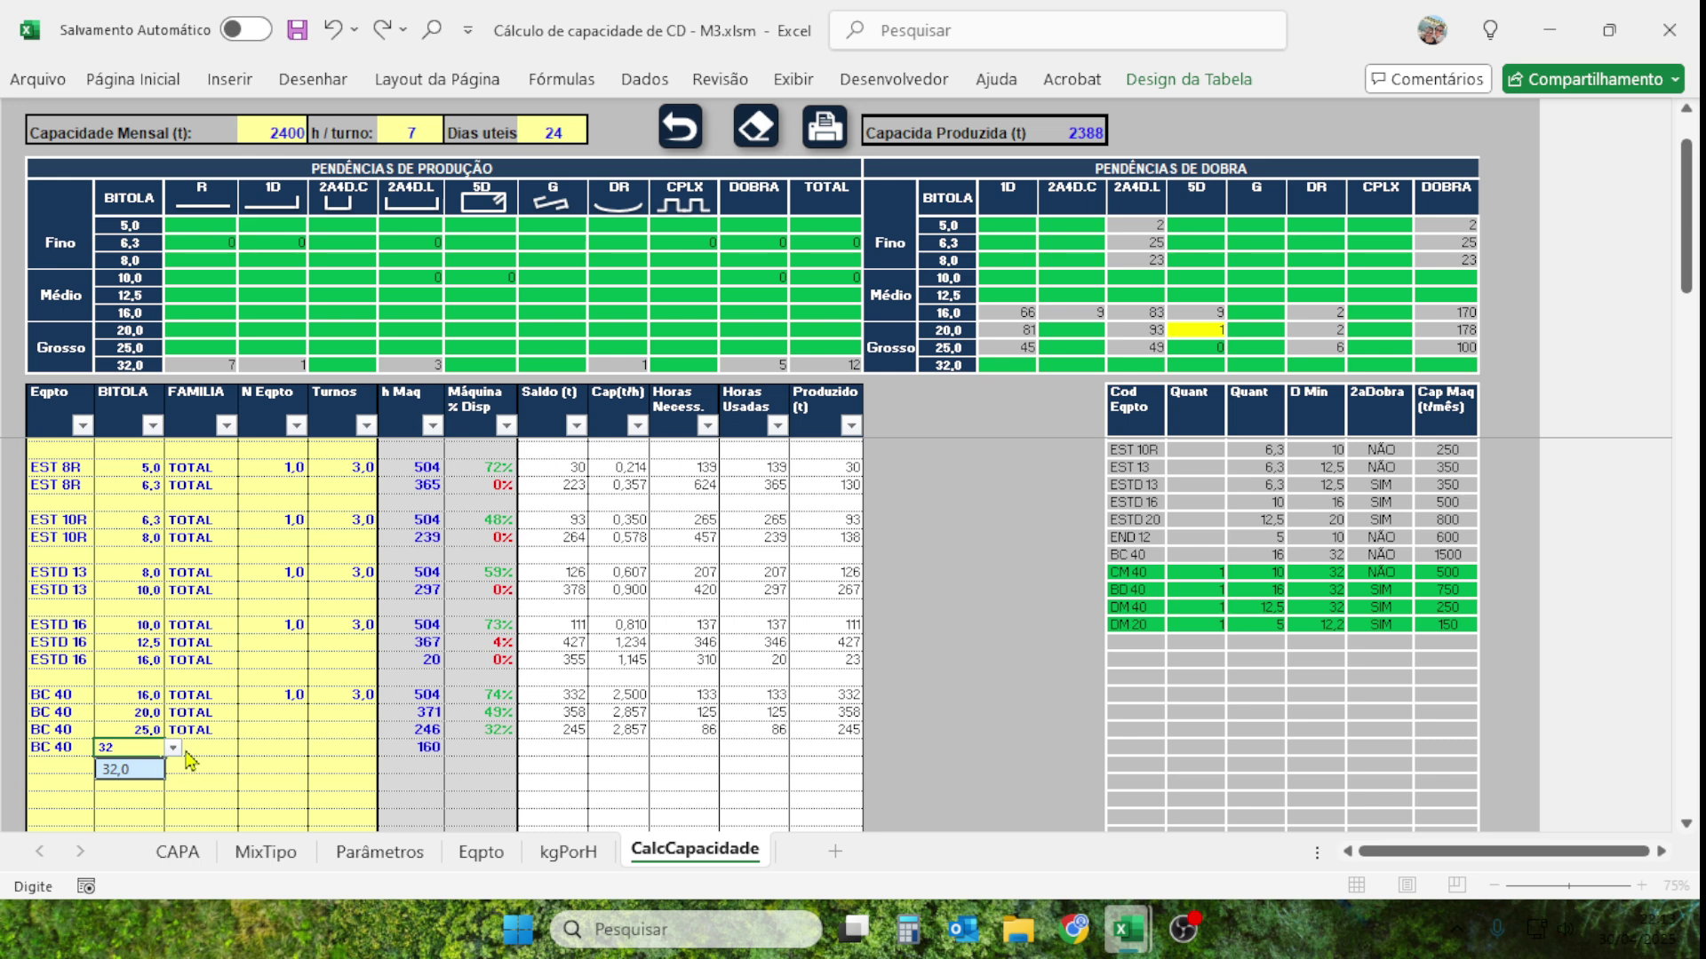
{"action": "left_click", "coordinate": [140, 782]}
{"action": "key", "text": "alt+Down"}
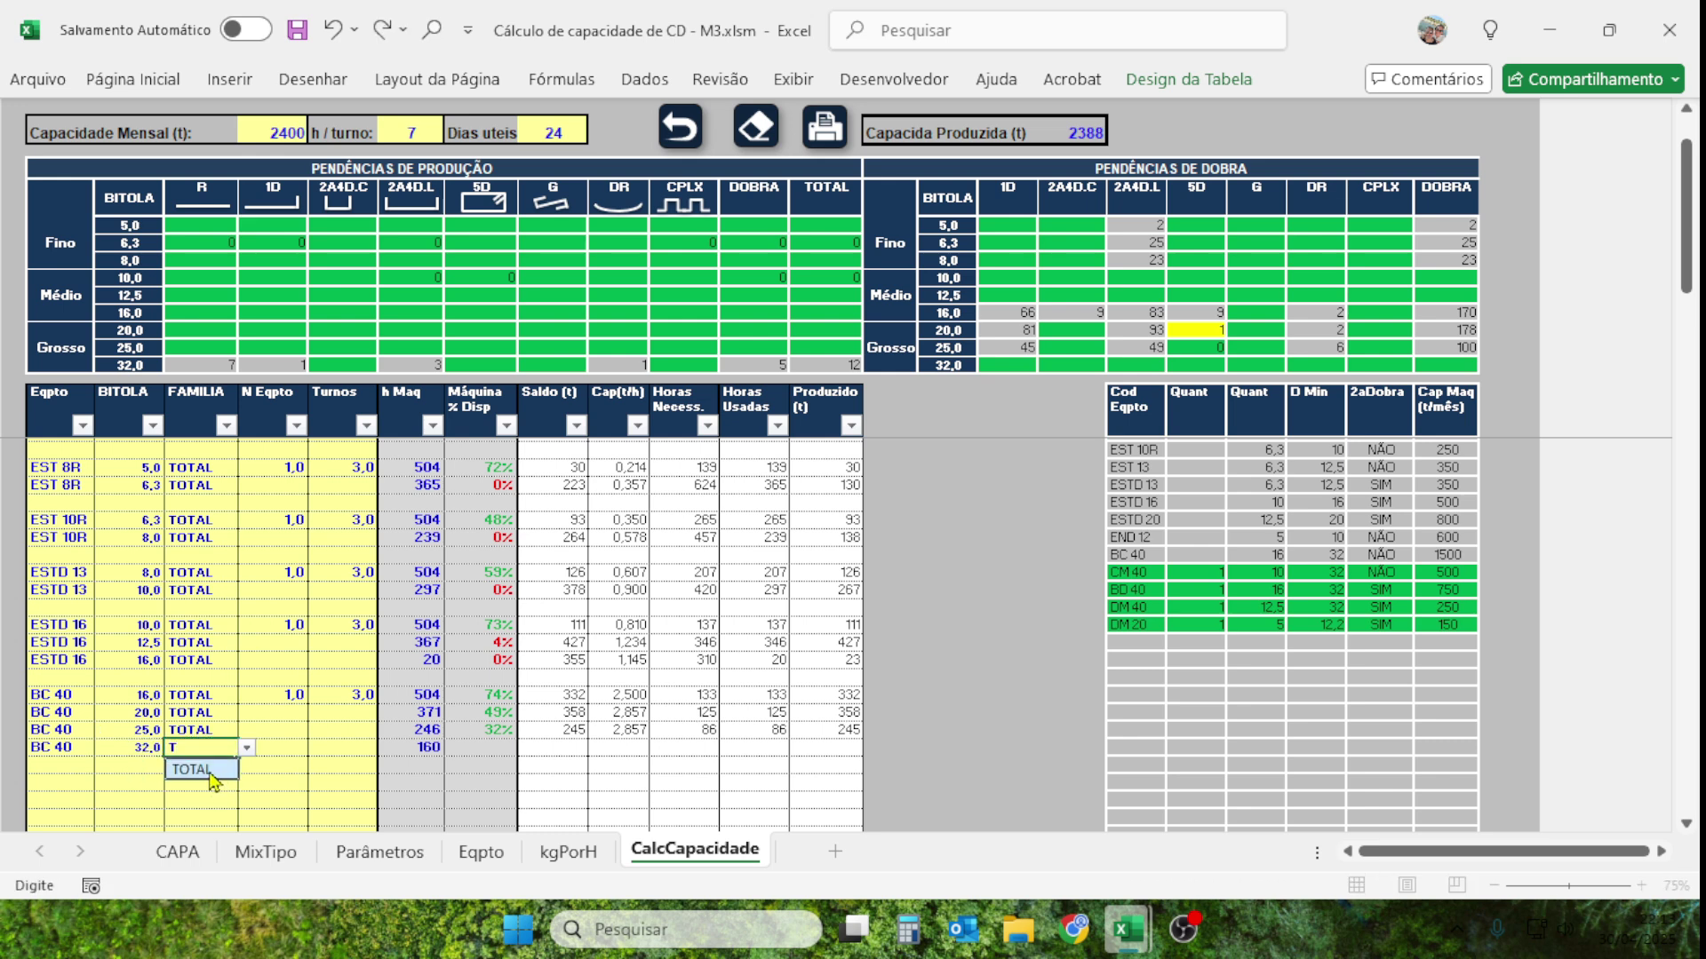
{"action": "left_click", "coordinate": [207, 769]}
{"action": "left_click", "coordinate": [222, 782]}
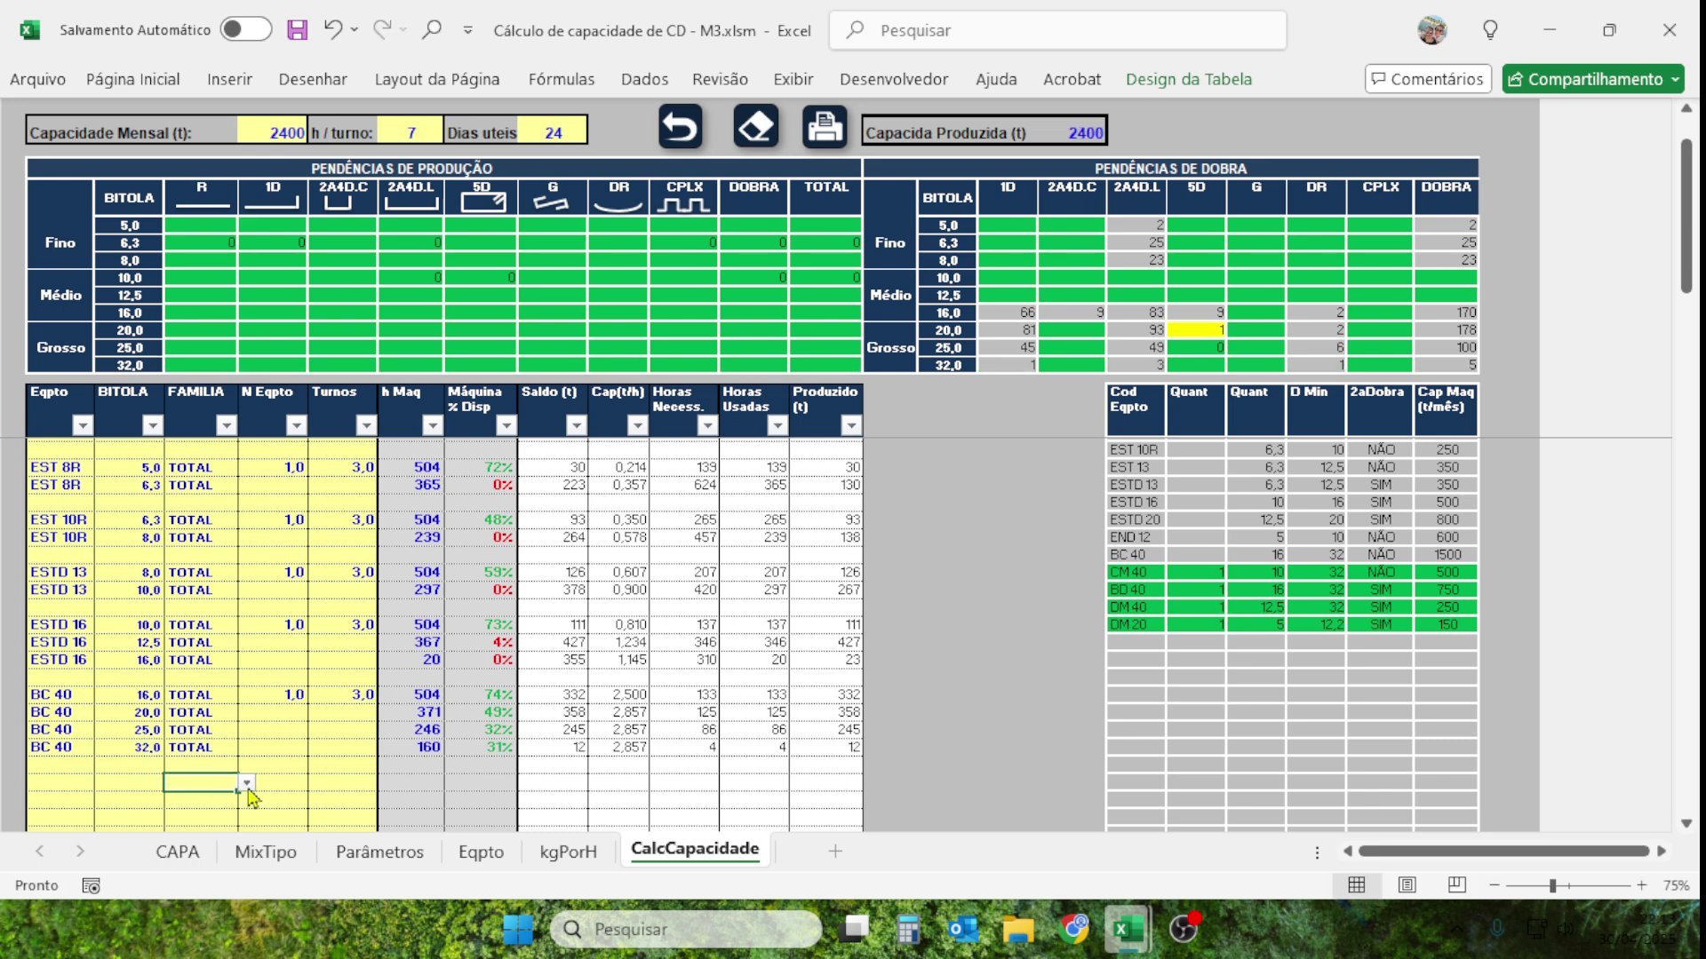
{"action": "left_click", "coordinate": [494, 752]}
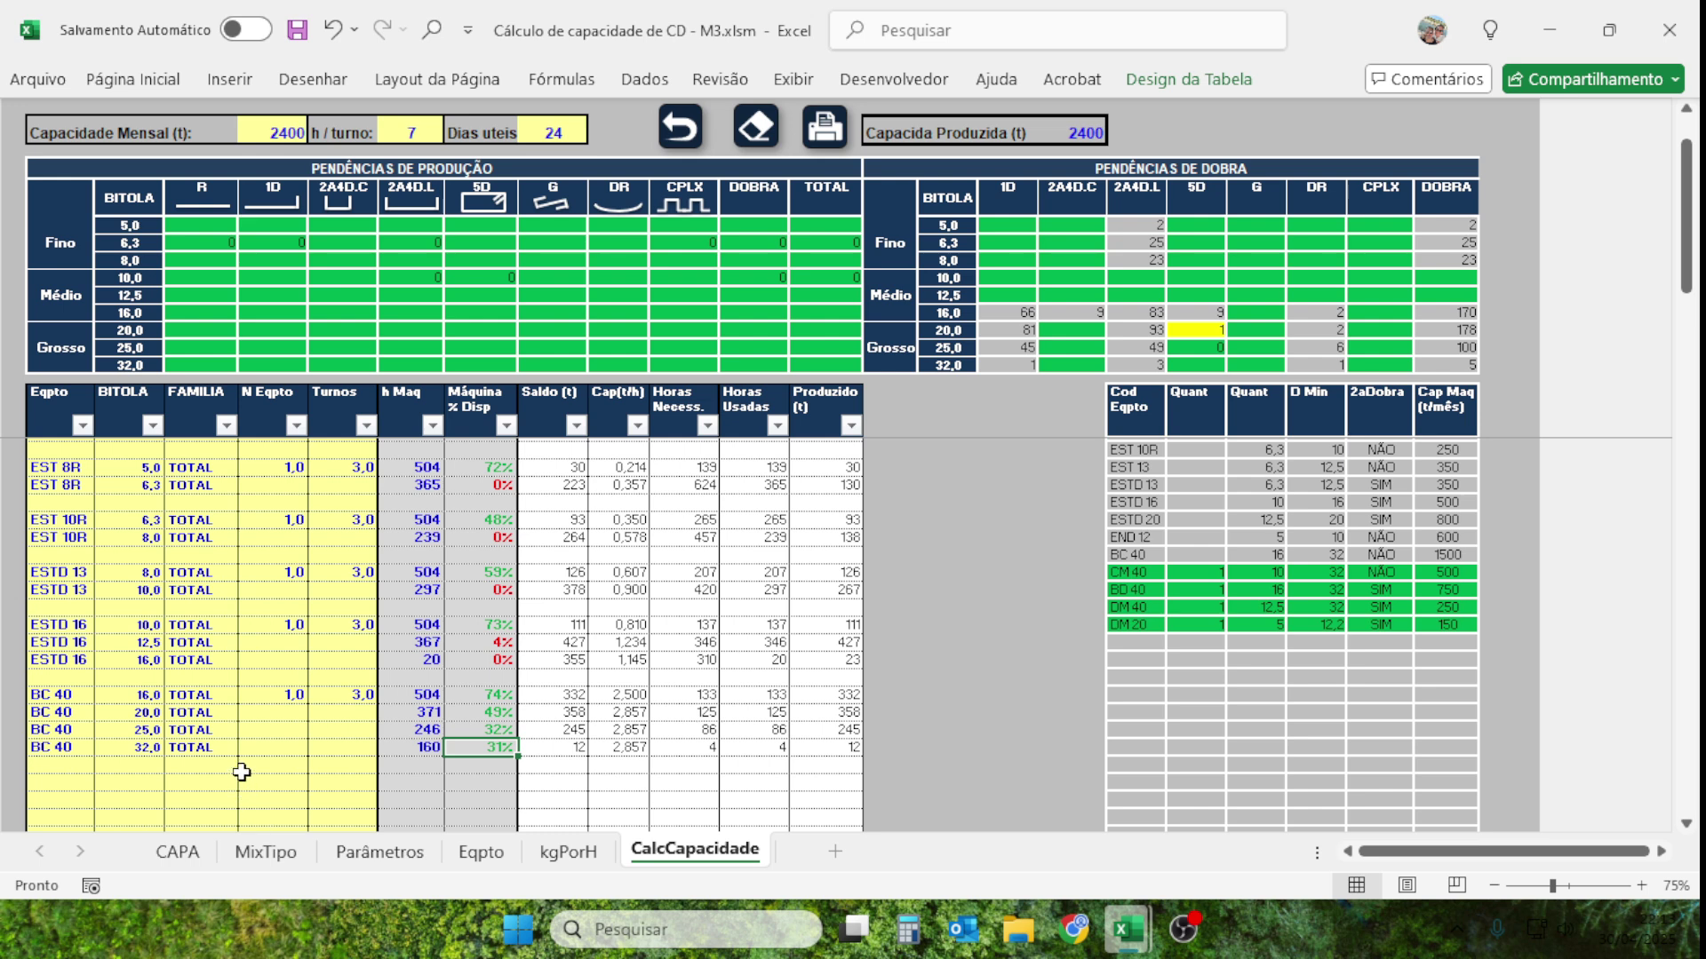
Test the gauge 16,0 BC 40 row with 2 shifts and restore it to 3 shifts.
{"action": "scroll", "coordinate": [238, 764], "scroll_direction": "down", "scroll_amount": 1}
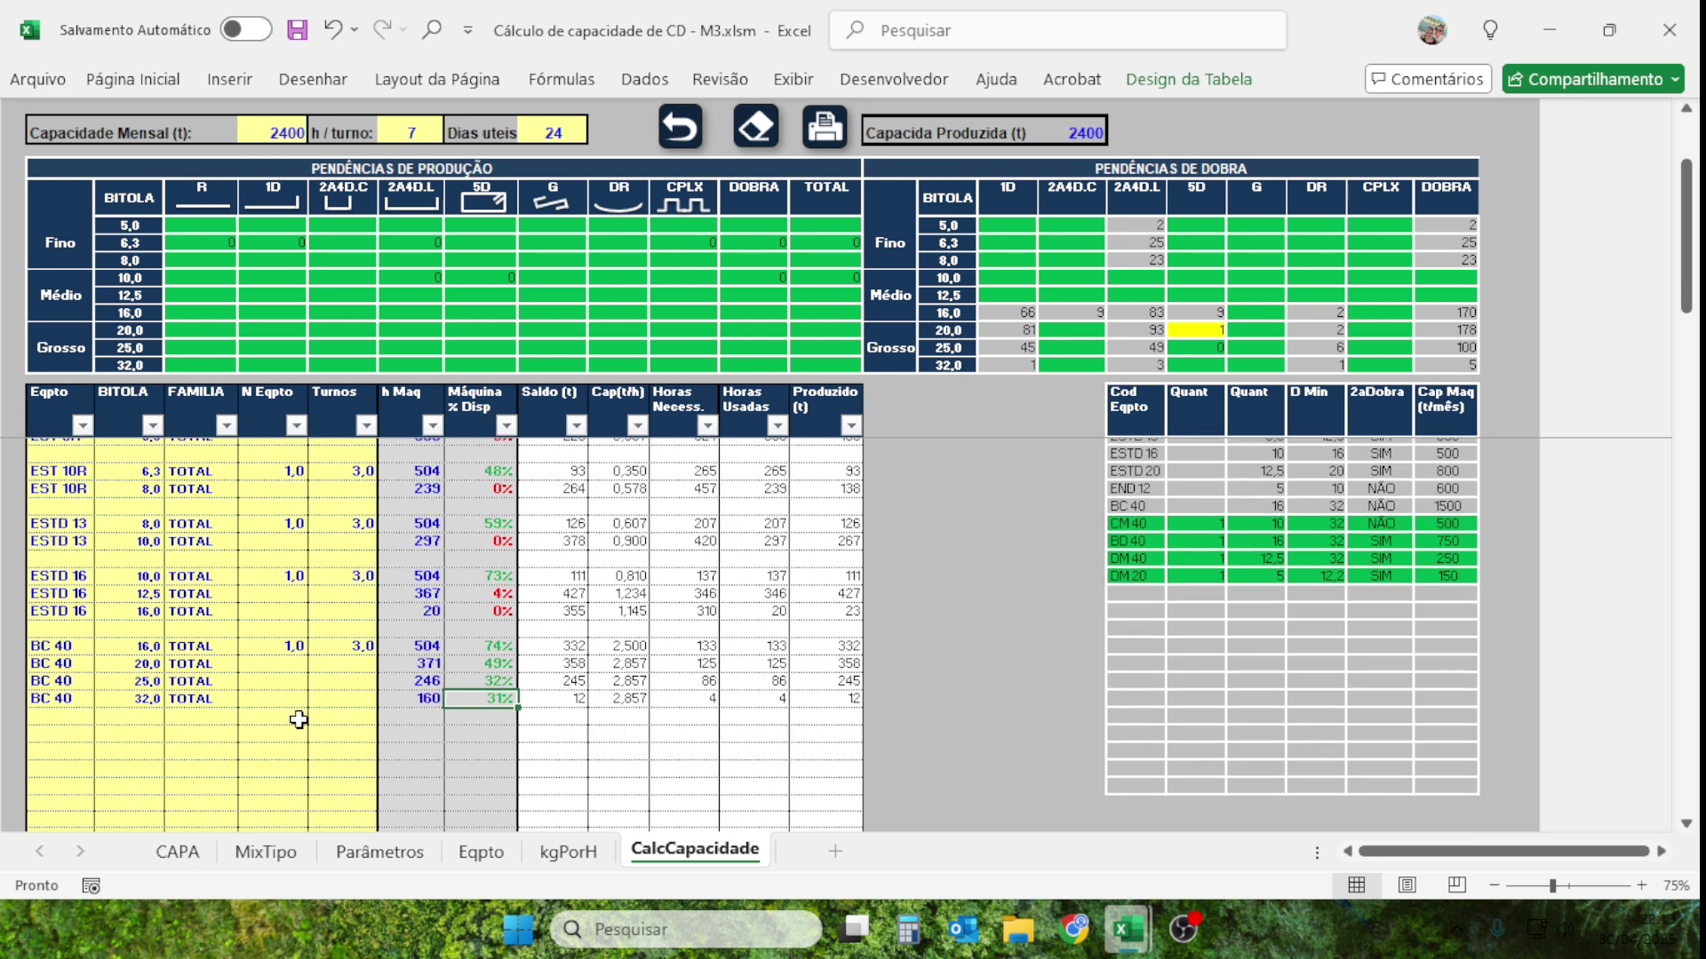
{"action": "left_click", "coordinate": [354, 648]}
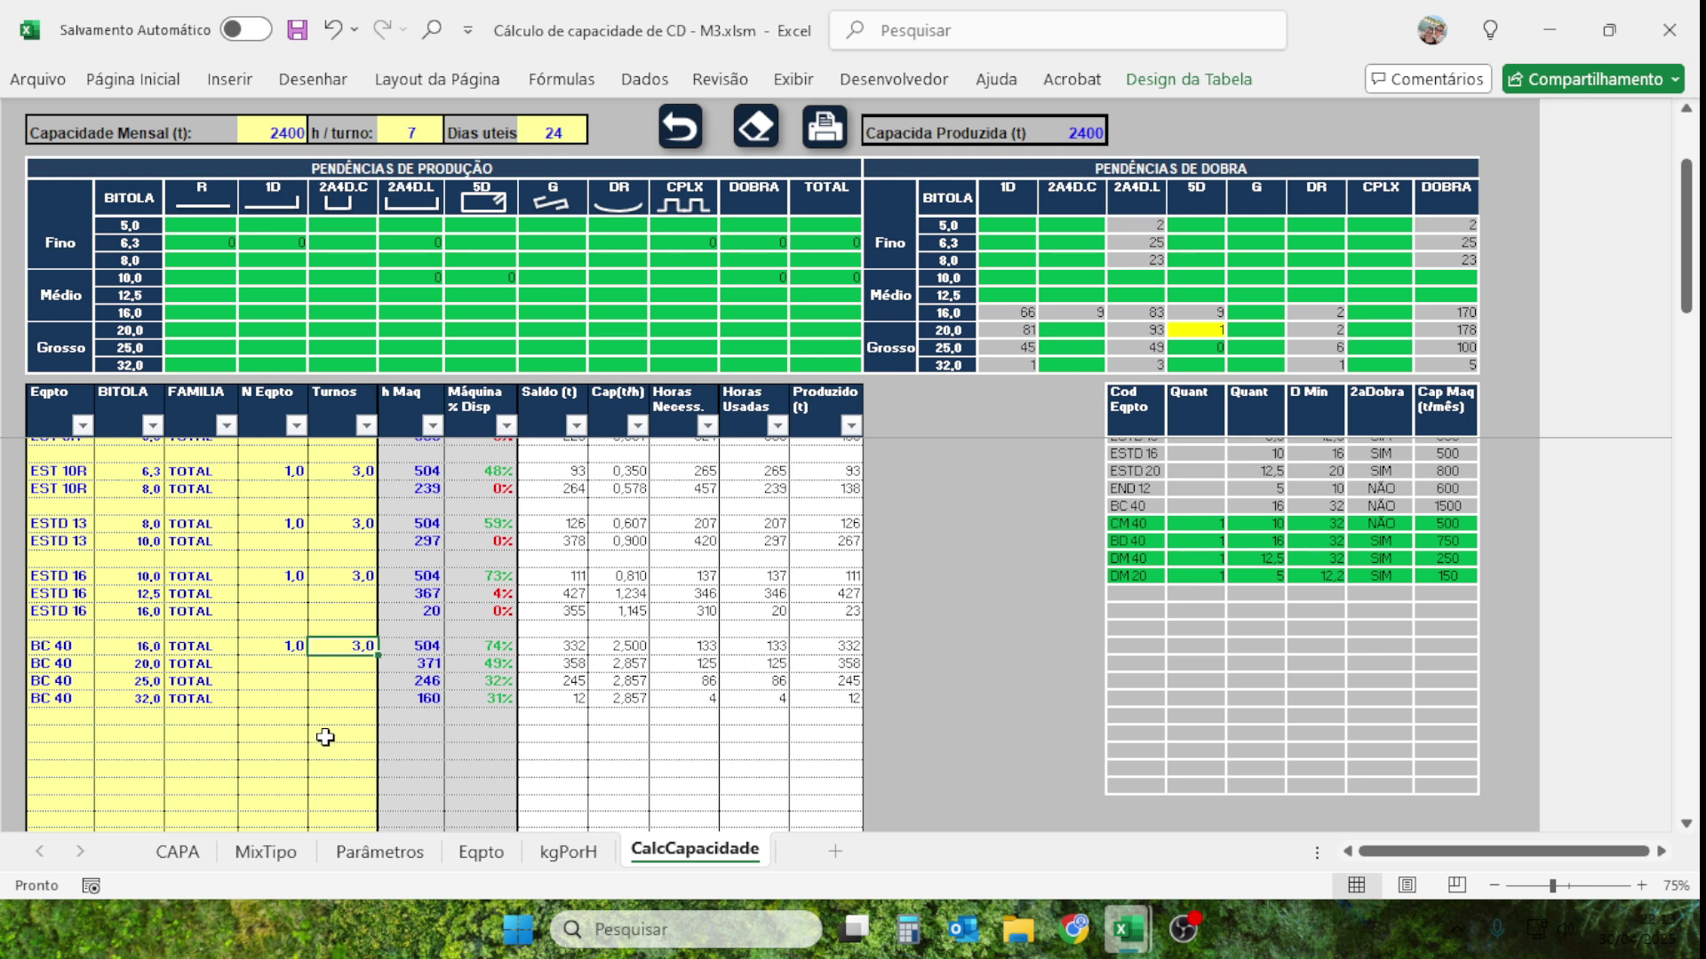
{"action": "type", "text": "2"}
{"action": "left_click", "coordinate": [296, 732]}
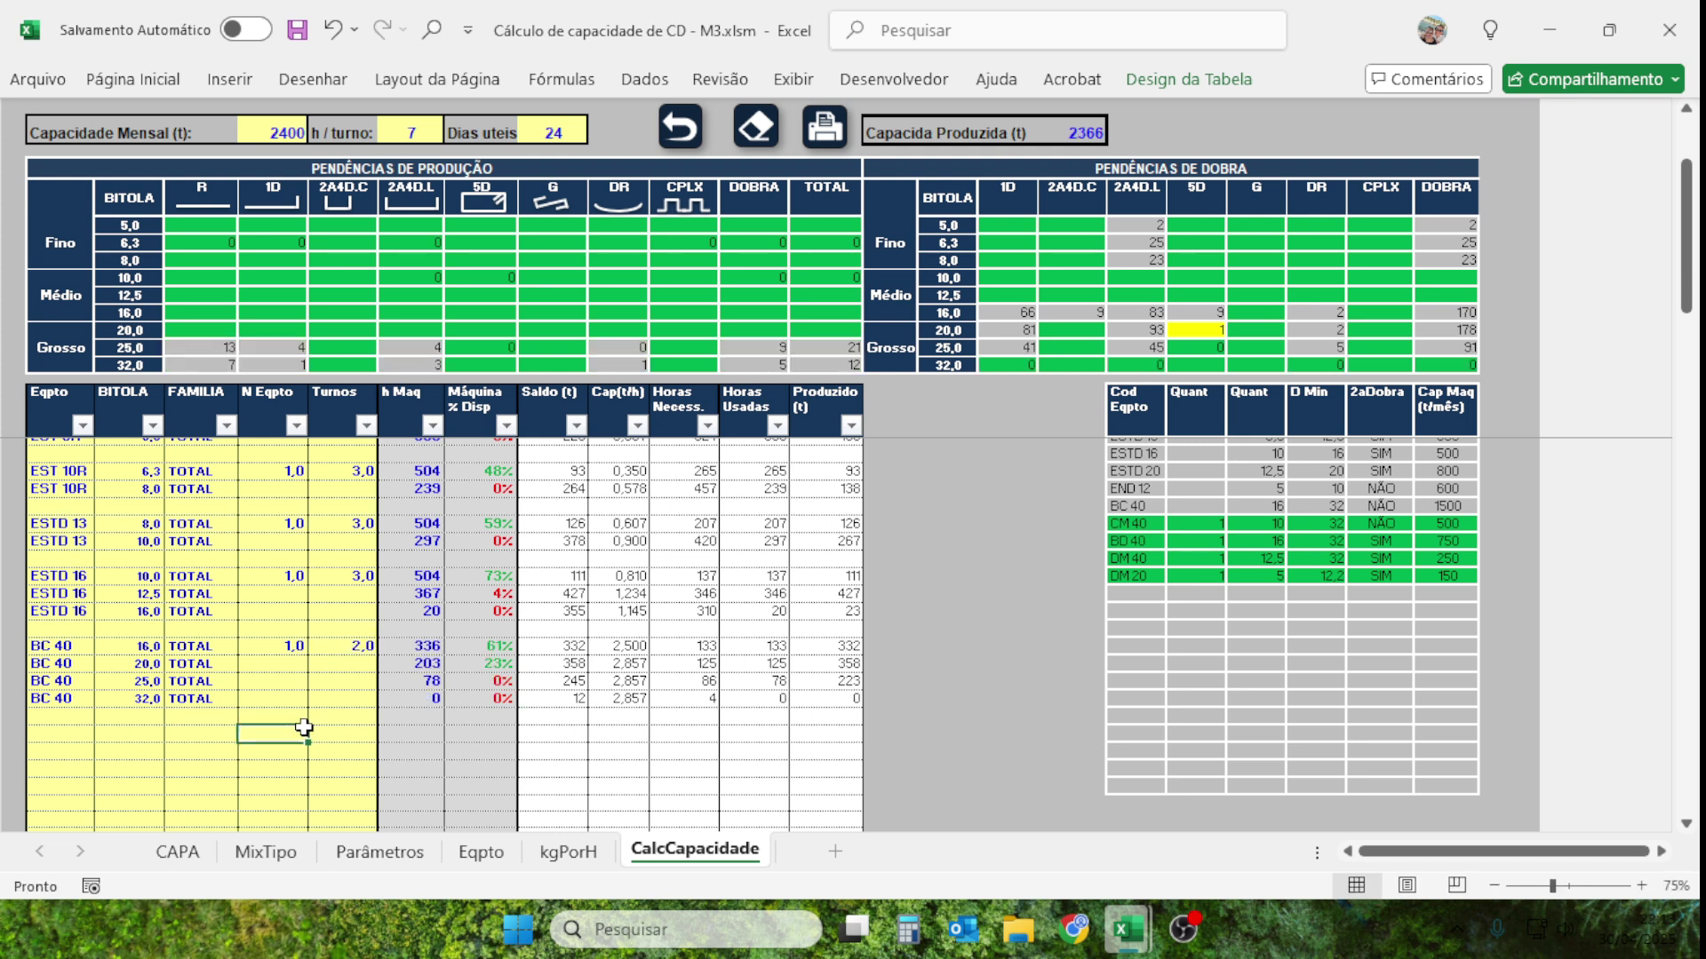
{"action": "left_click", "coordinate": [354, 647]}
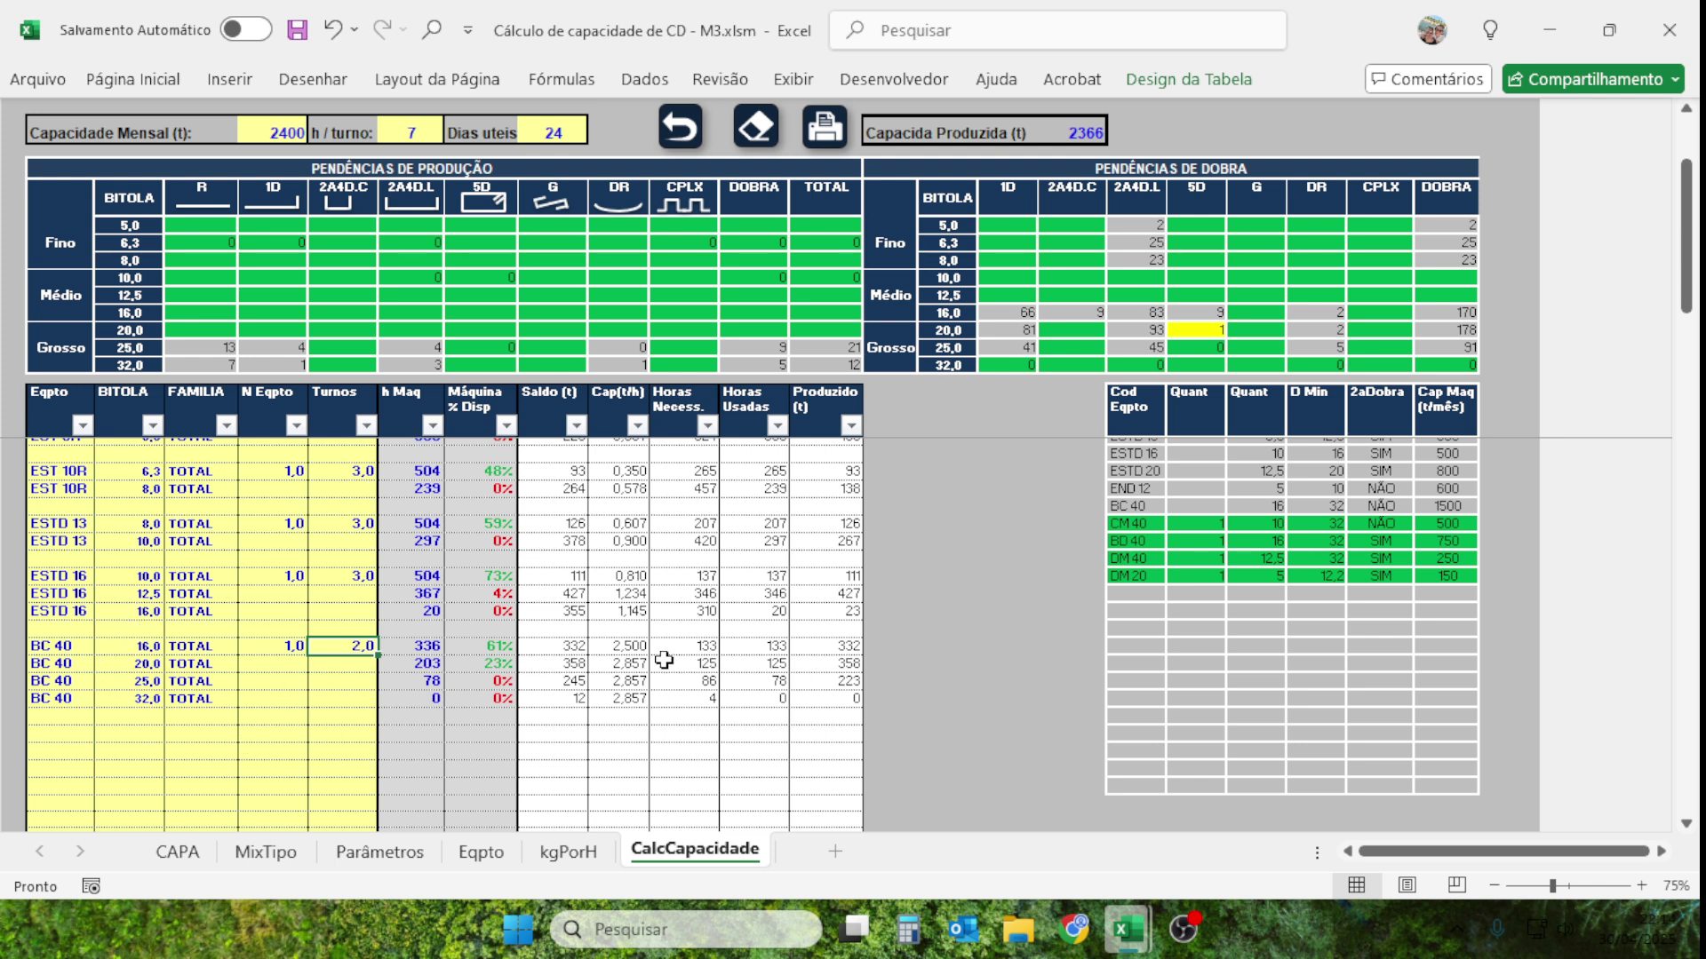
{"action": "type", "text": "3"}
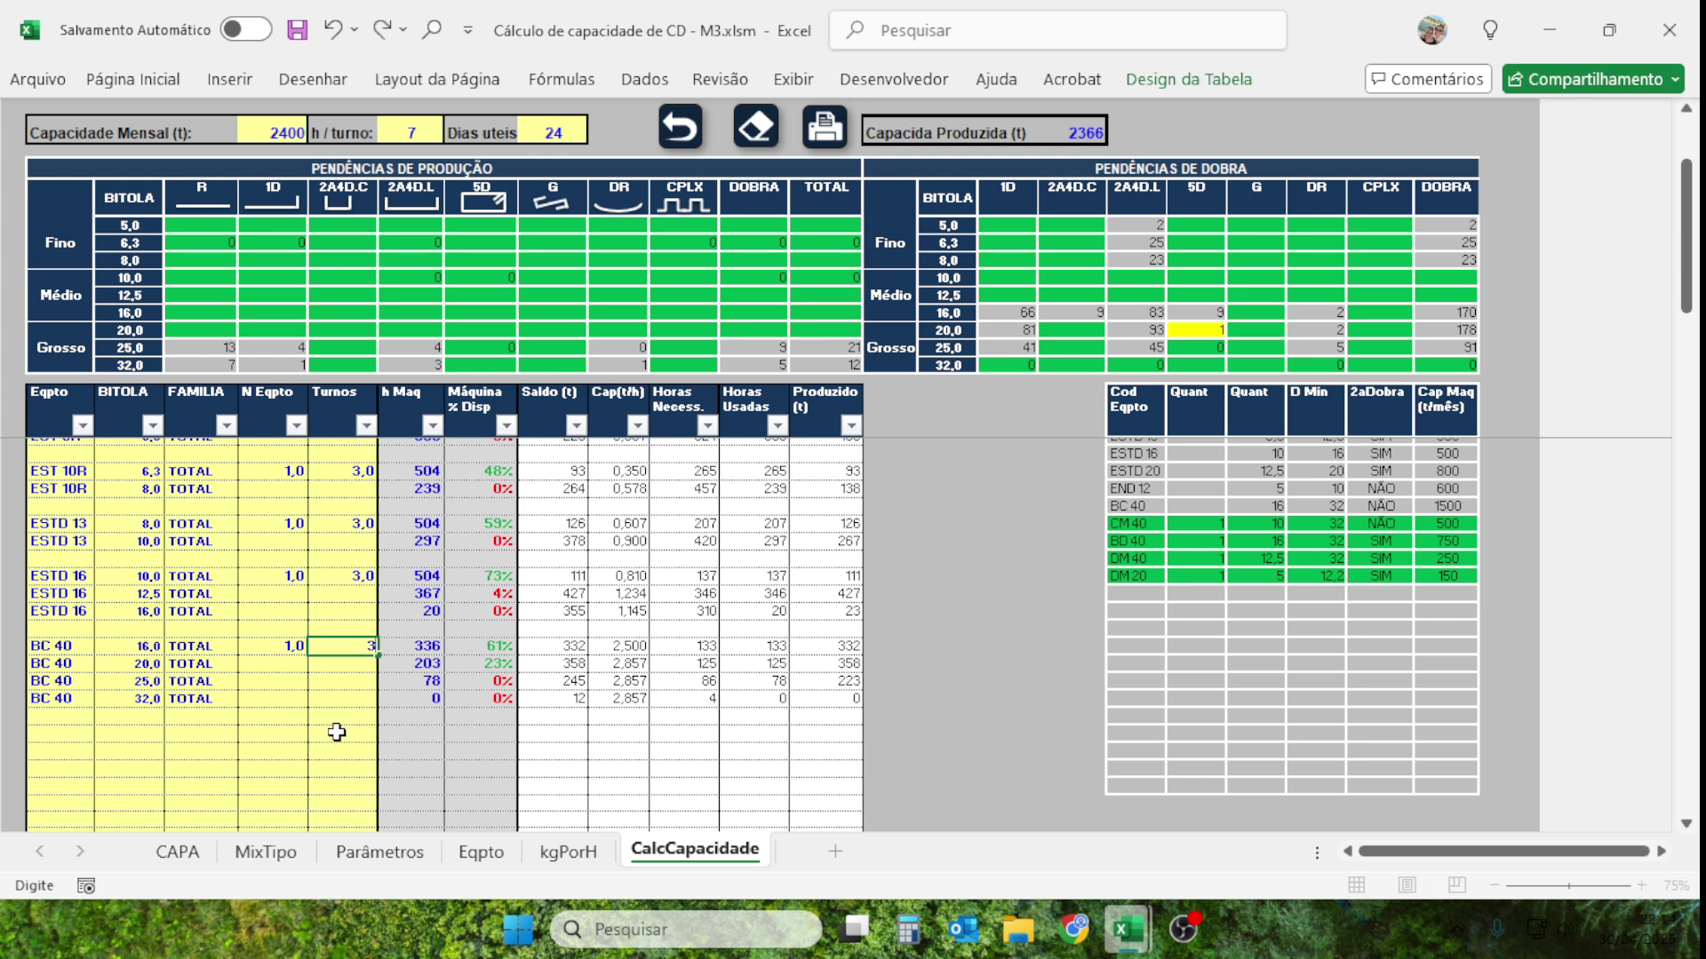
{"action": "left_click", "coordinate": [337, 732]}
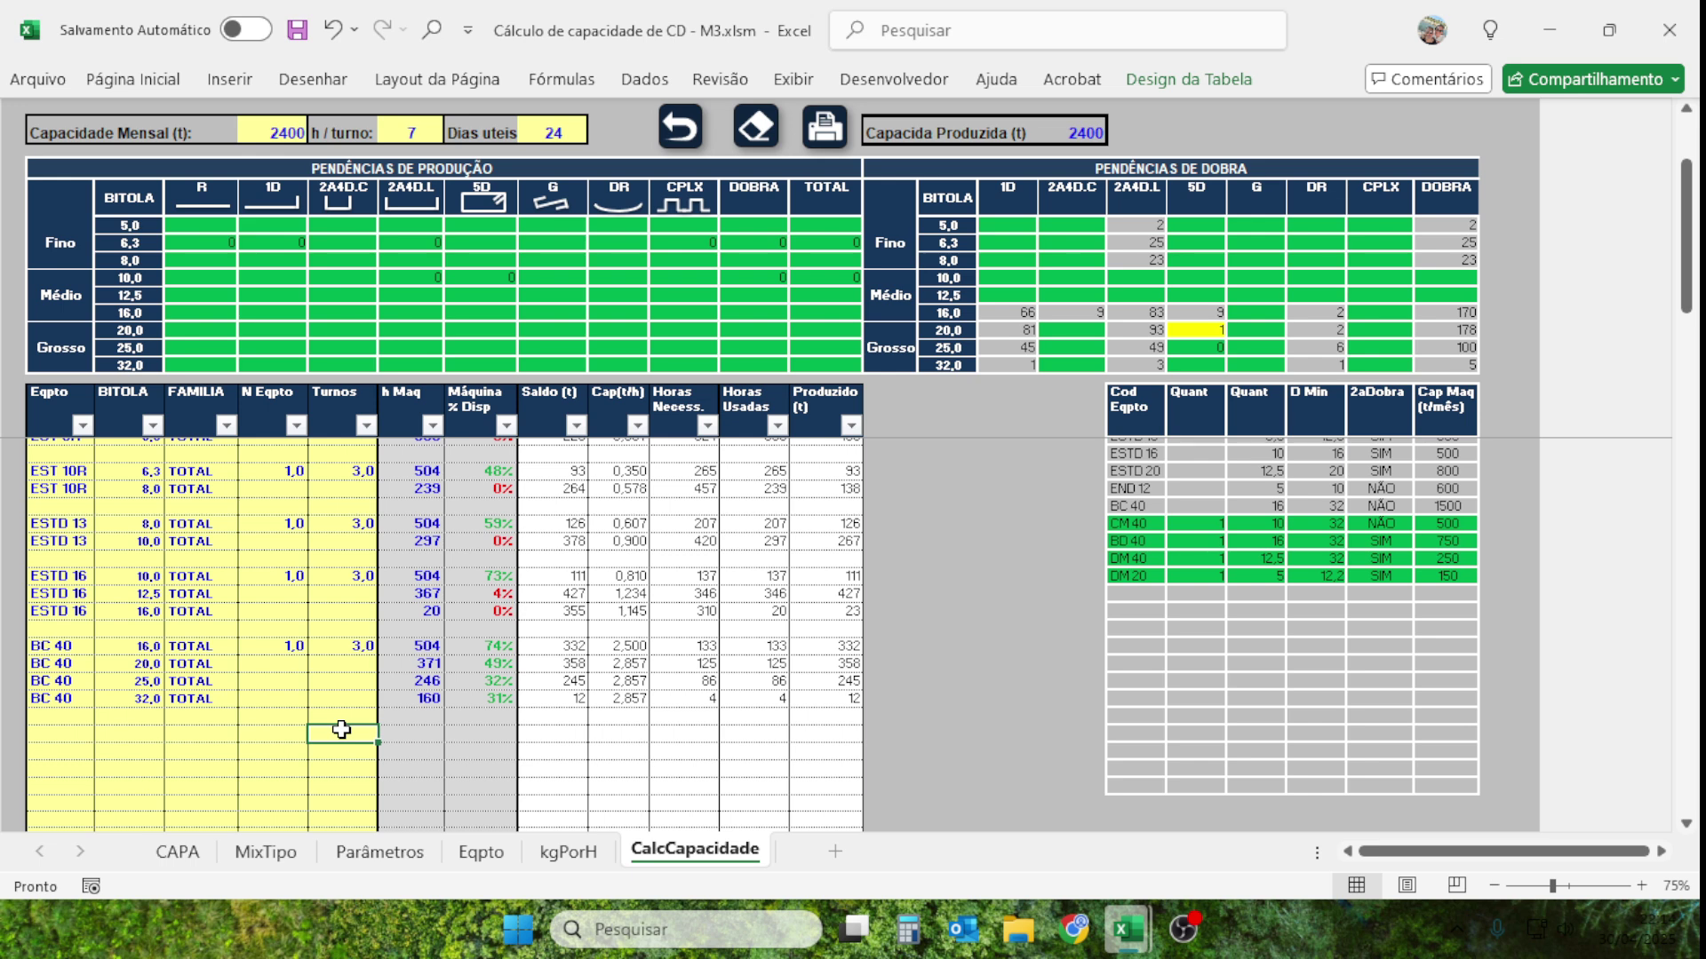
Leave one blank row below the BC 40 entries and start a DM 20 row for gauge 5,0.
{"action": "left_click", "coordinate": [71, 736]}
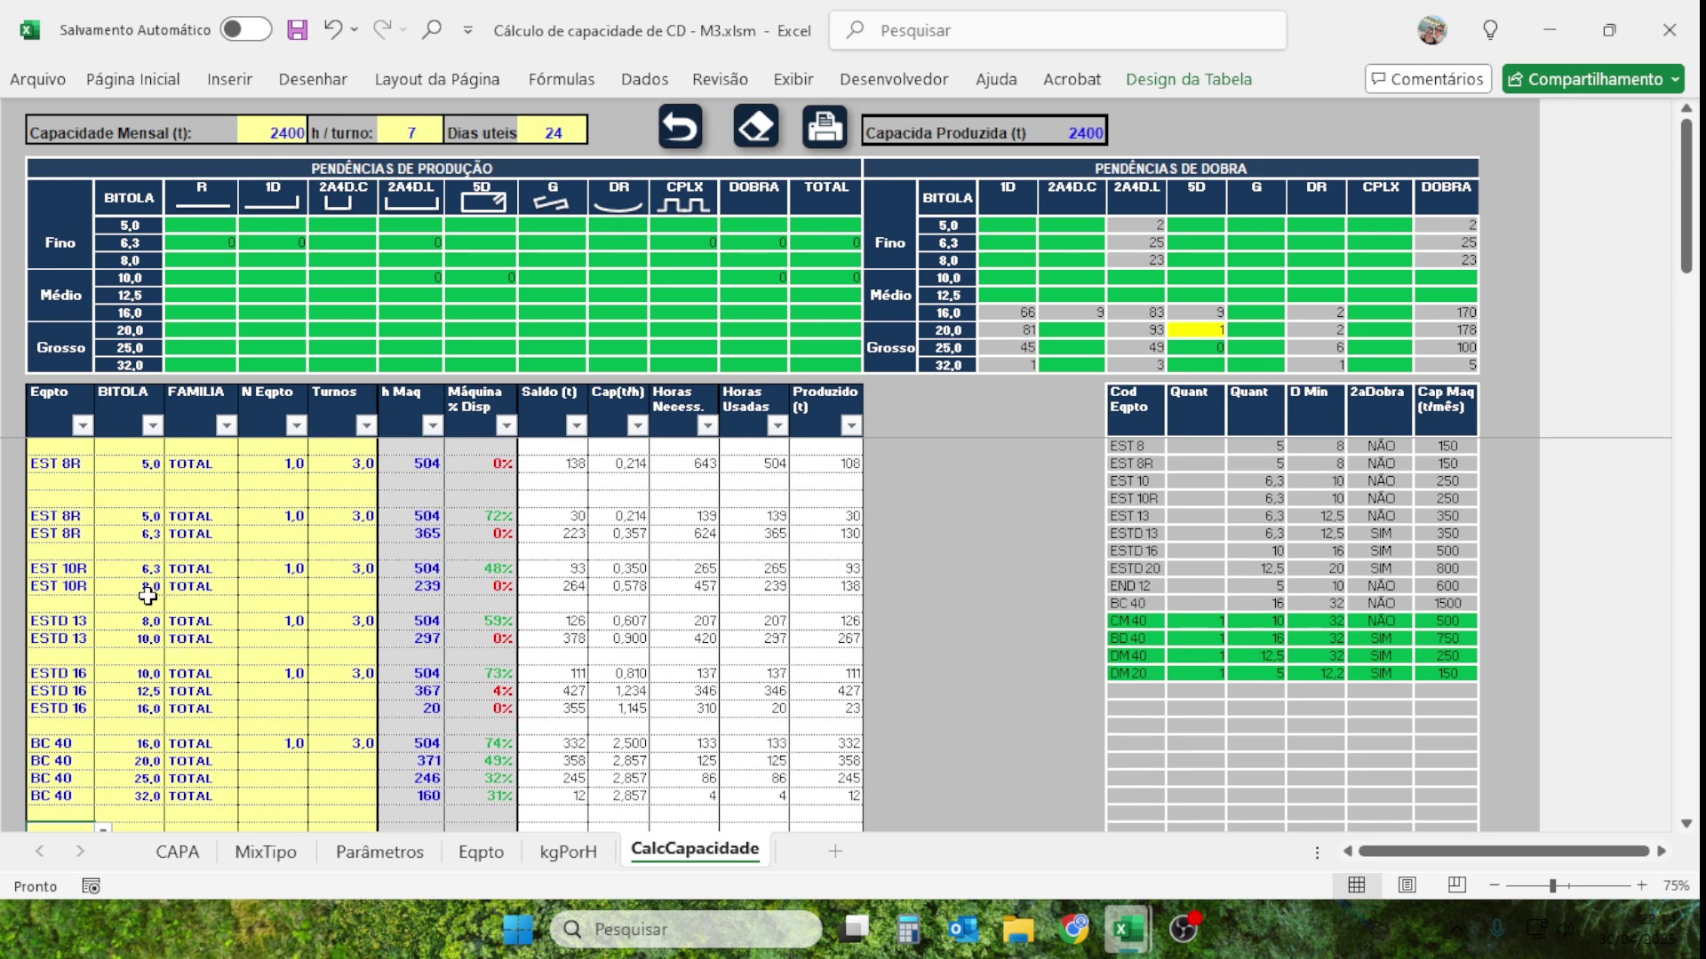
{"action": "scroll", "coordinate": [149, 609], "scroll_direction": "down", "scroll_amount": 1}
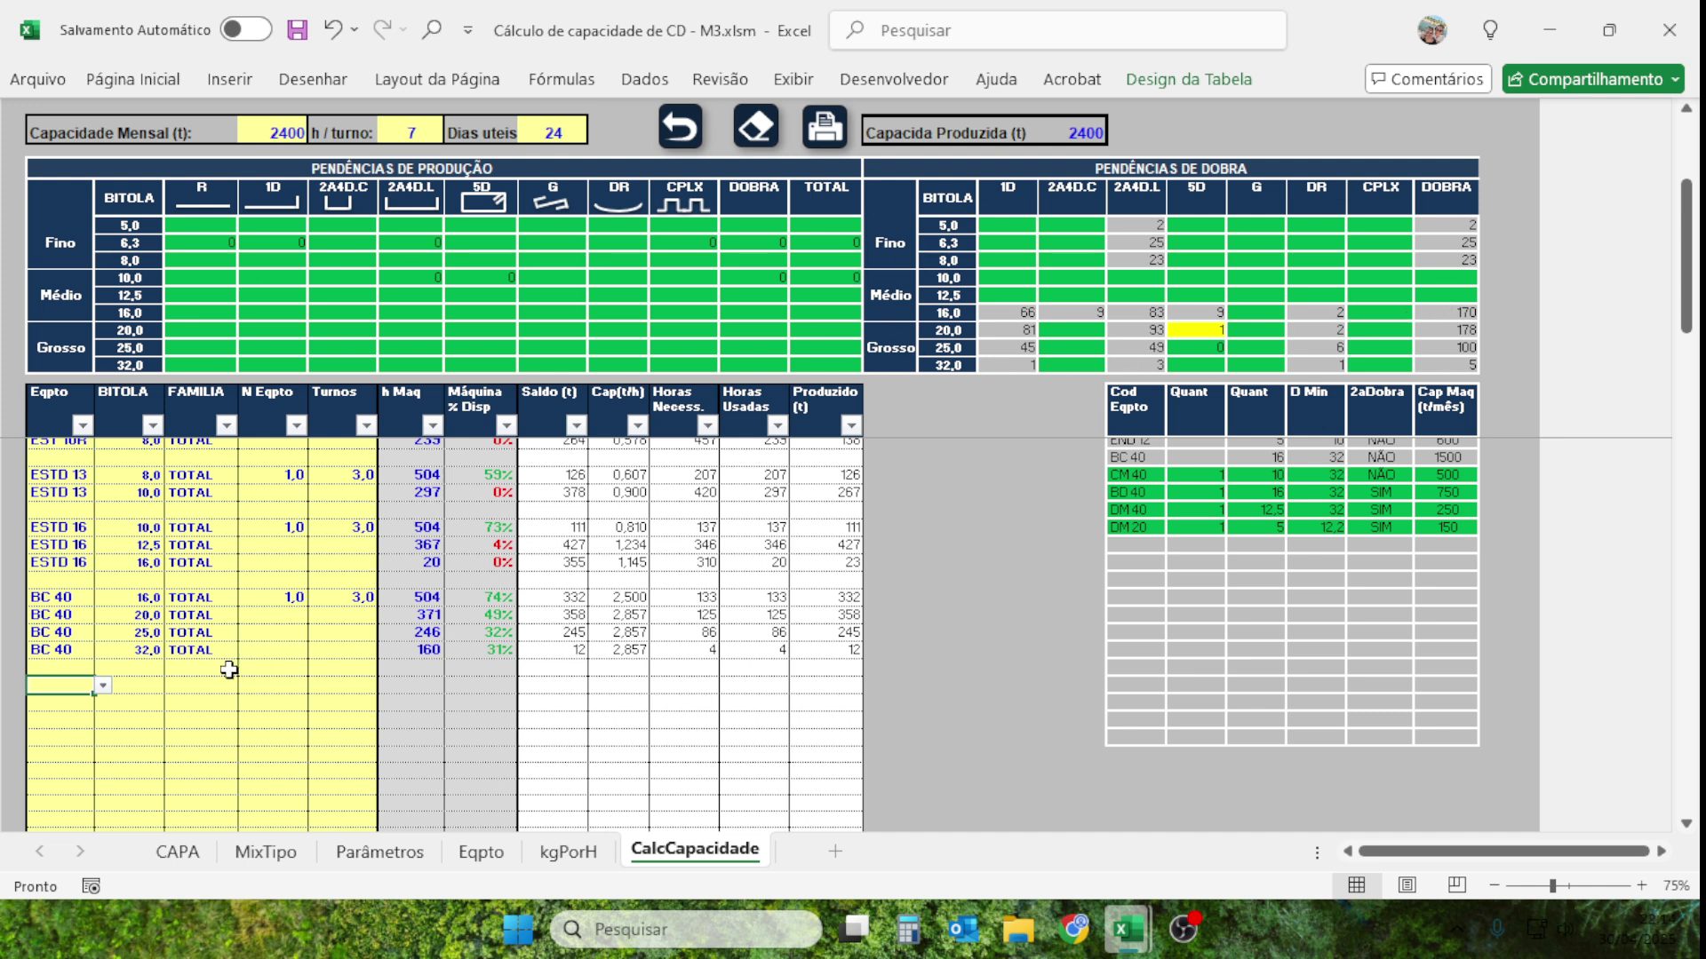
{"action": "left_click", "coordinate": [104, 686]}
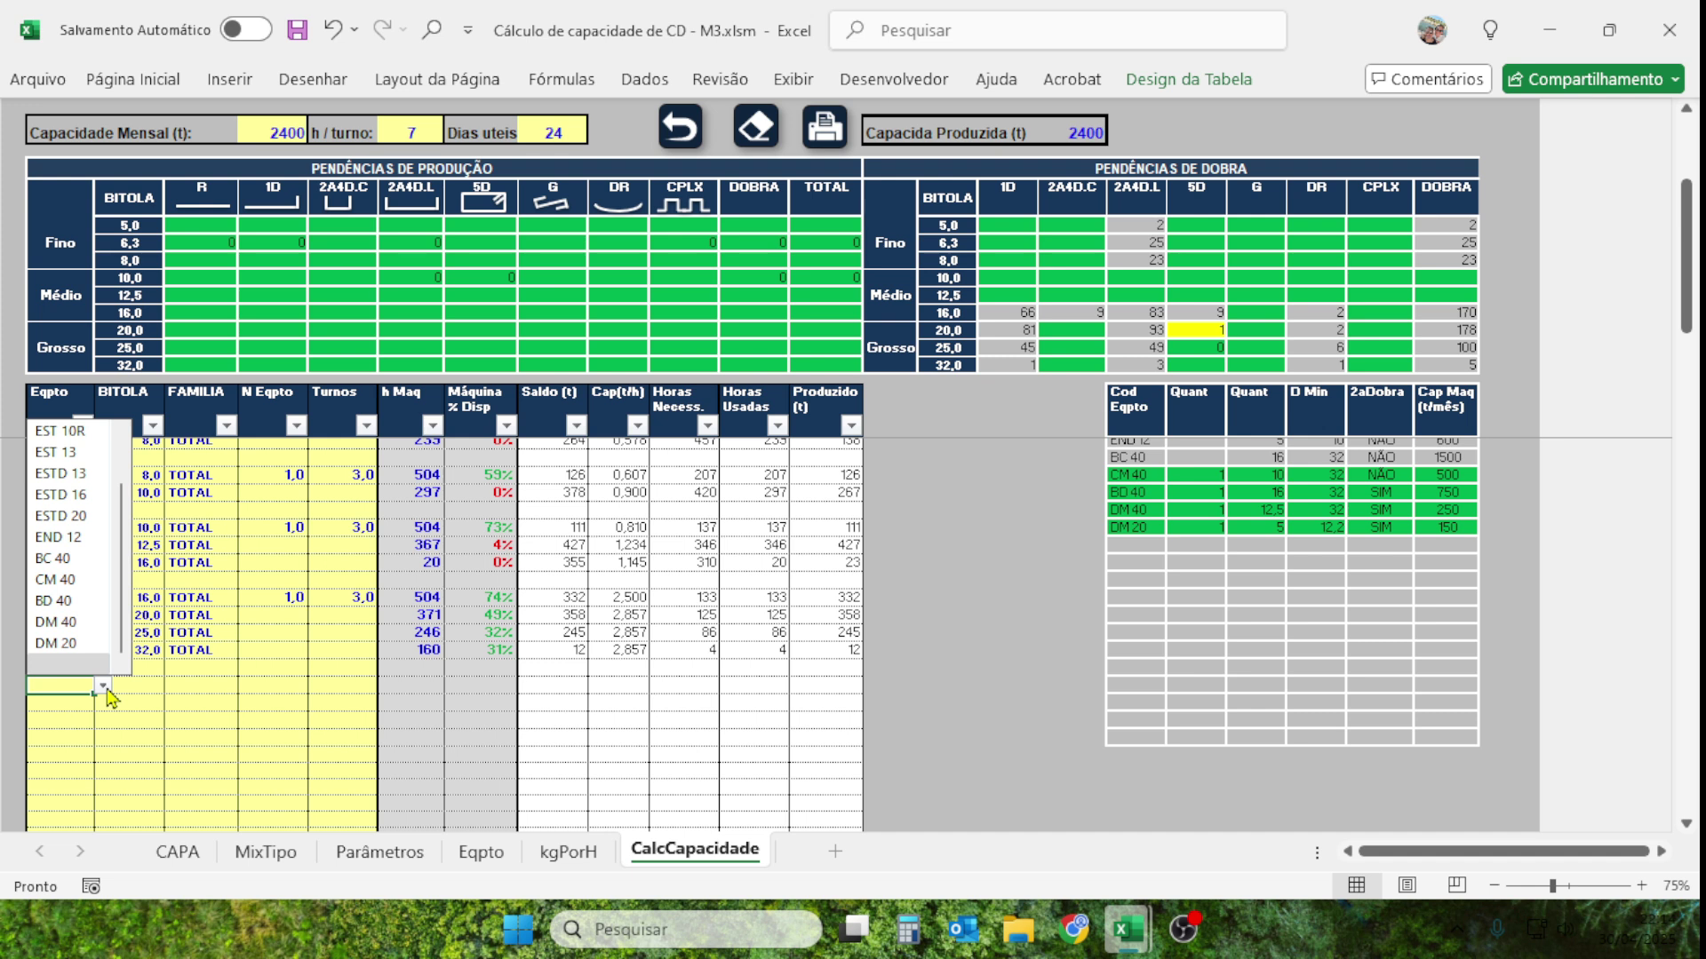
{"action": "type", "text": "D"}
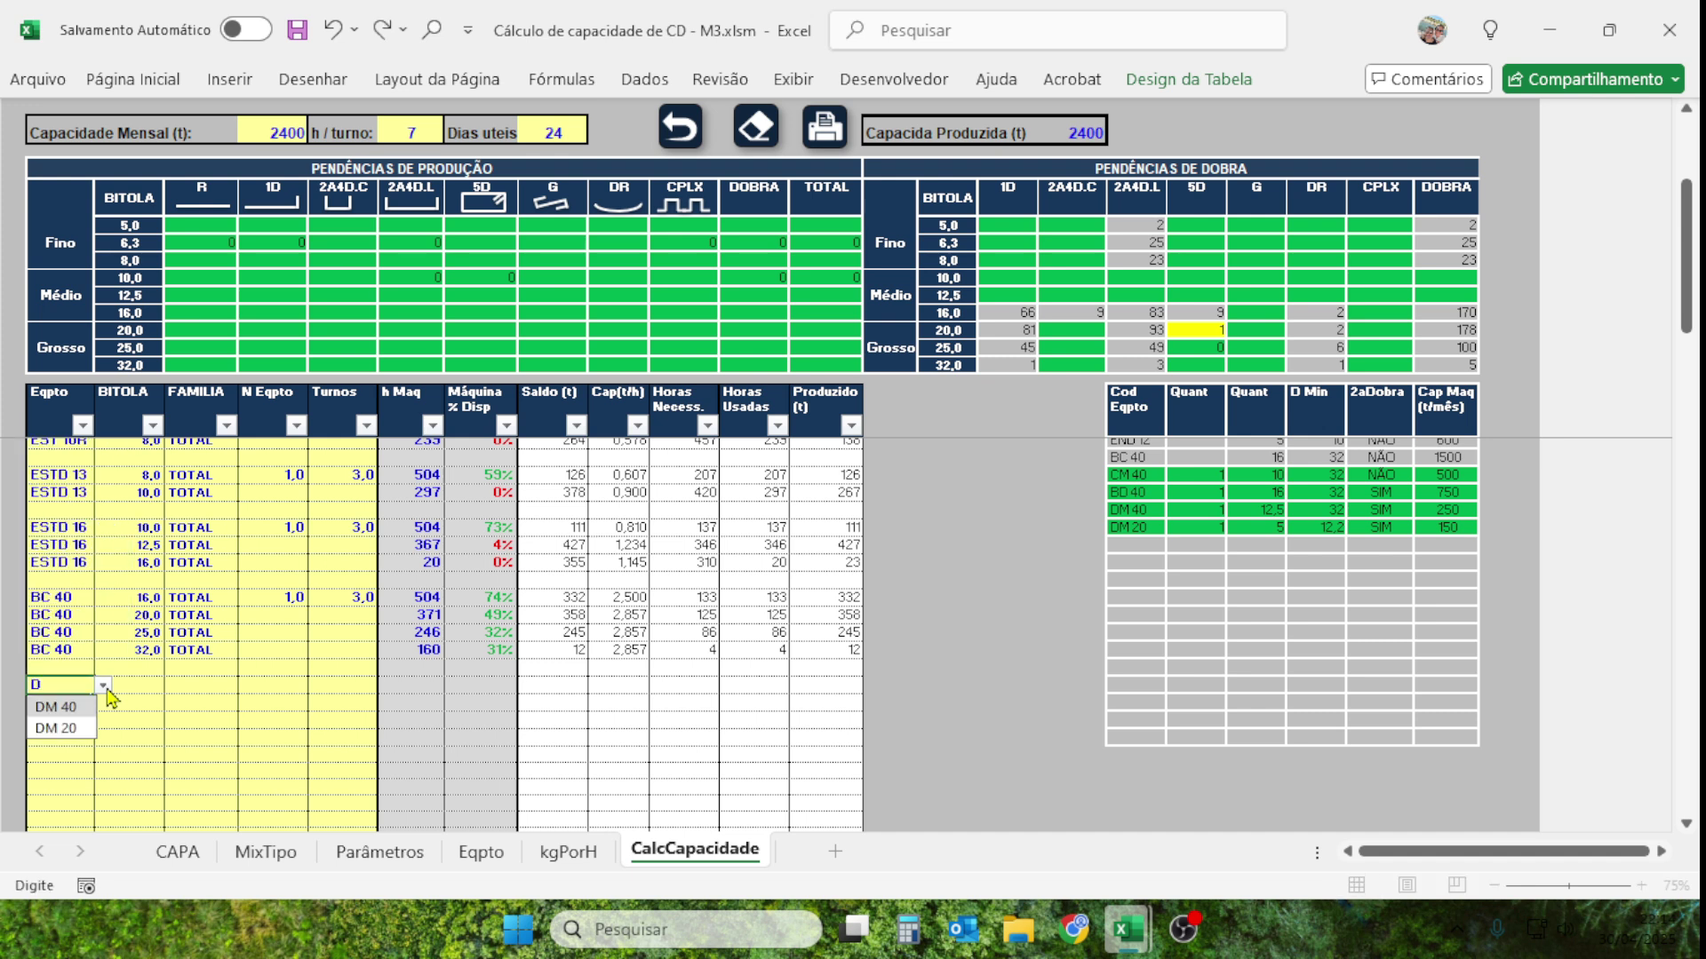
{"action": "left_click", "coordinate": [56, 728]}
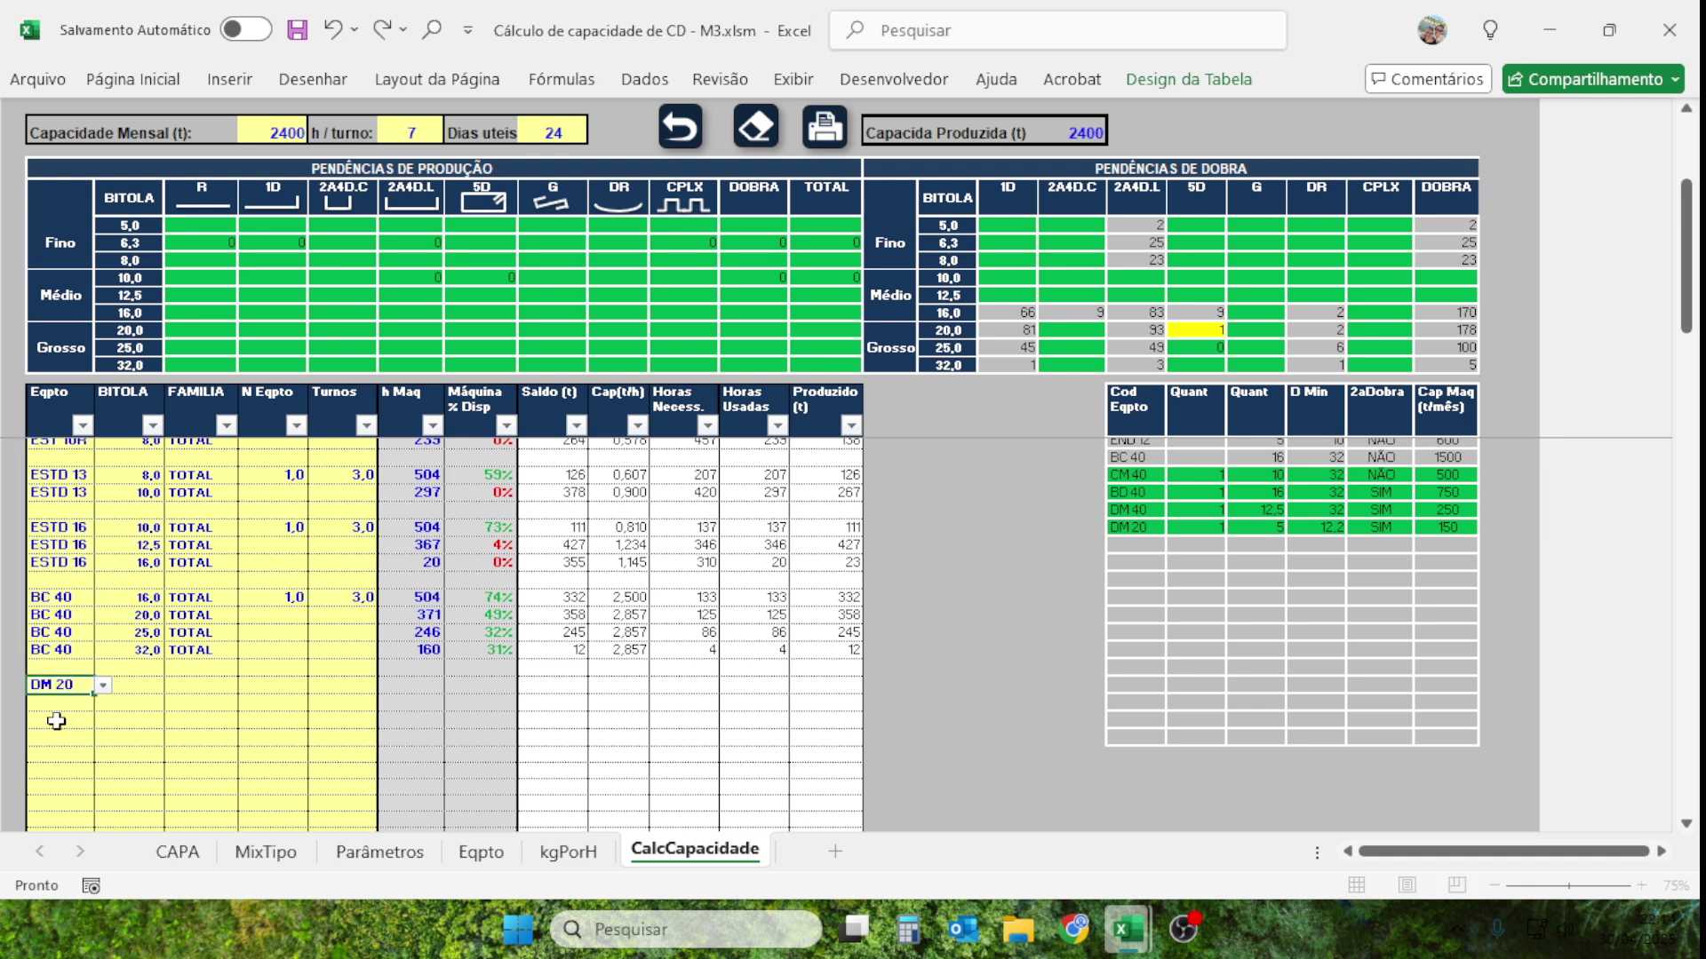
{"action": "left_click", "coordinate": [146, 685]}
{"action": "type", "text": "5"}
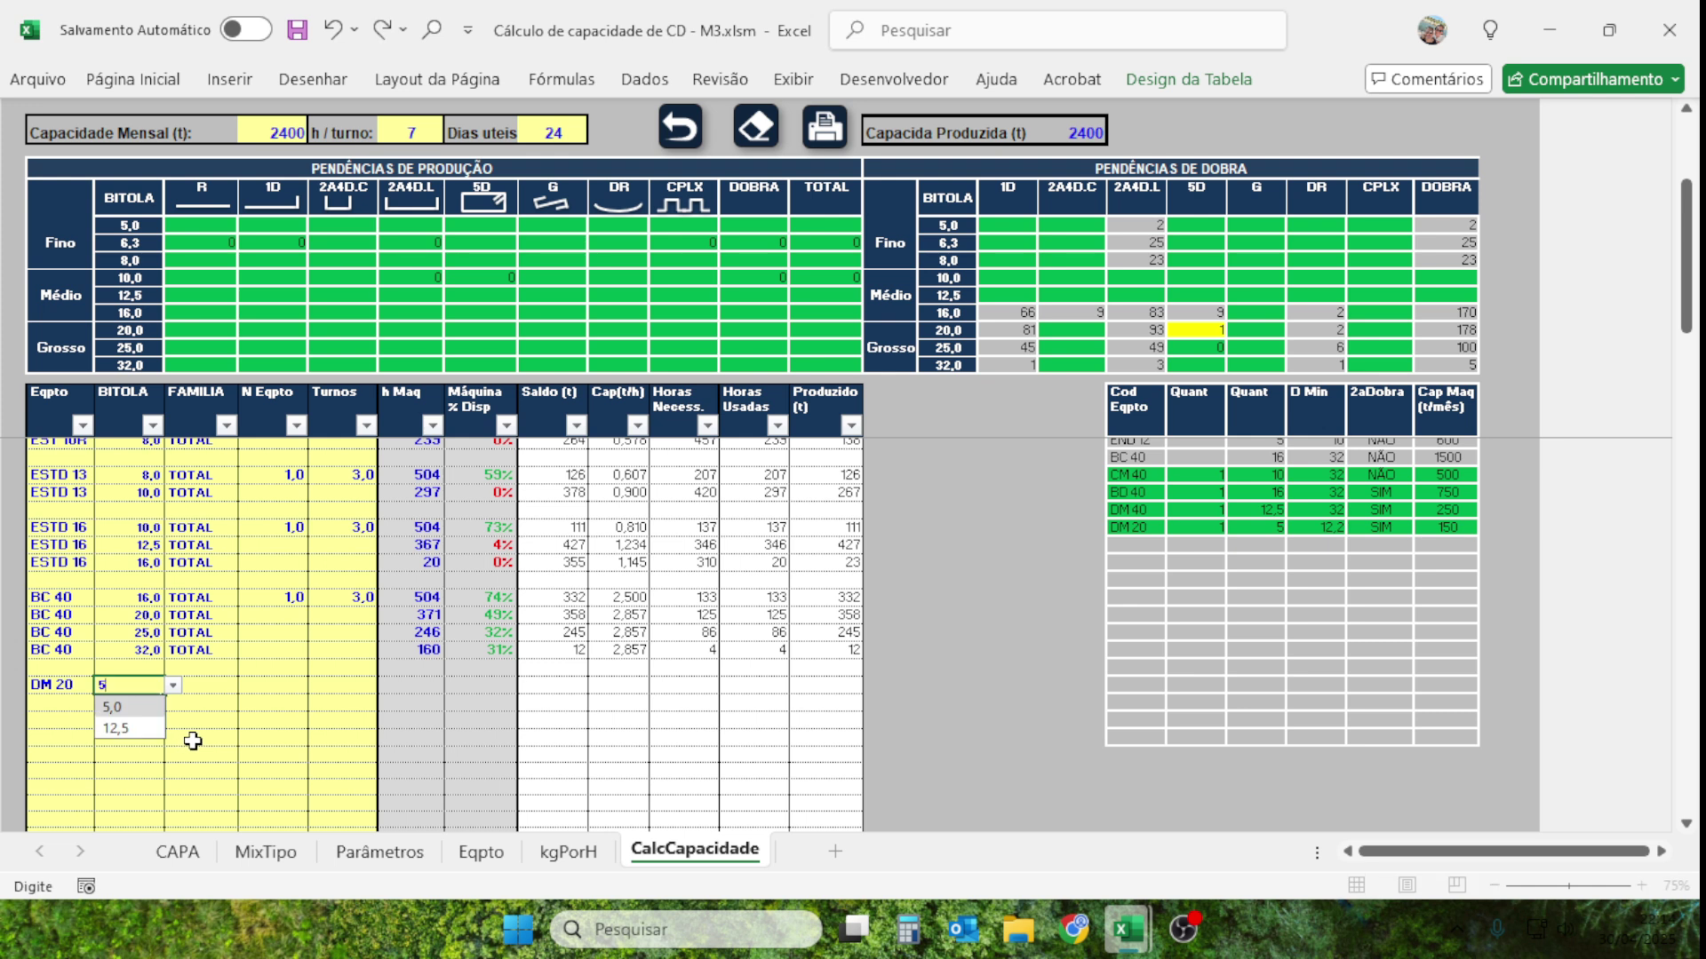
{"action": "left_click", "coordinate": [191, 739]}
Complete the gauge 5,0 DM 20 row with family DOBRA, 1 machine and 3 shifts.
{"action": "left_click", "coordinate": [208, 689]}
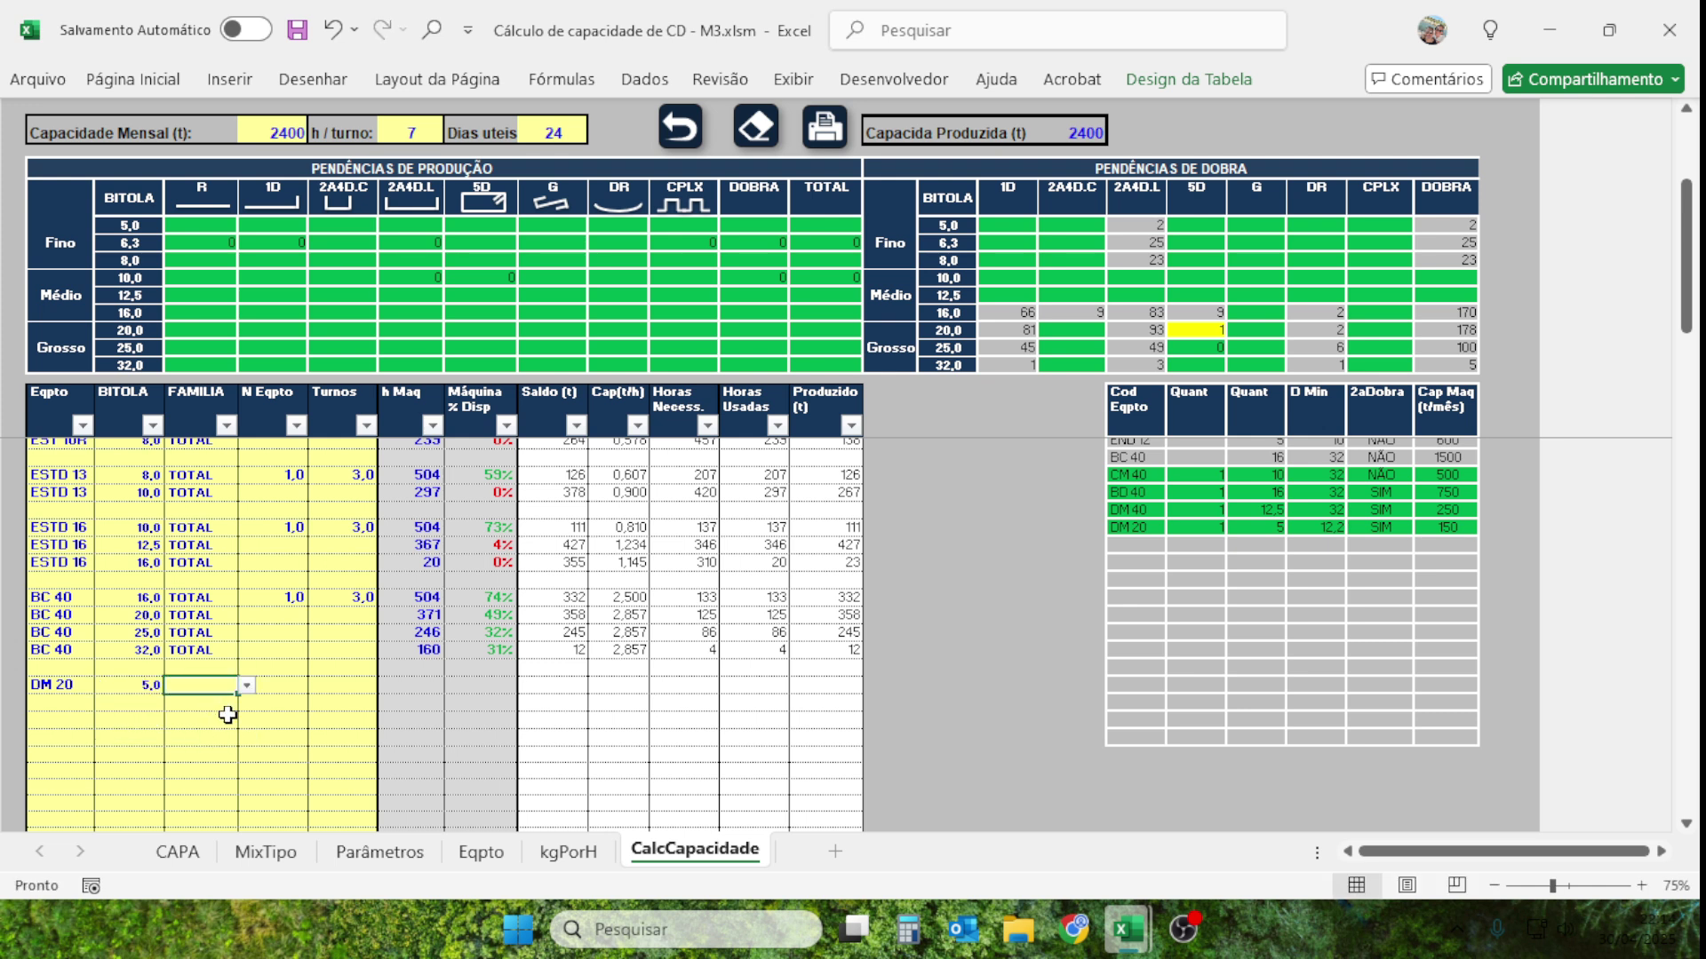
{"action": "key", "text": "alt+Down"}
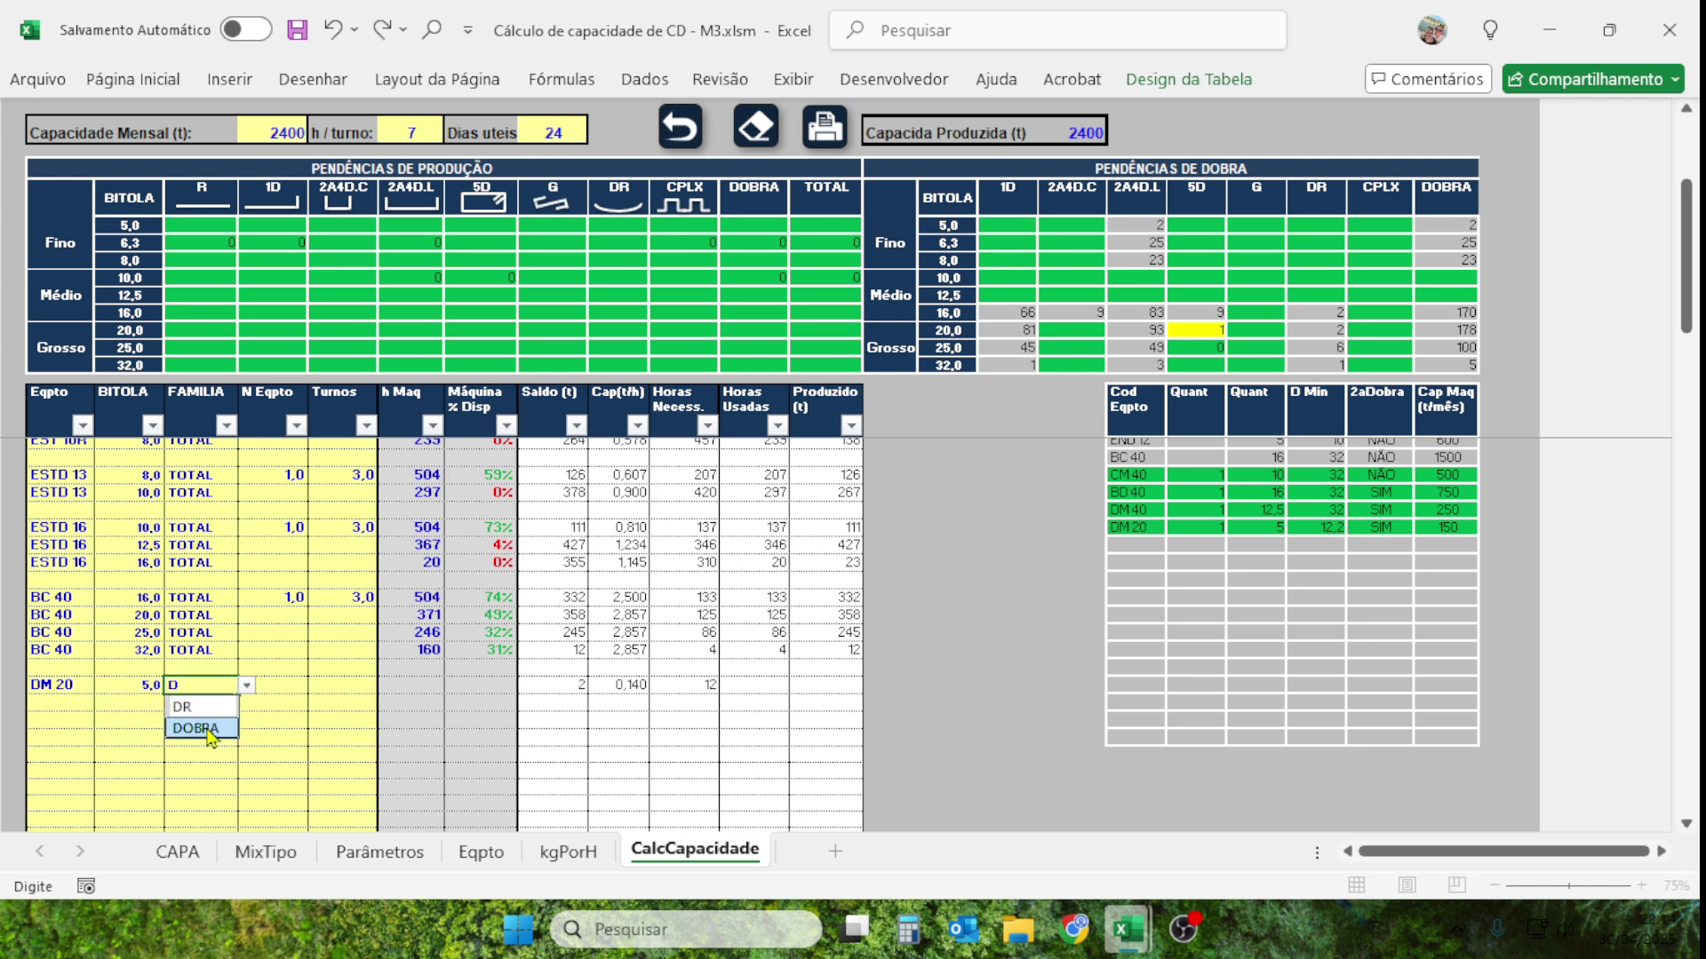
{"action": "left_click", "coordinate": [218, 724]}
{"action": "left_click", "coordinate": [283, 685]}
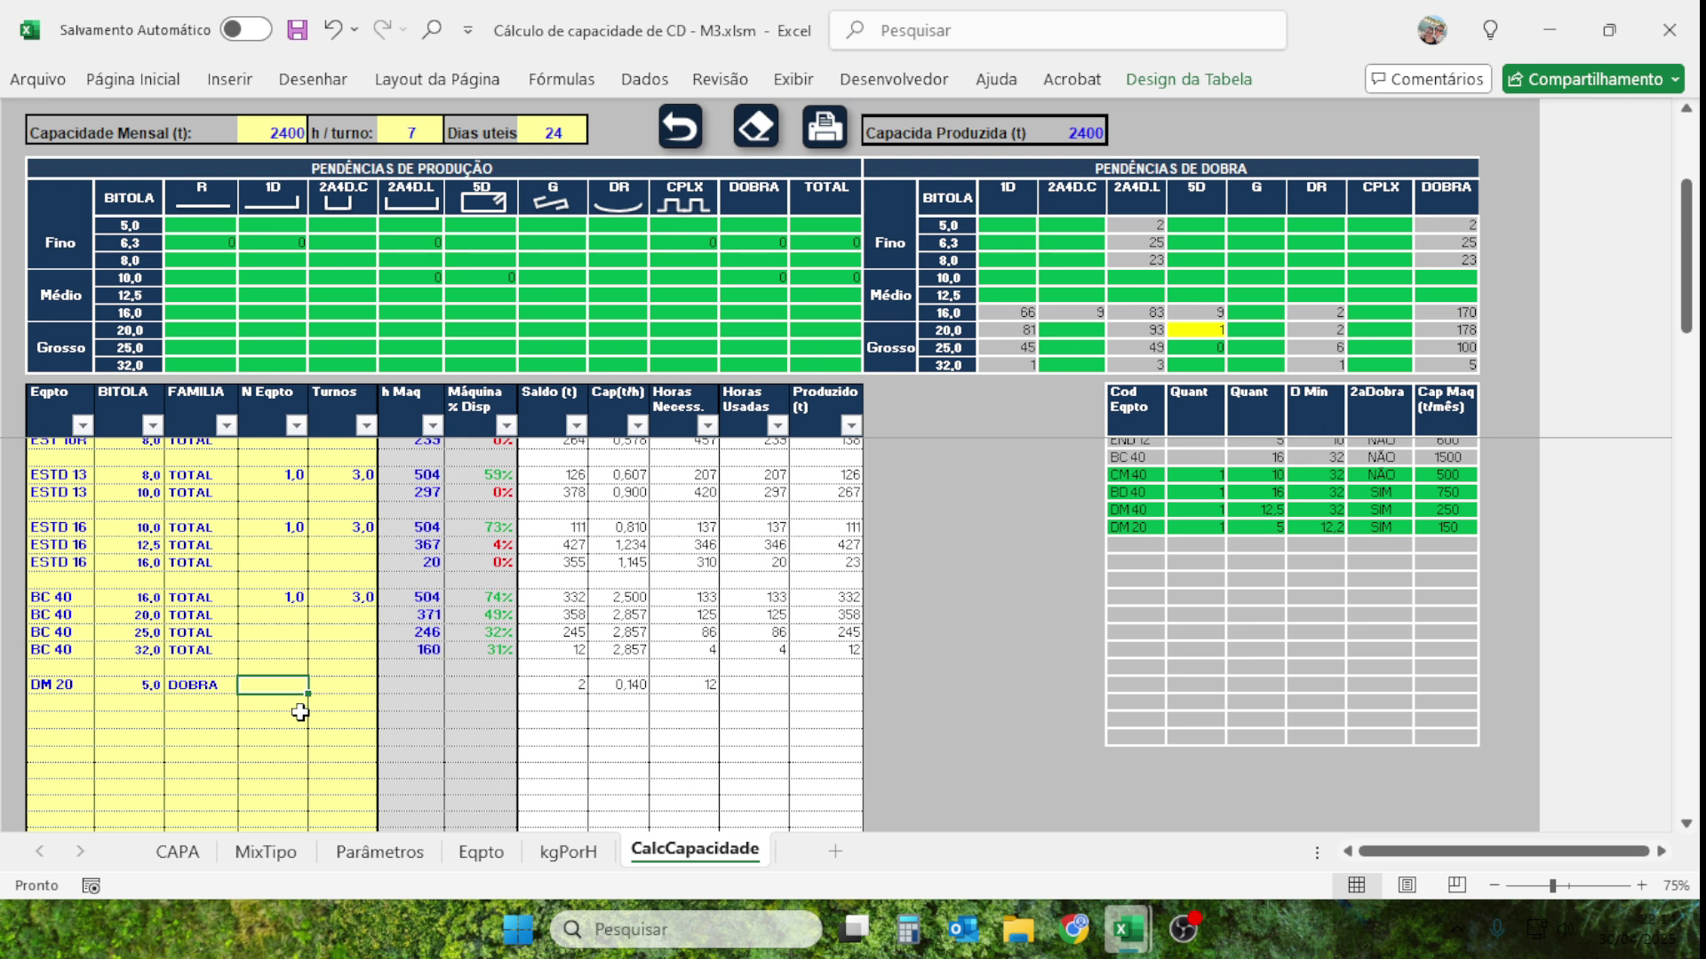
{"action": "type", "text": "1"}
{"action": "key", "text": "Tab"}
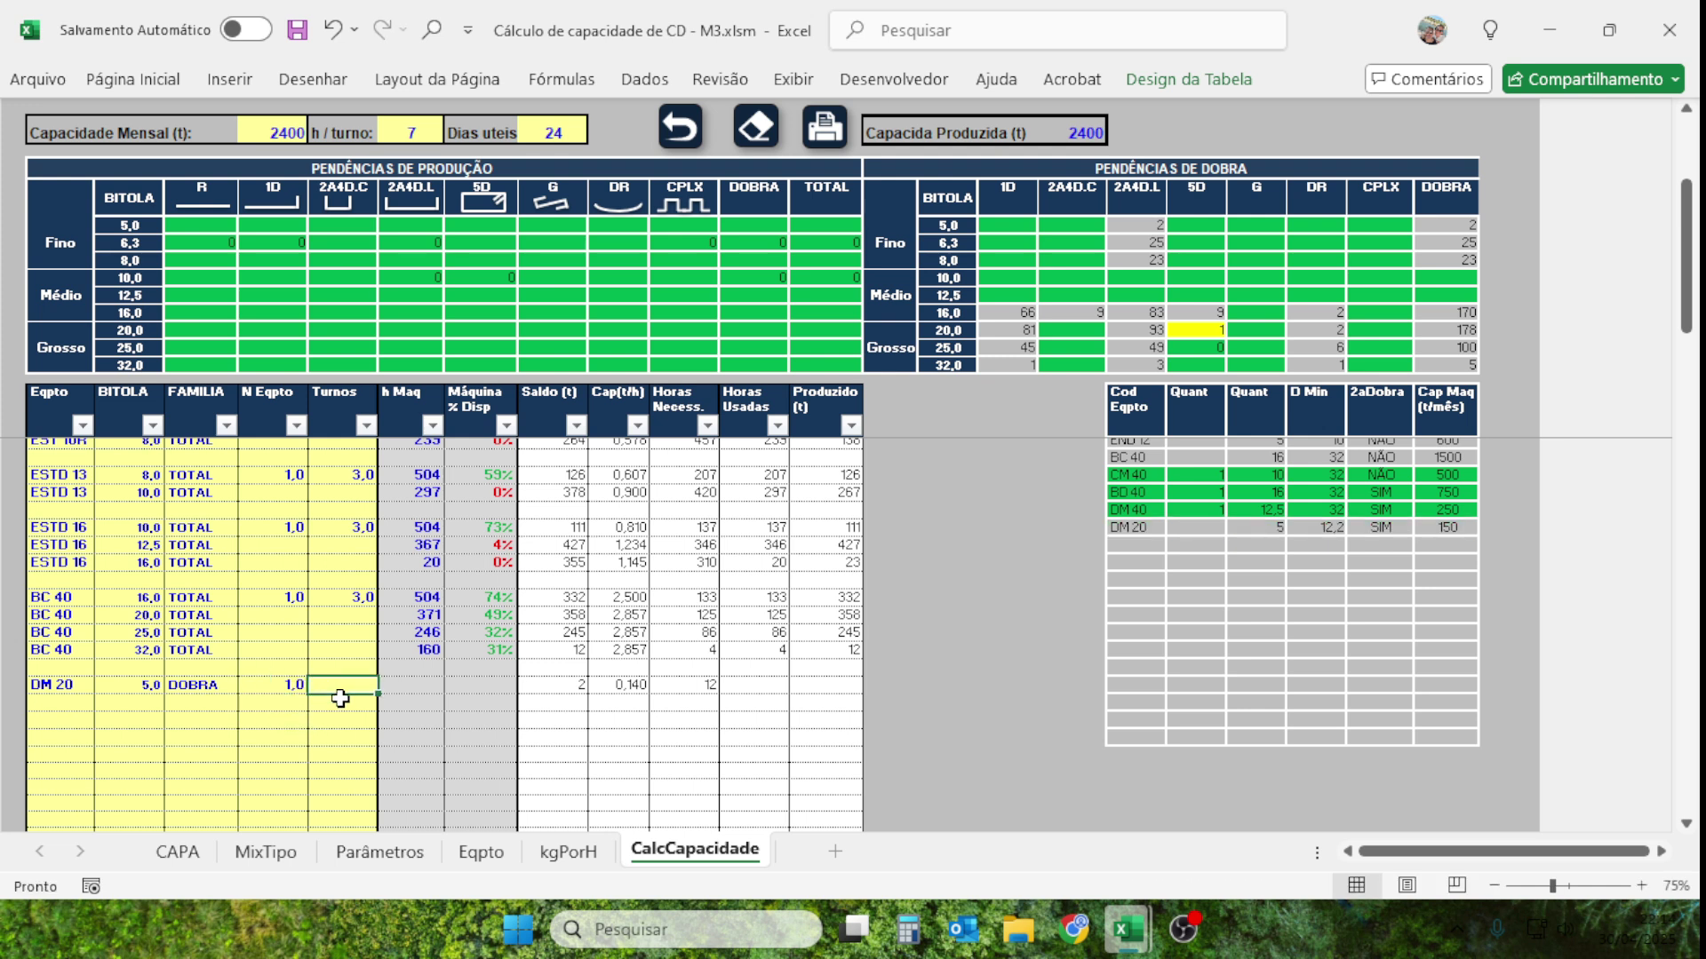
{"action": "type", "text": "3"}
{"action": "left_click", "coordinate": [312, 754]}
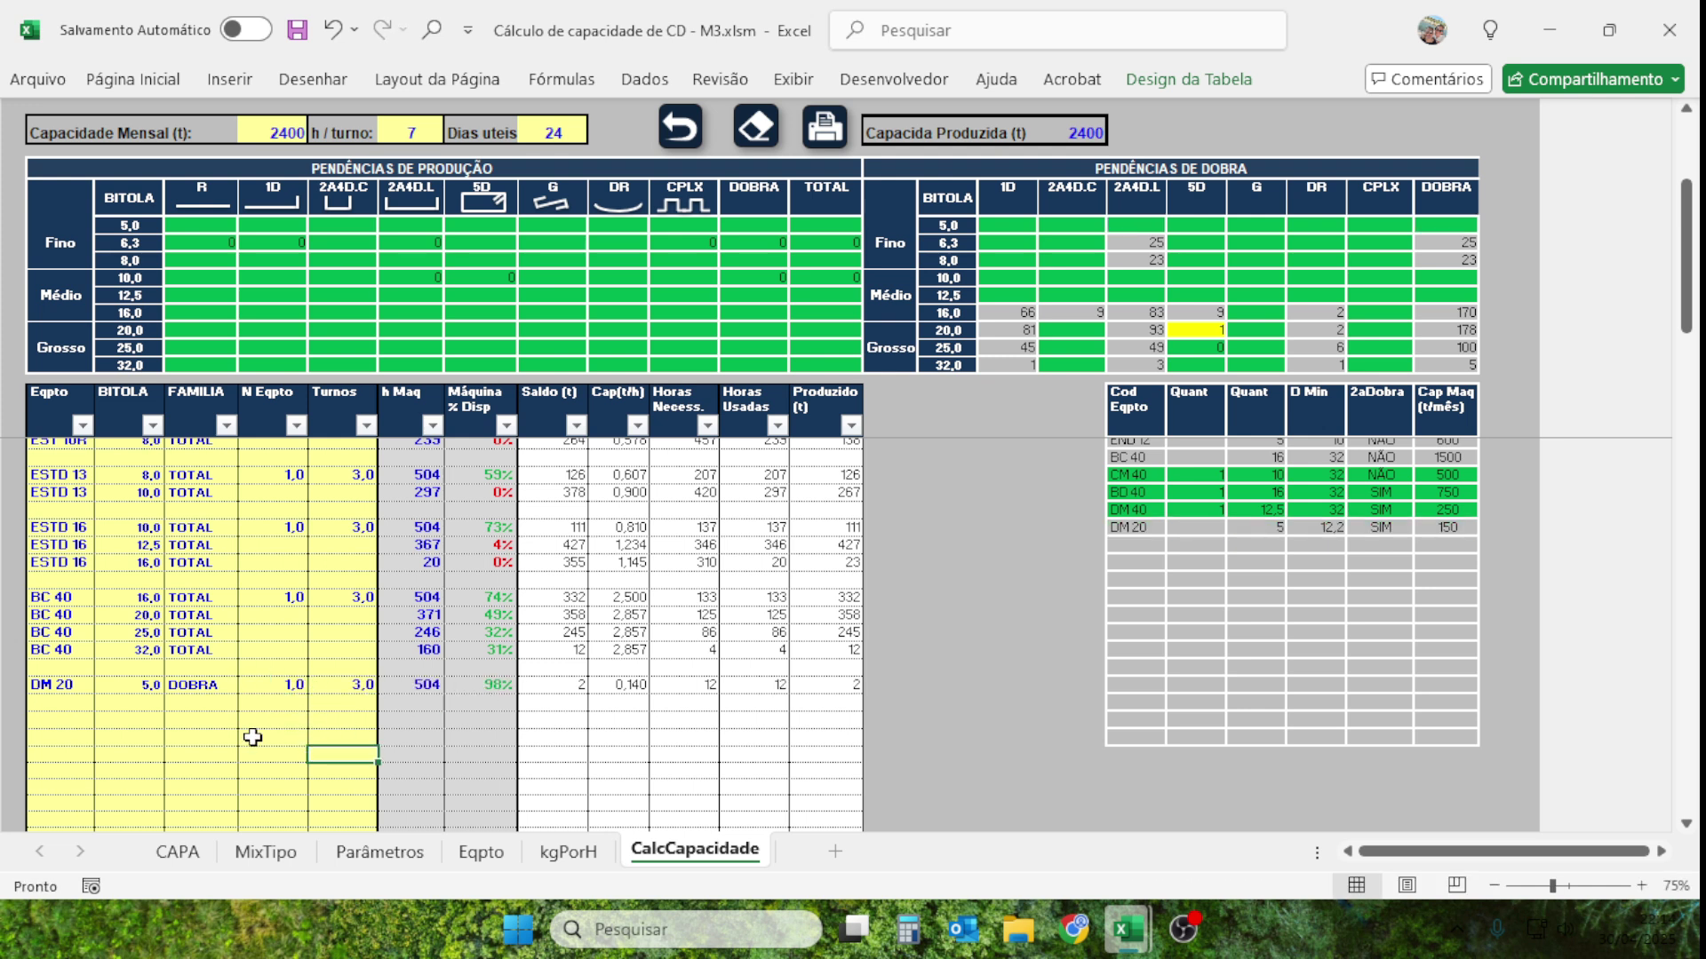
Add a DM 20 row for gauge 6,3 with family DOBRA directly below the gauge 5,0 one.
{"action": "left_click", "coordinate": [54, 704]}
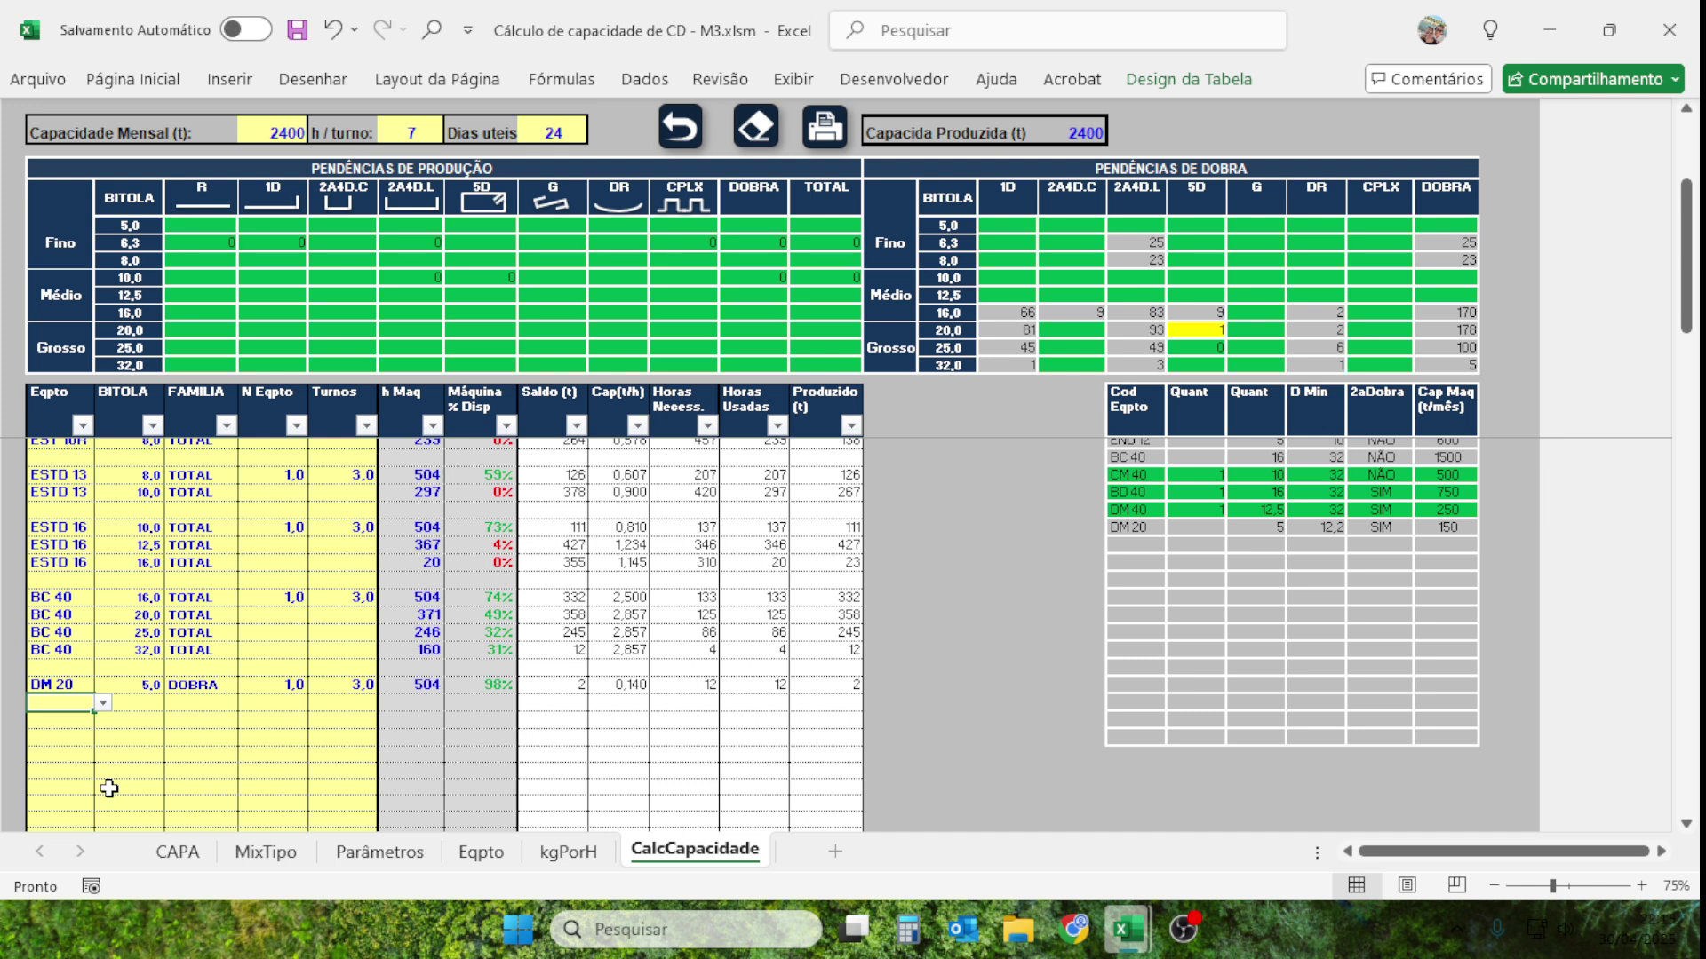
{"action": "type", "text": "D"}
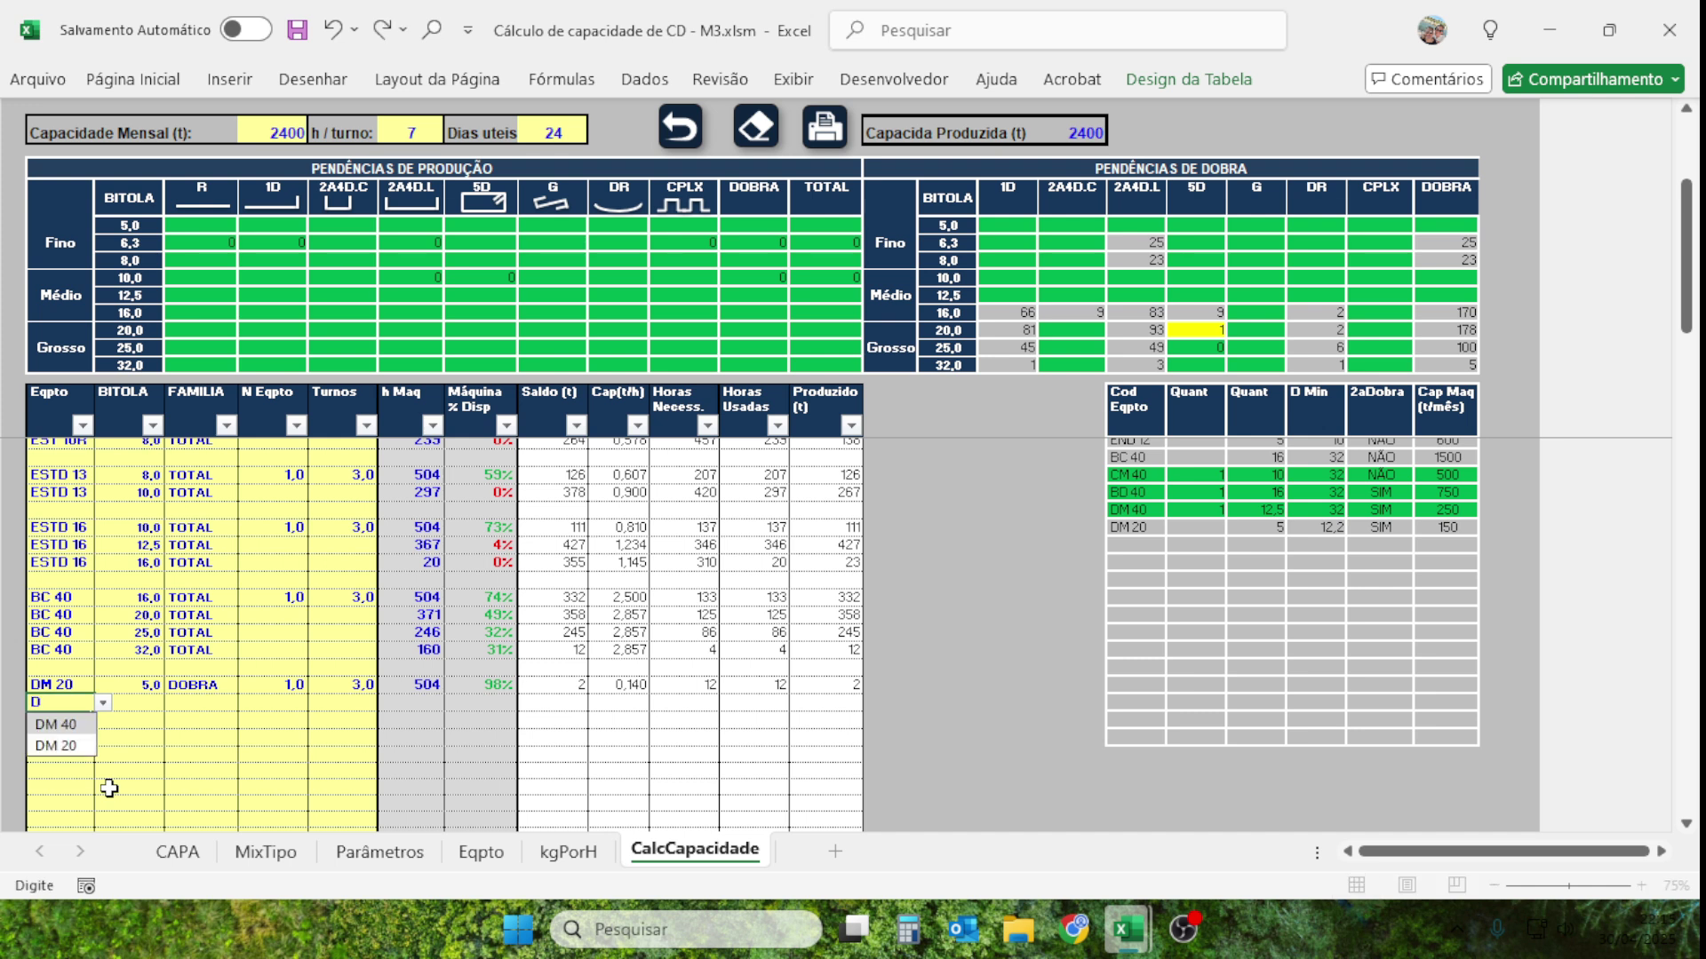
{"action": "left_click", "coordinate": [56, 746]}
{"action": "left_click", "coordinate": [148, 710]}
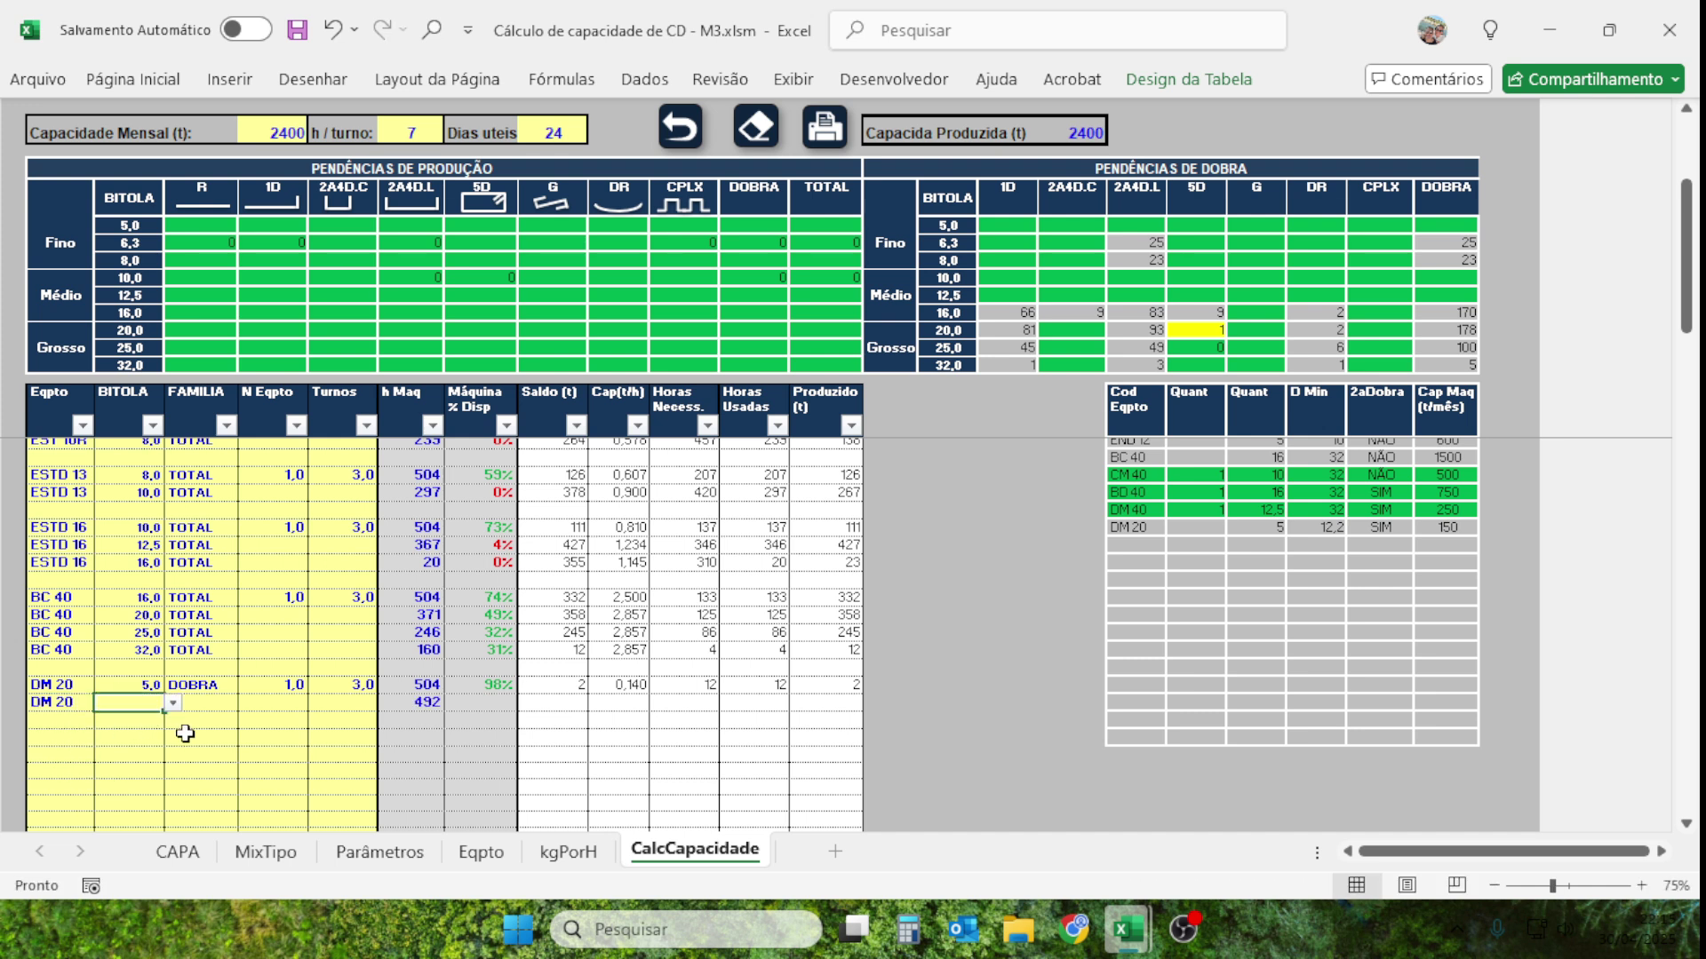
{"action": "type", "text": "6,"}
{"action": "key", "text": "Tab"}
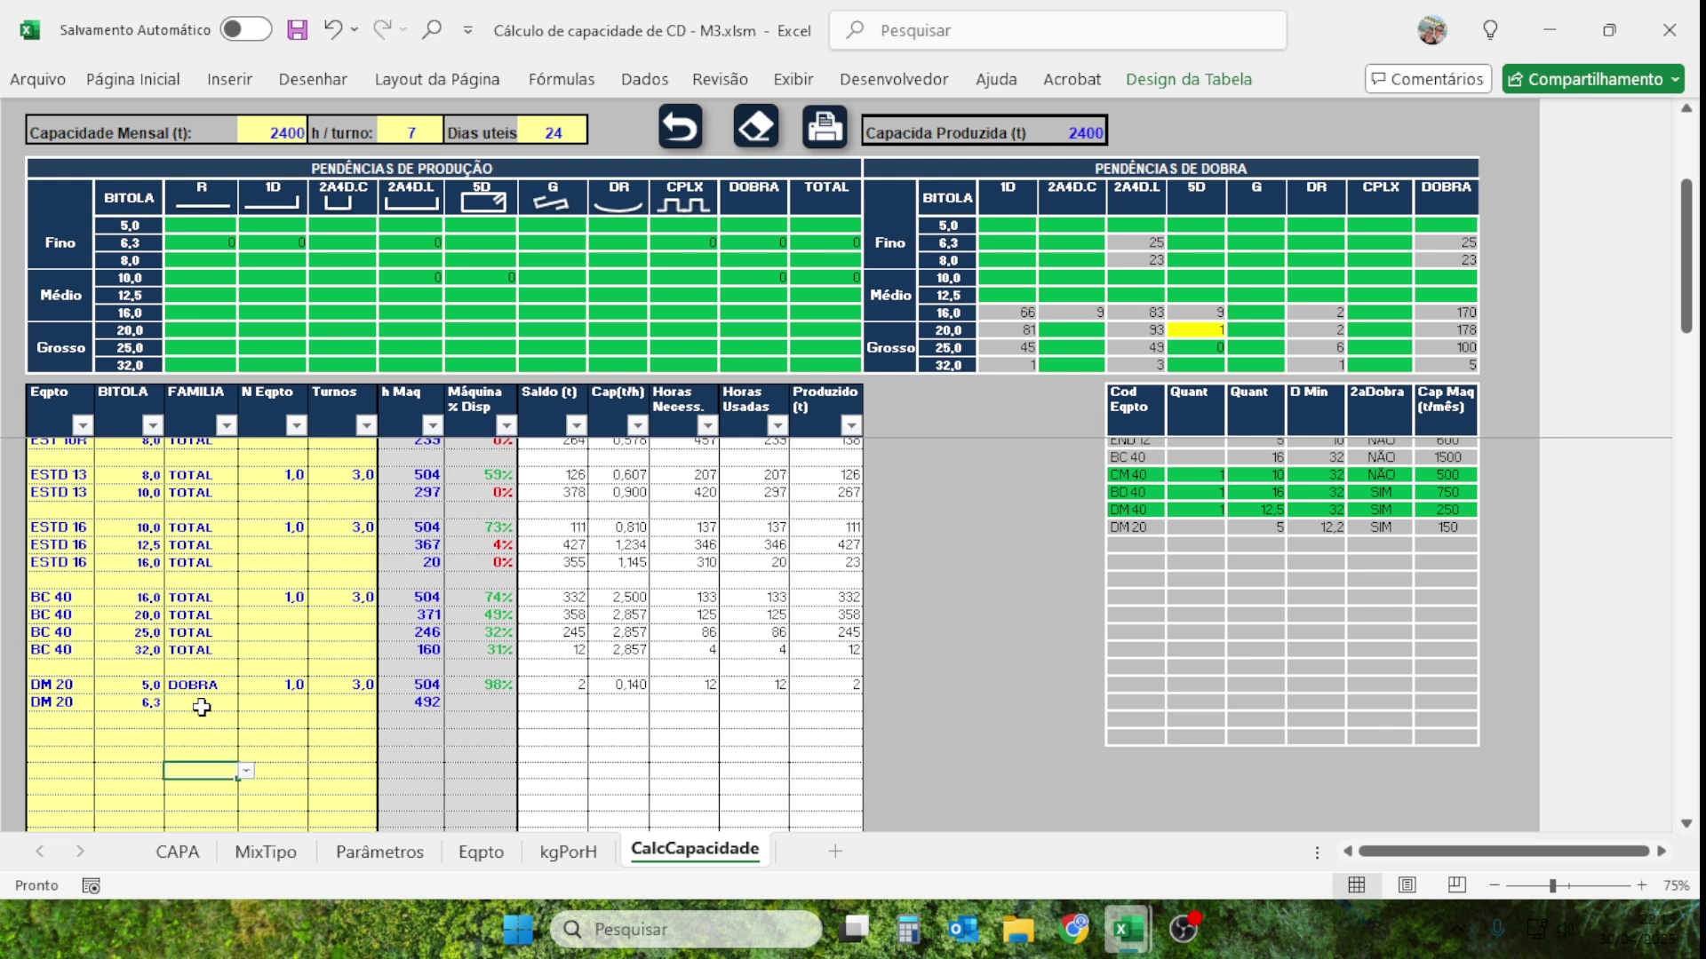
{"action": "key", "text": "alt+Down"}
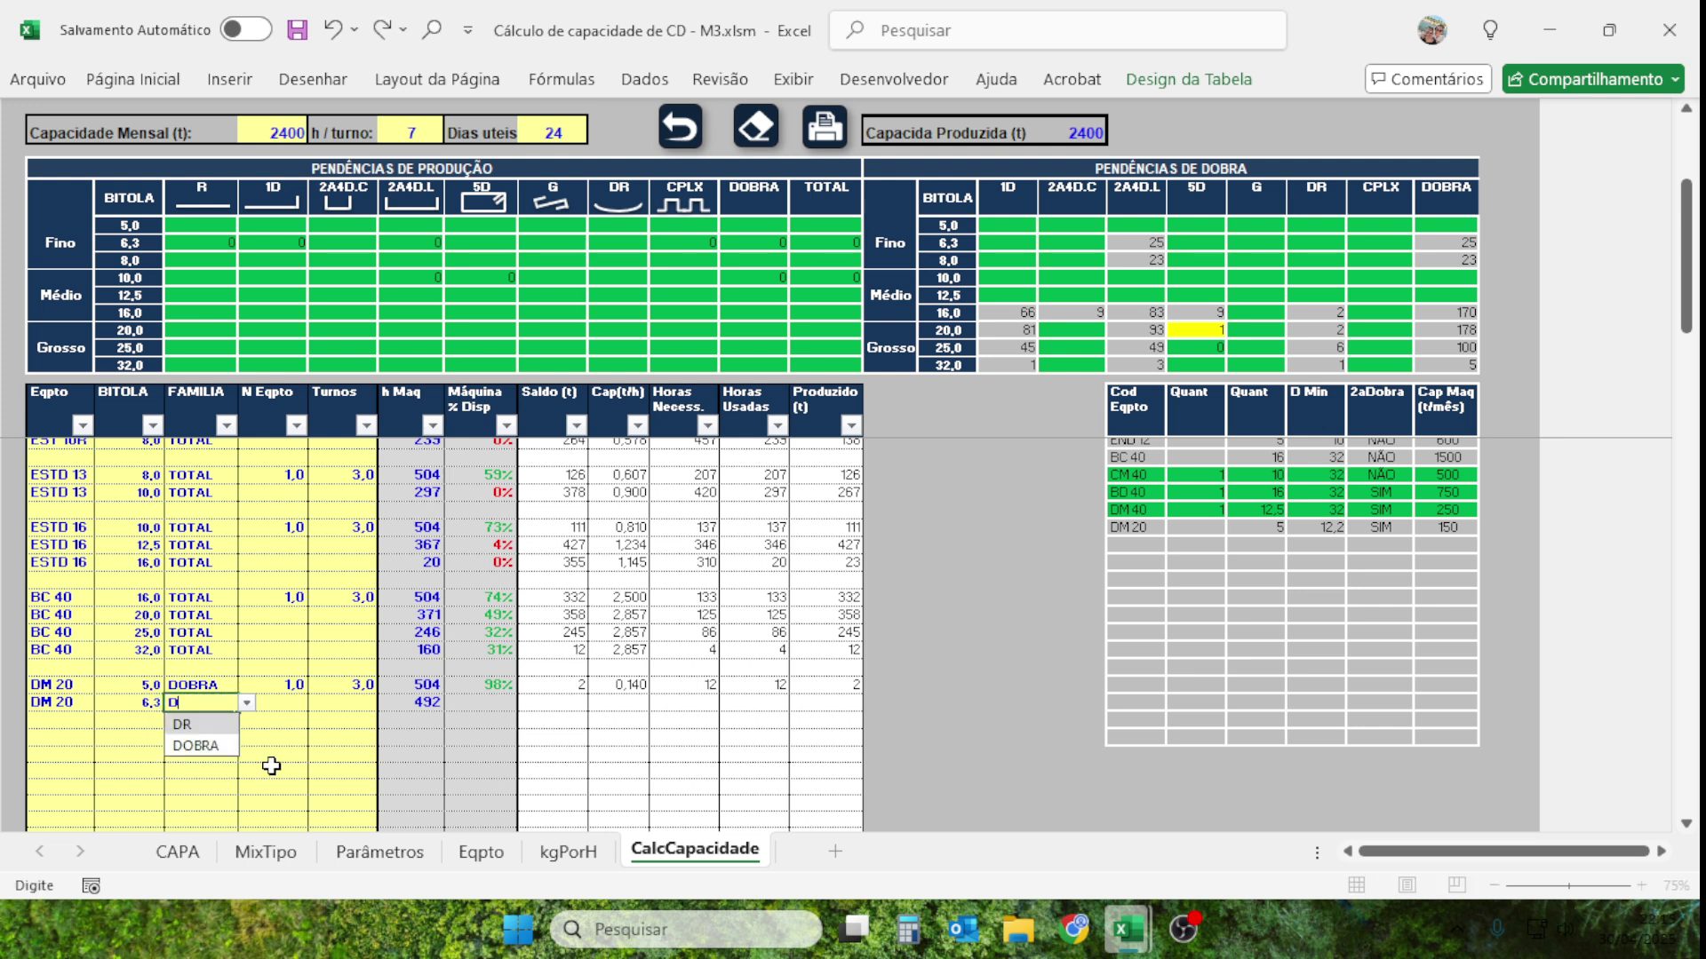
{"action": "left_click", "coordinate": [225, 746]}
{"action": "left_click", "coordinate": [291, 742]}
Add a DM 20 row for gauge 8,0 with family DR directly below the gauge 6,3 one.
{"action": "left_click", "coordinate": [67, 727]}
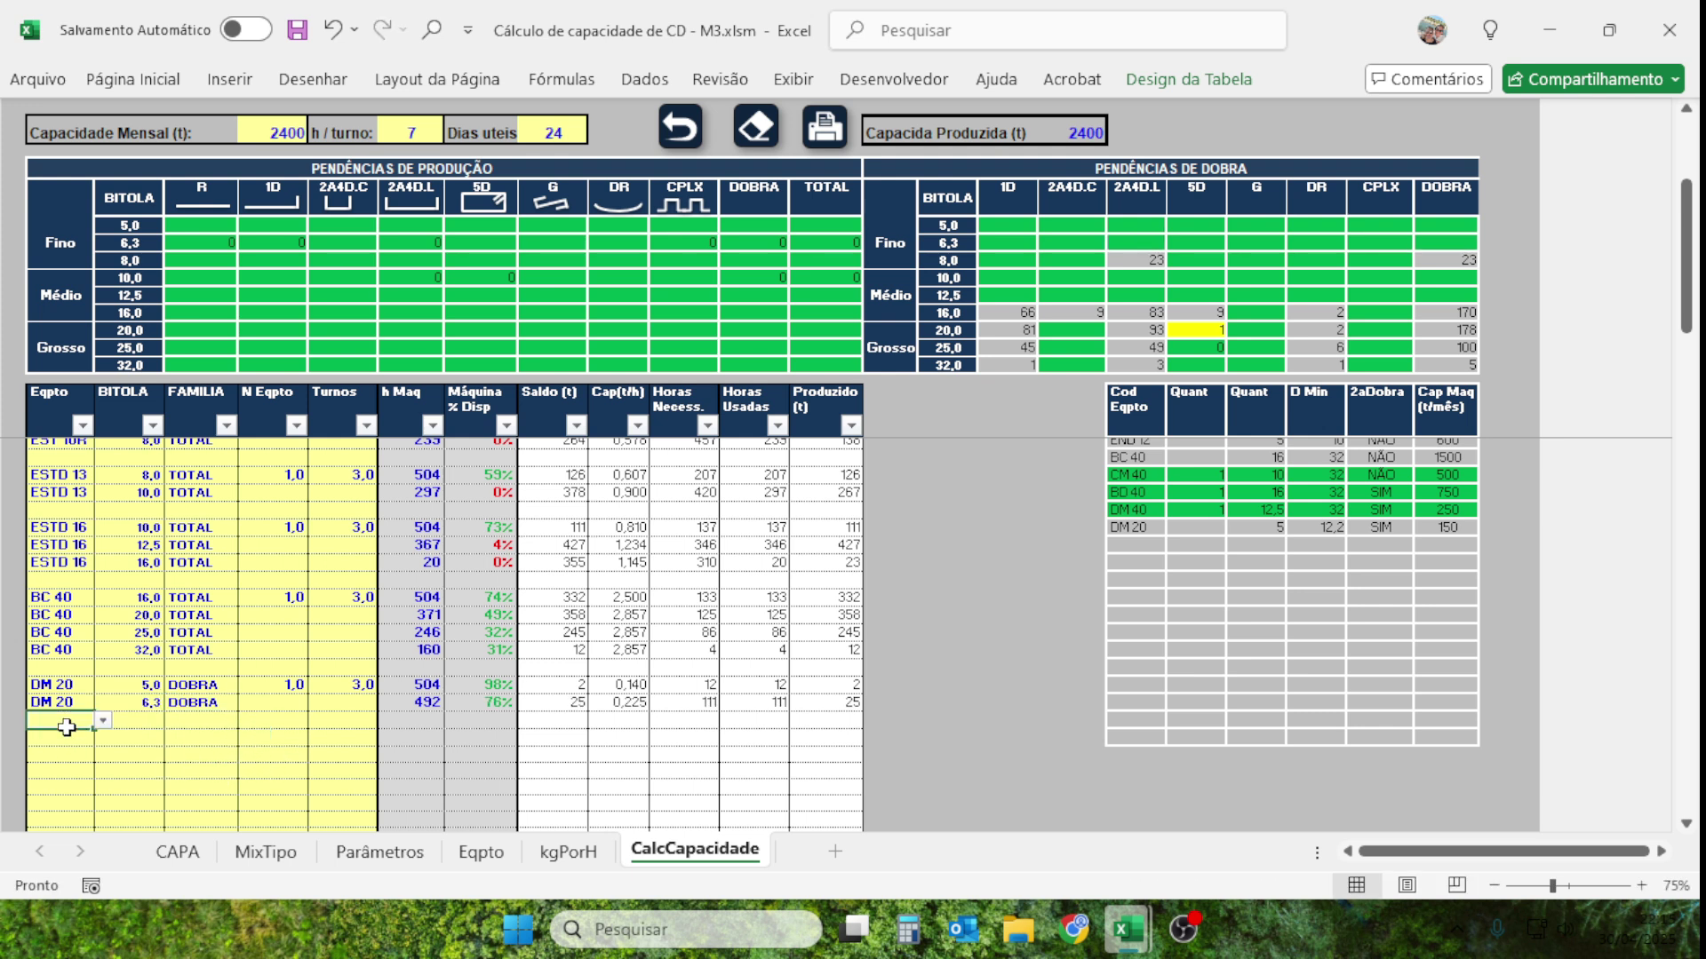
{"action": "type", "text": "D"}
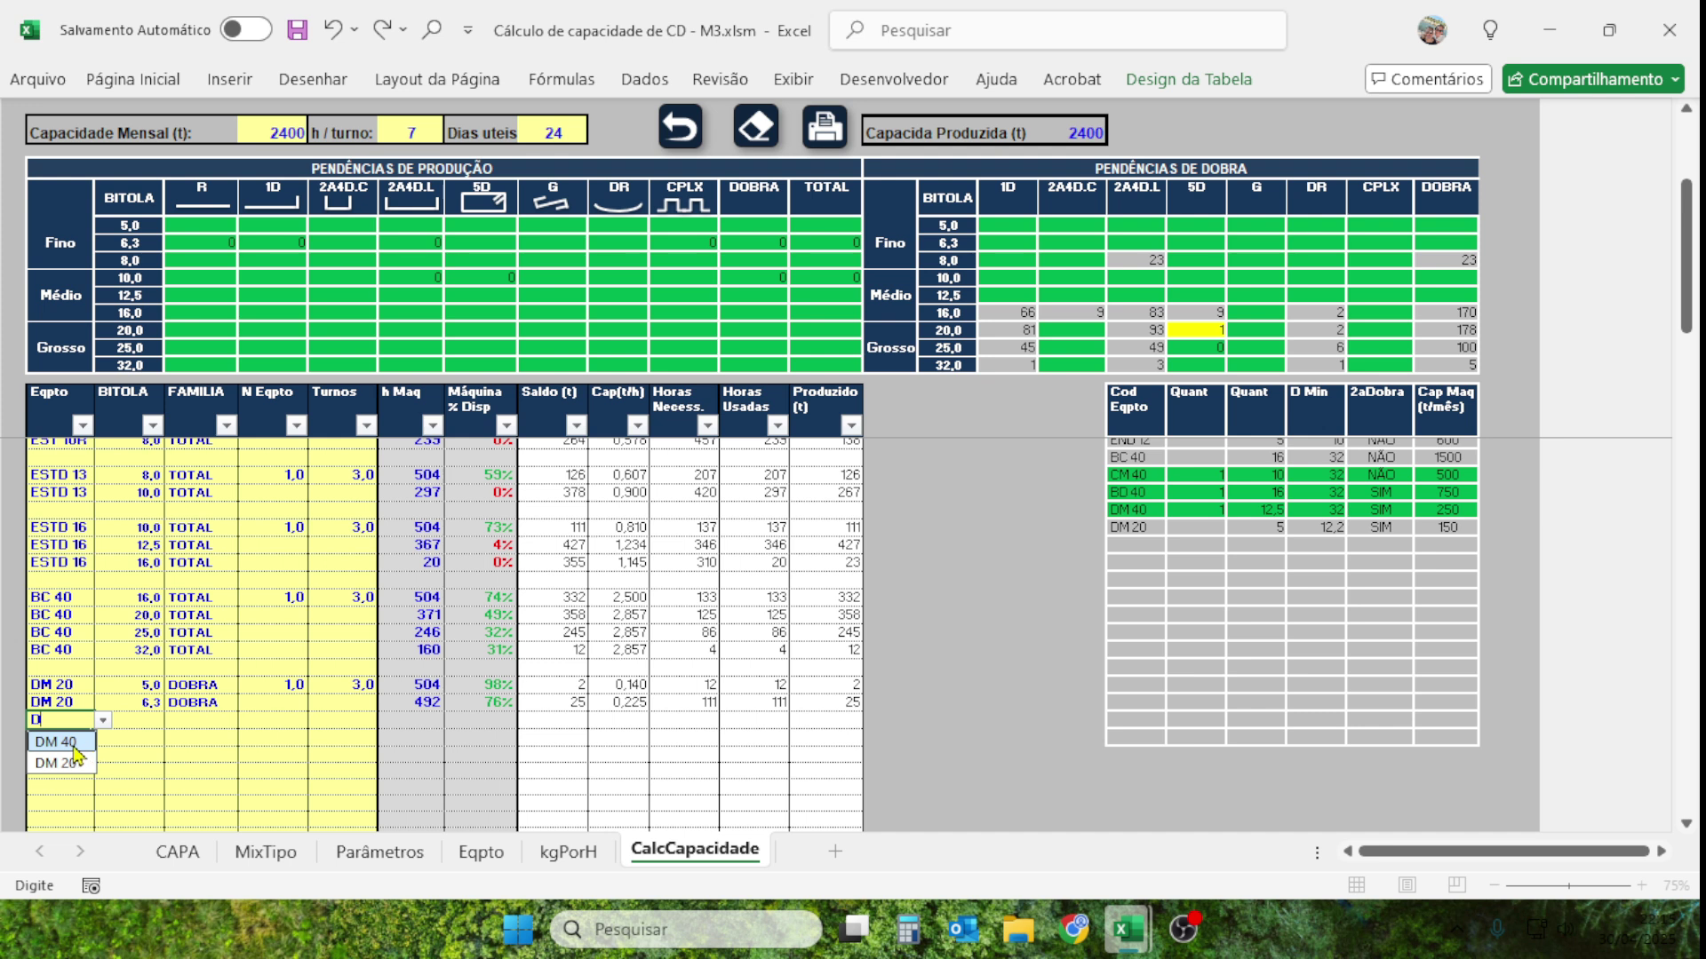
{"action": "left_click", "coordinate": [71, 762]}
{"action": "left_click", "coordinate": [140, 724]}
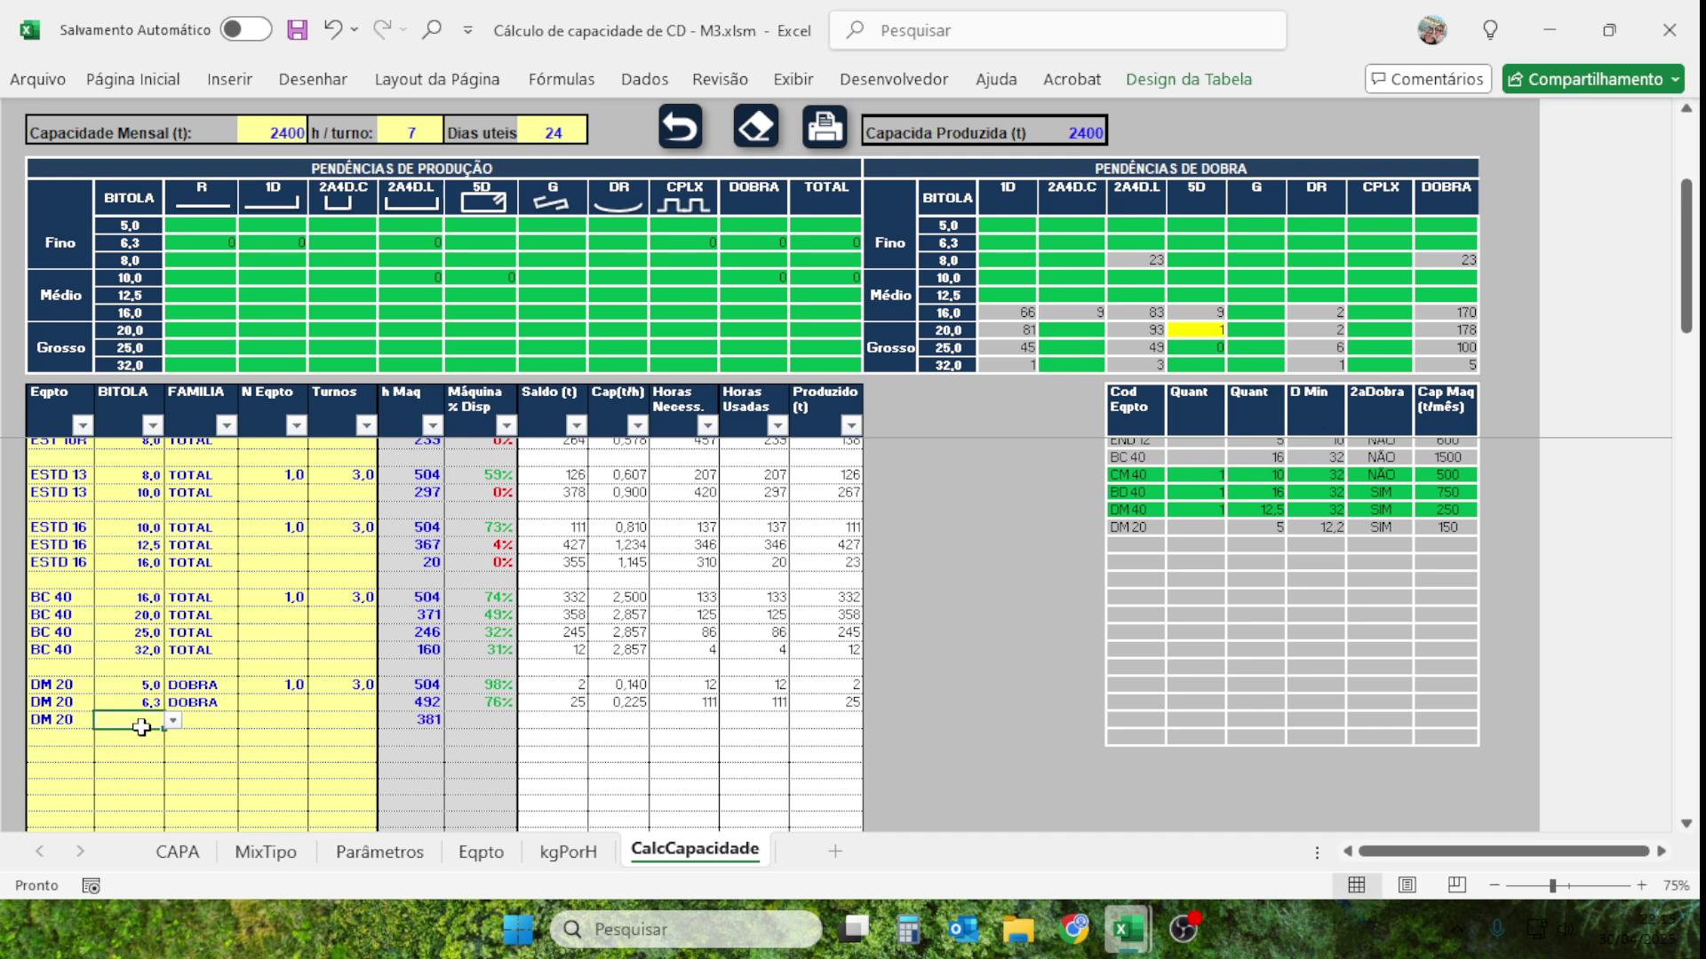
{"action": "left_click", "coordinate": [171, 720]}
{"action": "left_click", "coordinate": [164, 756]}
{"action": "left_click", "coordinate": [206, 722]}
{"action": "type", "text": "DR"}
{"action": "left_click", "coordinate": [198, 788]}
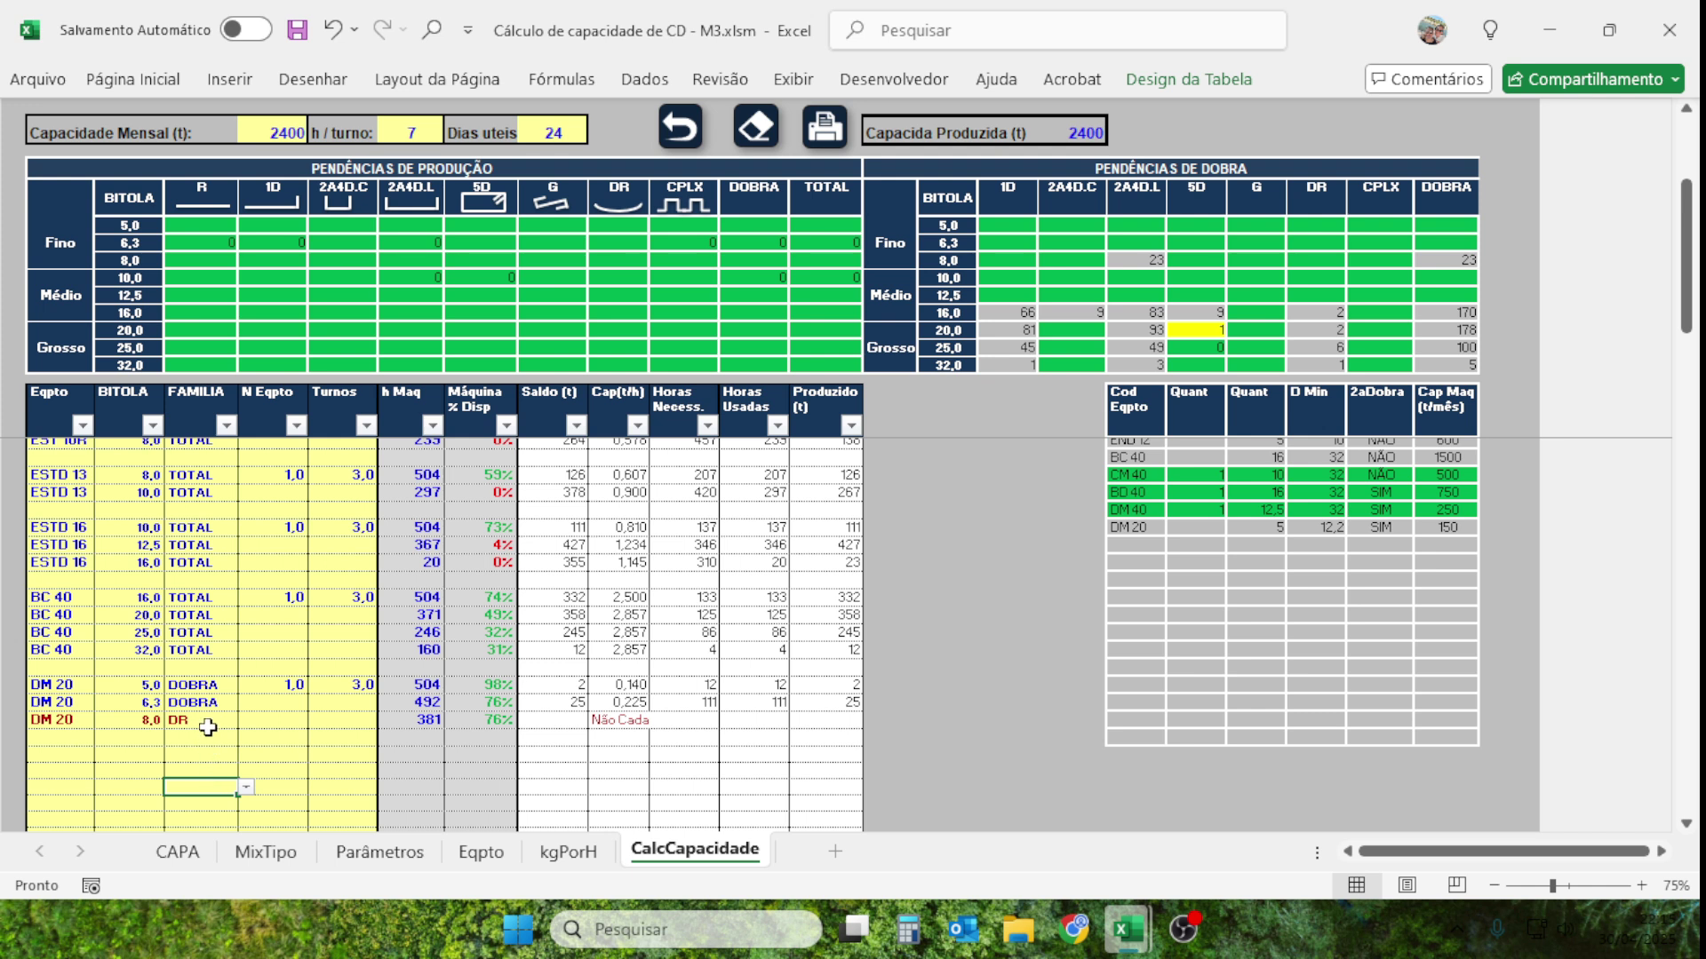
Change the family of the gauge 8,0 DM 20 row to DOBRA.
{"action": "left_click", "coordinate": [210, 724]}
{"action": "left_click", "coordinate": [609, 722]}
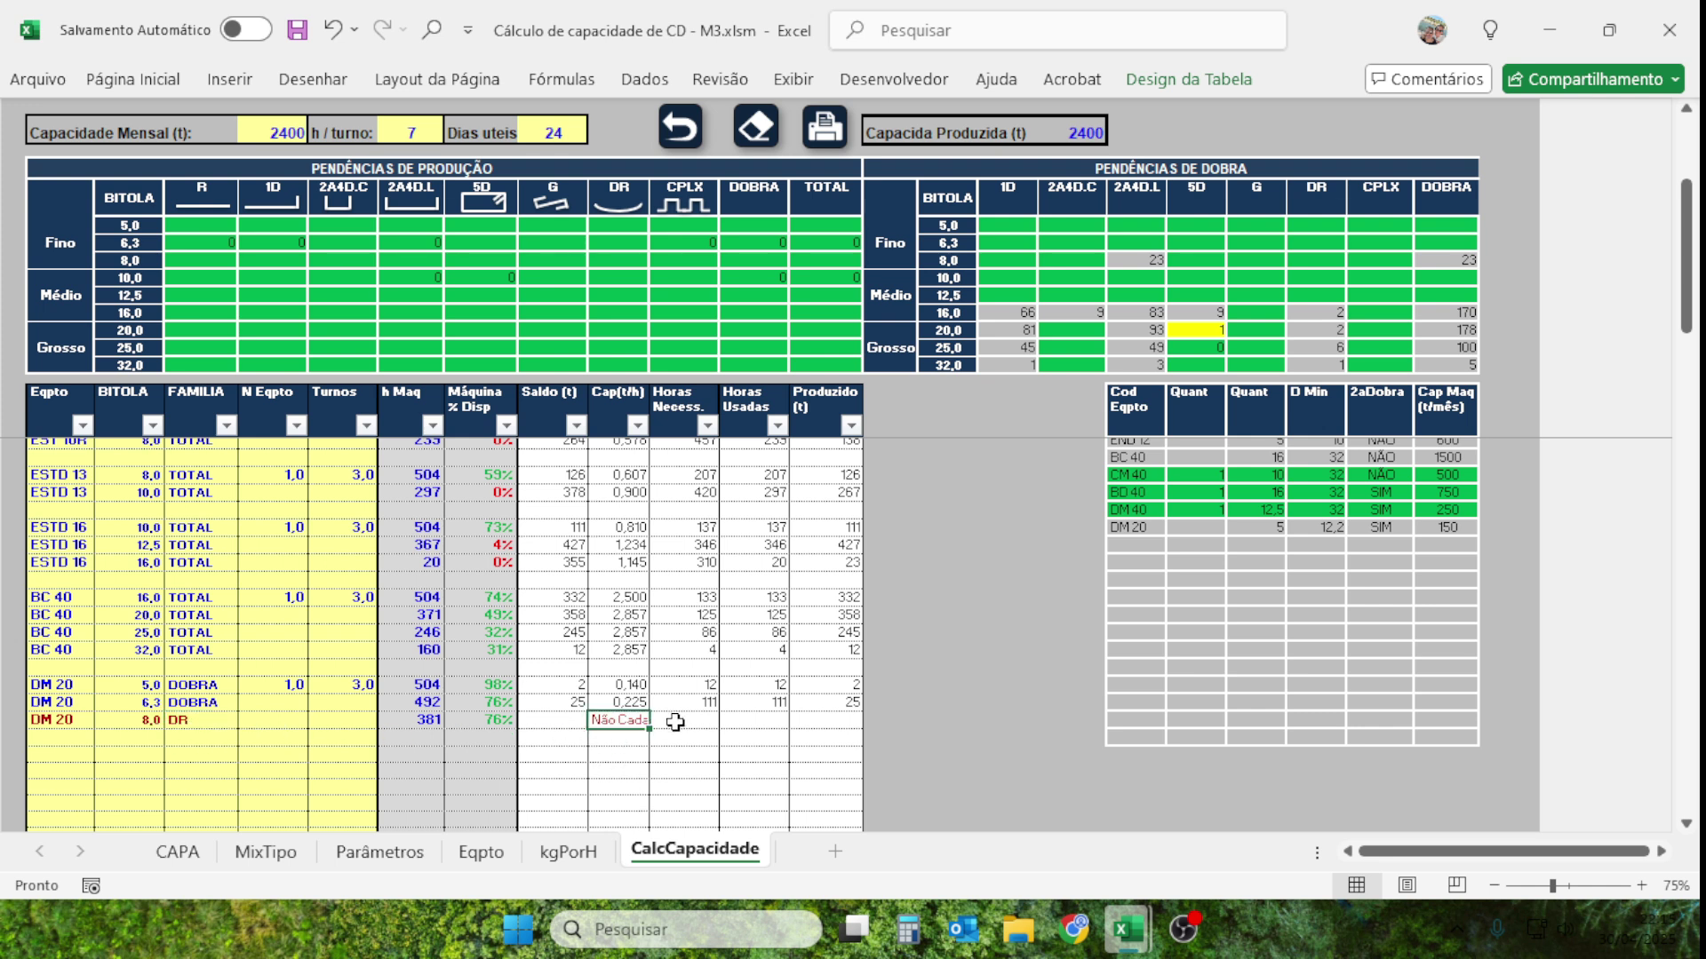
{"action": "left_click", "coordinate": [187, 722]}
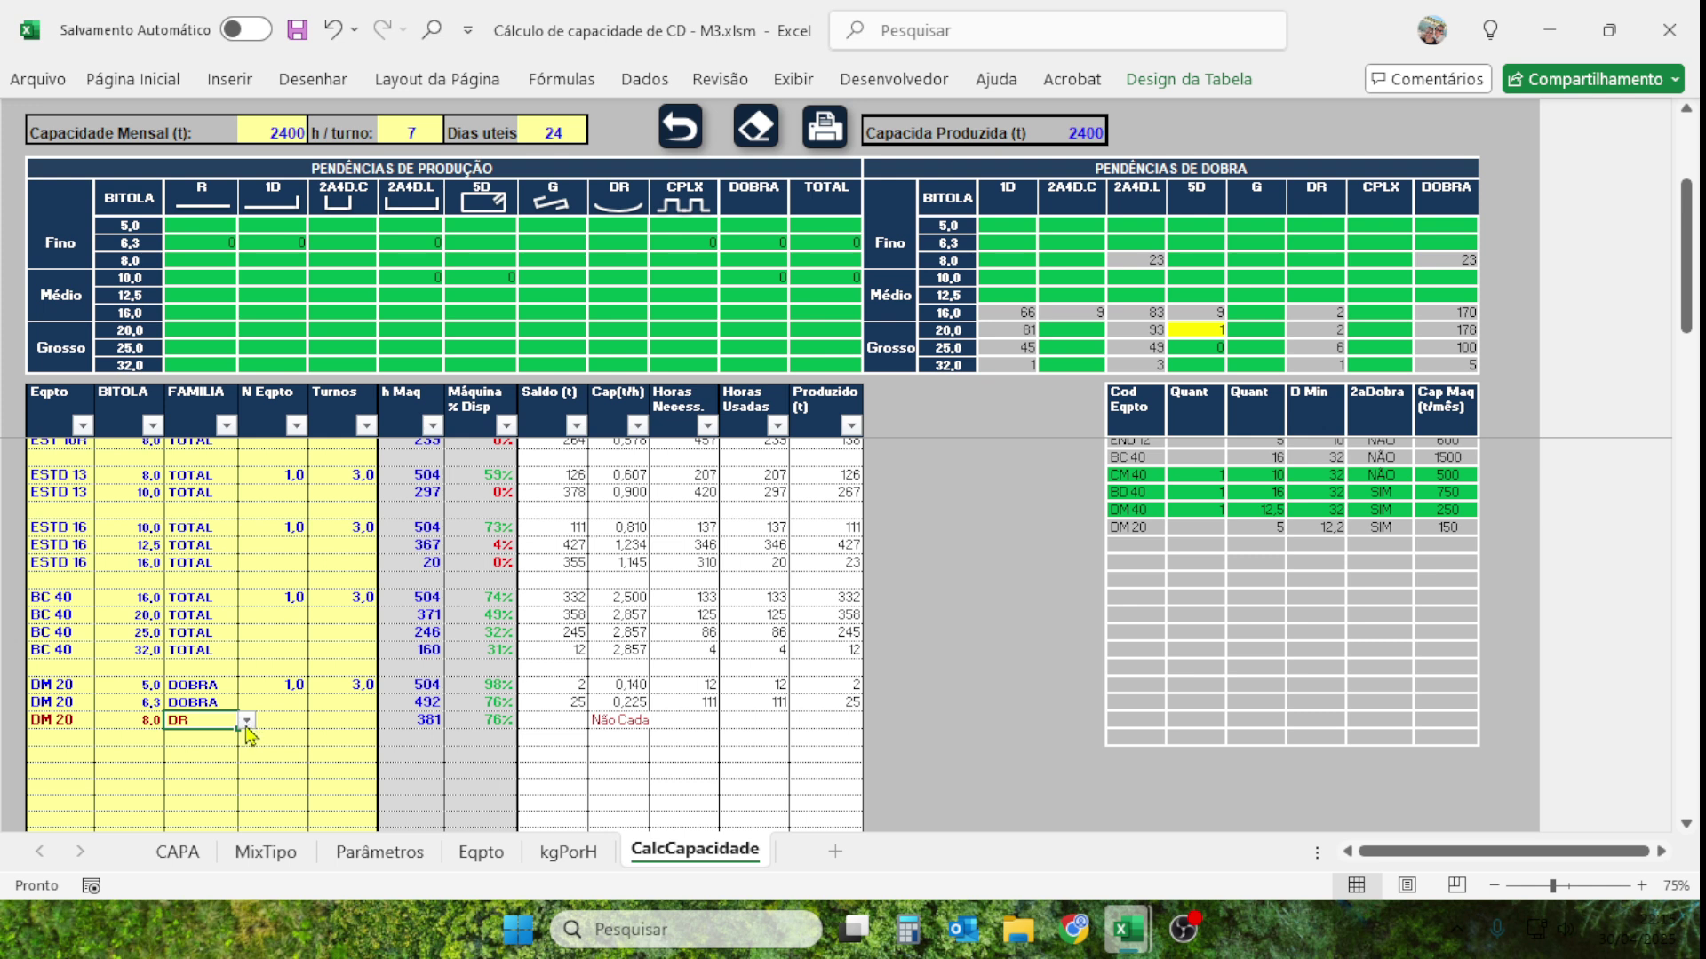
{"action": "left_click", "coordinate": [246, 723]}
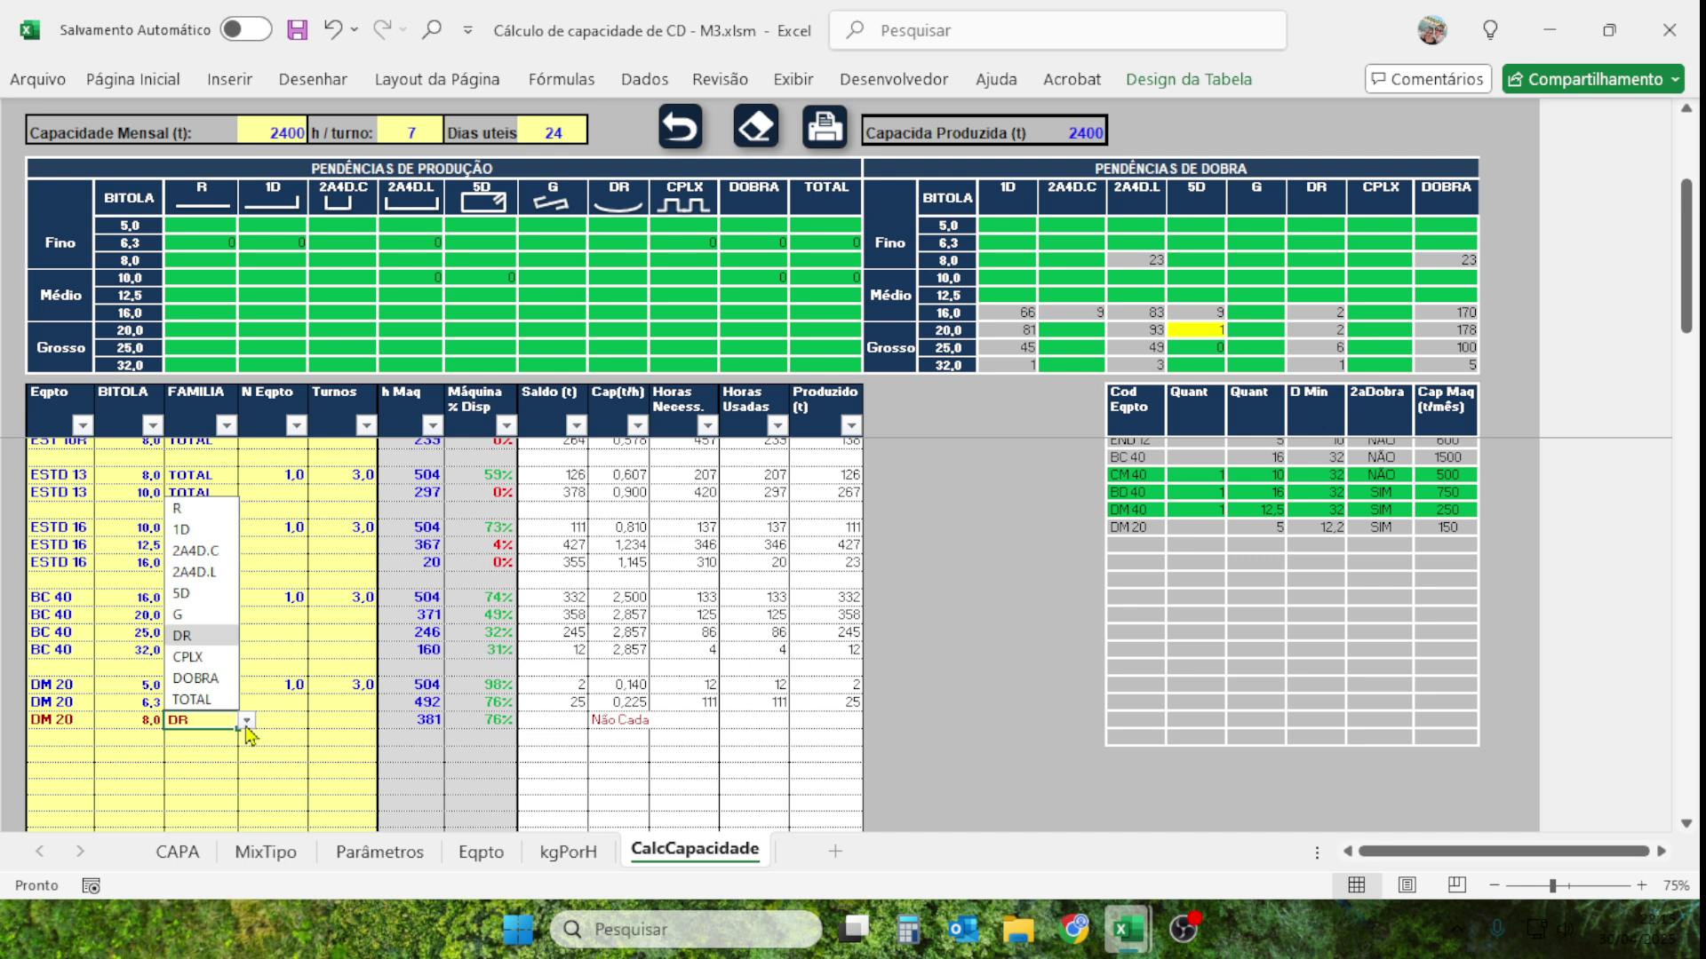
{"action": "left_click", "coordinate": [204, 679]}
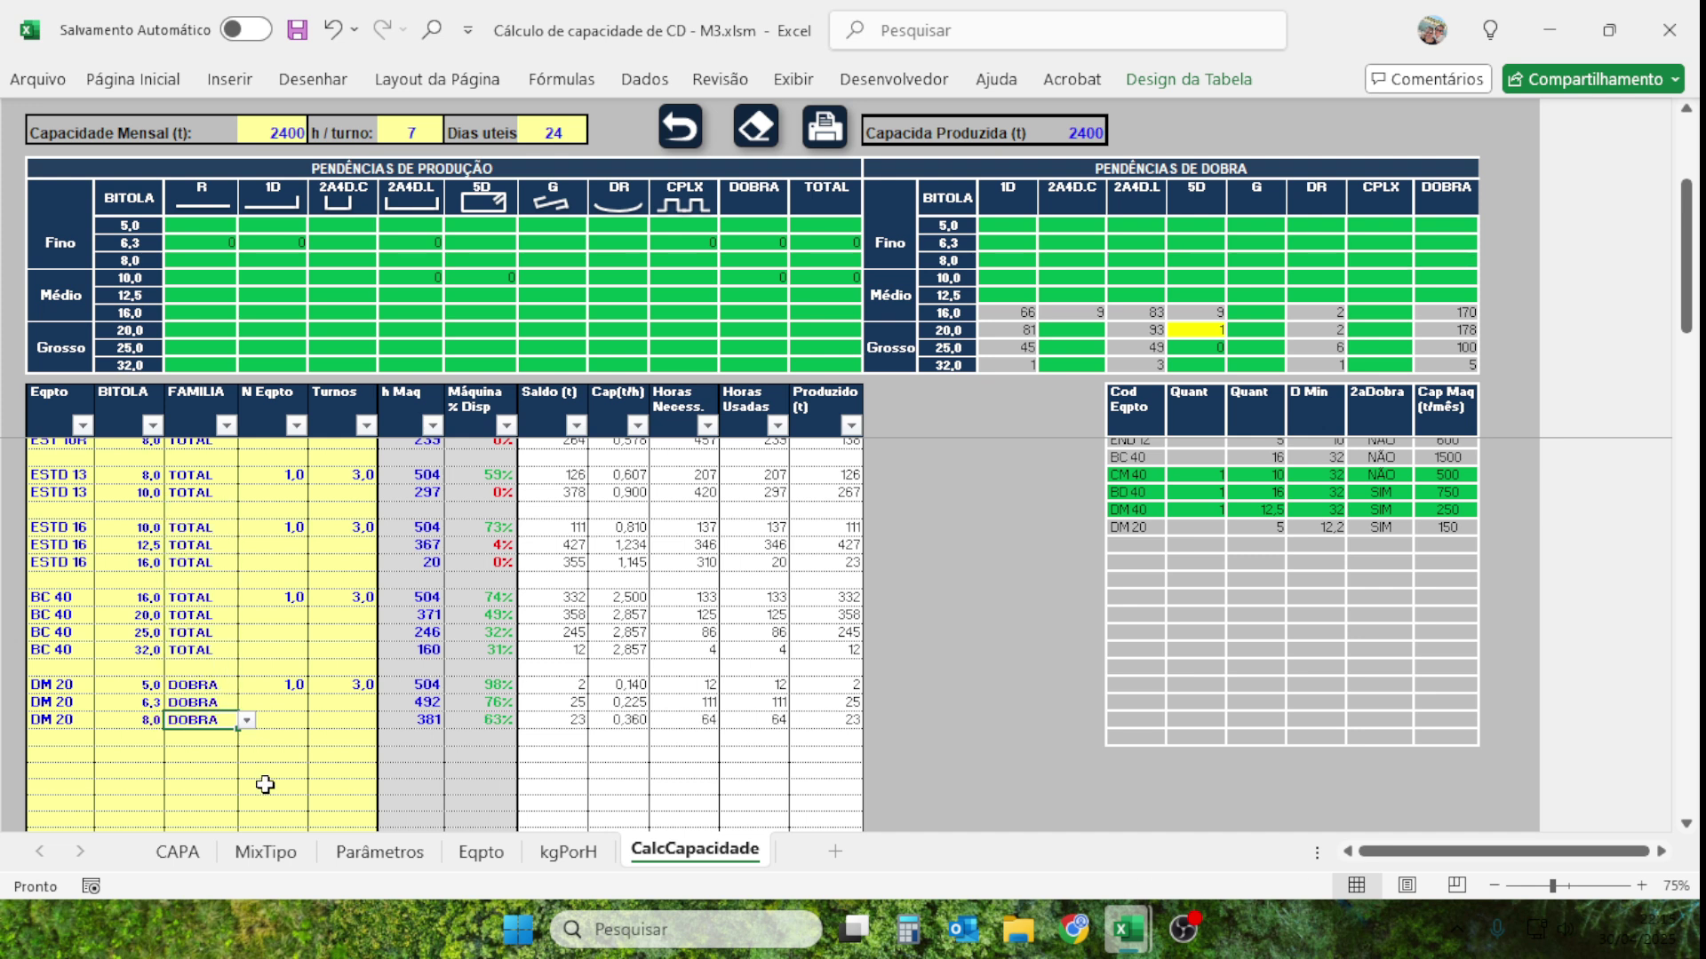
{"action": "left_click", "coordinate": [274, 767]}
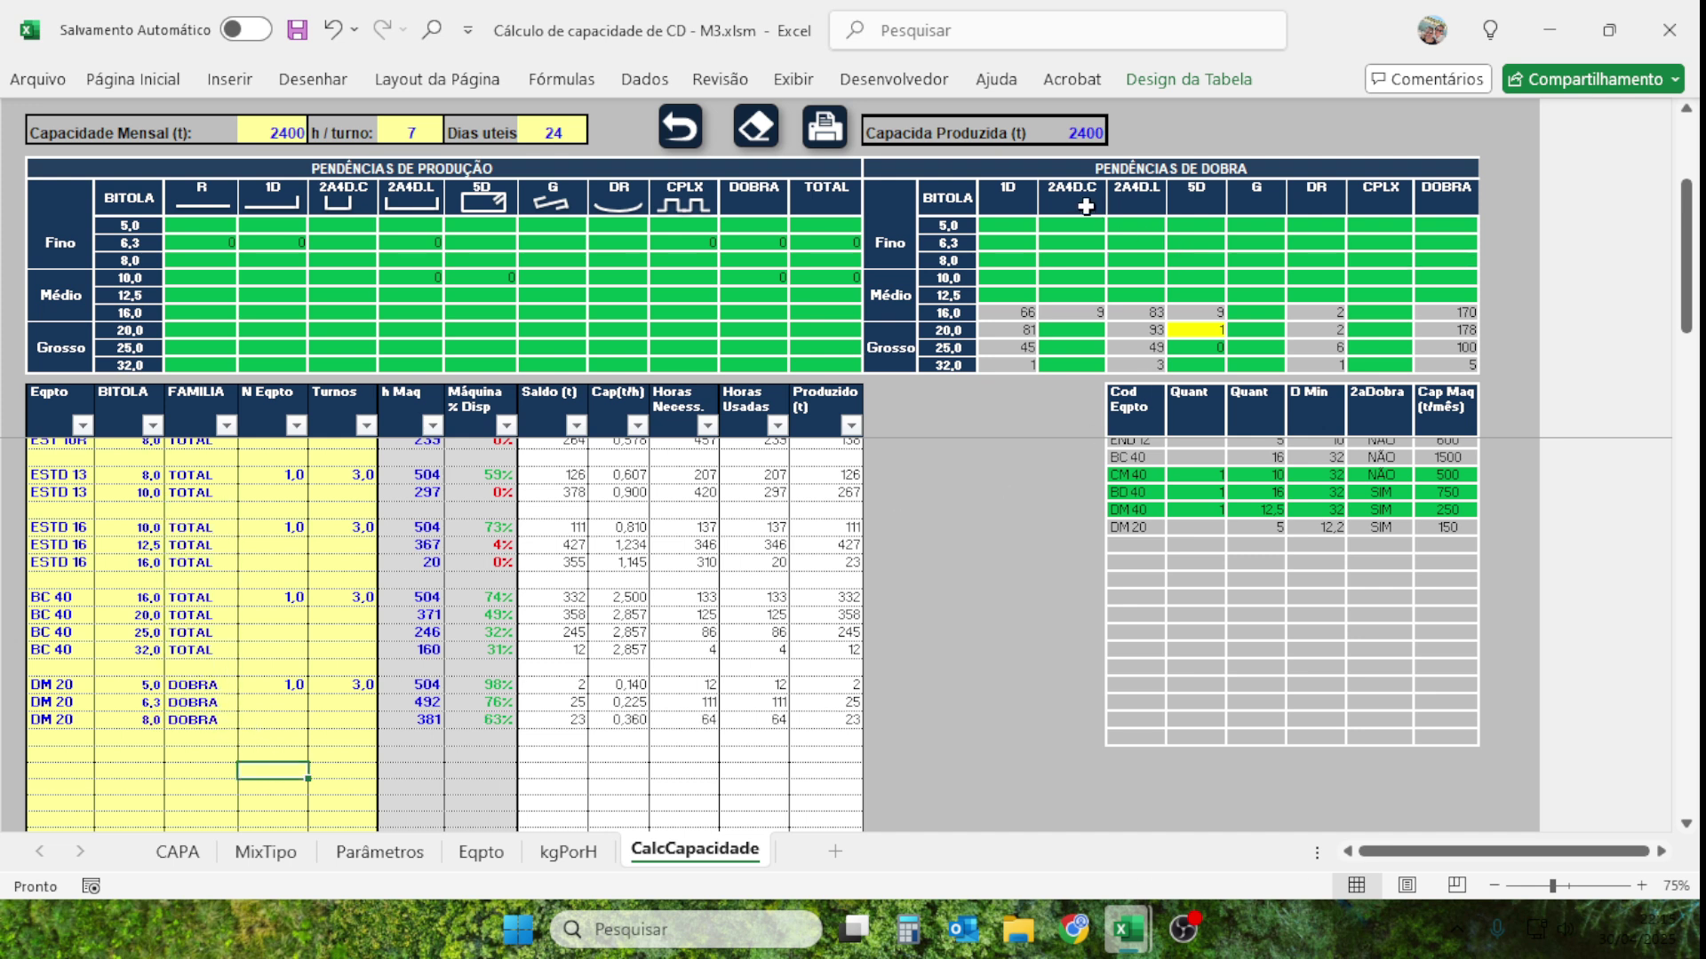
Test the gauge 5,0 DM 20 row with 1 shift and restore it to 3 shifts.
{"action": "left_click", "coordinate": [478, 723]}
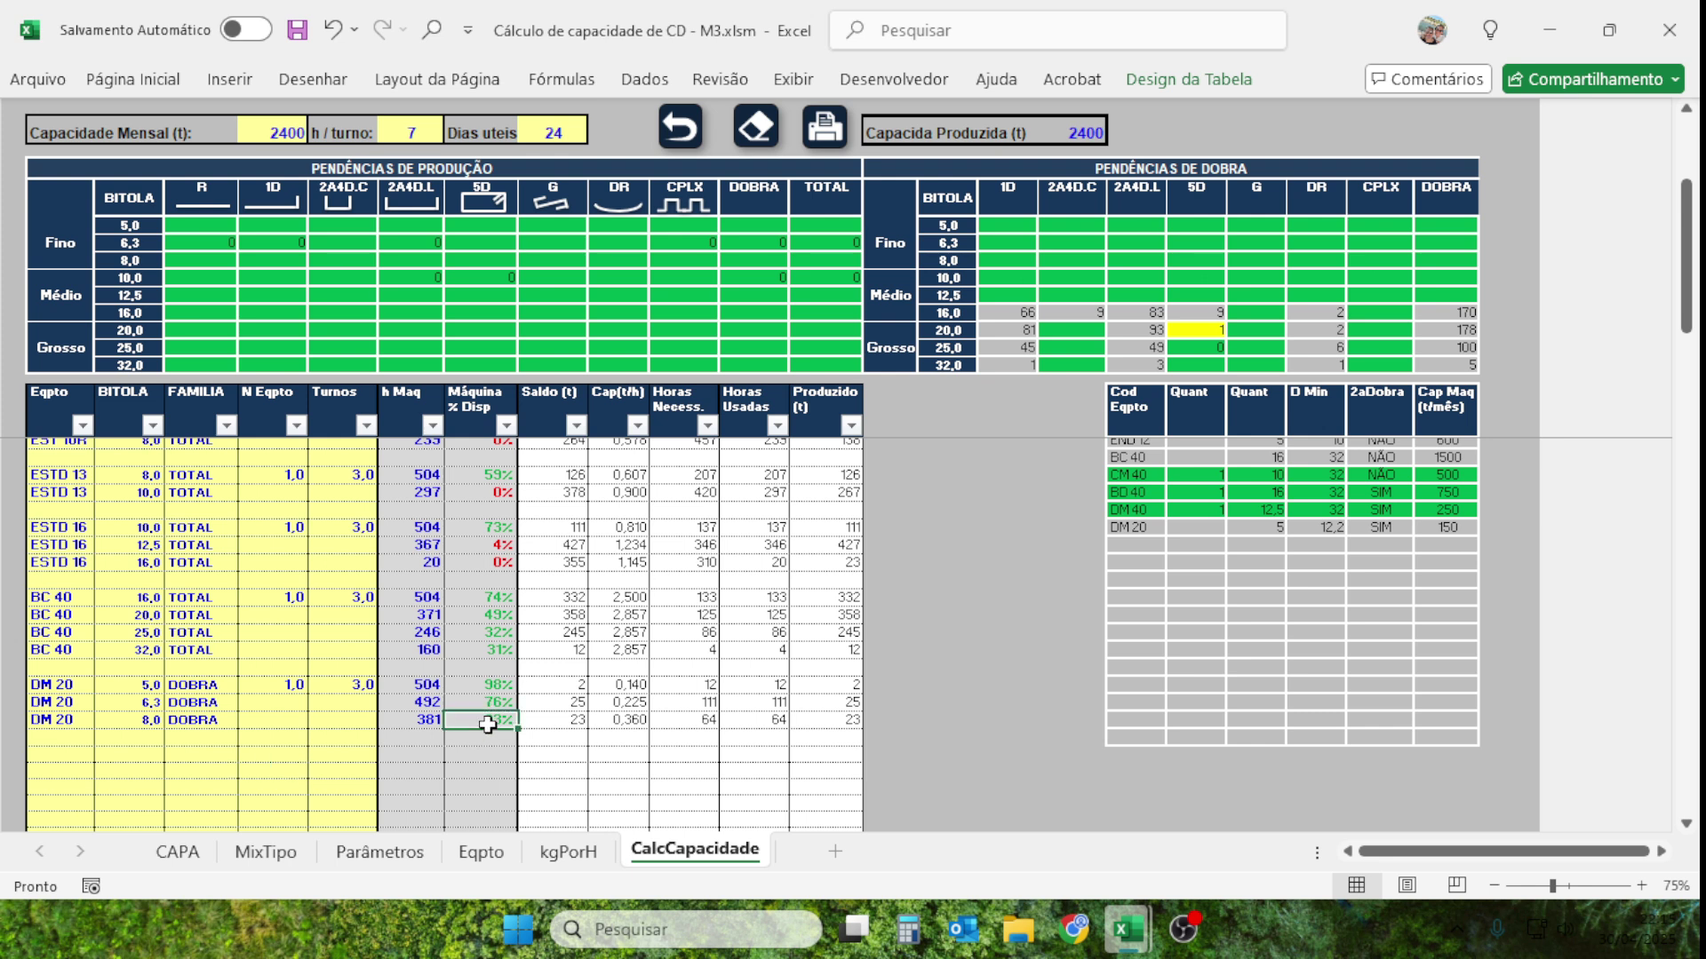
{"action": "left_click", "coordinate": [349, 691]}
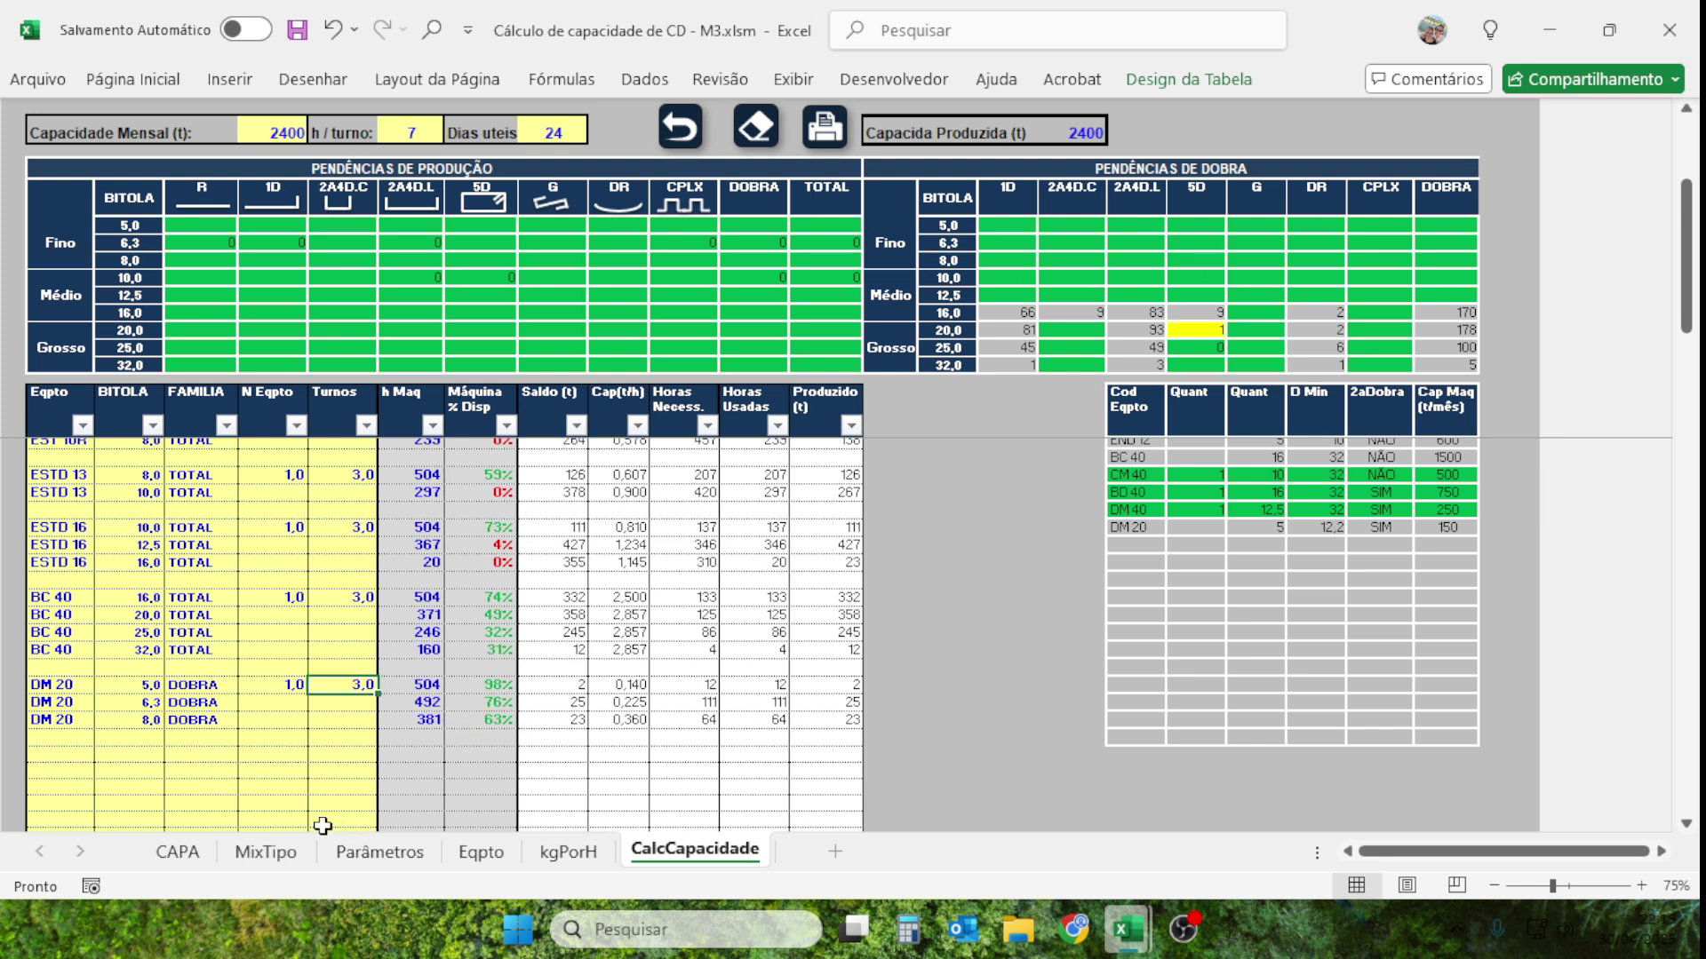
{"action": "type", "text": "1"}
{"action": "left_click", "coordinate": [341, 757]}
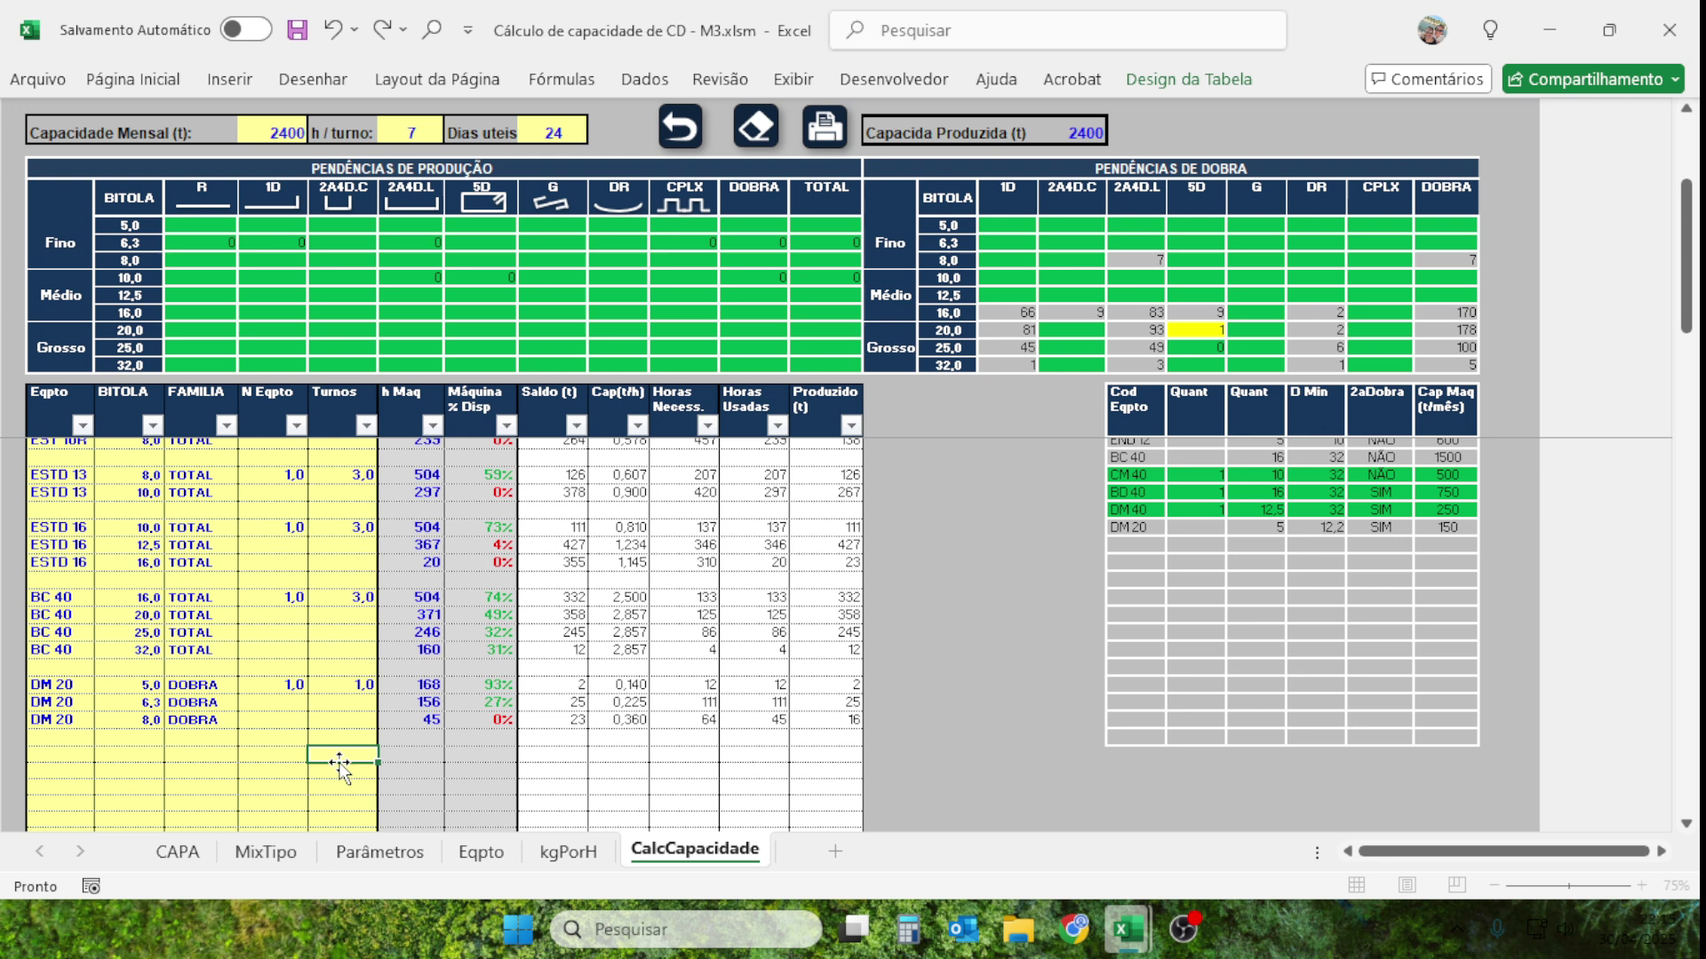
{"action": "left_click", "coordinate": [354, 684]}
{"action": "type", "text": "3"}
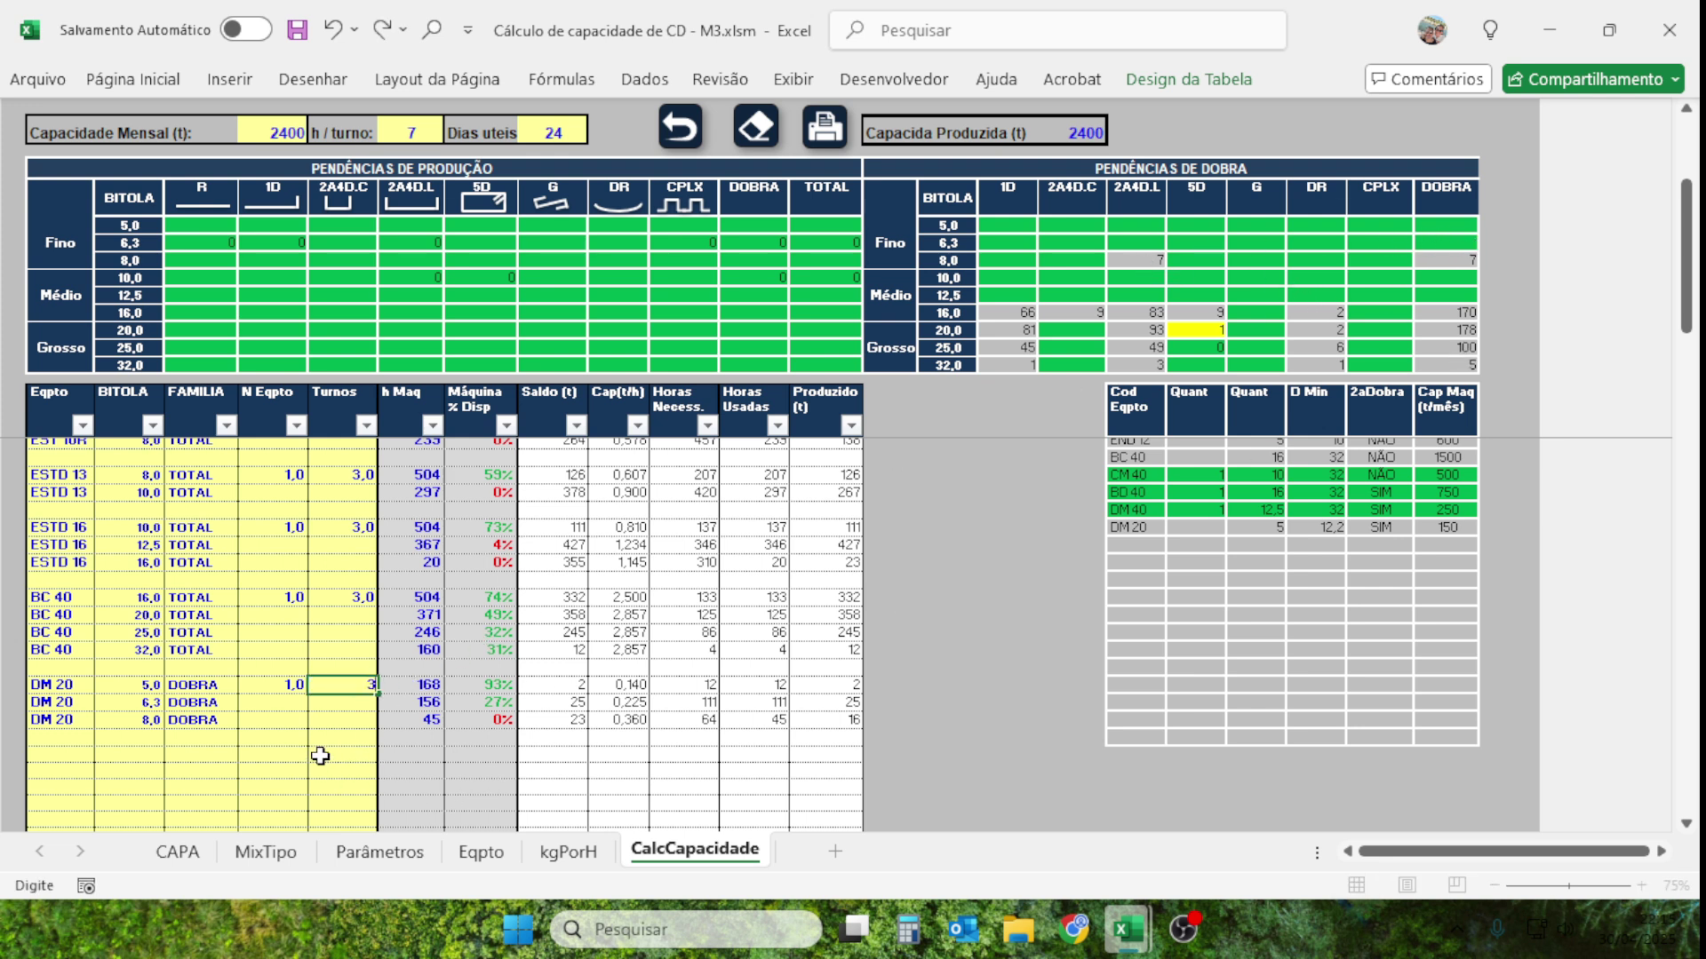
{"action": "left_click", "coordinate": [322, 753]}
Leave one blank row below the DM 20 entries and start a BD 40 row for gauge 16,0.
{"action": "scroll", "coordinate": [289, 732], "scroll_direction": "down", "scroll_amount": 2}
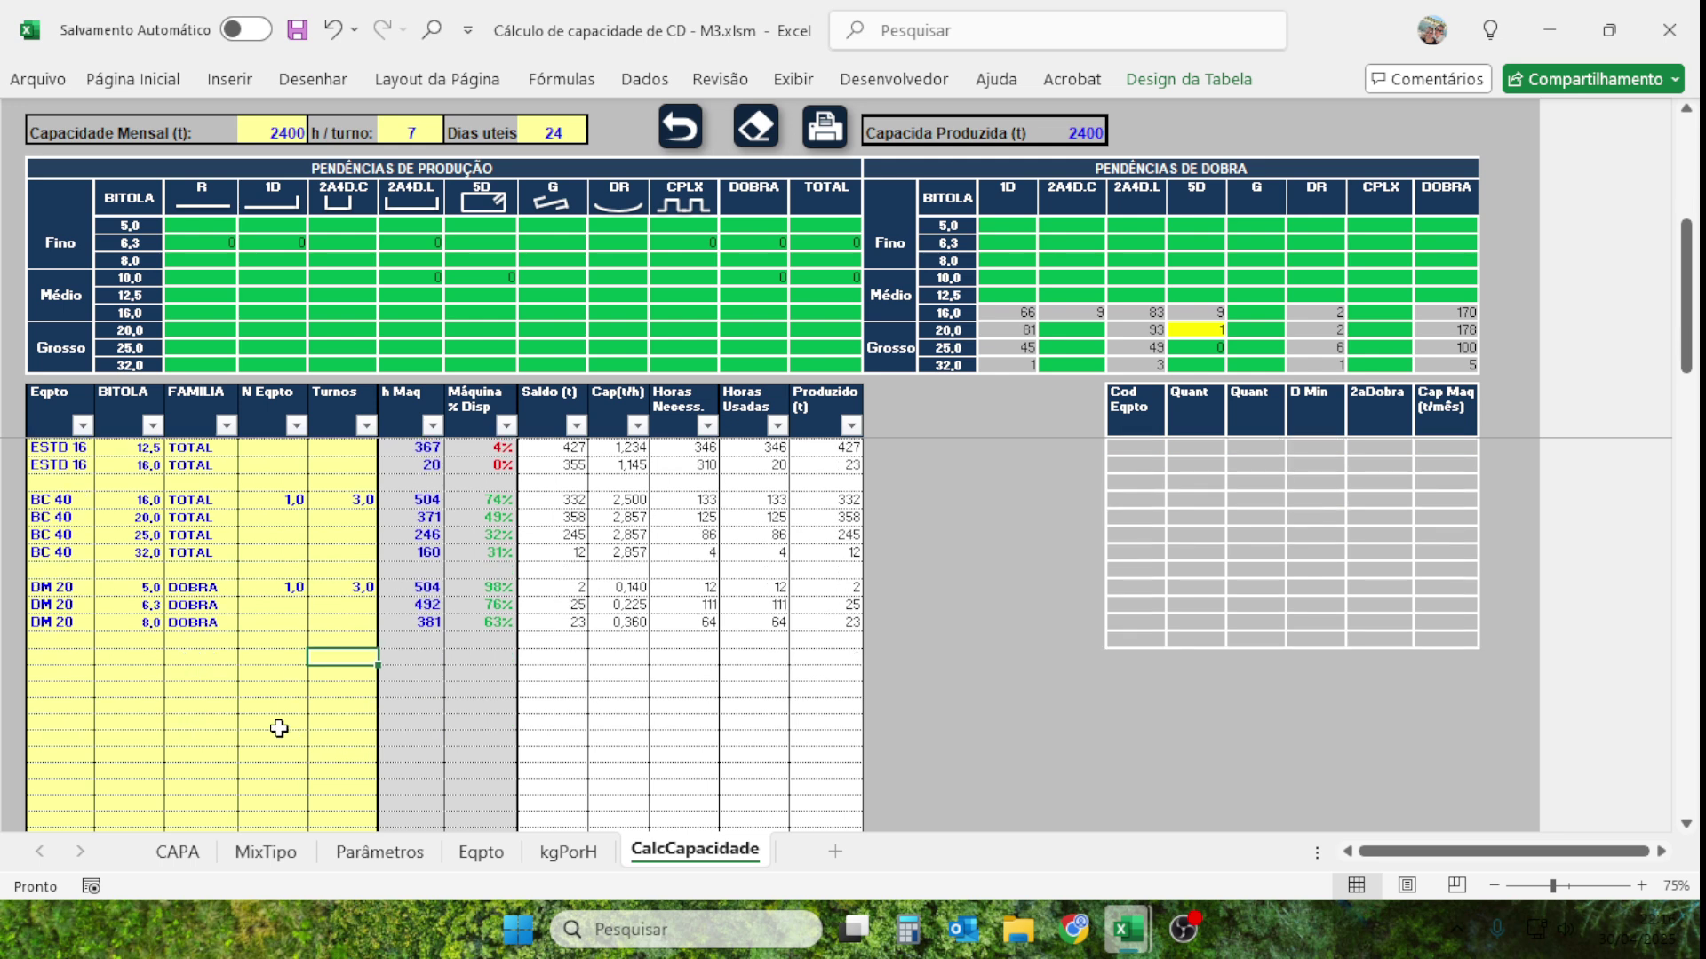
{"action": "left_click", "coordinate": [54, 659]}
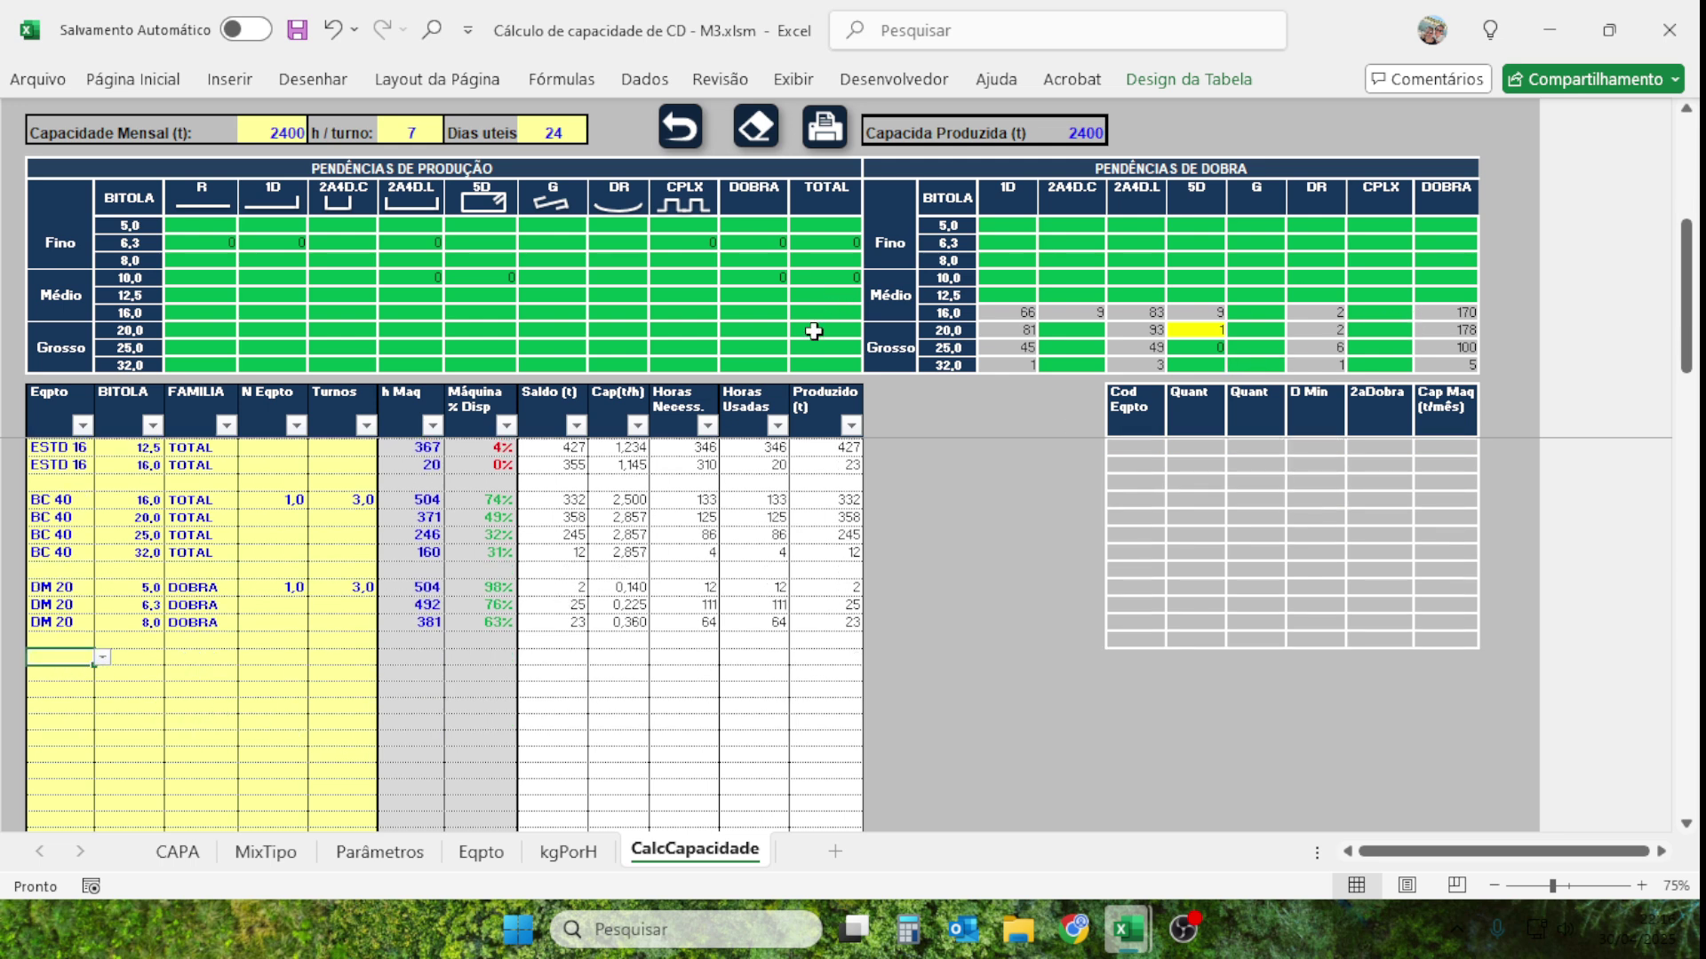
{"action": "left_click", "coordinate": [103, 658]}
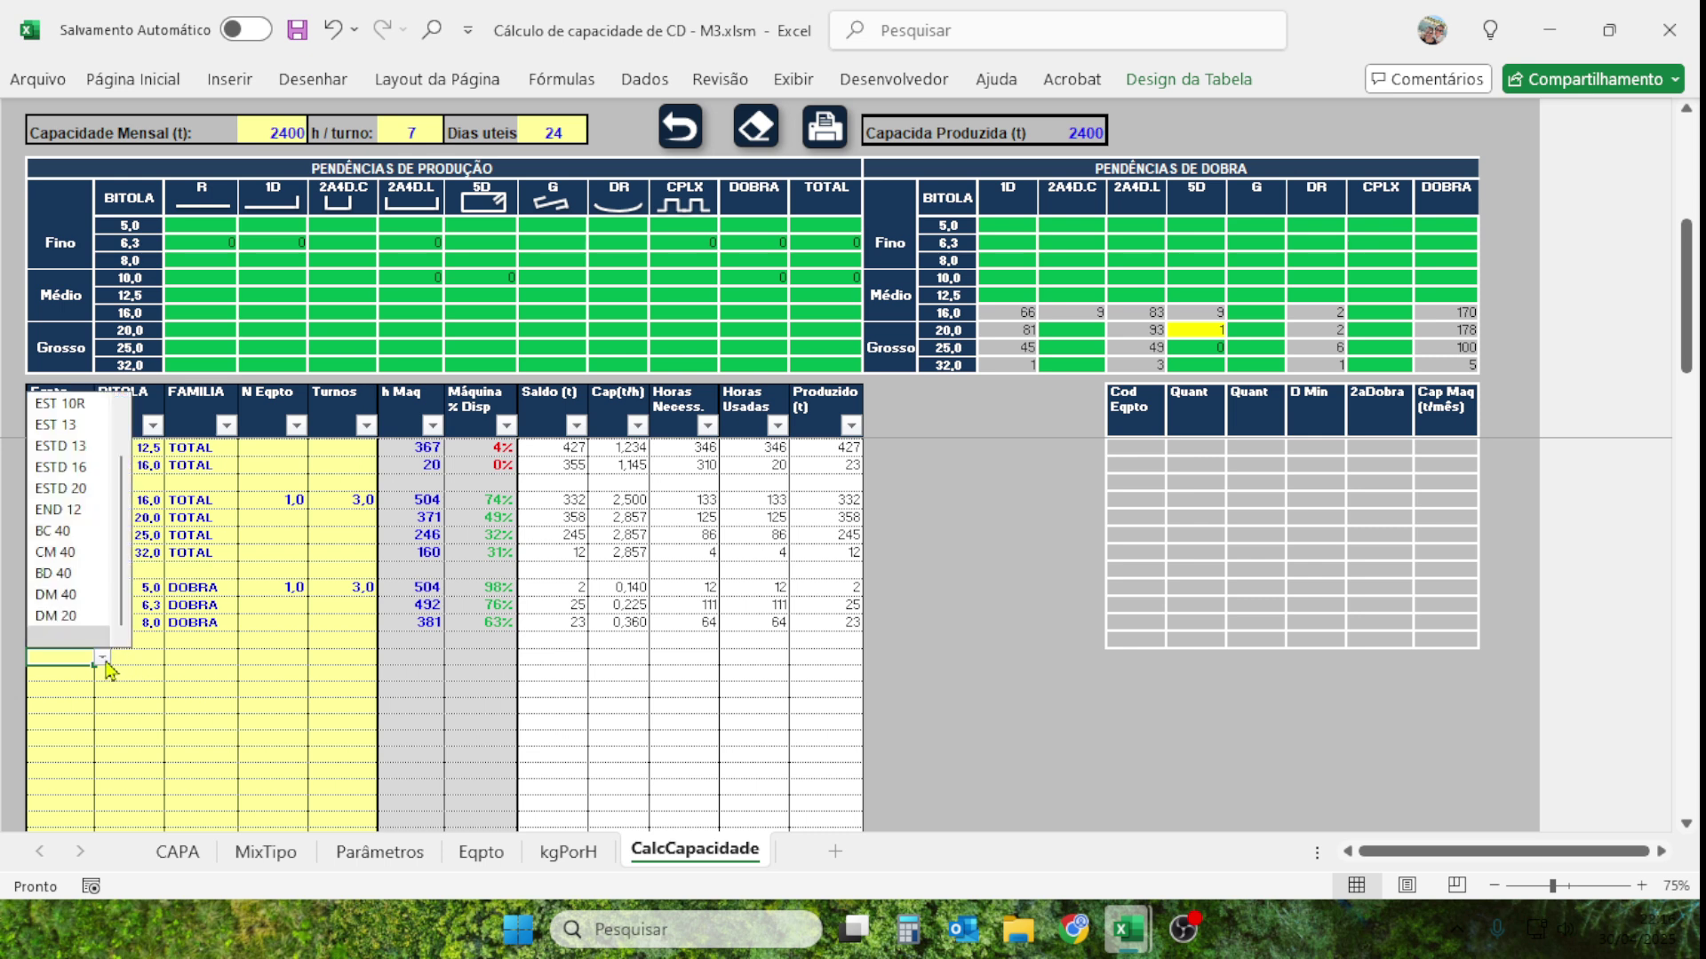
{"action": "left_click", "coordinate": [67, 573]}
{"action": "left_click", "coordinate": [139, 661]}
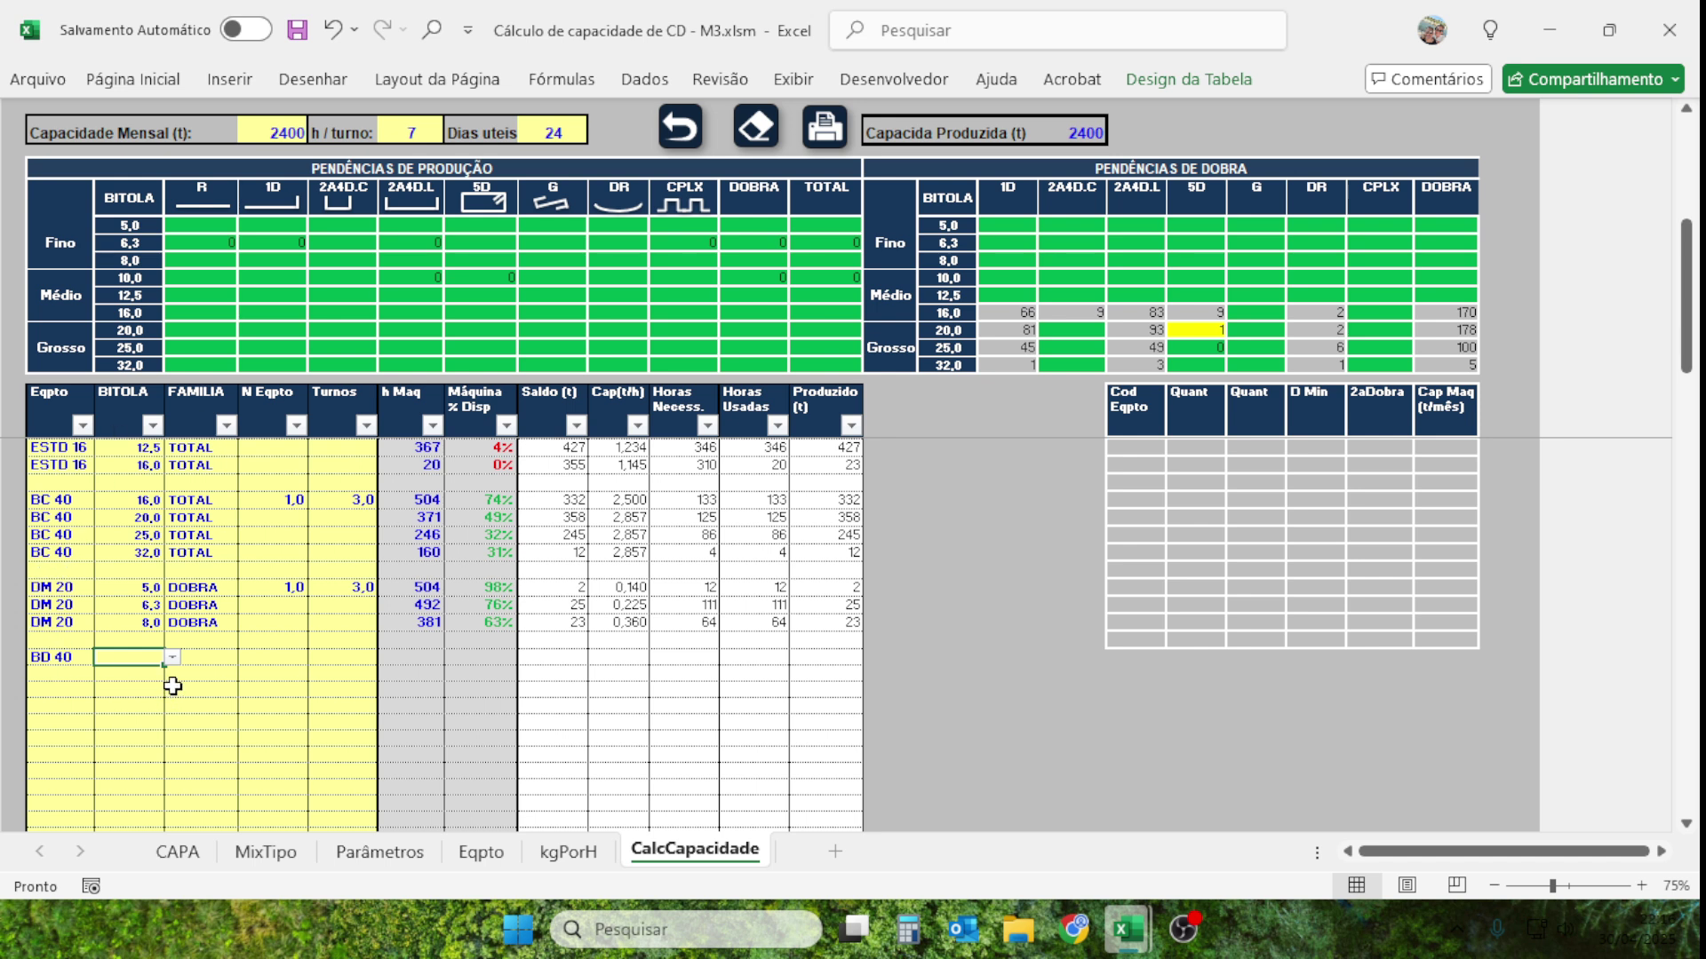
{"action": "type", "text": "16"}
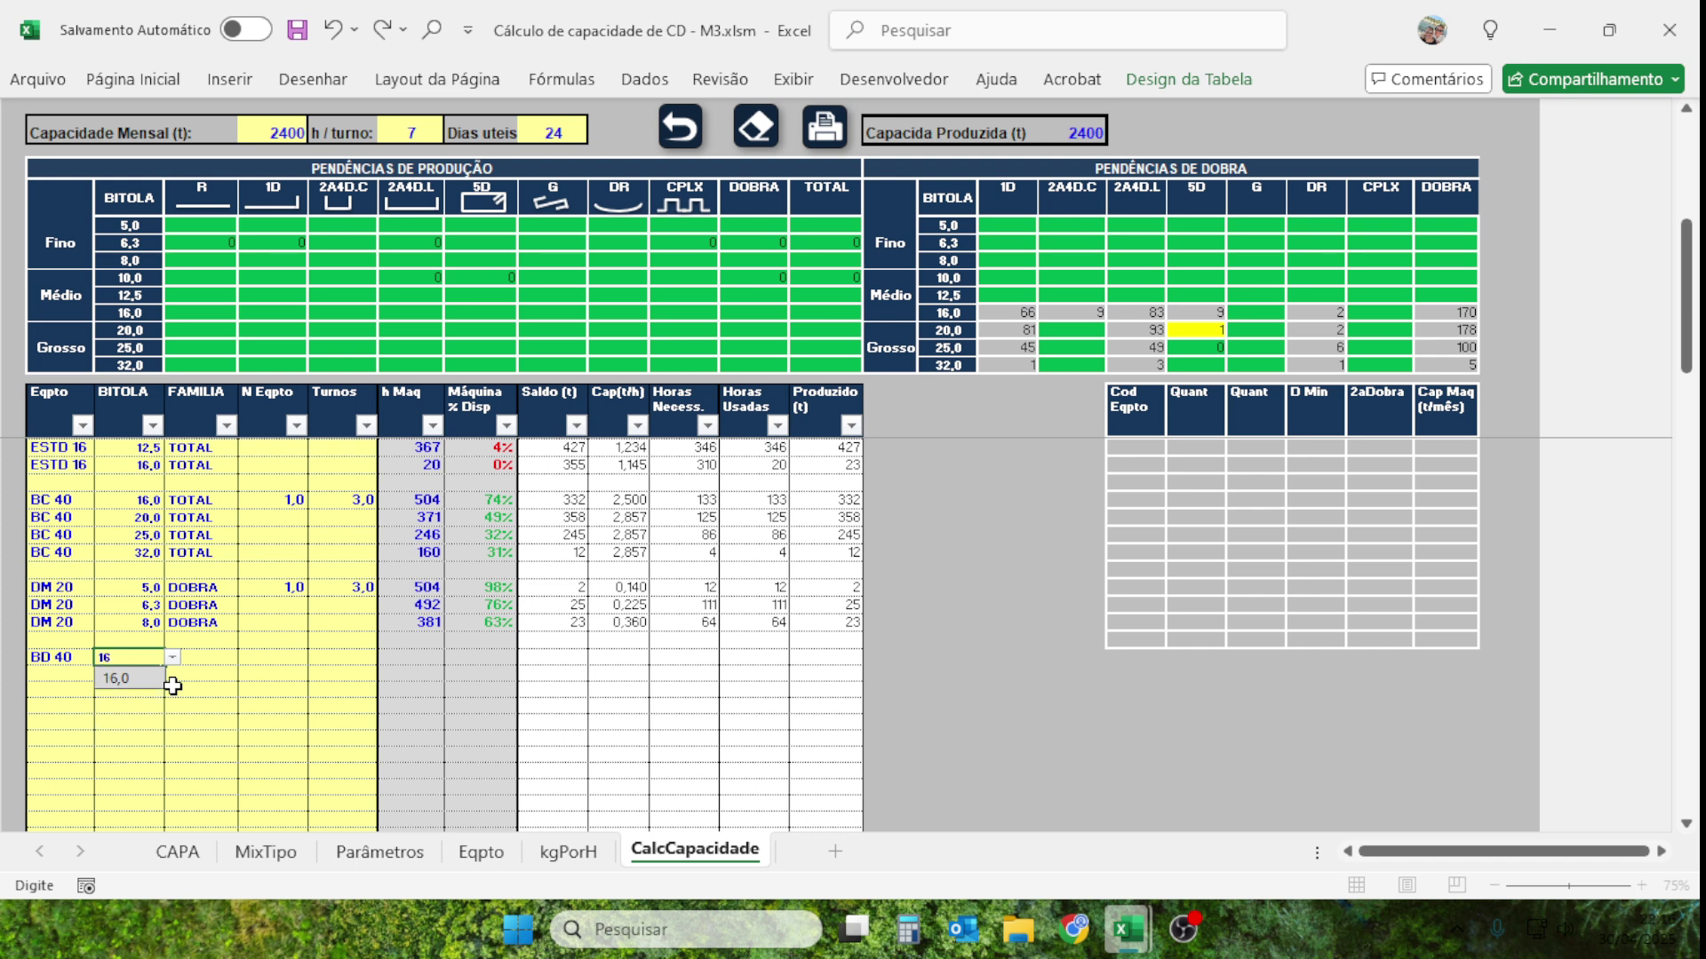
{"action": "left_click", "coordinate": [133, 679]}
Complete the gauge 16,0 BD 40 row with family DOBRA, 1 machine and 3 shifts.
{"action": "left_click", "coordinate": [217, 662]}
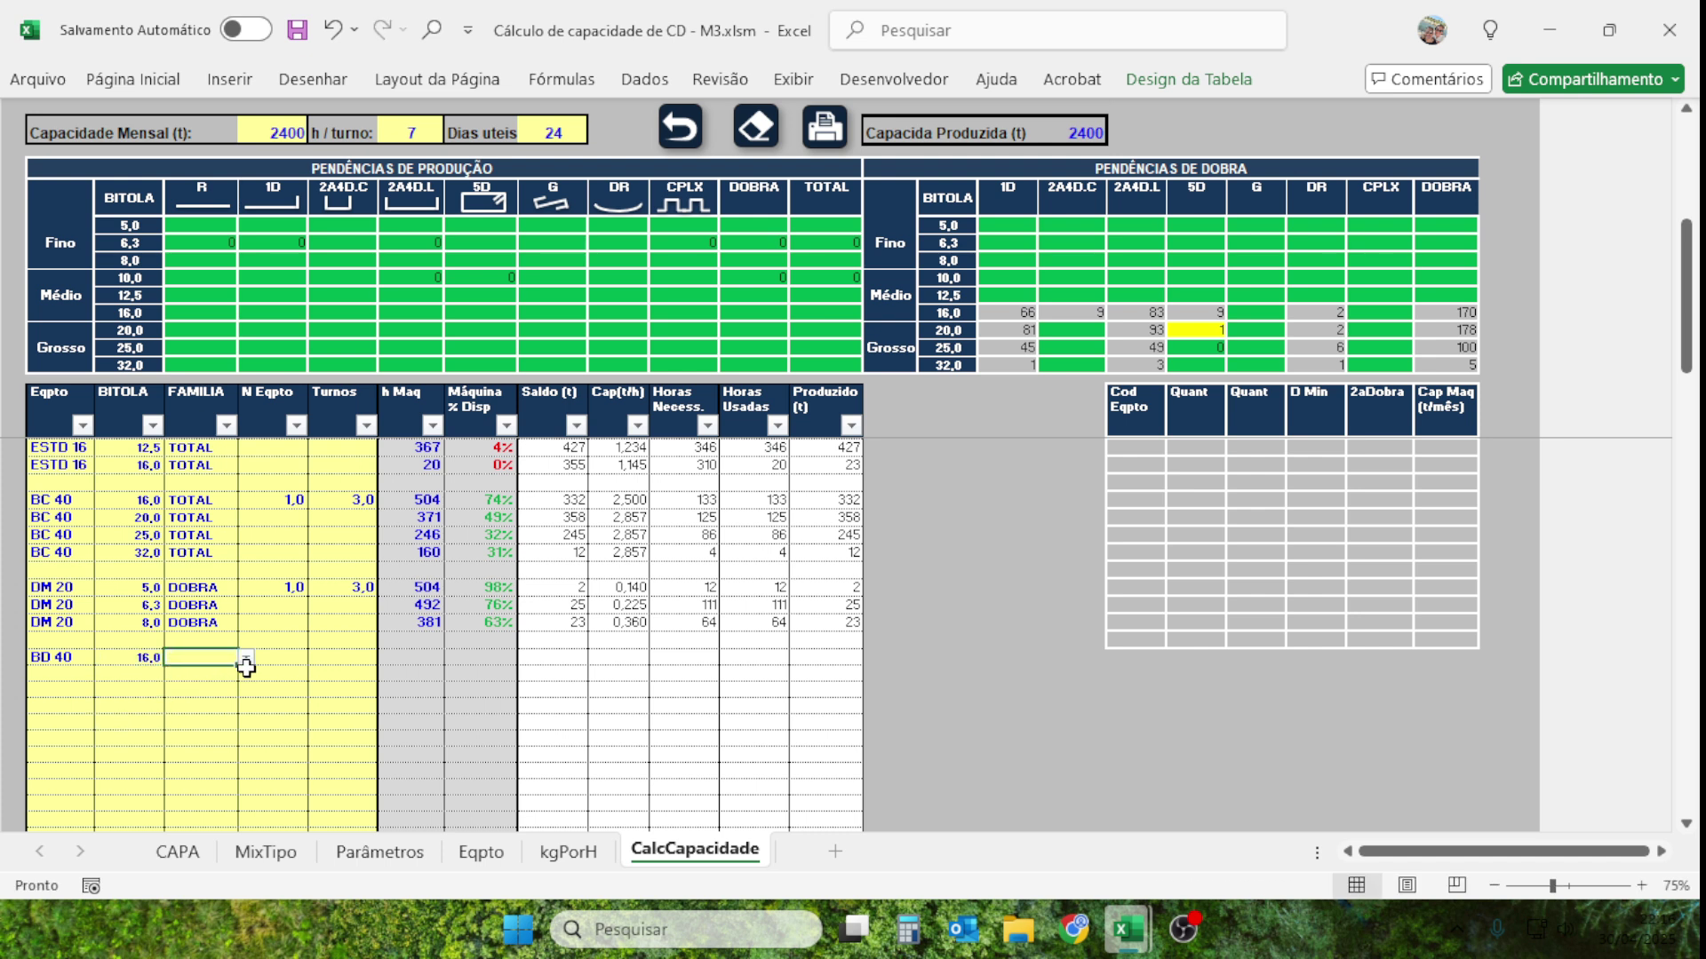
{"action": "left_click", "coordinate": [245, 660]}
{"action": "left_click", "coordinate": [206, 696]}
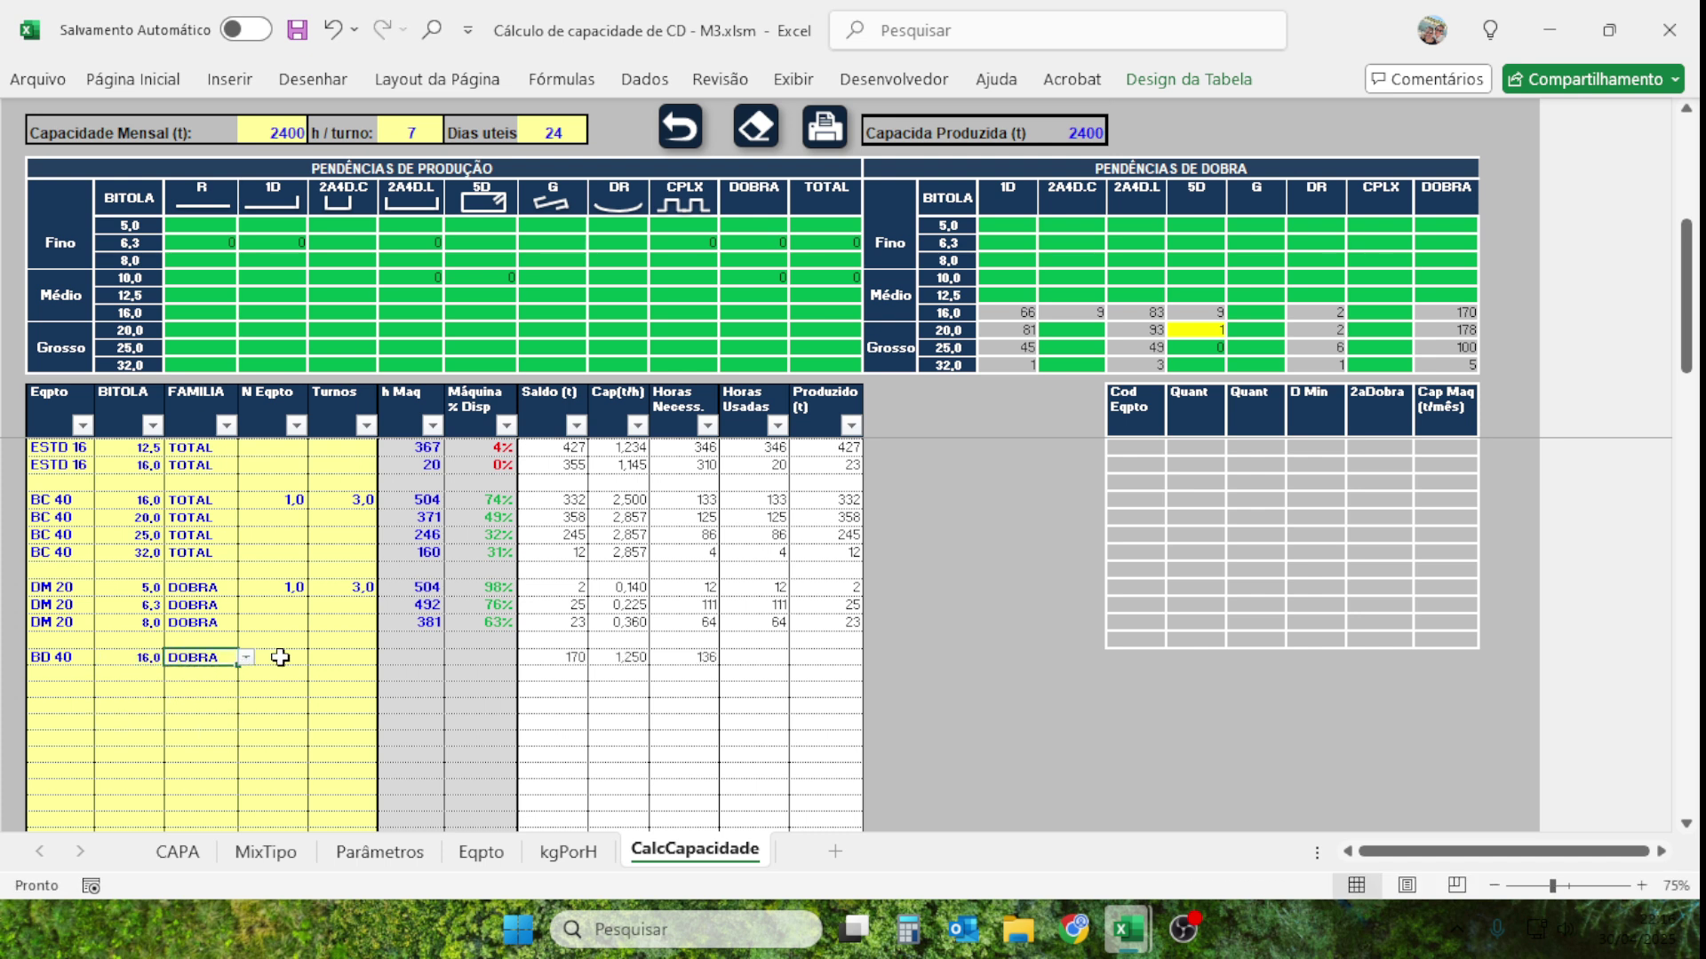
{"action": "left_click", "coordinate": [283, 664]}
{"action": "type", "text": "1"}
{"action": "left_click", "coordinate": [355, 661]}
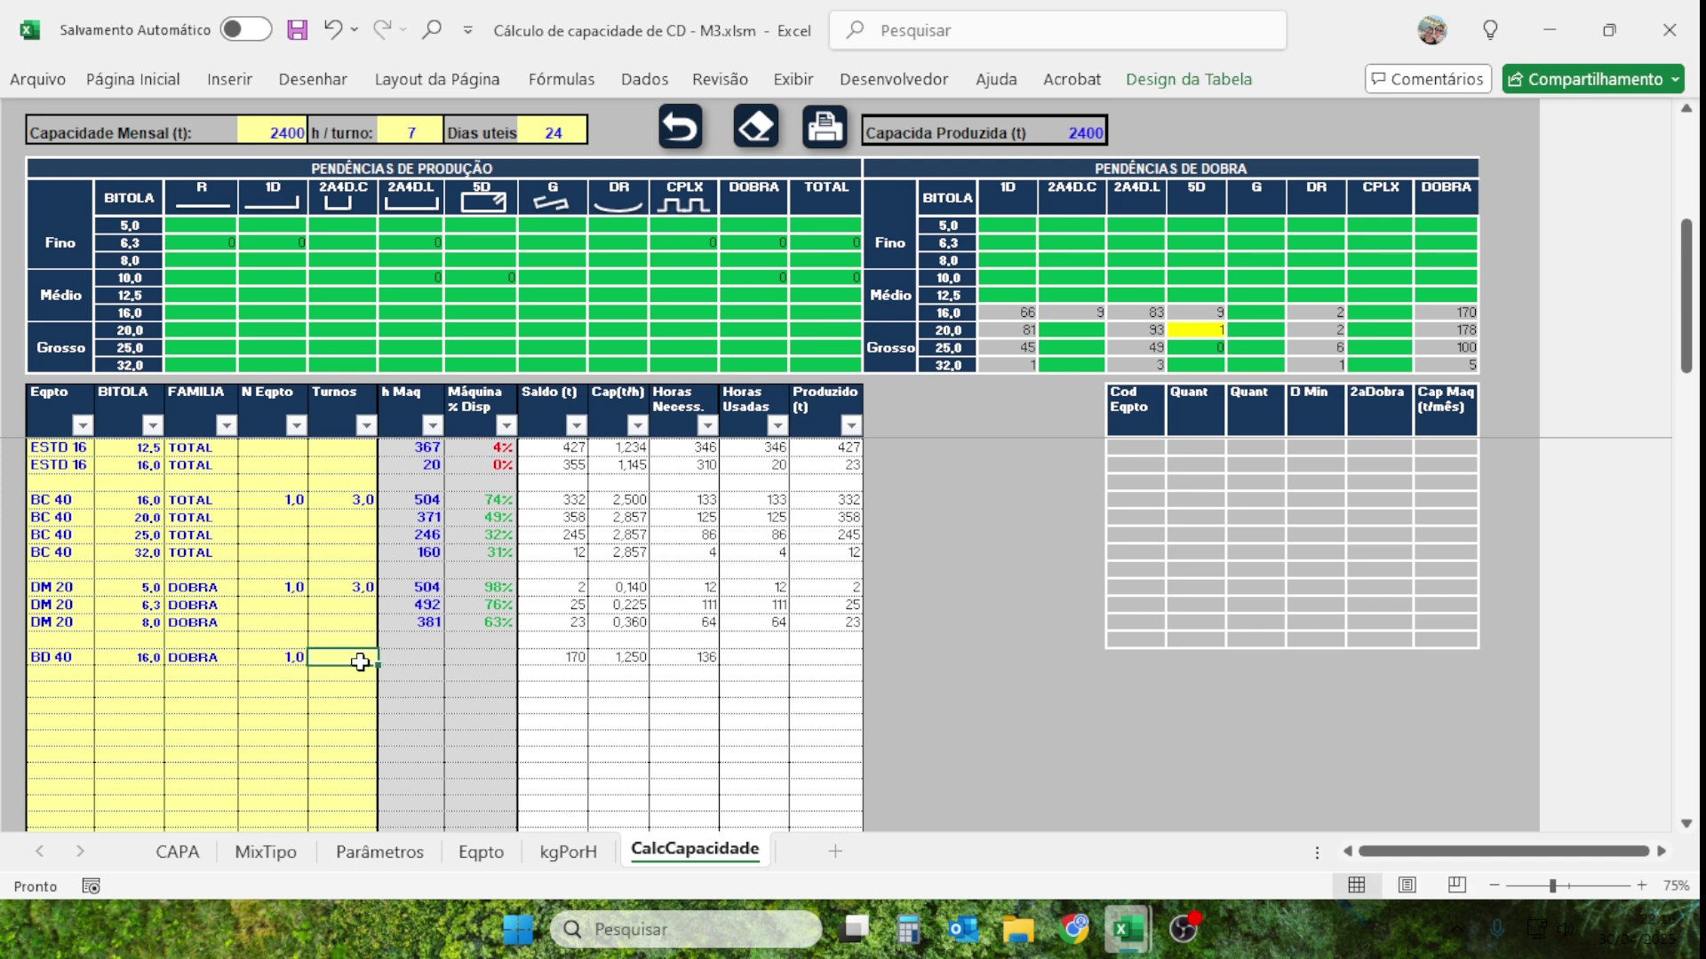
{"action": "type", "text": "3"}
{"action": "left_click", "coordinate": [307, 705]}
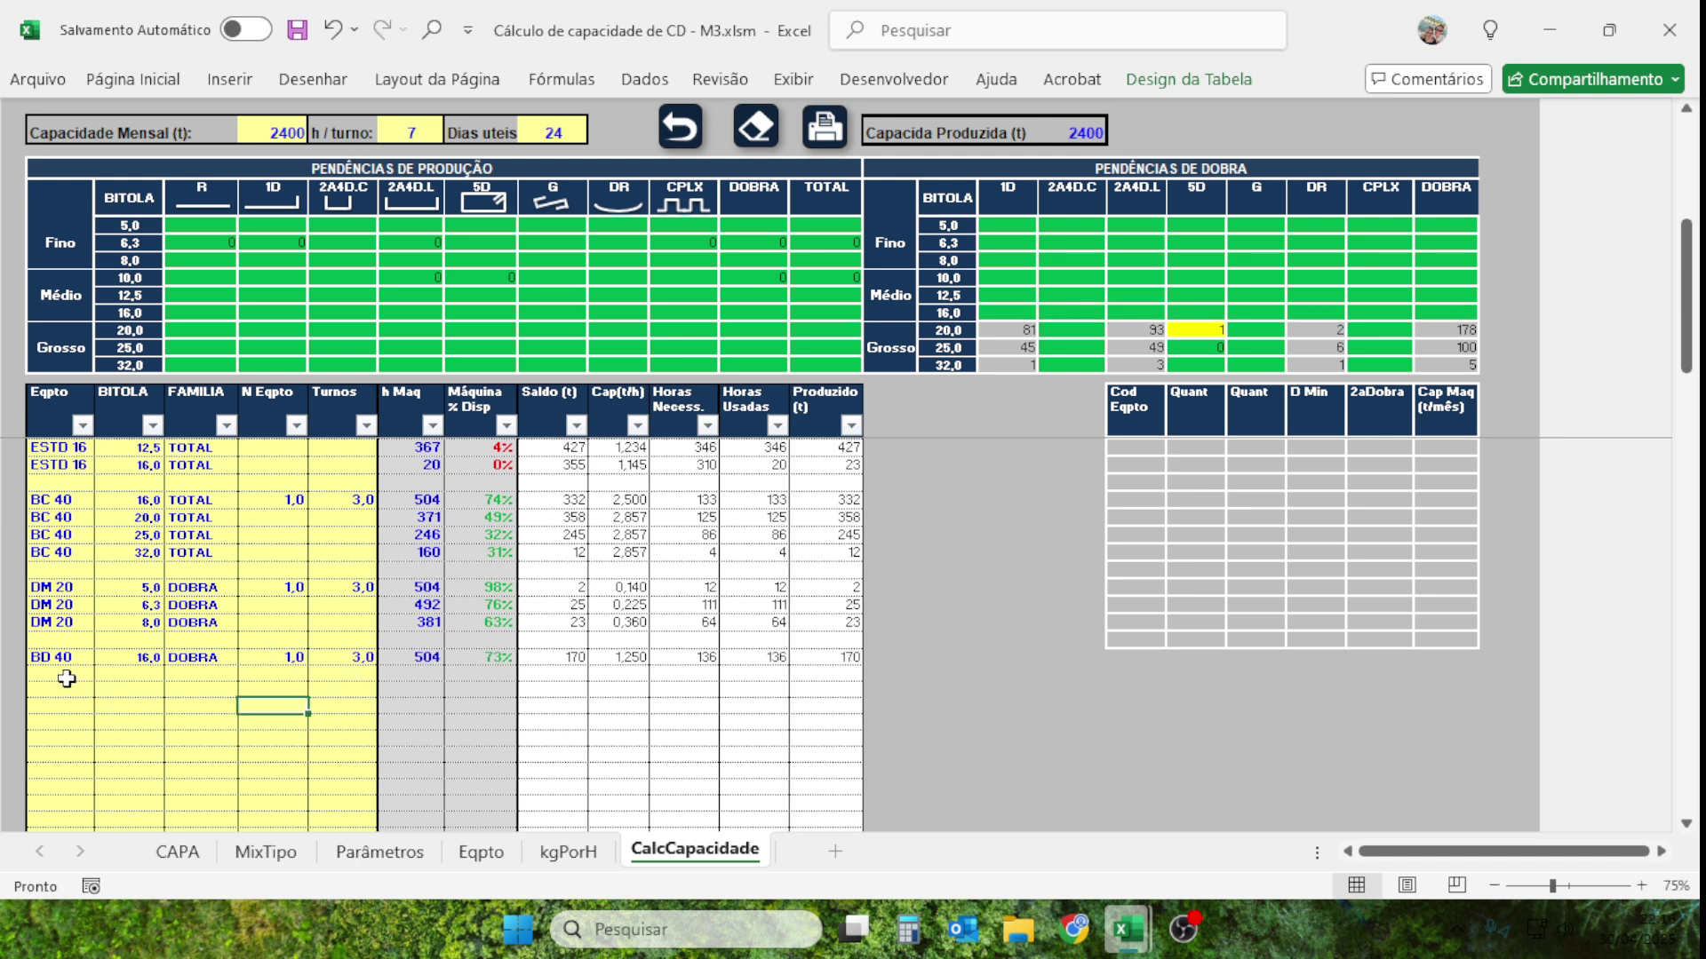
Set the equipment to BD 40 in the row directly below the gauge 16,0 BD 40 entry.
{"action": "left_click", "coordinate": [64, 674]}
{"action": "type", "text": "D"}
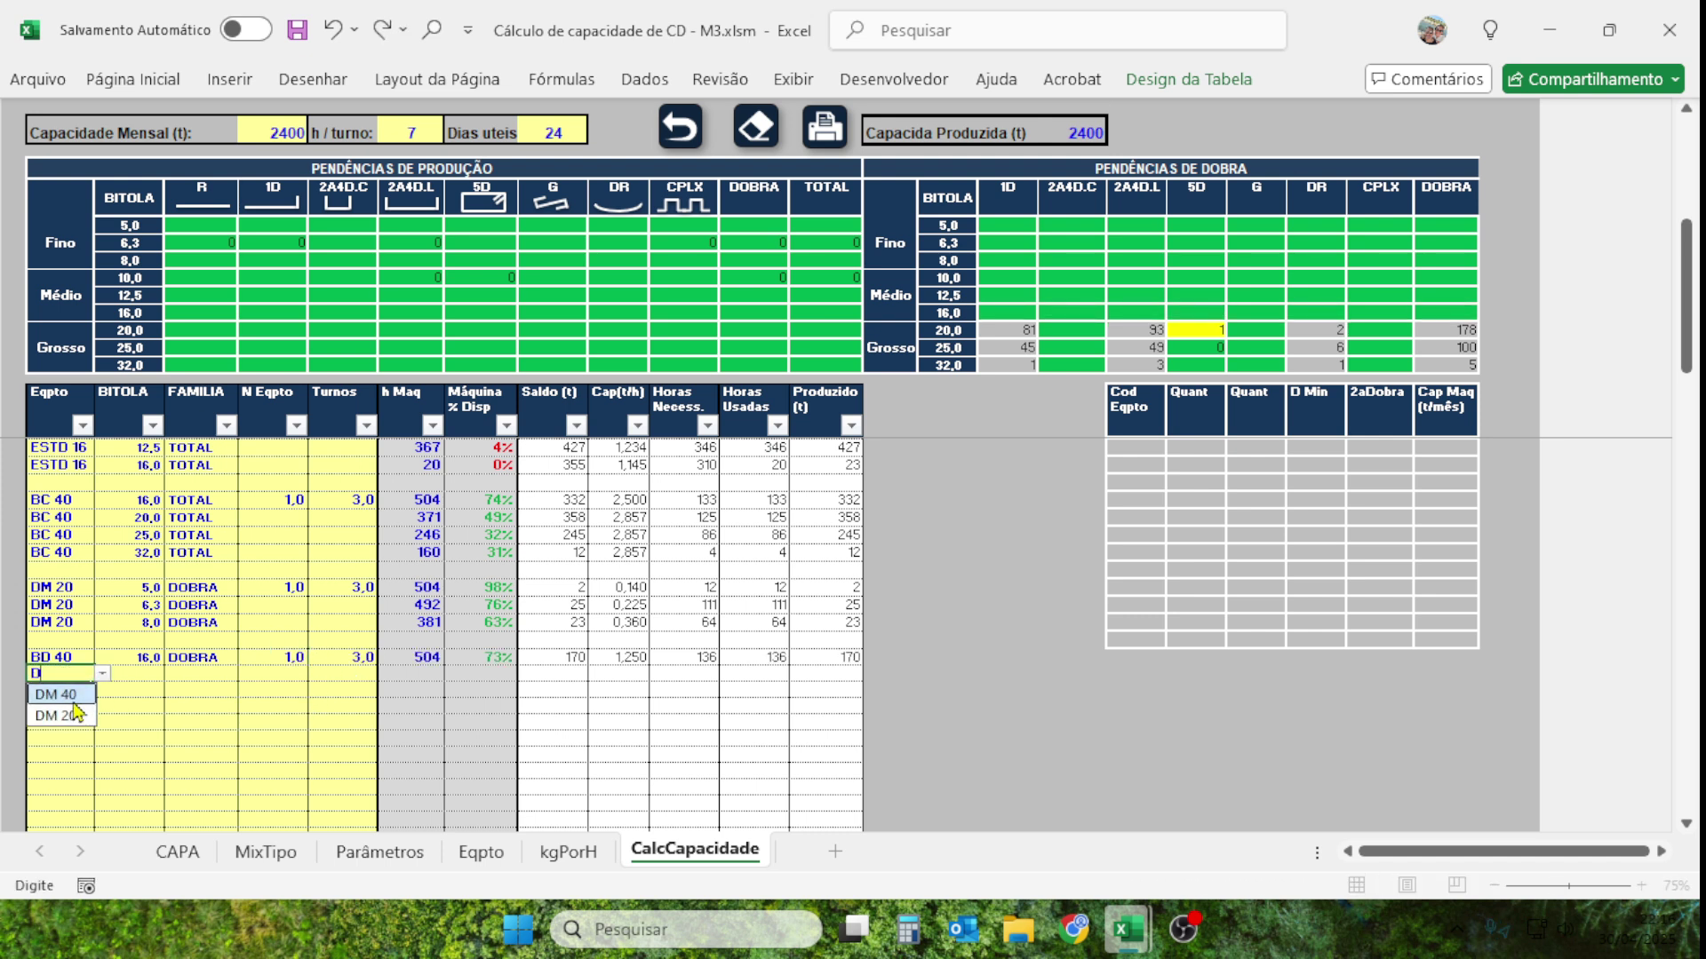
{"action": "key", "text": "BackSpace"}
{"action": "type", "text": "BC"}
{"action": "left_click", "coordinate": [72, 692]}
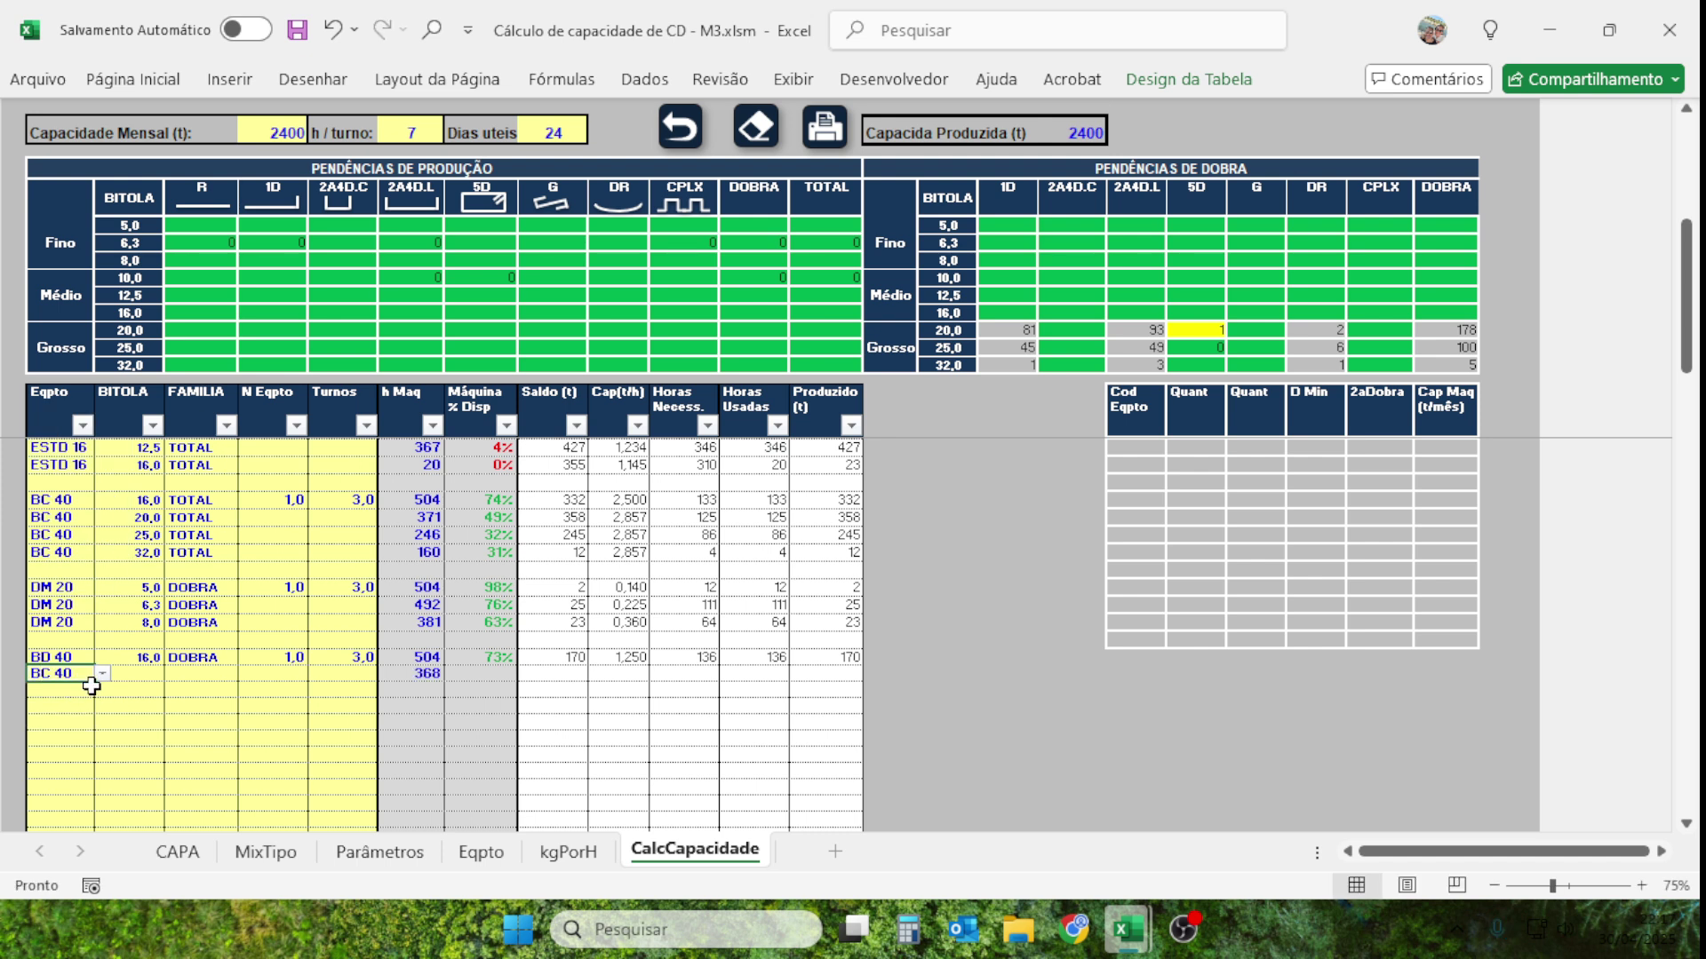
{"action": "left_click", "coordinate": [103, 673]}
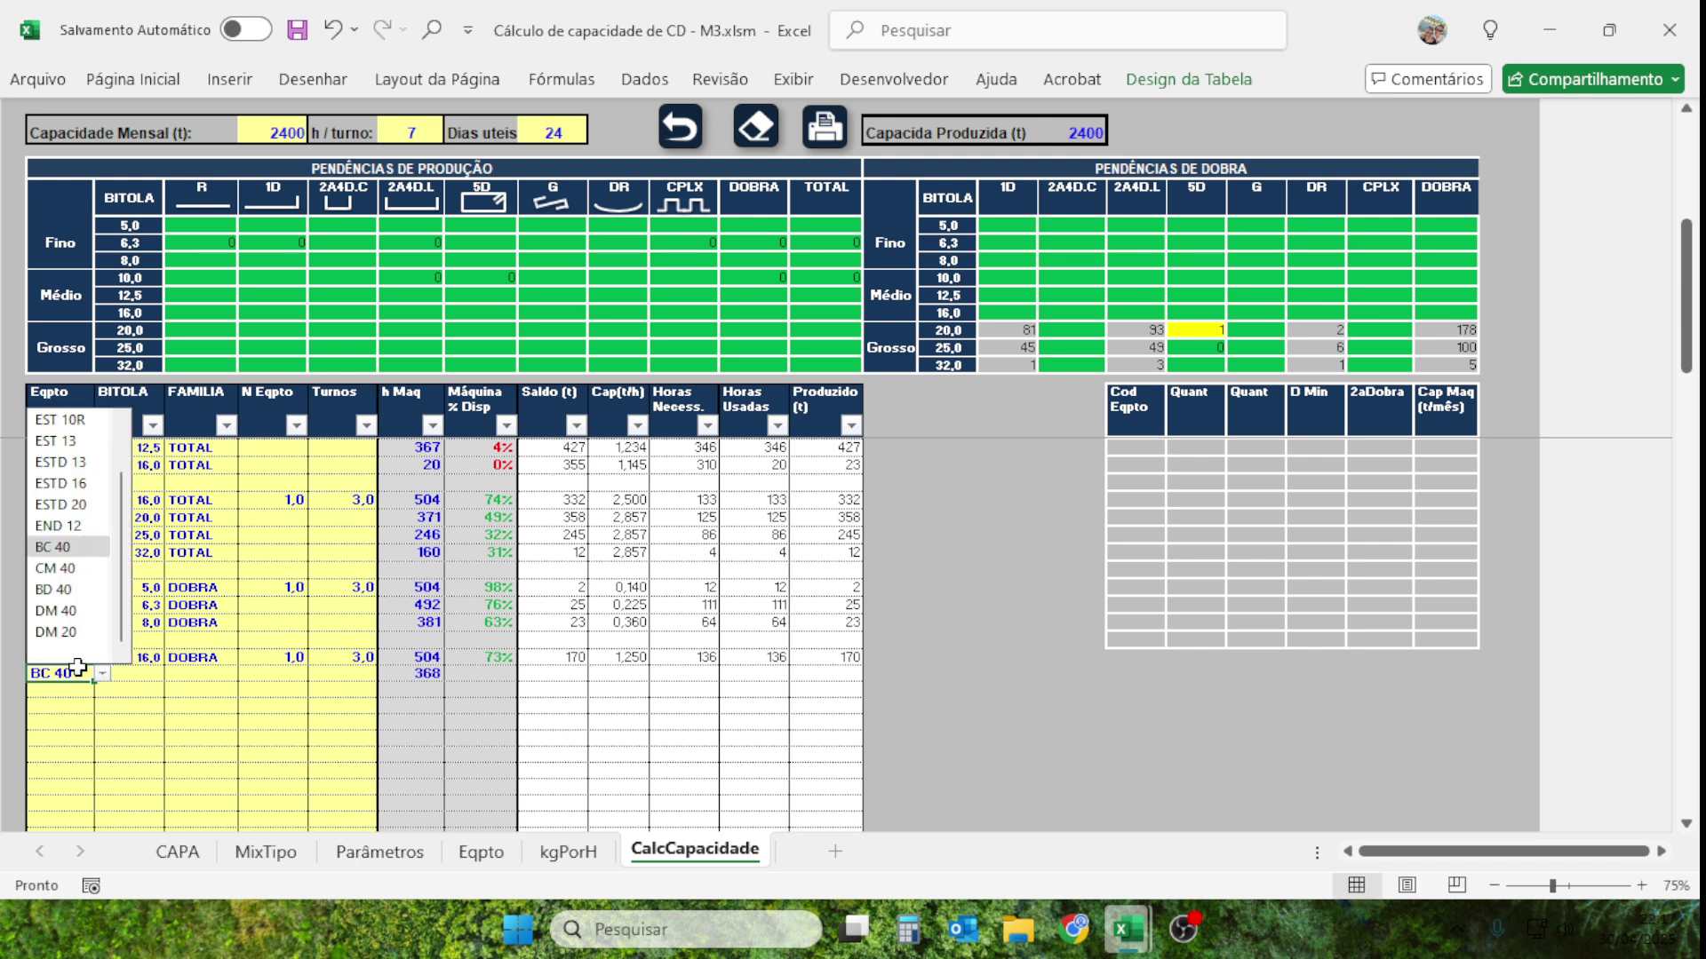
{"action": "left_click", "coordinate": [64, 597]}
Assign gauge 20,0 and family DOBRA to the second BD 40 row.
{"action": "left_click", "coordinate": [135, 673]}
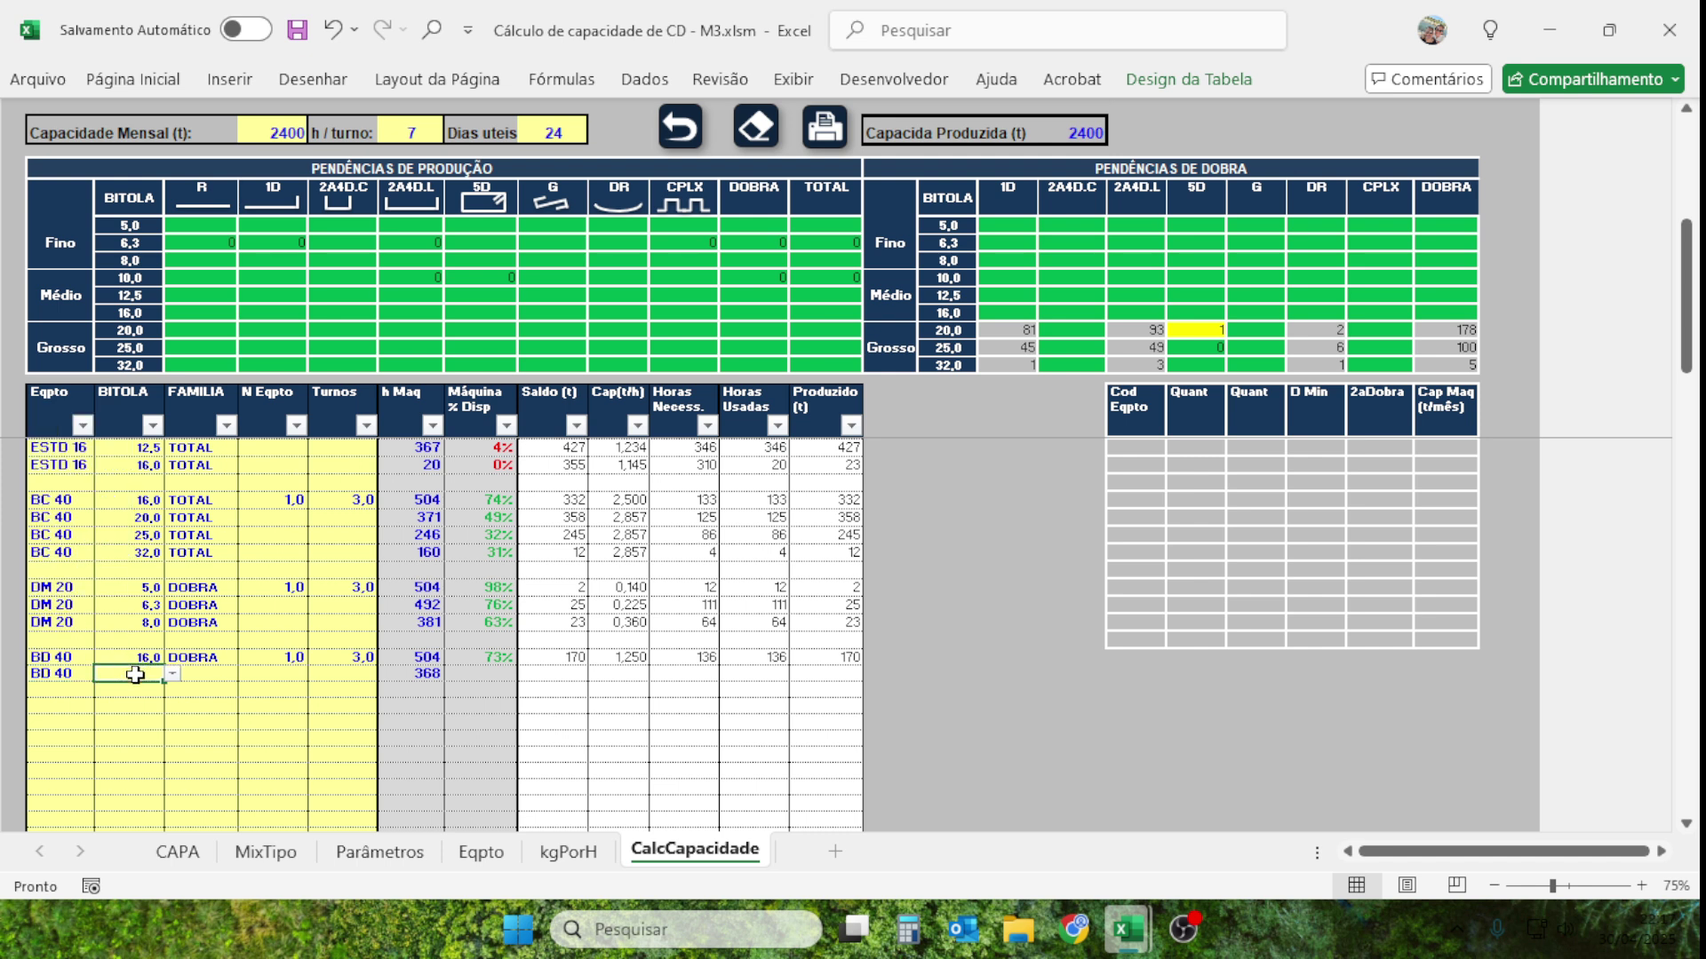
{"action": "type", "text": "20"}
{"action": "left_click", "coordinate": [207, 678]}
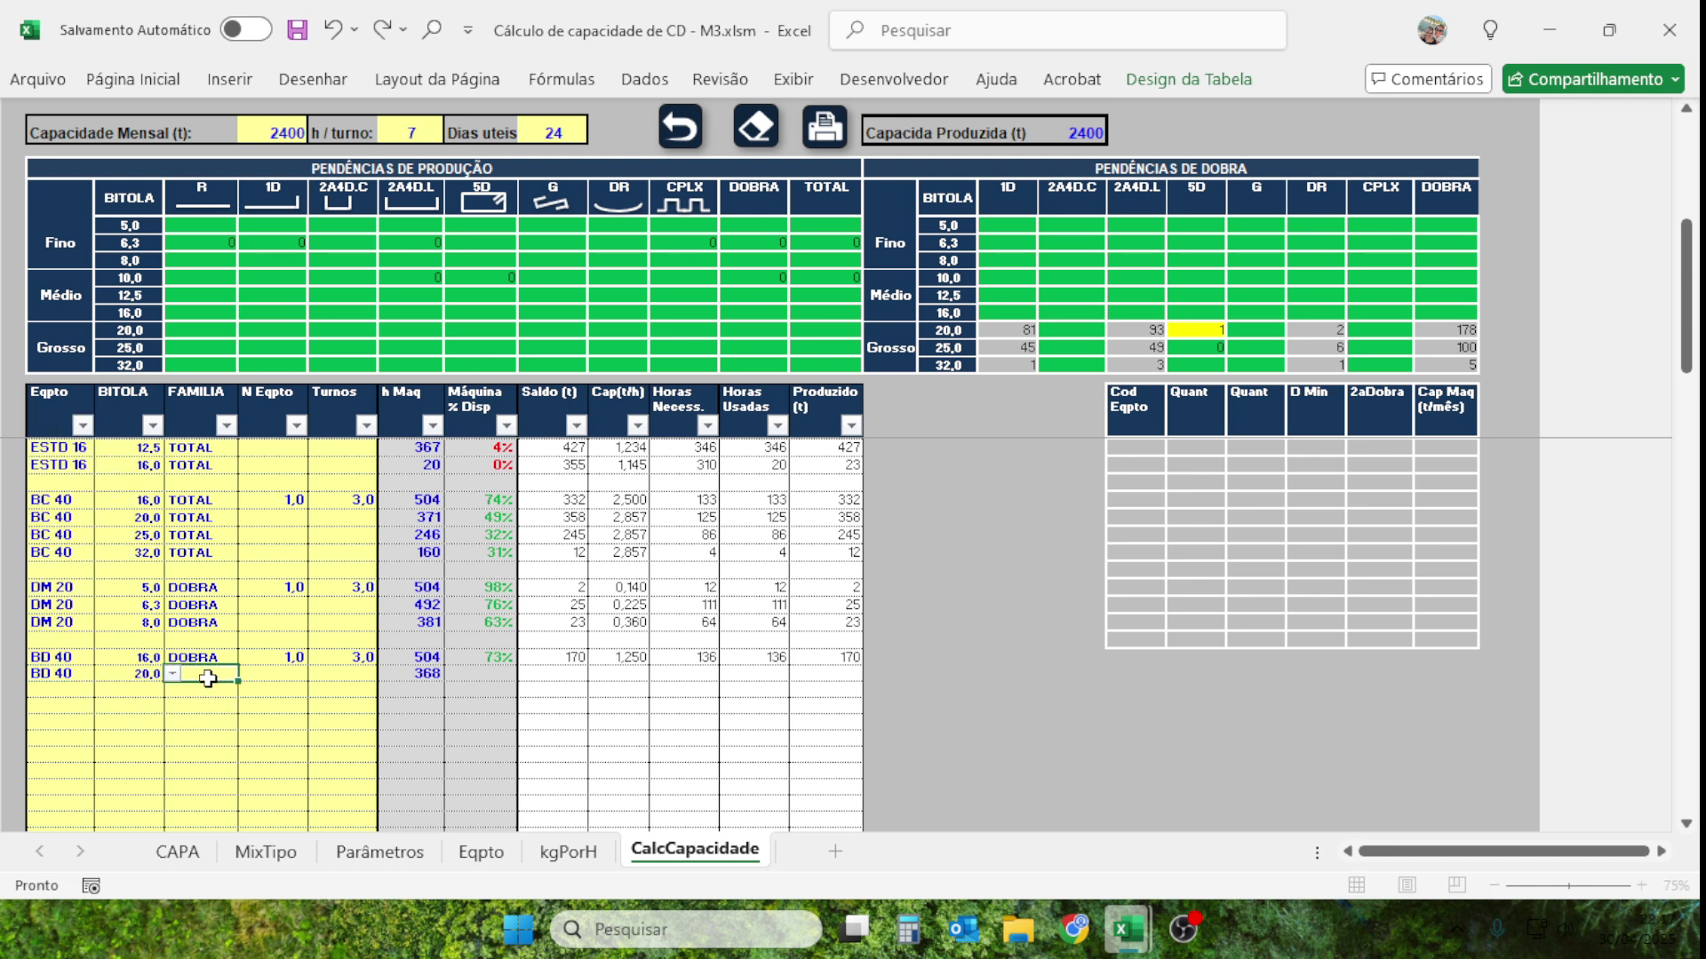
{"action": "type", "text": "D"}
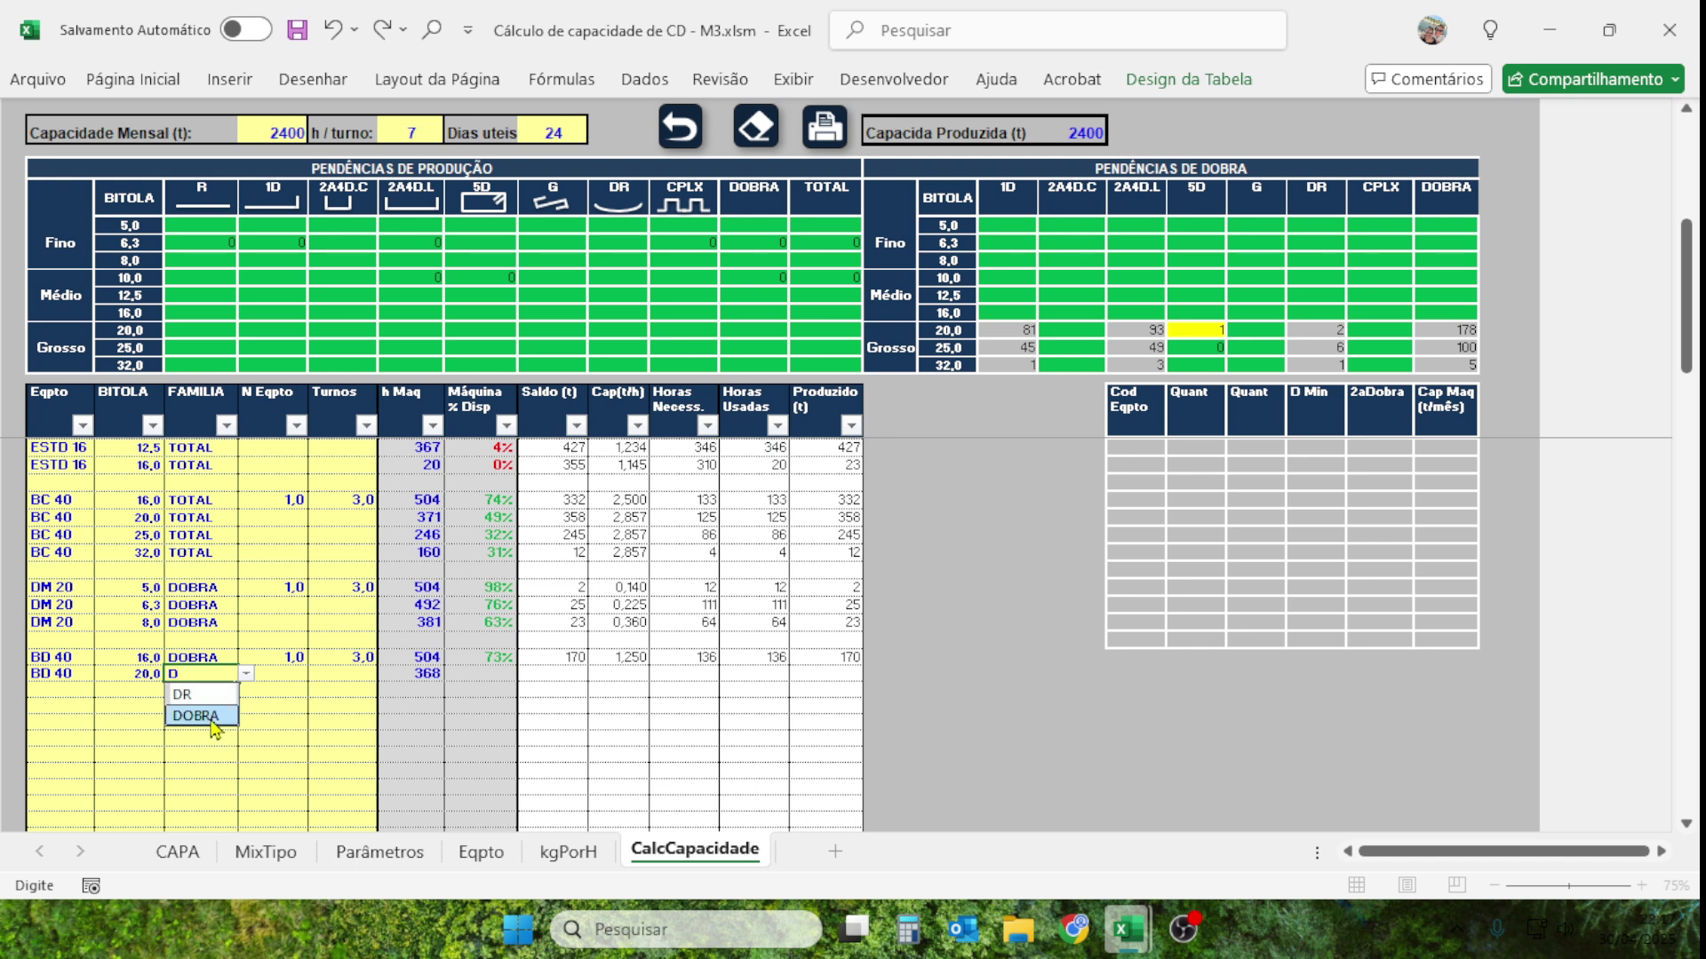
{"action": "left_click", "coordinate": [203, 716]}
{"action": "left_click", "coordinate": [72, 689]}
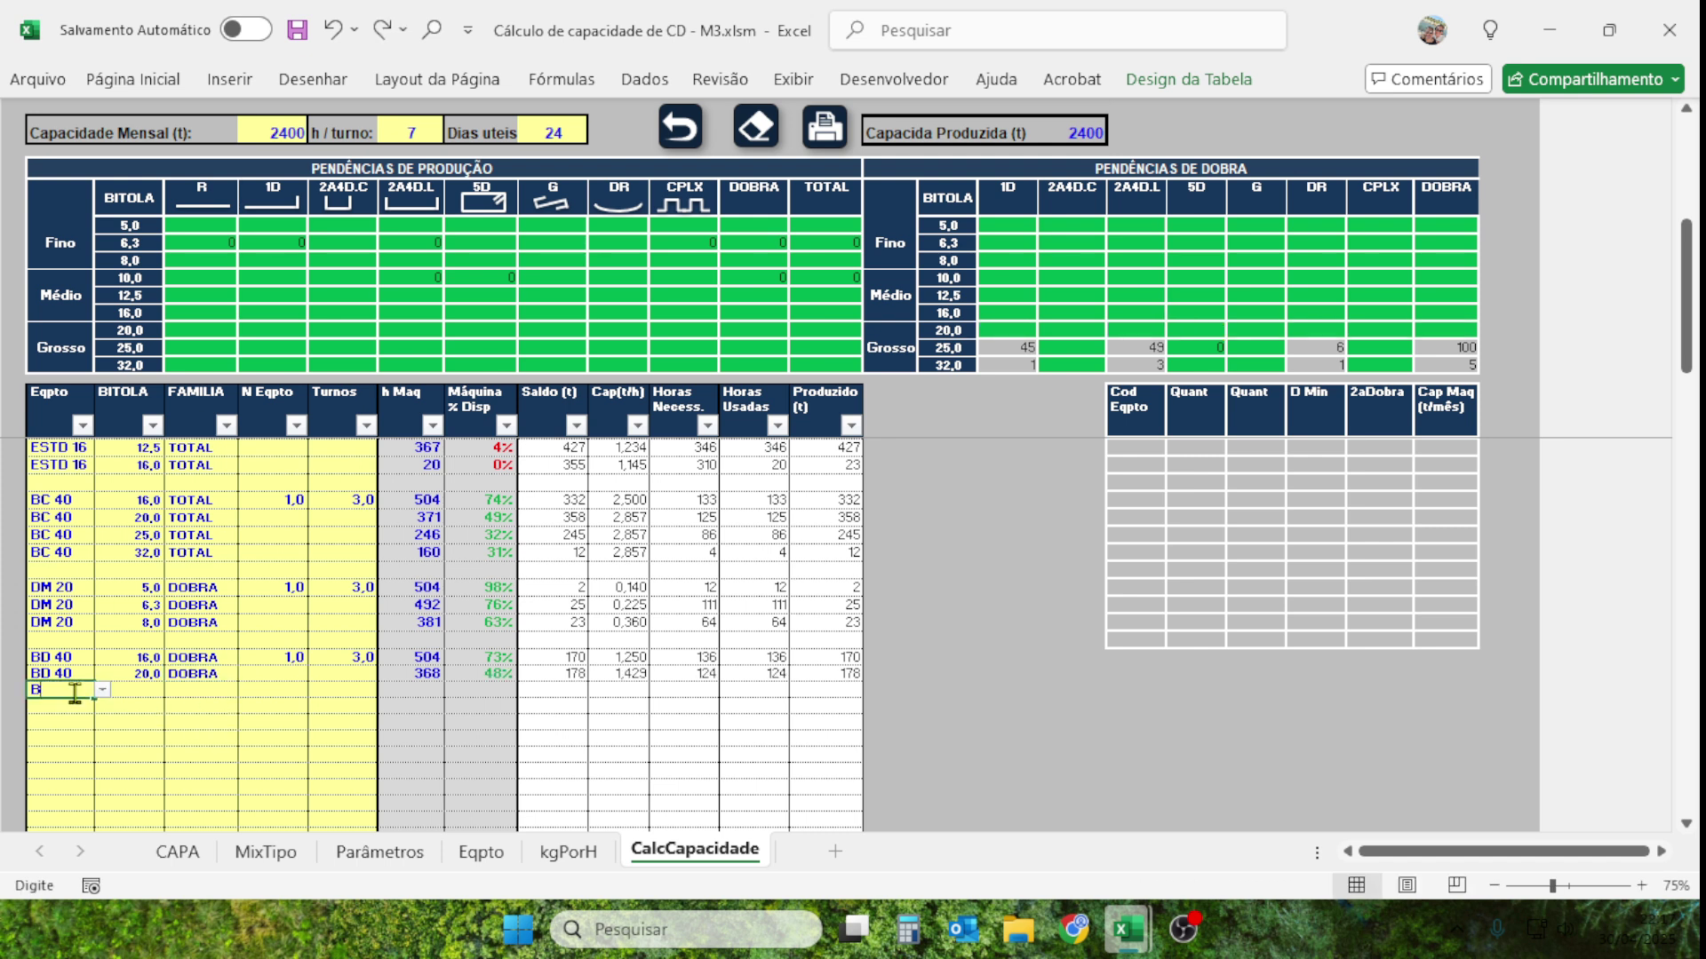
Add a BD 40 row with BITOLA 25,0 and FAMILIA DOBRA below the BD 40 20,0 row.
{"action": "left_click", "coordinate": [103, 691]}
{"action": "left_click", "coordinate": [75, 738]}
{"action": "left_click", "coordinate": [140, 692]}
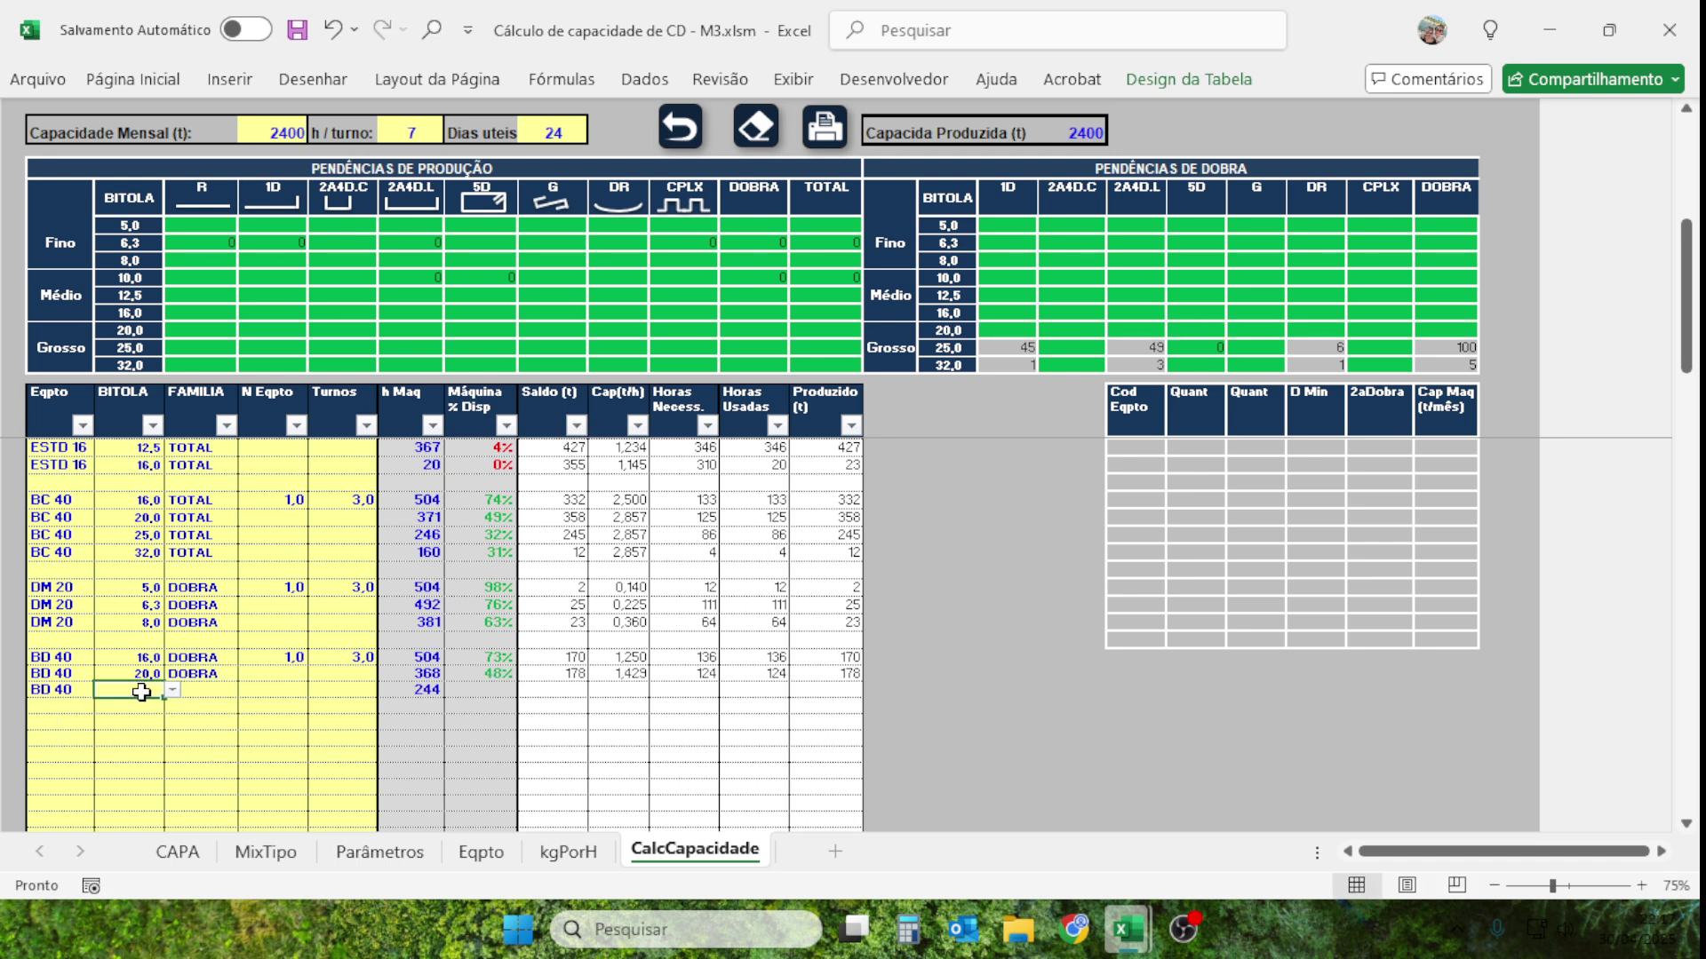
{"action": "left_click", "coordinate": [172, 690]}
{"action": "left_click", "coordinate": [133, 733]}
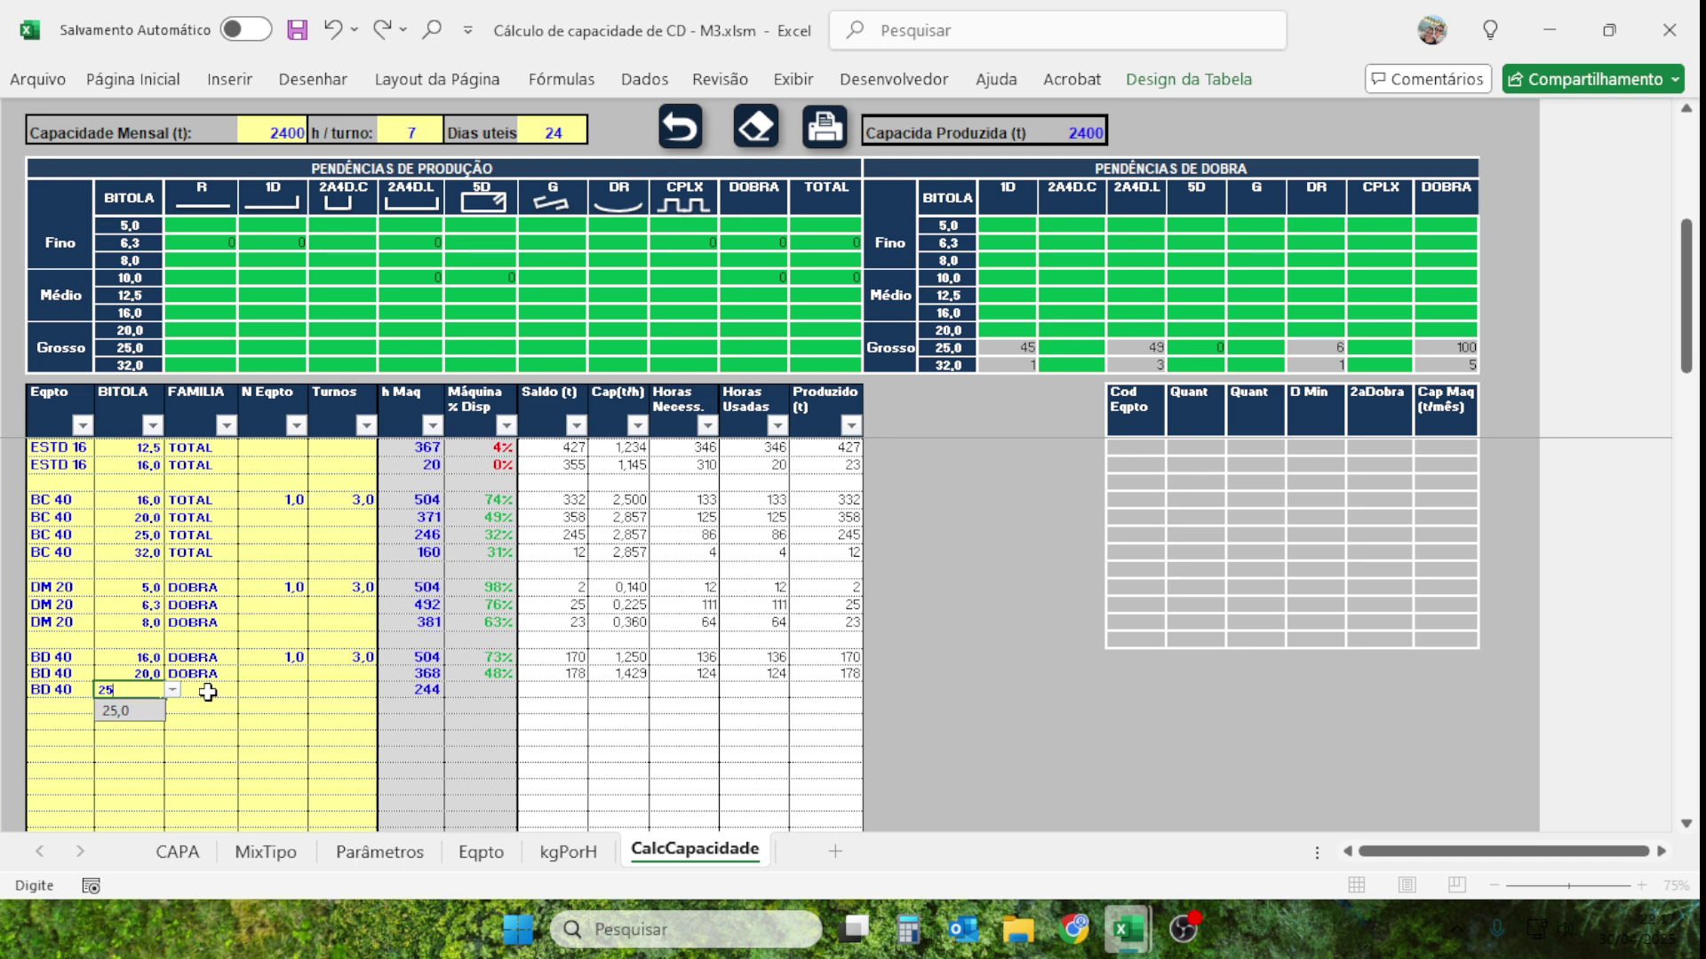
{"action": "left_click", "coordinate": [208, 692]}
{"action": "left_click", "coordinate": [245, 690]}
{"action": "left_click", "coordinate": [211, 734]}
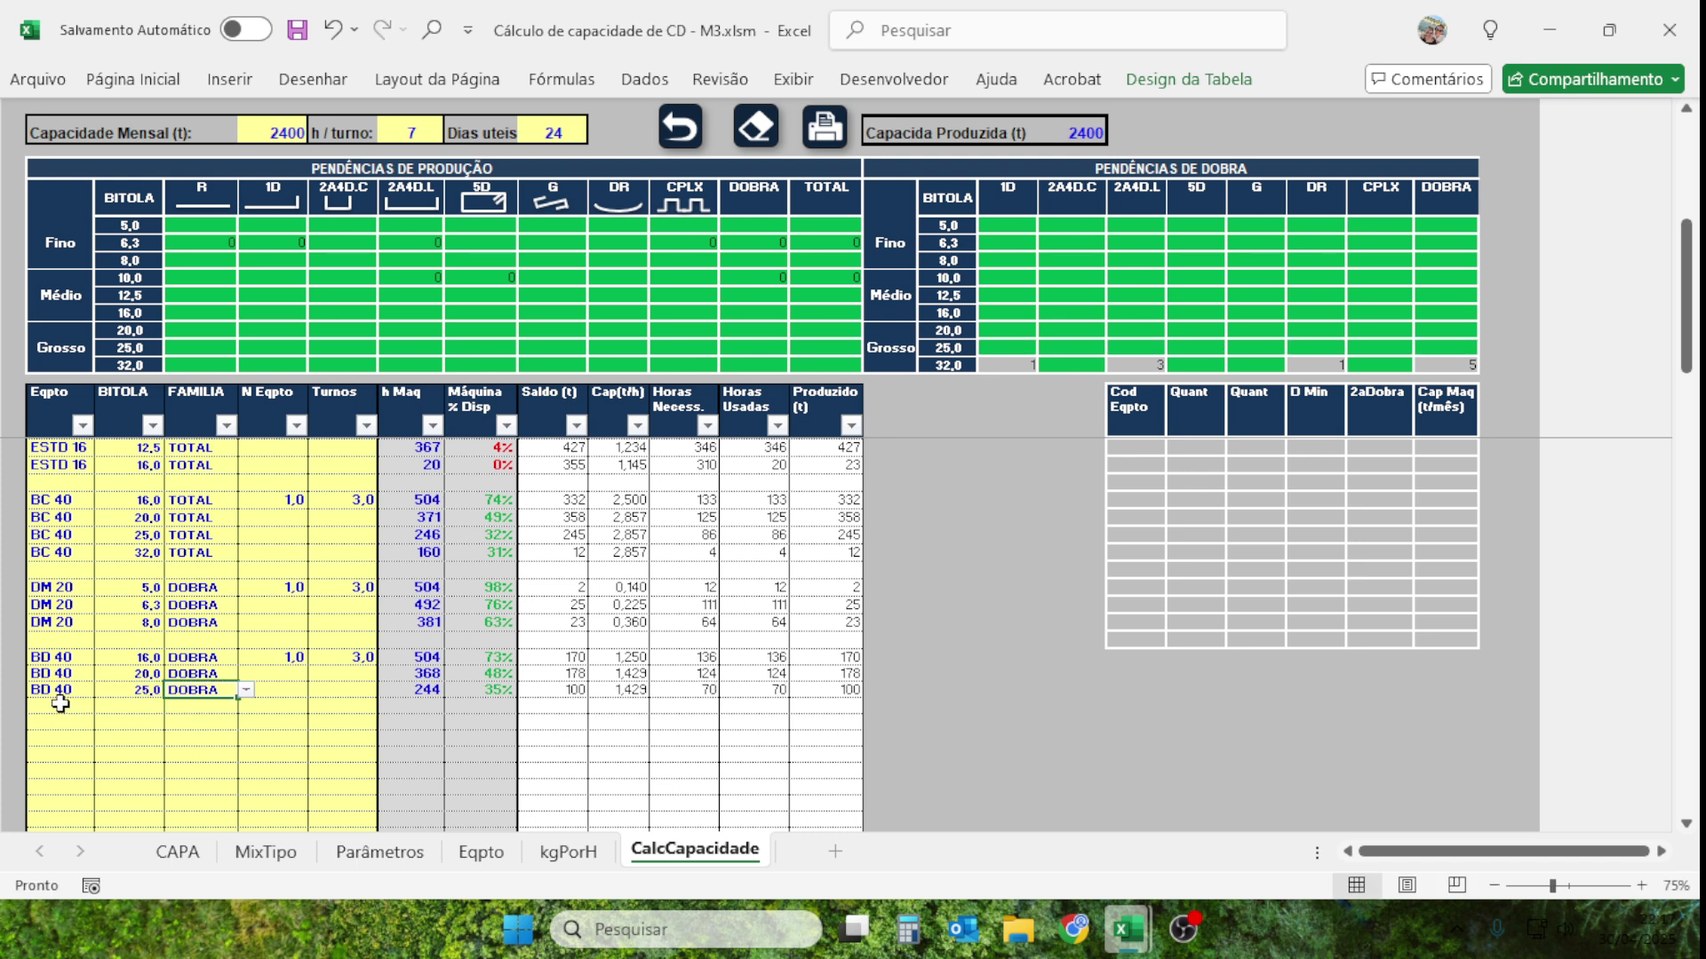
Add a BD 40 row with BITOLA 32,0 and FAMILIA DOBRA below the BD 40 25,0 row.
{"action": "left_click", "coordinate": [58, 706]}
{"action": "type", "text": "B"}
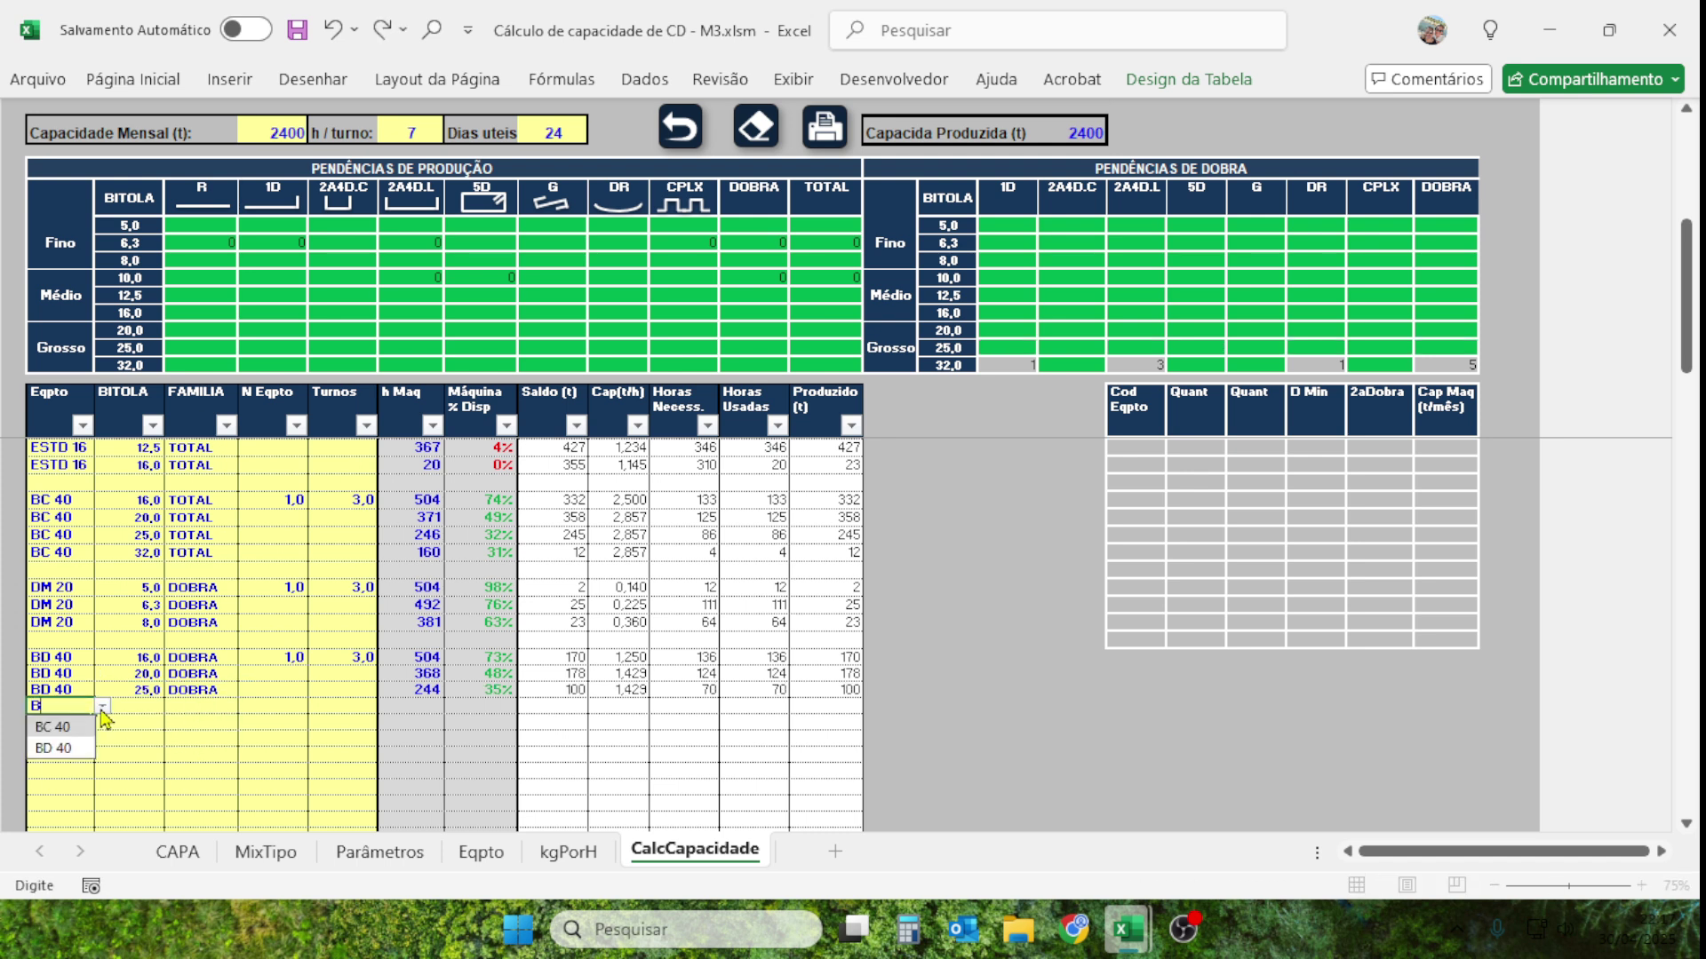
{"action": "left_click", "coordinate": [54, 749]}
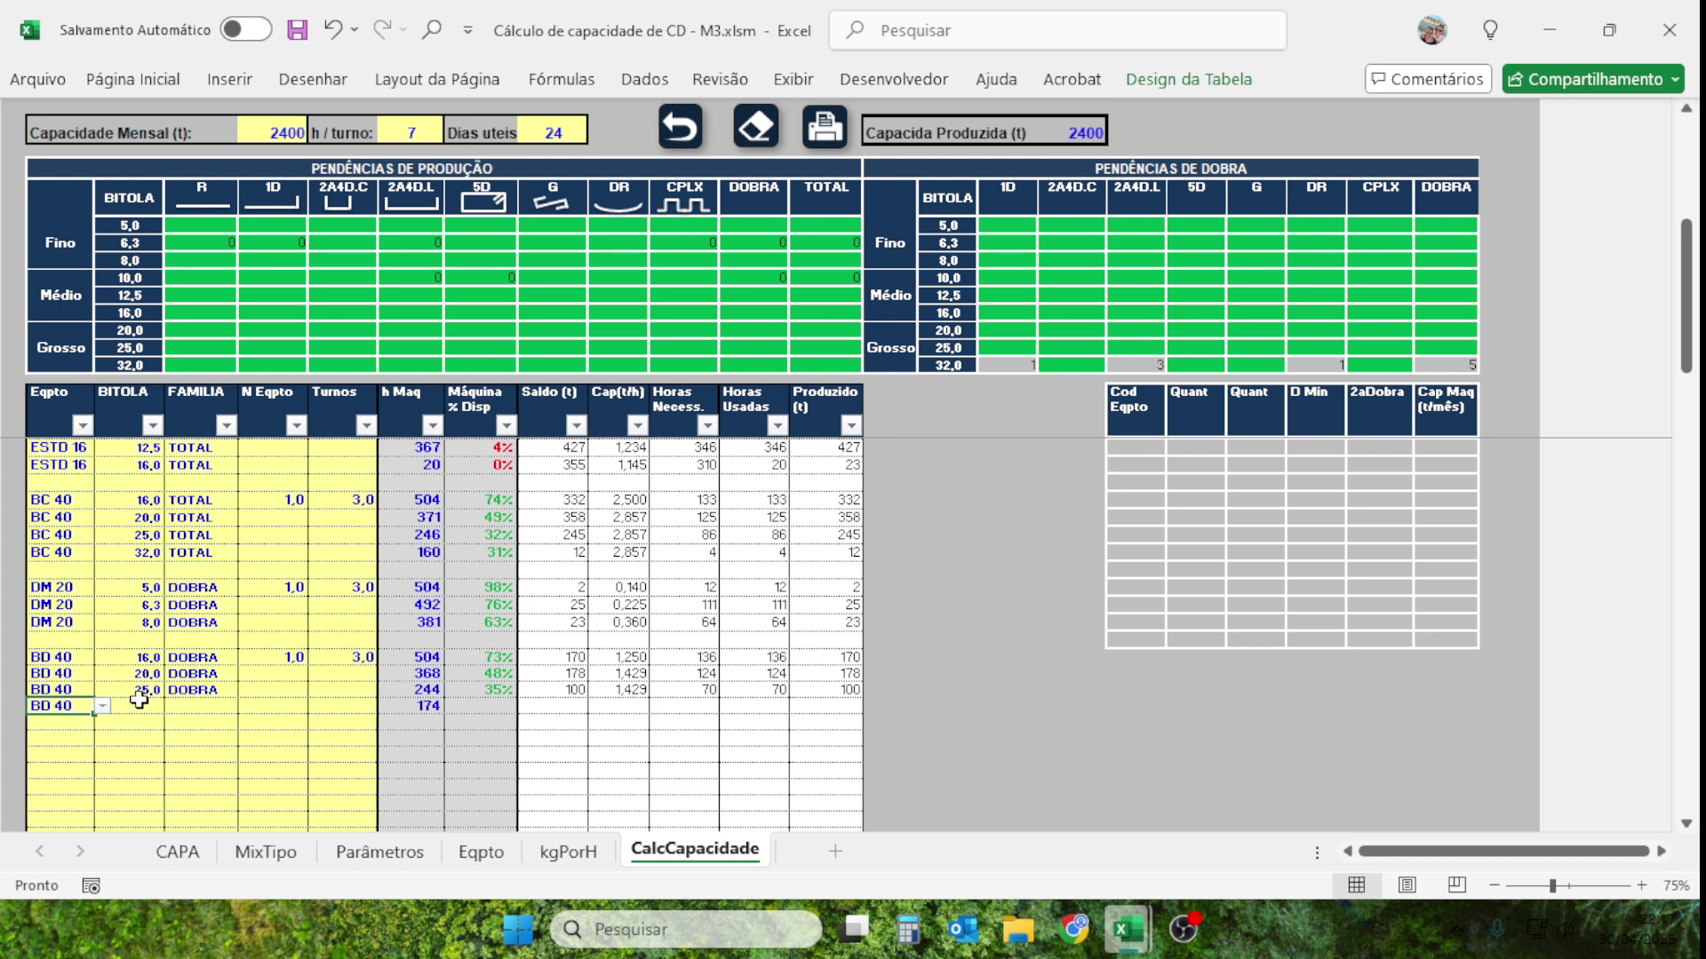
{"action": "left_click", "coordinate": [135, 706]}
{"action": "type", "text": "32"}
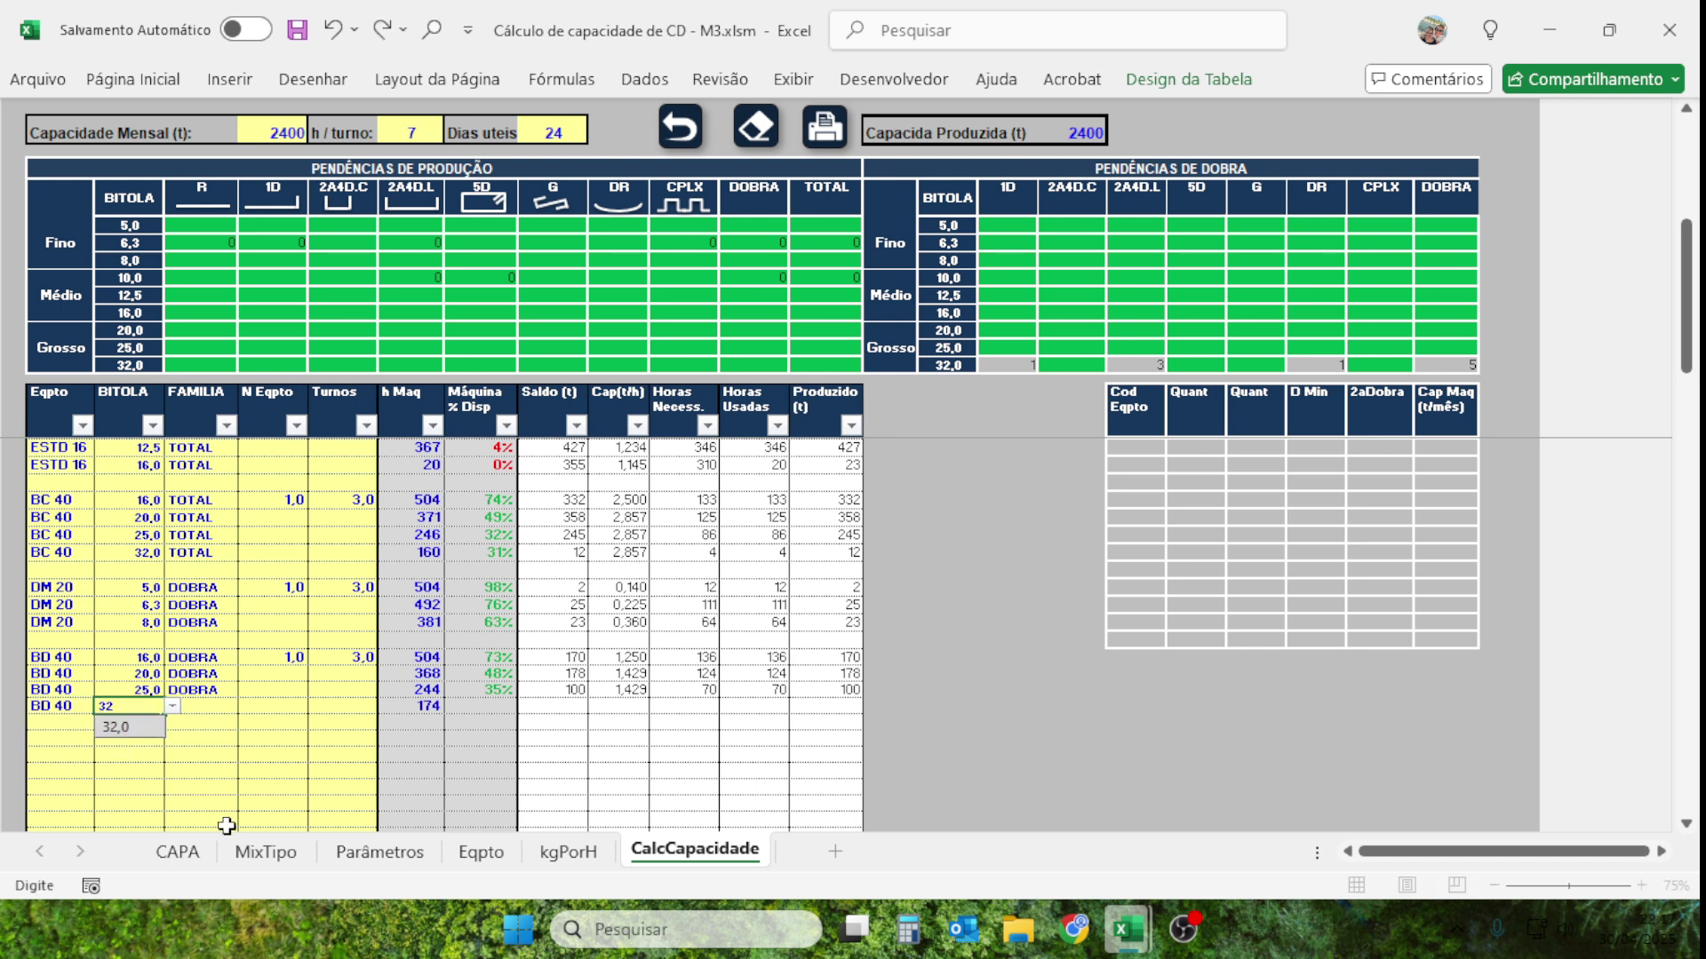
{"action": "left_click", "coordinate": [217, 710]}
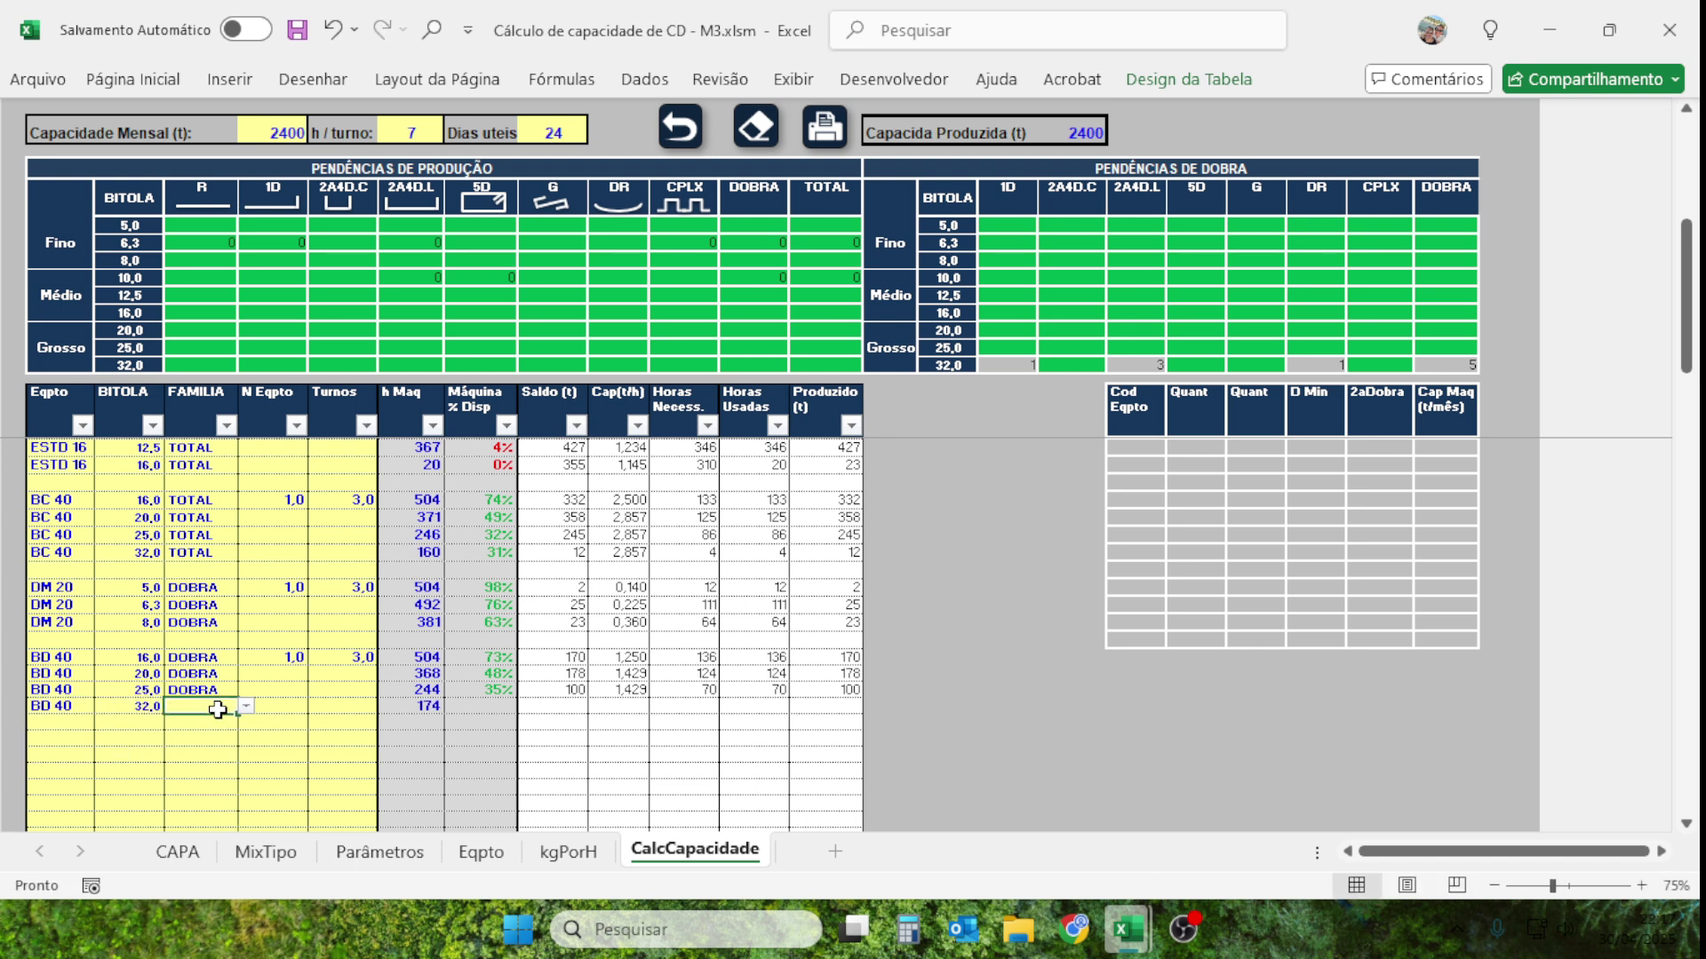
{"action": "left_click", "coordinate": [246, 707]}
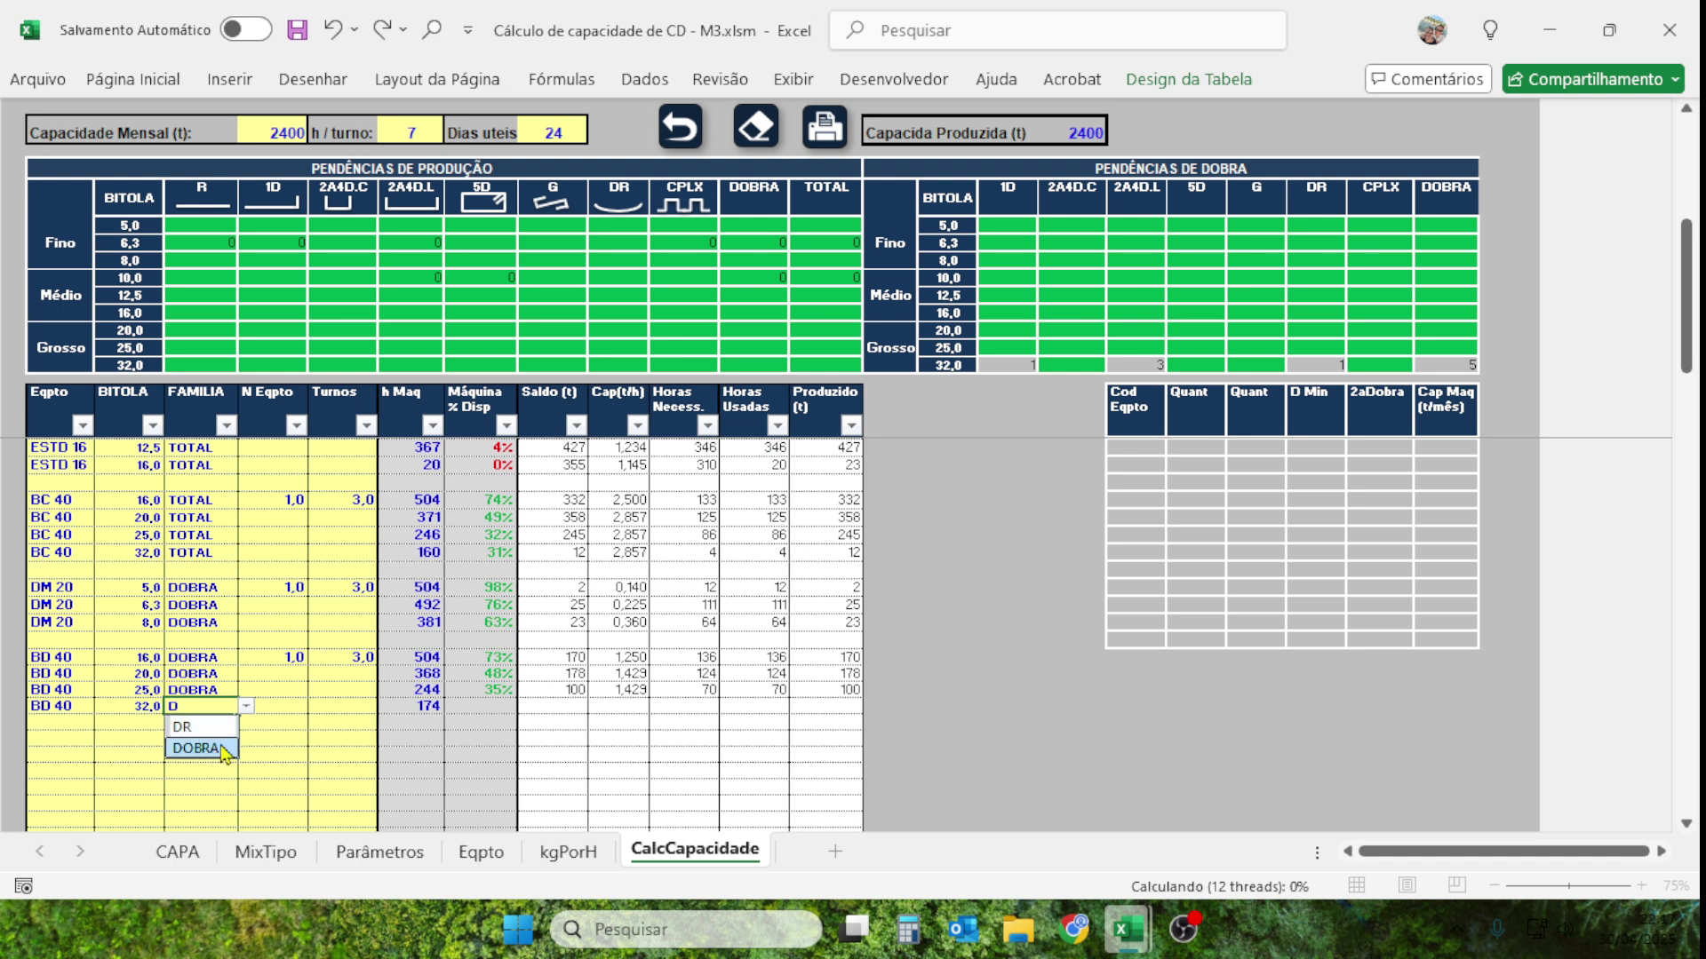
{"action": "left_click", "coordinate": [196, 751]}
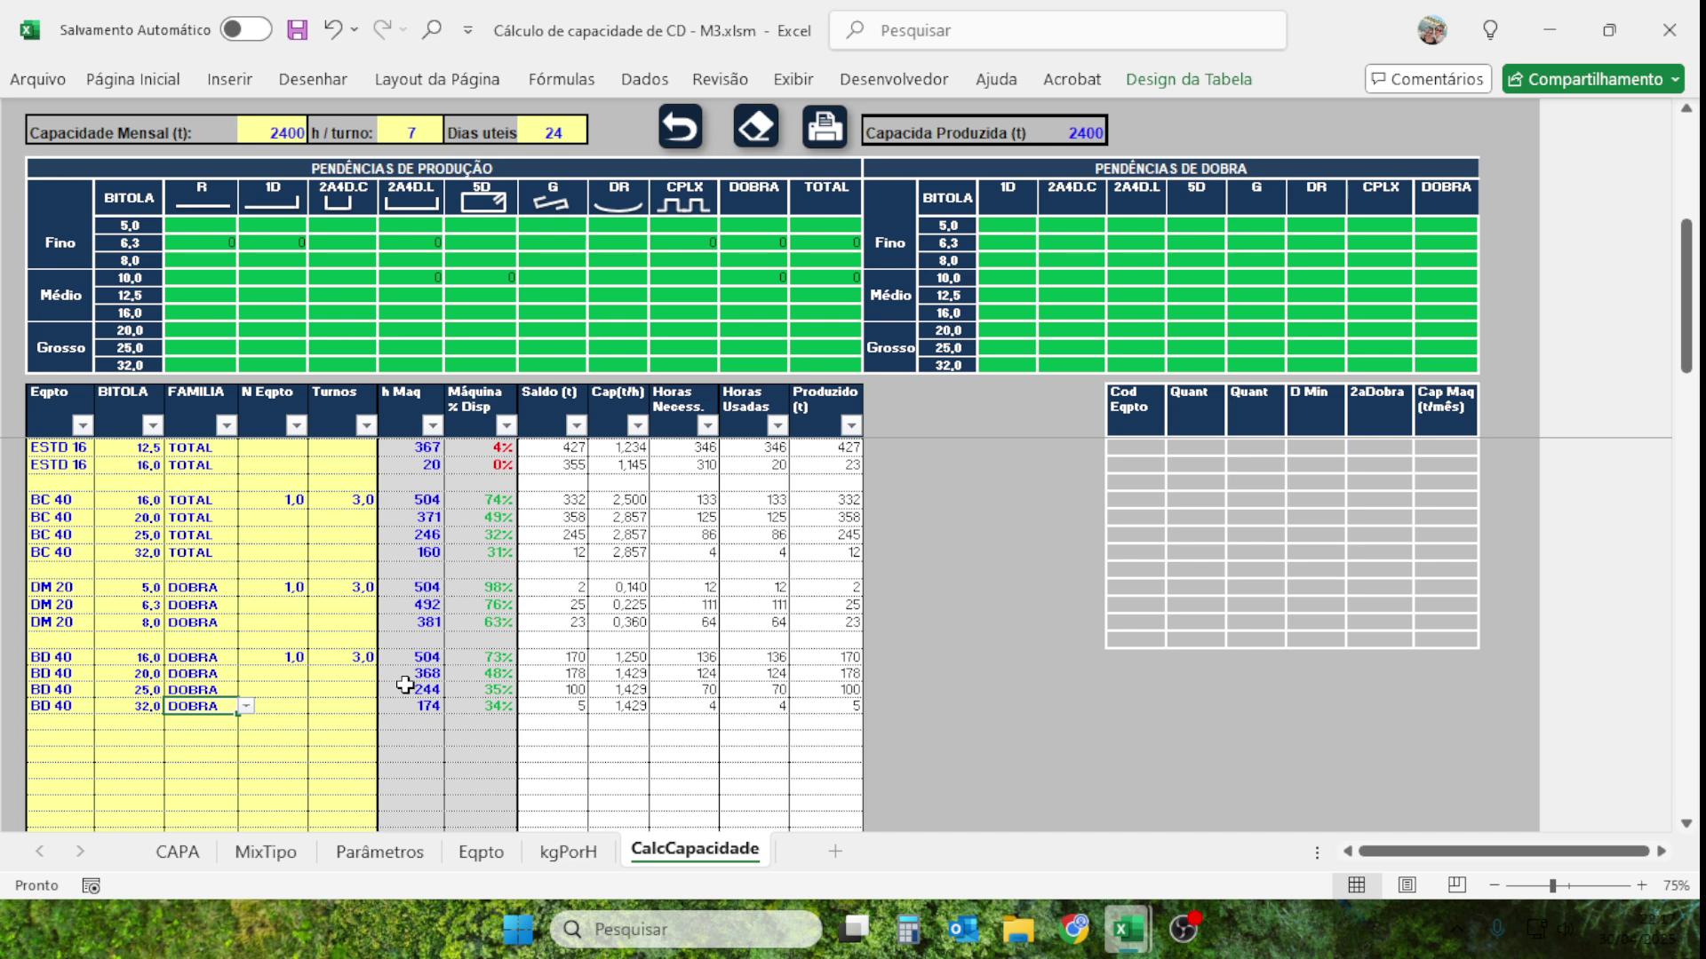
Review the whole equipment table against the monthly capacity, checking each machine's hours, available percentage and produced tonnage.
{"action": "scroll", "coordinate": [405, 685], "scroll_direction": "up", "scroll_amount": 2}
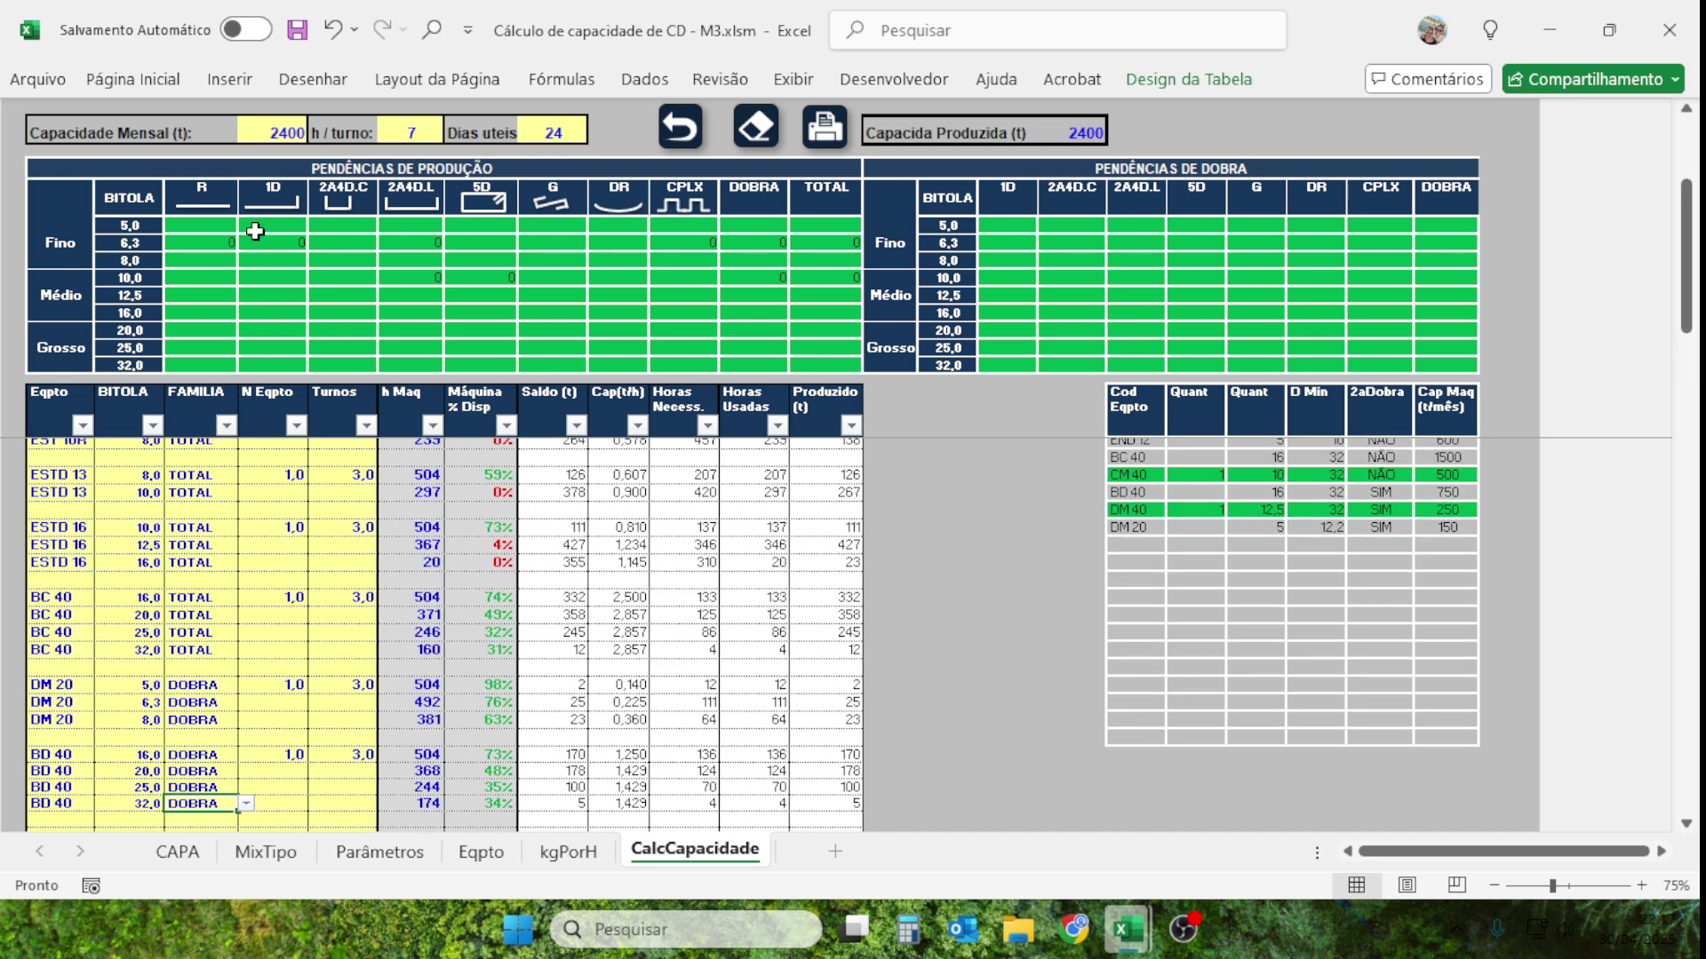
{"action": "left_click", "coordinate": [271, 135]}
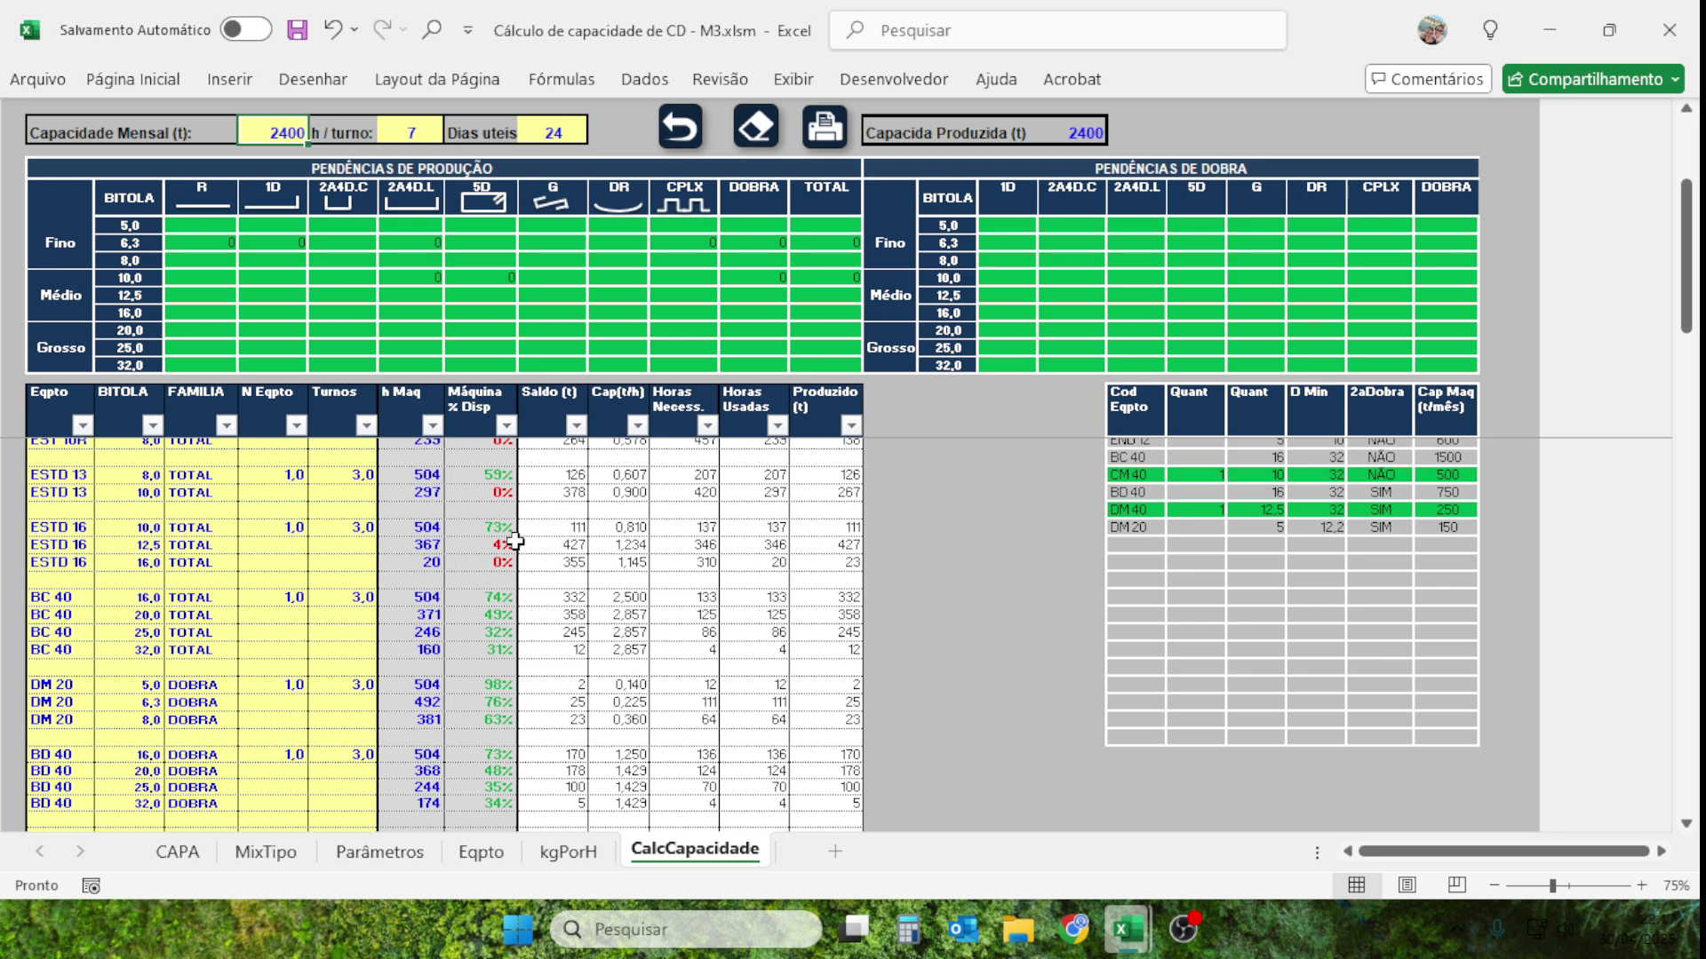
{"action": "scroll", "coordinate": [432, 522], "scroll_direction": "down", "scroll_amount": 1}
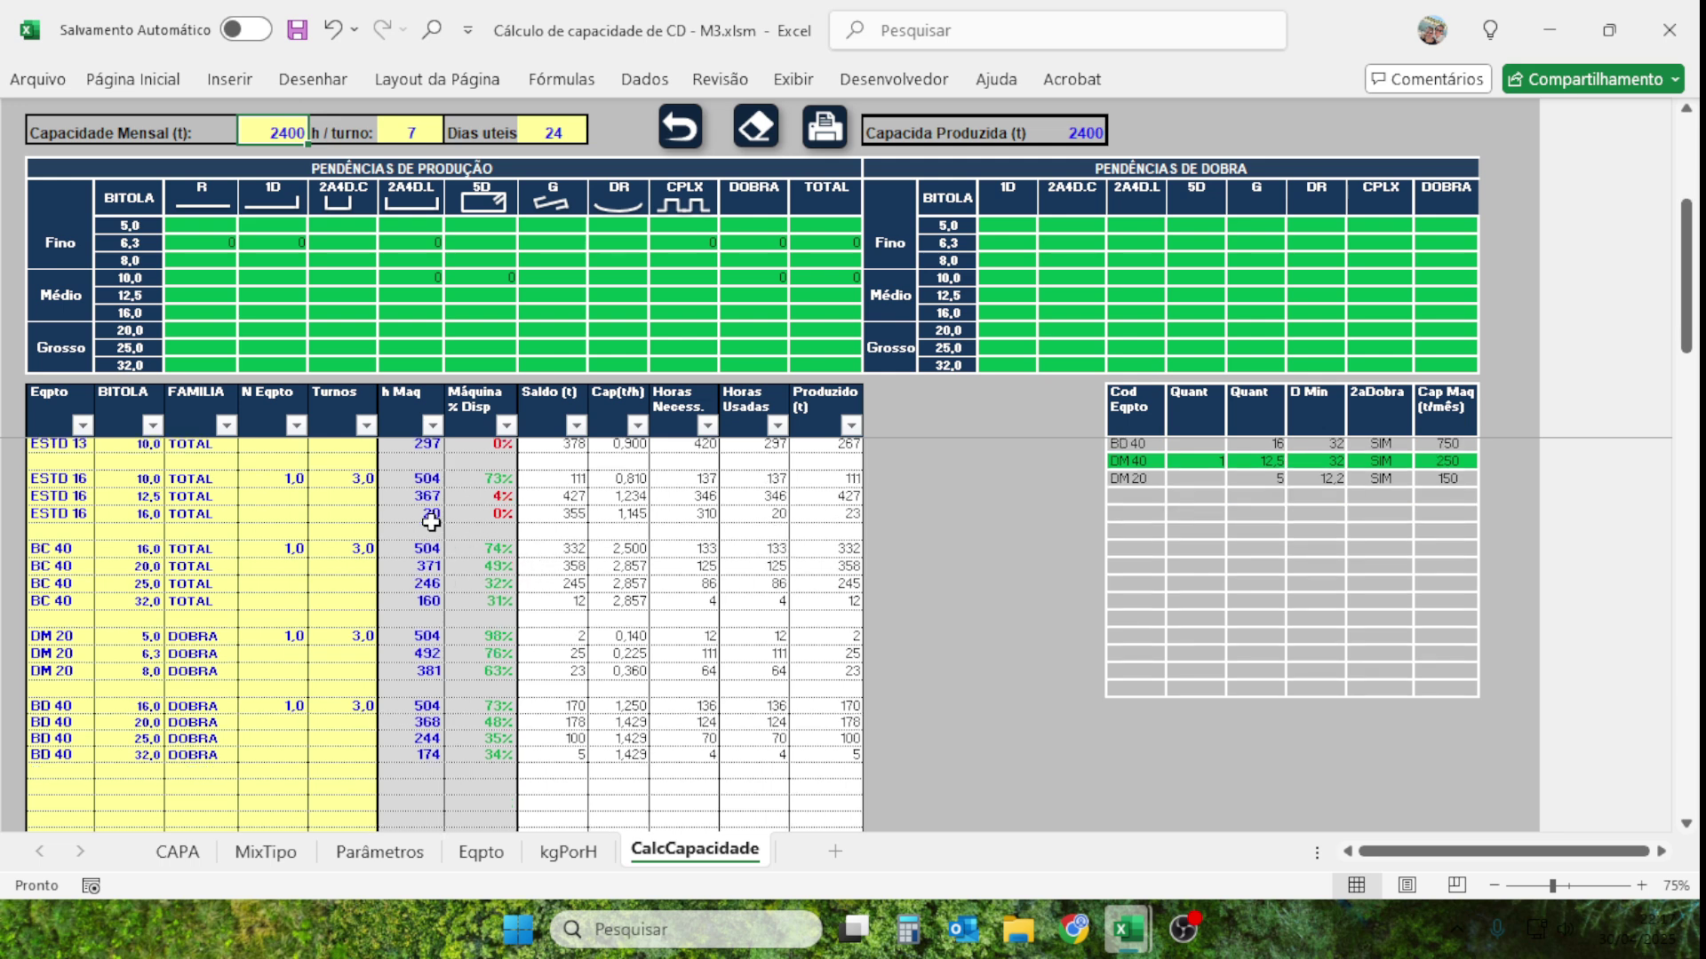
{"action": "scroll", "coordinate": [432, 522], "scroll_direction": "up", "scroll_amount": 4}
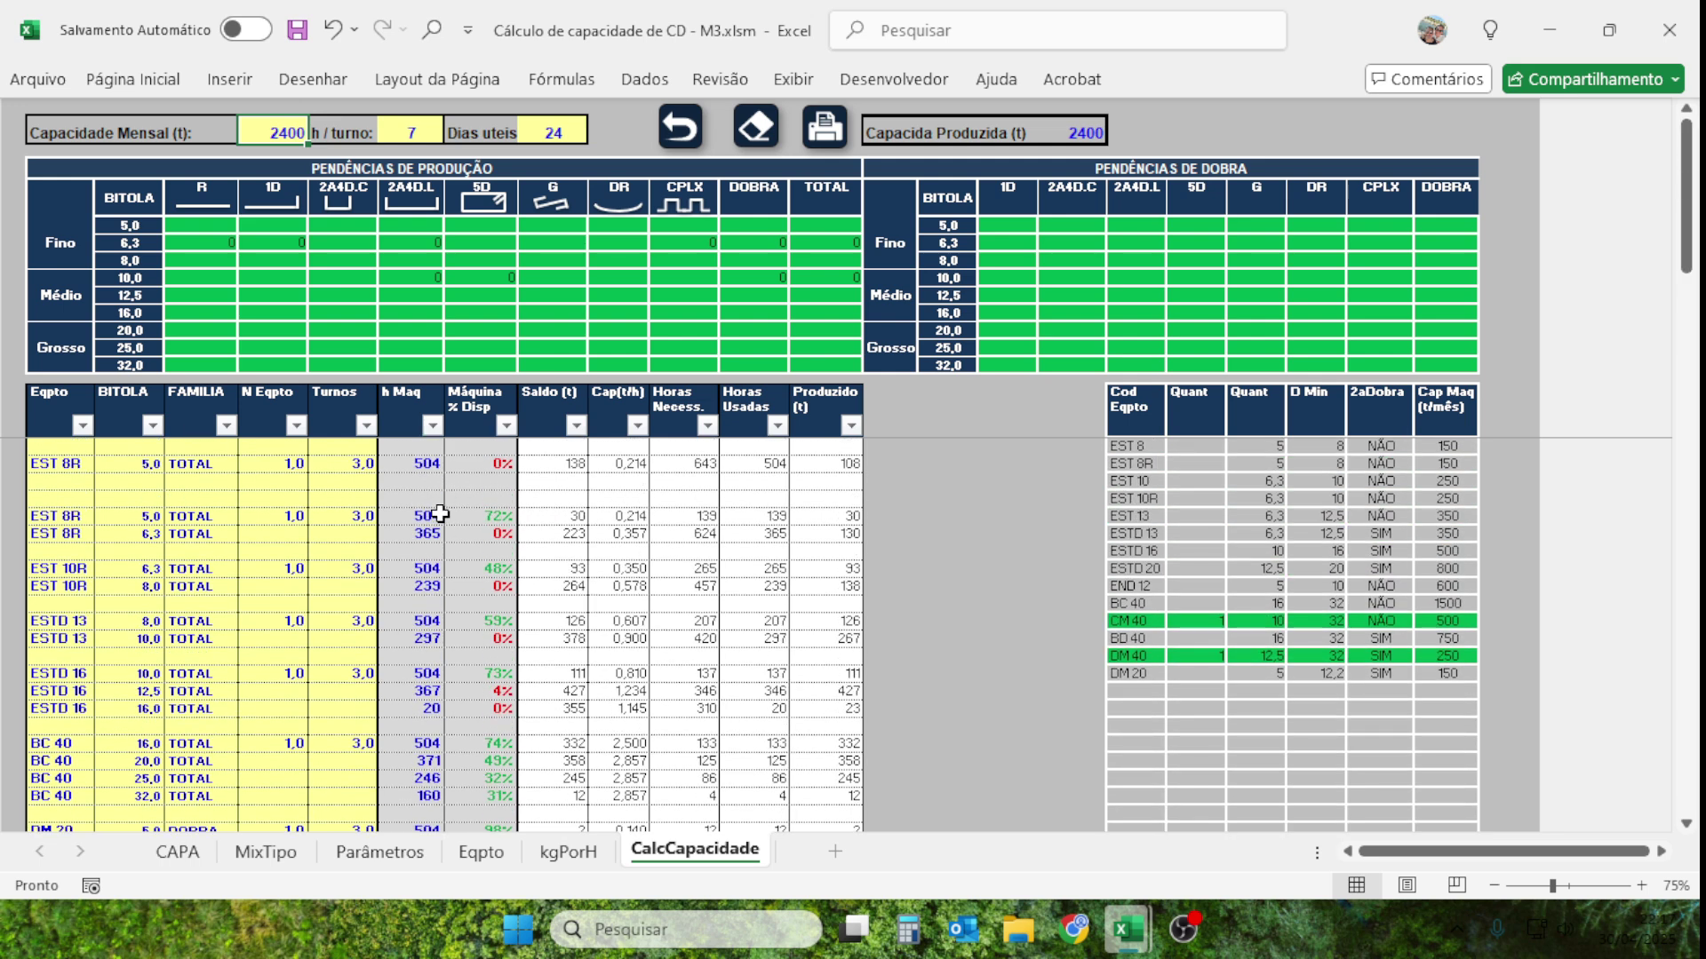
{"action": "scroll", "coordinate": [441, 514], "scroll_direction": "down", "scroll_amount": 1}
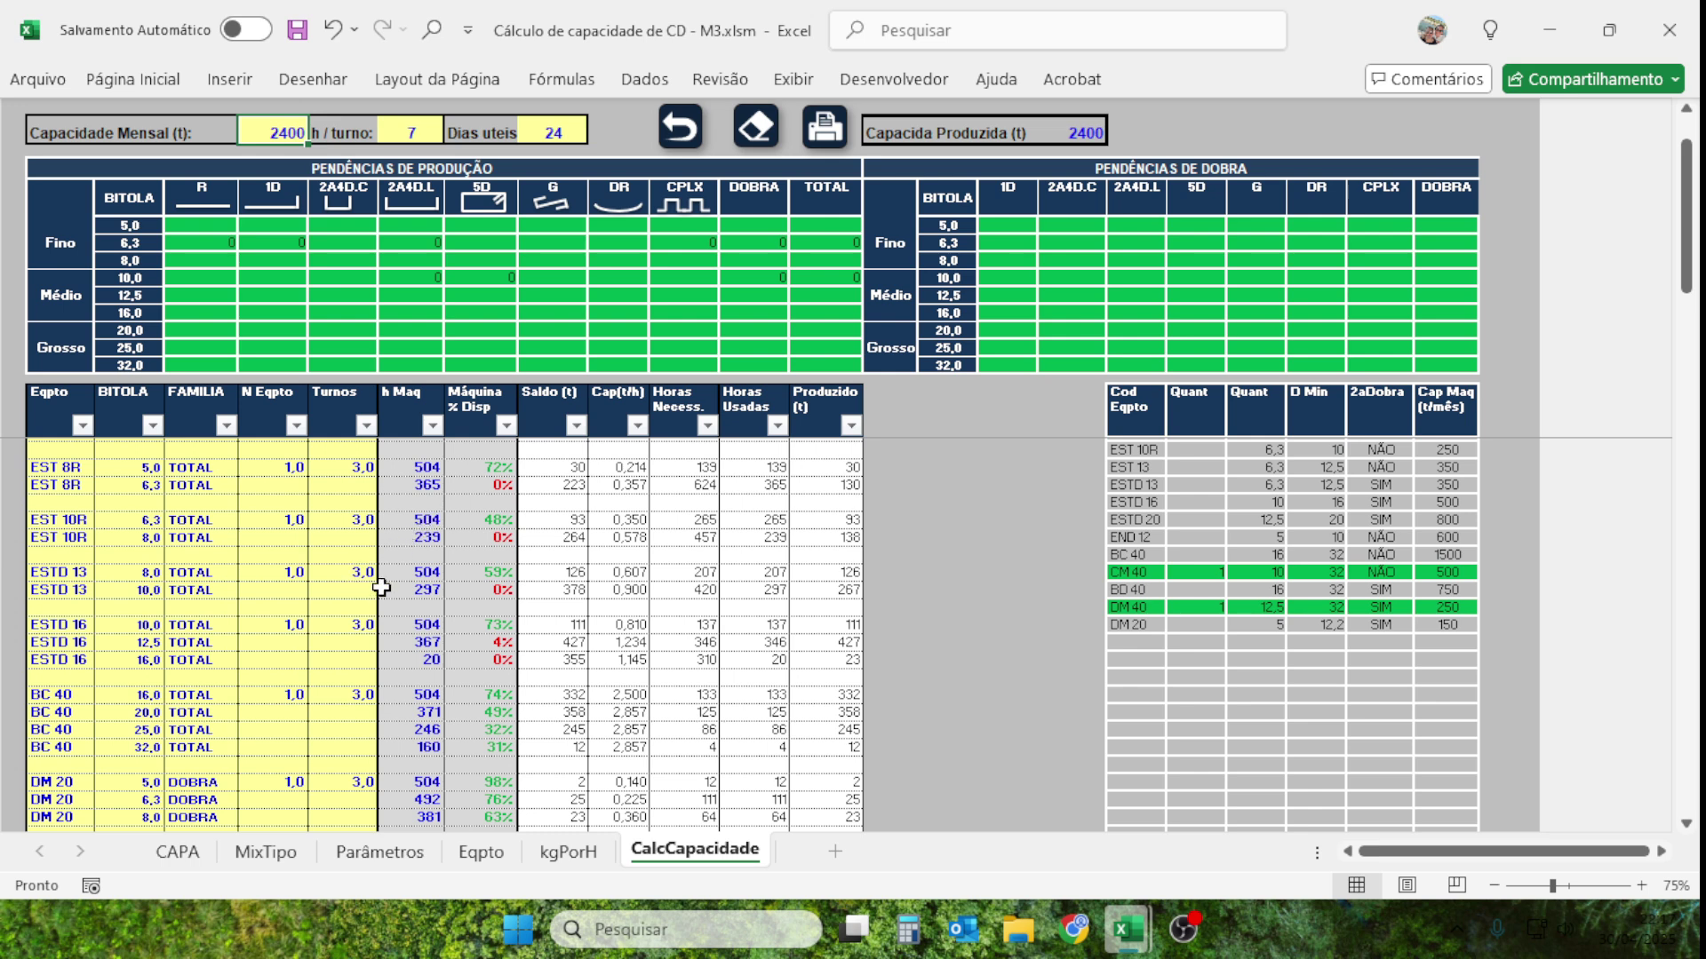
{"action": "scroll", "coordinate": [432, 573], "scroll_direction": "down", "scroll_amount": 1}
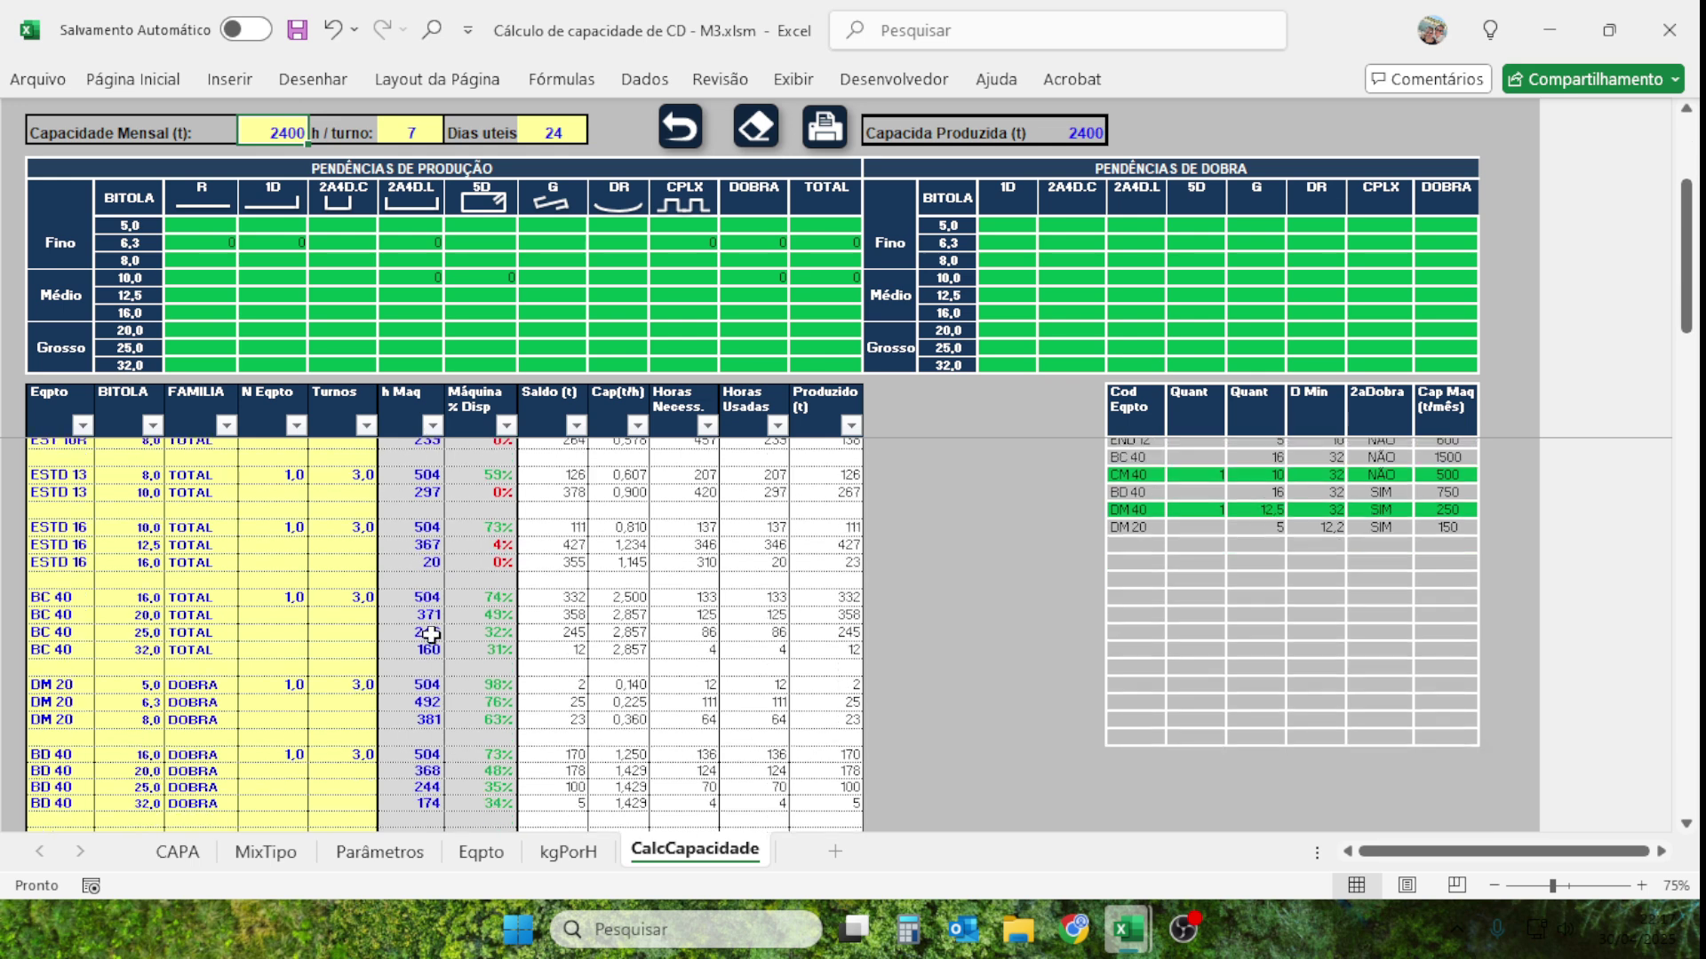
{"action": "scroll", "coordinate": [432, 637], "scroll_direction": "down", "scroll_amount": 1}
{"action": "scroll", "coordinate": [397, 504], "scroll_direction": "down", "scroll_amount": 1}
{"action": "scroll", "coordinate": [432, 637], "scroll_direction": "up", "scroll_amount": 2}
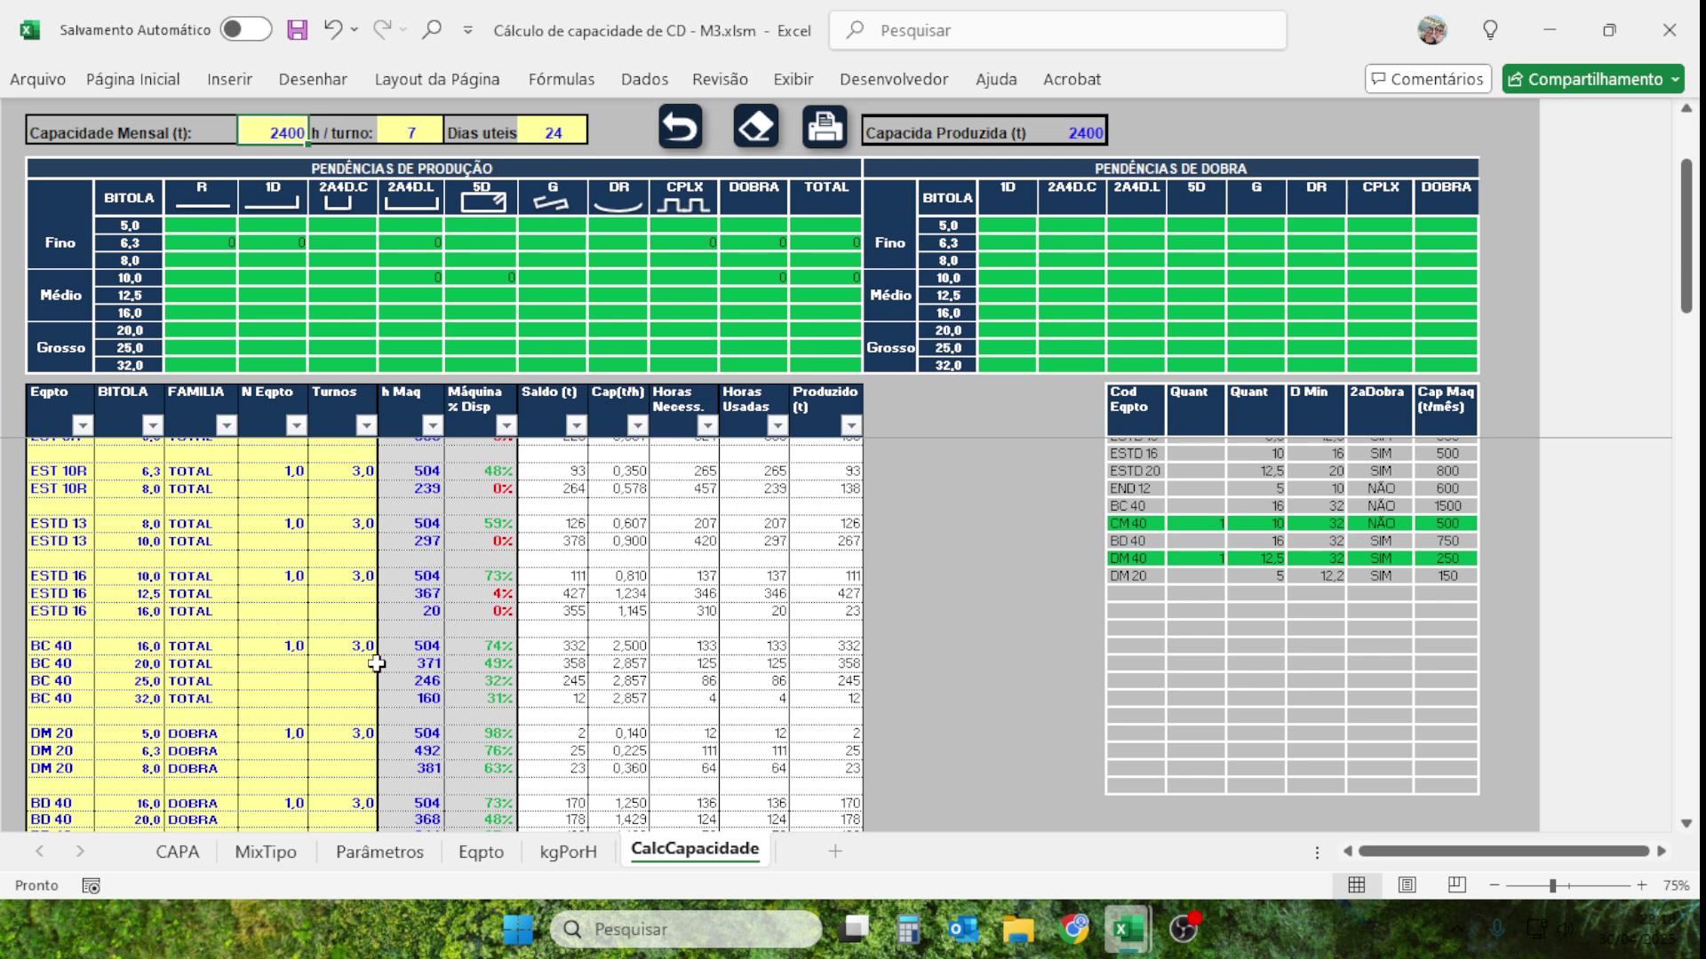
{"action": "scroll", "coordinate": [419, 636], "scroll_direction": "up", "scroll_amount": 2}
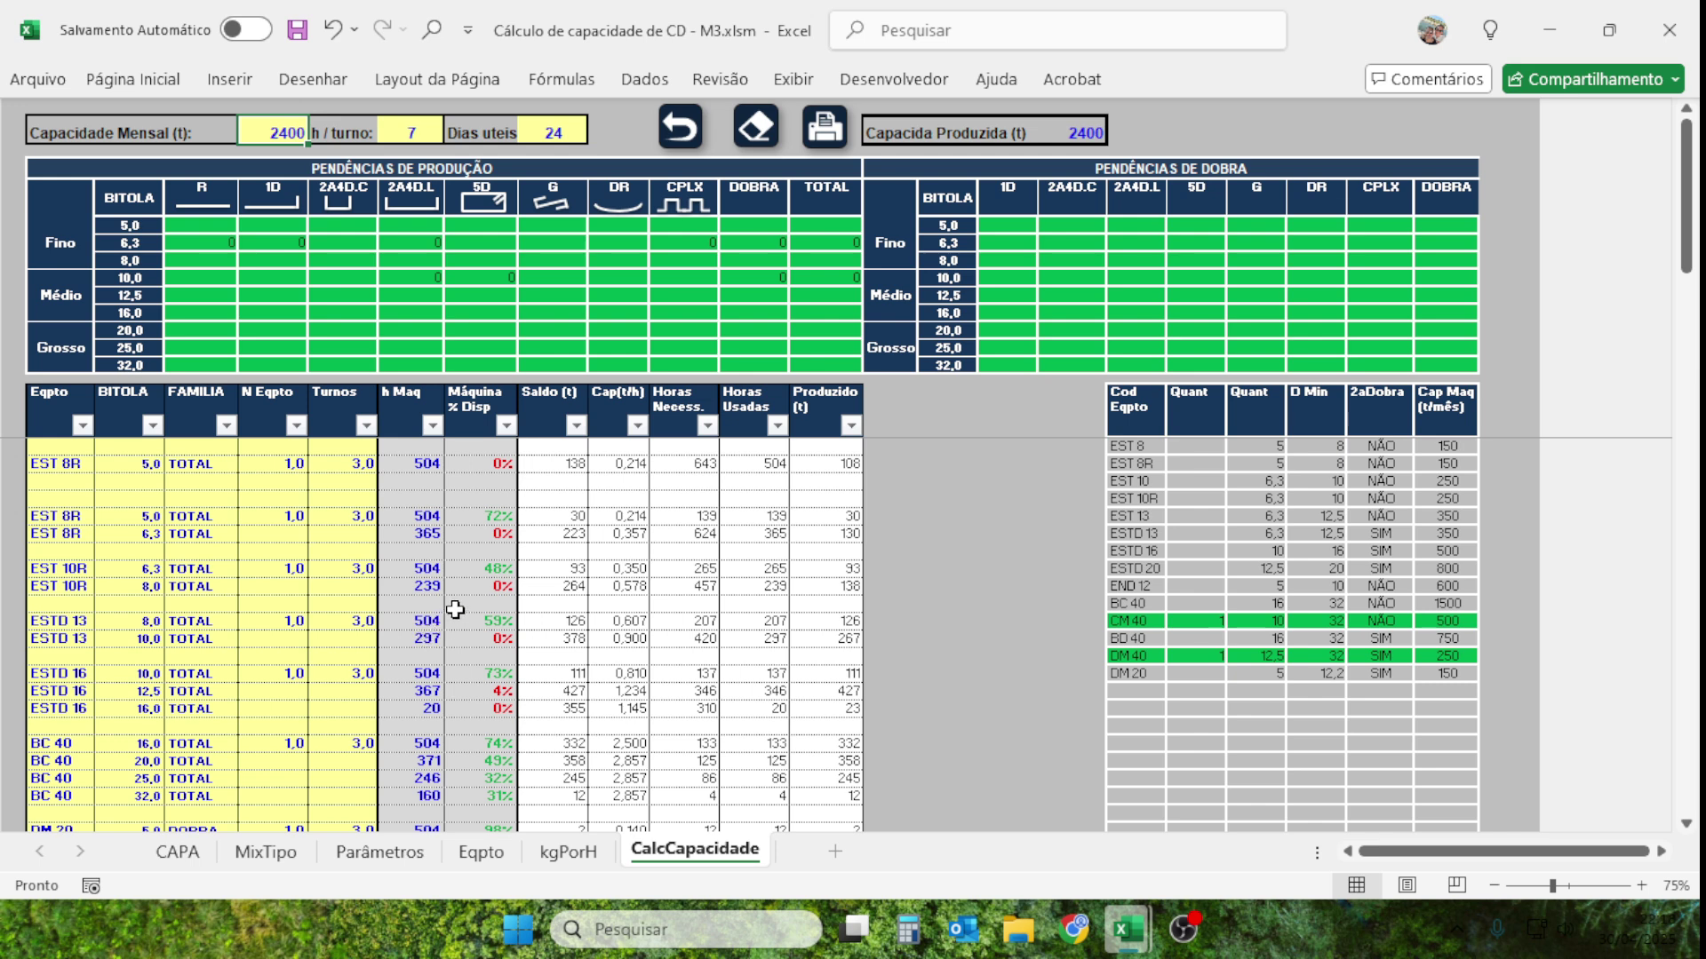
{"action": "scroll", "coordinate": [466, 570], "scroll_direction": "down", "scroll_amount": 5}
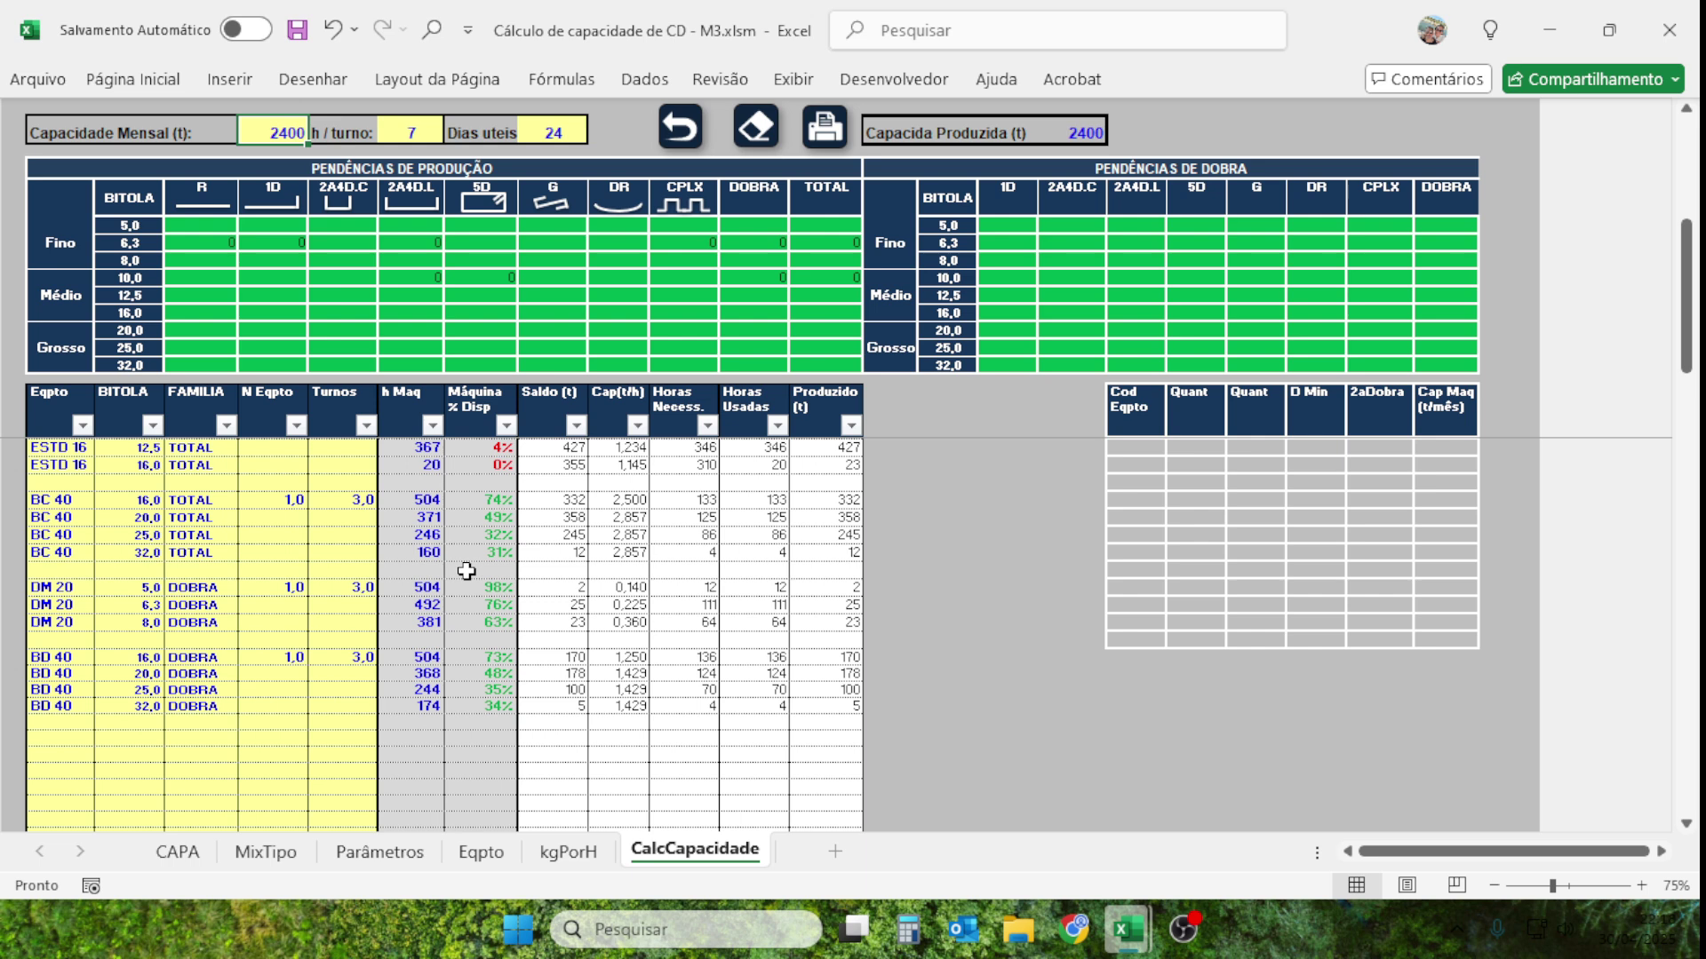
{"action": "scroll", "coordinate": [400, 600], "scroll_direction": "up", "scroll_amount": 1}
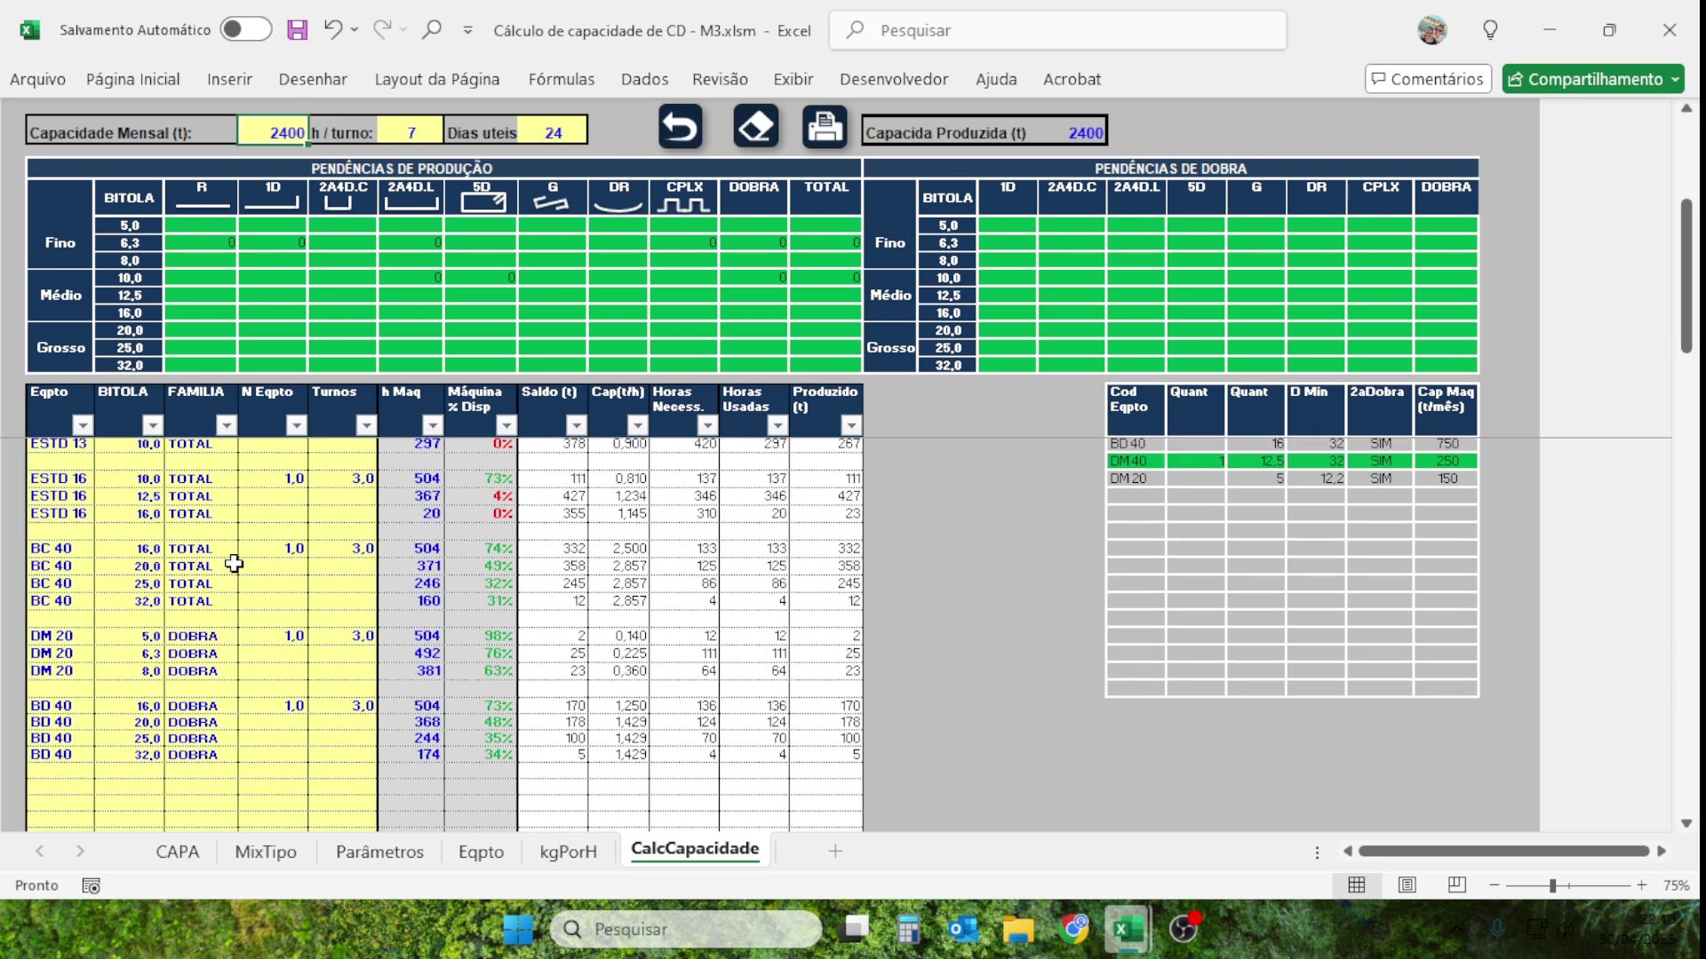
{"action": "scroll", "coordinate": [238, 568], "scroll_direction": "up", "scroll_amount": 2}
{"action": "scroll", "coordinate": [245, 575], "scroll_direction": "up", "scroll_amount": 1}
{"action": "scroll", "coordinate": [254, 575], "scroll_direction": "up", "scroll_amount": 1}
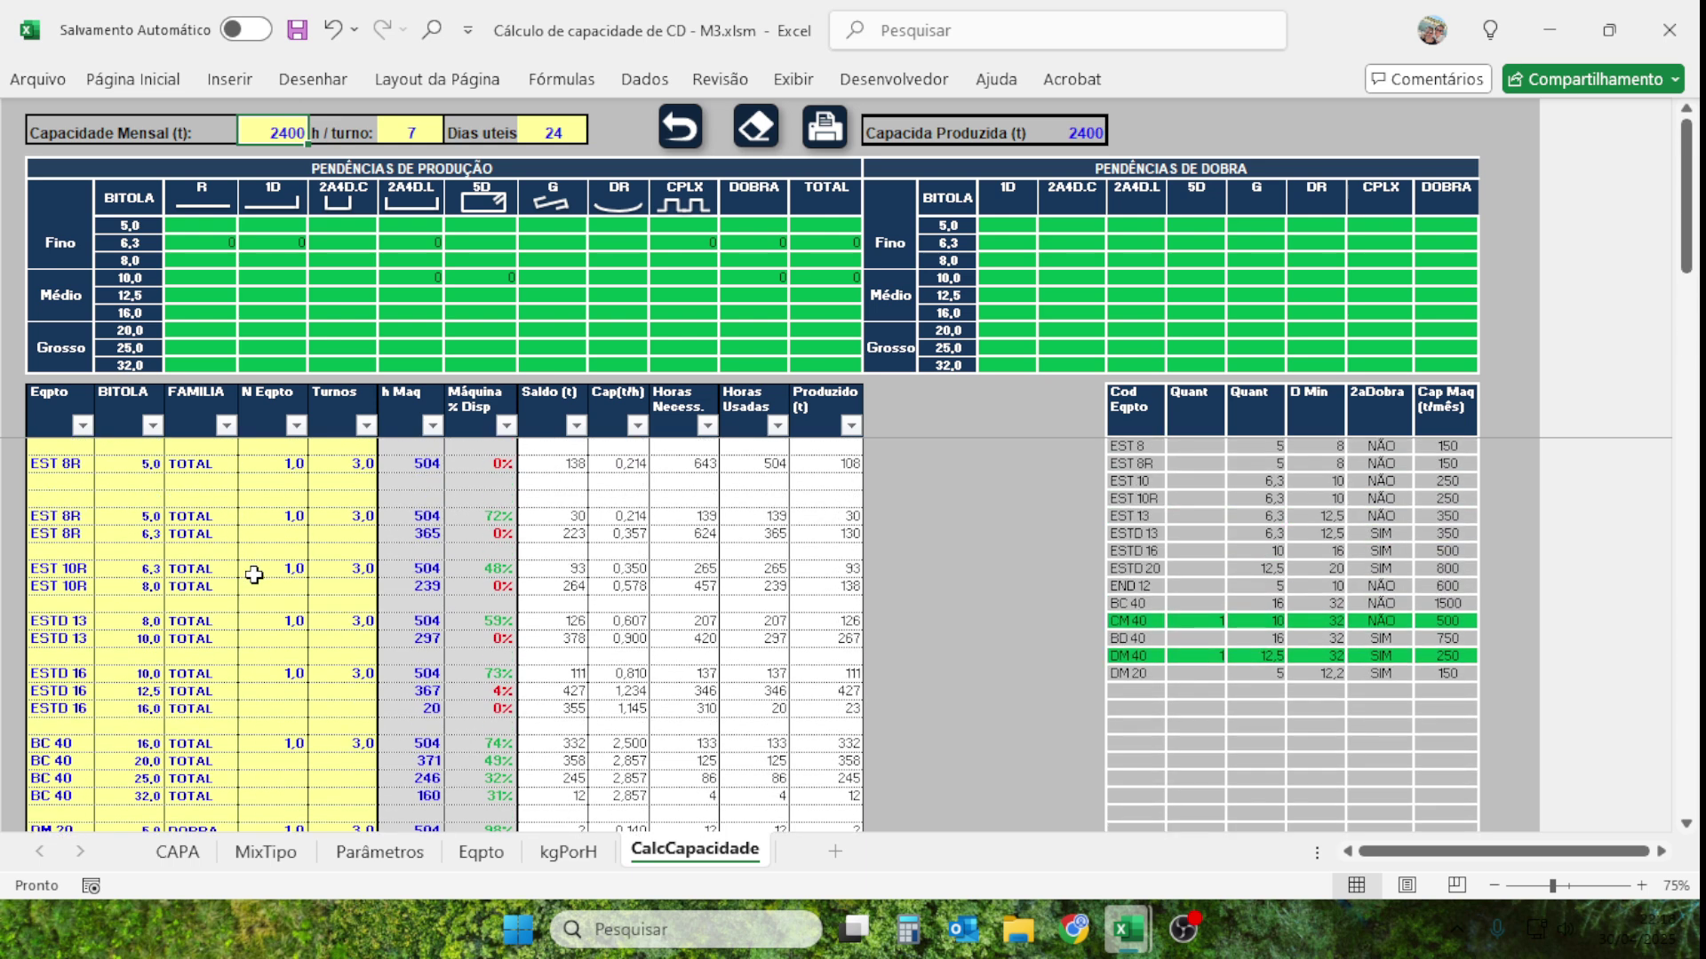
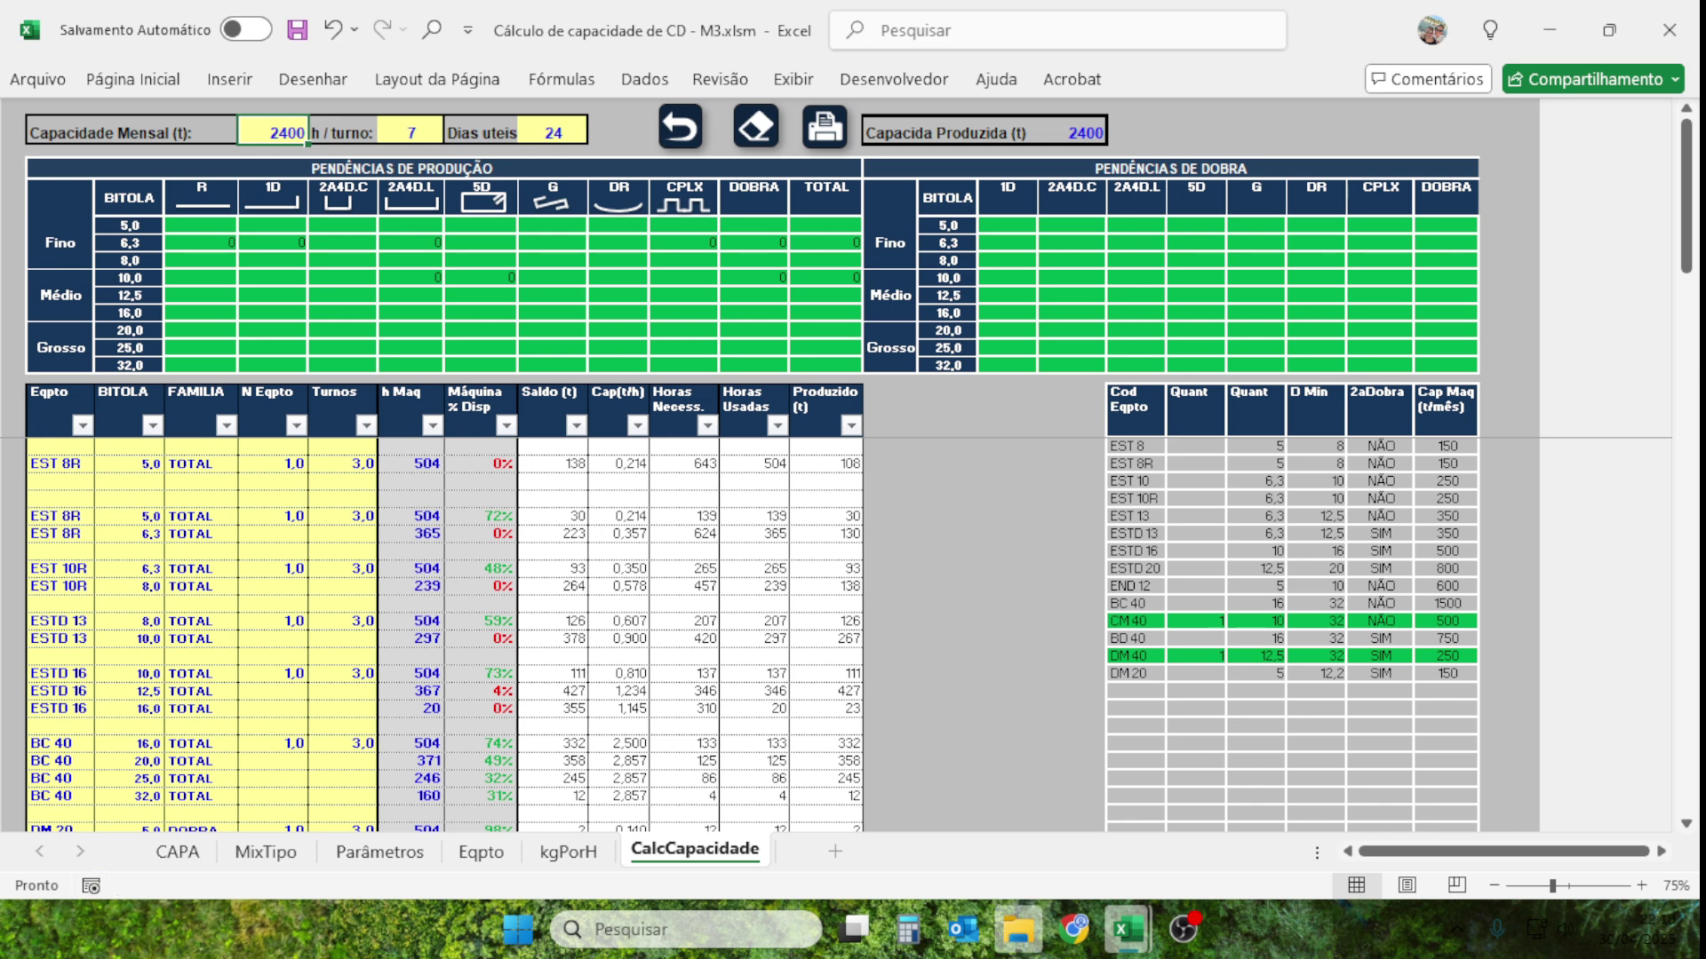
Paste the copied equipment configuration over the yellow input columns, starting at the first Eqpto cell.
{"action": "key", "text": "ctrl+c"}
{"action": "left_click", "coordinate": [56, 447]}
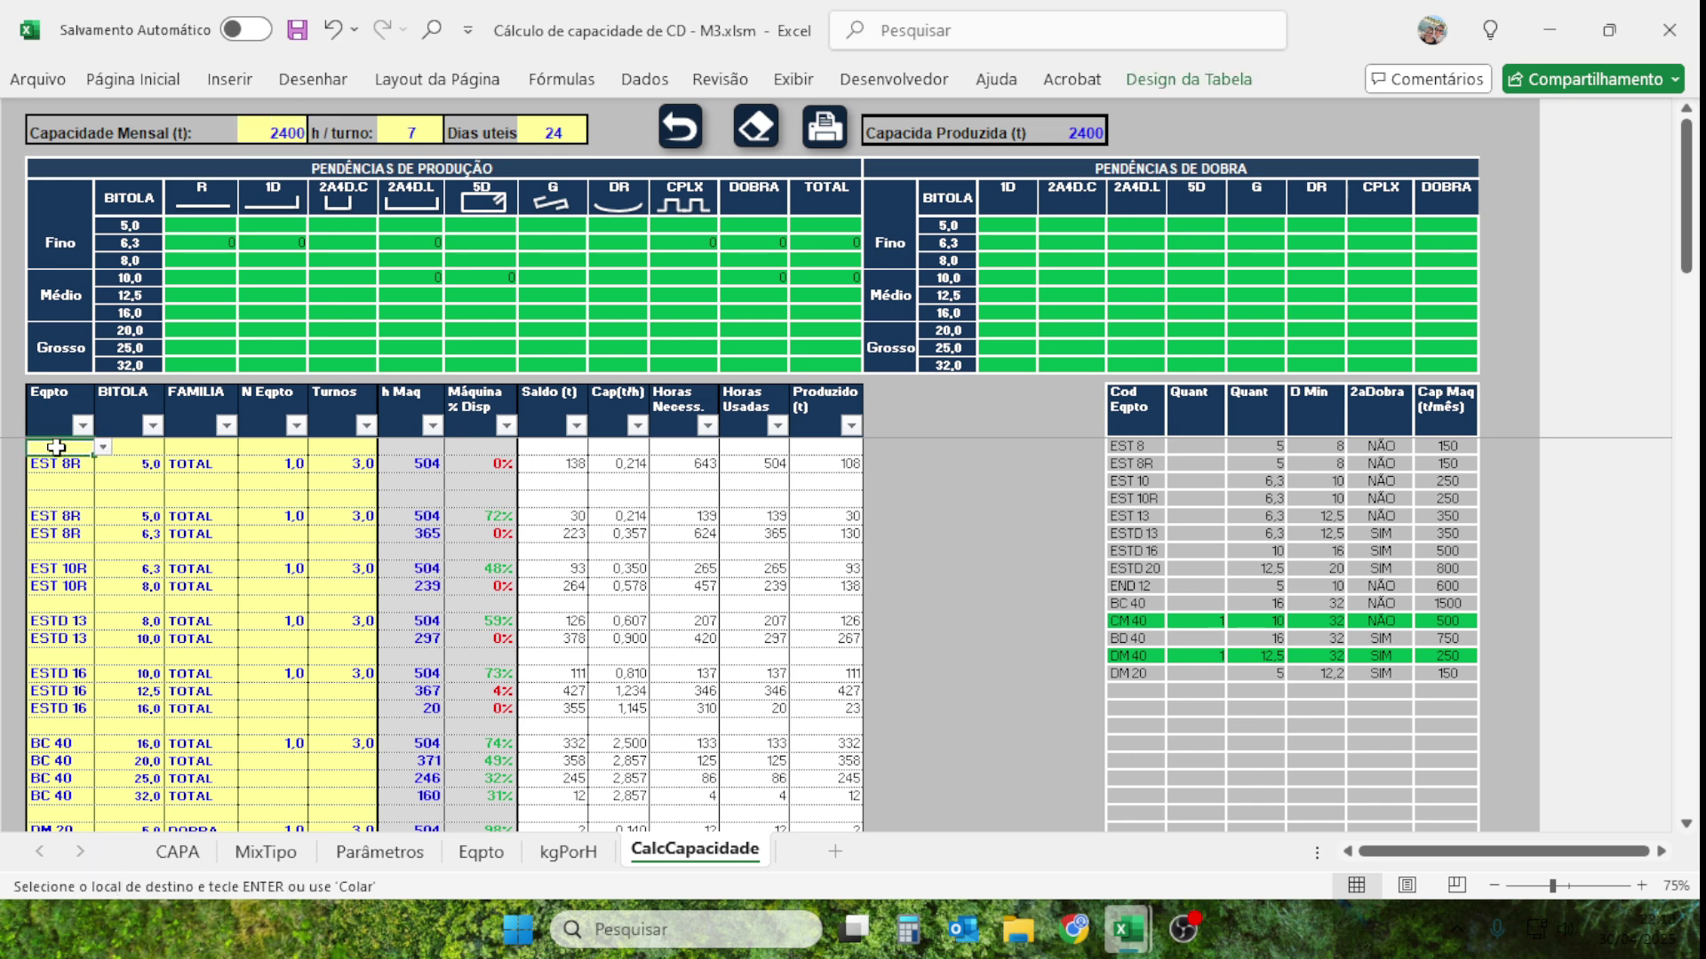
{"action": "key", "text": "ctrl+v"}
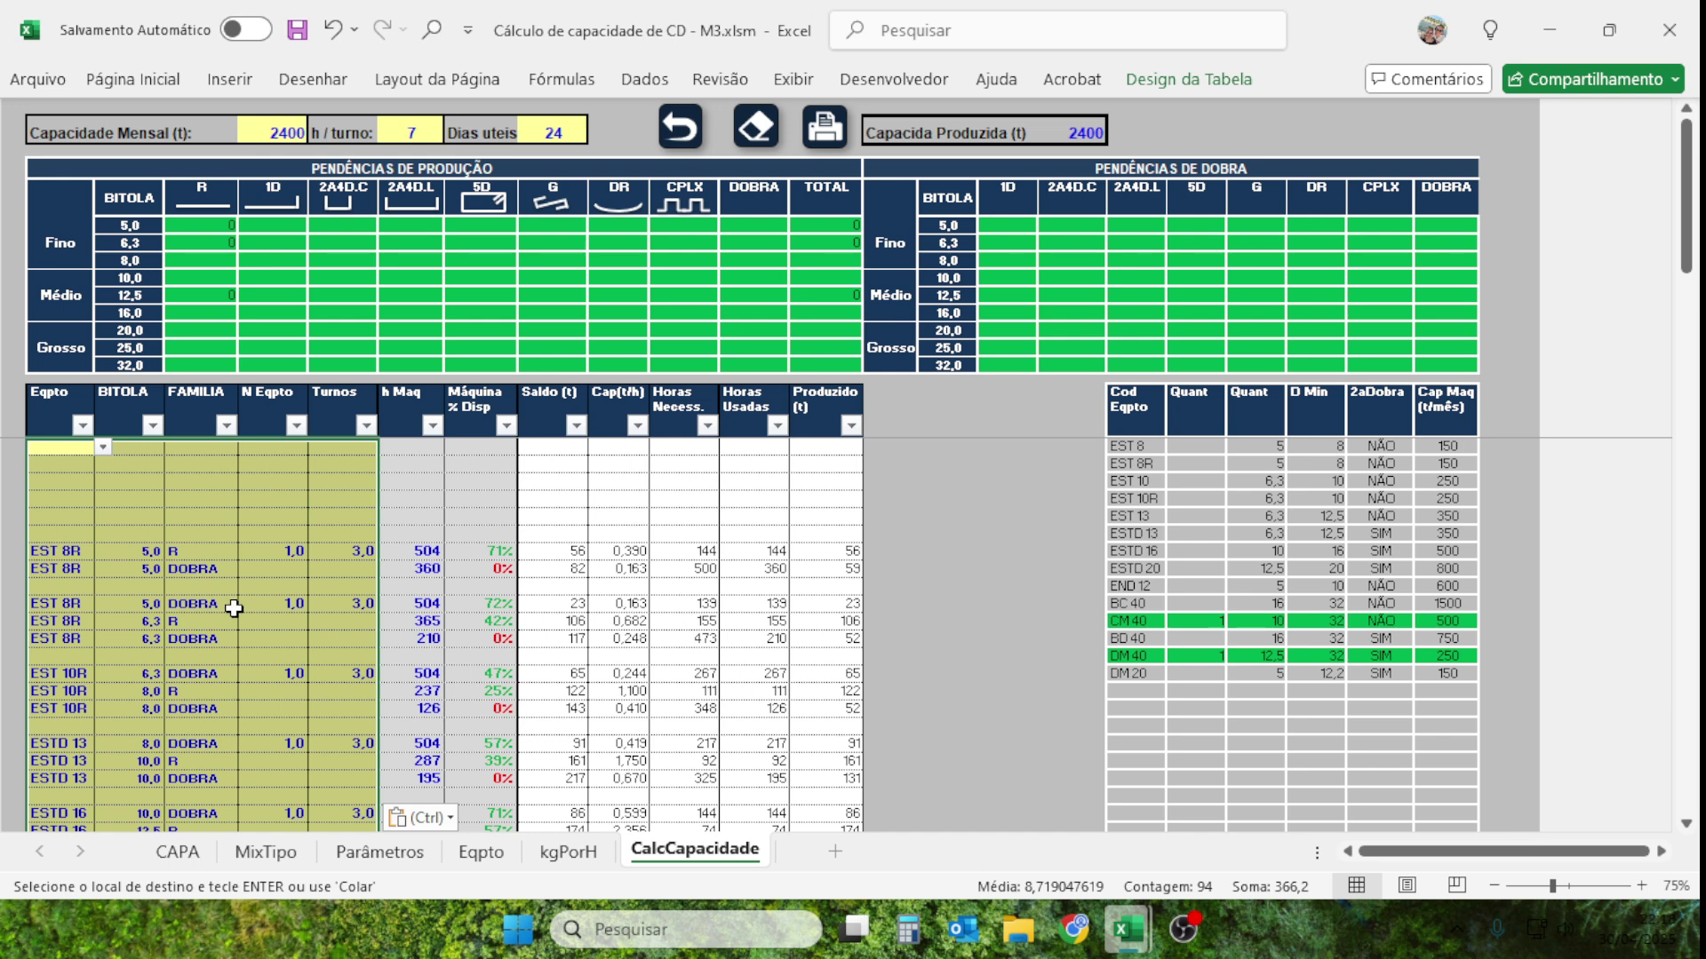
{"action": "left_click", "coordinate": [266, 517]}
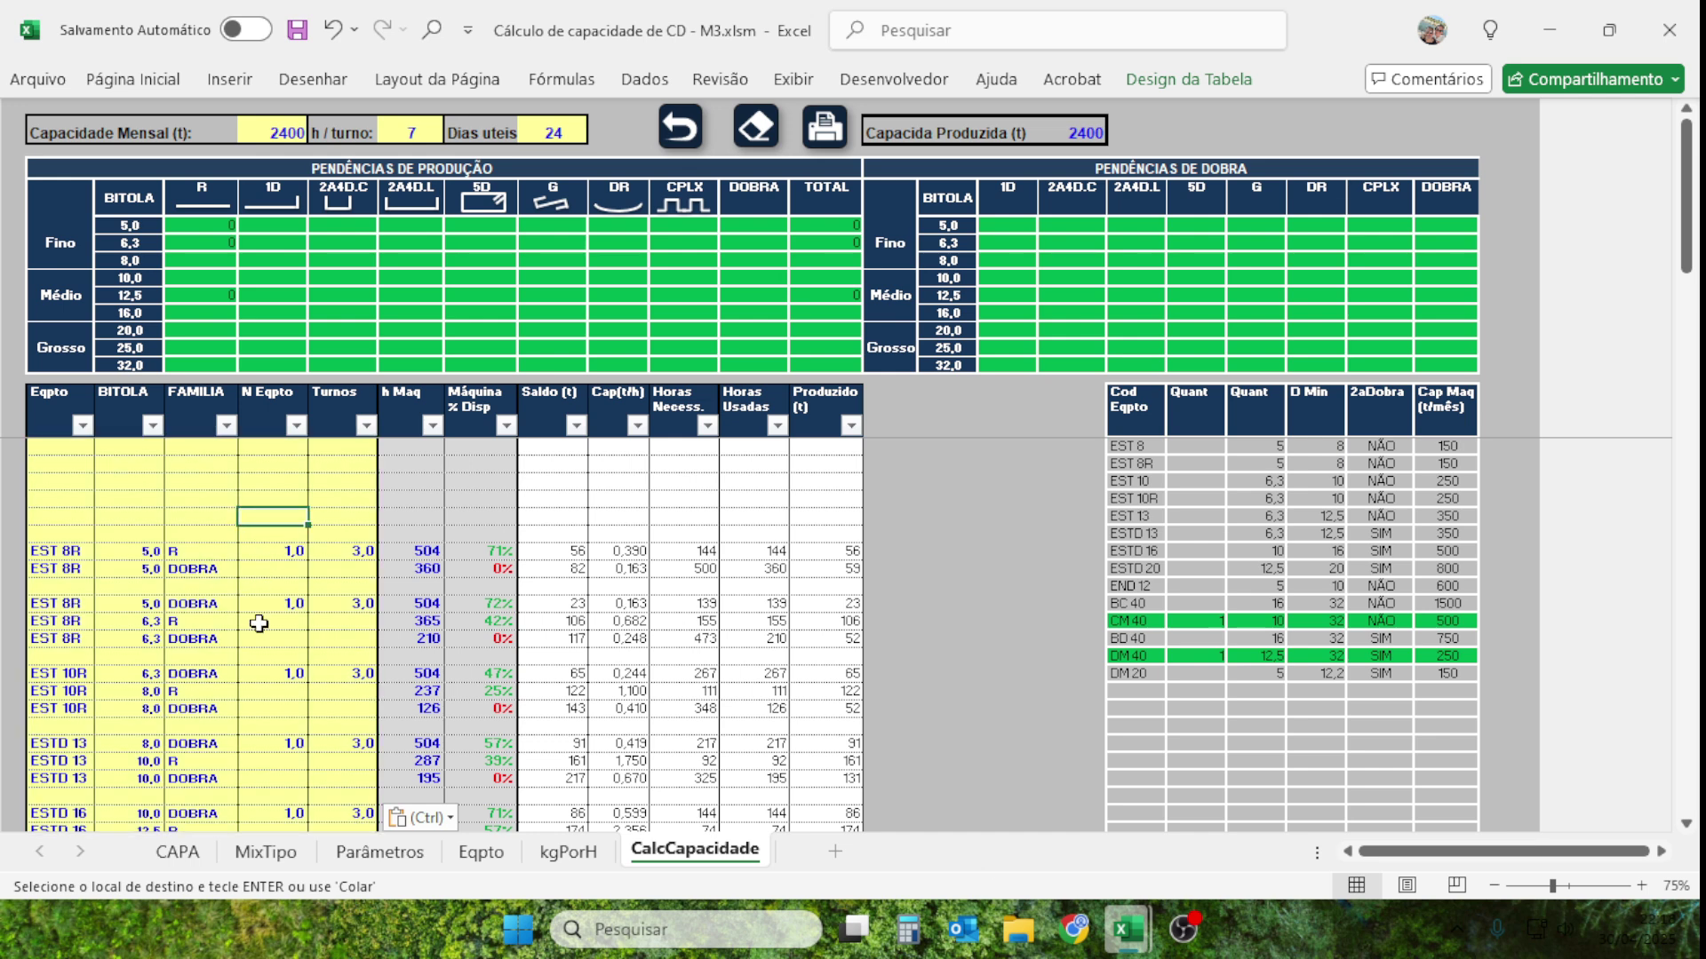
Examine how the pasted configuration divides each machine between the R and DOBRA families, including gauges and available percentages.
{"action": "scroll", "coordinate": [259, 623], "scroll_direction": "down", "scroll_amount": 2}
{"action": "scroll", "coordinate": [255, 616], "scroll_direction": "up", "scroll_amount": 2}
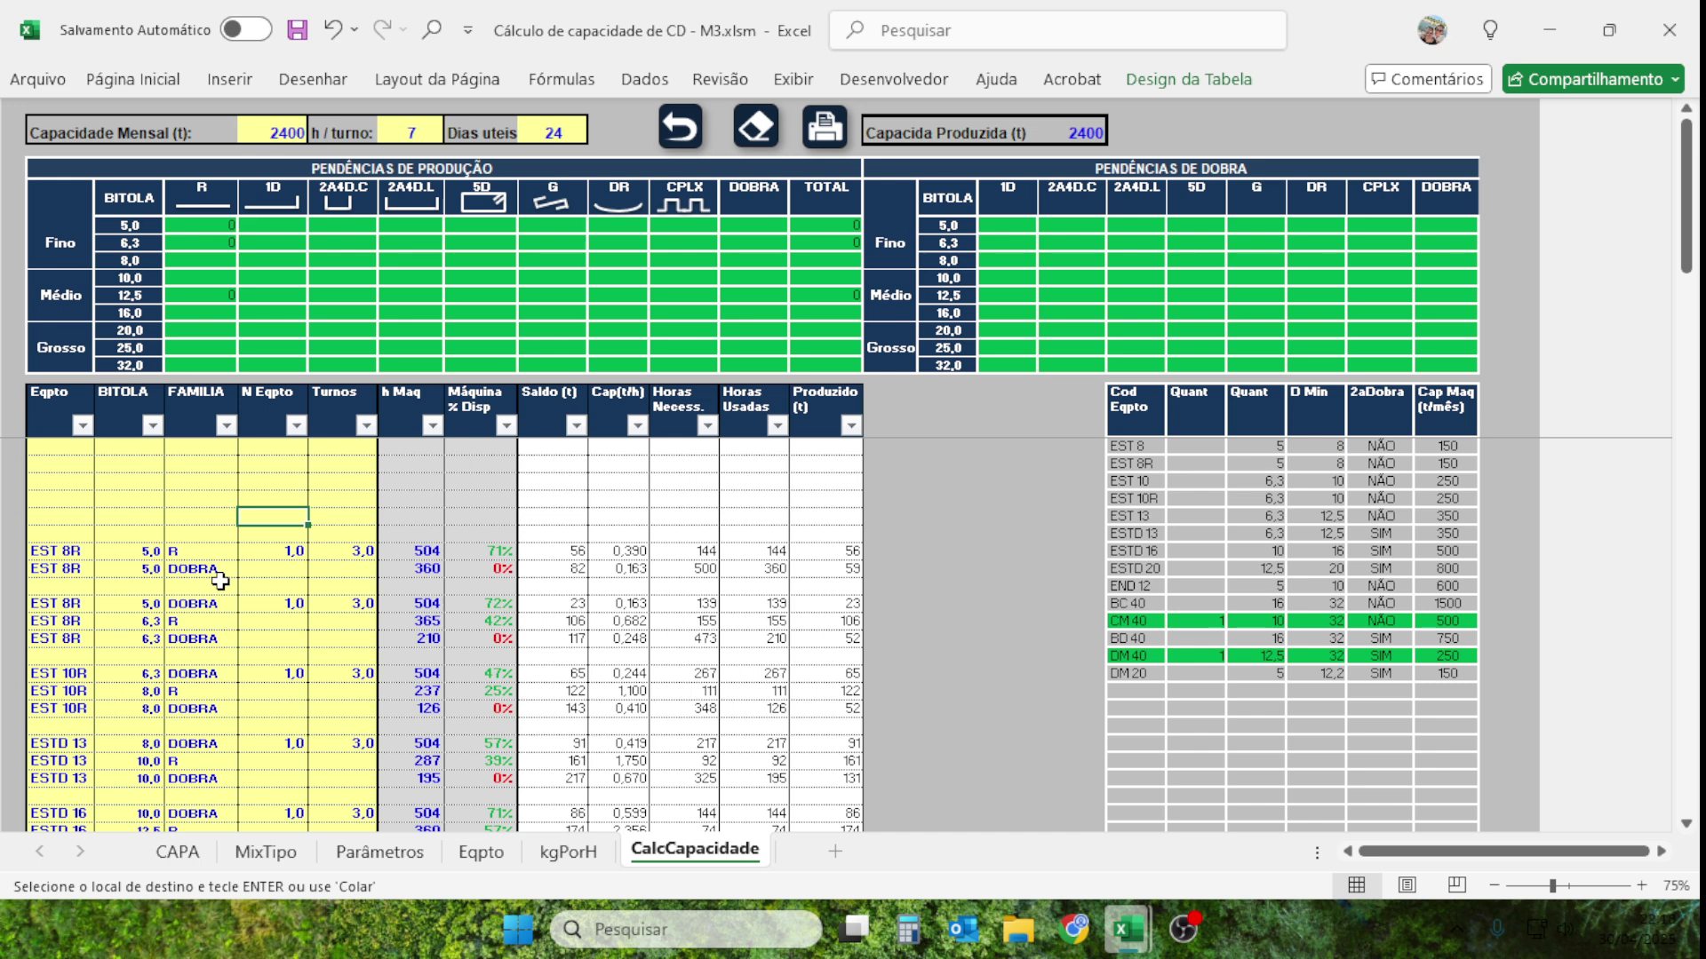
{"action": "scroll", "coordinate": [246, 528], "scroll_direction": "down", "scroll_amount": 1}
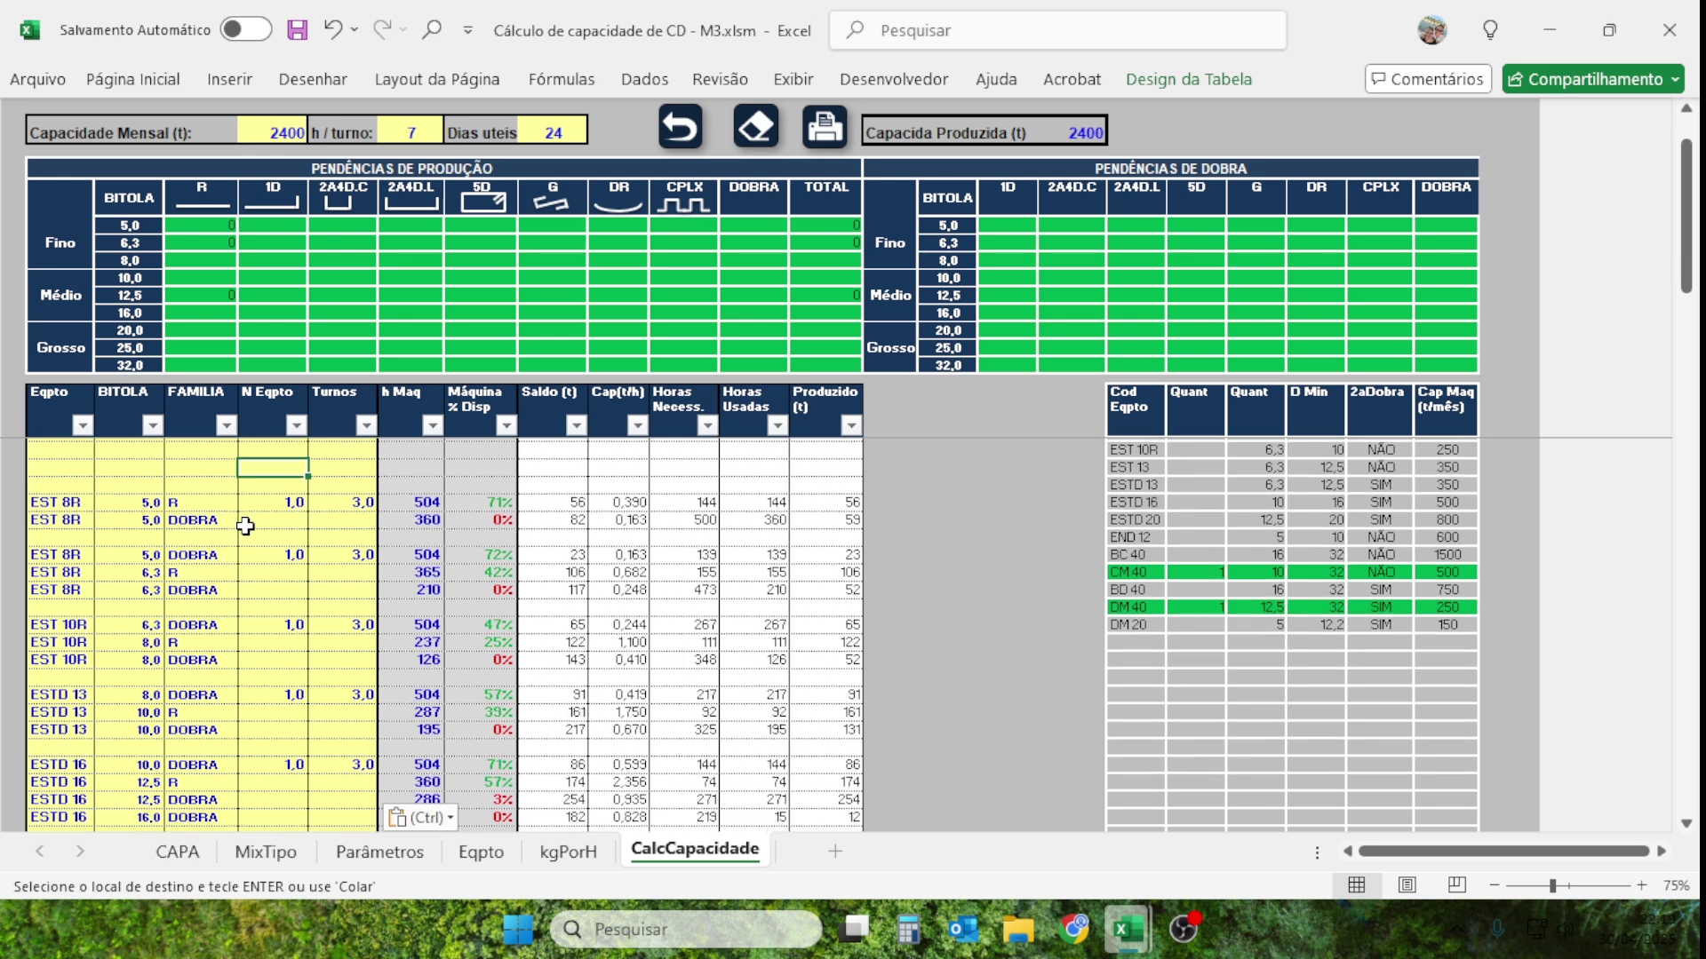
{"action": "scroll", "coordinate": [245, 527], "scroll_direction": "down", "scroll_amount": 1}
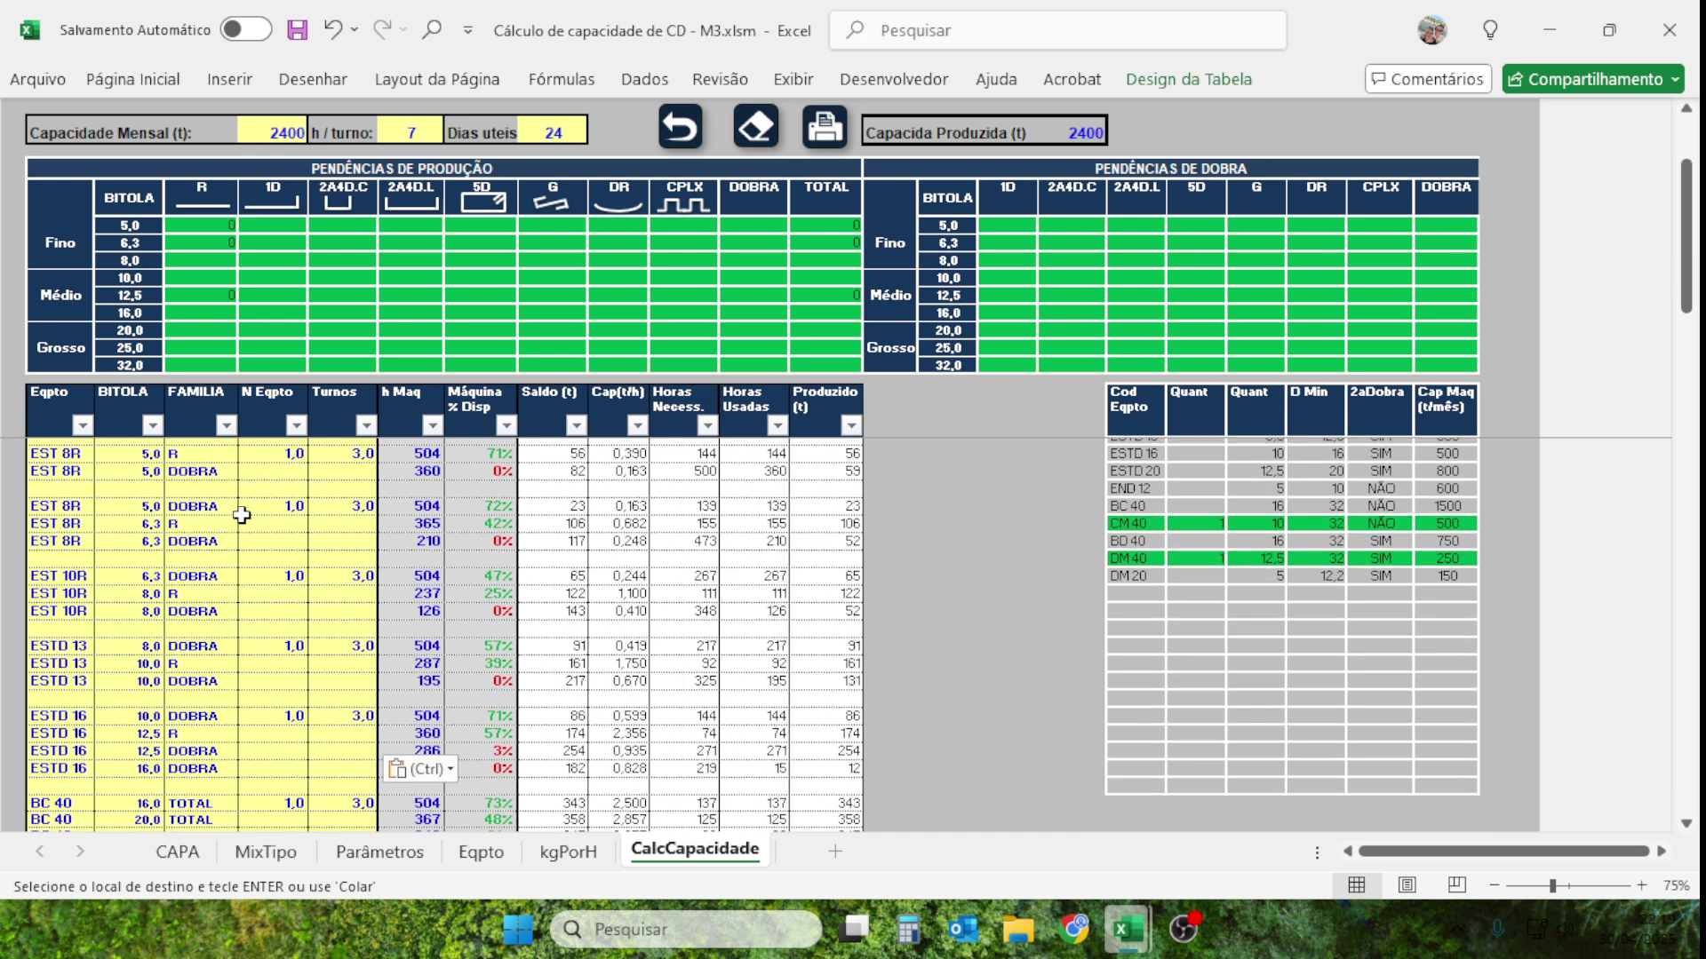
{"action": "left_click", "coordinate": [189, 457]}
{"action": "left_click", "coordinate": [206, 473]}
{"action": "scroll", "coordinate": [206, 528], "scroll_direction": "down", "scroll_amount": 1}
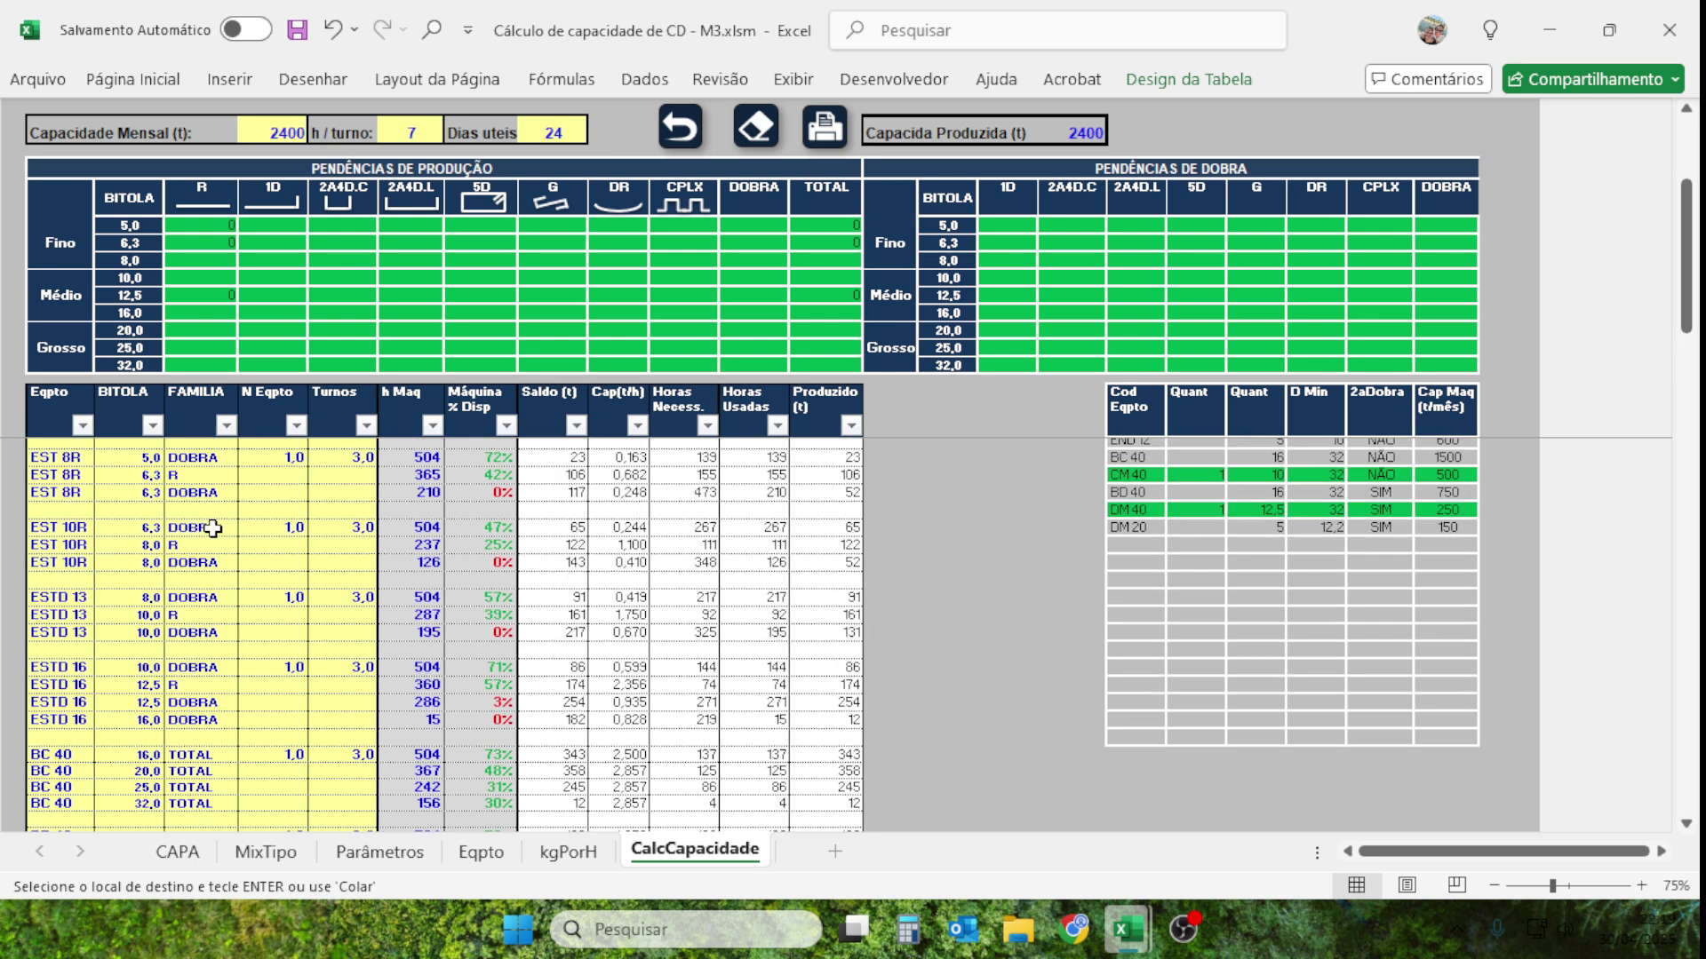
{"action": "scroll", "coordinate": [214, 528], "scroll_direction": "up", "scroll_amount": 3}
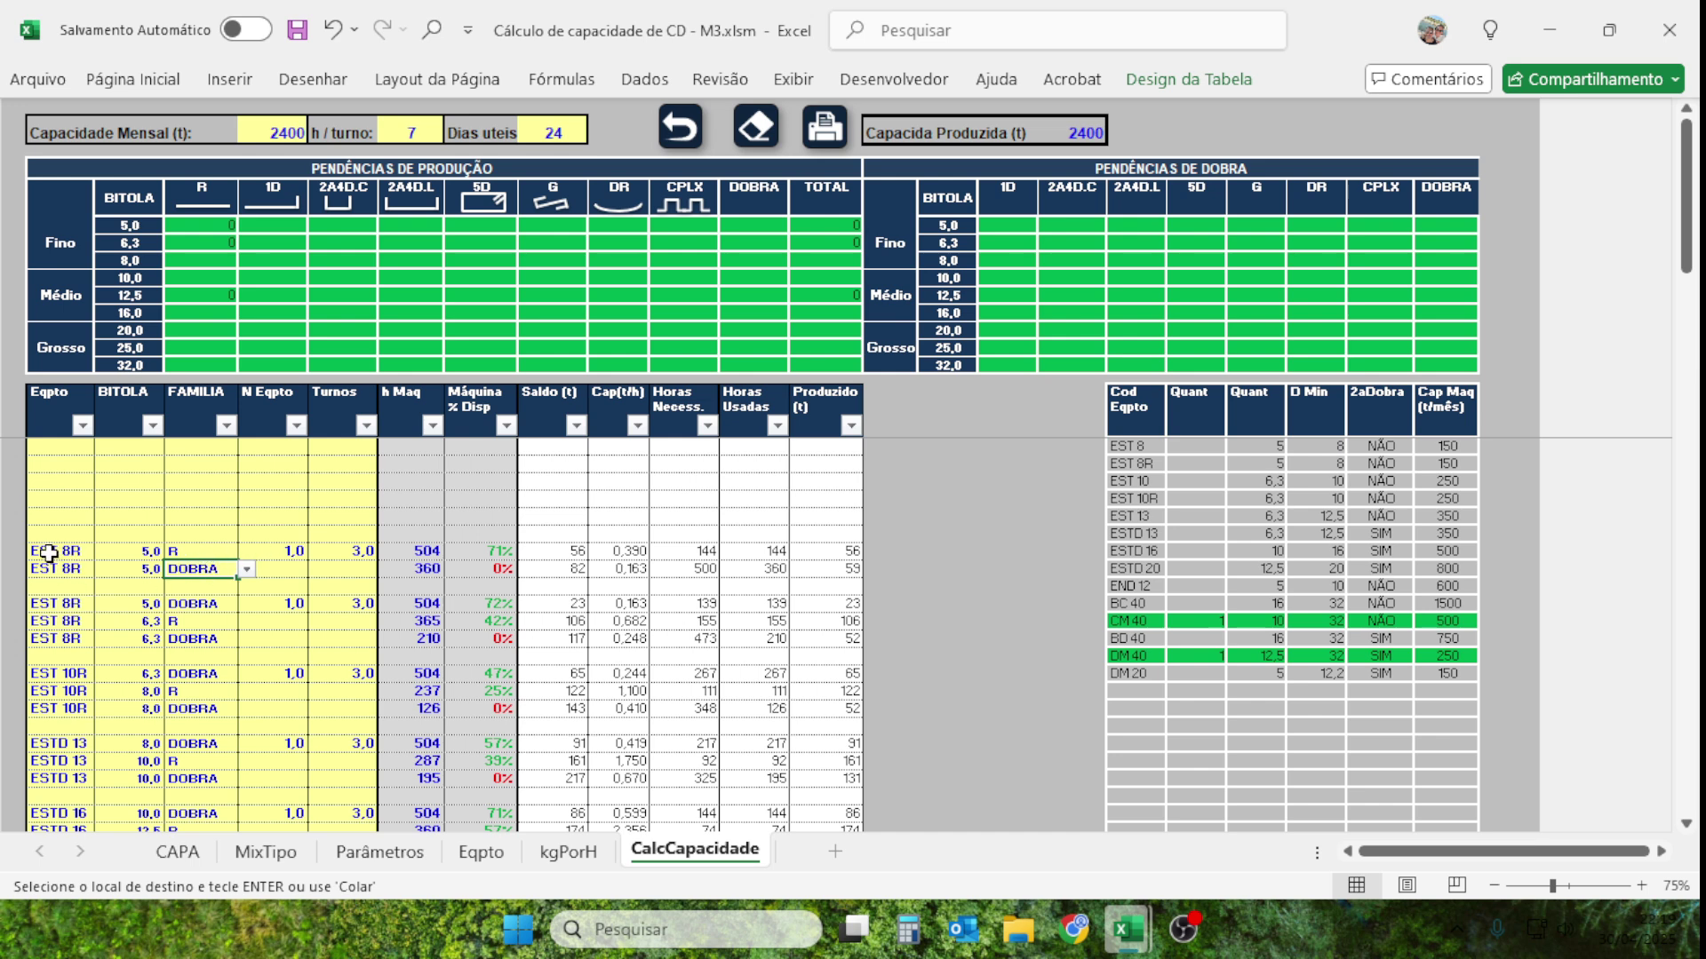
Clear the input cells of both EST 8R groups, from Eqpto through Turnos.
{"action": "left_click_drag", "start_coordinate": [49, 553], "coordinate": [337, 639]}
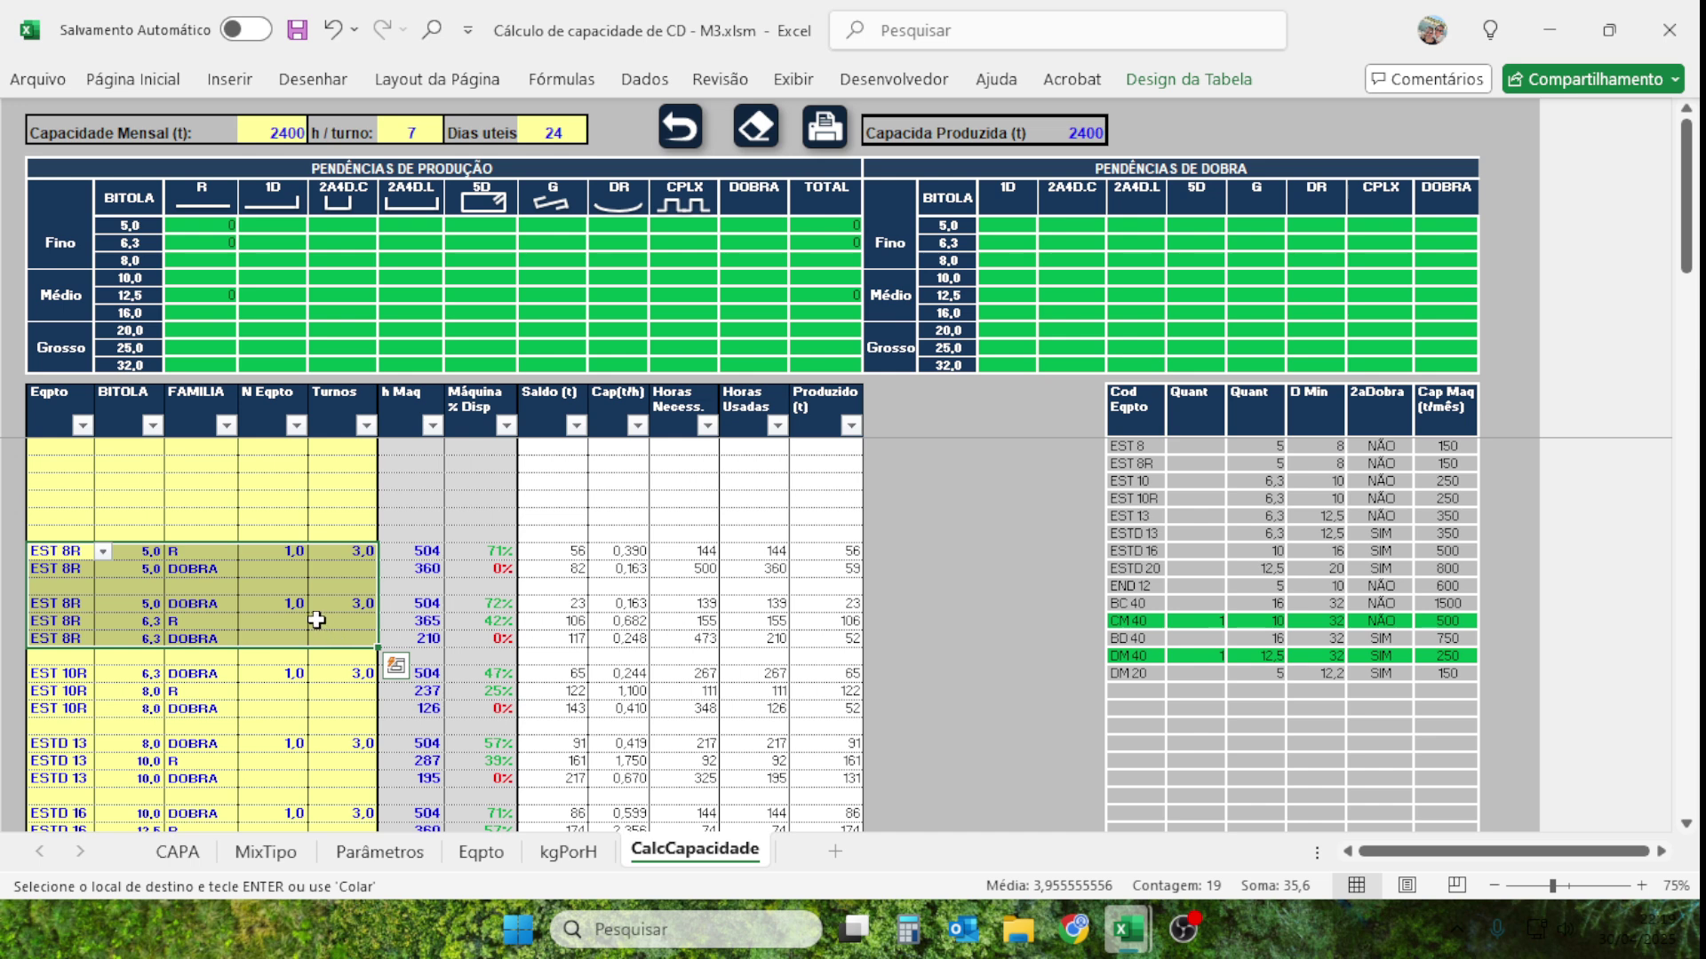
{"action": "key", "text": "Delete"}
Fill the first cleared row with equipment EST 8R, BITOLA 5,0 and FAMILIA R.
{"action": "left_click", "coordinate": [67, 551]}
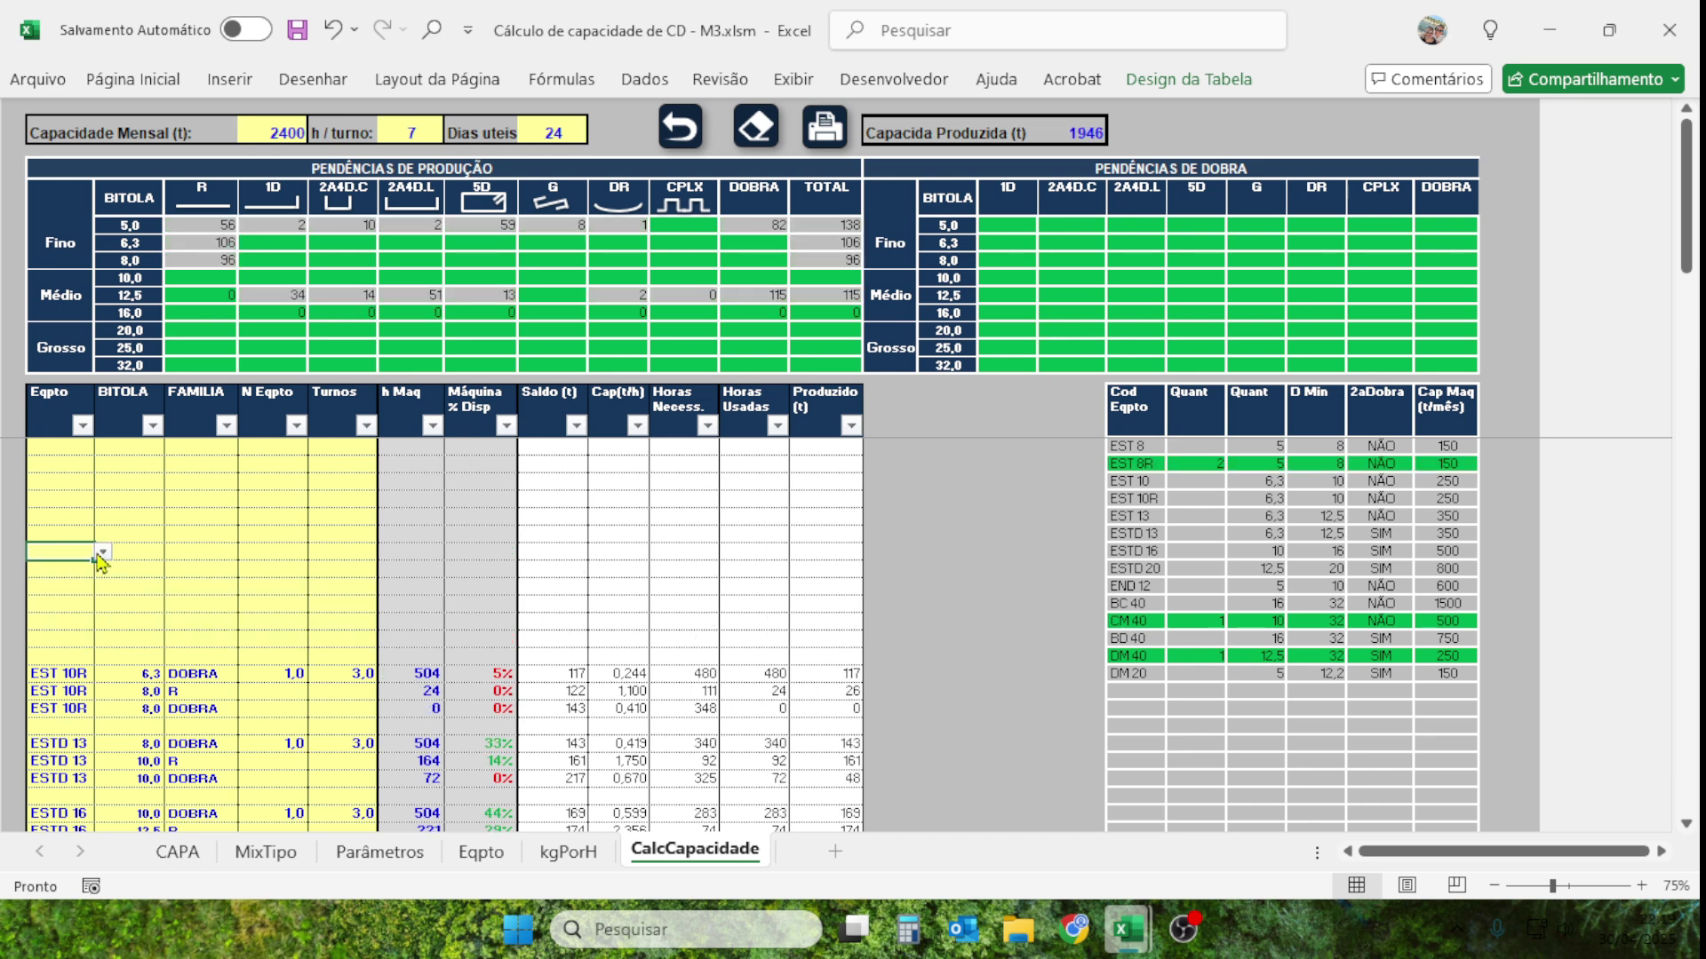
{"action": "left_click", "coordinate": [103, 553]}
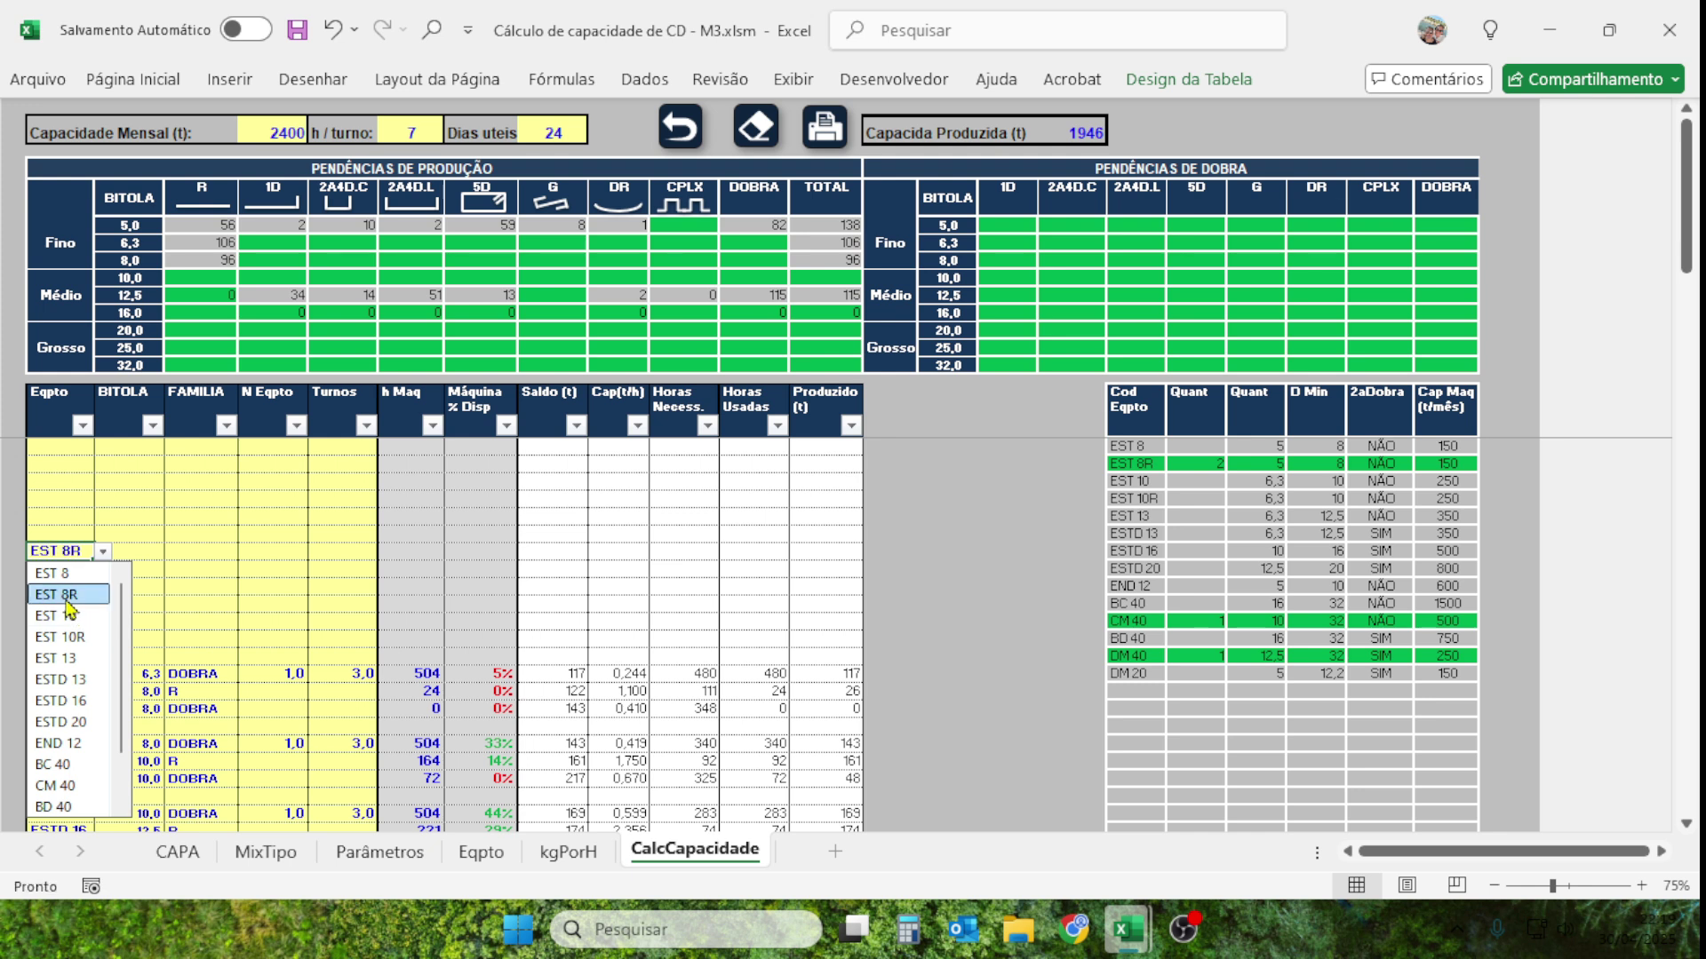
{"action": "left_click", "coordinate": [67, 595]}
{"action": "left_click", "coordinate": [142, 556]}
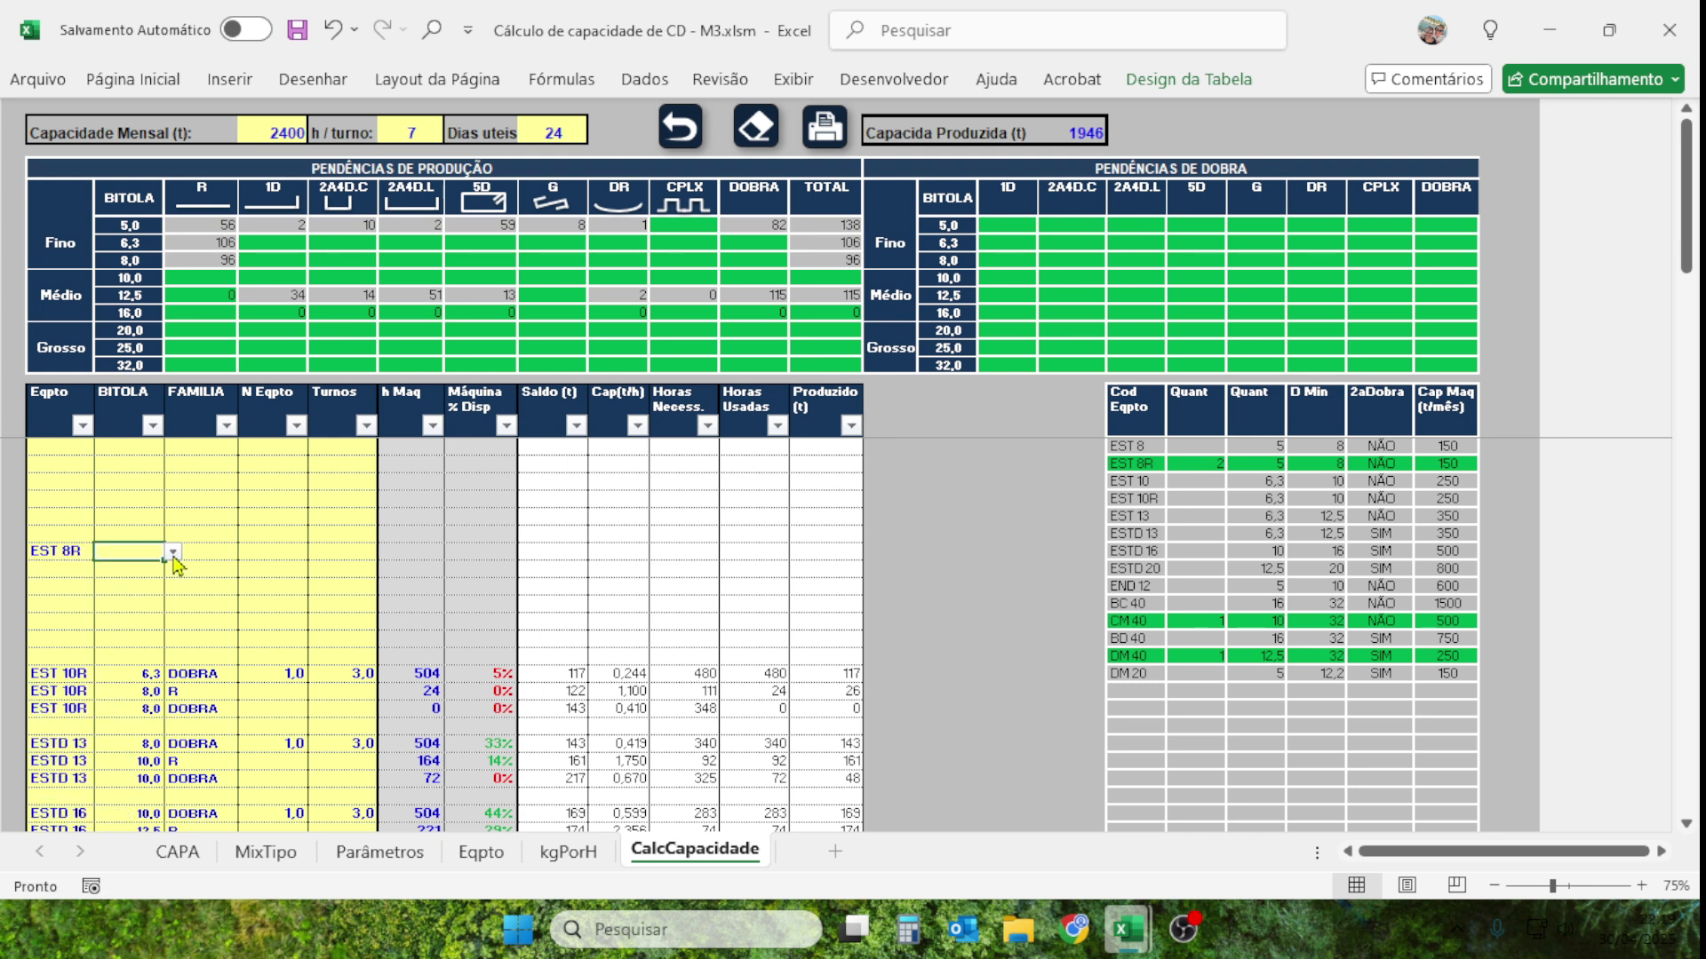
{"action": "left_click", "coordinate": [173, 552]}
{"action": "left_click", "coordinate": [136, 583]}
{"action": "left_click", "coordinate": [198, 551]}
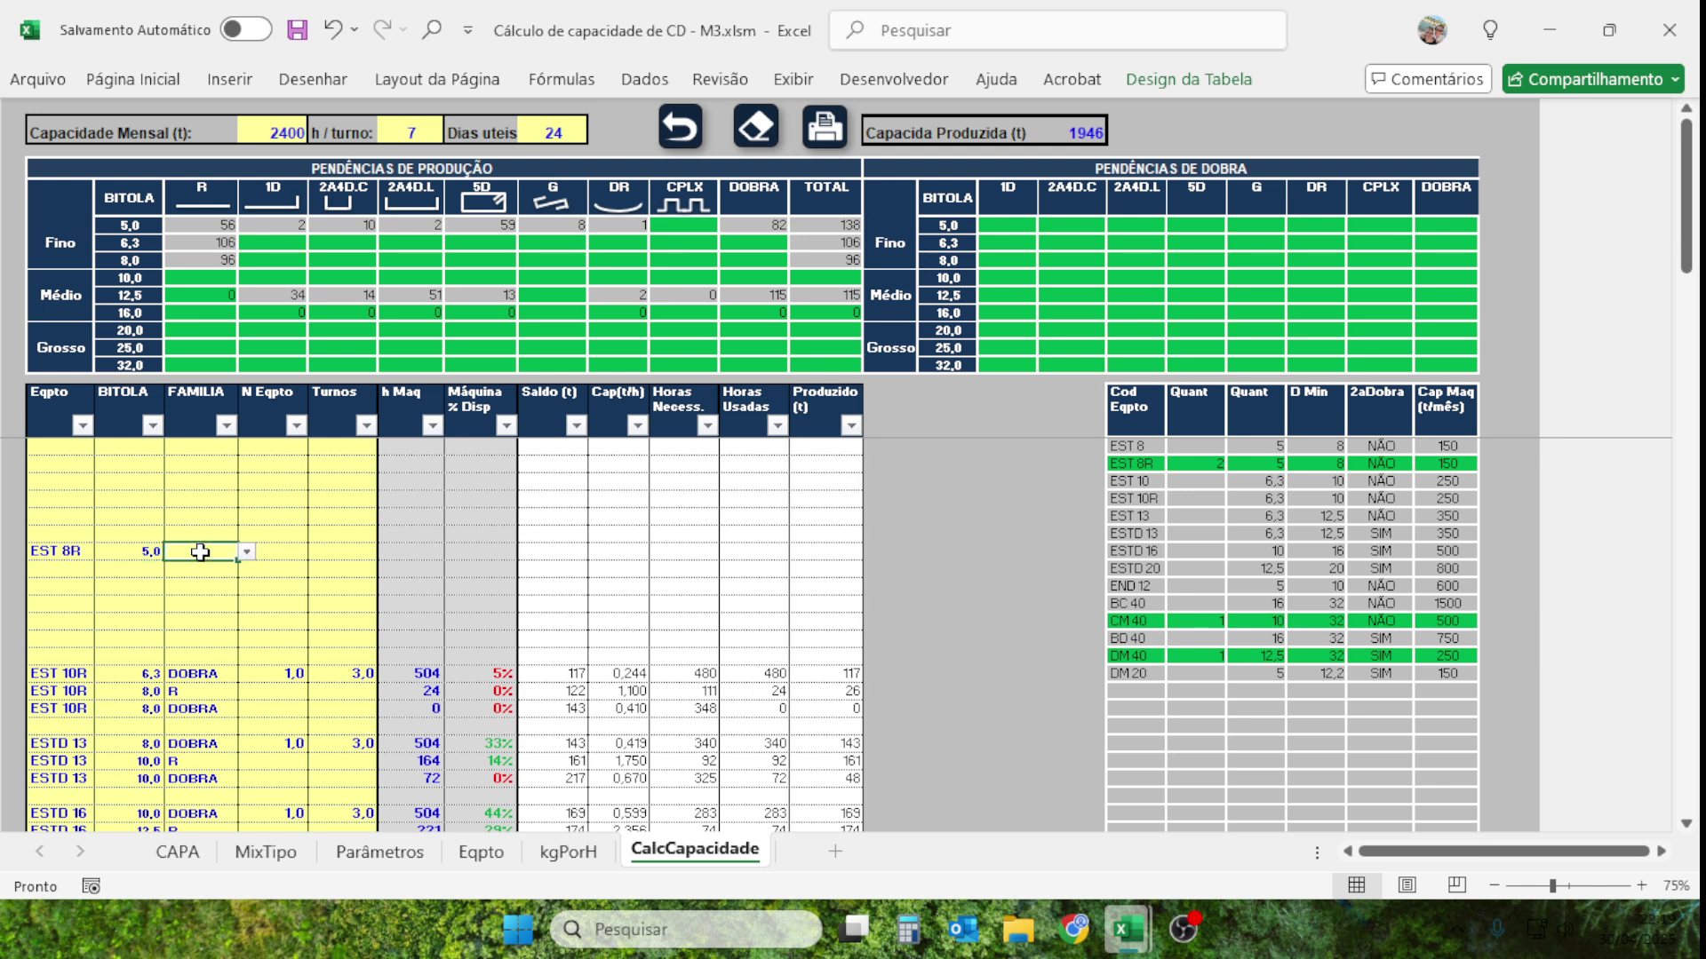
{"action": "left_click", "coordinate": [249, 555]}
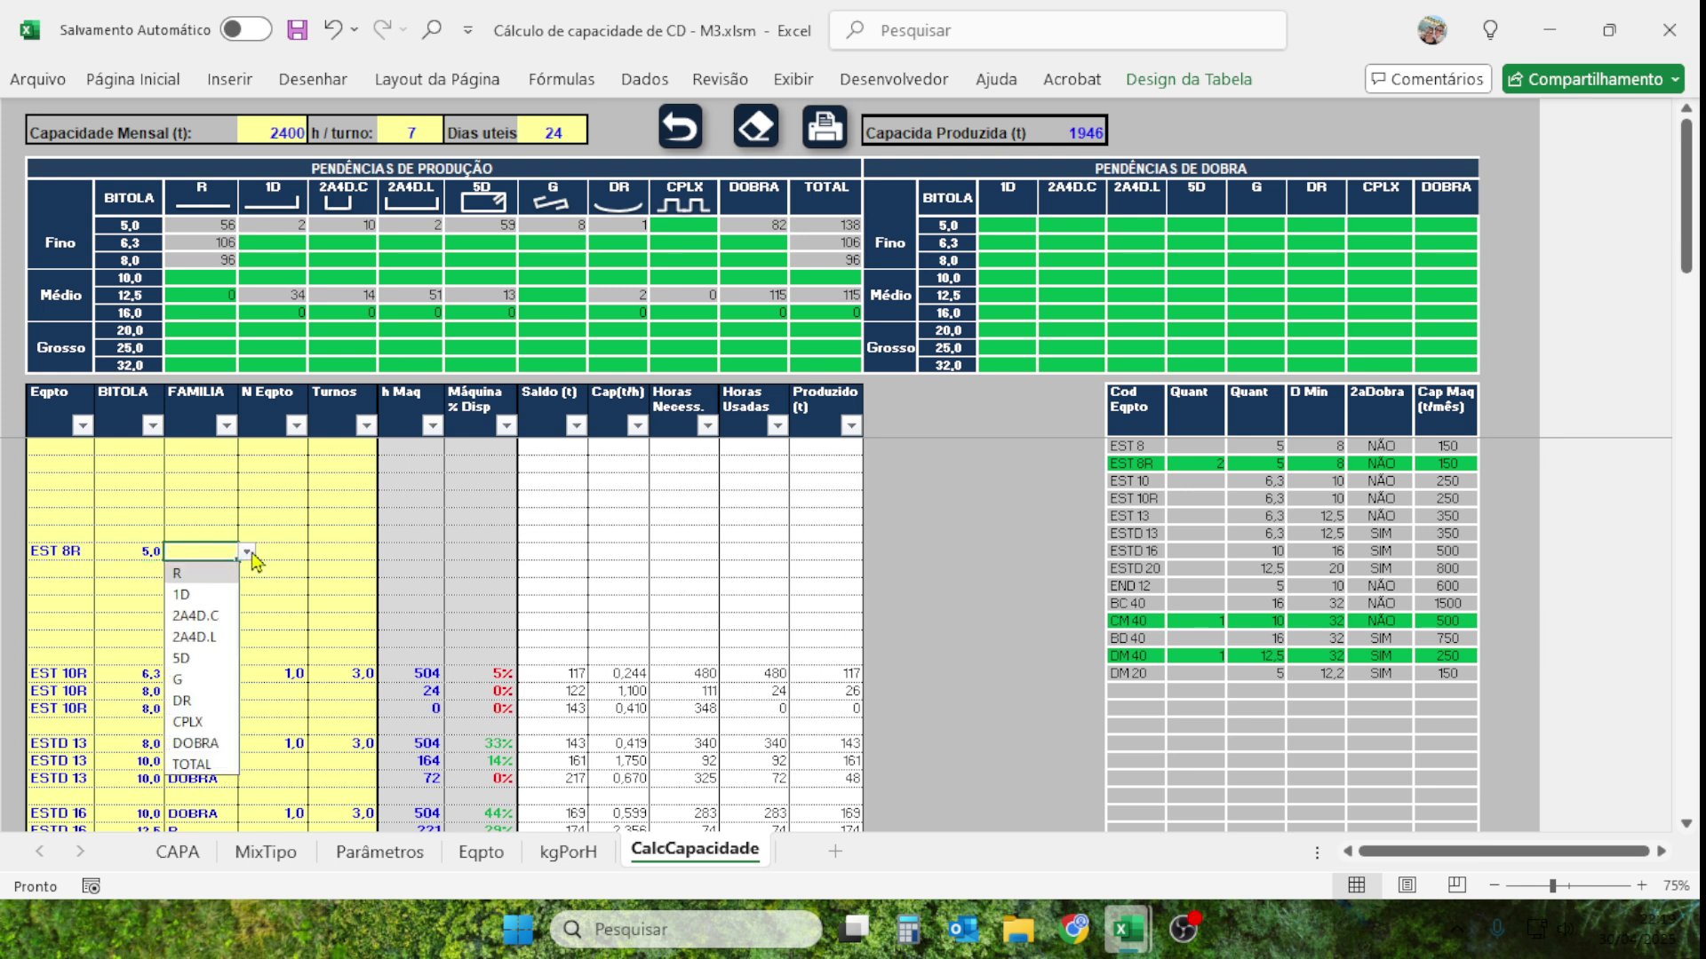
{"action": "left_click", "coordinate": [200, 576]}
Set N Eqpto to 1 and Turnos to 3 for the EST 8R row of gauge 5,0 and family R.
{"action": "left_click", "coordinate": [281, 553]}
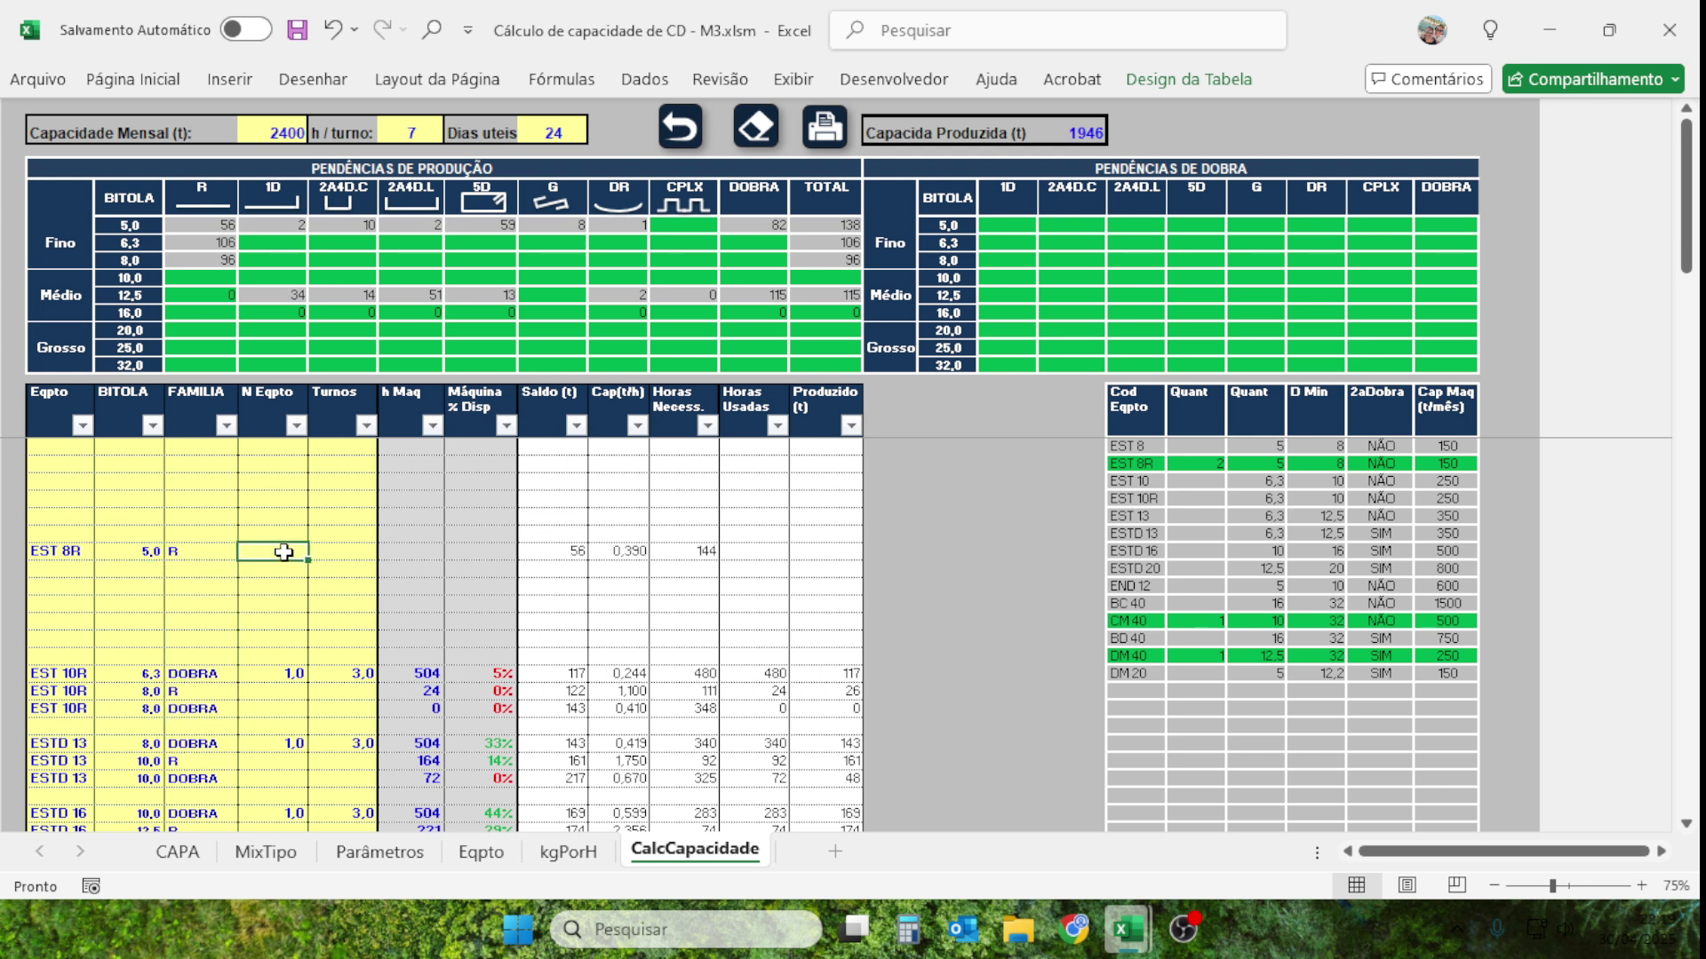
{"action": "type", "text": "1"}
{"action": "left_click", "coordinate": [337, 552]}
{"action": "type", "text": "3"}
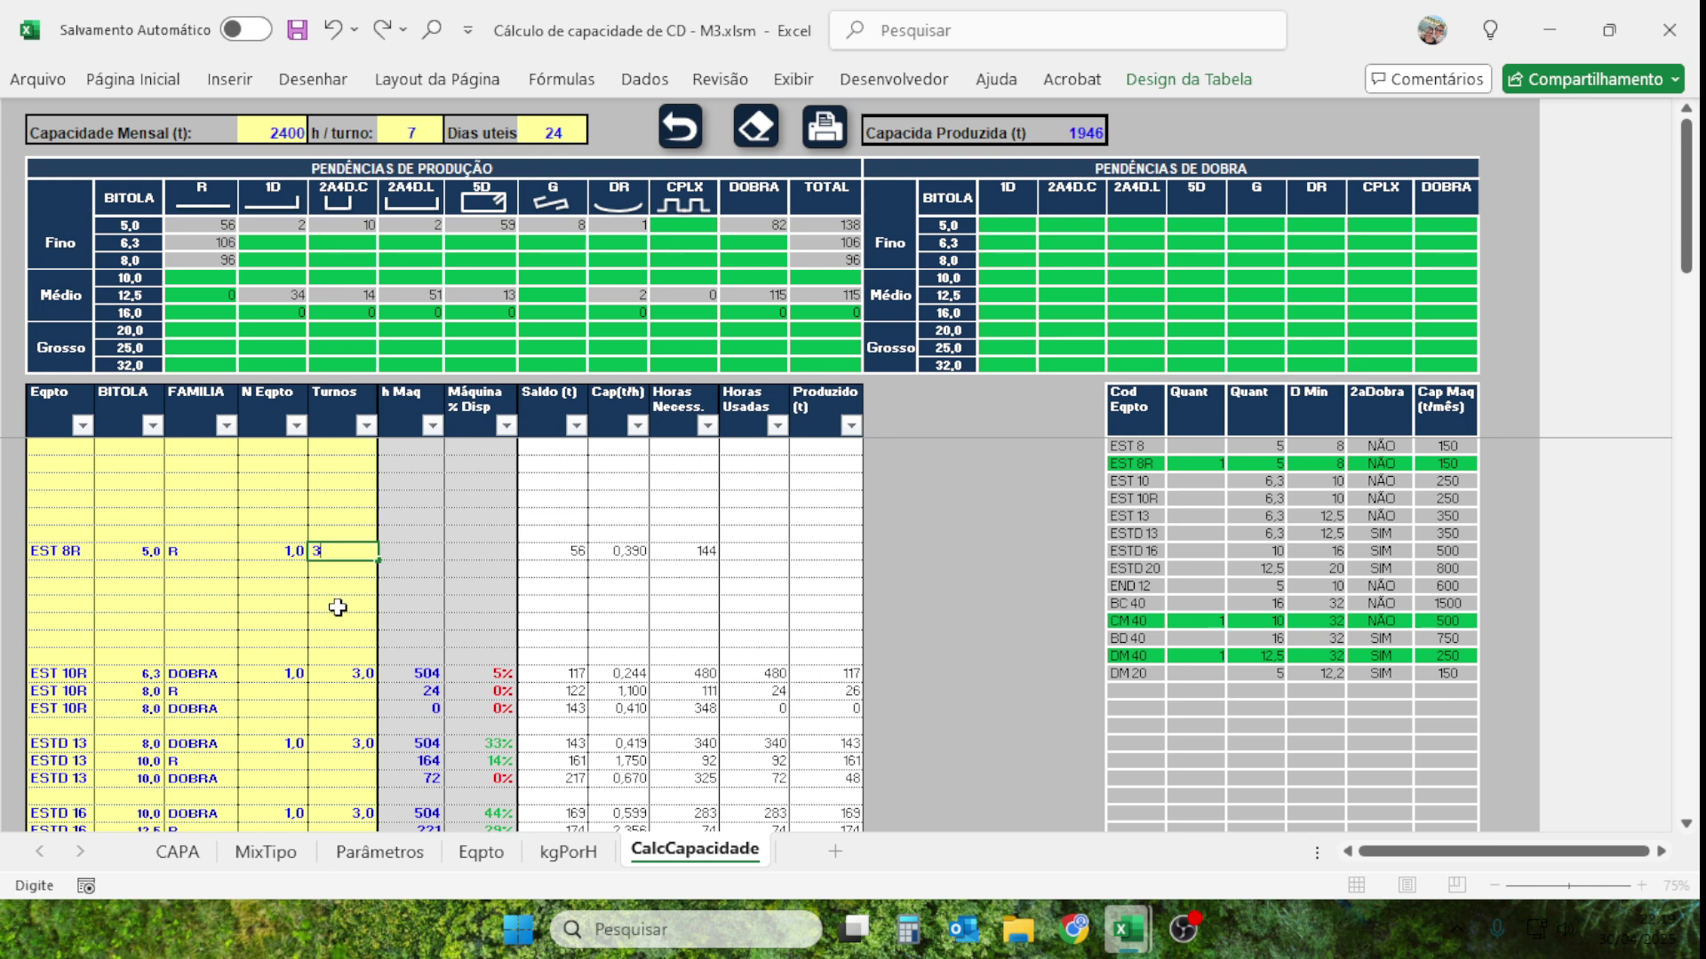
{"action": "left_click", "coordinate": [355, 603]}
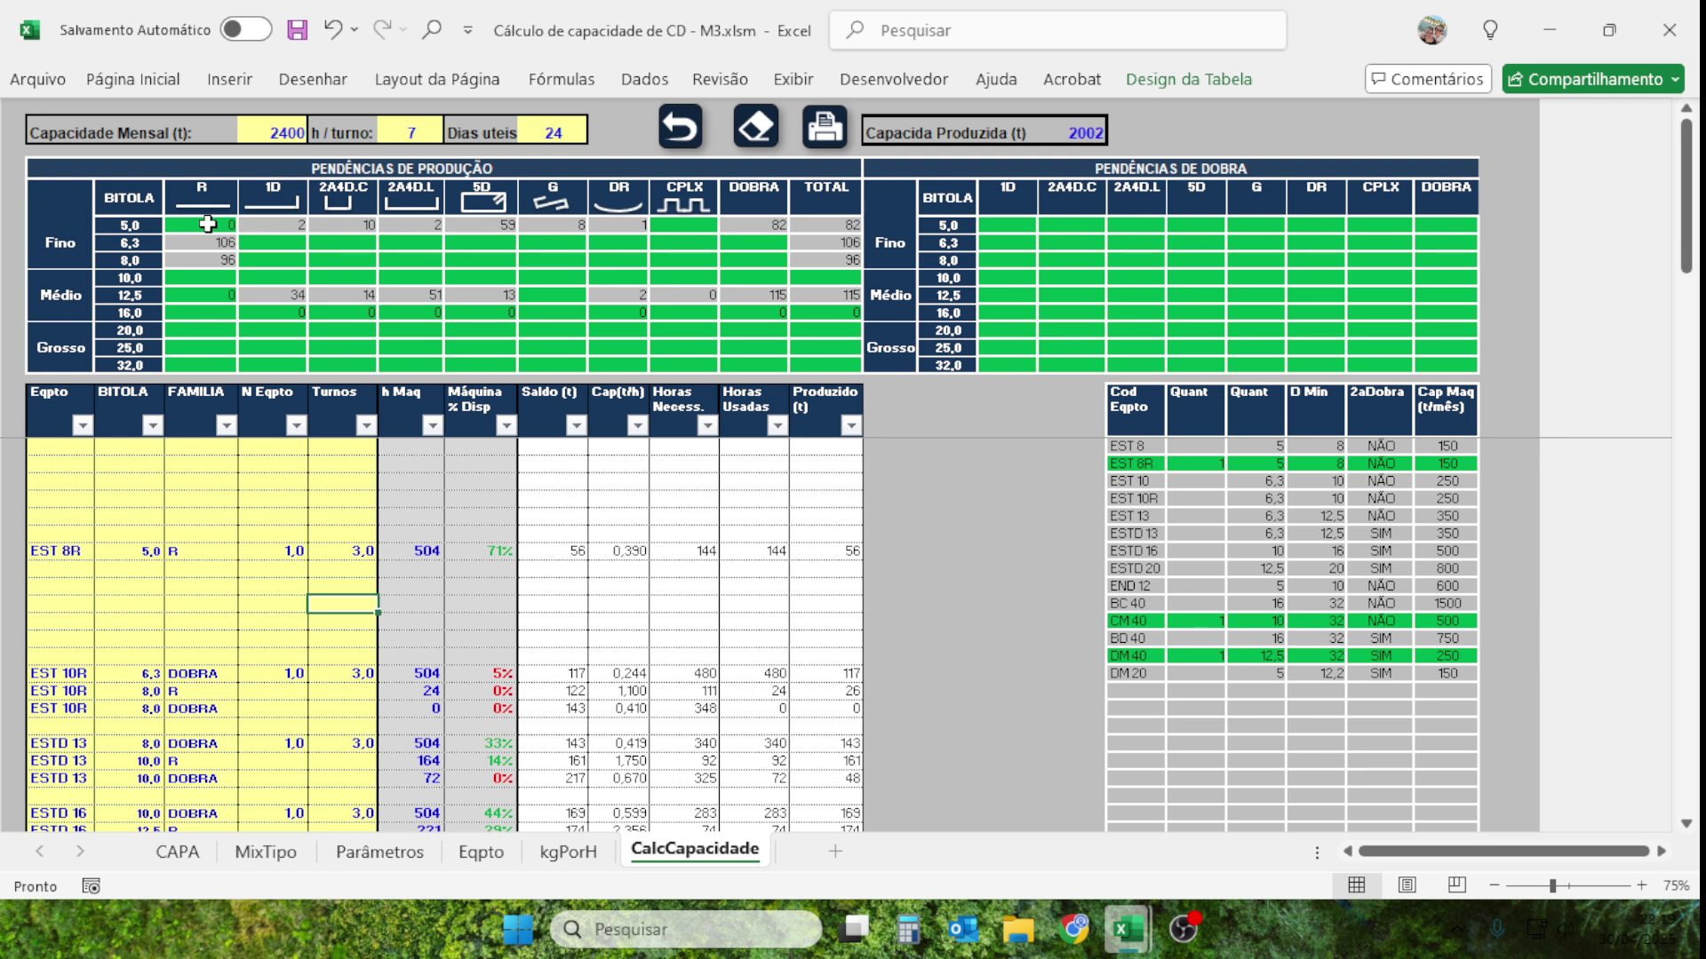
Add EST 8R with BITOLA 5,0 and FAMILIA DOBRA directly below the R row, sharing the same machine.
{"action": "left_click", "coordinate": [60, 571]}
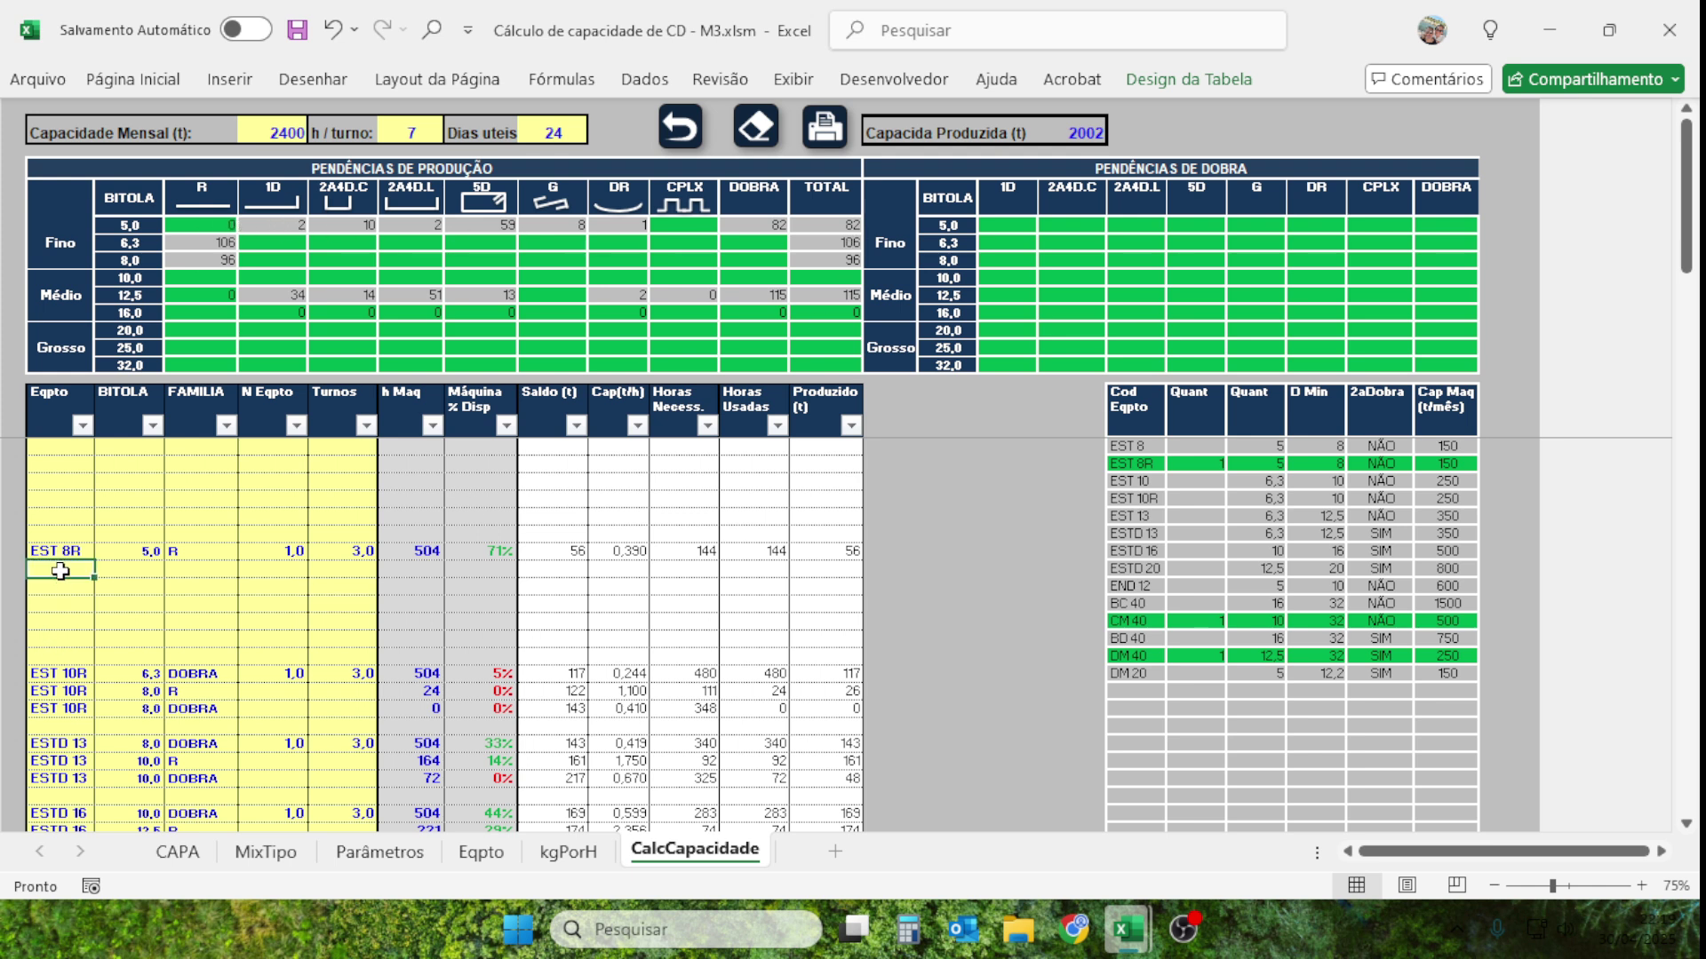
{"action": "left_click", "coordinate": [104, 570]}
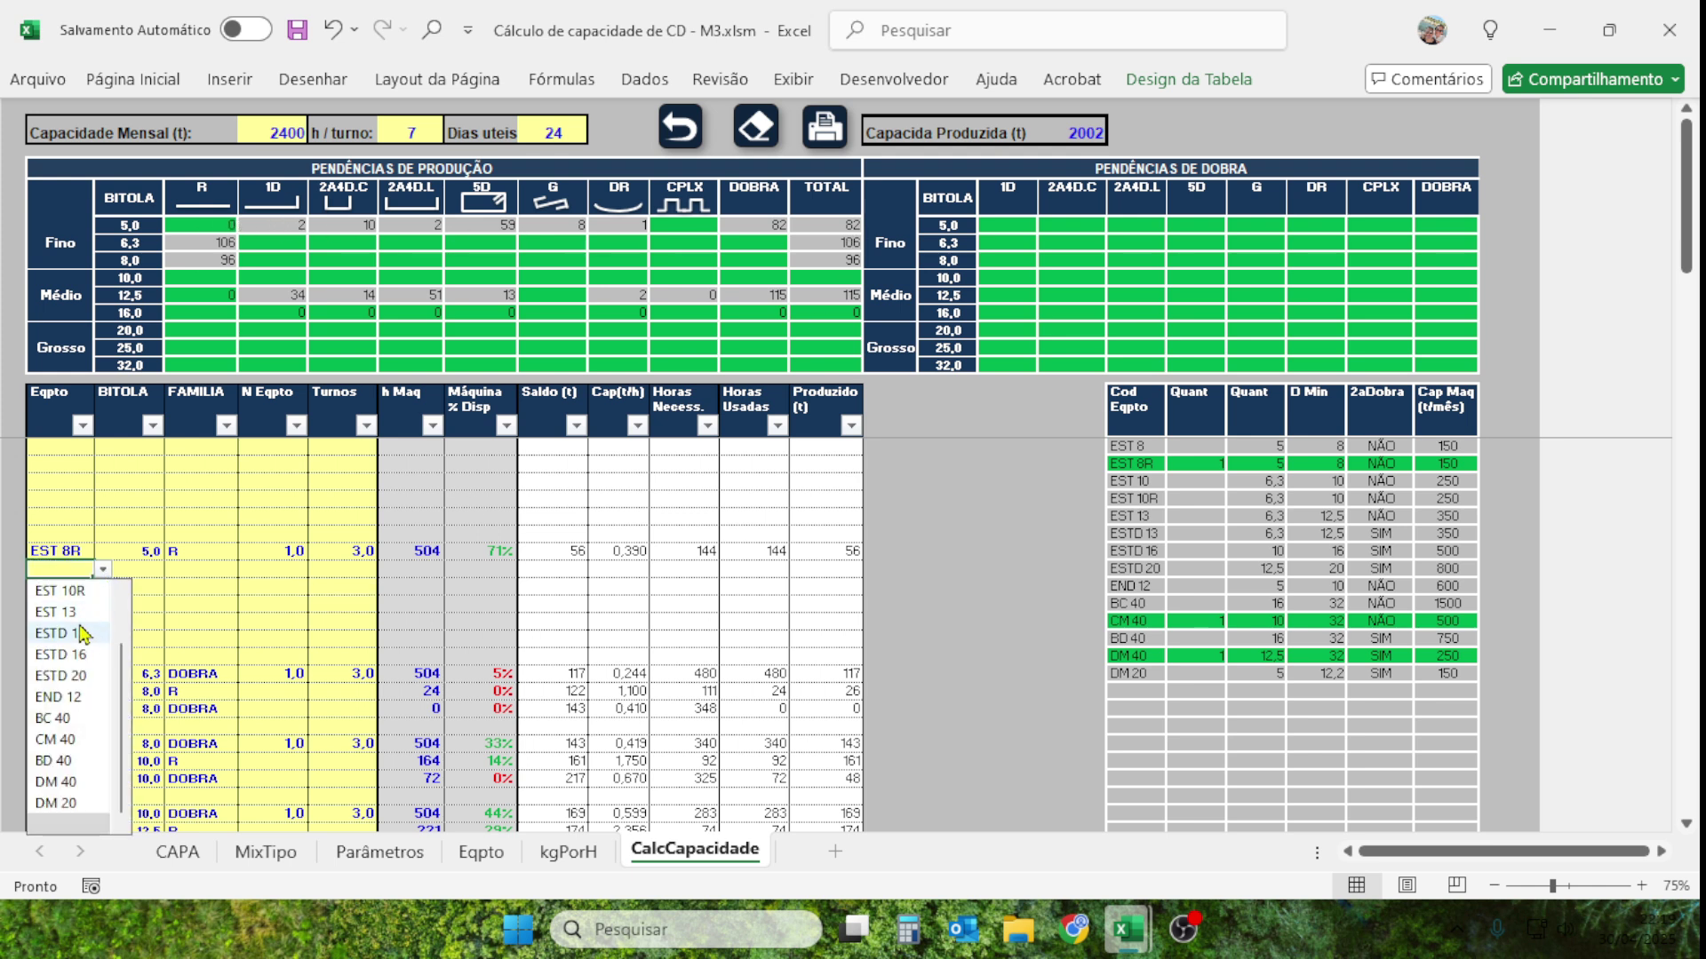
{"action": "scroll", "coordinate": [82, 632], "scroll_direction": "up", "scroll_amount": 3}
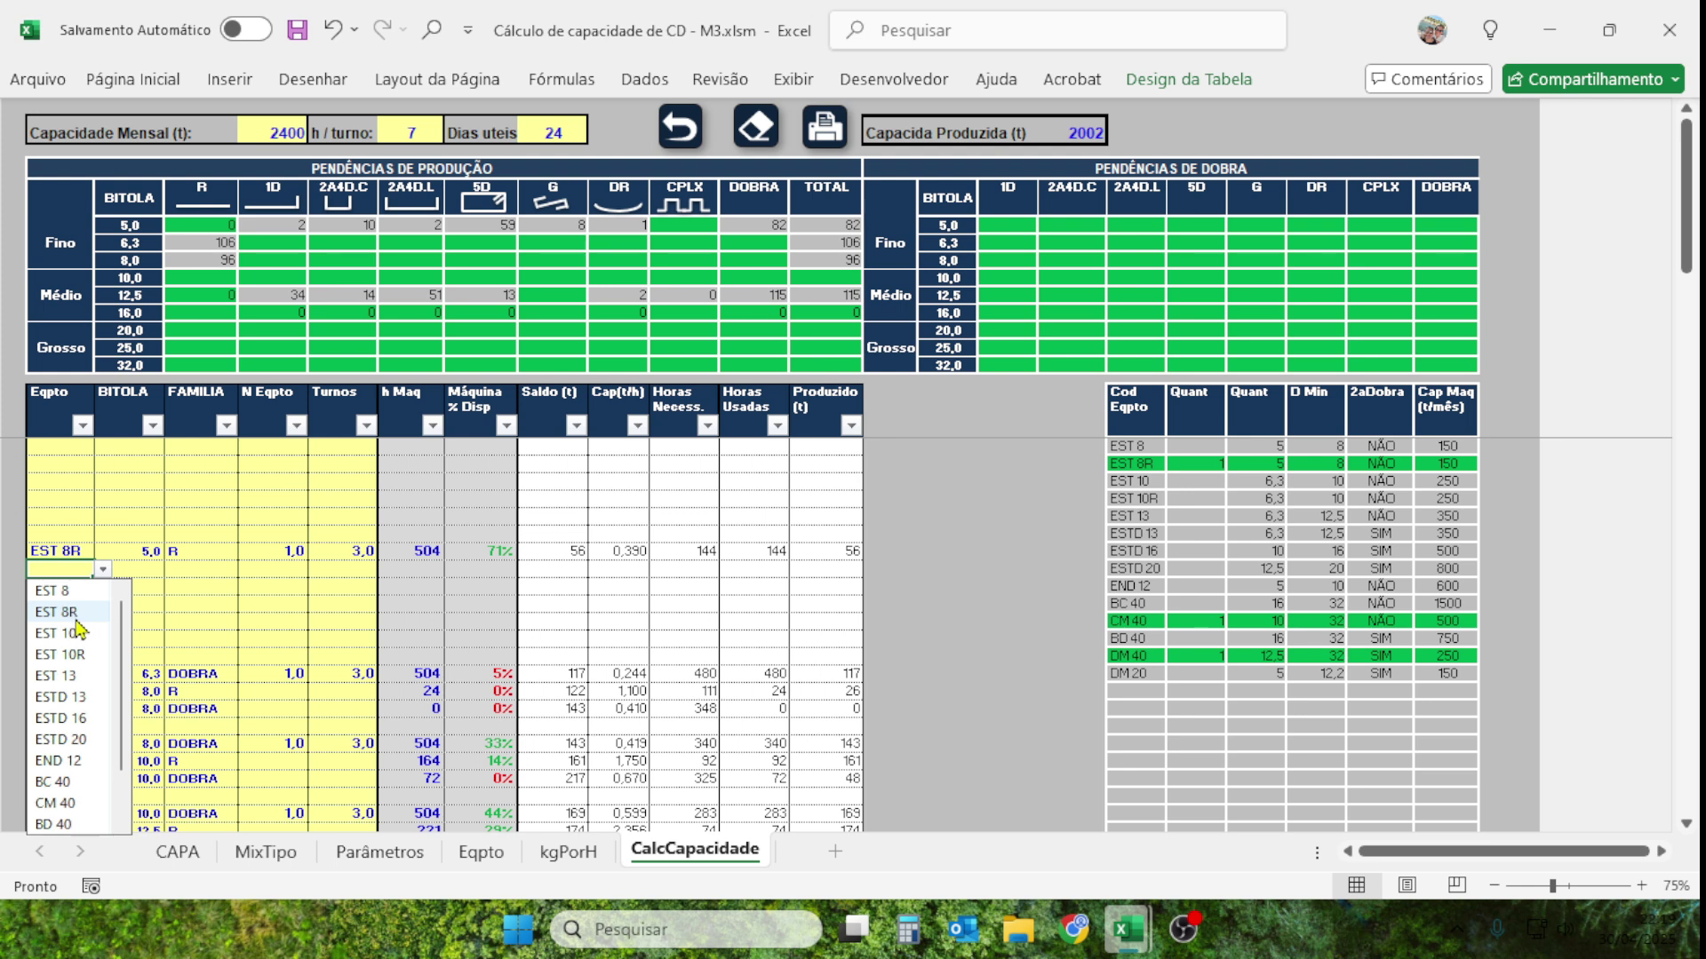
{"action": "left_click", "coordinate": [62, 612]}
{"action": "left_click", "coordinate": [140, 568]}
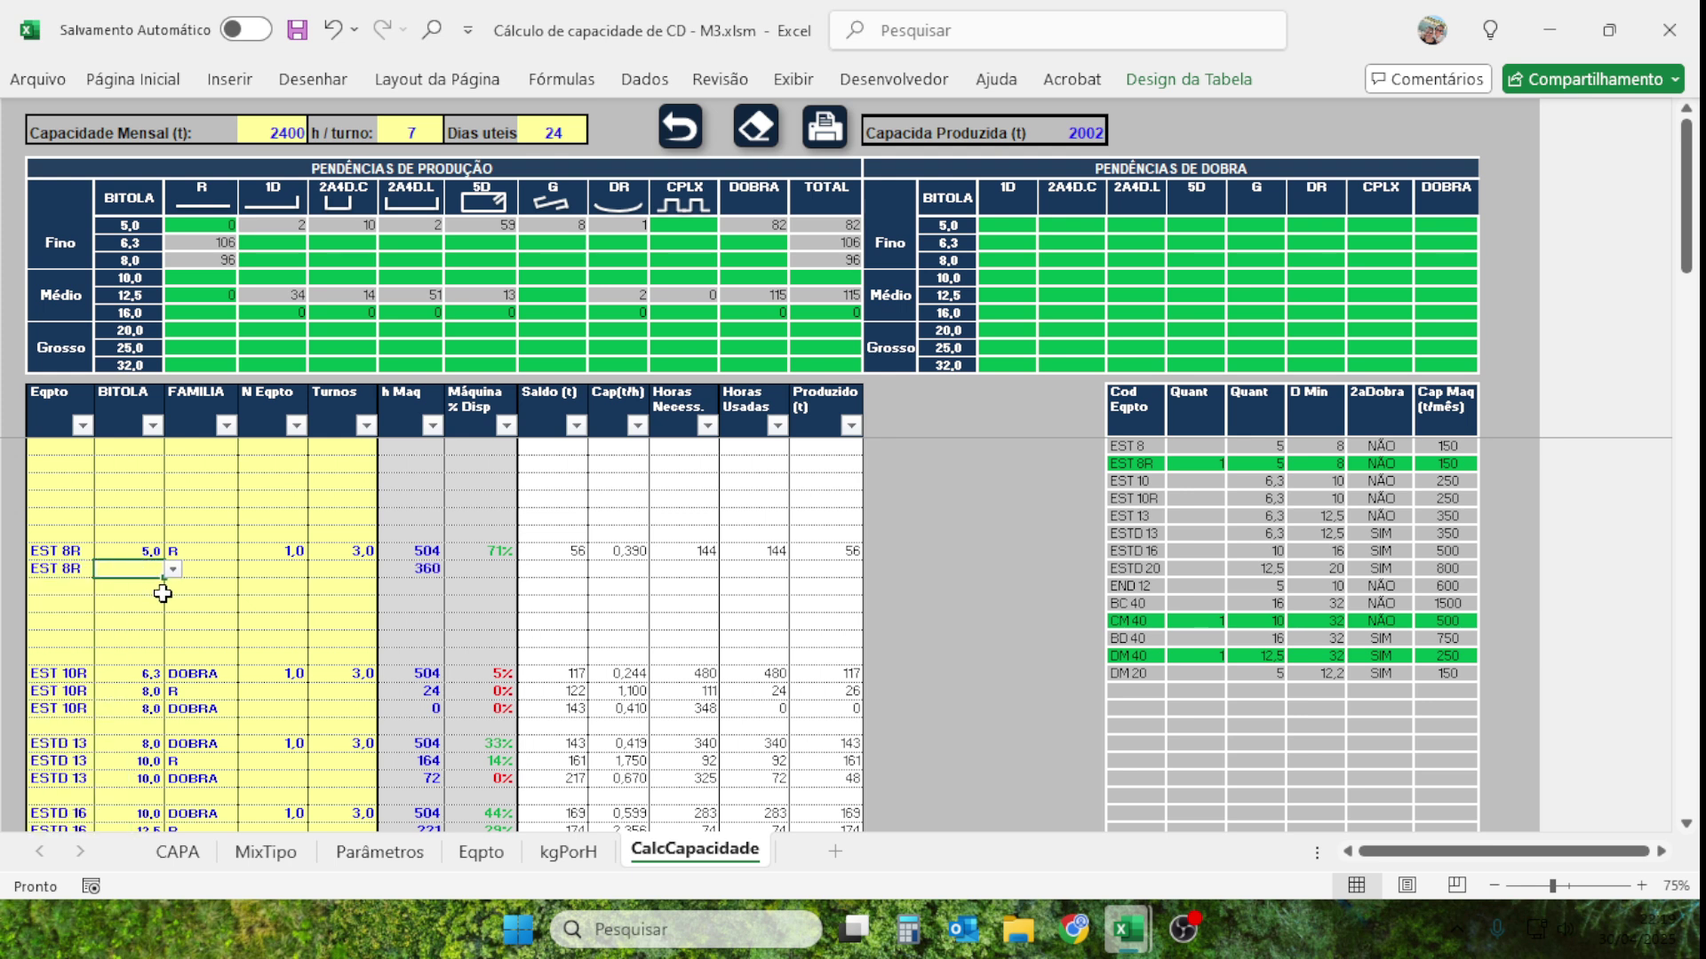
{"action": "type", "text": "5"}
{"action": "left_click", "coordinate": [124, 593]}
{"action": "left_click", "coordinate": [222, 575]}
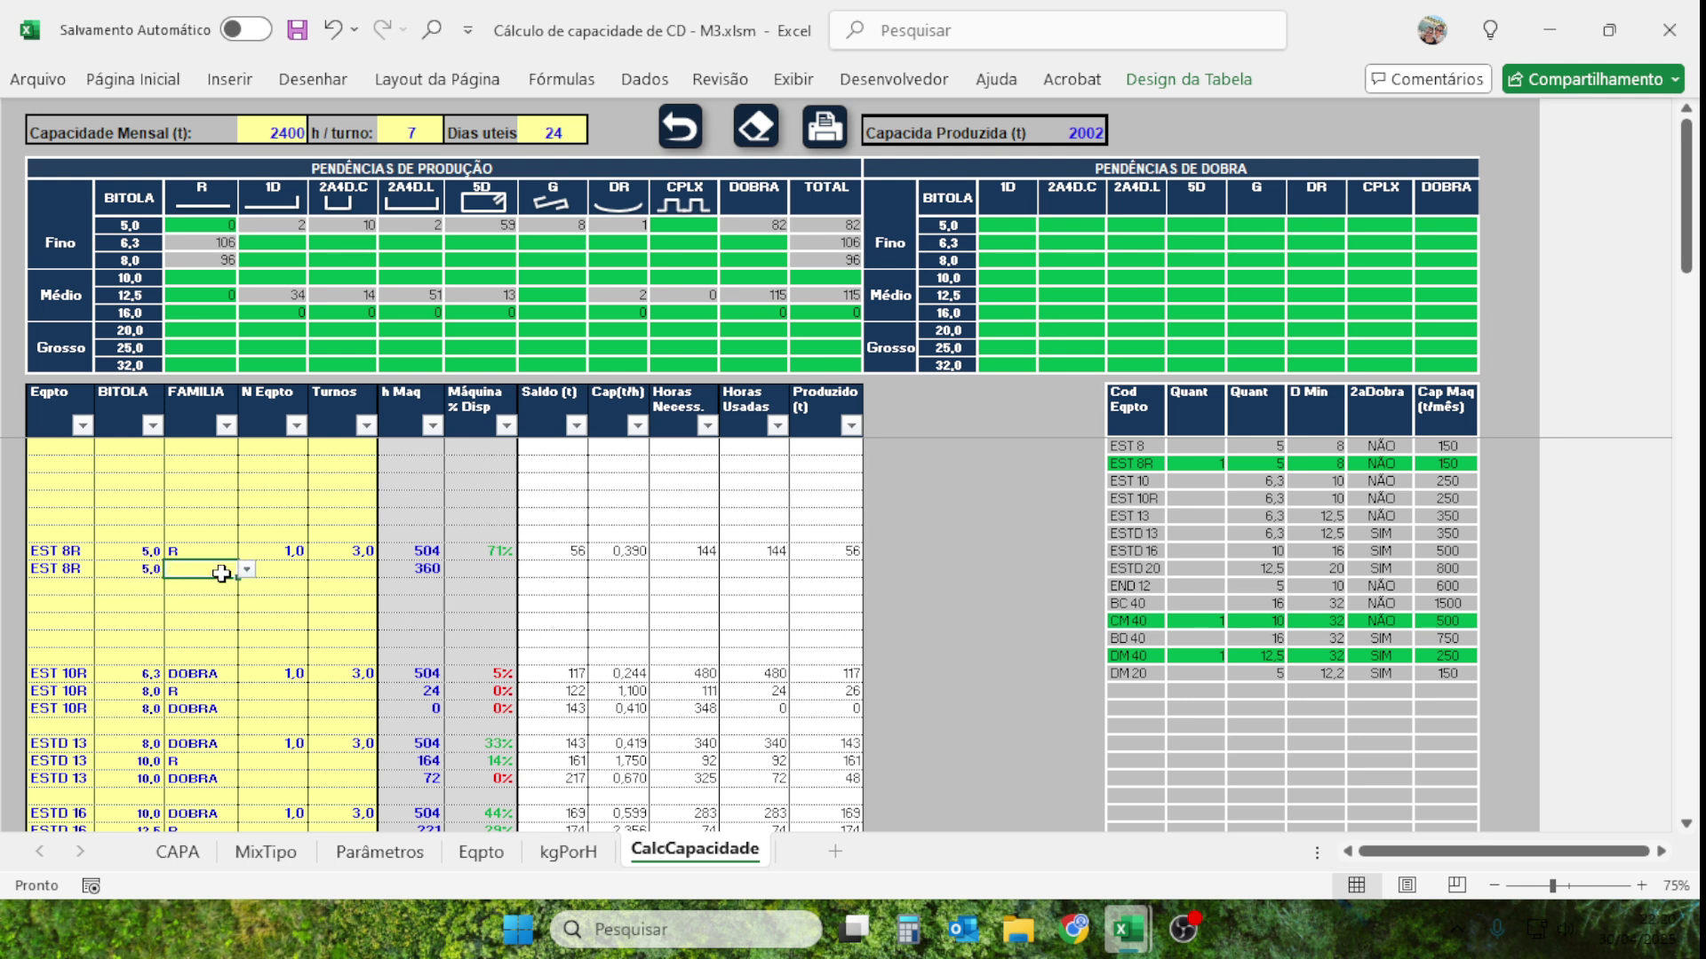
{"action": "left_click", "coordinate": [247, 570]}
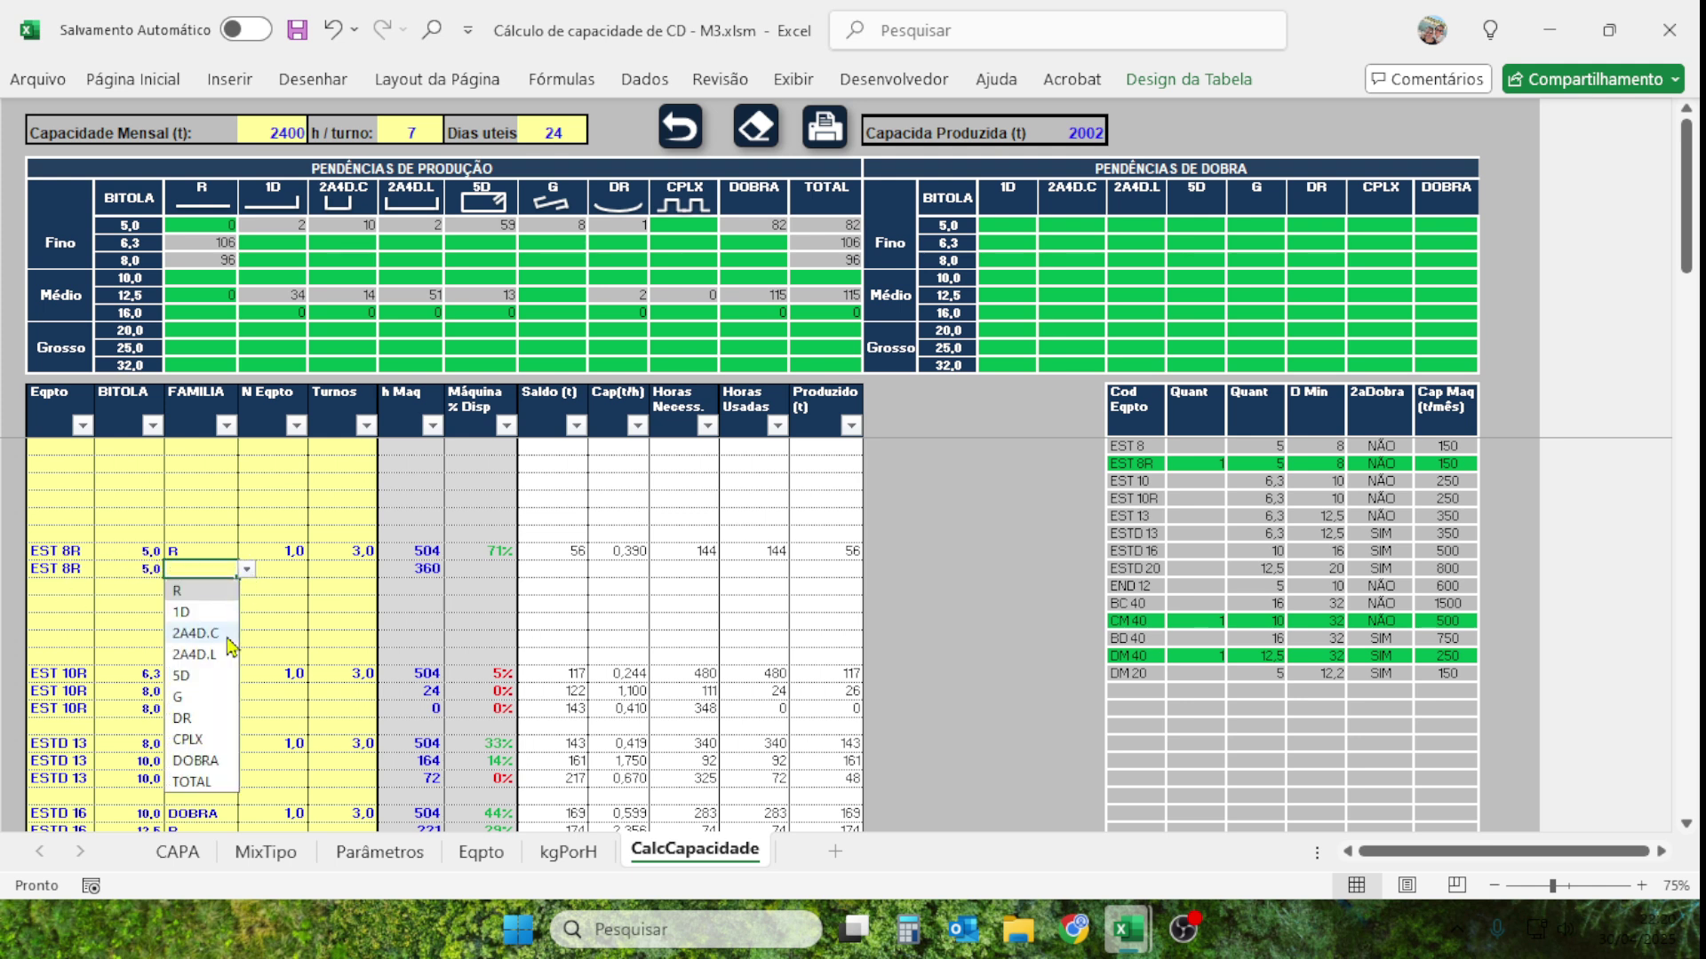
{"action": "left_click", "coordinate": [206, 769]}
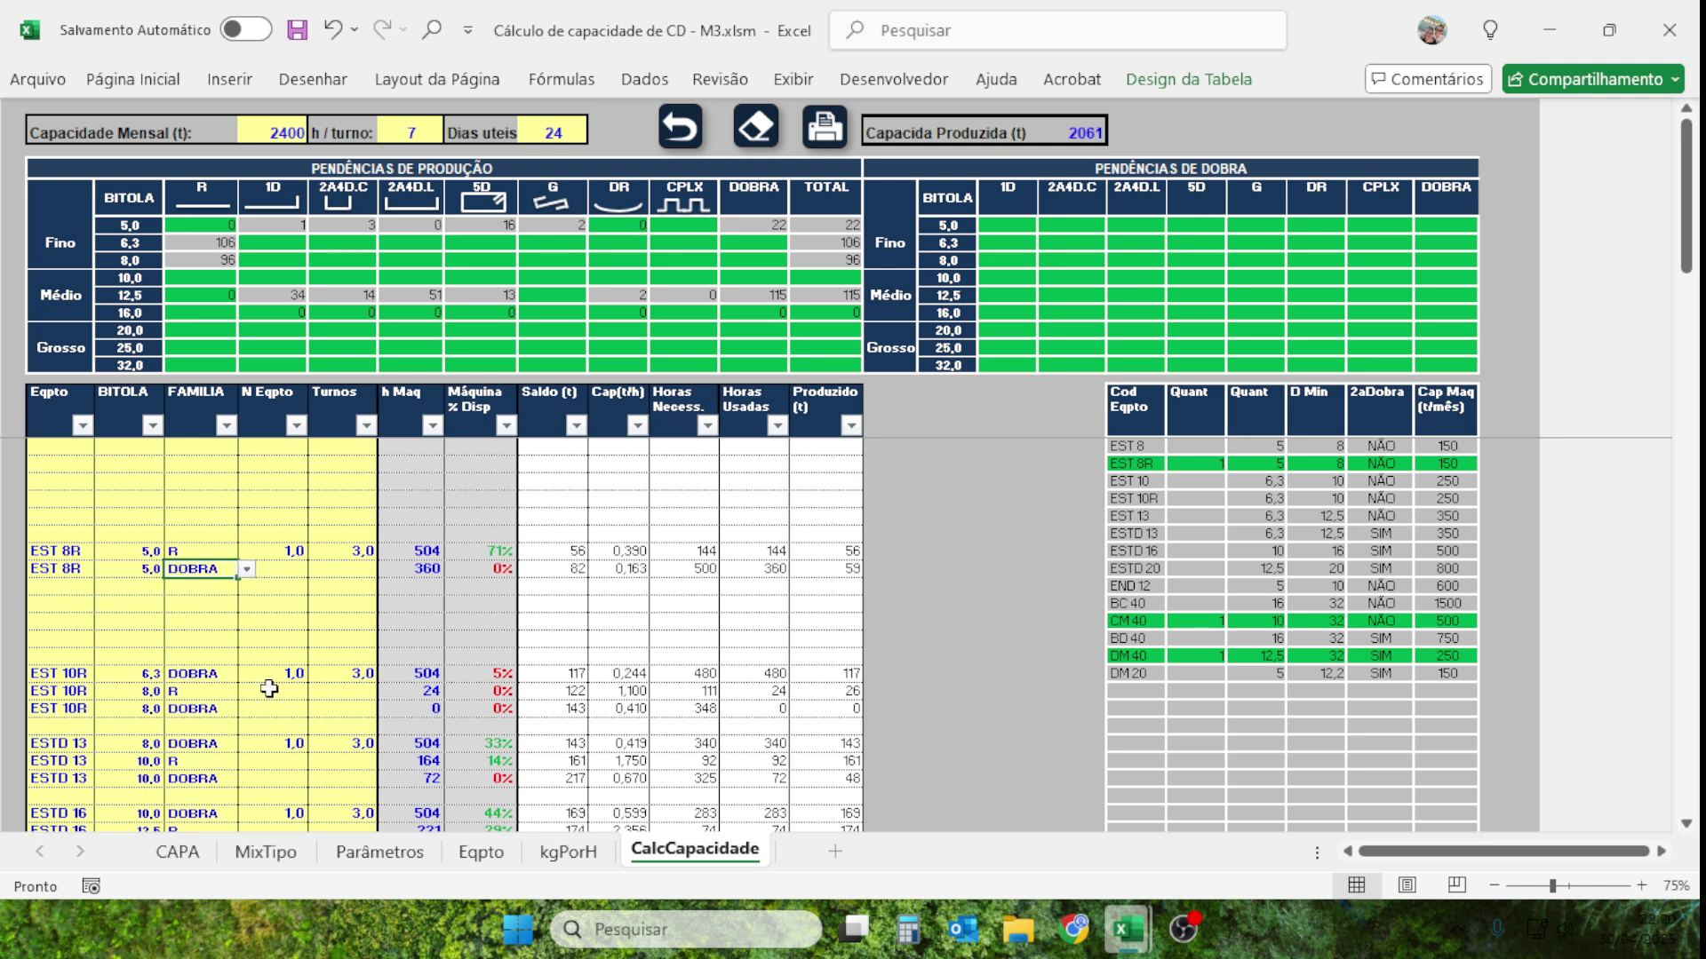
Check the EST 8R DOBRA row's available percentage and machine hours against the total pending production for gauge 5,0.
{"action": "left_click", "coordinate": [493, 571]}
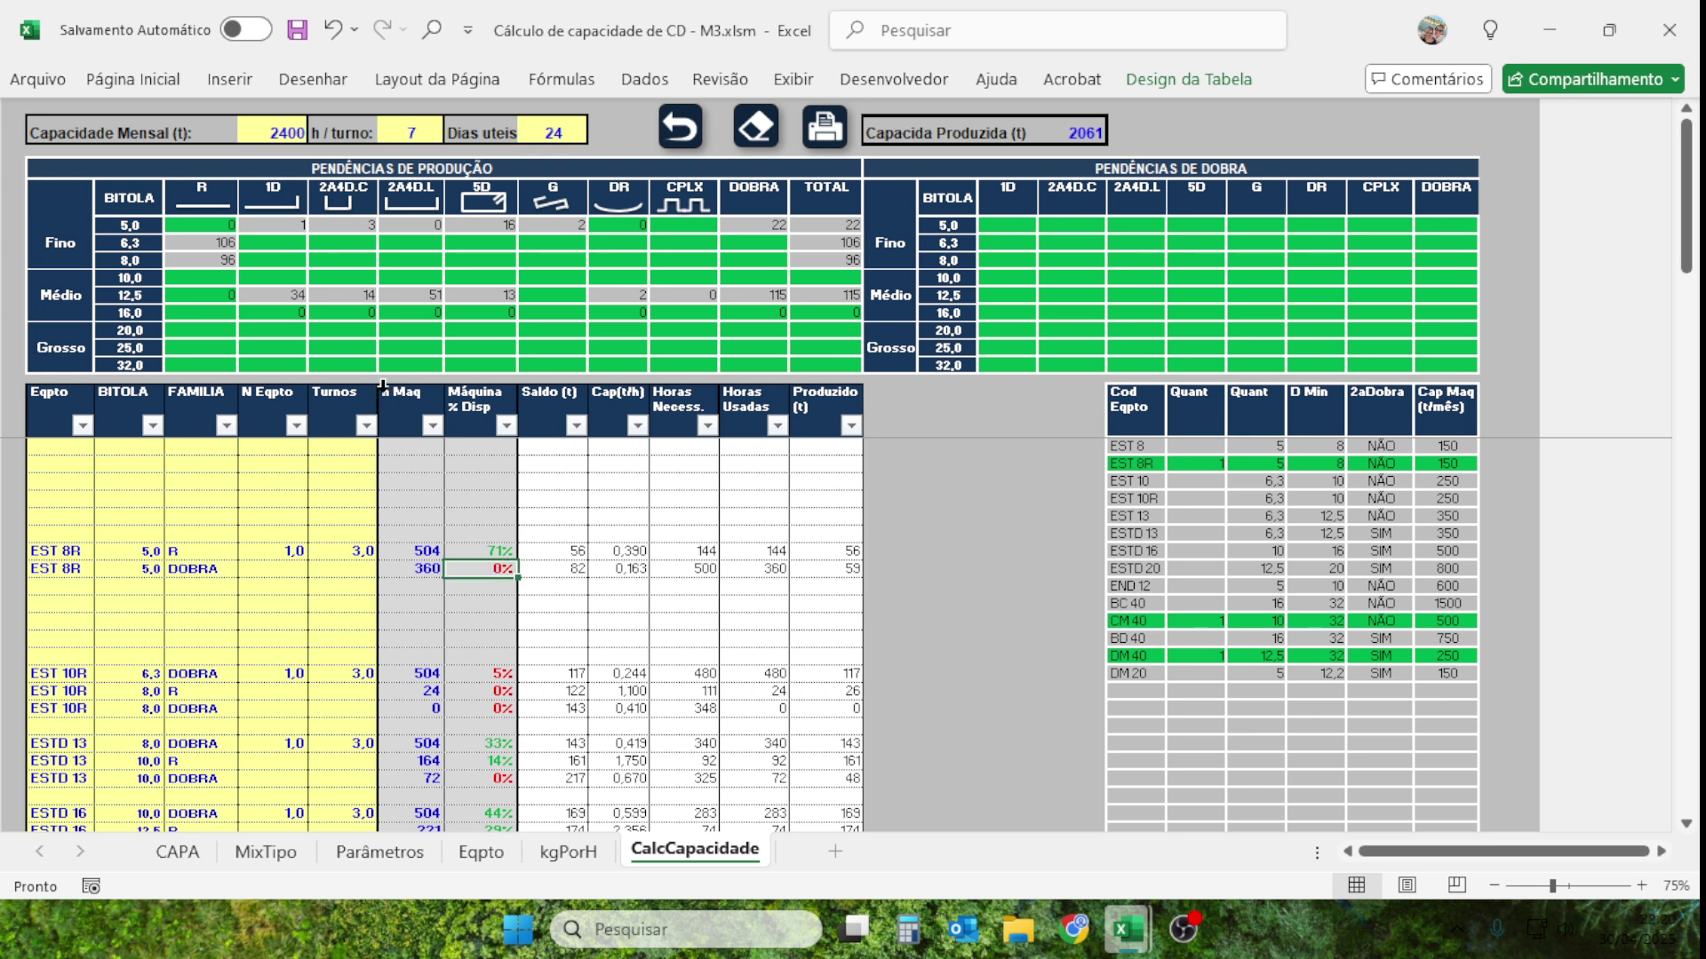
{"action": "left_click", "coordinate": [273, 579]}
{"action": "left_click", "coordinate": [280, 571]}
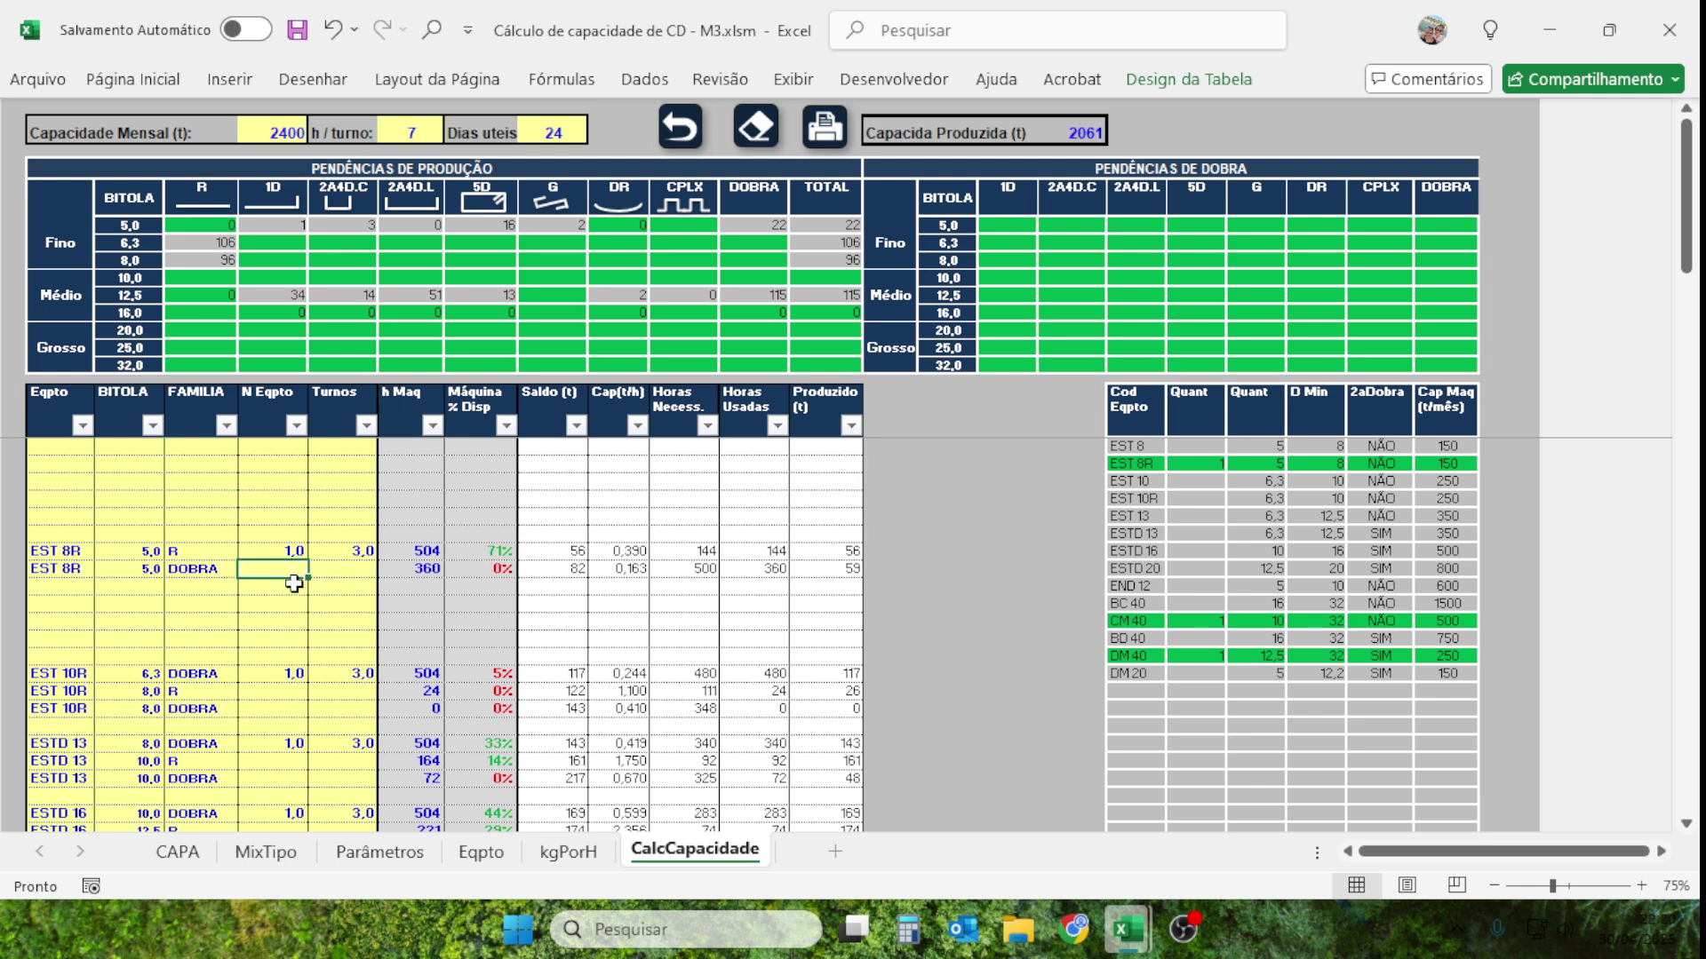
{"action": "left_click", "coordinate": [484, 568]}
{"action": "left_click", "coordinate": [423, 569]}
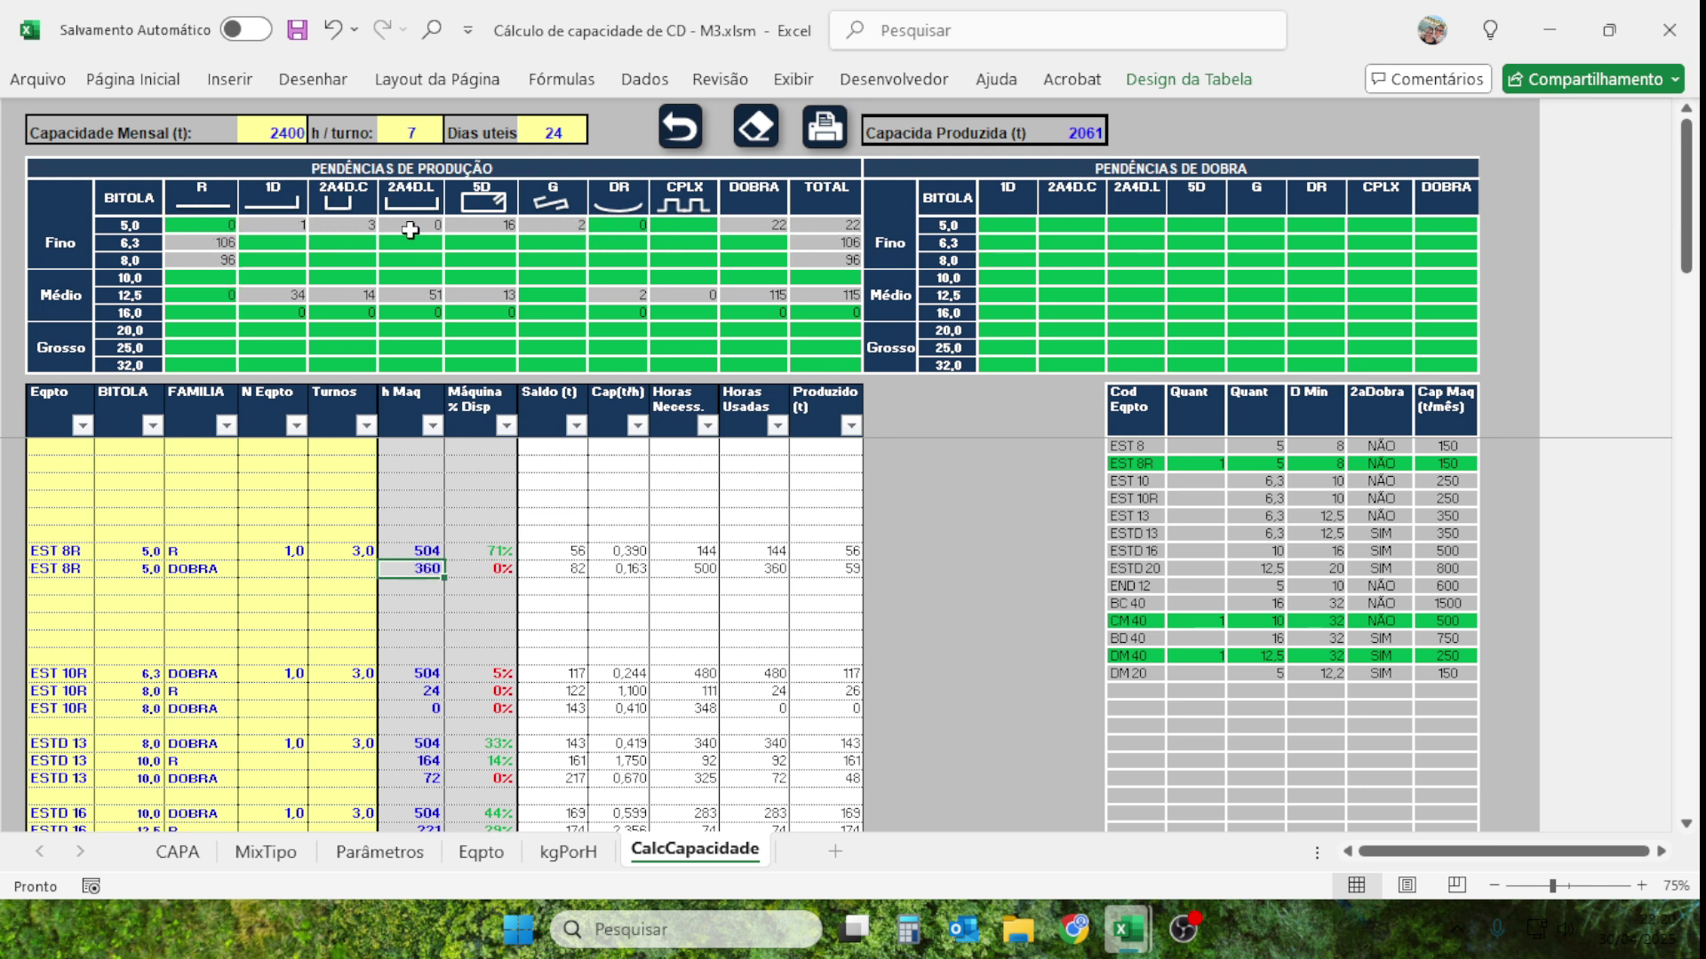
{"action": "left_click", "coordinate": [851, 222]}
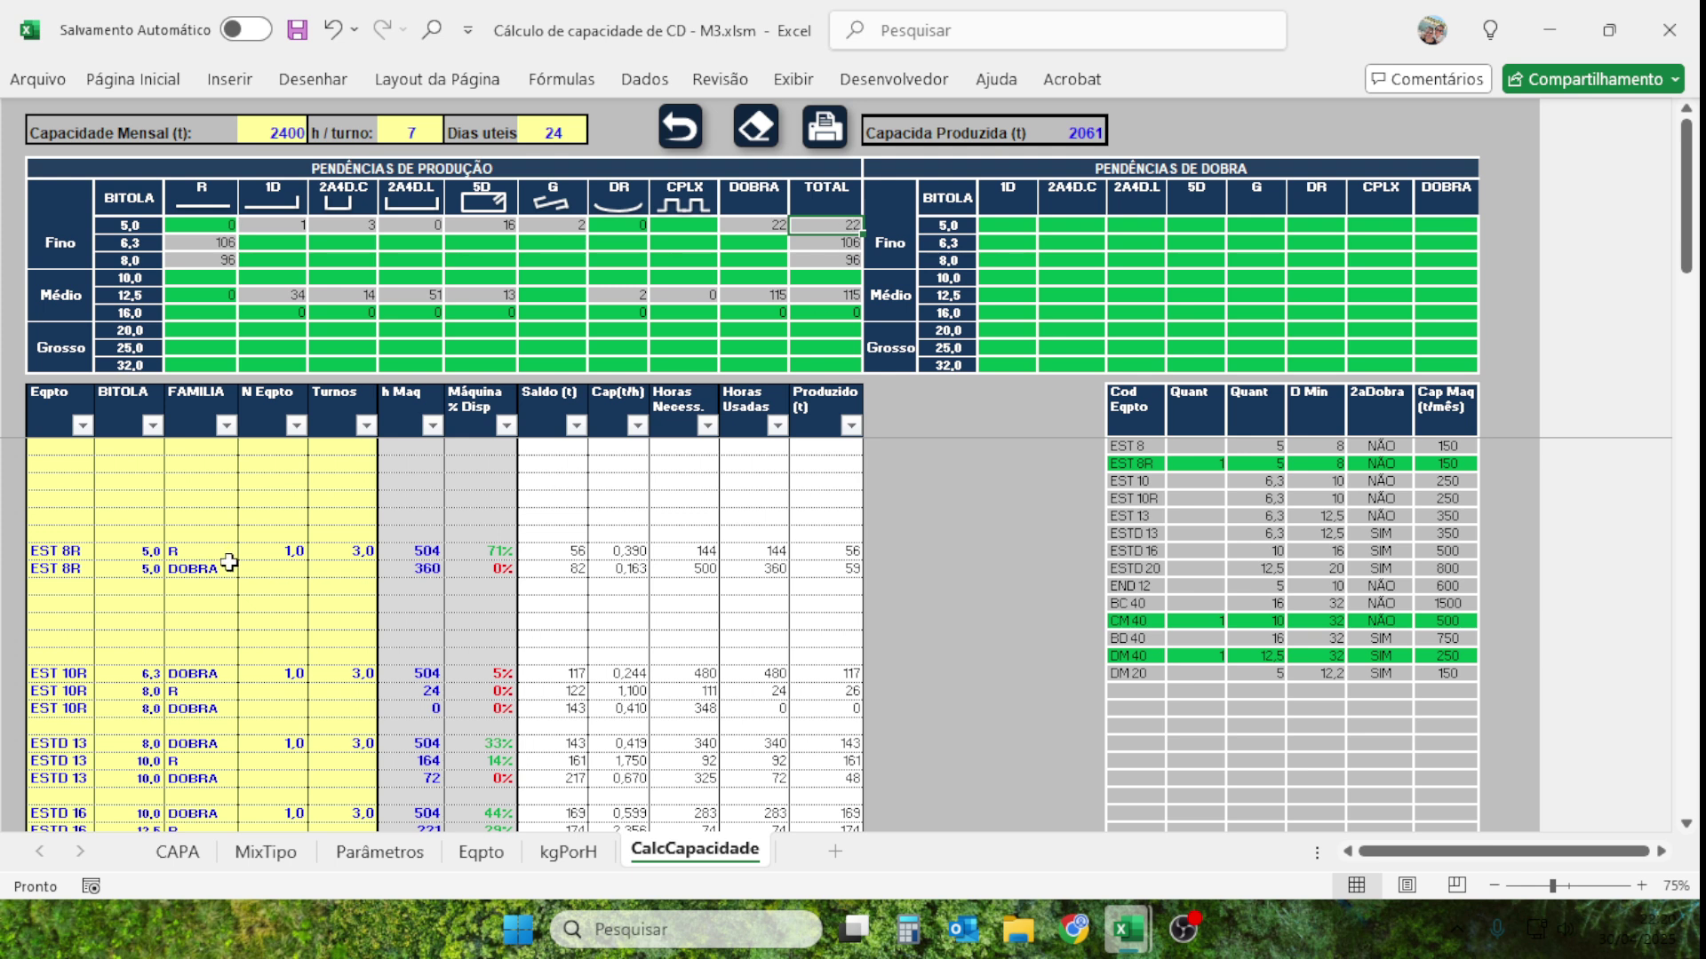
Start a second EST 8R group after one blank row, with BITOLA 5,0 and FAMILIA DOBRA.
{"action": "left_click", "coordinate": [61, 605]}
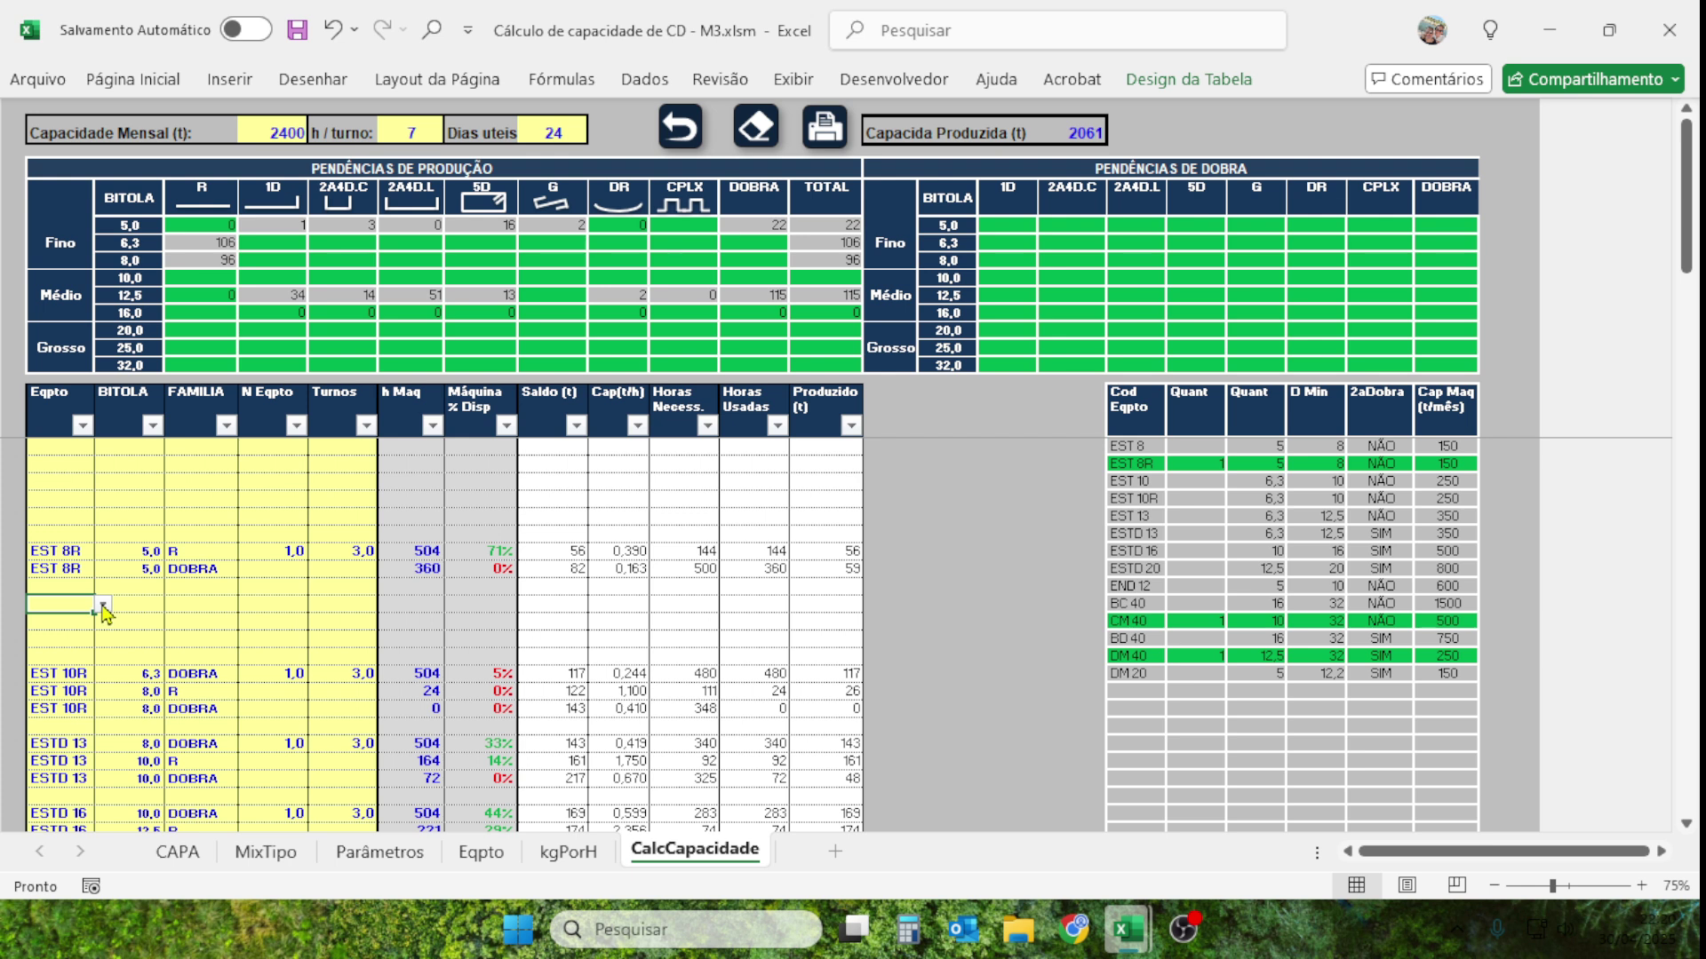
{"action": "left_click", "coordinate": [103, 606]}
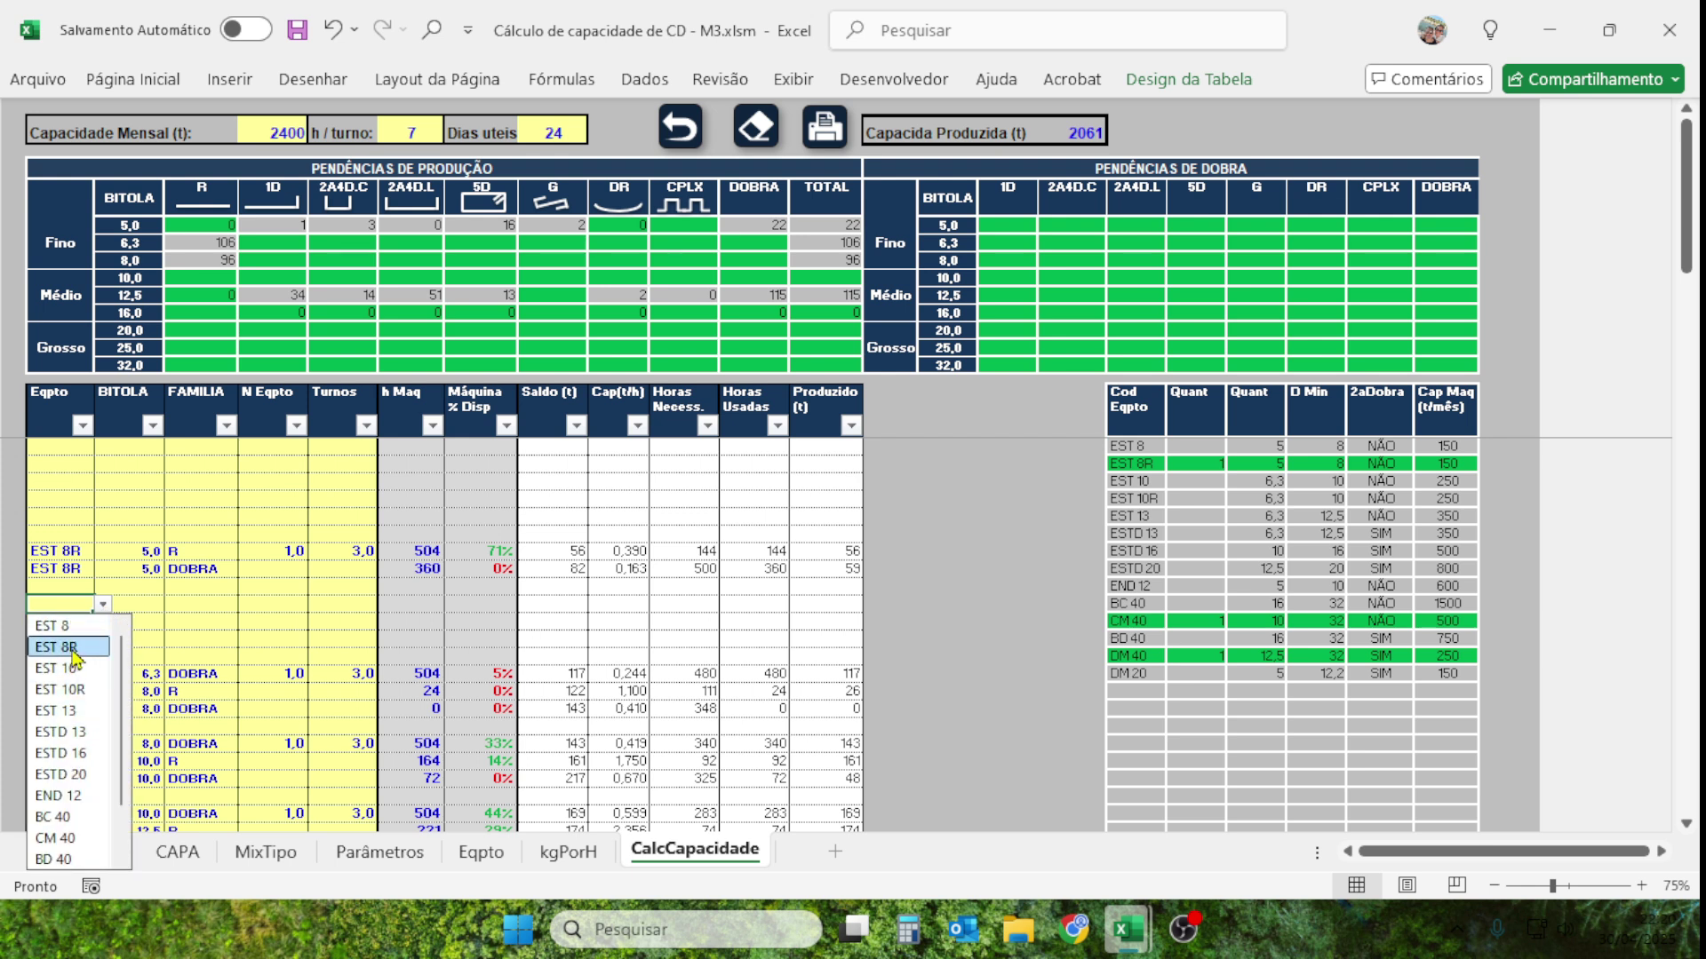
{"action": "left_click", "coordinate": [71, 650]}
{"action": "left_click", "coordinate": [144, 608]}
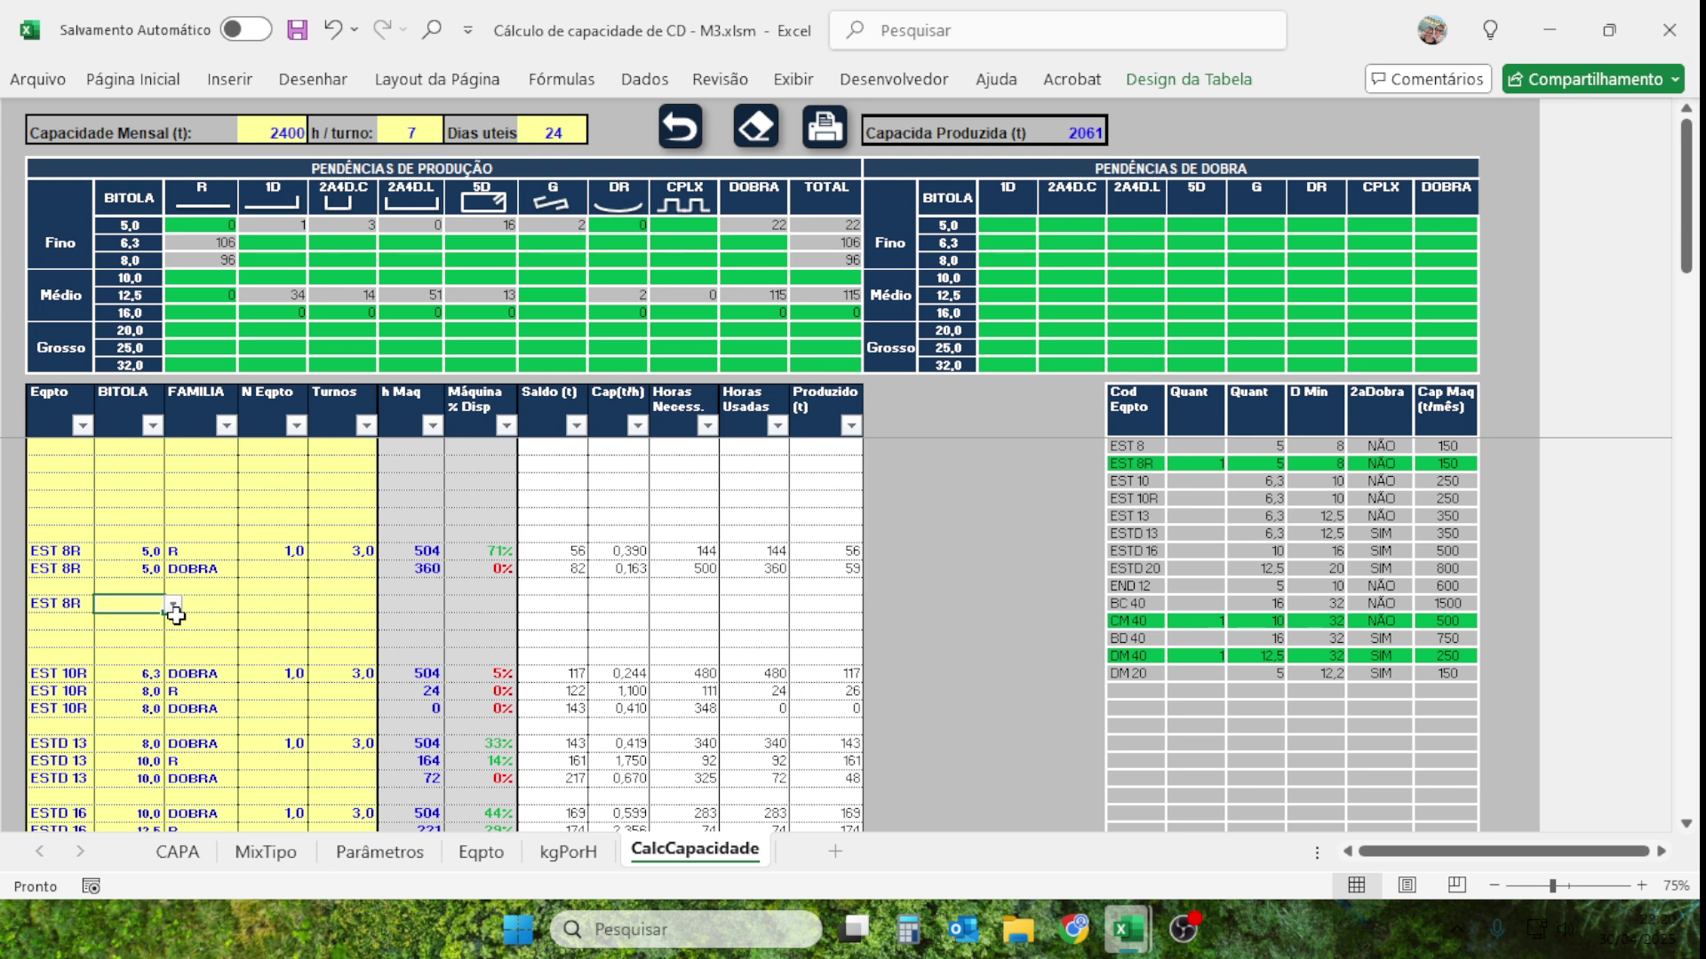
{"action": "left_click", "coordinate": [174, 606]}
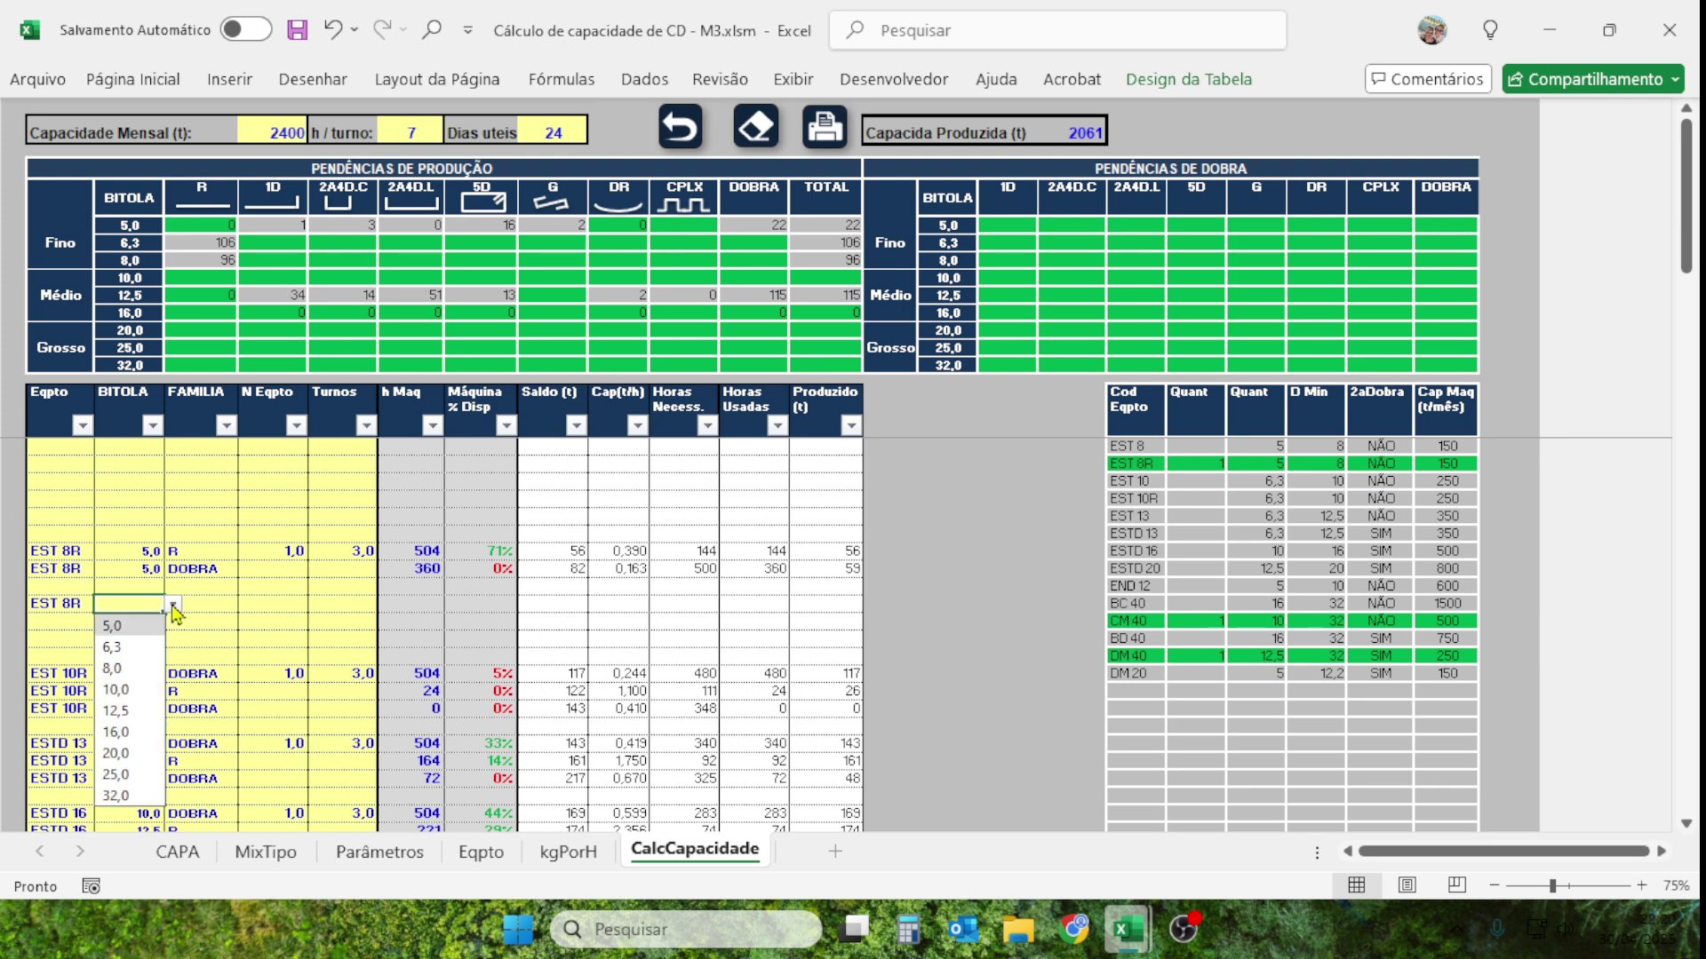
{"action": "left_click", "coordinate": [134, 631]}
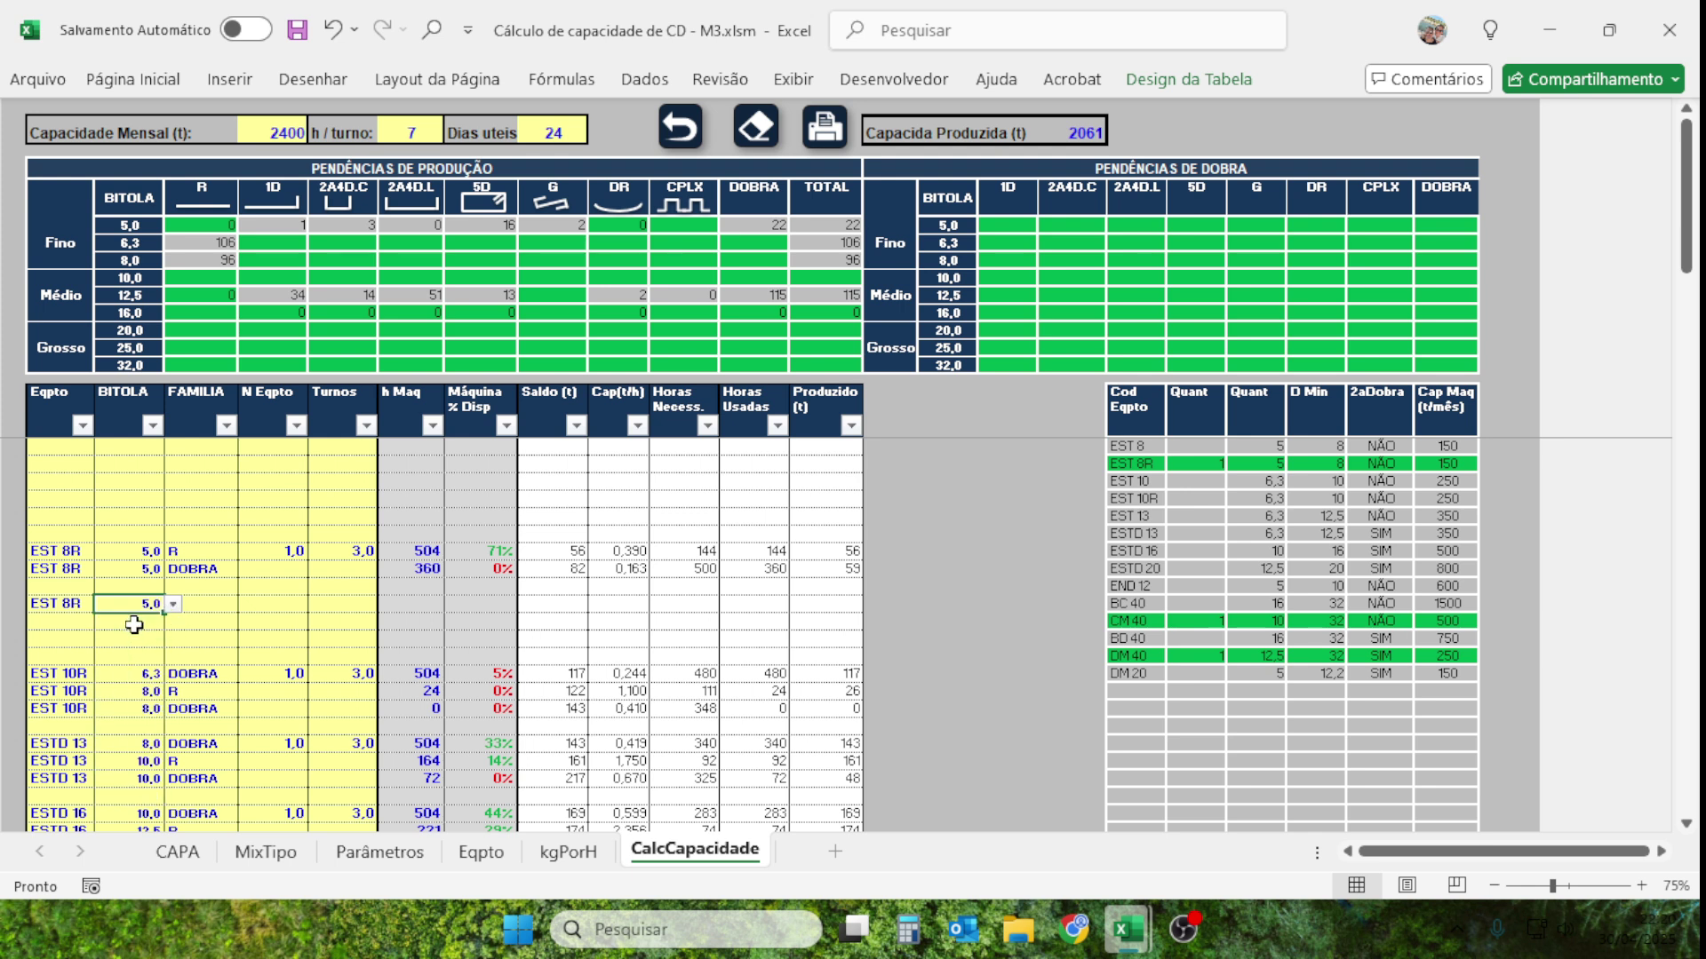
{"action": "left_click", "coordinate": [209, 604]}
{"action": "left_click", "coordinate": [247, 609]}
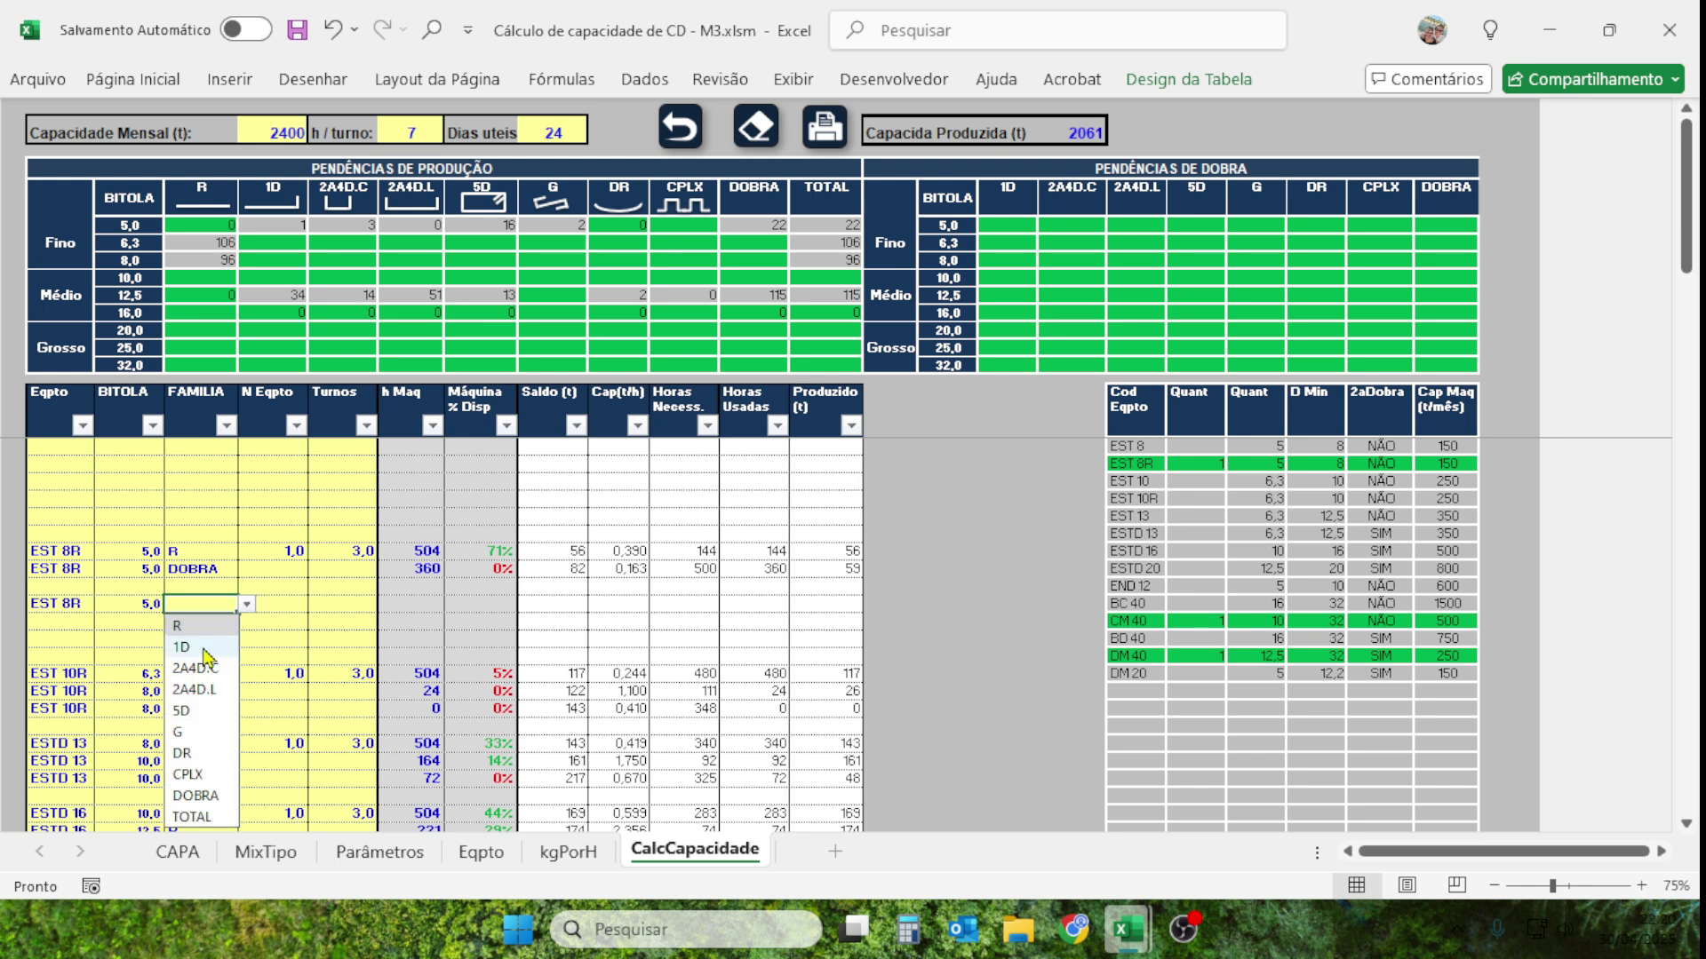
{"action": "left_click", "coordinate": [199, 791]}
Set N Eqpto to 1 and Turnos to 3 for the second EST 8R group and check its available machine percentage.
{"action": "left_click", "coordinate": [284, 612]}
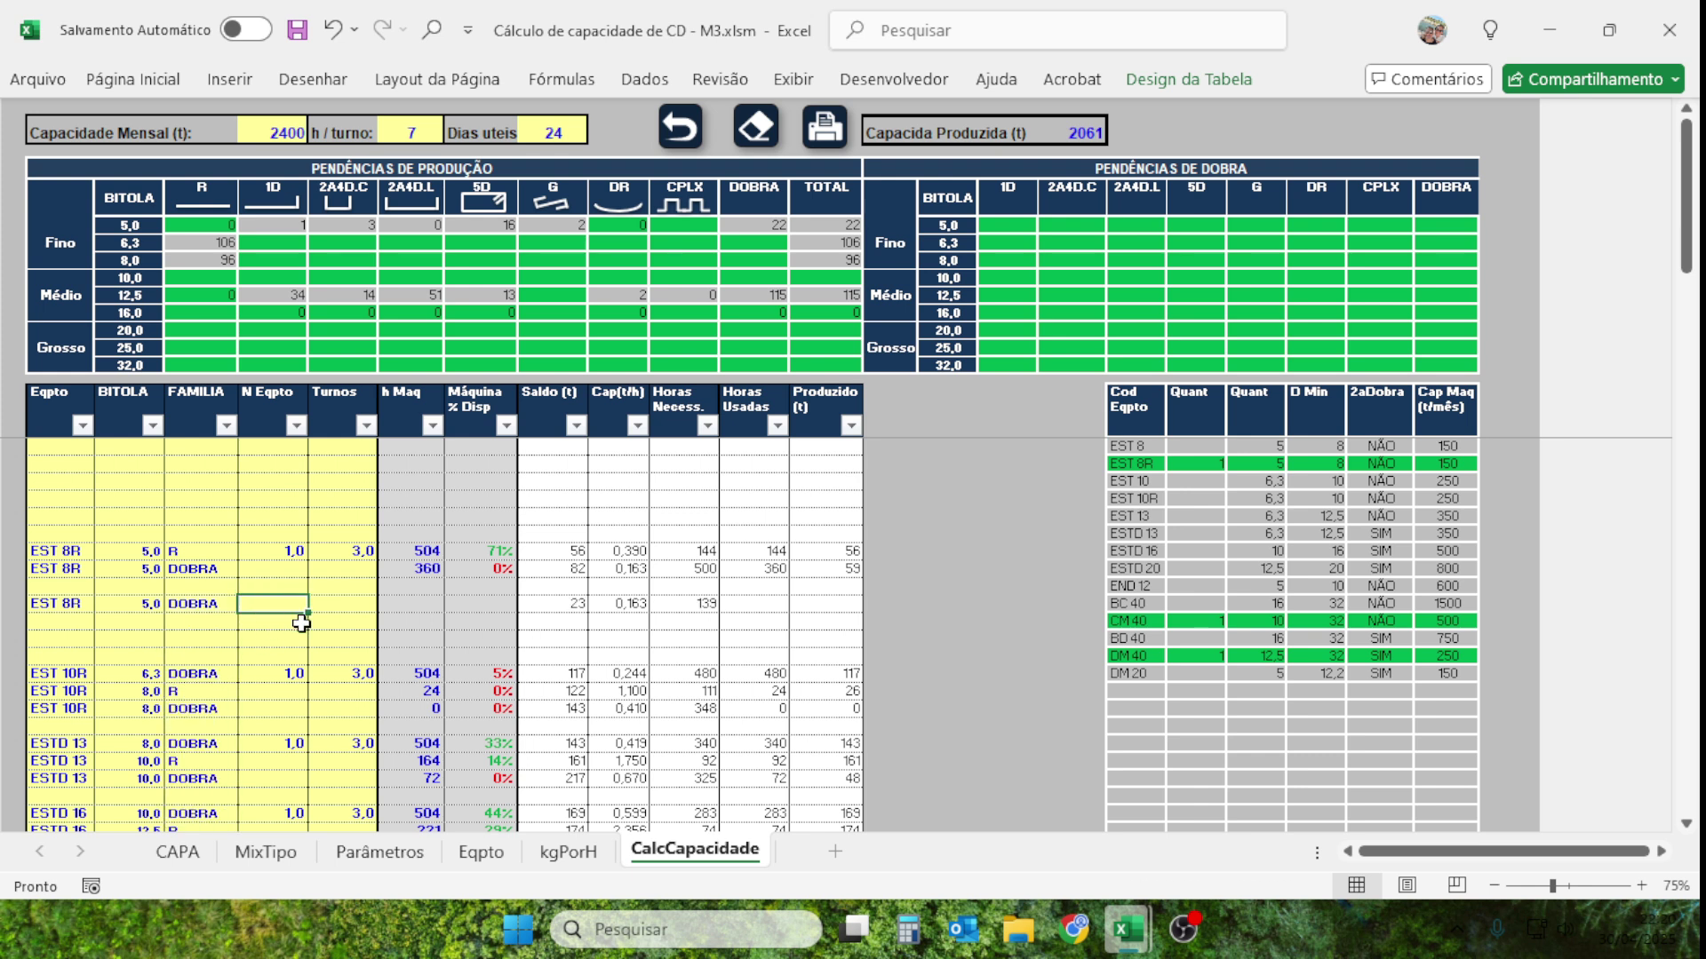
{"action": "type", "text": "1"}
{"action": "left_click", "coordinate": [350, 609]}
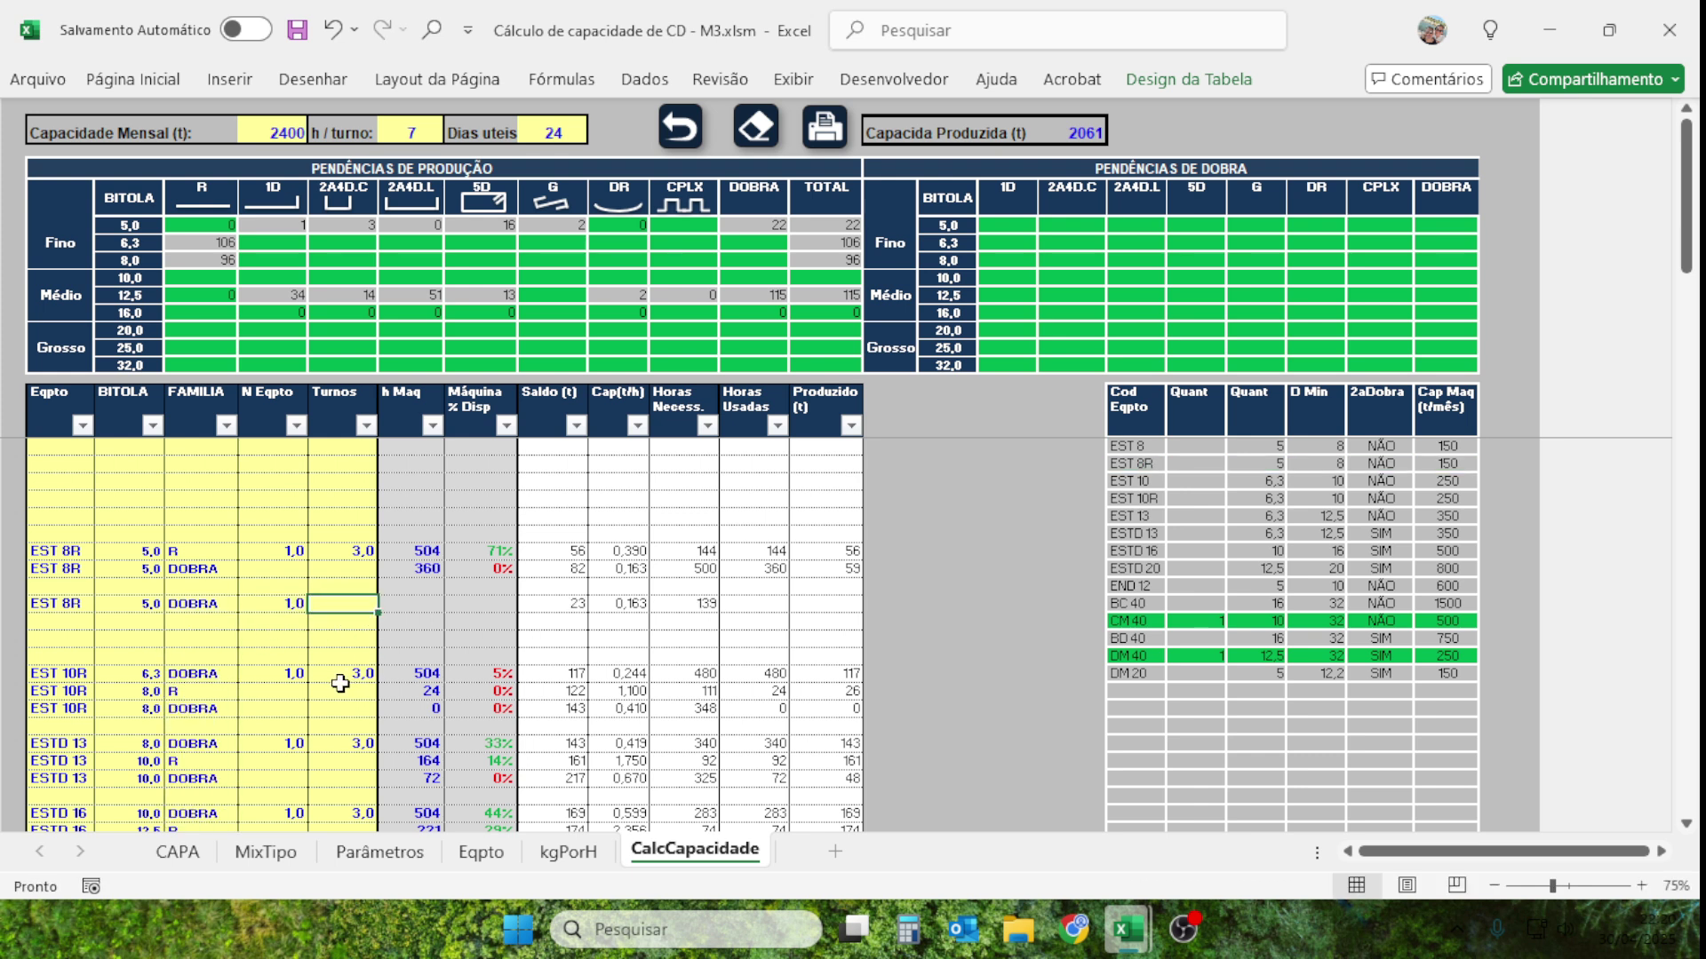
{"action": "type", "text": "3"}
{"action": "left_click", "coordinate": [324, 658]}
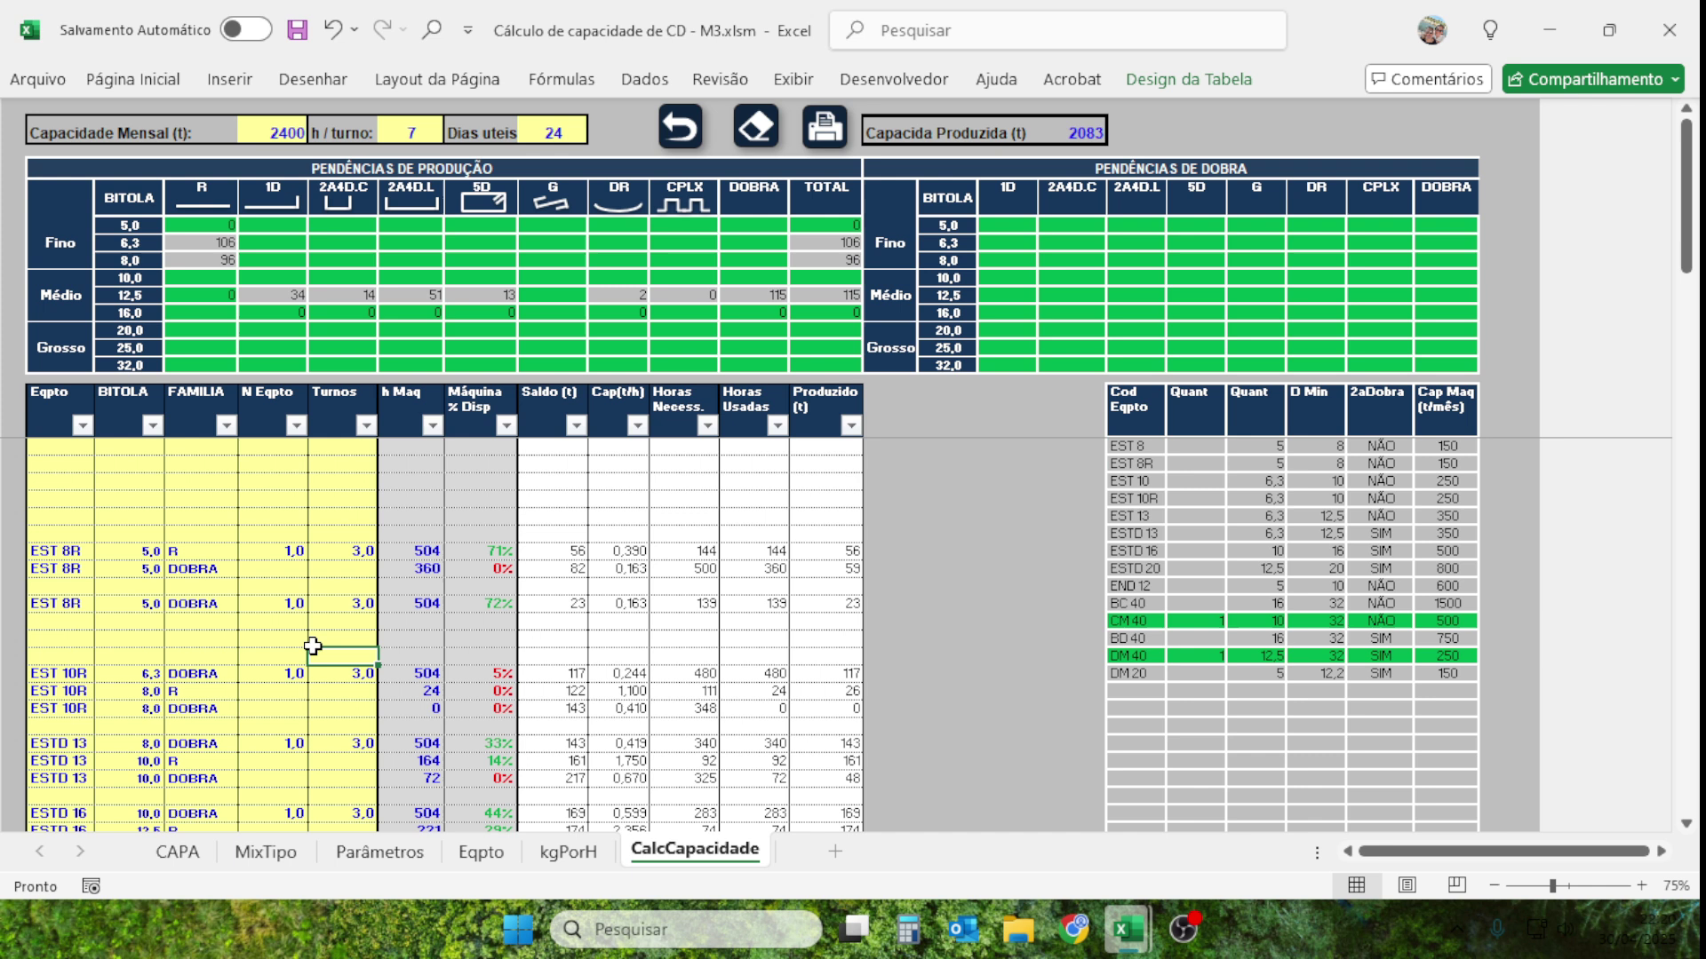
{"action": "left_click", "coordinate": [505, 609]}
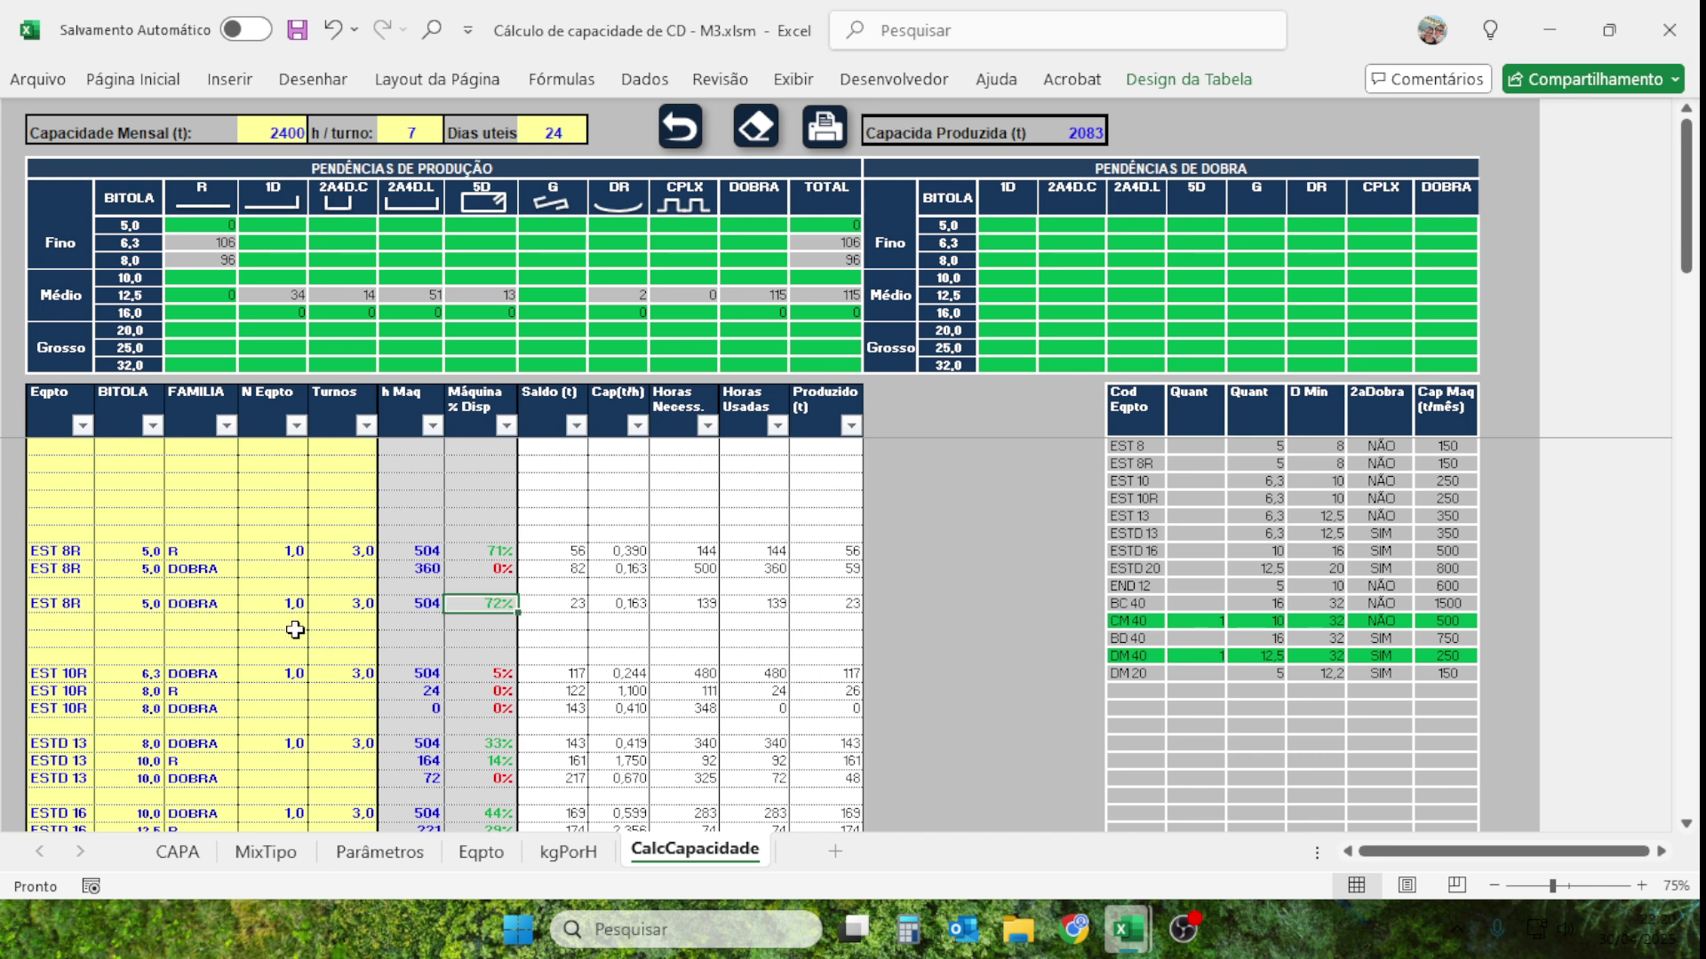
{"action": "left_click", "coordinate": [498, 613]}
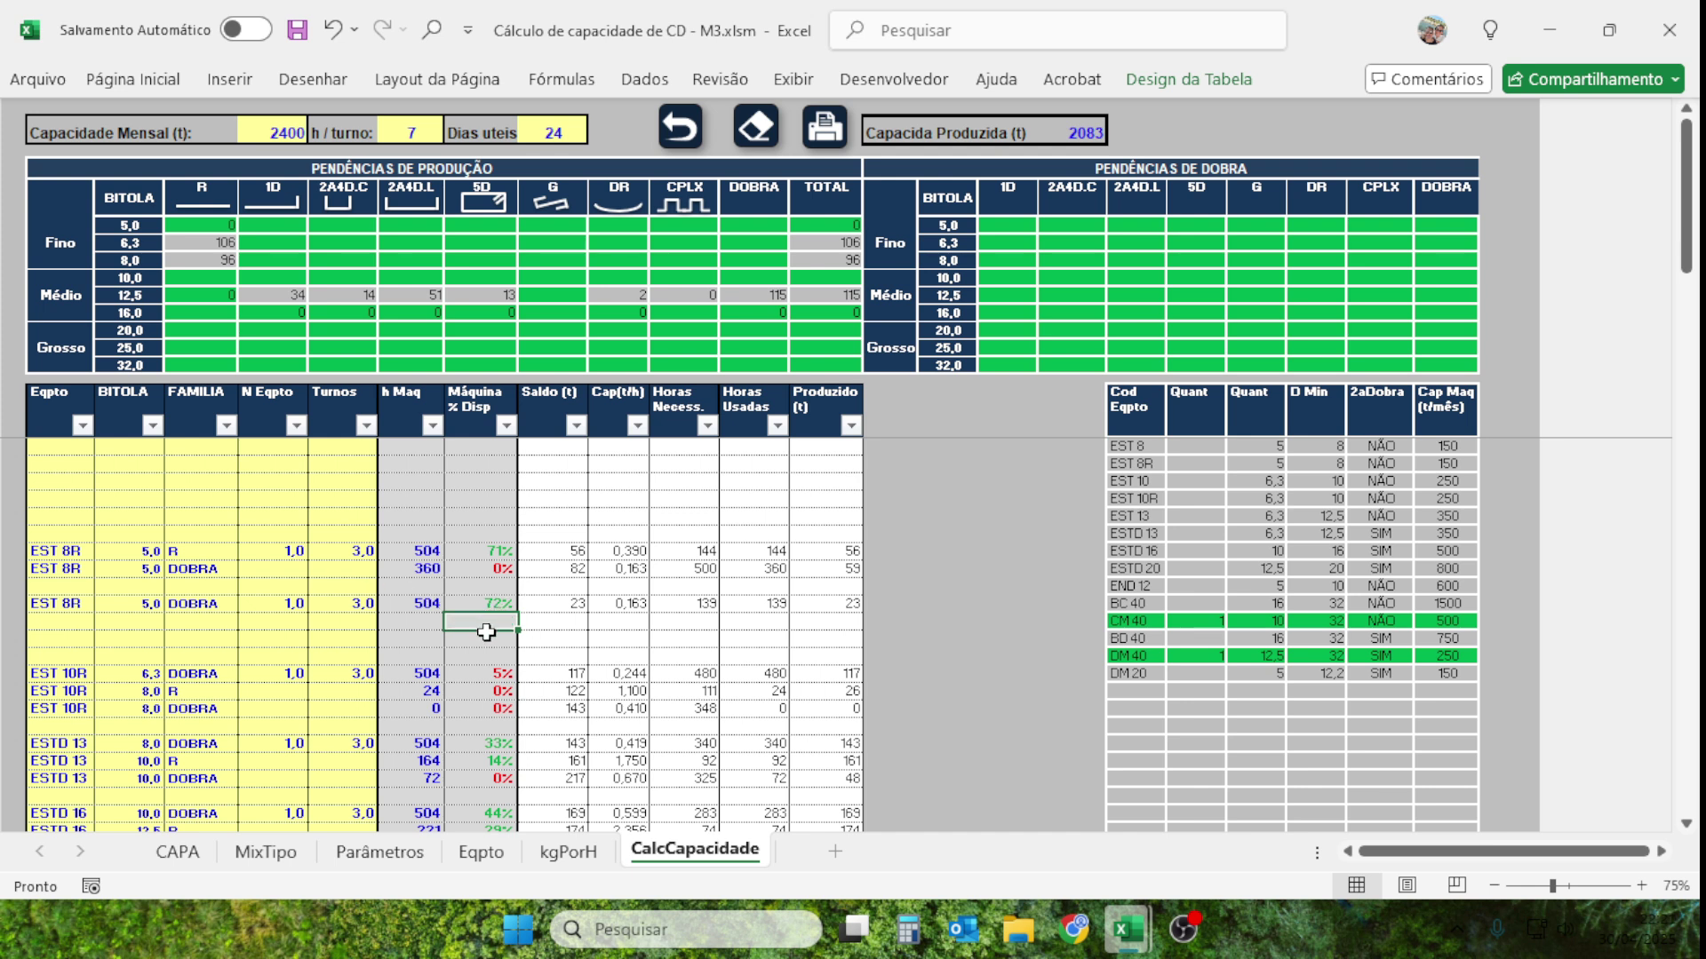
Add EST 8R with BITOLA 6,3 and FAMILIA R to the second EST 8R group and check its machine availability and pending production.
{"action": "left_click", "coordinate": [52, 621]}
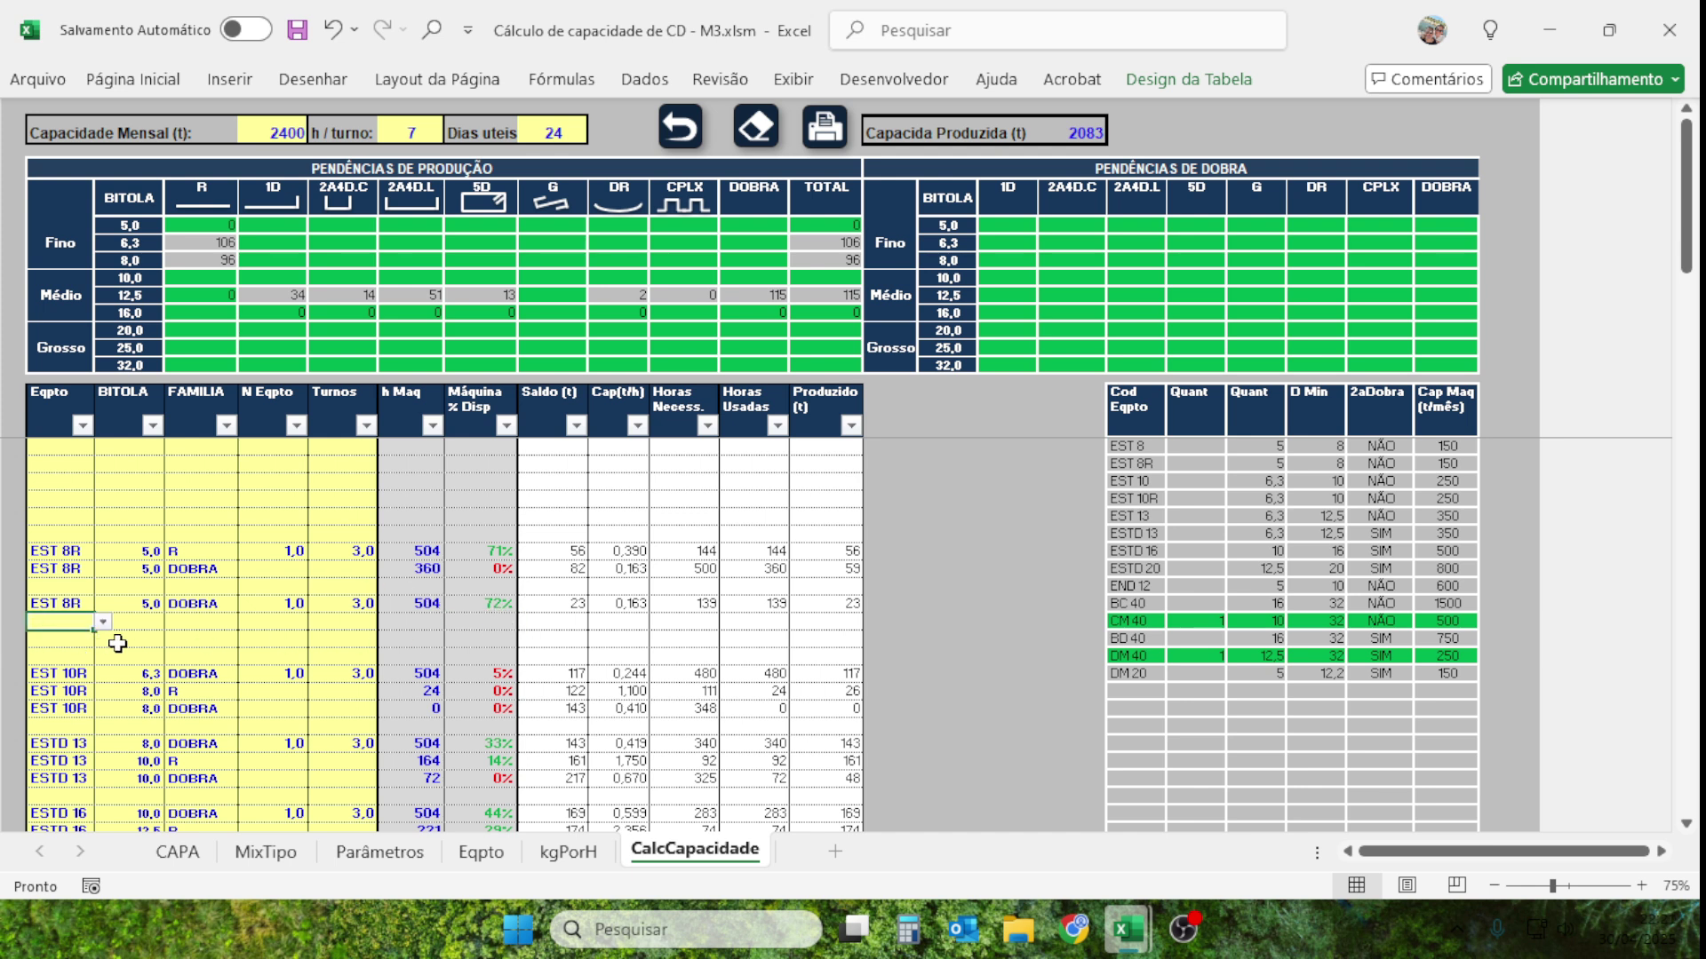
{"action": "left_click", "coordinate": [103, 623]}
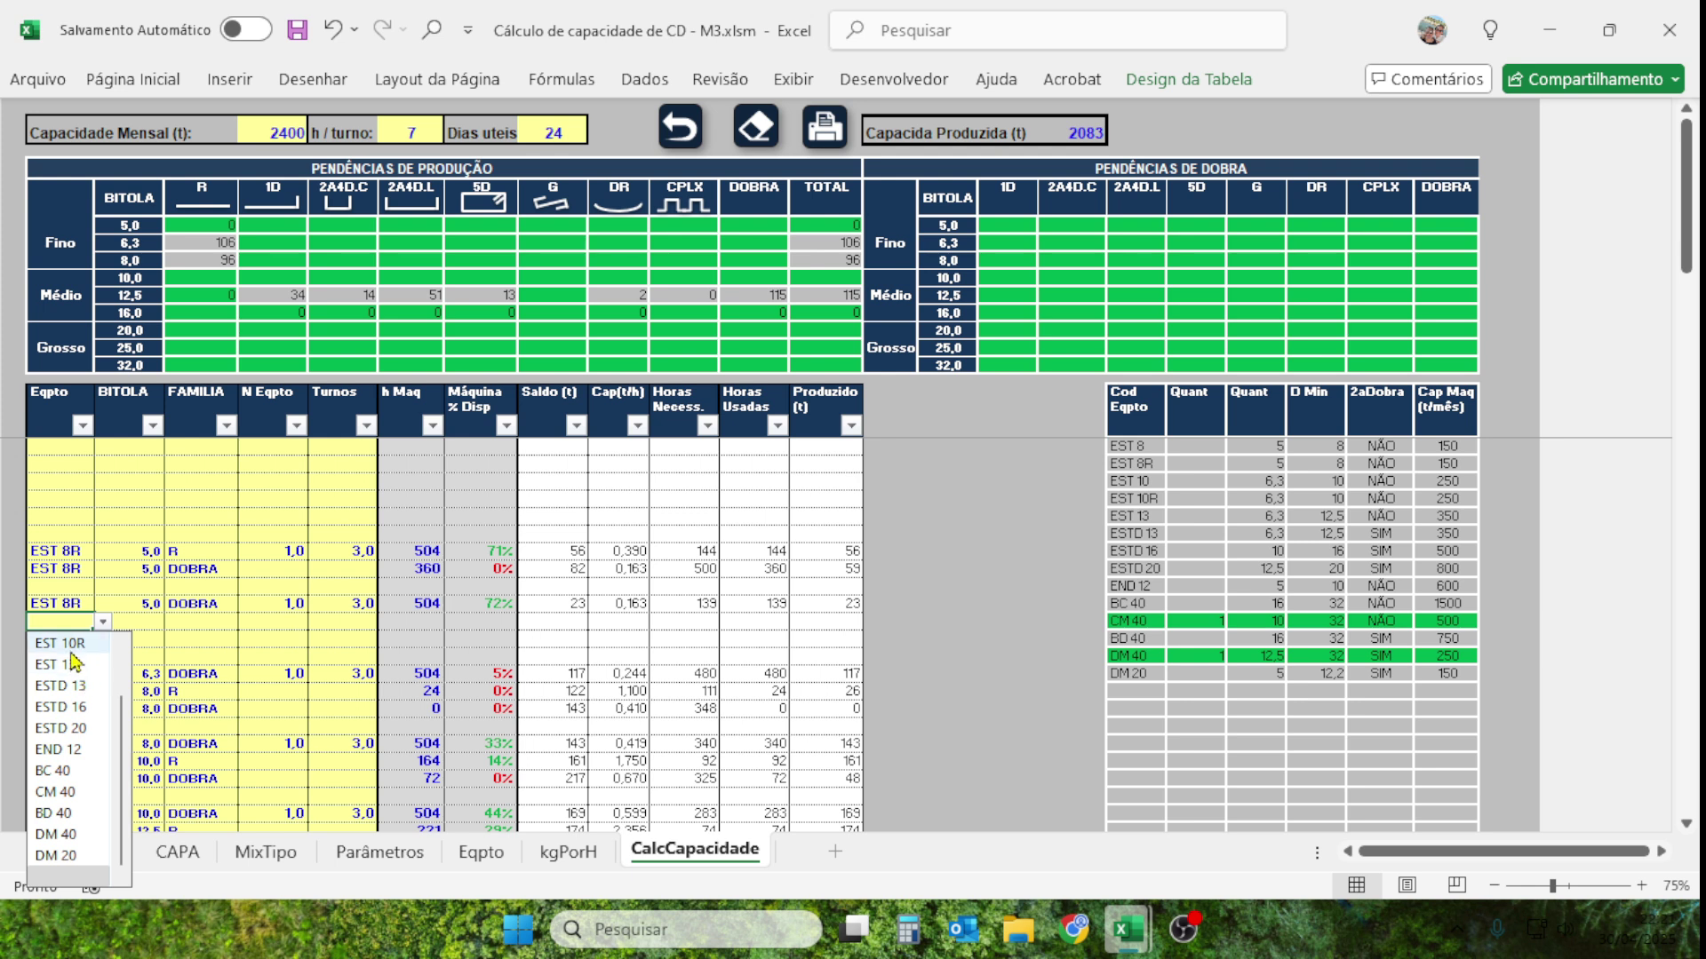
{"action": "left_click", "coordinate": [56, 663]}
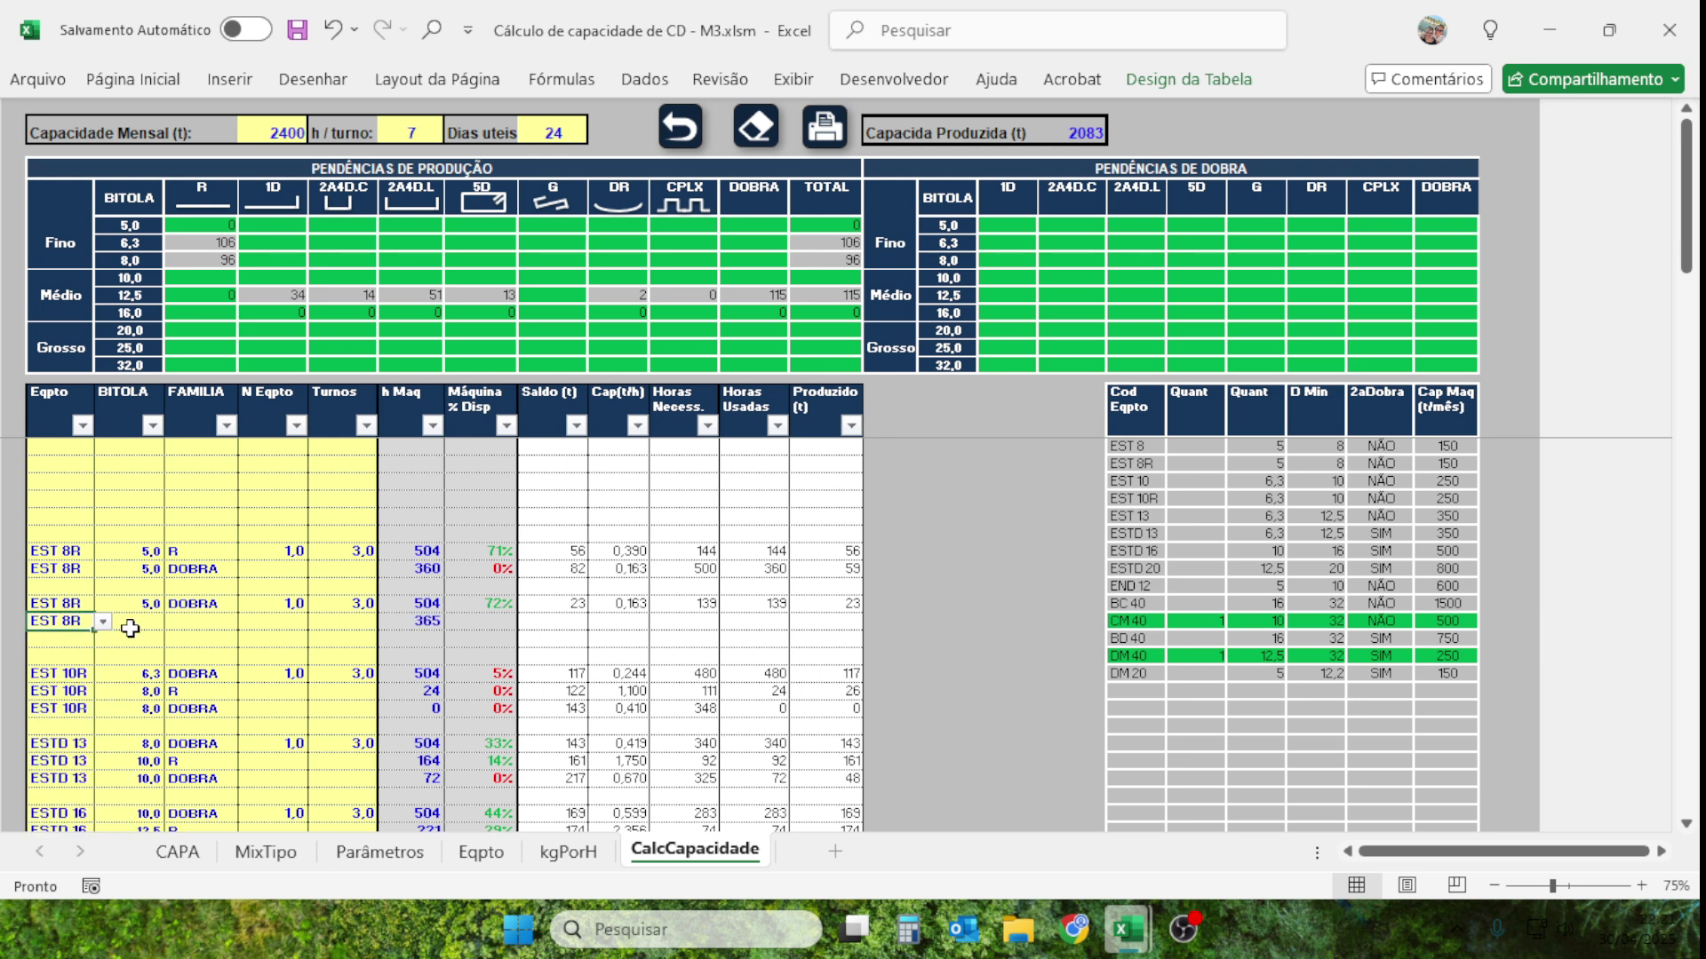
{"action": "left_click", "coordinate": [159, 625]}
{"action": "left_click", "coordinate": [174, 623]}
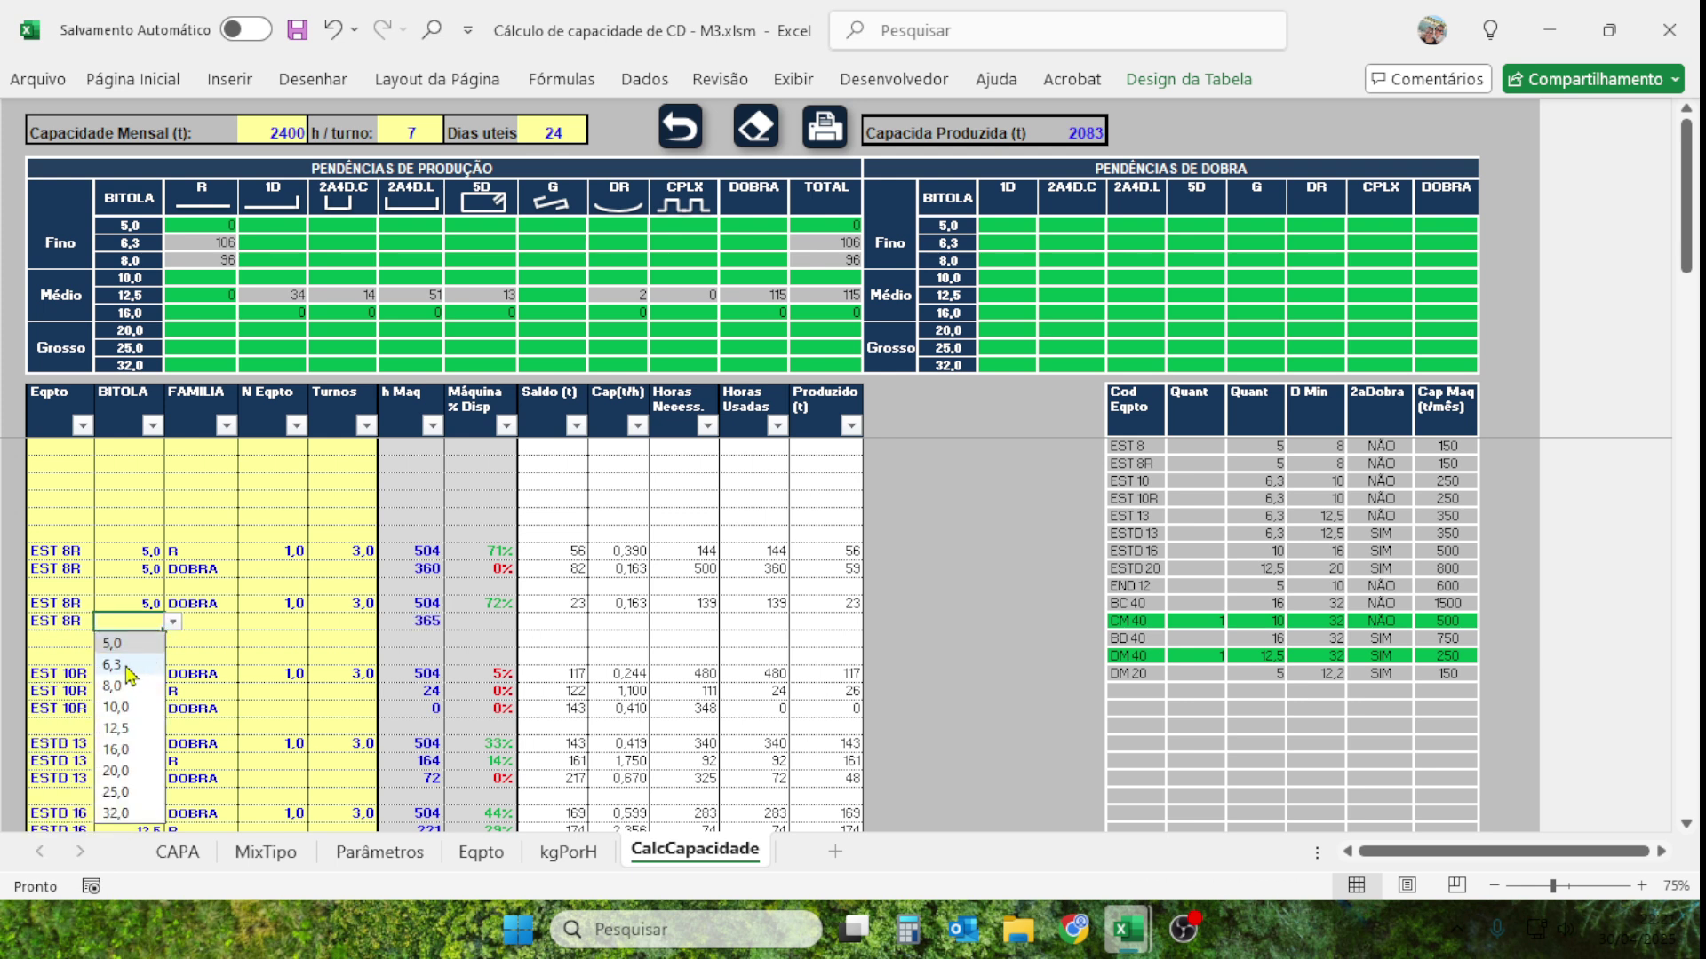
{"action": "left_click", "coordinate": [124, 666]}
{"action": "left_click", "coordinate": [206, 623]}
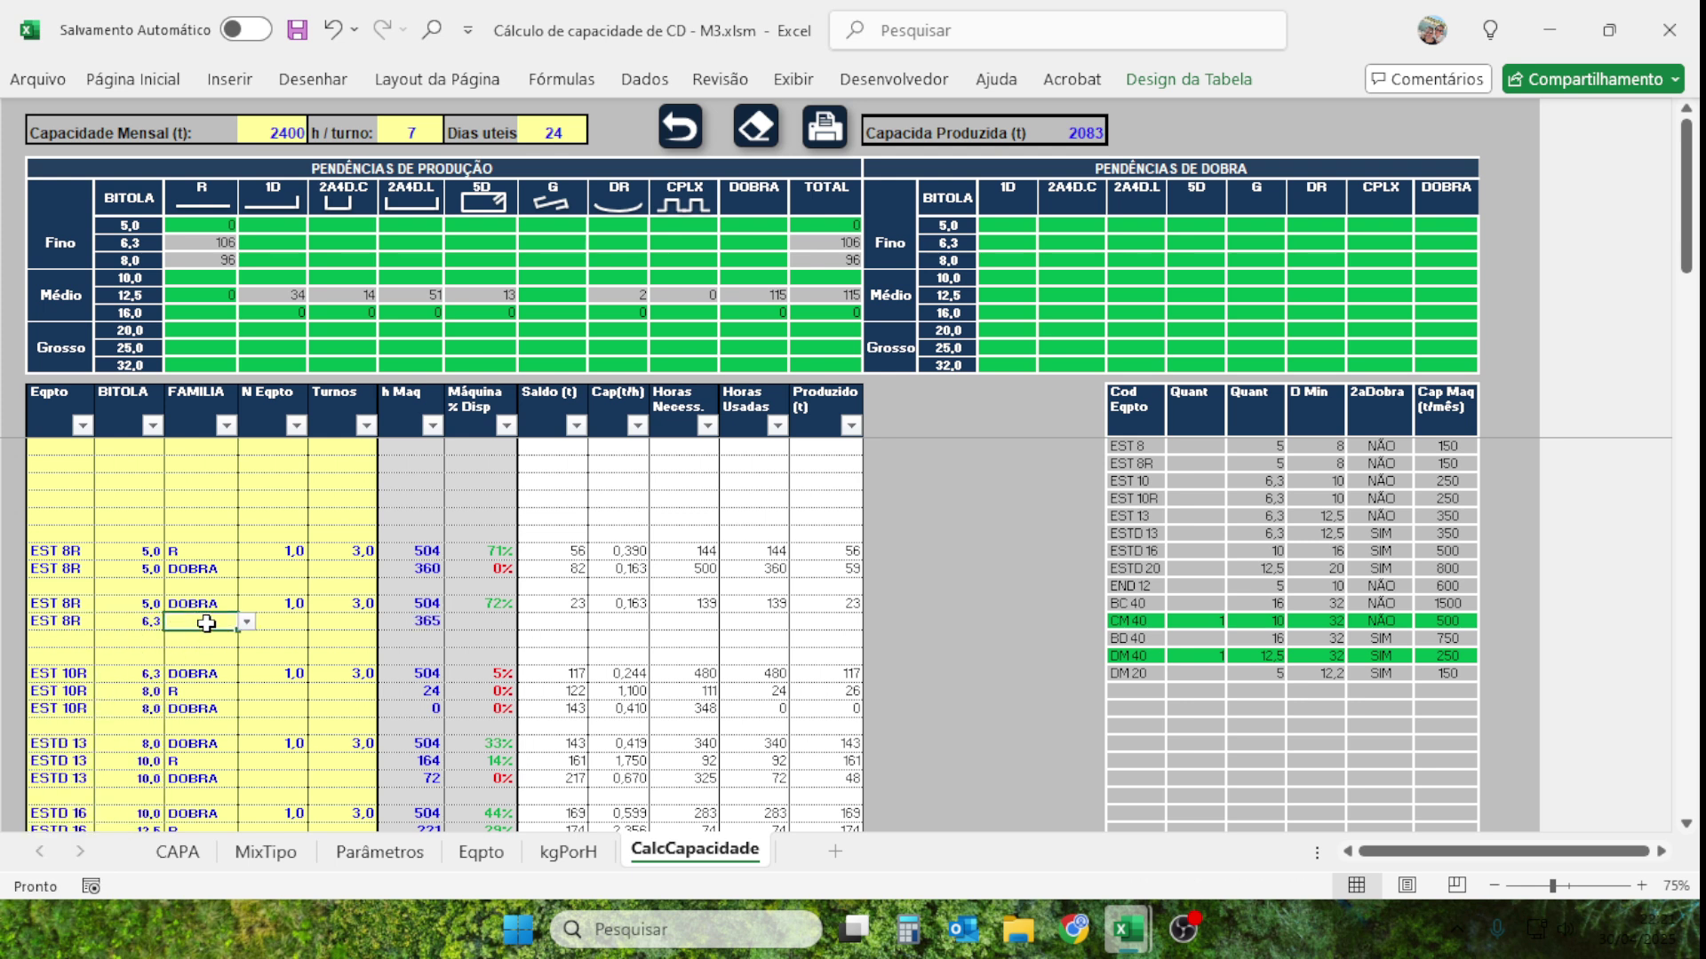
{"action": "left_click", "coordinate": [248, 627]}
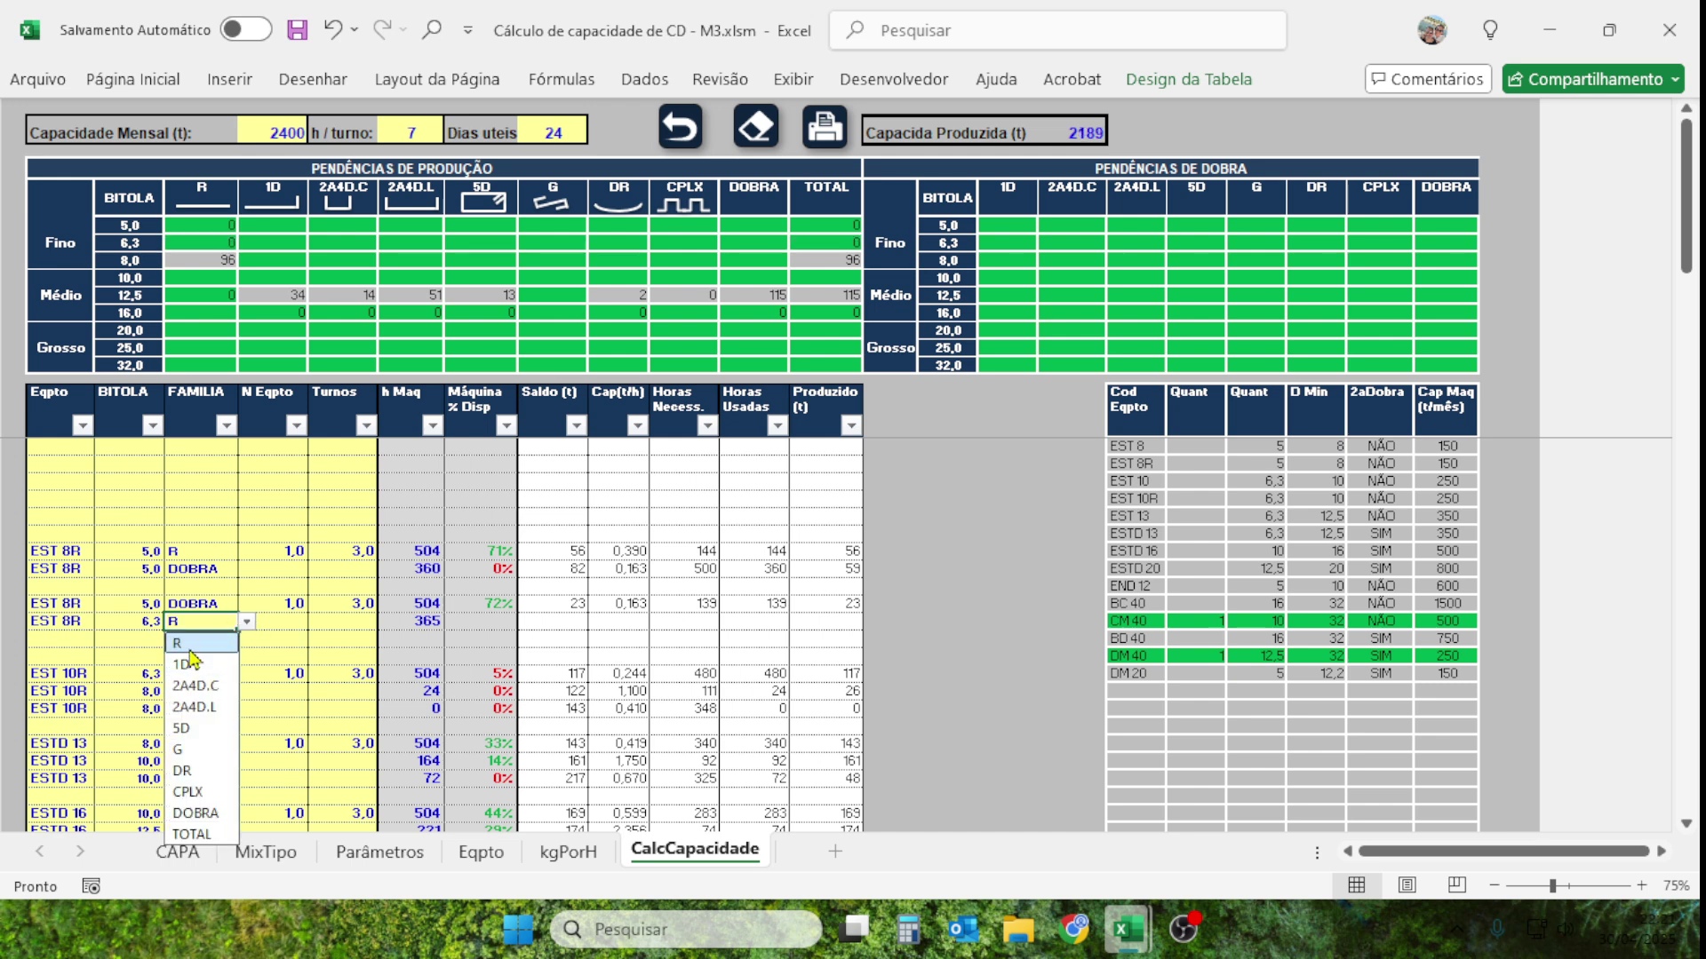
{"action": "left_click", "coordinate": [248, 648]}
{"action": "left_click", "coordinate": [495, 627]}
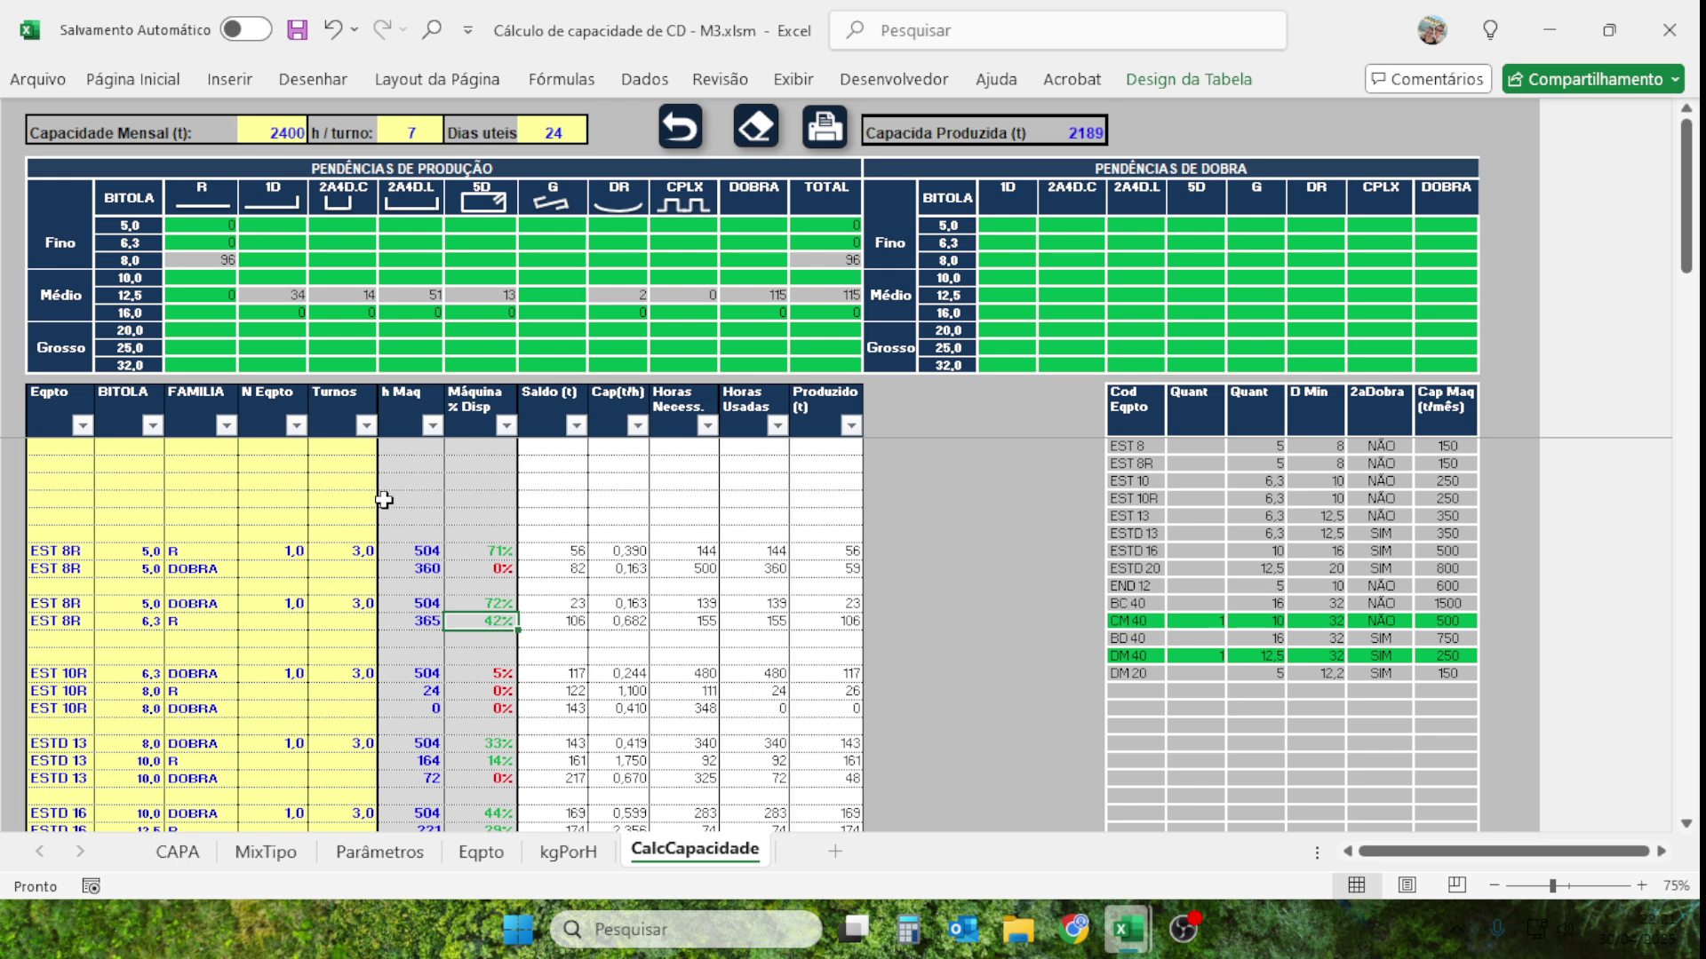
{"action": "left_click", "coordinate": [212, 245]}
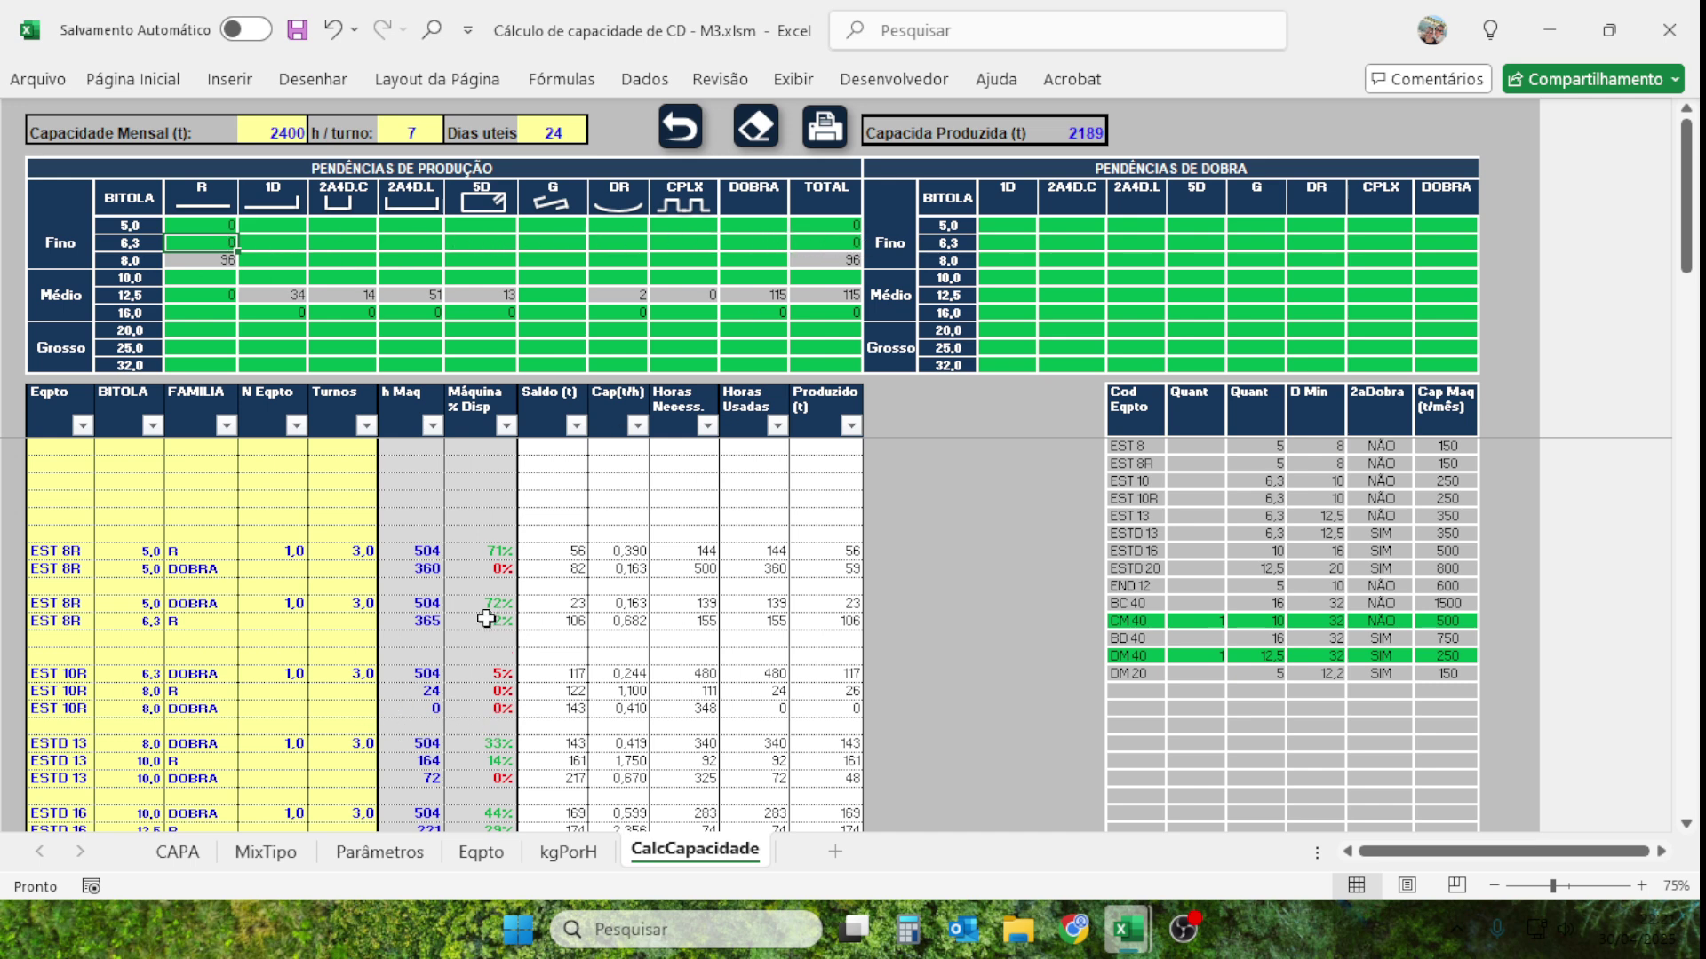
Add EST 8R with BITOLA 6,3 and FAMILIA DOBRA below the 6,3 R row and check its available machine percentage.
{"action": "left_click", "coordinate": [64, 639]}
{"action": "left_click", "coordinate": [103, 640]}
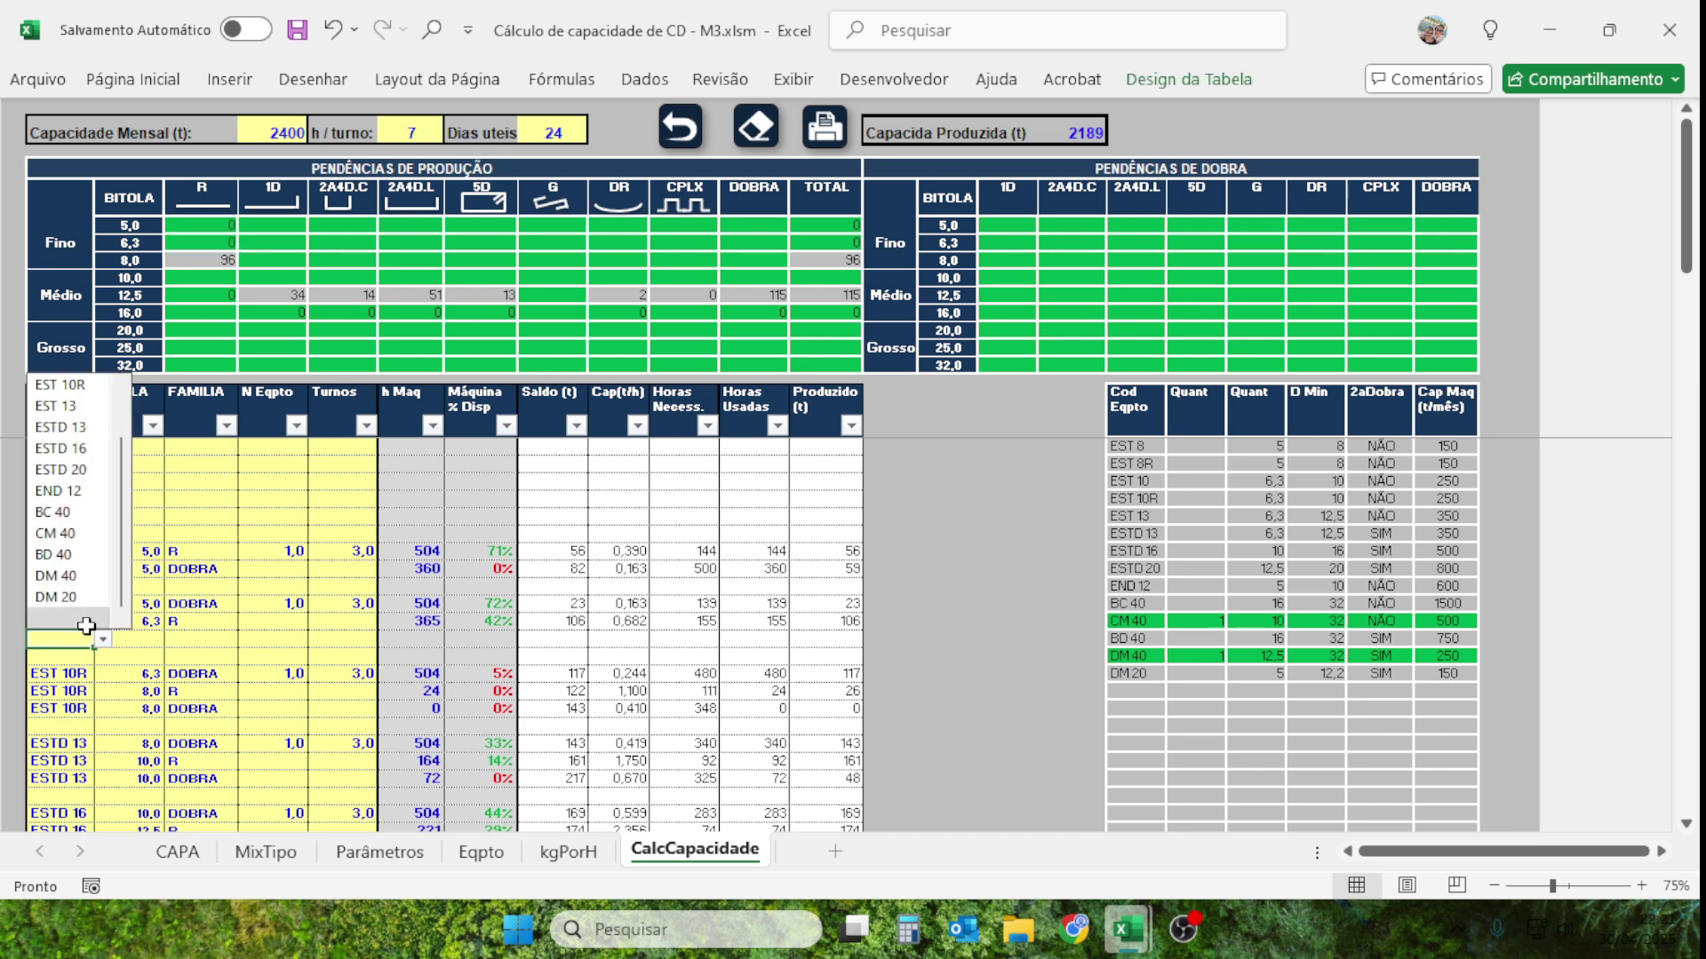
{"action": "left_click", "coordinate": [61, 407]}
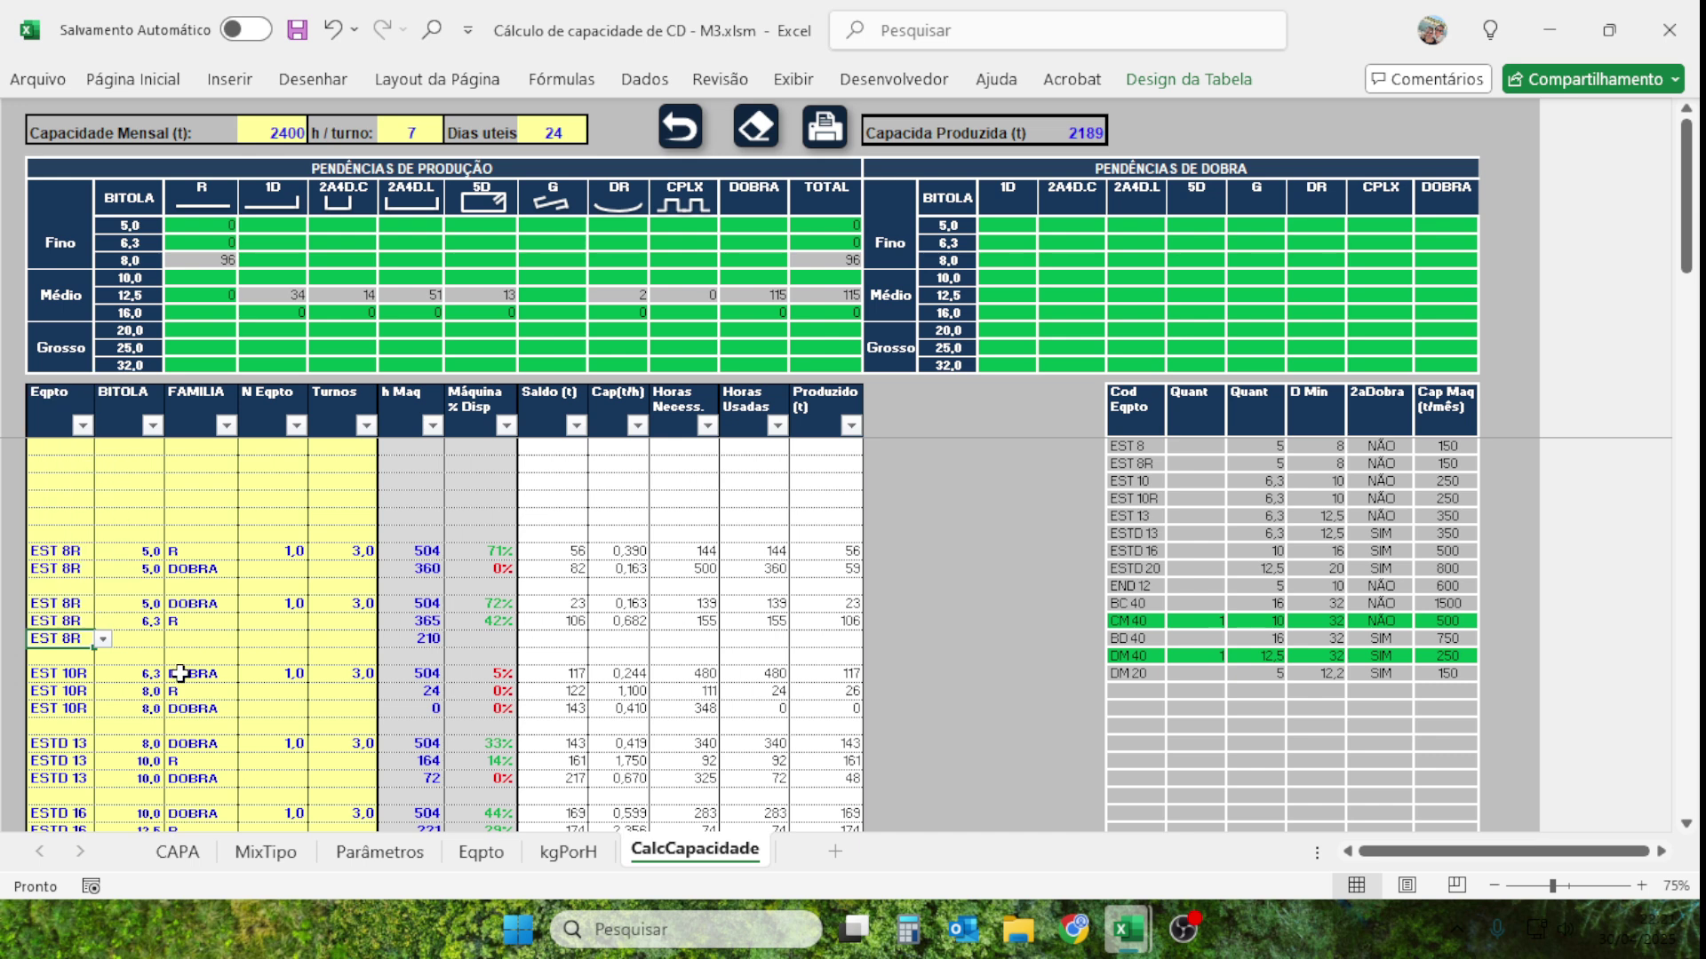
{"action": "left_click", "coordinate": [154, 640]}
{"action": "left_click", "coordinate": [173, 639]}
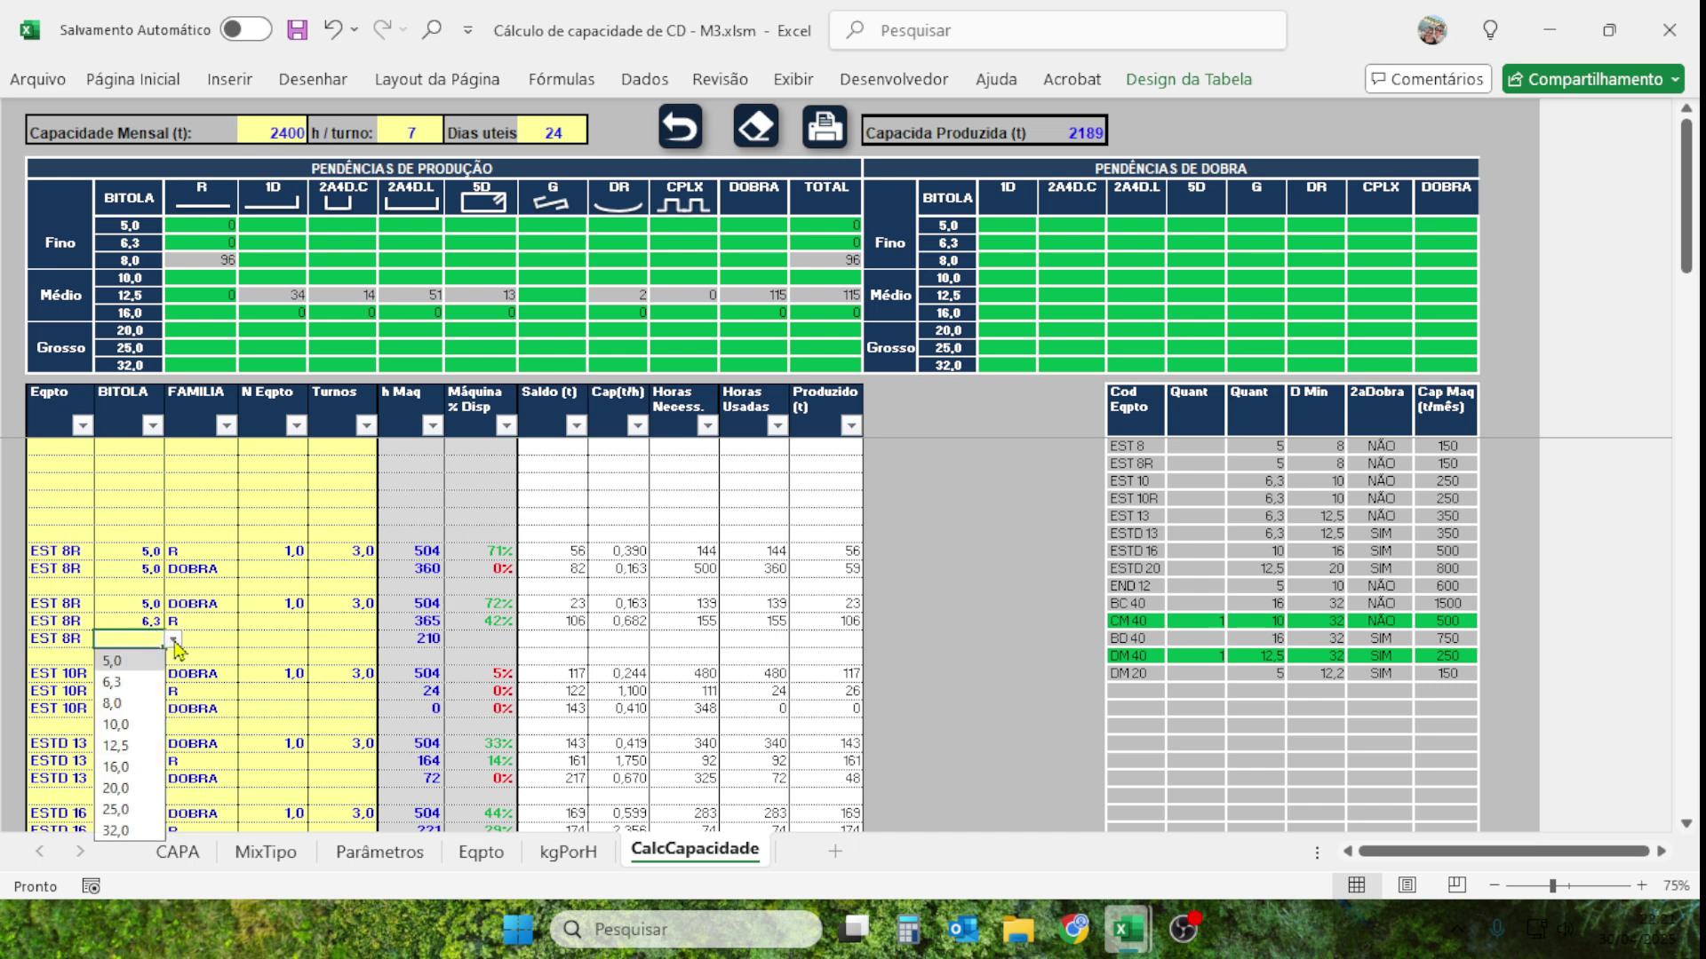
{"action": "left_click", "coordinate": [129, 684]}
{"action": "left_click", "coordinate": [203, 641]}
{"action": "left_click", "coordinate": [248, 639]}
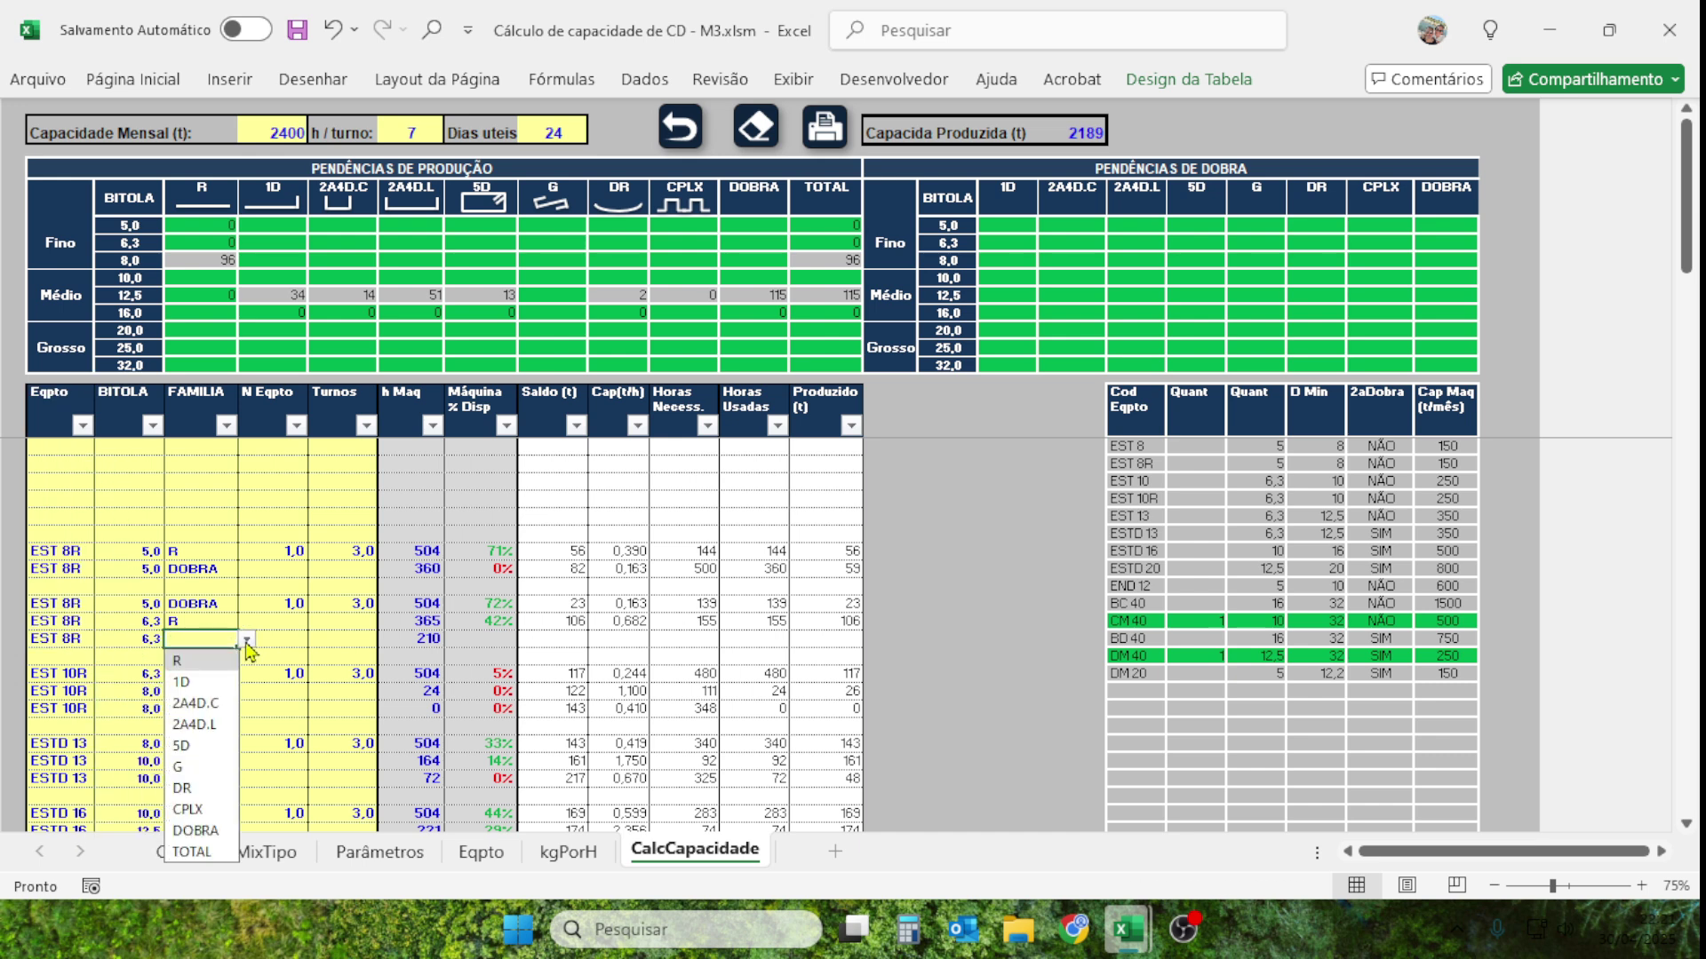
{"action": "left_click", "coordinate": [196, 830]}
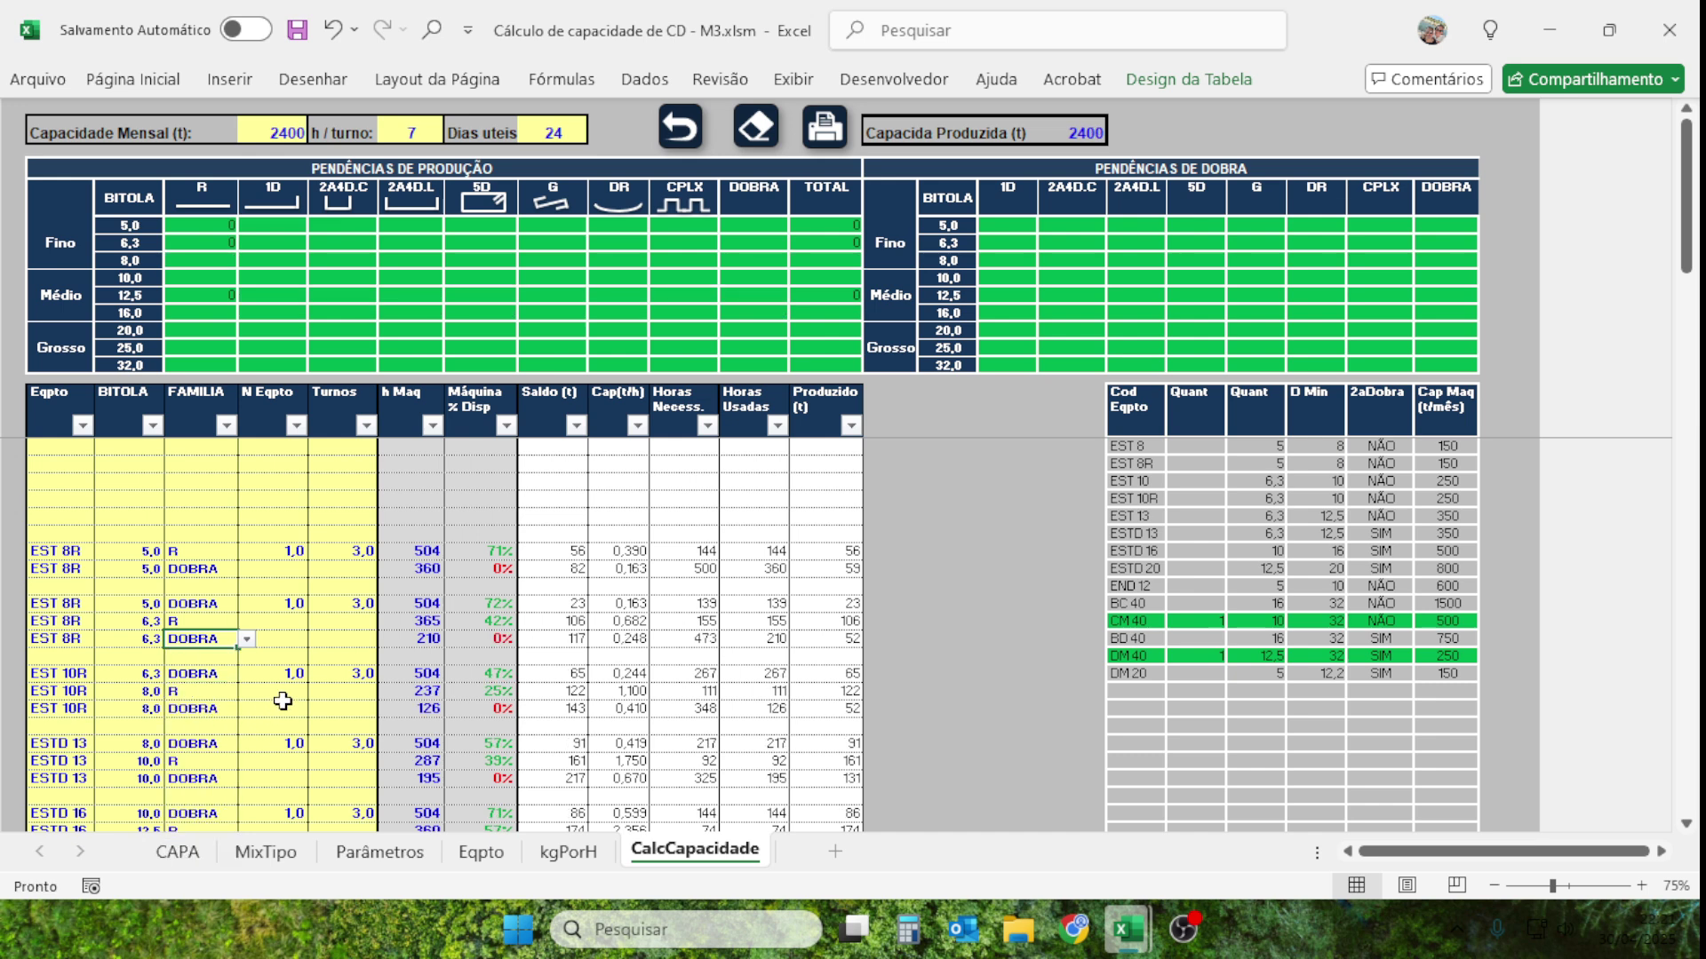
{"action": "left_click", "coordinate": [286, 676]}
{"action": "left_click", "coordinate": [486, 638]}
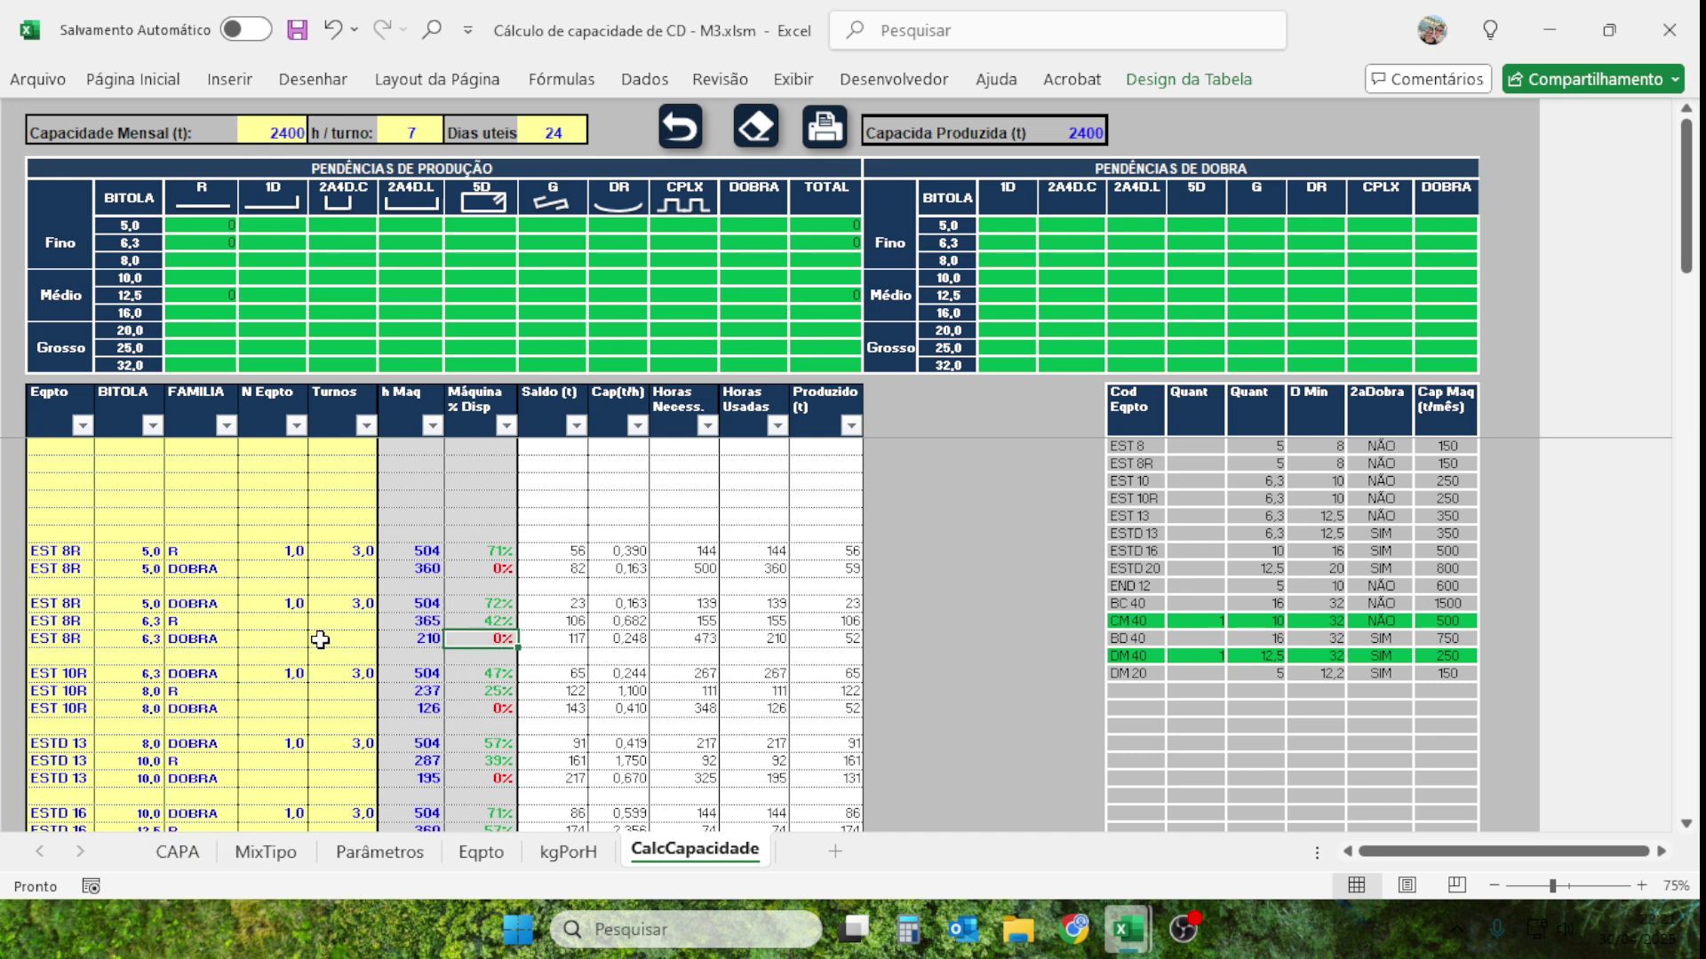
Examine the EST 10R, ESTD 13 and ESTD 16 groups, checking the gauge, family and available percentage of the last ESTD 16 rows.
{"action": "scroll", "coordinate": [346, 597], "scroll_direction": "down", "scroll_amount": 2}
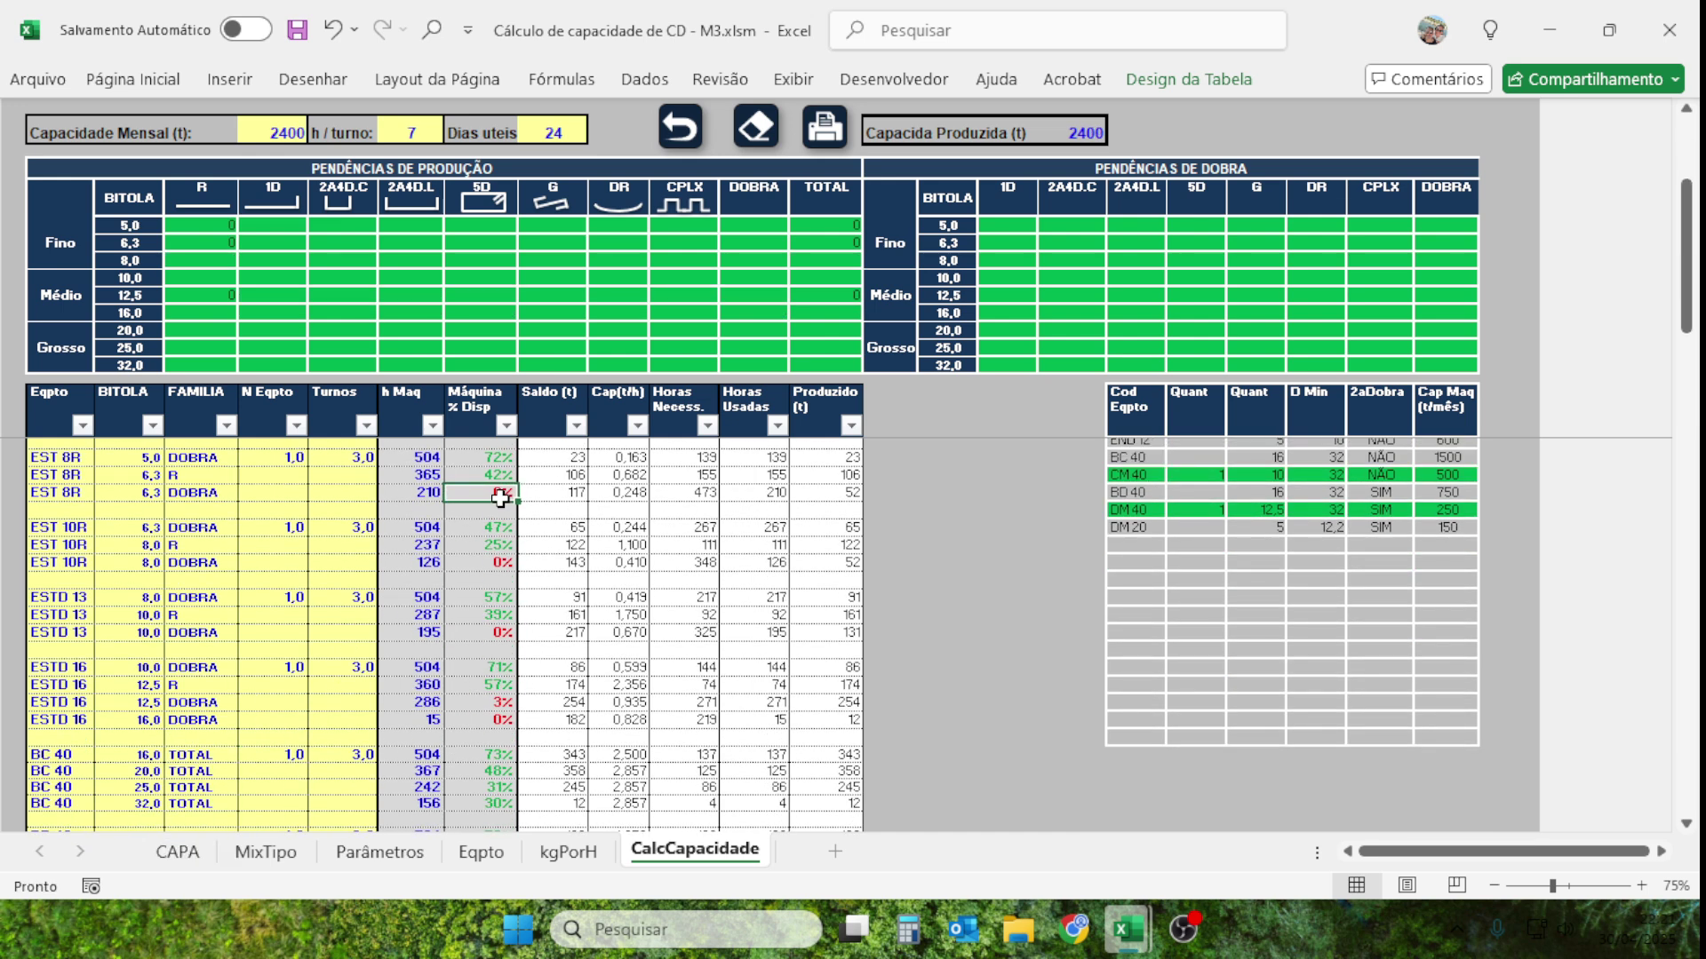
{"action": "scroll", "coordinate": [502, 506], "scroll_direction": "down", "scroll_amount": 2}
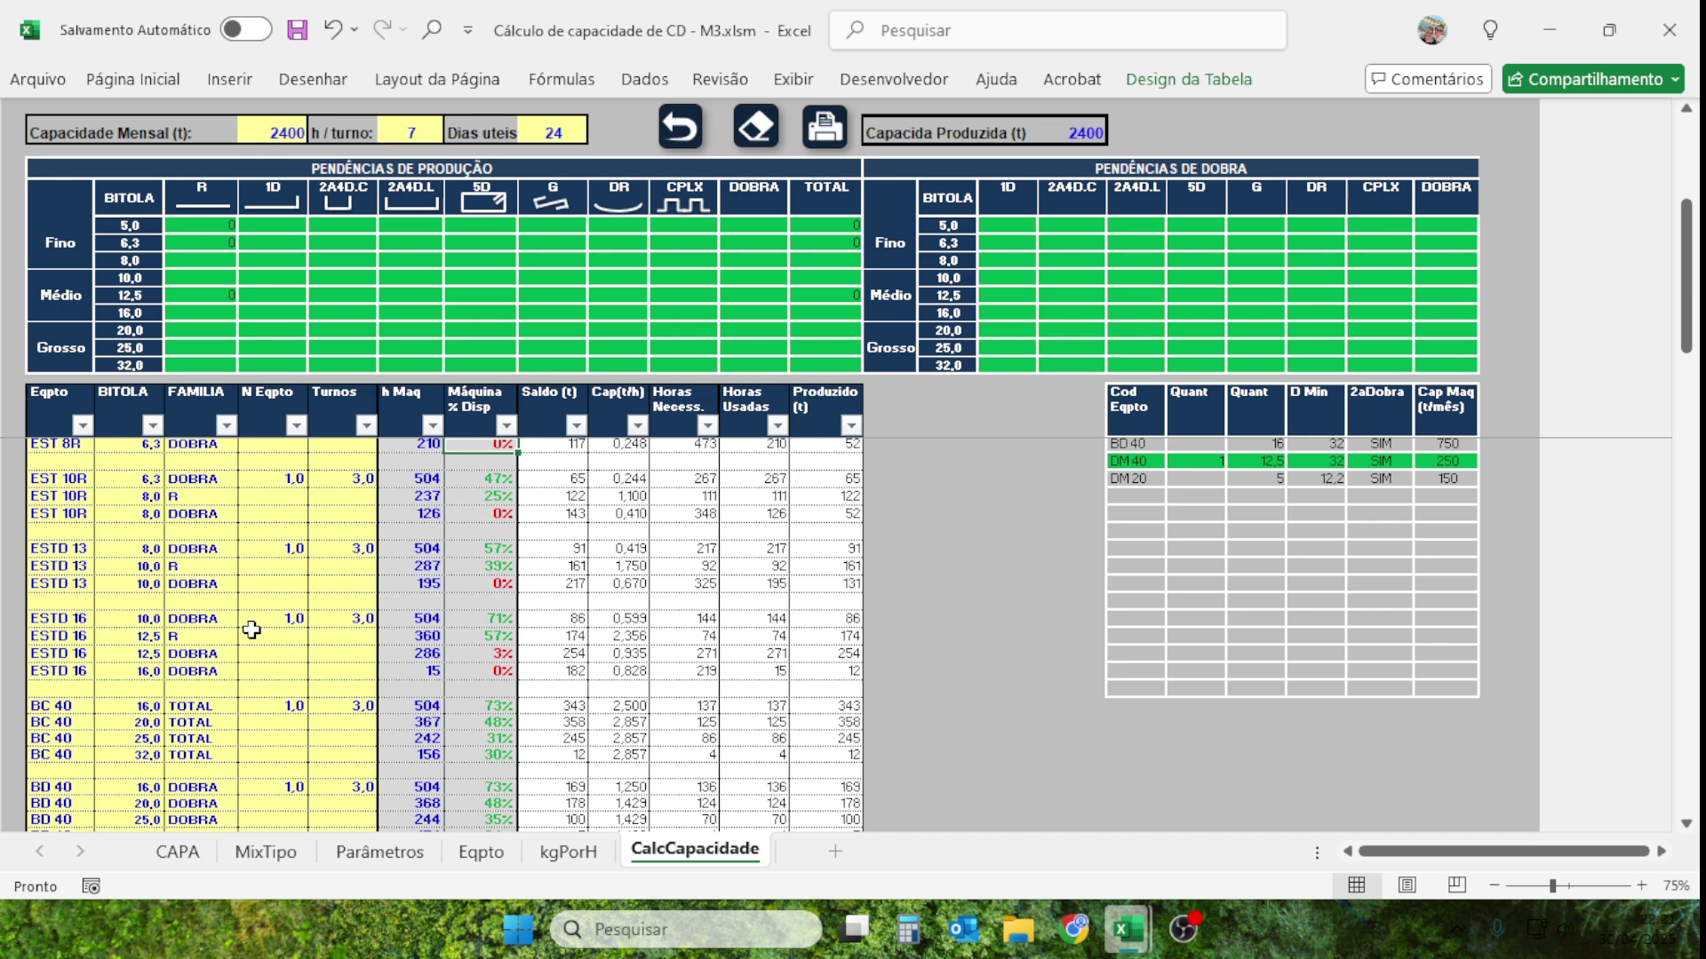
{"action": "scroll", "coordinate": [256, 628], "scroll_direction": "down", "scroll_amount": 1}
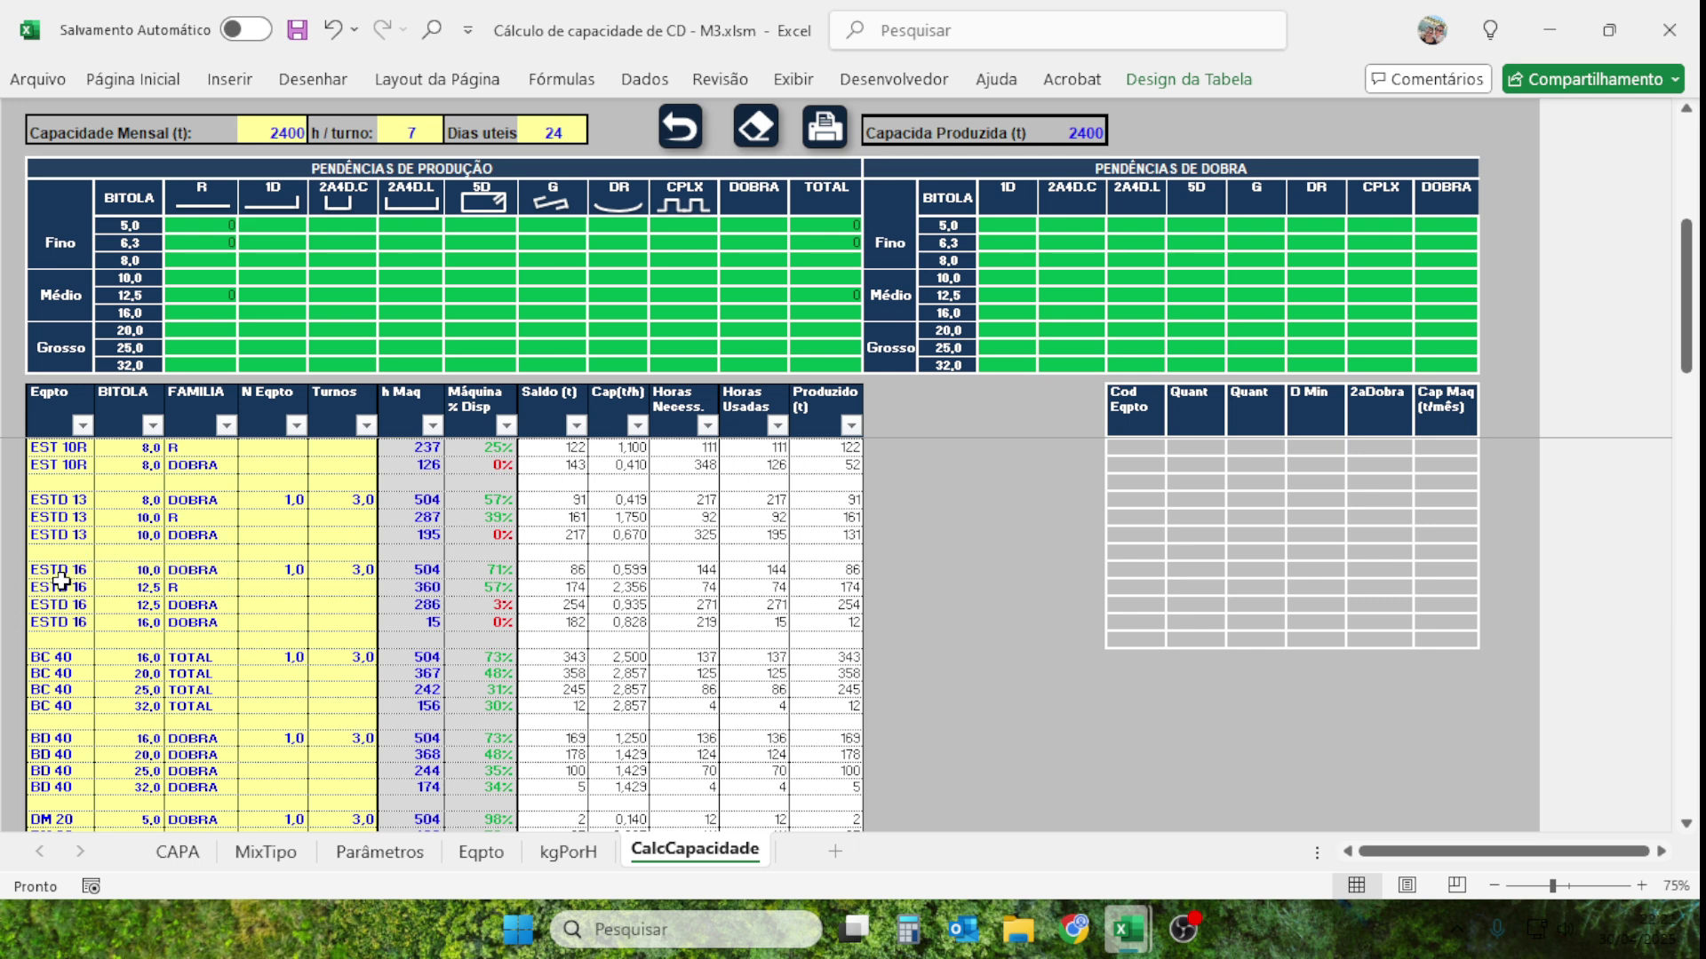
{"action": "left_click", "coordinate": [56, 623]}
{"action": "left_click", "coordinate": [139, 623]}
{"action": "left_click", "coordinate": [218, 625]}
{"action": "left_click", "coordinate": [249, 640]}
{"action": "left_click", "coordinate": [502, 611]}
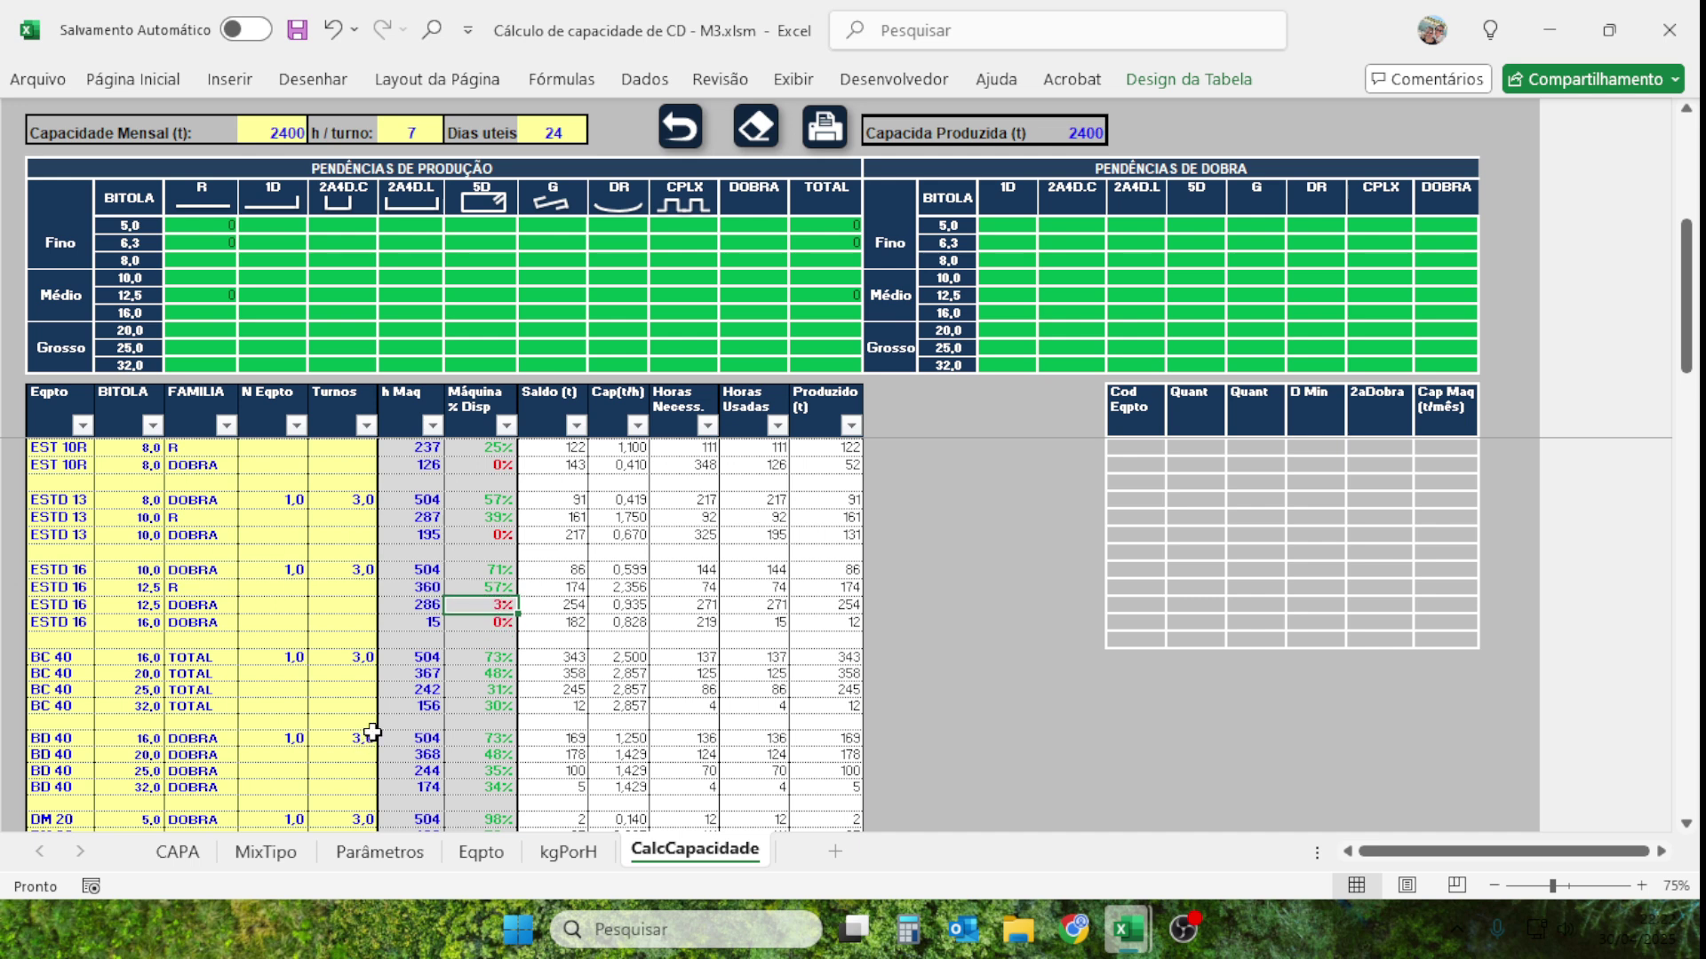
{"action": "left_click", "coordinate": [82, 627]}
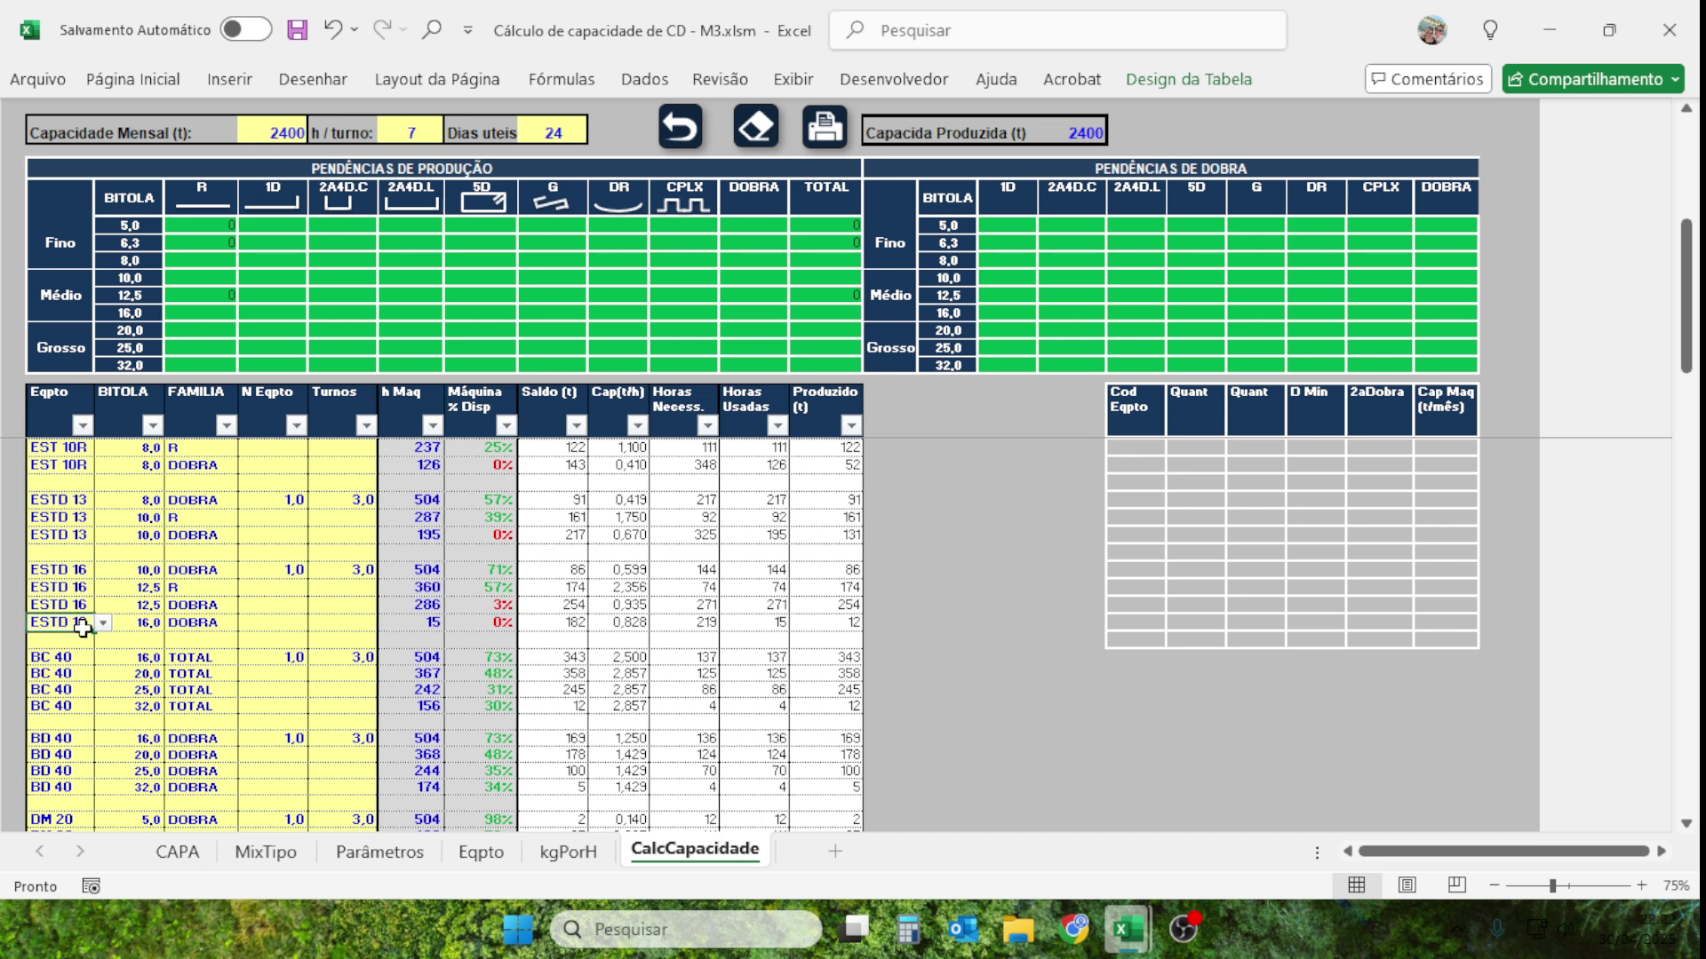
{"action": "left_click", "coordinate": [485, 622]}
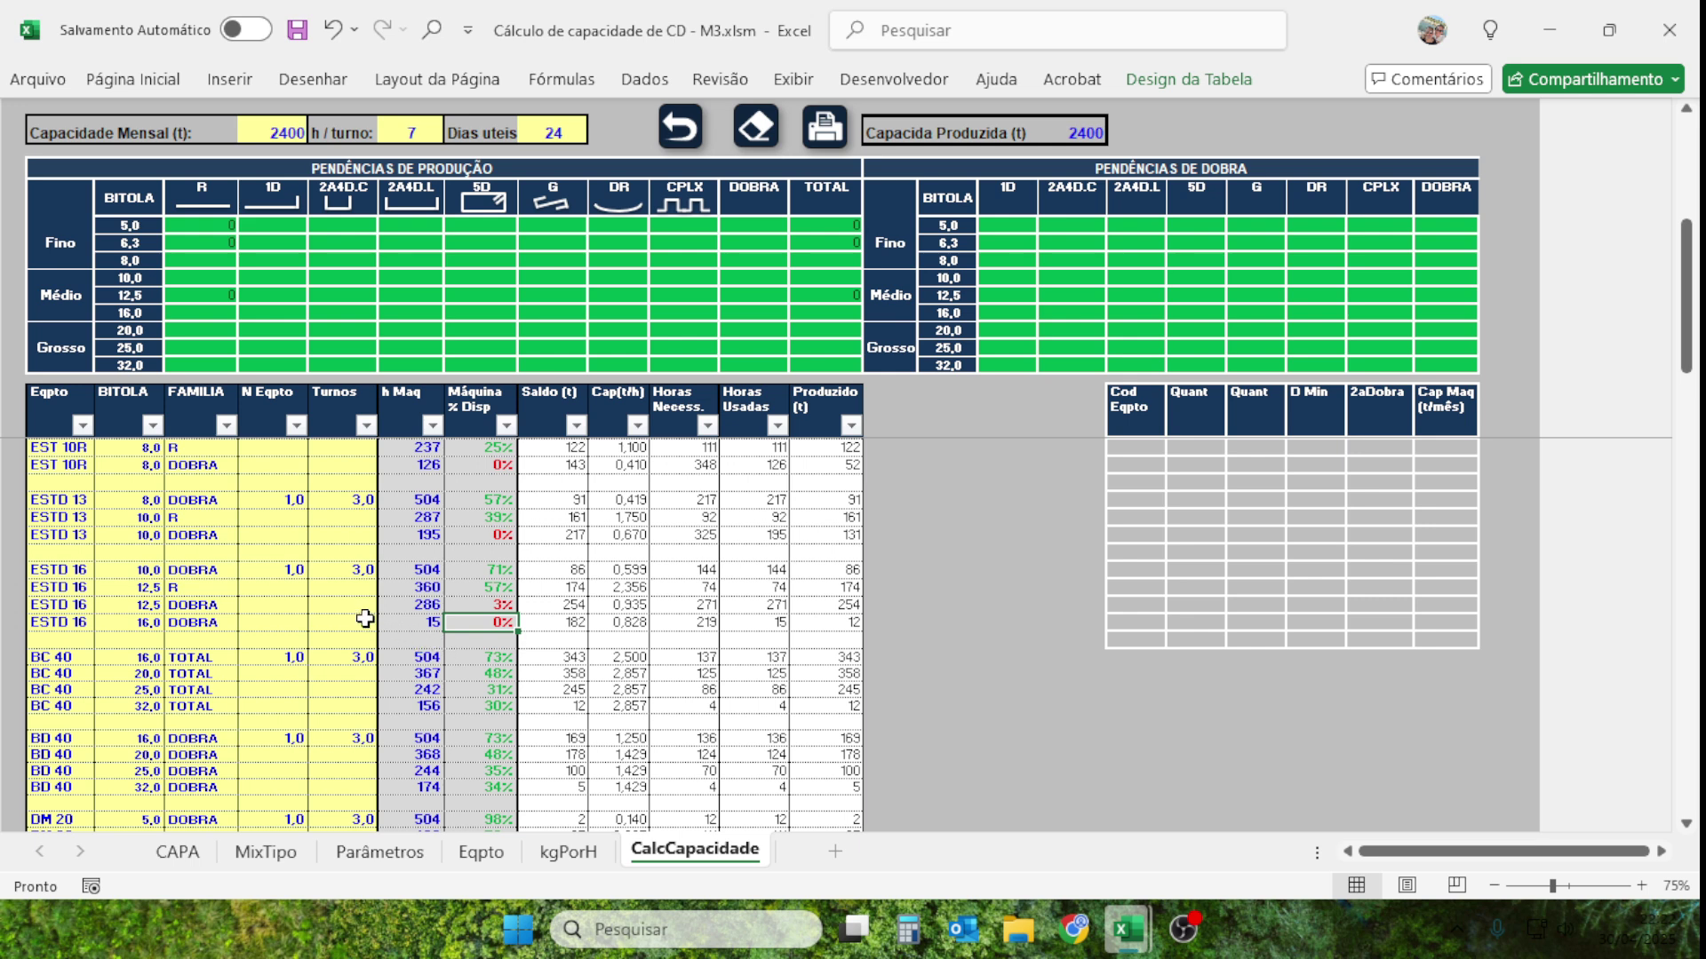
Review the available machine percentages of the BC 40, BD 40 and DM 20 groups and the Capacidade Mensal target.
{"action": "scroll", "coordinate": [365, 619], "scroll_direction": "down", "scroll_amount": 3}
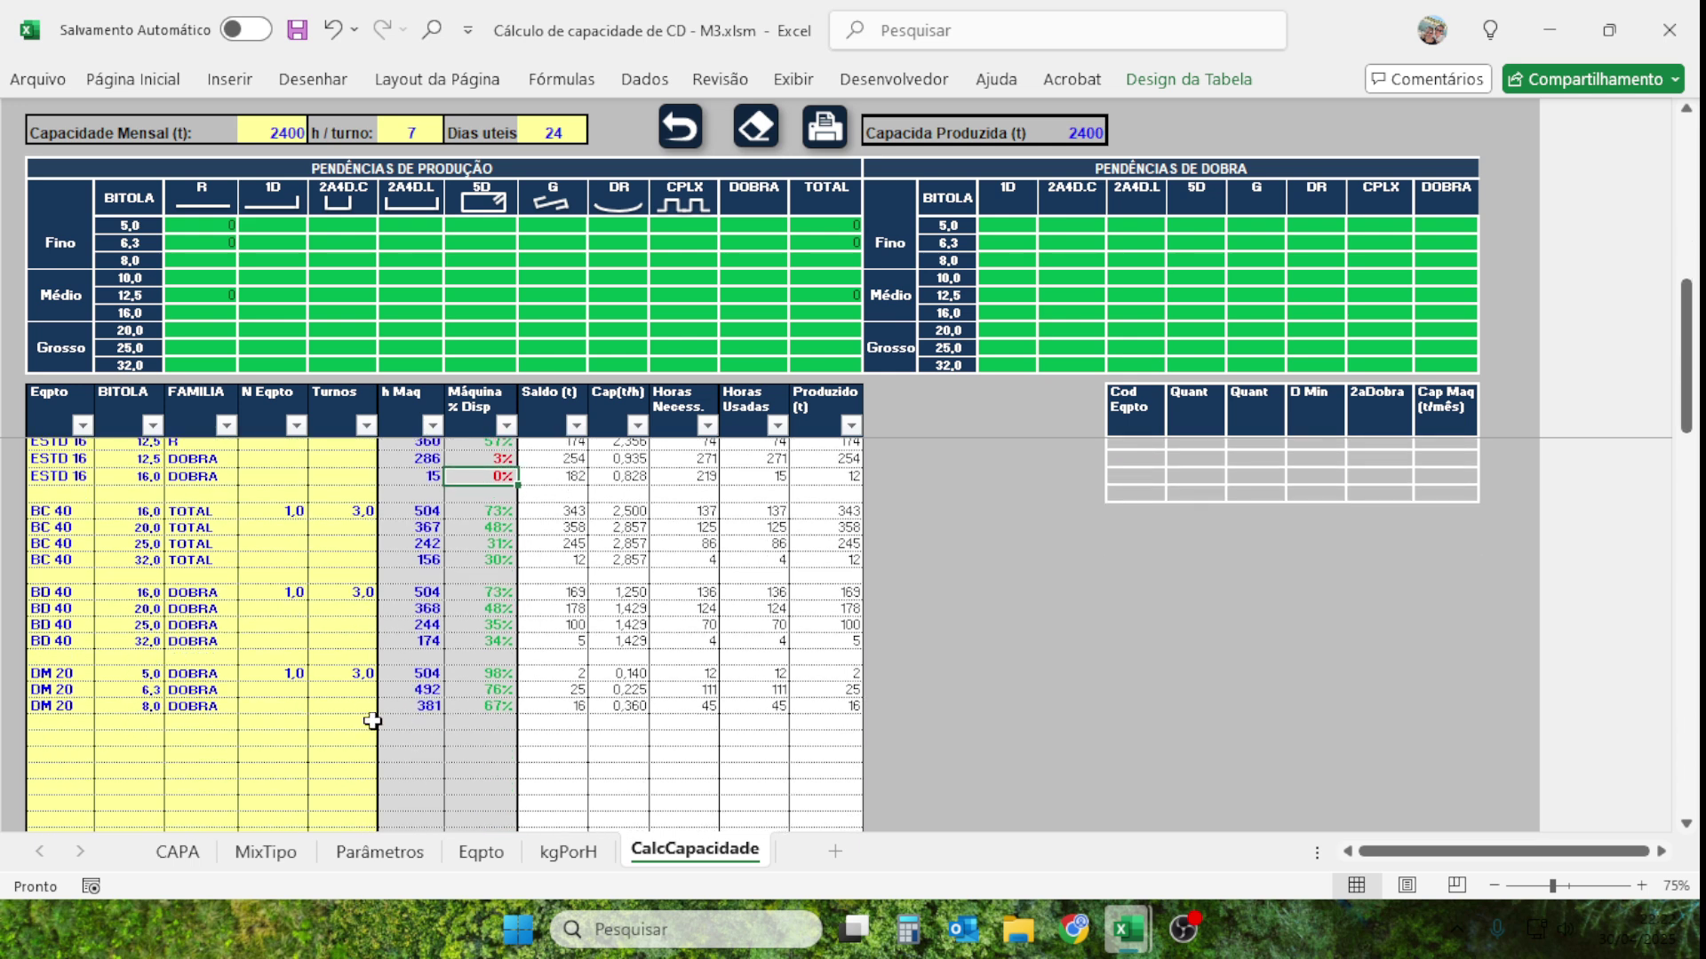
{"action": "left_click", "coordinate": [333, 704]}
{"action": "left_click", "coordinate": [496, 641]}
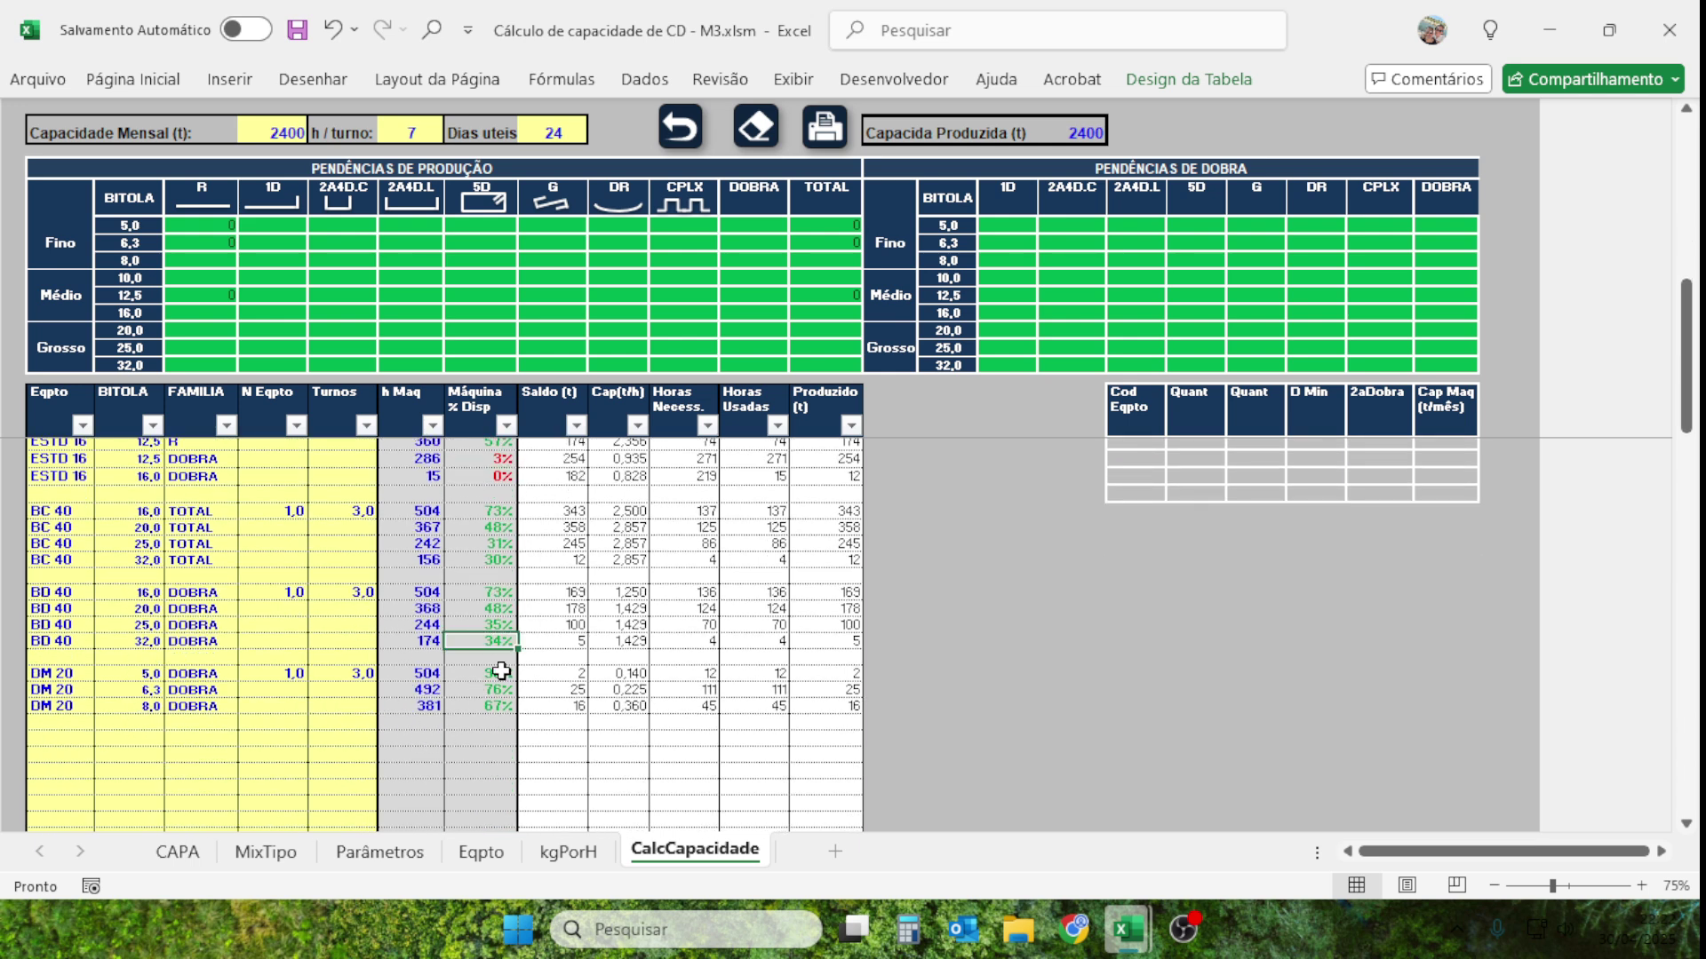
{"action": "left_click", "coordinate": [496, 690]}
{"action": "left_click", "coordinate": [495, 561]}
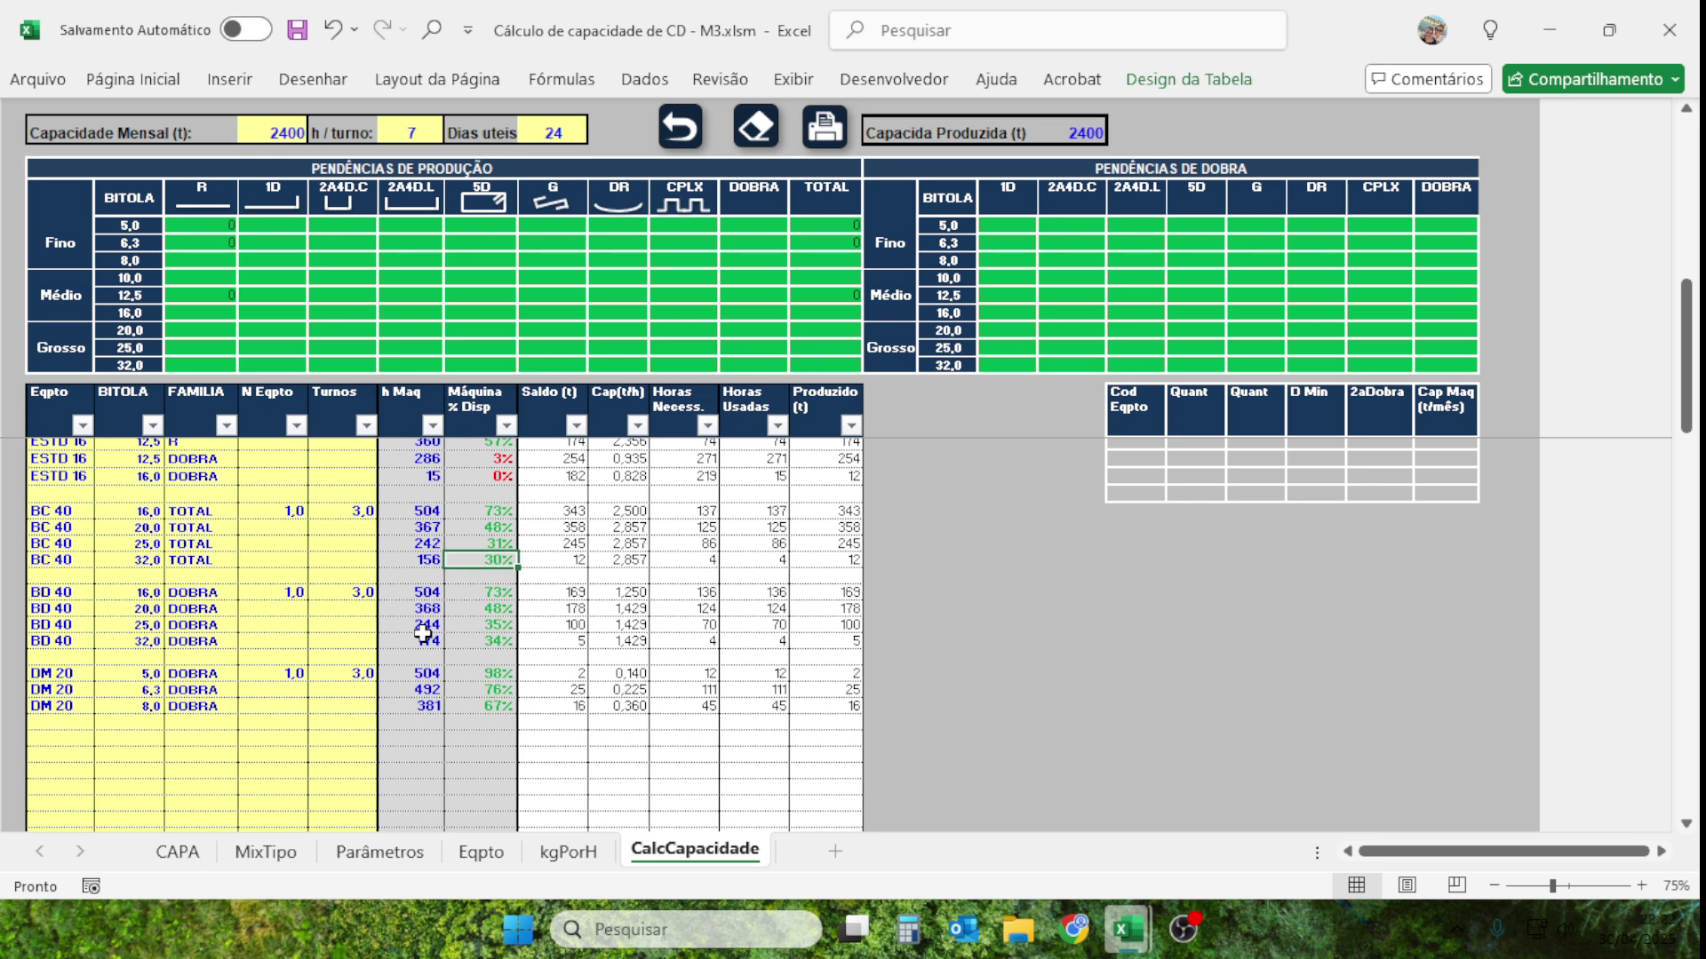
{"action": "scroll", "coordinate": [423, 633], "scroll_direction": "up", "scroll_amount": 3}
{"action": "left_click", "coordinate": [286, 131]}
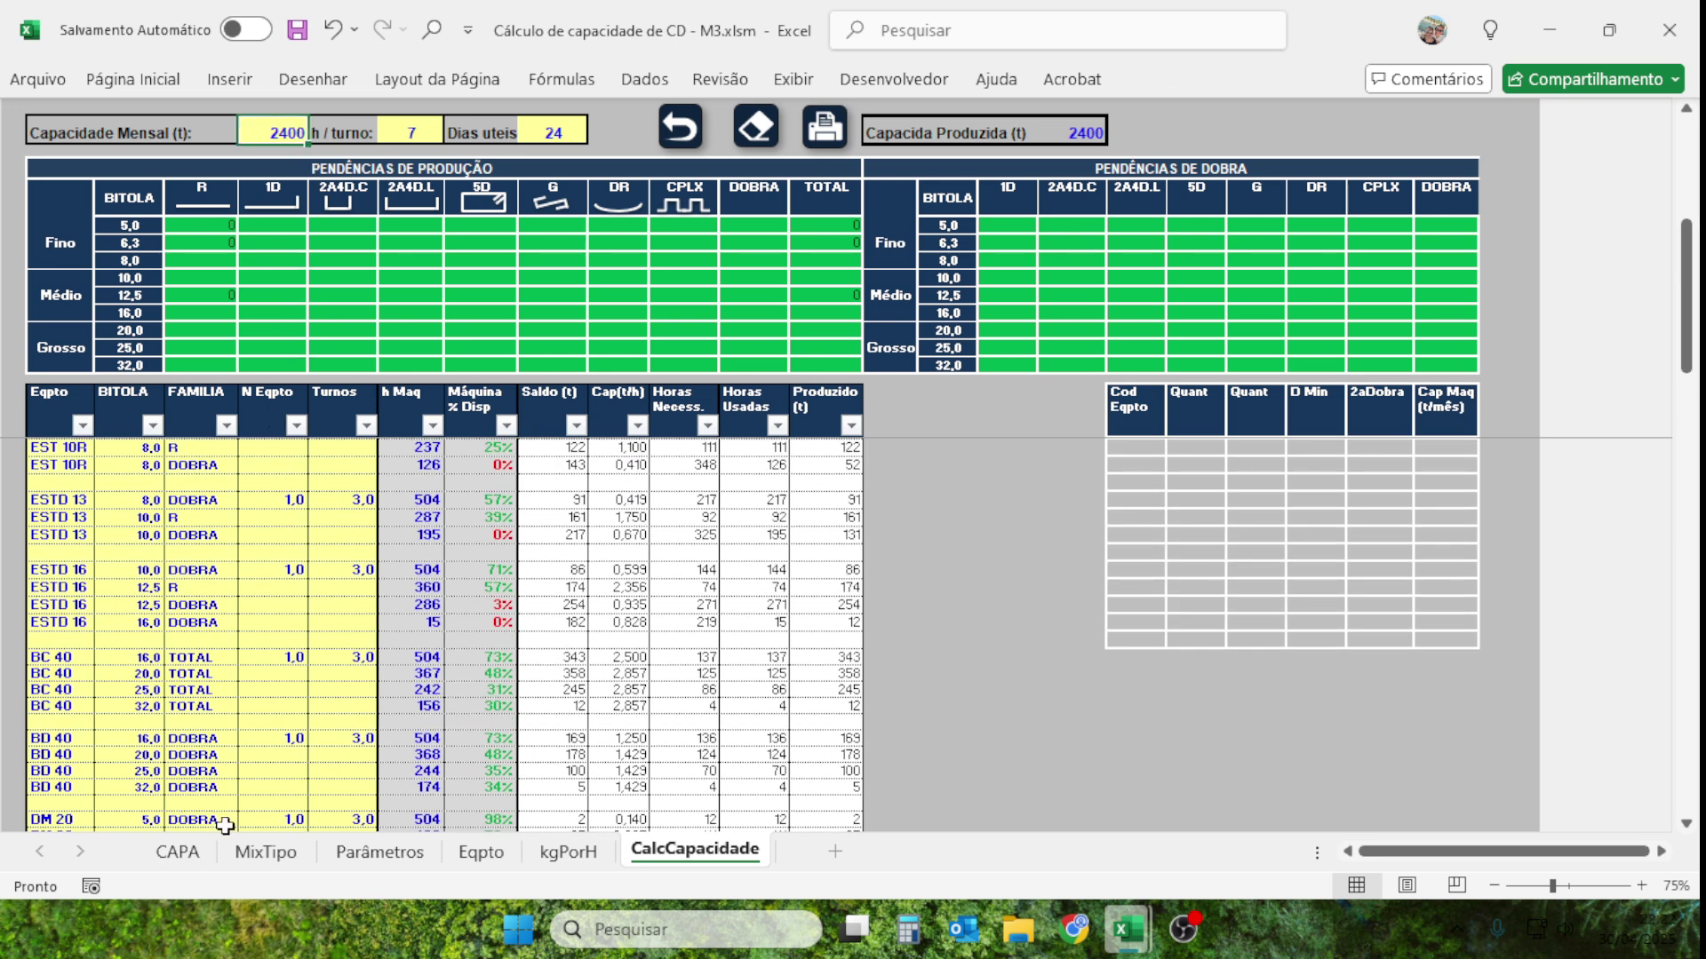
{"action": "scroll", "coordinate": [276, 697], "scroll_direction": "up", "scroll_amount": 4}
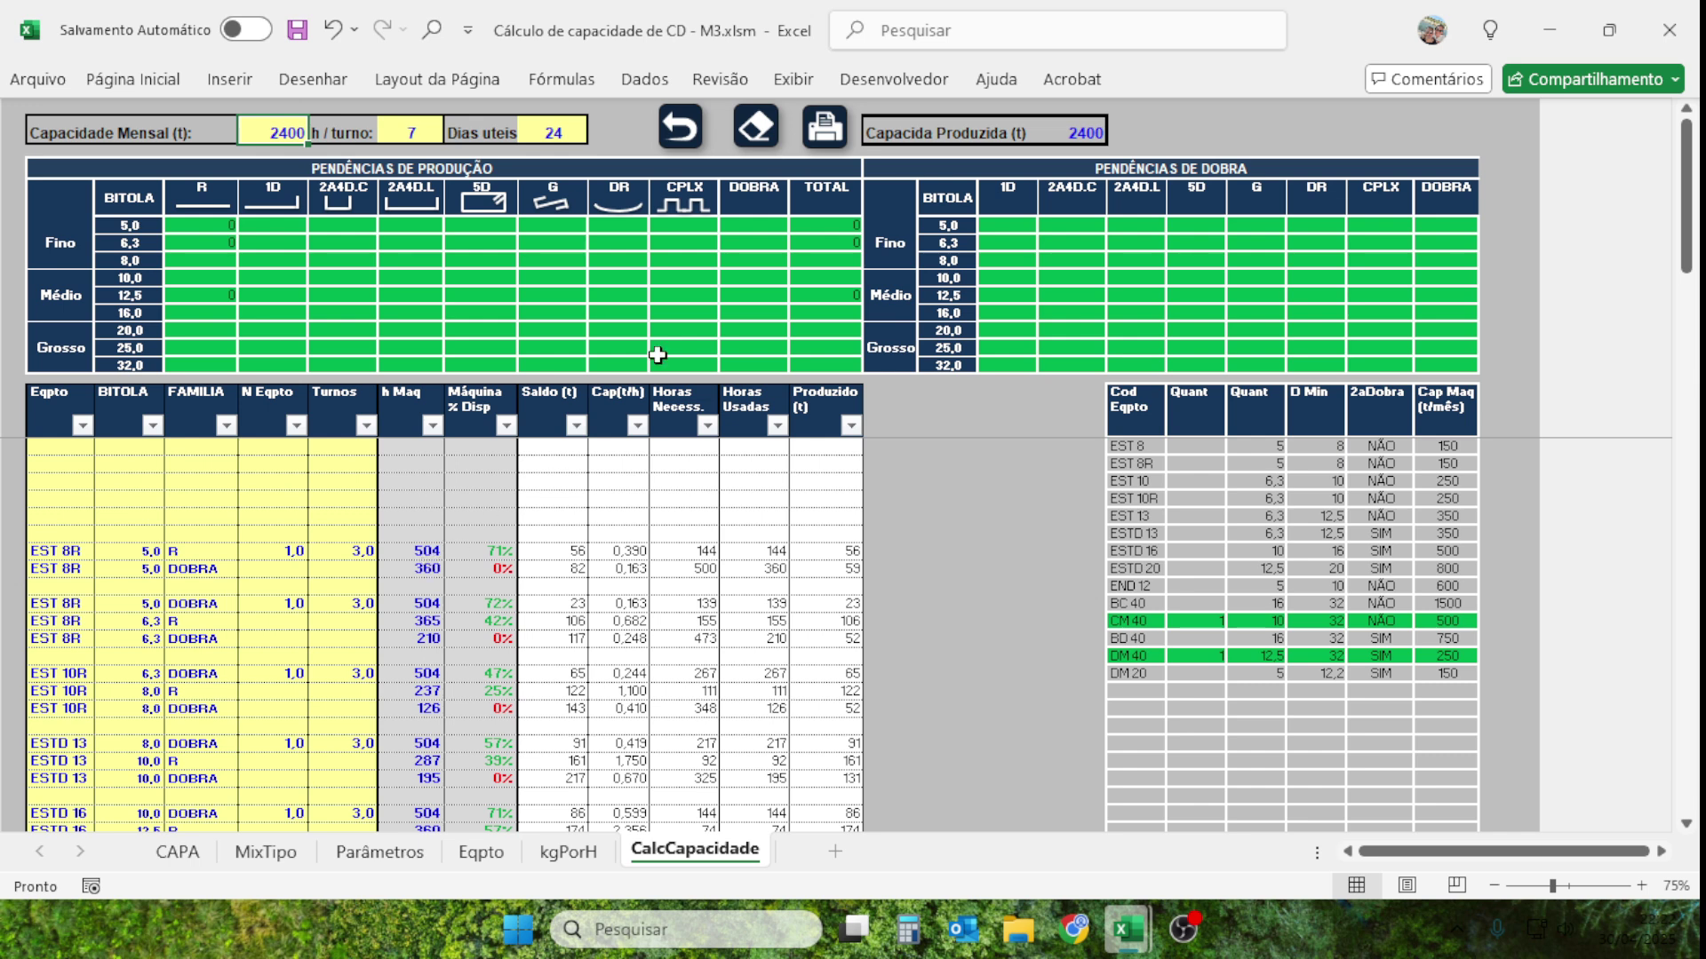
In the Eqpto sheet, set the quantity of the END 12 straightening machine to 1.
{"action": "left_click", "coordinate": [681, 130]}
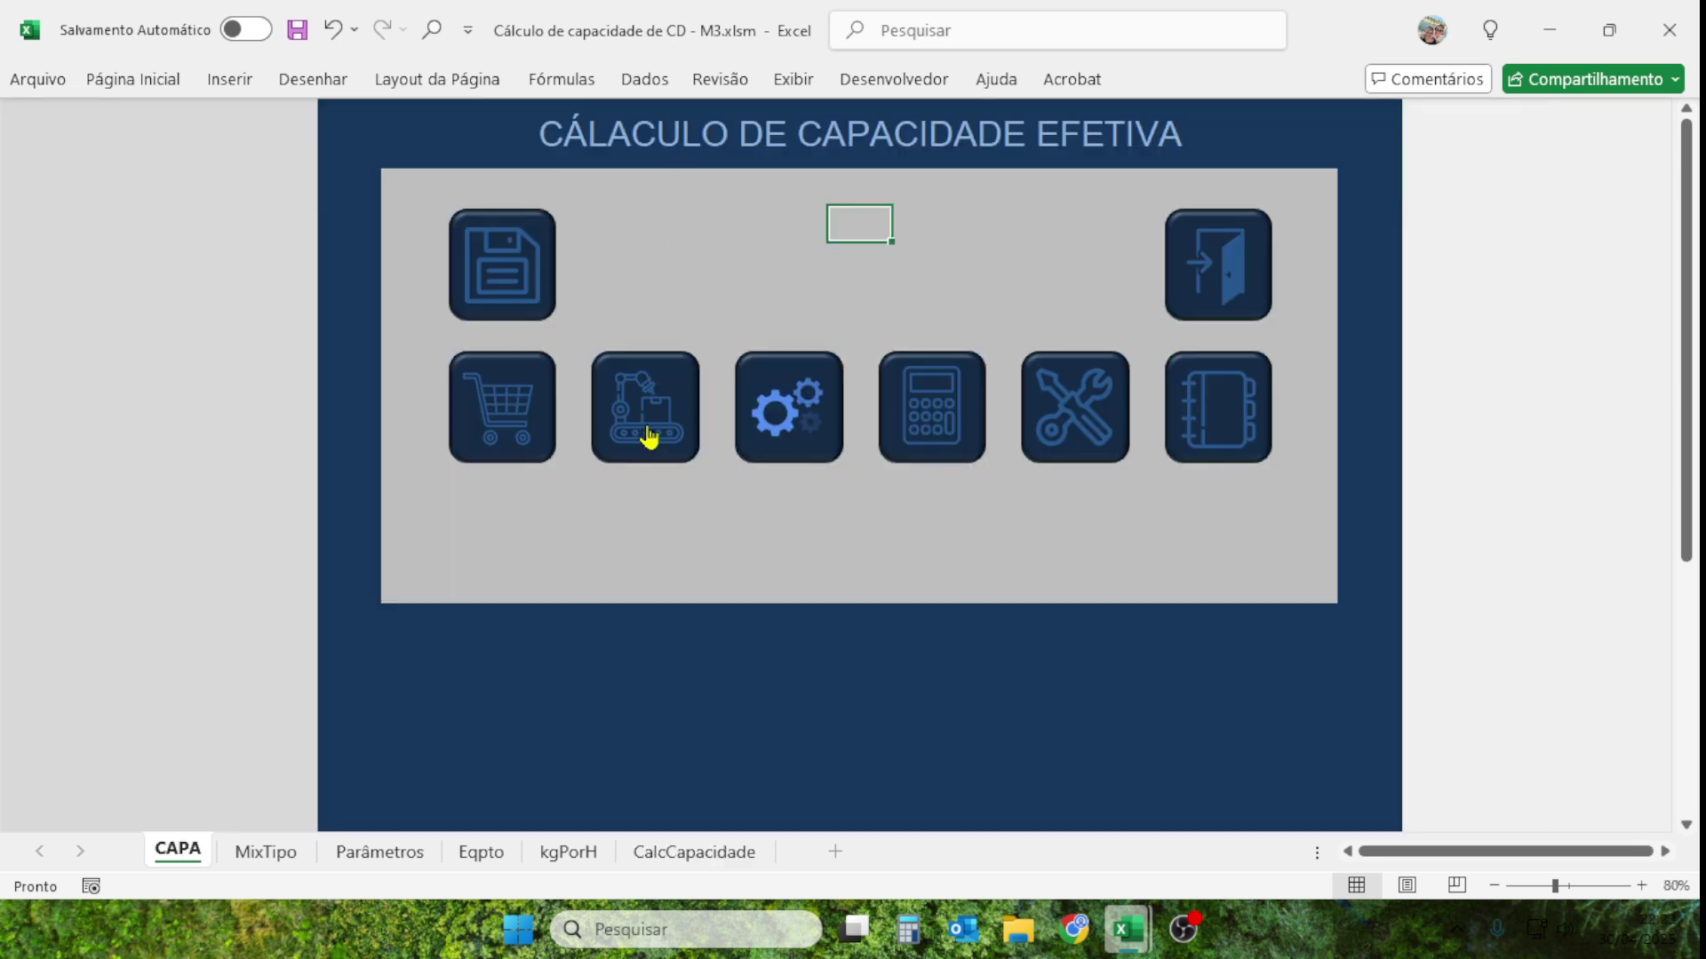
{"action": "left_click", "coordinate": [644, 444]}
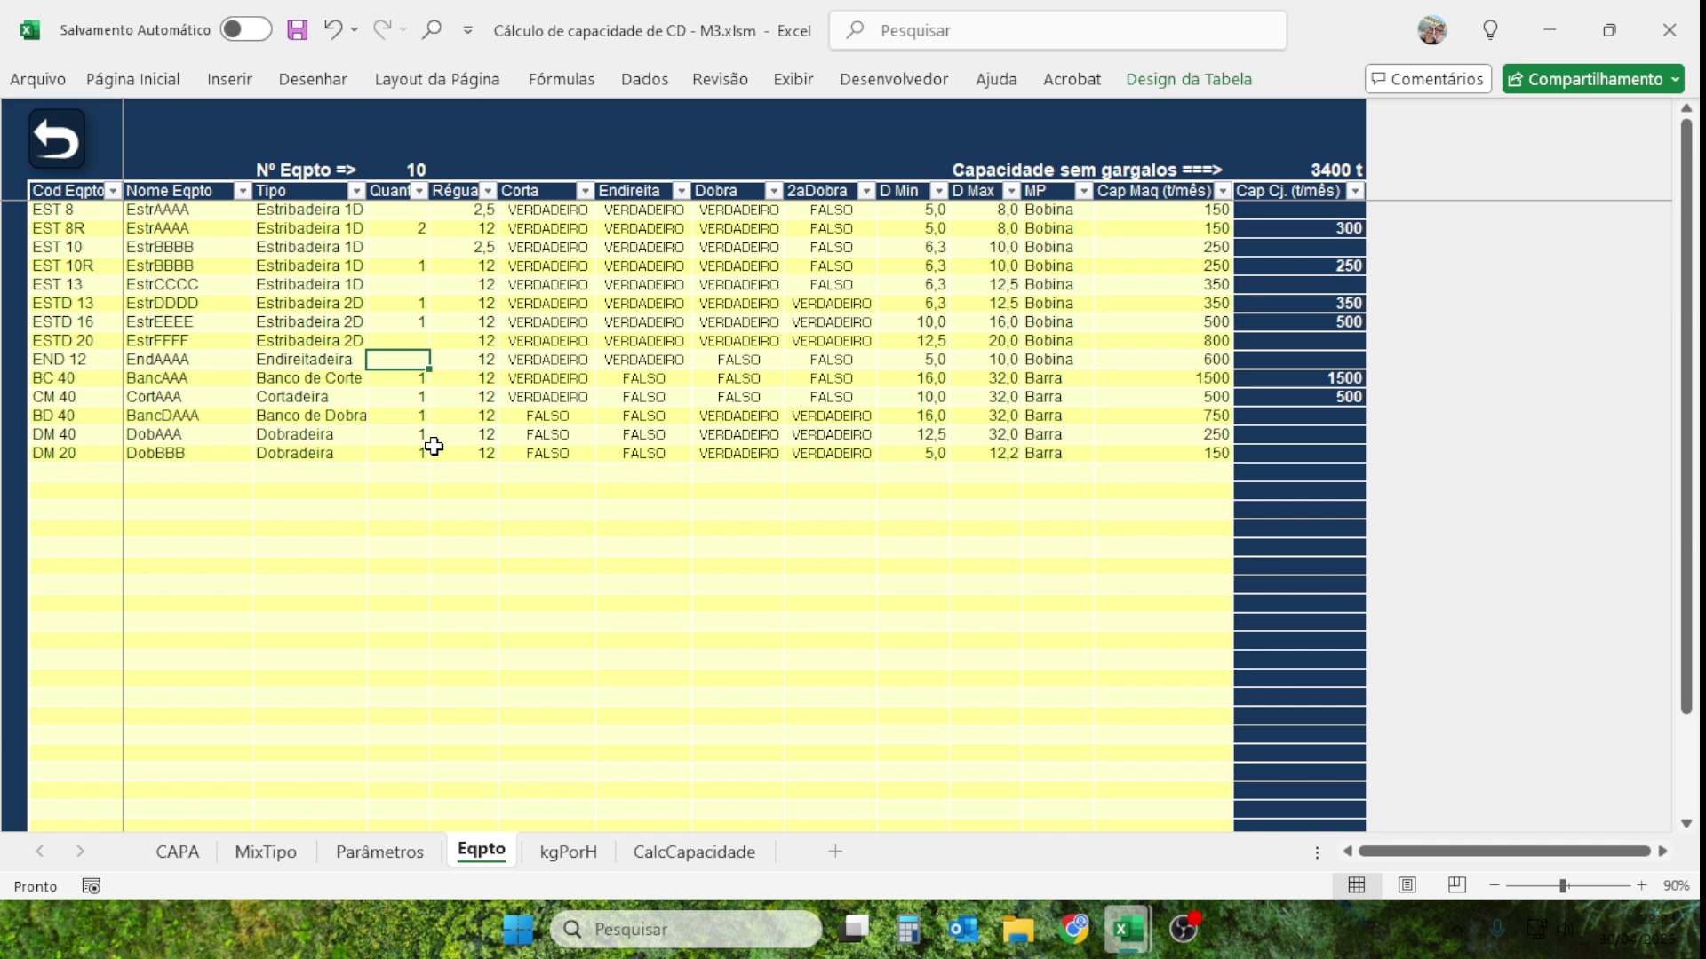
{"action": "type", "text": "1"}
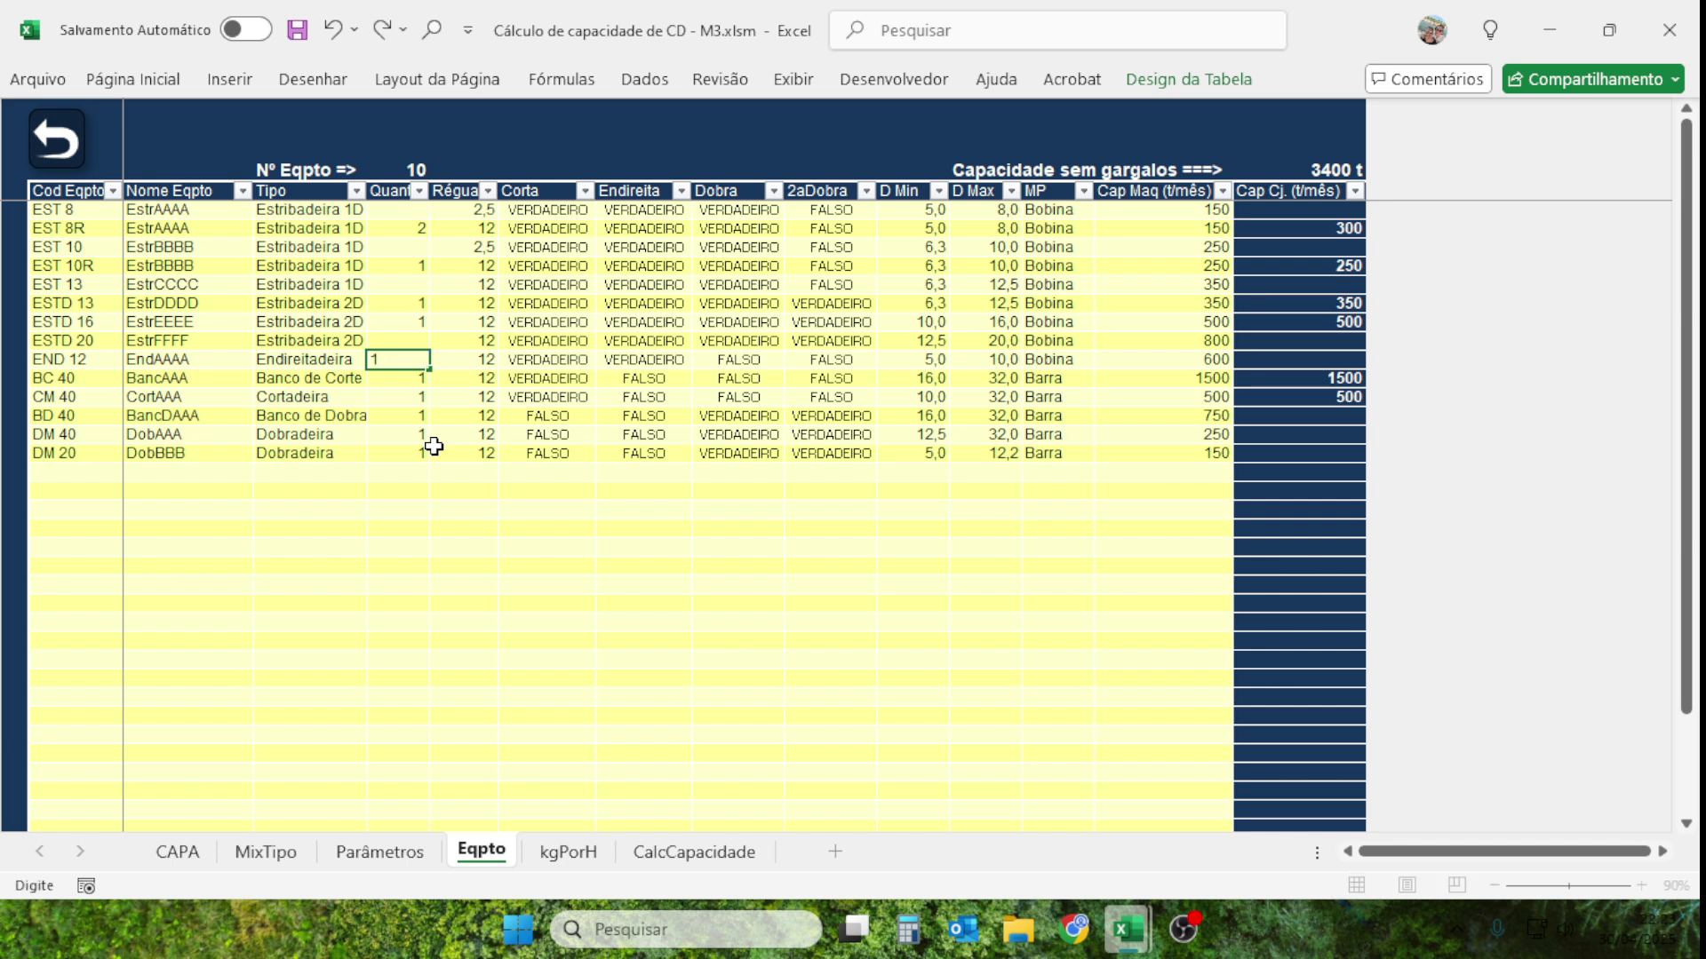
{"action": "left_click", "coordinate": [559, 584]}
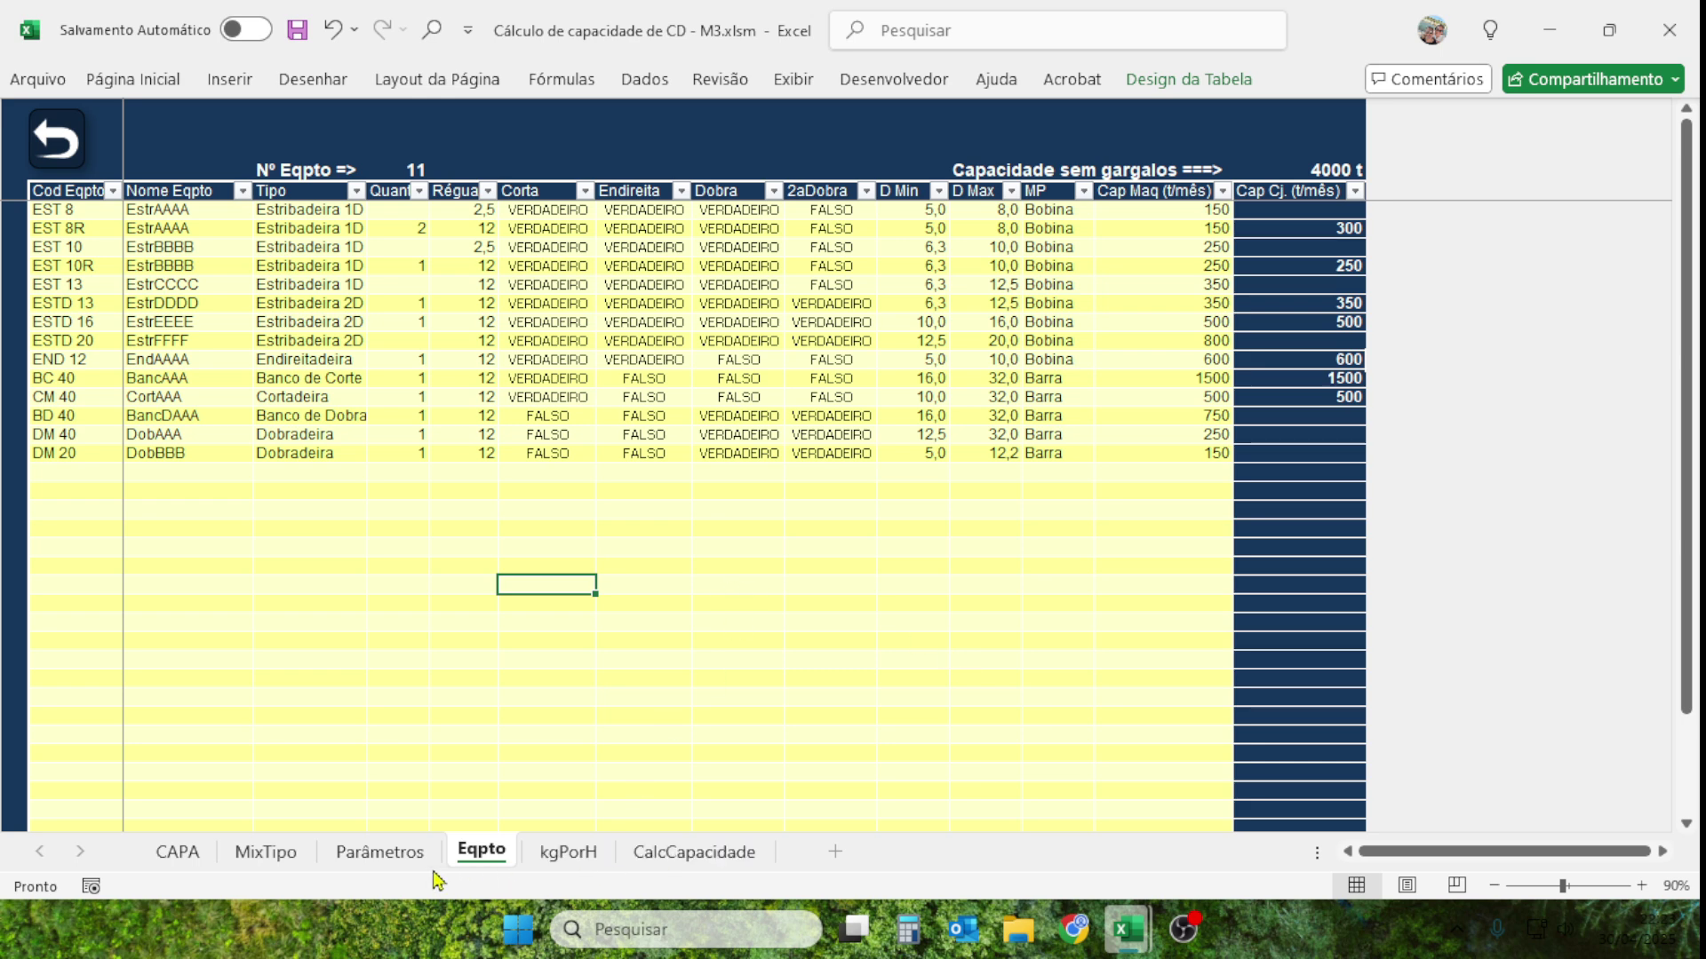
Return to the CalcCapacidade sheet through the cover page and set Capacidade Mensal to 3000 t.
{"action": "left_click", "coordinate": [52, 139]}
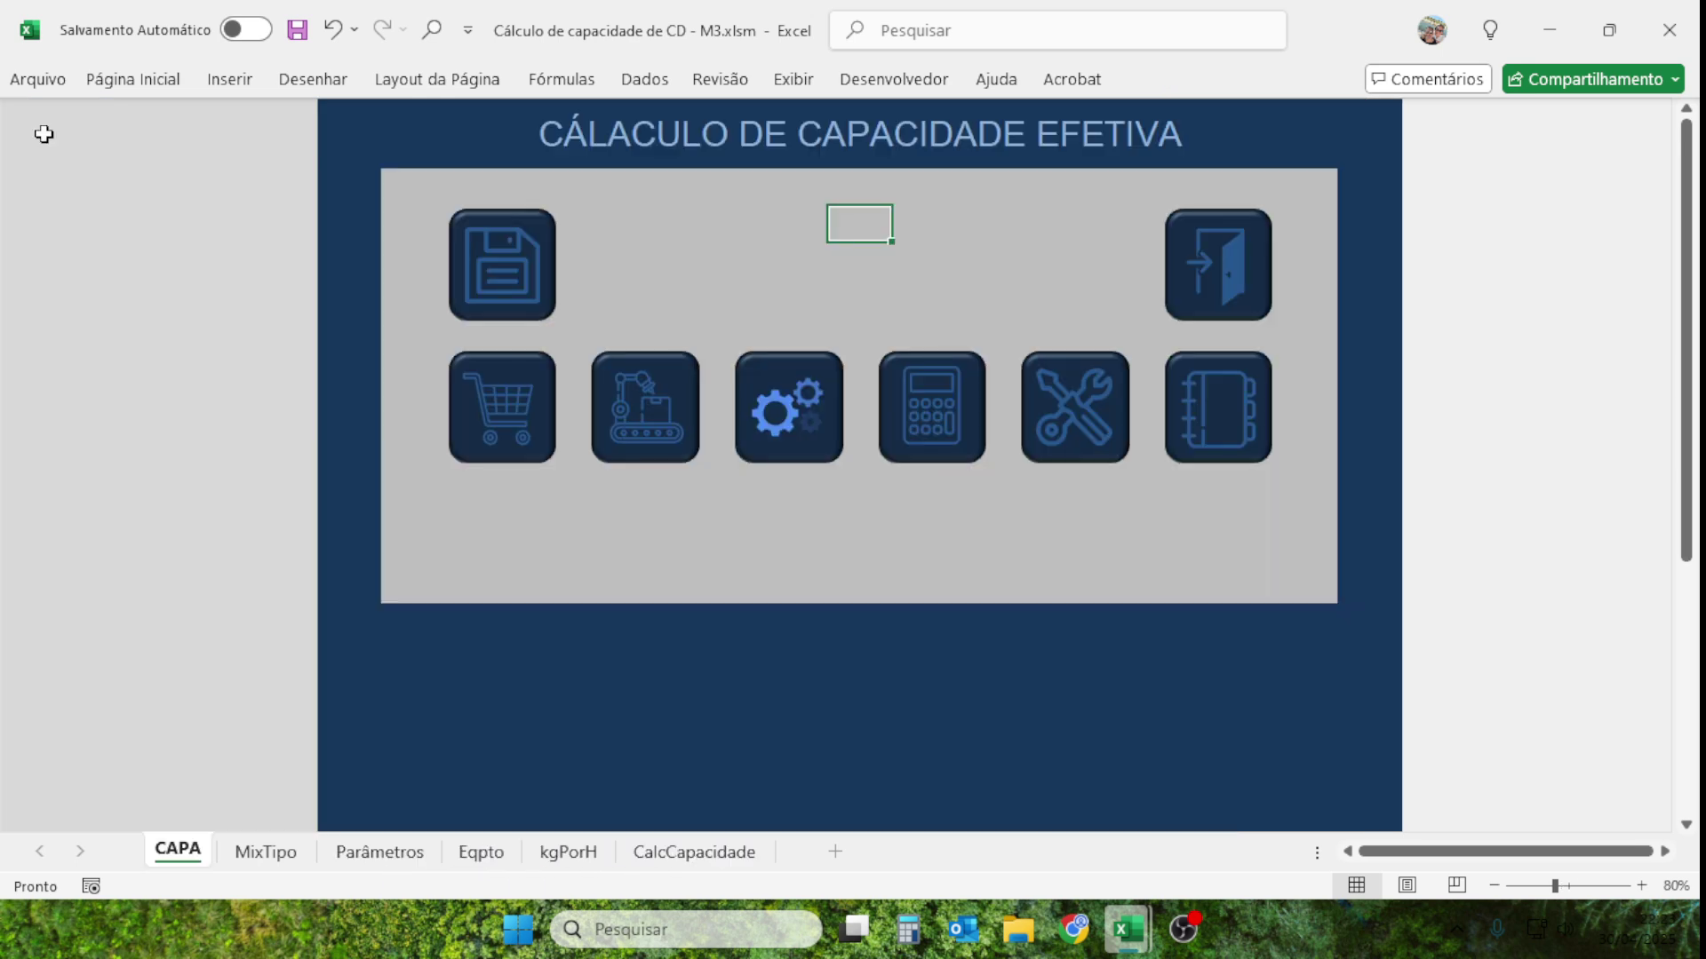
{"action": "left_click", "coordinate": [900, 414]}
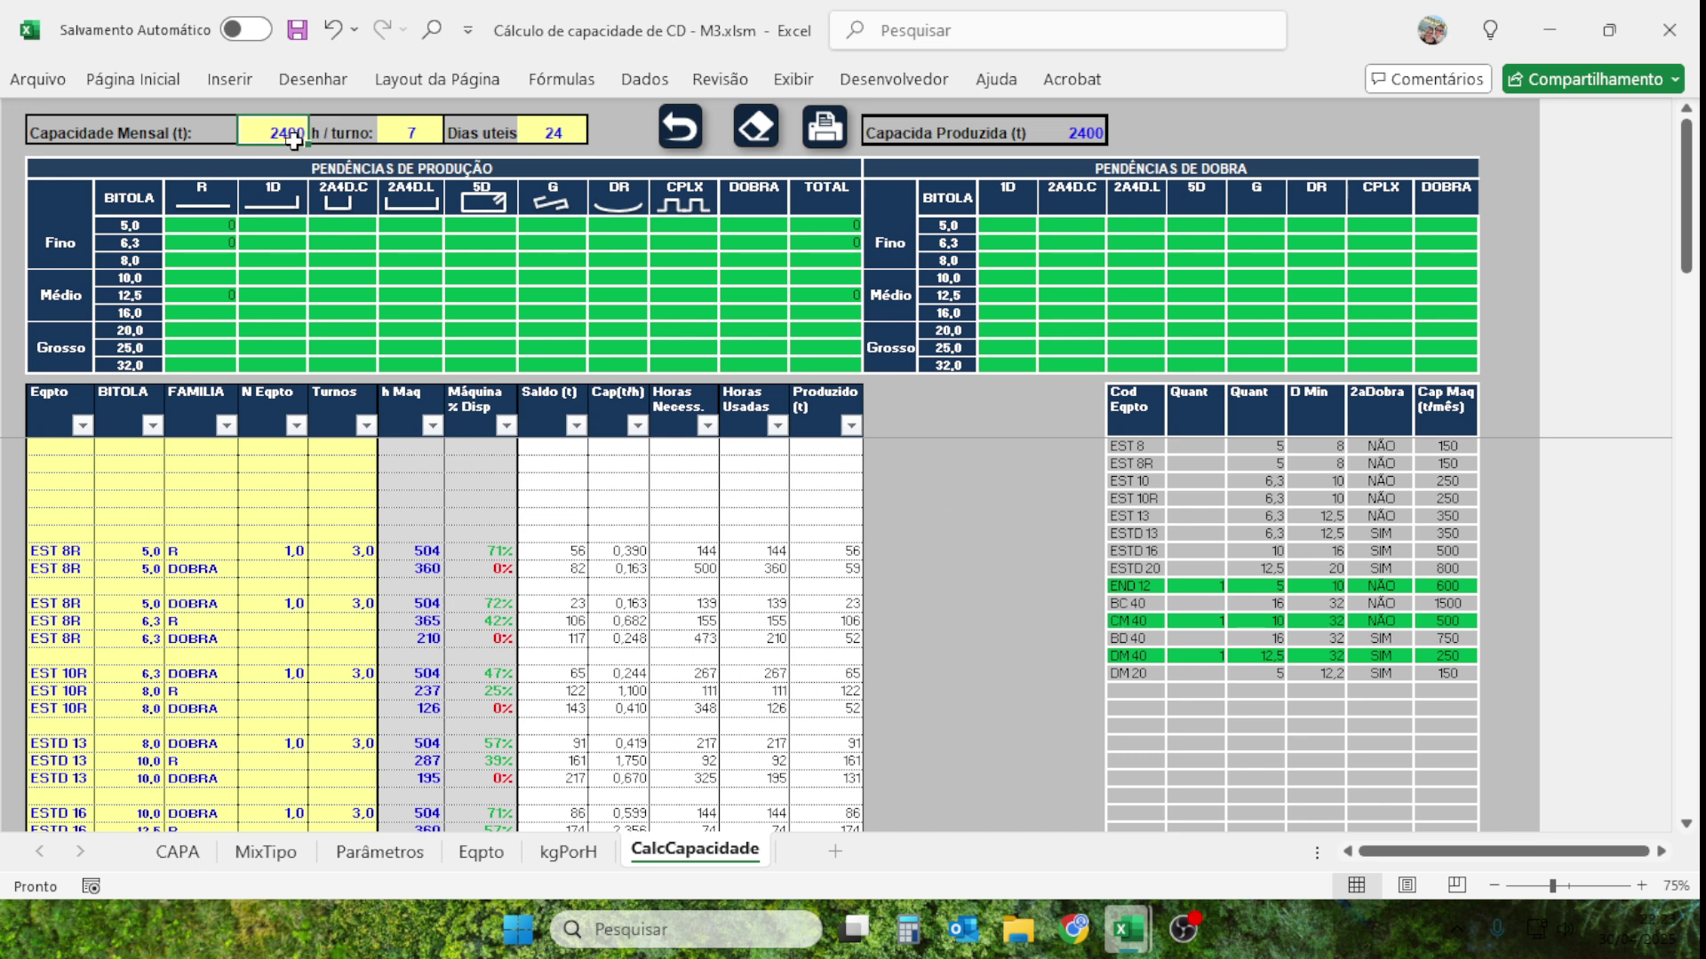
{"action": "left_click", "coordinate": [1080, 132]}
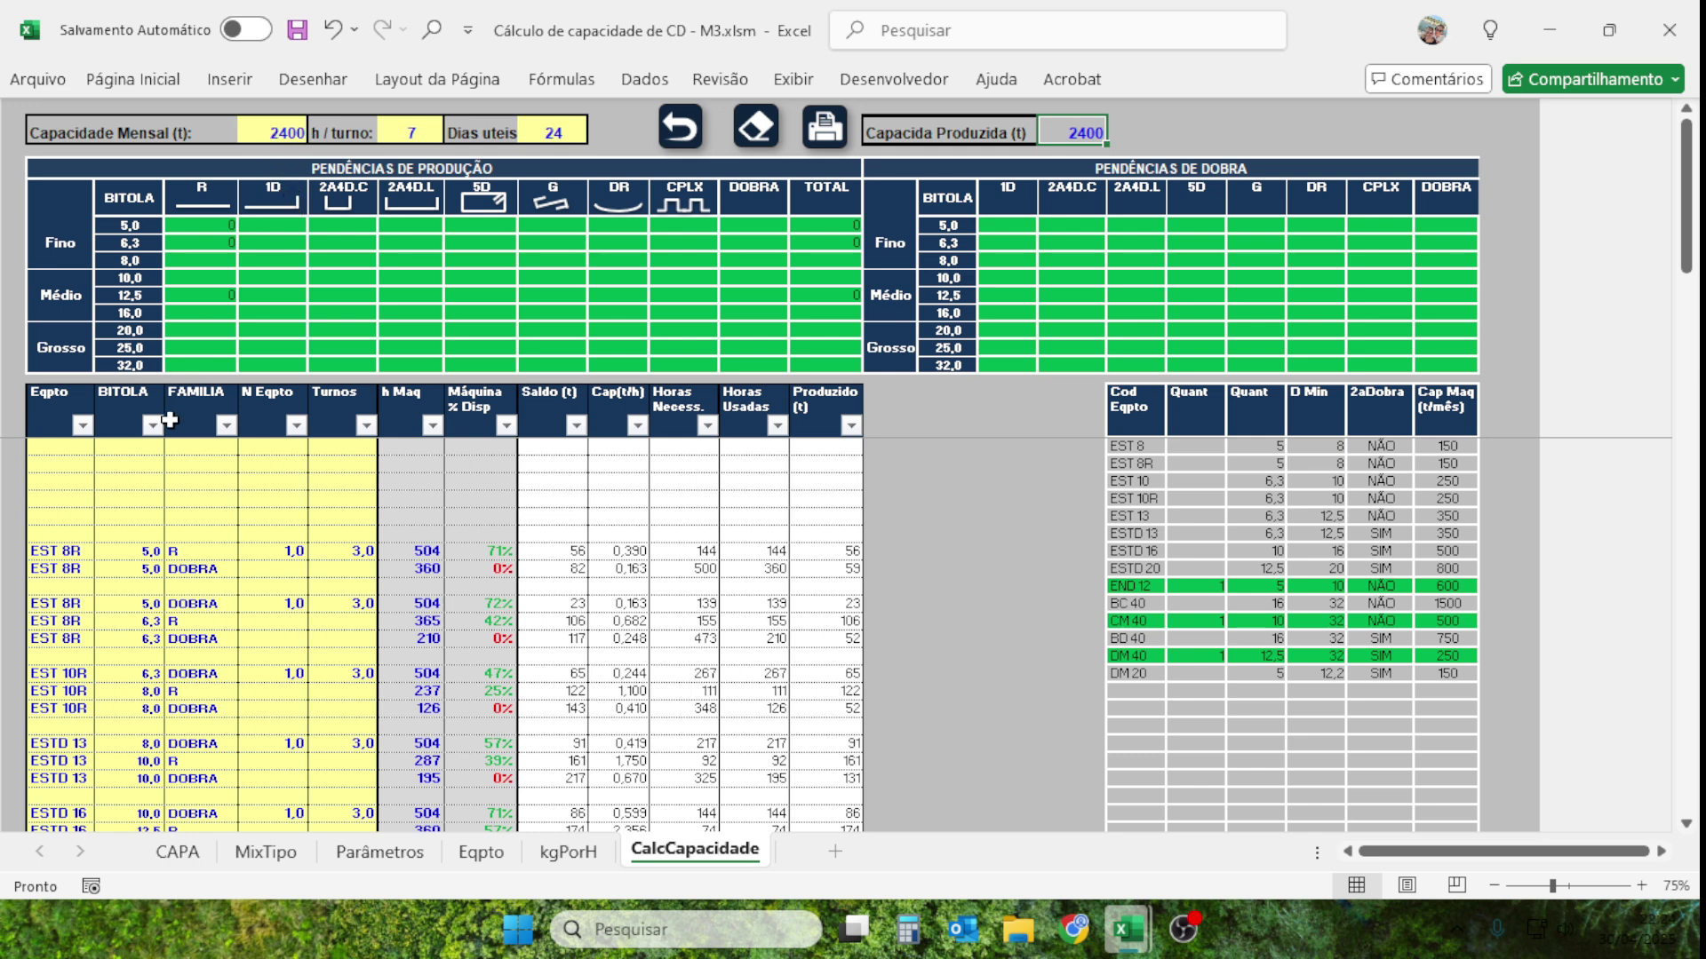
{"action": "left_click", "coordinate": [277, 135]}
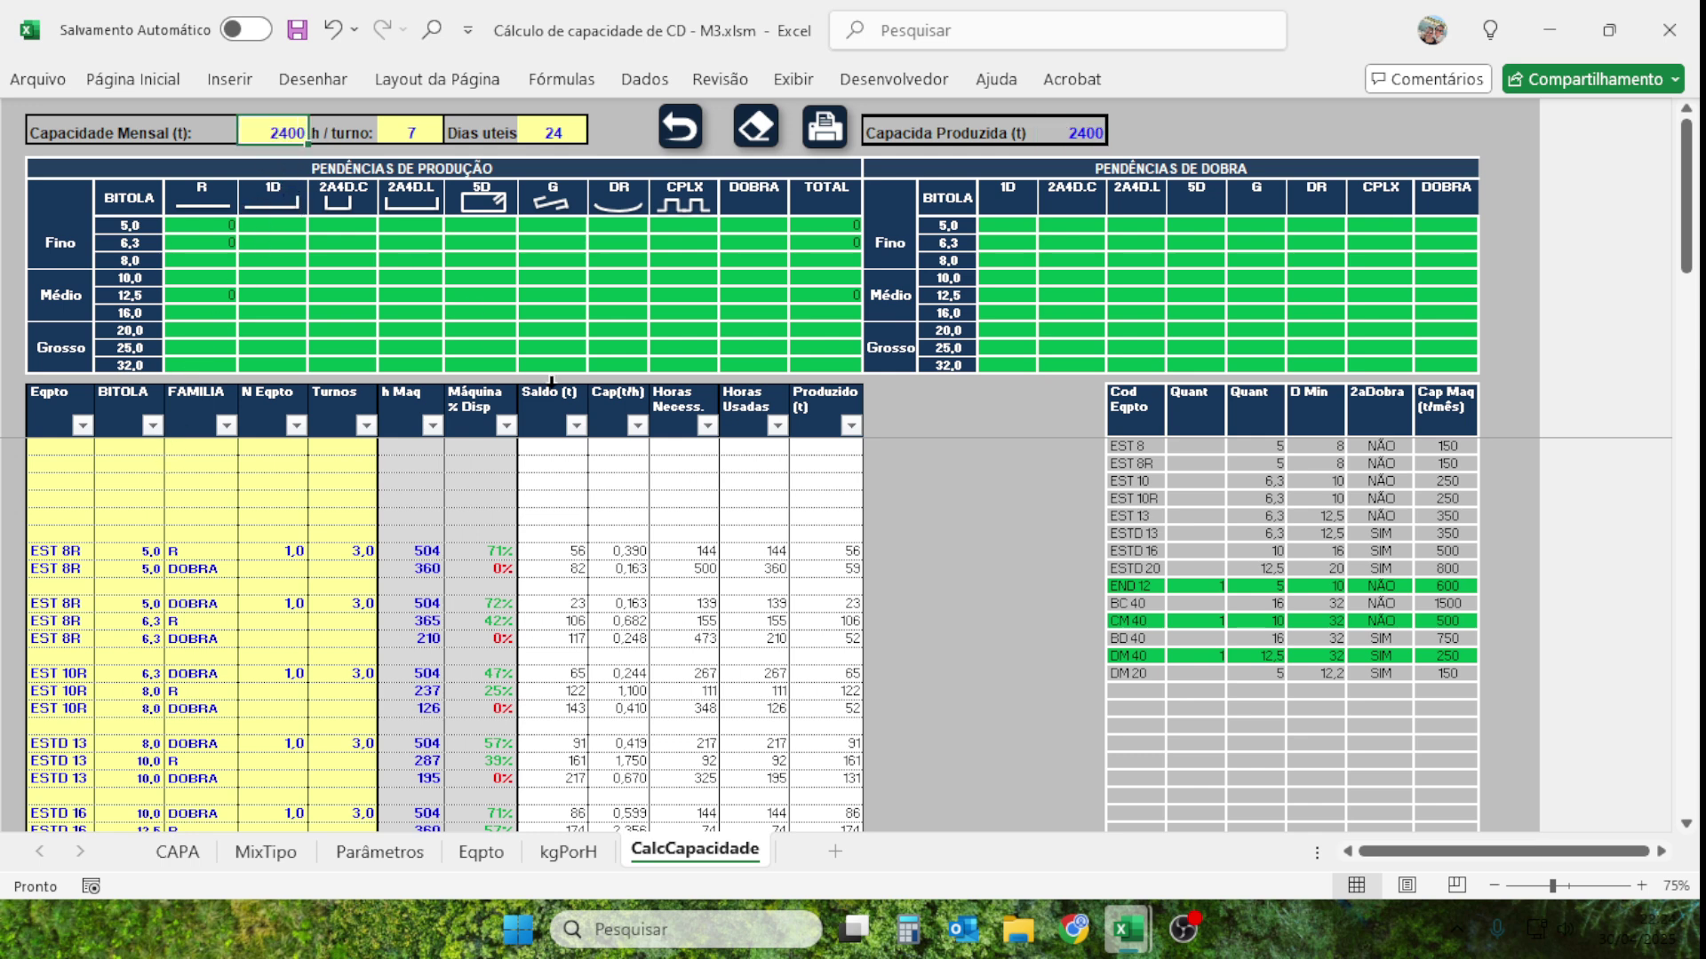
{"action": "type", "text": "3000"}
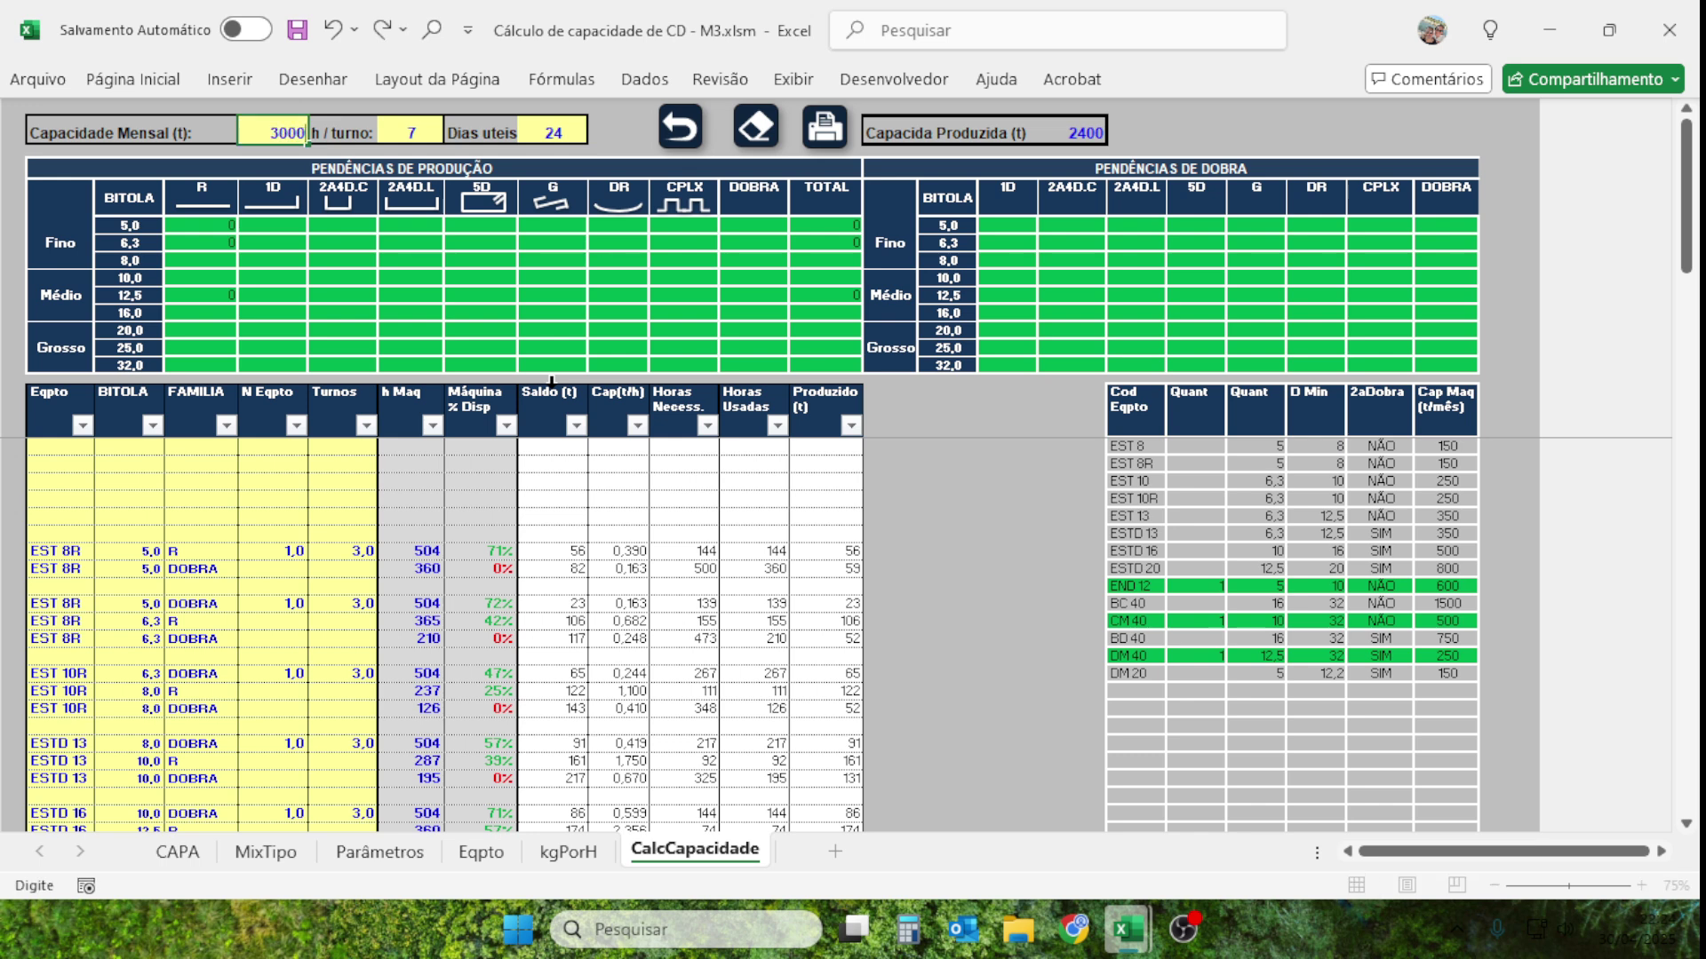
{"action": "left_click", "coordinate": [547, 480]}
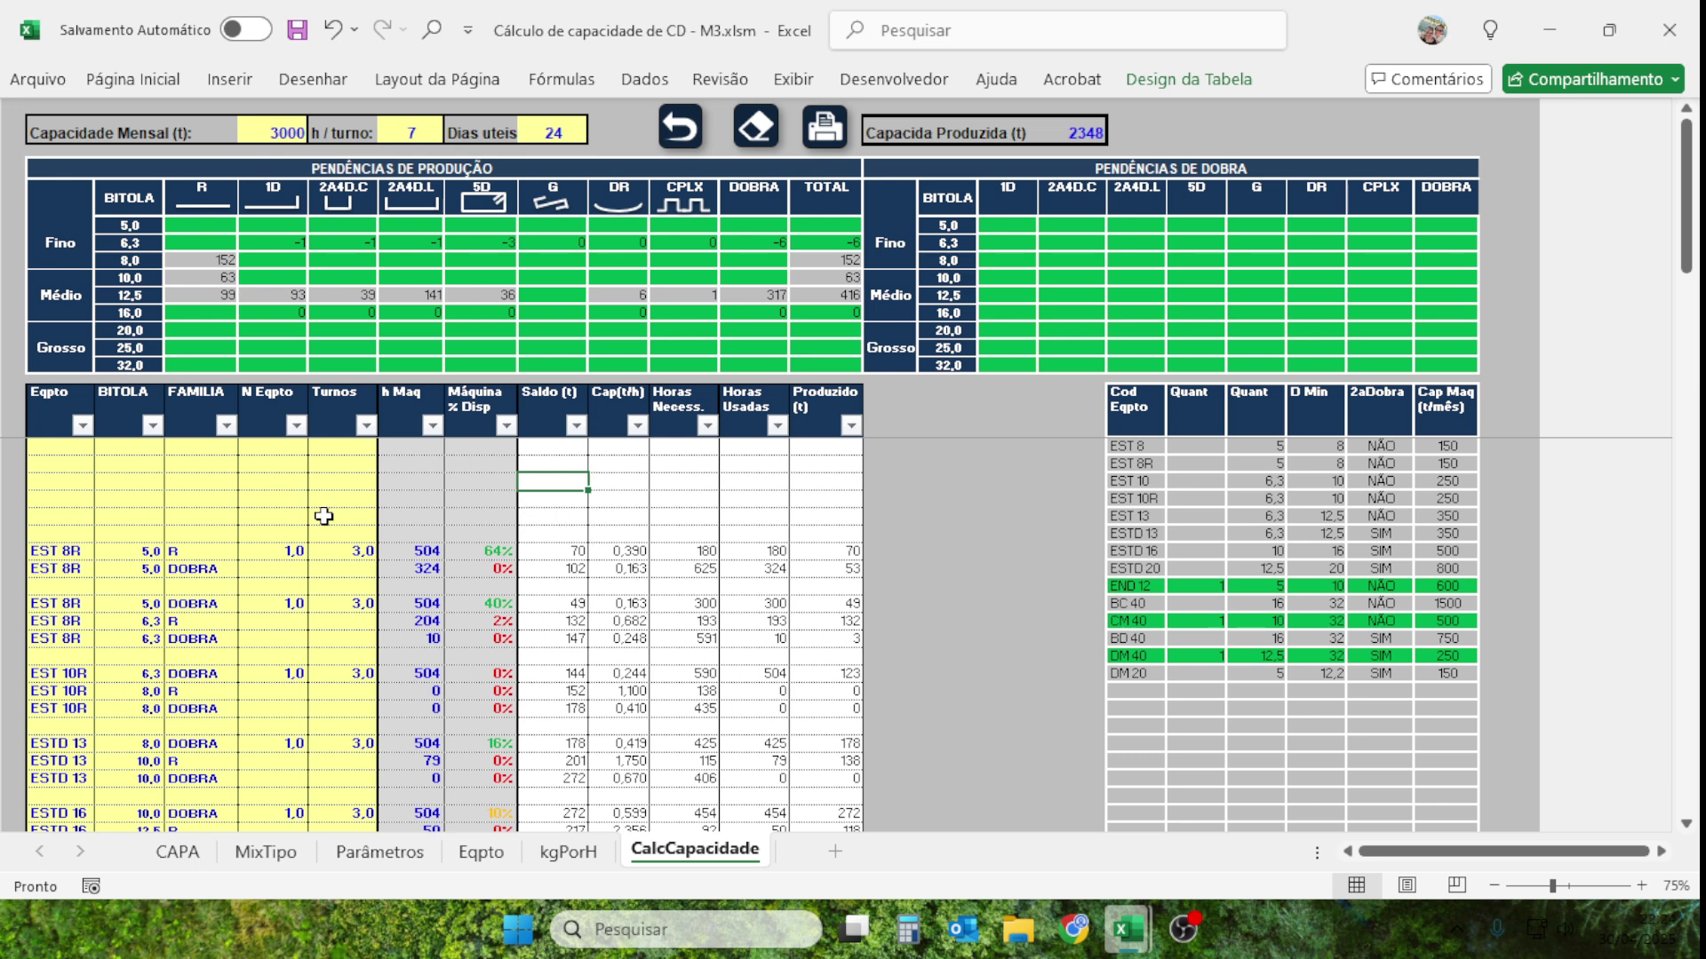
Examine the Capacida Produzida value and the available percentages of the EST 8R to ESTD 16 rows.
{"action": "left_click", "coordinate": [78, 466]}
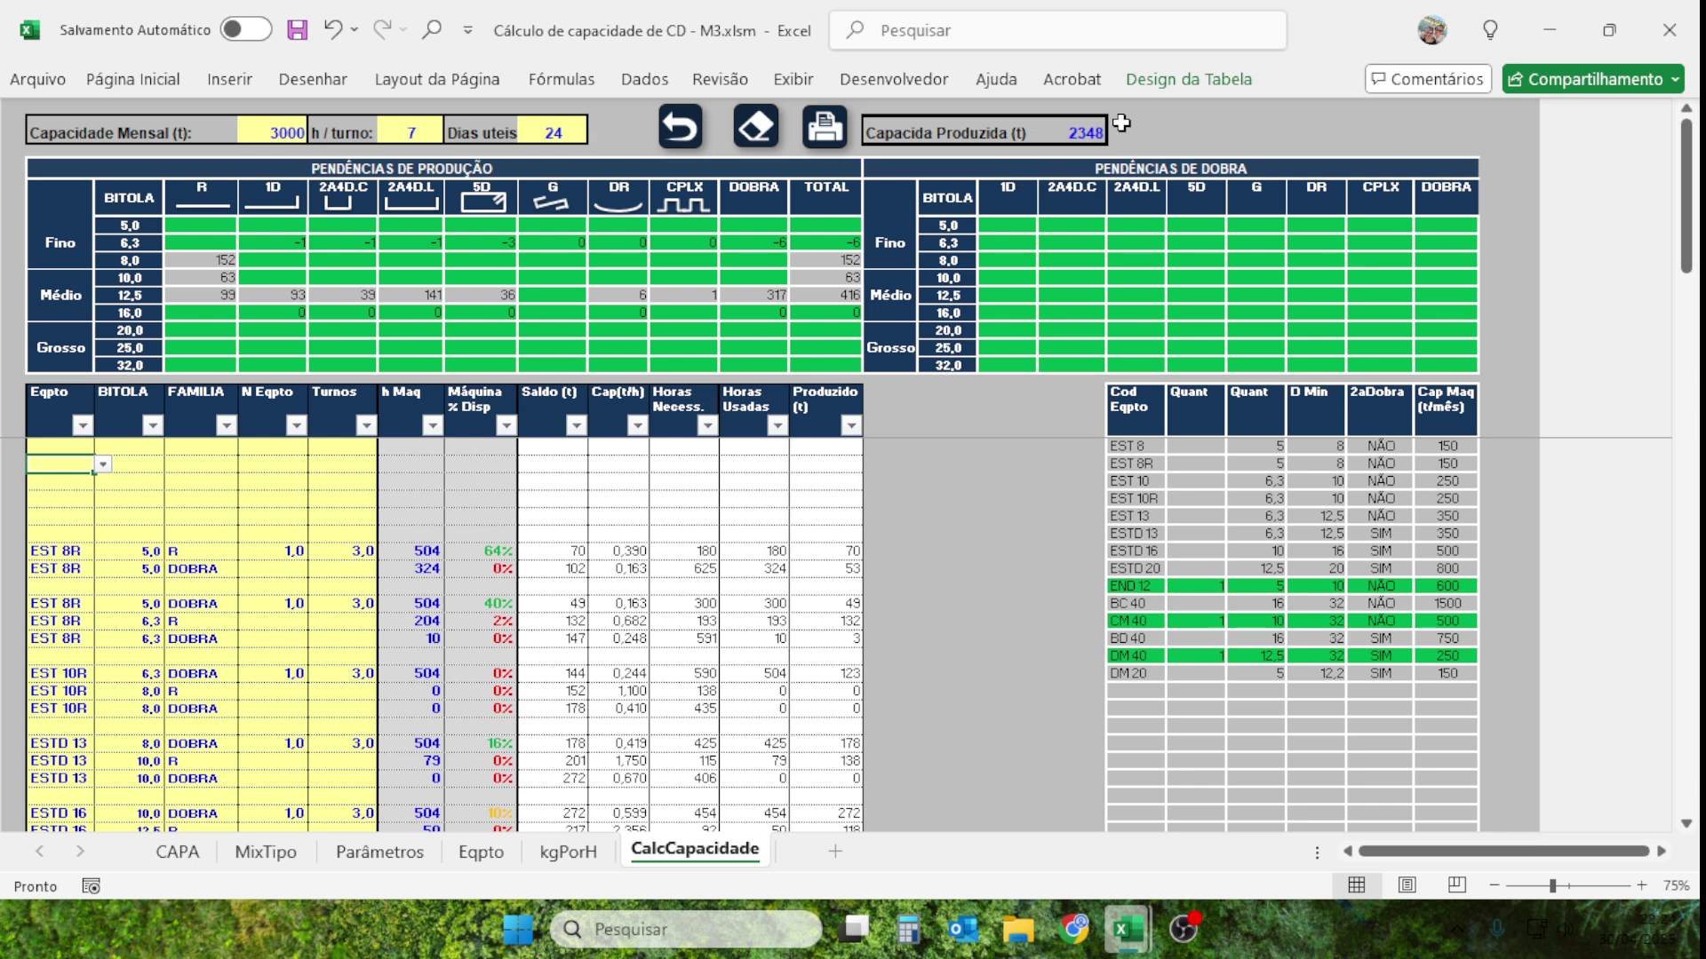
{"action": "left_click", "coordinate": [1094, 132]}
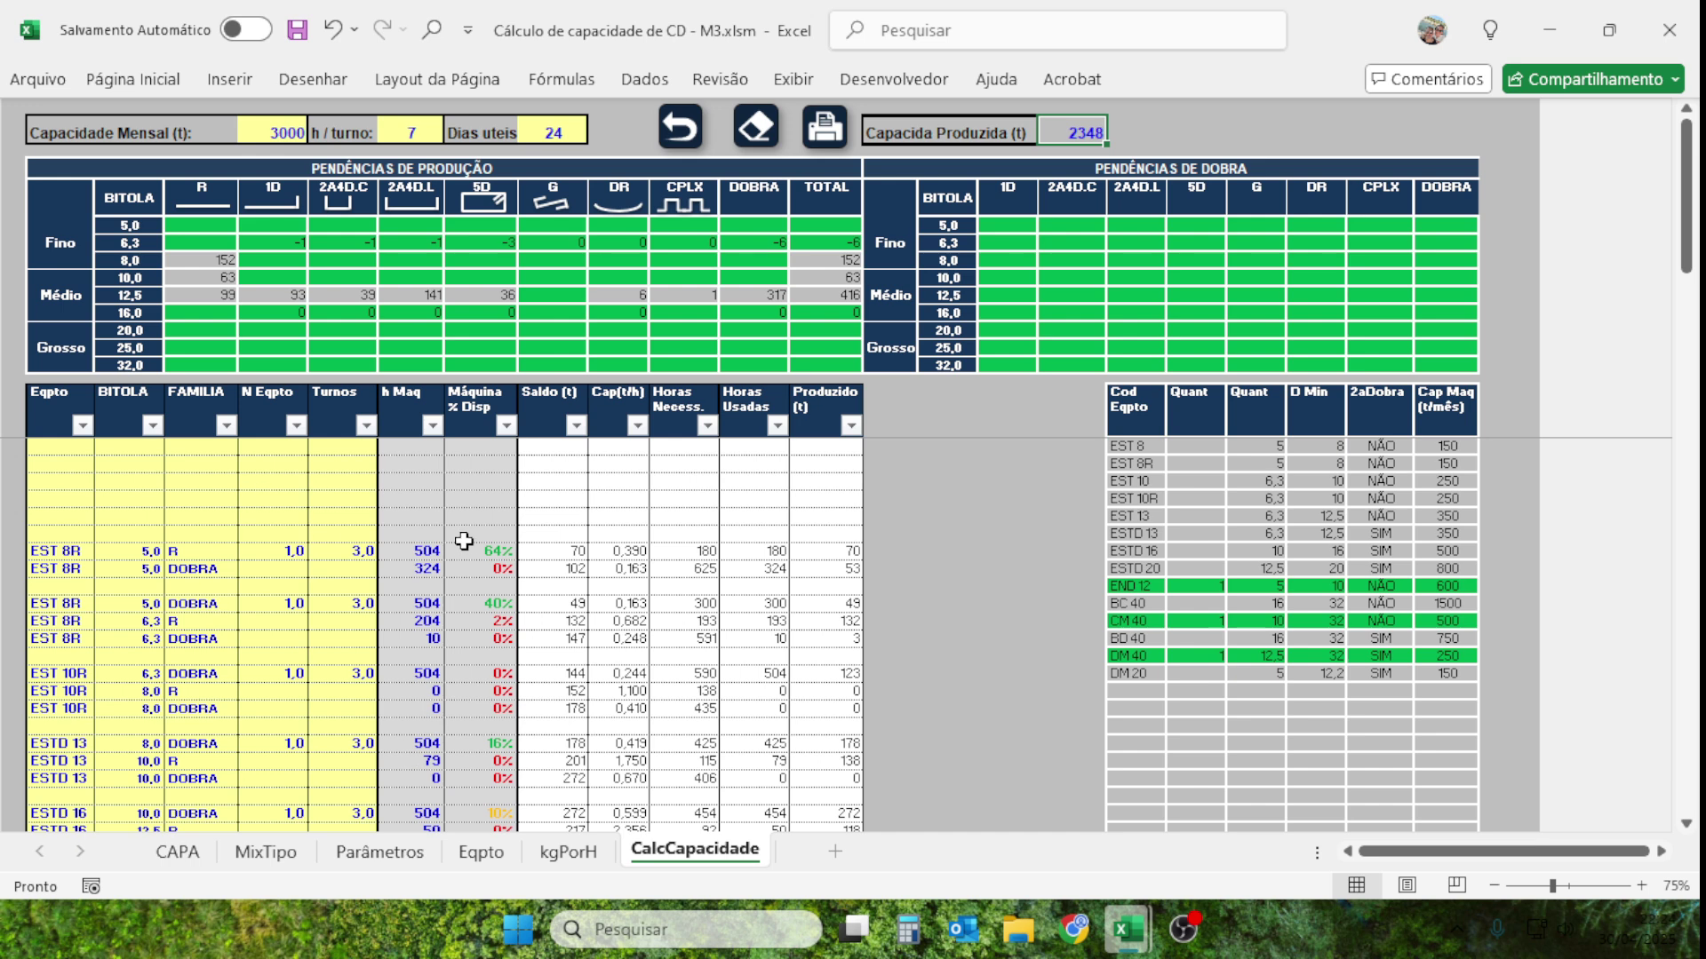
{"action": "scroll", "coordinate": [432, 637], "scroll_direction": "down", "scroll_amount": 1}
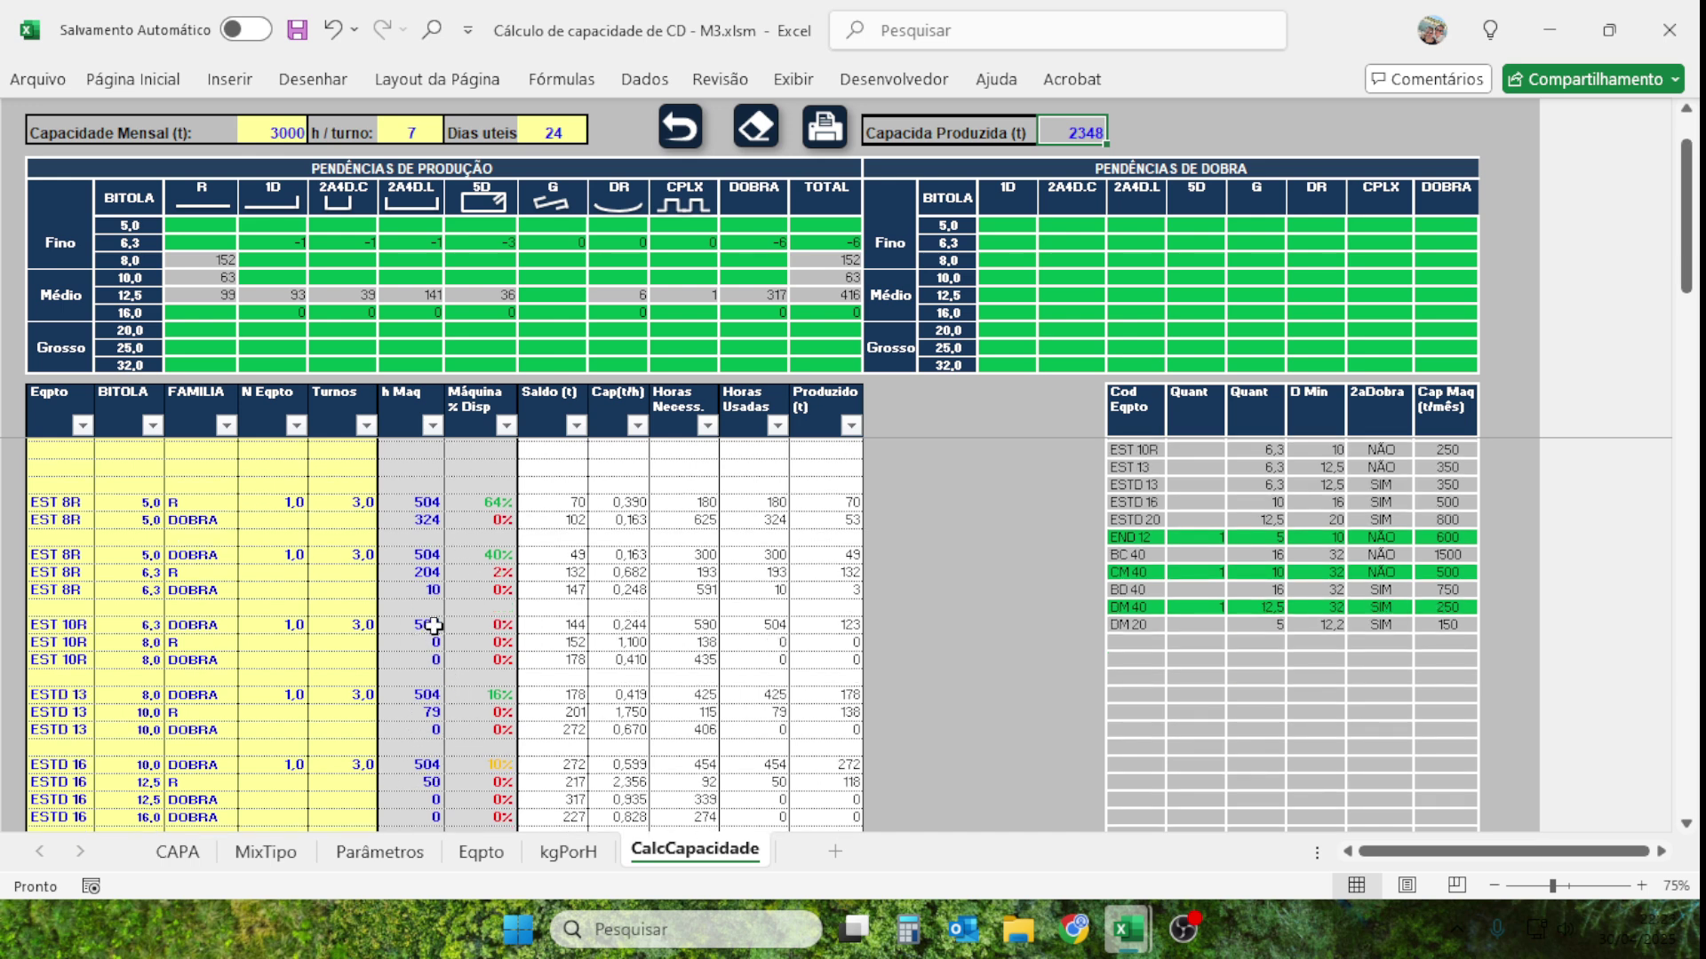
{"action": "scroll", "coordinate": [432, 626], "scroll_direction": "down", "scroll_amount": 1}
{"action": "scroll", "coordinate": [307, 642], "scroll_direction": "up", "scroll_amount": 2}
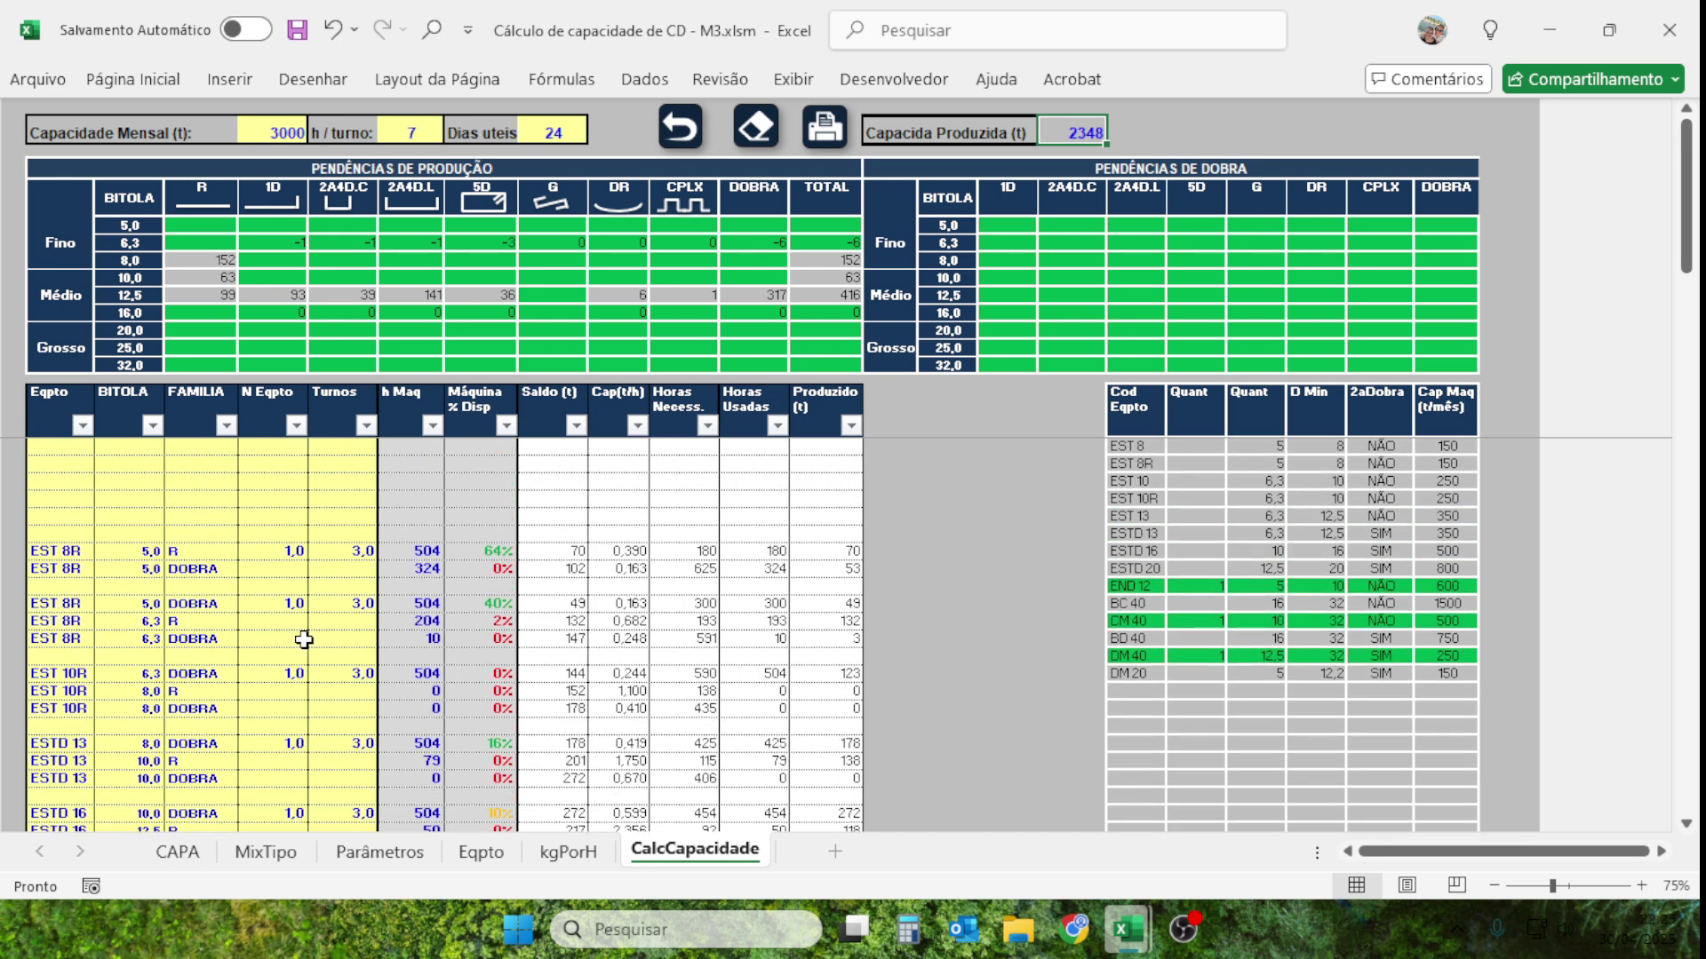
Add an END 12 entry with gauge 5,0 and family R in the blank rows above the first EST 8R group.
{"action": "left_click", "coordinate": [62, 463]}
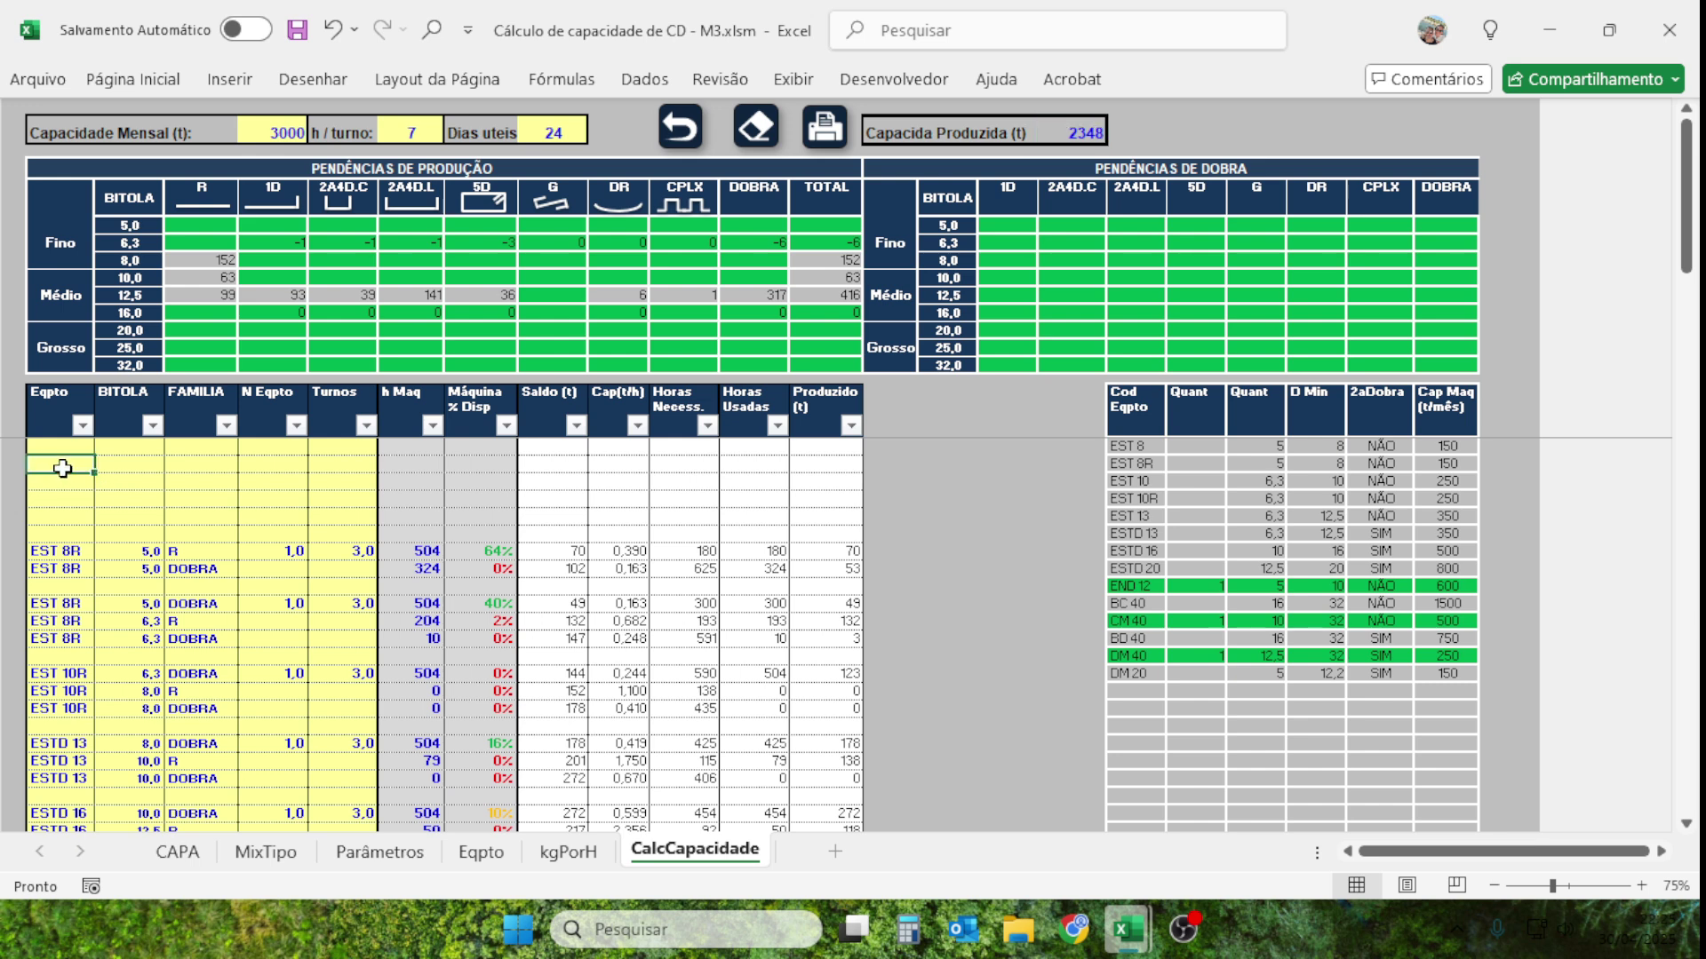
{"action": "left_click", "coordinate": [104, 465]}
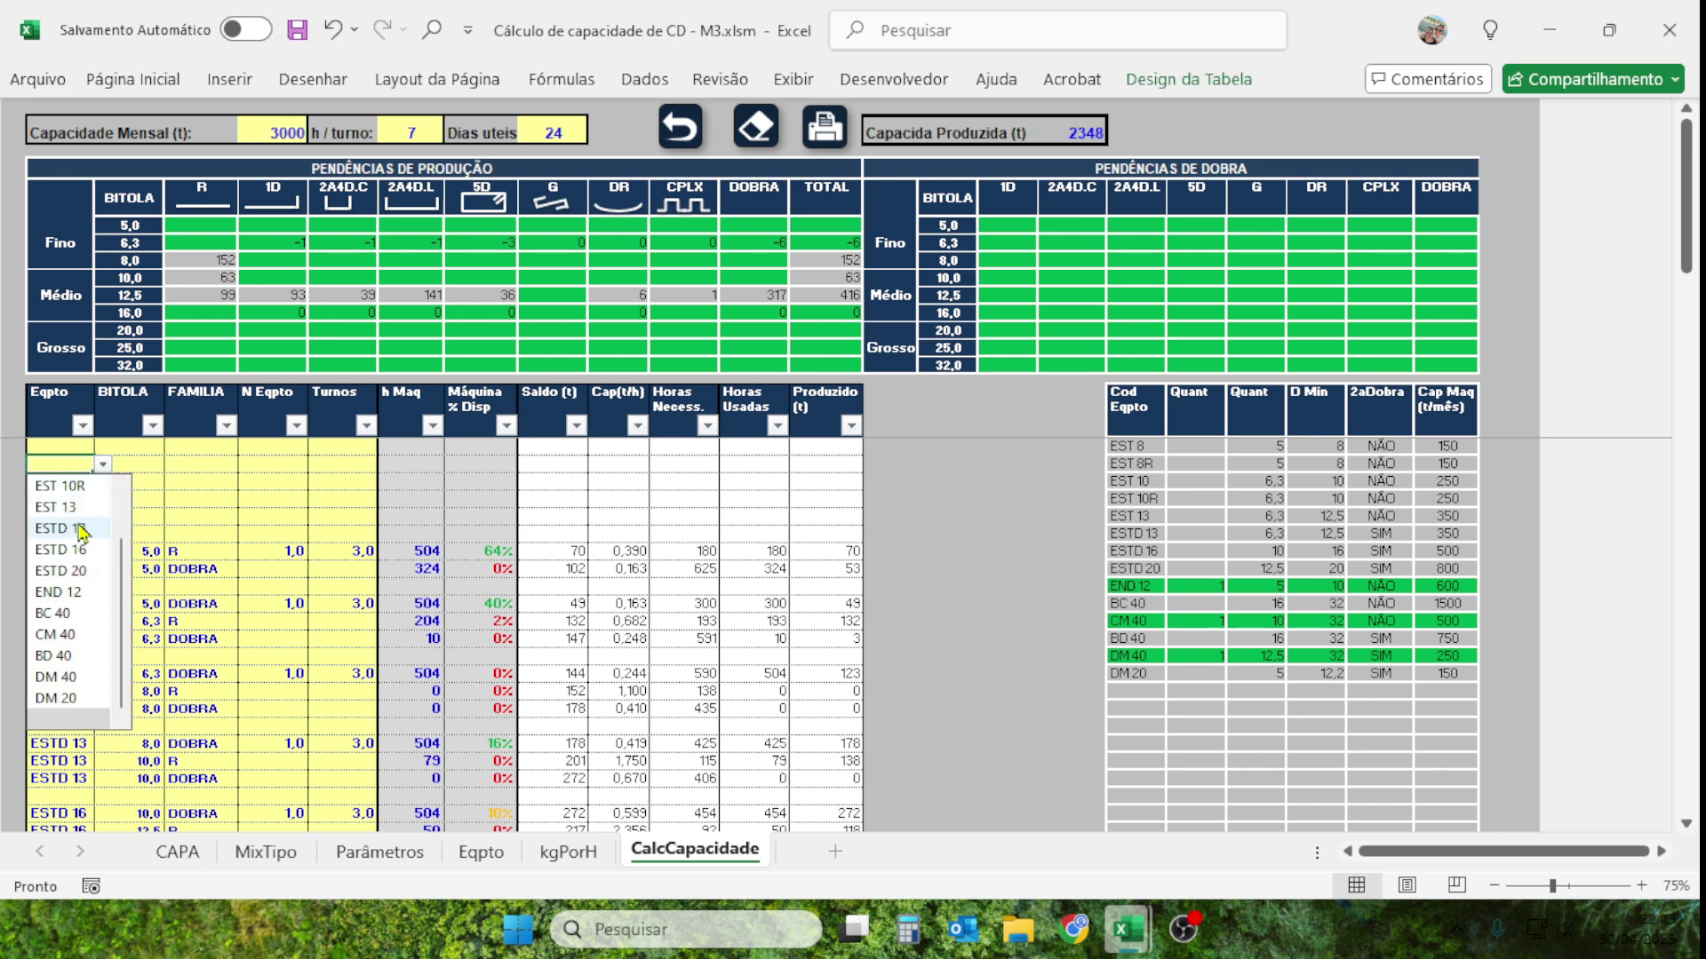
{"action": "type", "text": "EN"}
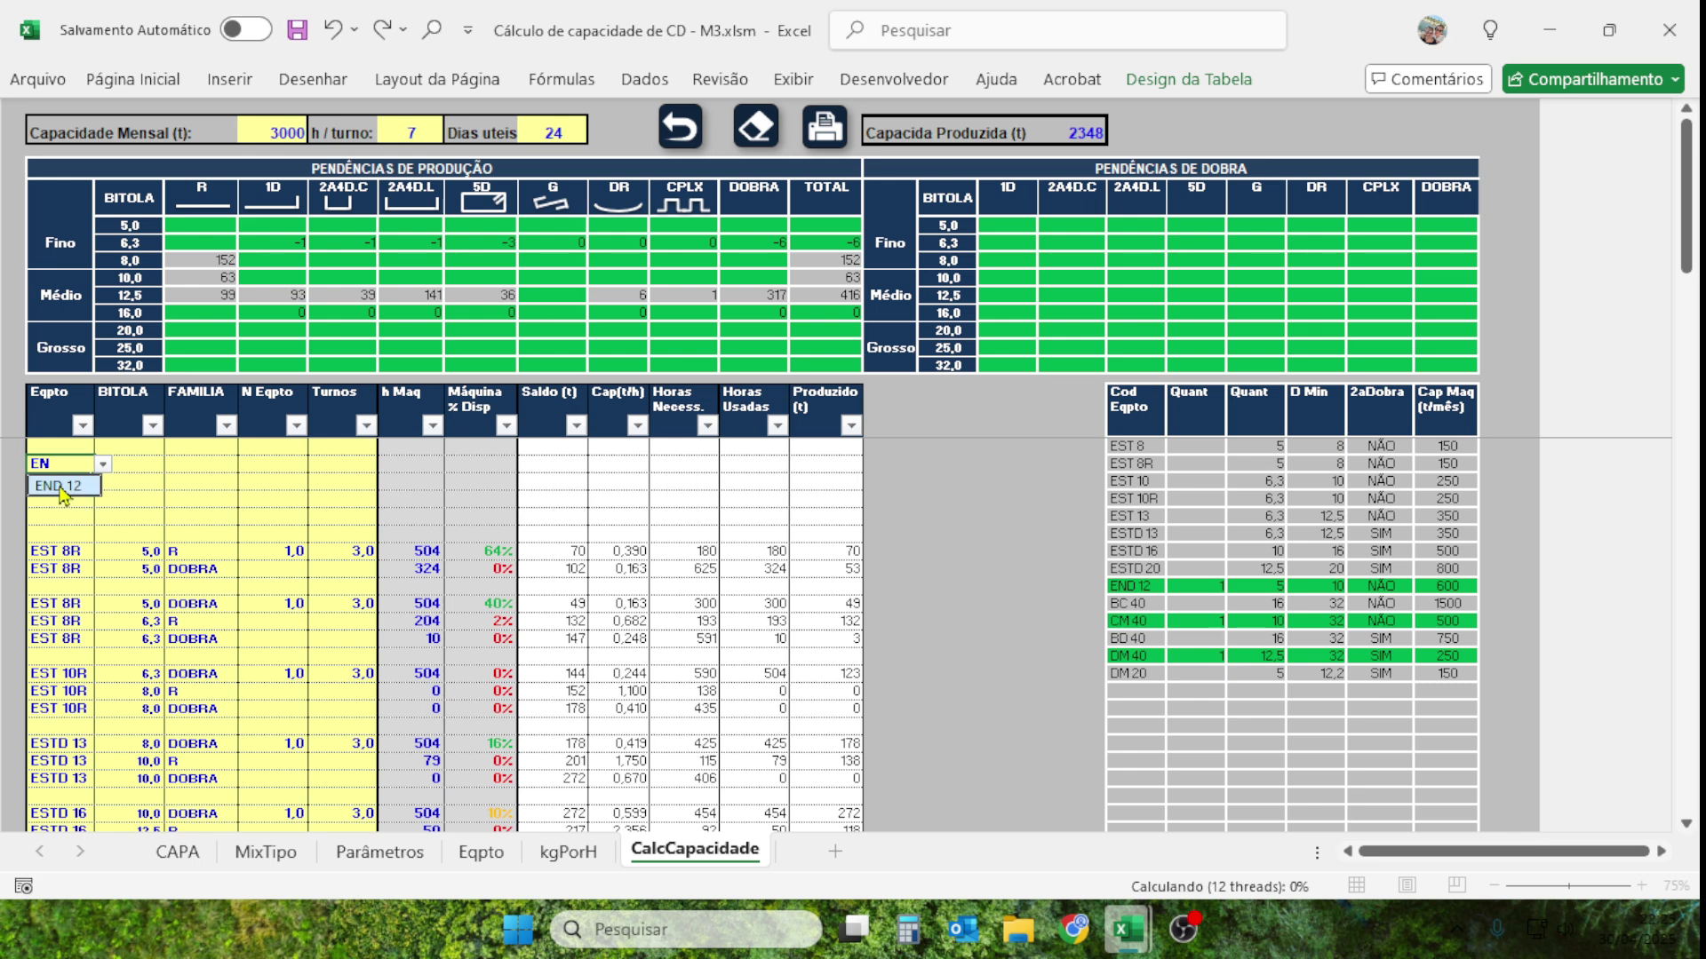
{"action": "left_click", "coordinate": [62, 485]}
{"action": "left_click", "coordinate": [156, 471]}
{"action": "left_click", "coordinate": [172, 465]}
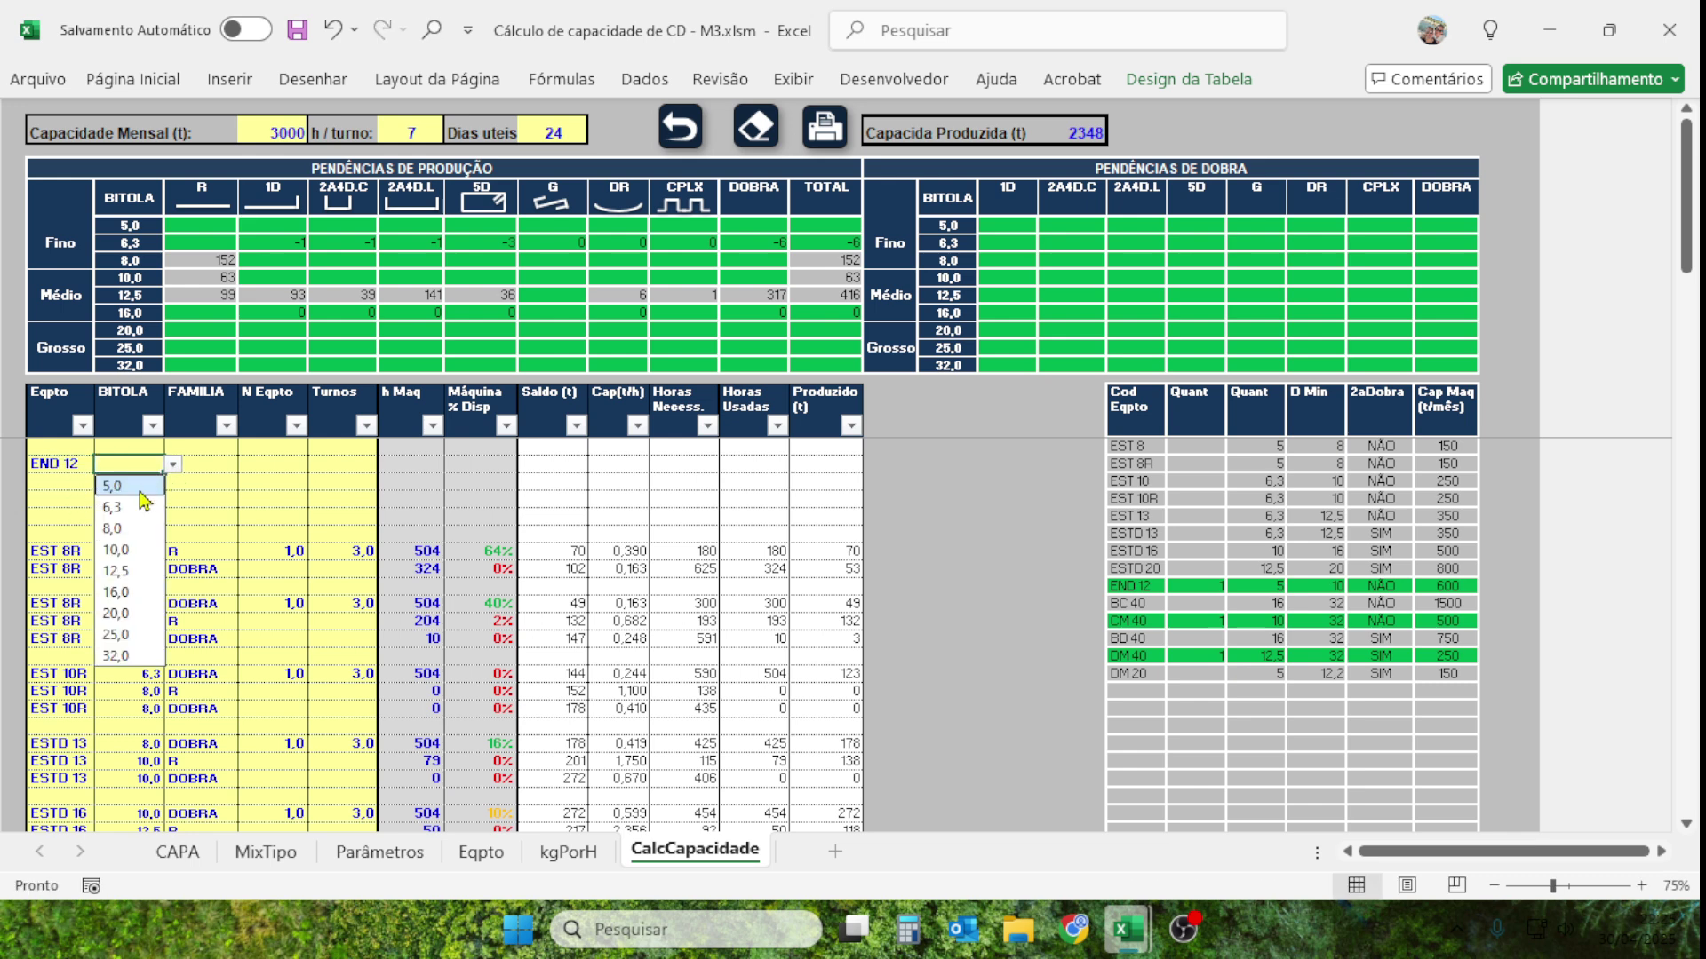
{"action": "left_click", "coordinate": [149, 483]}
{"action": "left_click", "coordinate": [236, 462]}
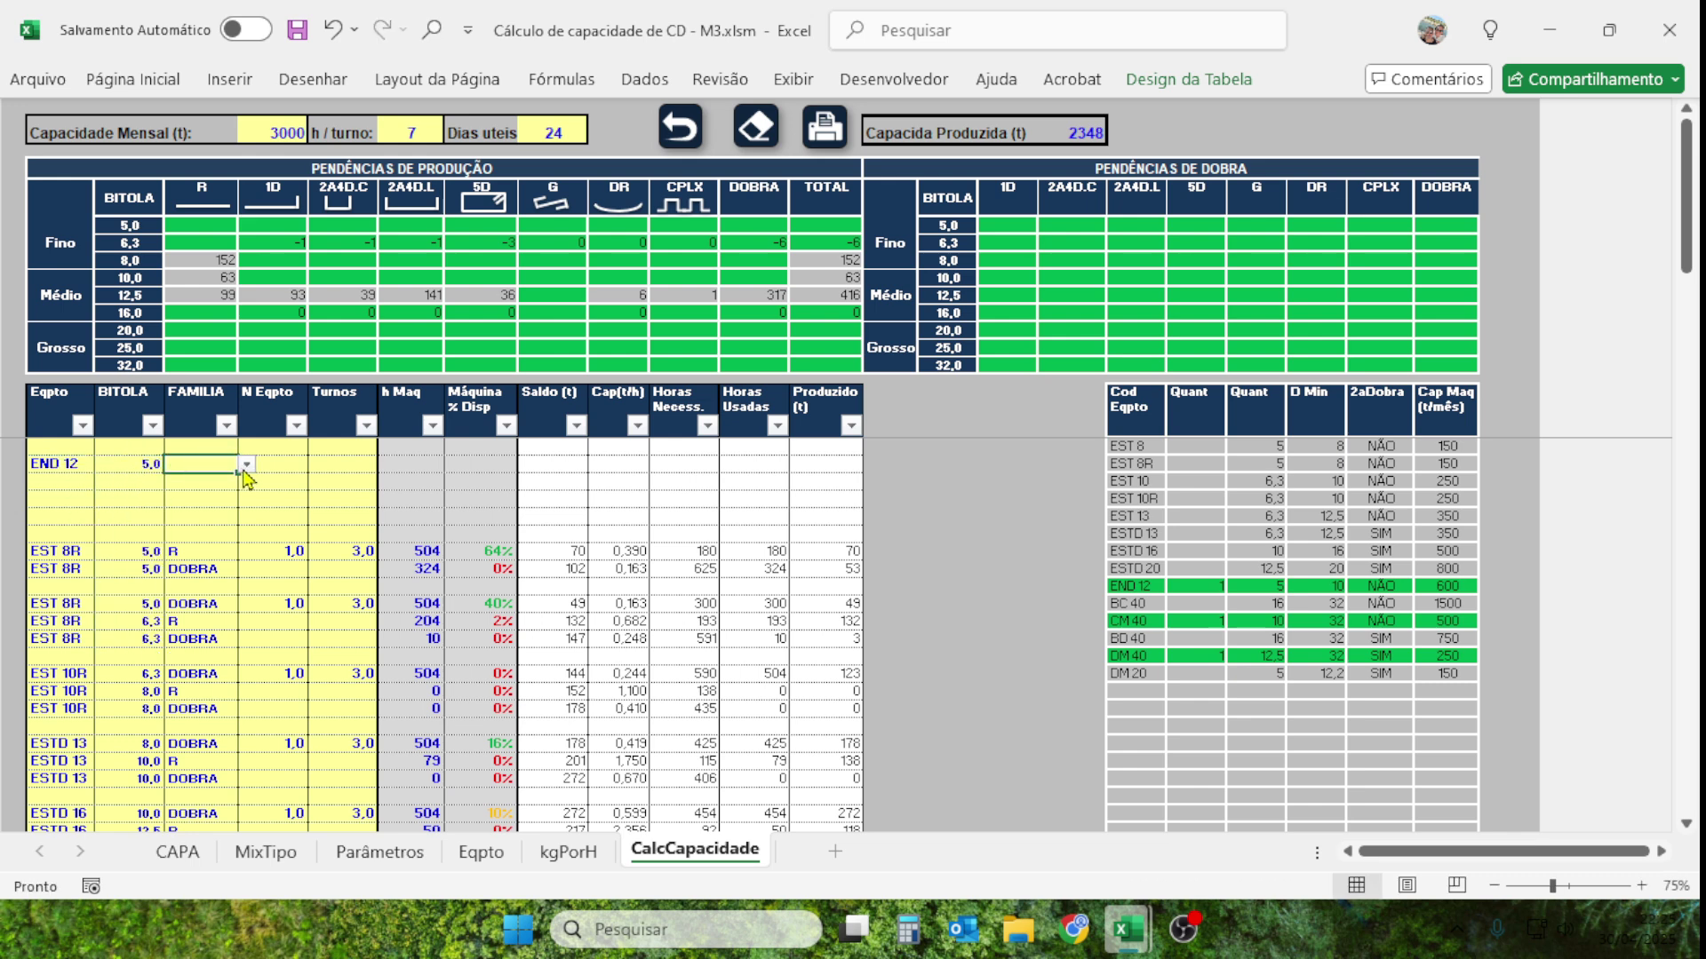
{"action": "type", "text": "R"}
{"action": "left_click", "coordinate": [280, 464]}
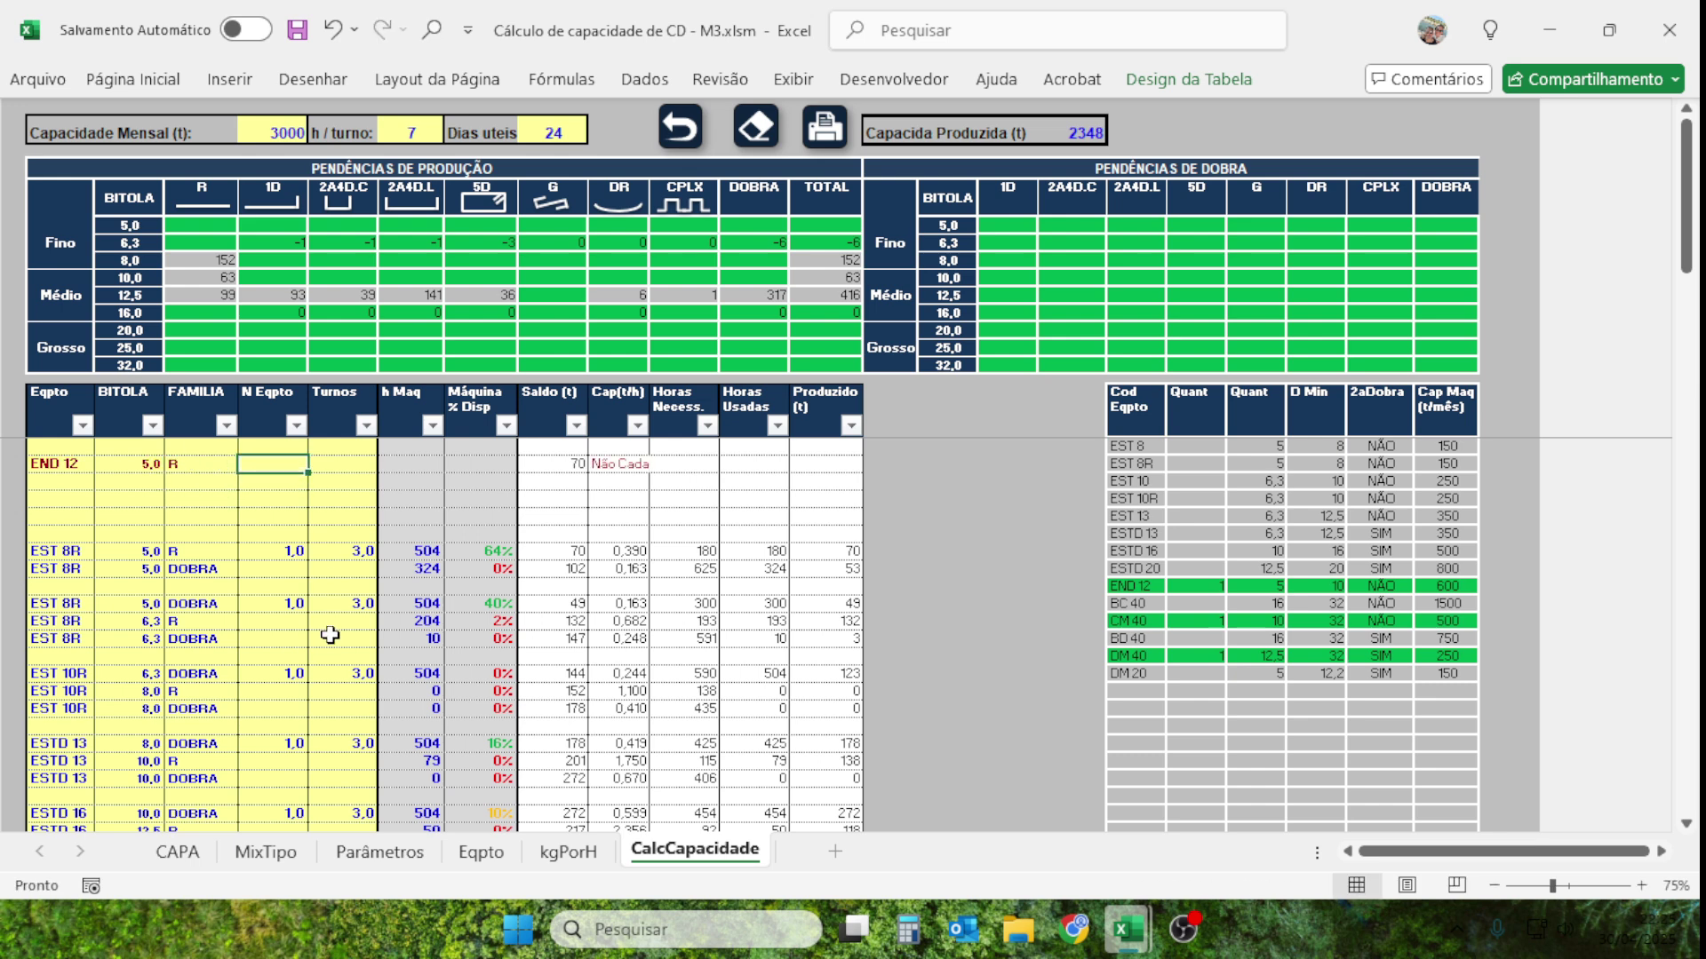
Check the END 12 row's Cap(t/h) cell and go through the cover page to the END 12 gauge 5,0 rates in the kgPorH sheet.
{"action": "left_click", "coordinate": [627, 466]}
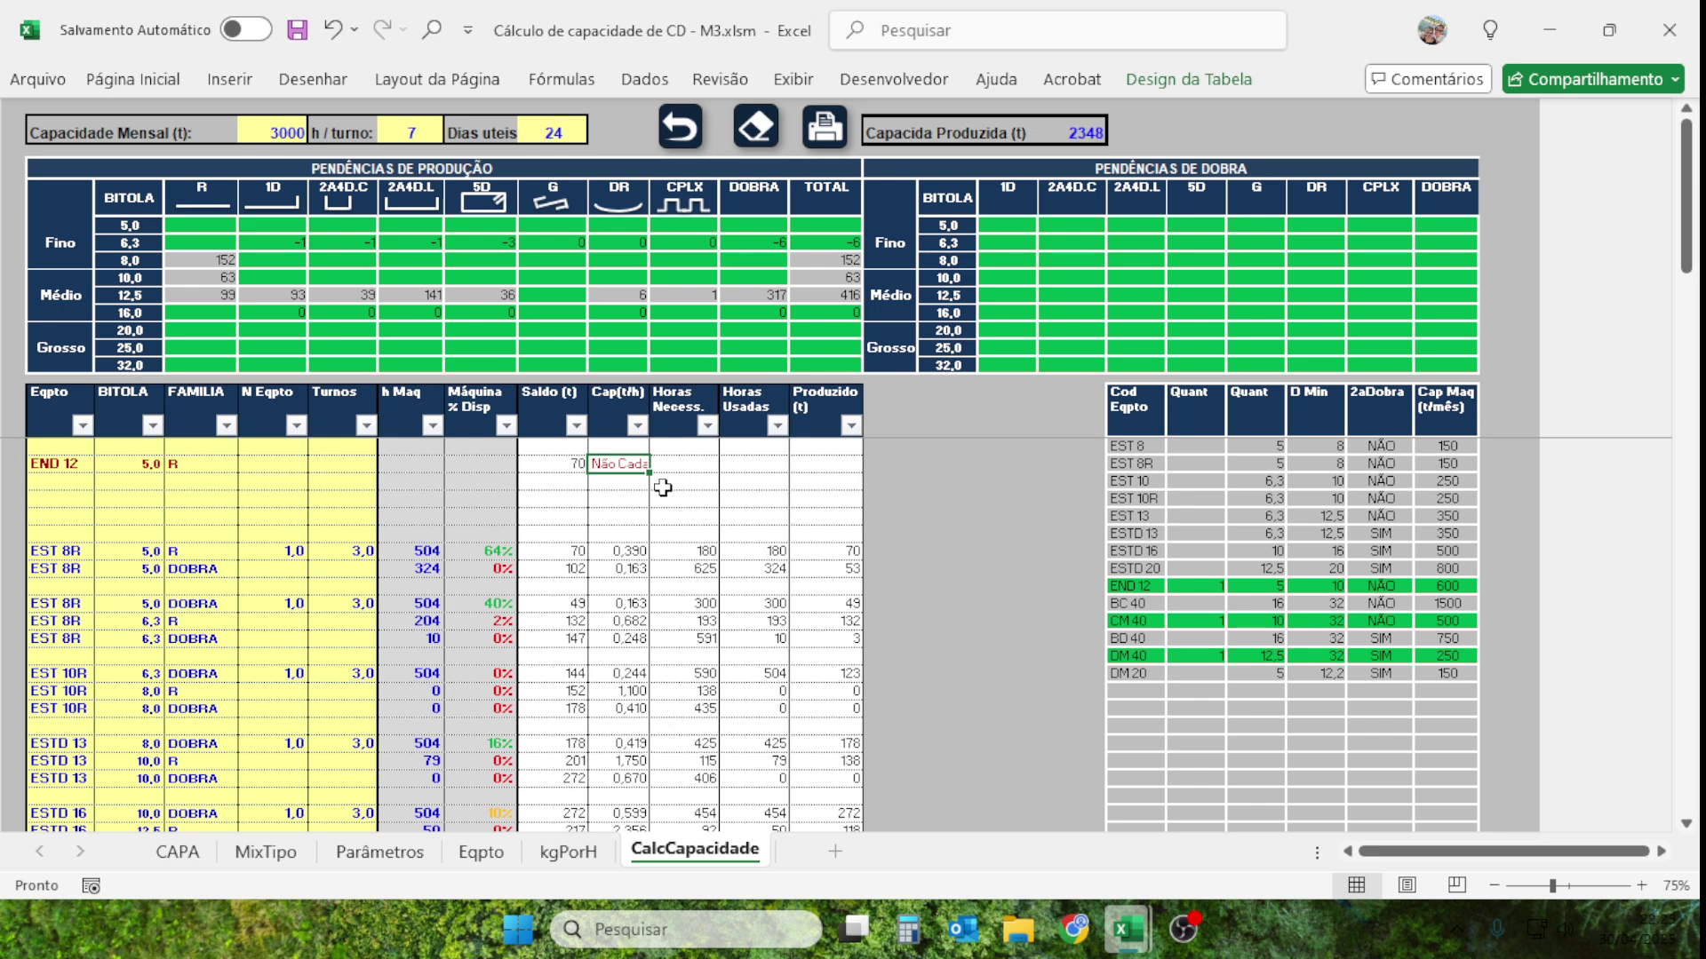
{"action": "left_click", "coordinate": [678, 129]}
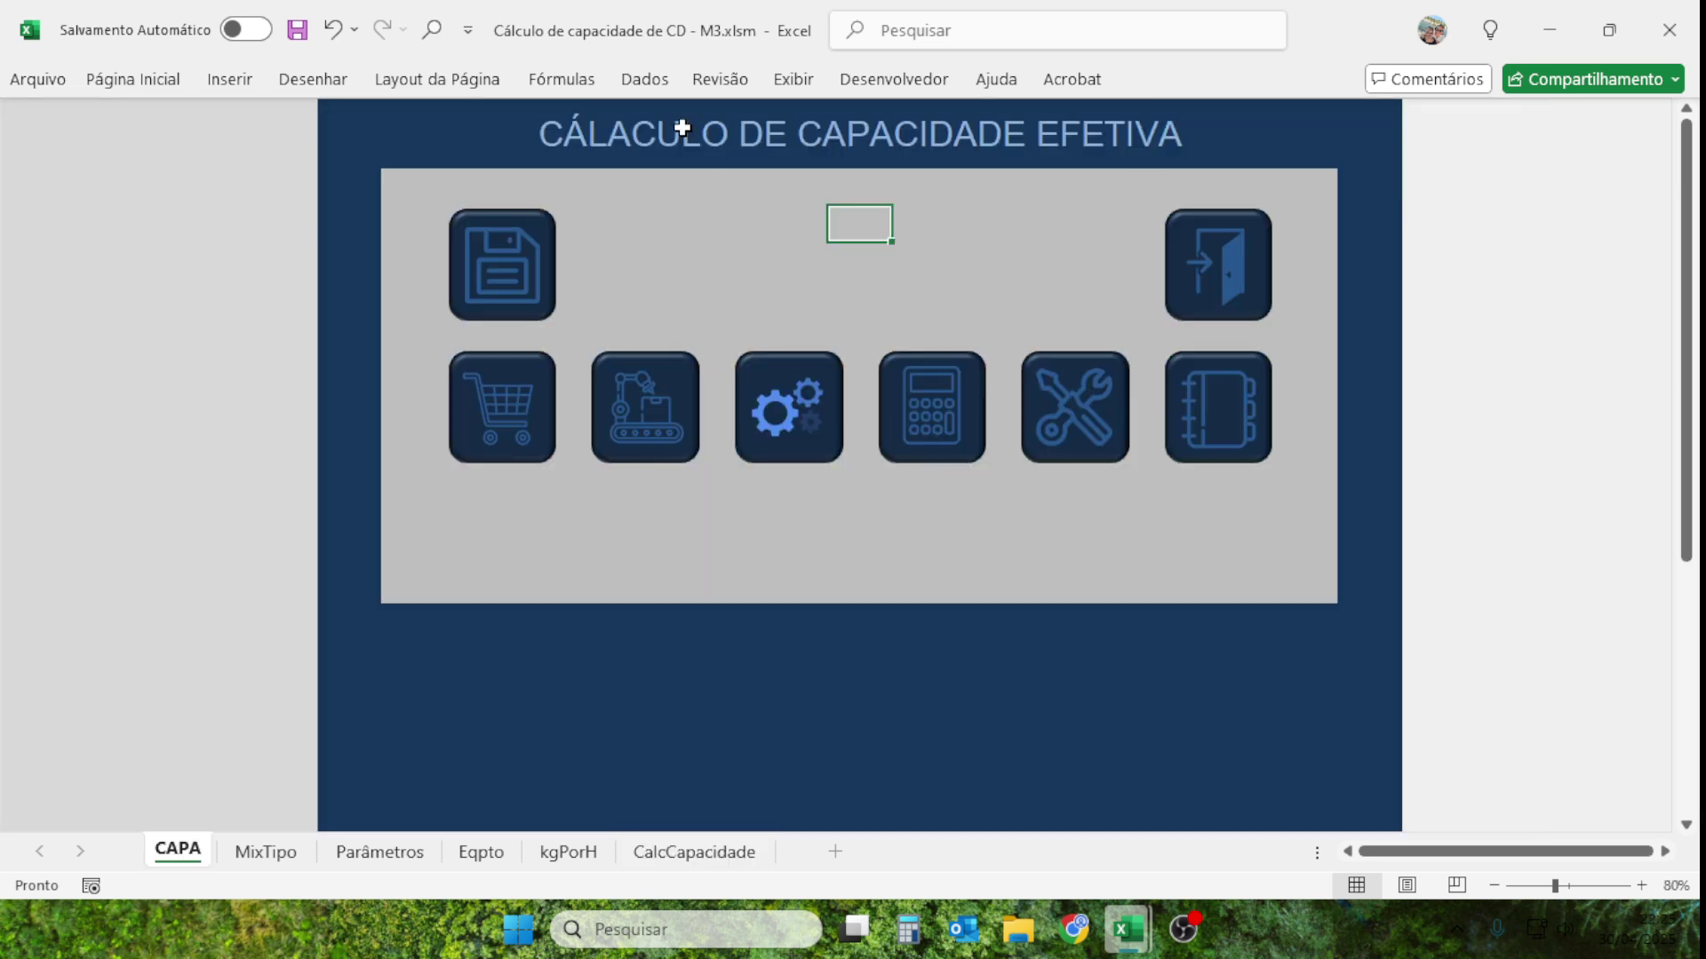
{"action": "left_click", "coordinate": [786, 404]}
{"action": "scroll", "coordinate": [453, 527], "scroll_direction": "down", "scroll_amount": 20}
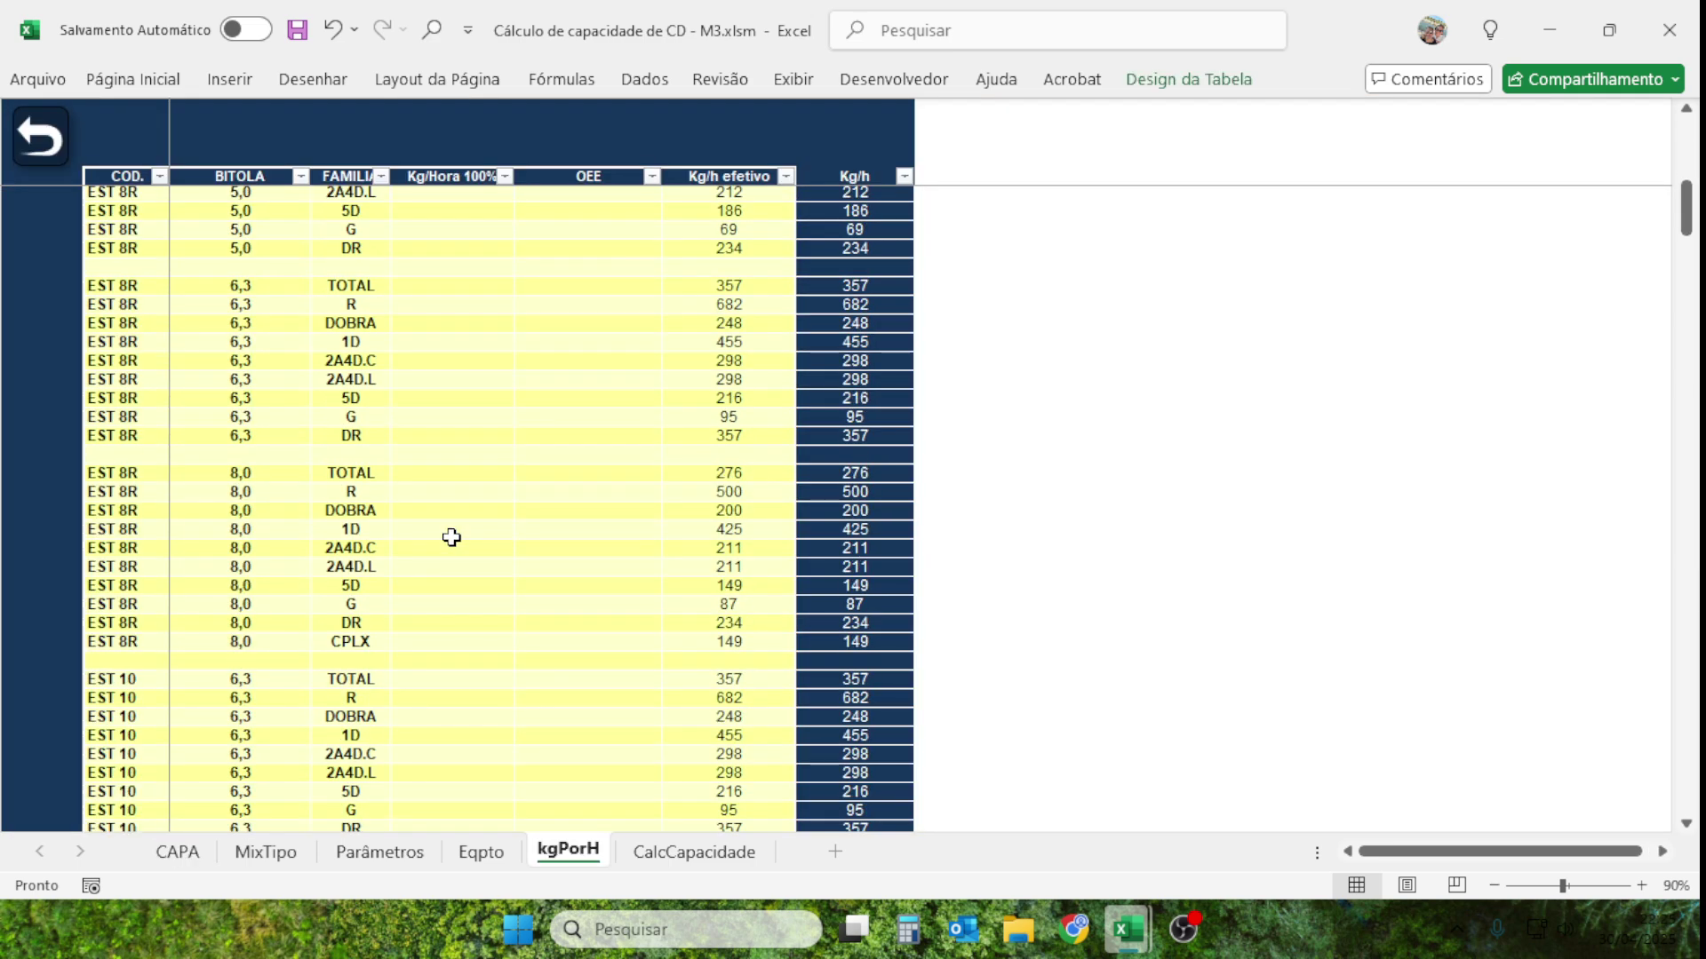
{"action": "scroll", "coordinate": [453, 529], "scroll_direction": "down", "scroll_amount": 20}
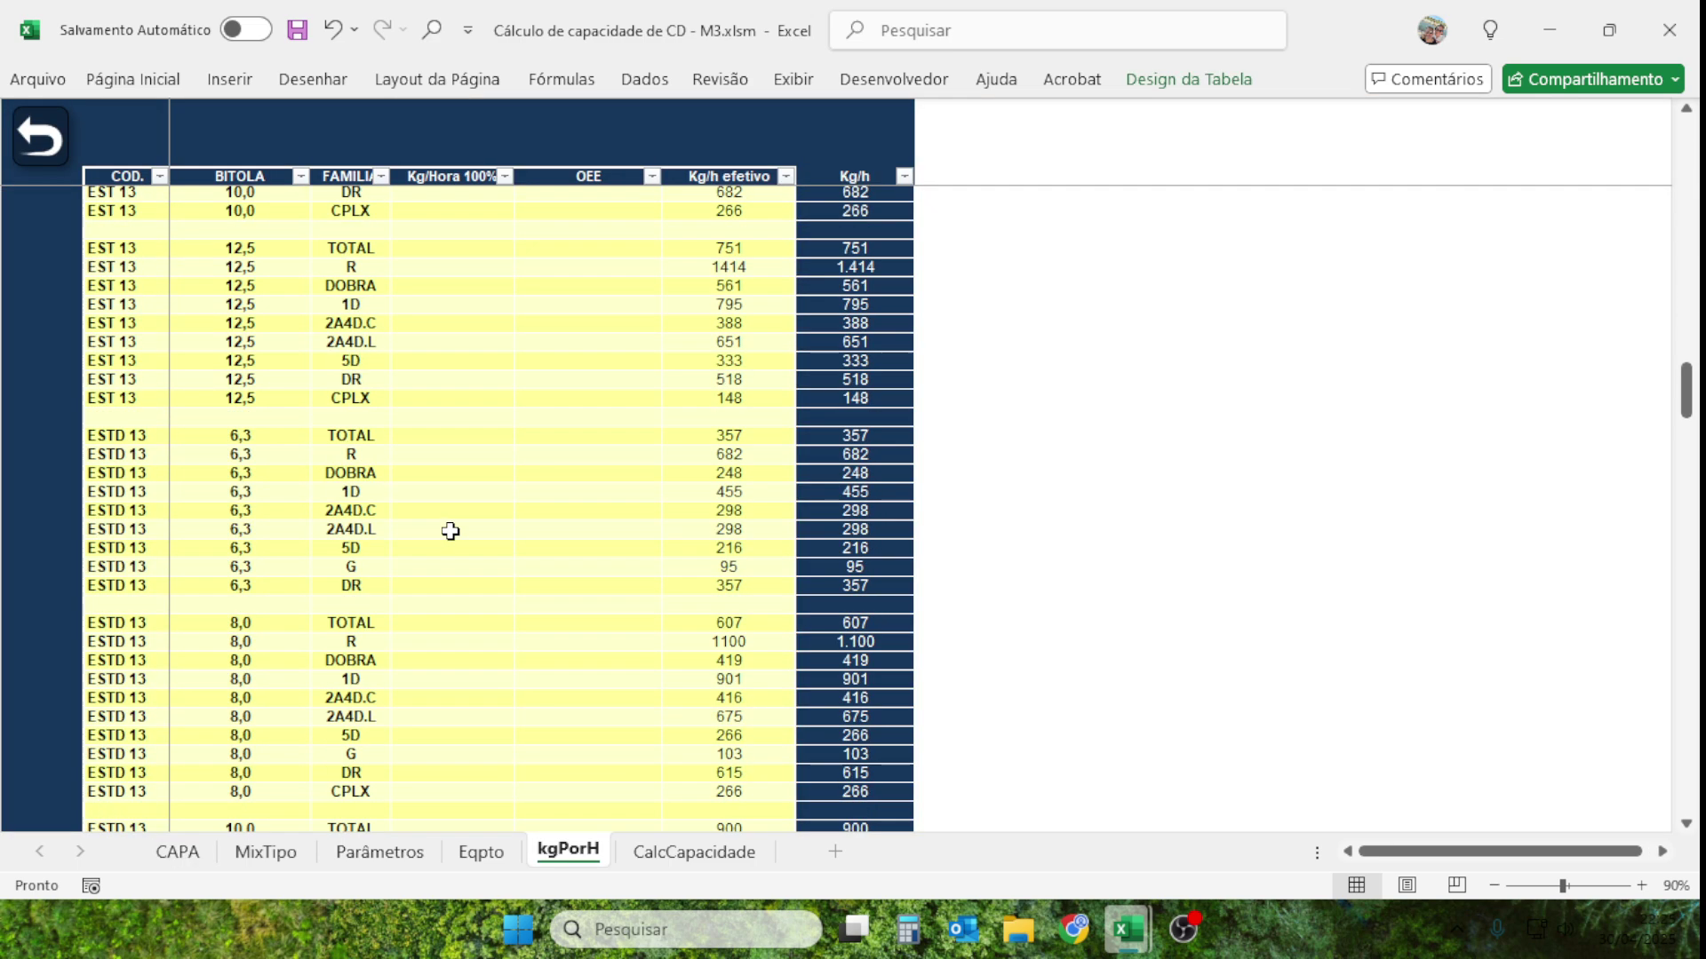
{"action": "scroll", "coordinate": [446, 521], "scroll_direction": "down", "scroll_amount": 20}
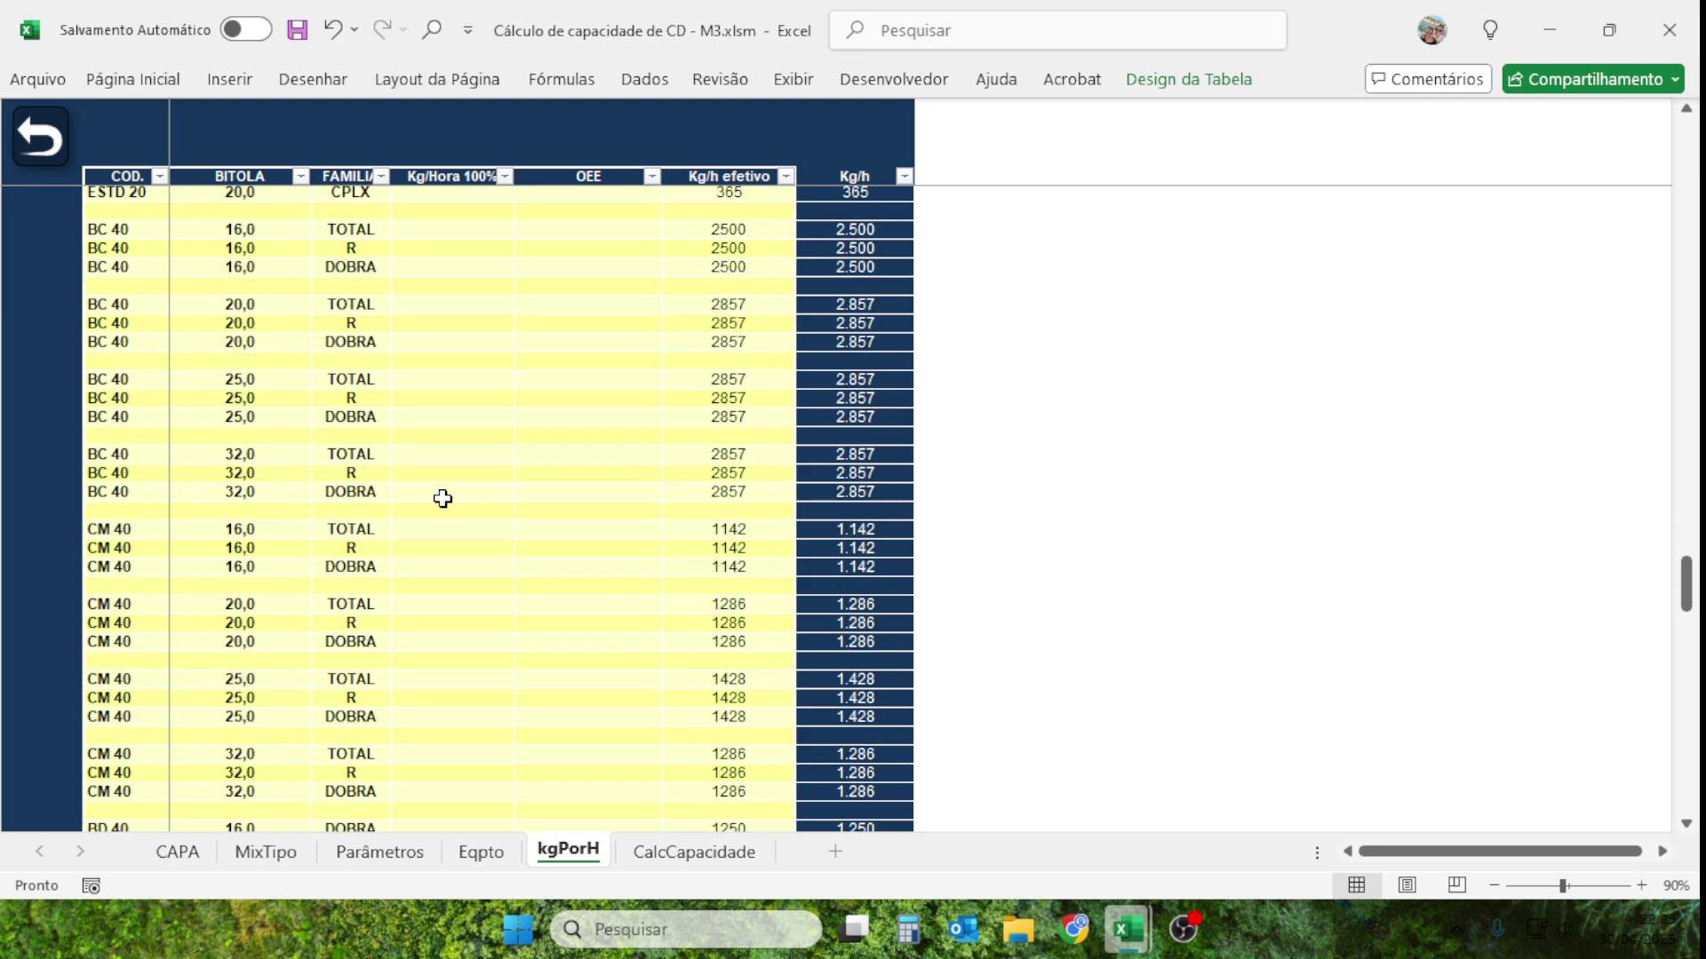
{"action": "scroll", "coordinate": [442, 501], "scroll_direction": "down", "scroll_amount": 7}
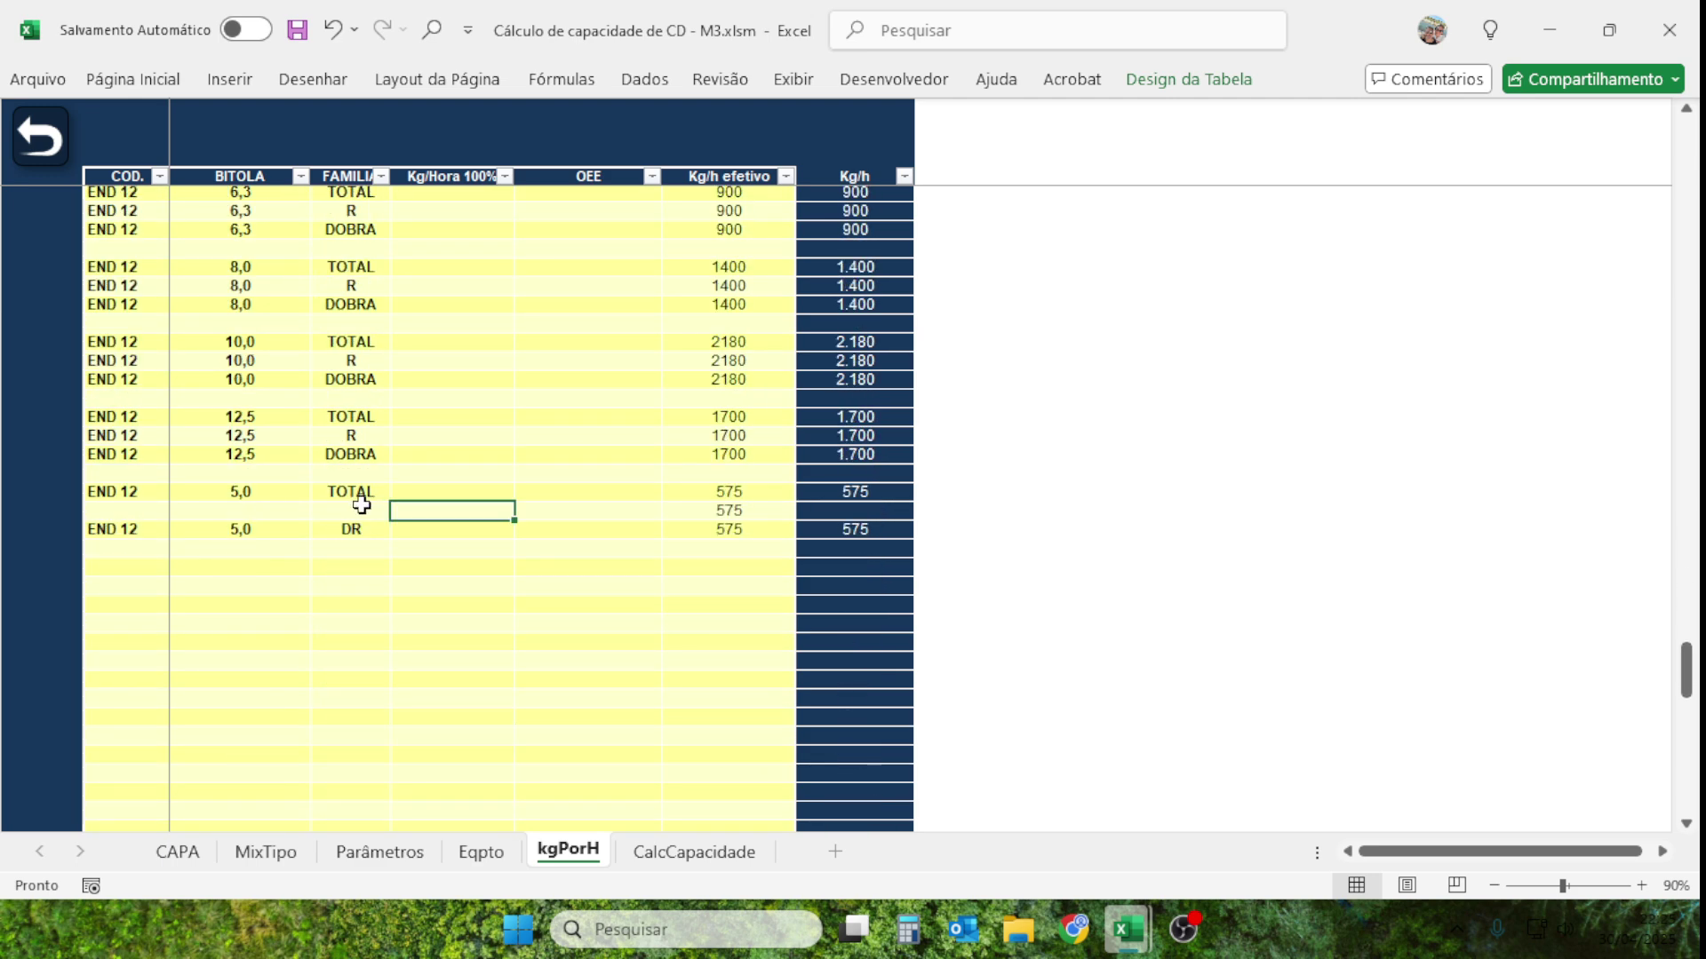
Complete the row between the END 12 TOTAL and DR entries with code END 12, gauge 5,0 and family R.
{"action": "left_click", "coordinate": [138, 513]}
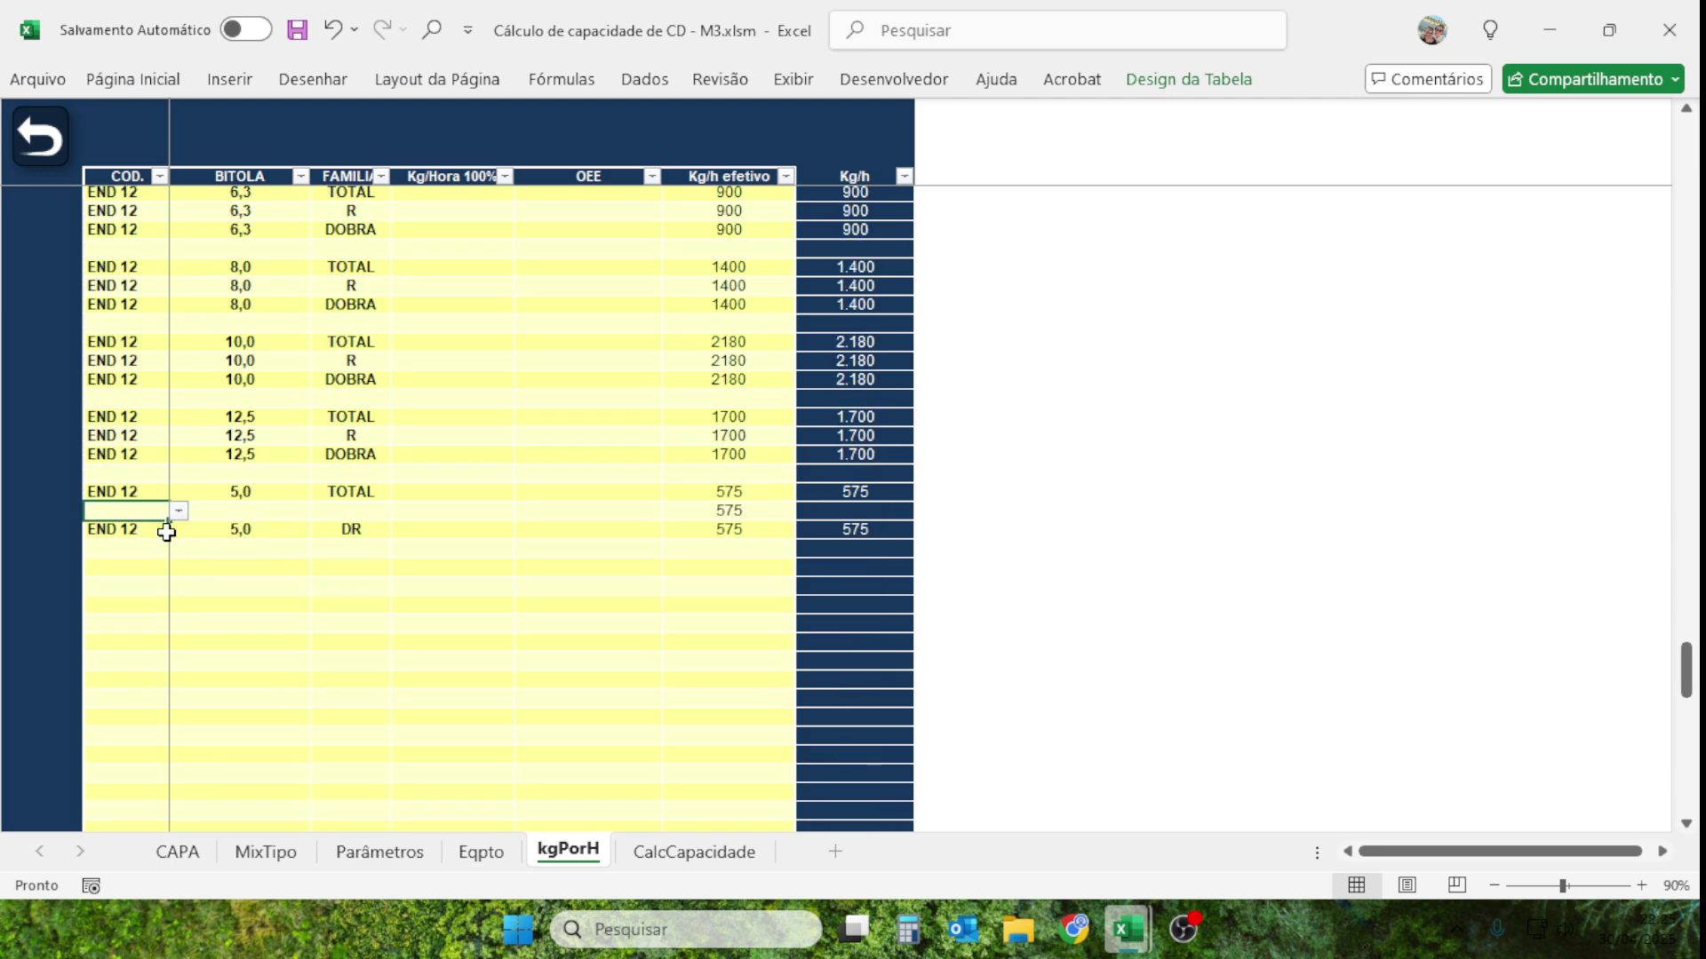
{"action": "left_click", "coordinate": [179, 512]}
{"action": "scroll", "coordinate": [137, 575], "scroll_direction": "up", "scroll_amount": 1}
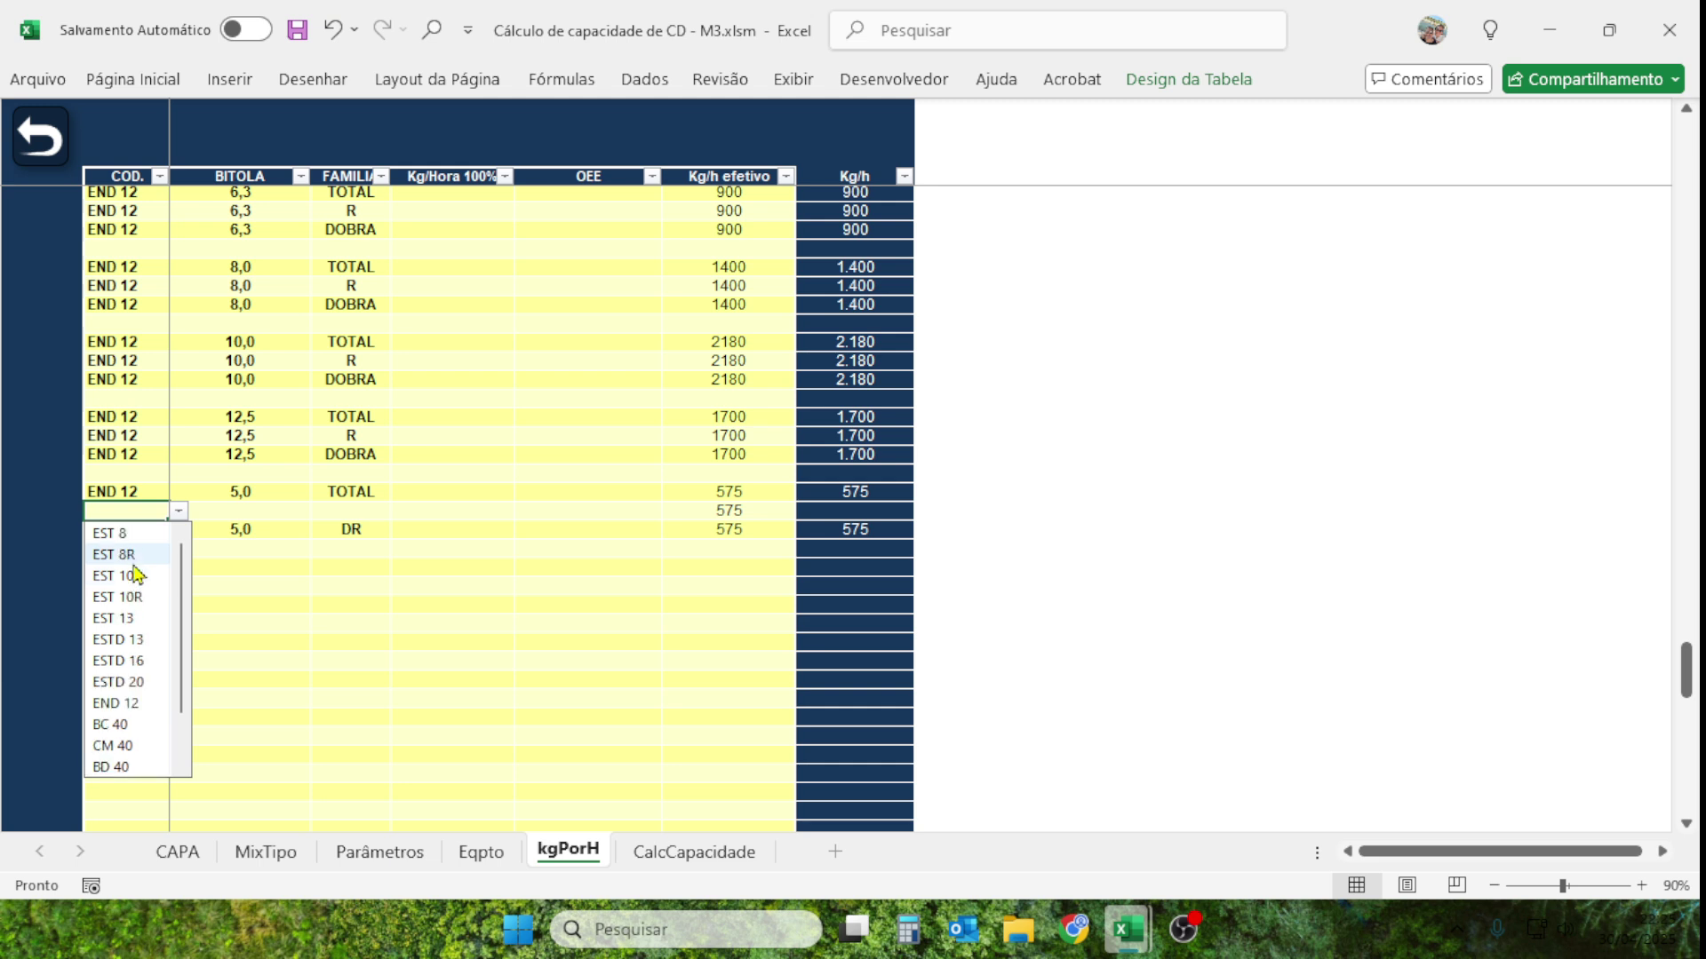
{"action": "scroll", "coordinate": [120, 662], "scroll_direction": "down", "scroll_amount": 1}
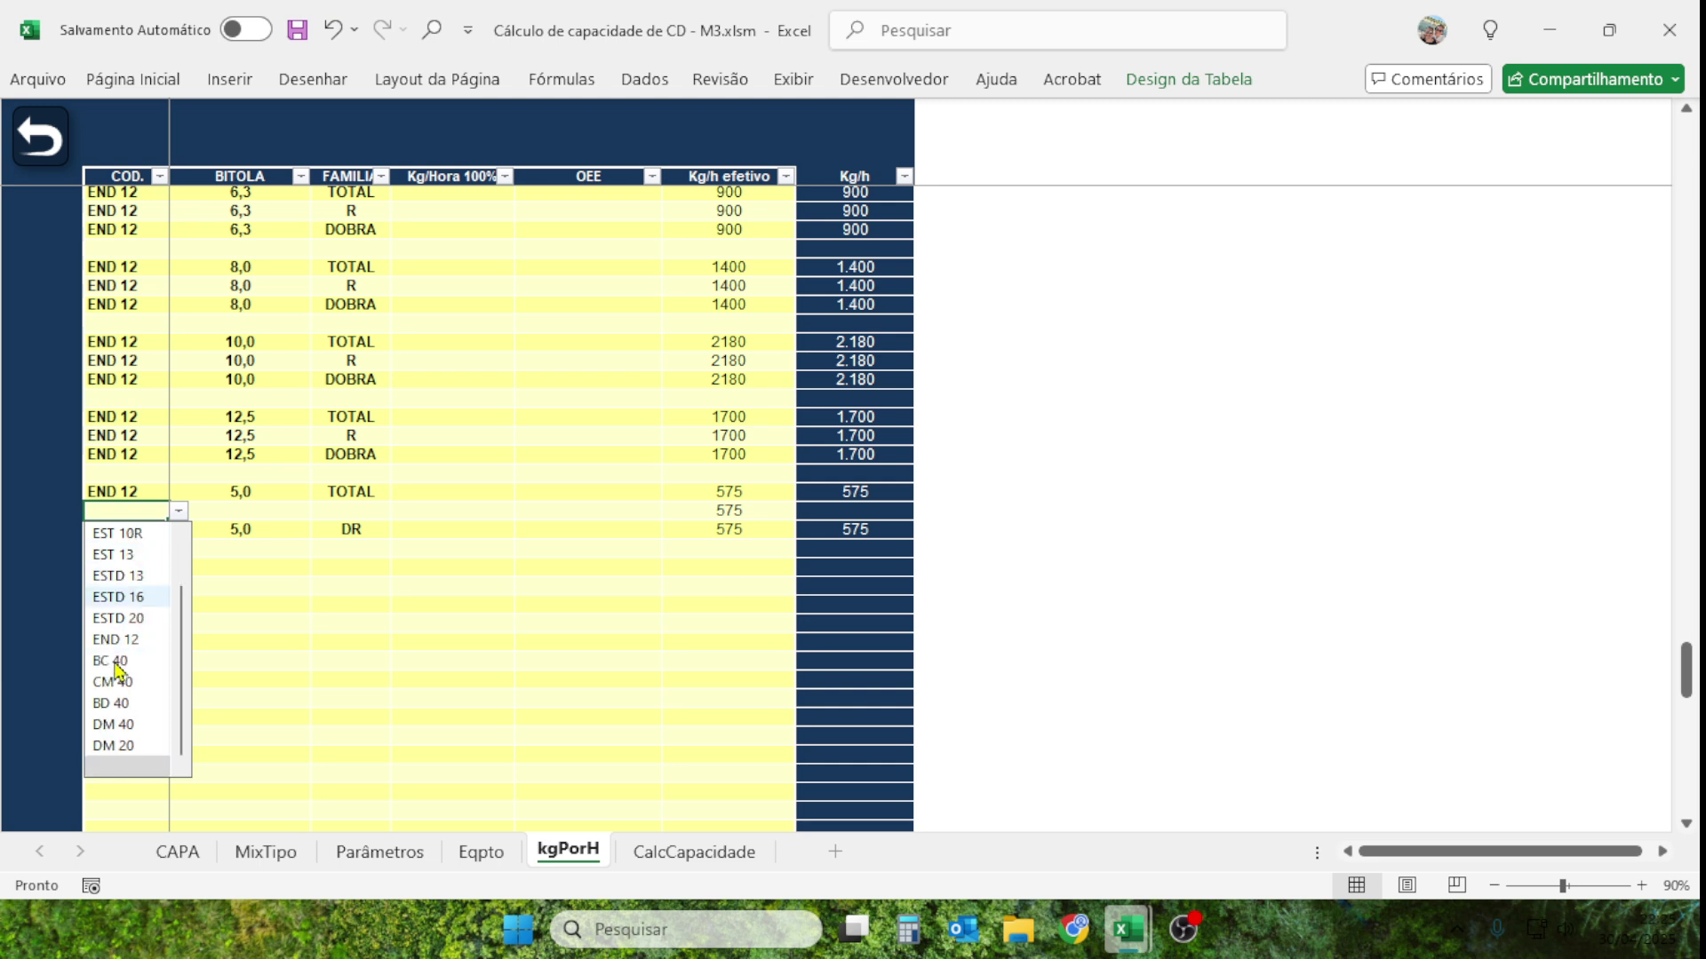
{"action": "left_click", "coordinate": [115, 639]}
{"action": "left_click", "coordinate": [256, 517]}
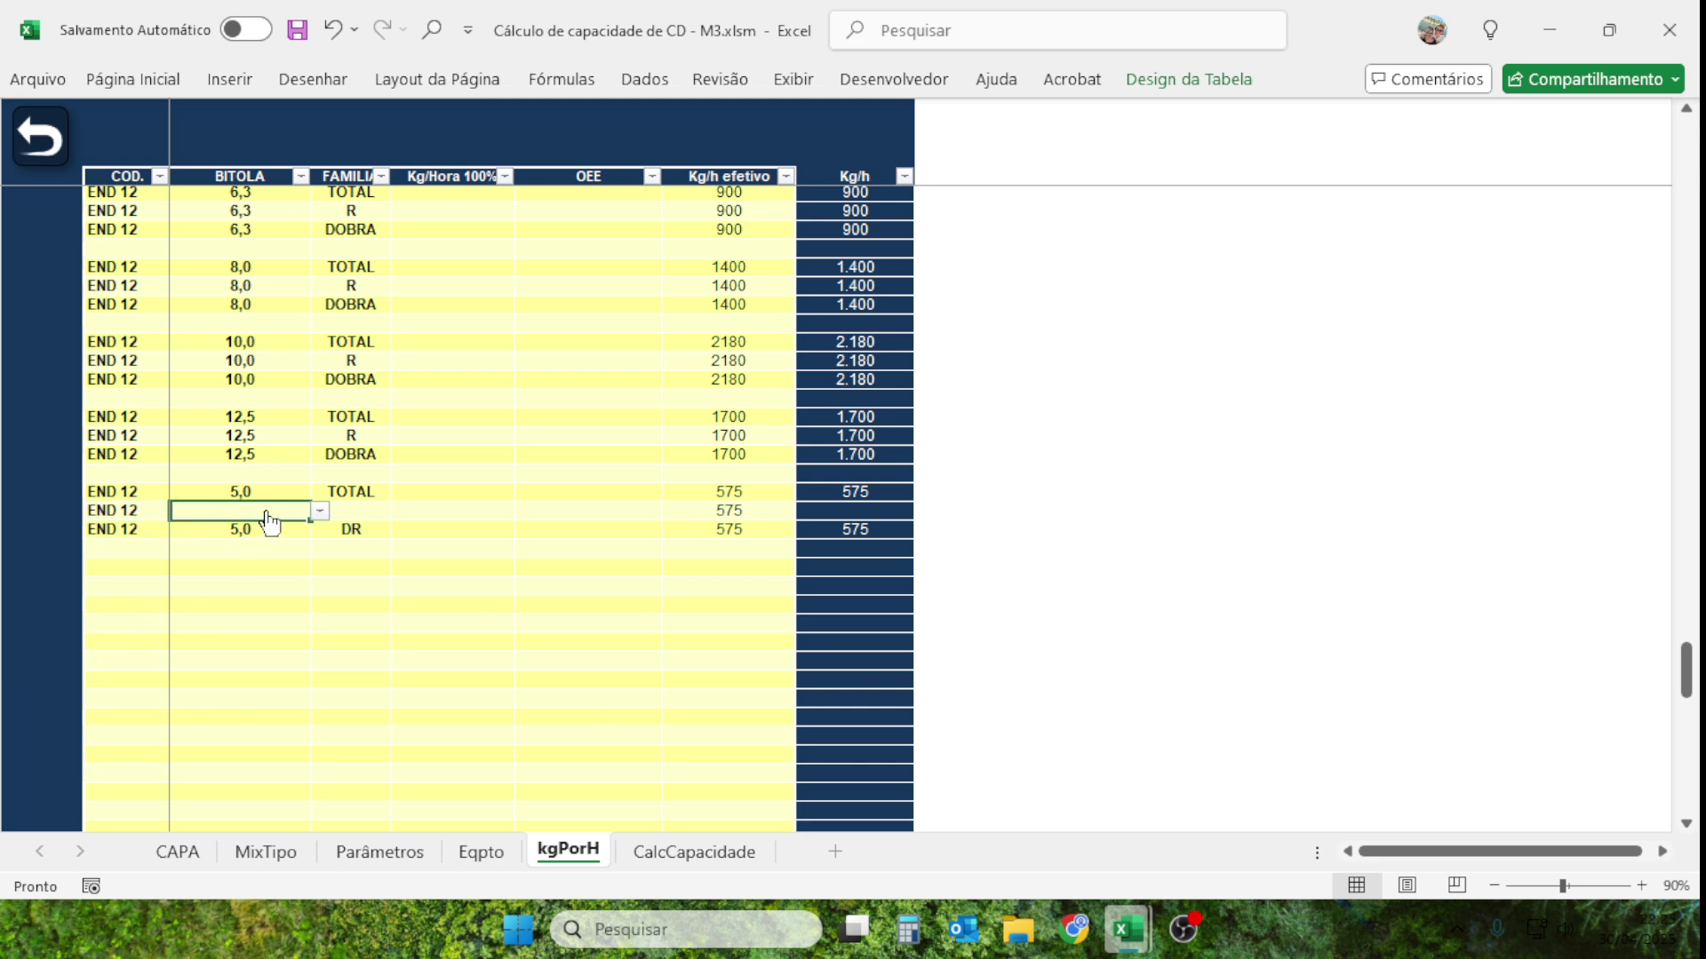
{"action": "type", "text": "5"}
{"action": "left_click", "coordinate": [218, 533]}
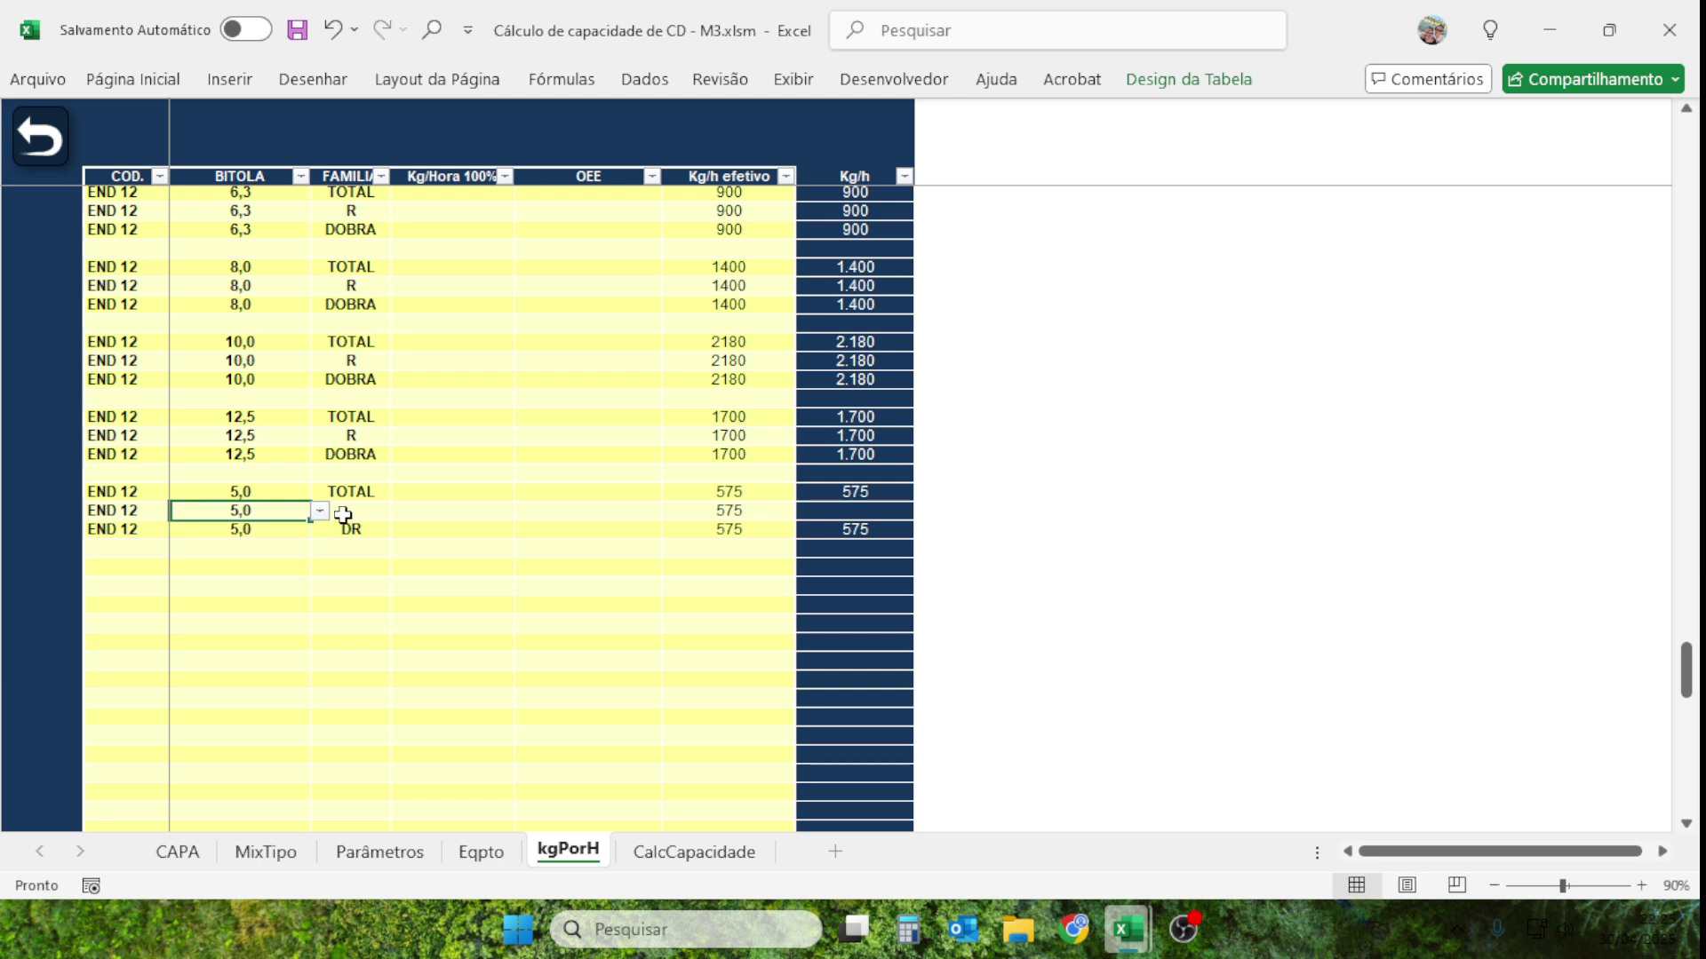
{"action": "left_click", "coordinate": [347, 512]}
{"action": "left_click", "coordinate": [399, 512]}
{"action": "left_click", "coordinate": [355, 533]}
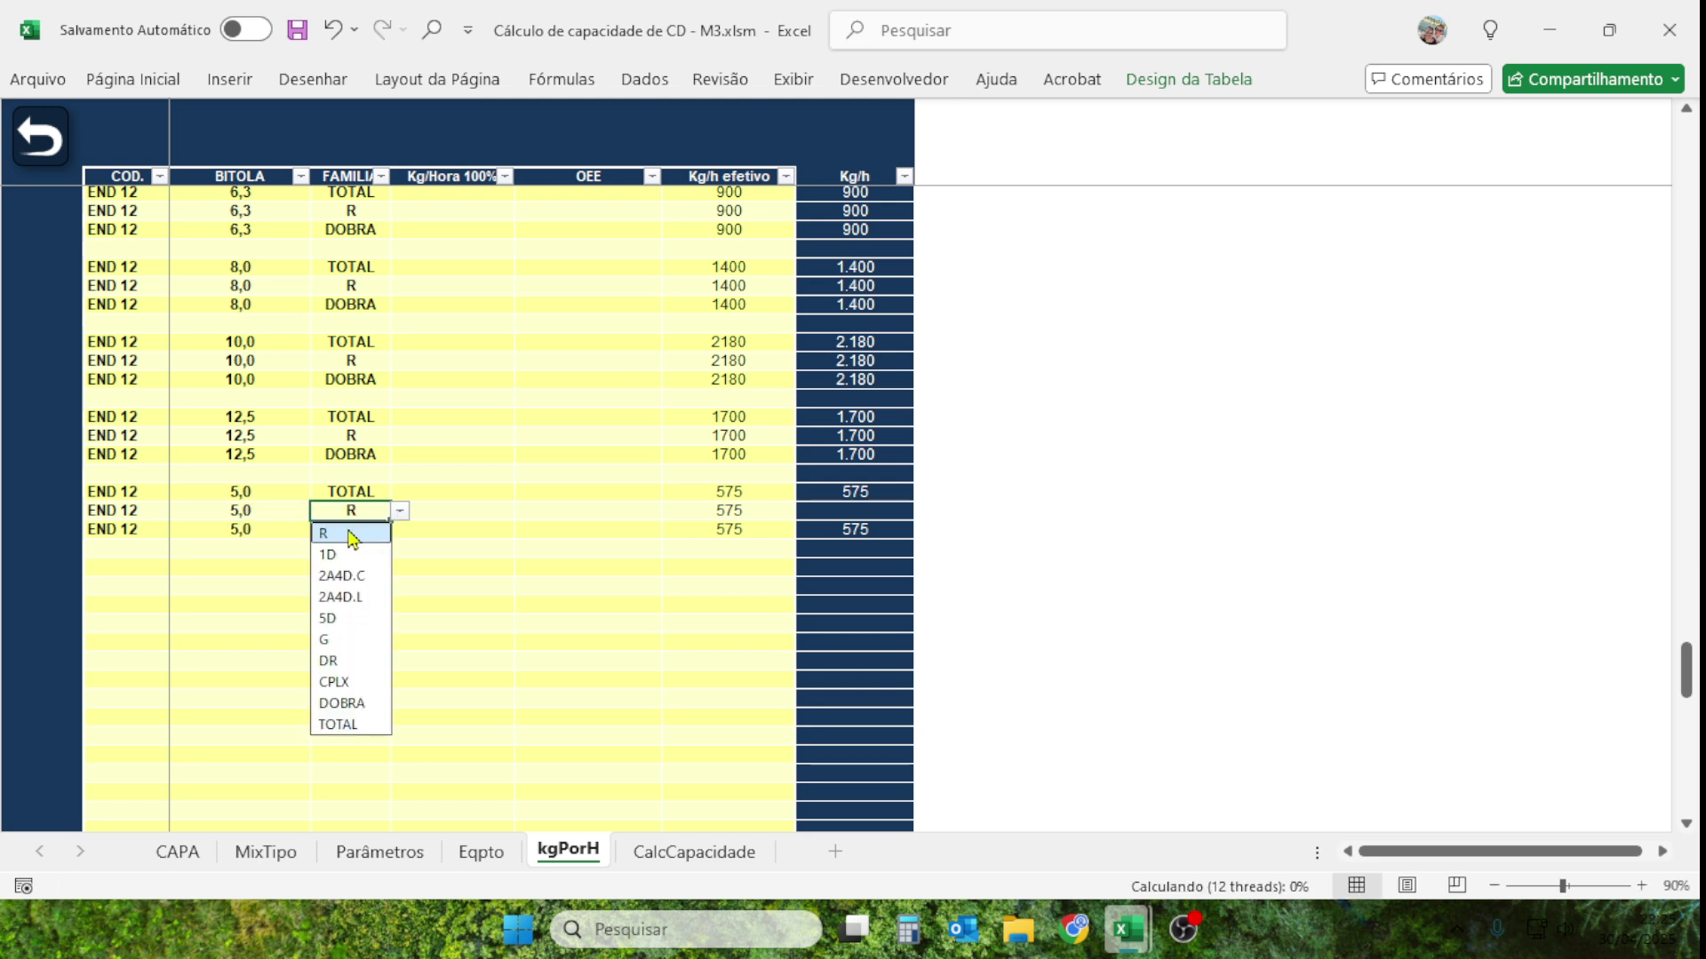
{"action": "left_click", "coordinate": [726, 514]}
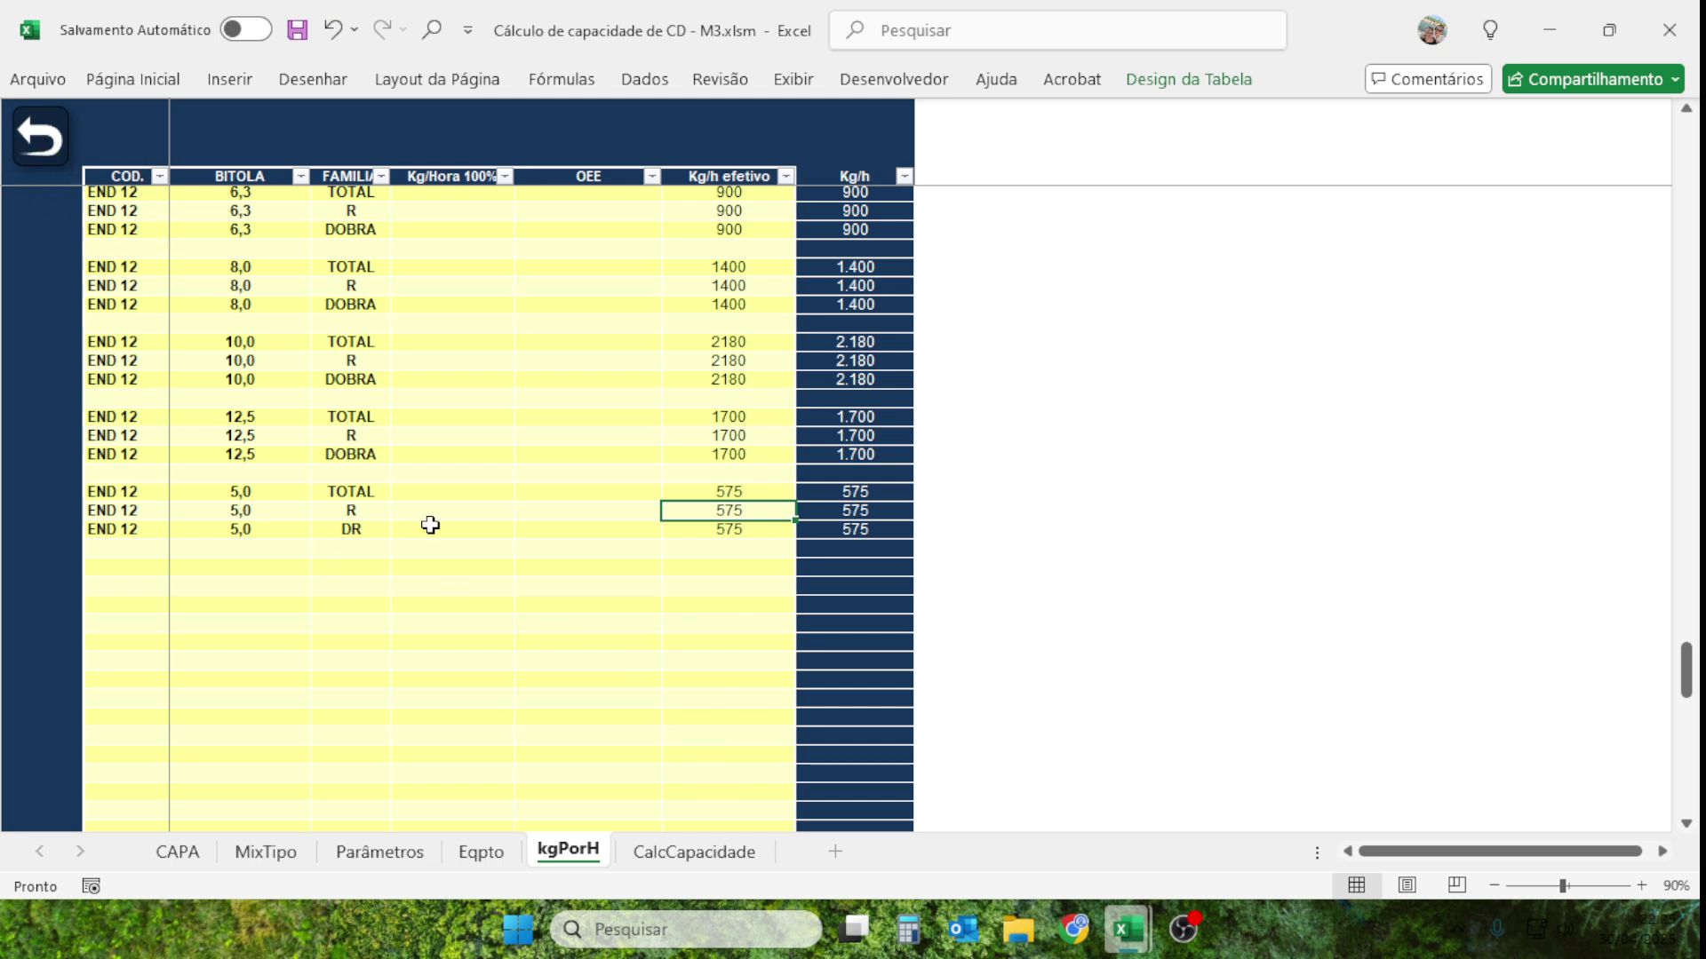
Return to the CalcCapacidade sheet and set the END 12 row to 1 machine and 3 shifts.
{"action": "left_click", "coordinate": [695, 854]}
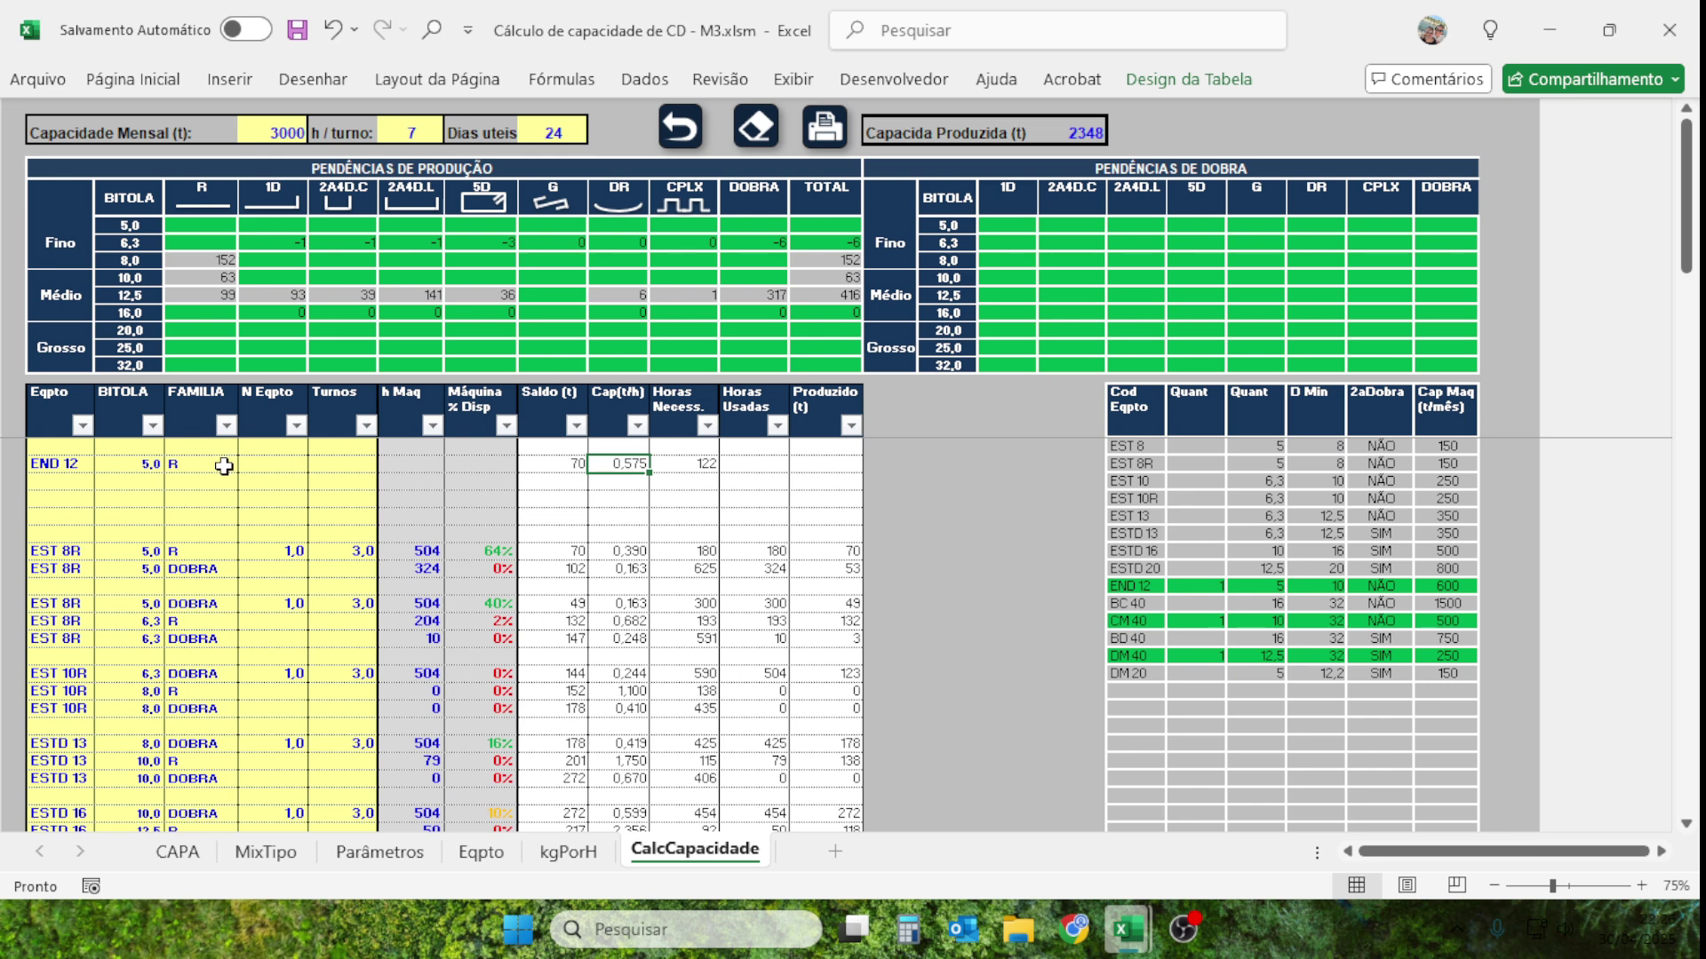
{"action": "left_click", "coordinate": [274, 471]}
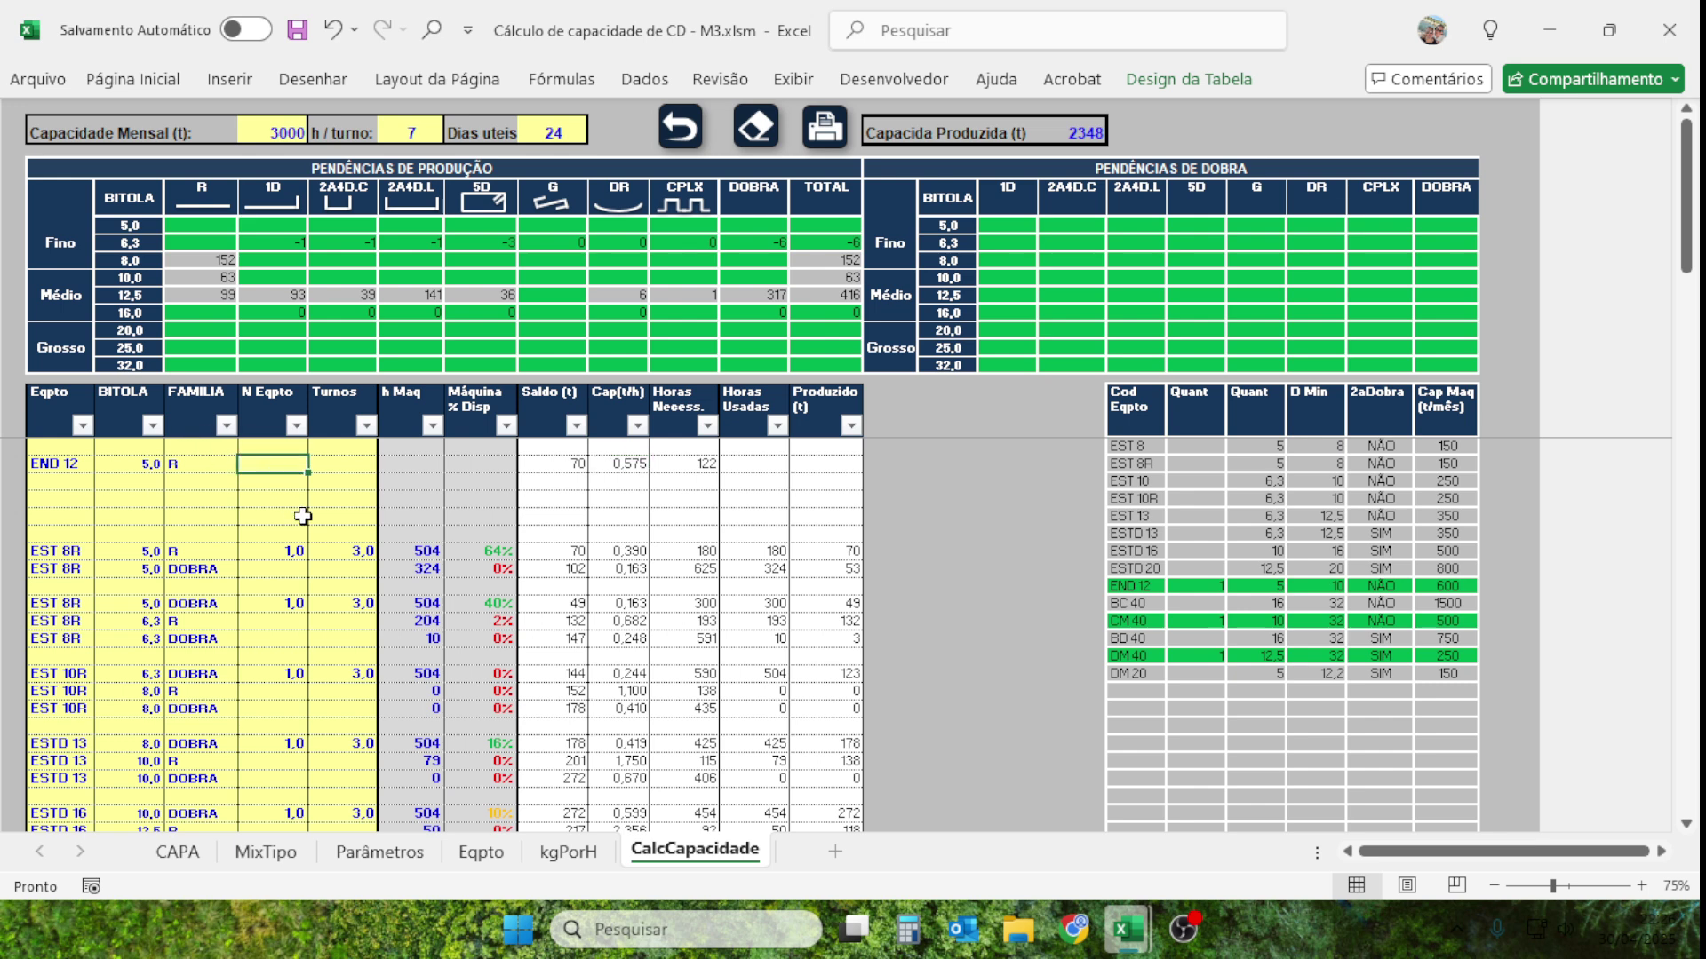
{"action": "type", "text": "1"}
{"action": "key", "text": "Tab"}
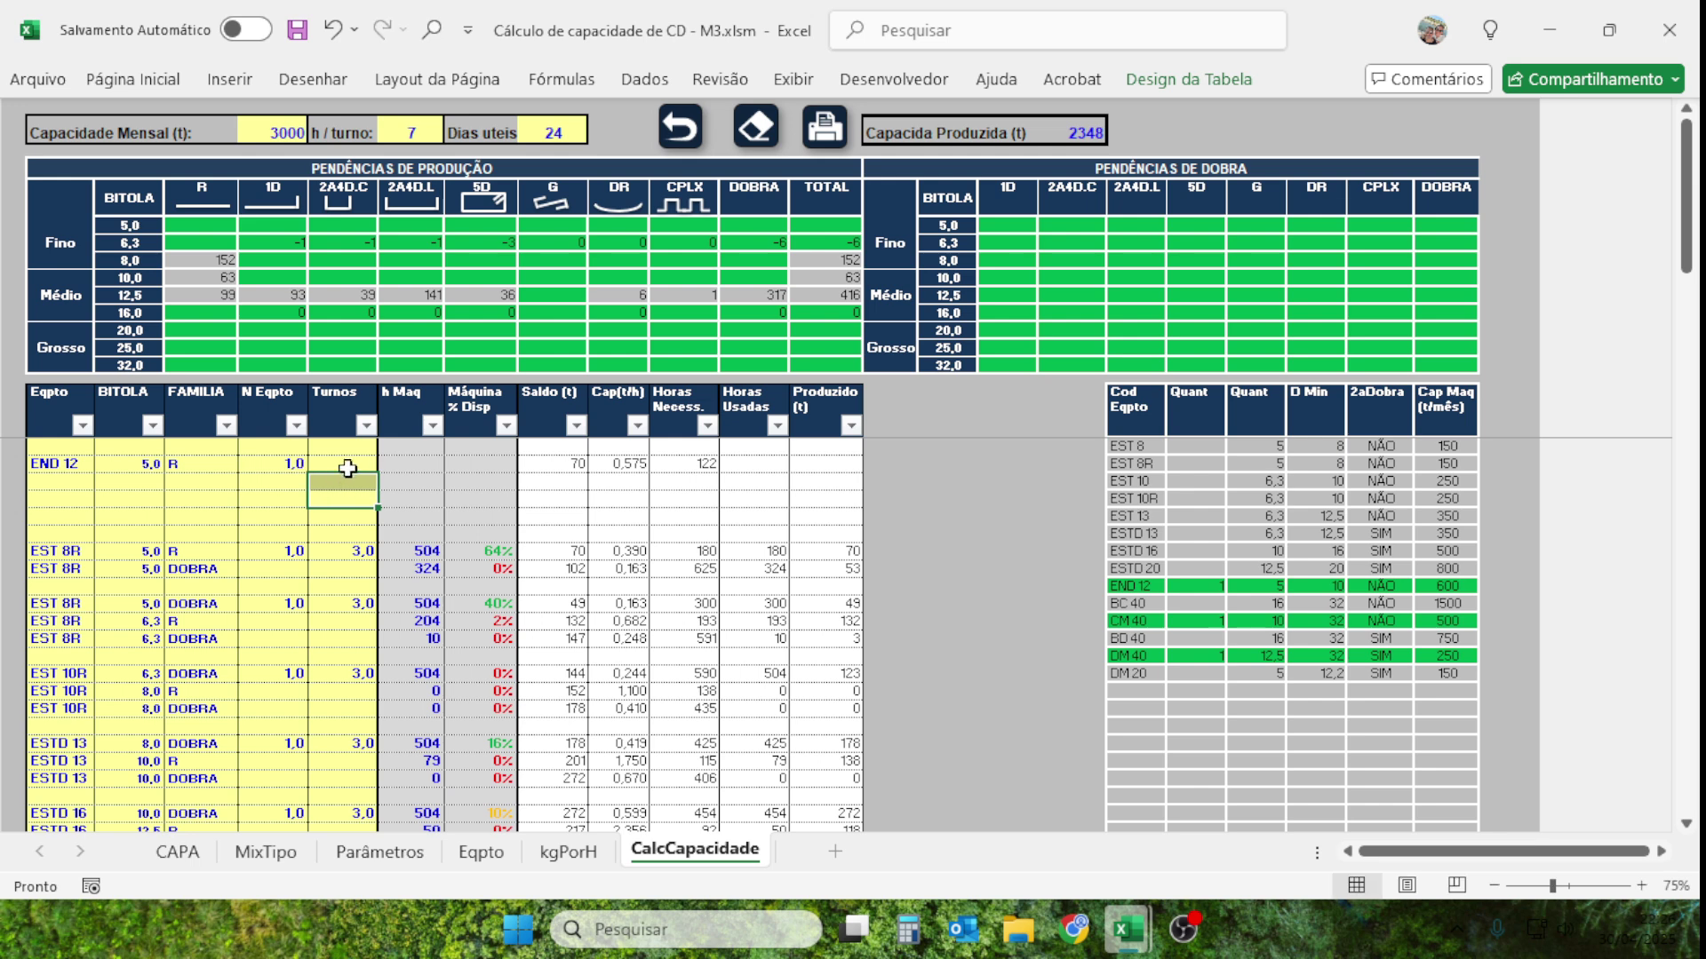
{"action": "type", "text": "3"}
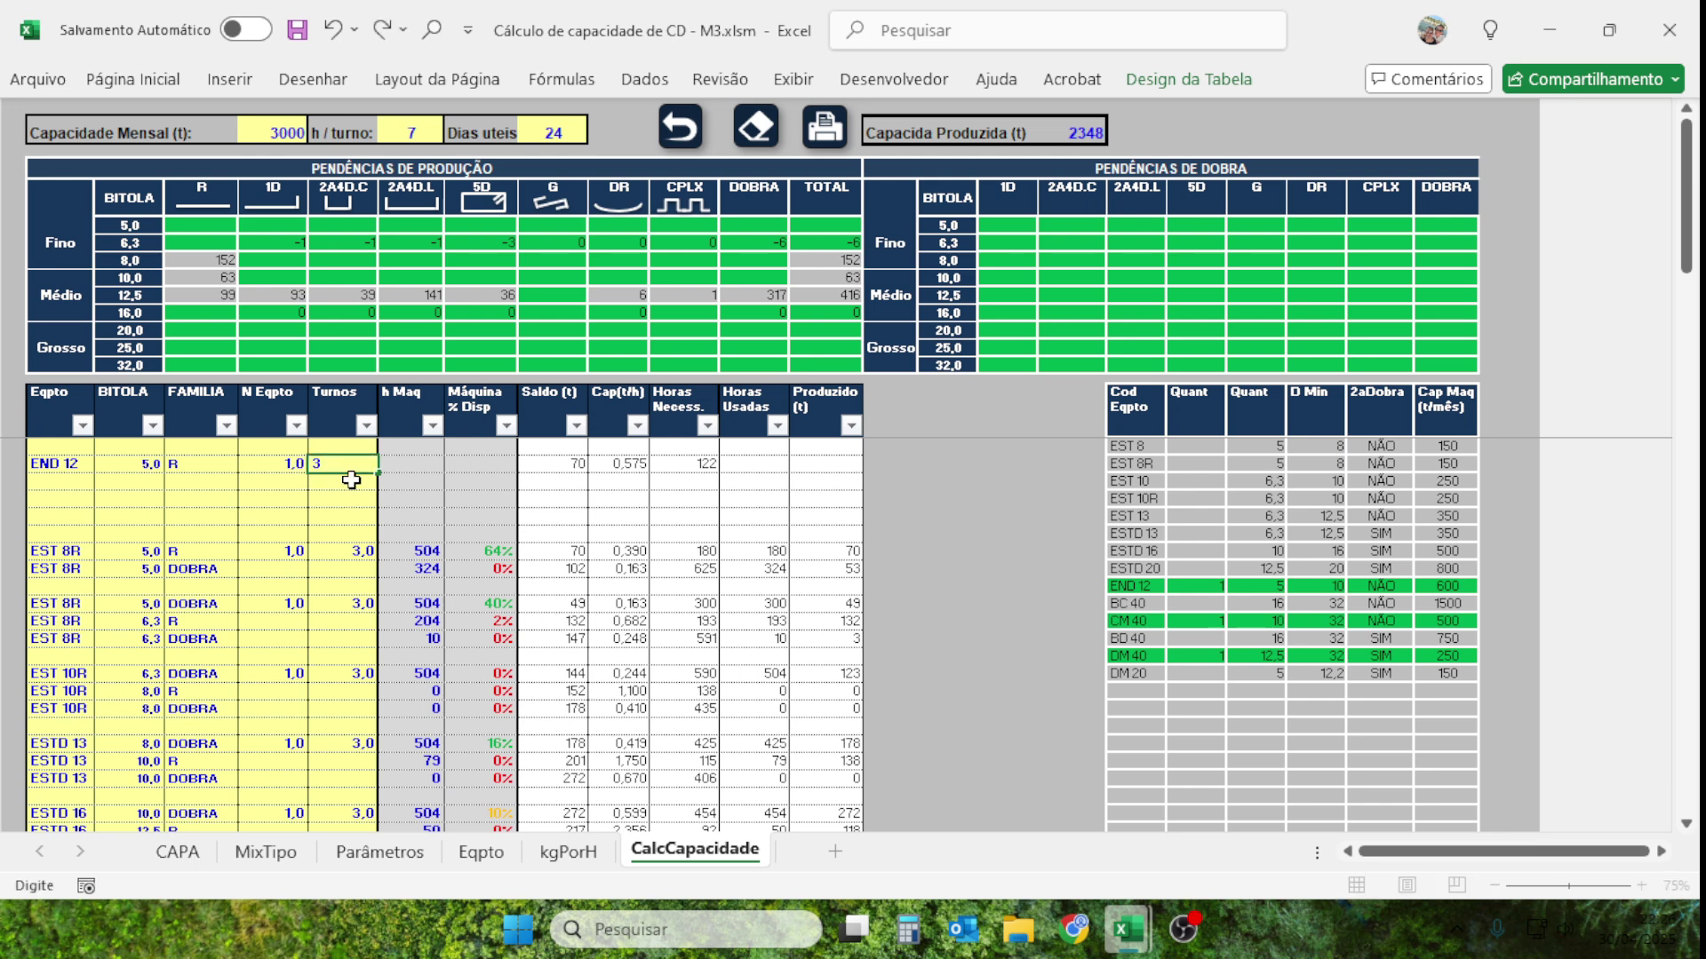
{"action": "left_click", "coordinate": [335, 518]}
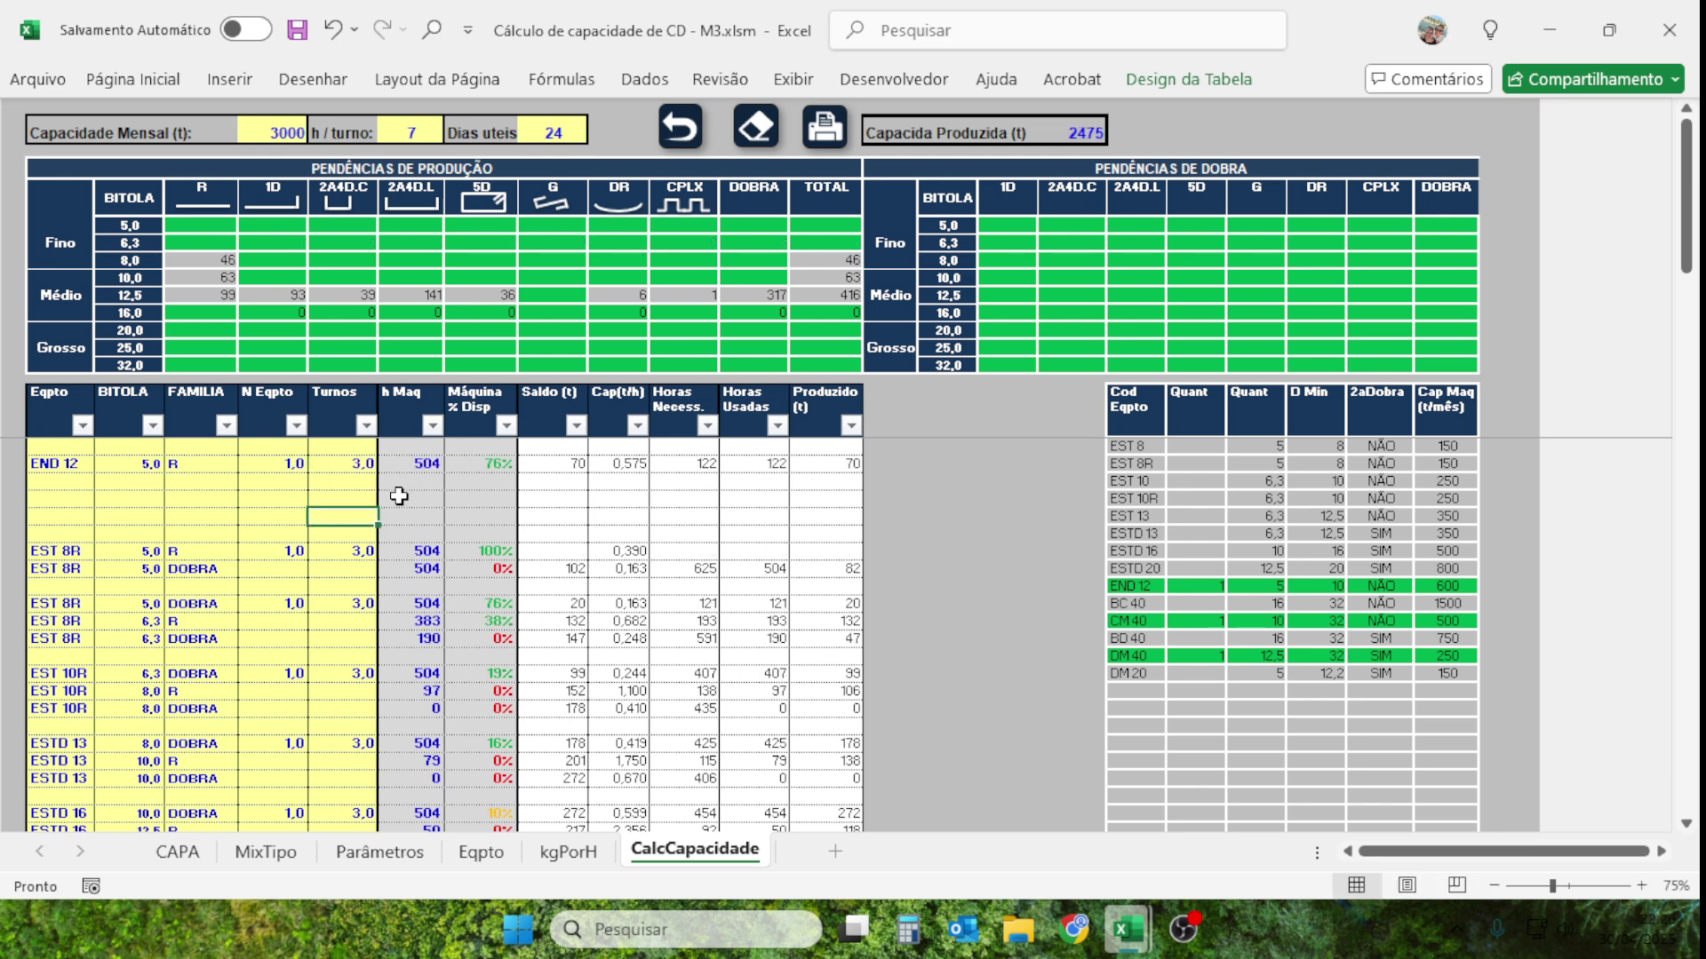
Clear the END 12 row's Turnos value and re-enter 3 to compare the effect on the gauge 5,0 R pending production.
{"action": "left_click", "coordinate": [193, 230]}
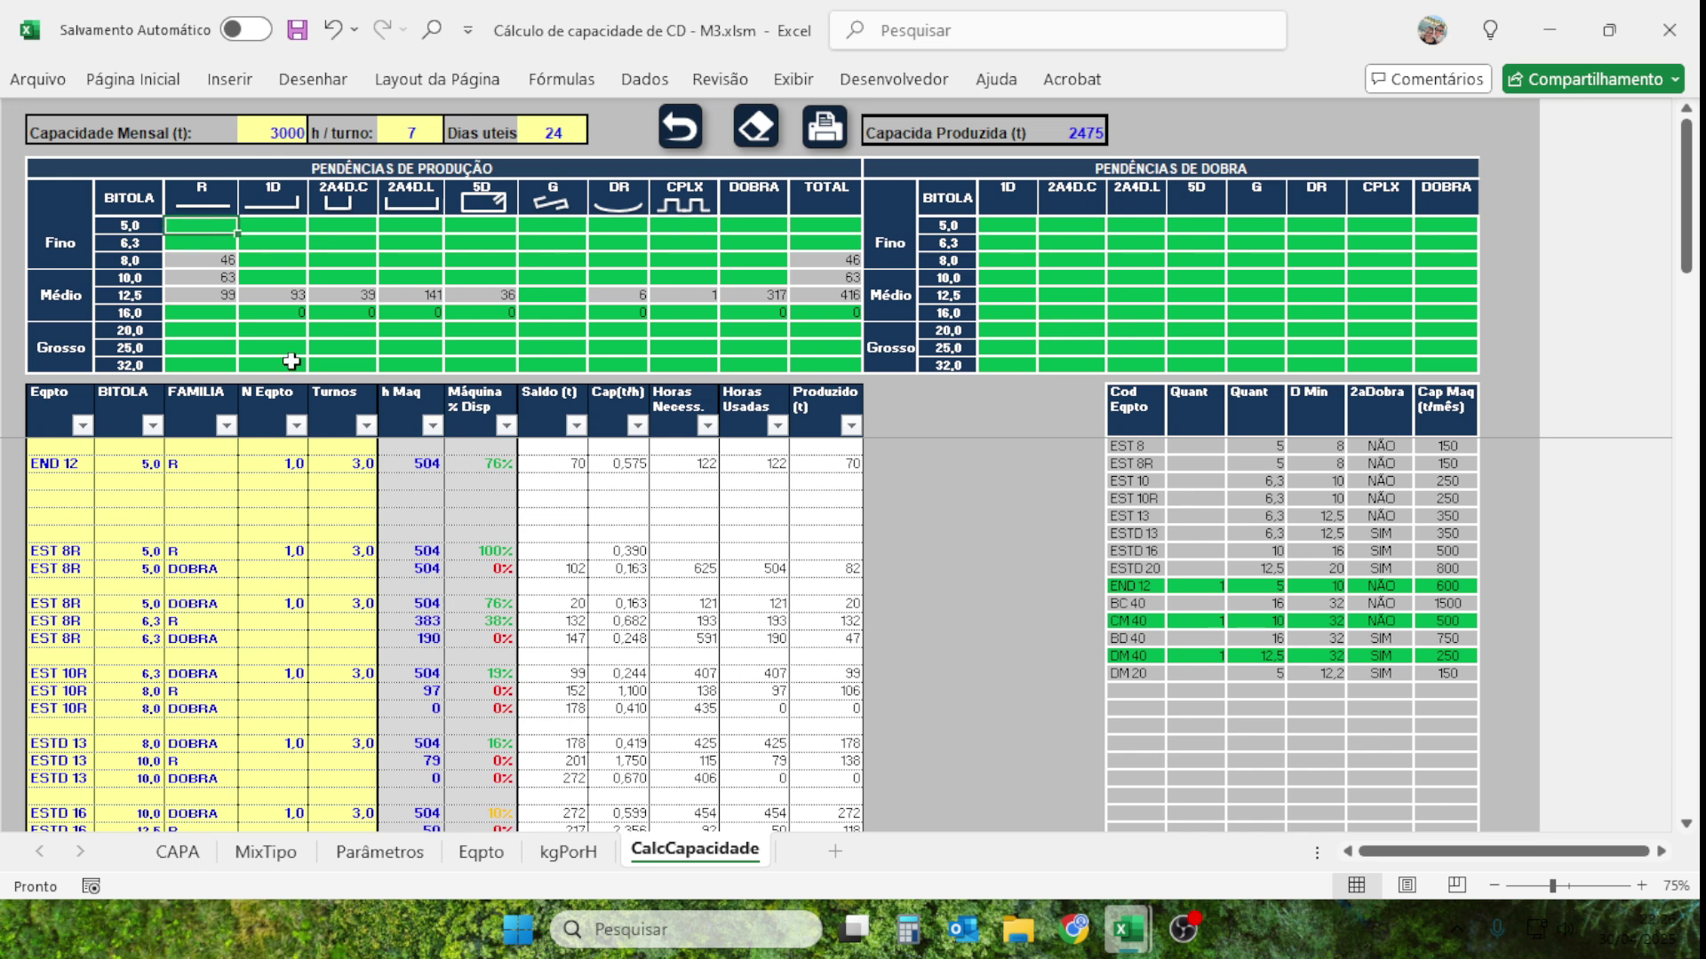
{"action": "left_click", "coordinate": [361, 466]}
{"action": "key", "text": "Delete"}
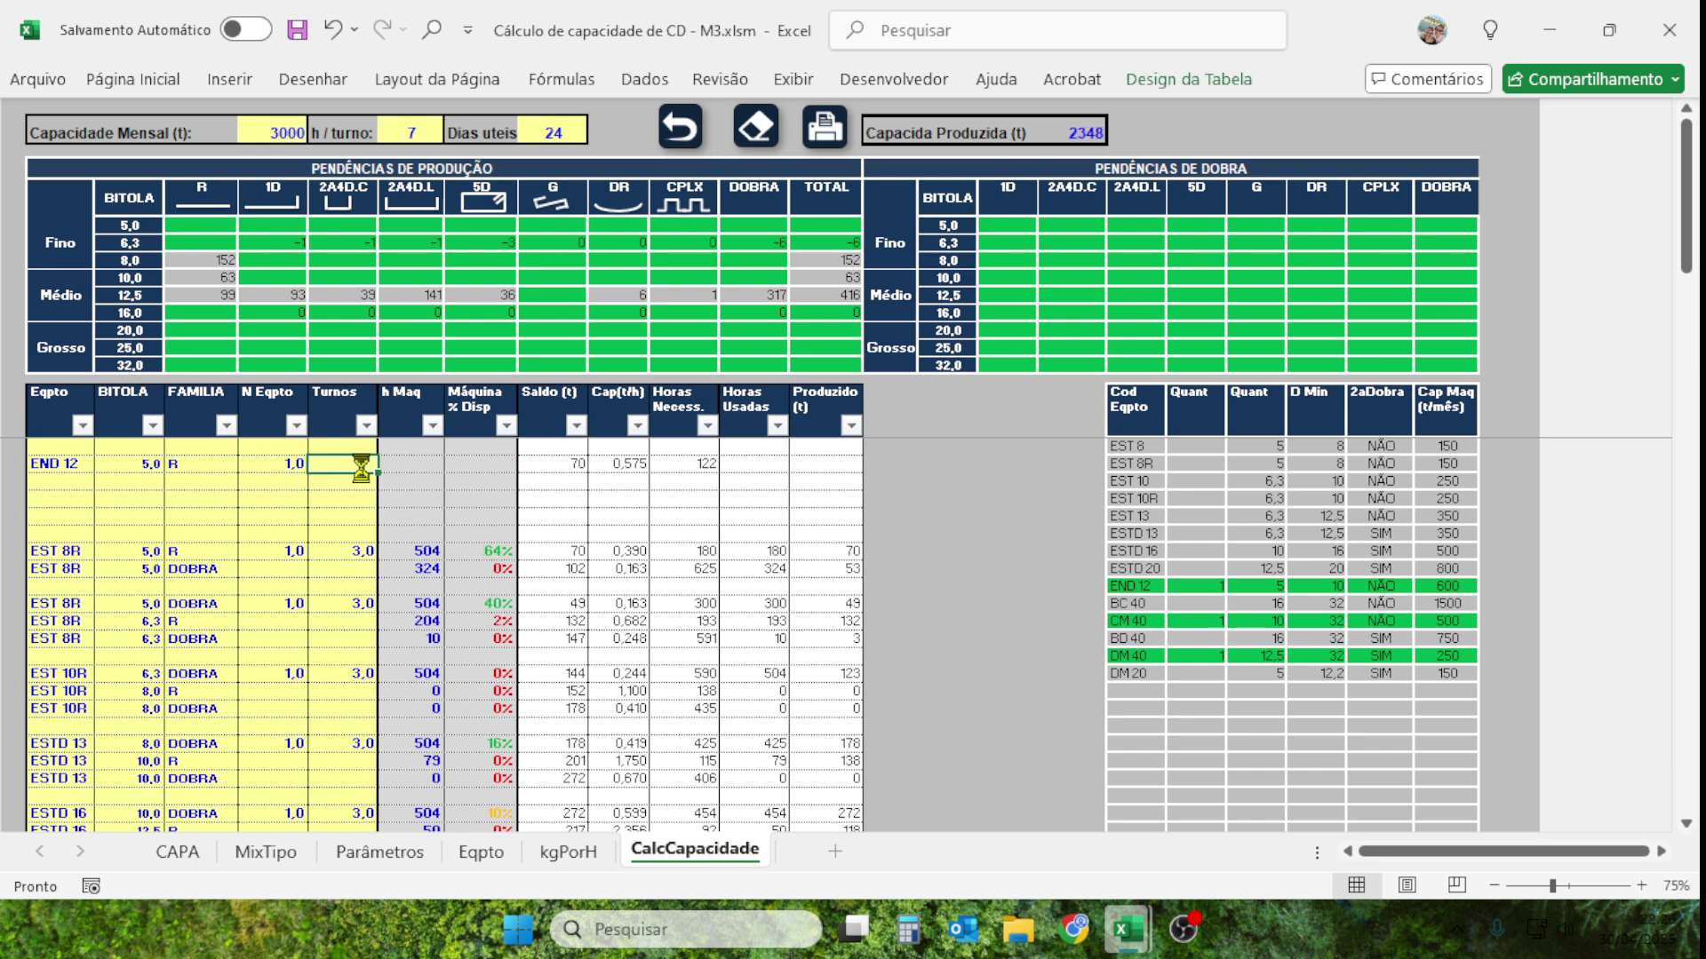
{"action": "type", "text": "3"}
{"action": "left_click", "coordinate": [351, 515]}
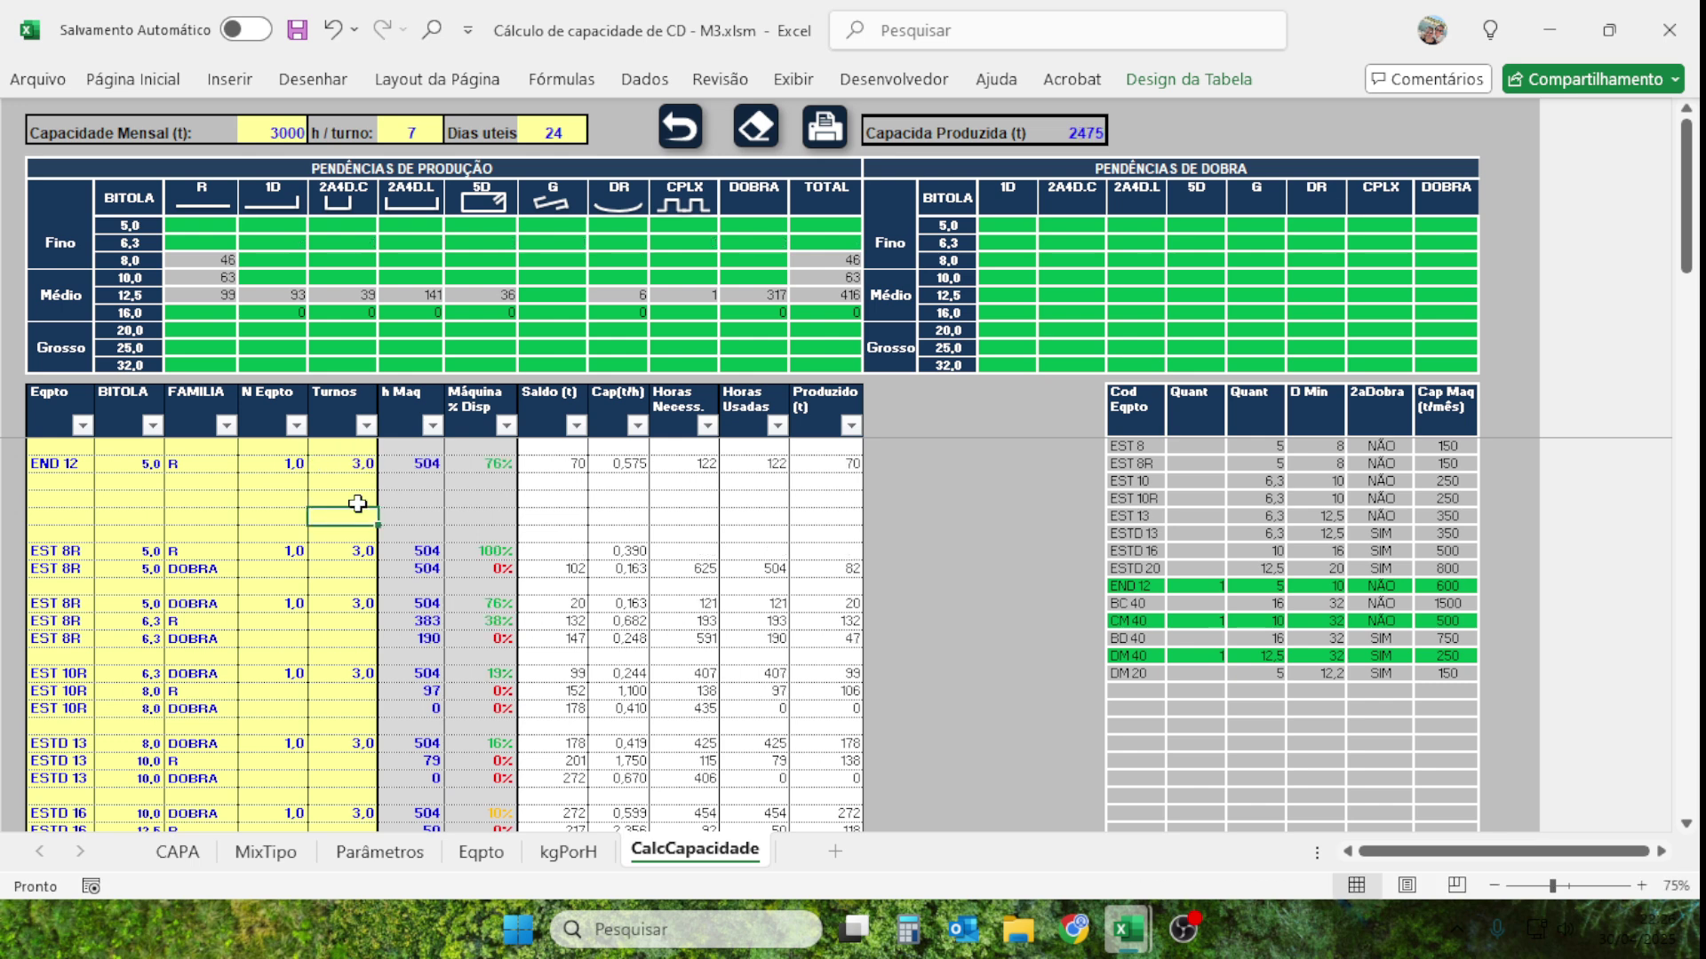
{"action": "left_click", "coordinate": [483, 465]}
Add an END 12 row below the existing one, with gauge 6,3 and family R.
{"action": "left_click", "coordinate": [83, 494]}
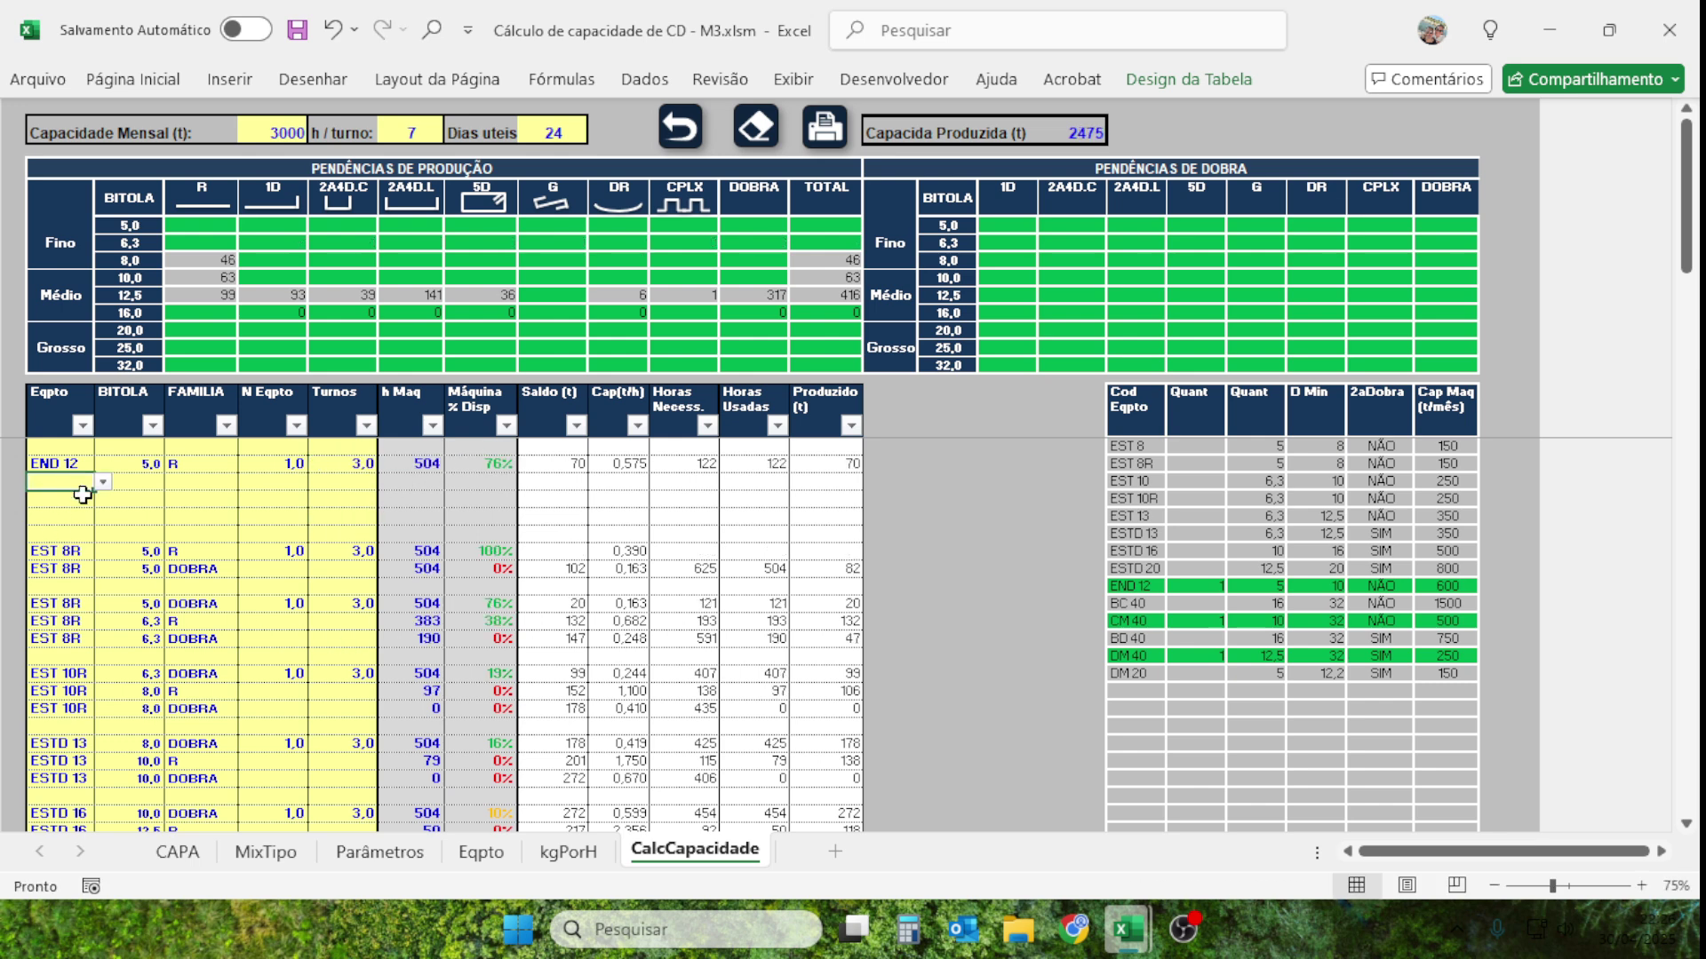
{"action": "left_click", "coordinate": [103, 482]}
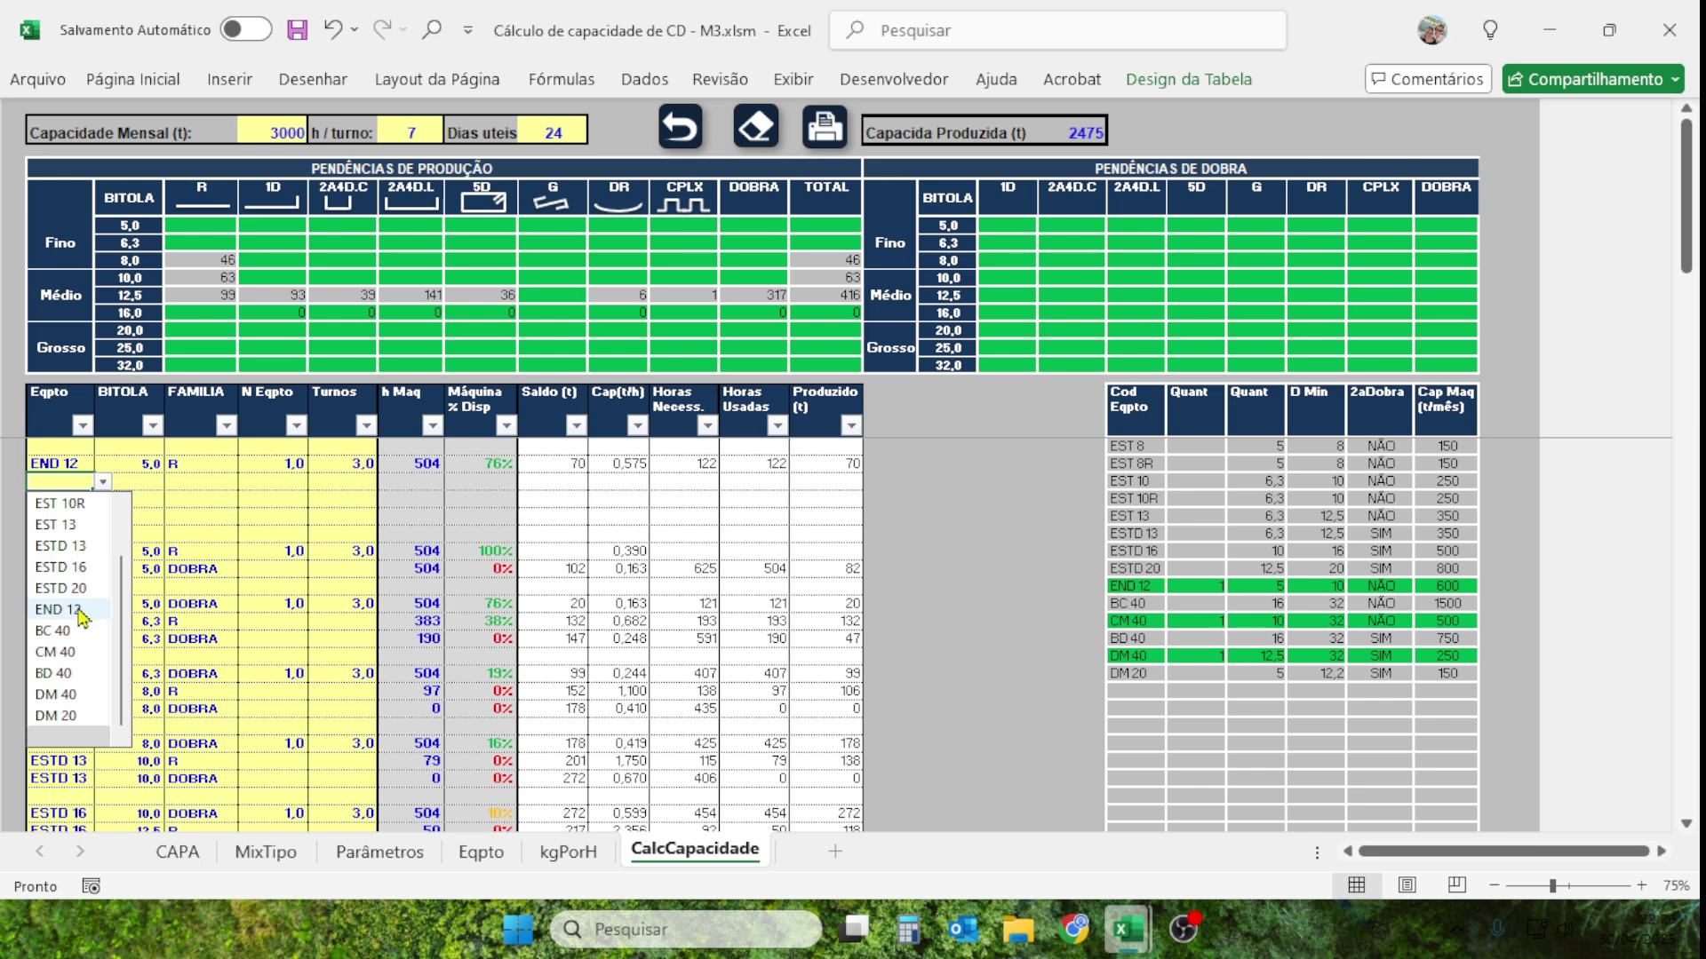
{"action": "scroll", "coordinate": [89, 607], "scroll_direction": "up", "scroll_amount": 1}
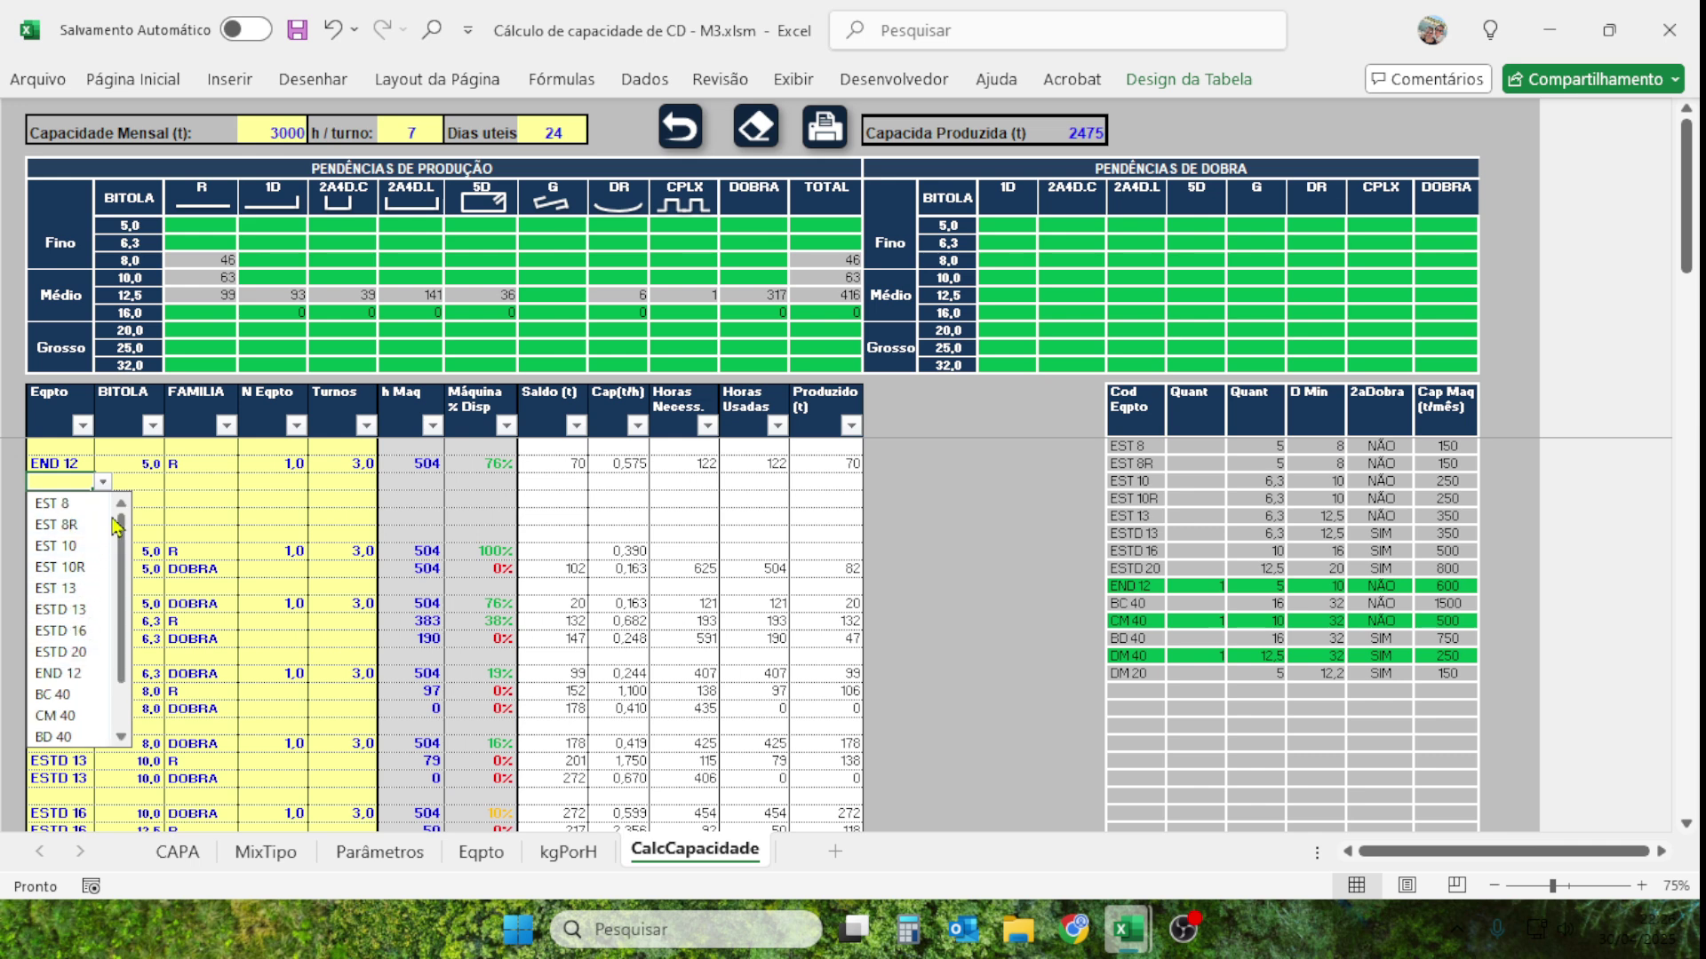
{"action": "type", "text": "EN"}
{"action": "left_click", "coordinate": [61, 508]}
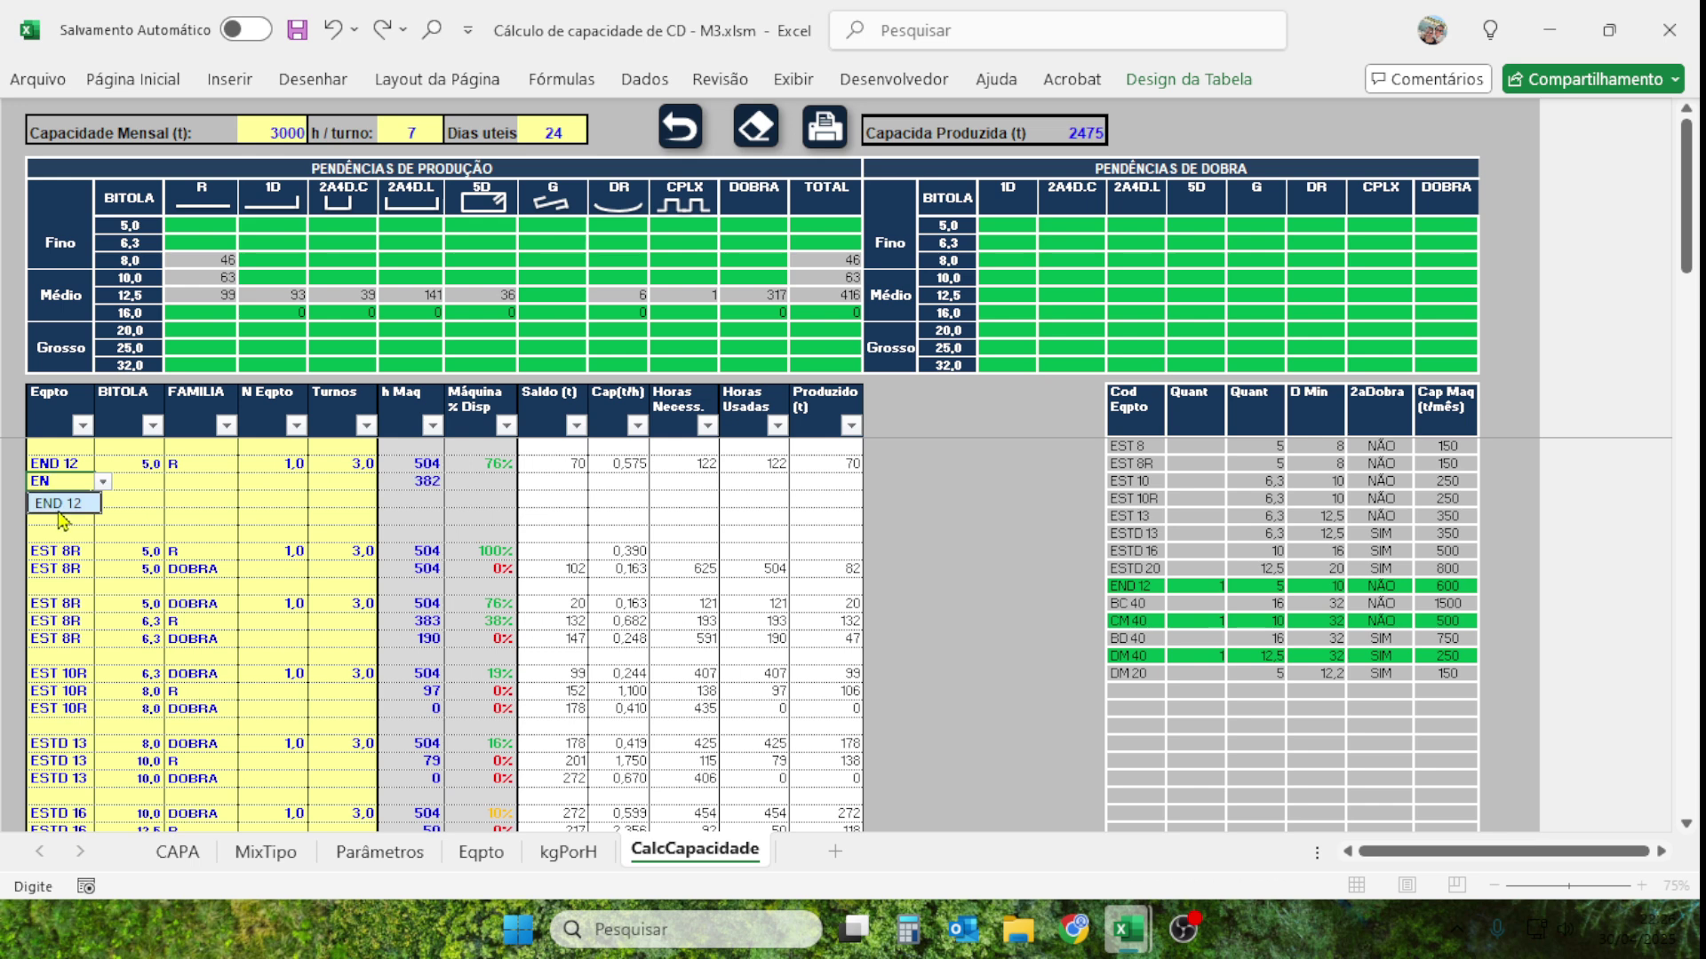
{"action": "left_click", "coordinate": [145, 484]}
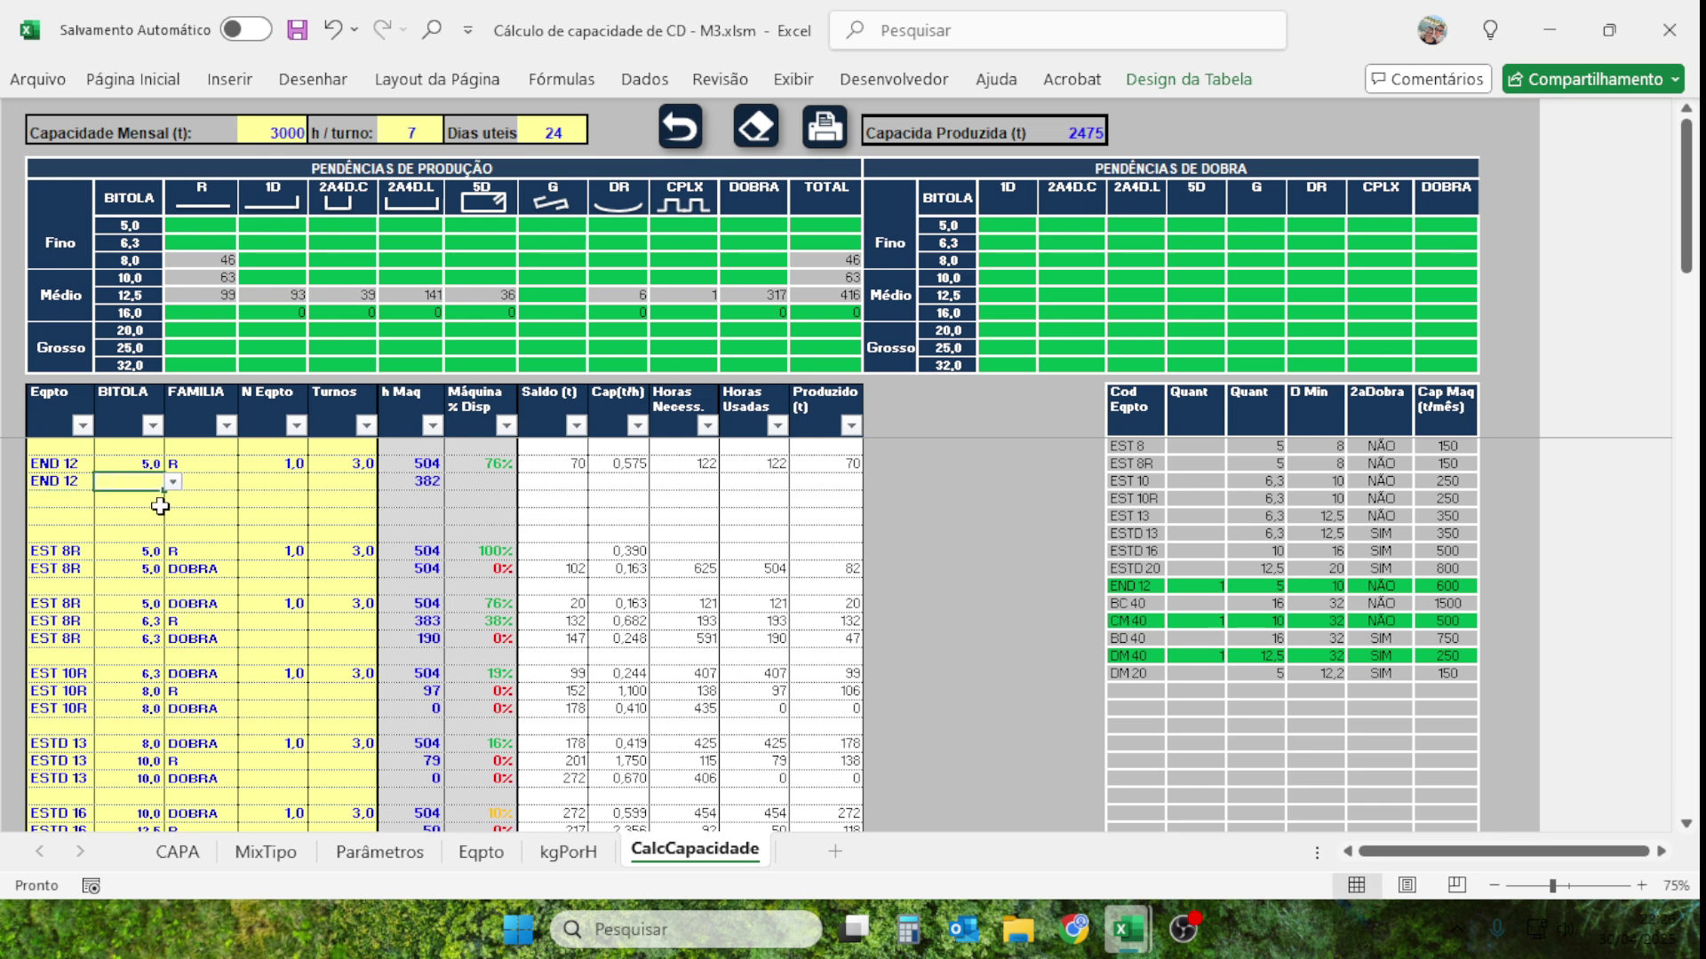
{"action": "left_click", "coordinate": [172, 482]}
{"action": "left_click", "coordinate": [145, 512]}
{"action": "left_click", "coordinate": [216, 484]}
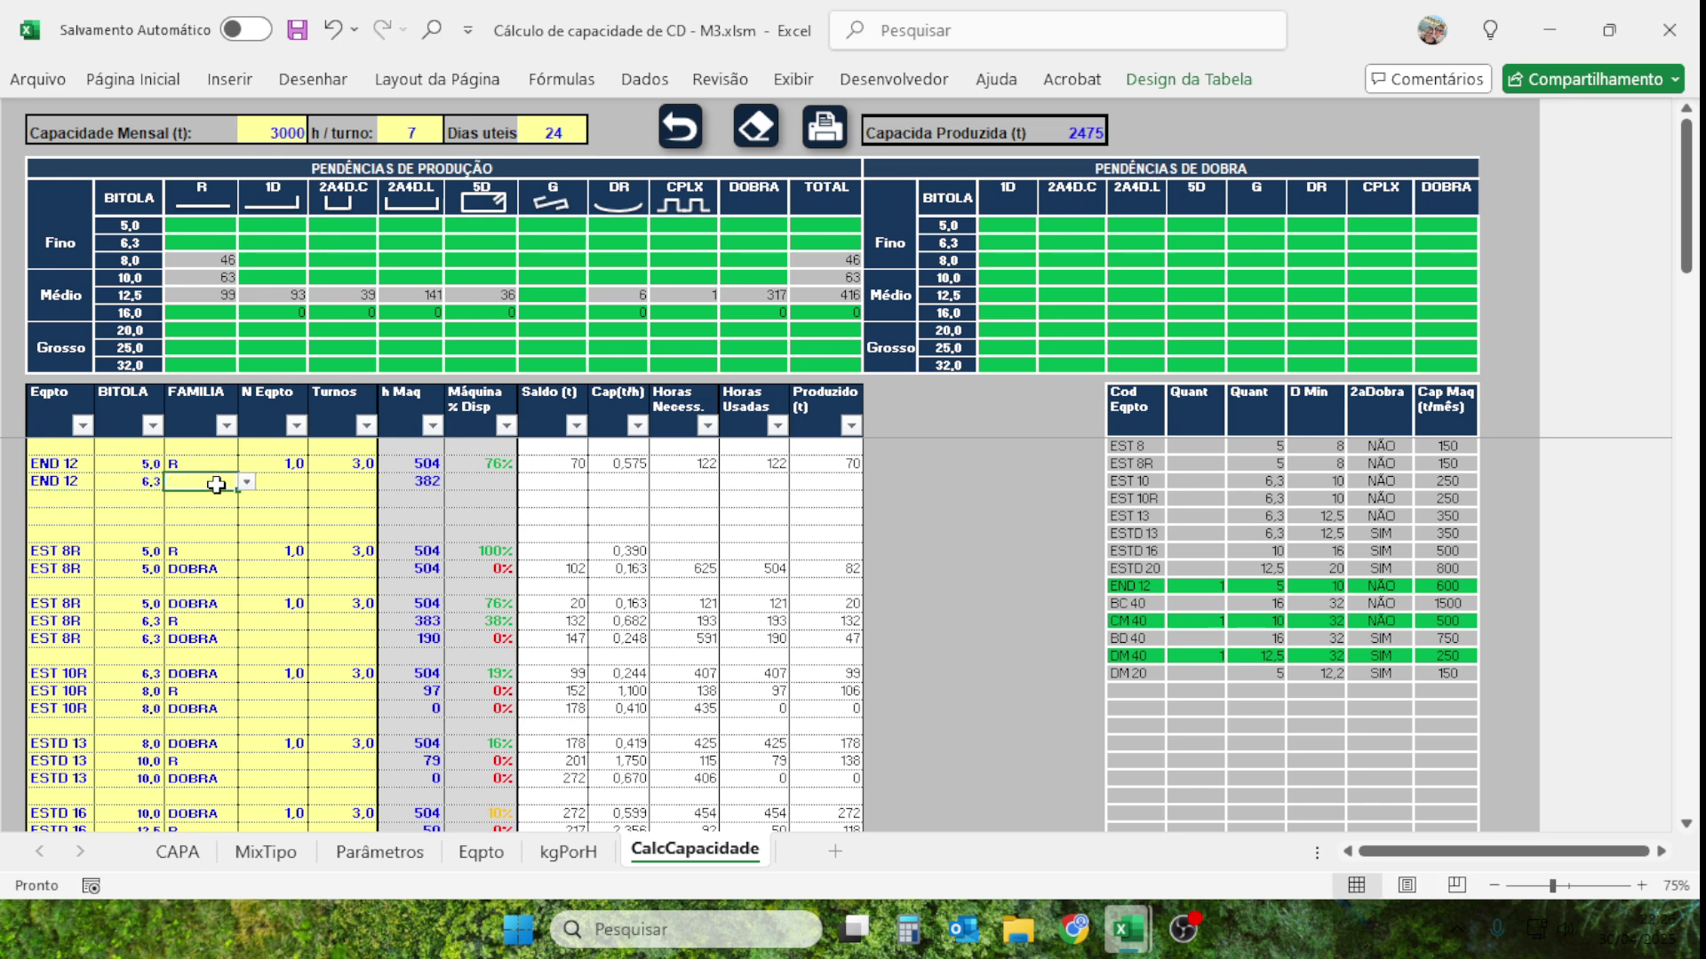
{"action": "type", "text": "R"}
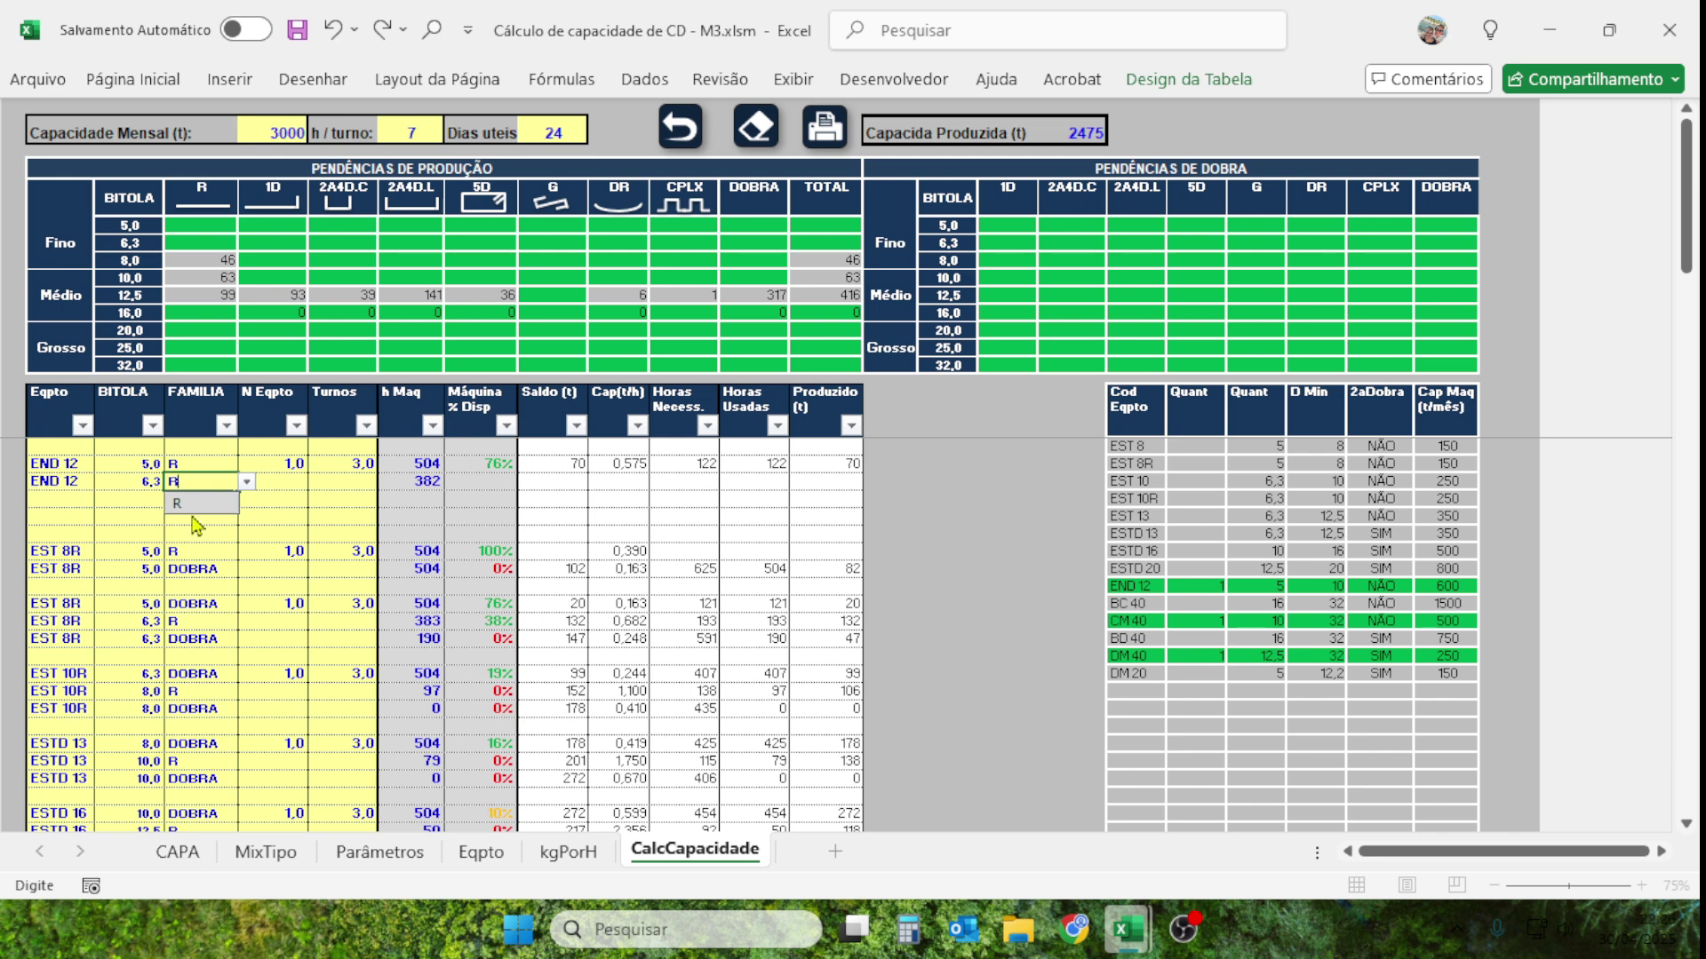
{"action": "left_click", "coordinate": [183, 502]}
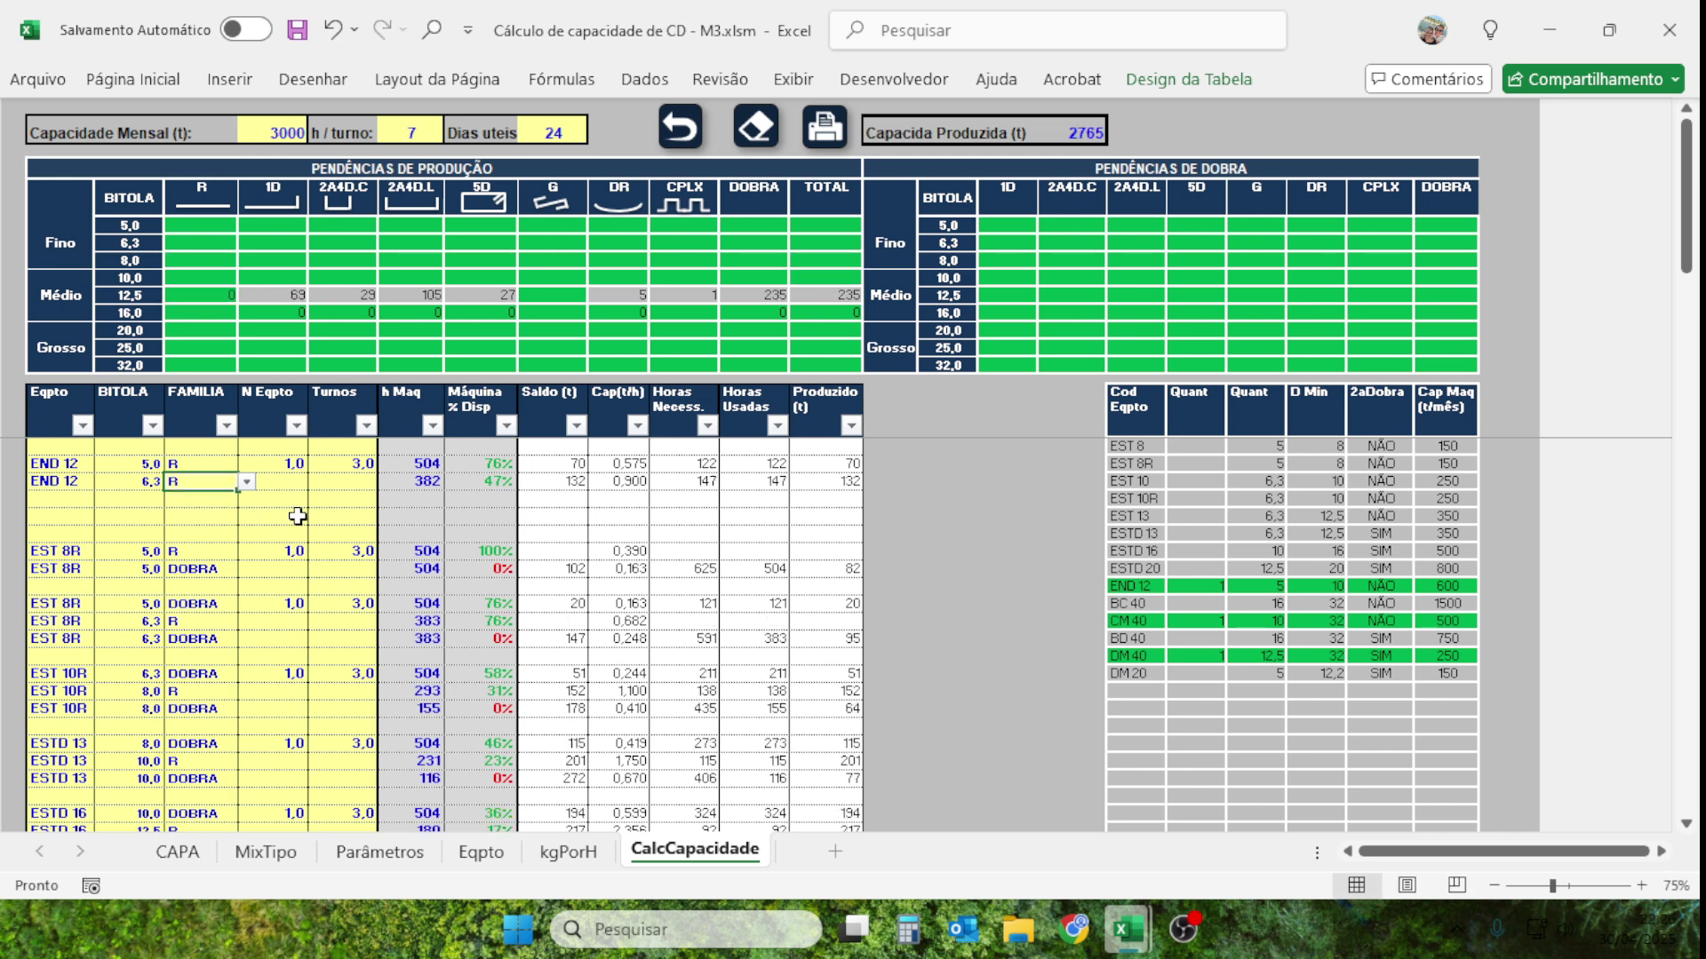
Add a third END 12 row with gauge 8,0 and family R, and check its machine availability.
{"action": "left_click", "coordinate": [49, 499]}
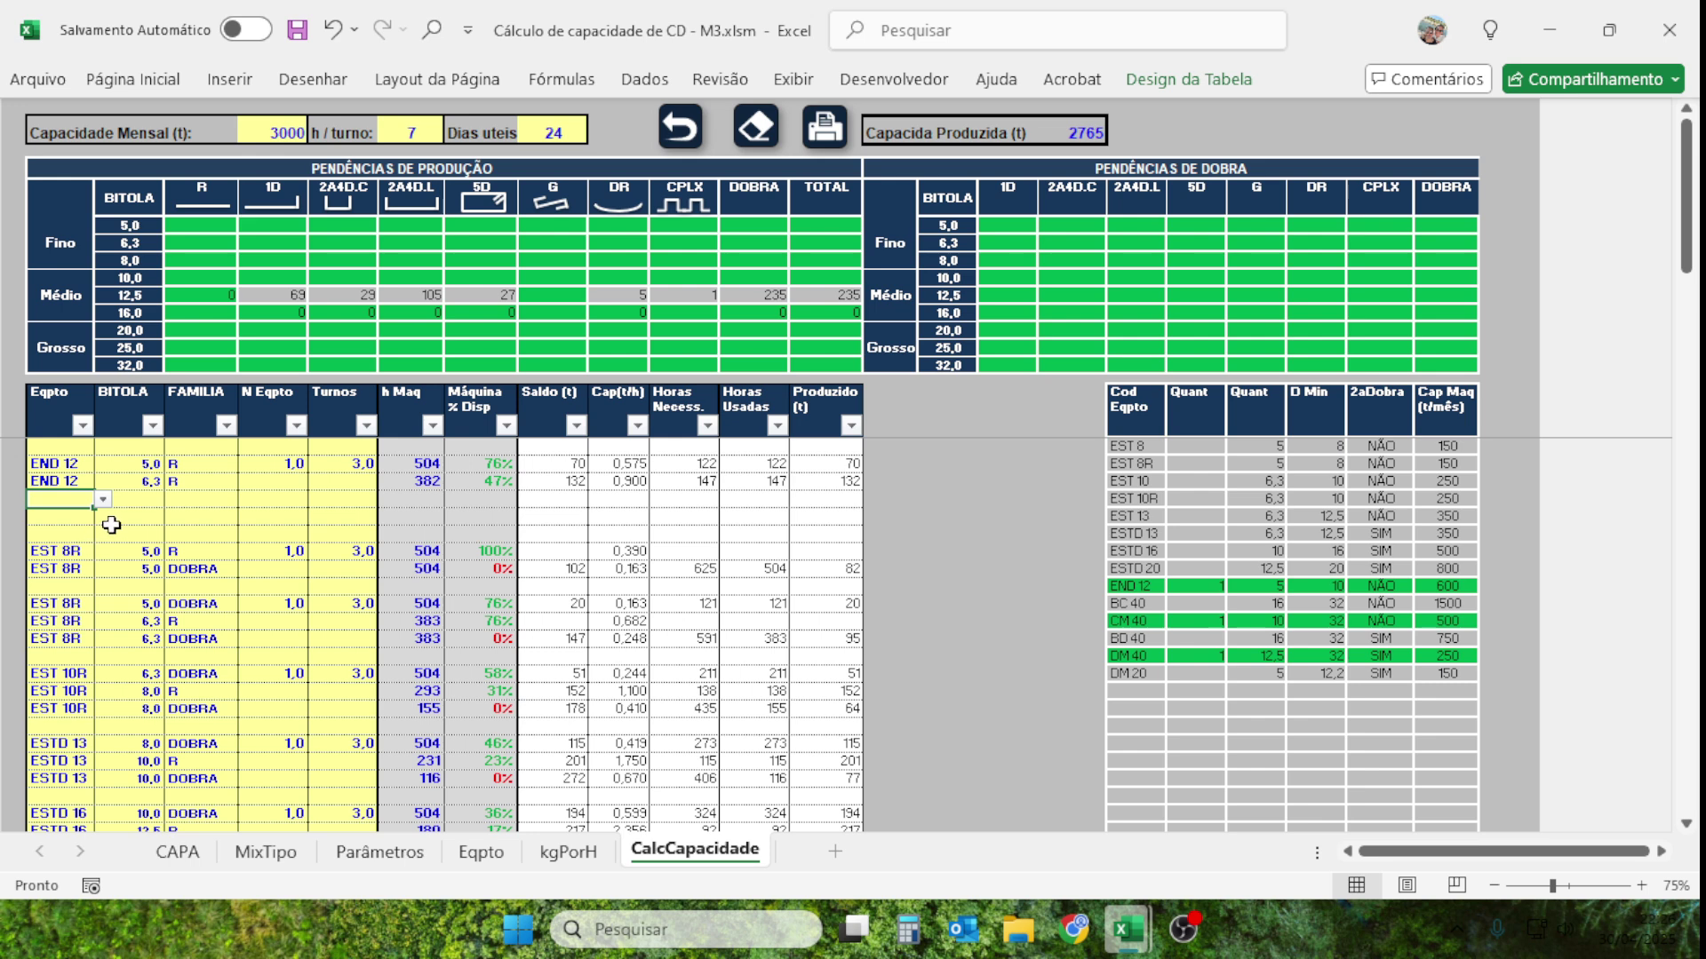
{"action": "type", "text": "E"}
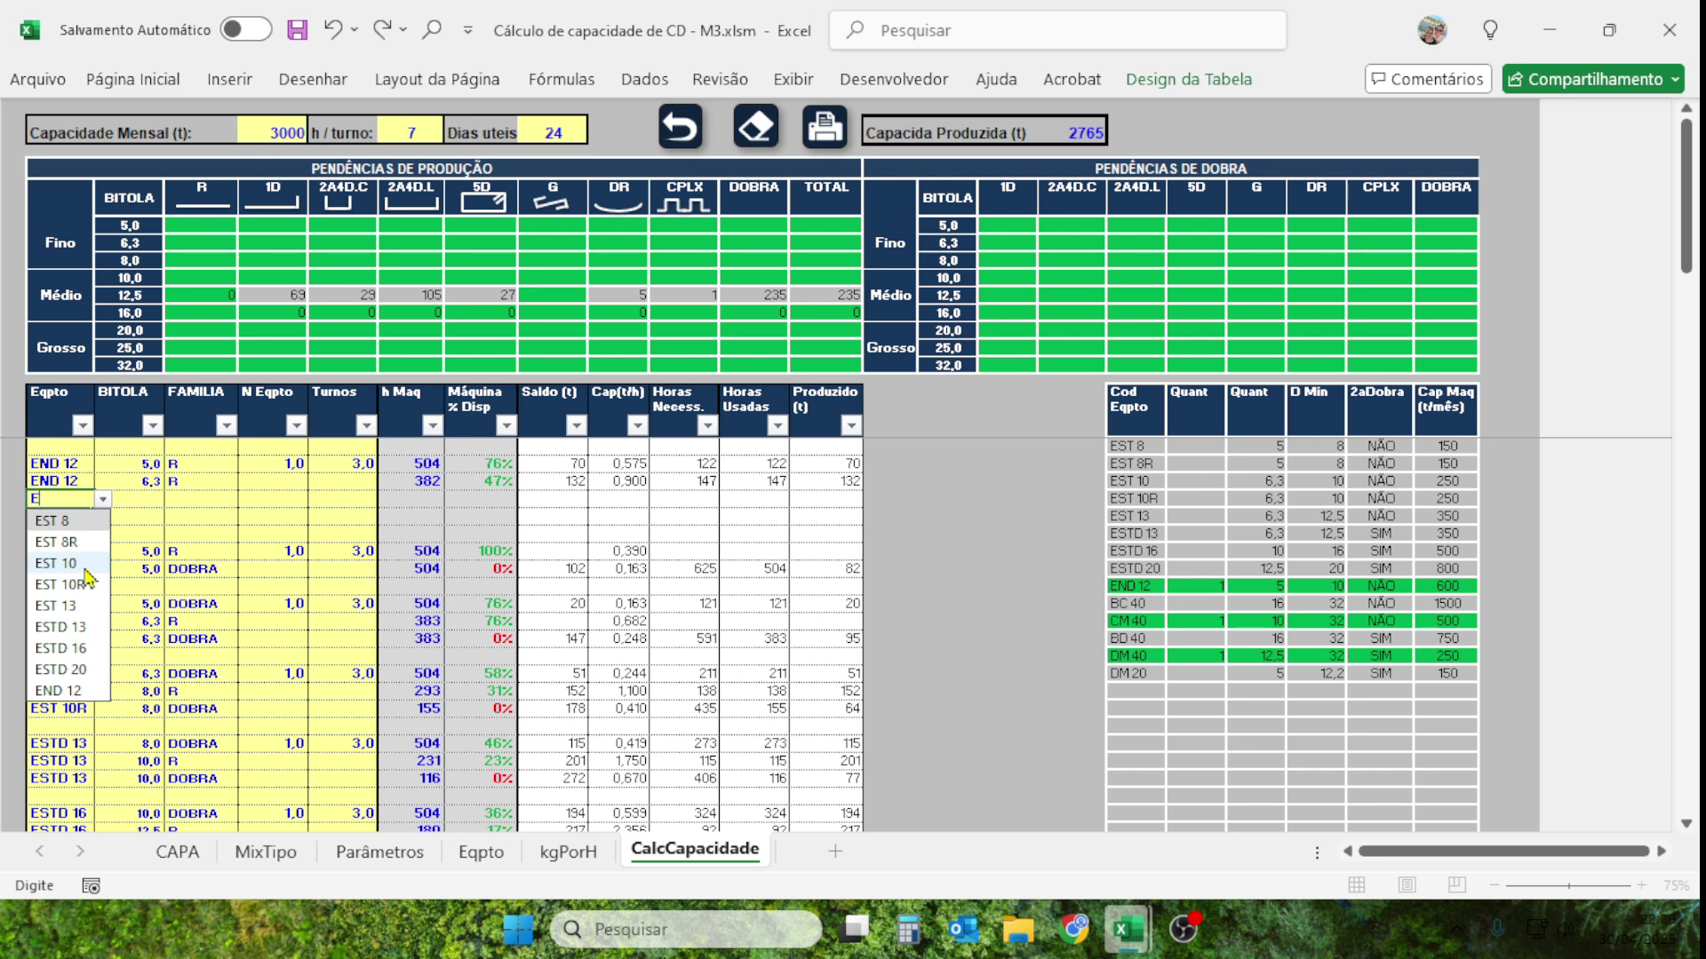
{"action": "left_click", "coordinate": [56, 542]}
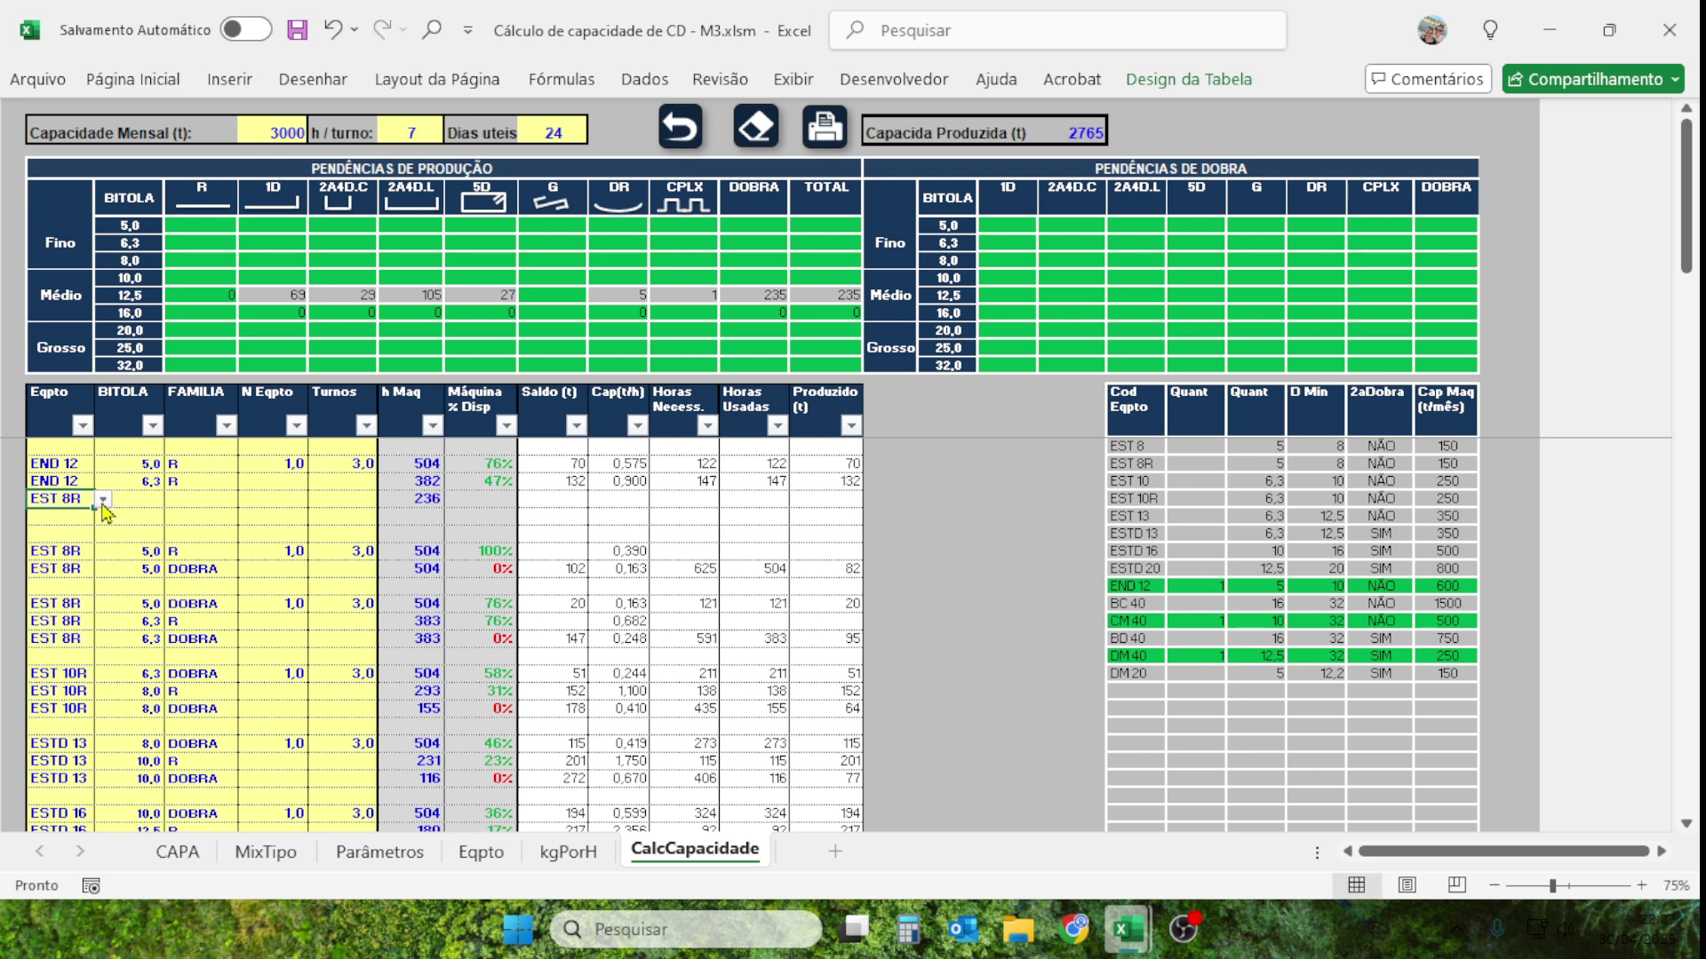
{"action": "type", "text": "E"}
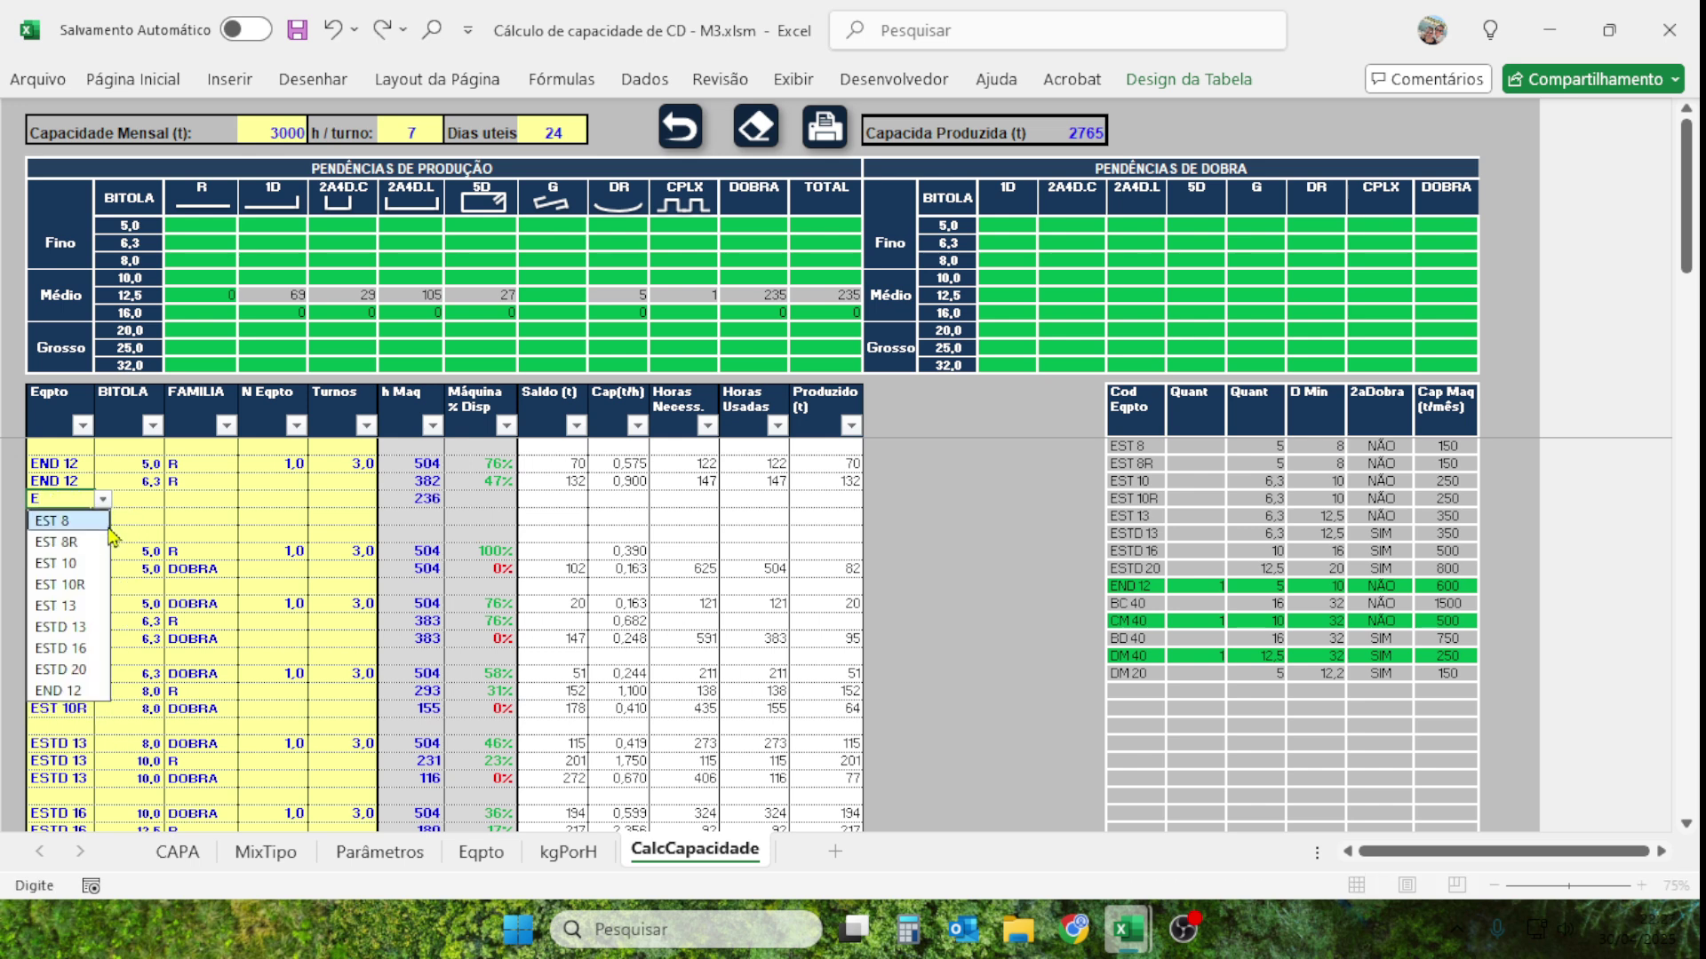
{"action": "type", "text": "N"}
{"action": "left_click", "coordinate": [68, 524]}
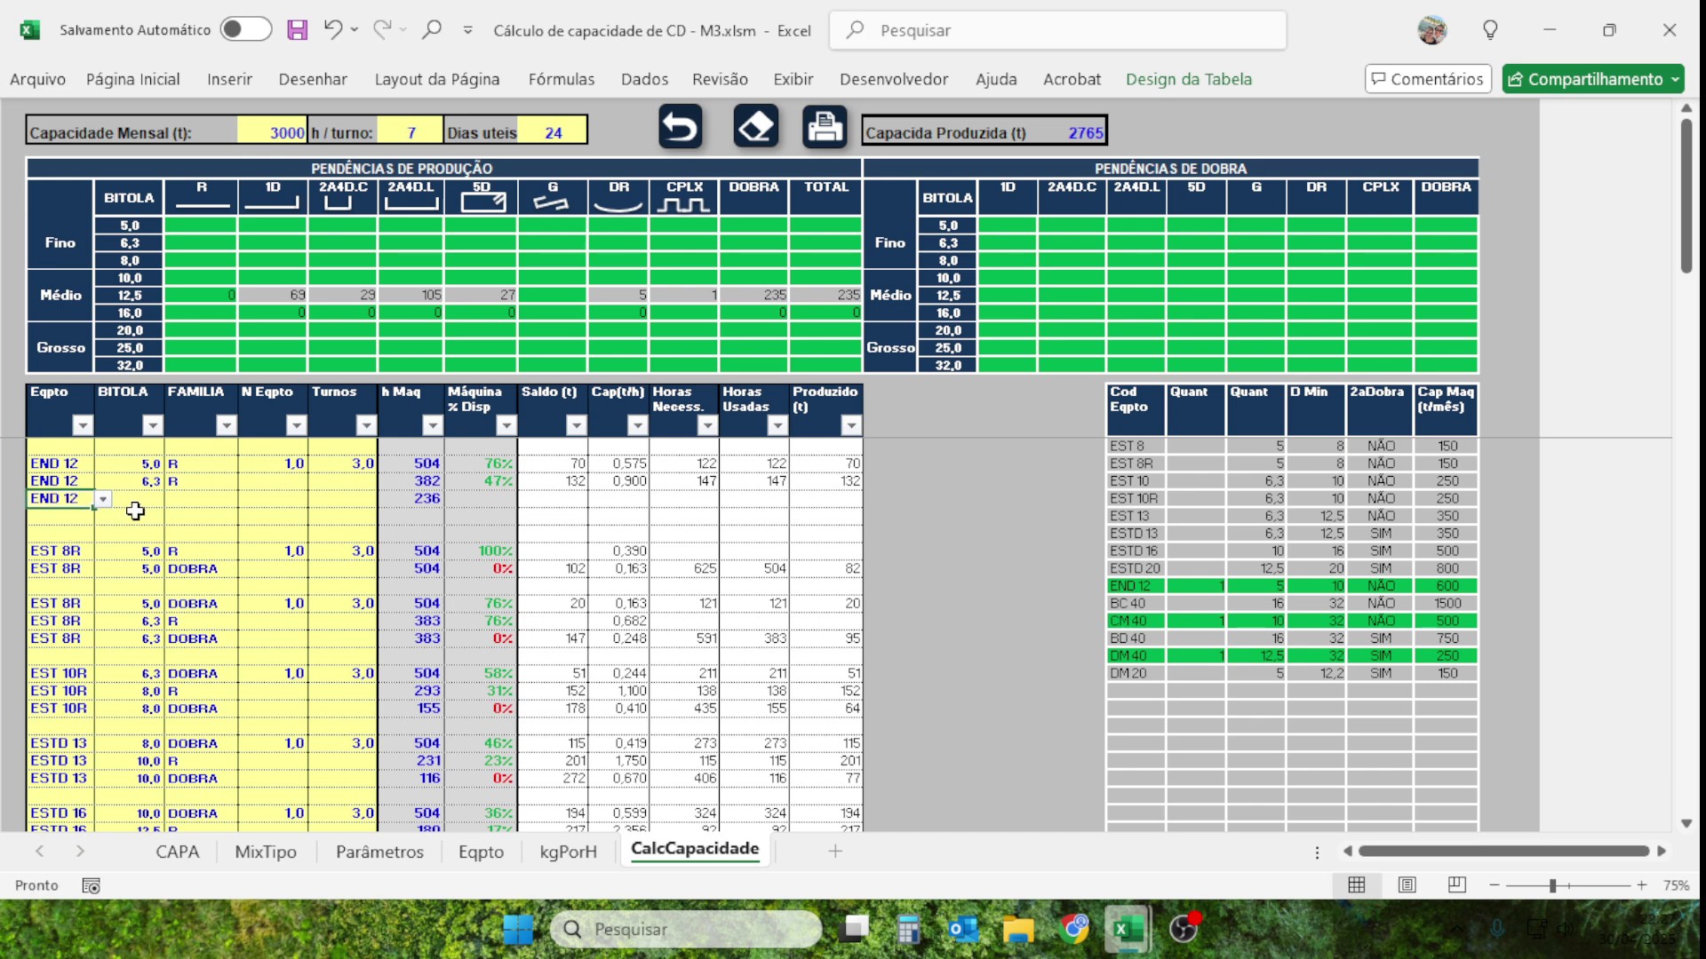
{"action": "key", "text": "Tab"}
{"action": "left_click", "coordinate": [173, 501]}
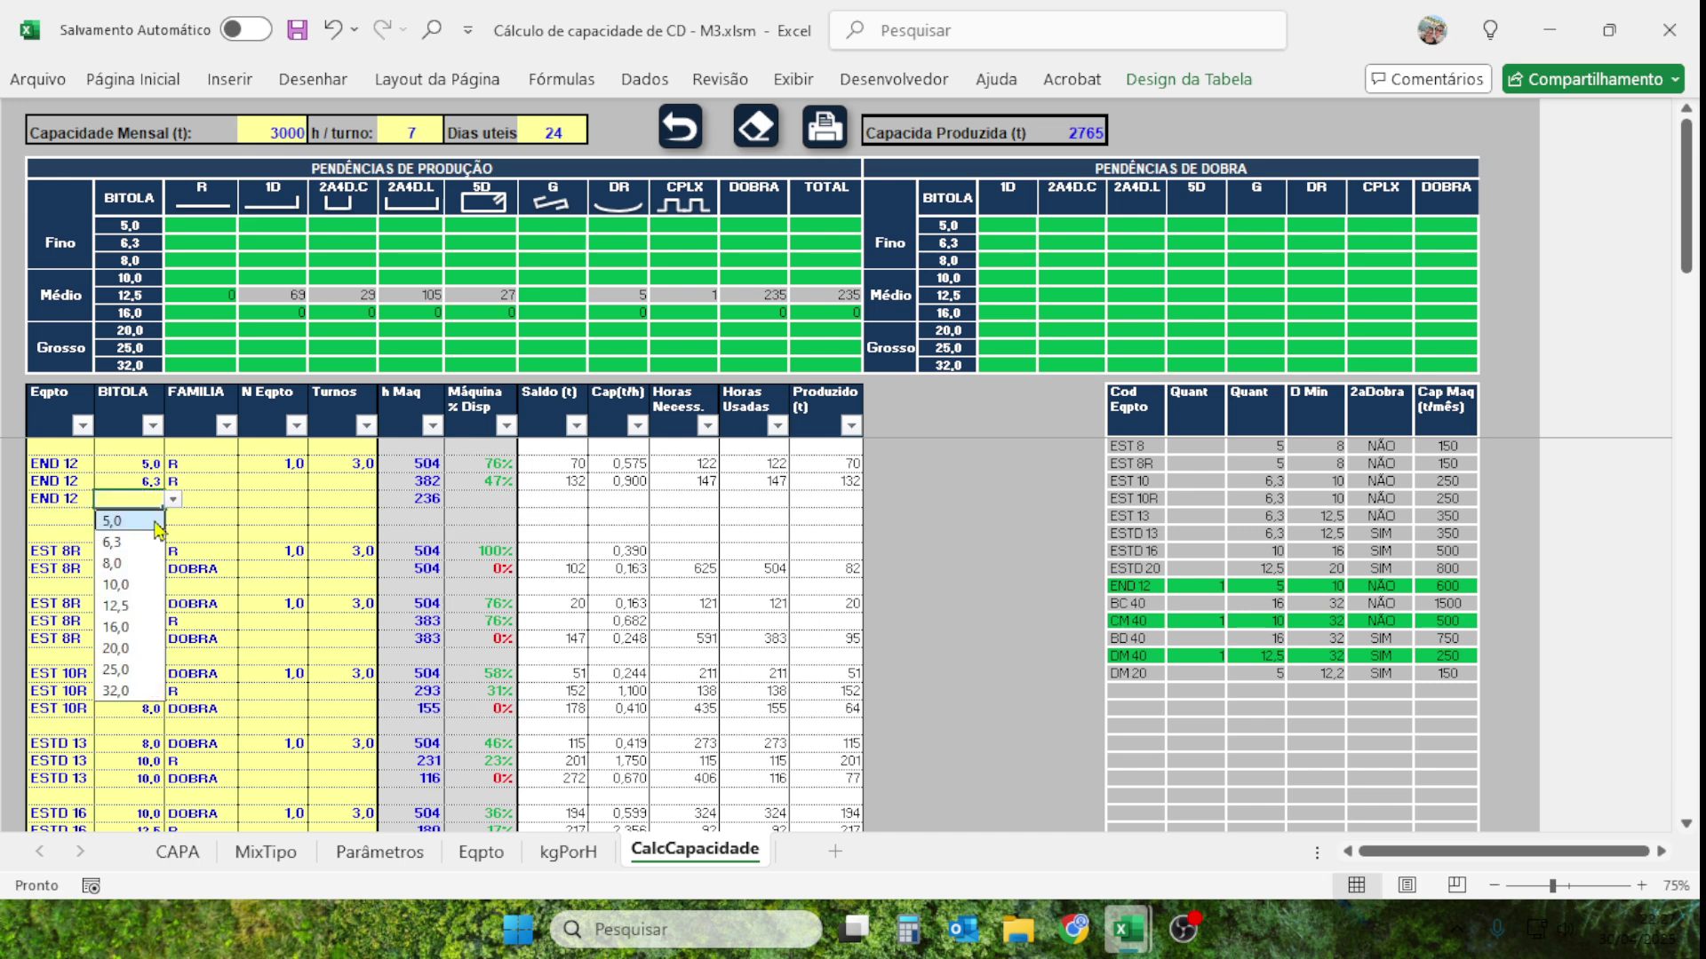
{"action": "left_click", "coordinate": [131, 564]}
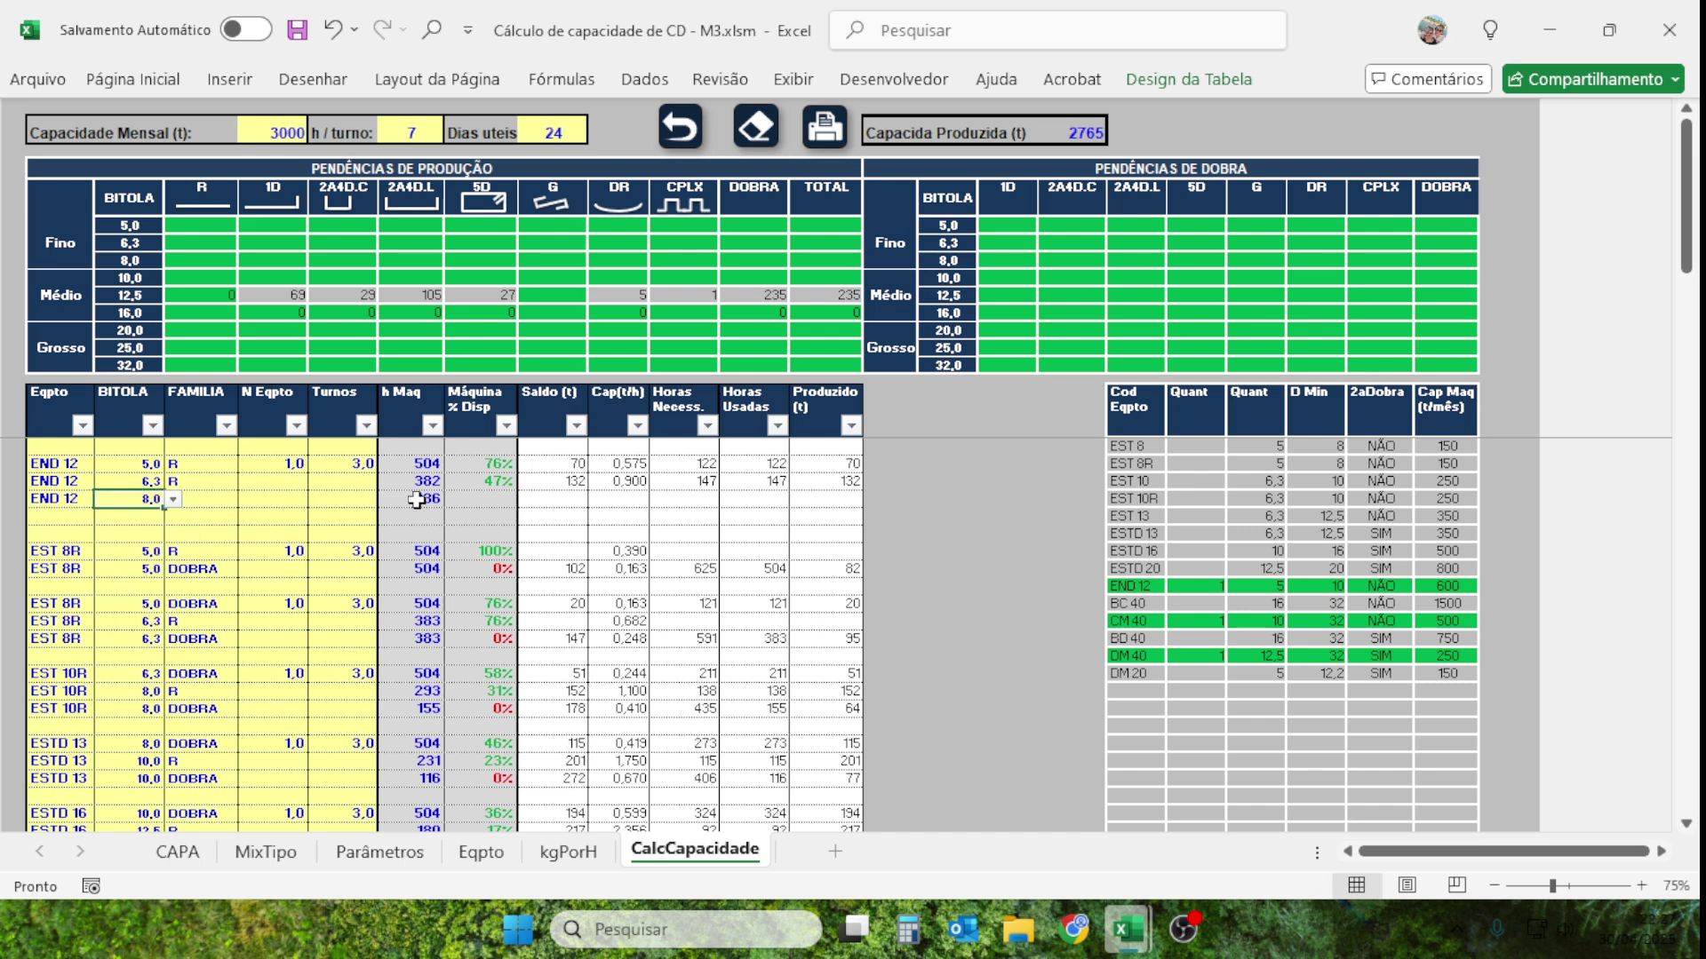
{"action": "left_click", "coordinate": [226, 503]}
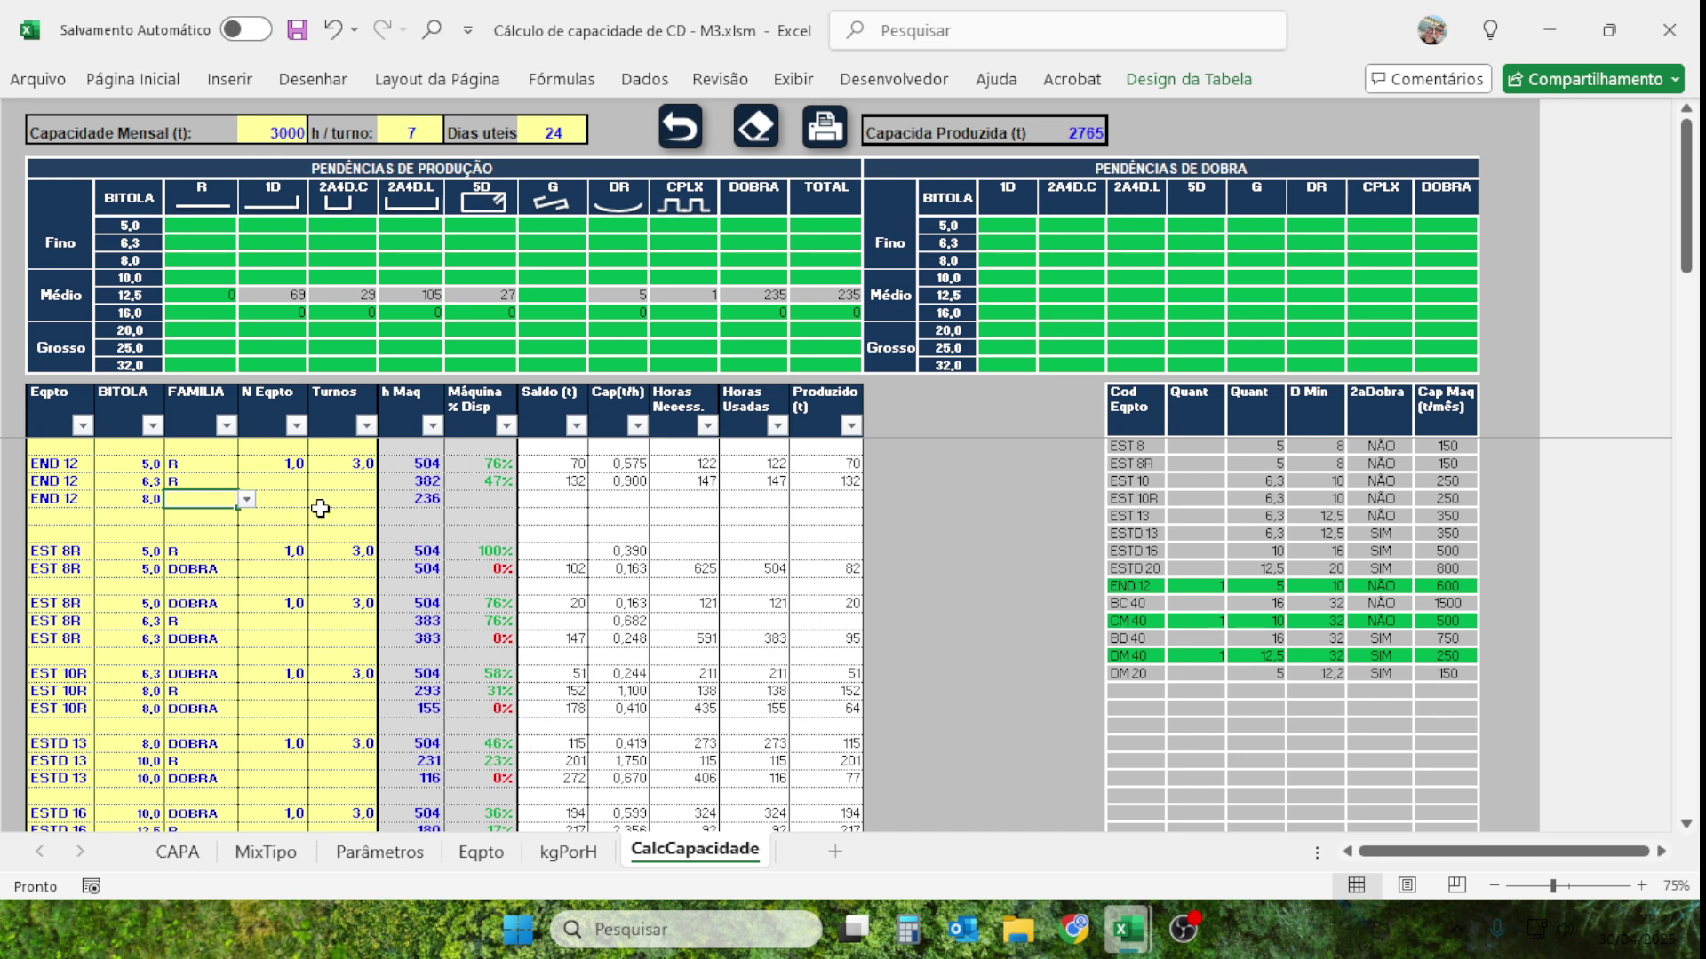
{"action": "type", "text": "R"}
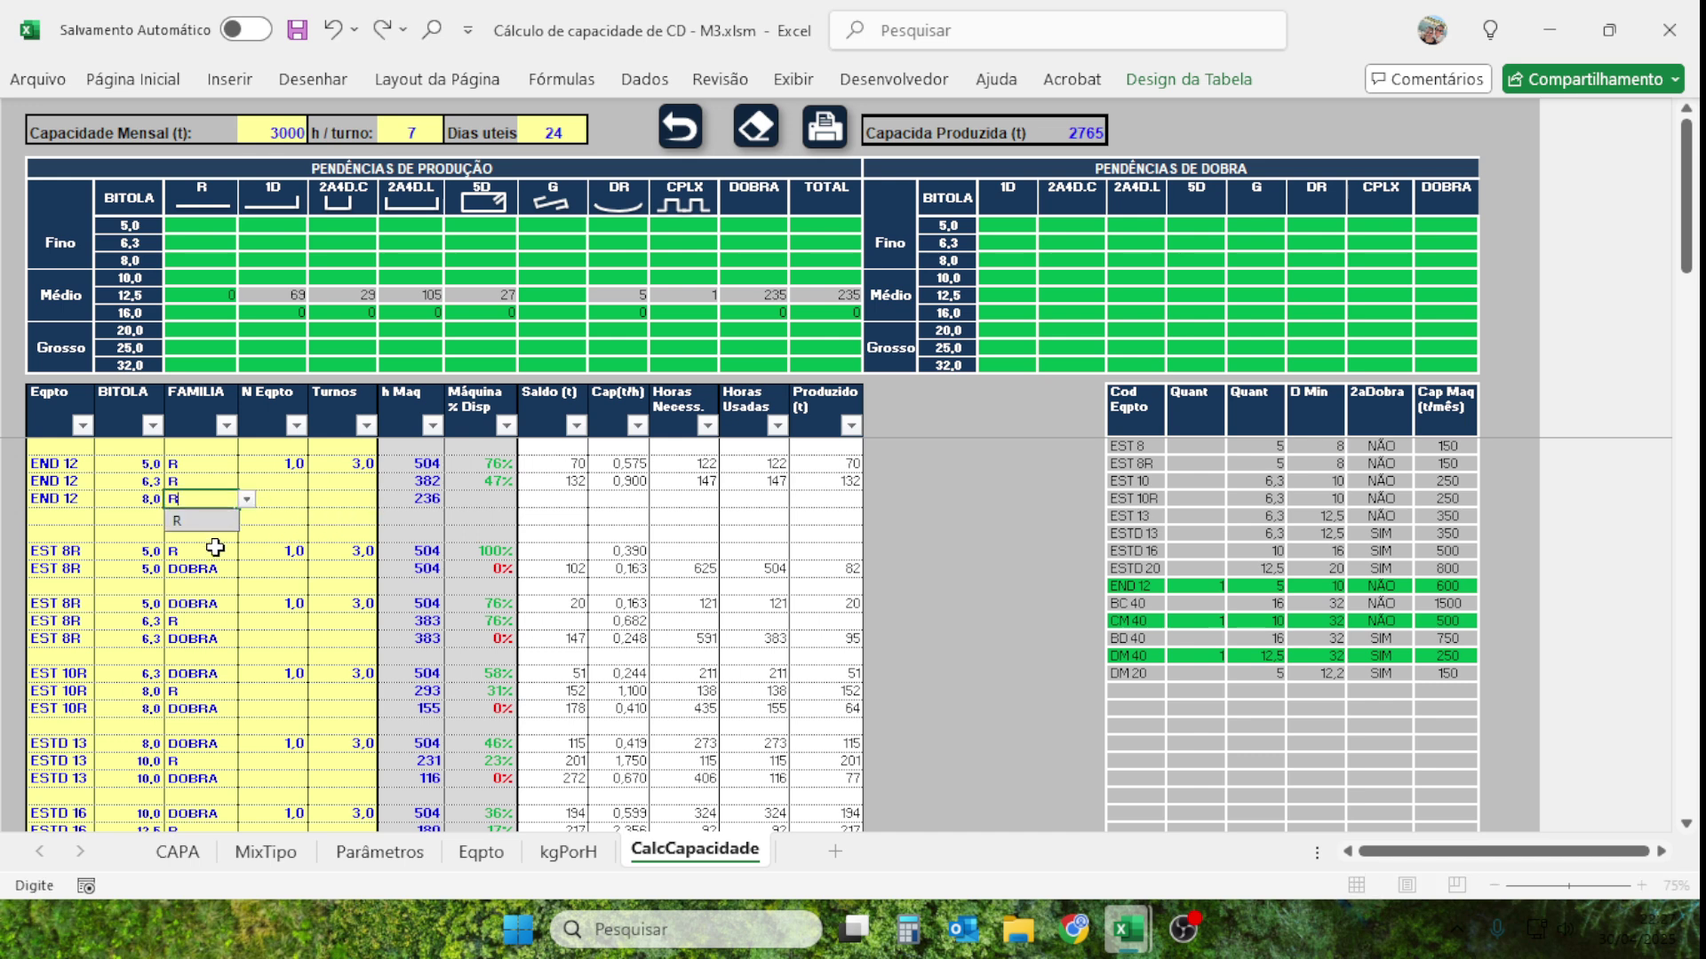
{"action": "key", "text": "Return"}
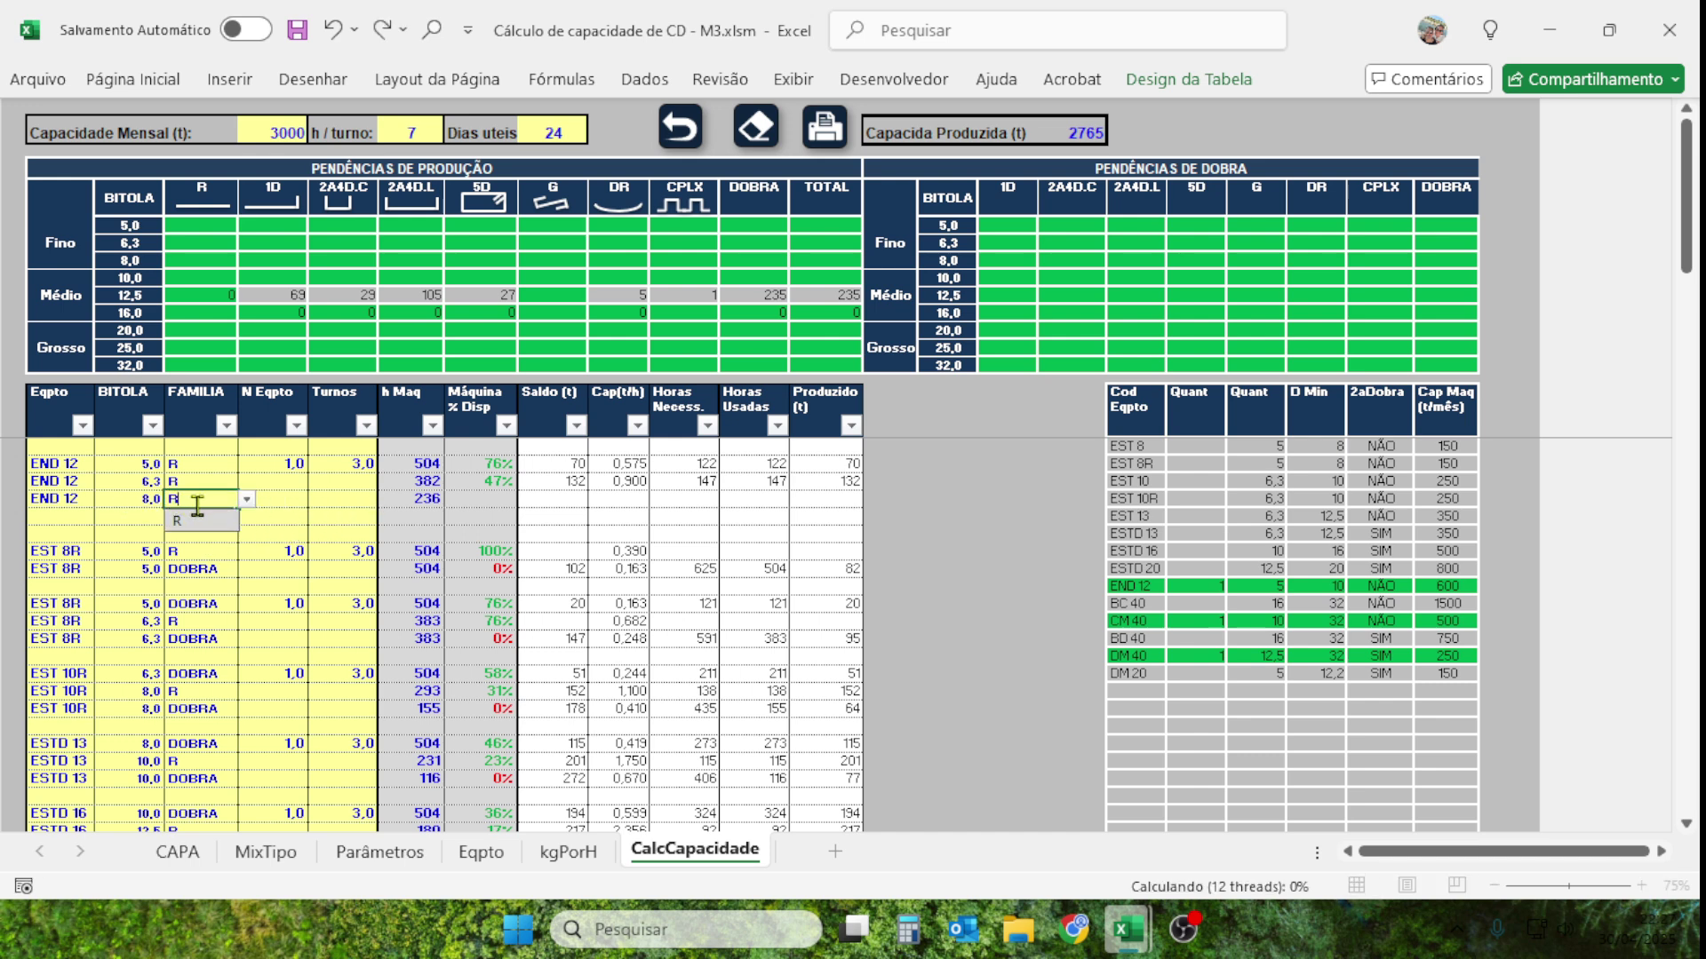
{"action": "left_click", "coordinate": [493, 499]}
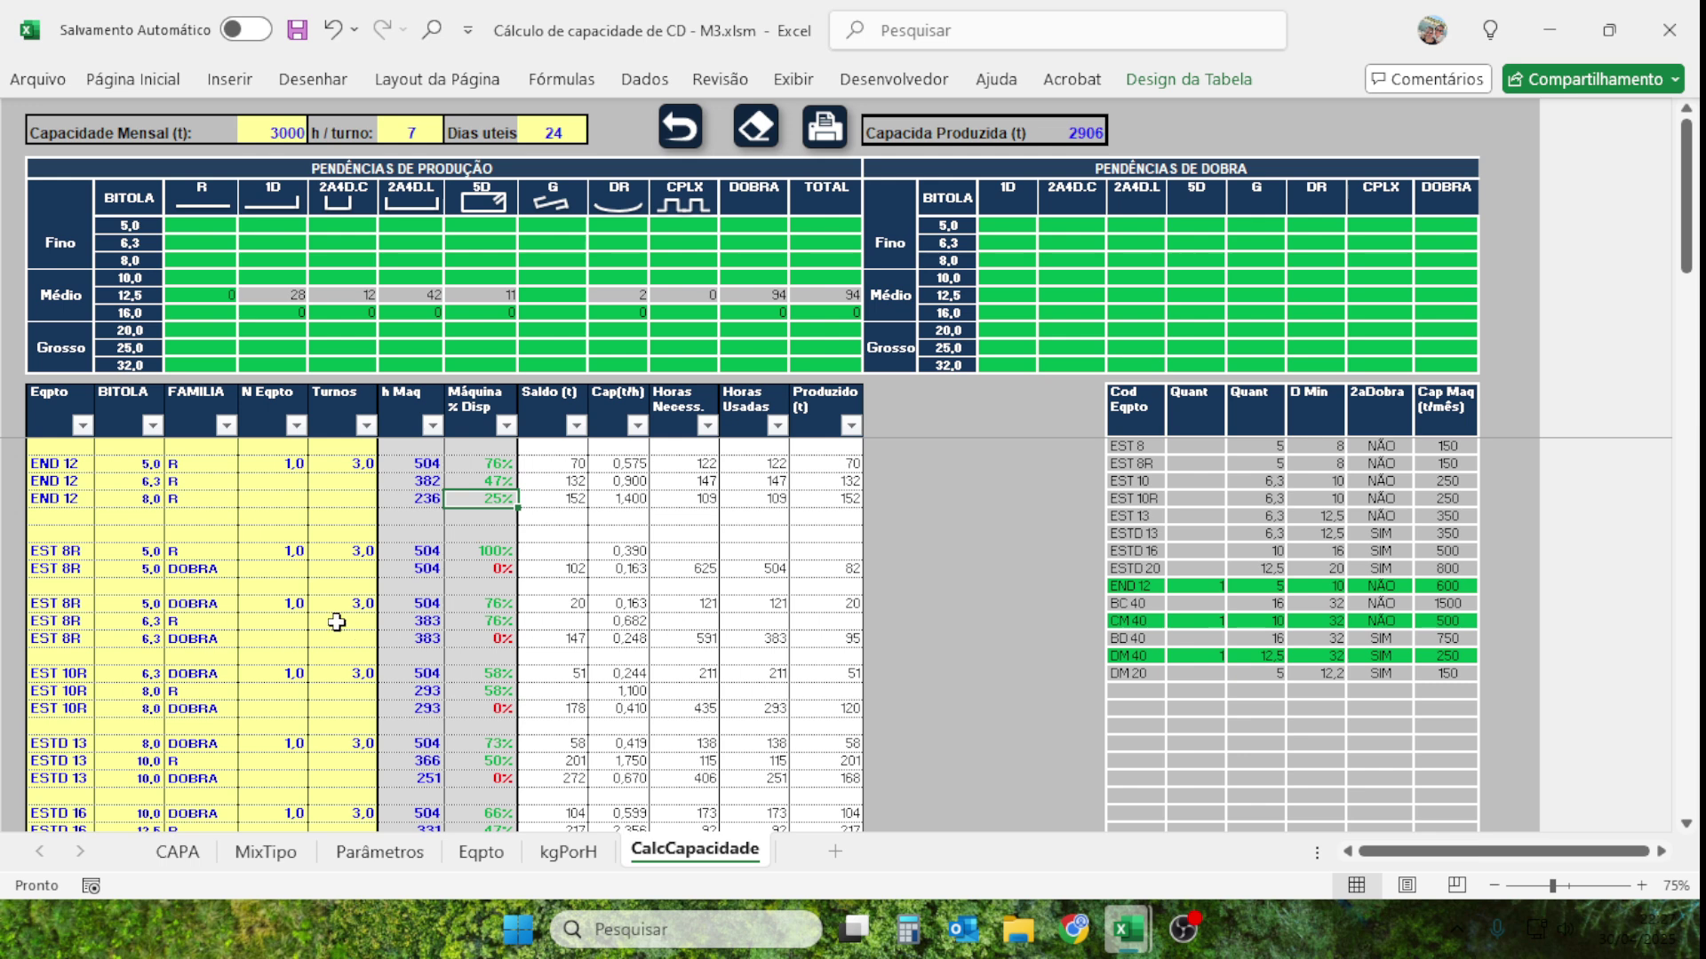
Add a fourth END 12 row with gauge 10,0 and family R.
{"action": "left_click", "coordinate": [58, 516]}
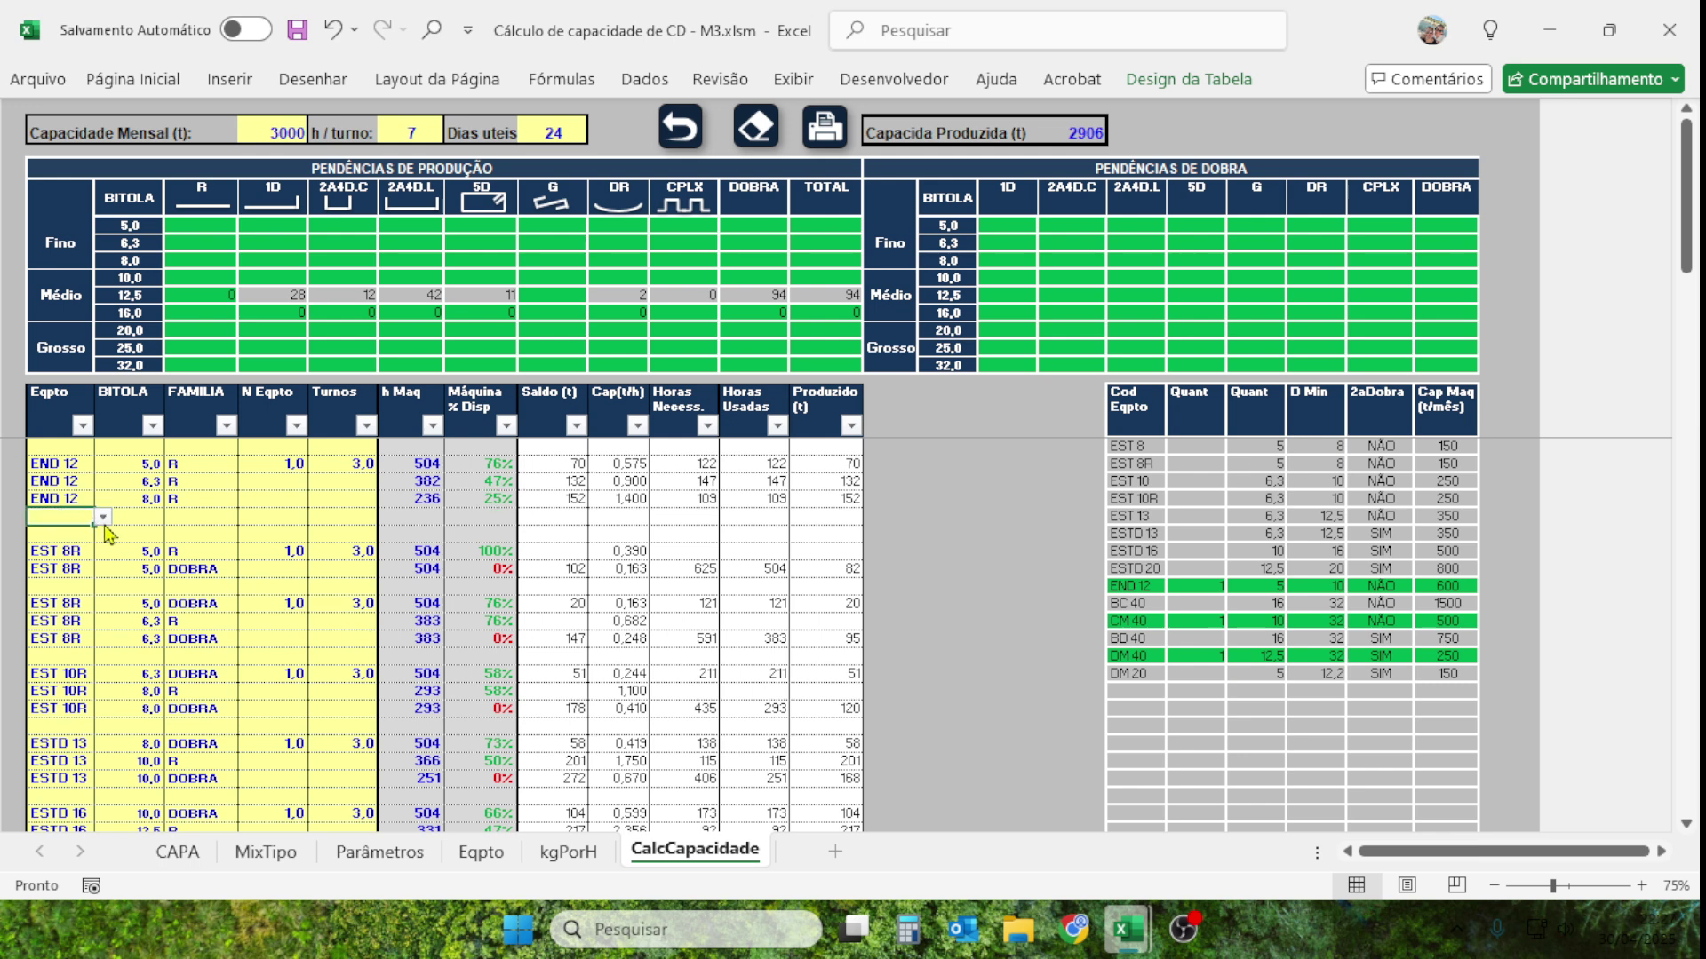
{"action": "left_click", "coordinate": [103, 517]}
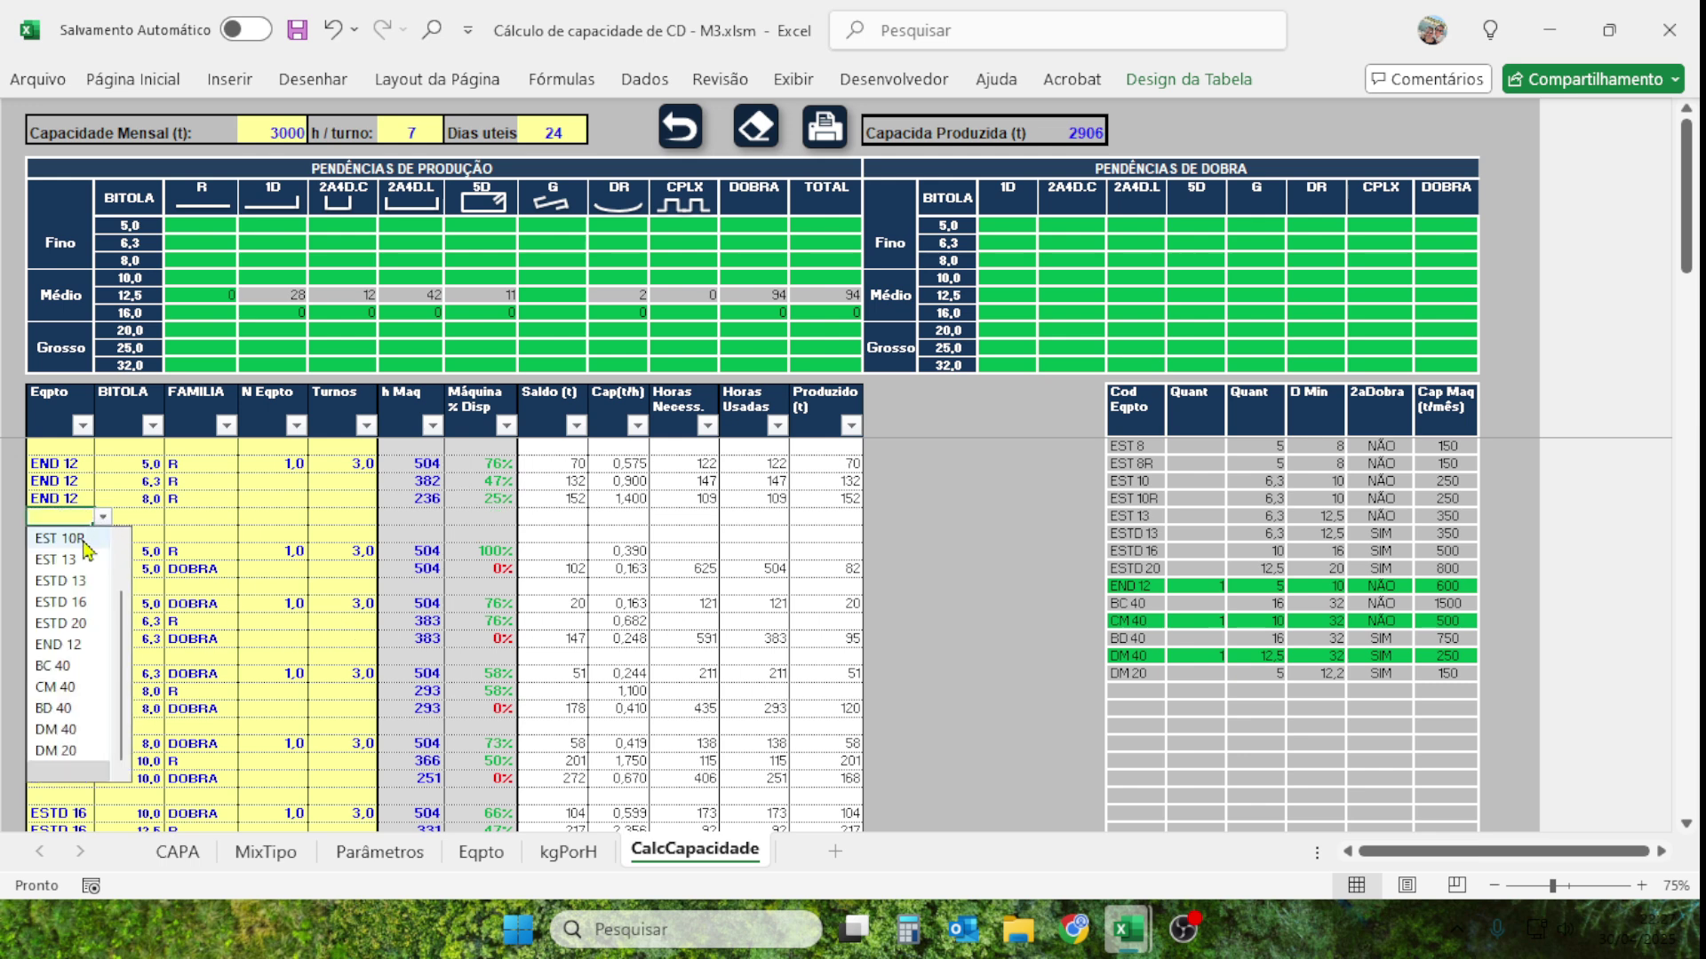
{"action": "left_click", "coordinate": [59, 644]}
{"action": "left_click", "coordinate": [153, 518]}
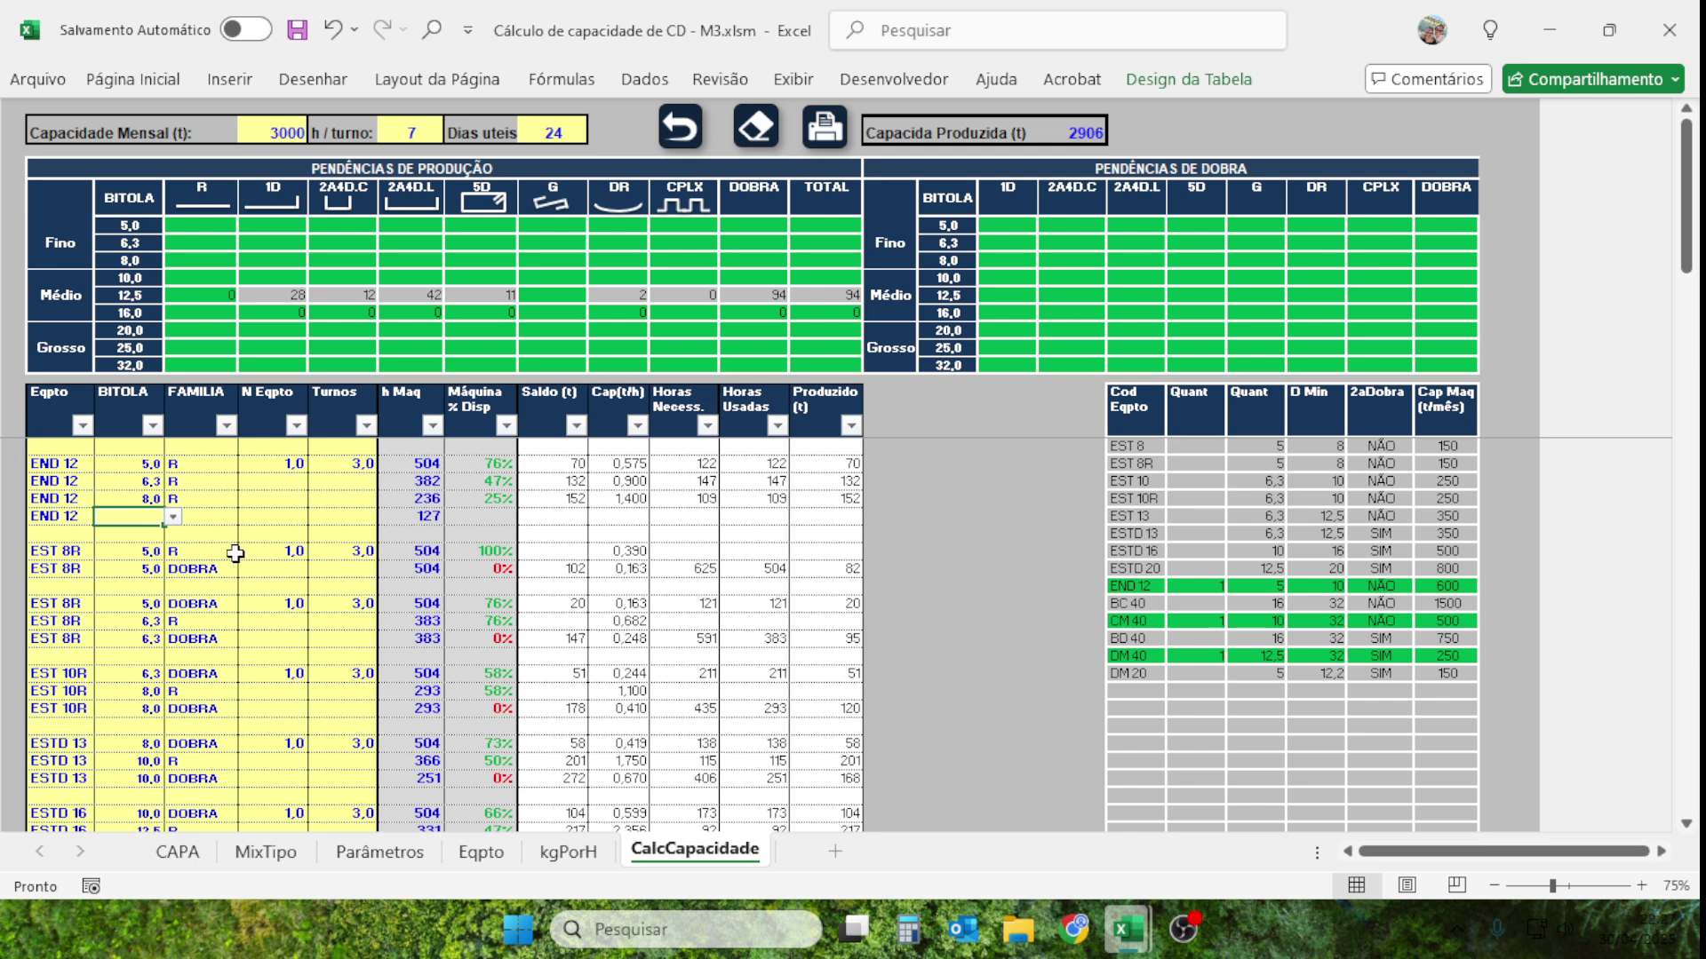
{"action": "type", "text": "10"}
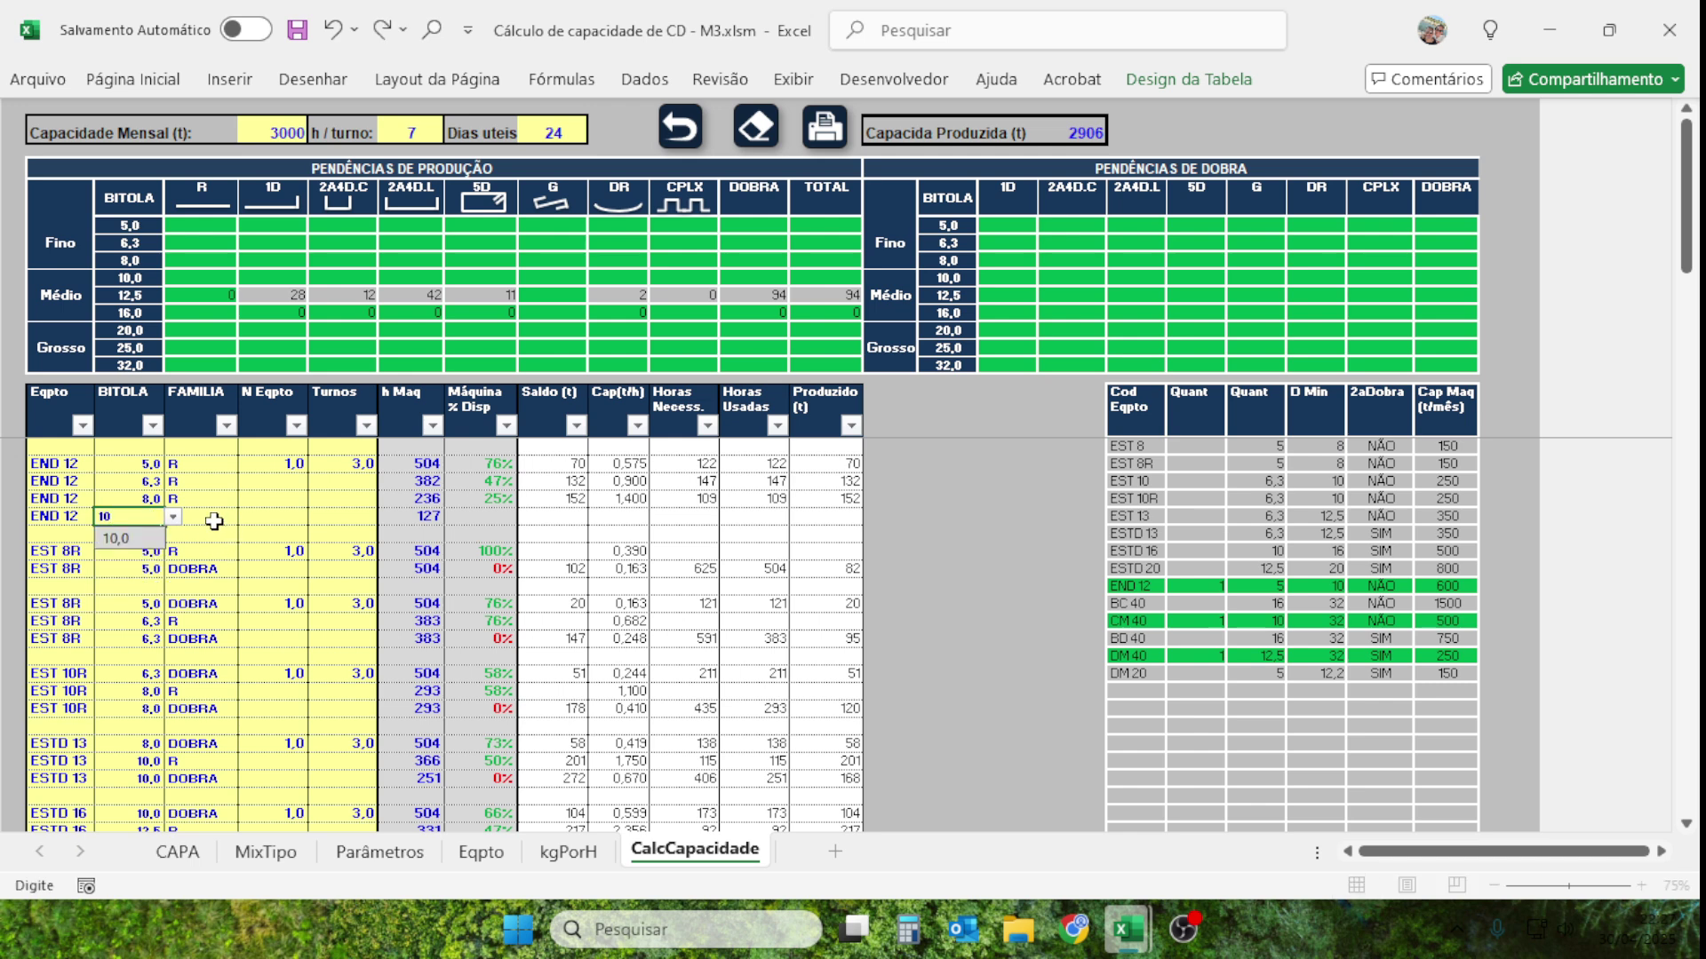
{"action": "left_click", "coordinate": [214, 519]}
{"action": "type", "text": "R"}
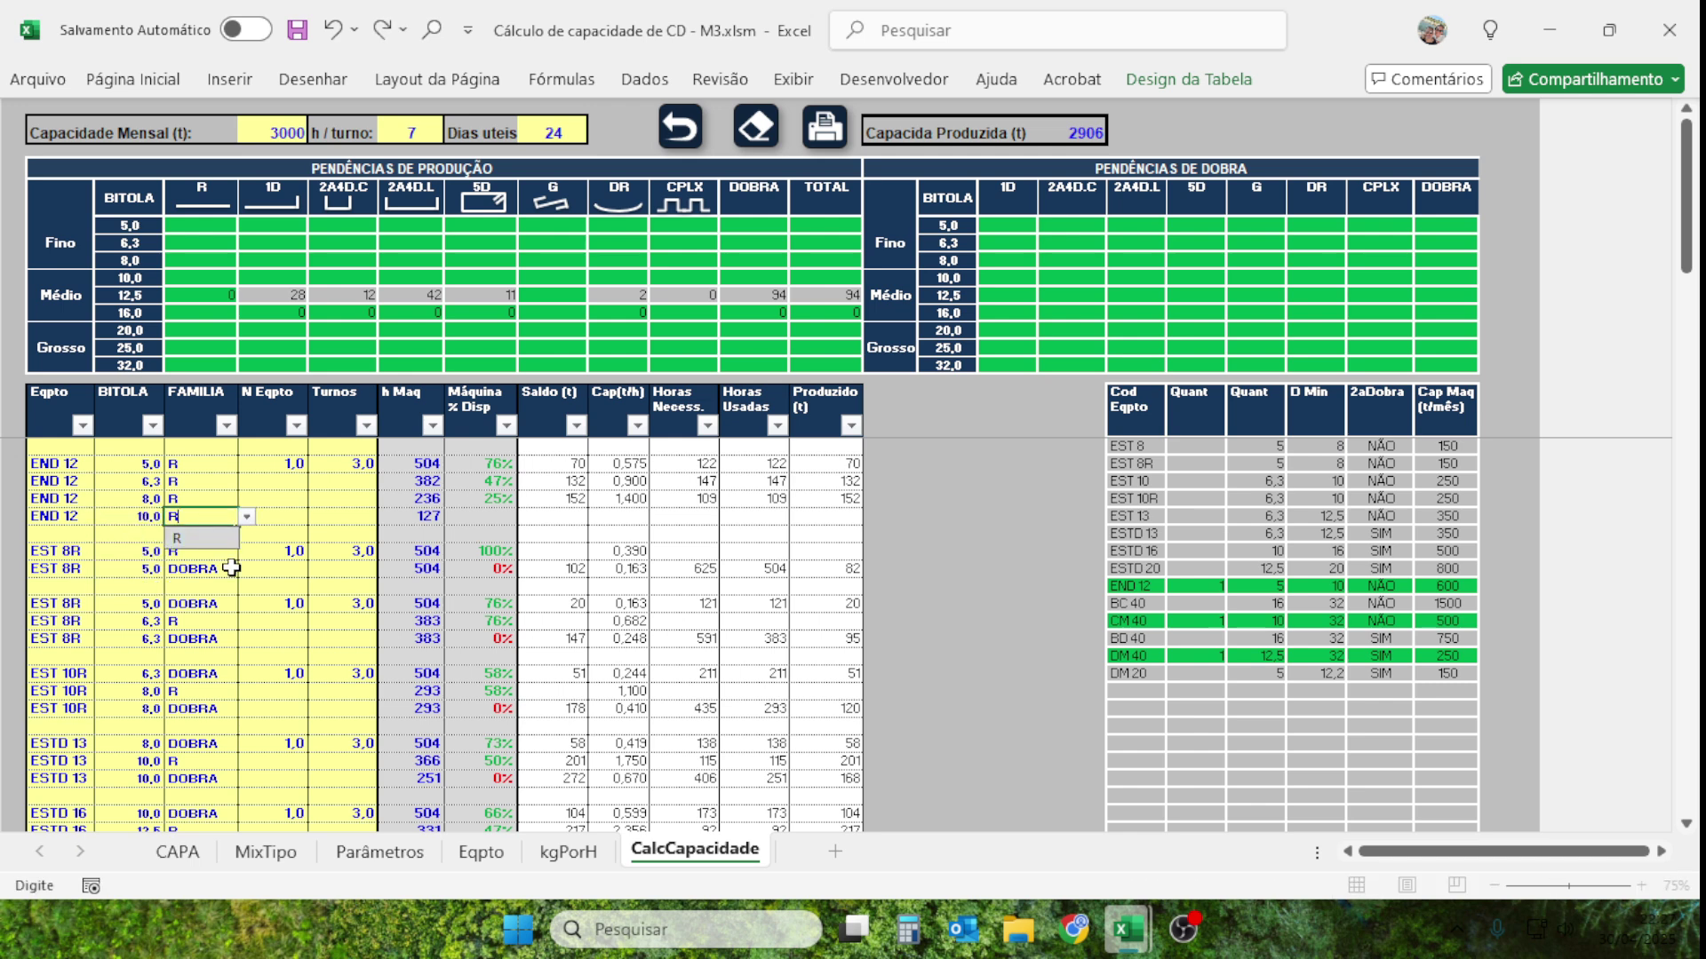
{"action": "left_click", "coordinate": [230, 565]}
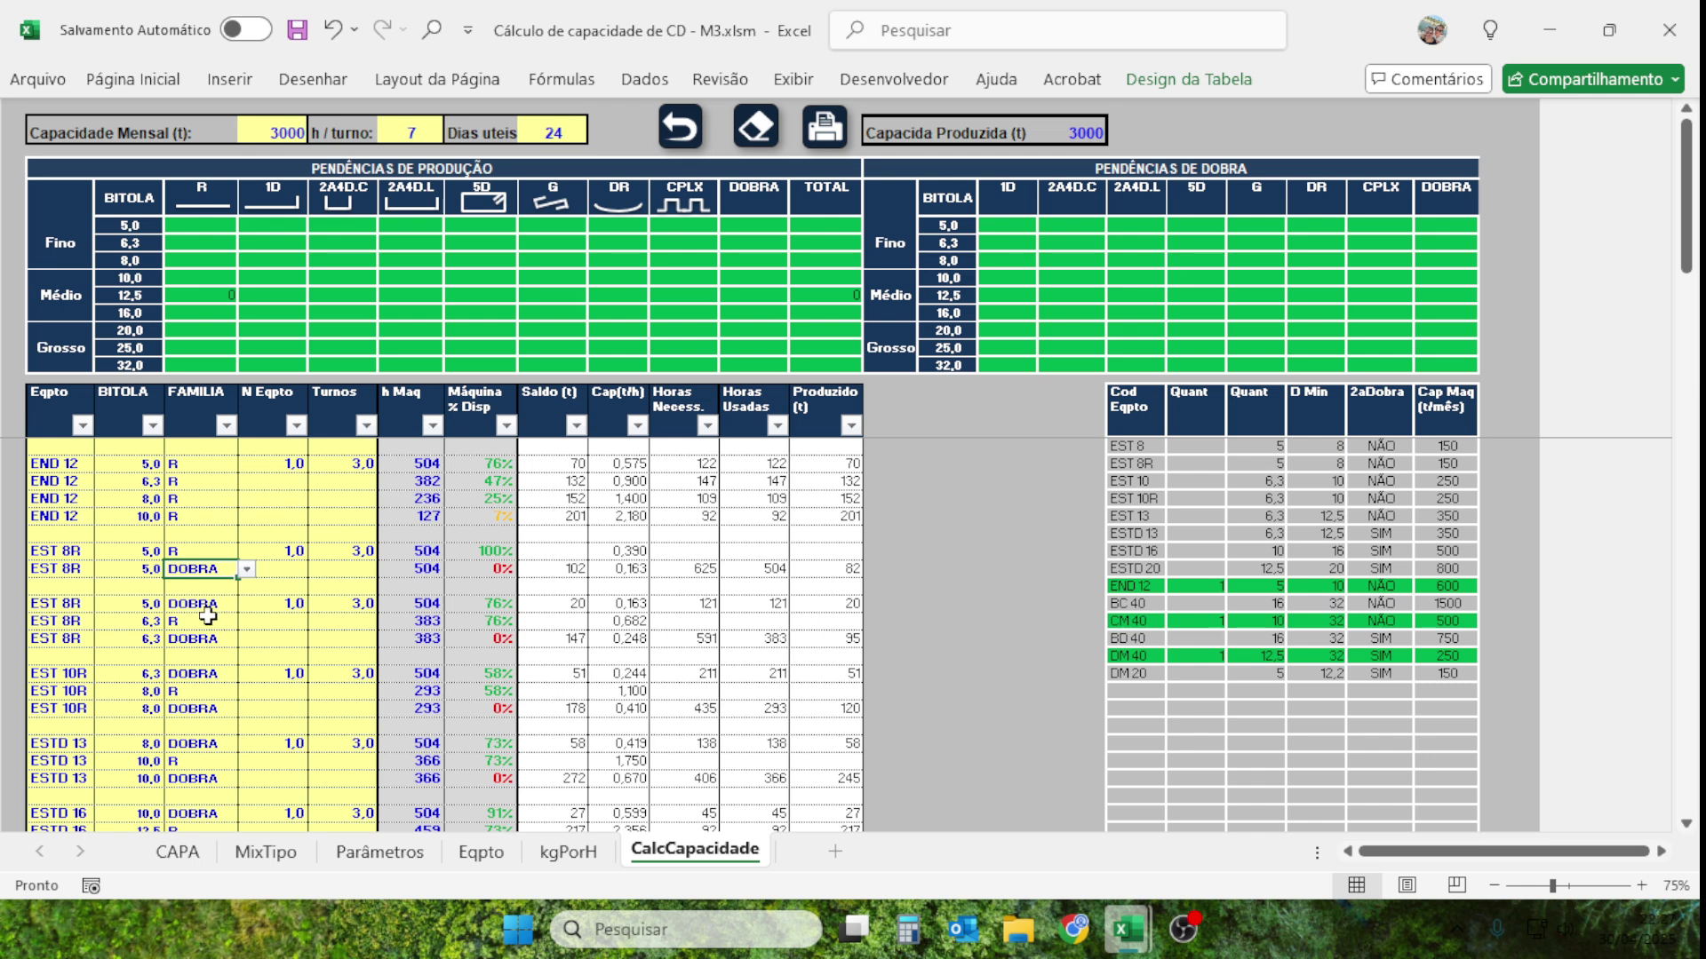
Compare the remaining machine availability across the END 12 rows for gauges 5,0 to 10,0.
{"action": "left_click", "coordinate": [498, 516]}
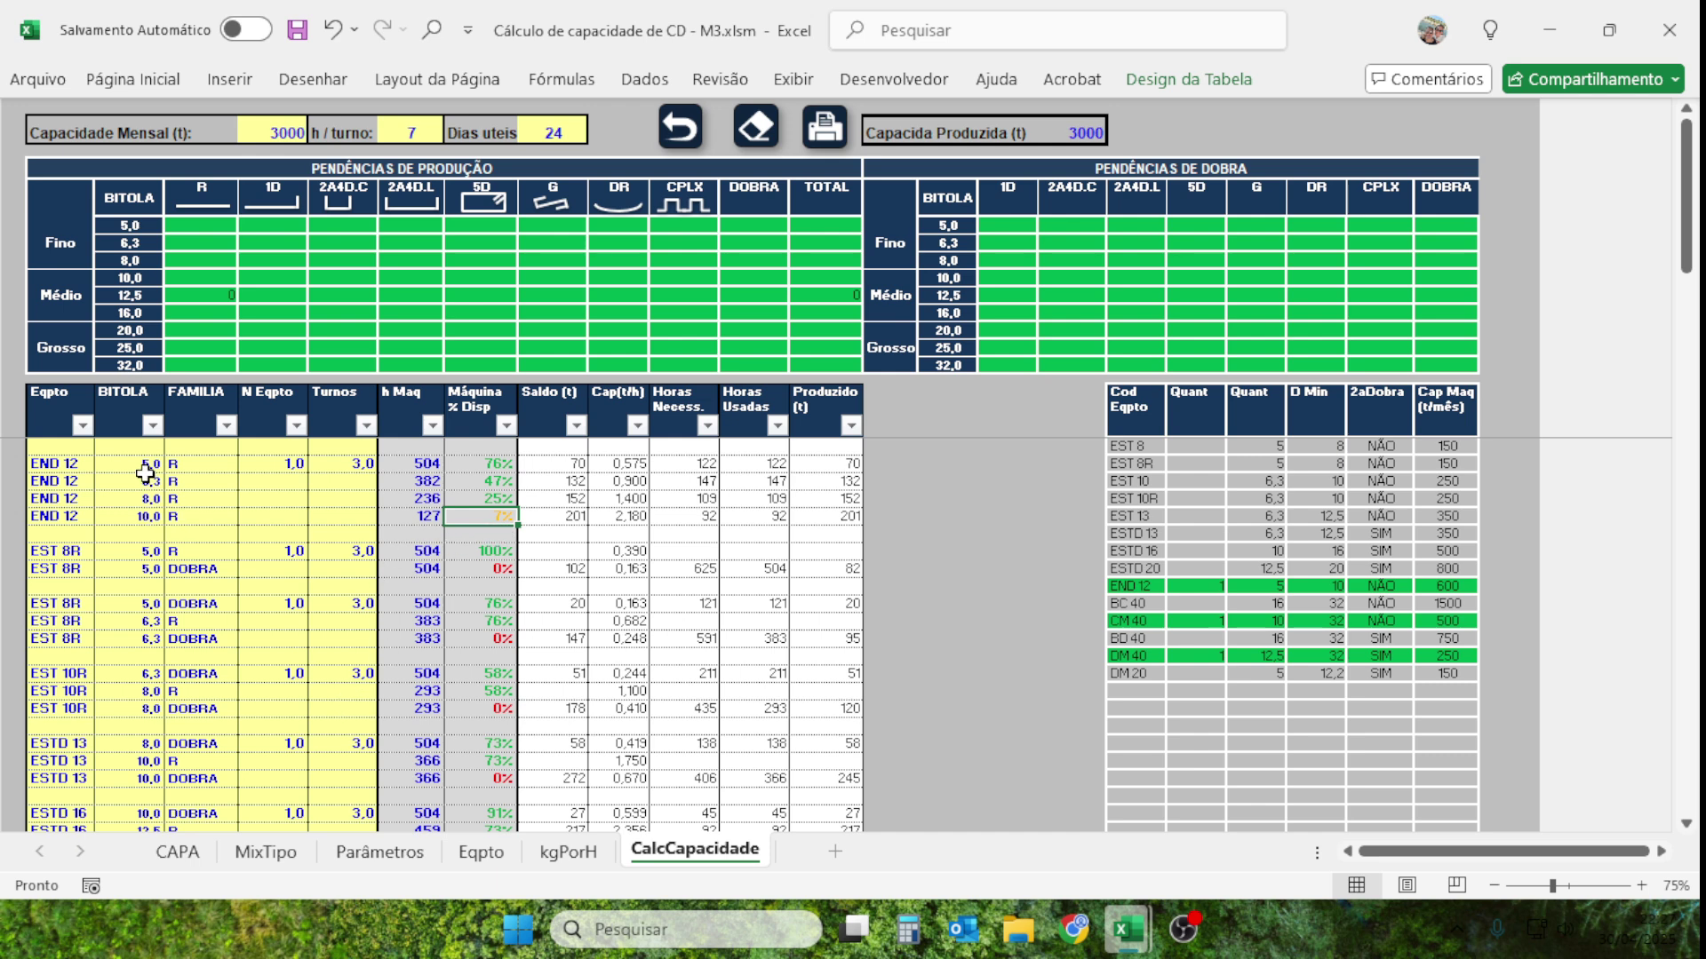
{"action": "left_click_drag", "start_coordinate": [145, 468], "coordinate": [142, 515]}
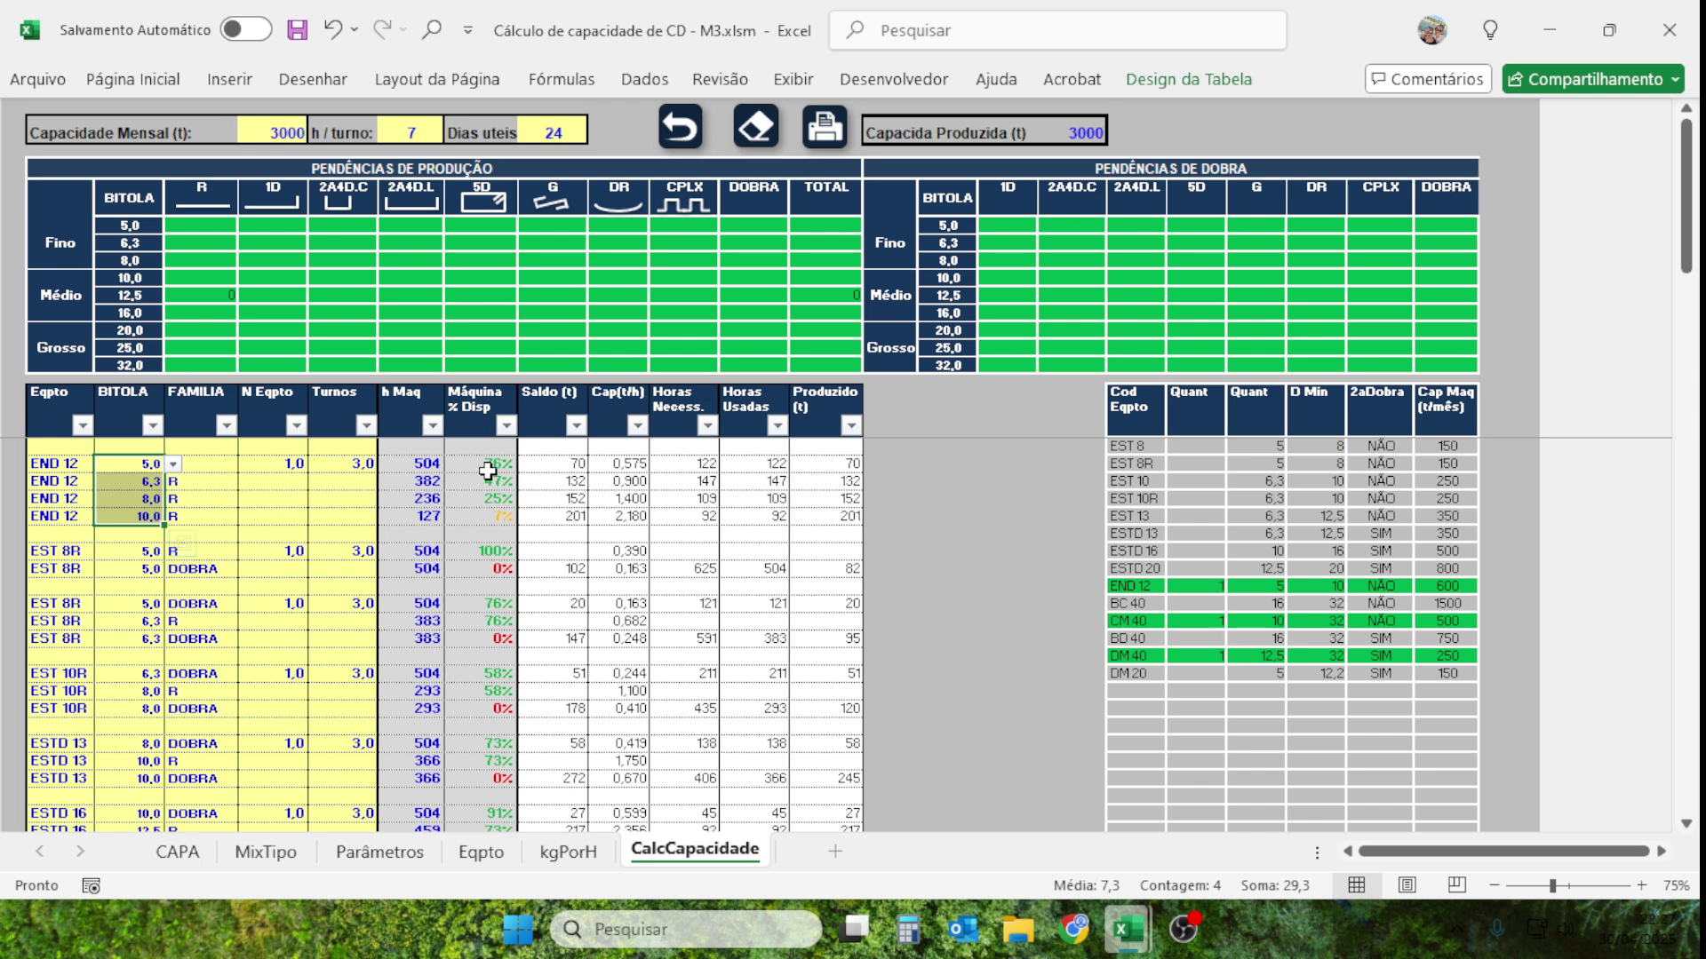
{"action": "left_click_drag", "start_coordinate": [488, 463], "coordinate": [487, 515]}
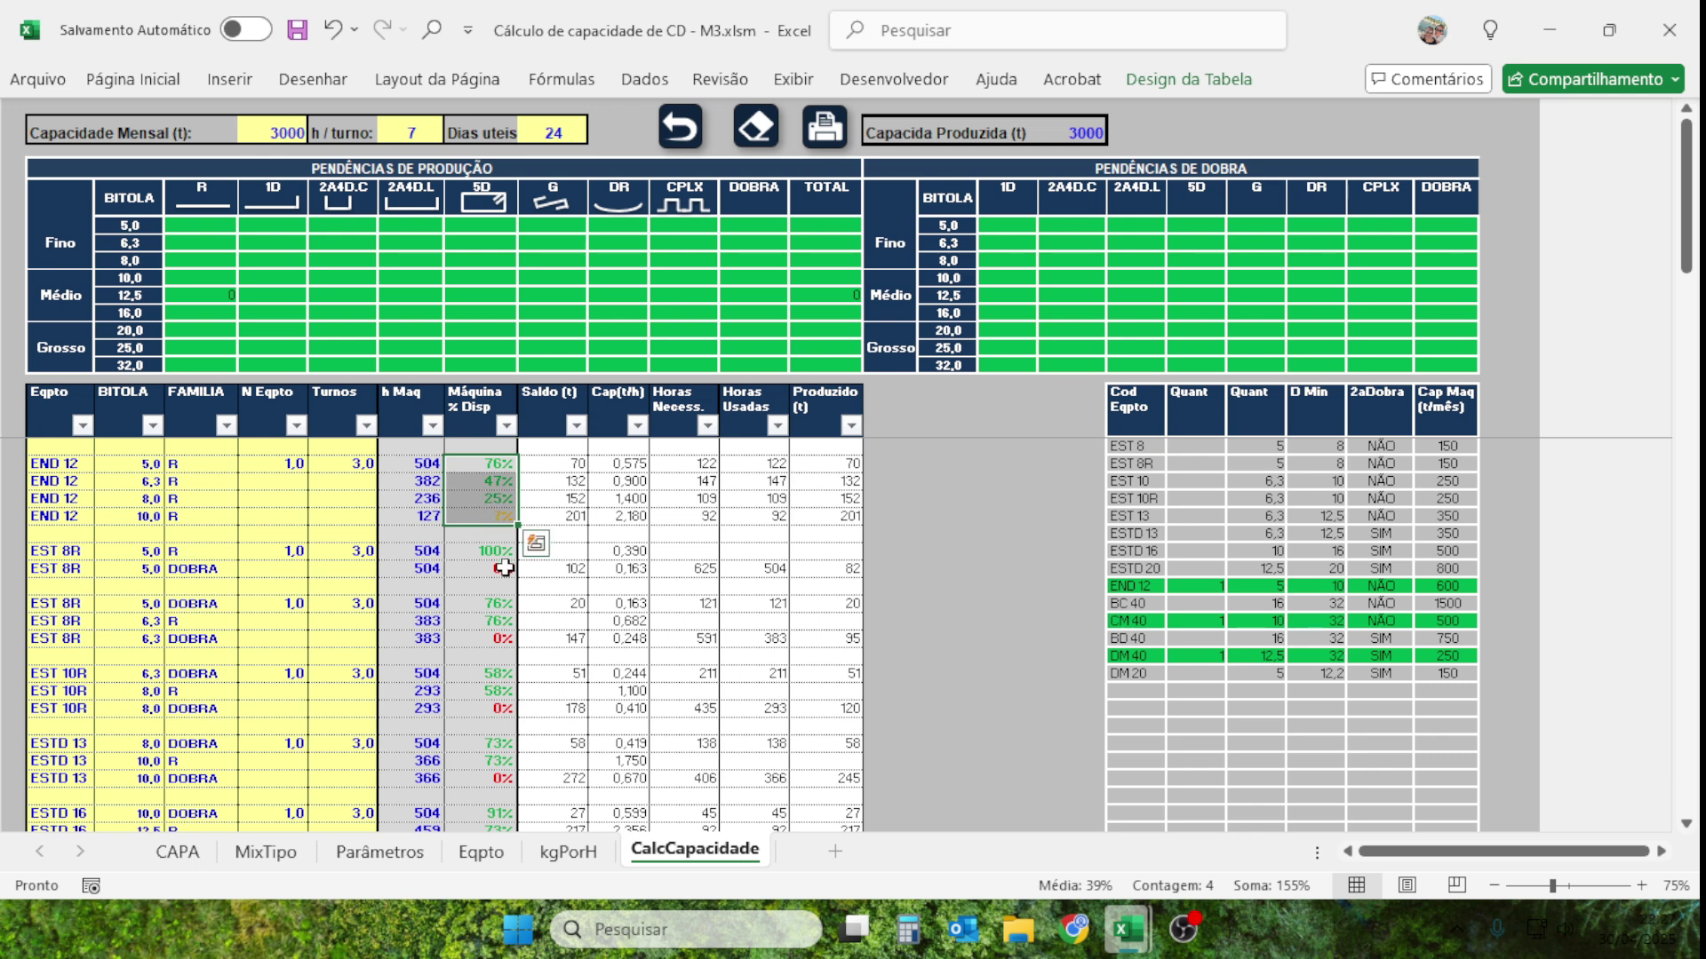
{"action": "left_click", "coordinate": [303, 500]}
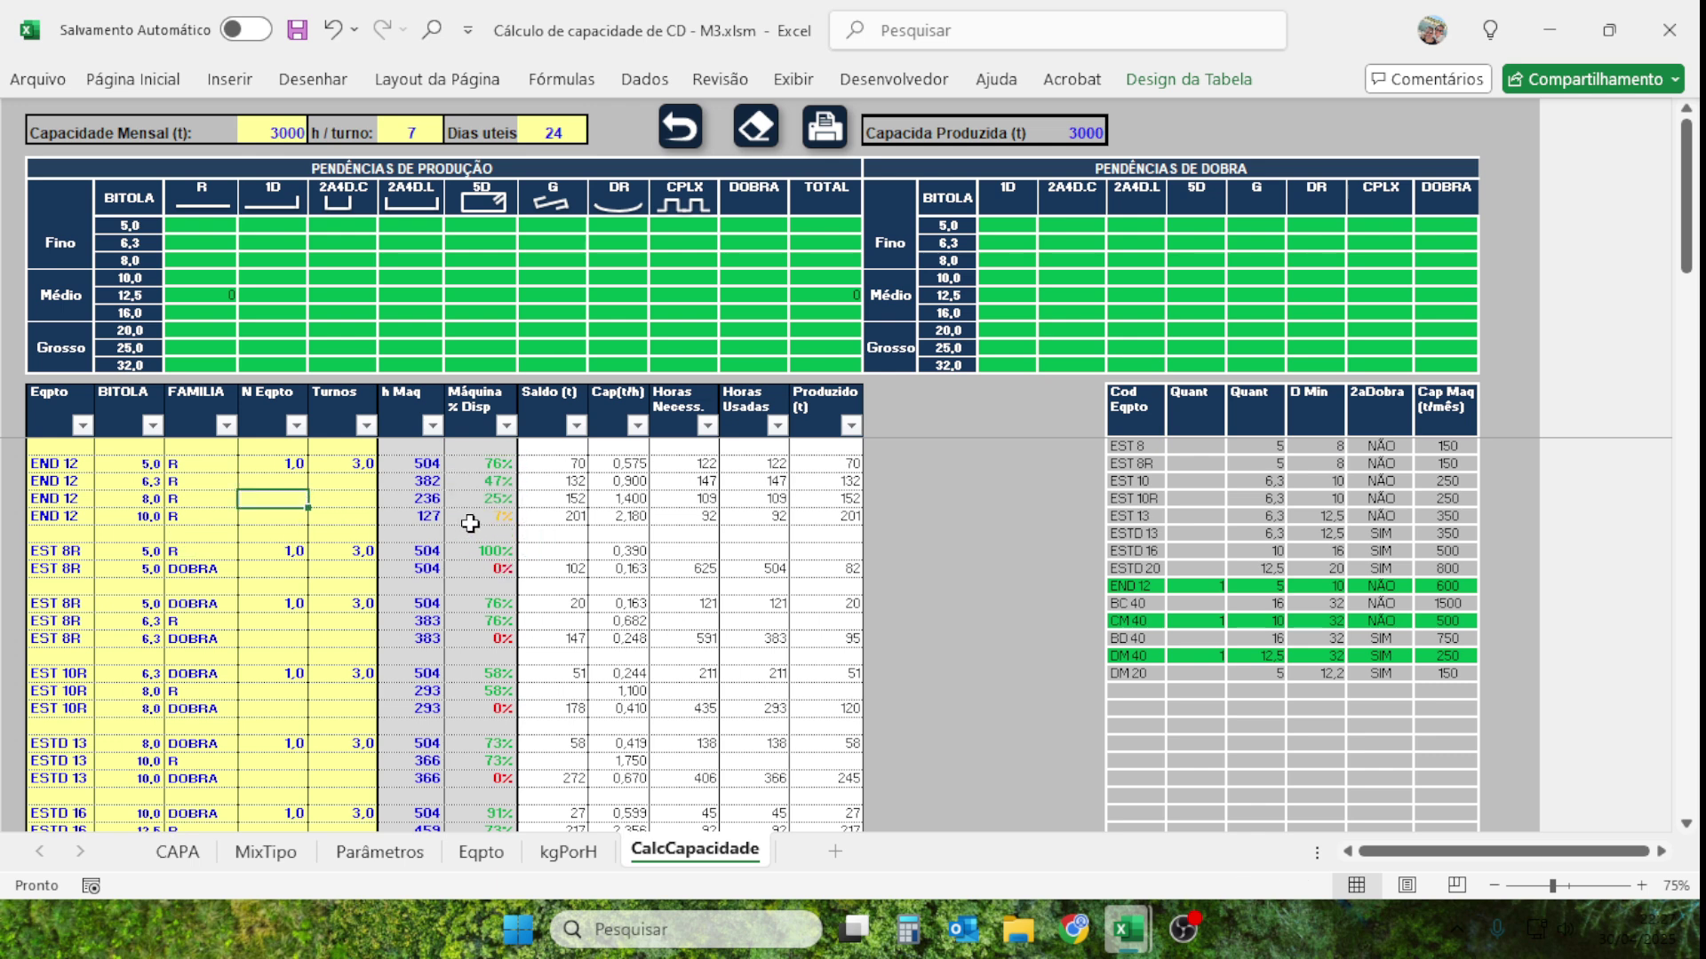
{"action": "left_click", "coordinate": [503, 517]}
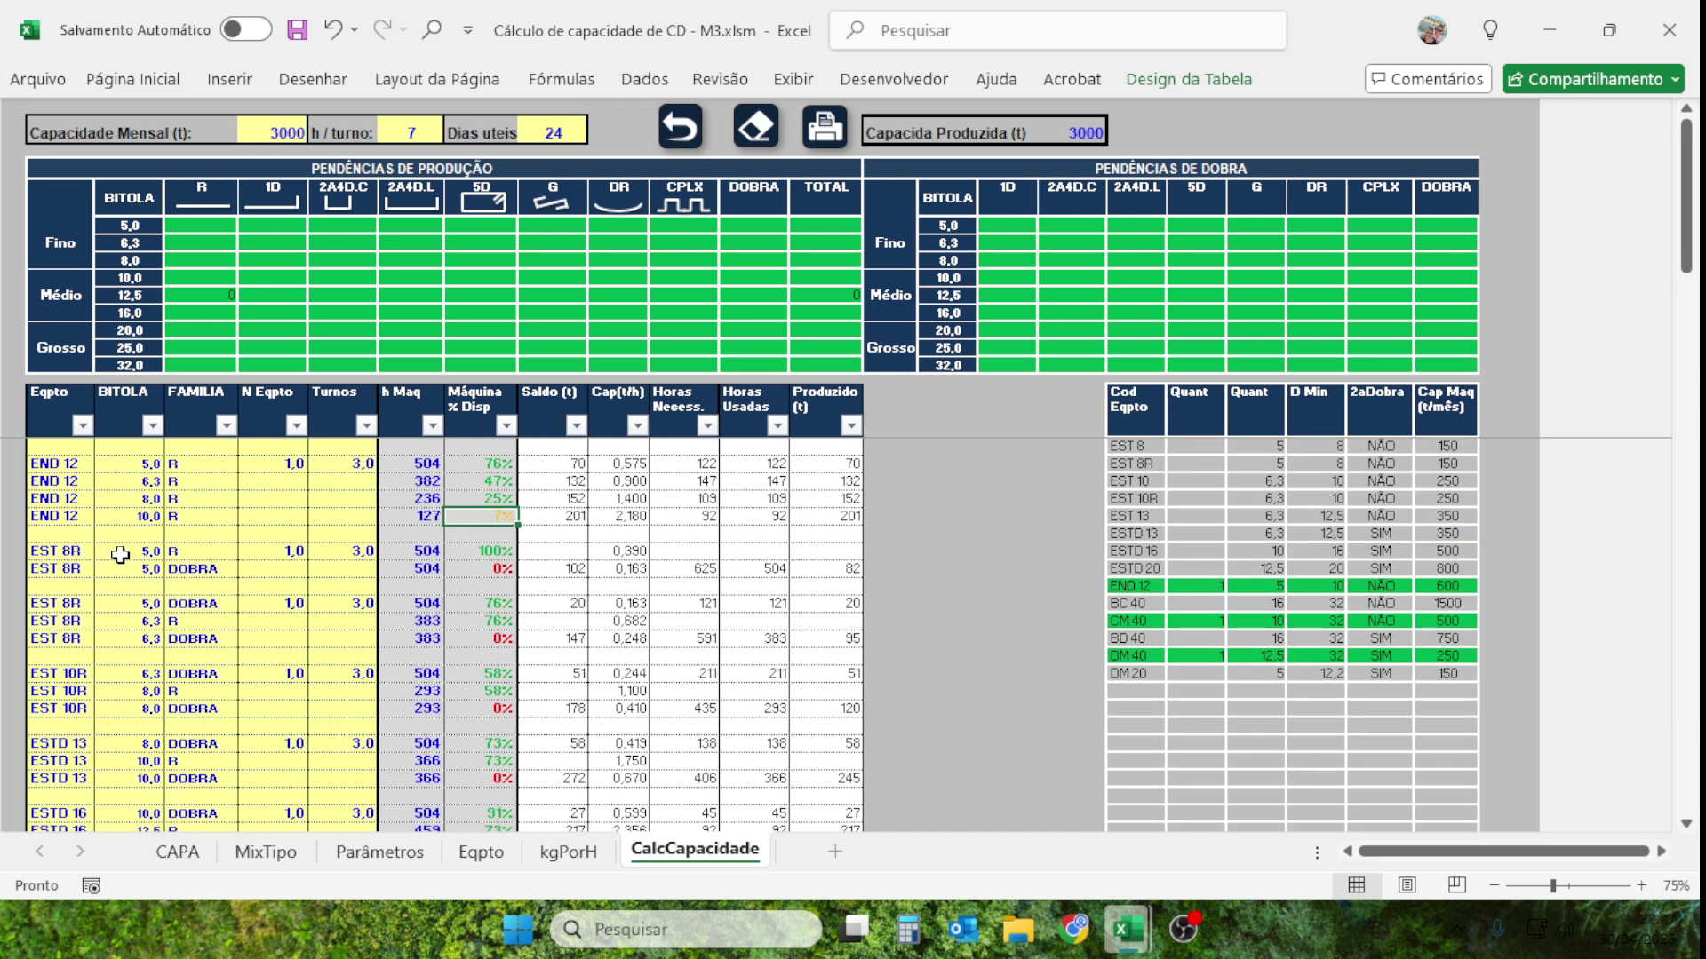
Check the availability of the EST 8R gauge 5,0 R row and clear its equipment, gauge, family, machine count and shifts.
{"action": "left_click", "coordinate": [89, 553]}
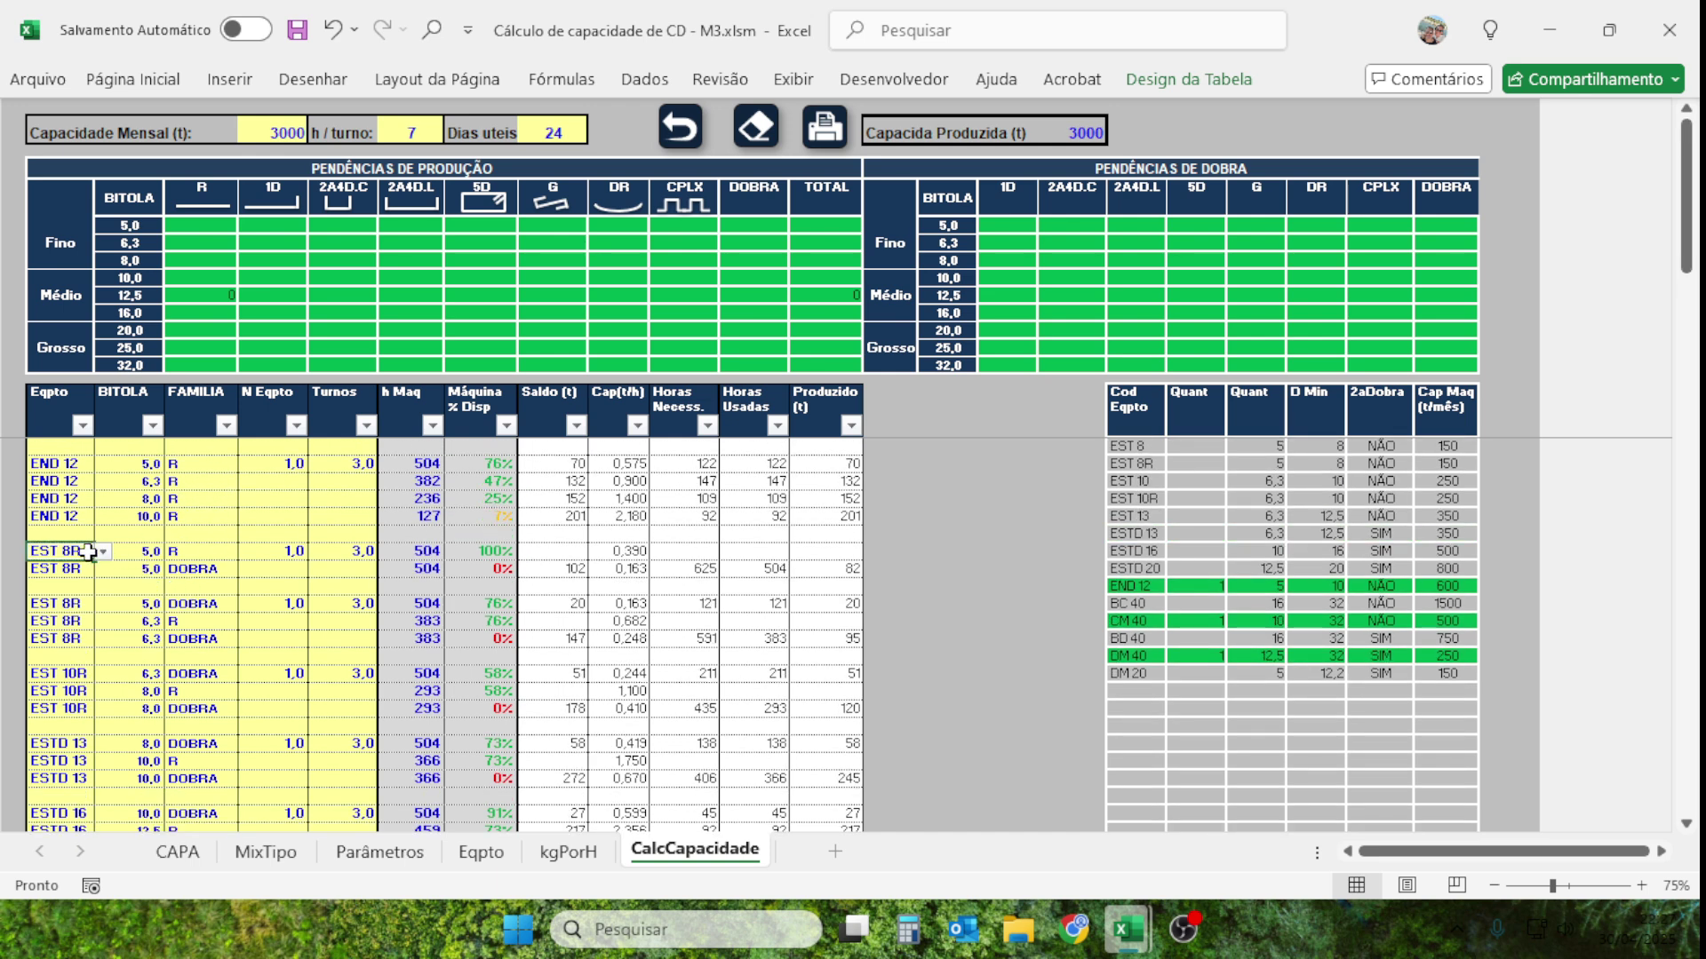
{"action": "left_click", "coordinate": [496, 554]}
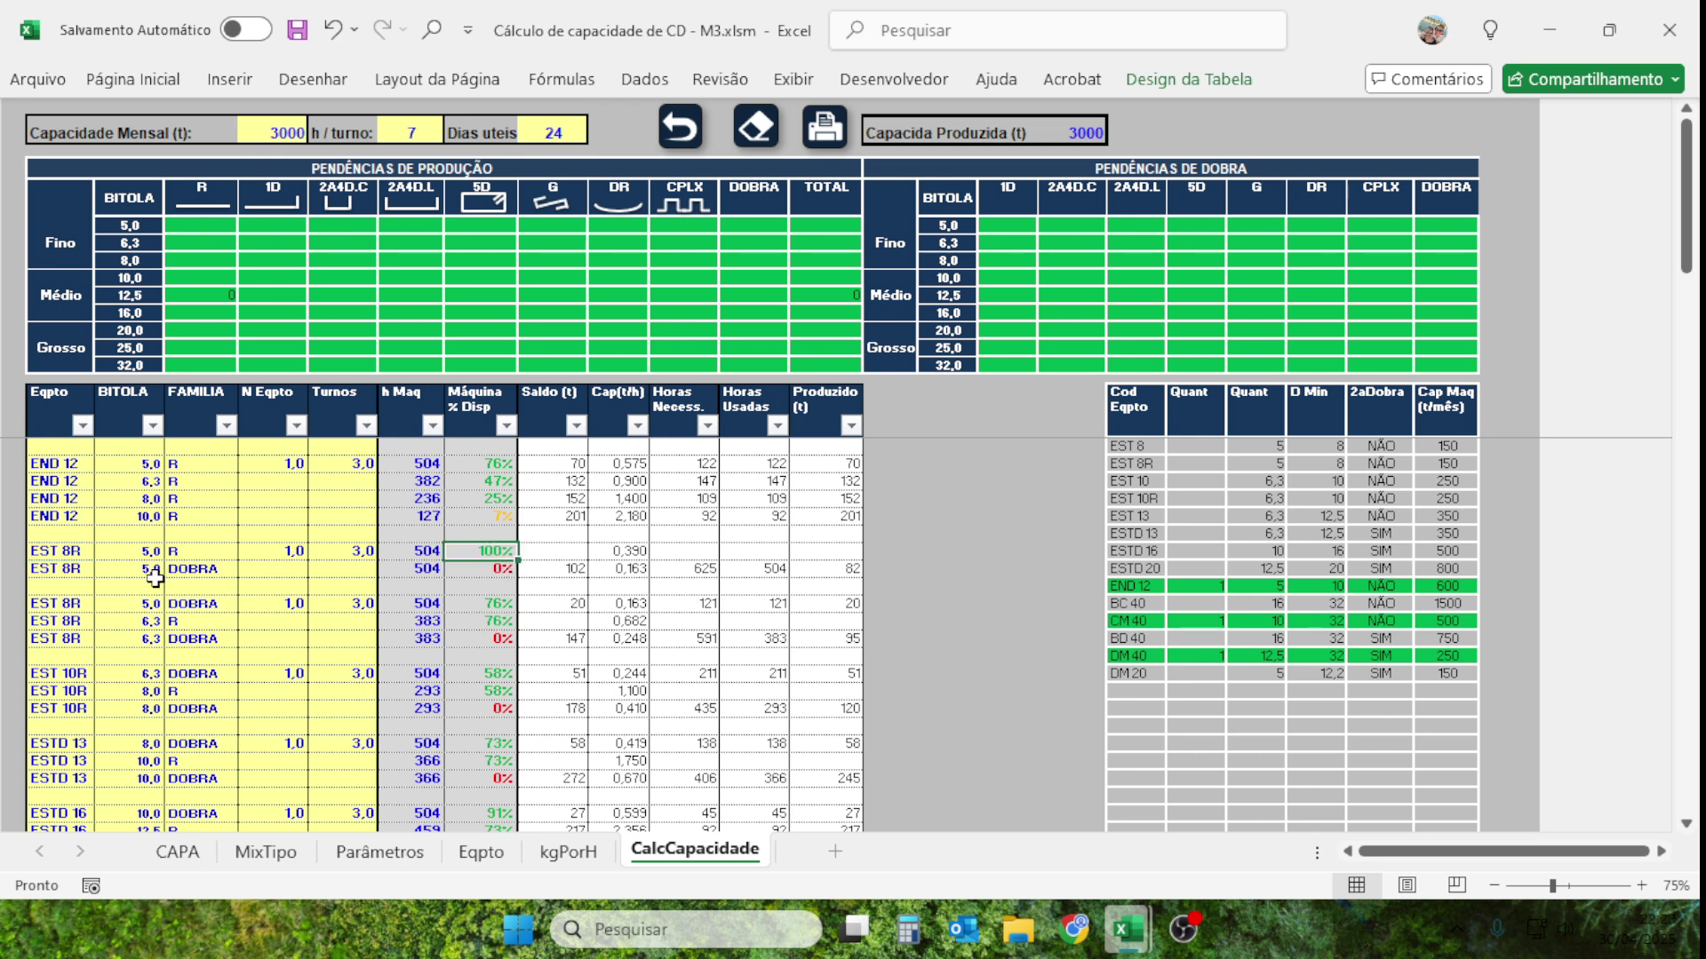
{"action": "left_click_drag", "start_coordinate": [69, 552], "coordinate": [325, 558]}
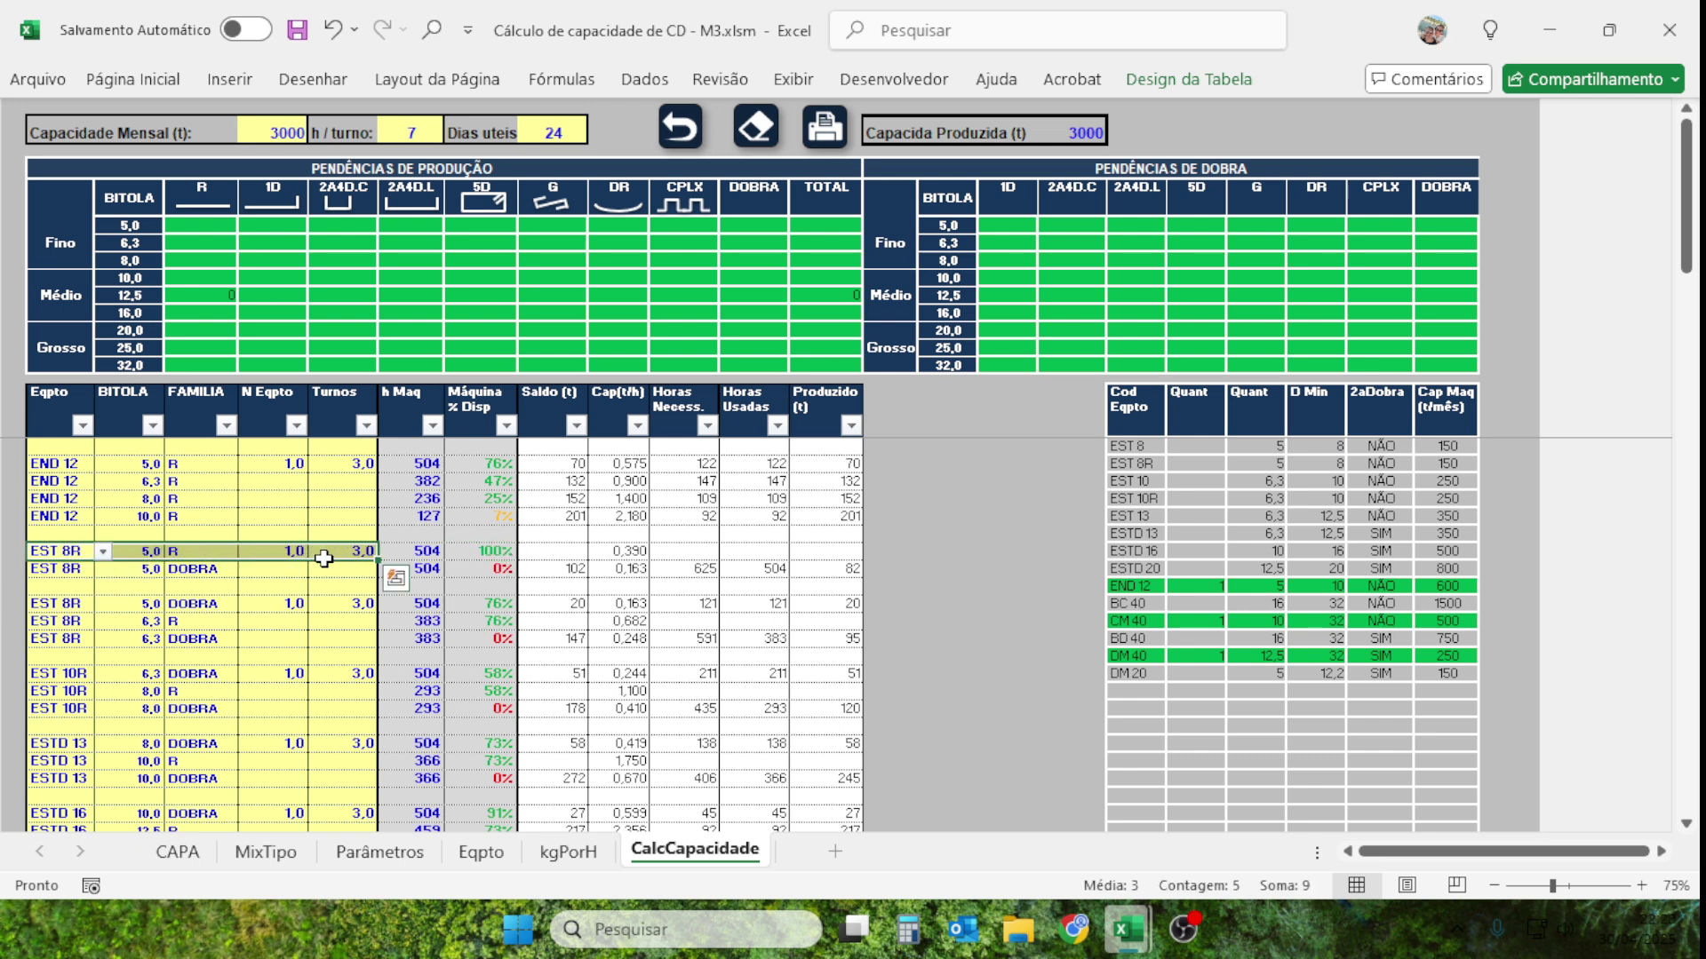
{"action": "key", "text": "Delete"}
Set the first EST 8R gauge 5,0 DOBRA row to 1 machine and 3 shifts.
{"action": "left_click", "coordinate": [277, 571]}
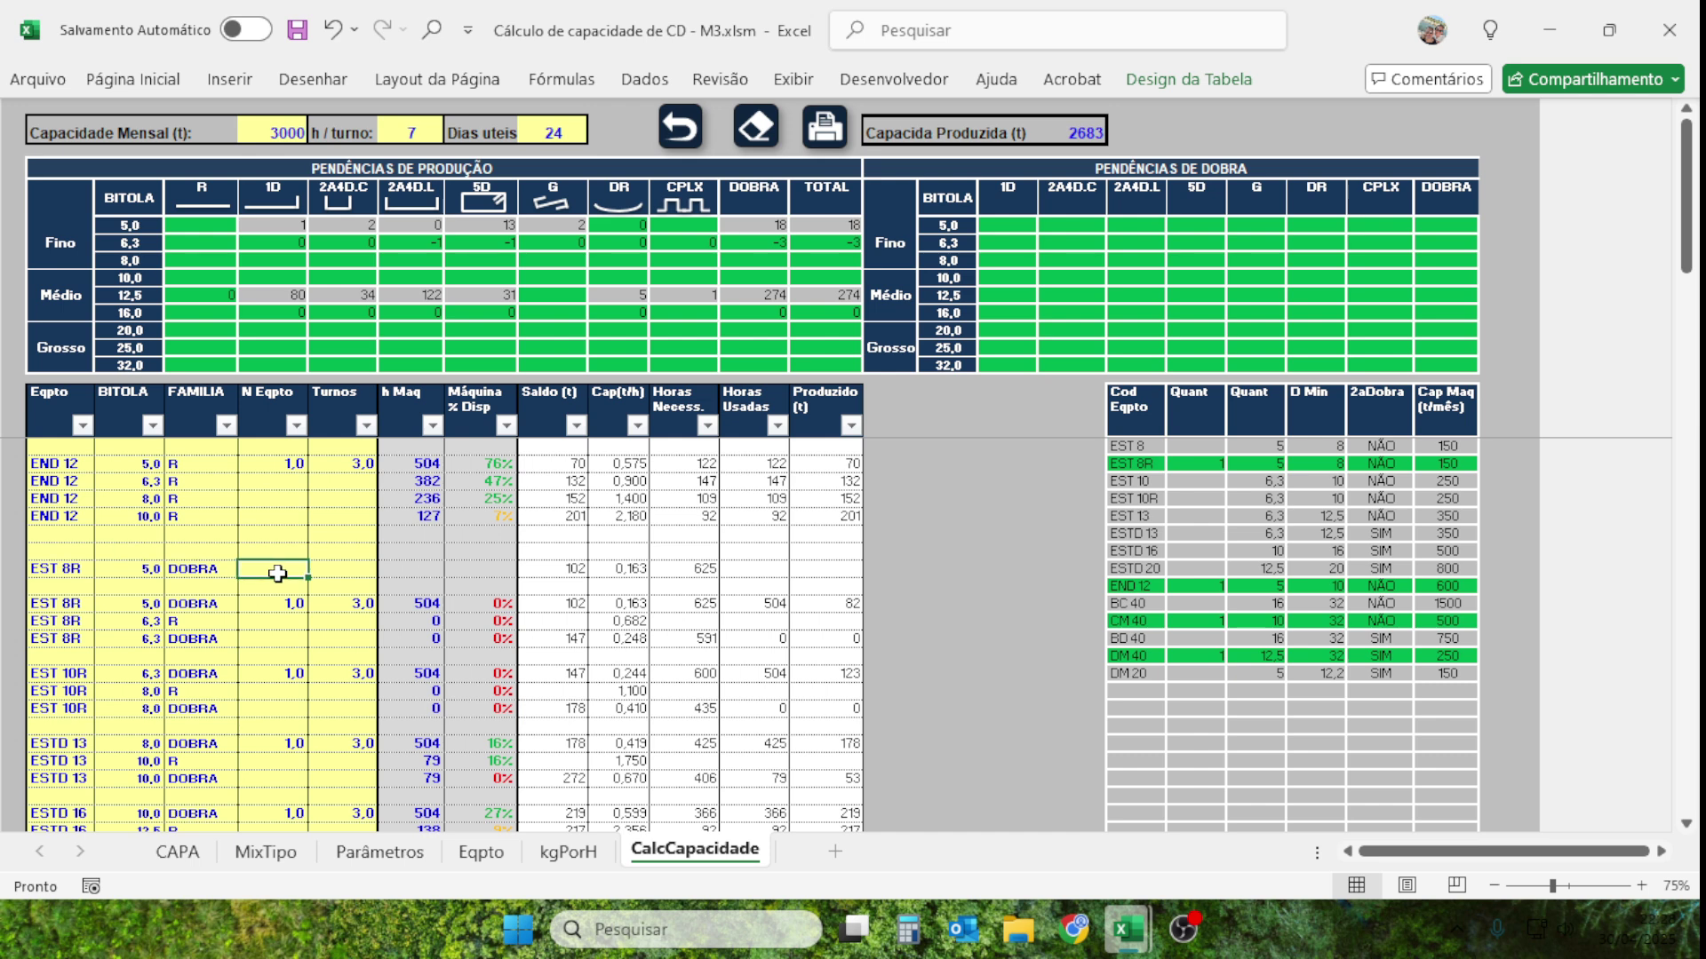
{"action": "type", "text": "1"}
{"action": "key", "text": "Tab"}
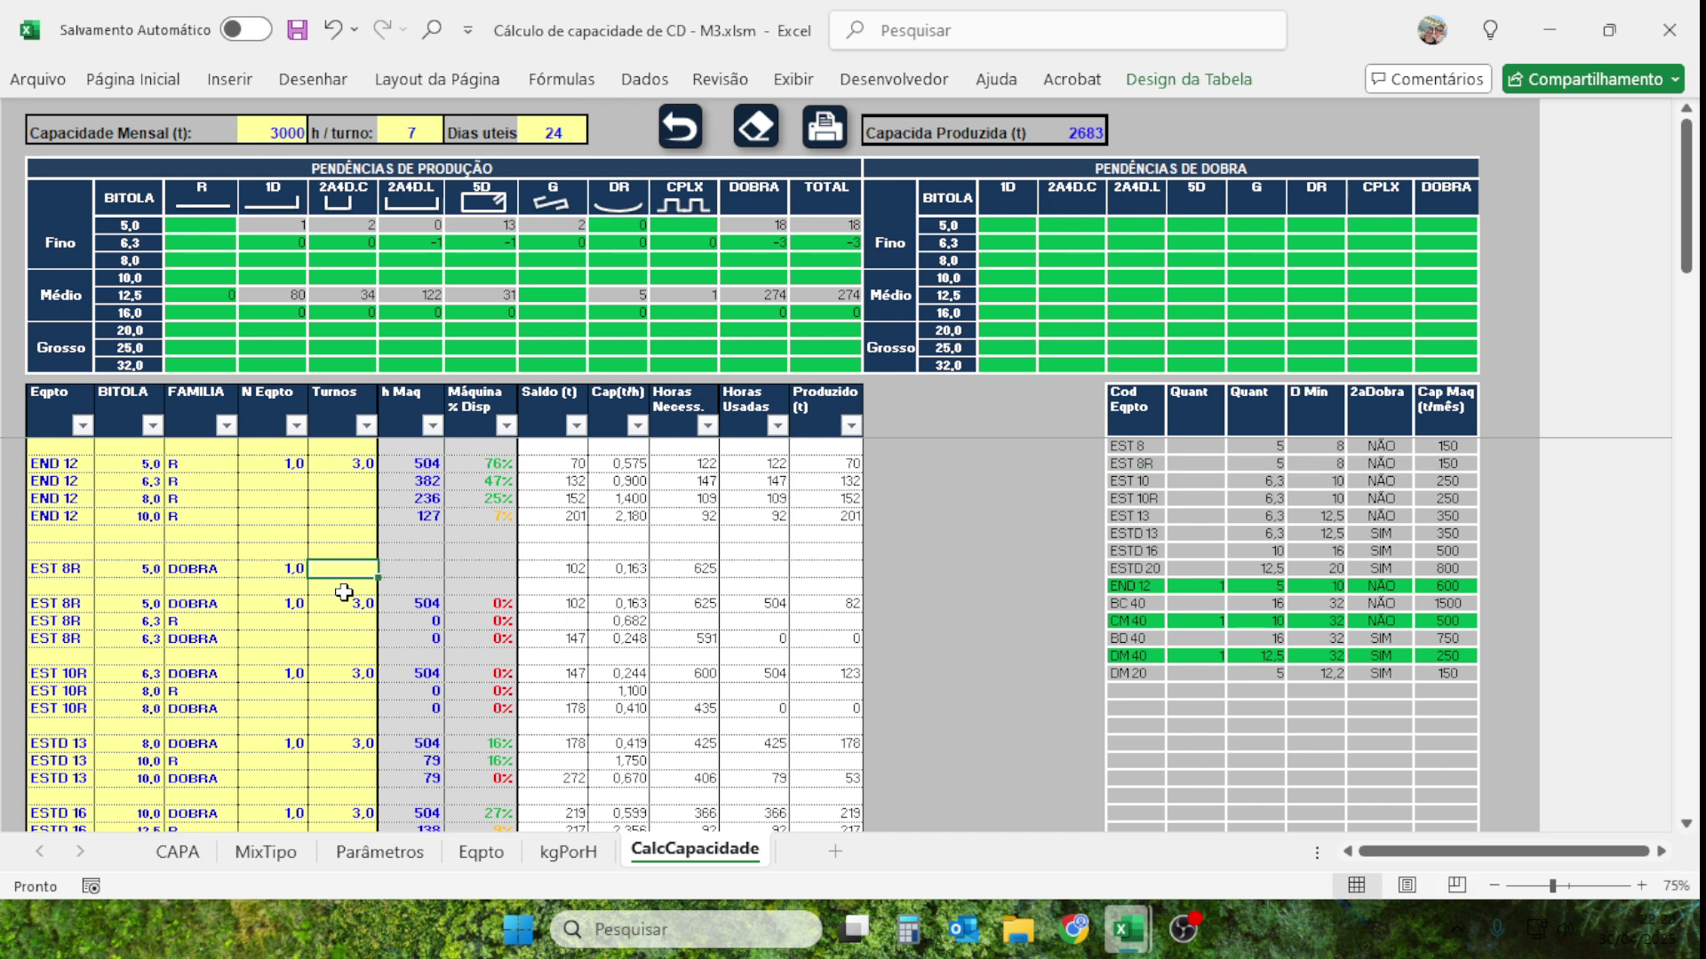
{"action": "type", "text": "3"}
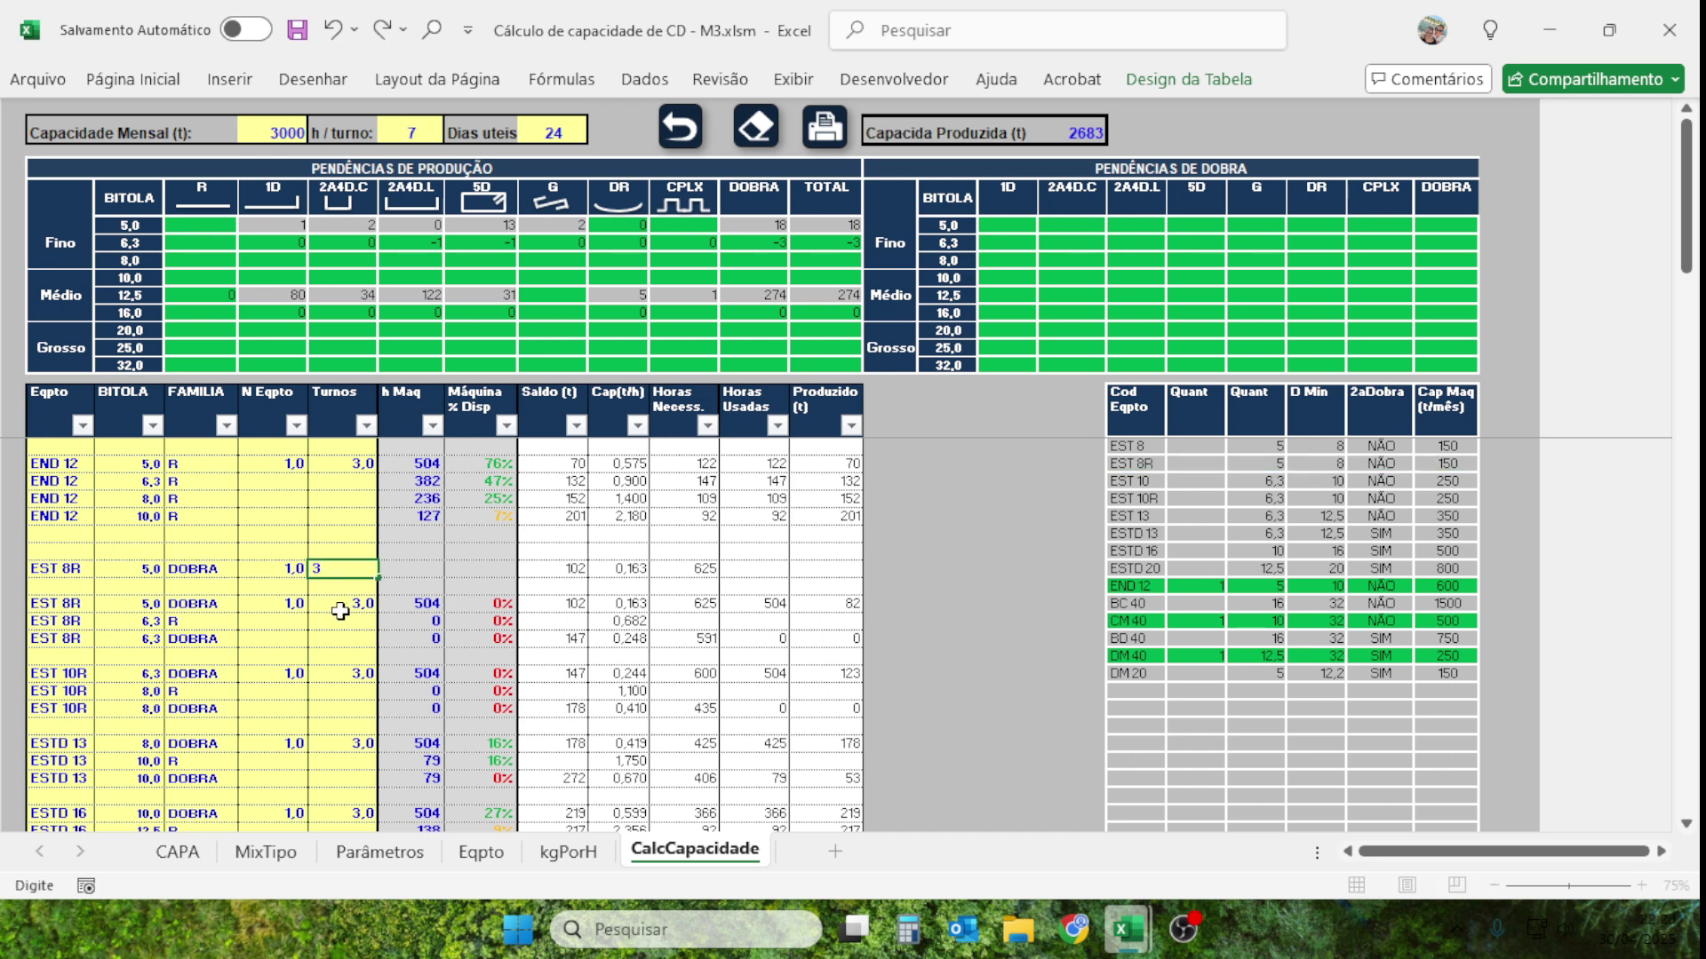
{"action": "left_click", "coordinate": [336, 609]}
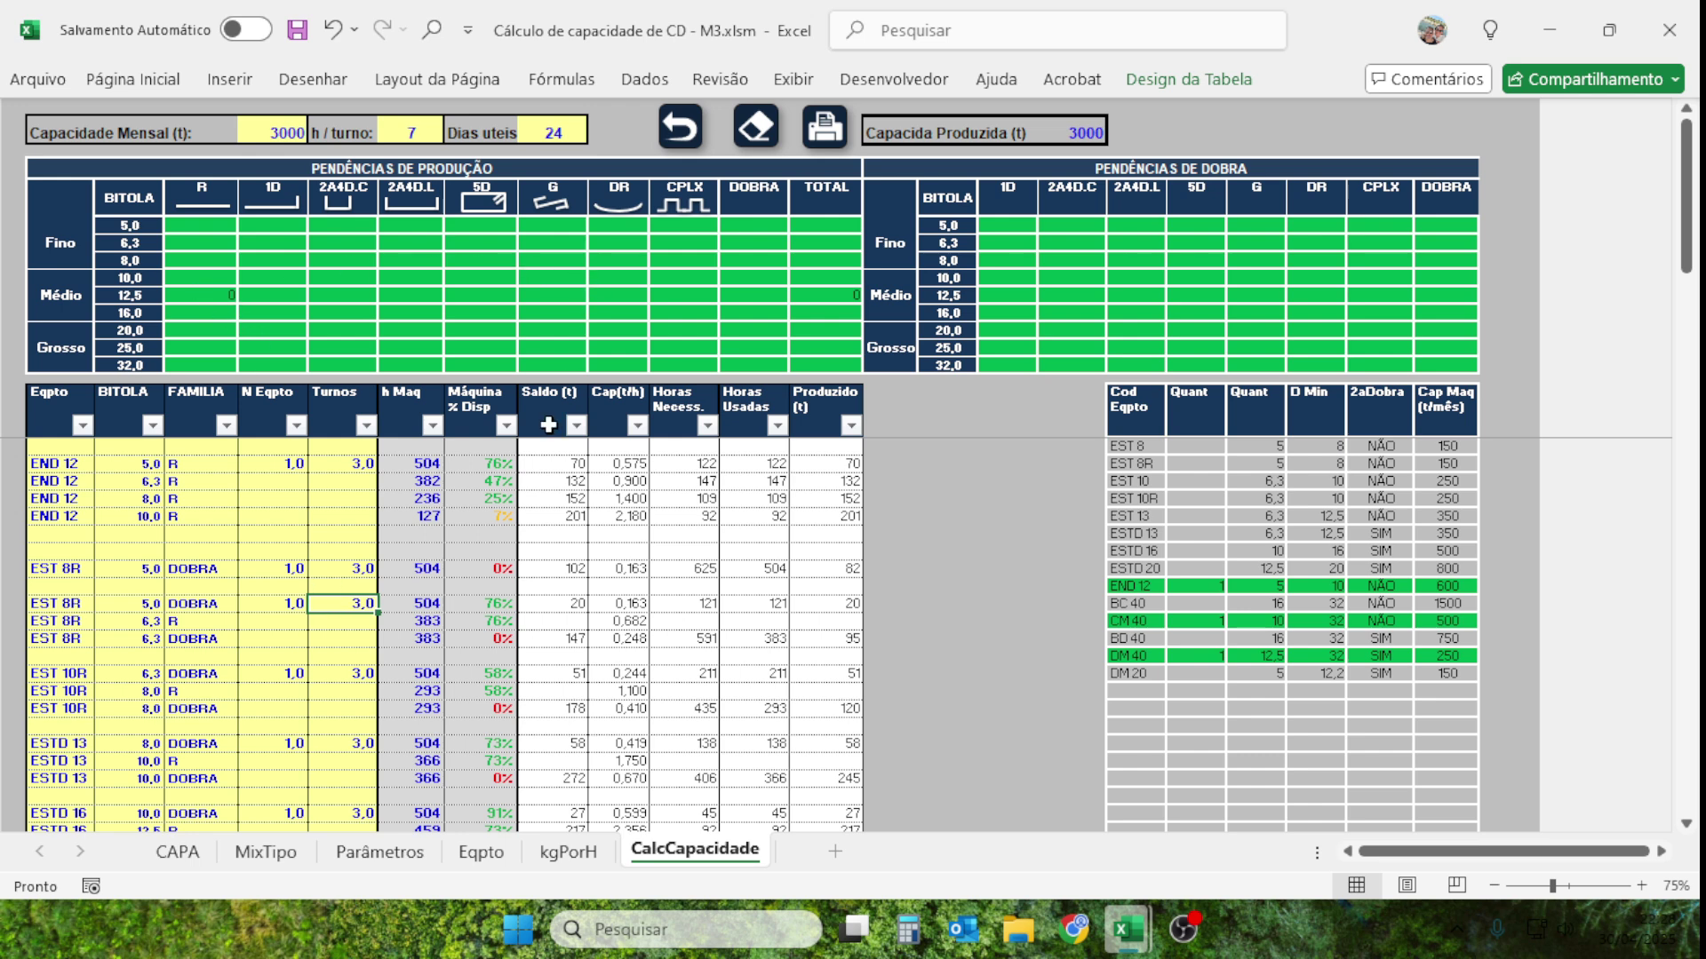
Compare the machine availability of the EST 8R rows for gauges 5,0 and 6,3.
{"action": "left_click_drag", "start_coordinate": [62, 585], "coordinate": [211, 583]}
{"action": "left_click_drag", "start_coordinate": [82, 569], "coordinate": [343, 571]}
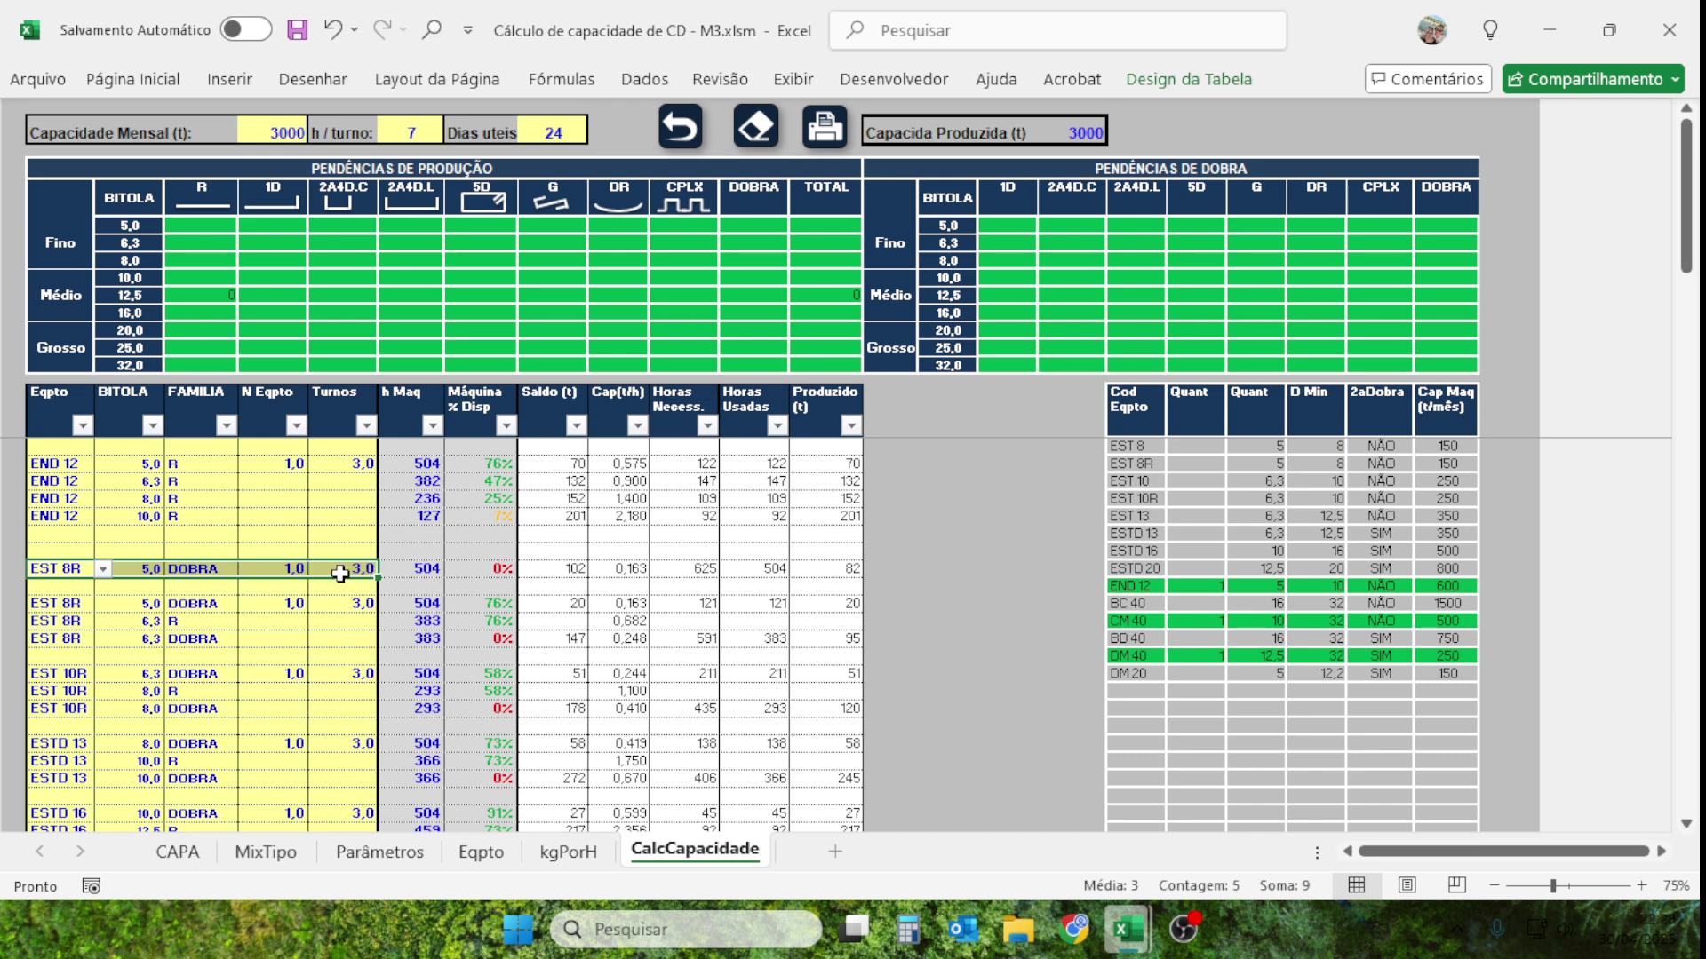
{"action": "left_click_drag", "start_coordinate": [50, 606], "coordinate": [335, 609]}
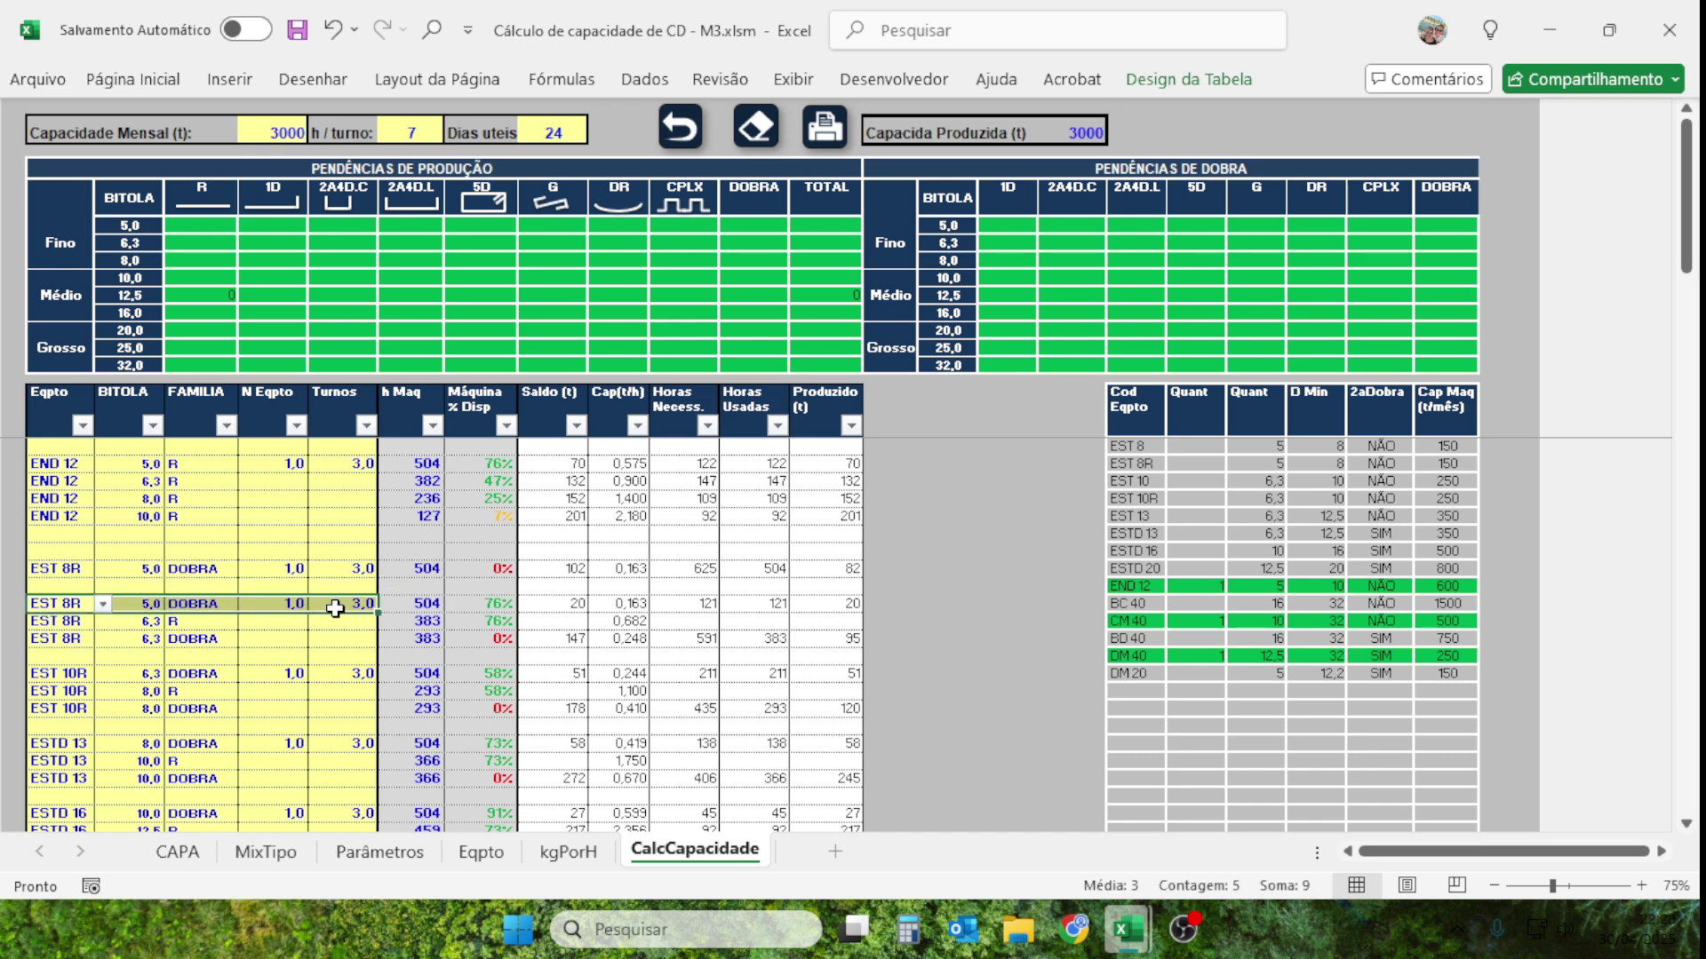
{"action": "left_click", "coordinate": [478, 603]}
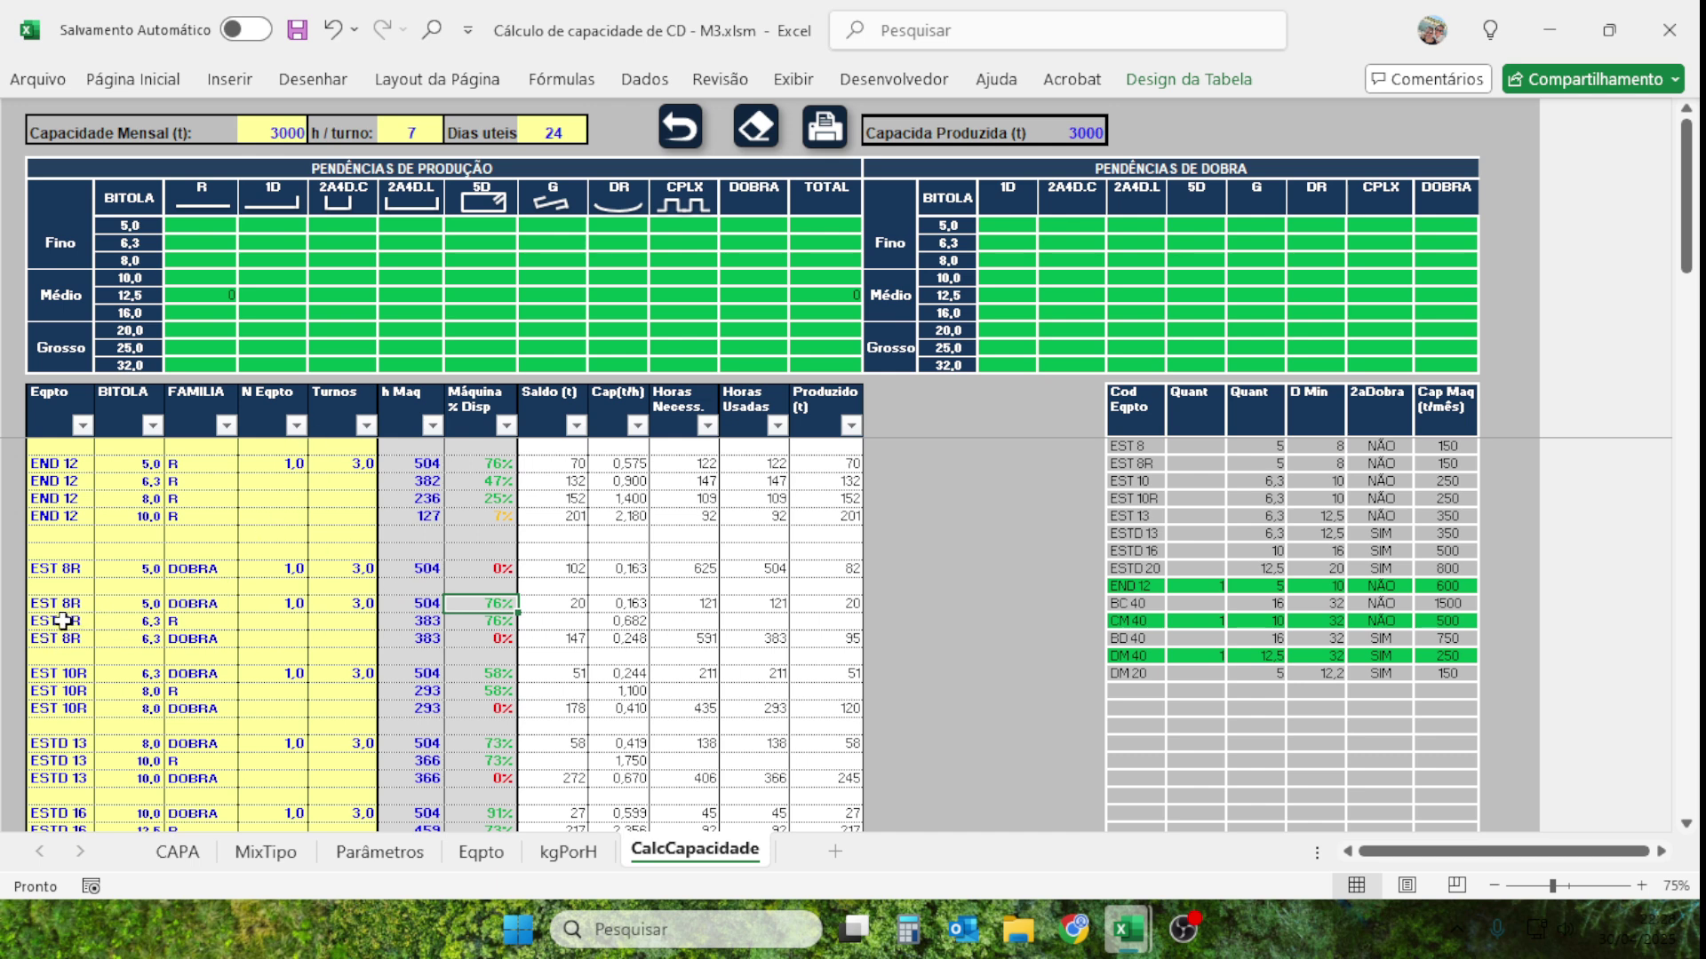
{"action": "left_click", "coordinate": [210, 624]}
{"action": "left_click", "coordinate": [493, 603]}
{"action": "left_click", "coordinate": [494, 621]}
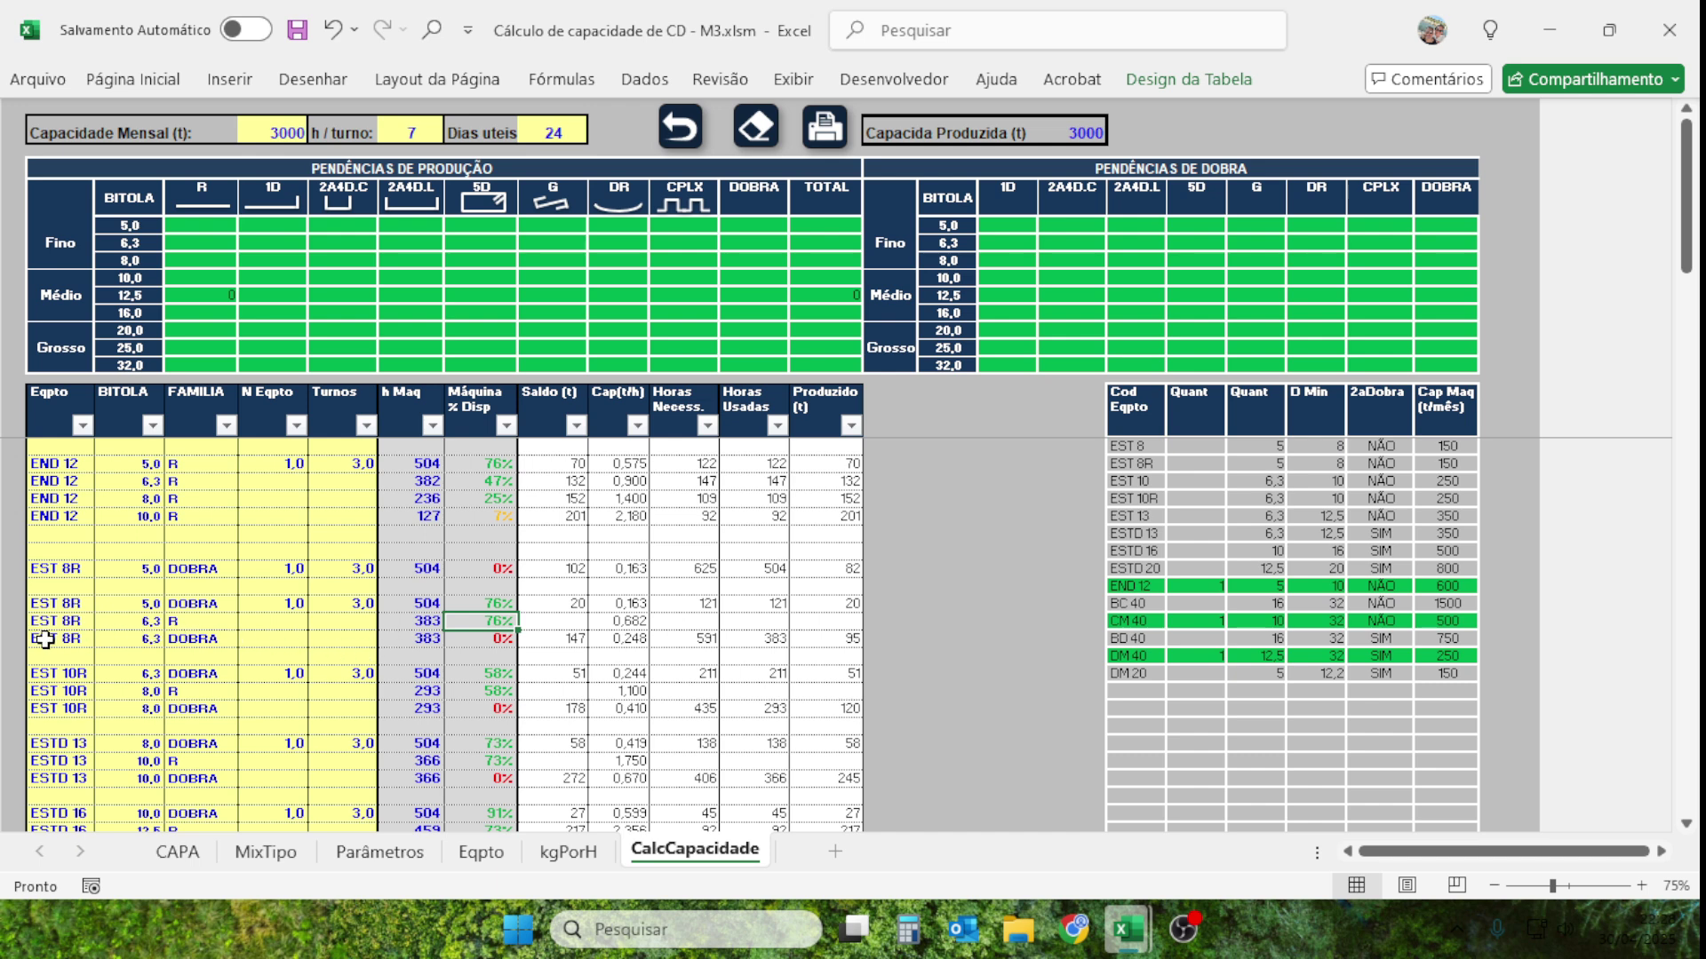
{"action": "left_click", "coordinate": [129, 640]}
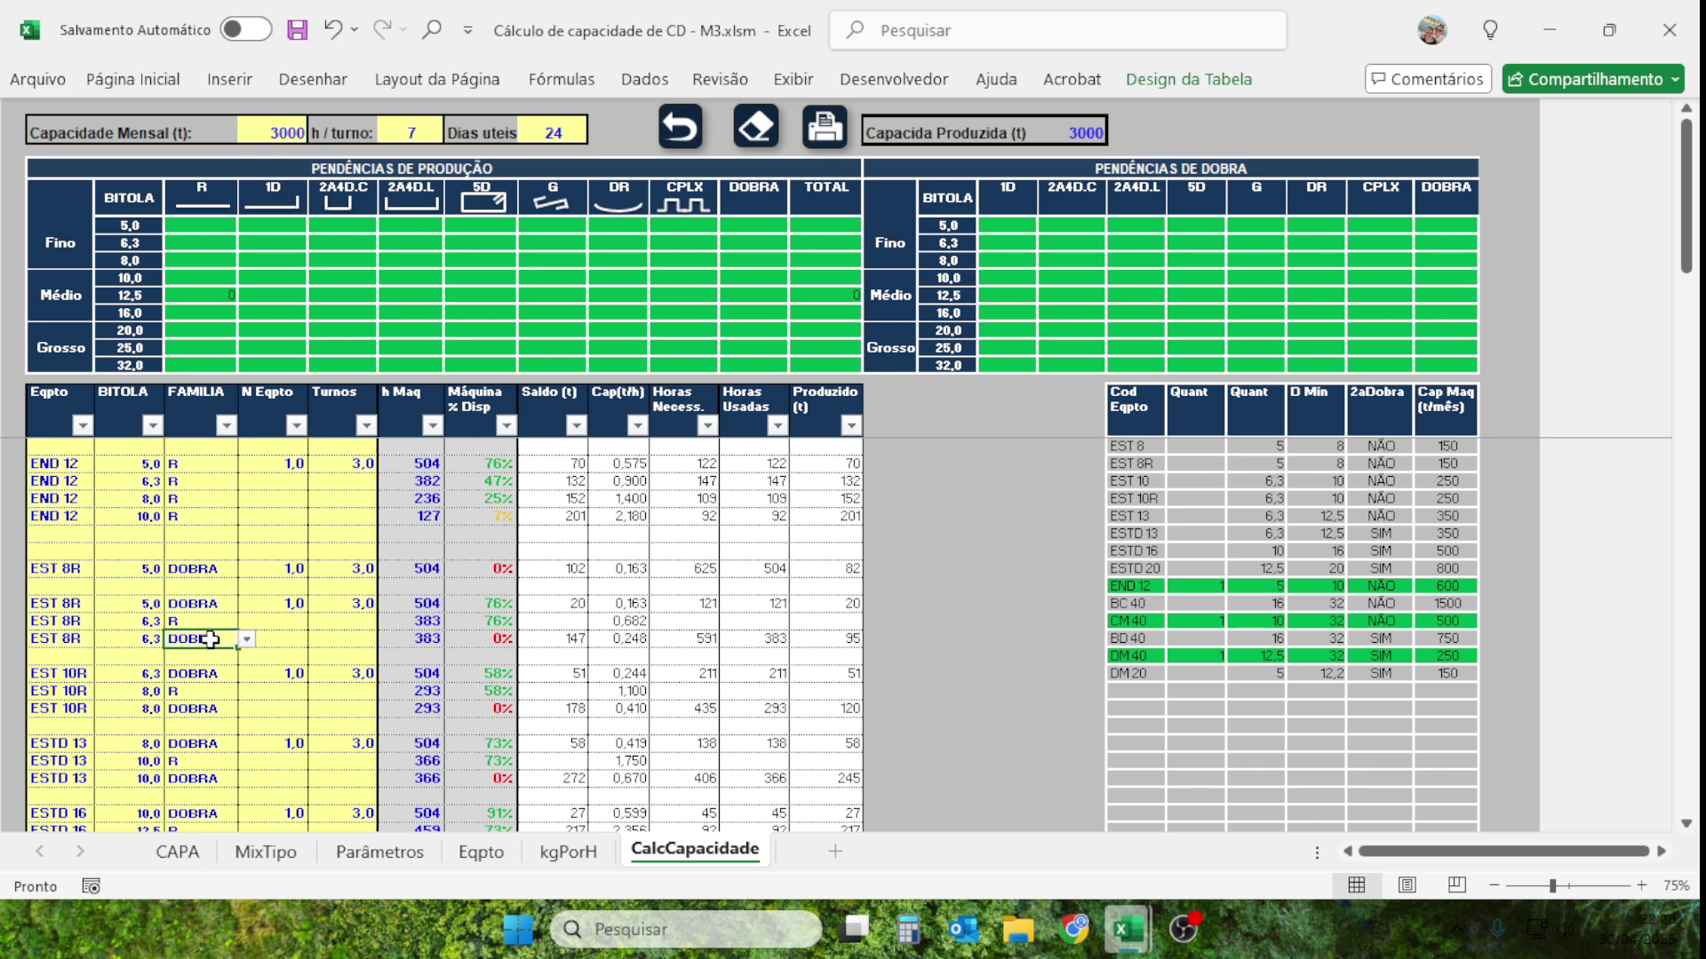
{"action": "left_click", "coordinate": [489, 639]}
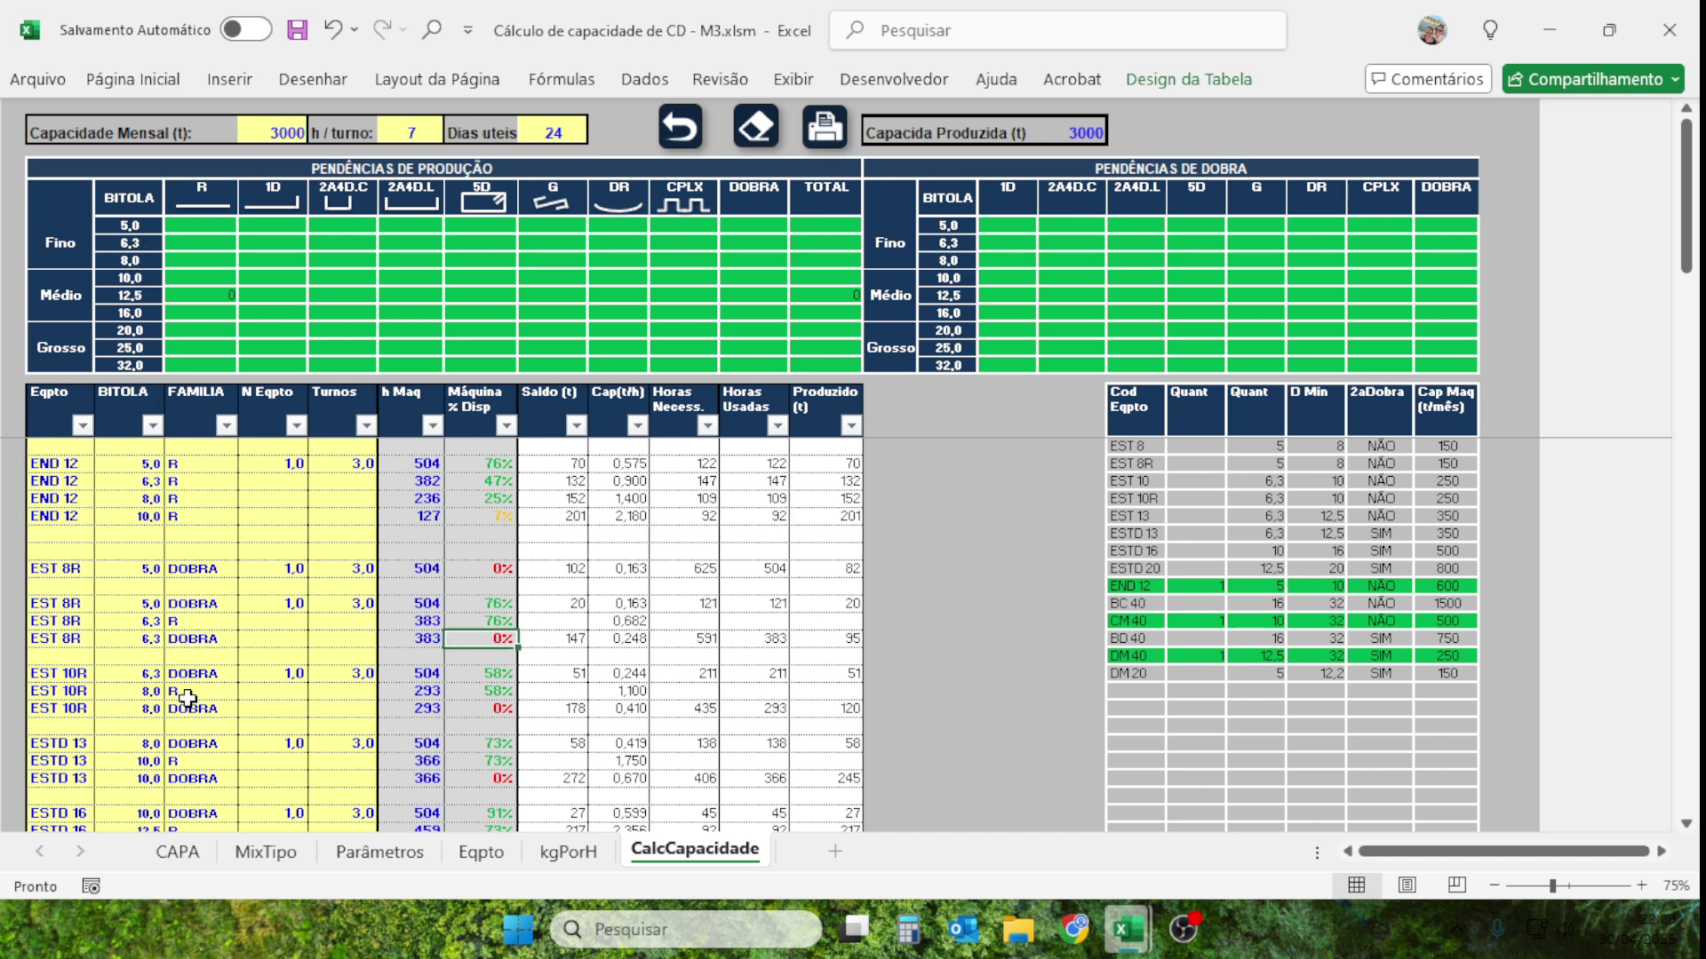
Examine the EST 10R rows for gauges 6,3 and 8,0, including family, shifts and machine availability.
{"action": "left_click", "coordinate": [73, 679]}
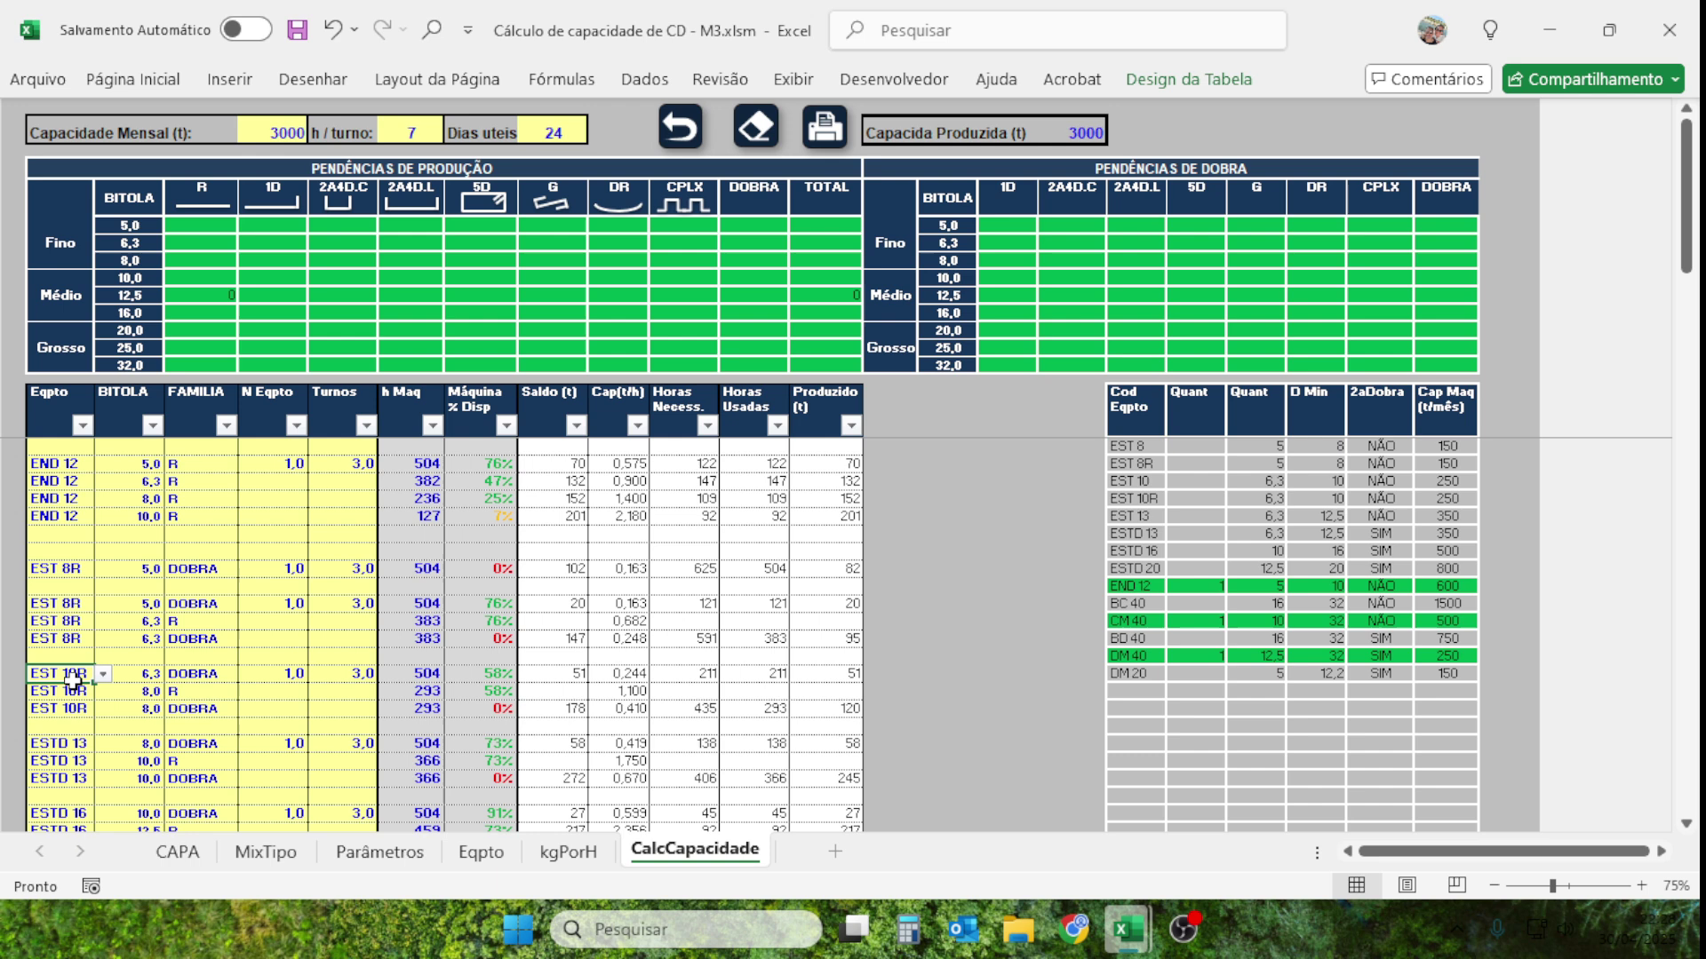
{"action": "left_click", "coordinate": [150, 676]}
{"action": "left_click", "coordinate": [193, 674]}
{"action": "left_click", "coordinate": [275, 677]}
{"action": "left_click", "coordinate": [368, 677]}
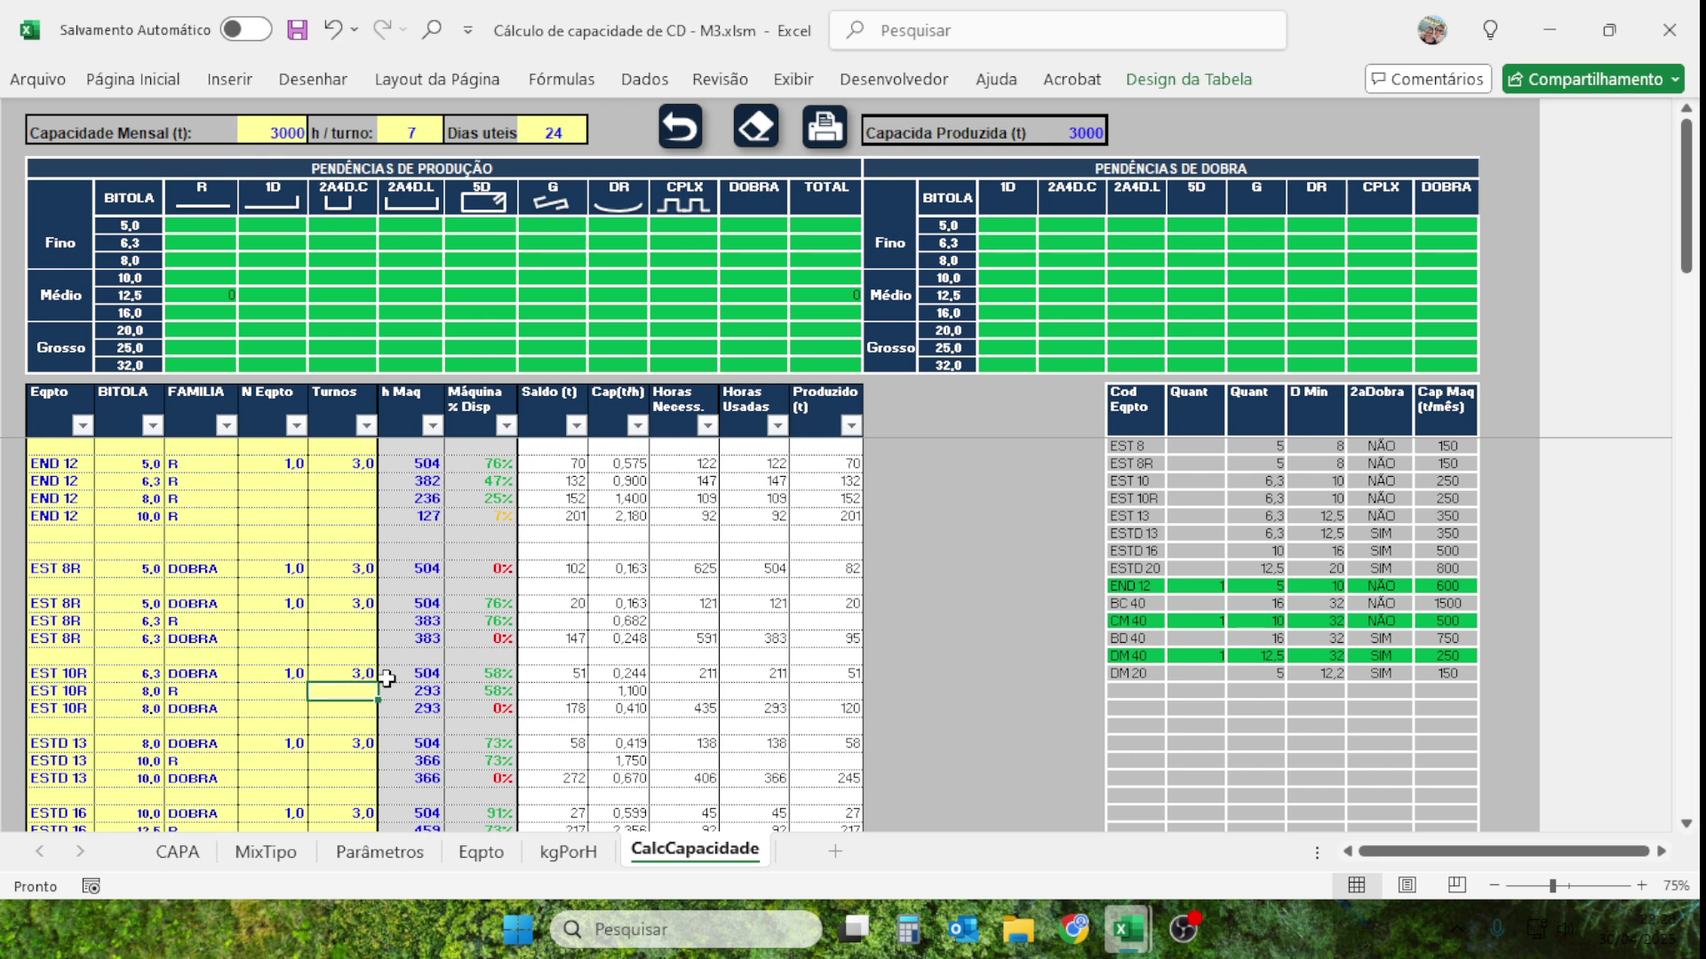
{"action": "left_click", "coordinate": [502, 676]}
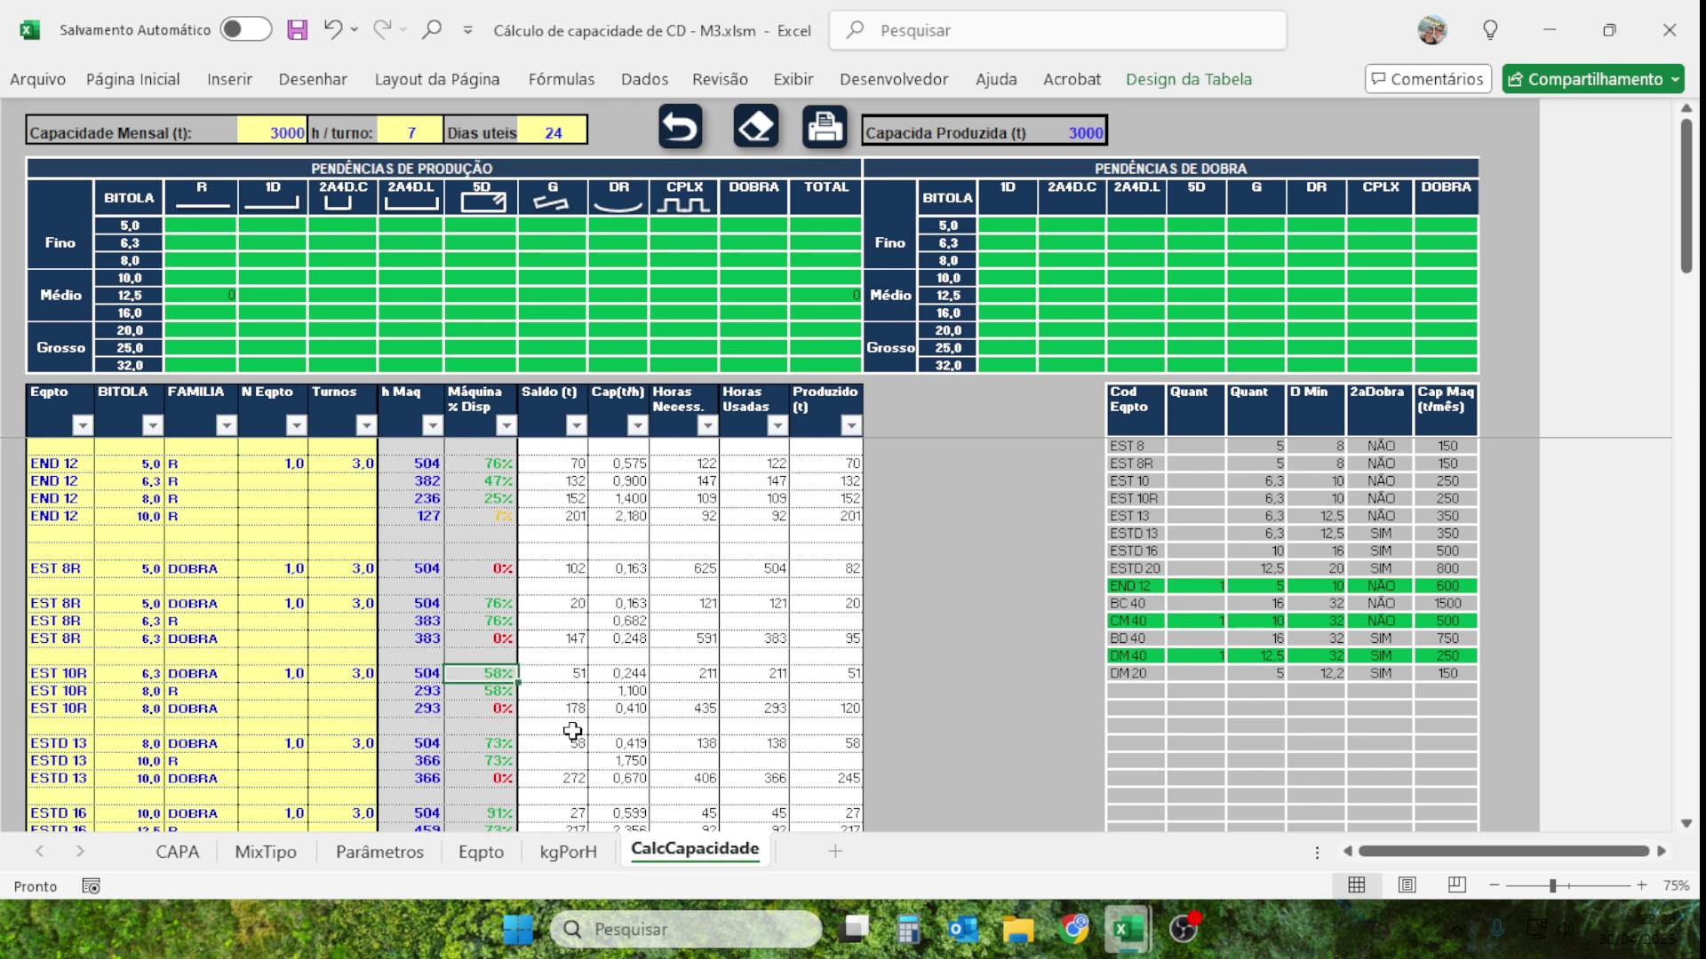
{"action": "left_click", "coordinate": [49, 694]}
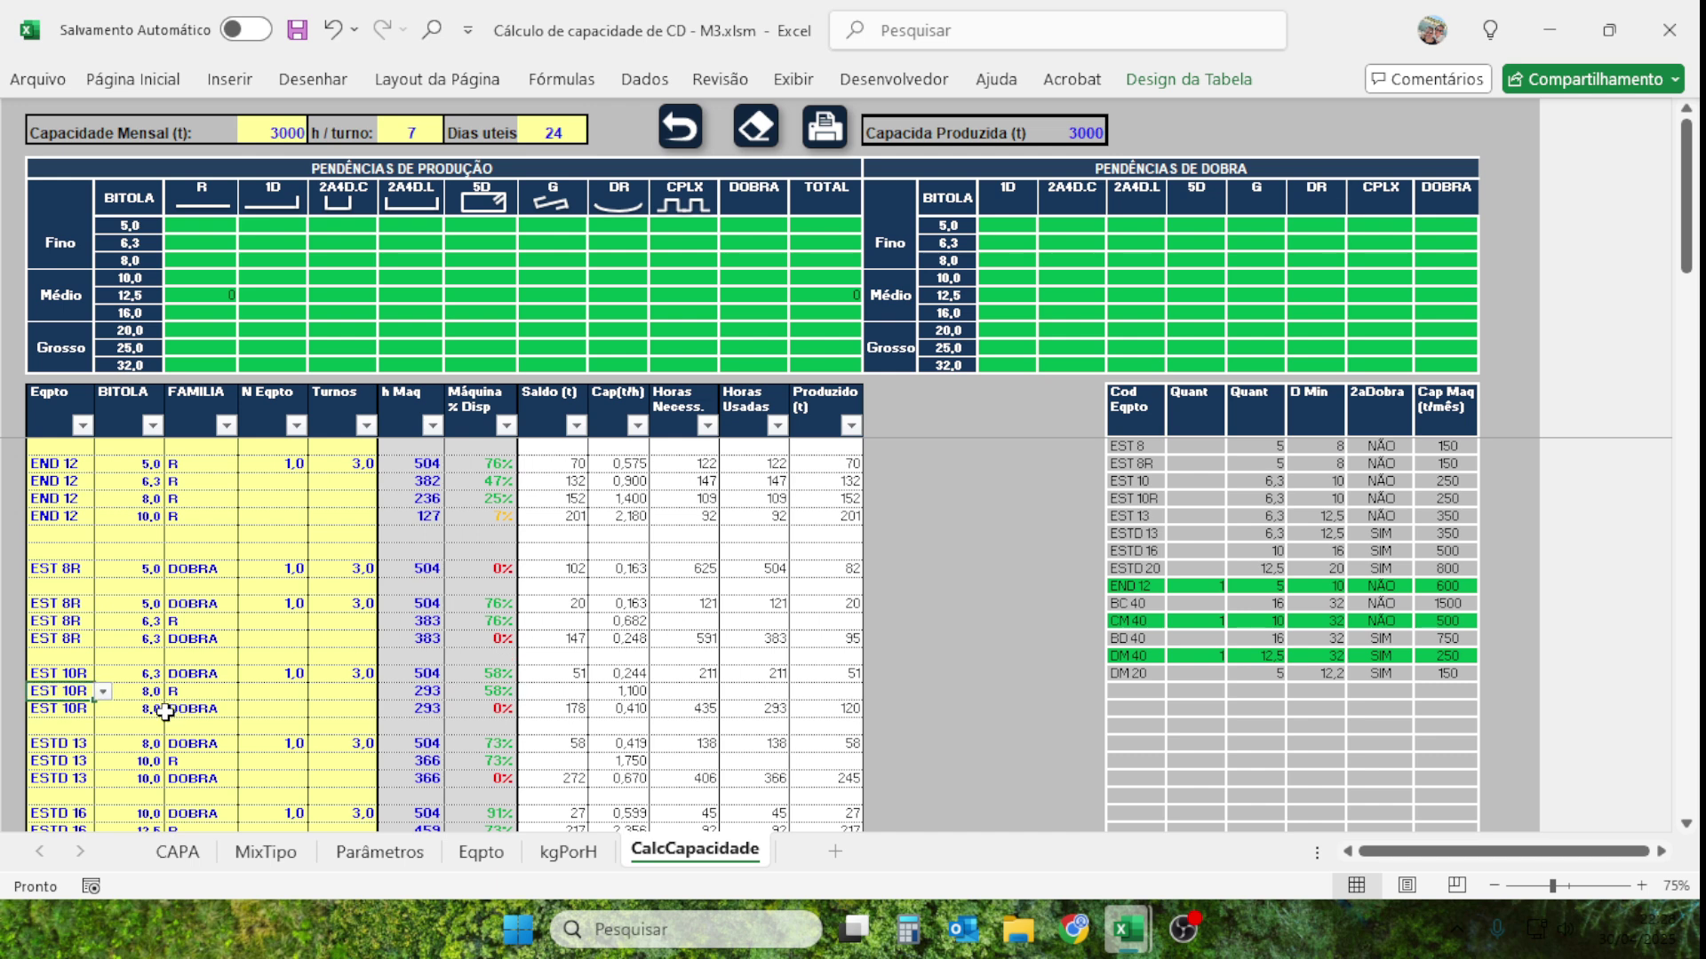
{"action": "left_click", "coordinate": [174, 697]}
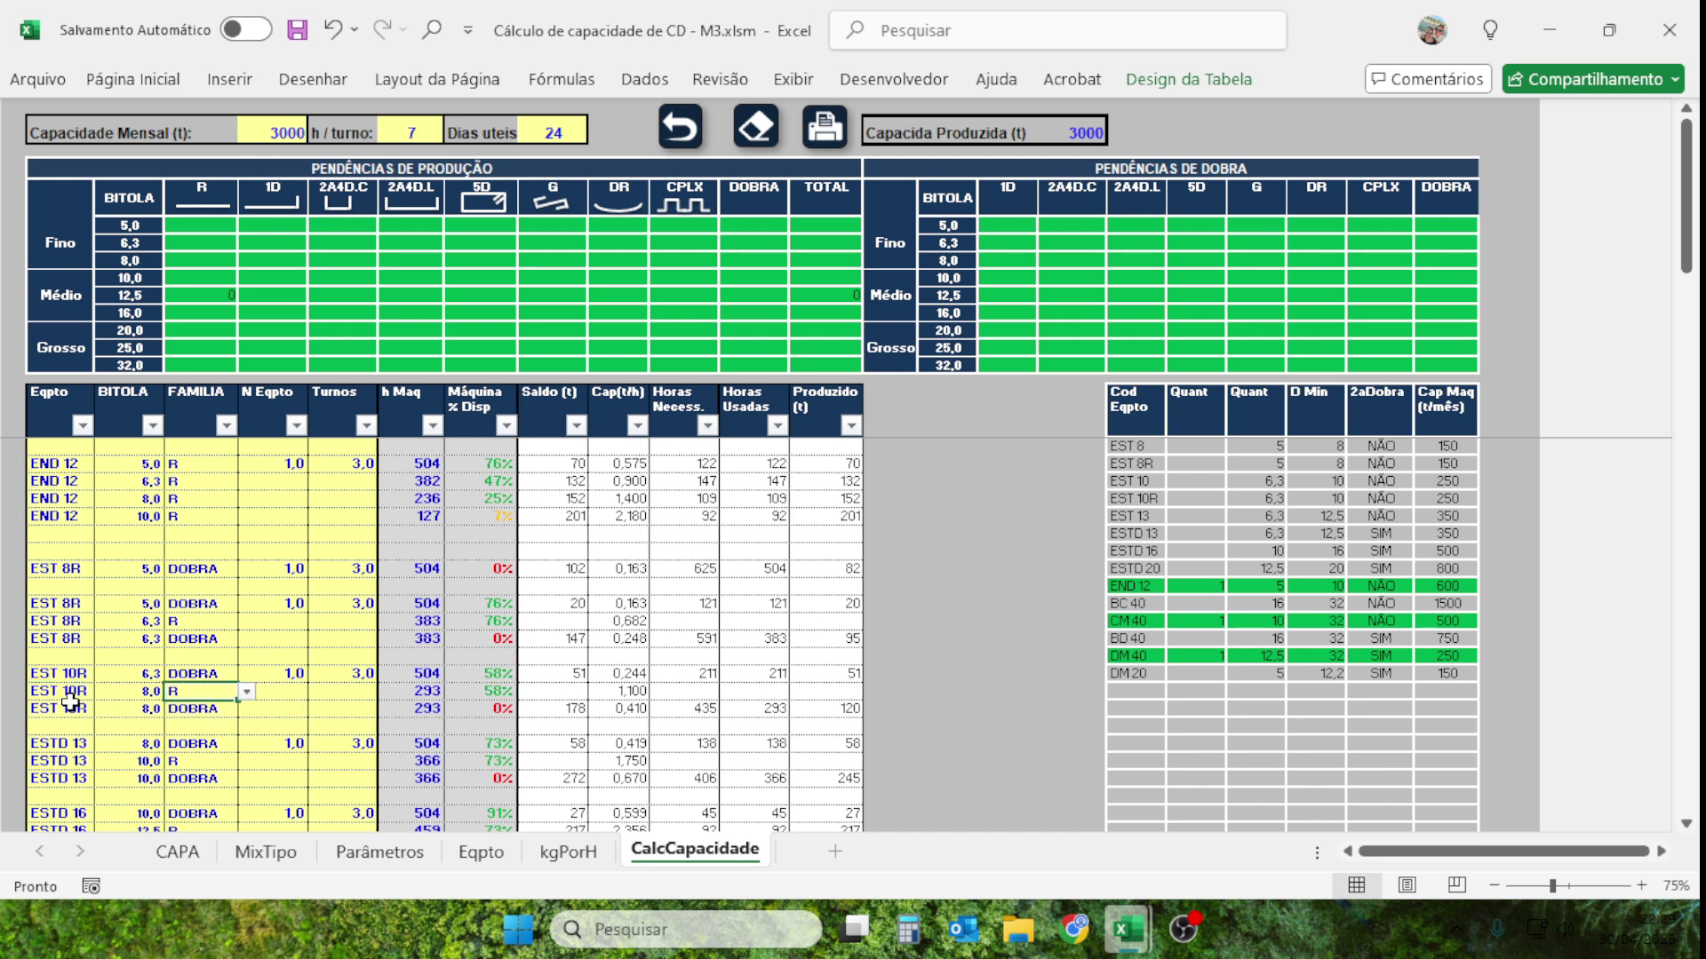
{"action": "left_click", "coordinate": [265, 717]}
Change the EST 10R gauge 8,0 R row to family DOBRA and clear the duplicate EST 10R DOBRA row below it.
{"action": "left_click_drag", "start_coordinate": [48, 694], "coordinate": [173, 695]}
{"action": "left_click", "coordinate": [199, 690]}
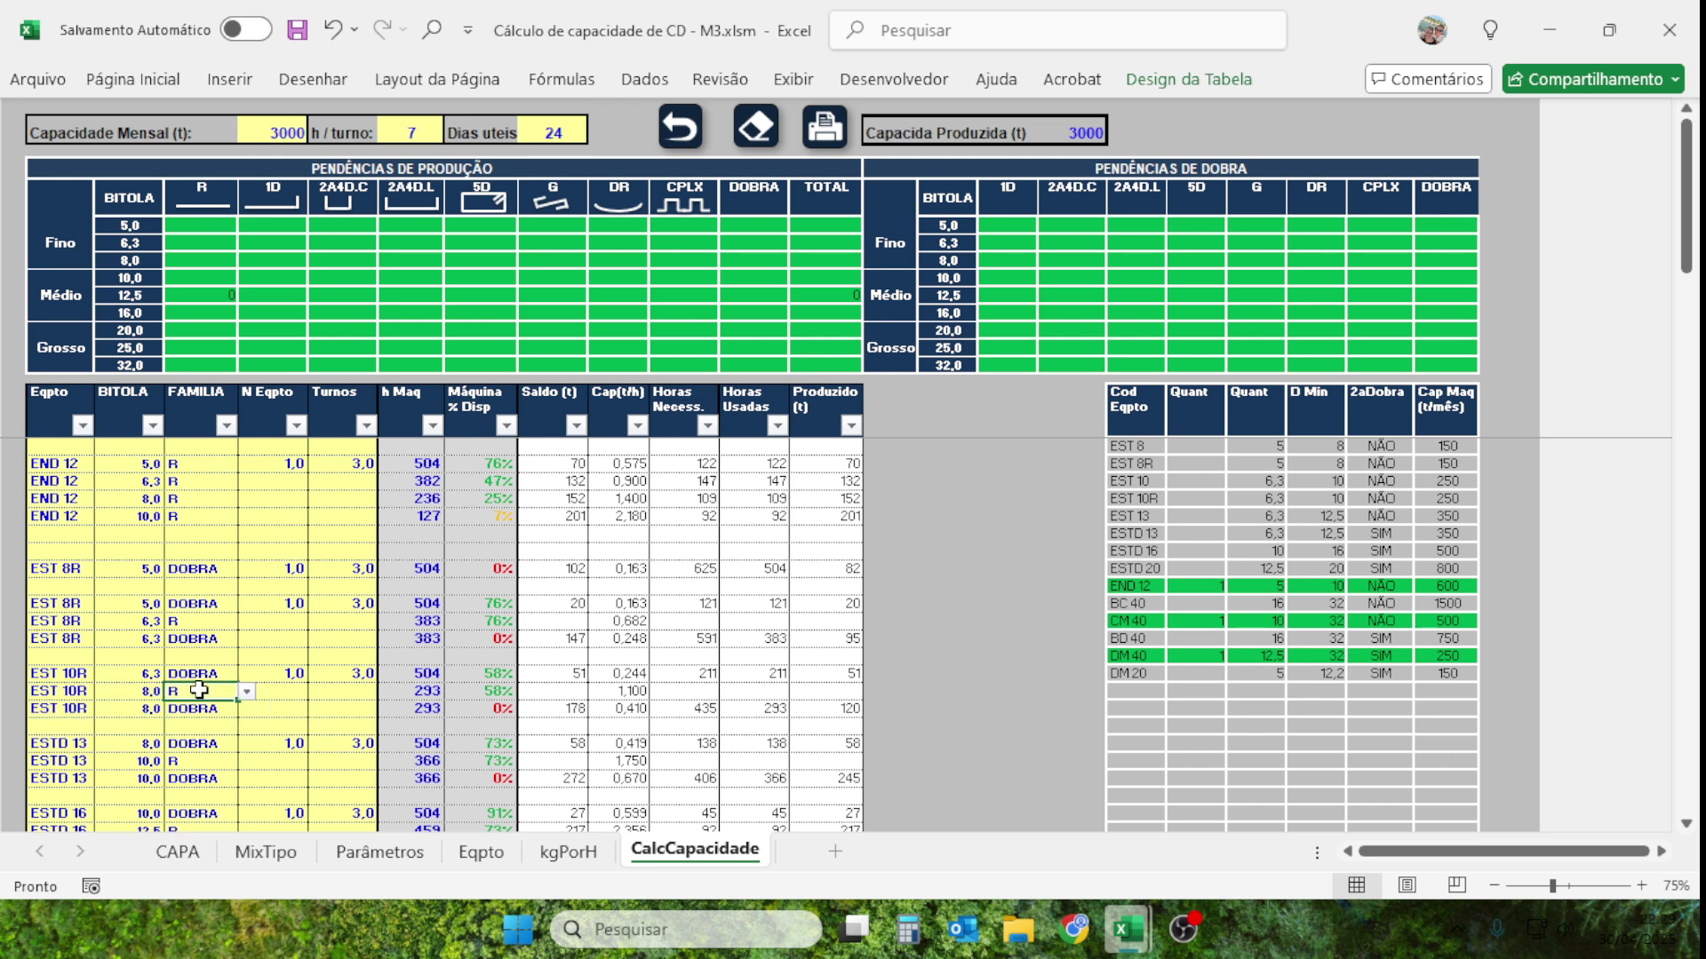
{"action": "left_click", "coordinate": [249, 694]}
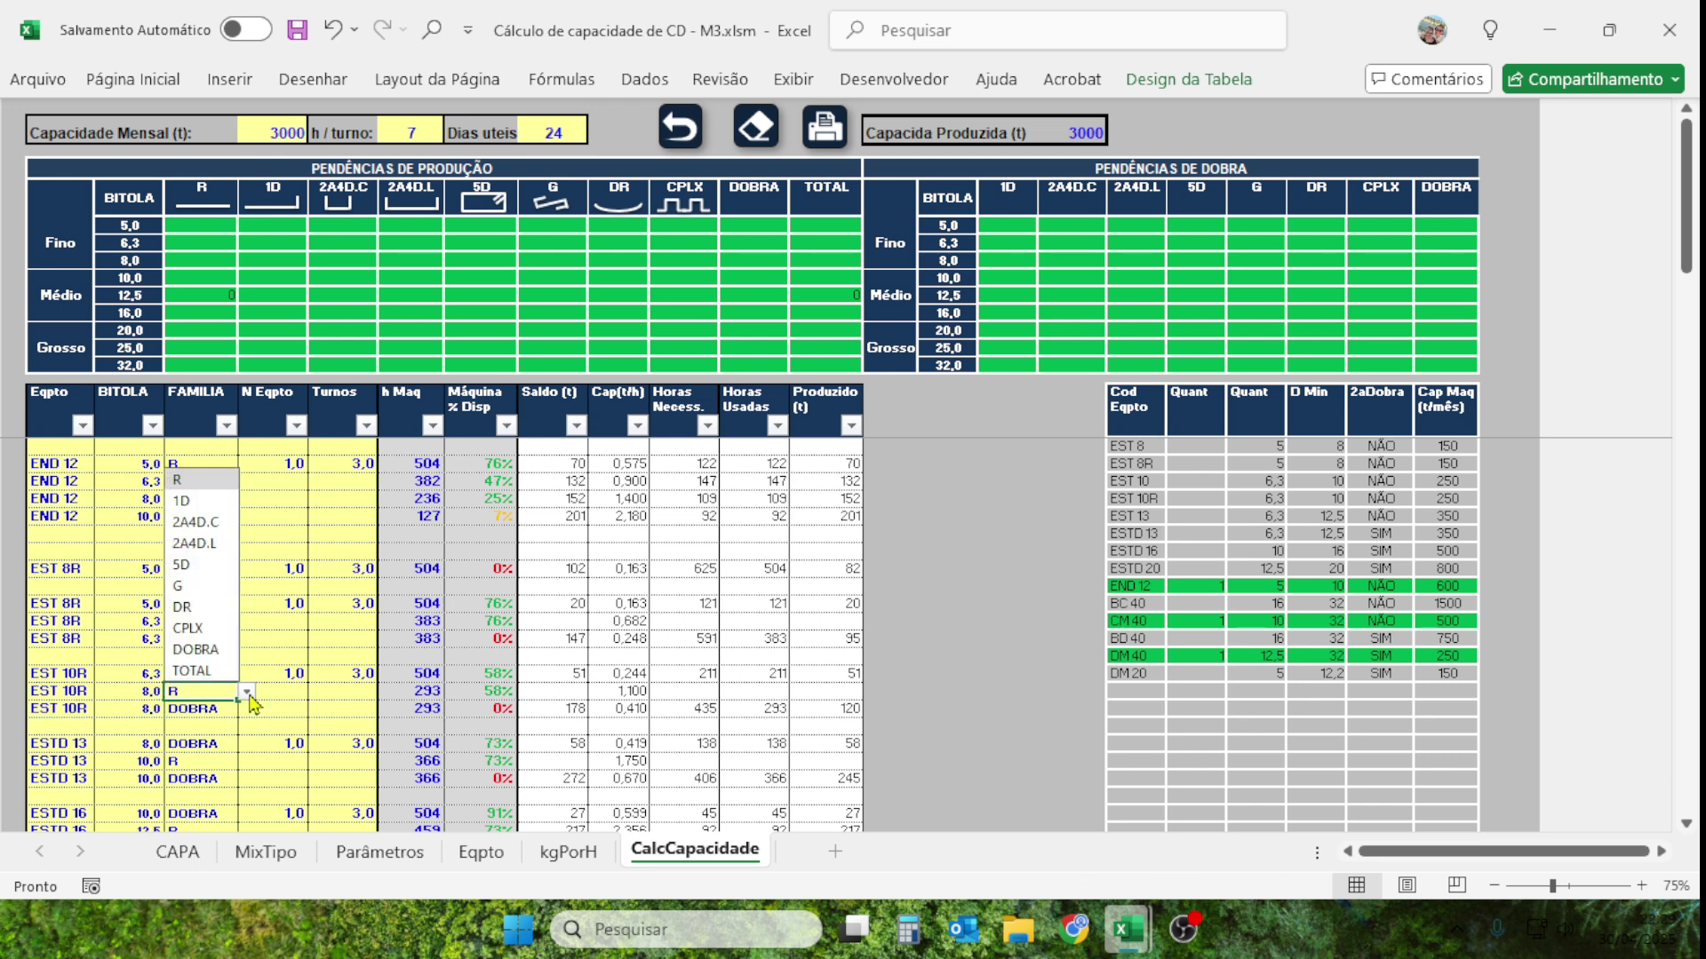
{"action": "left_click", "coordinate": [195, 649]}
{"action": "left_click_drag", "start_coordinate": [67, 711], "coordinate": [178, 716]}
{"action": "key", "text": "Delete"}
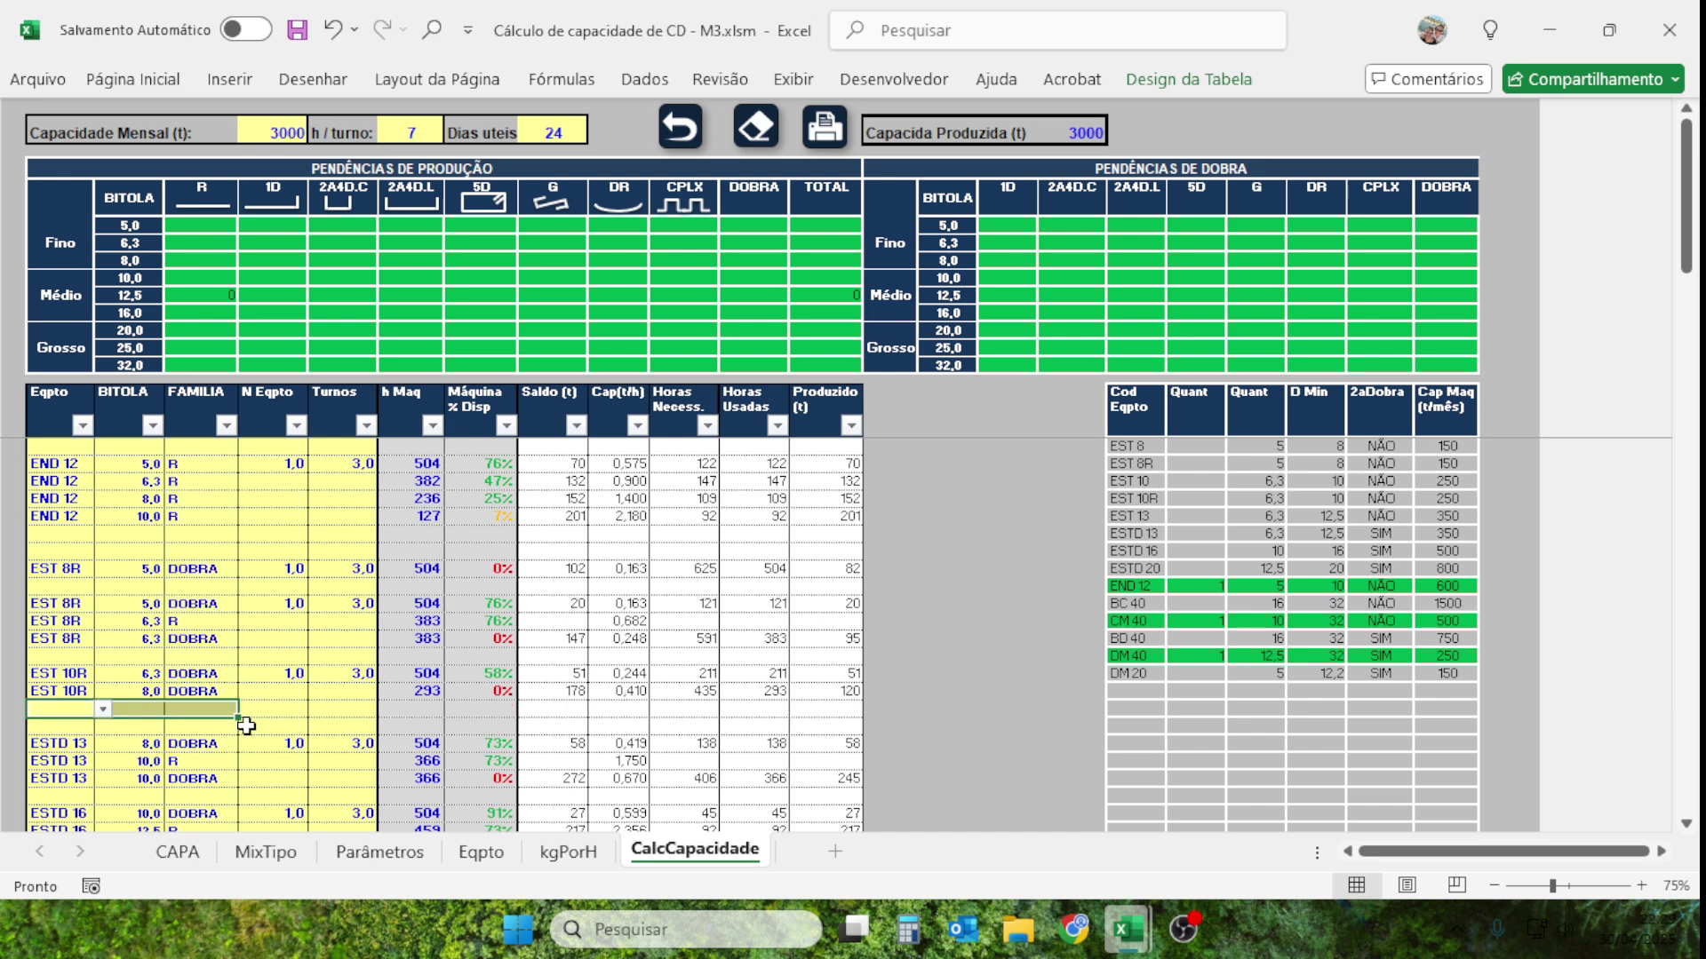
{"action": "left_click", "coordinate": [306, 708]}
{"action": "left_click", "coordinate": [478, 691]}
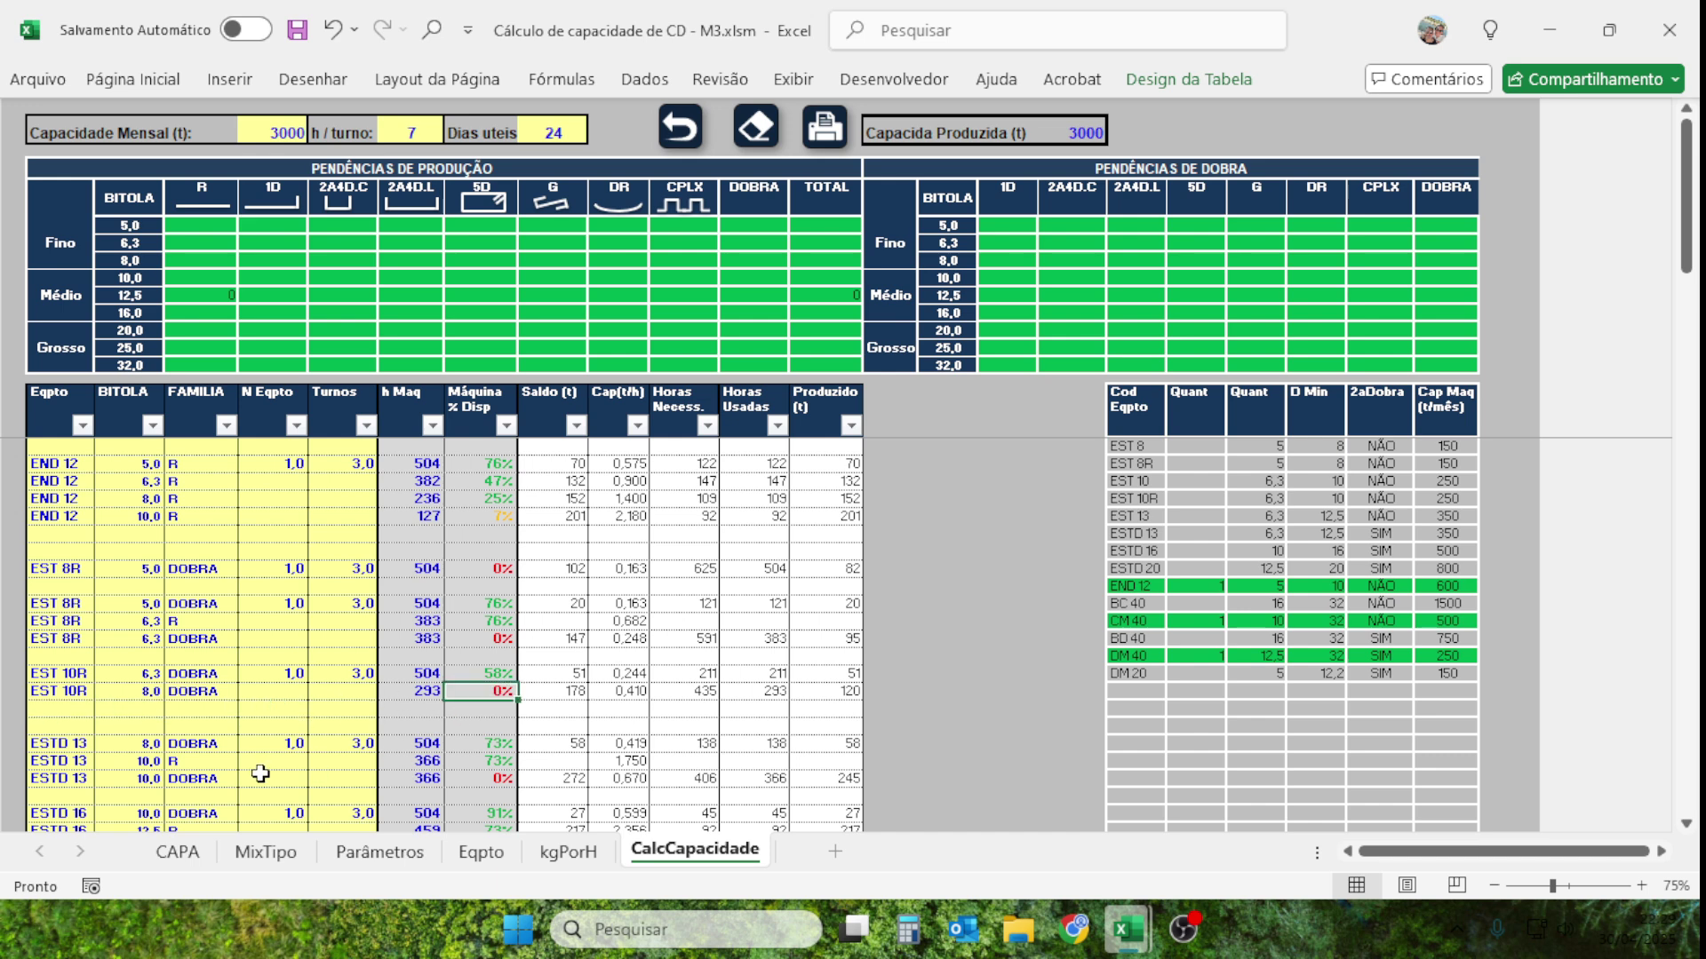
{"action": "left_click", "coordinate": [194, 679]}
{"action": "left_click", "coordinate": [190, 694]}
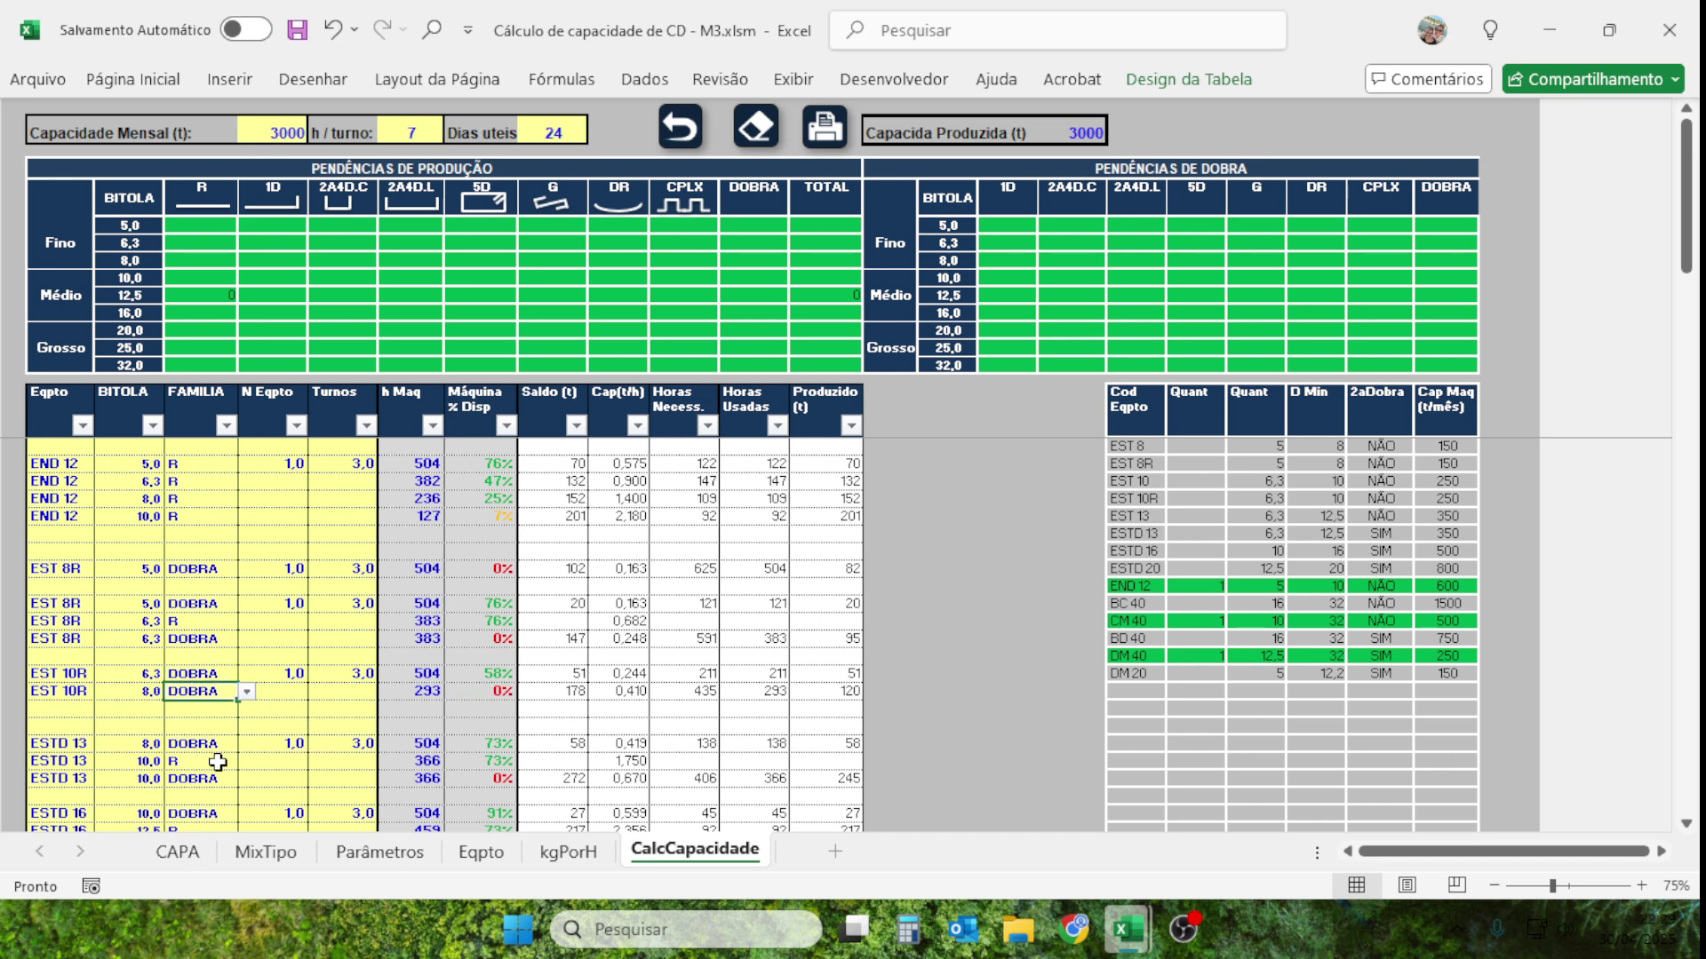
{"action": "left_click", "coordinate": [500, 693]}
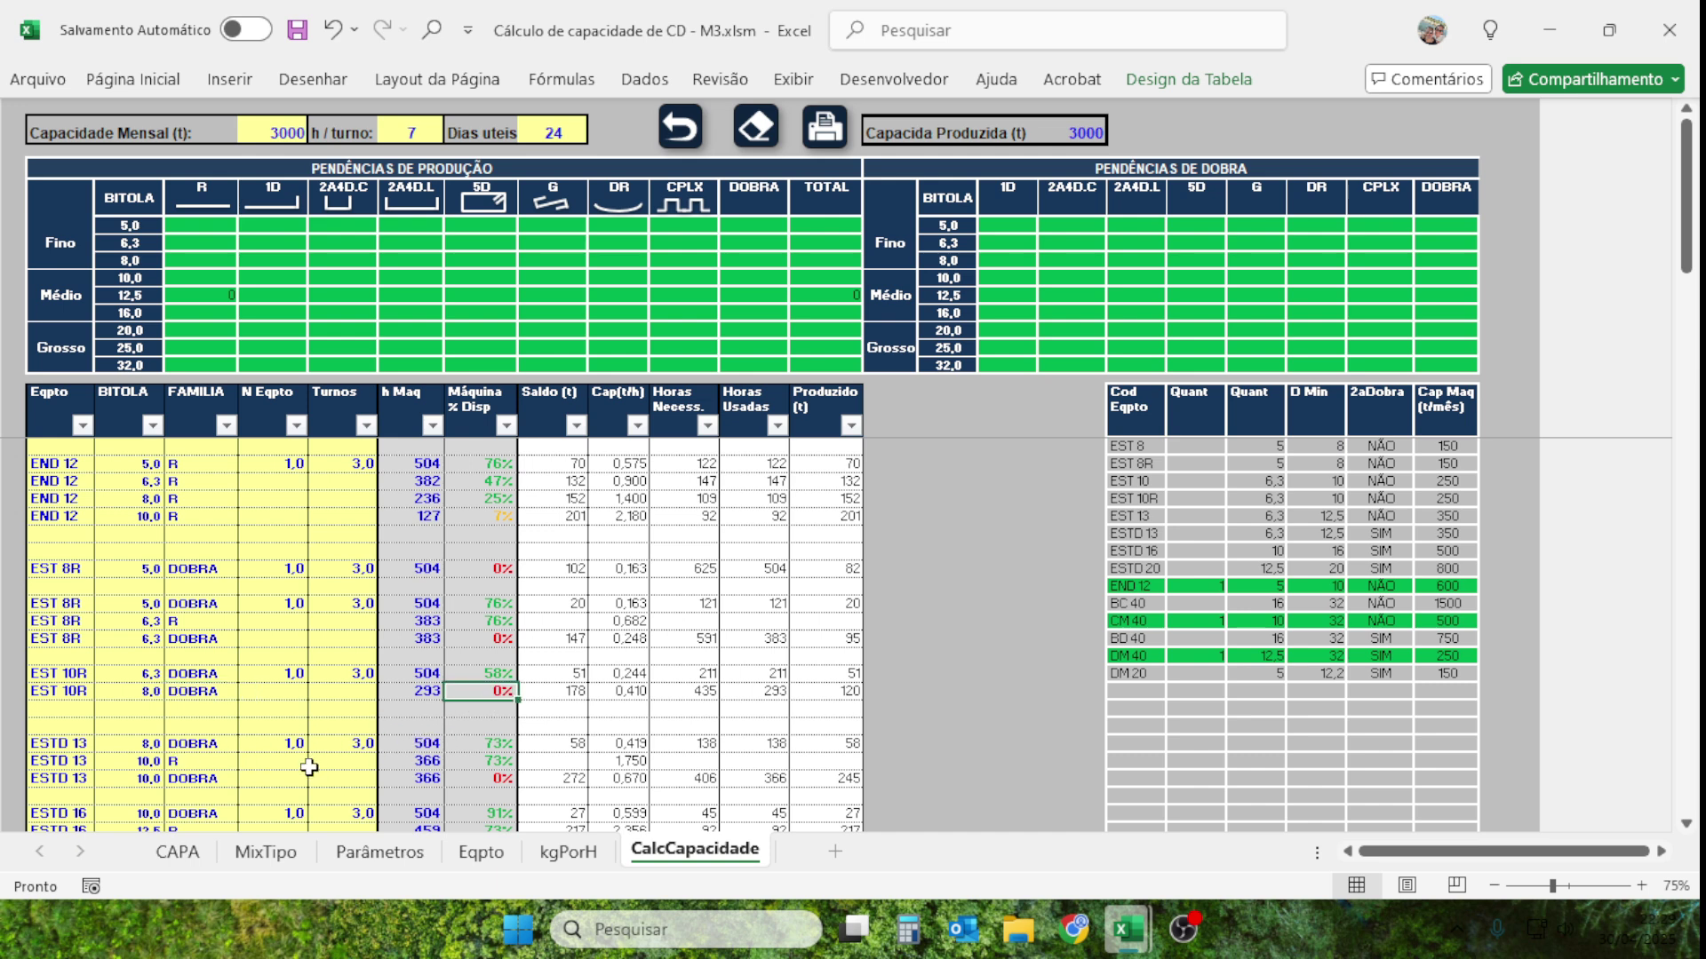
Examine the ESTD 13 gauge 8,0 DOBRA row and check its machine hours and availability.
{"action": "left_click", "coordinate": [66, 746]}
{"action": "left_click", "coordinate": [148, 746]}
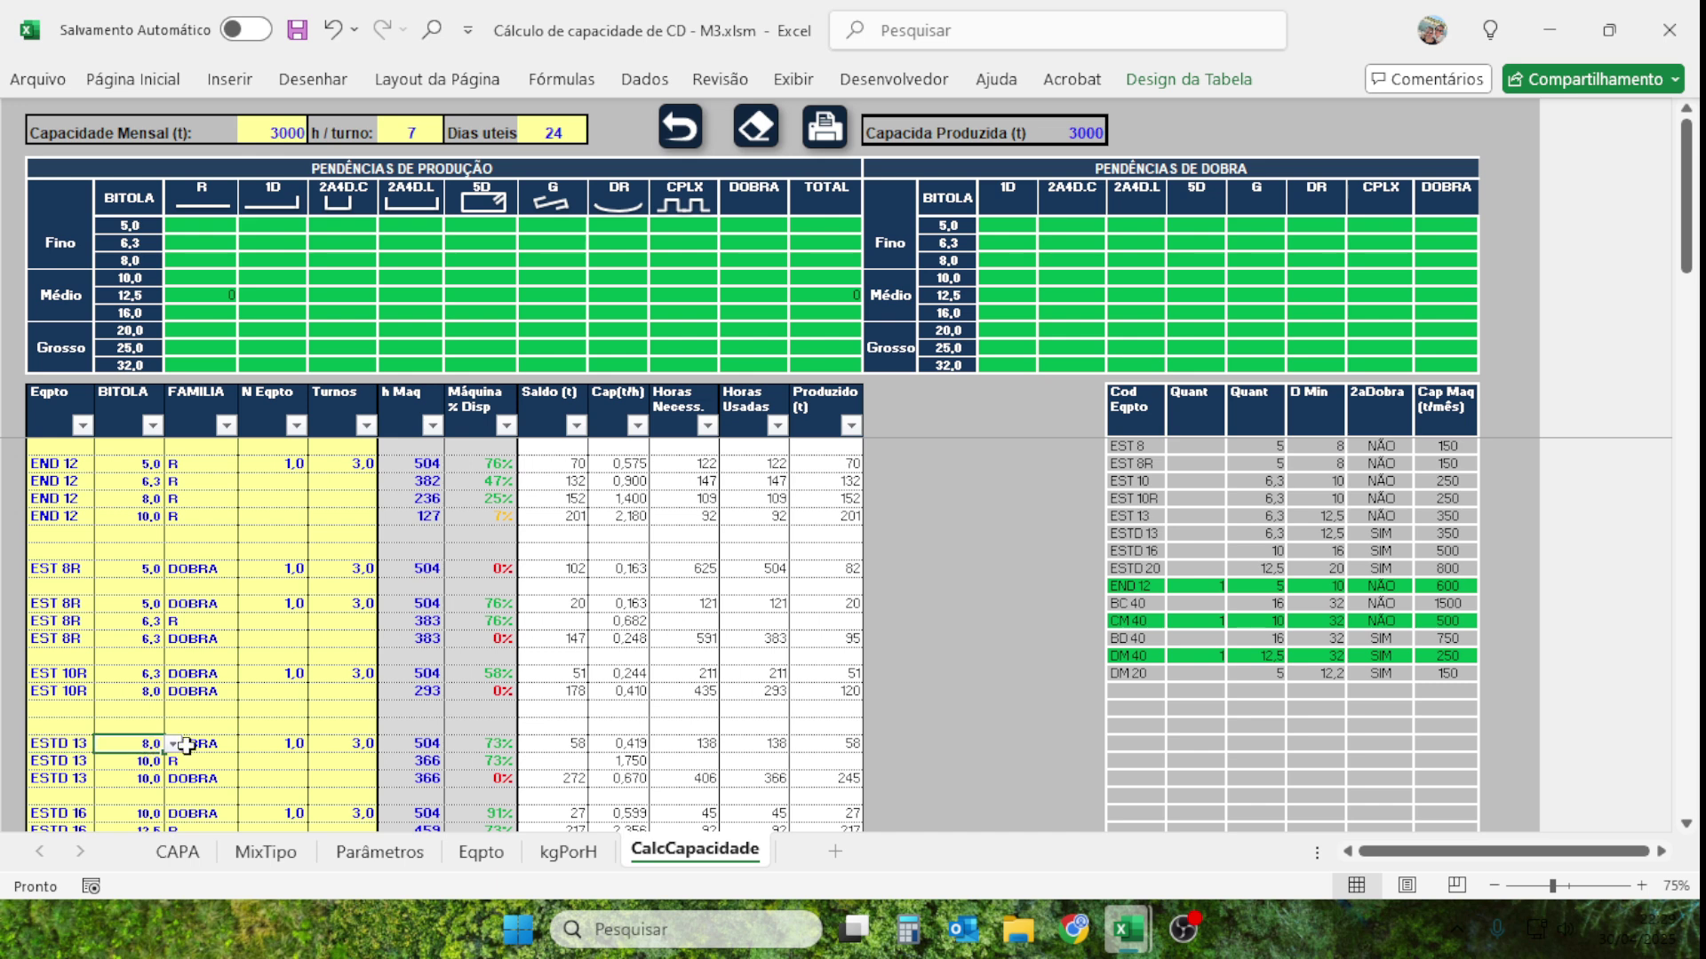
{"action": "scroll", "coordinate": [202, 710], "scroll_direction": "down", "scroll_amount": 1}
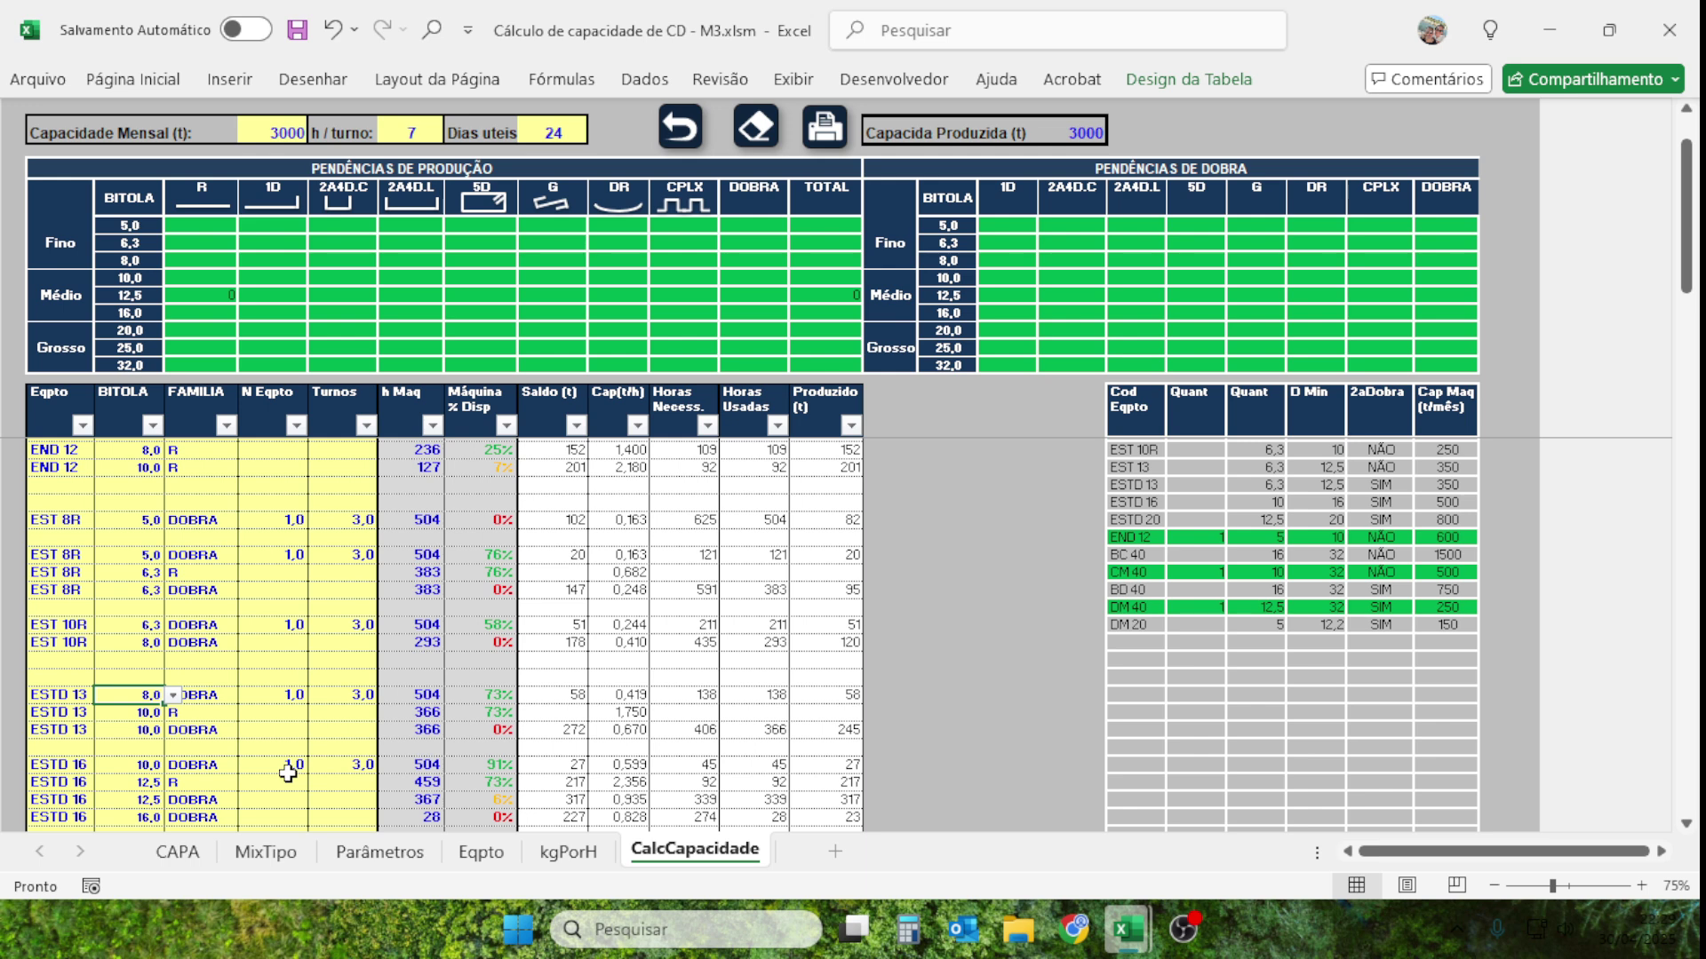
{"action": "left_click", "coordinate": [271, 675]}
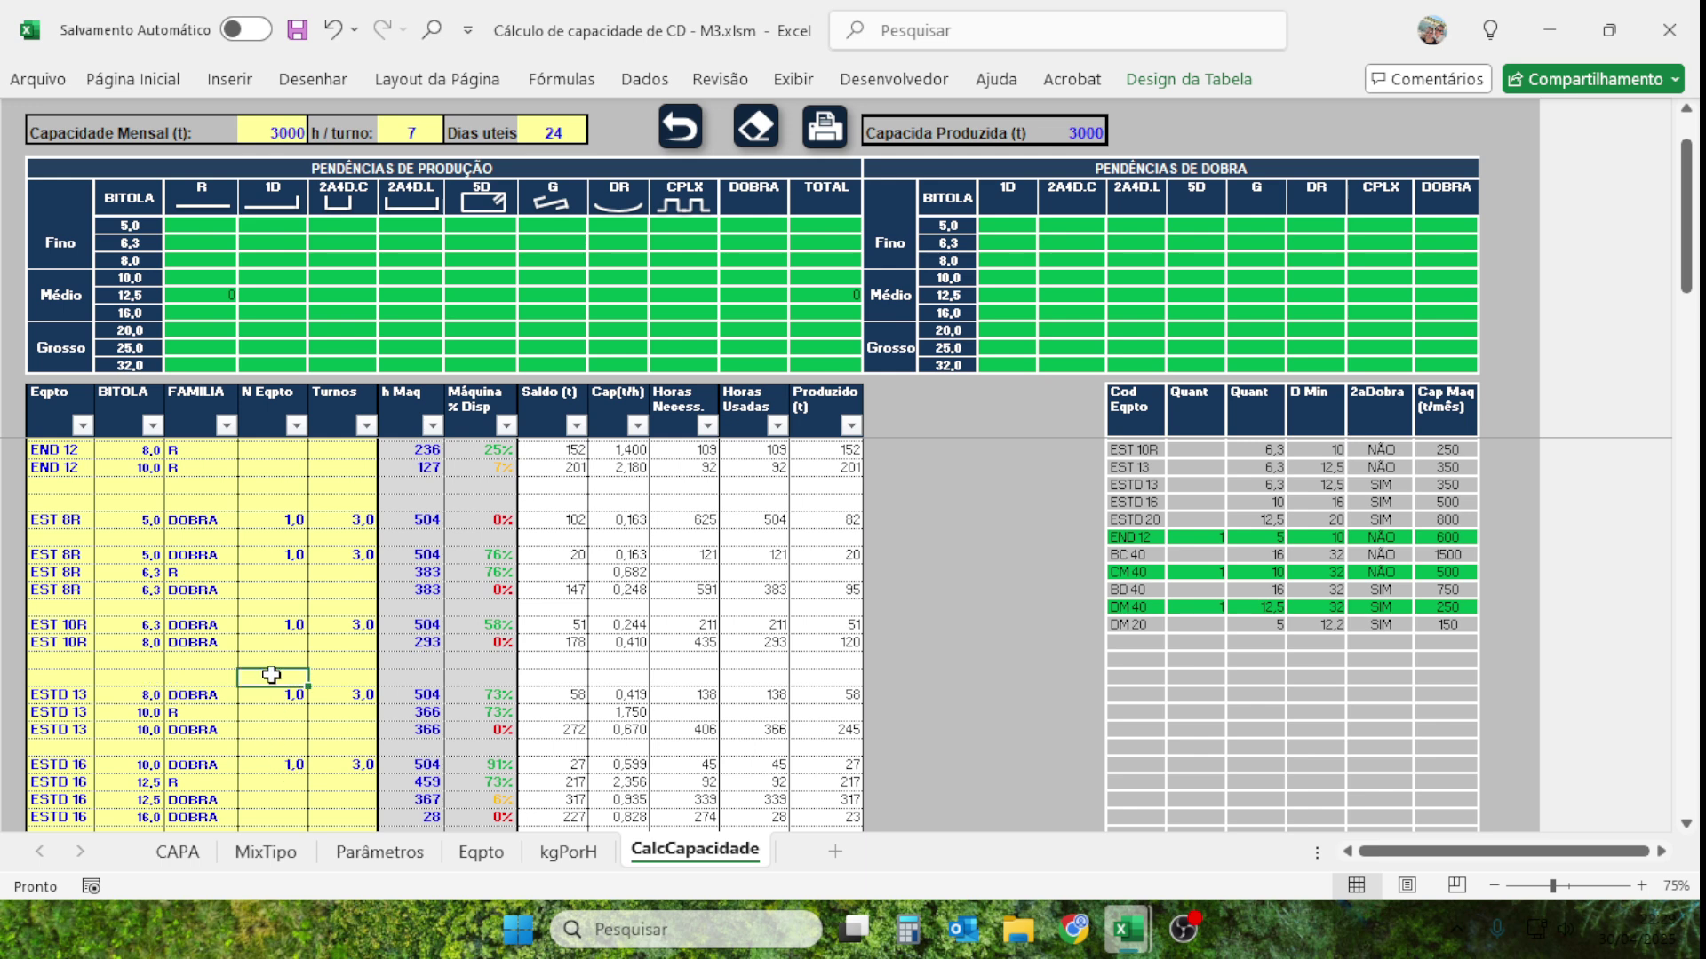
{"action": "left_click", "coordinate": [208, 751]}
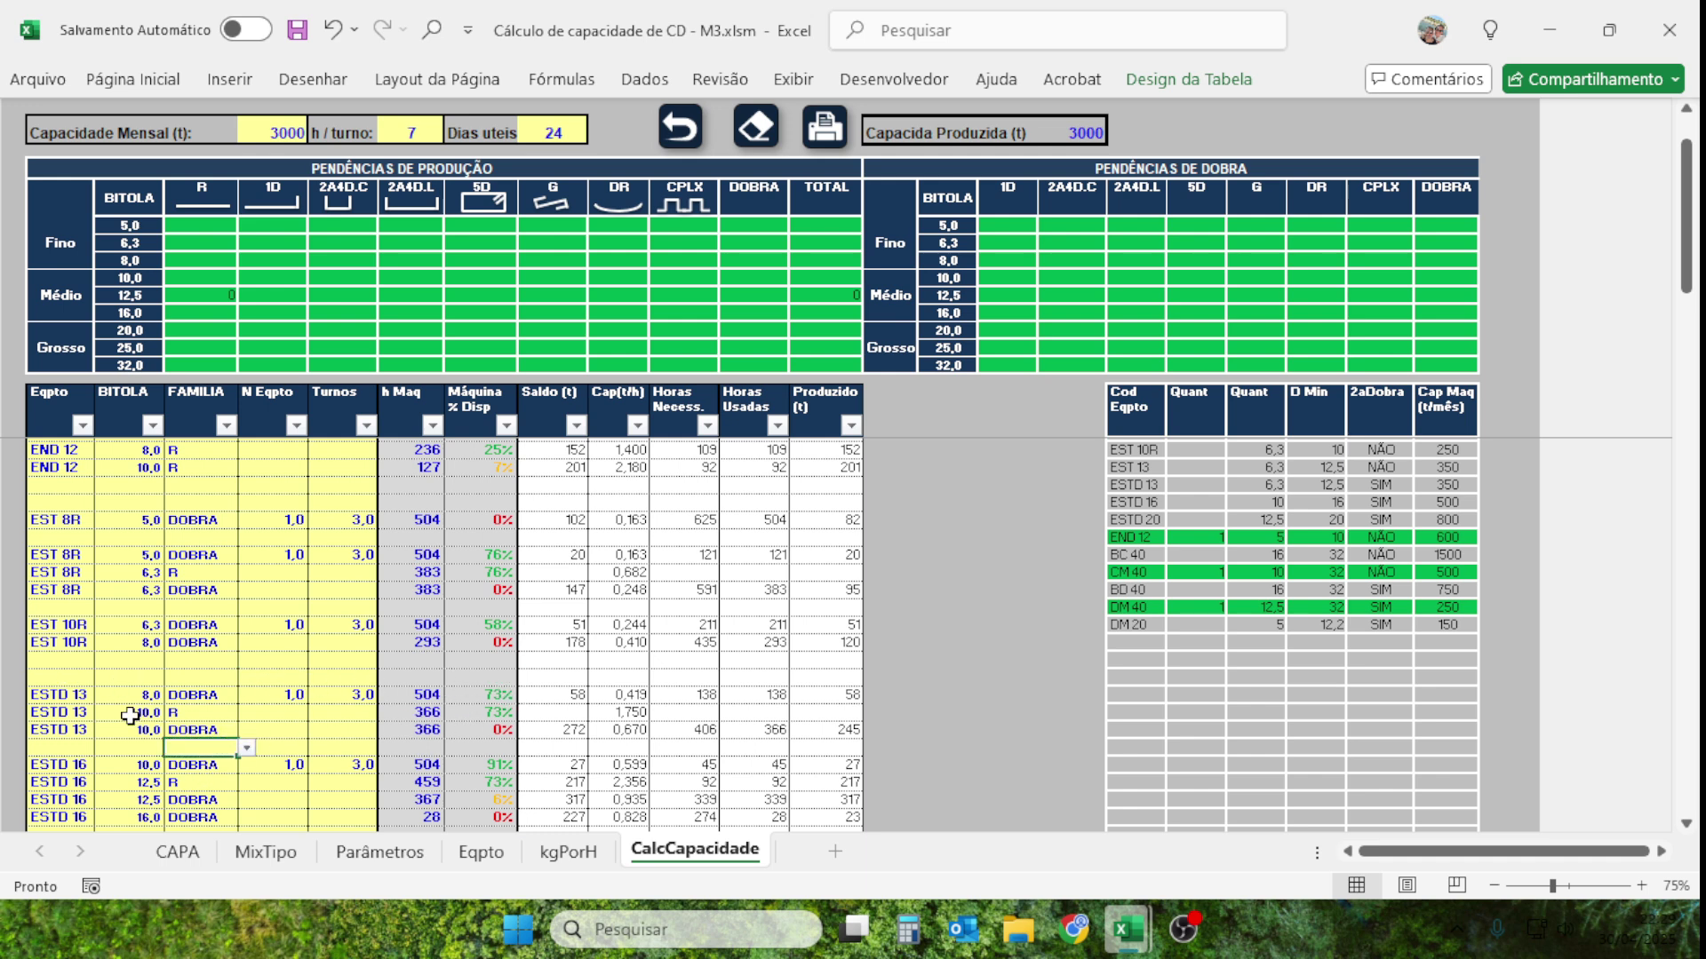
{"action": "left_click", "coordinate": [277, 708]}
{"action": "left_click", "coordinate": [57, 698]}
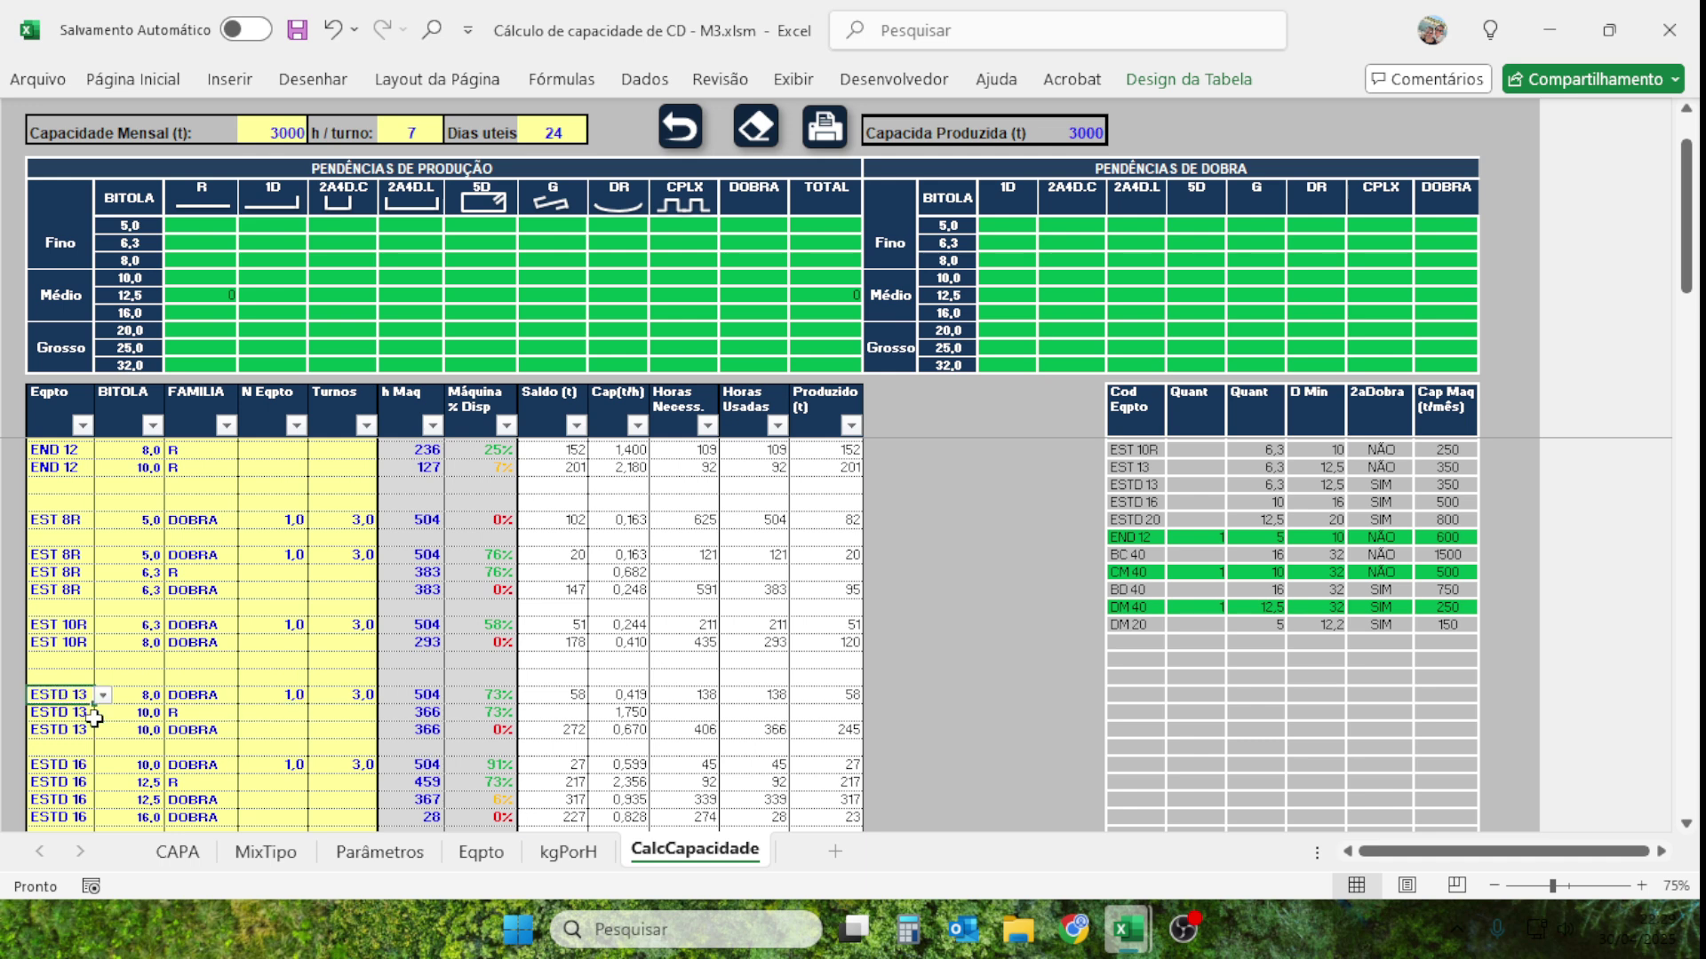
{"action": "left_click", "coordinate": [144, 704]}
{"action": "left_click", "coordinate": [208, 702]}
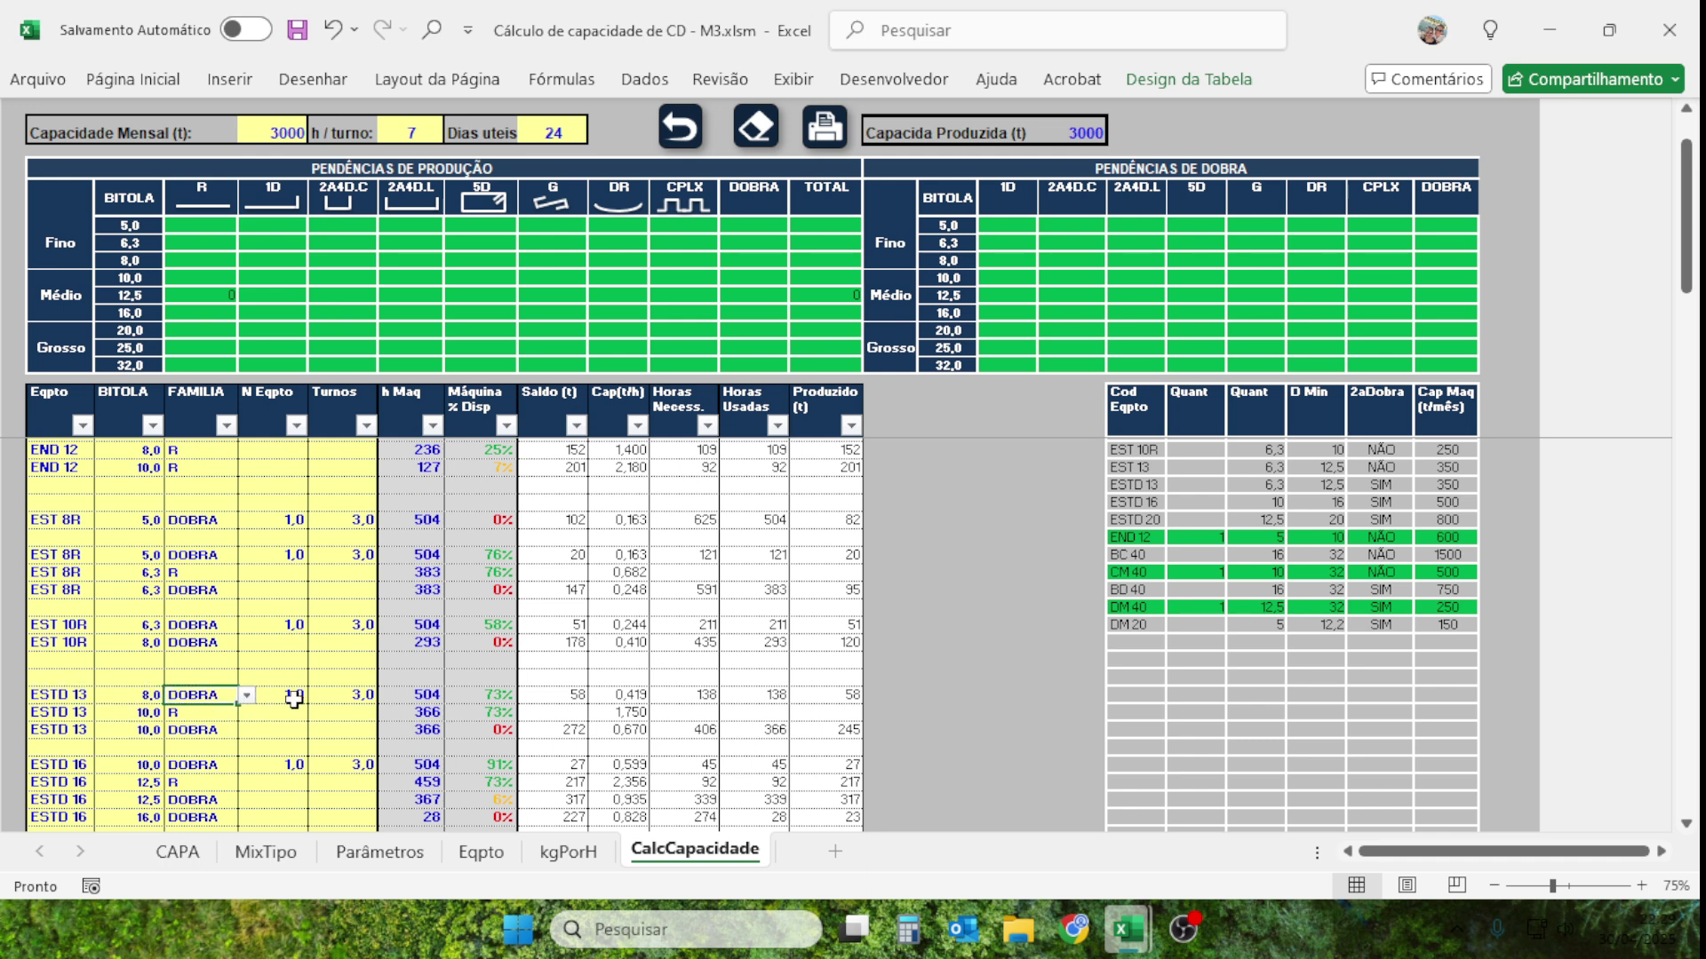
{"action": "left_click", "coordinate": [423, 702]}
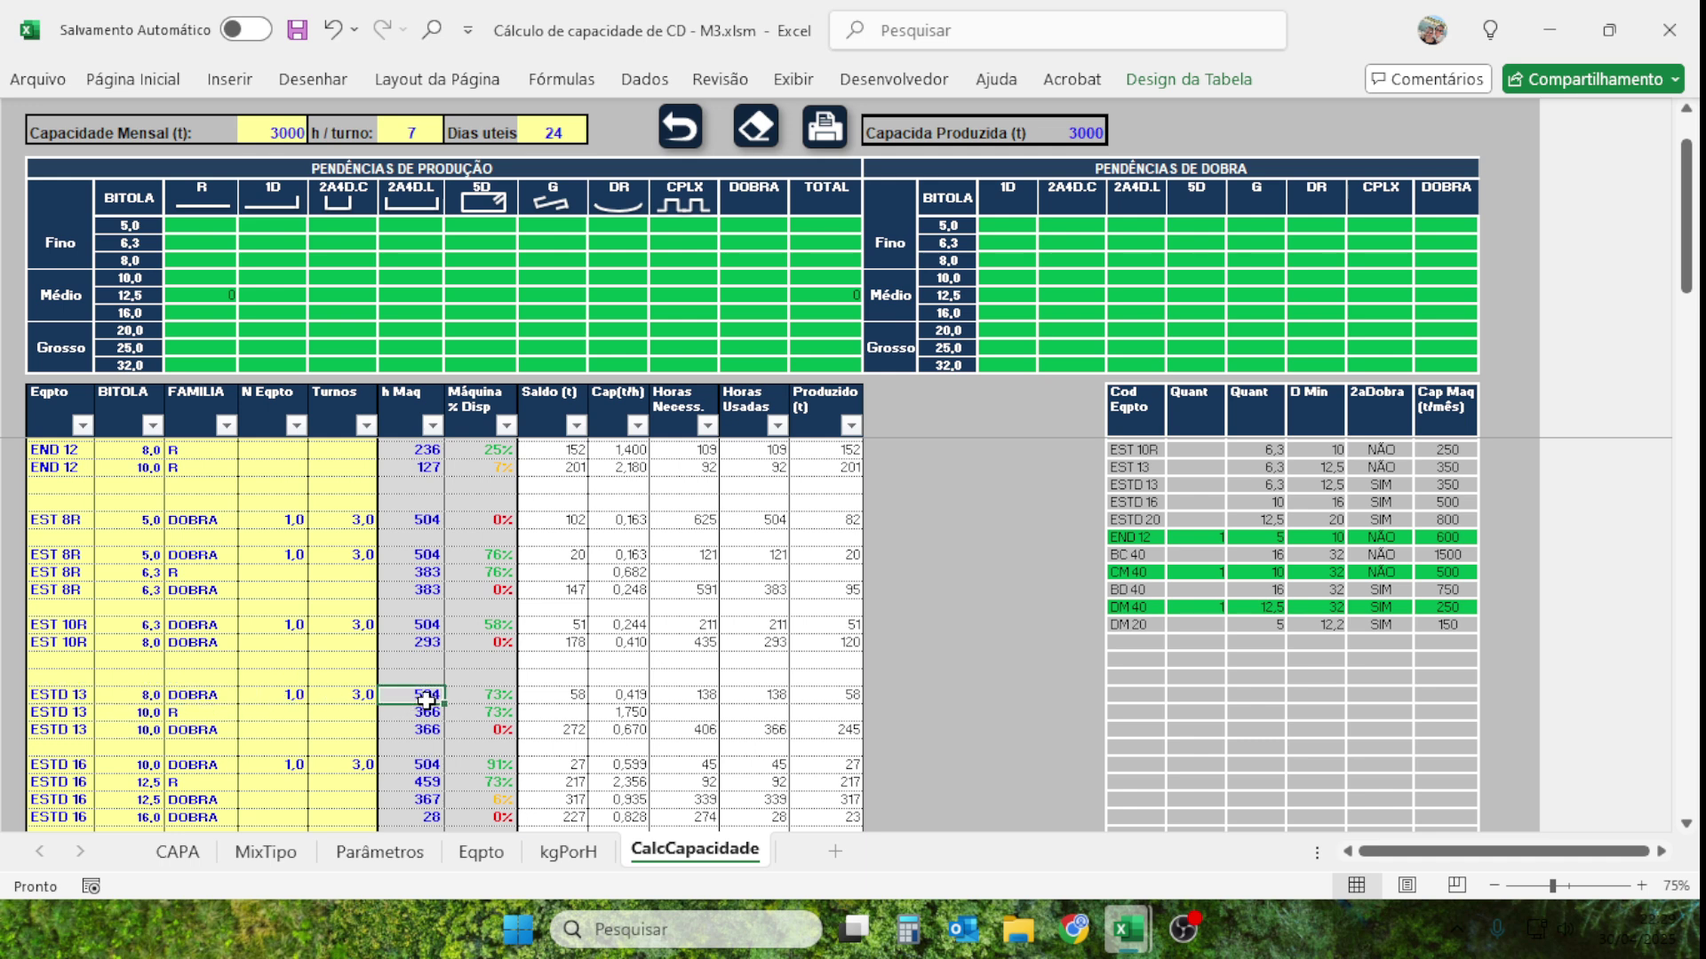
{"action": "left_click", "coordinate": [485, 696]}
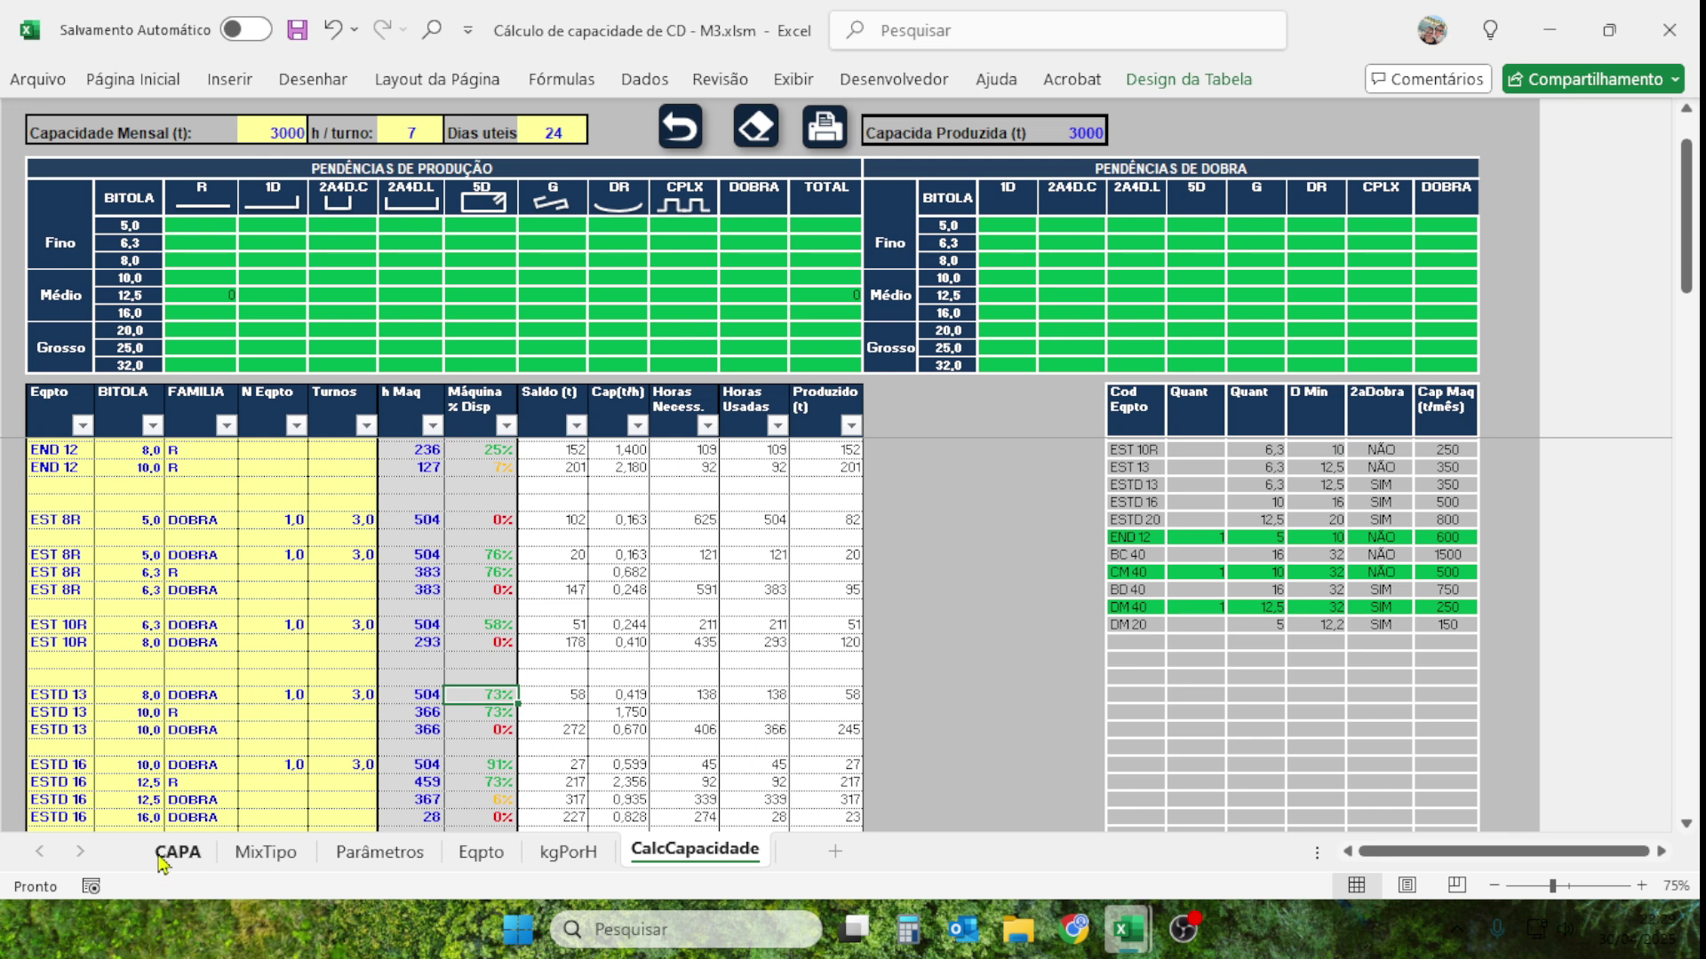
Clear the ESTD 13 gauge 10,0 R row and refill it with ESTD 13, gauge 10 and family DOBRA.
{"action": "left_click_drag", "start_coordinate": [51, 717], "coordinate": [217, 715]}
{"action": "key", "text": "Delete"}
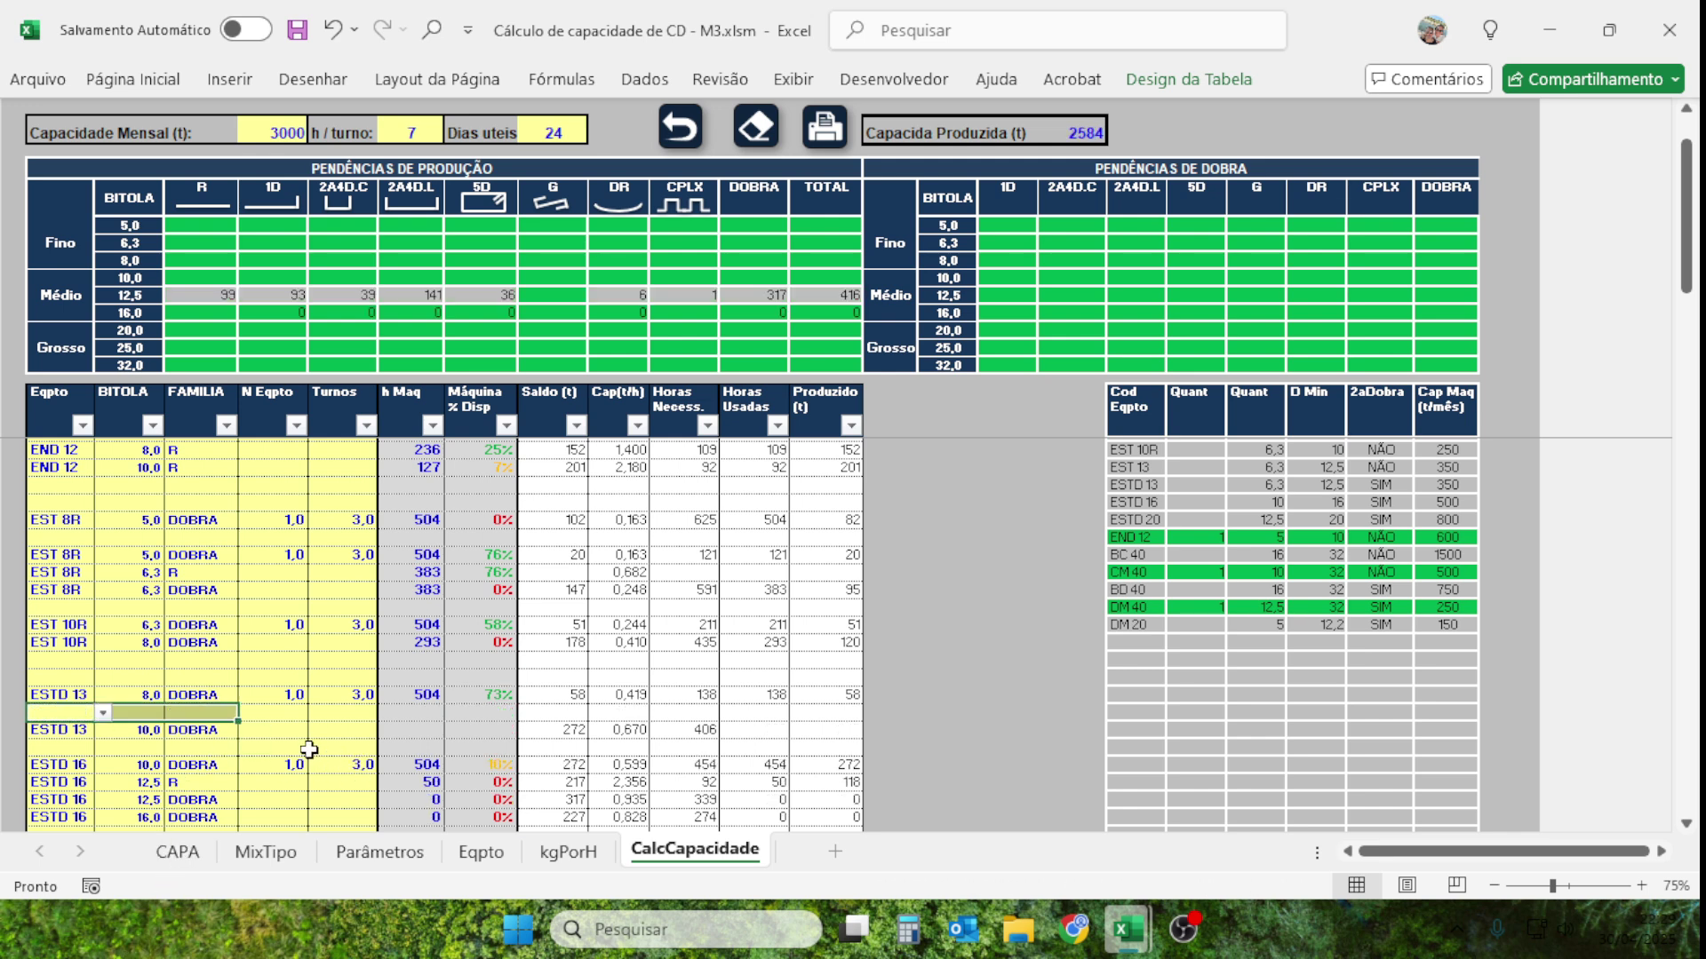
{"action": "left_click", "coordinate": [61, 716]}
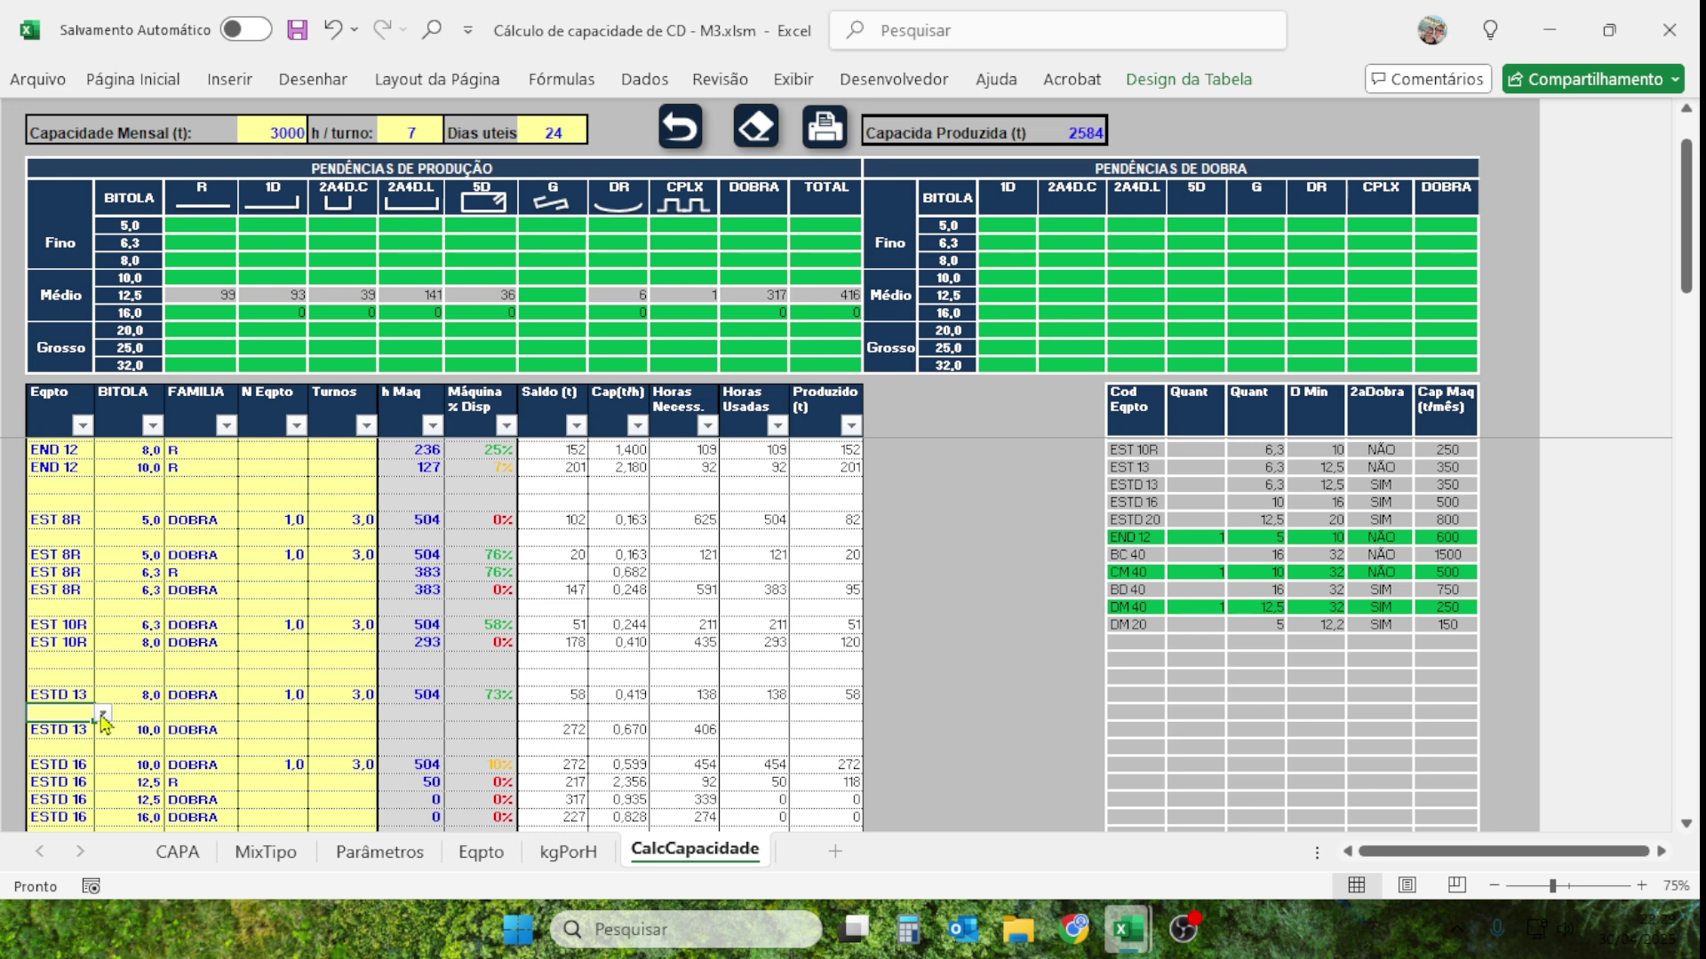
{"action": "left_click", "coordinate": [104, 715]}
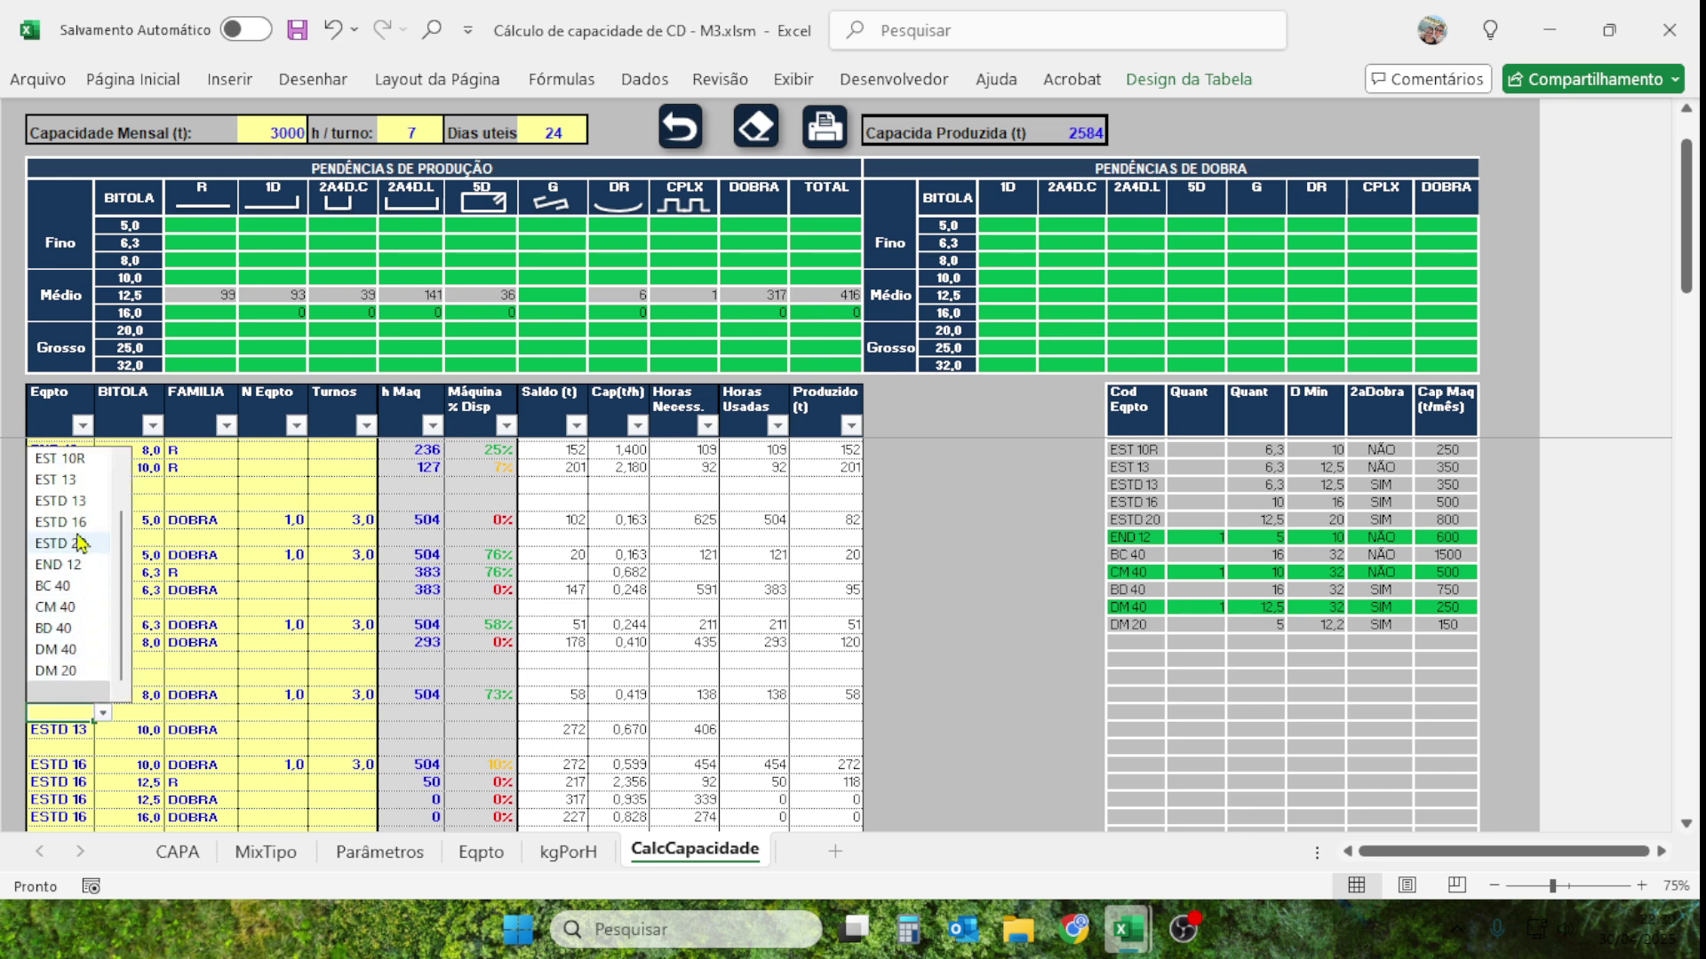
{"action": "left_click", "coordinate": [67, 507]}
{"action": "key", "text": "Tab"}
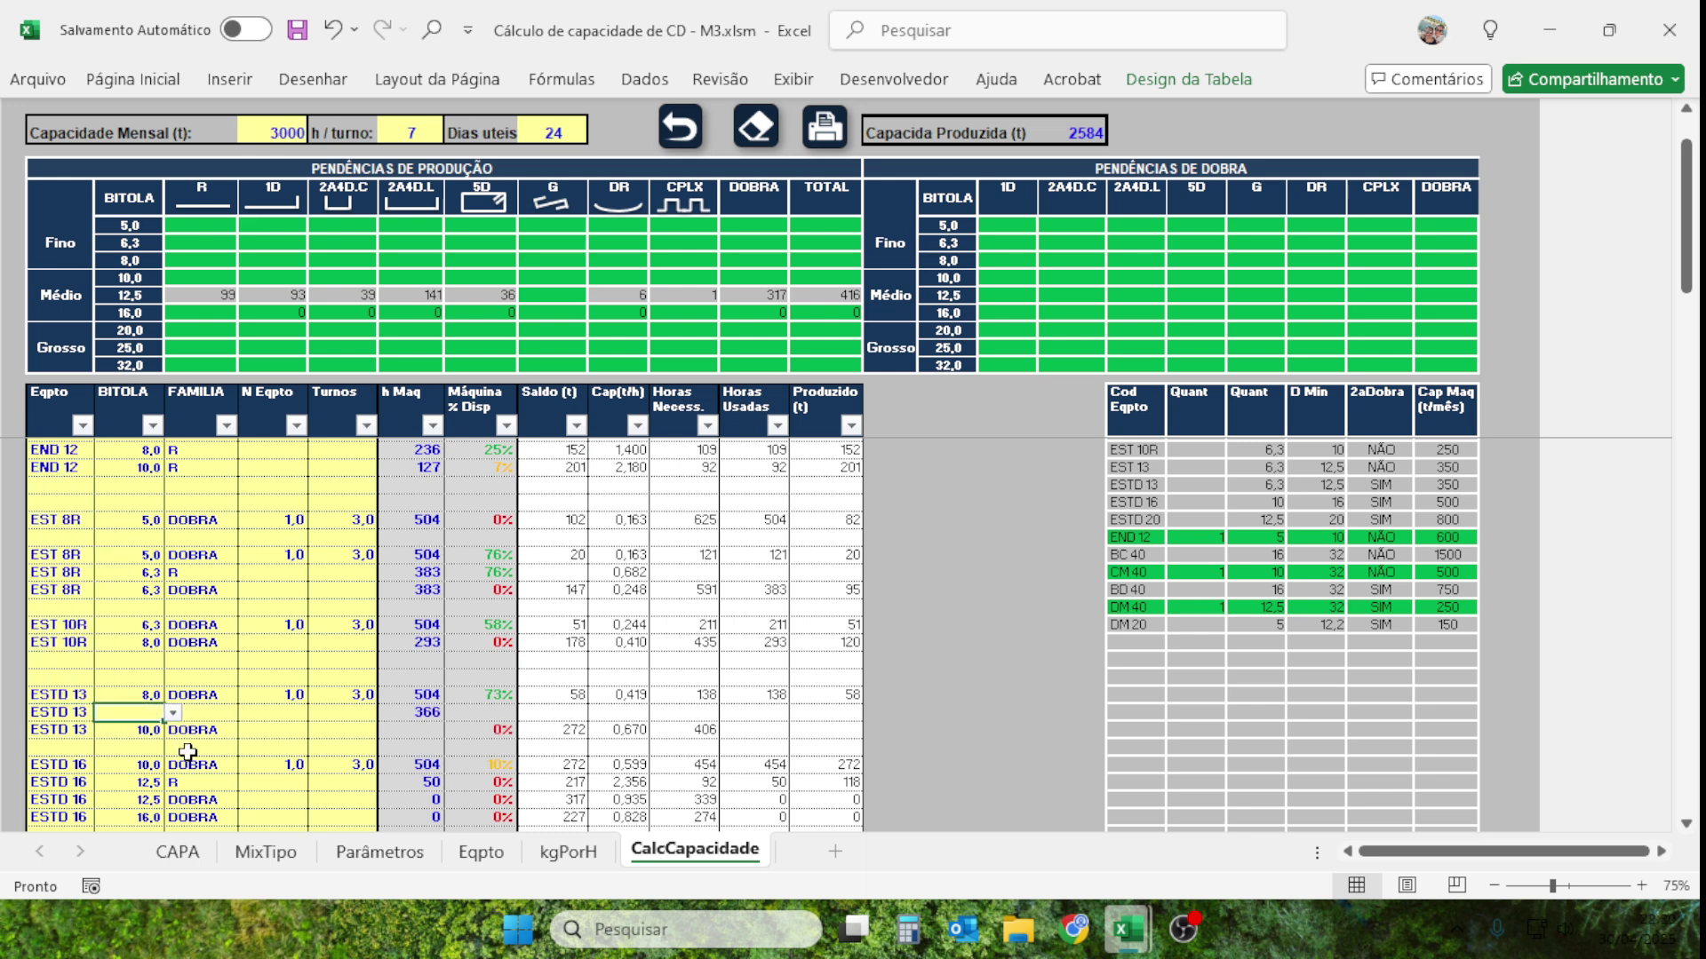
{"action": "type", "text": "10"}
{"action": "key", "text": "Tab"}
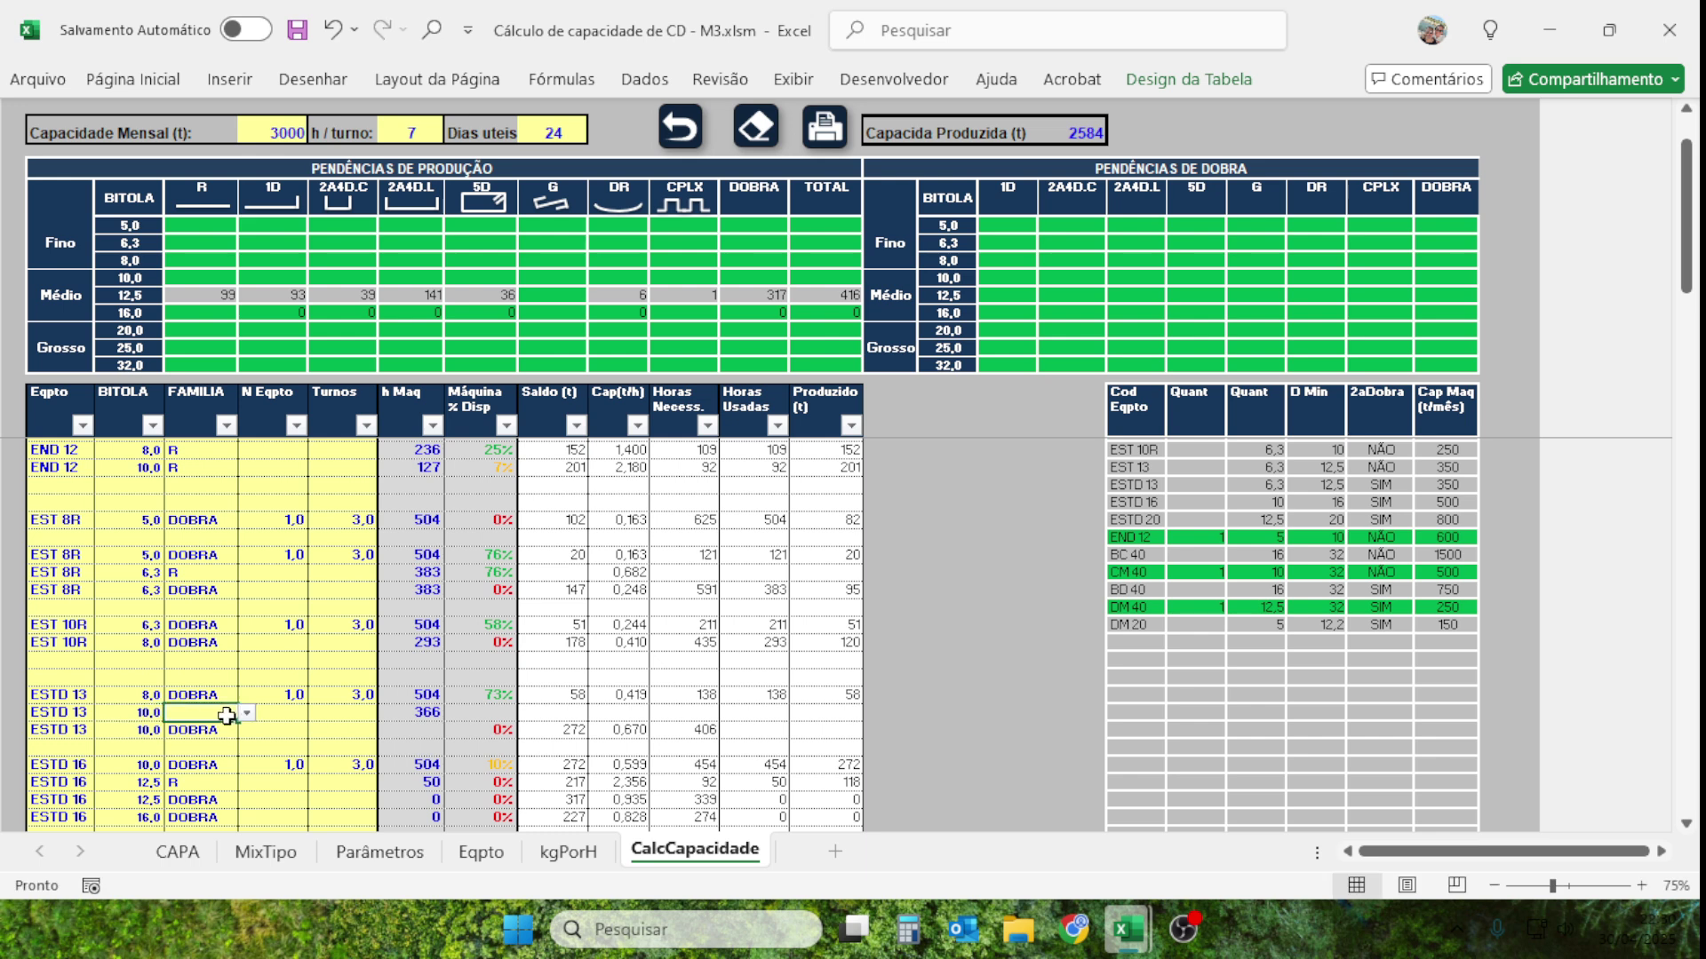
{"action": "left_click", "coordinate": [246, 713]}
{"action": "left_click", "coordinate": [197, 670]}
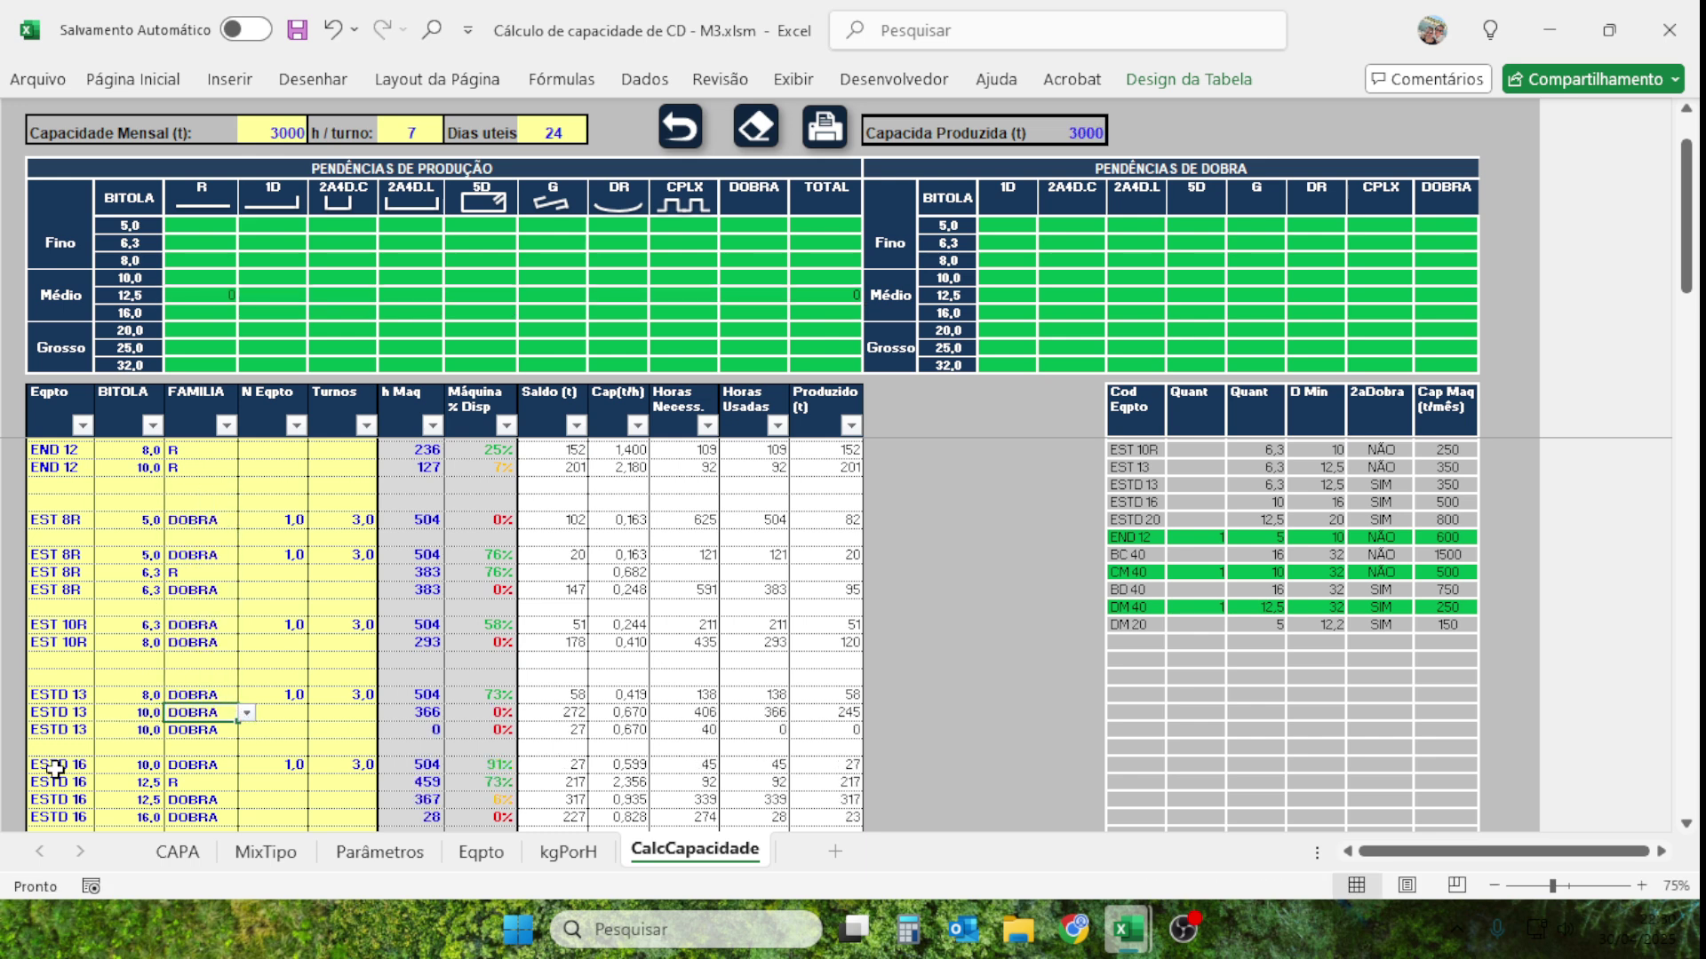
Clear the duplicate ESTD 13 gauge 10,0 DOBRA row above the ESTD 16 block.
{"action": "left_click_drag", "start_coordinate": [59, 730], "coordinate": [183, 734]}
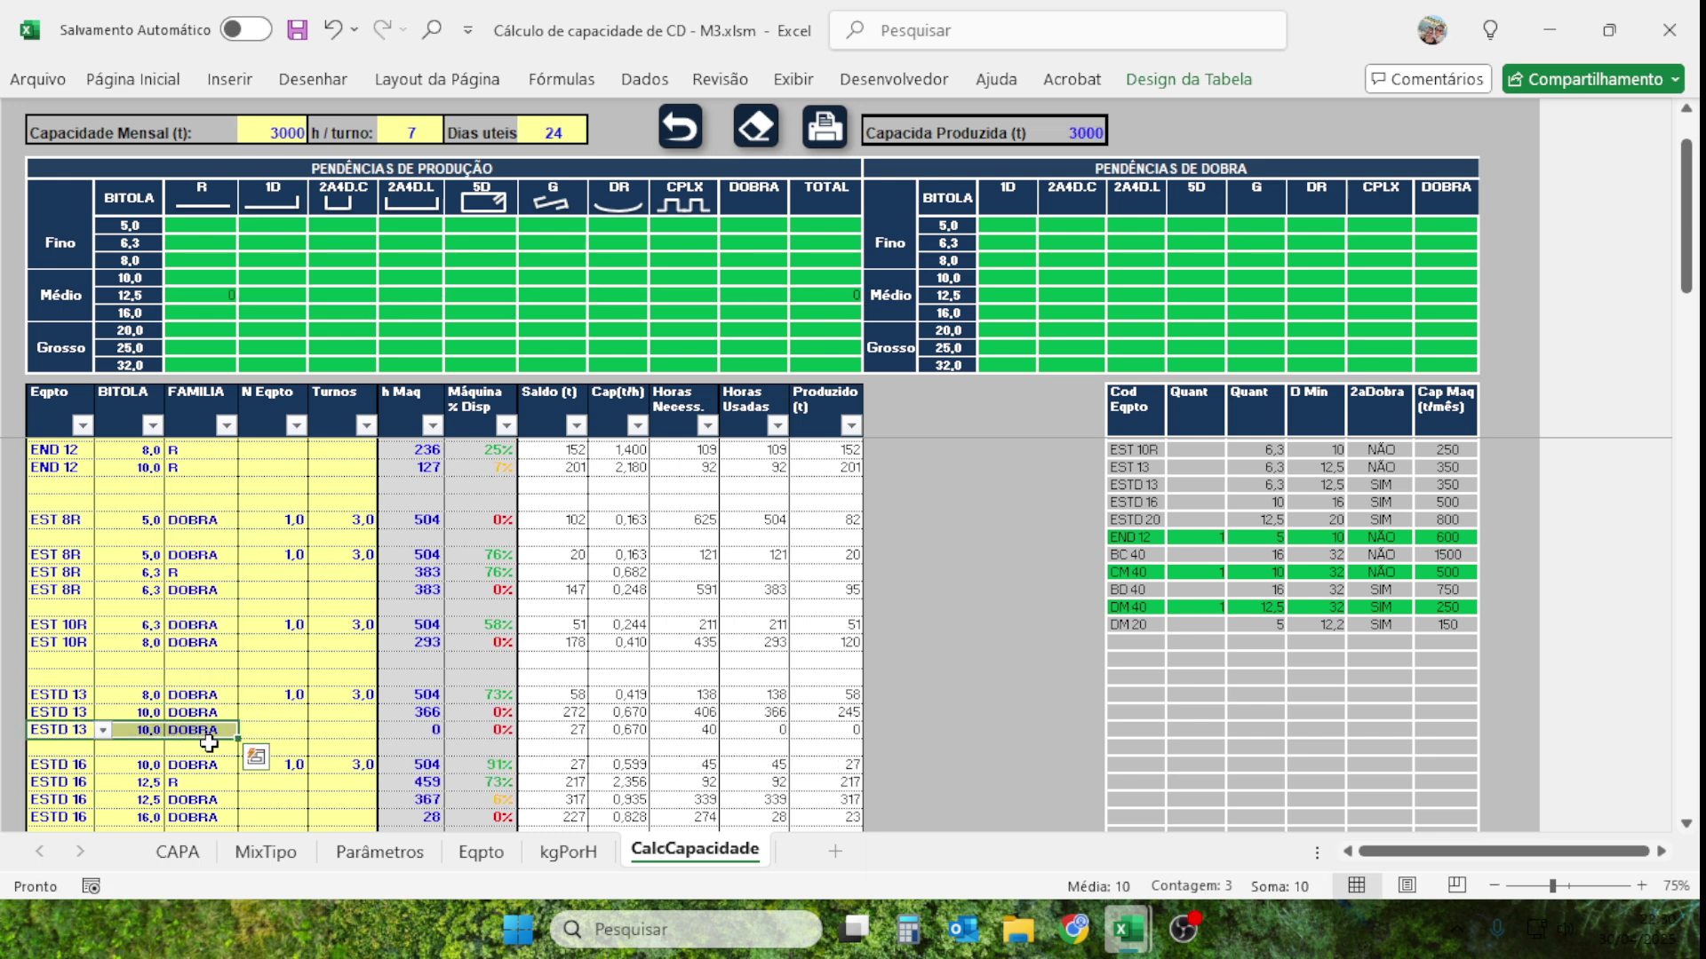
{"action": "key", "text": "Delete"}
{"action": "left_click", "coordinate": [266, 749]}
Examine the EST 10R gauge 8,0 row and the ESTD 13 rows for gauges 8,0 and 10,0, checking family and machine availability.
{"action": "scroll", "coordinate": [244, 762], "scroll_direction": "down", "scroll_amount": 1}
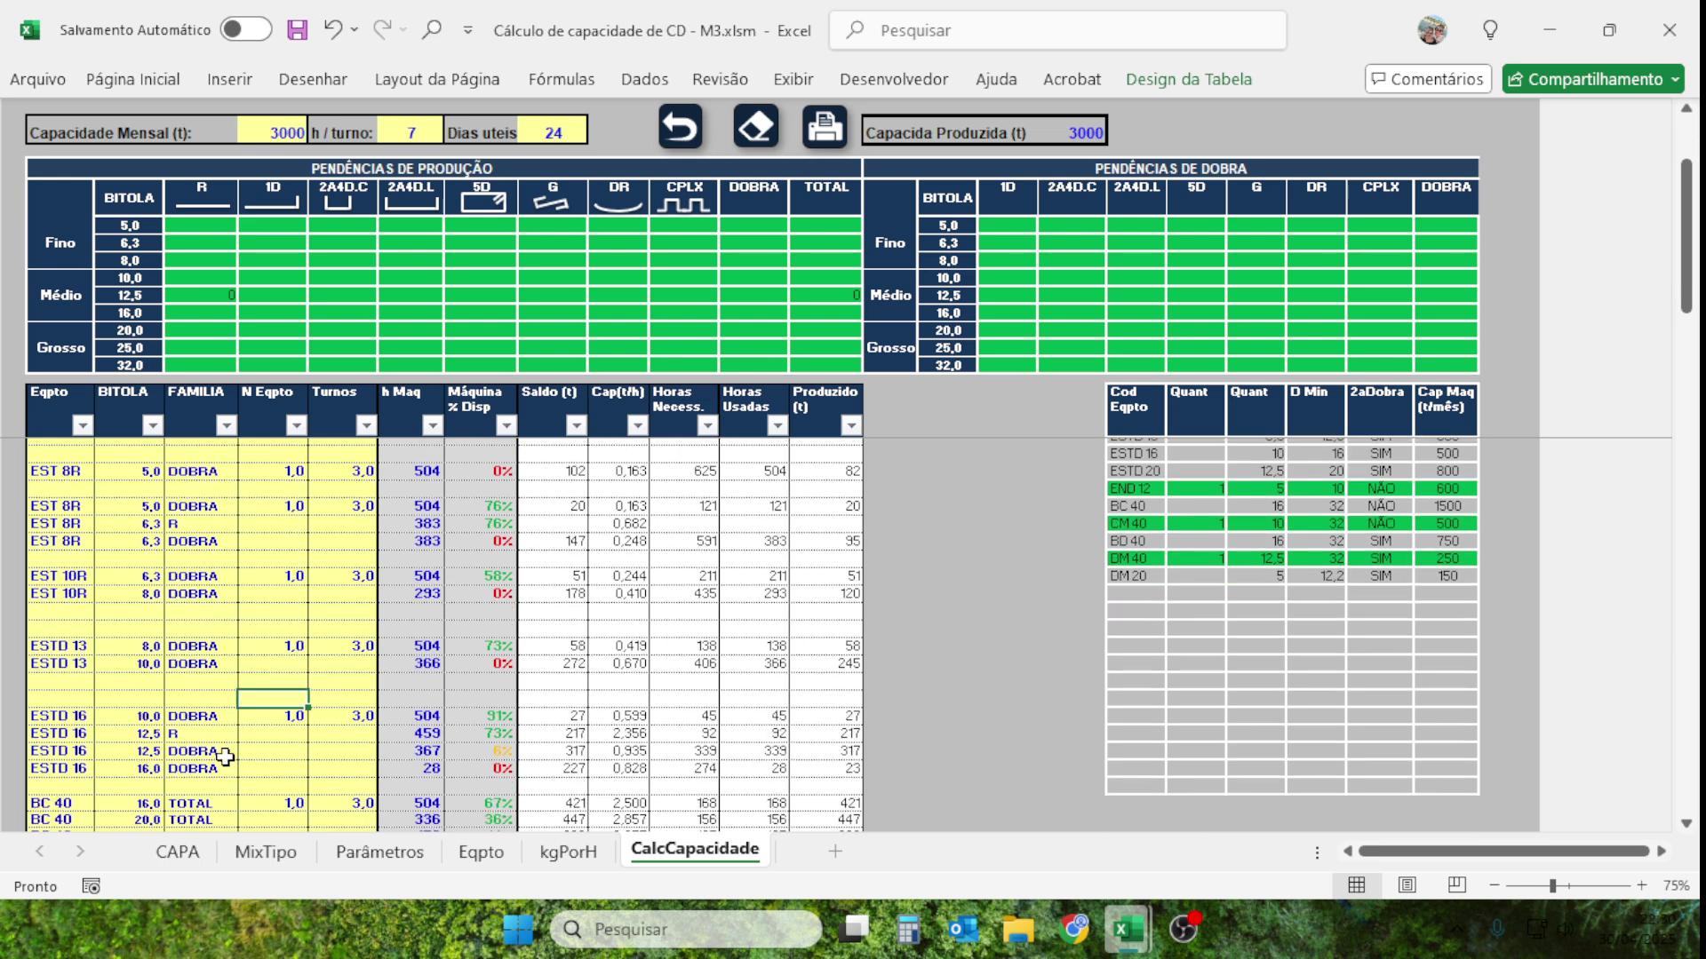
{"action": "left_click", "coordinate": [497, 592]}
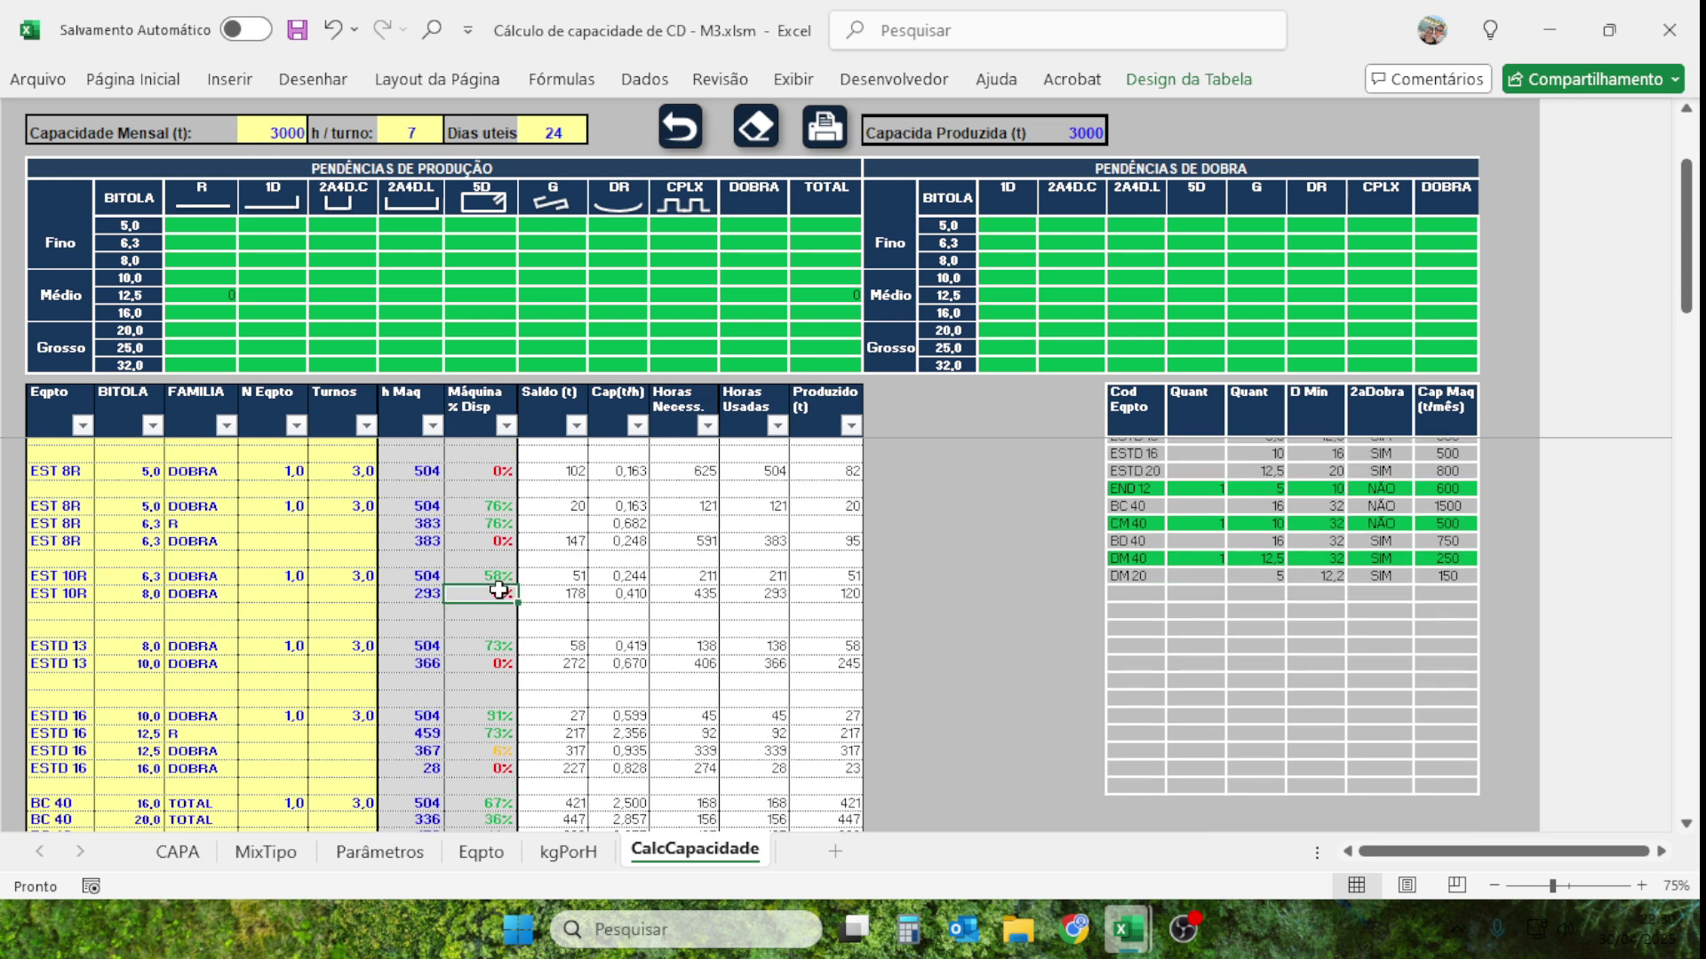
{"action": "left_click", "coordinate": [53, 644]}
{"action": "left_click", "coordinate": [227, 662]}
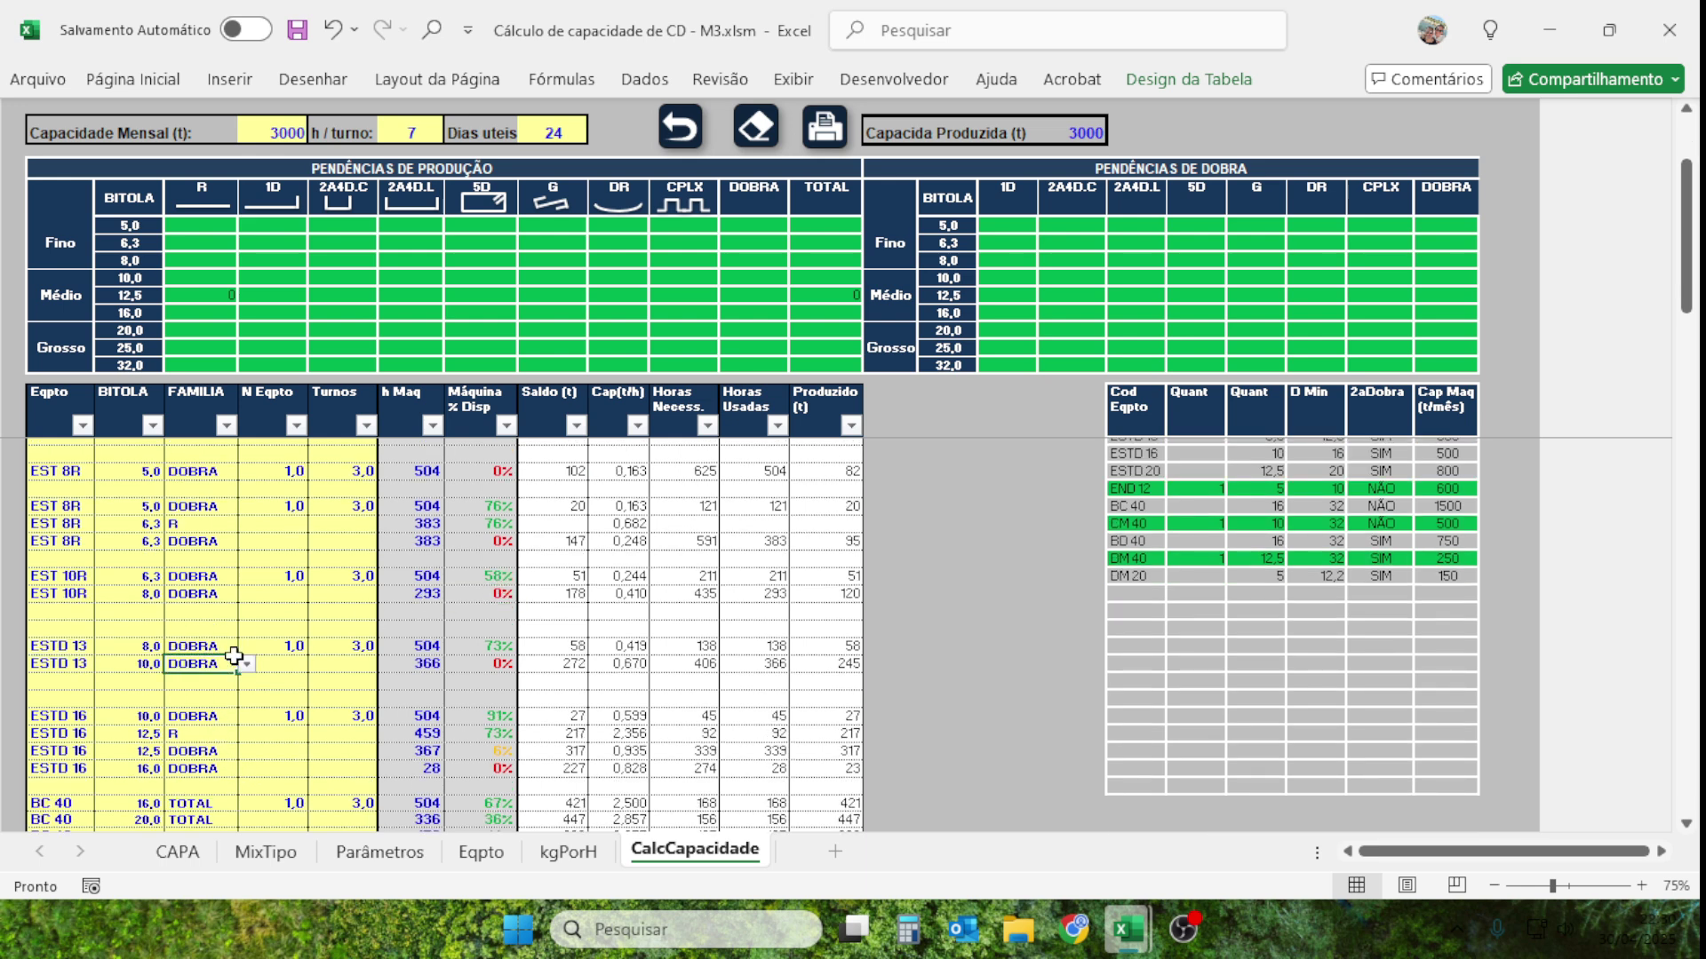
{"action": "left_click", "coordinate": [502, 649]}
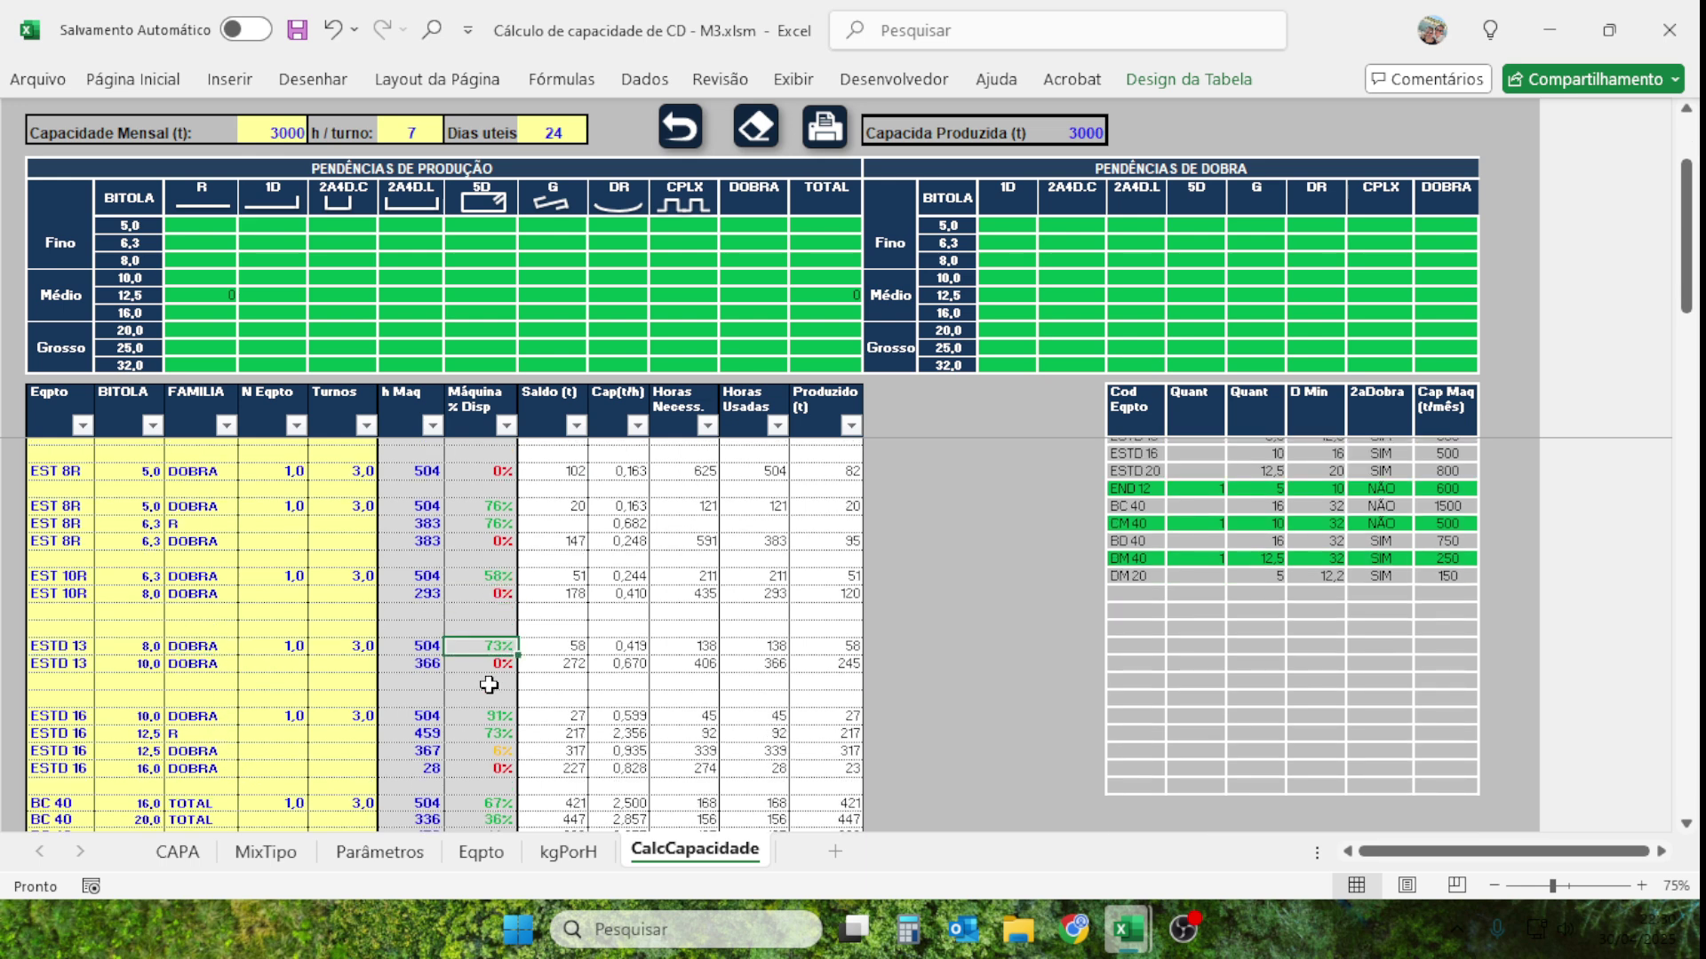
{"action": "left_click", "coordinate": [44, 664]}
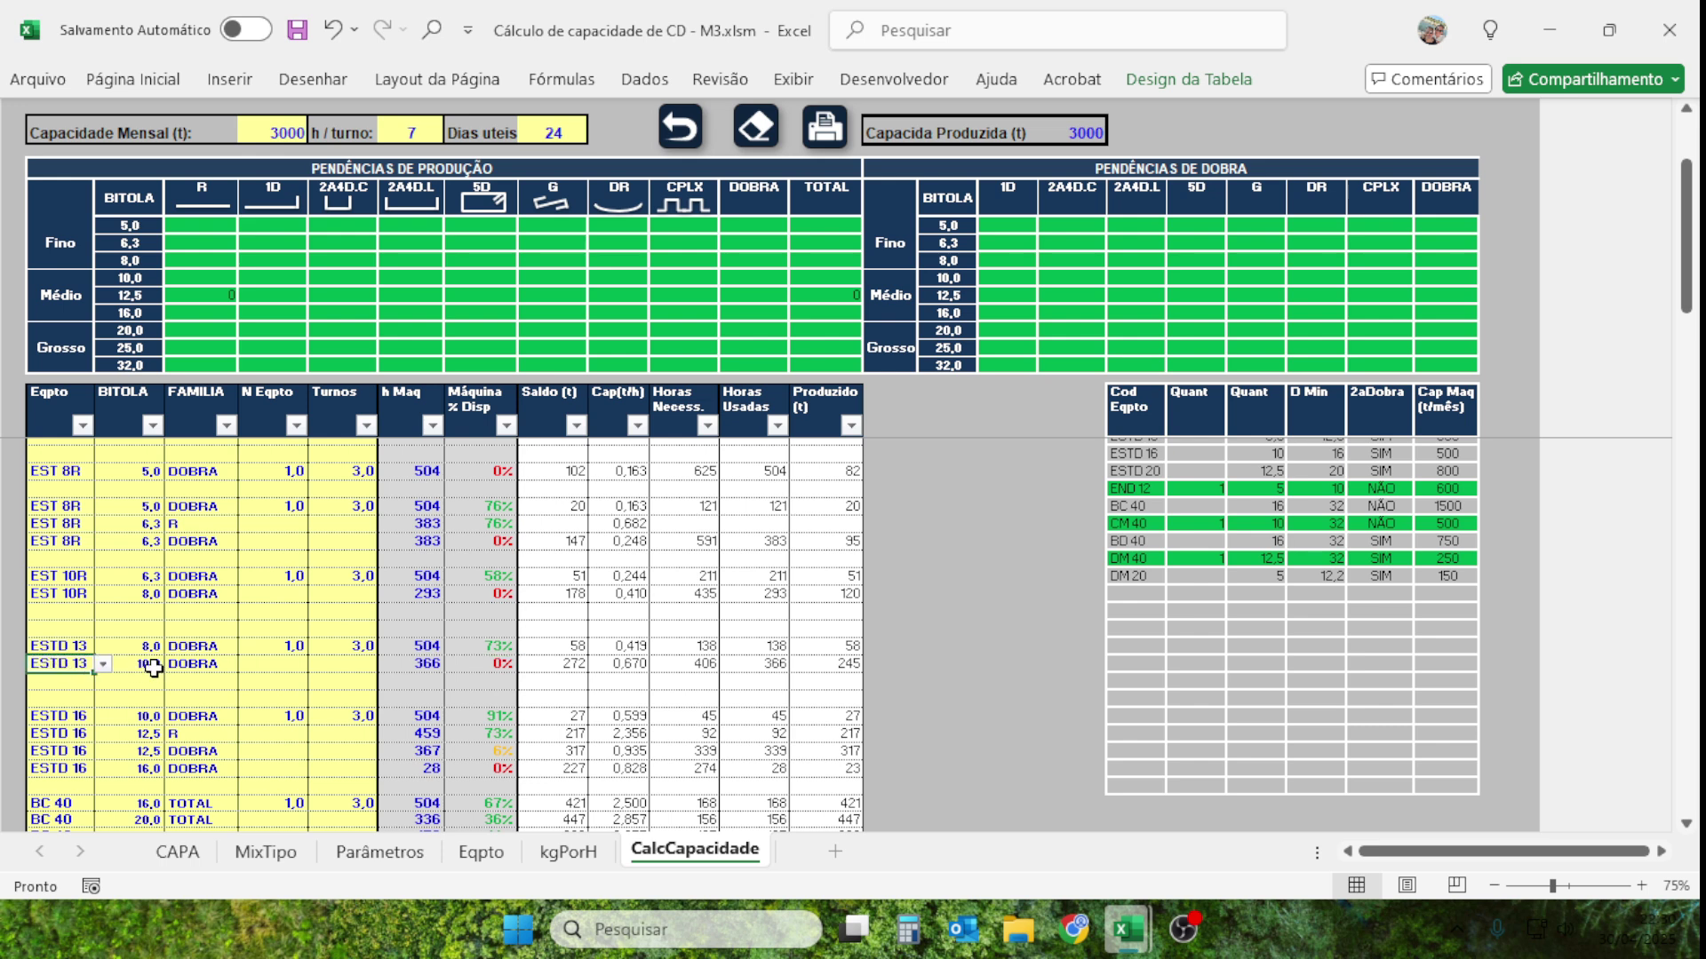
{"action": "left_click", "coordinate": [185, 668]}
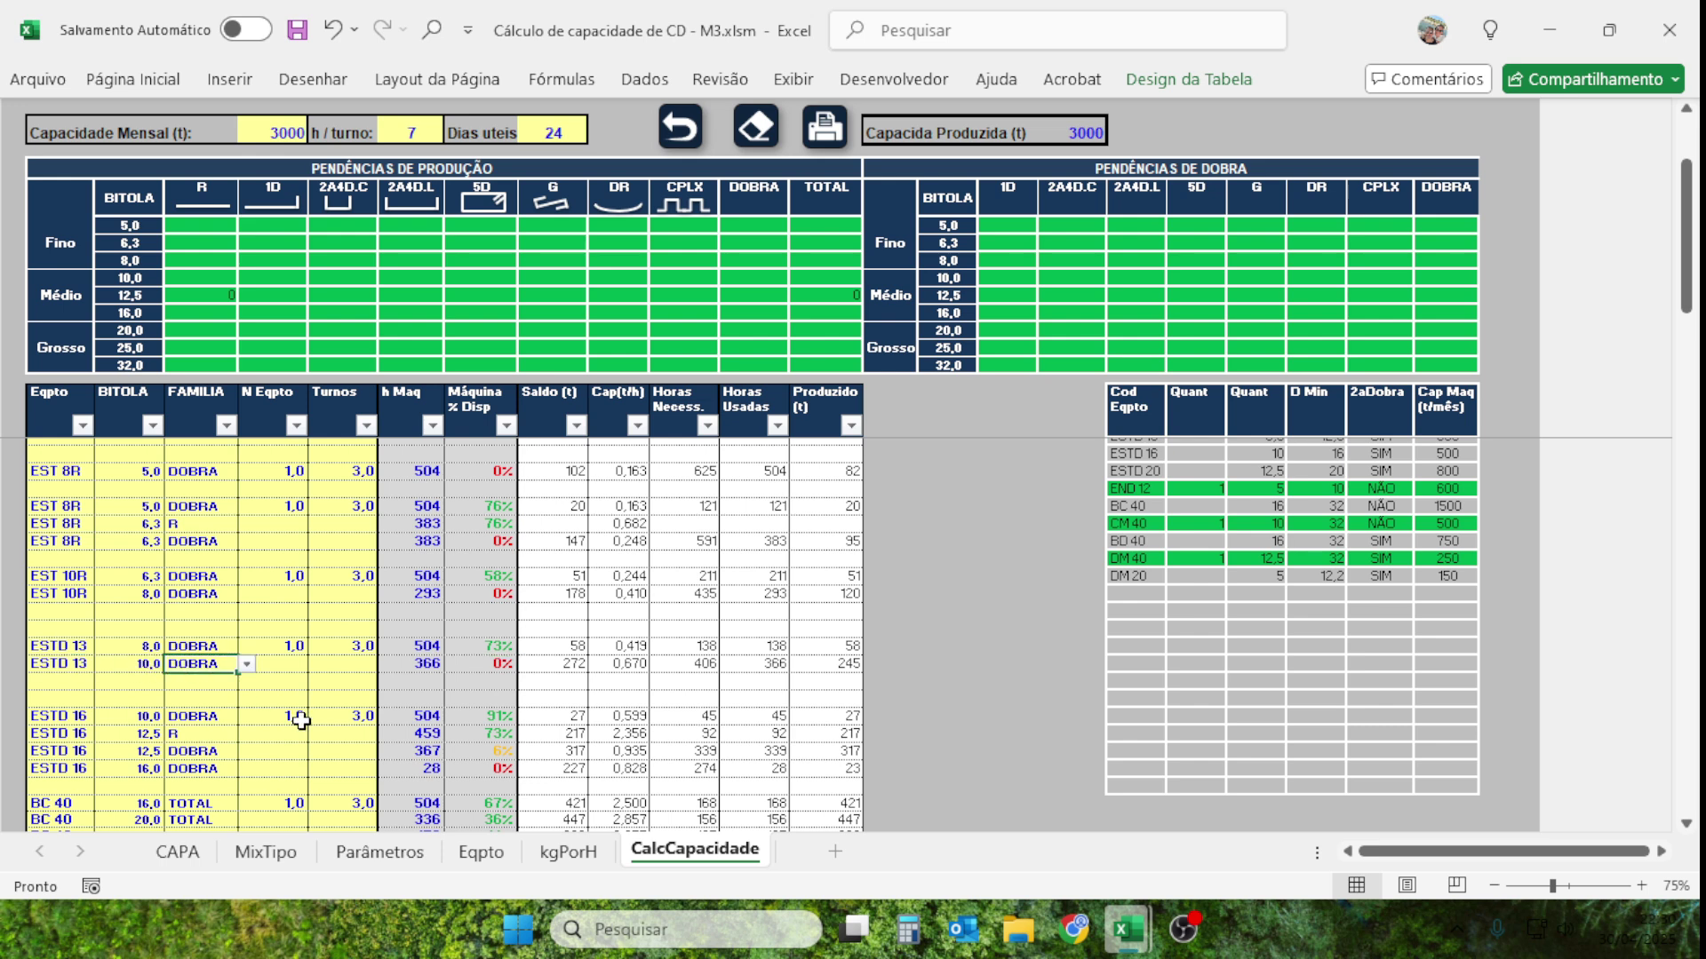
{"action": "left_click", "coordinate": [136, 672]}
{"action": "left_click", "coordinate": [228, 675]}
{"action": "left_click", "coordinate": [498, 666]}
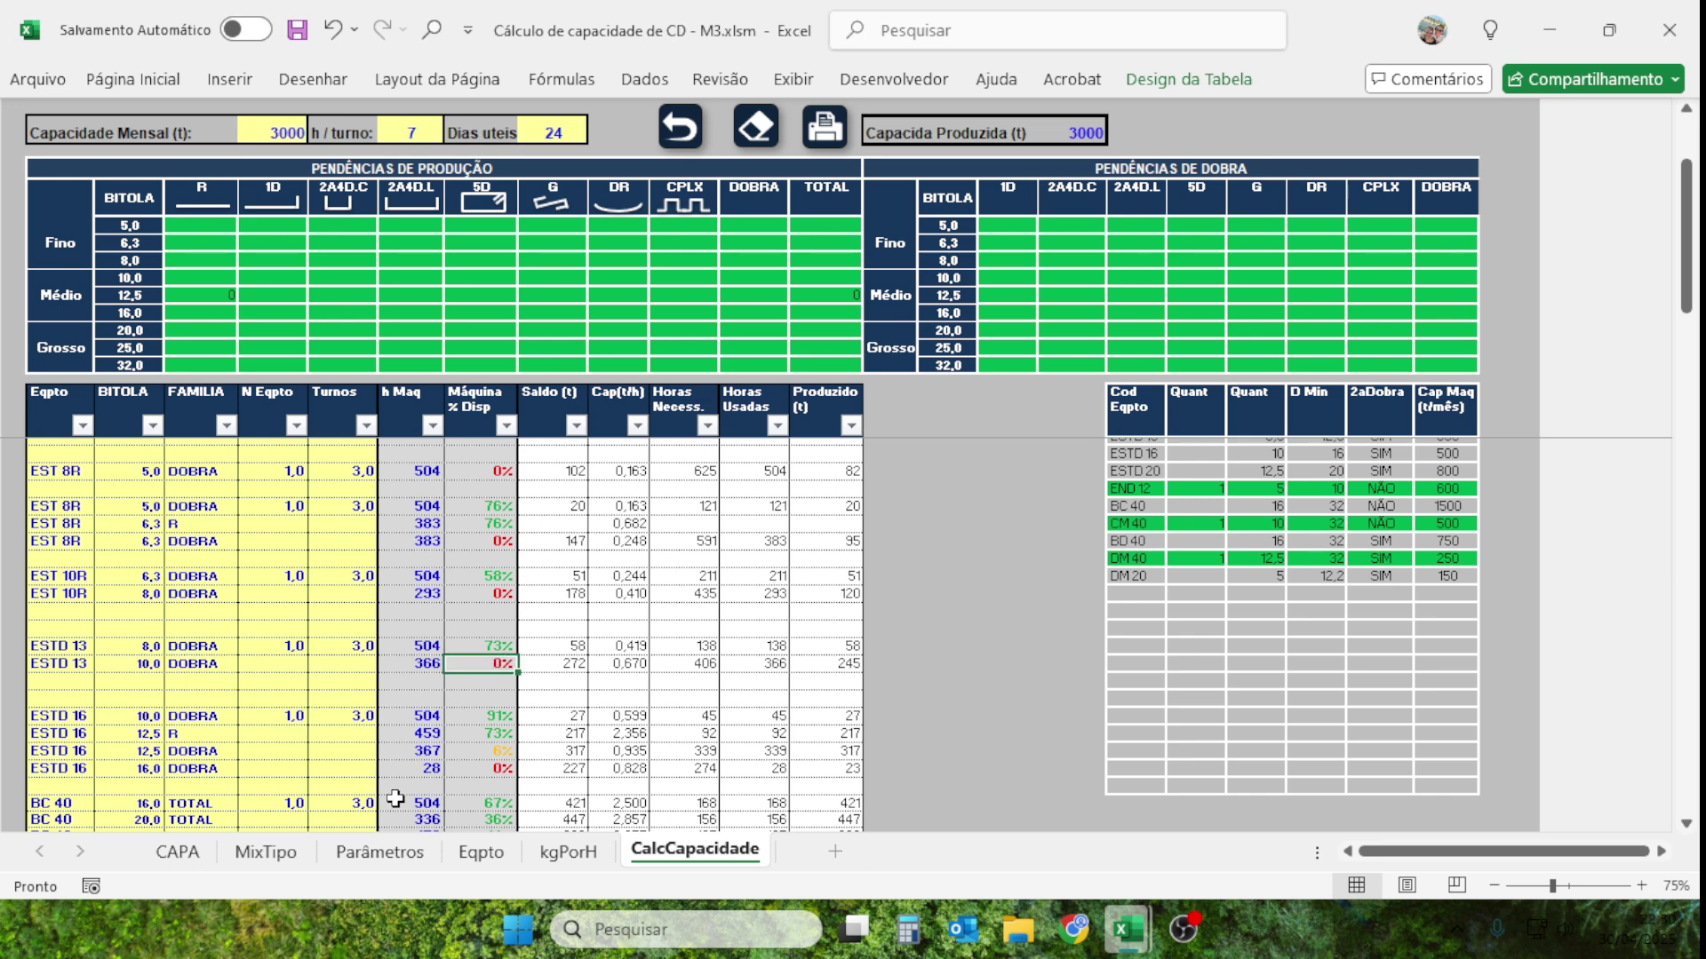
Examine the ESTD 16 gauge 10,0 DOBRA row's machine count, shifts and availability, and compare it with the END, EST and ESTD 13 rows.
{"action": "left_click", "coordinate": [57, 718]}
{"action": "left_click", "coordinate": [140, 718]}
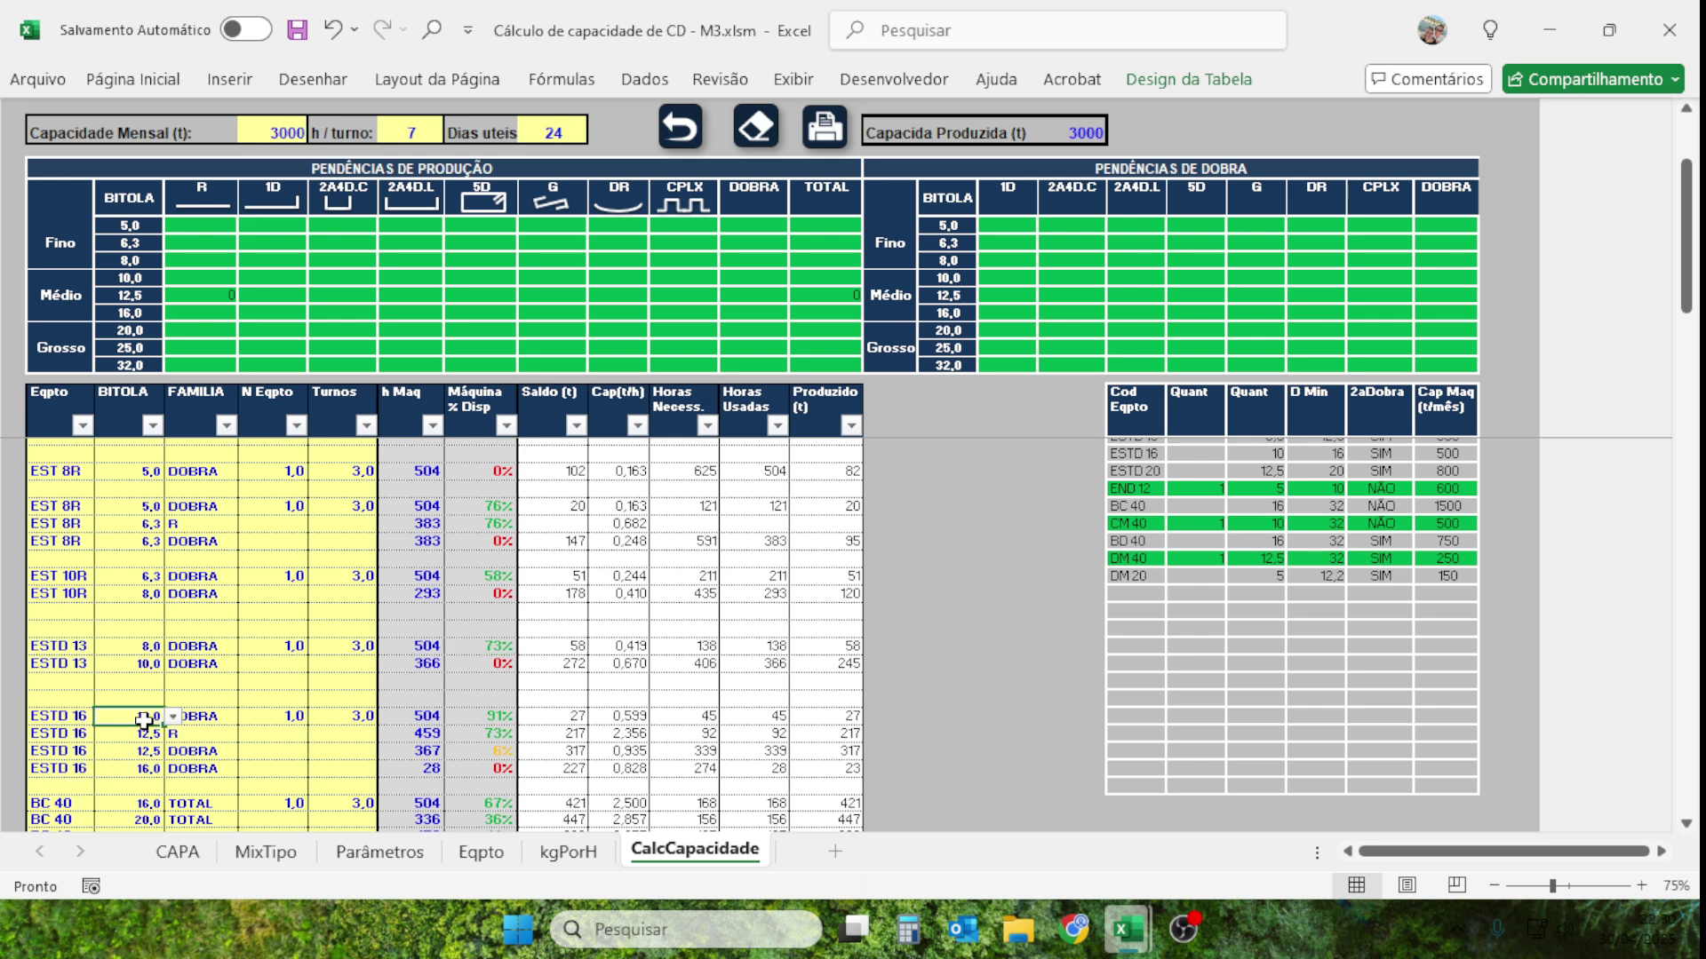
{"action": "left_click", "coordinate": [487, 716]}
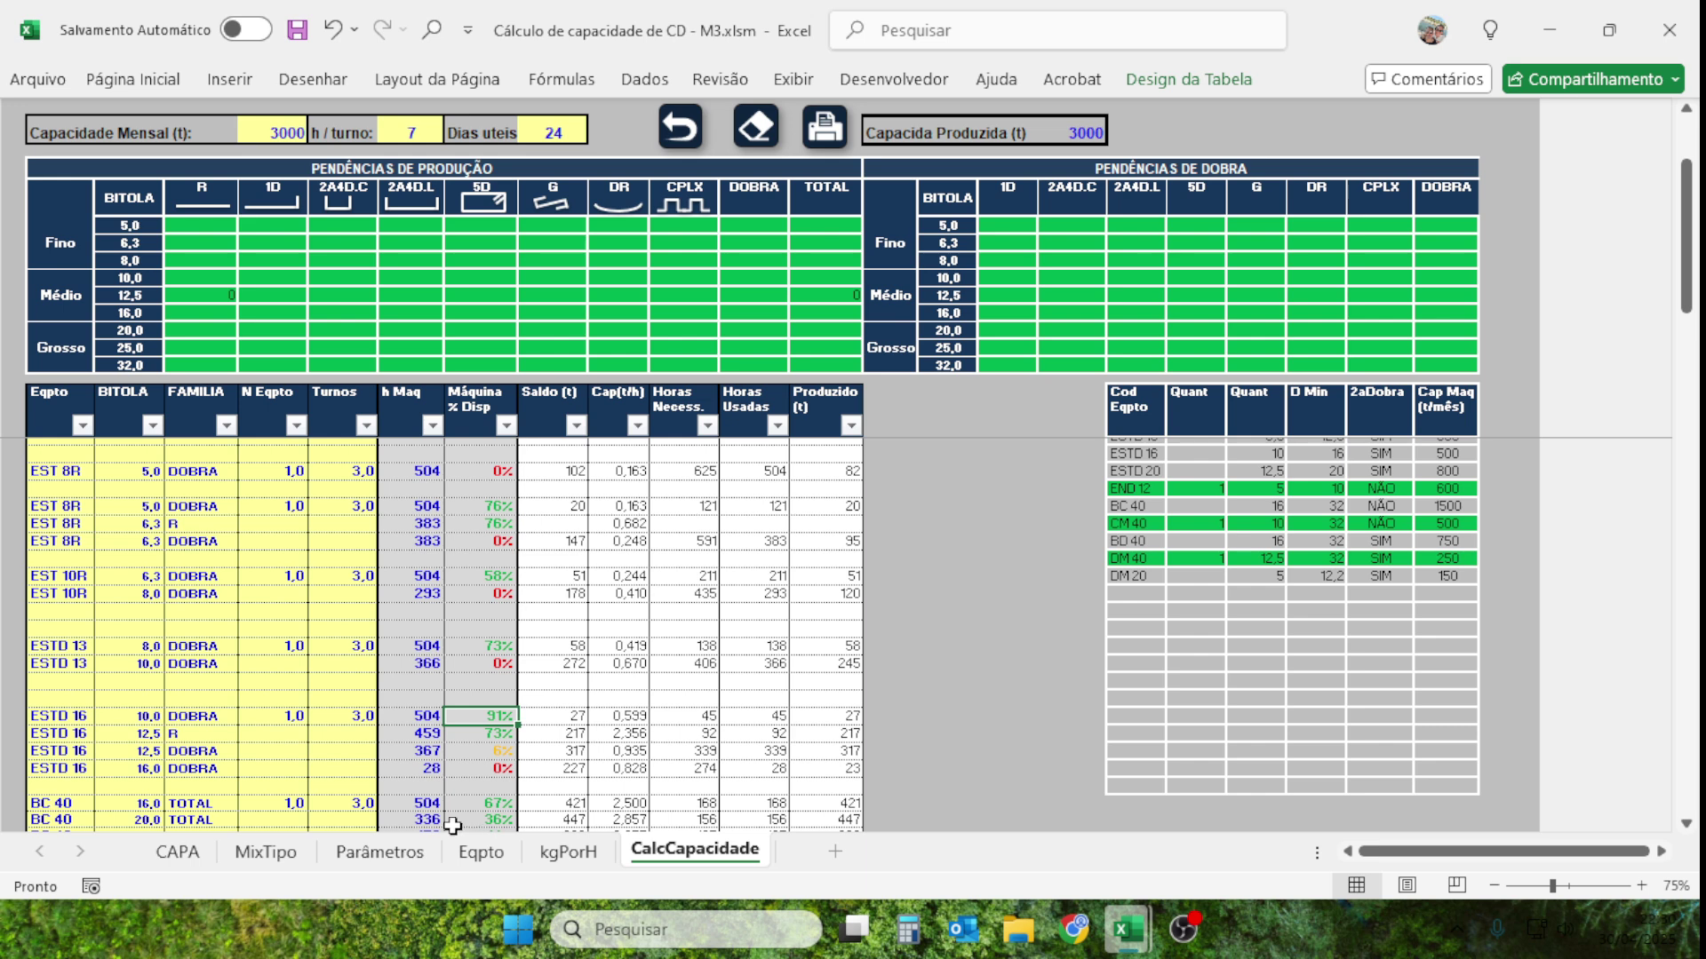
{"action": "left_click", "coordinate": [267, 718]}
{"action": "left_click", "coordinate": [343, 716]}
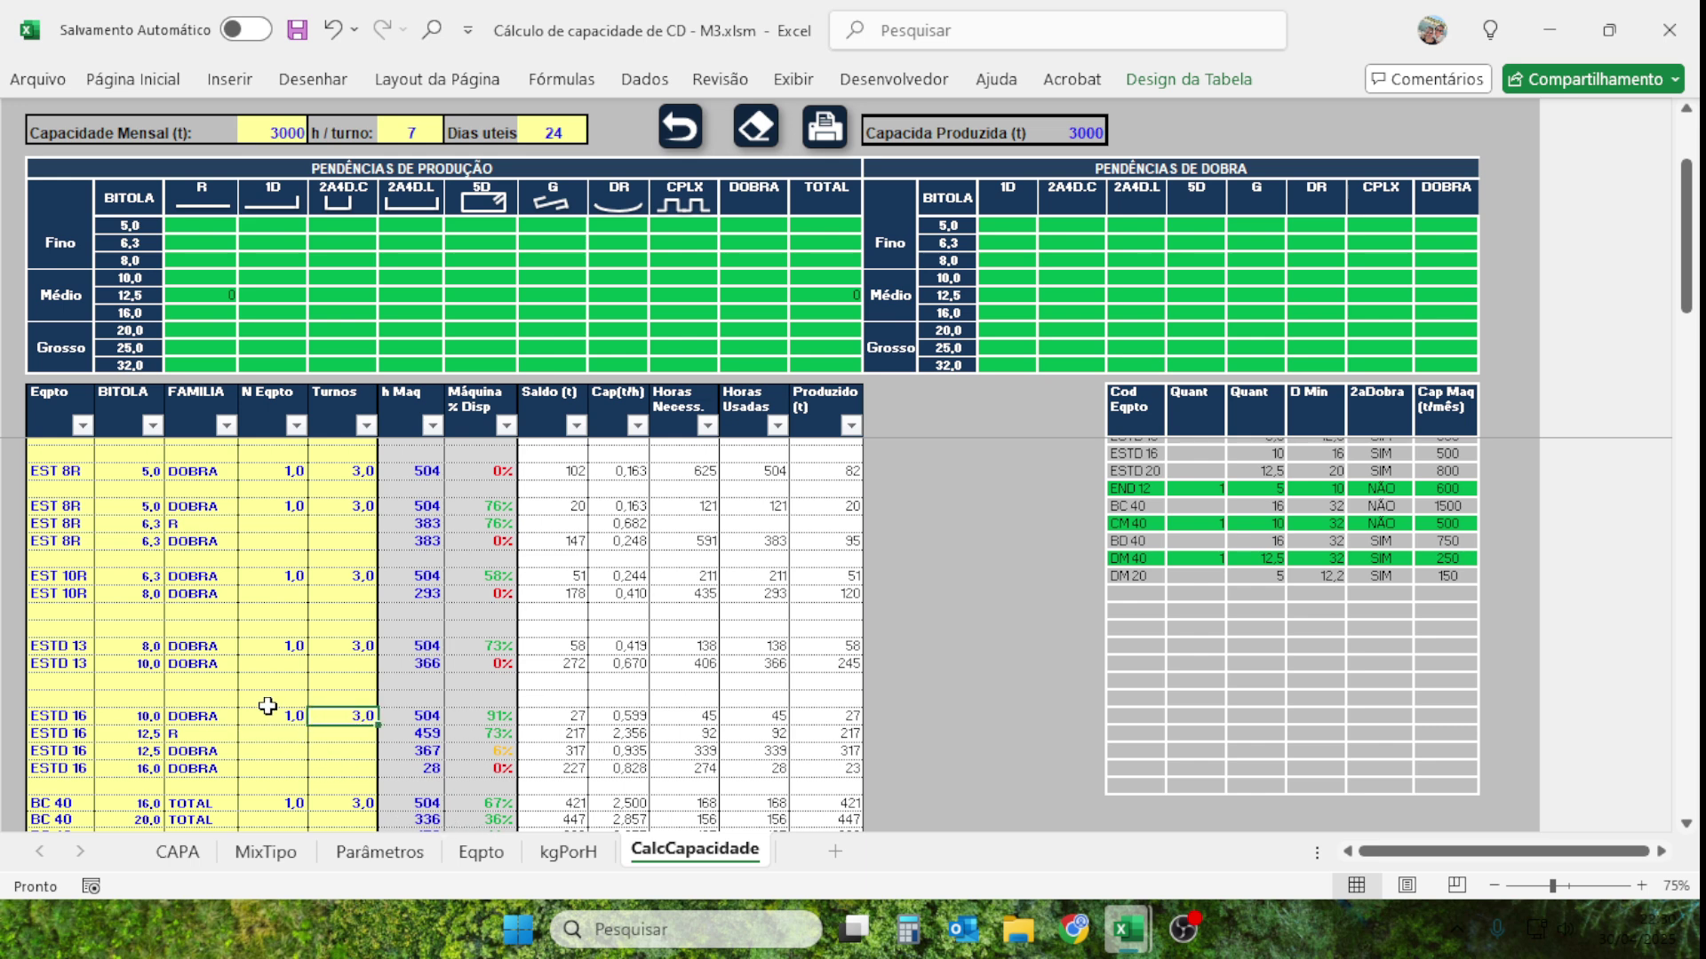
{"action": "scroll", "coordinate": [237, 661], "scroll_direction": "up", "scroll_amount": 2}
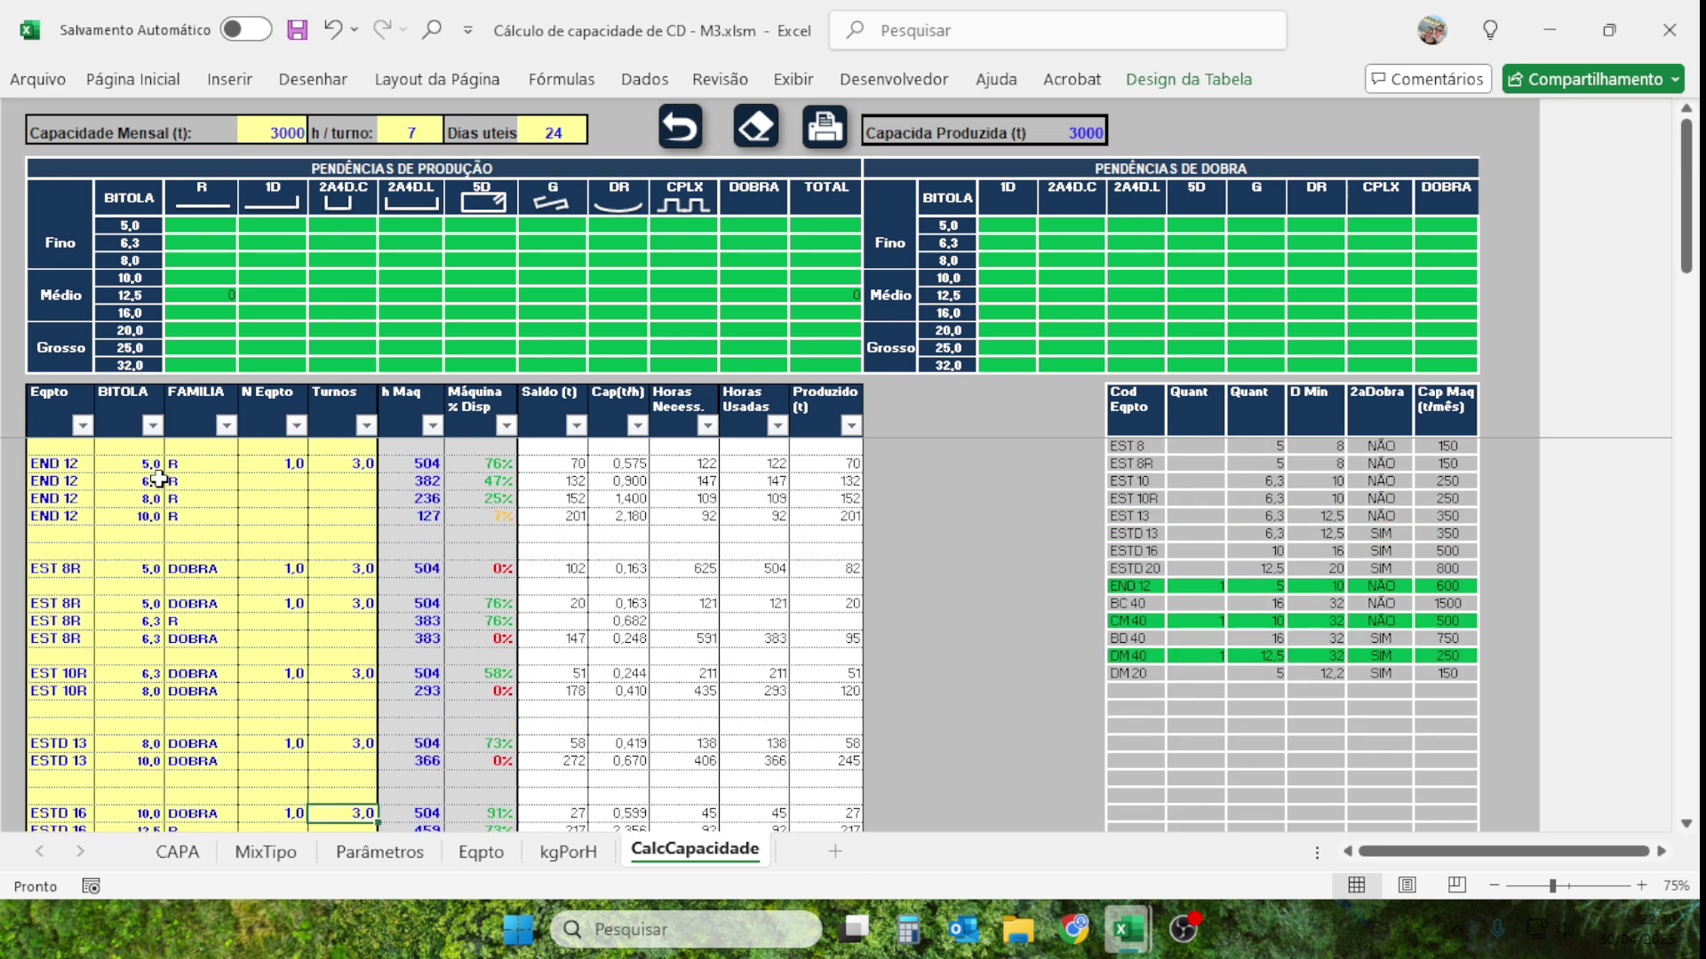
{"action": "scroll", "coordinate": [257, 671], "scroll_direction": "down", "scroll_amount": 3}
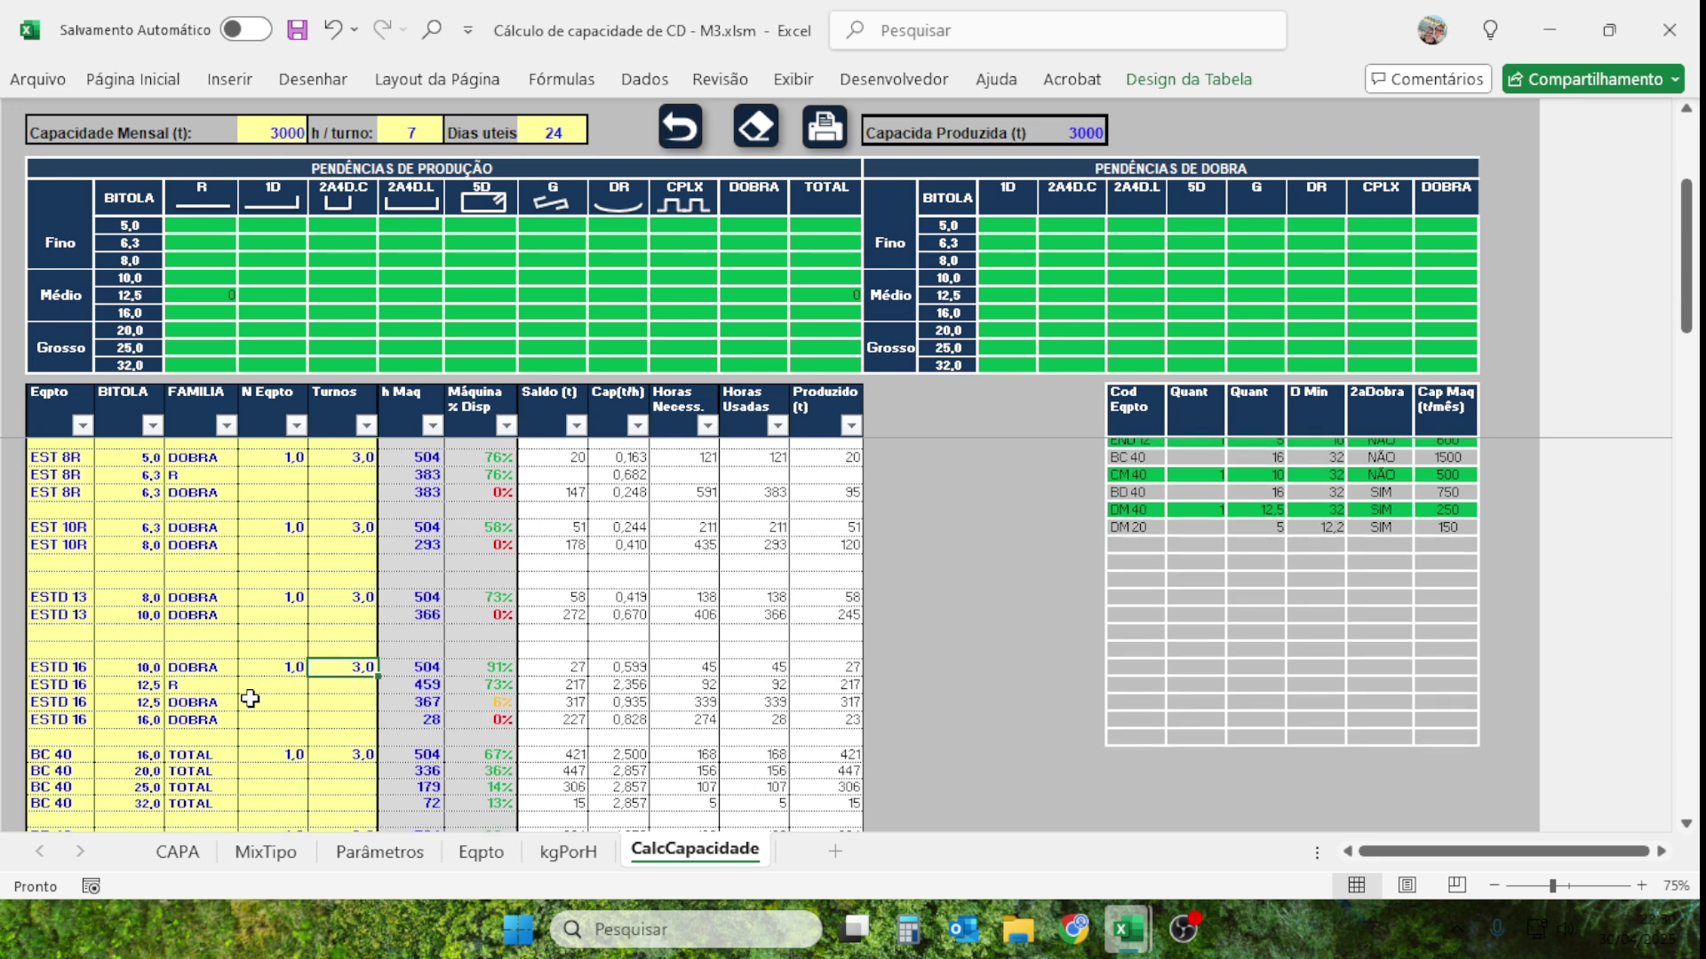
{"action": "scroll", "coordinate": [248, 658], "scroll_direction": "up", "scroll_amount": 3}
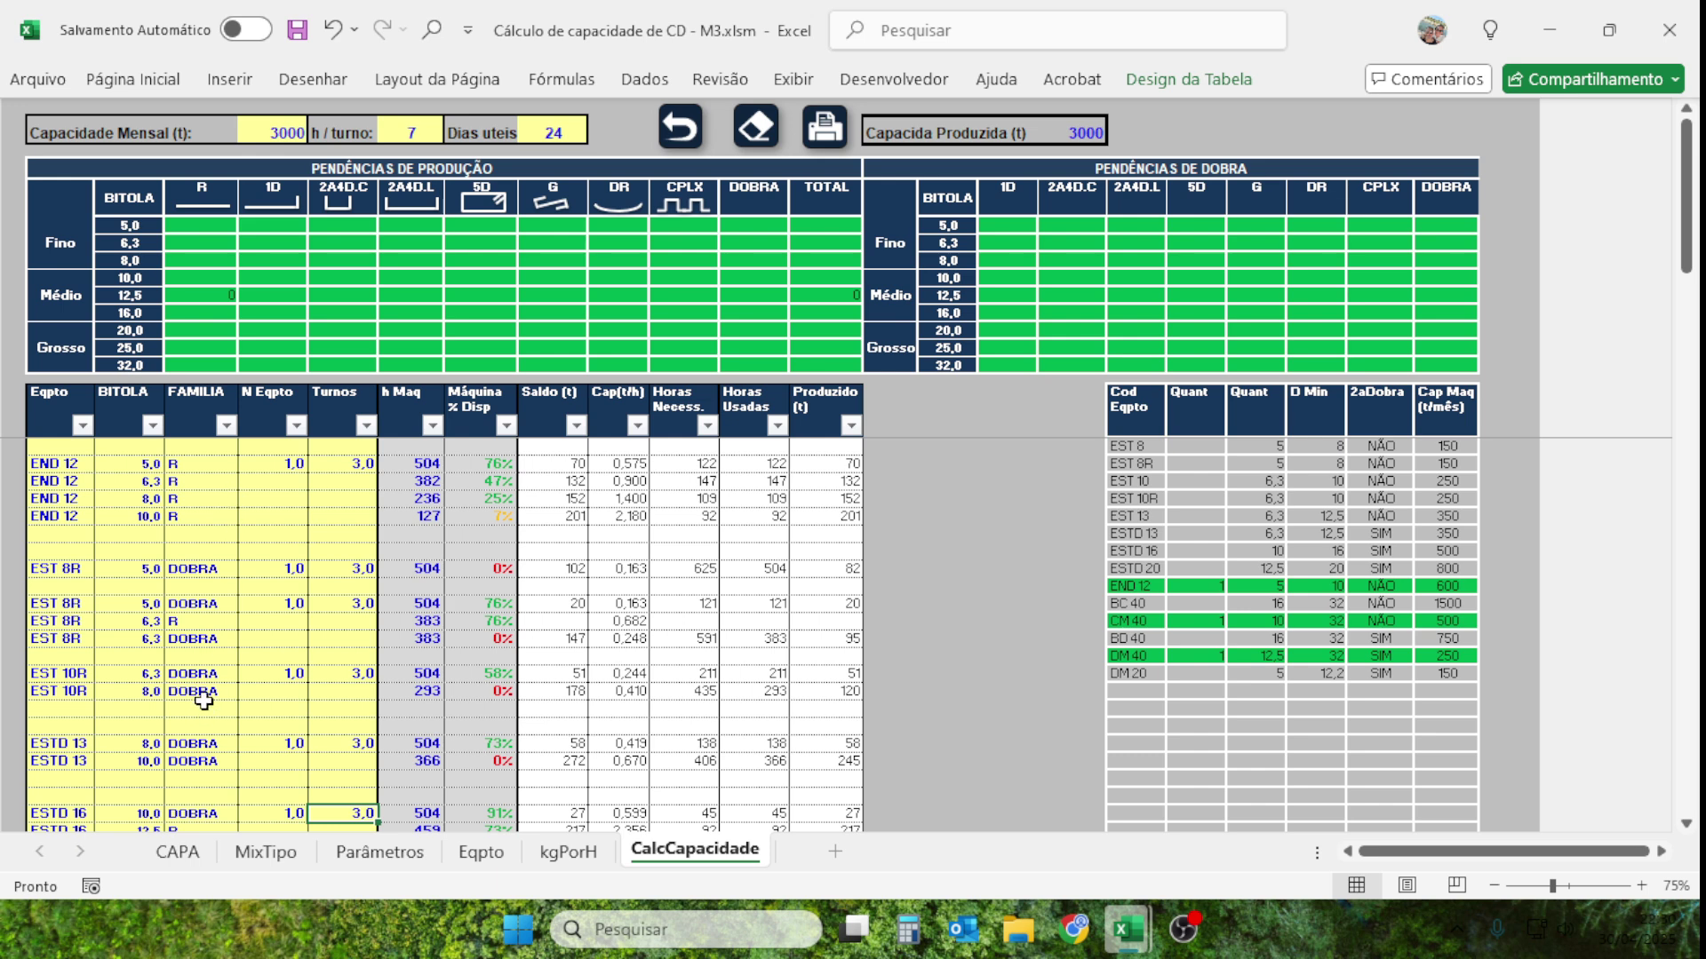
{"action": "scroll", "coordinate": [205, 687], "scroll_direction": "down", "scroll_amount": 3}
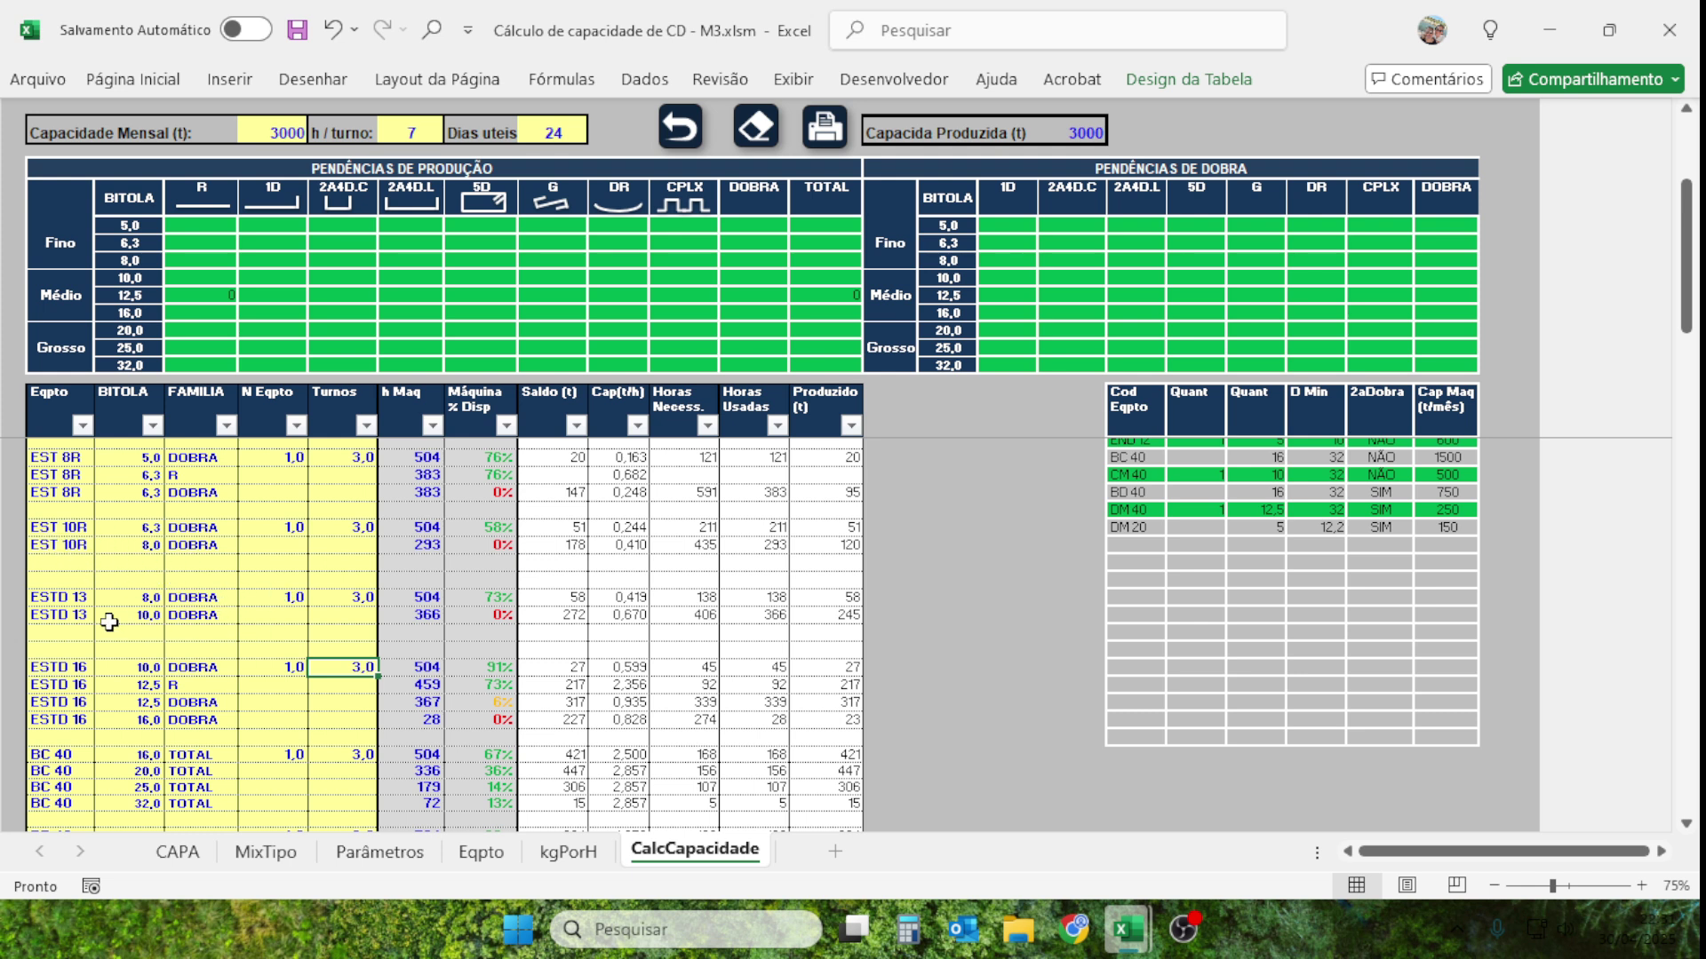
{"action": "left_click", "coordinate": [67, 617]}
{"action": "left_click", "coordinate": [71, 666]}
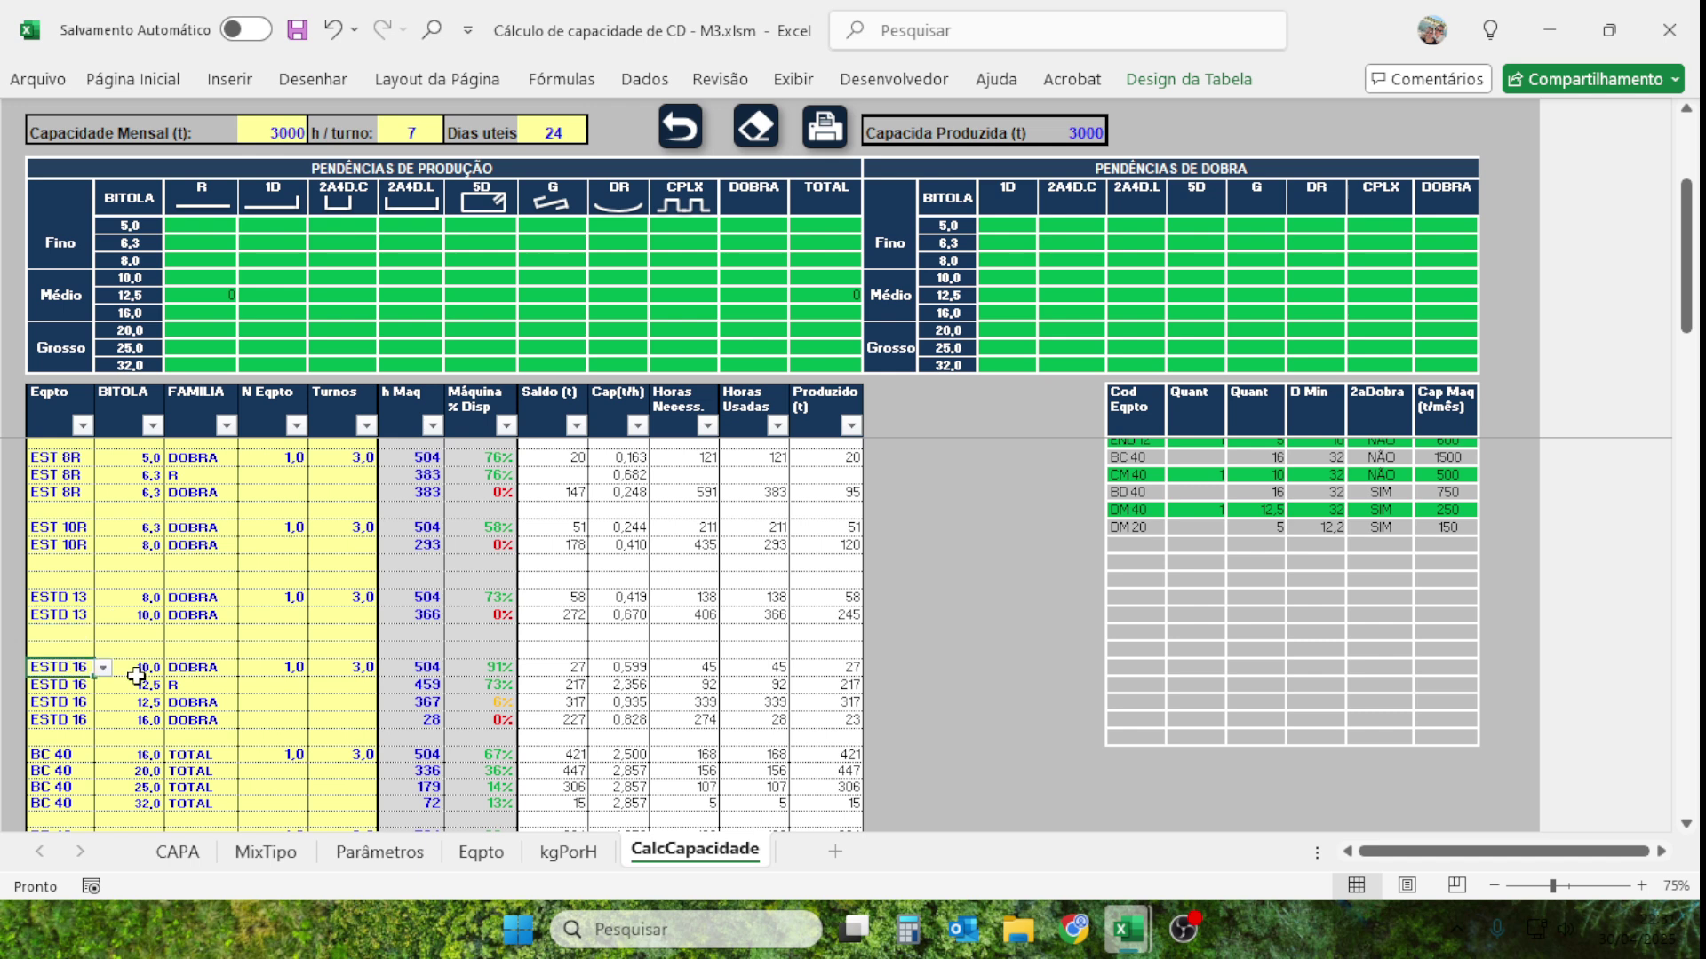
{"action": "left_click", "coordinate": [211, 675]}
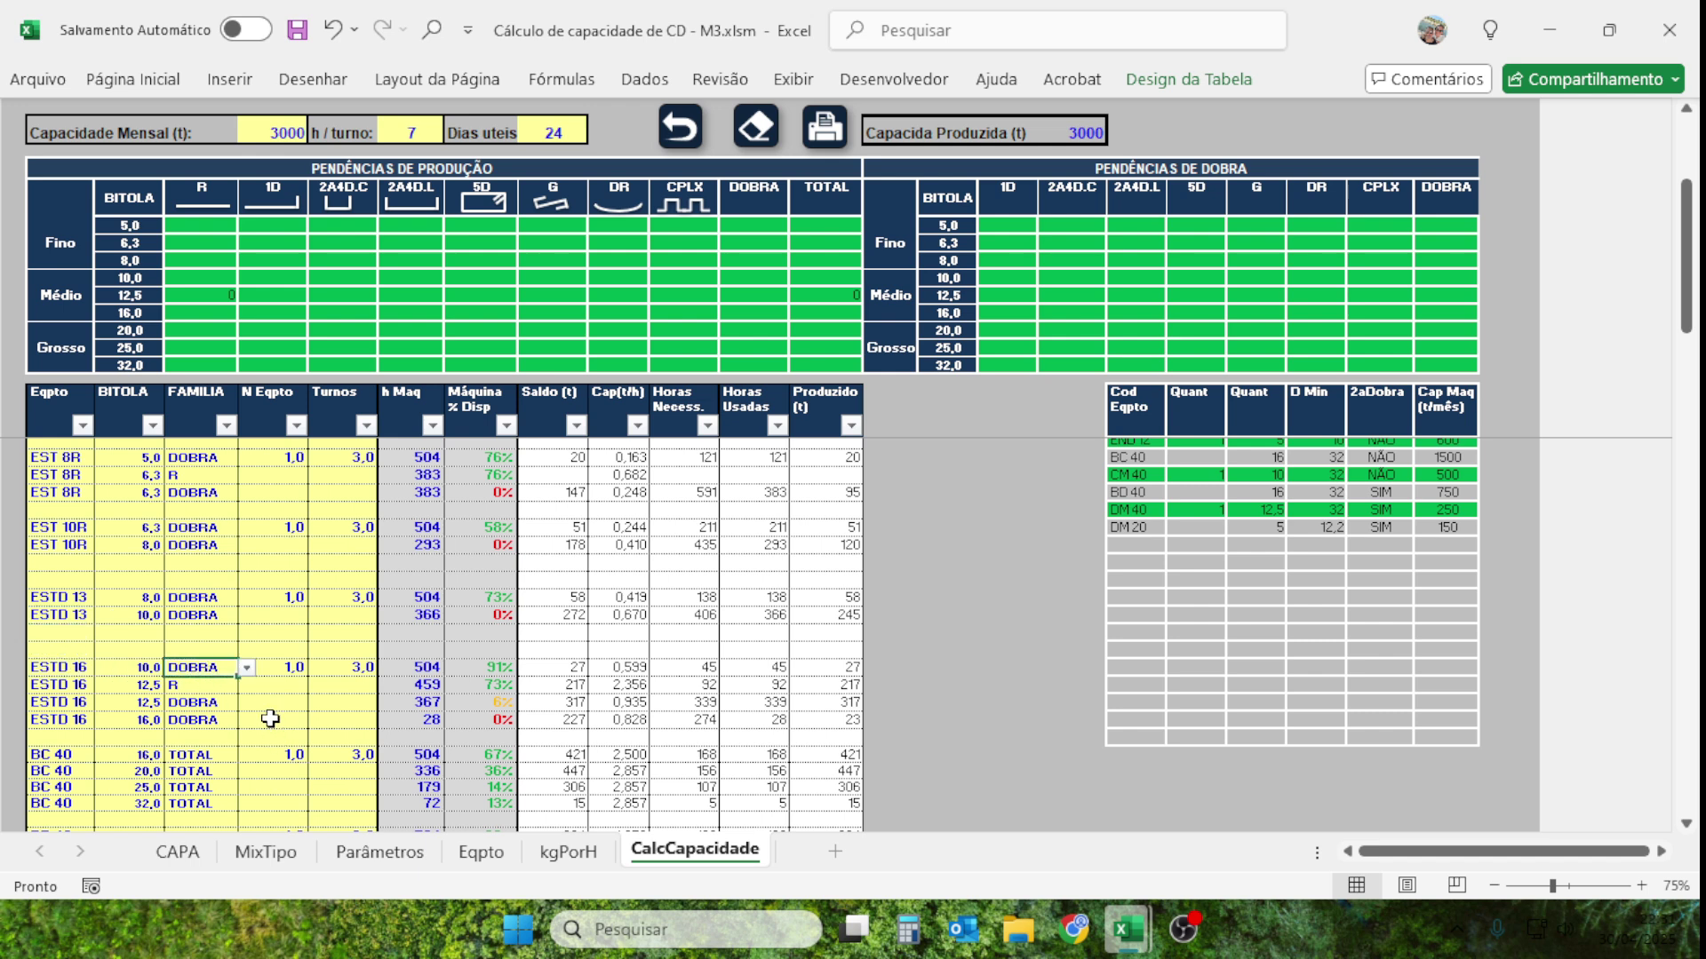
Examine the ESTD 16 rows for gauges 12,5 and 16,0, checking family and remaining machine availability.
{"action": "scroll", "coordinate": [269, 719], "scroll_direction": "down", "scroll_amount": 2}
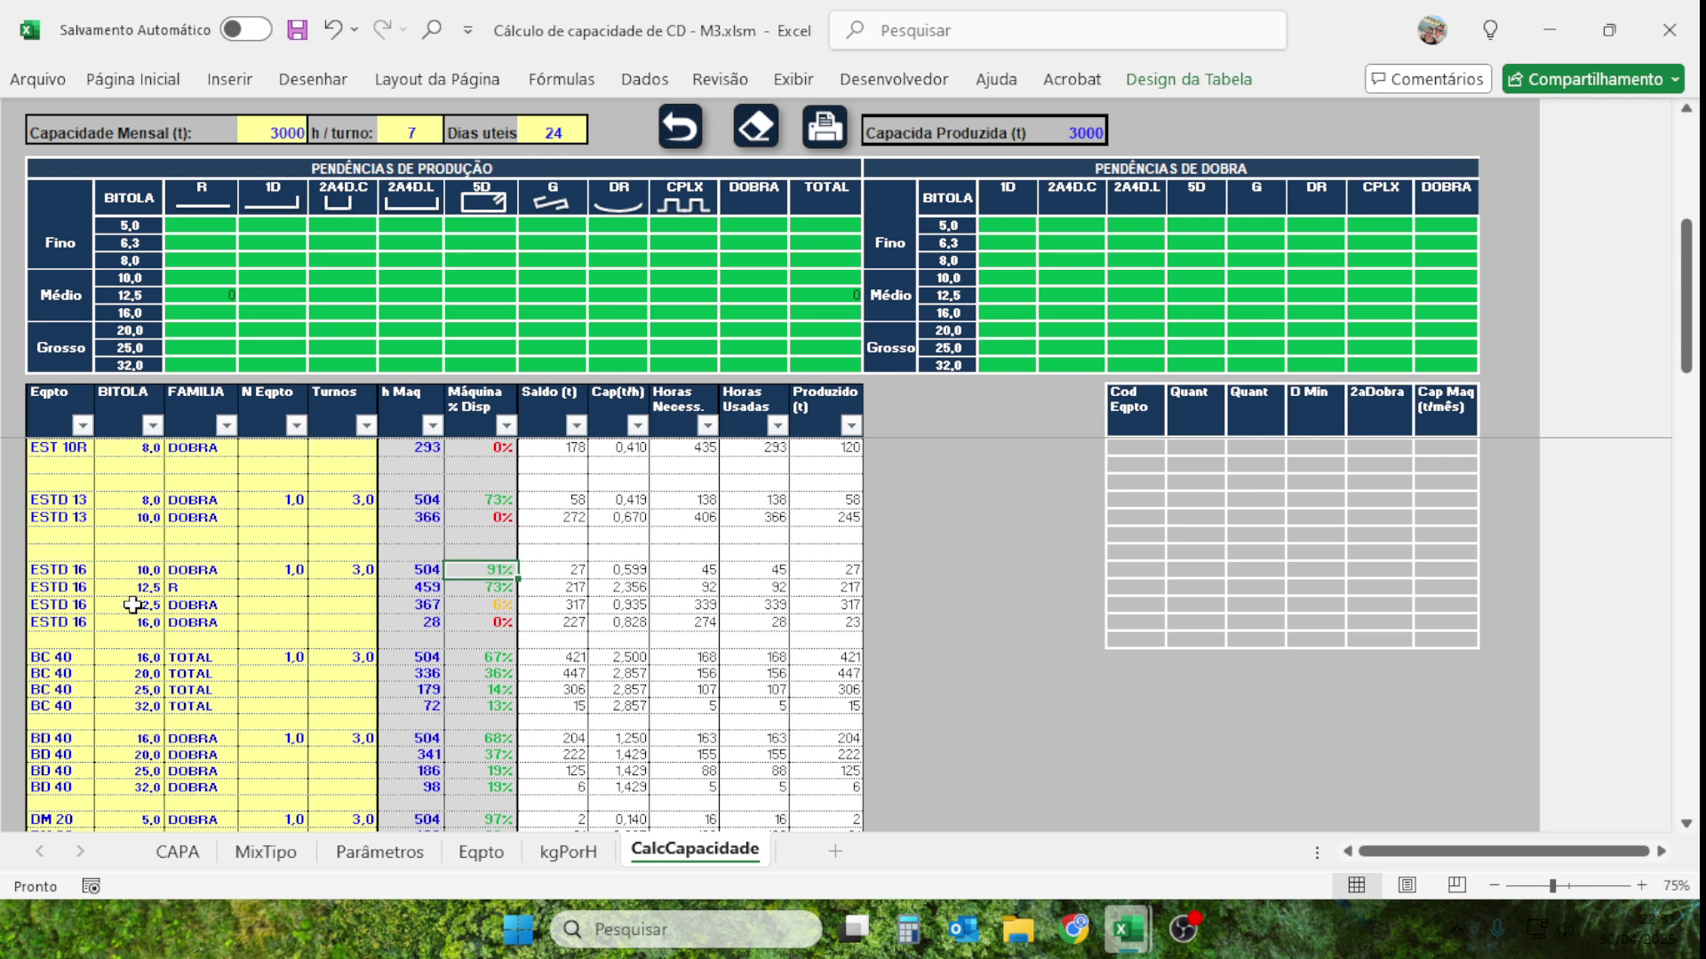
{"action": "left_click", "coordinate": [202, 591]}
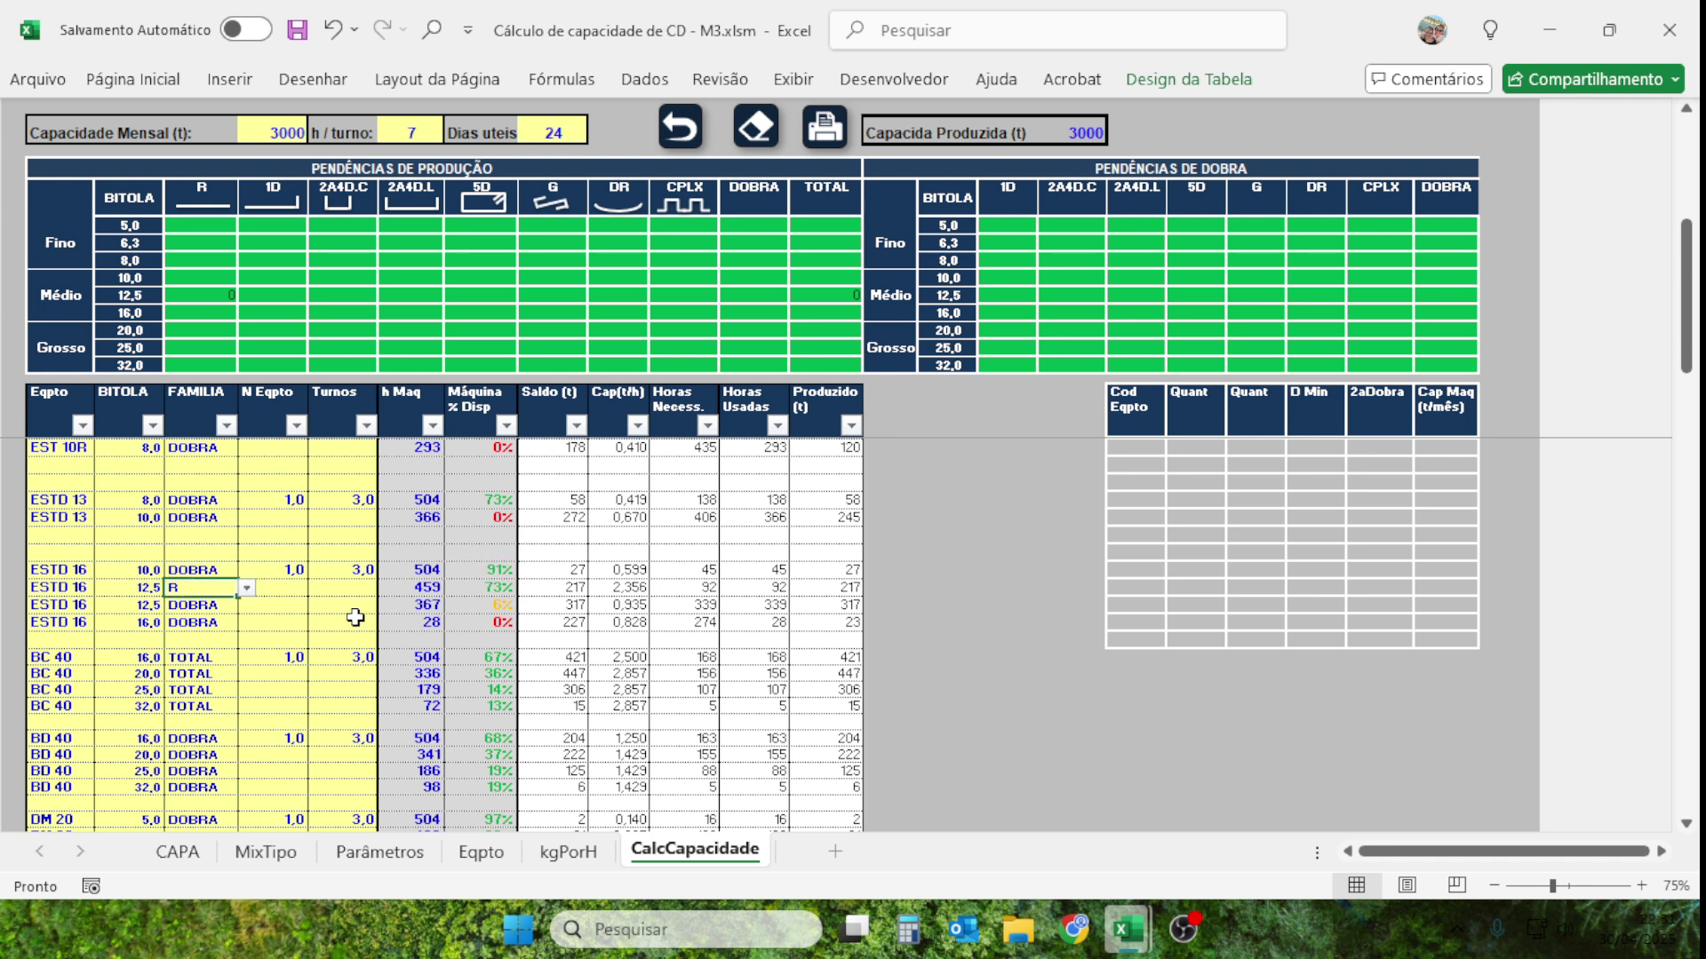
{"action": "left_click", "coordinate": [488, 588]}
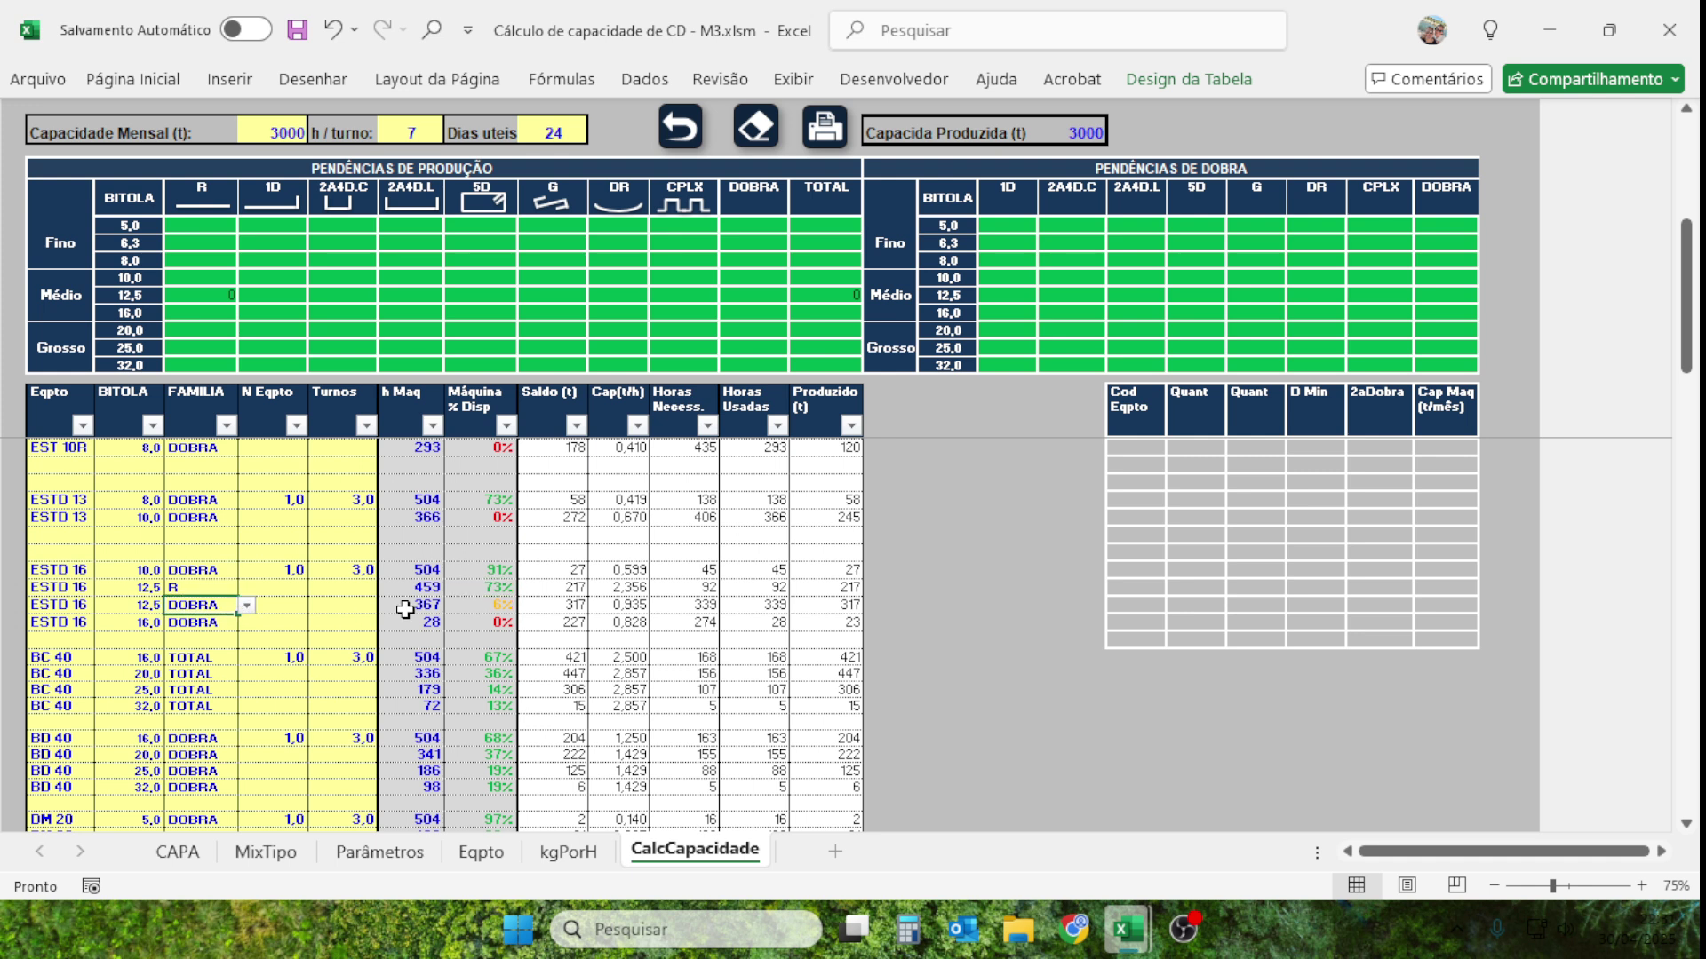
{"action": "left_click", "coordinate": [487, 606]}
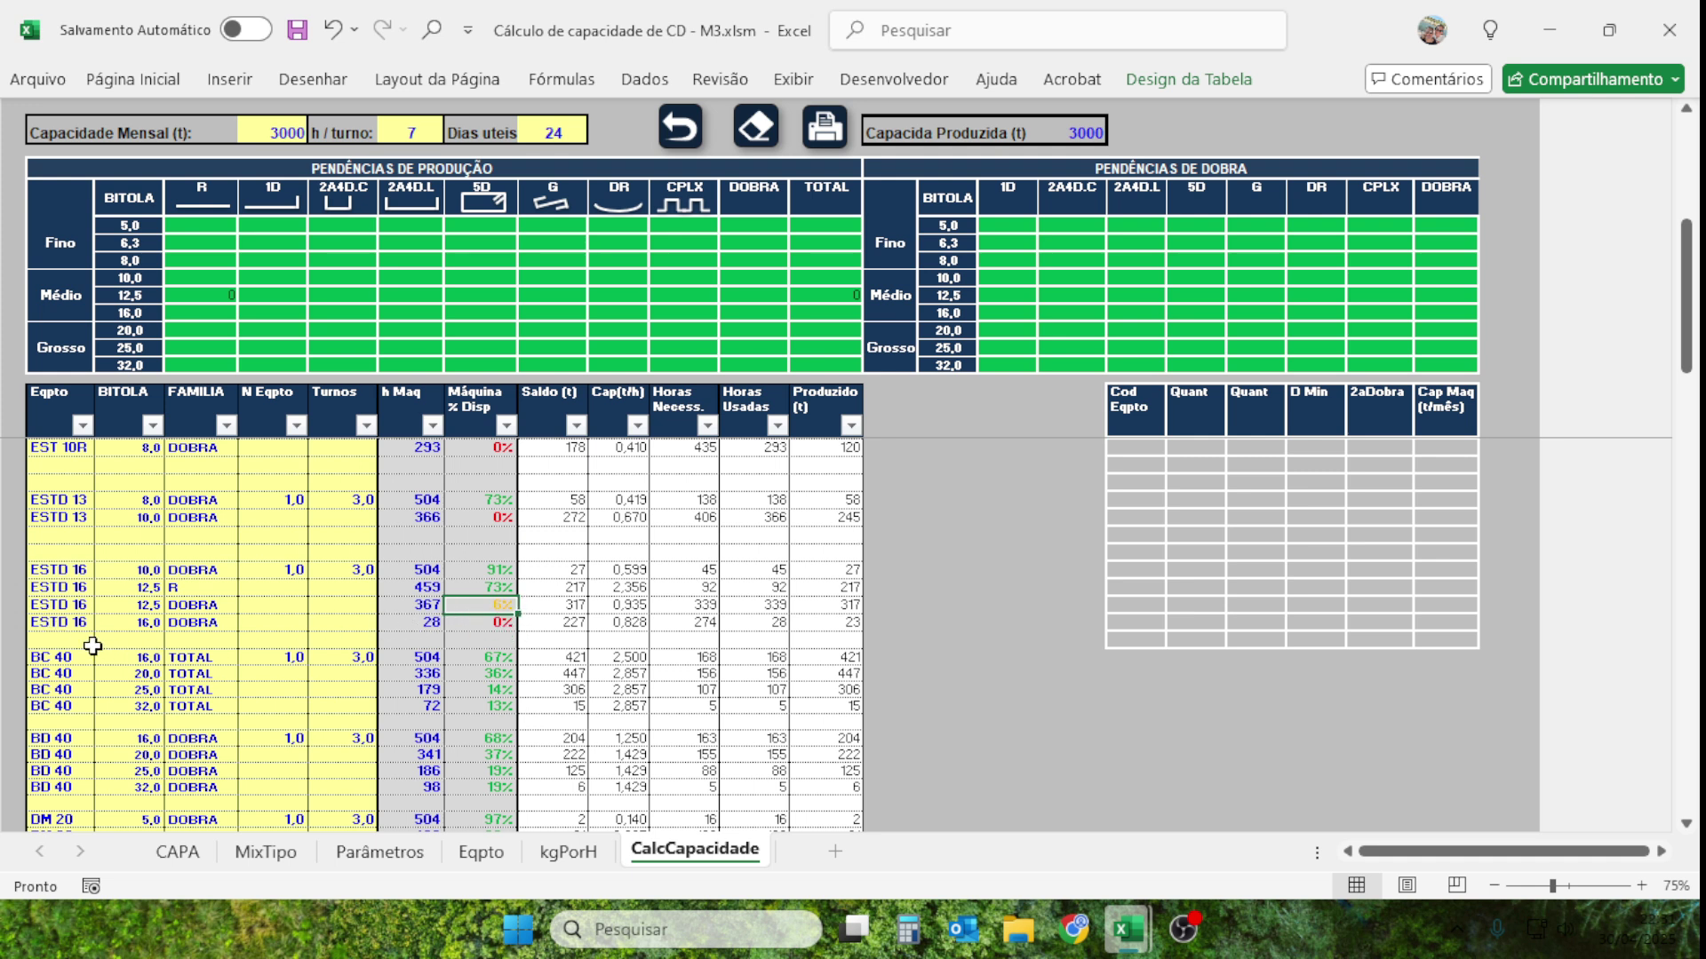
{"action": "left_click", "coordinate": [46, 623]}
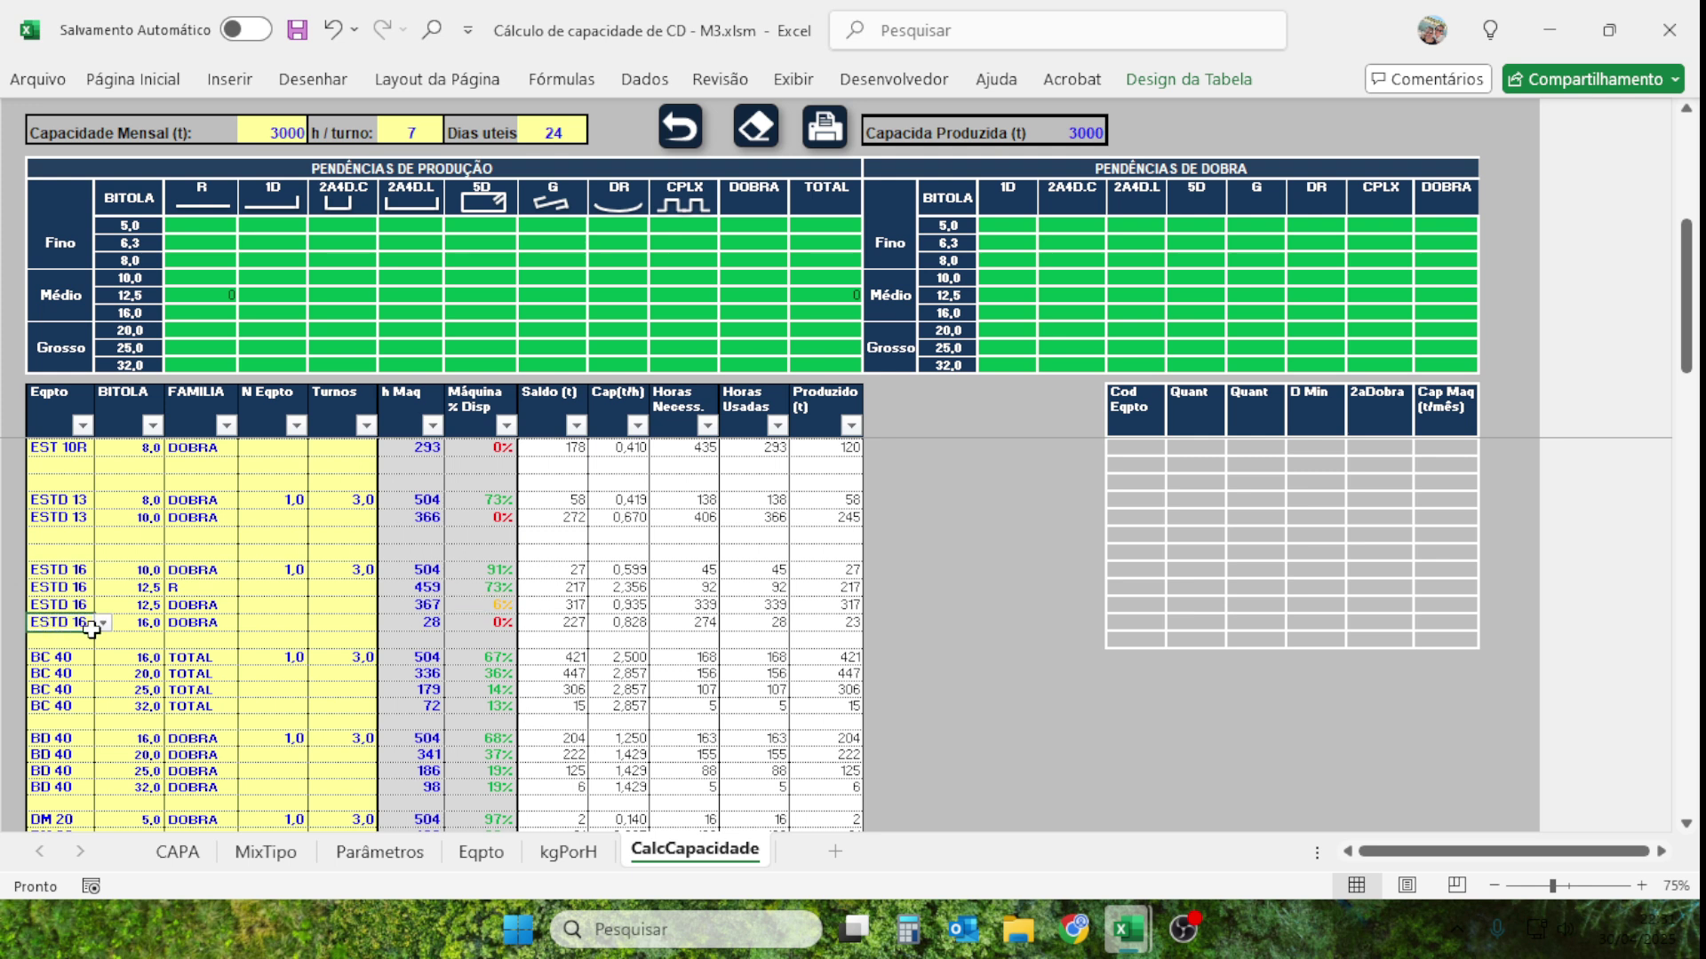
{"action": "left_click", "coordinate": [129, 624]}
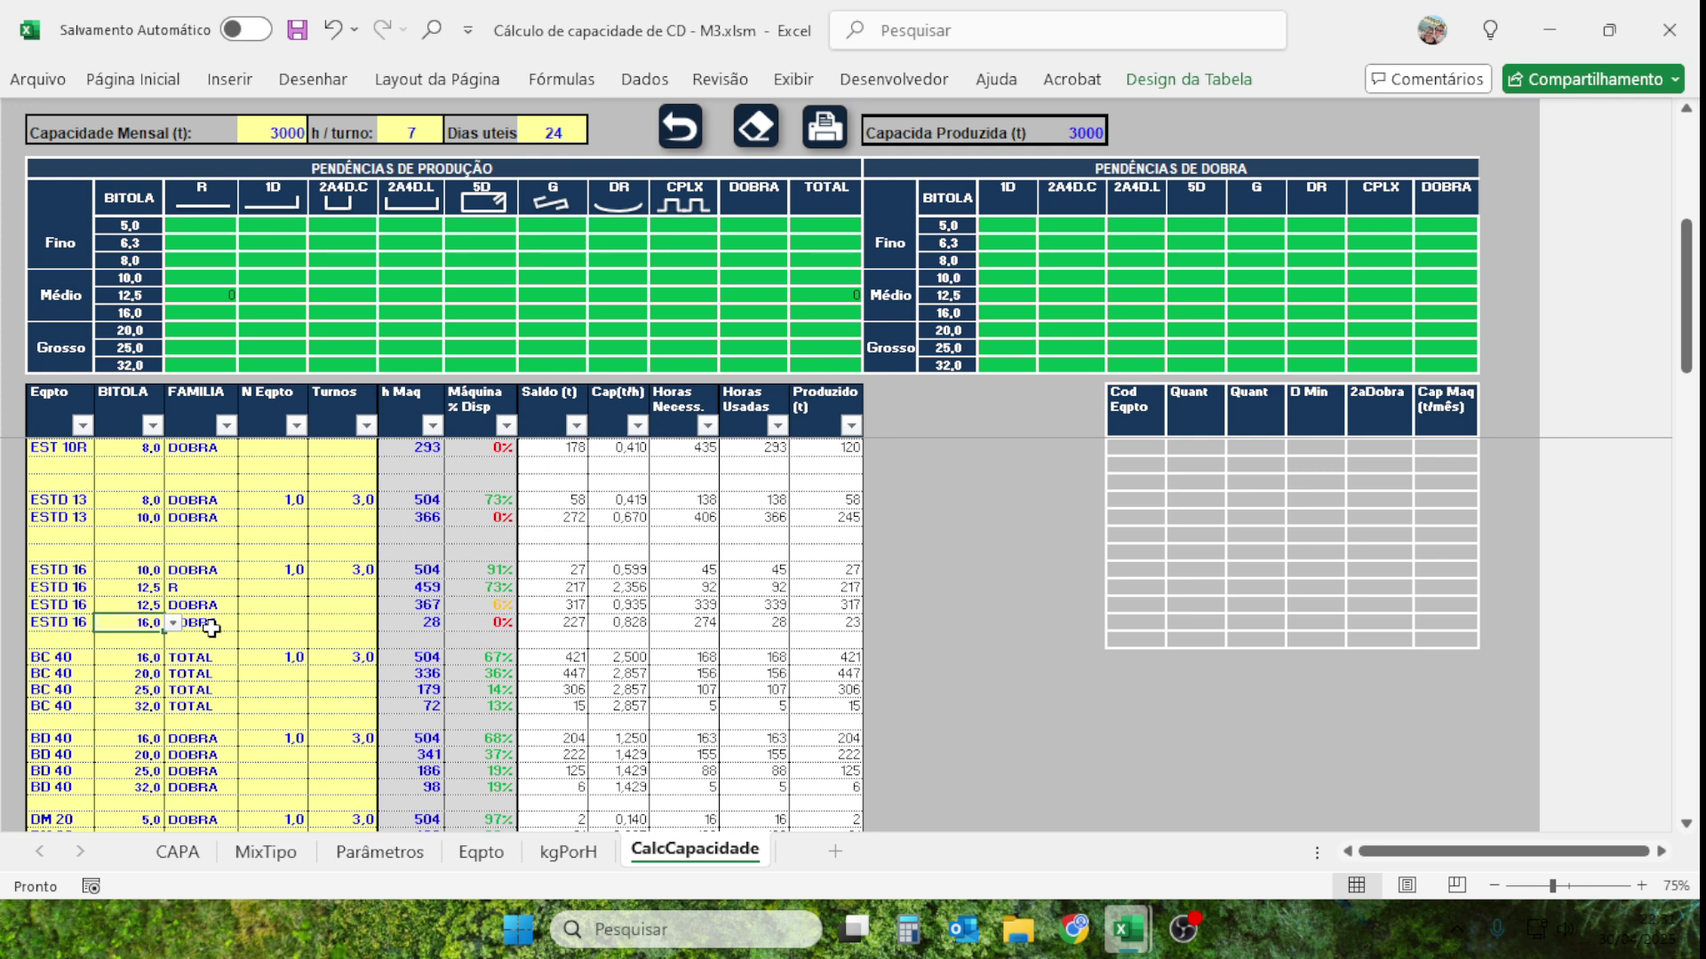
{"action": "left_click", "coordinate": [60, 628]}
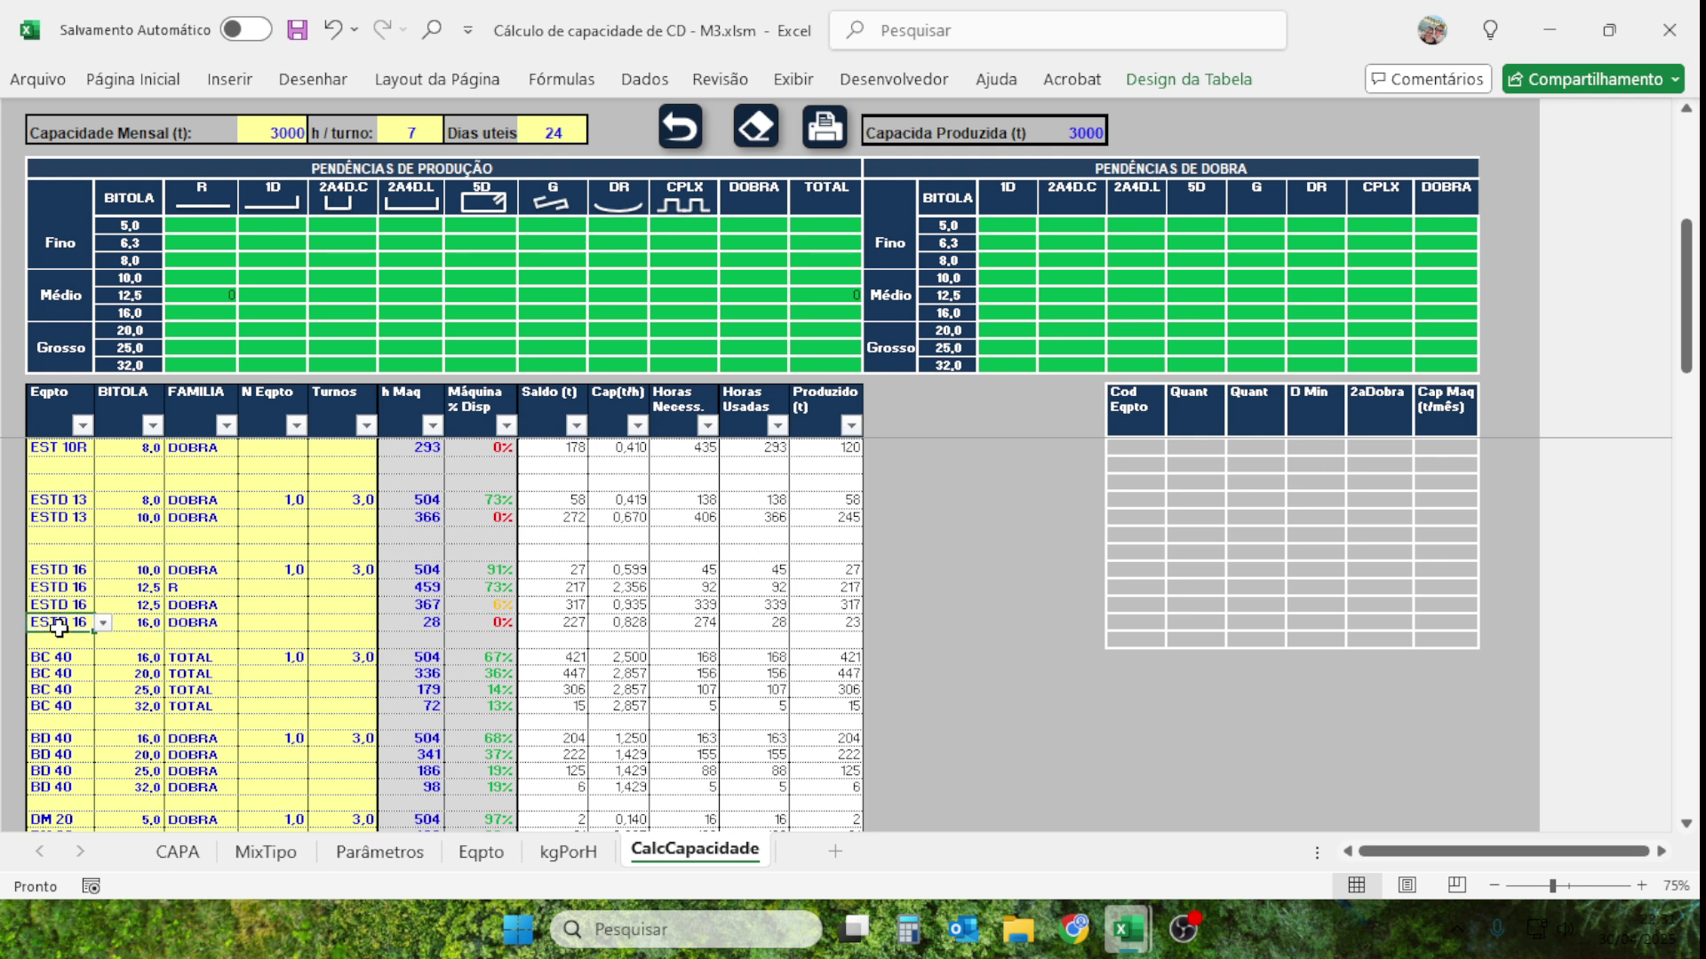
{"action": "left_click", "coordinate": [129, 627]}
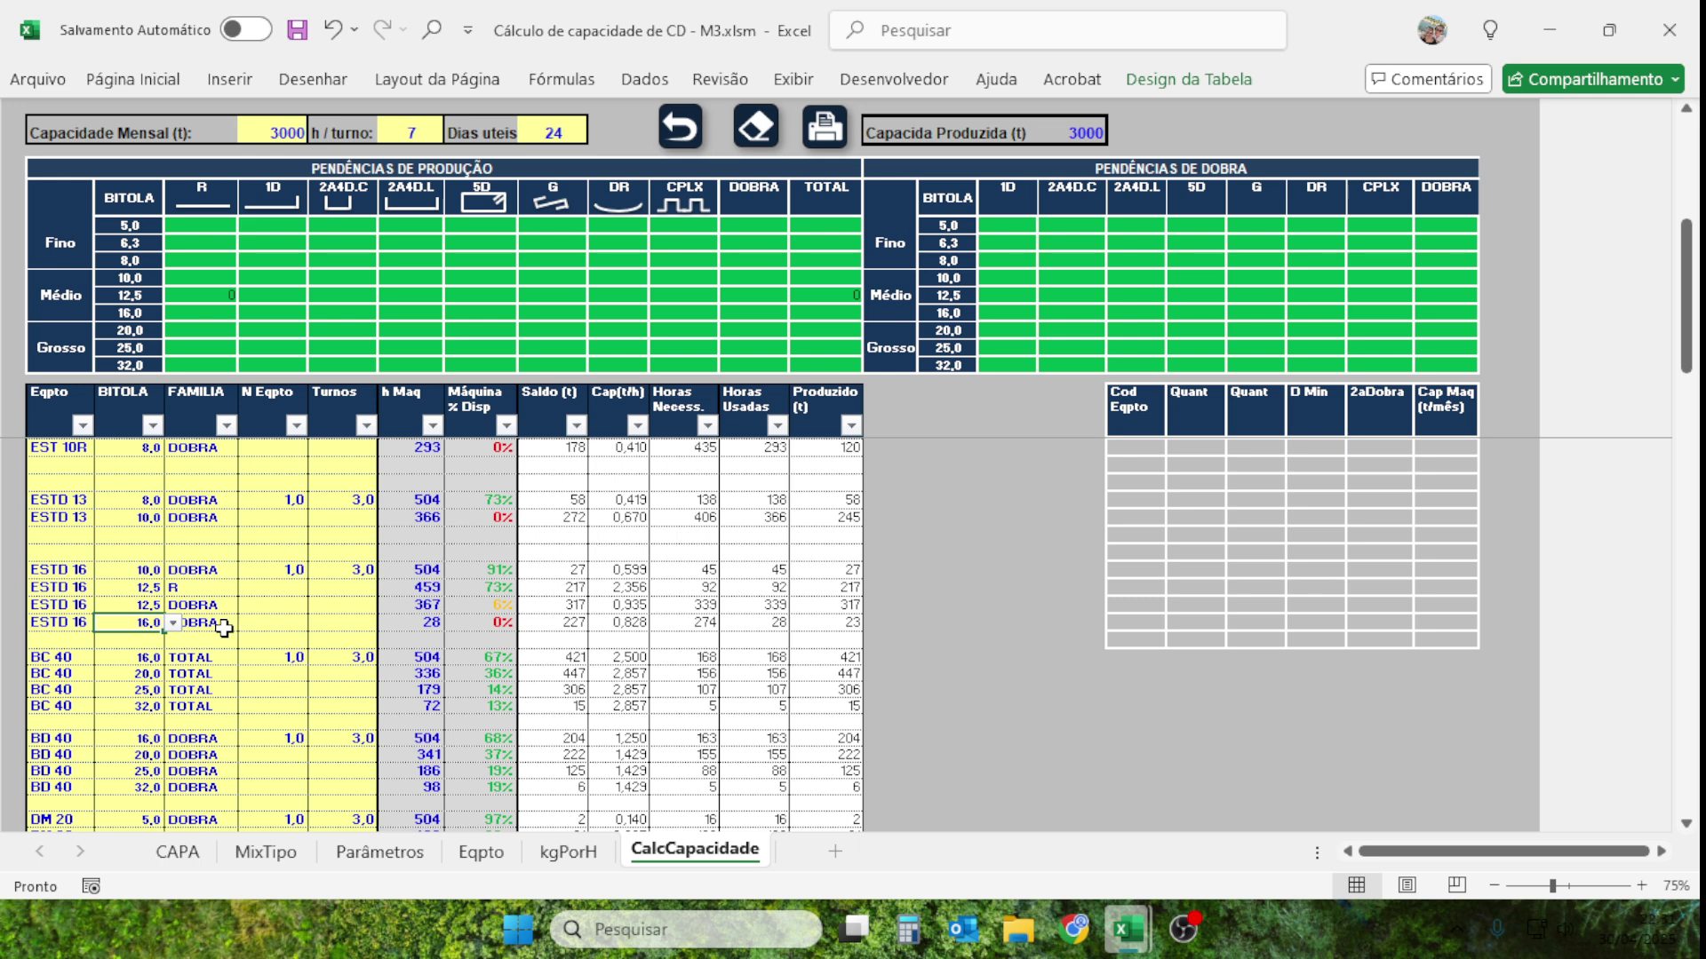
{"action": "left_click", "coordinate": [213, 625]}
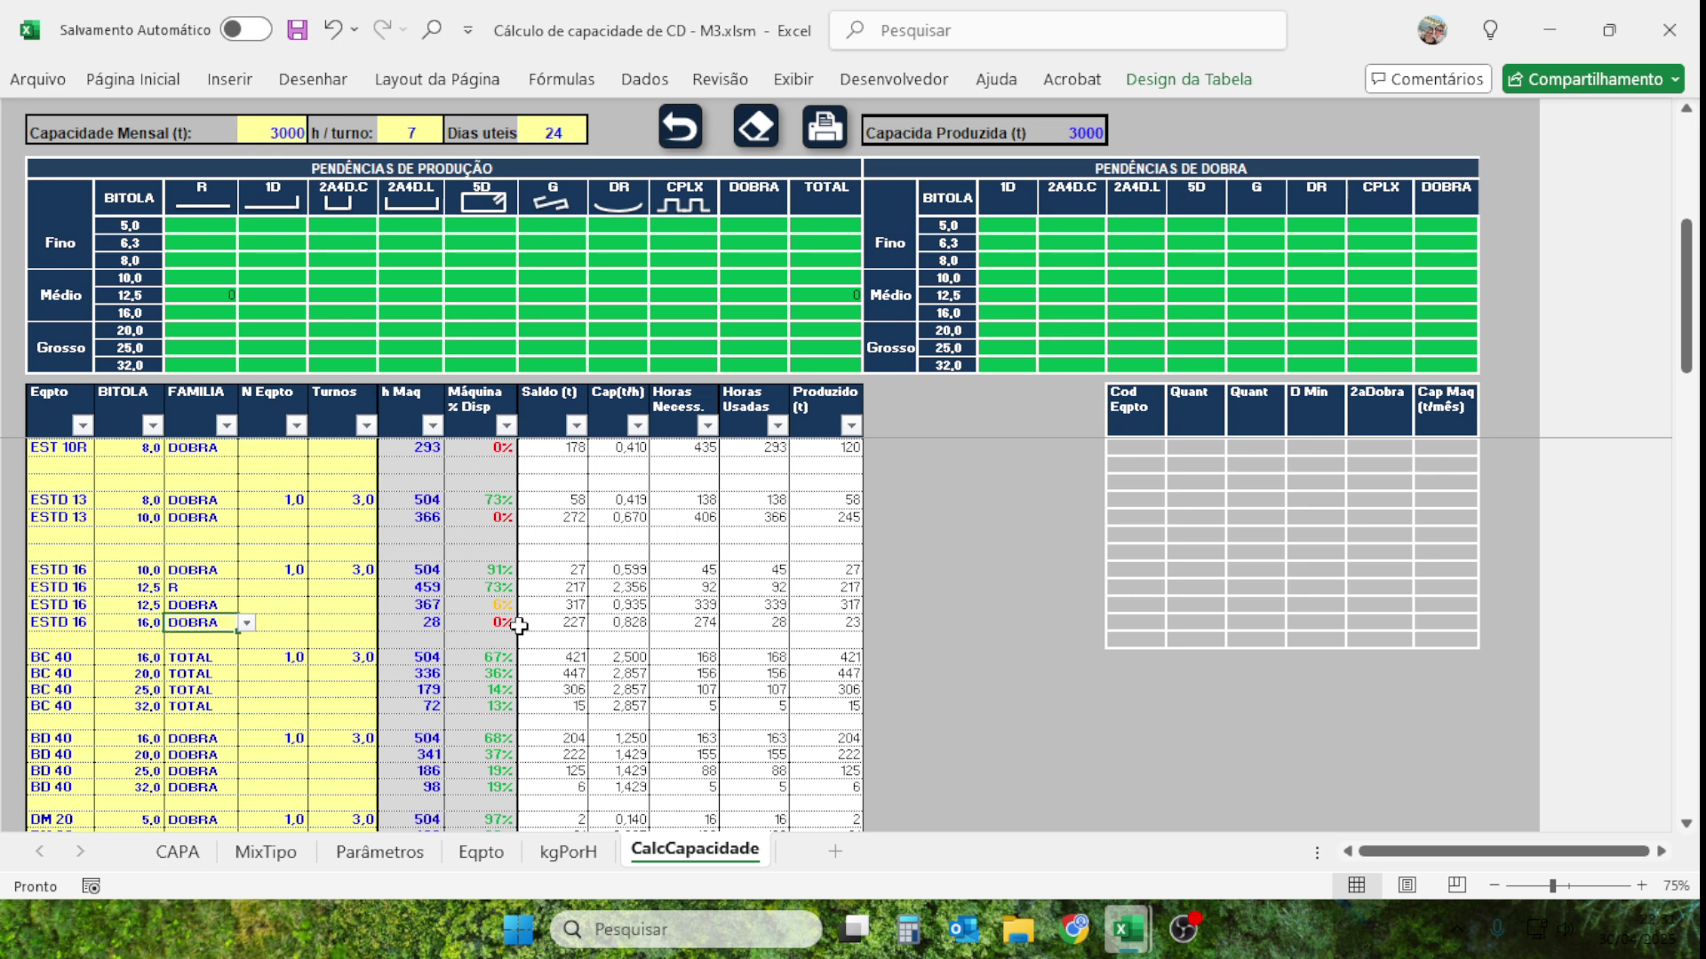
Check the monthly capacity target and the remaining machine availability of the BC 40, BD 40 and DM 20 rows.
{"action": "scroll", "coordinate": [263, 674], "scroll_direction": "down", "scroll_amount": 2}
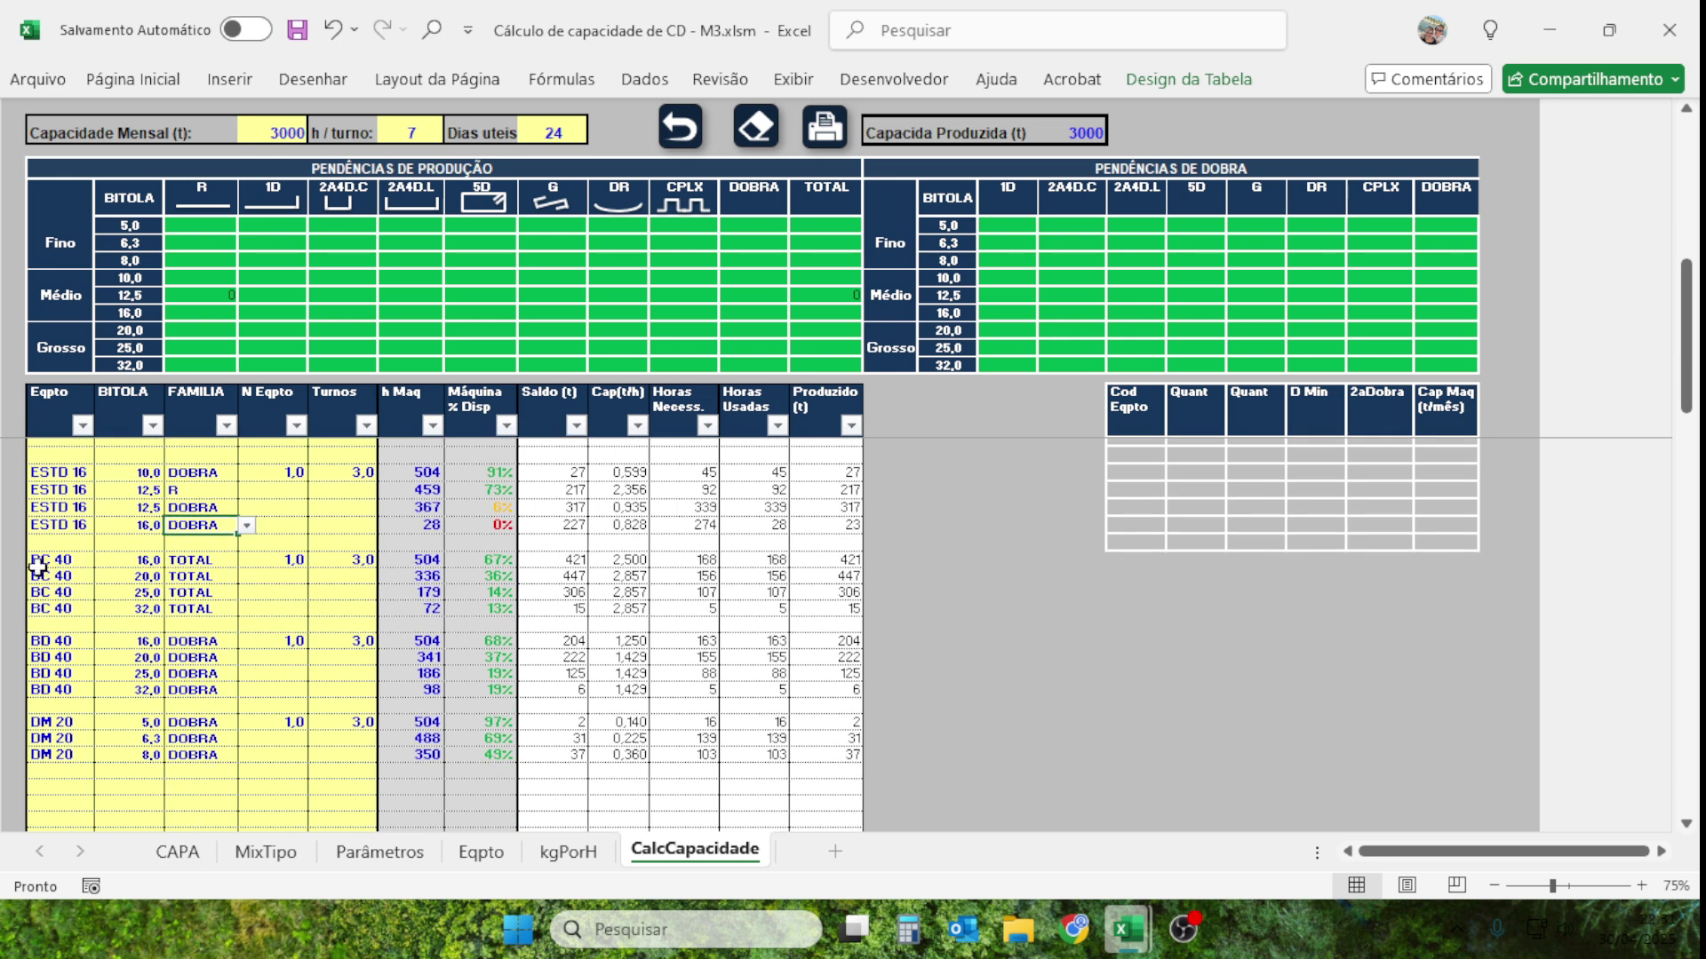
{"action": "left_click_drag", "start_coordinate": [39, 563], "coordinate": [323, 755]}
{"action": "left_click", "coordinate": [303, 775]}
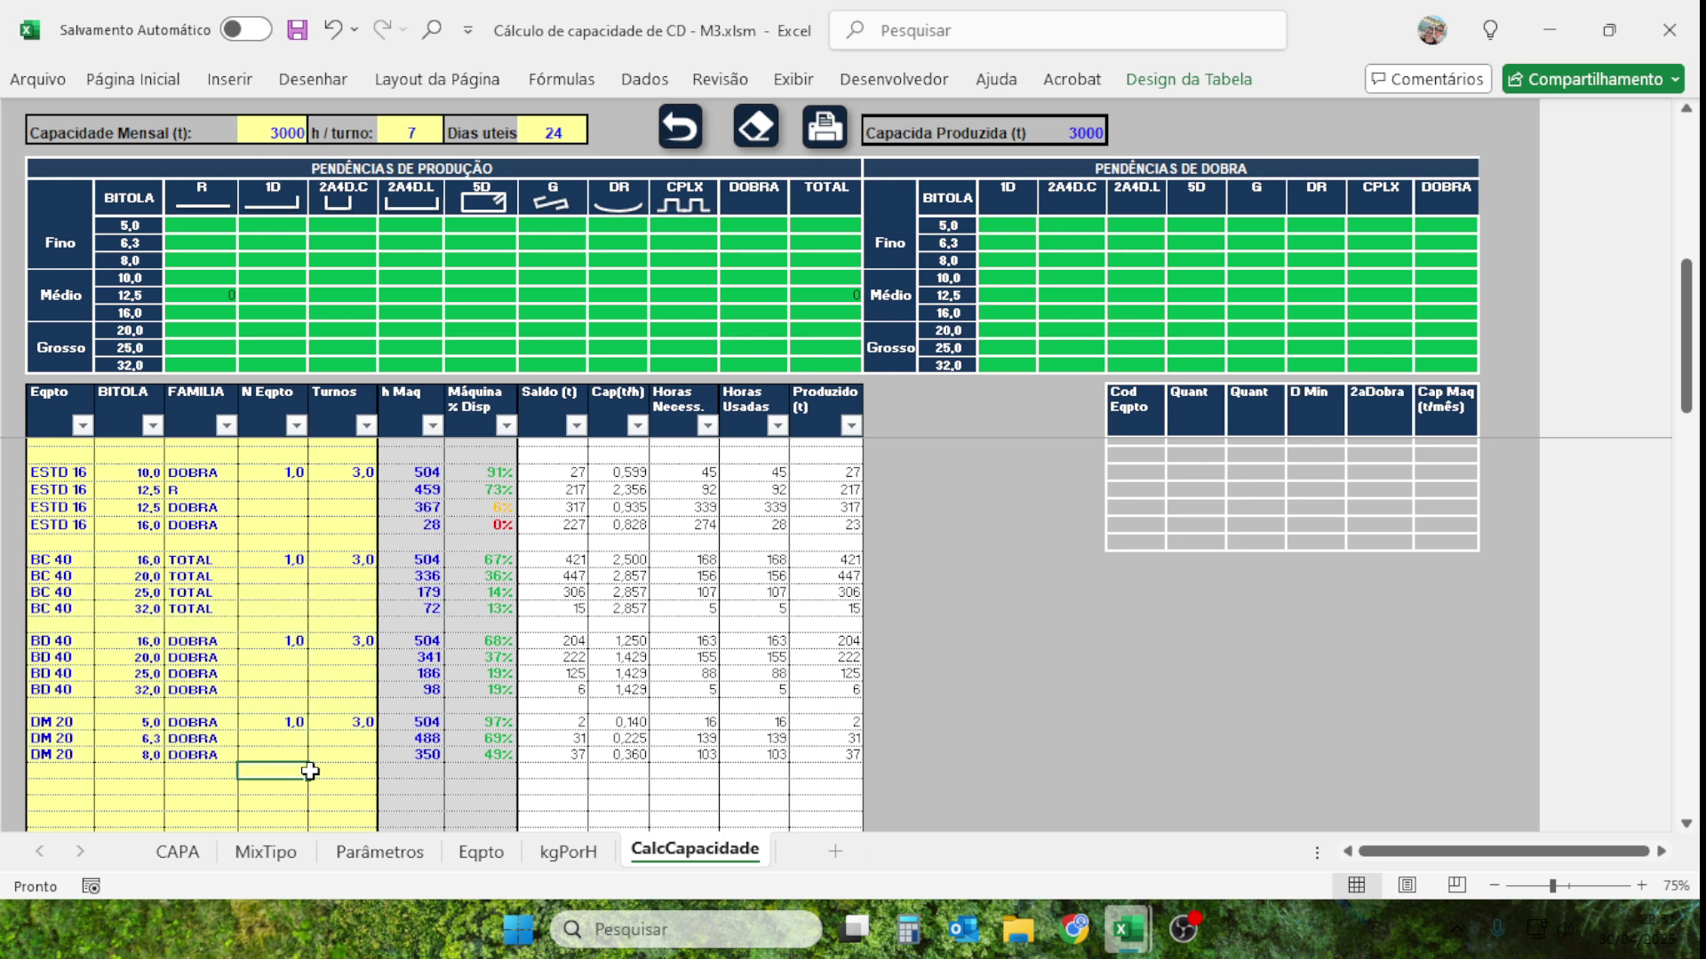
{"action": "left_click", "coordinate": [278, 134]}
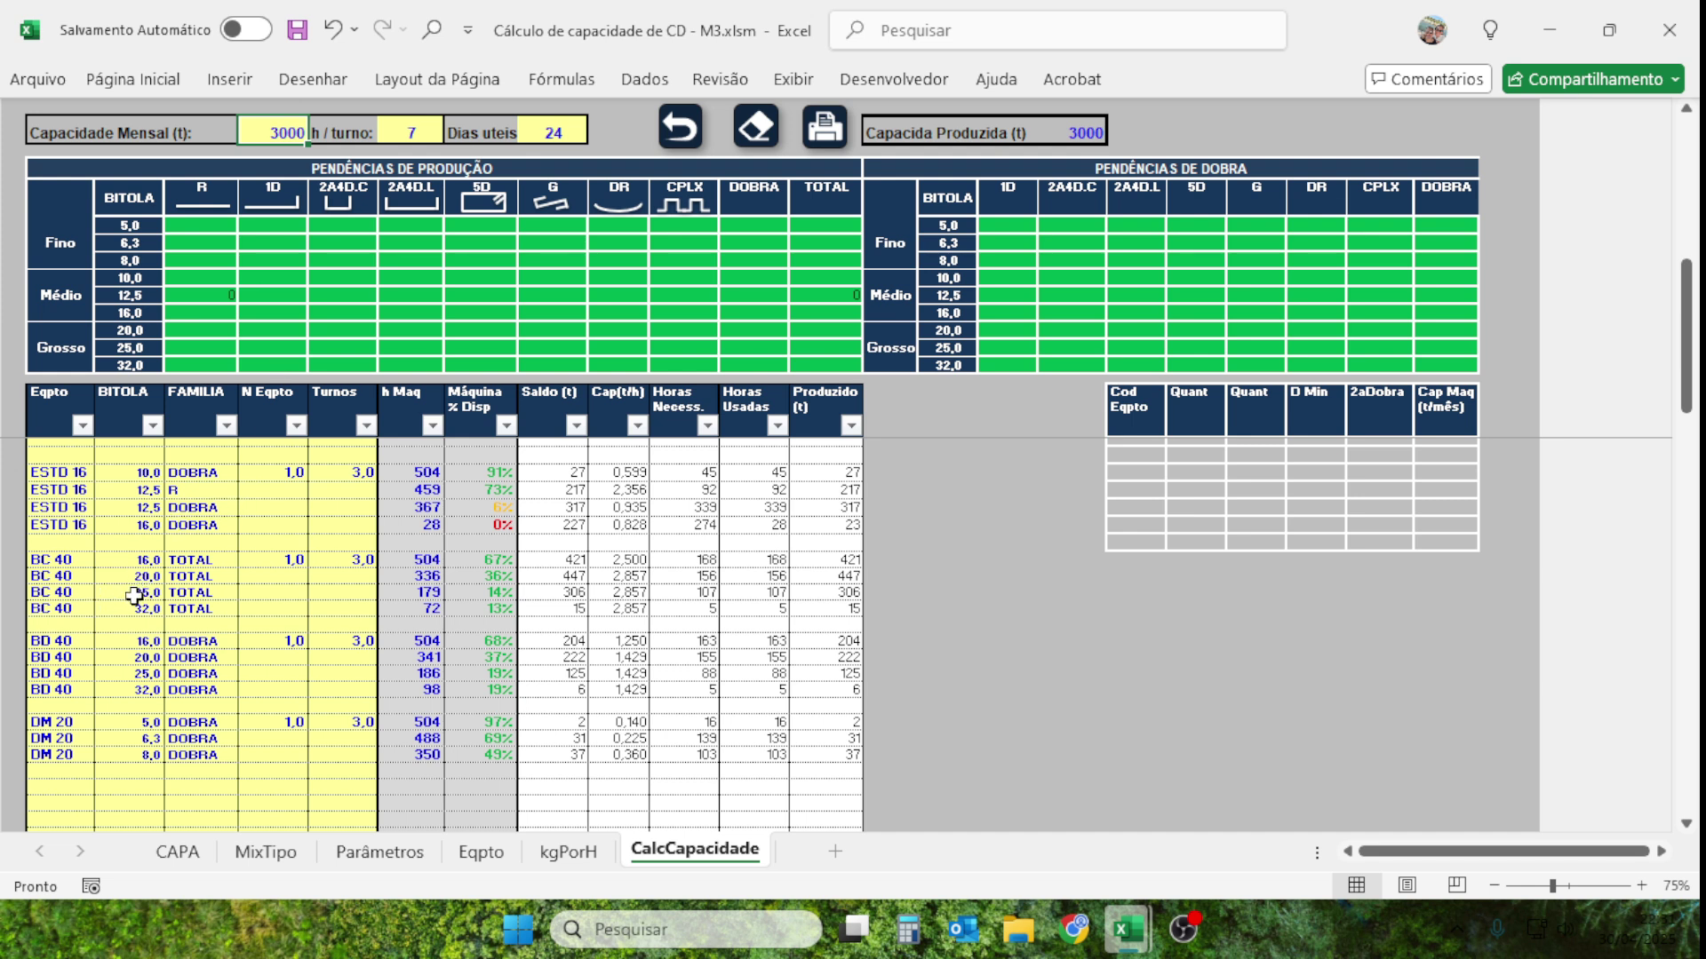
{"action": "left_click", "coordinate": [508, 609]}
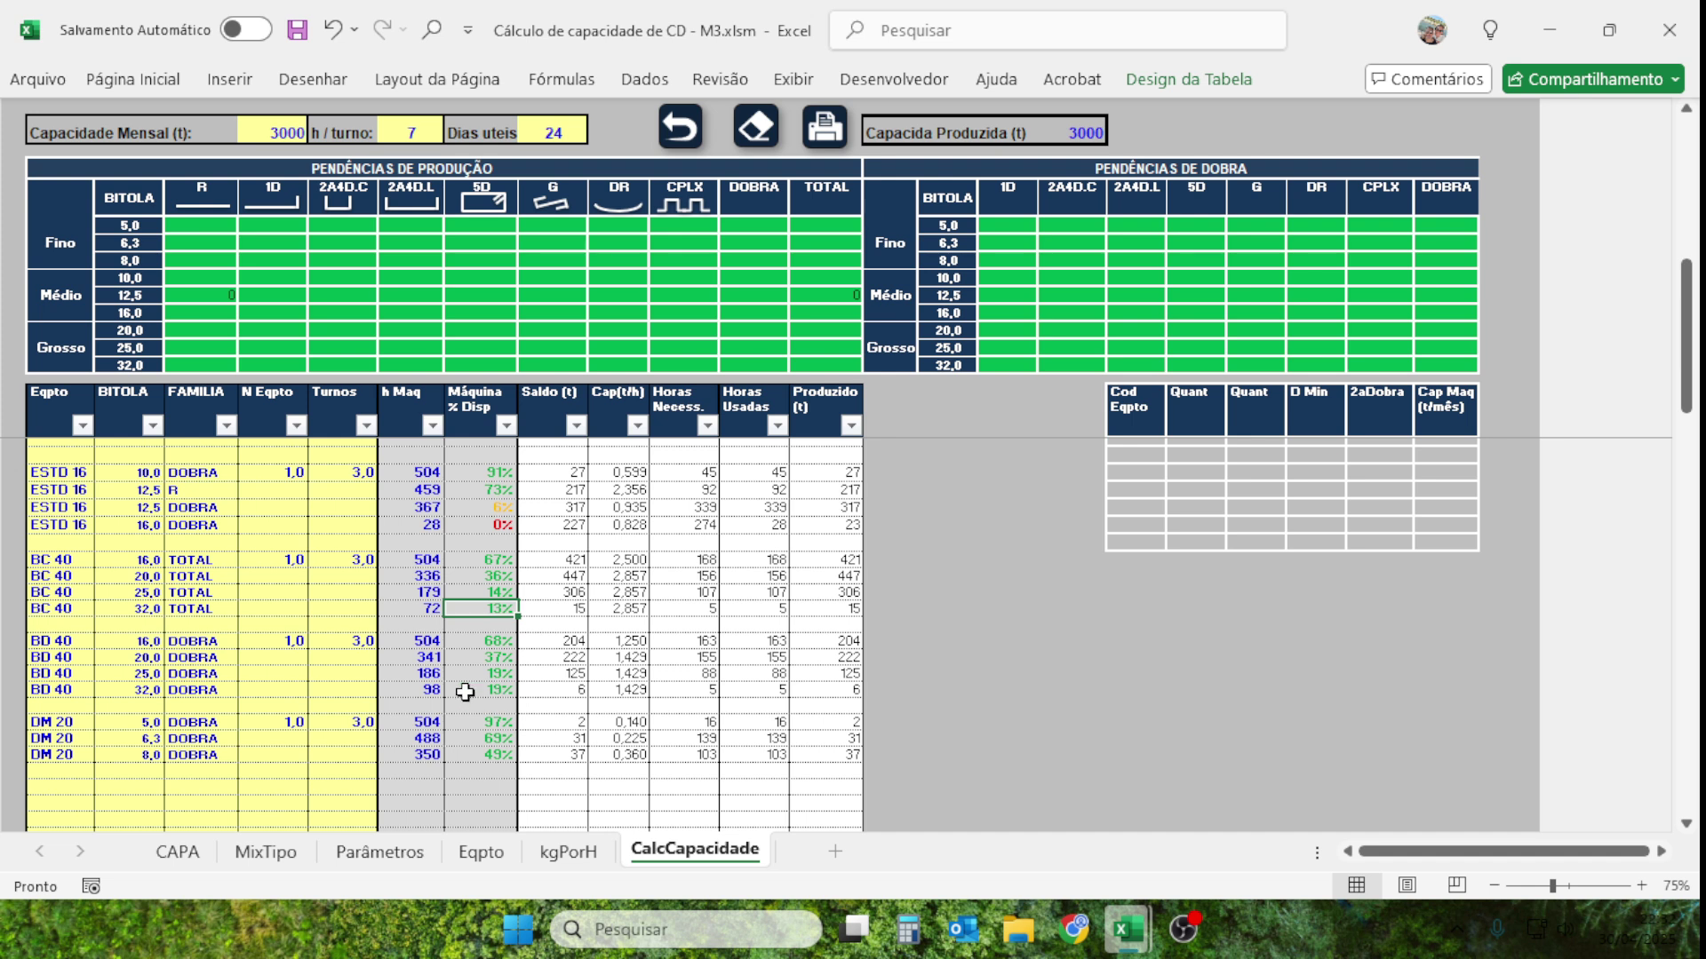
{"action": "left_click", "coordinate": [494, 698]}
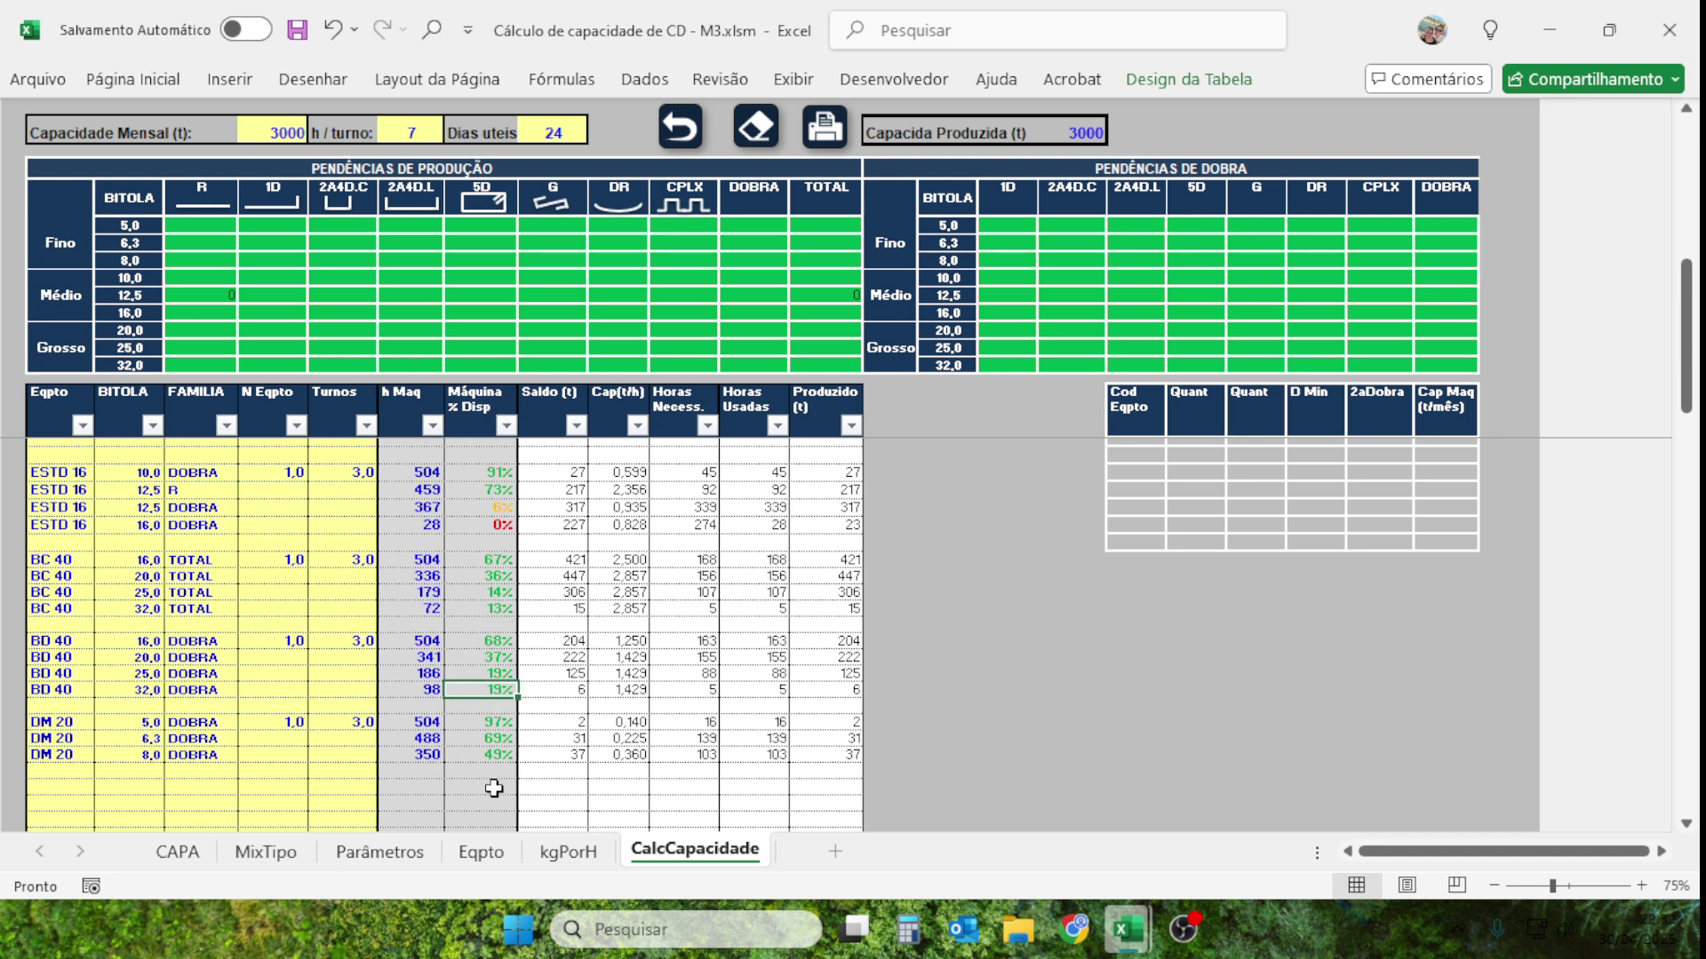
{"action": "left_click", "coordinate": [488, 756]}
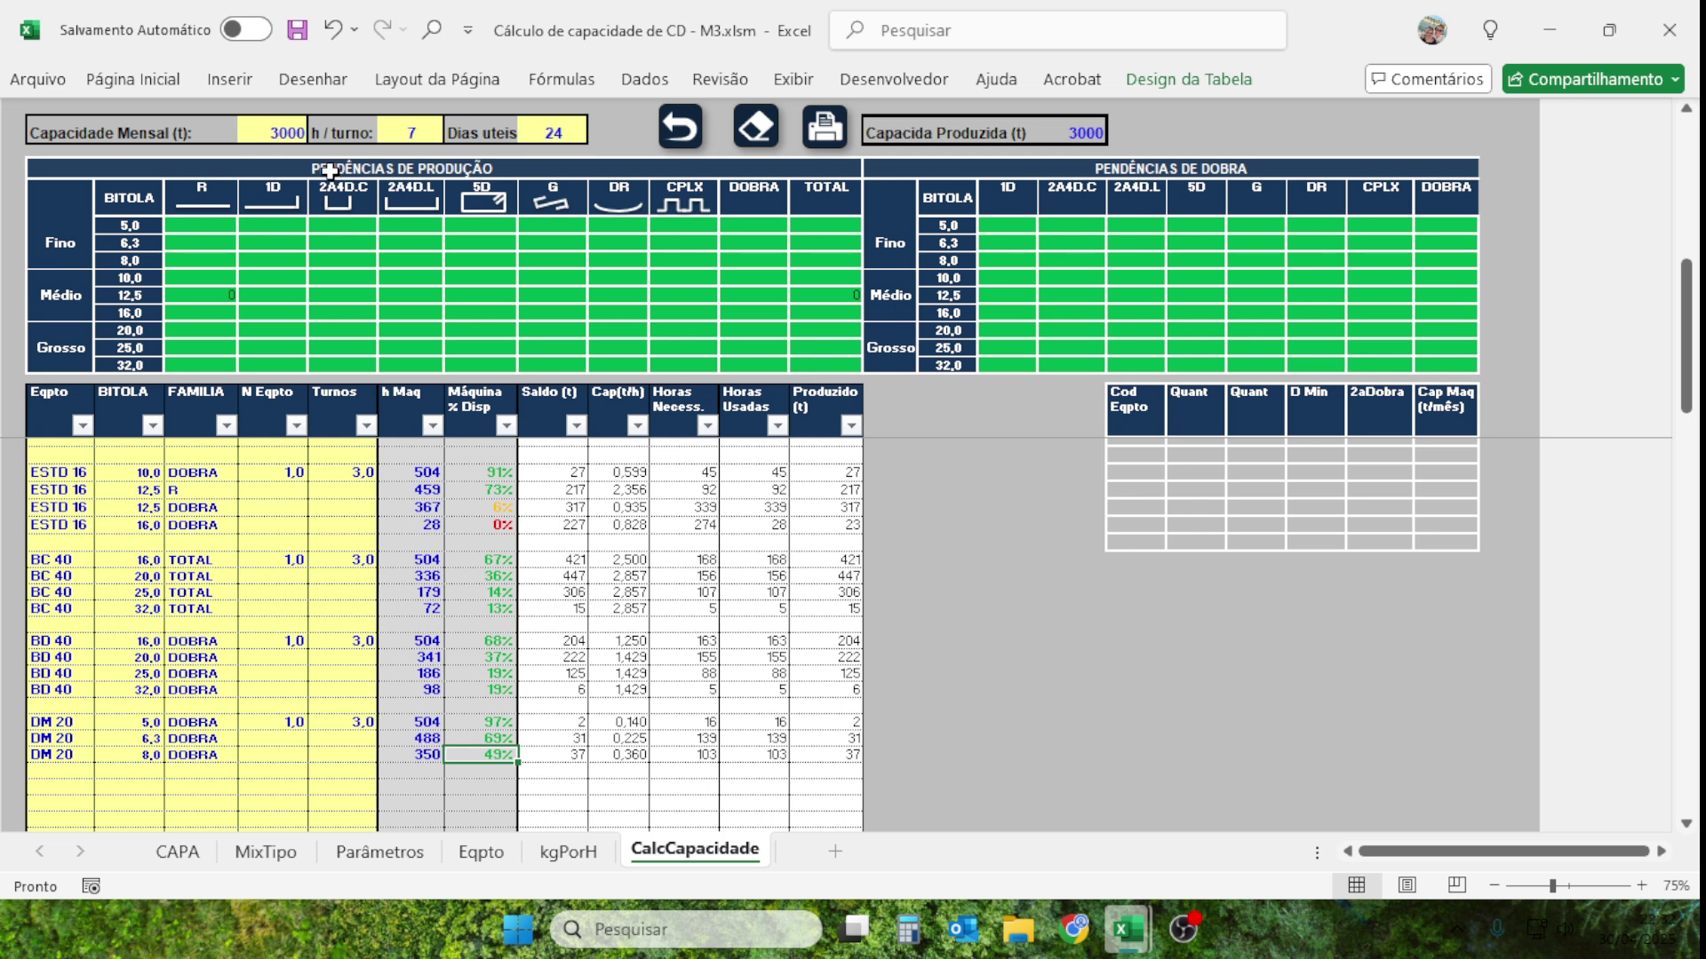
Review the complete equipment plan from the END 12 rows down to the DM 20 rows.
{"action": "scroll", "coordinate": [1312, 525], "scroll_direction": "up", "scroll_amount": 2}
{"action": "scroll", "coordinate": [1312, 525], "scroll_direction": "up", "scroll_amount": 3}
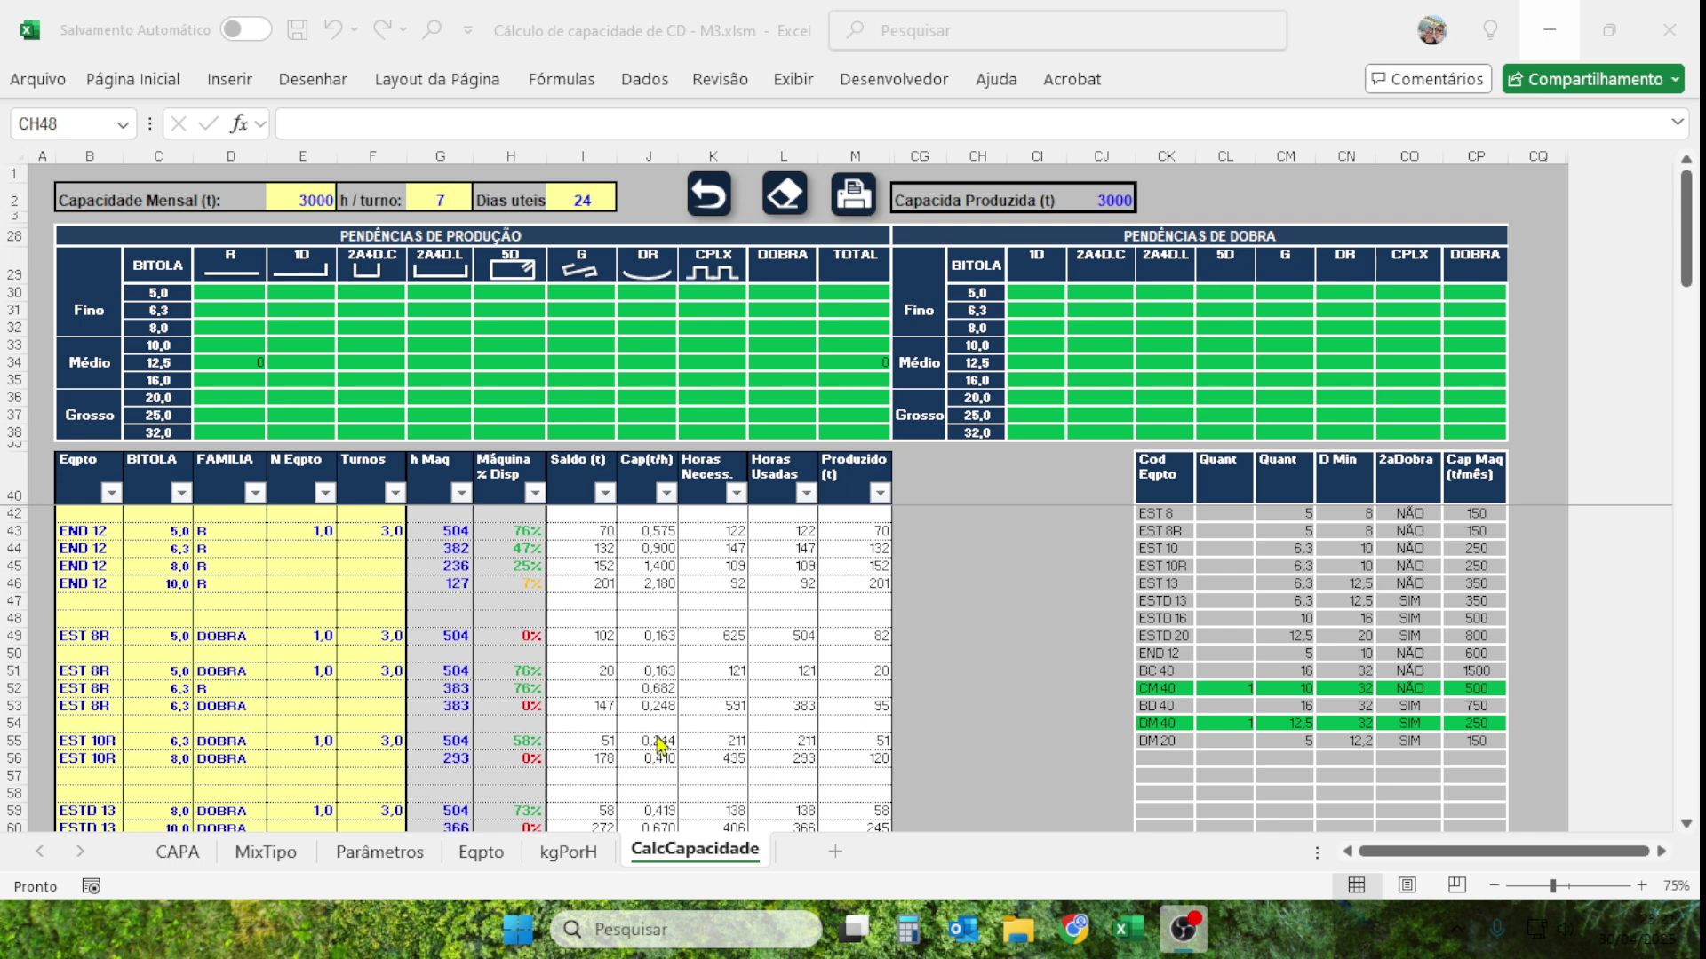
{"action": "scroll", "coordinate": [553, 696], "scroll_direction": "down", "scroll_amount": 2}
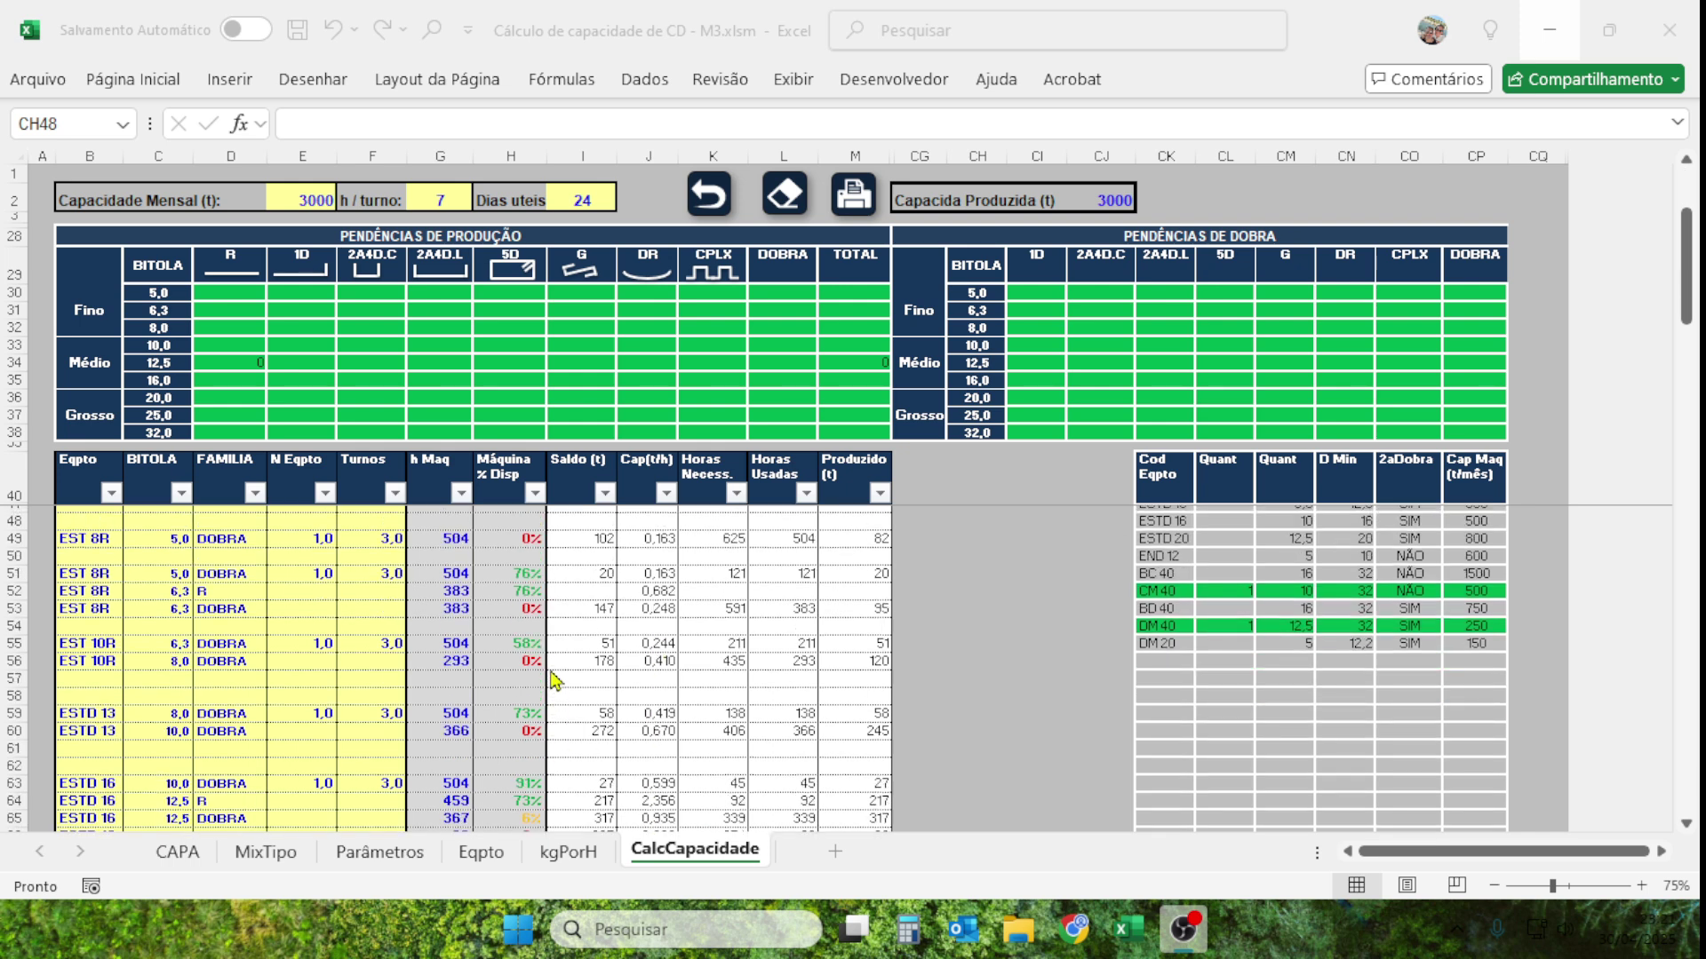
{"action": "scroll", "coordinate": [553, 680], "scroll_direction": "down", "scroll_amount": 5}
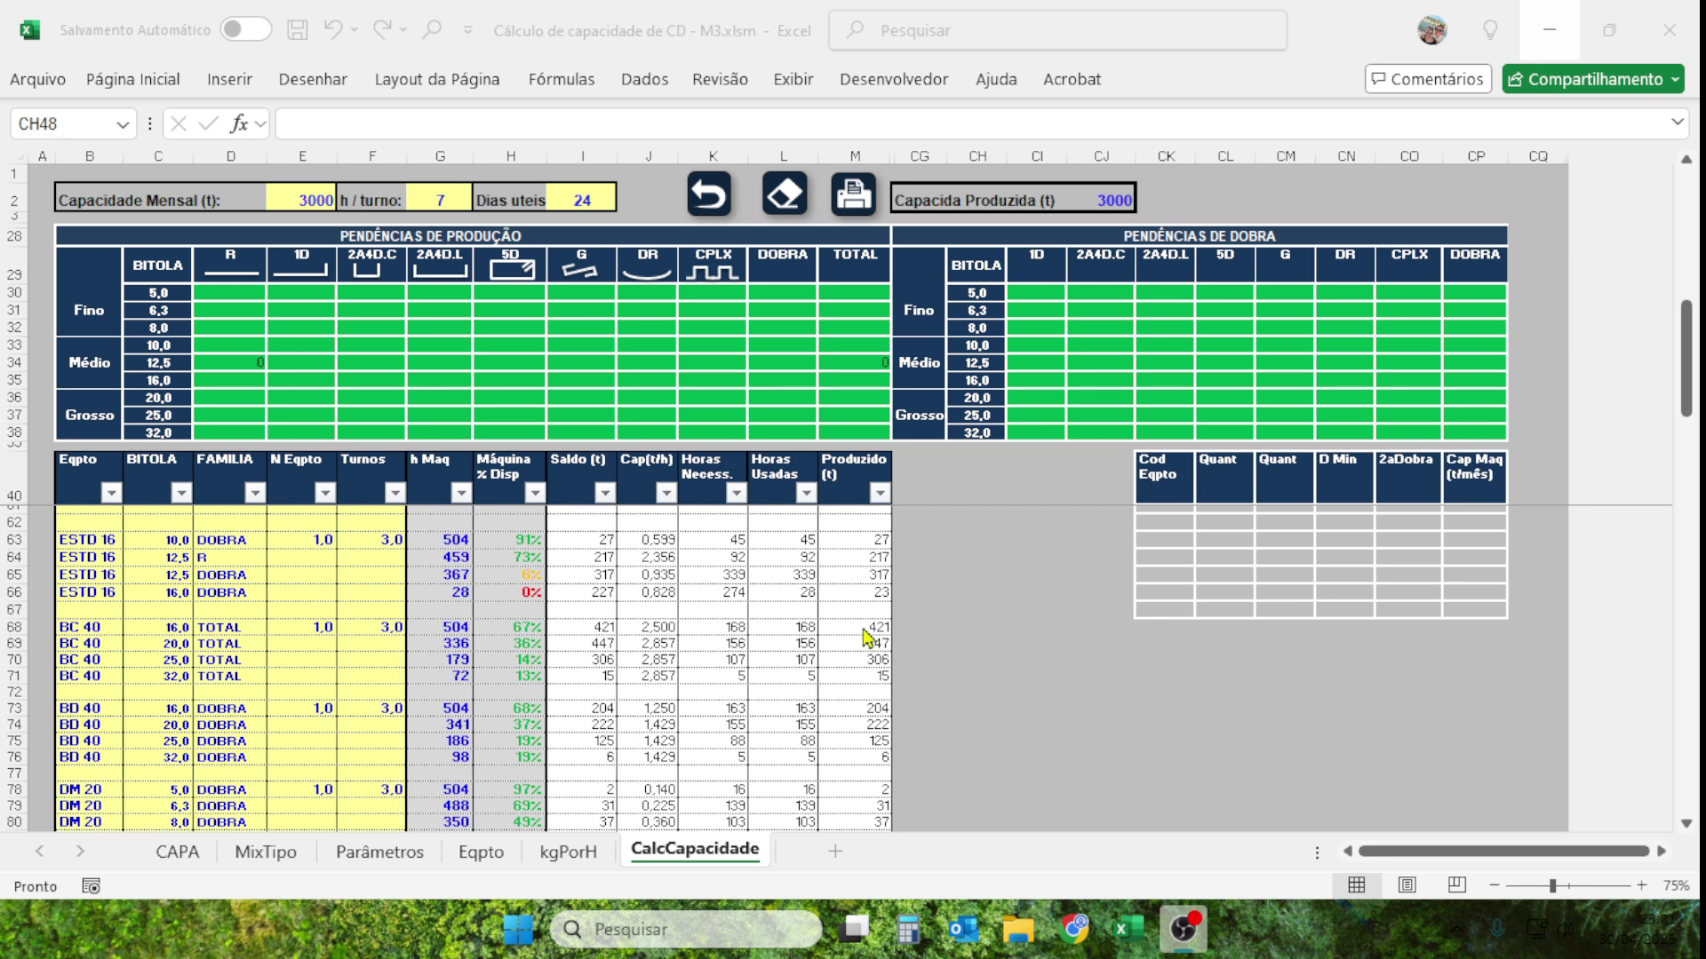
Check the combined Produzido (t) of the BC 40 rows and the remaining machine availability at gauge 32,0.
{"action": "left_click_drag", "start_coordinate": [858, 629], "coordinate": [854, 679]}
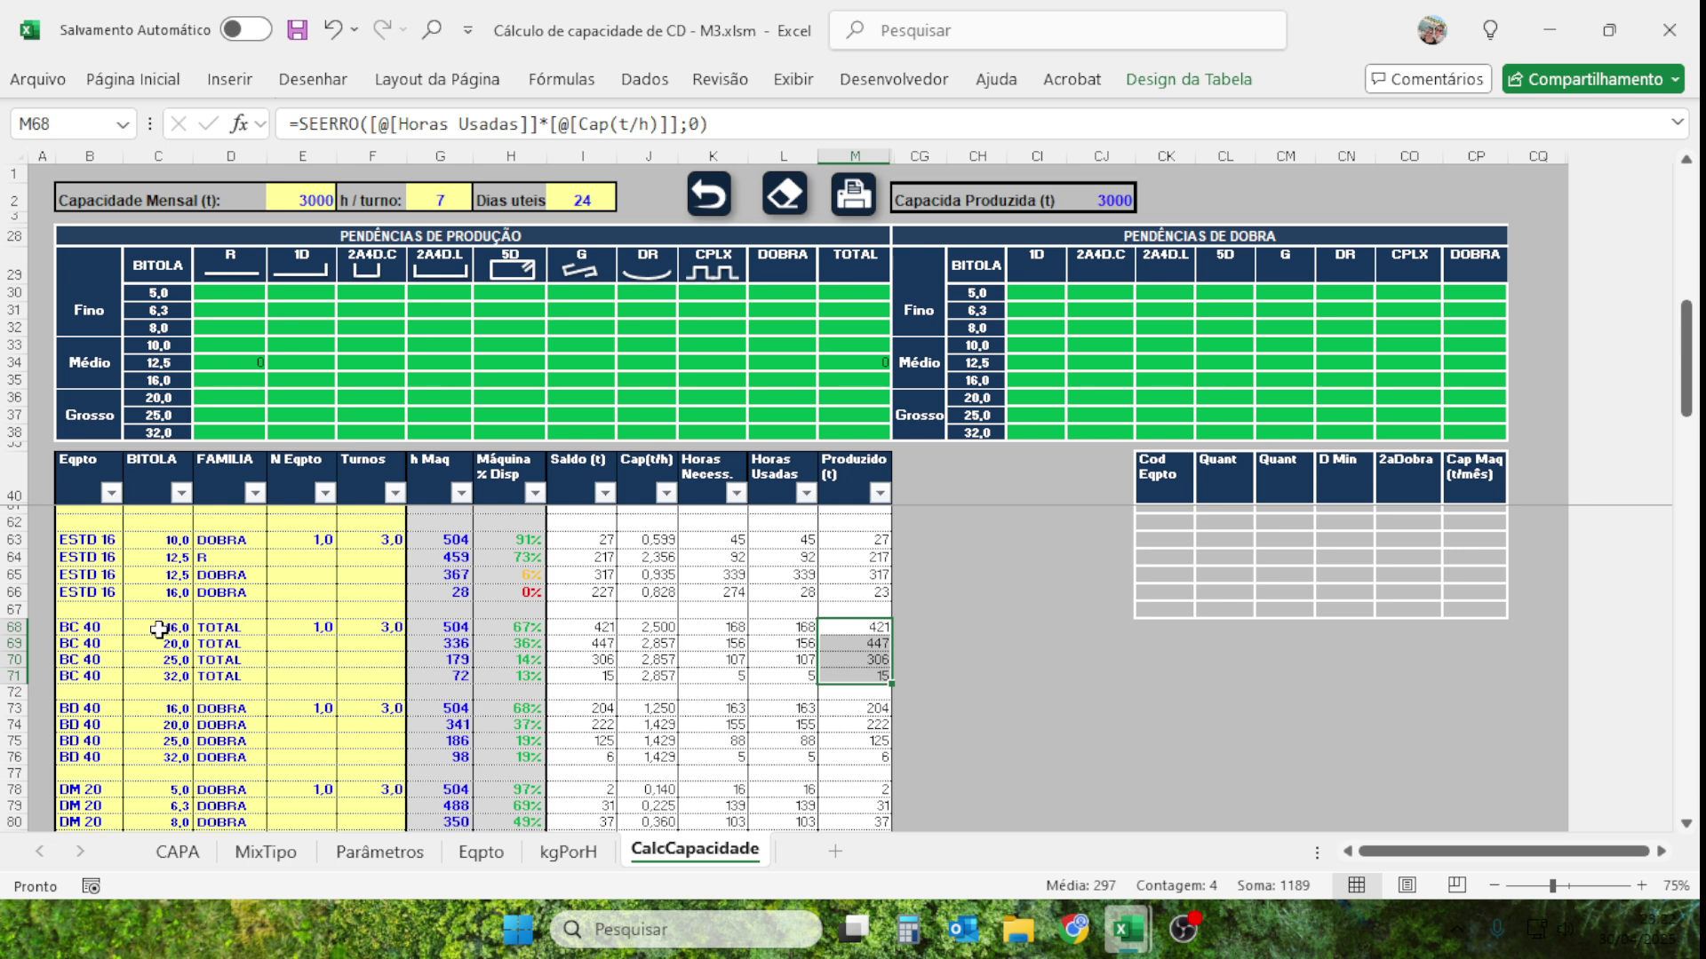
{"action": "left_click", "coordinate": [527, 678]}
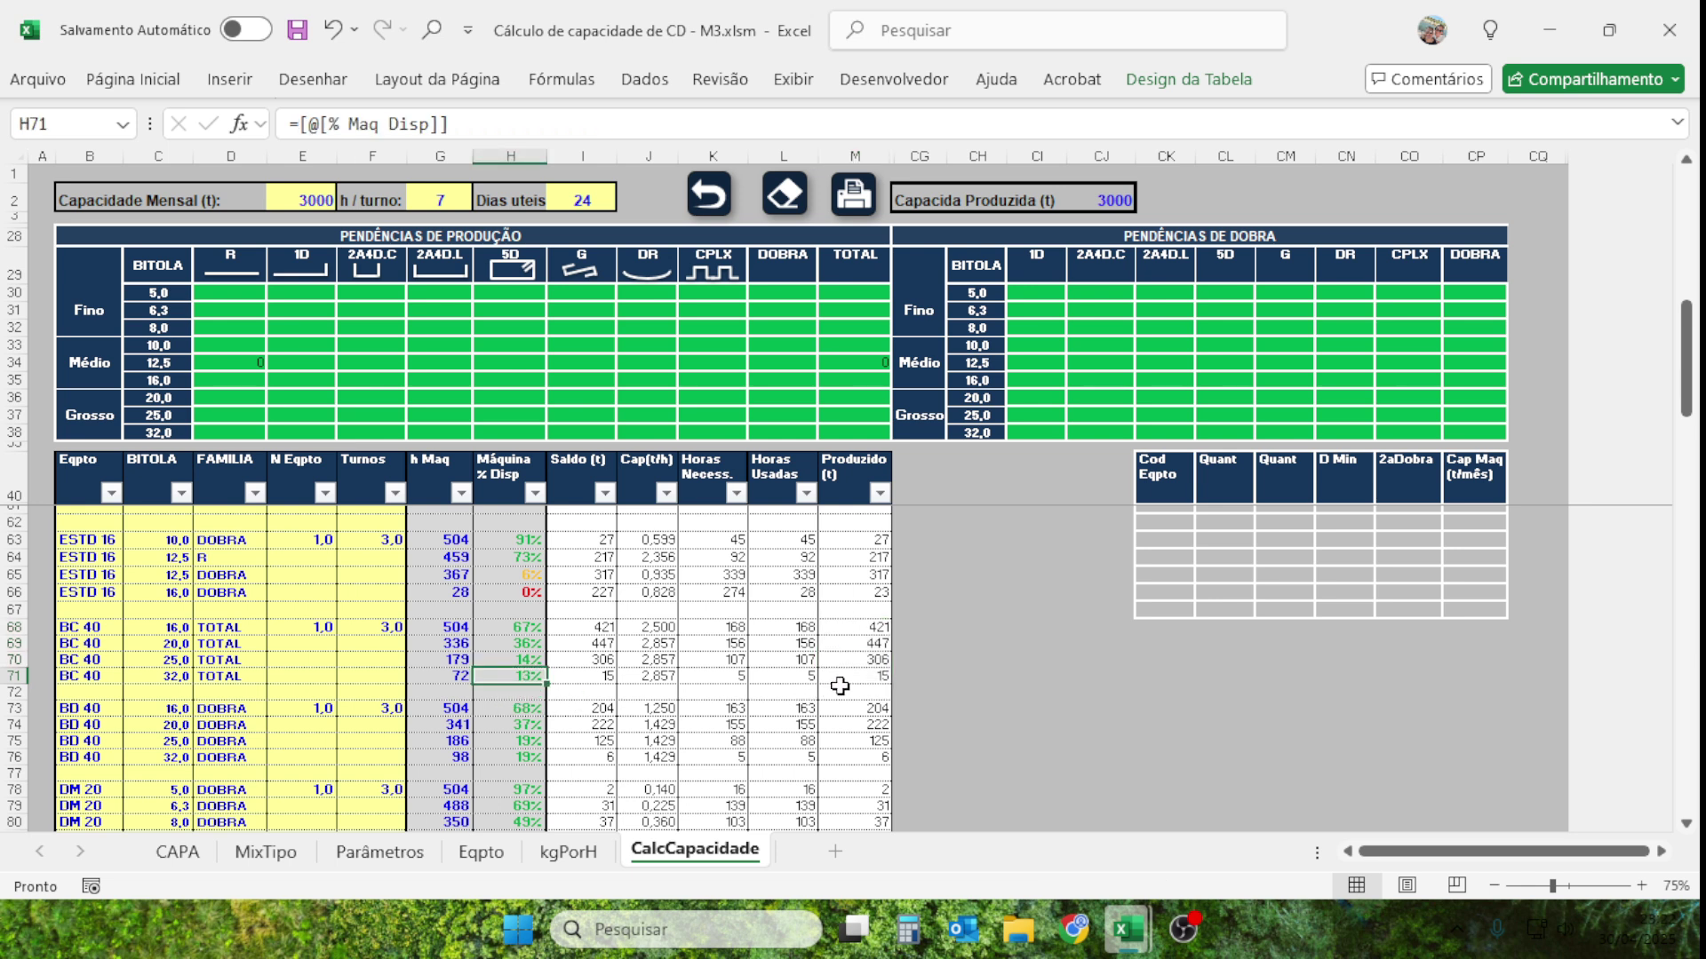
{"action": "left_click_drag", "start_coordinate": [868, 626], "coordinate": [864, 677]}
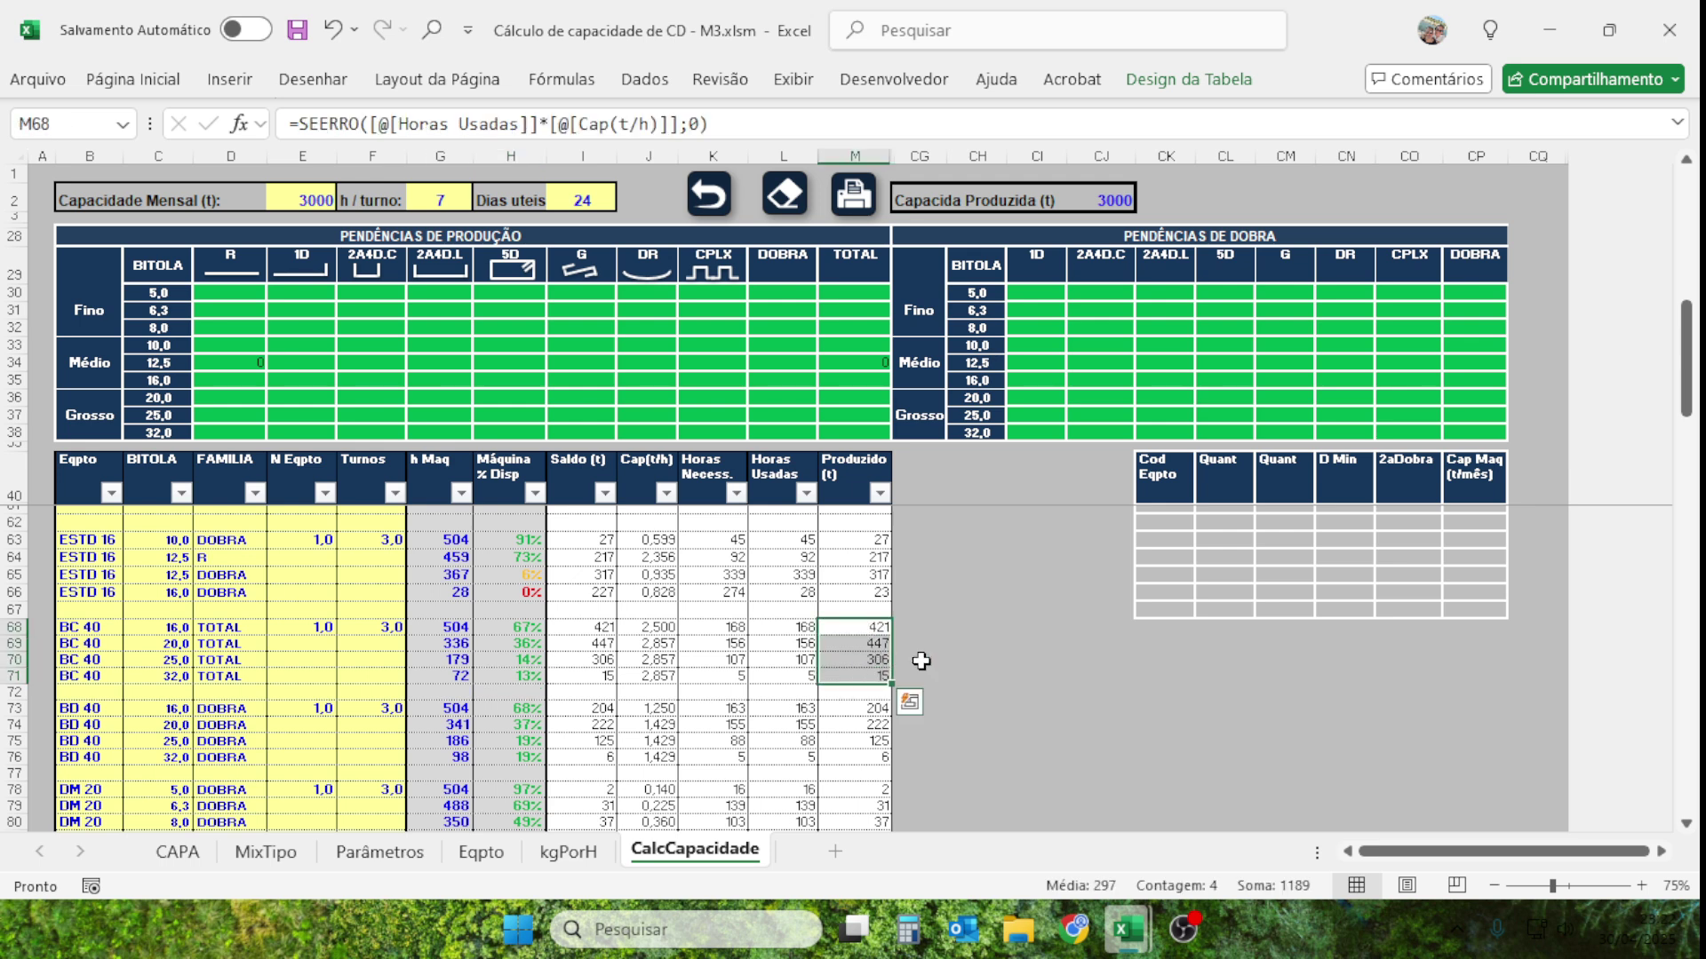
Check the combined Produzido (t) of the END 12 rows and of each EST 8R group.
{"action": "scroll", "coordinate": [862, 596], "scroll_direction": "up", "scroll_amount": 3}
{"action": "scroll", "coordinate": [862, 596], "scroll_direction": "up", "scroll_amount": 4}
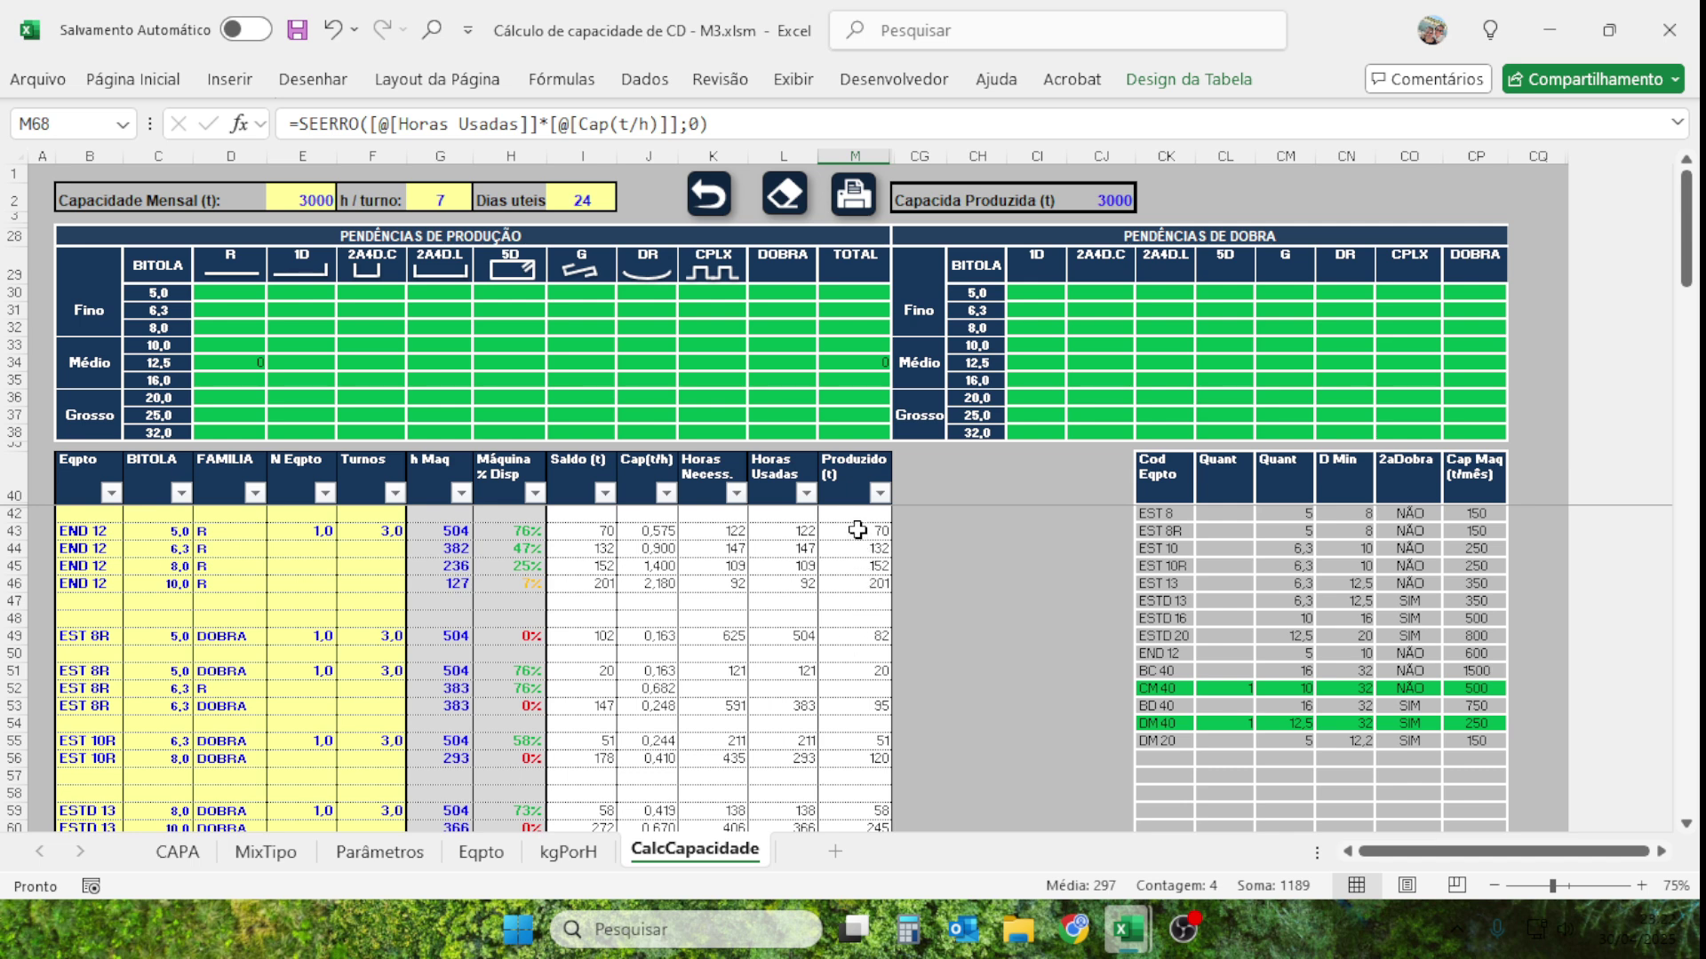
{"action": "left_click_drag", "start_coordinate": [857, 531], "coordinate": [852, 583]}
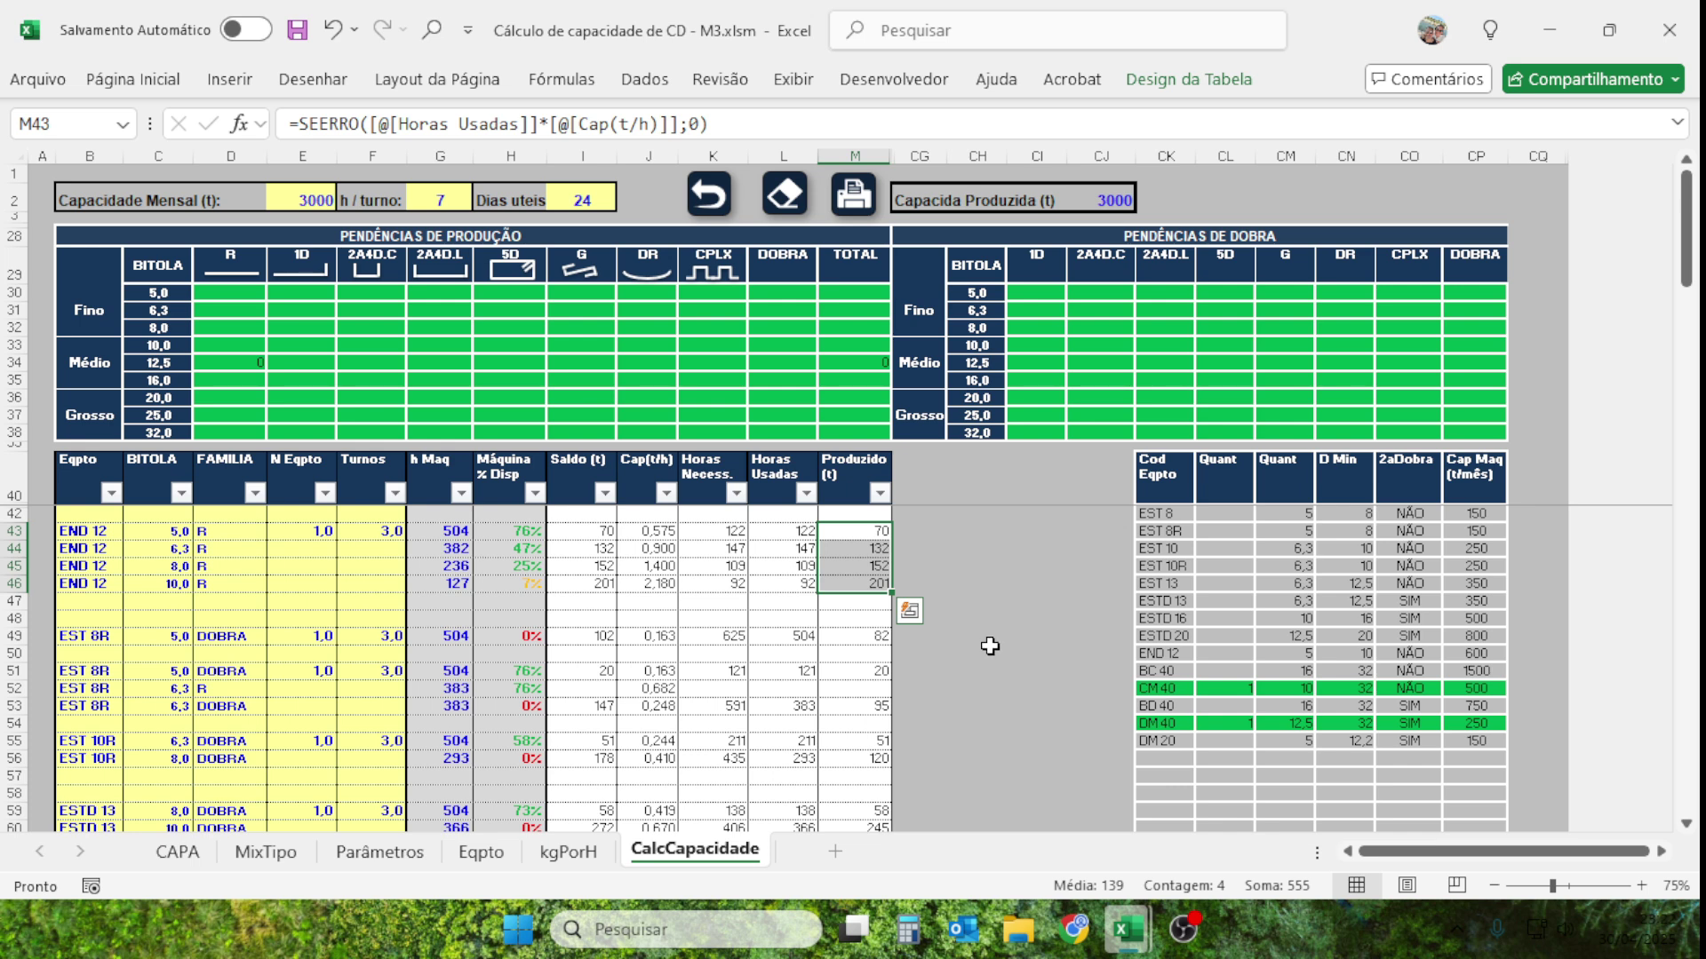
{"action": "left_click", "coordinate": [850, 638]}
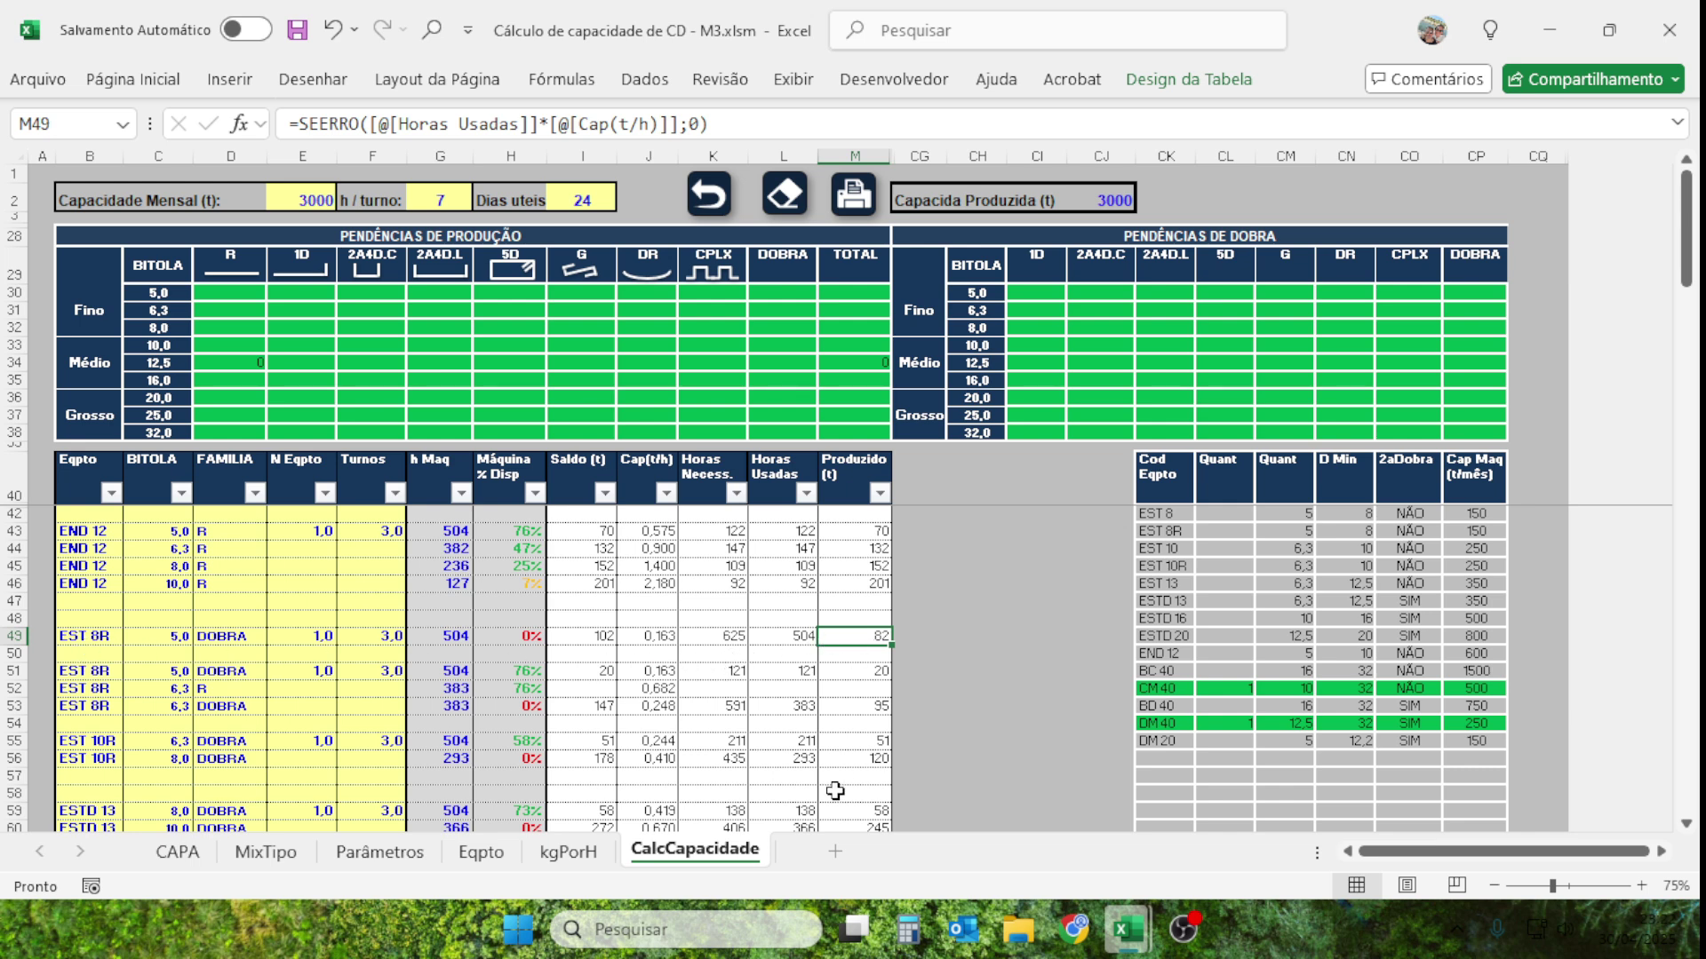
{"action": "left_click_drag", "start_coordinate": [868, 670], "coordinate": [868, 708]}
Review the plan rows from EST 8R down to DM 20 and compare the produced capacity with the monthly capacity target.
{"action": "scroll", "coordinate": [970, 716], "scroll_direction": "down", "scroll_amount": 2}
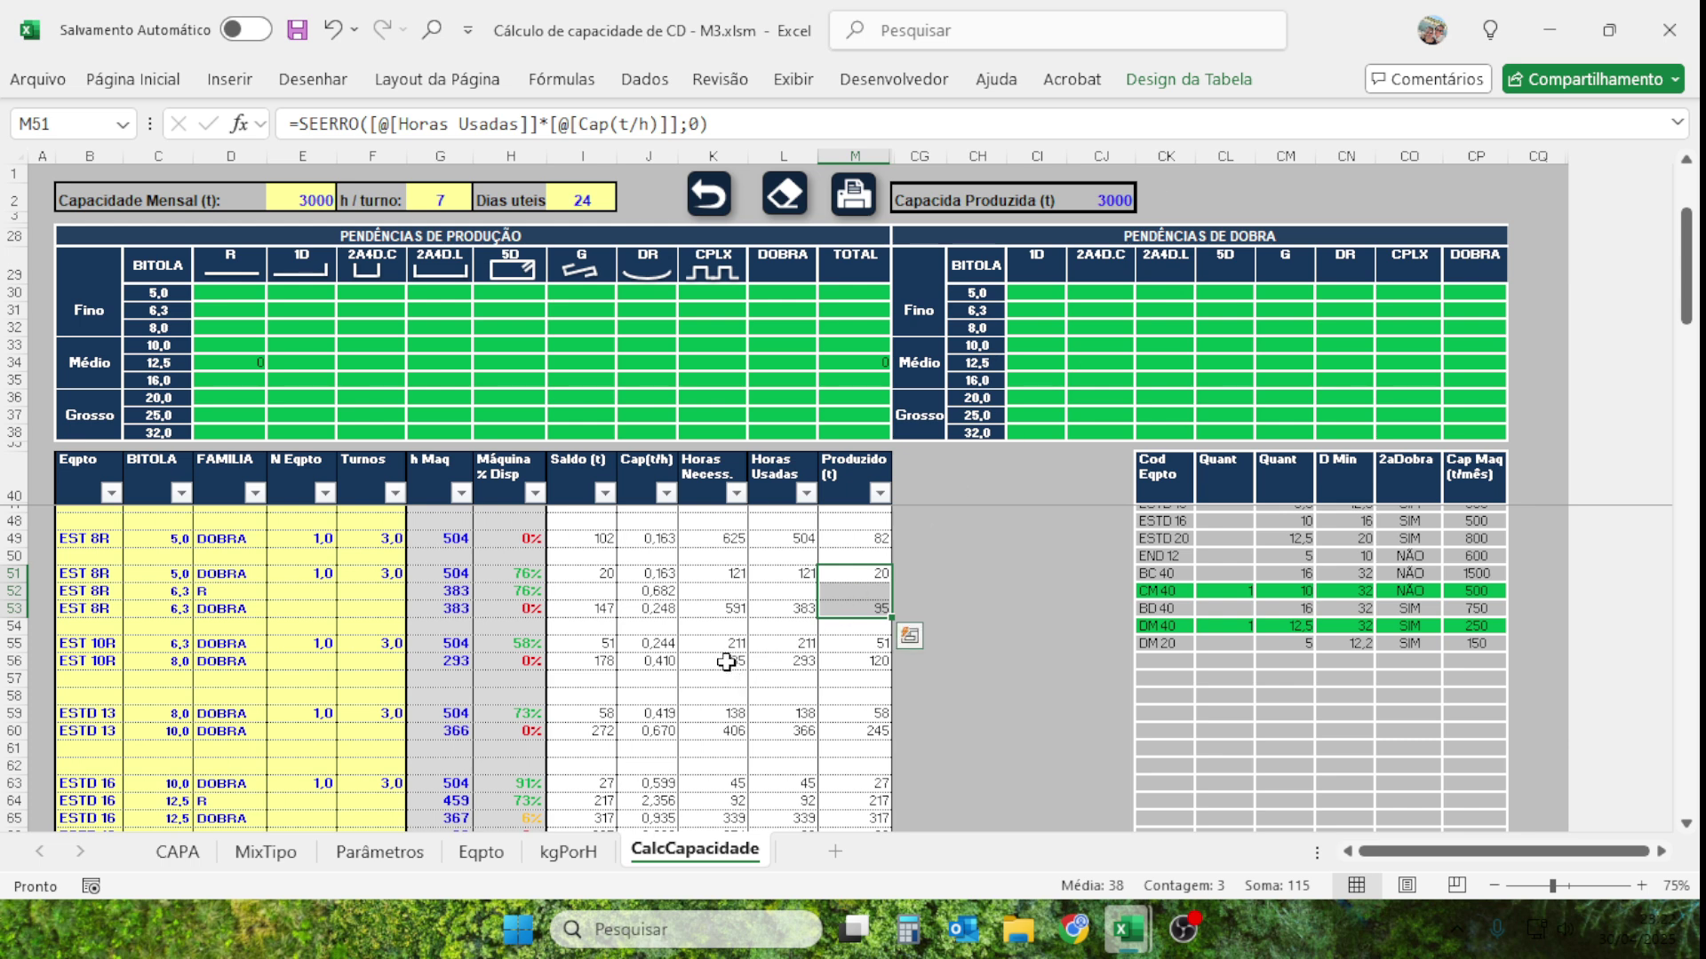
{"action": "scroll", "coordinate": [724, 662], "scroll_direction": "down", "scroll_amount": 1}
{"action": "scroll", "coordinate": [341, 624], "scroll_direction": "down", "scroll_amount": 4}
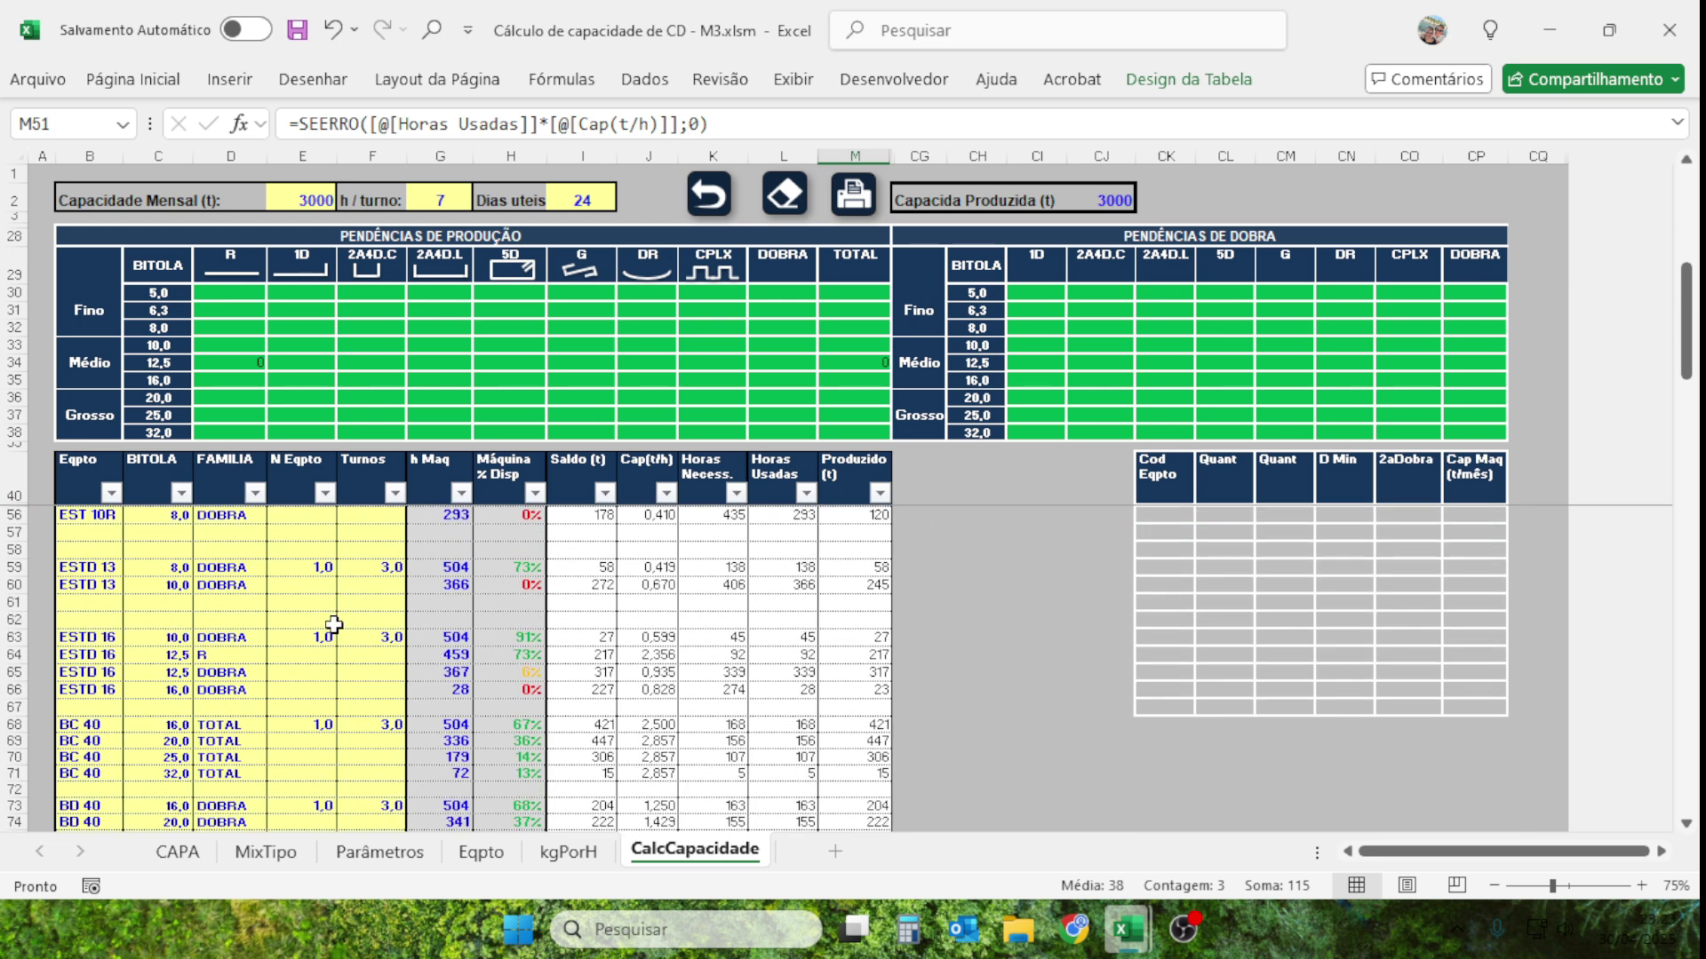
{"action": "scroll", "coordinate": [340, 651], "scroll_direction": "up", "scroll_amount": 2}
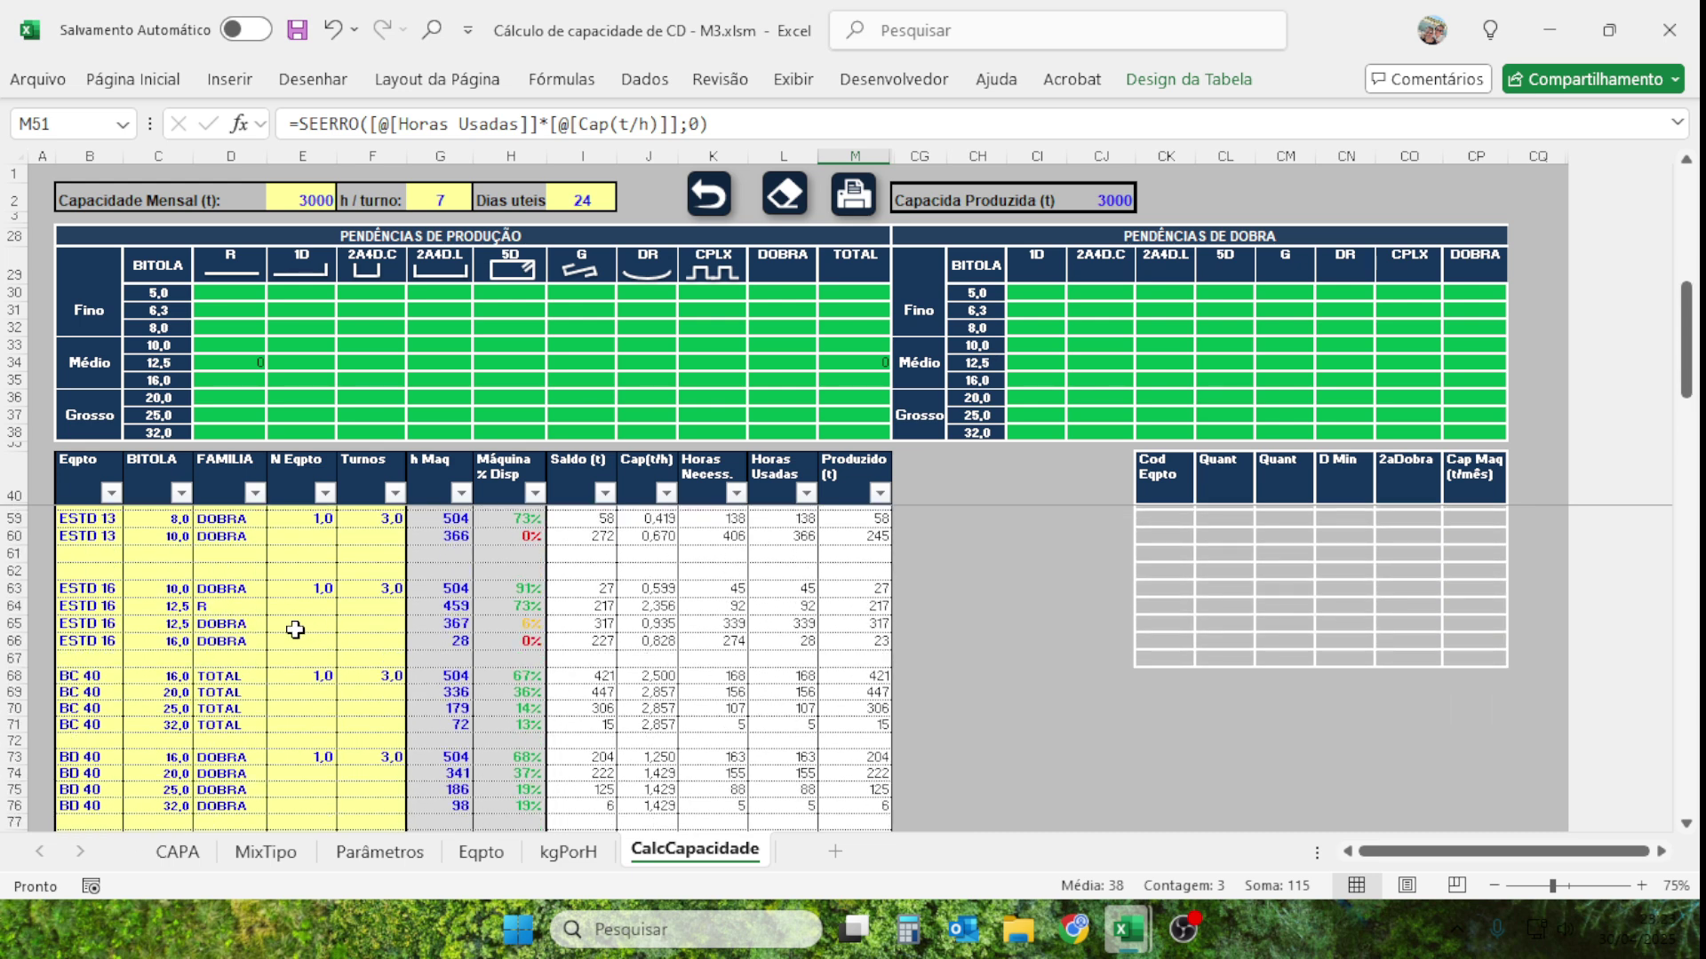
{"action": "scroll", "coordinate": [310, 644], "scroll_direction": "up", "scroll_amount": 1}
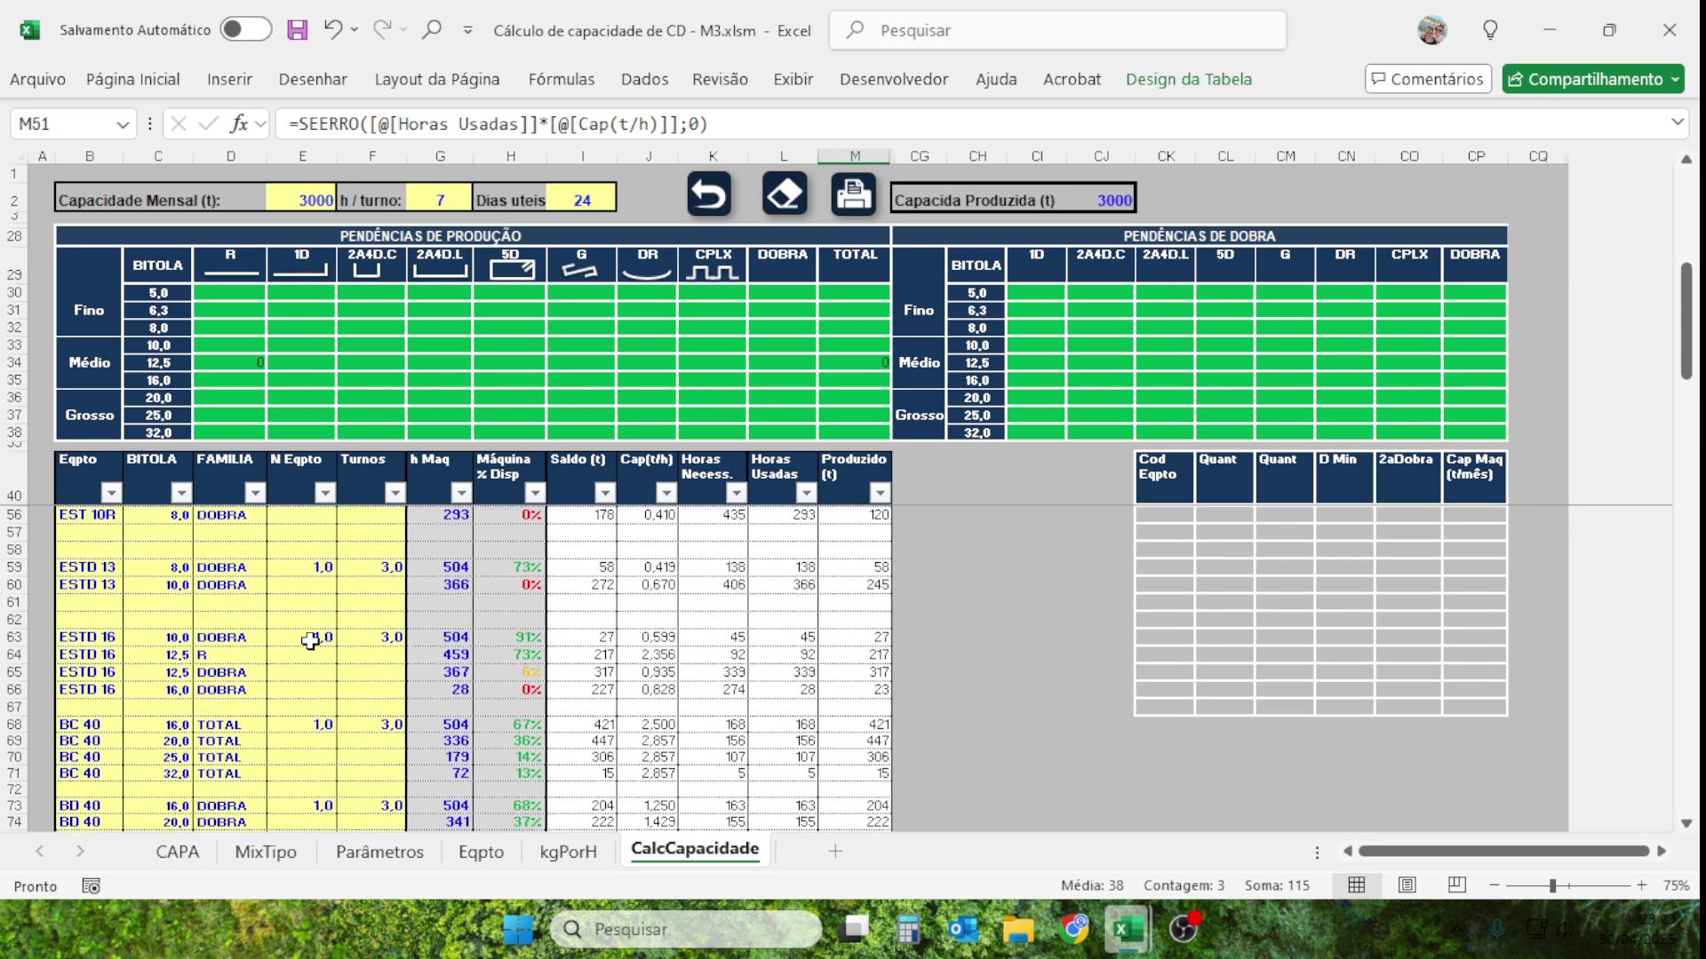
{"action": "scroll", "coordinate": [315, 701], "scroll_direction": "up", "scroll_amount": 3}
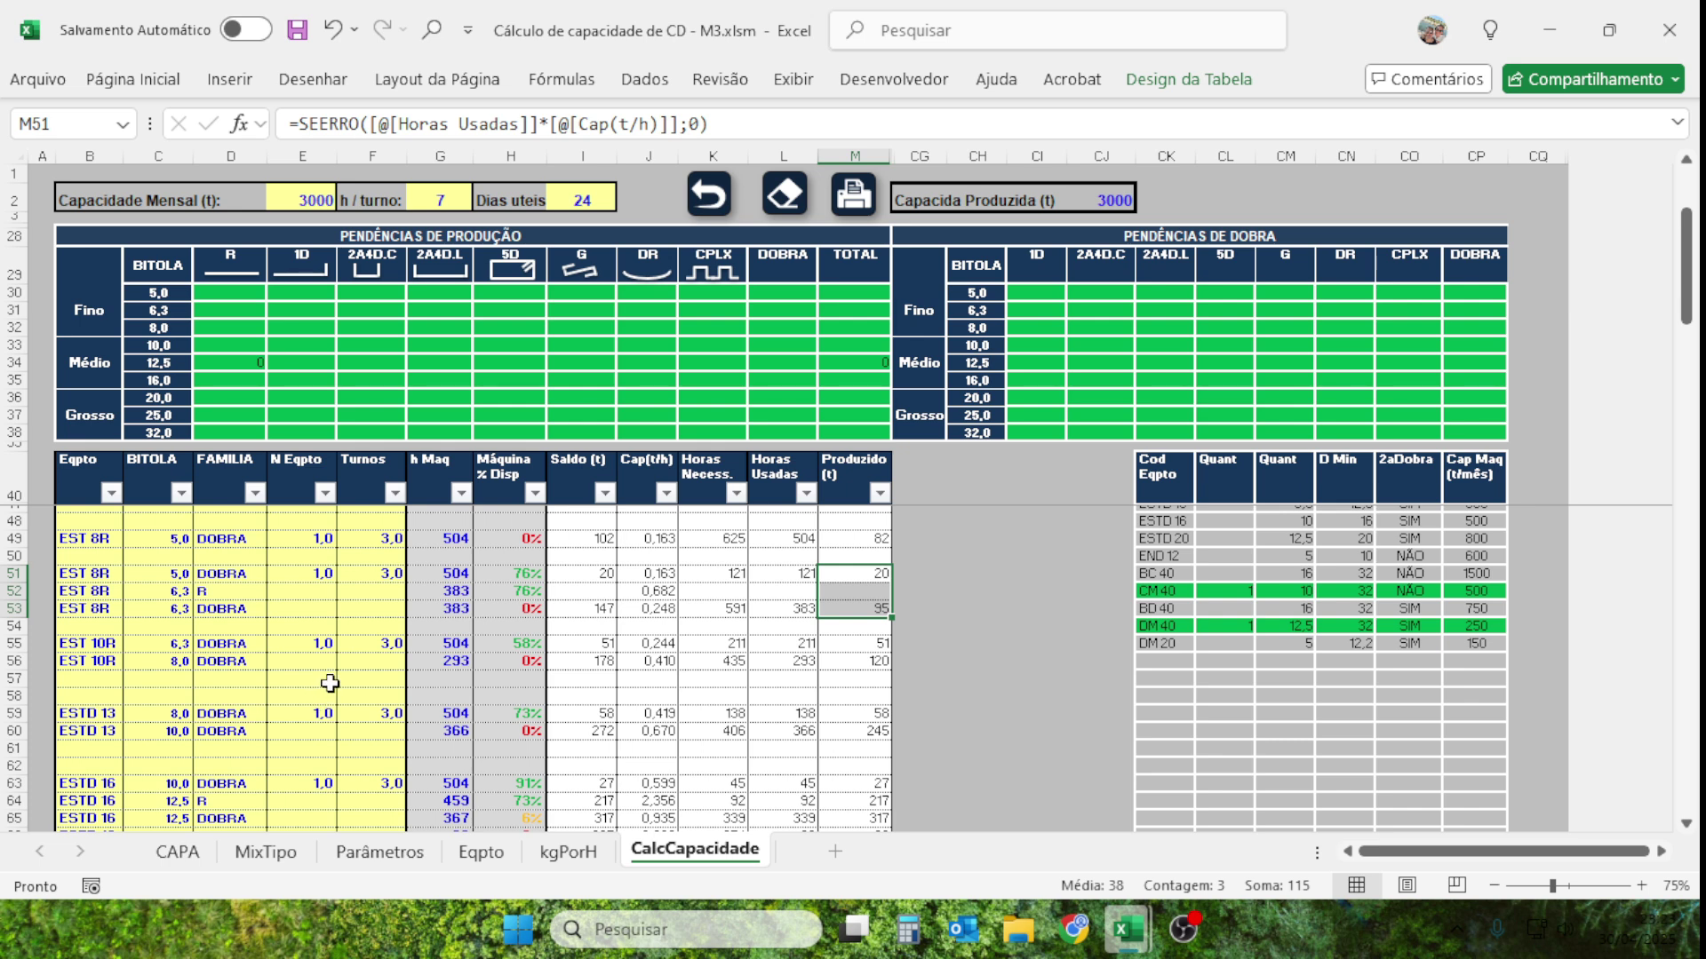
{"action": "scroll", "coordinate": [329, 679], "scroll_direction": "down", "scroll_amount": 5}
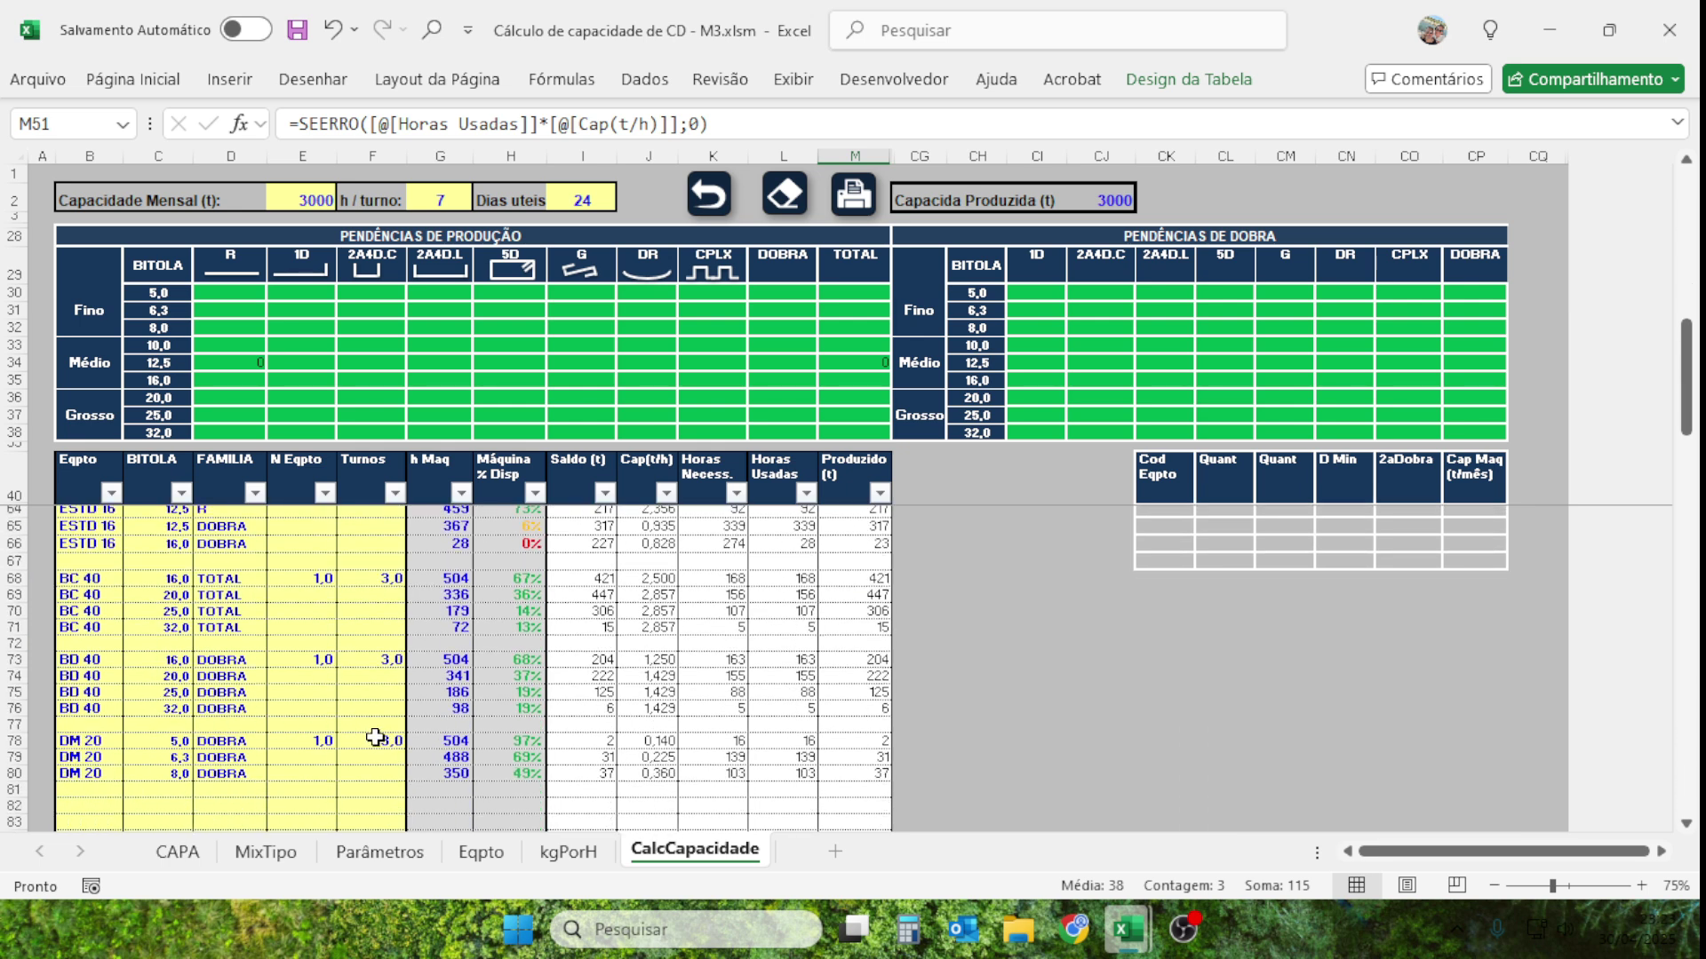
{"action": "left_click", "coordinate": [1100, 197]}
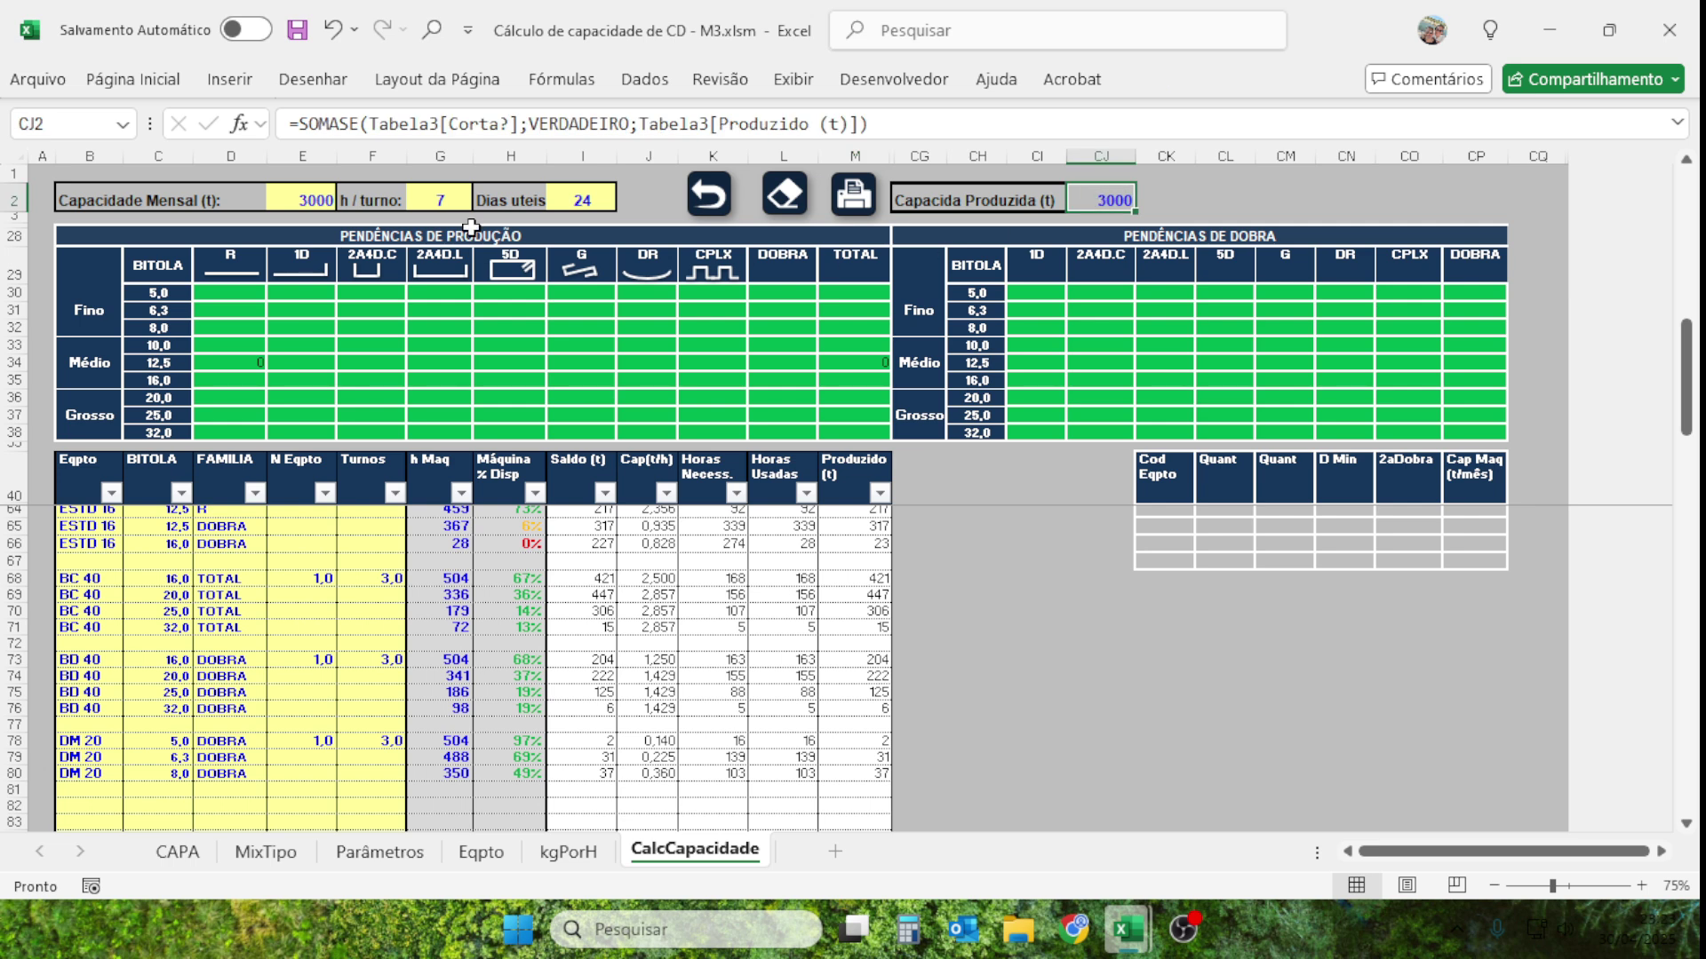
{"action": "left_click", "coordinate": [315, 200]}
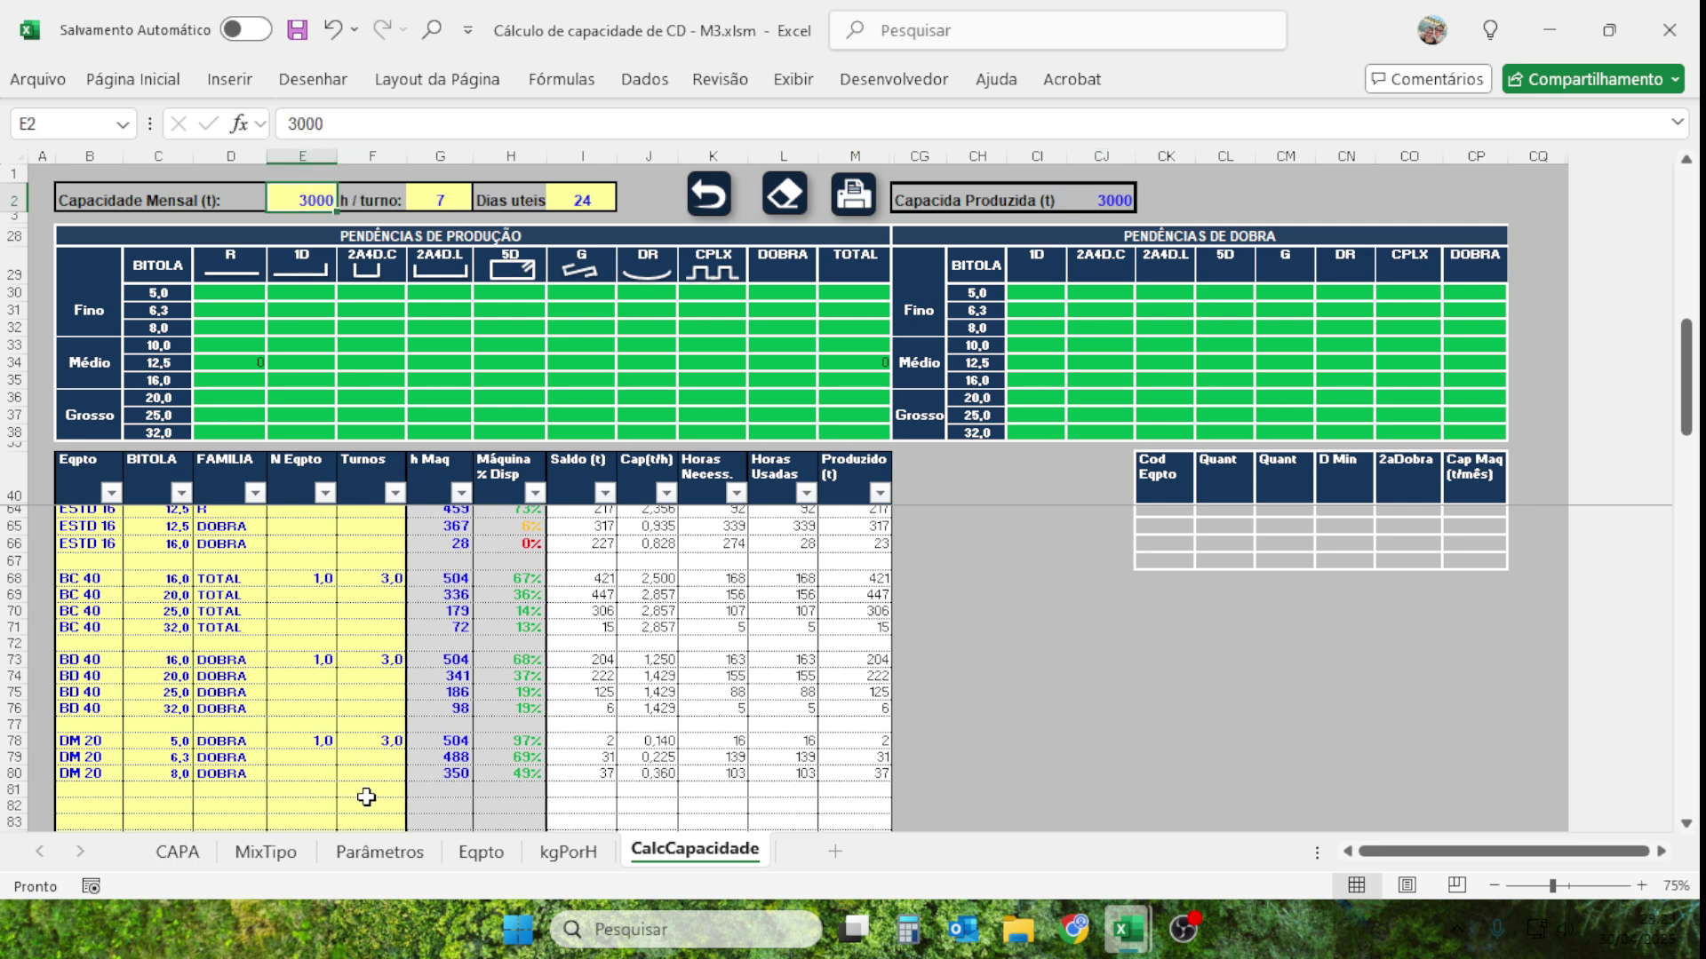
Clear the equipment, gauge, family, machine count and shift entries in rows 43 to 81, and undo the clearing.
{"action": "left_click_drag", "start_coordinate": [366, 796], "coordinate": [115, 534]}
{"action": "key", "text": "Delete"}
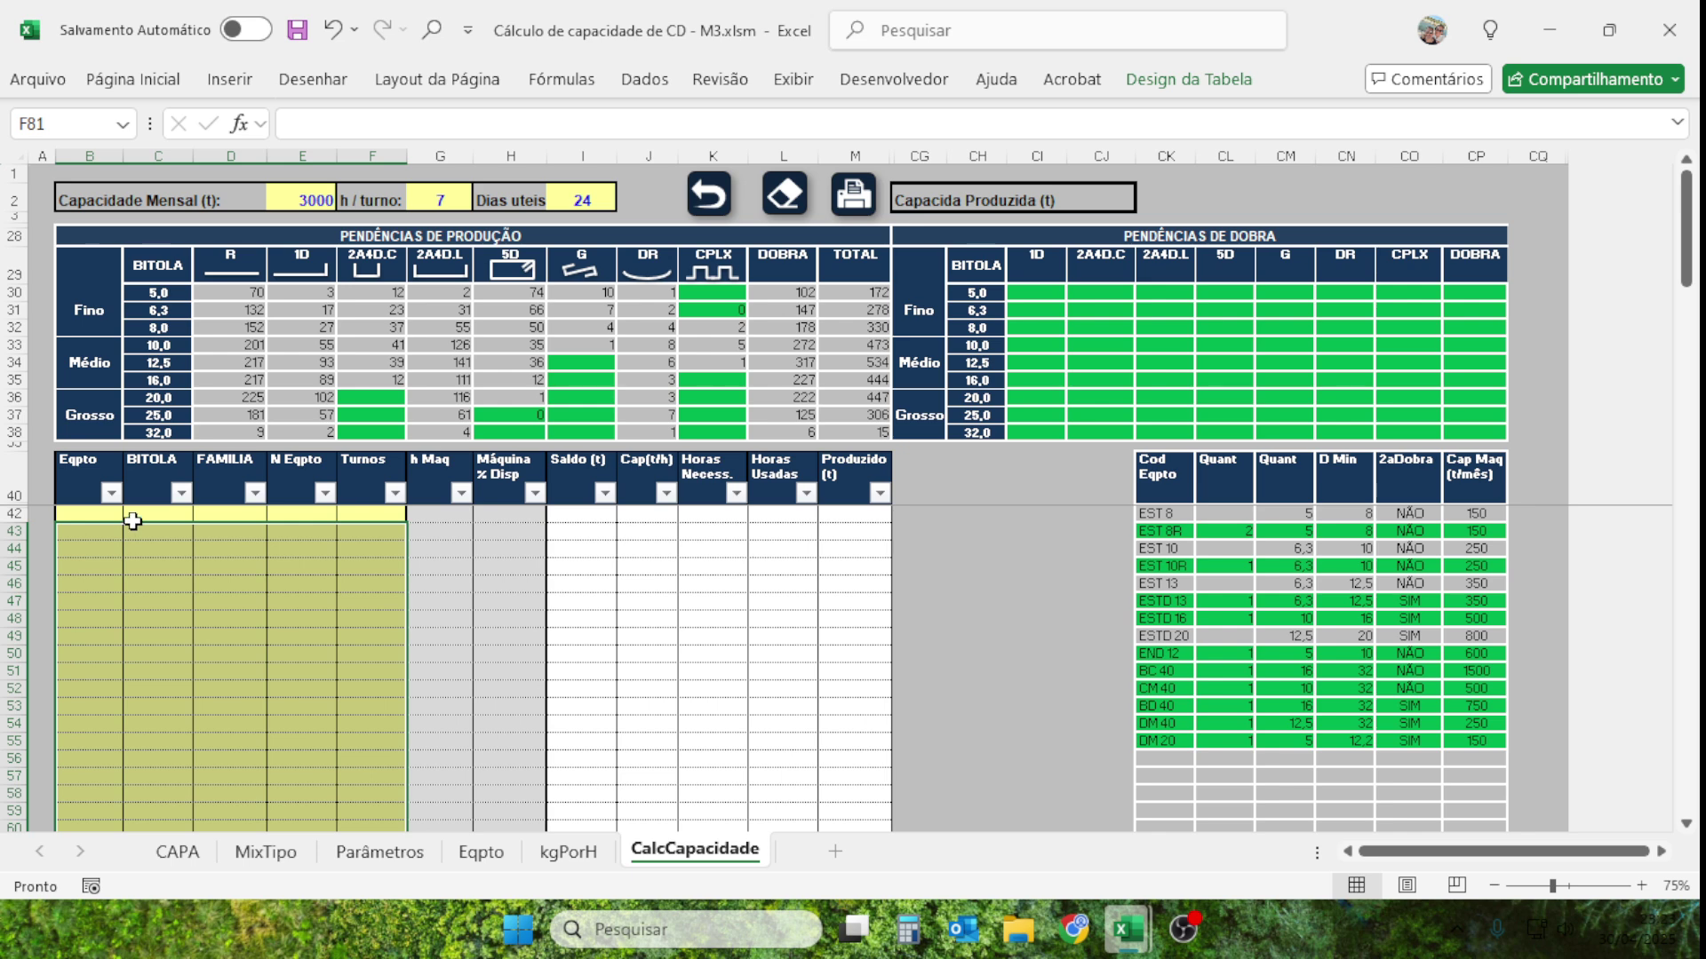
{"action": "key", "text": "ctrl+z"}
{"action": "scroll", "coordinate": [276, 646], "scroll_direction": "up", "scroll_amount": 7}
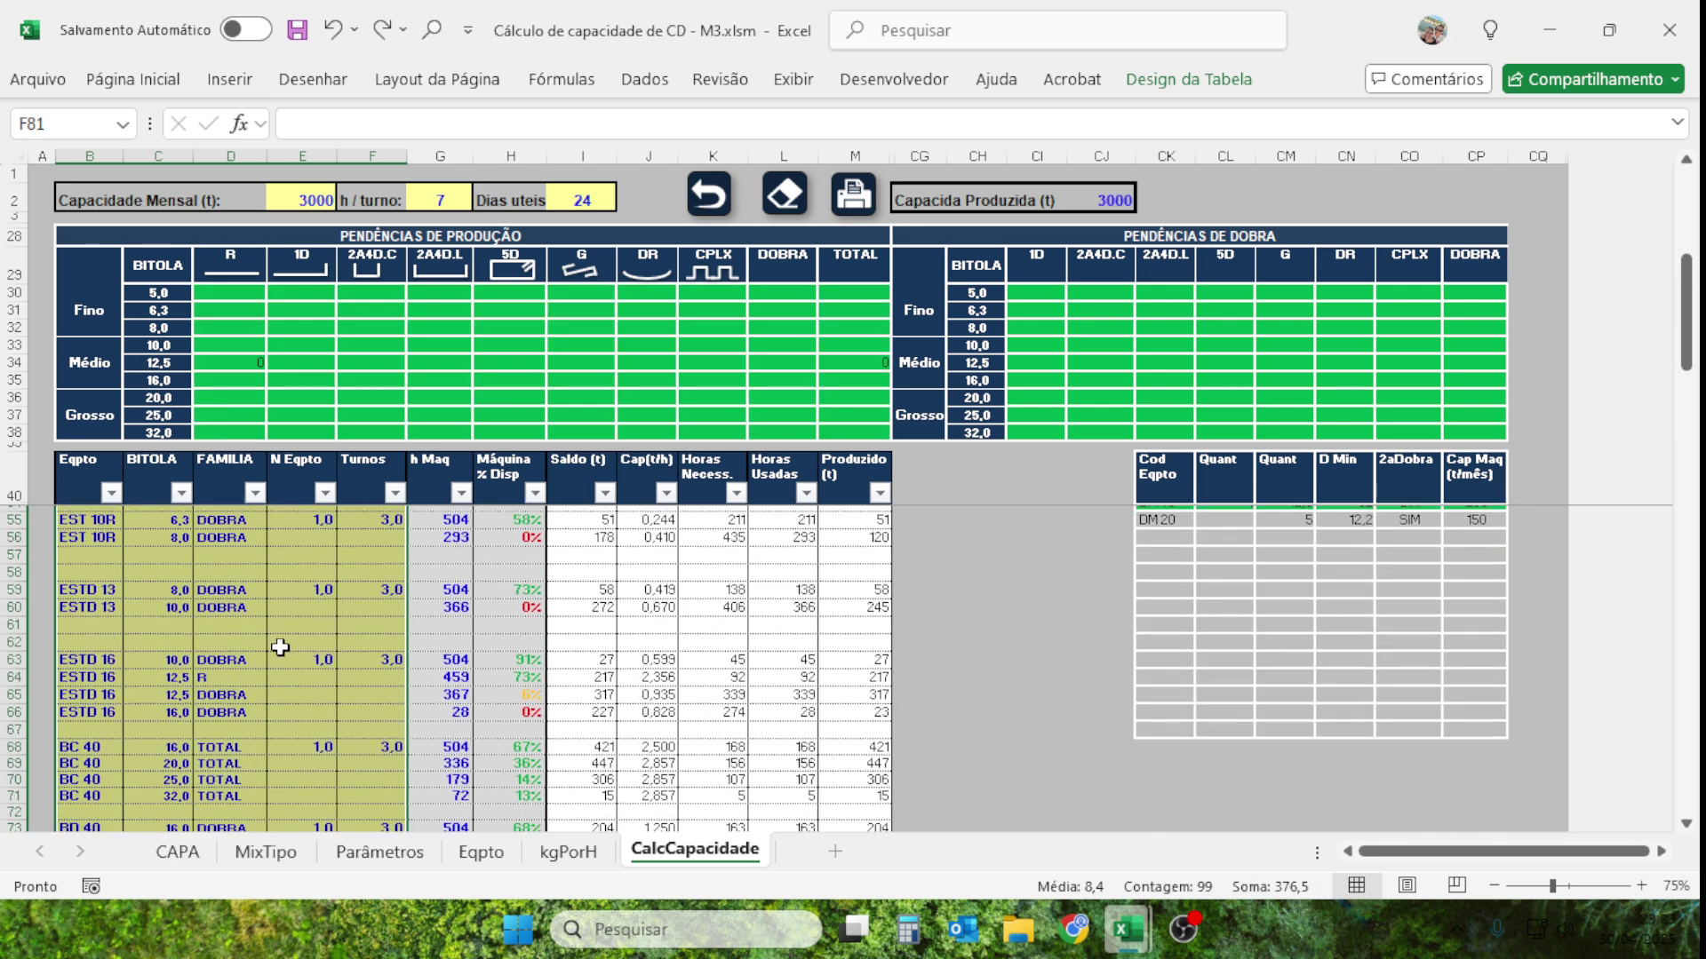
Check the Turnos values of the END 12, EST 8R, EST 10R, ESTD 13 and ESTD 16 machines.
{"action": "left_click", "coordinate": [304, 606]}
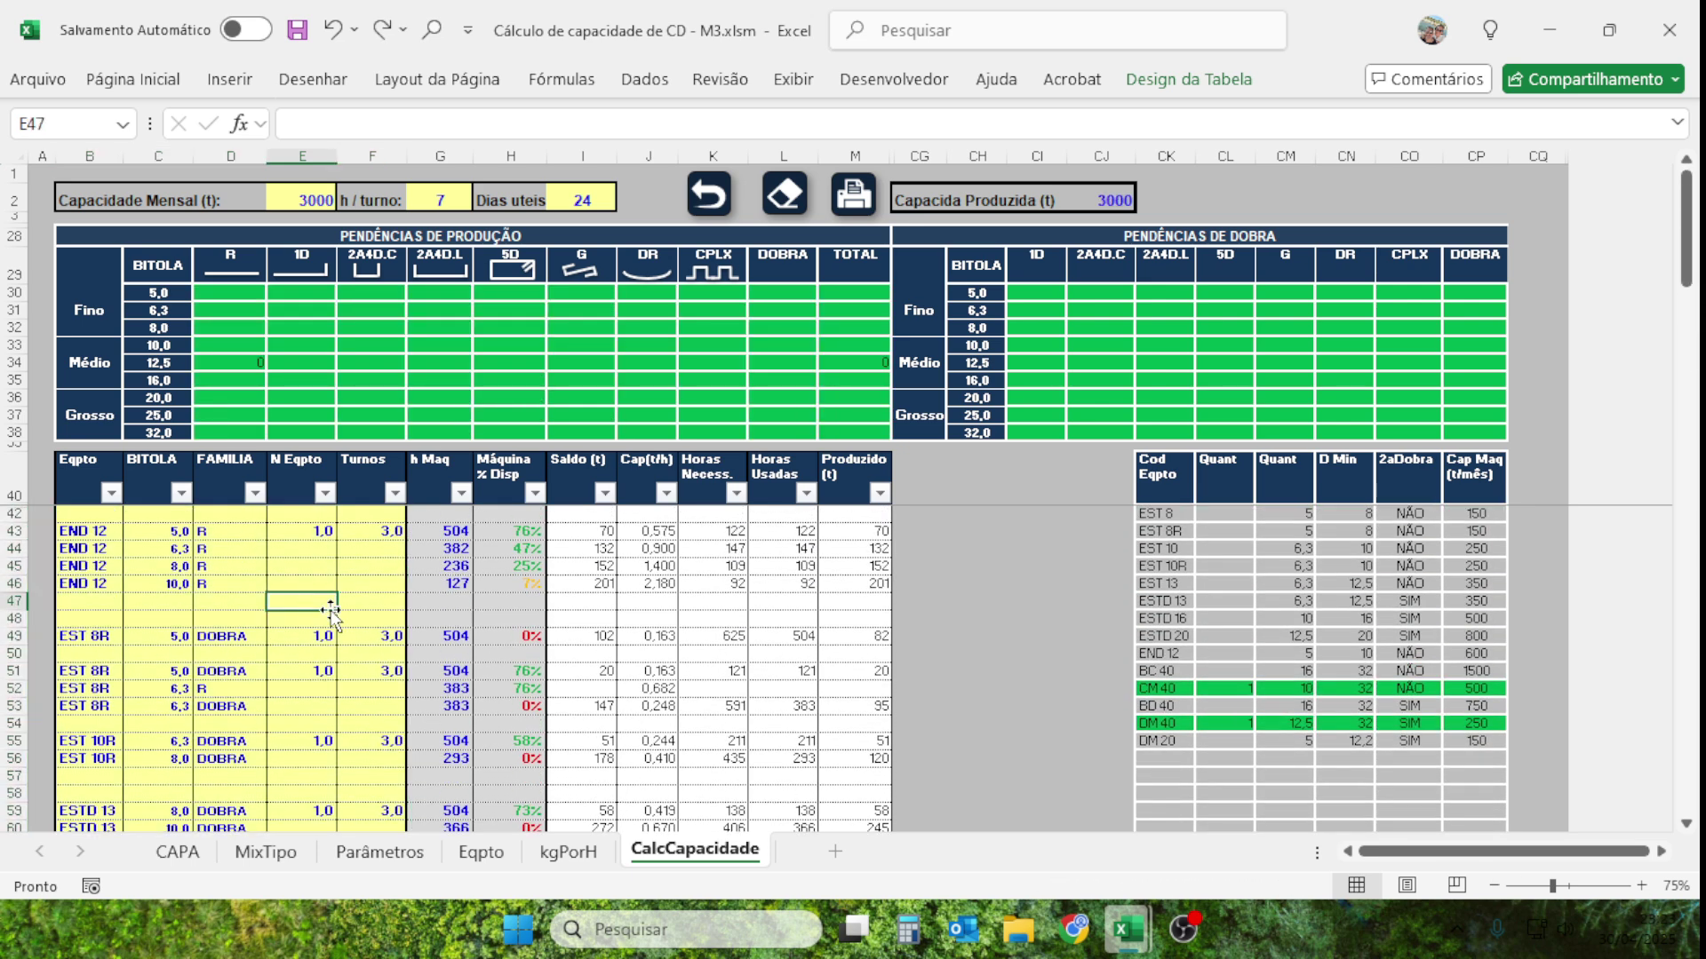
{"action": "left_click", "coordinate": [395, 537]}
{"action": "left_click", "coordinate": [388, 634]}
{"action": "left_click", "coordinate": [393, 672]}
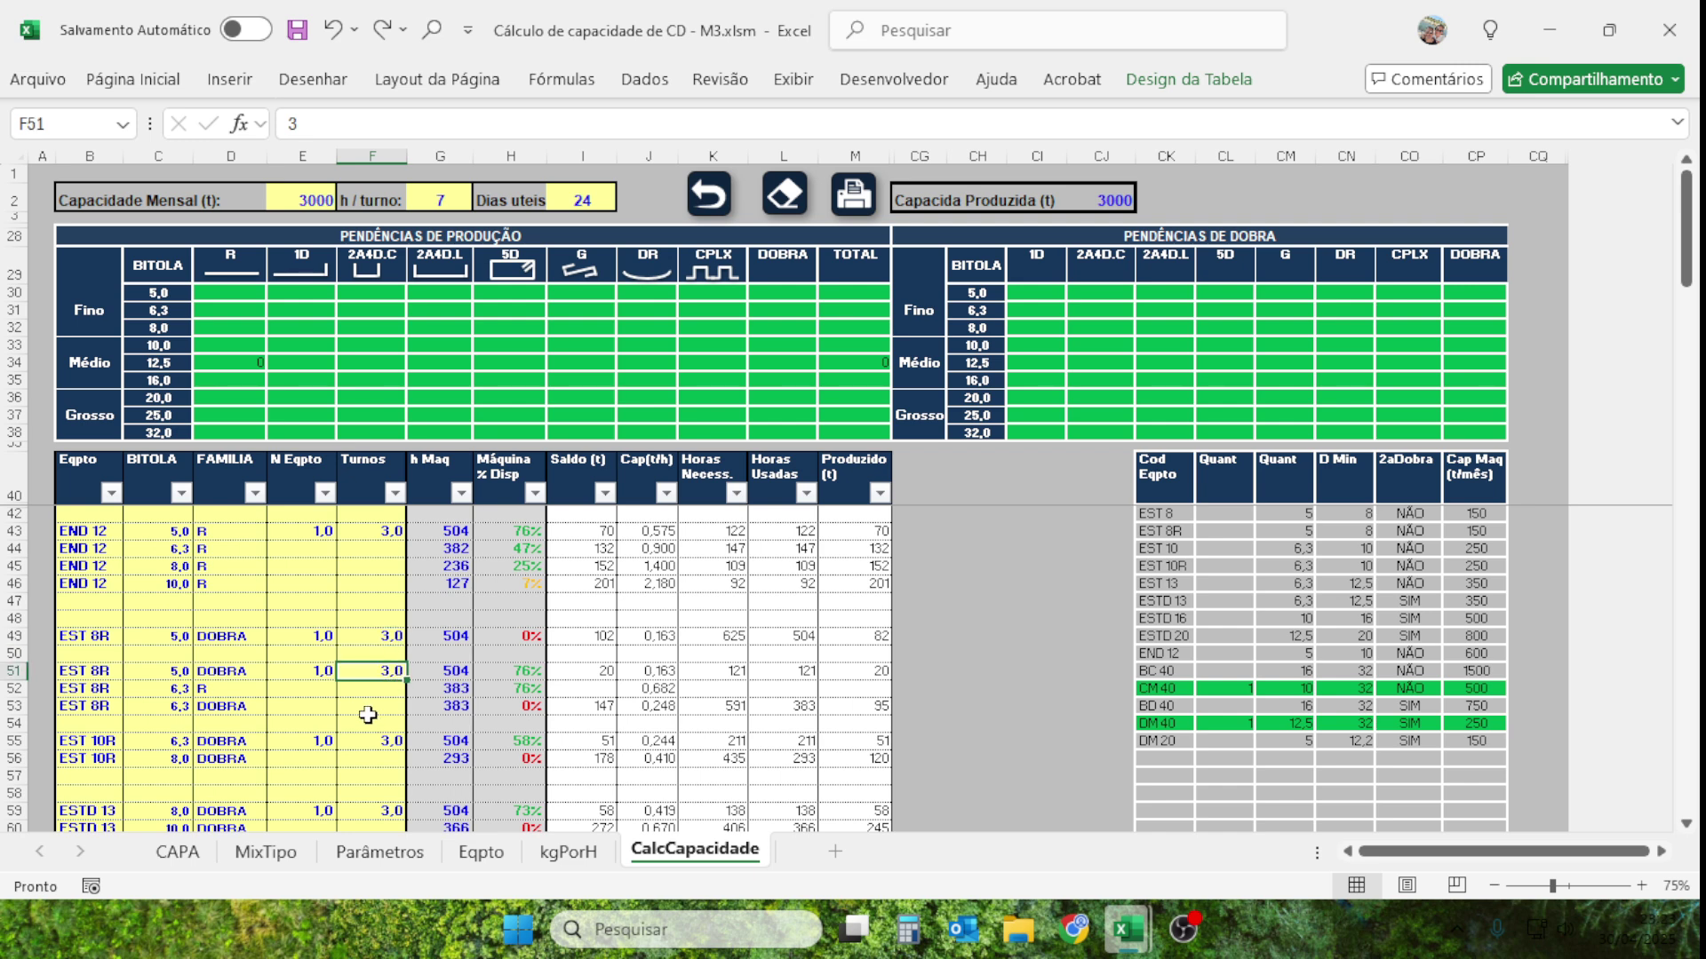
{"action": "scroll", "coordinate": [383, 671], "scroll_direction": "down", "scroll_amount": 2}
{"action": "left_click", "coordinate": [382, 647]}
{"action": "left_click", "coordinate": [388, 713]}
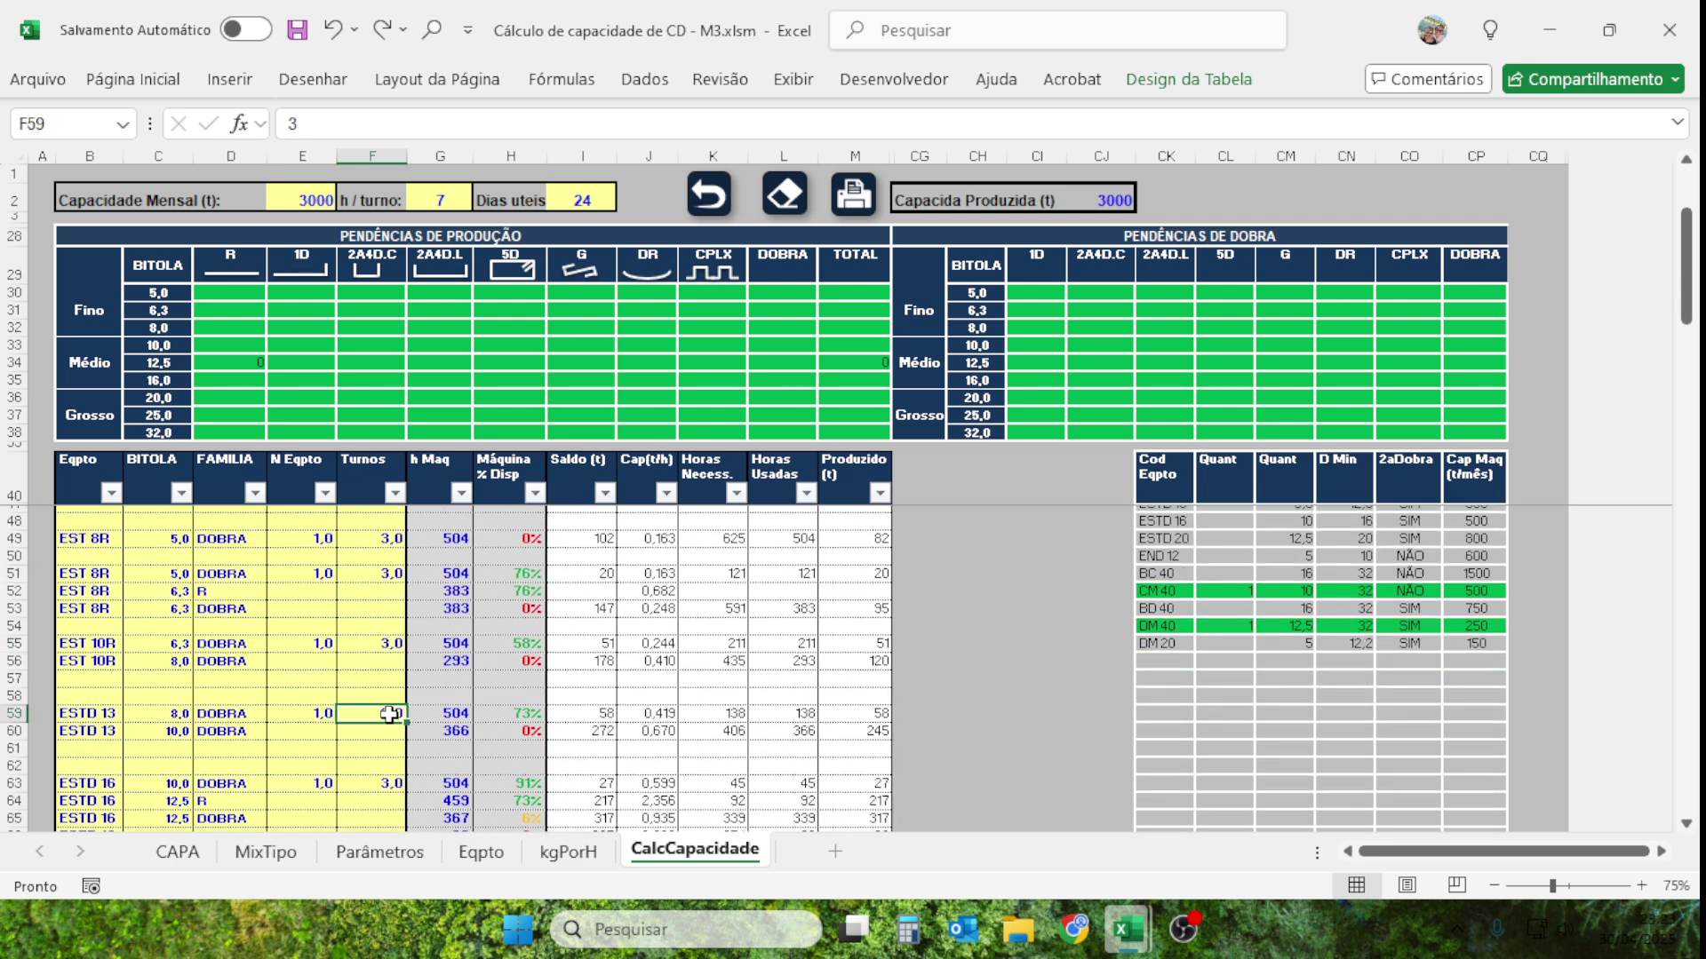
{"action": "left_click", "coordinate": [384, 782]}
{"action": "scroll", "coordinate": [366, 702], "scroll_direction": "up", "scroll_amount": 2}
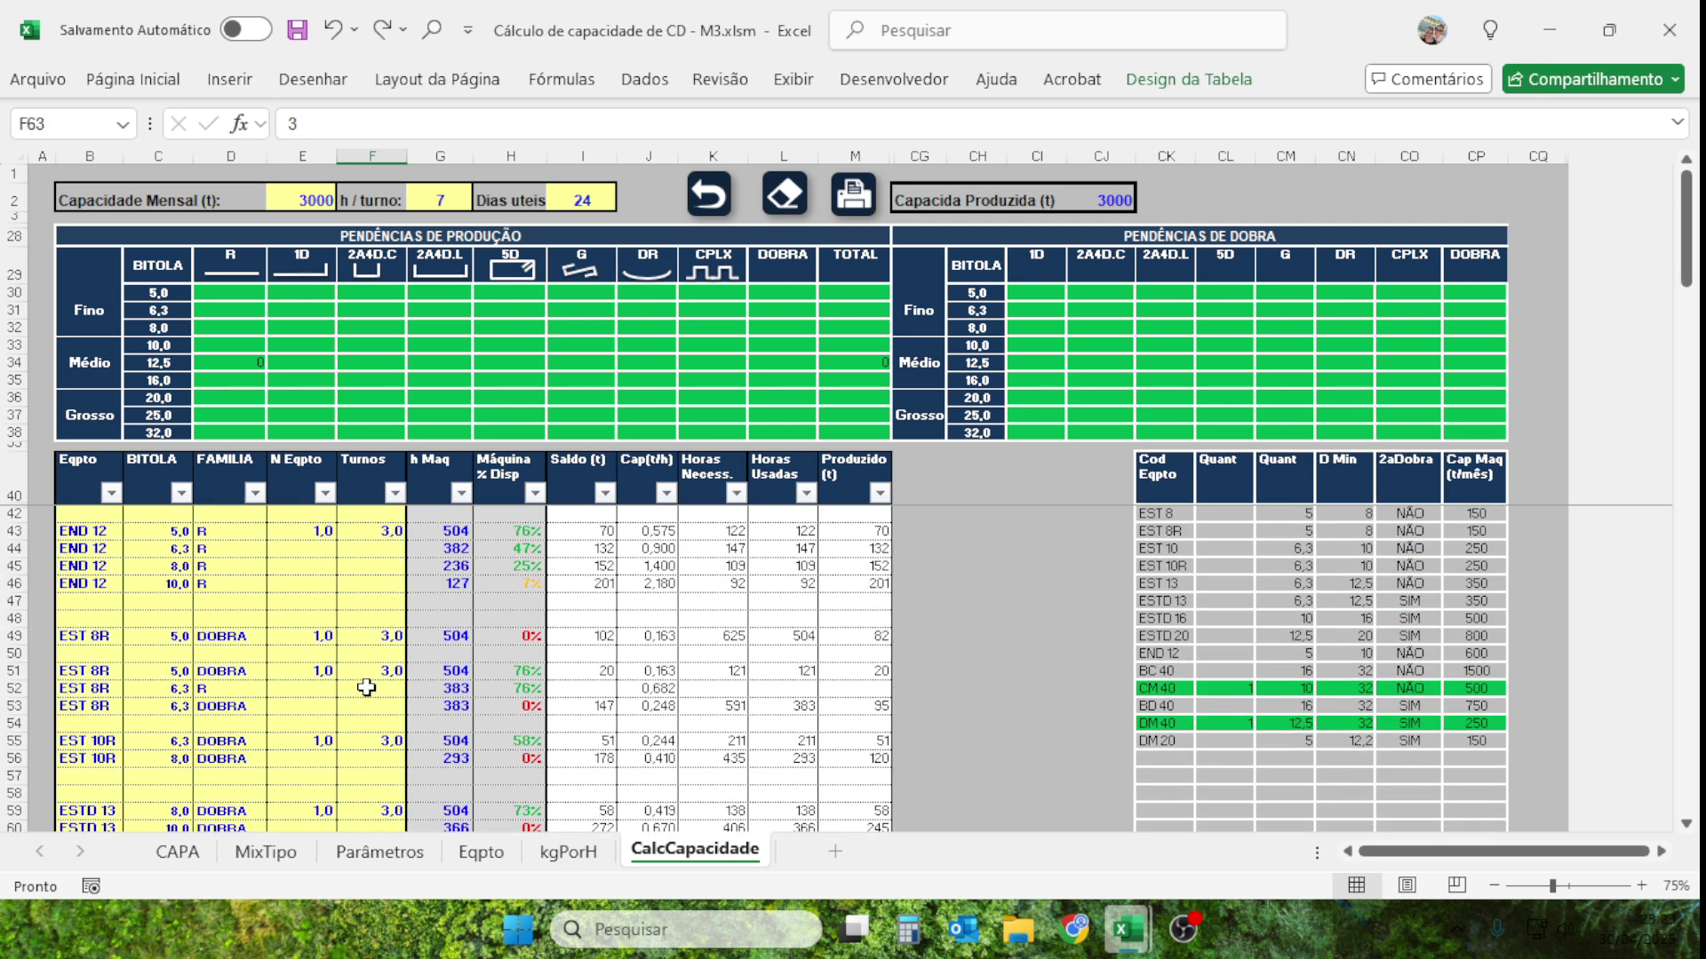
{"action": "left_click", "coordinate": [359, 599]}
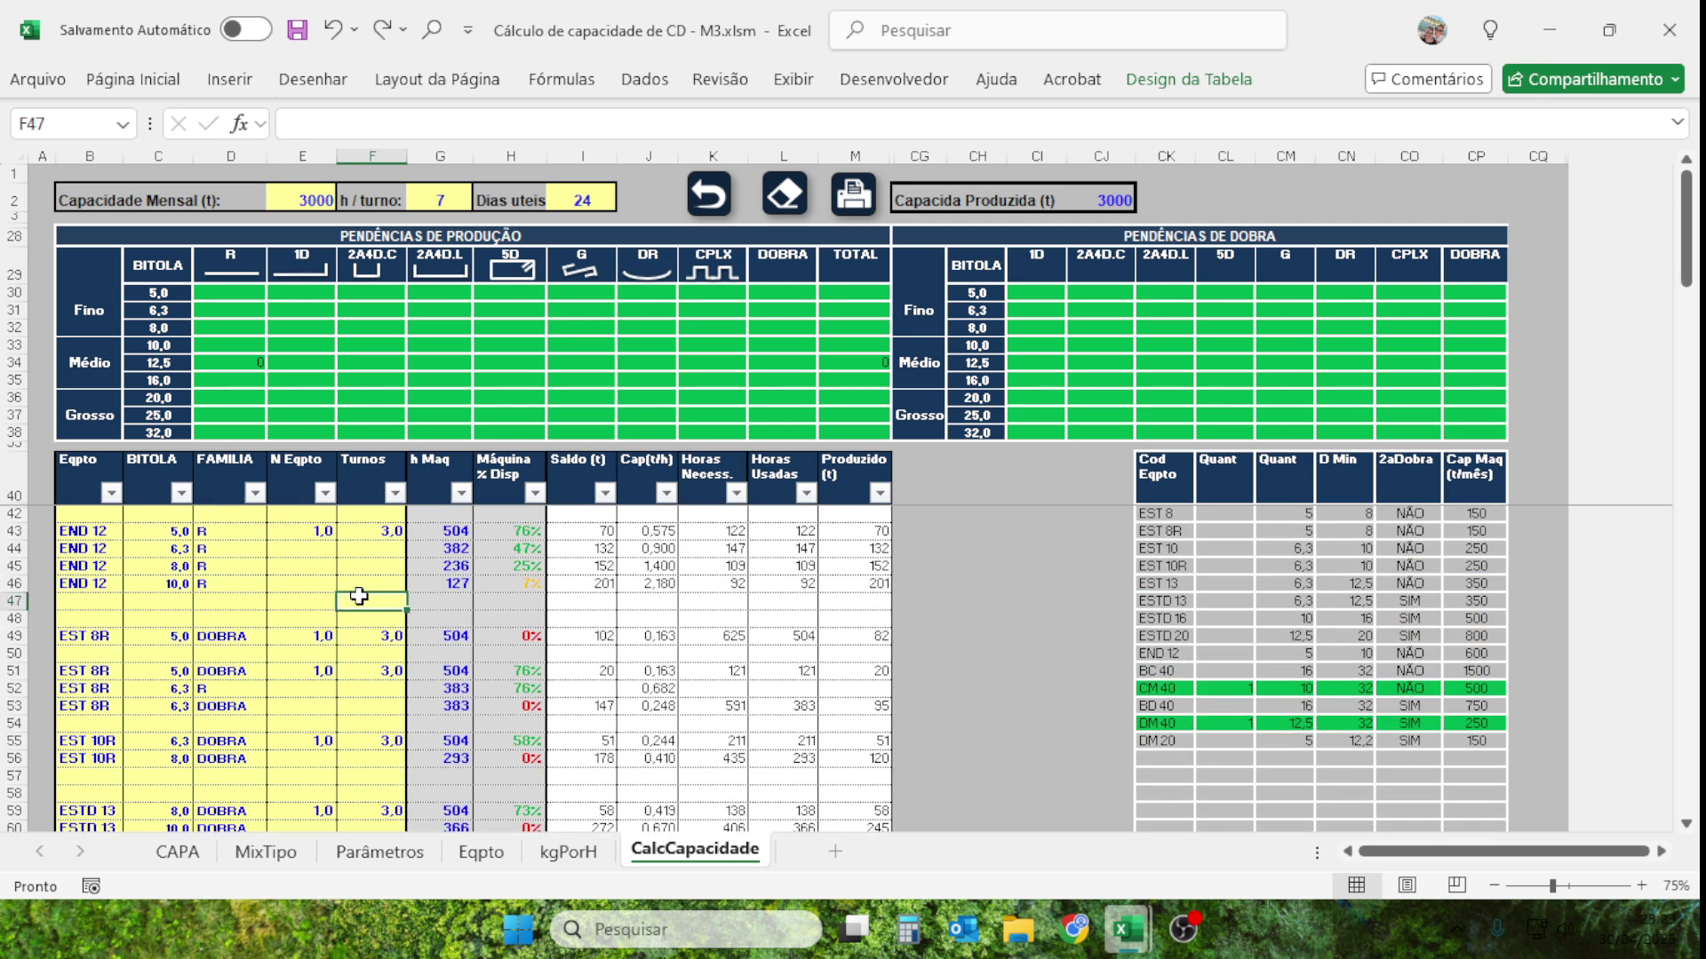
Check the Dias uteis setting against the shifts planned for the END 12, EST 8R and ESTD 16 machines.
{"action": "left_click", "coordinate": [590, 199]}
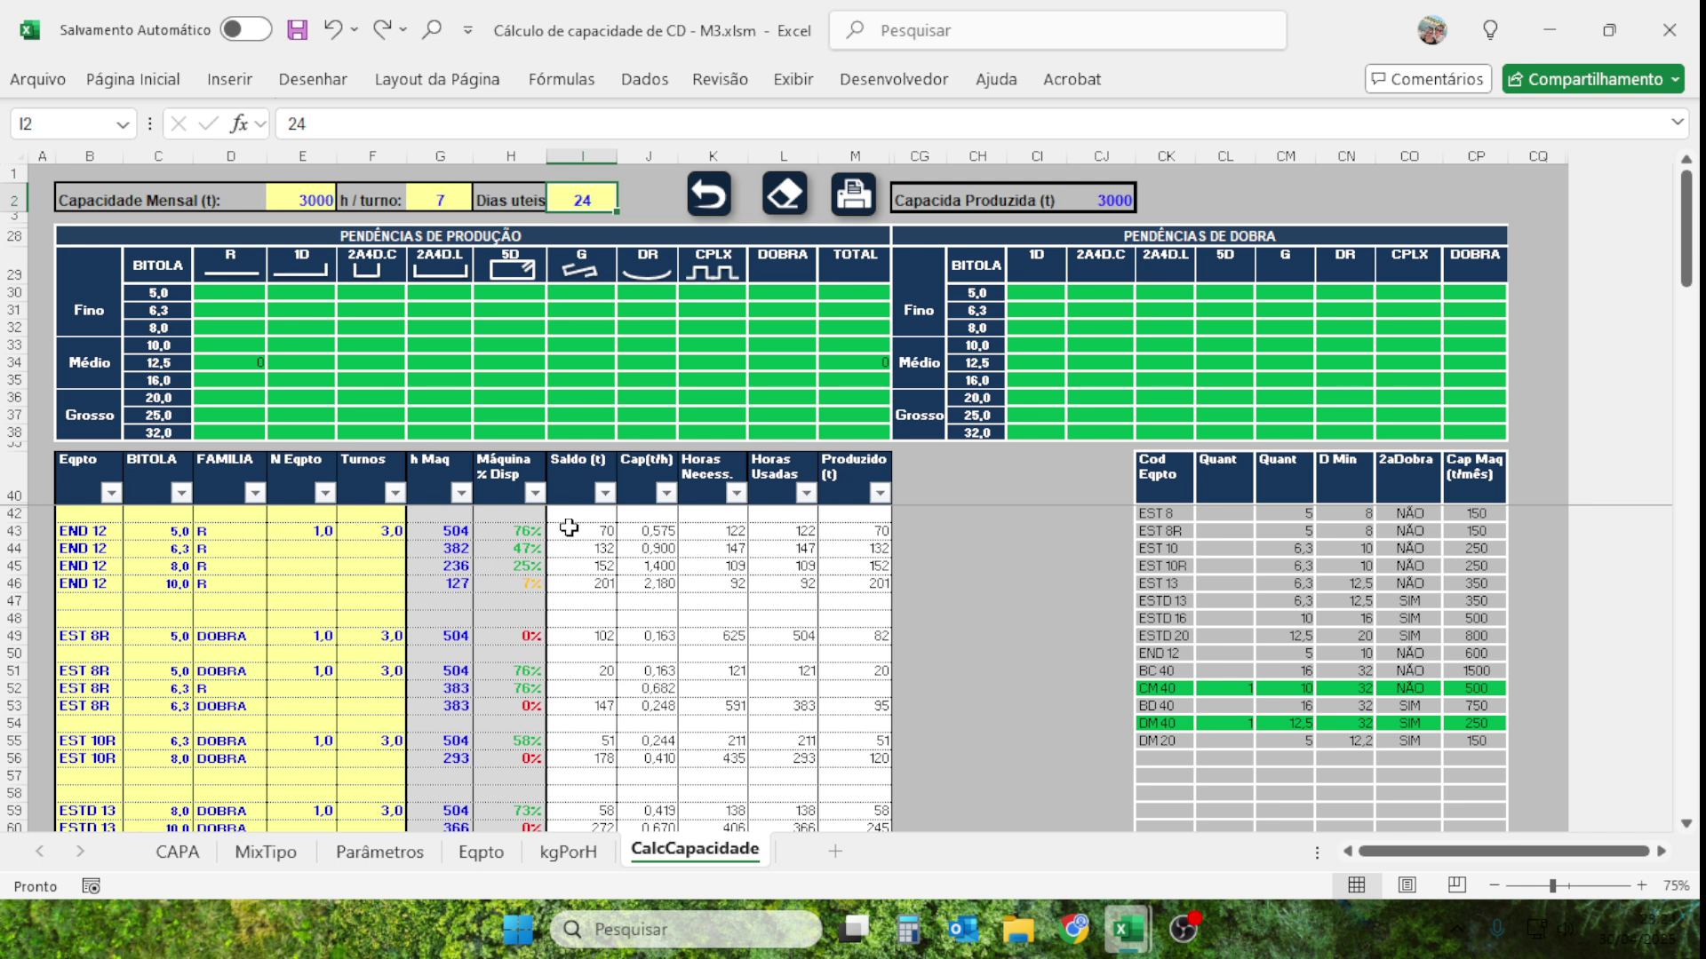
{"action": "left_click", "coordinate": [391, 536]}
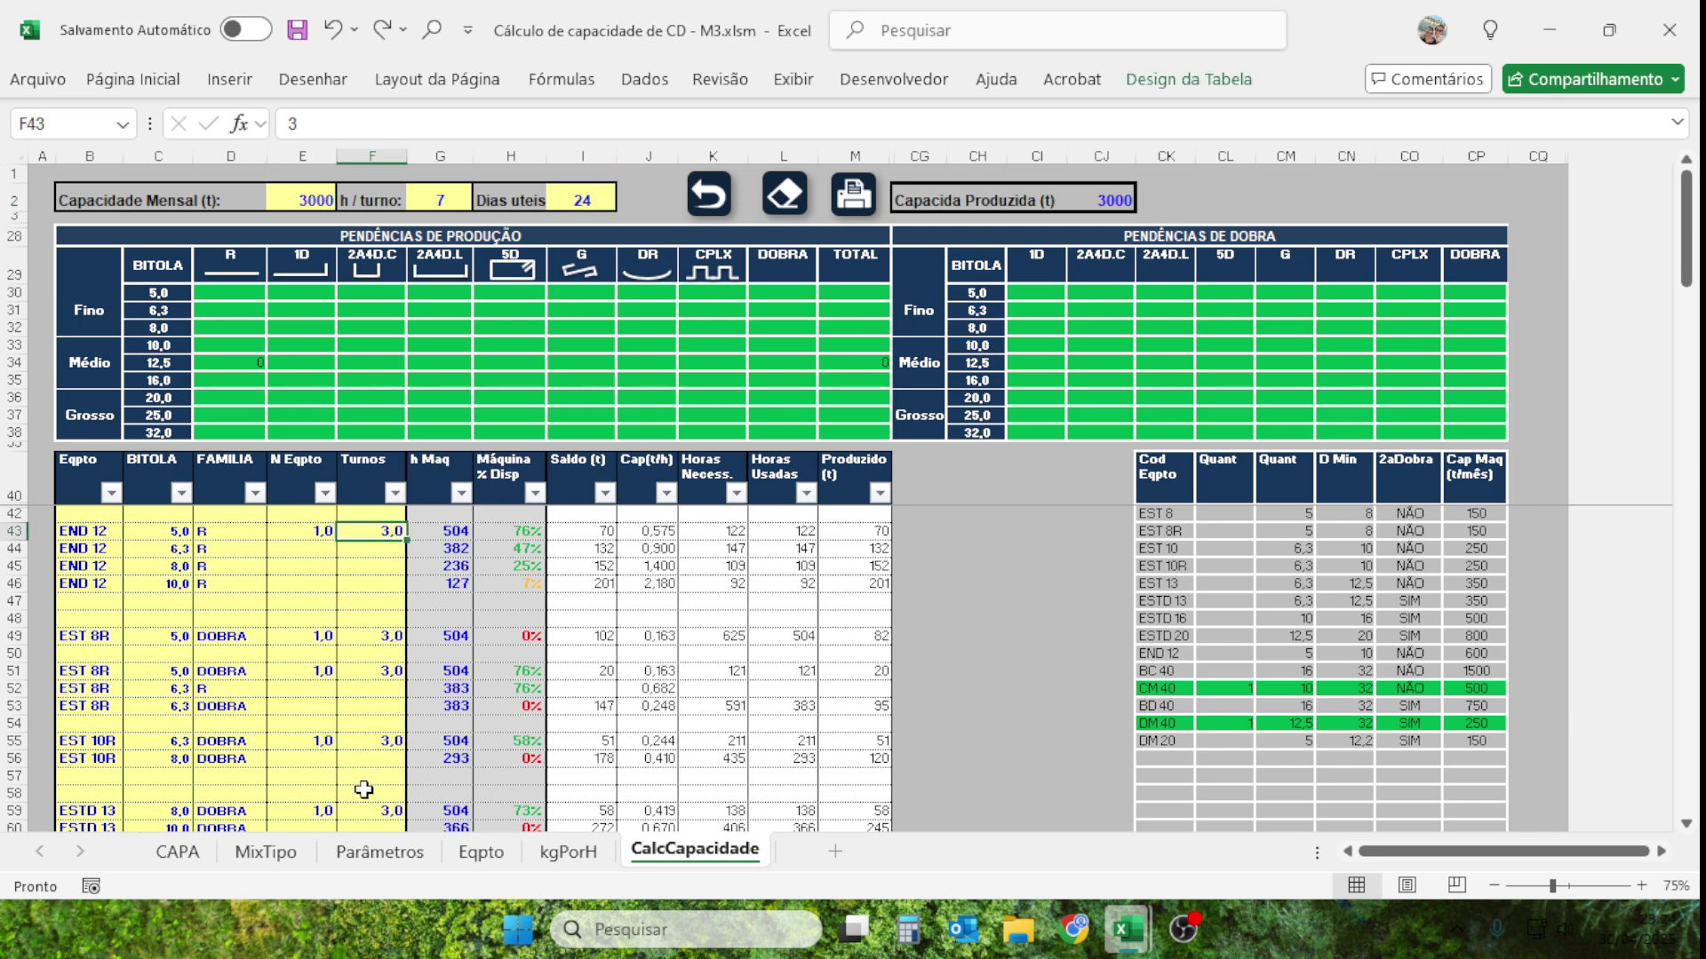
{"action": "scroll", "coordinate": [364, 790], "scroll_direction": "down", "scroll_amount": 5}
{"action": "scroll", "coordinate": [356, 758], "scroll_direction": "up", "scroll_amount": 4}
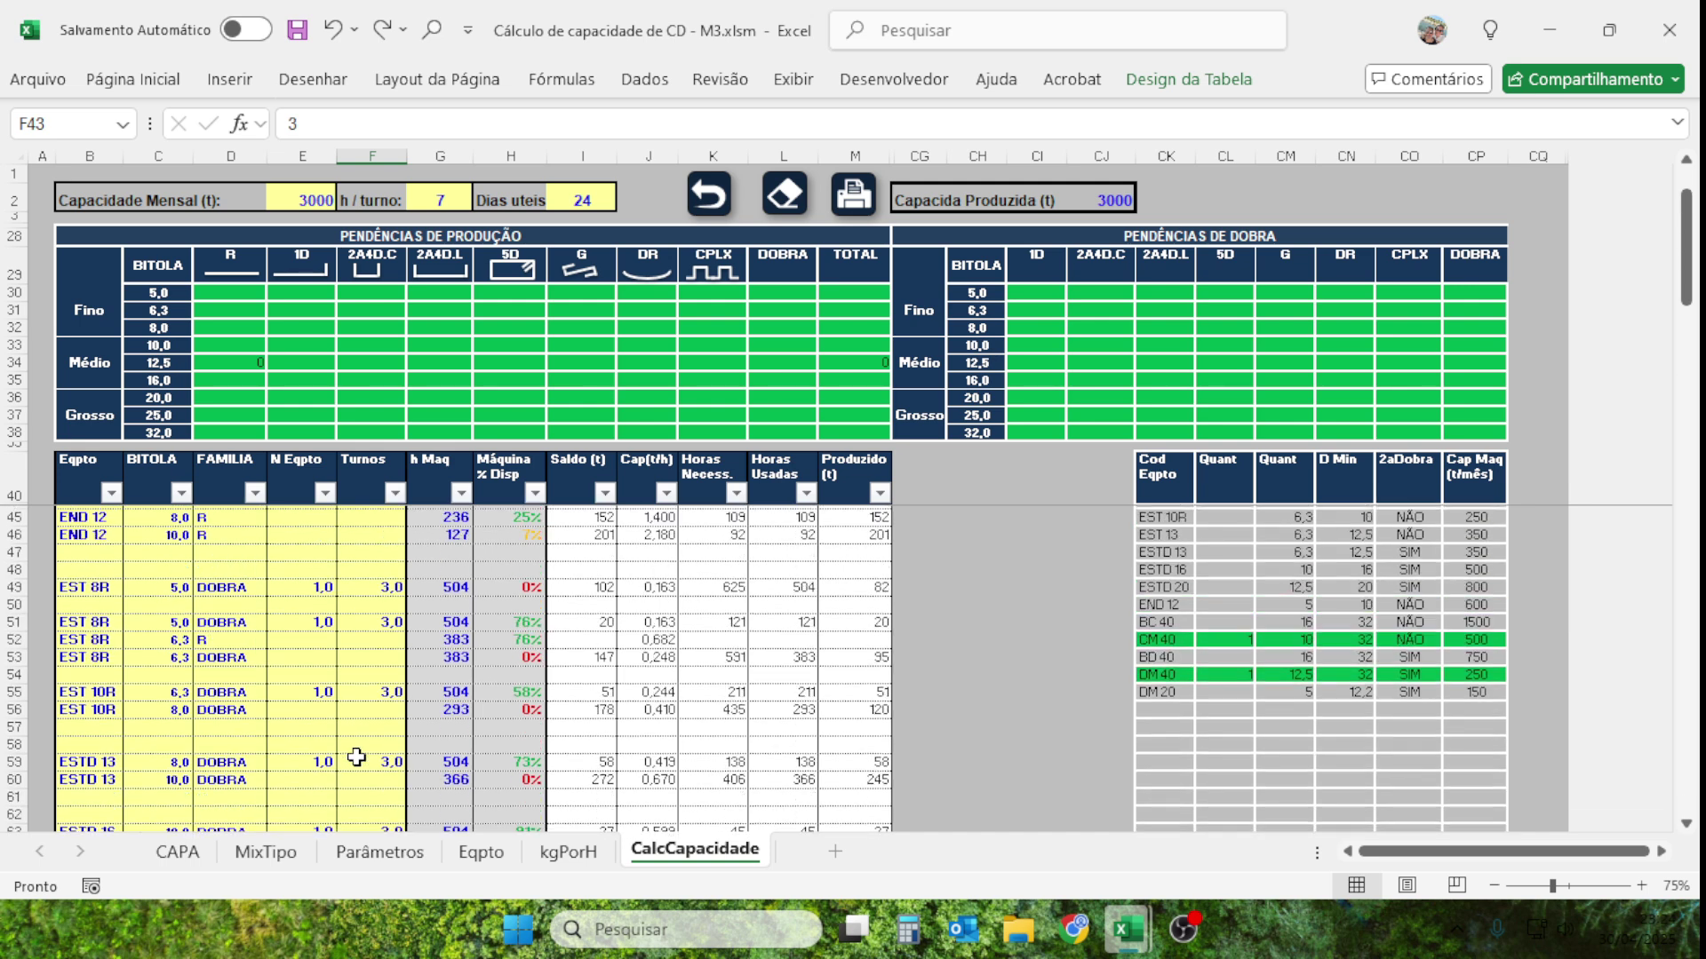
{"action": "scroll", "coordinate": [360, 744], "scroll_direction": "up", "scroll_amount": 1}
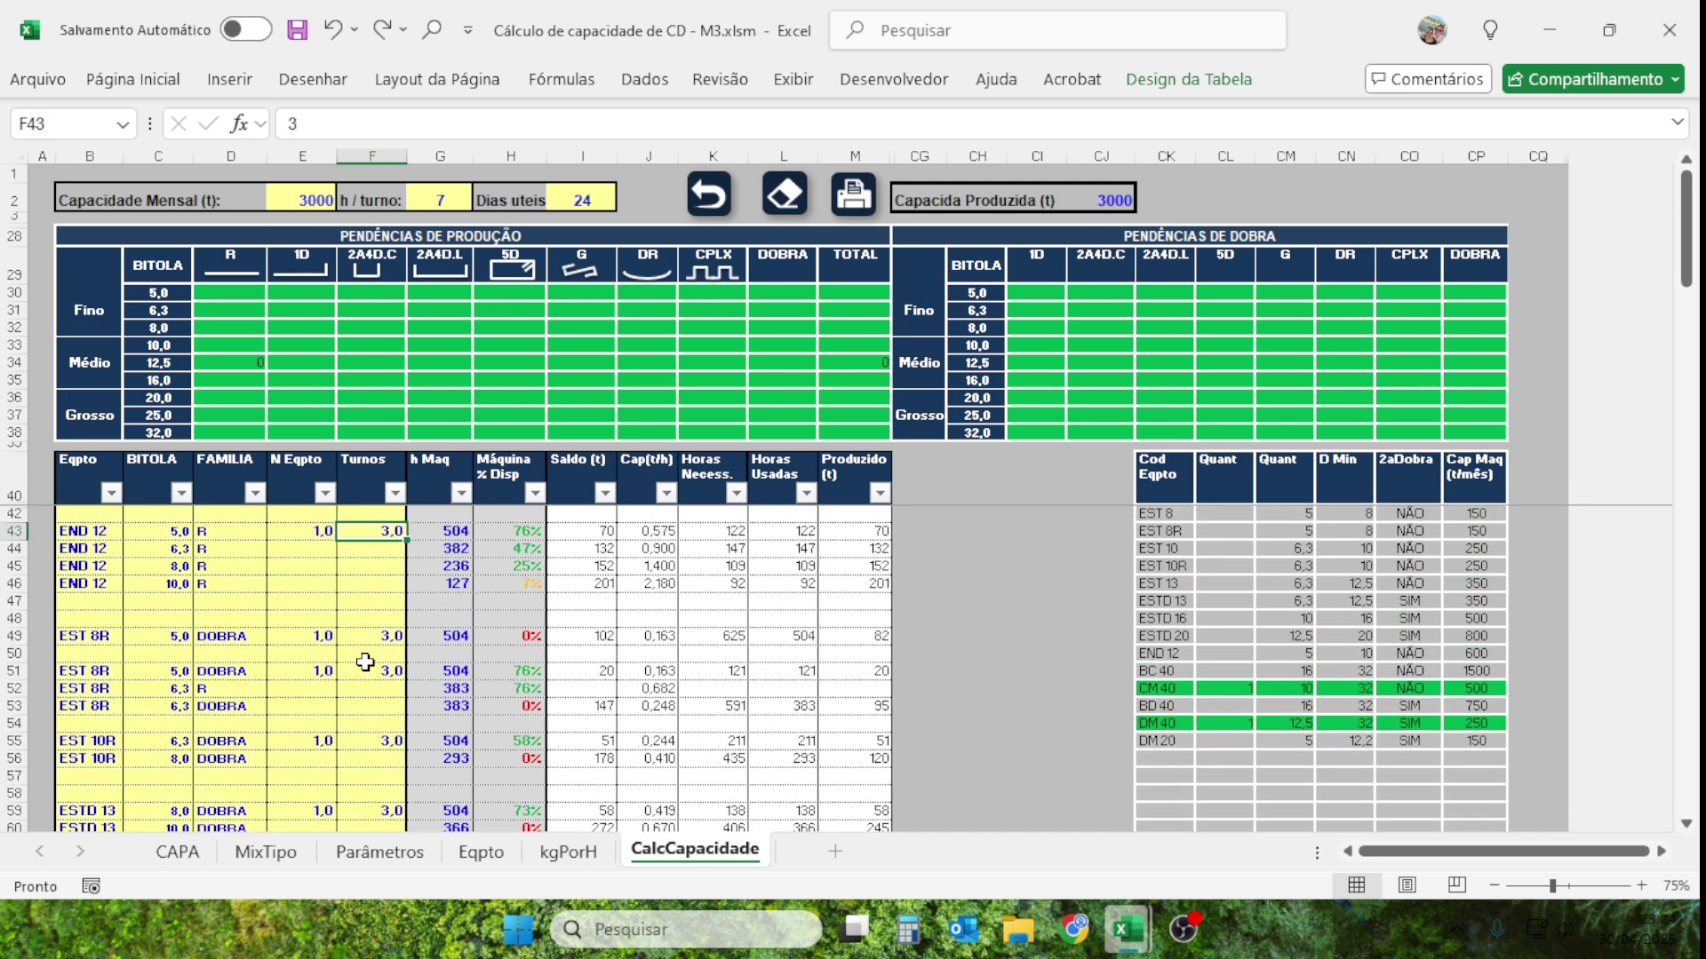
{"action": "left_click", "coordinate": [384, 636]}
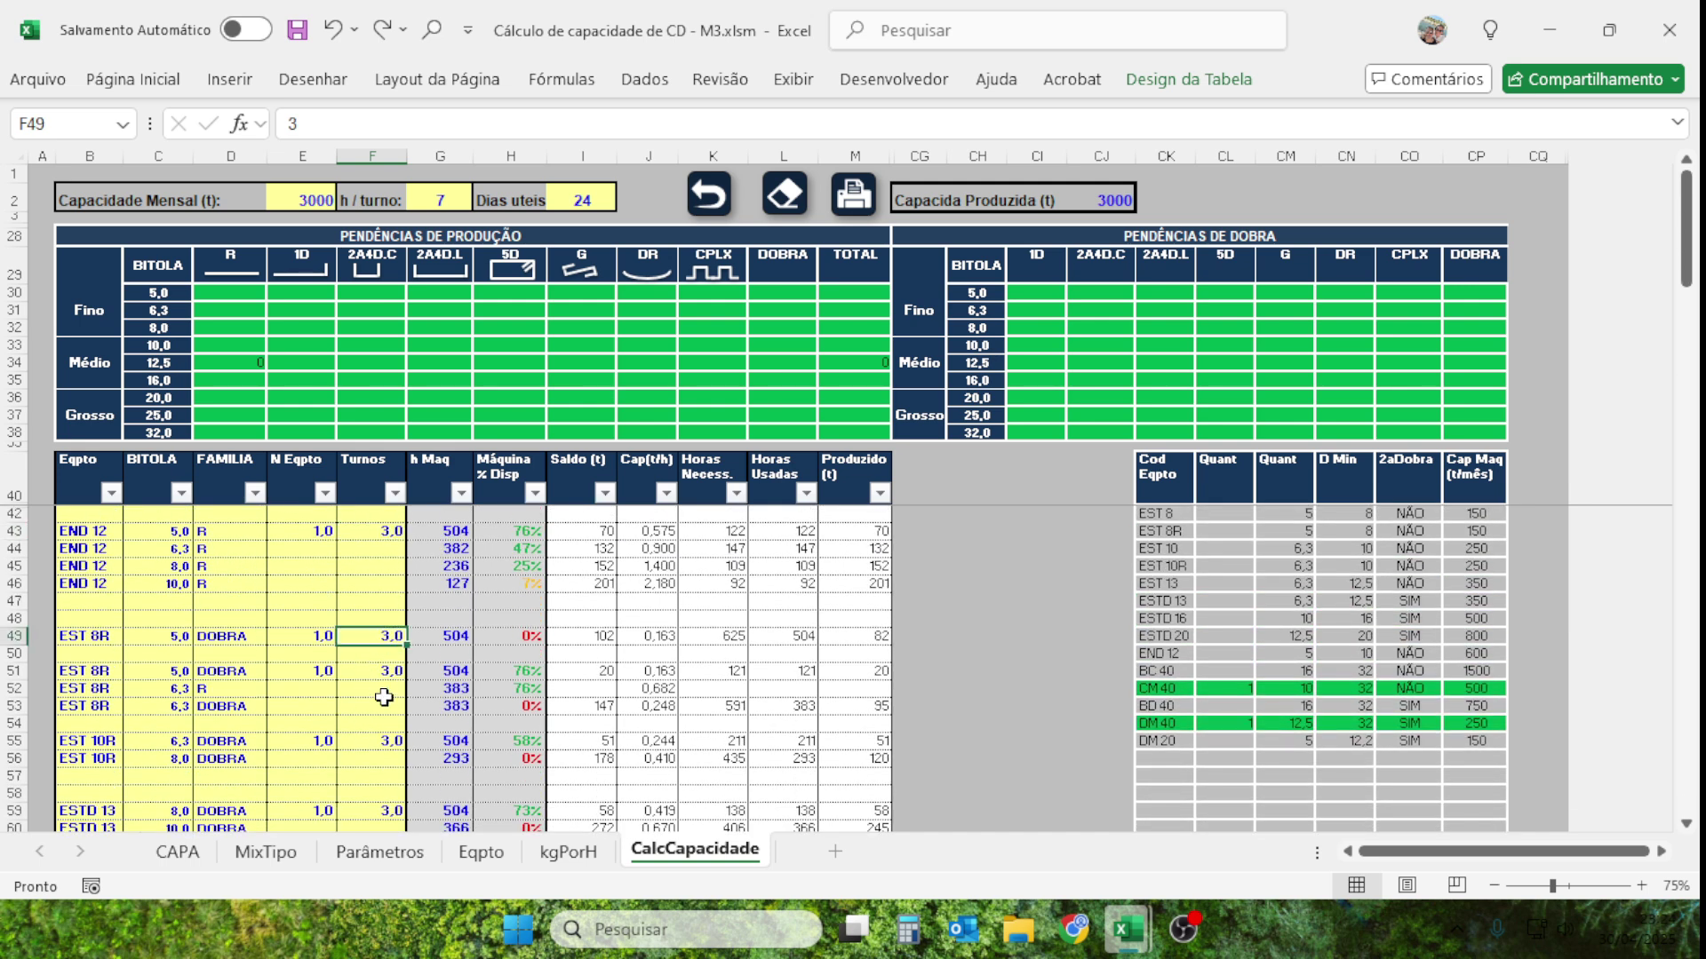
{"action": "scroll", "coordinate": [380, 762], "scroll_direction": "down", "scroll_amount": 5}
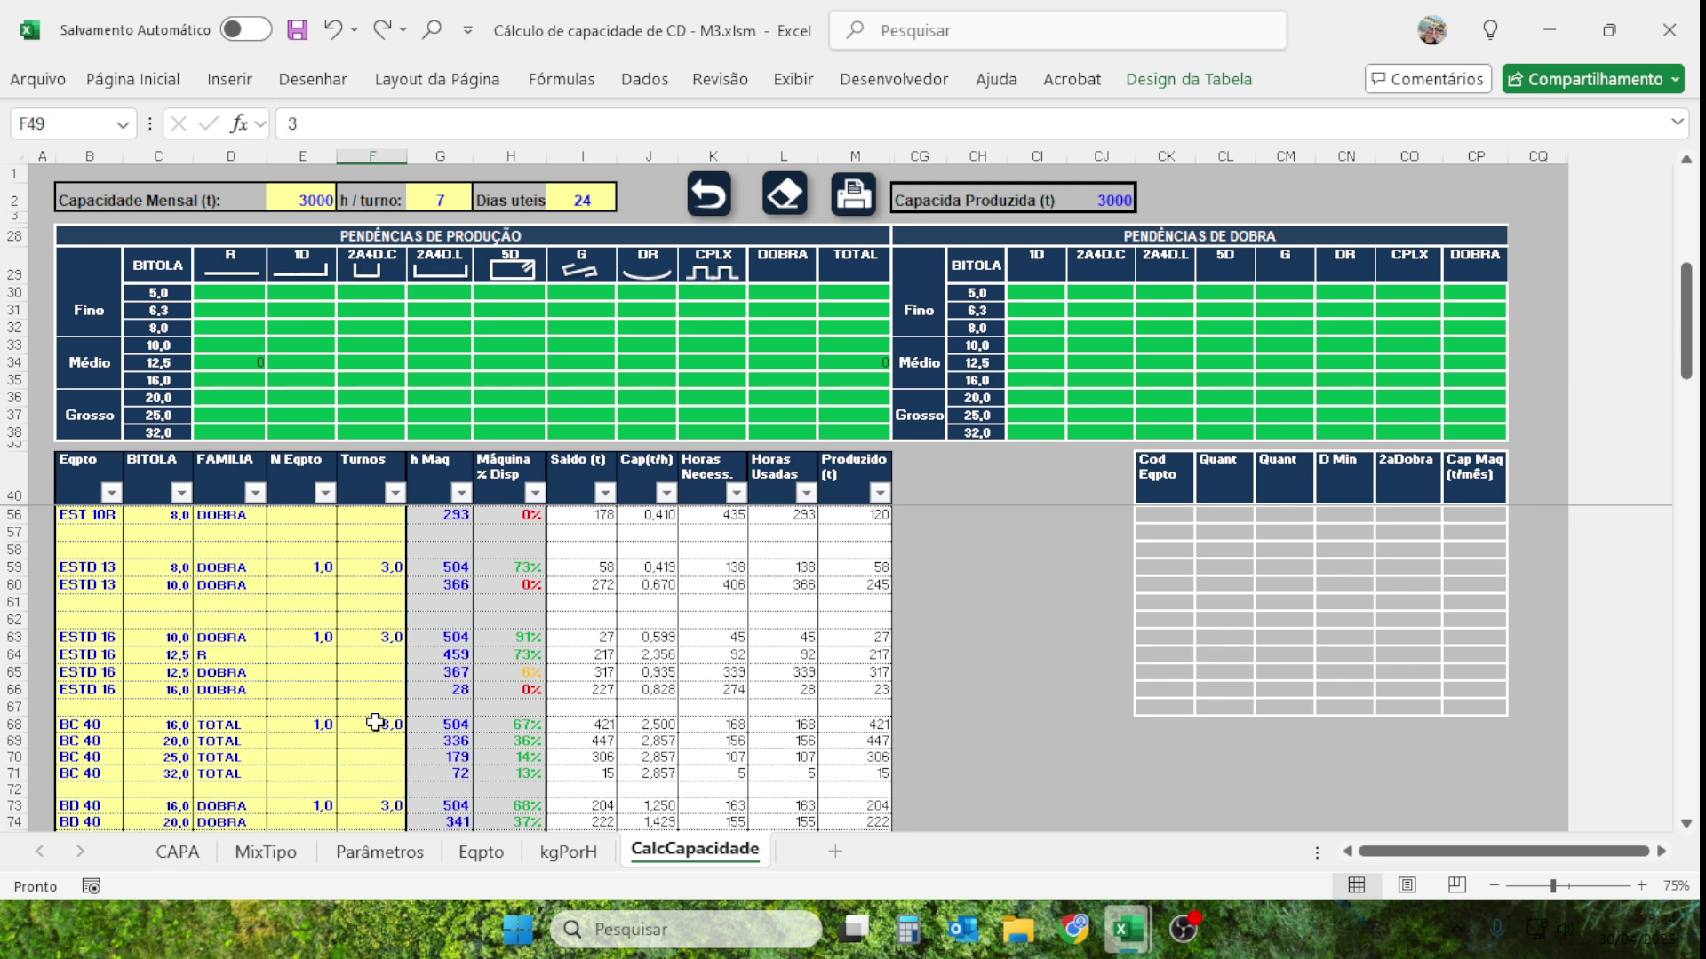
{"action": "left_click", "coordinate": [377, 643]}
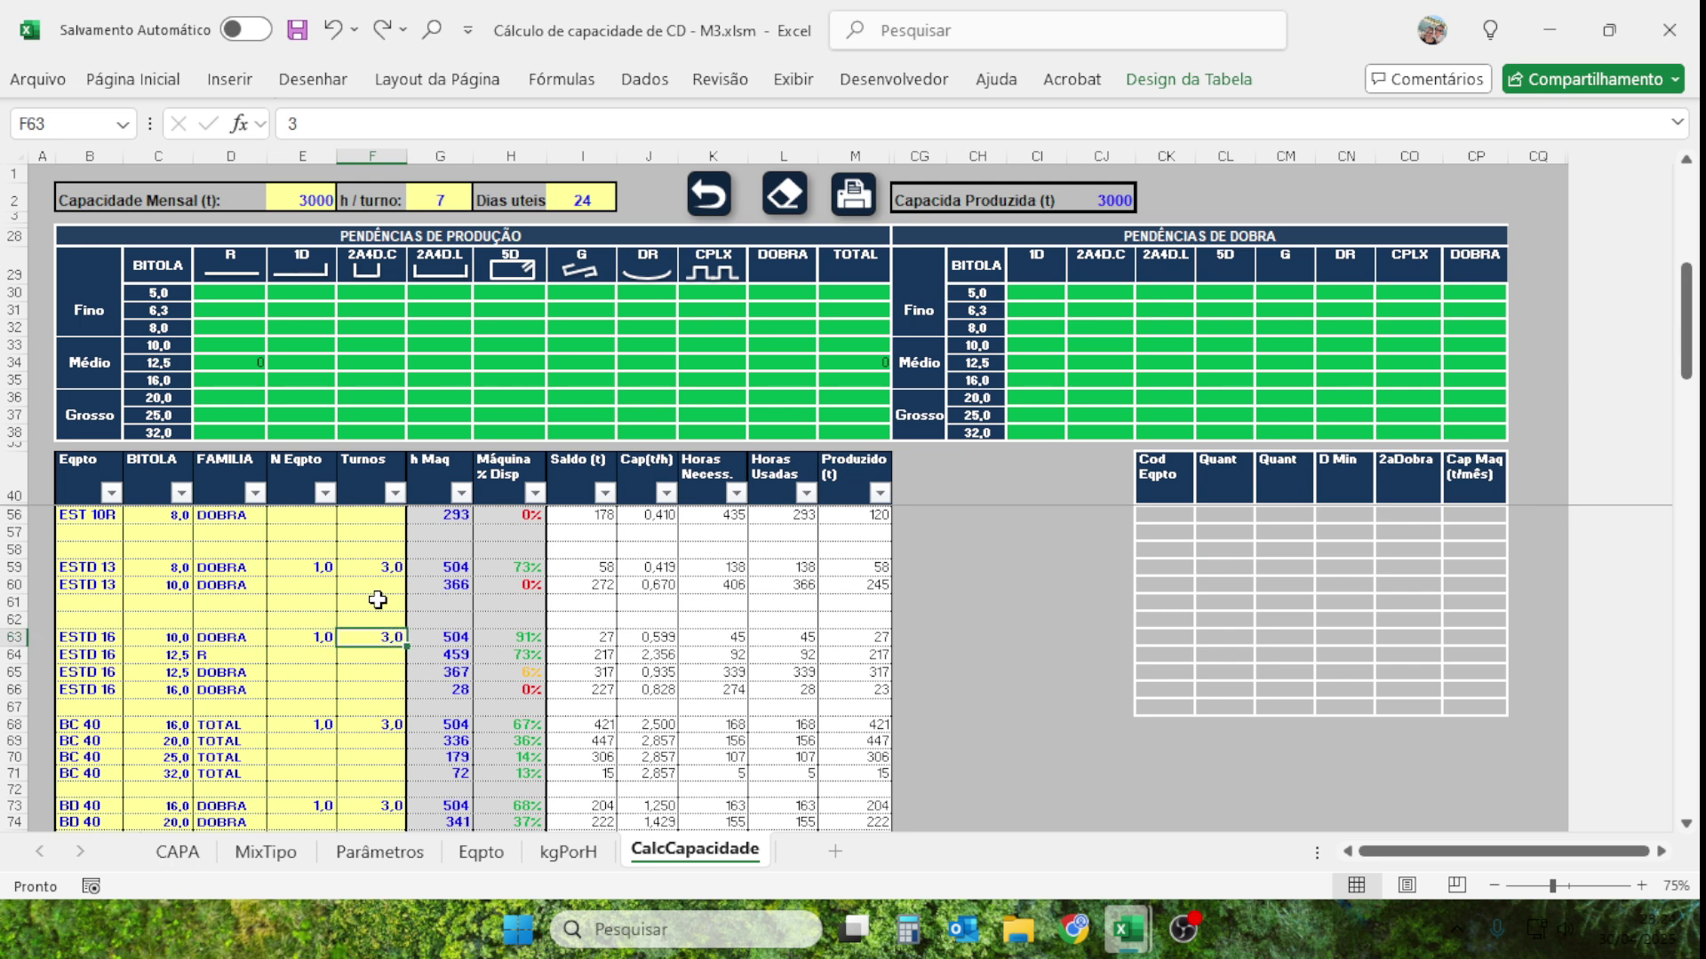
Review machine counts and remaining availability across the END 12, EST 8R, EST 10R, ESTD 13 and ESTD 16 rows.
{"action": "scroll", "coordinate": [377, 601], "scroll_direction": "up", "scroll_amount": 3}
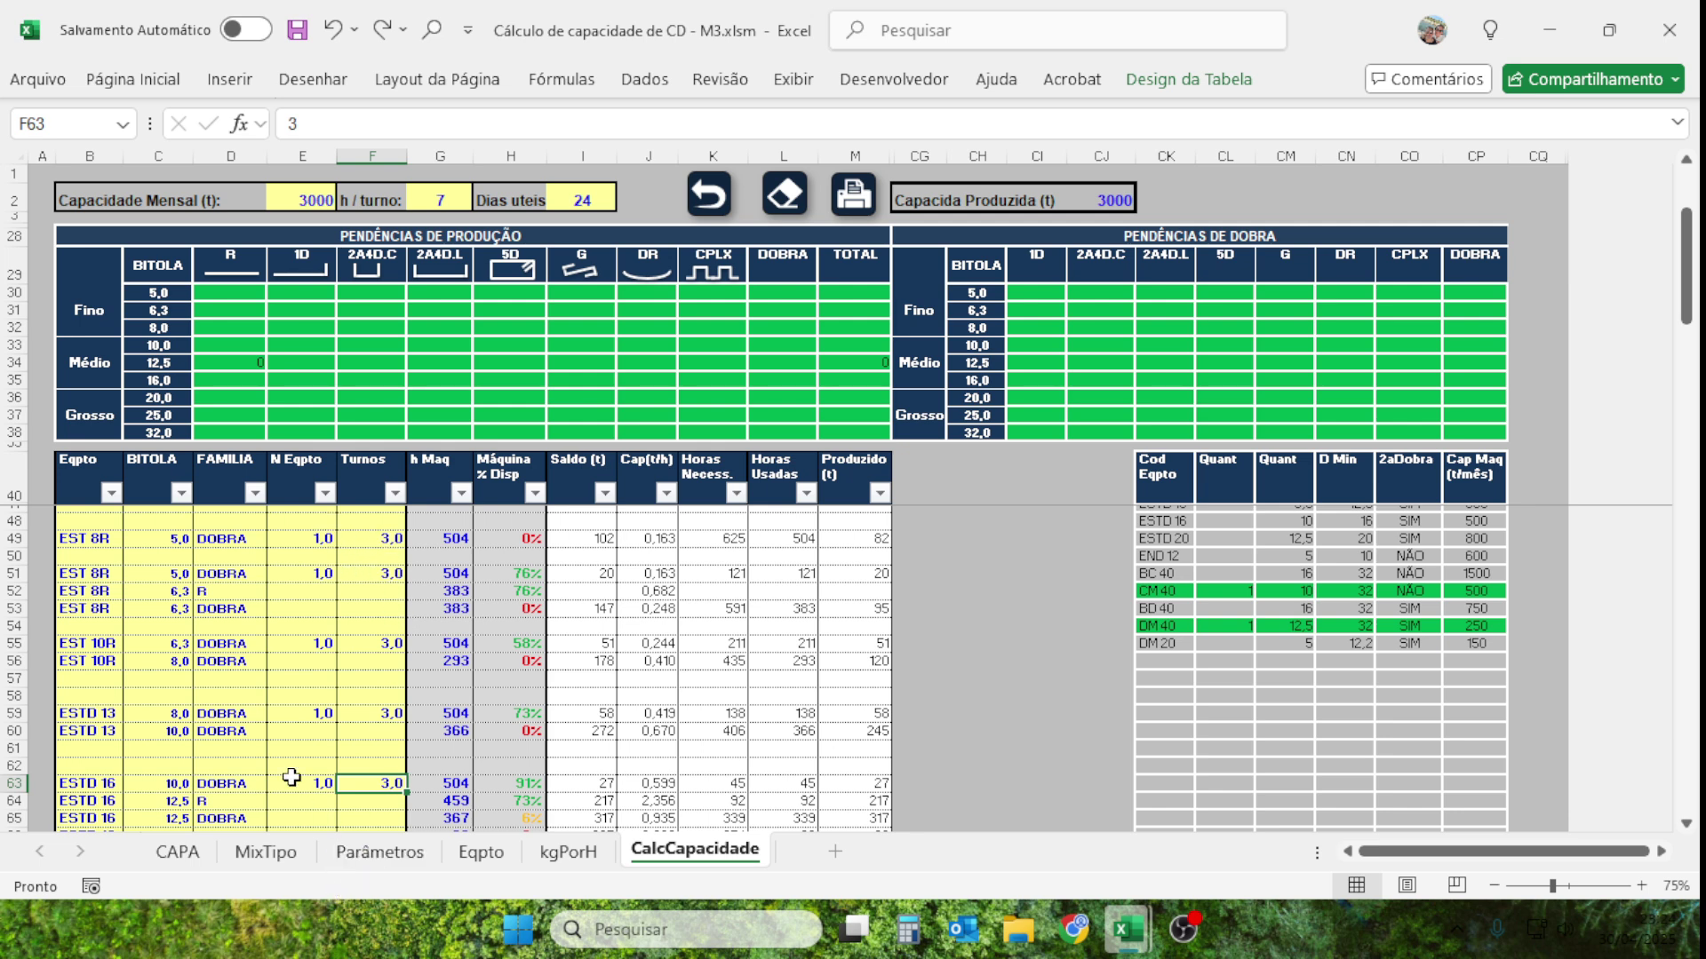
{"action": "scroll", "coordinate": [263, 703], "scroll_direction": "down", "scroll_amount": 2}
{"action": "scroll", "coordinate": [264, 700], "scroll_direction": "up", "scroll_amount": 2}
{"action": "scroll", "coordinate": [281, 642], "scroll_direction": "up", "scroll_amount": 1}
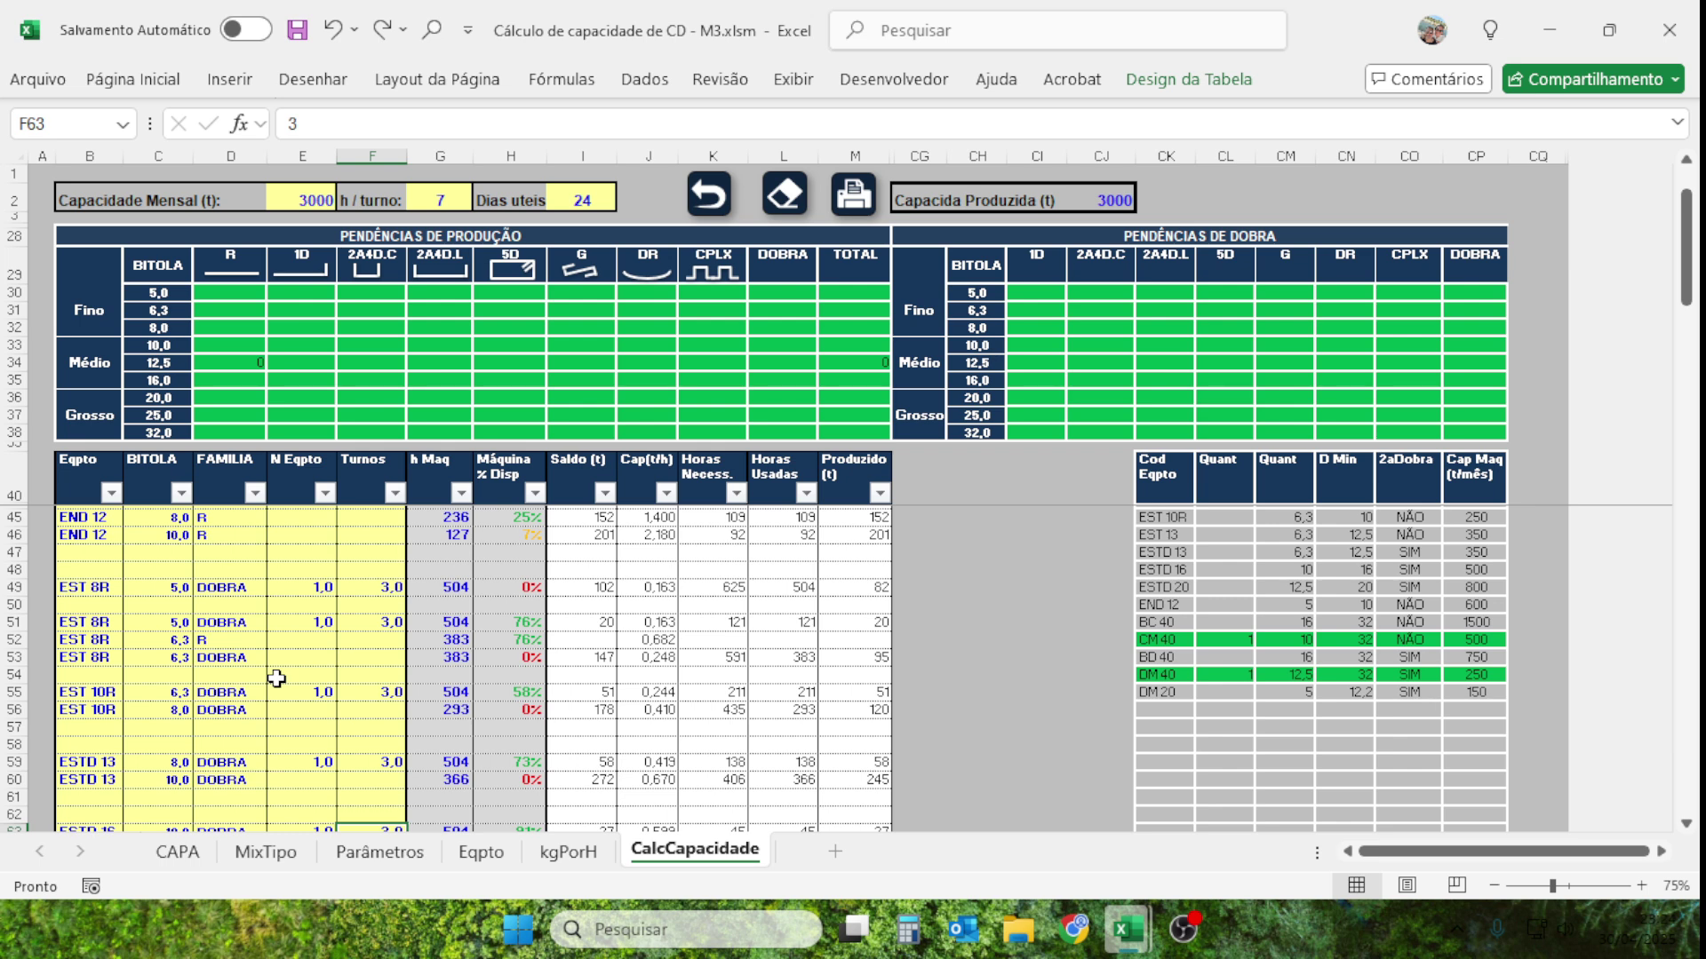
{"action": "scroll", "coordinate": [277, 679], "scroll_direction": "down", "scroll_amount": 6}
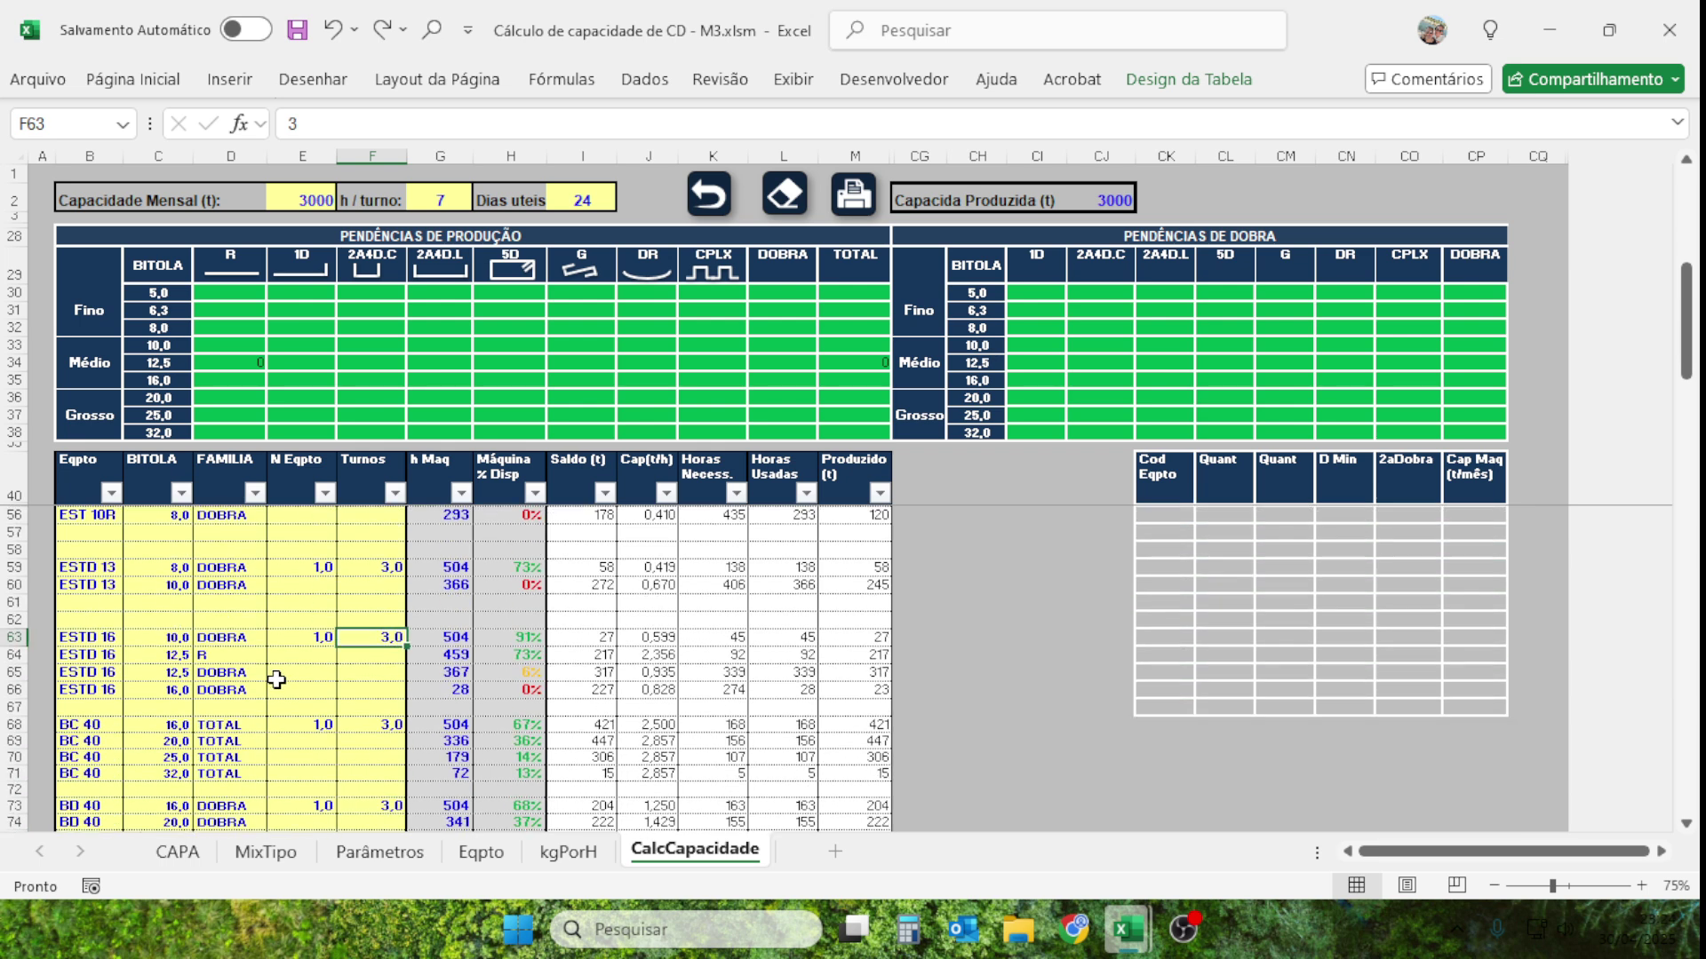
{"action": "scroll", "coordinate": [277, 679], "scroll_direction": "up", "scroll_amount": 7}
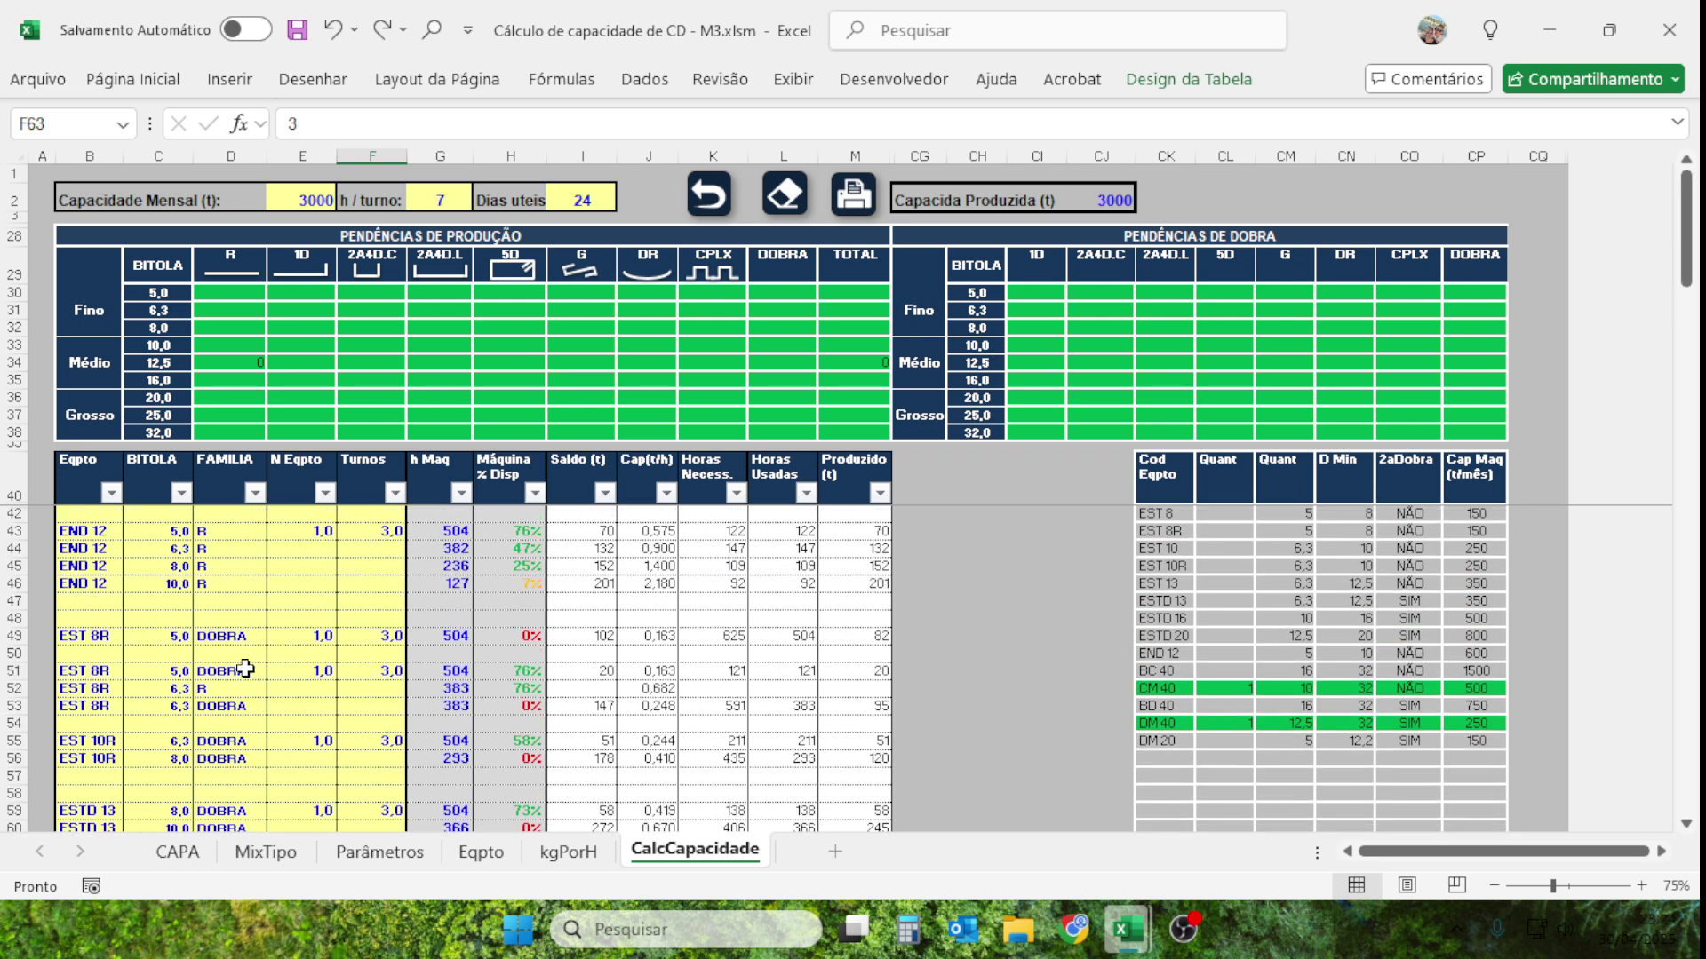
Compare the FAMILIA assignments of the END 12 and EST 8R rows, and review the remaining rows down to DM 20.
{"action": "left_click", "coordinate": [216, 582]}
{"action": "left_click", "coordinate": [218, 637]}
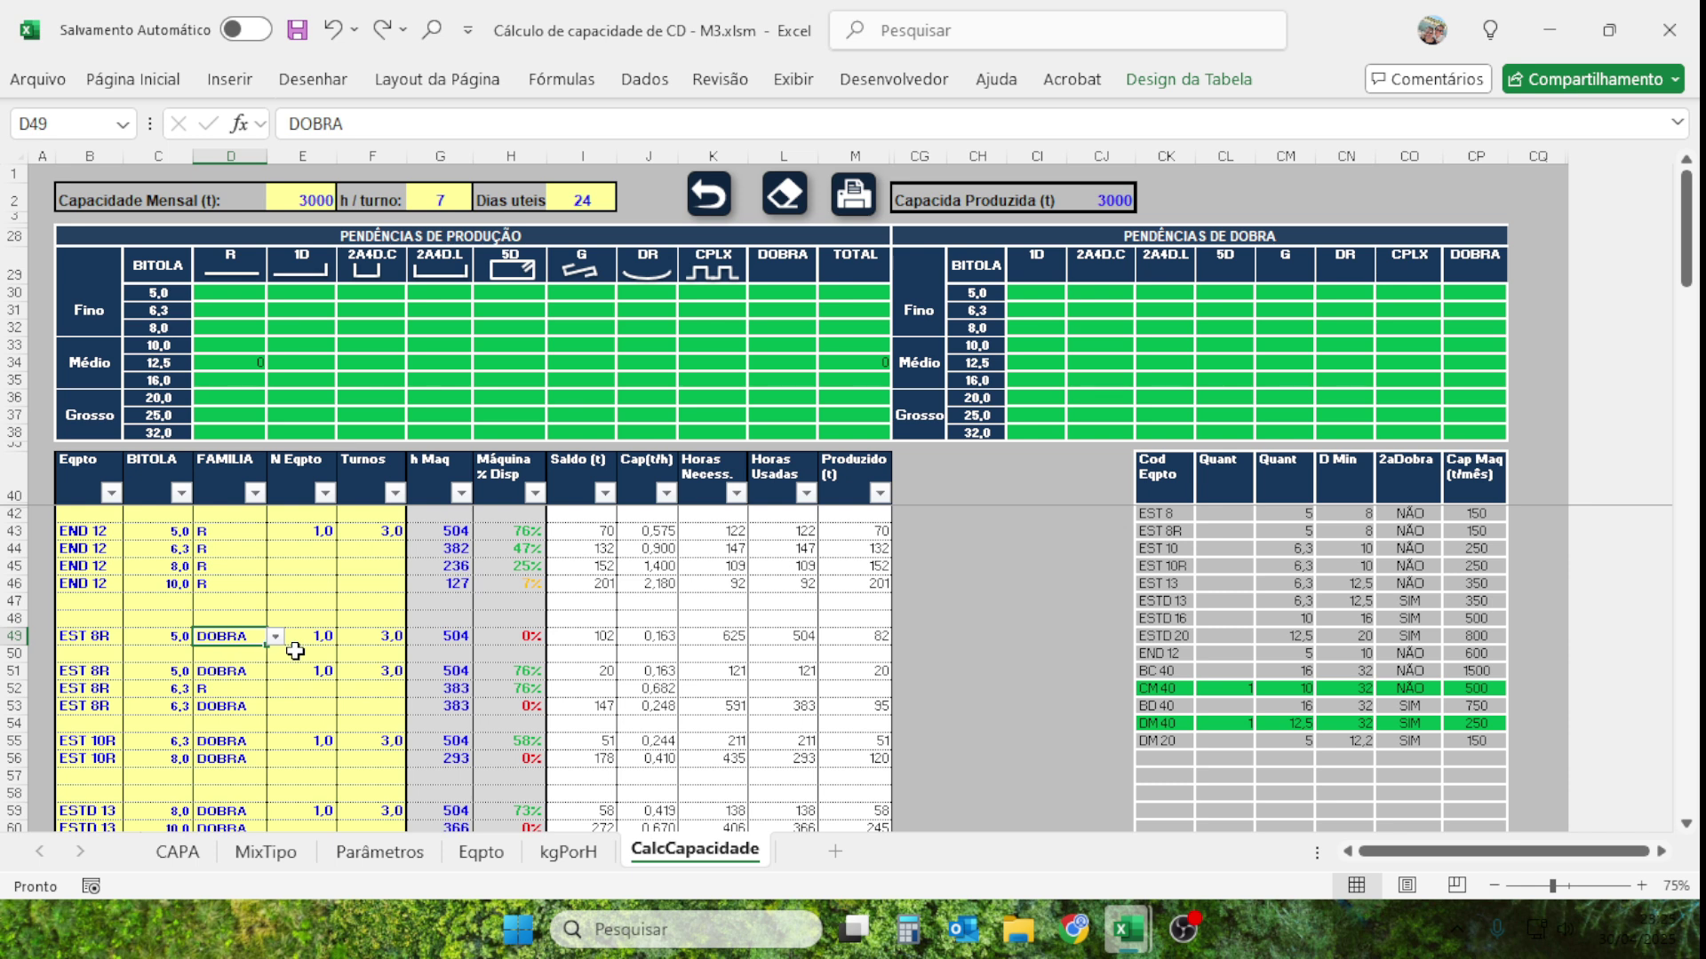
{"action": "left_click", "coordinate": [241, 548]}
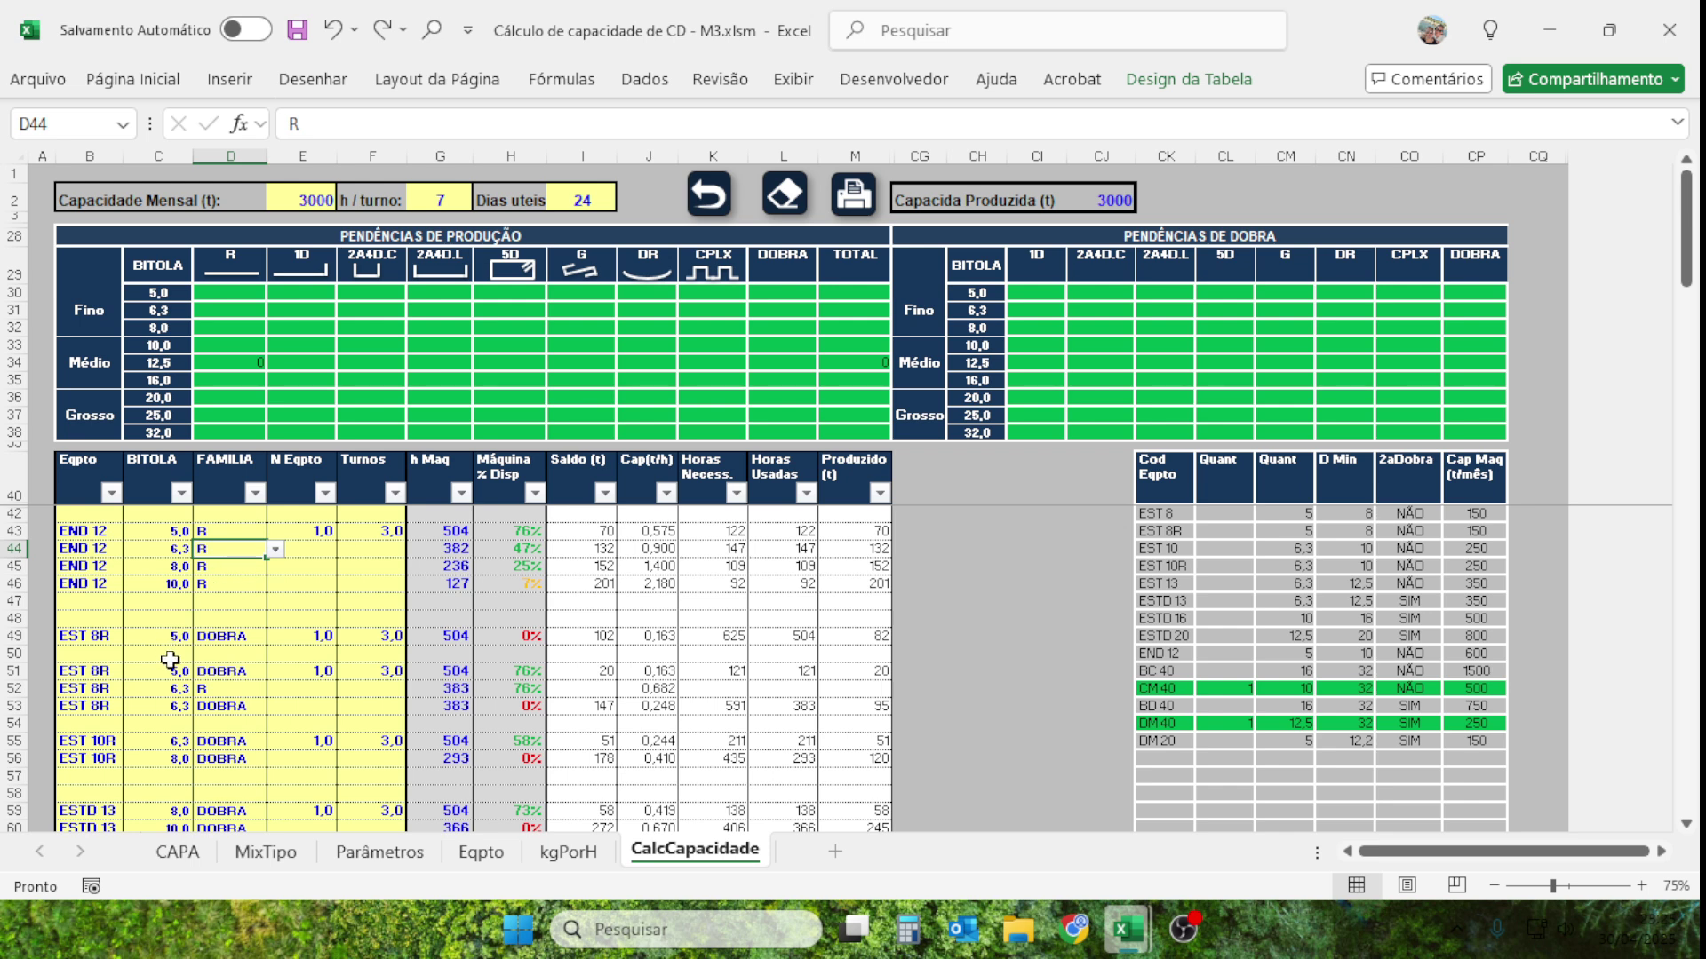
{"action": "left_click", "coordinate": [222, 639]}
{"action": "scroll", "coordinate": [216, 764], "scroll_direction": "down", "scroll_amount": 9}
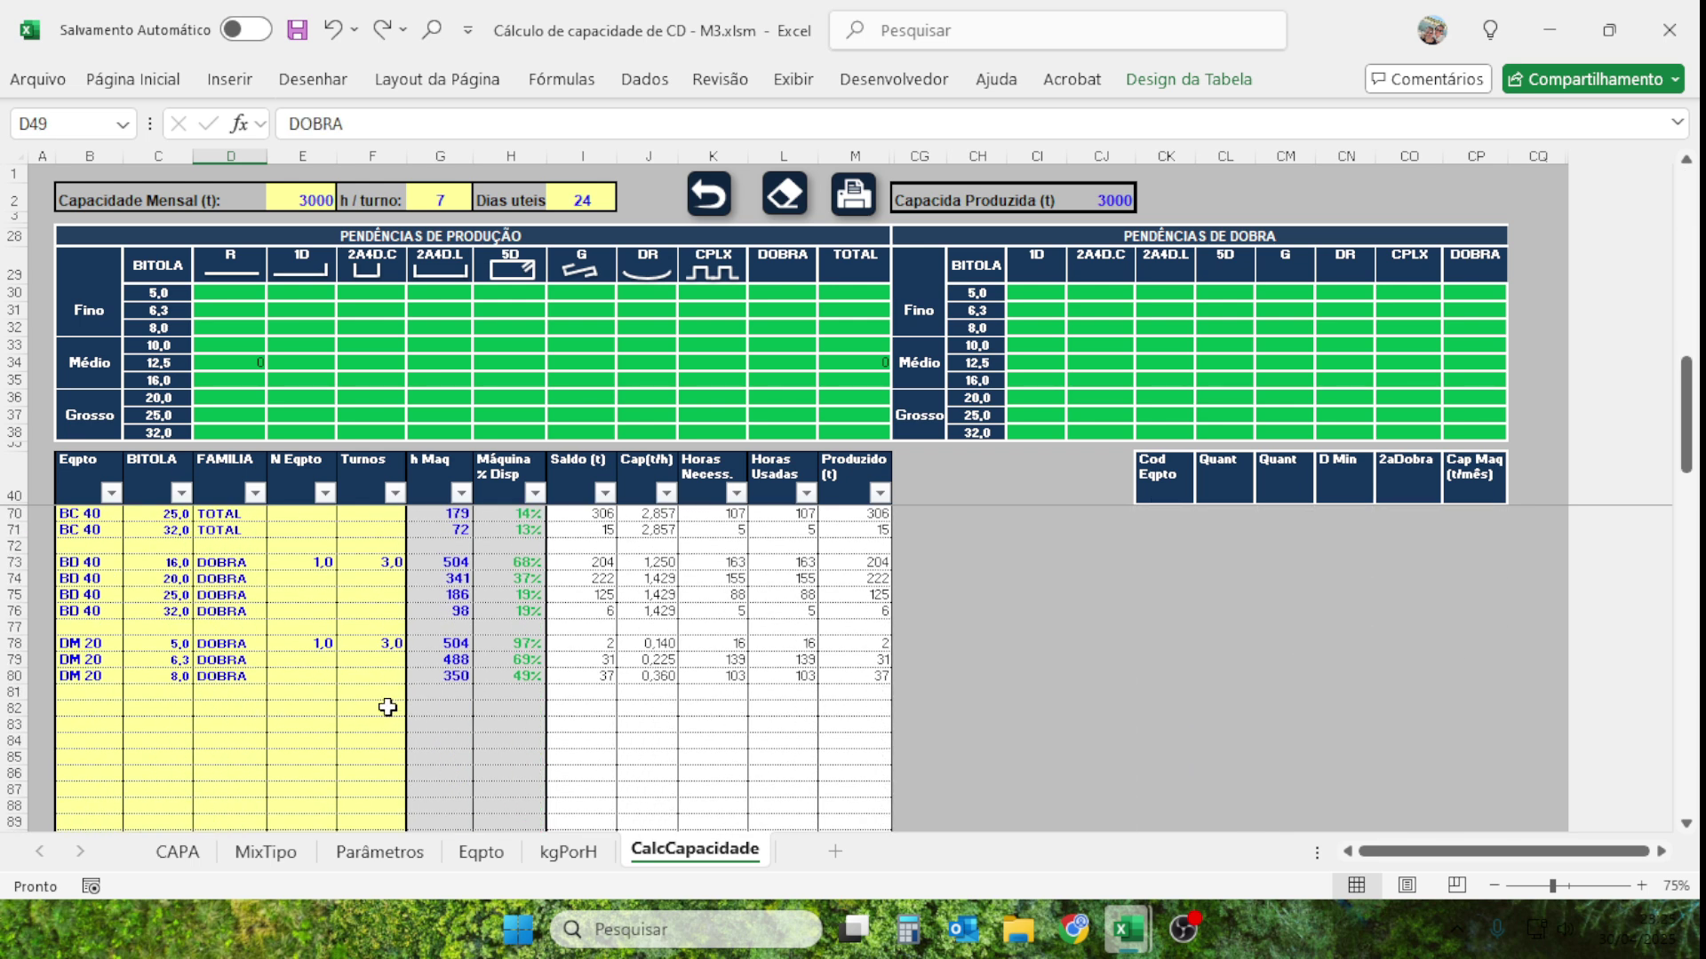
Clear all machine allocations in the yellow Eqpto to Turnos columns, from row 82 up to the first rows.
{"action": "double_click", "coordinate": [388, 707]}
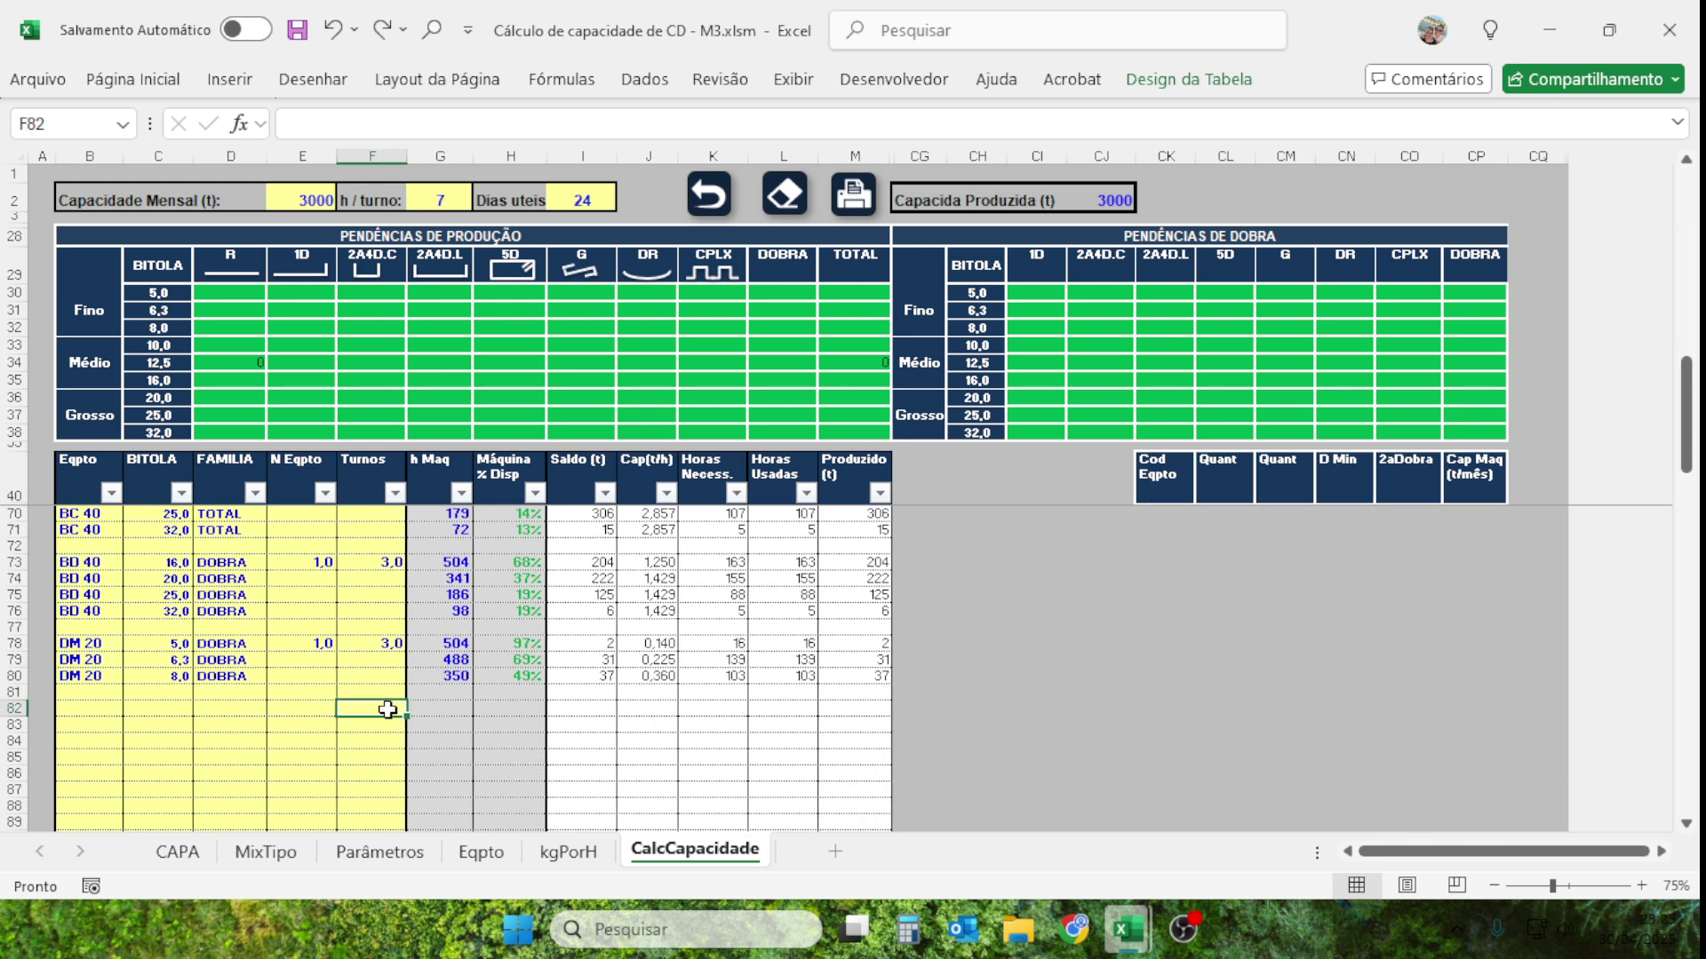
{"action": "left_click", "coordinate": [312, 690]}
{"action": "left_click", "coordinate": [362, 712]}
{"action": "left_click_drag", "start_coordinate": [362, 711], "coordinate": [103, 528]}
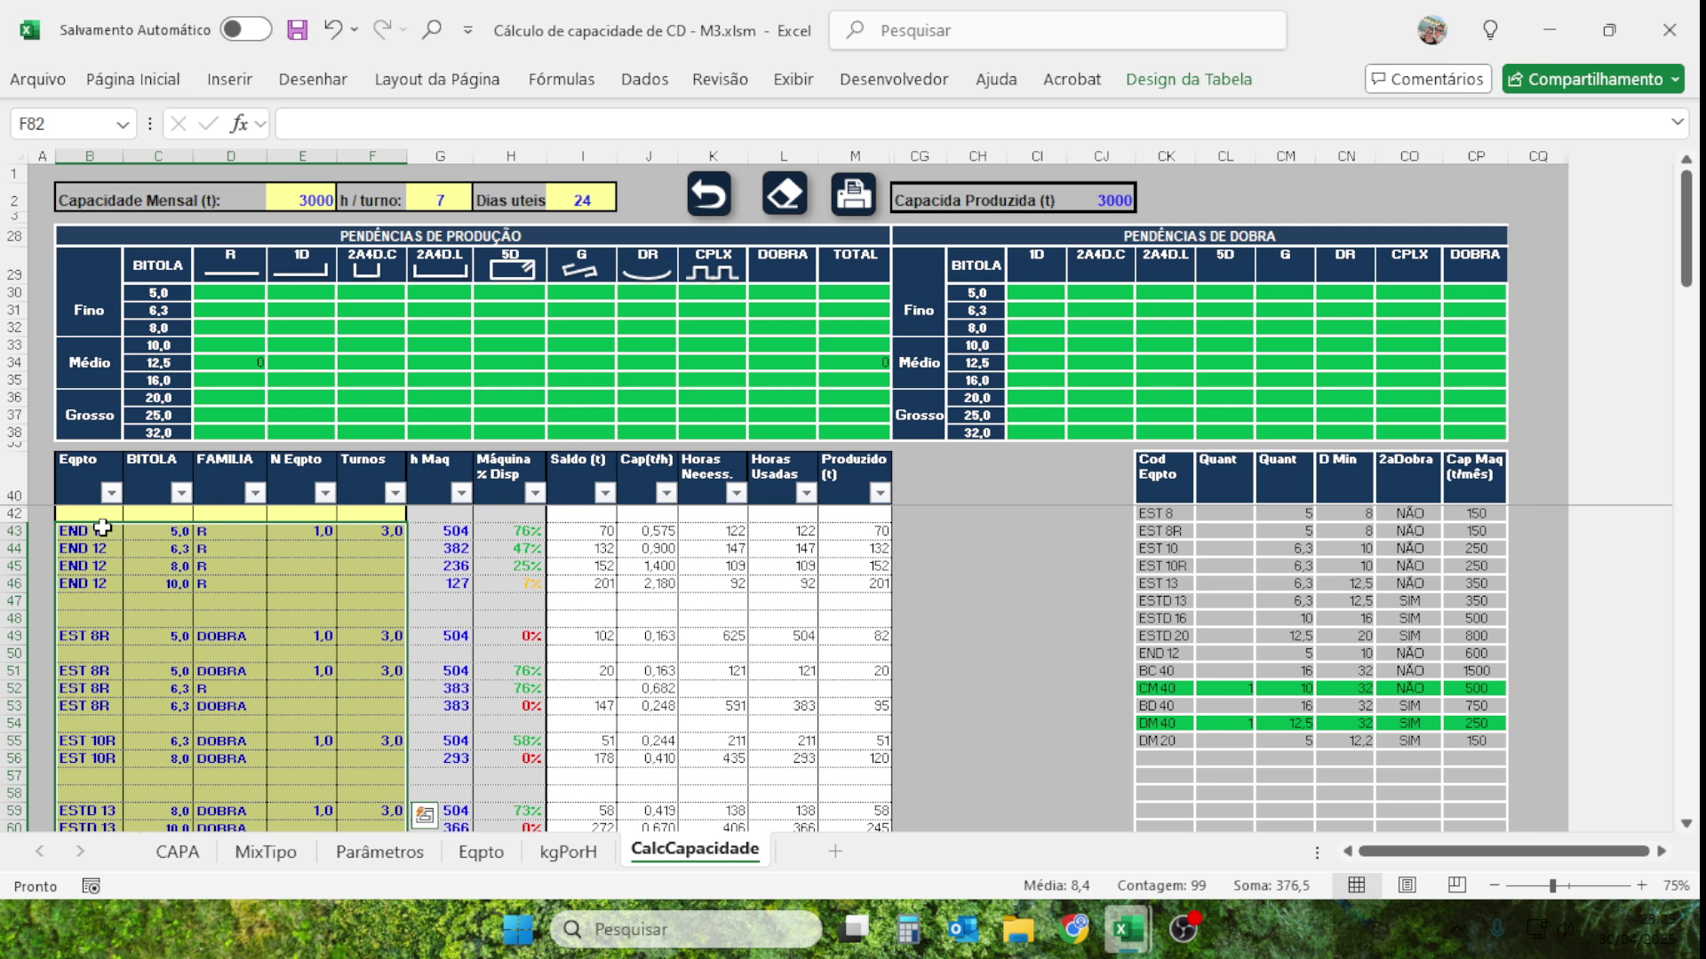
{"action": "key", "text": "Delete"}
Enter a new allocation in row 44 with equipment EST 10R, BITOLA 8,0 and FAMILIA R.
{"action": "left_click", "coordinate": [103, 548]}
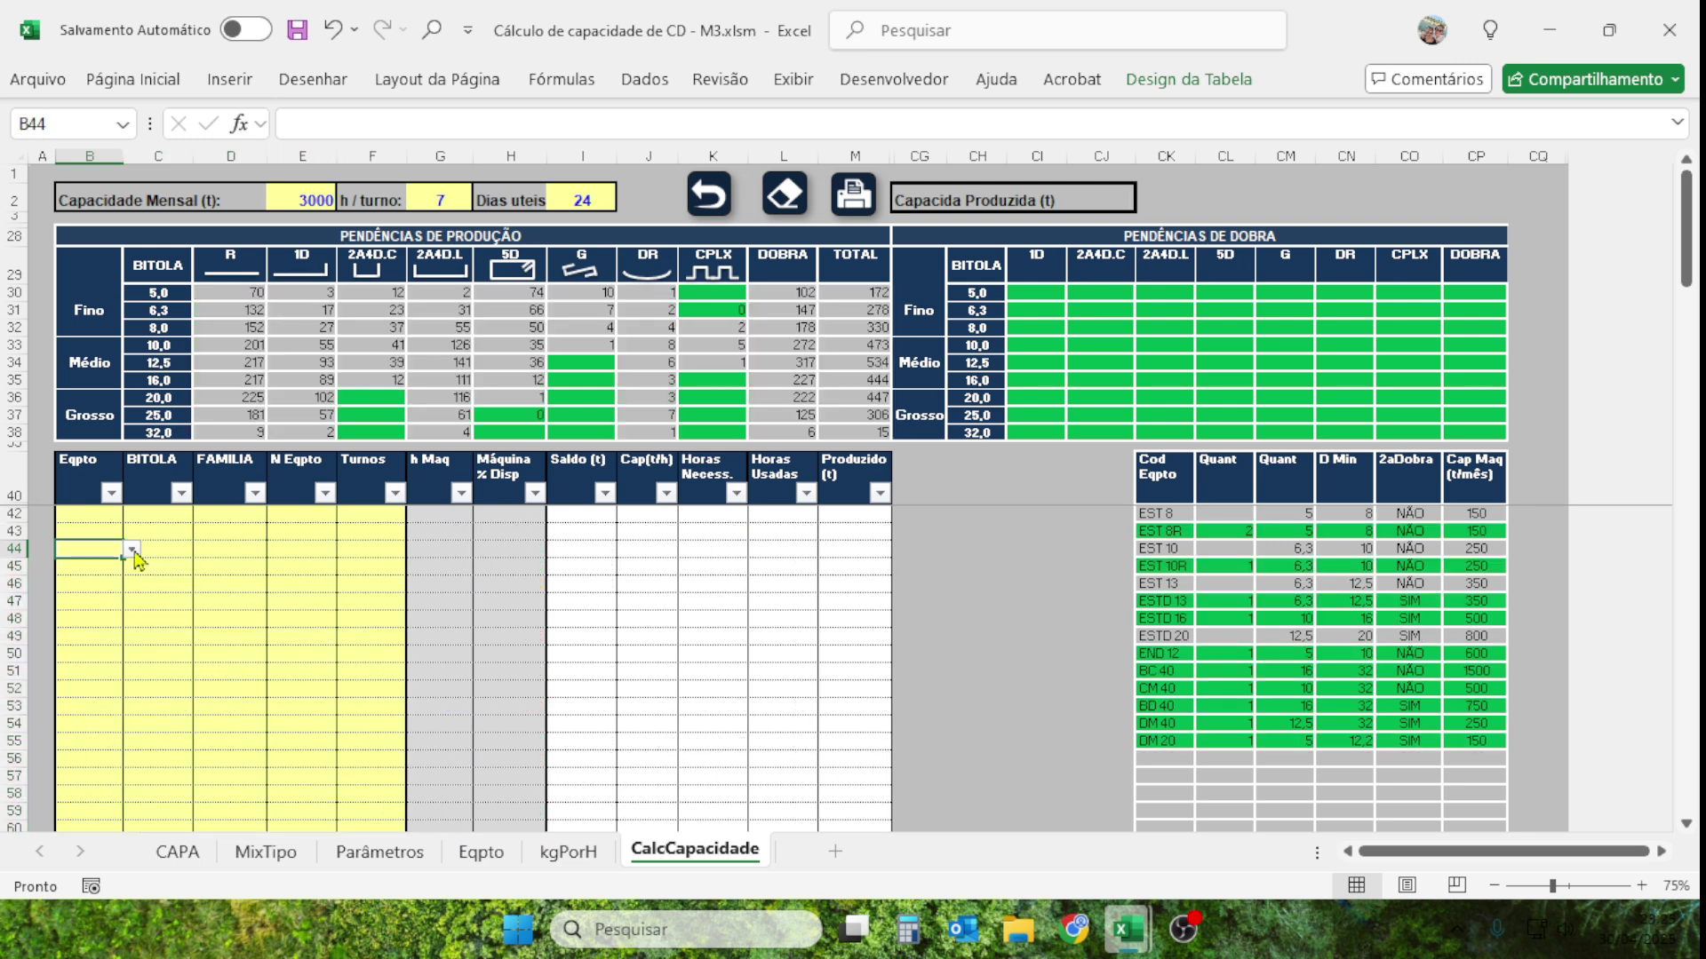
{"action": "left_click", "coordinate": [132, 550]}
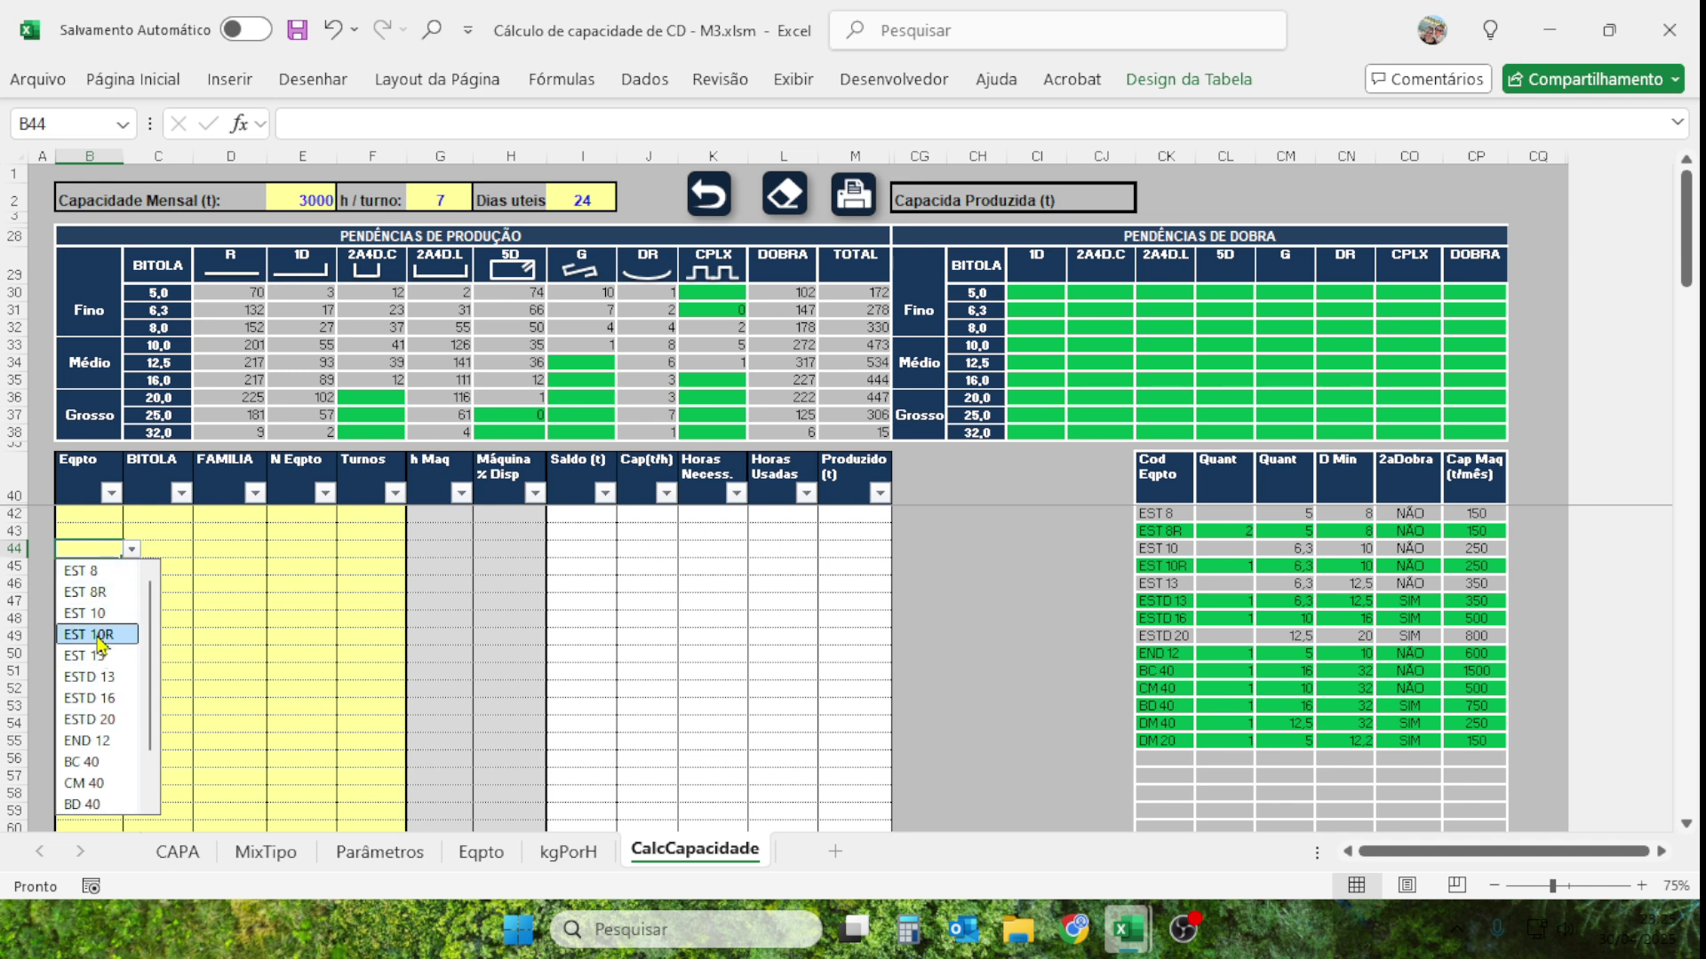
{"action": "left_click", "coordinate": [94, 635]}
{"action": "left_click", "coordinate": [162, 553]}
{"action": "left_click", "coordinate": [203, 550]}
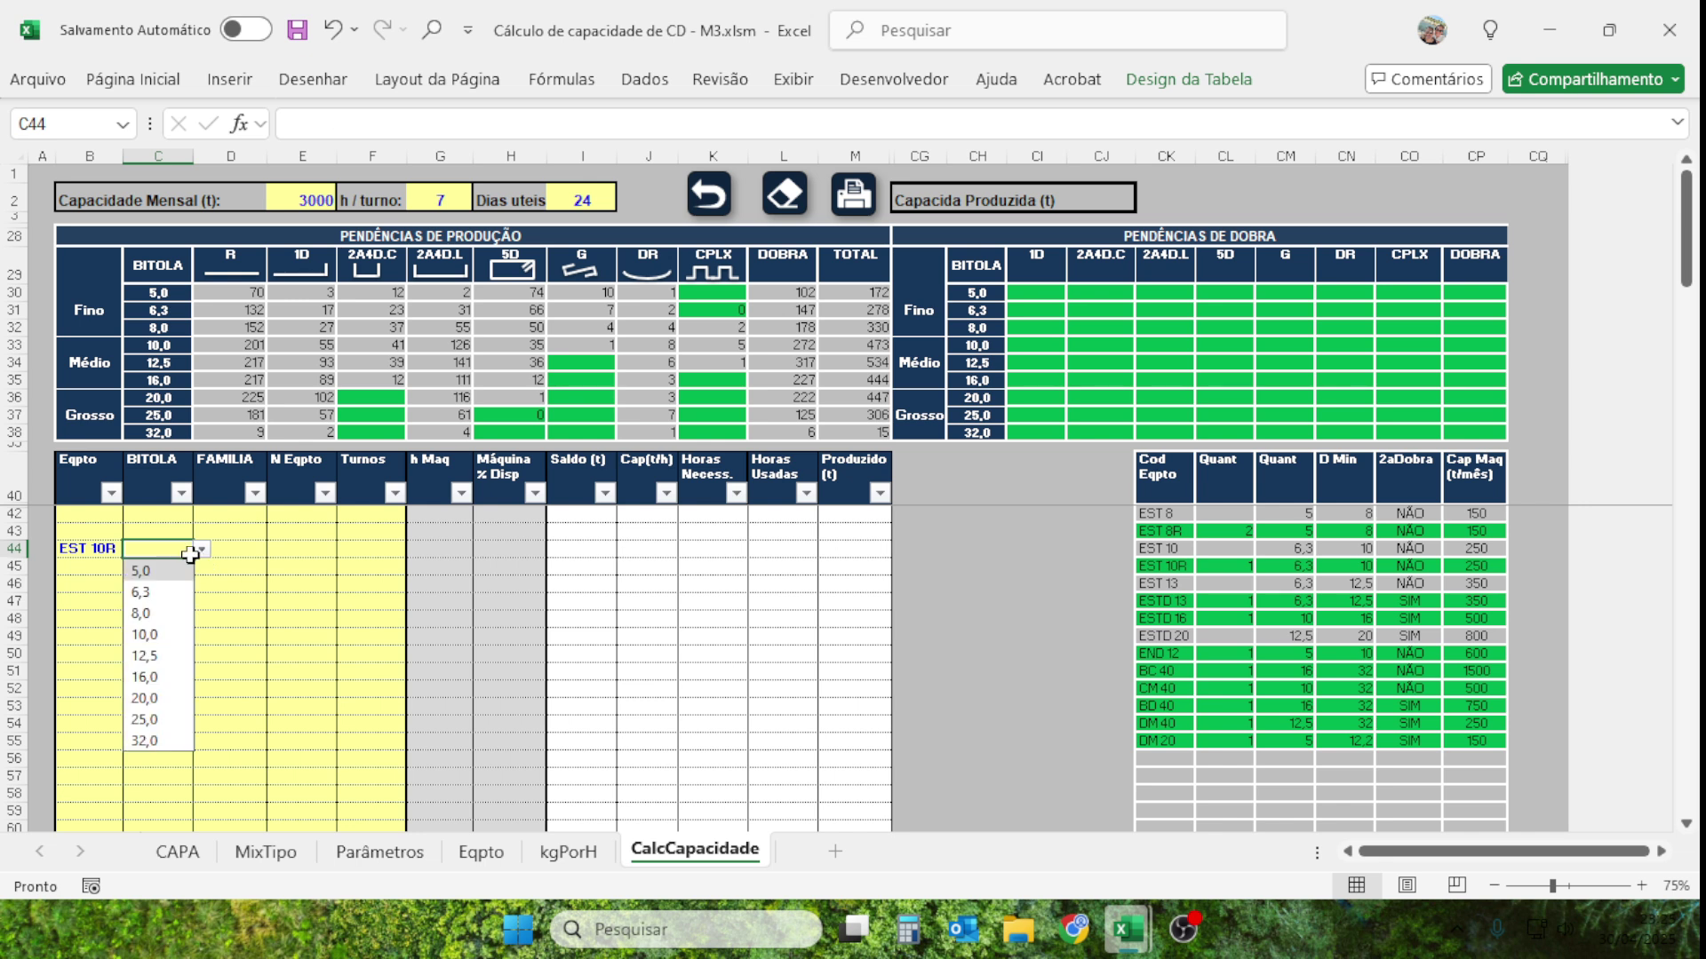
{"action": "left_click", "coordinate": [149, 615]}
{"action": "left_click", "coordinate": [229, 549]}
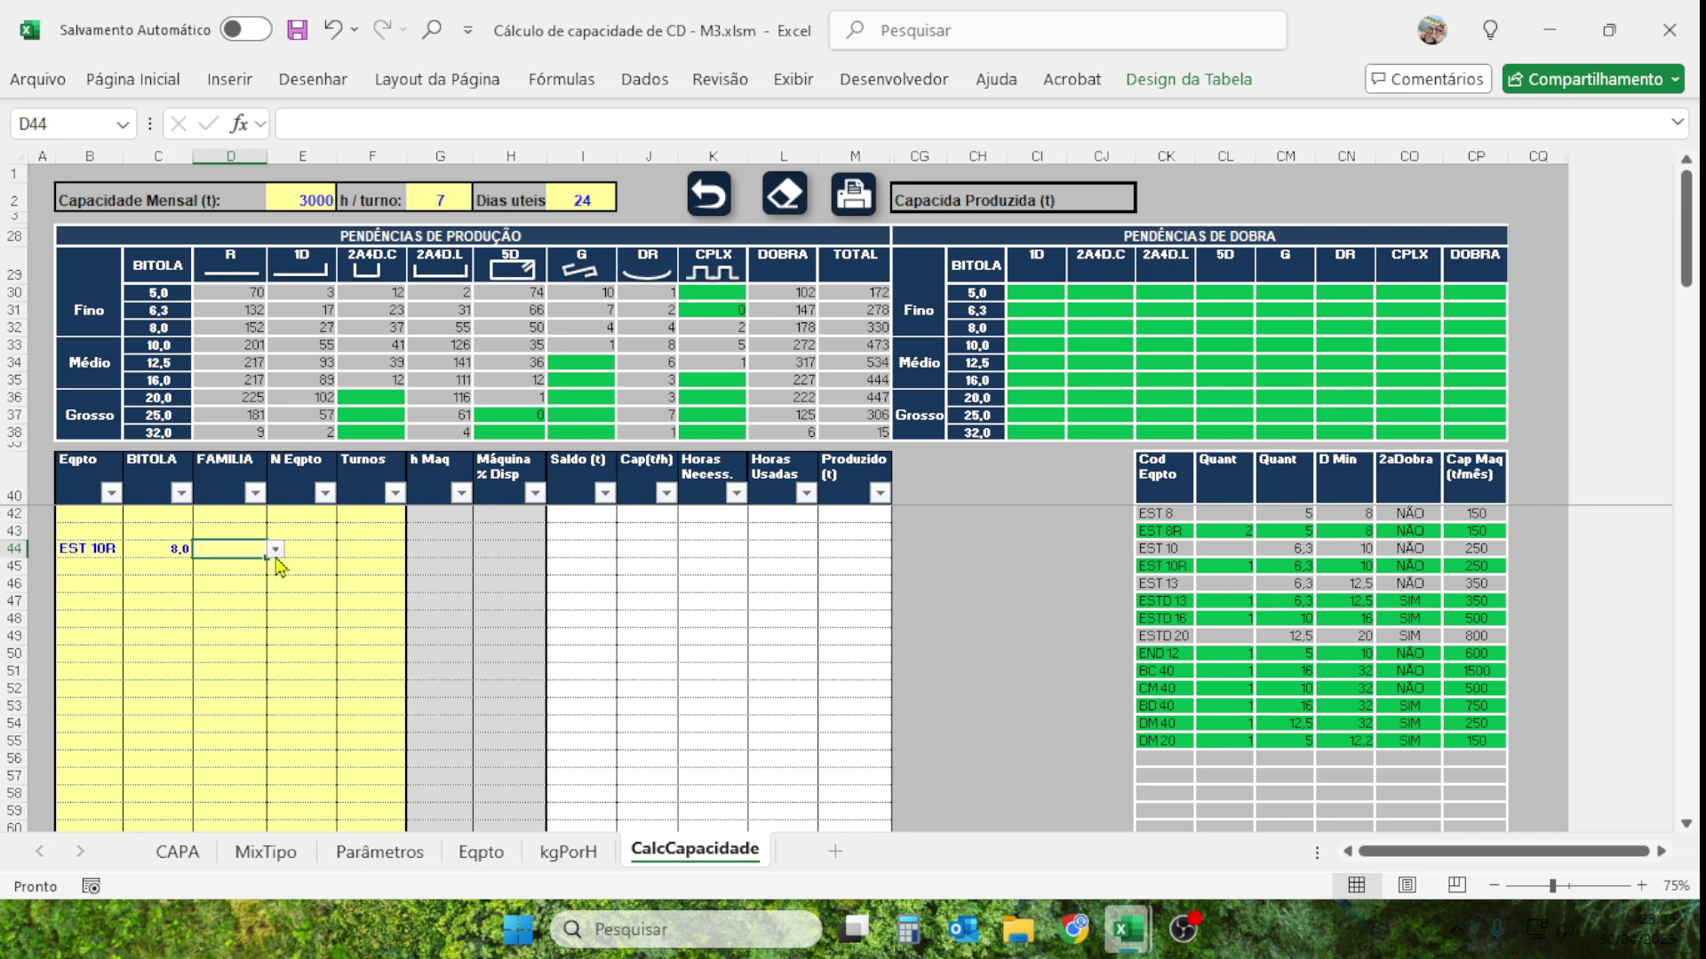
{"action": "left_click", "coordinate": [275, 549]}
{"action": "left_click", "coordinate": [231, 573]}
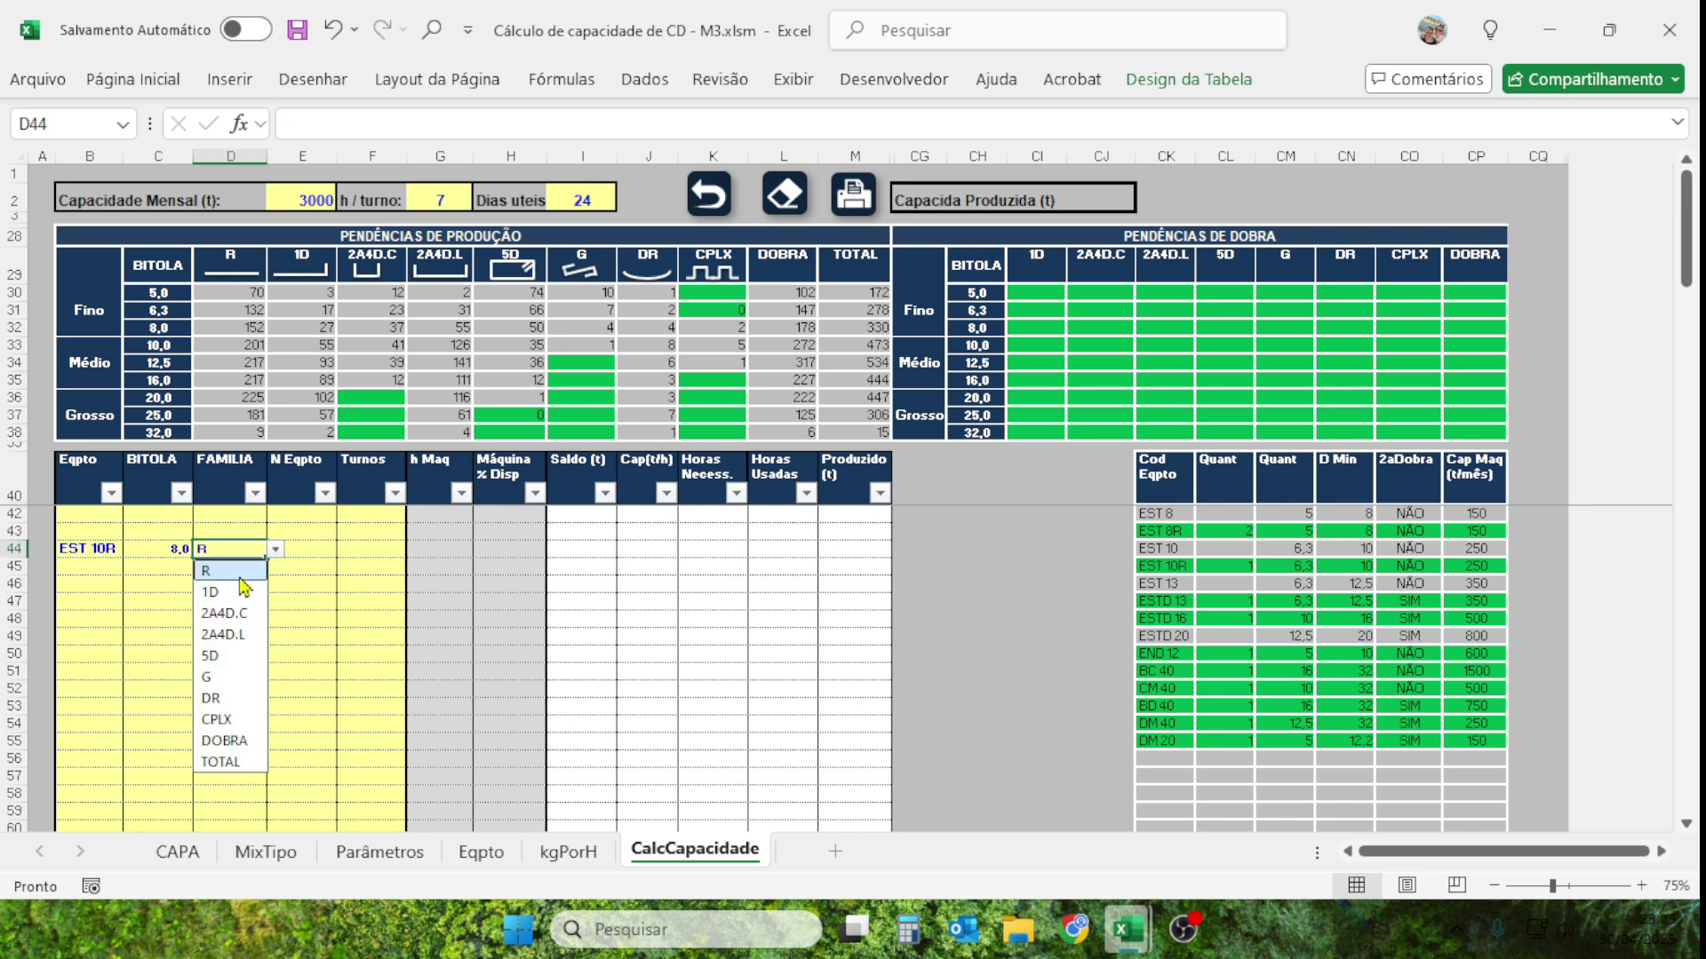
Set N Eqpto to 1 and Turnos to 3 for the EST 10R allocation in row 44.
{"action": "left_click", "coordinate": [303, 554]}
{"action": "type", "text": "1"}
{"action": "left_click", "coordinate": [373, 552]}
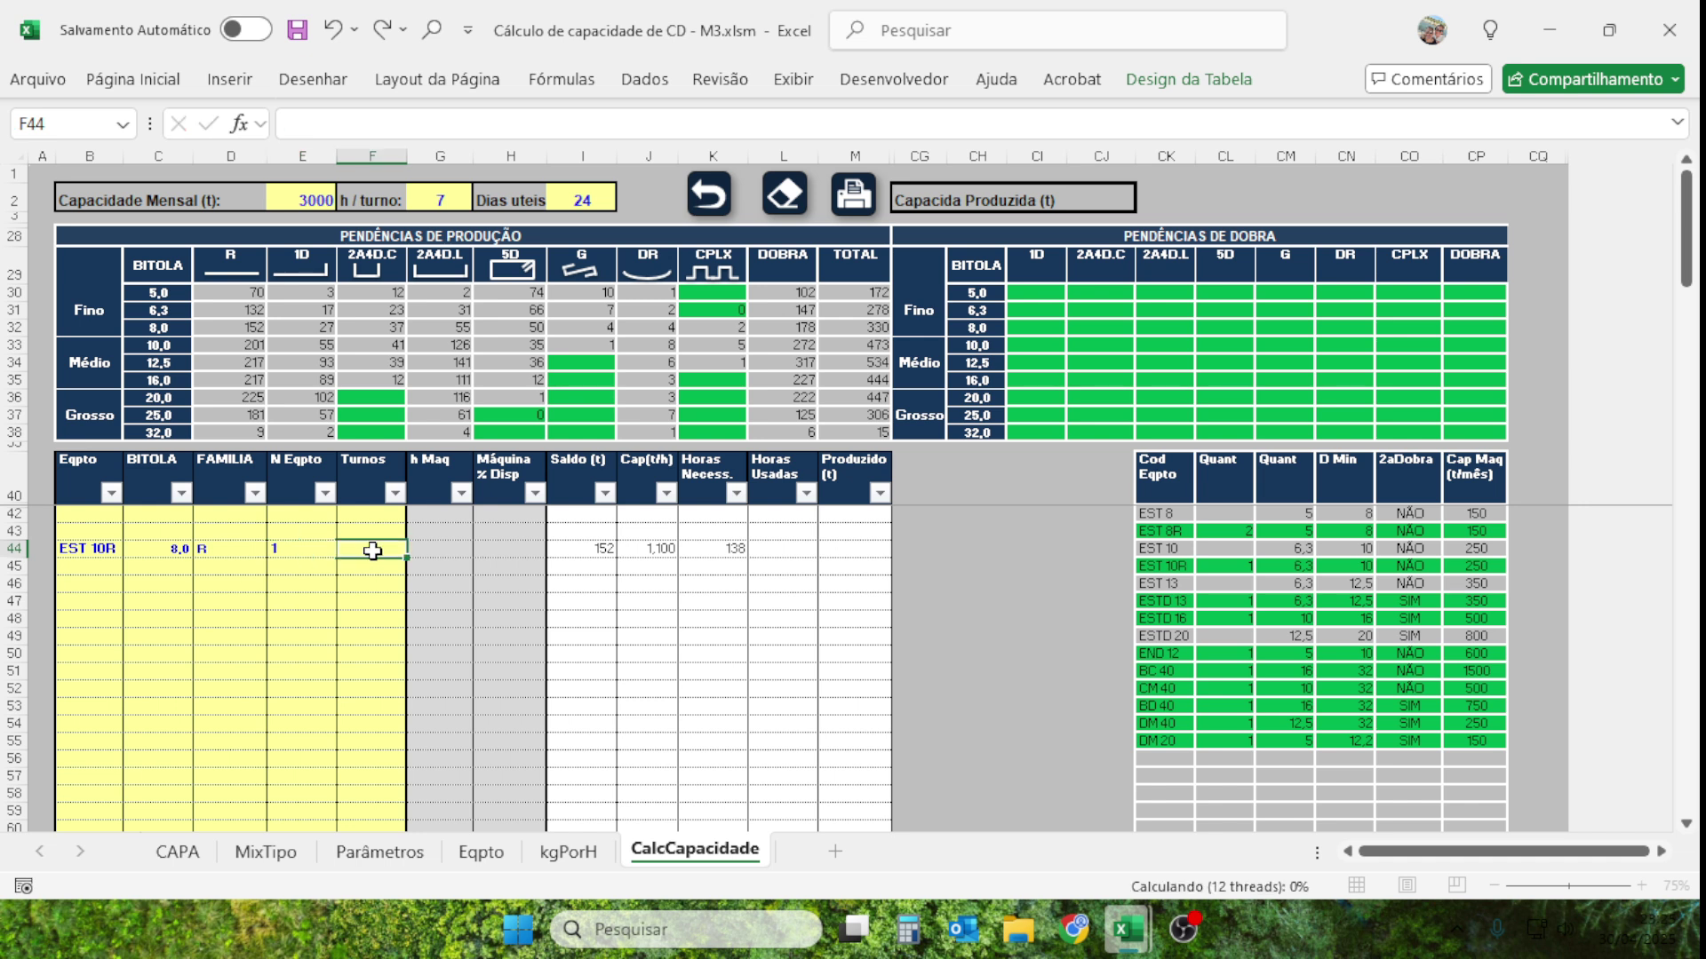
{"action": "type", "text": "3"}
{"action": "key", "text": "Return"}
Copy the EST 10R equipment entry from row 44 into the Eqpto cells of rows 45 to 54.
{"action": "left_click", "coordinate": [91, 571]}
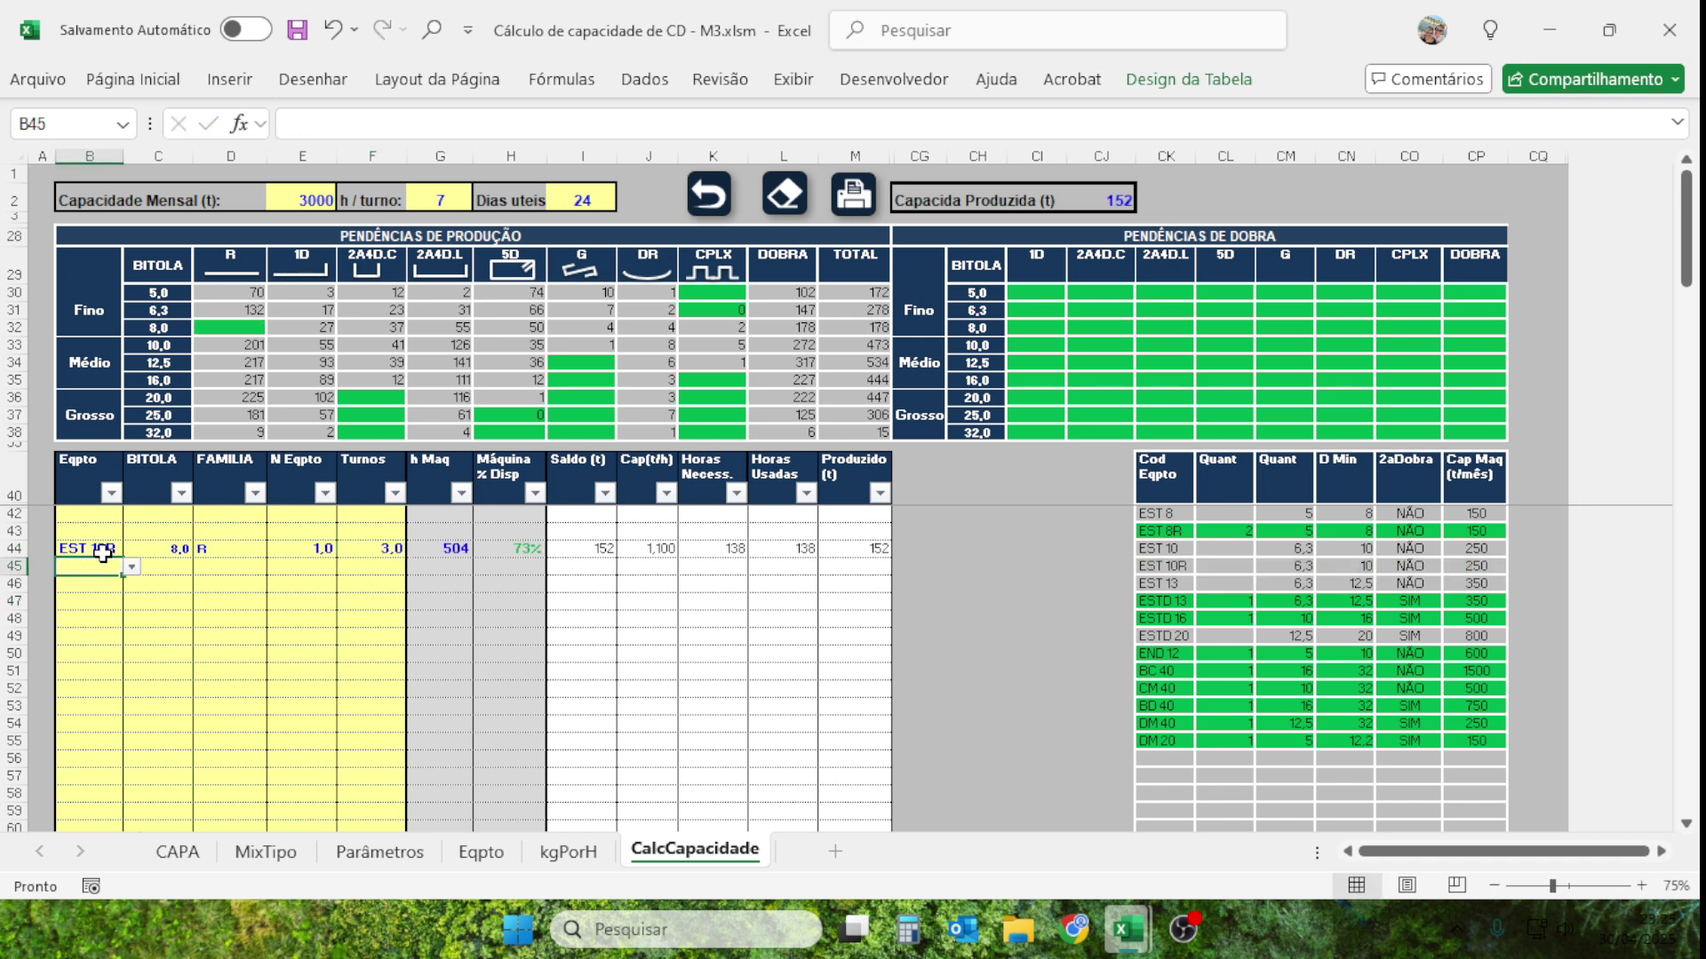
{"action": "left_click", "coordinate": [103, 551]}
{"action": "key", "text": "ctrl+c"}
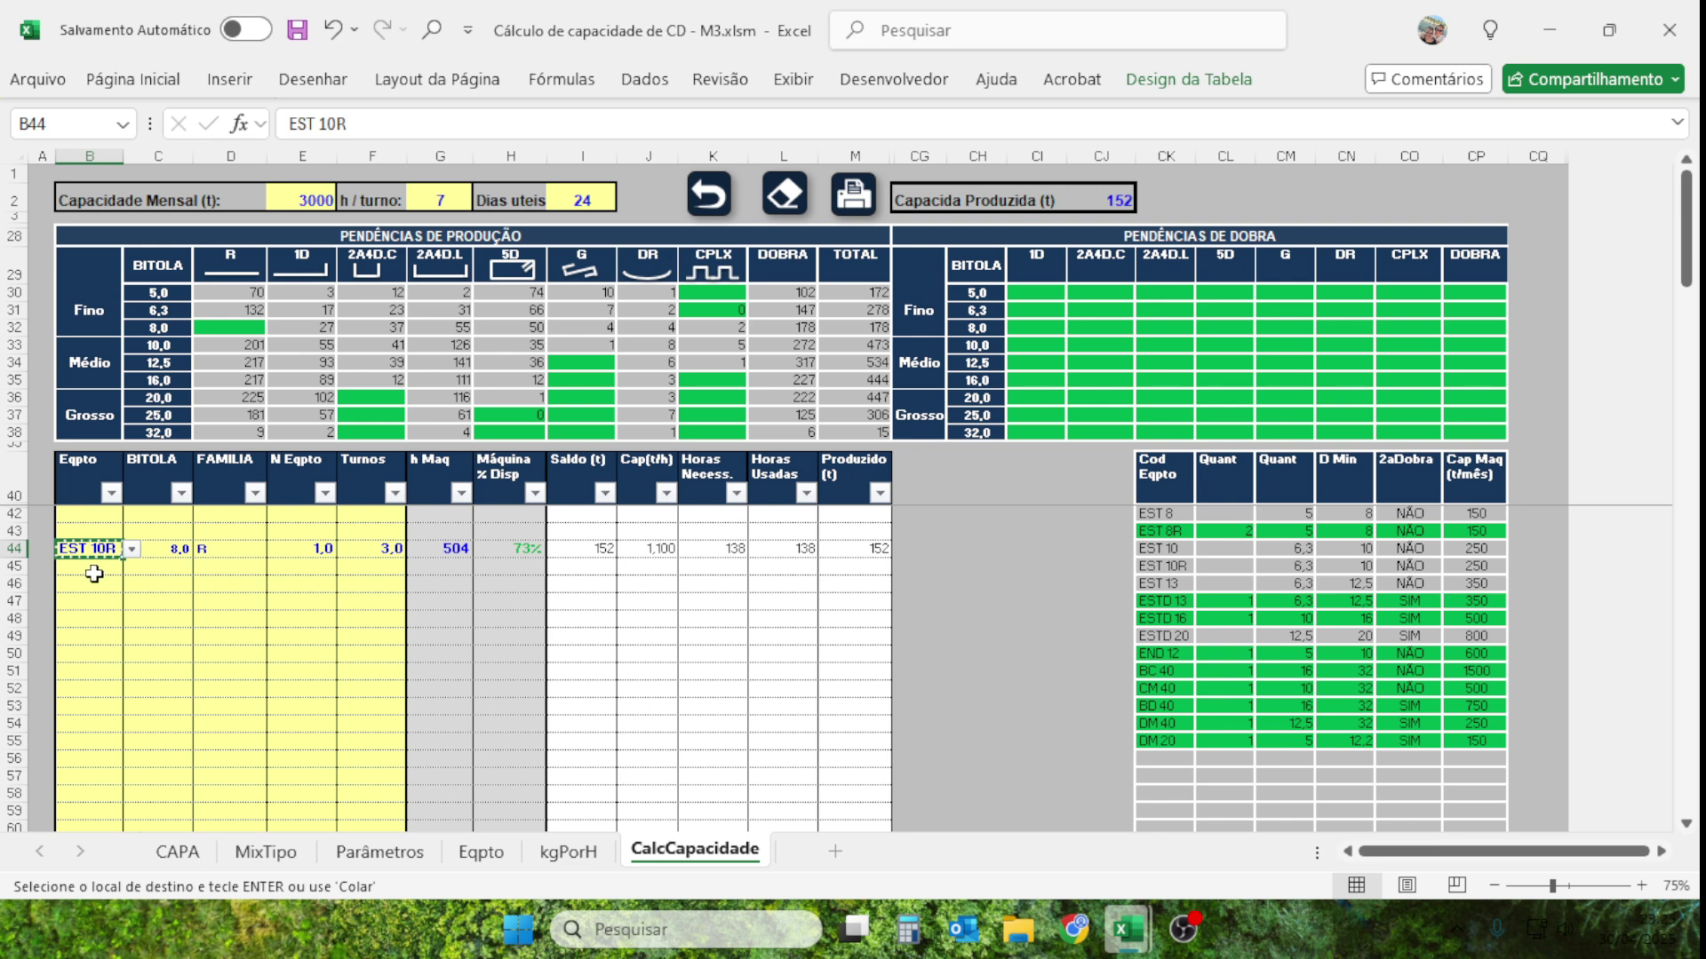
{"action": "left_click_drag", "start_coordinate": [94, 572], "coordinate": [95, 727]}
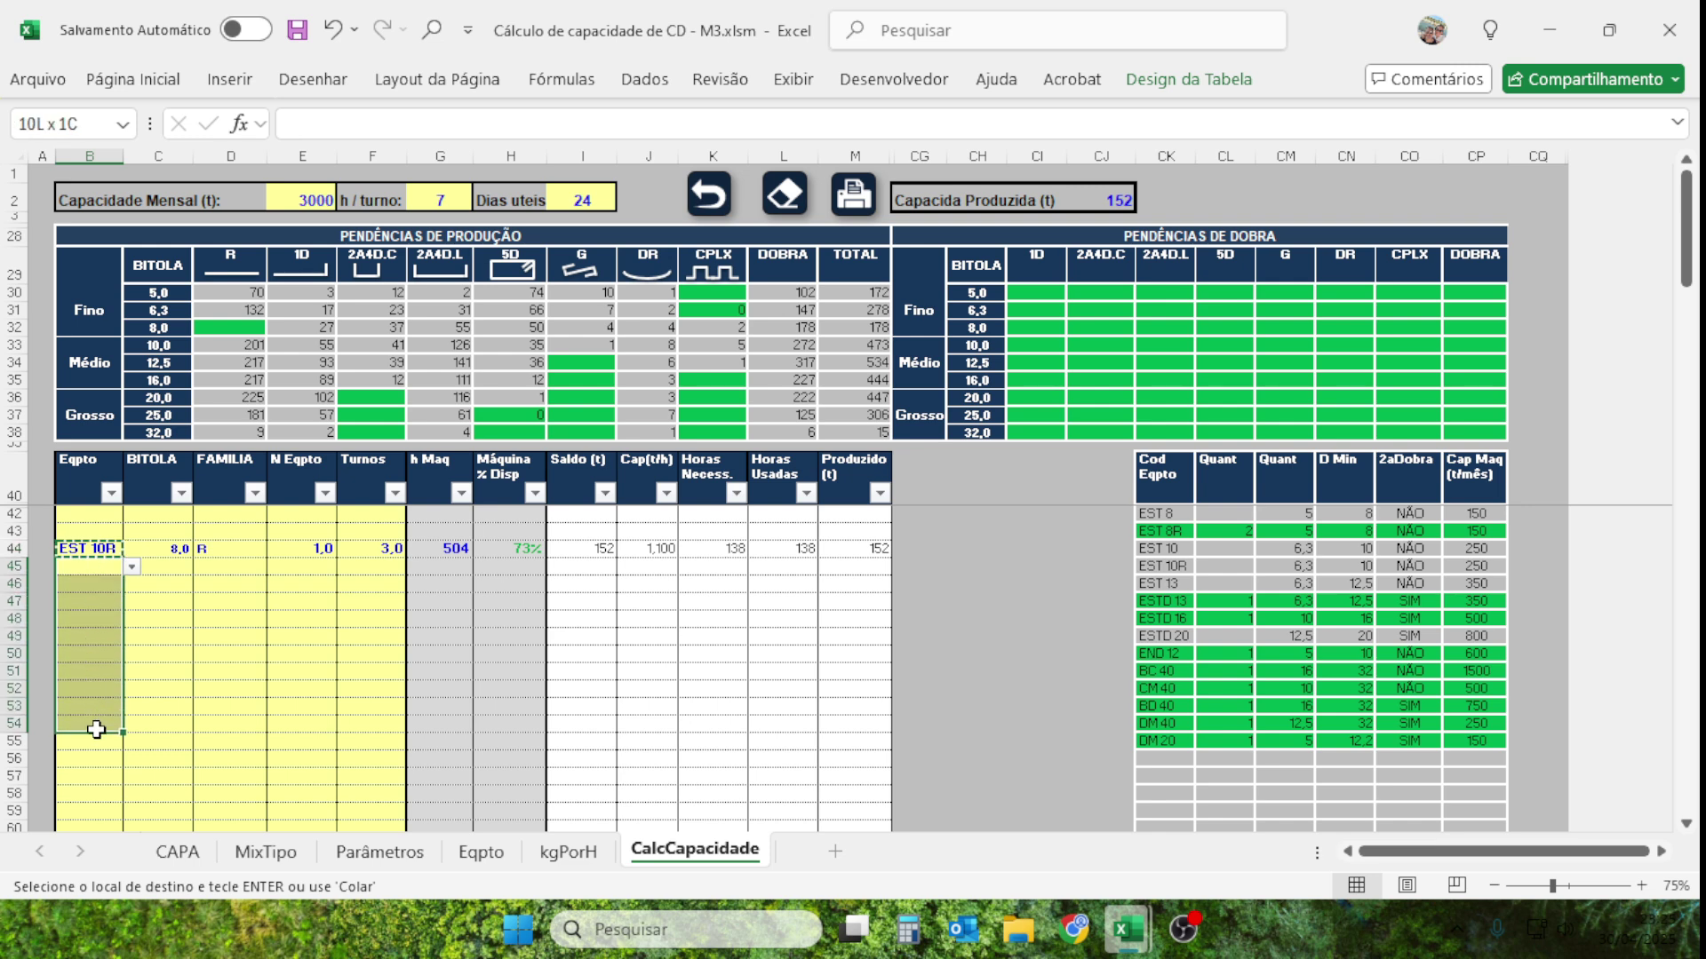
{"action": "right_click", "coordinate": [96, 728]}
{"action": "left_click", "coordinate": [202, 199]}
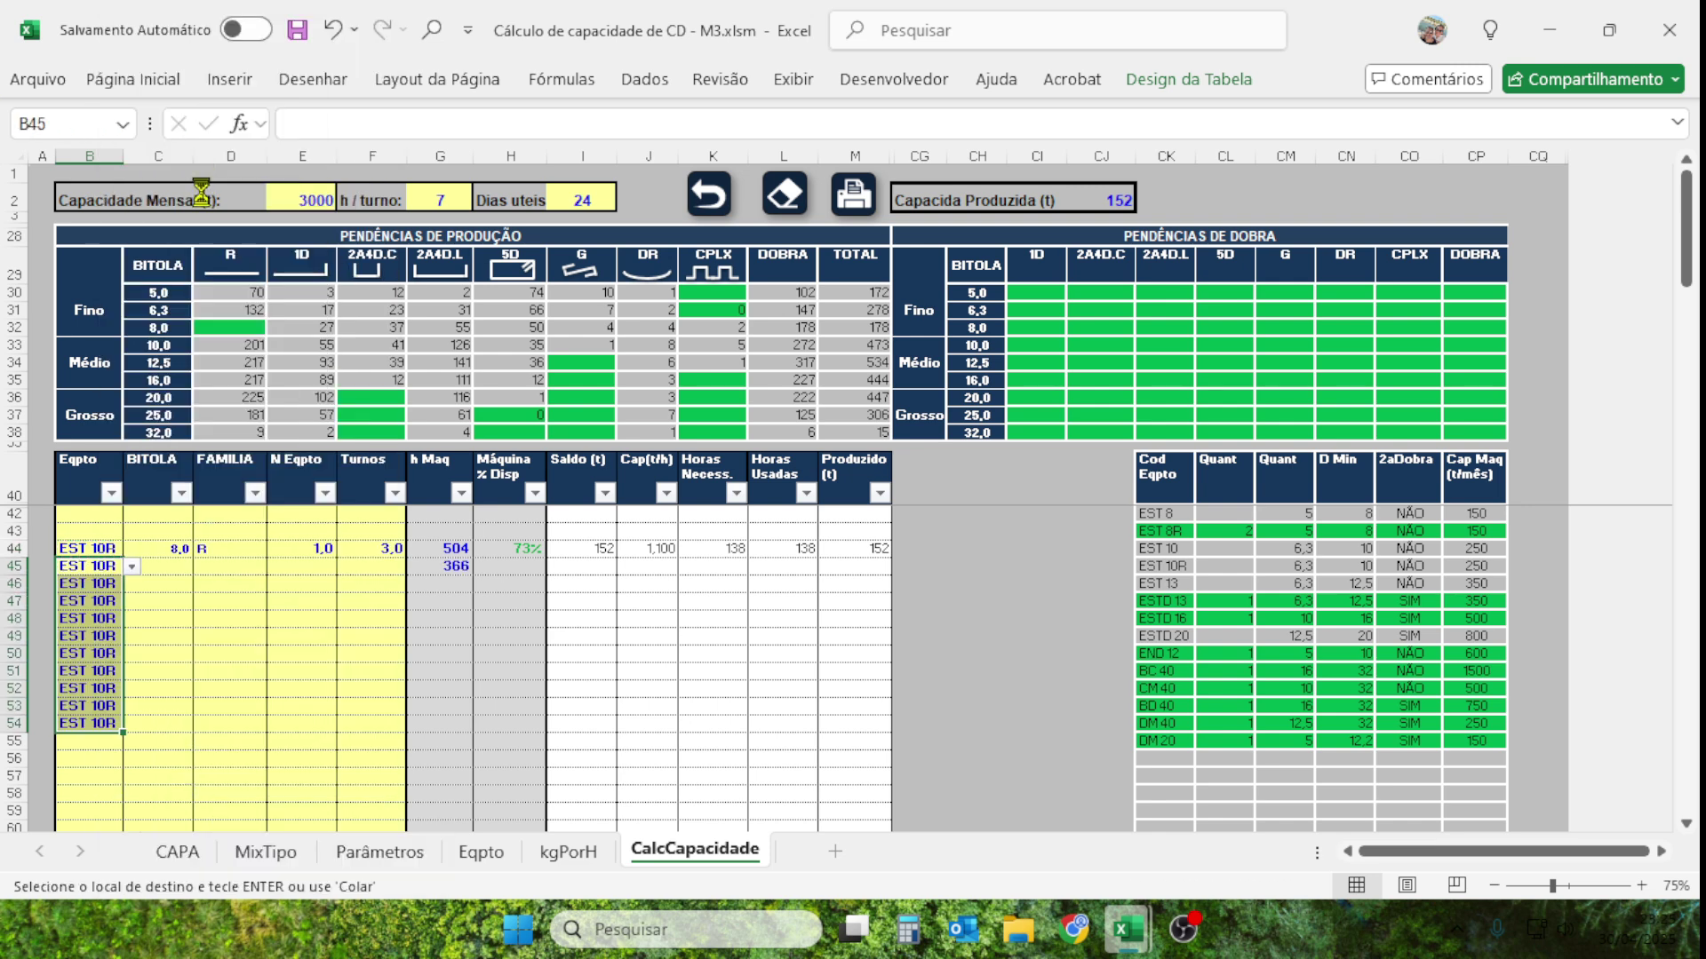
Fill the BITOLA value 8,0 down from row 44 through row 51.
{"action": "left_click", "coordinate": [177, 583]}
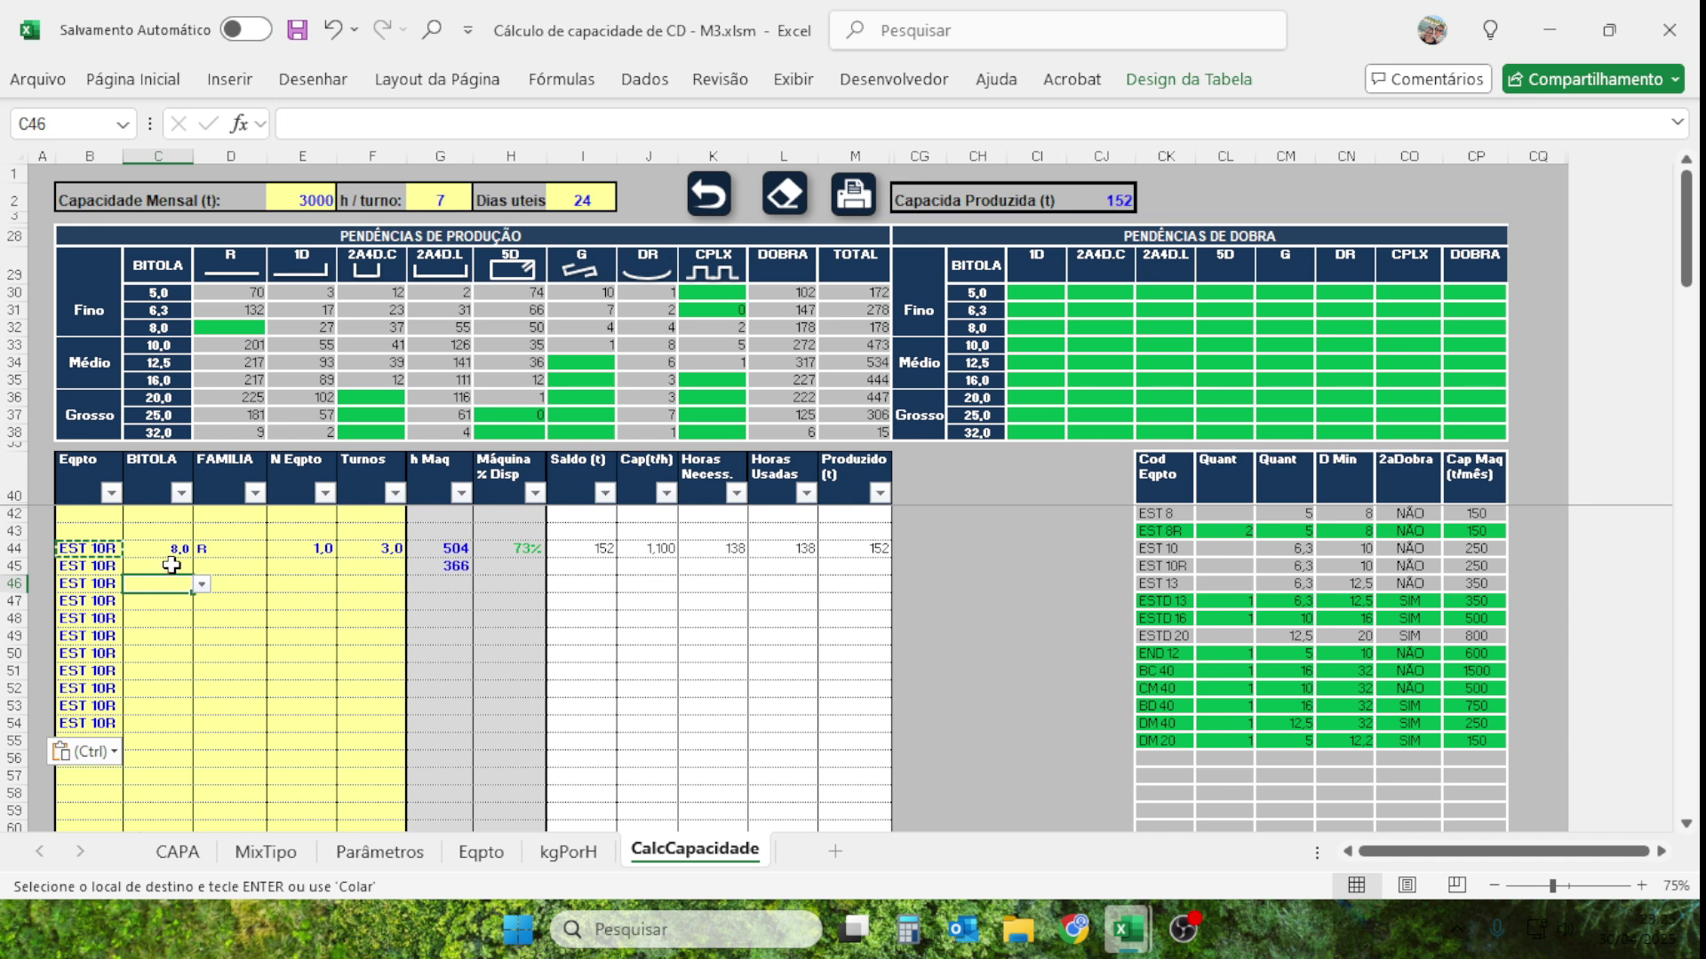
{"action": "left_click", "coordinate": [181, 550]}
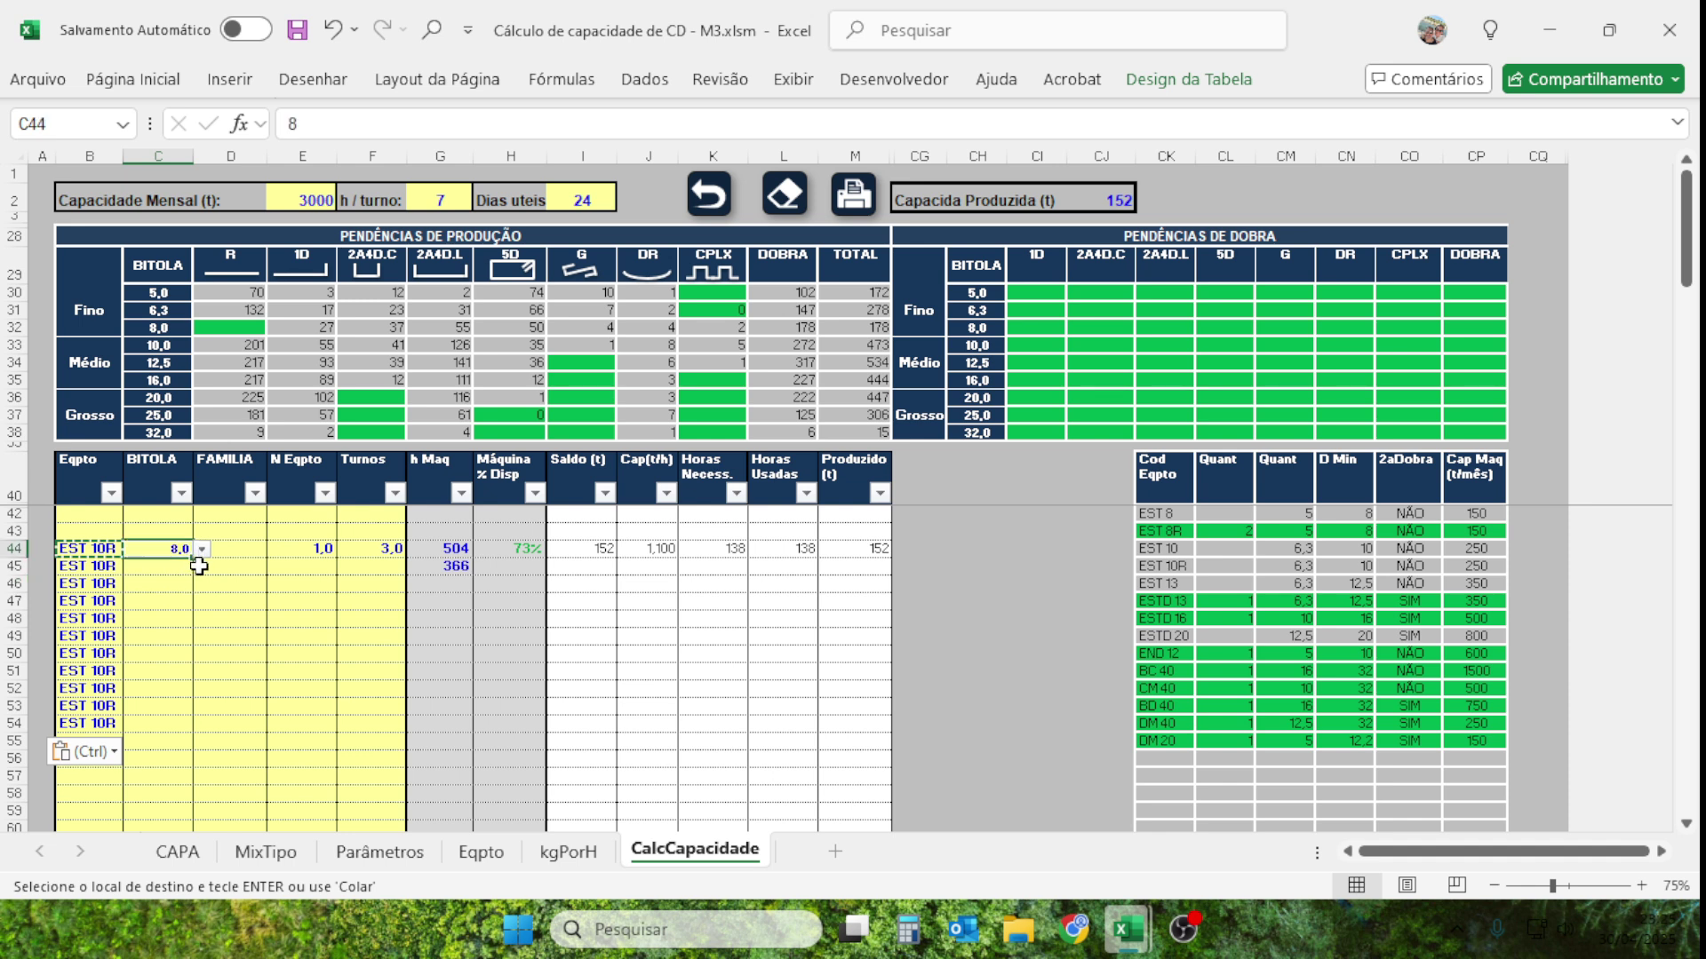
{"action": "left_click_drag", "start_coordinate": [194, 562], "coordinate": [187, 682]}
Assign FAMILIA 1D to the EST 10R row 45 and 2A4D.C to row 46.
{"action": "left_click", "coordinate": [256, 555]}
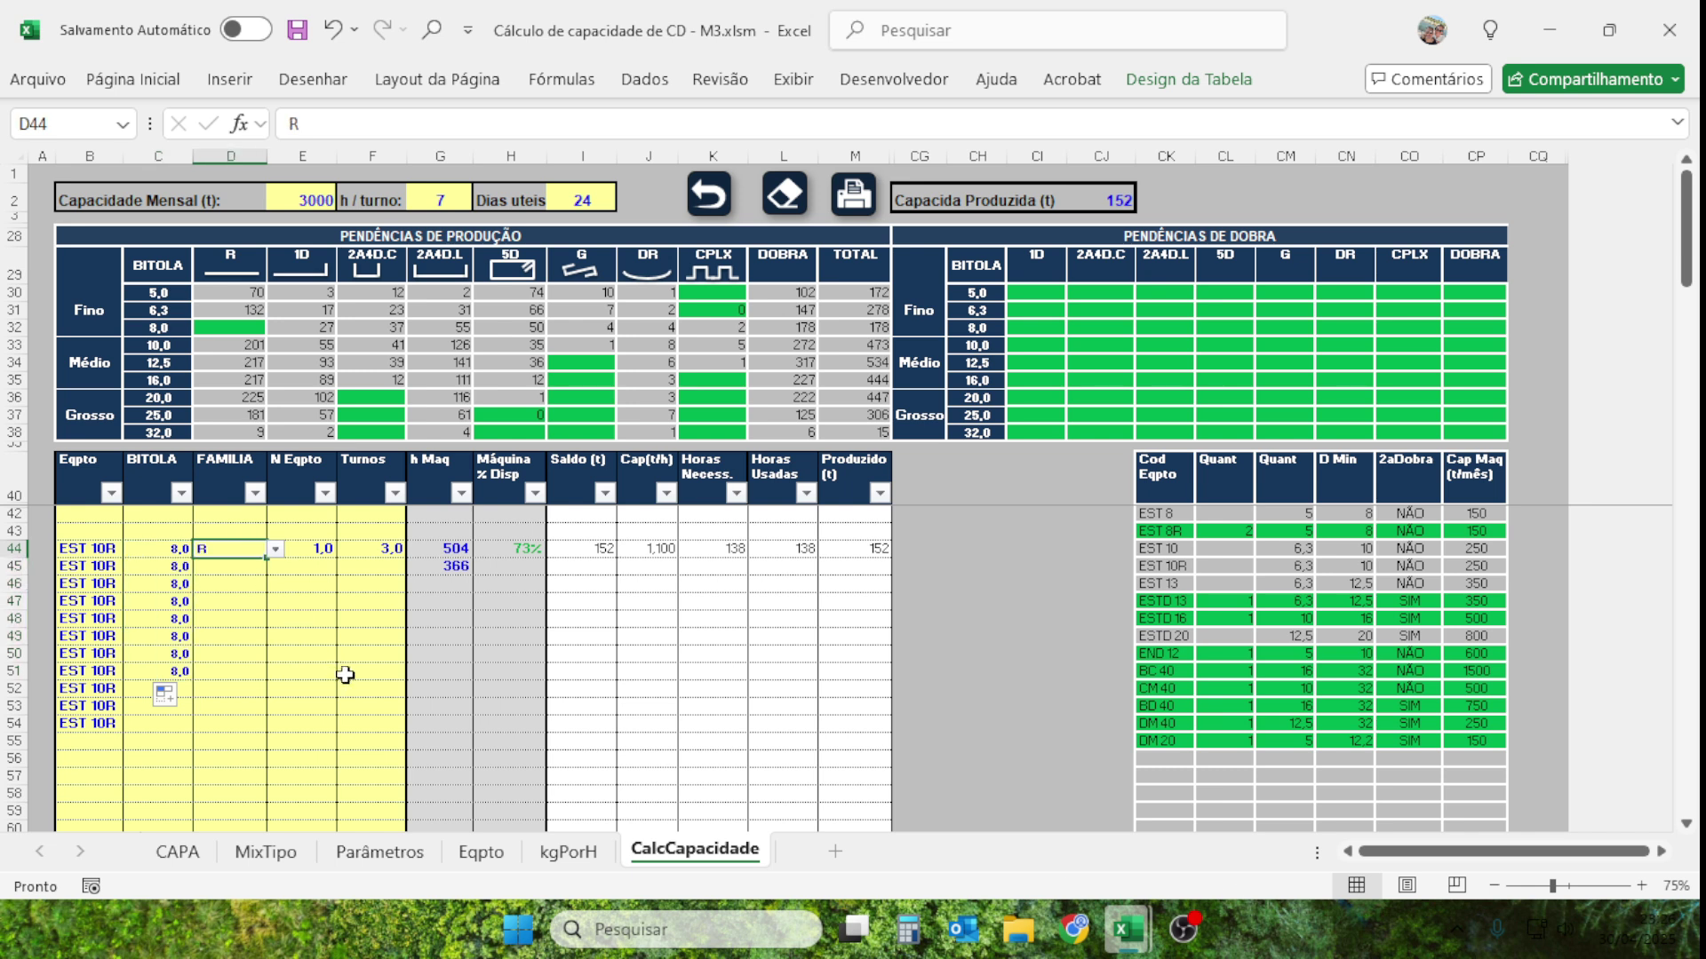
{"action": "left_click", "coordinate": [244, 566]}
{"action": "type", "text": "1D"}
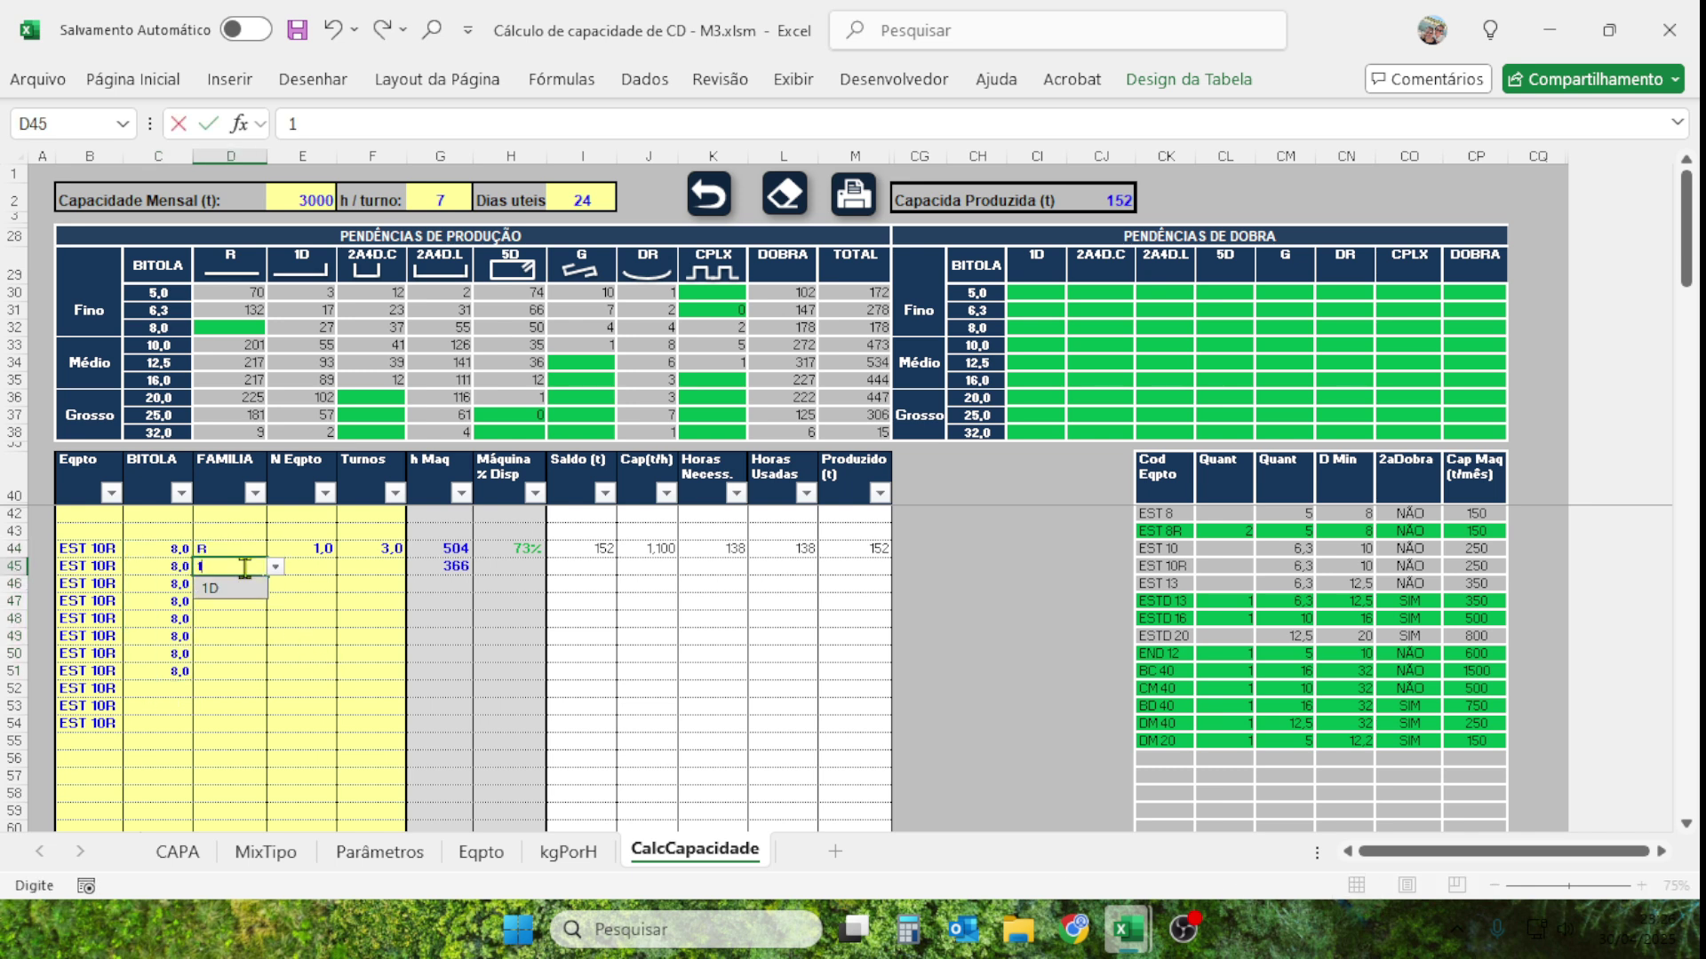
{"action": "left_click", "coordinate": [244, 620]}
{"action": "left_click", "coordinate": [235, 590]}
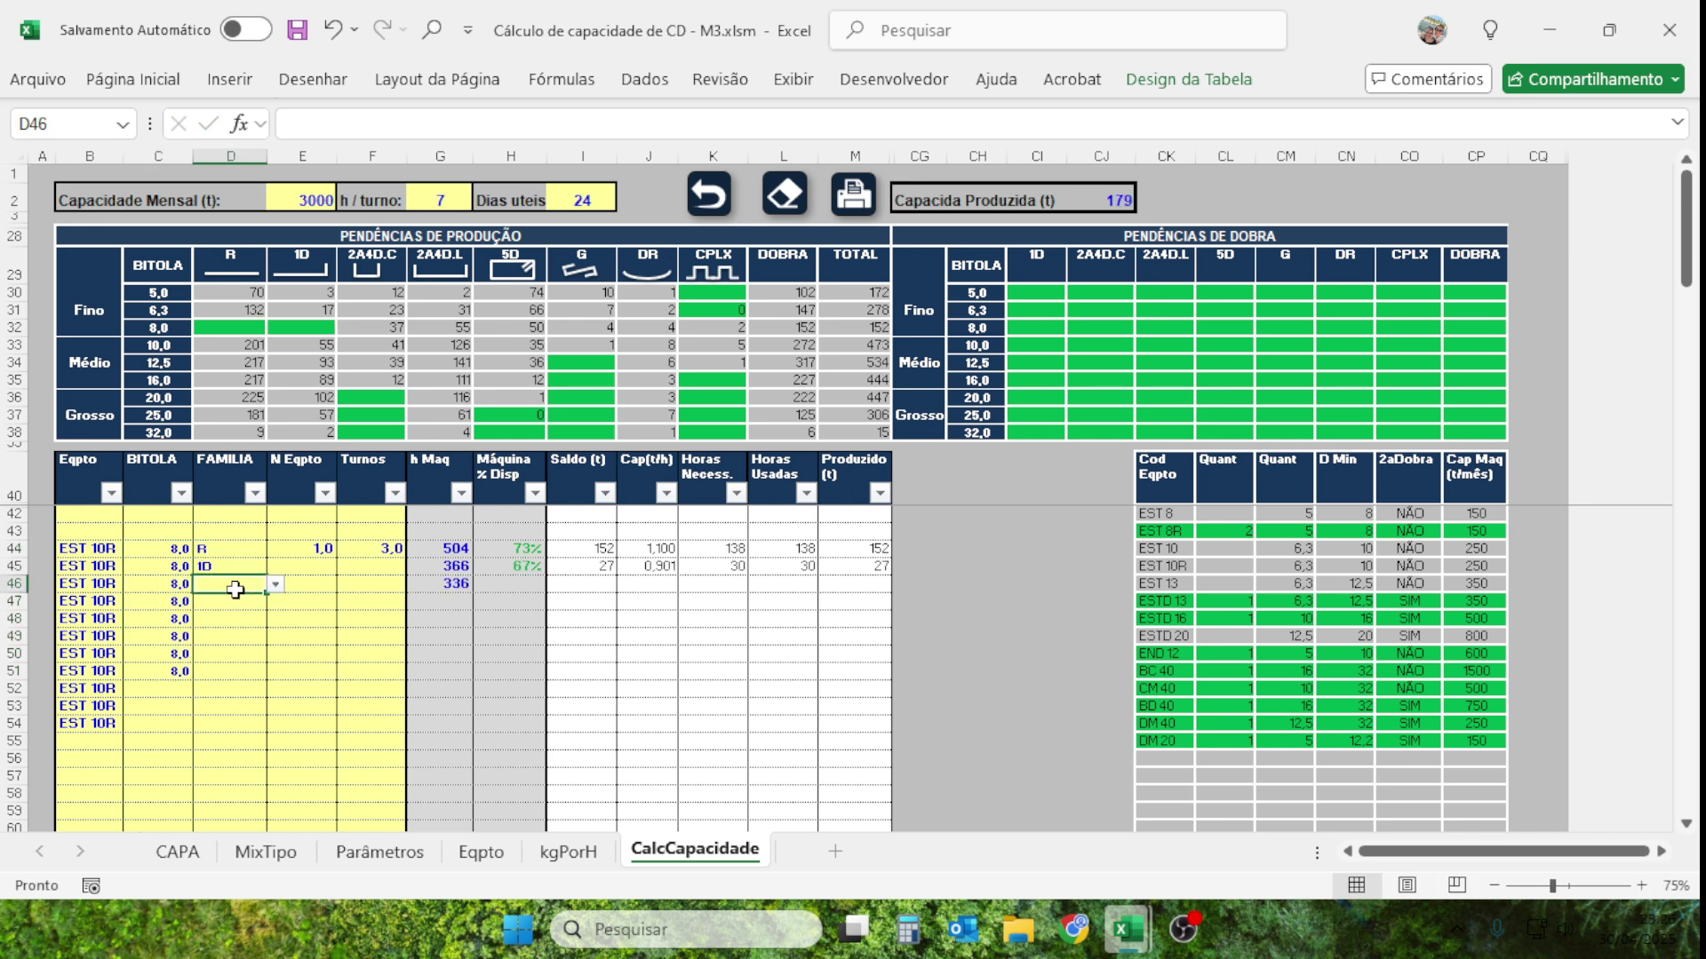
{"action": "type", "text": "2"}
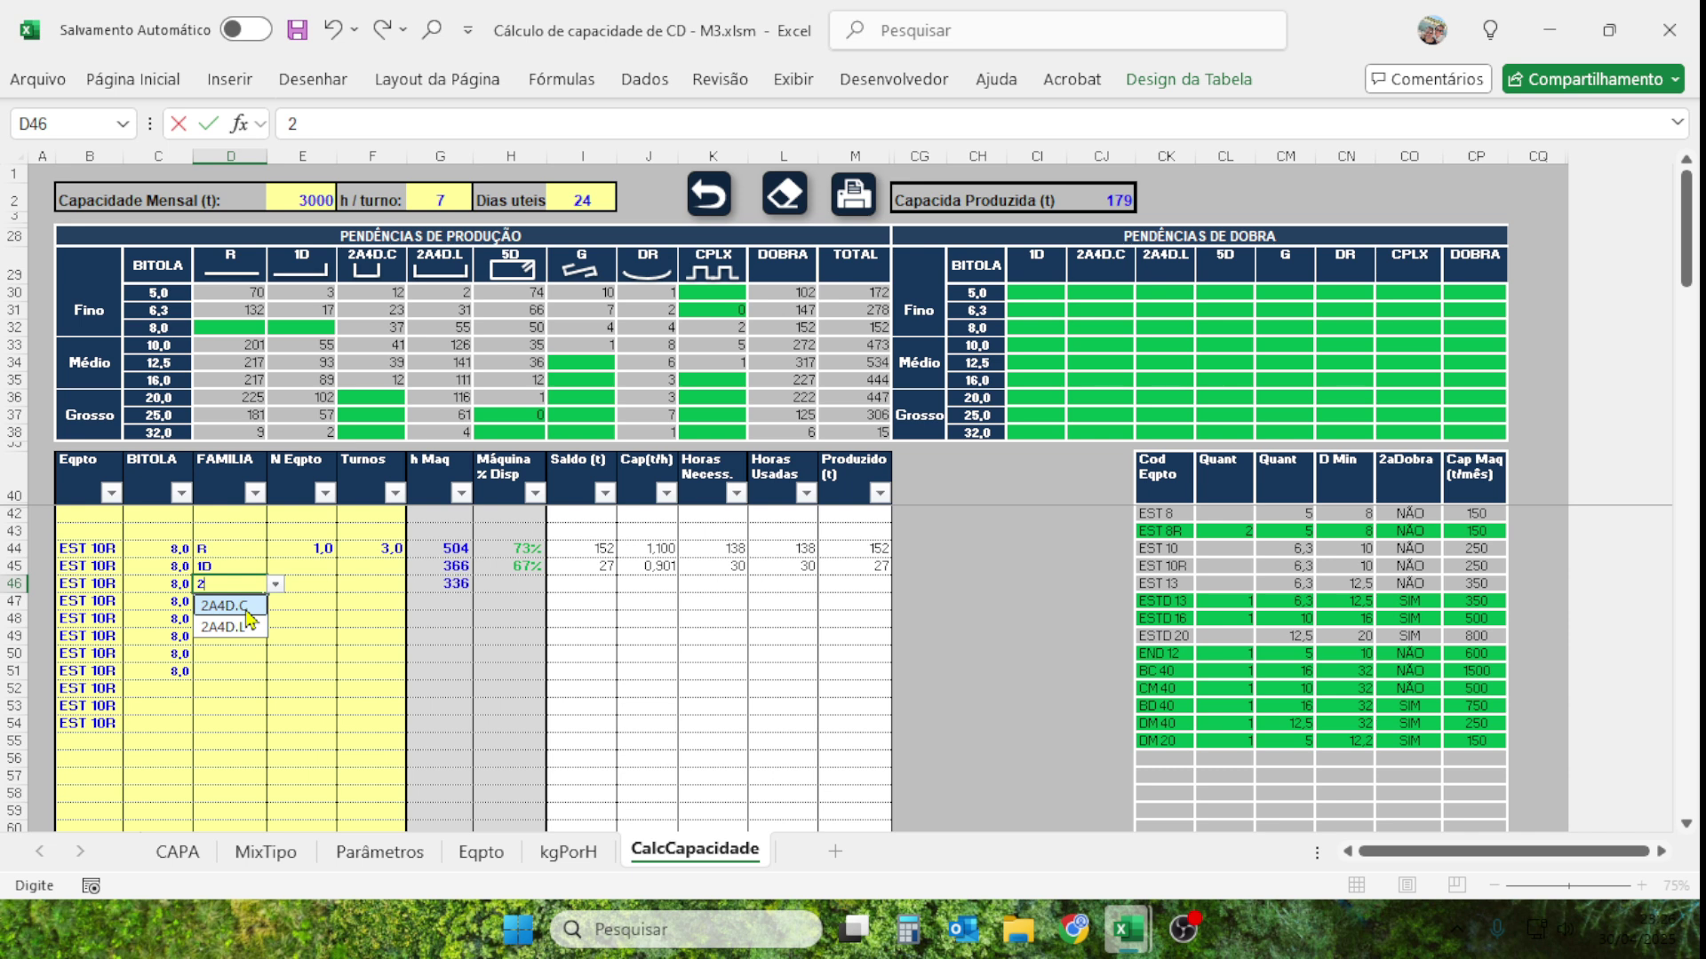
{"action": "left_click", "coordinate": [229, 606]}
Assign FAMILIA 2A4D.L to the EST 10R row 47 and 5D to row 48.
{"action": "left_click", "coordinate": [236, 606]}
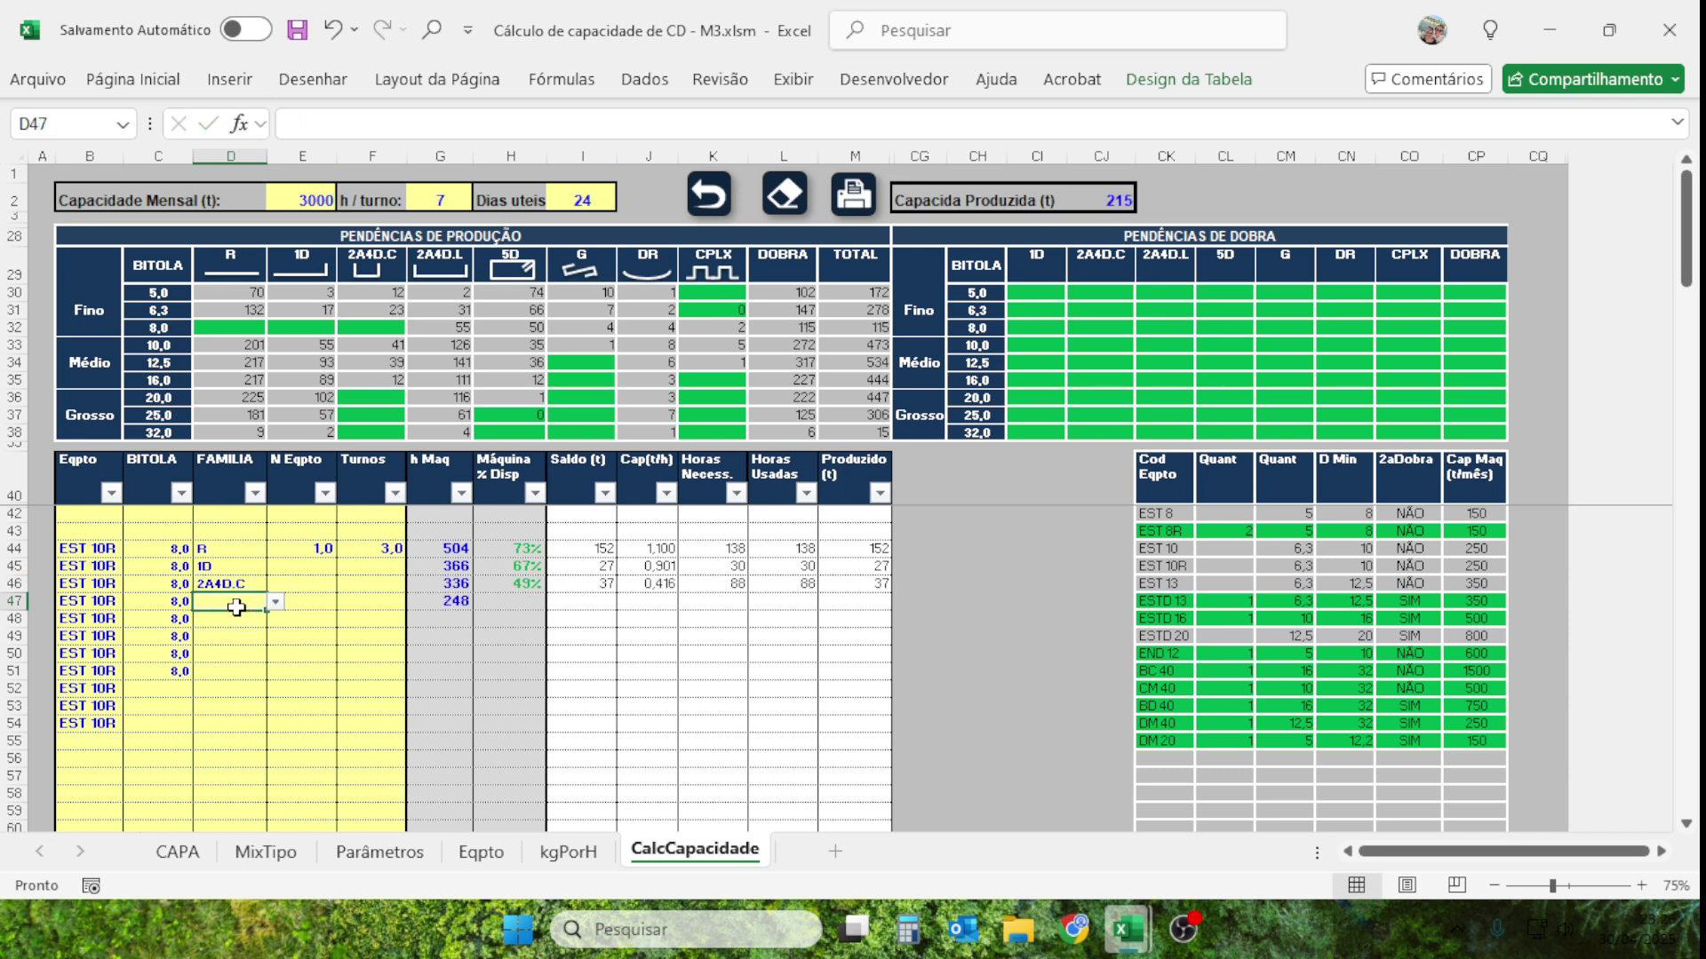
{"action": "type", "text": "2"}
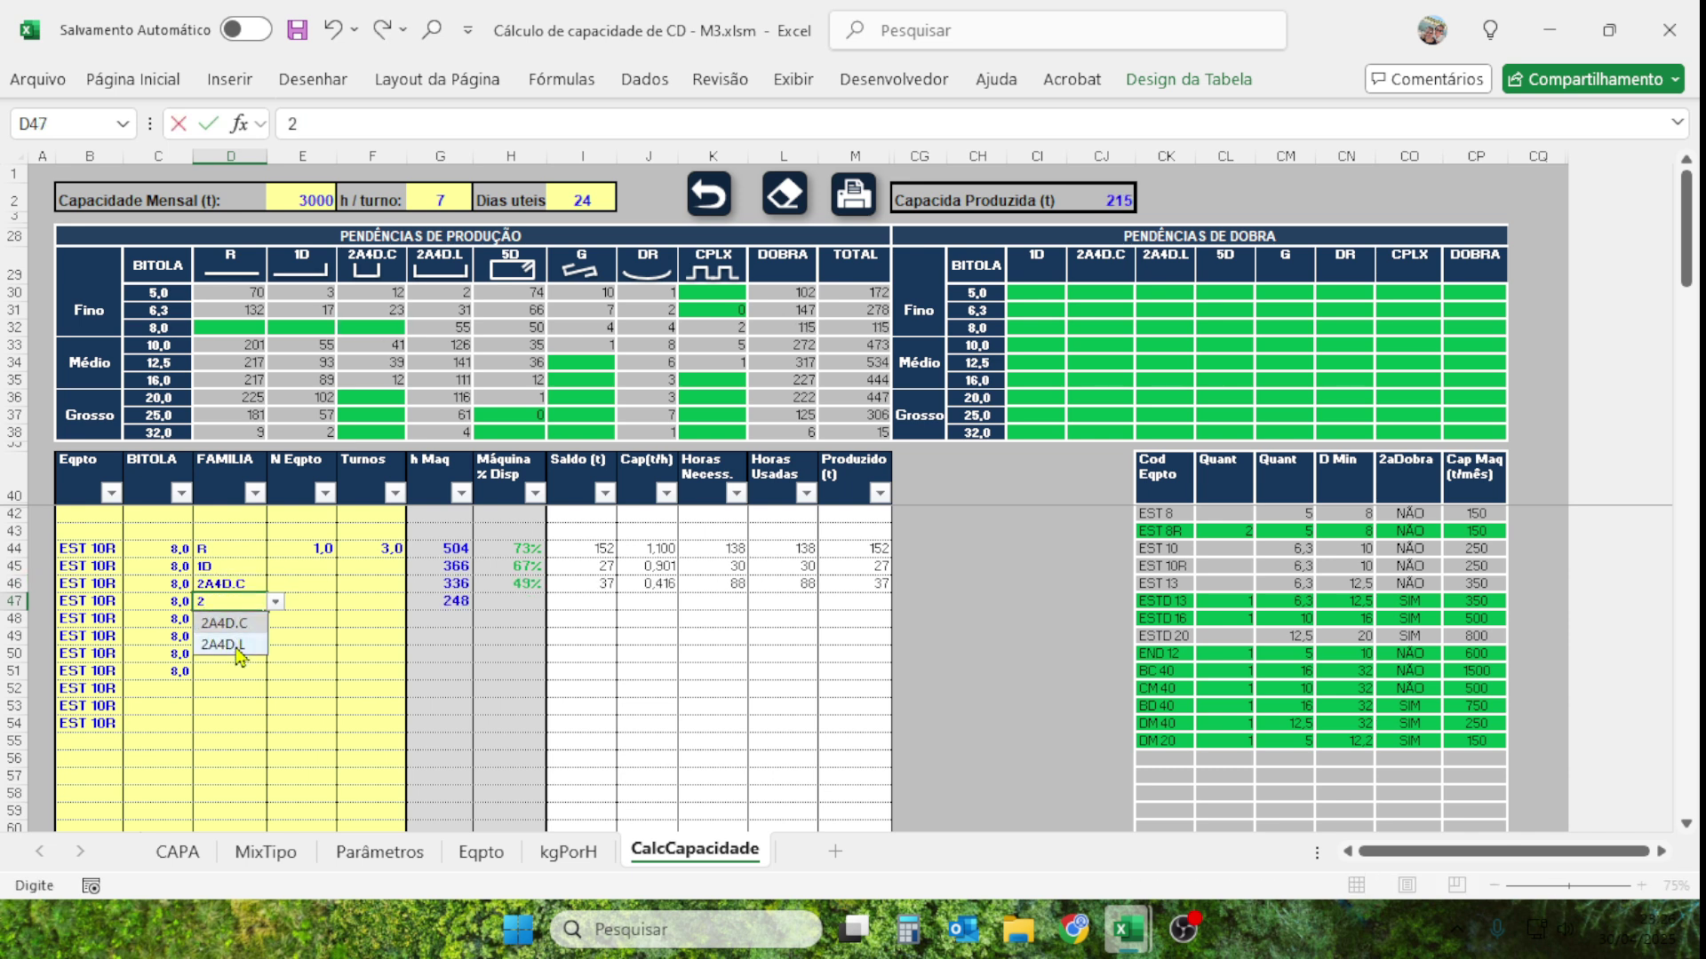
{"action": "left_click", "coordinate": [235, 644]}
{"action": "left_click", "coordinate": [233, 624]}
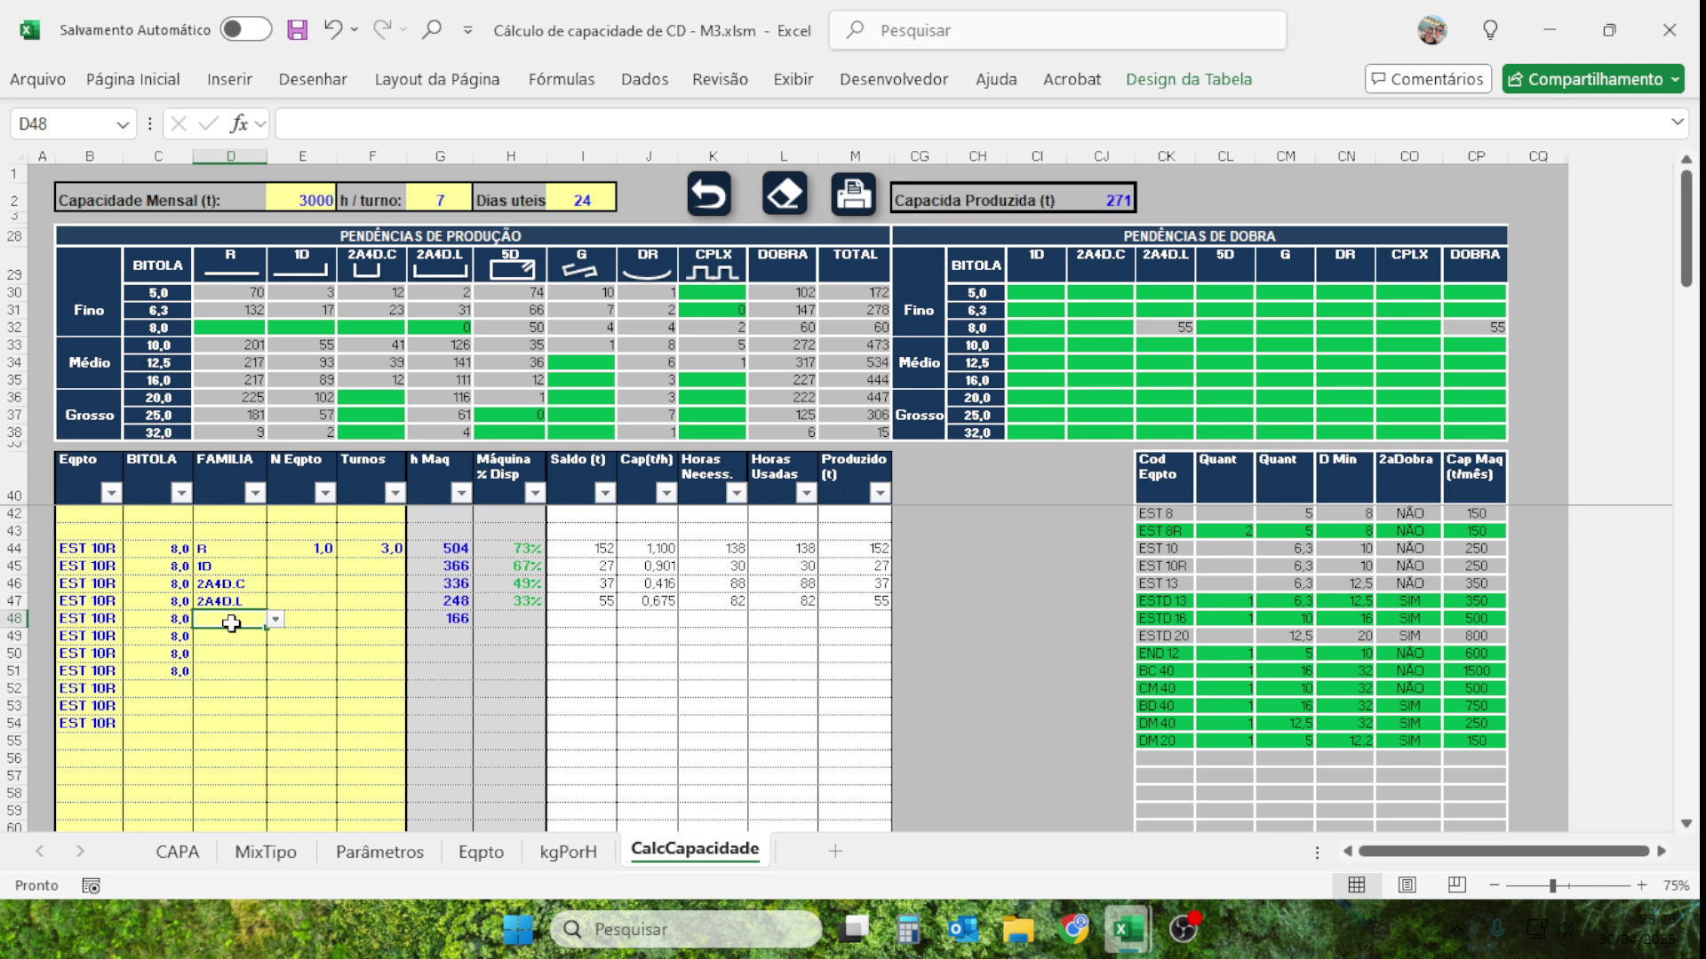
{"action": "type", "text": "5"}
{"action": "left_click", "coordinate": [236, 636]}
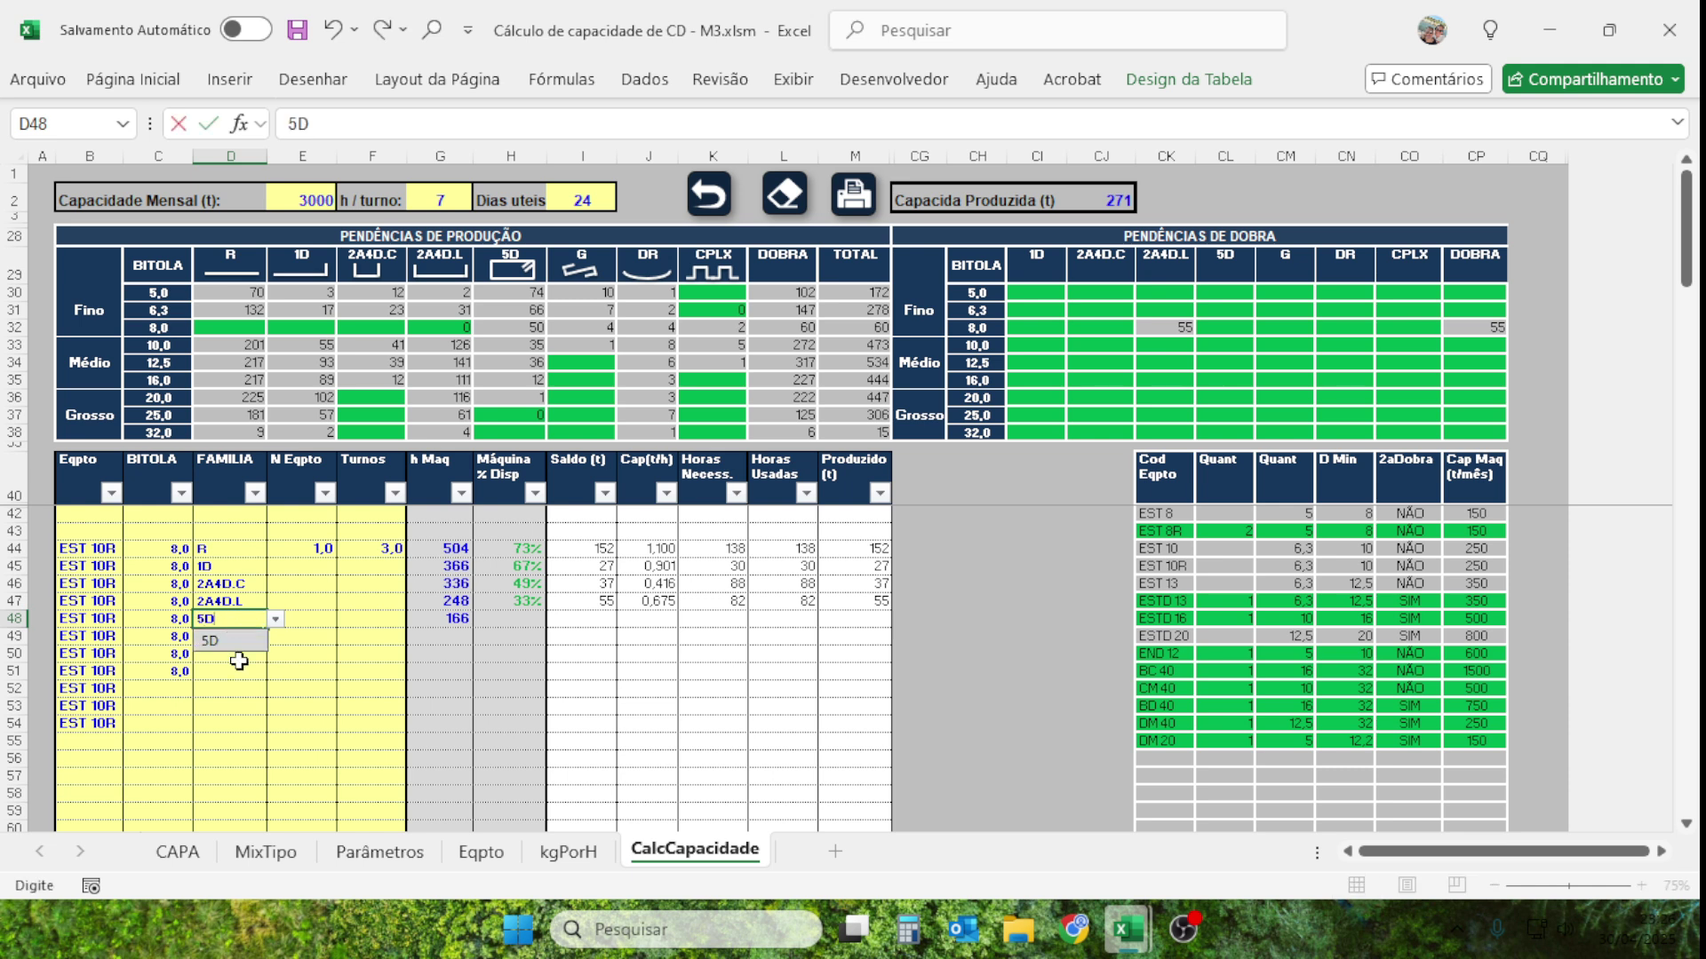
{"action": "left_click", "coordinate": [229, 668]}
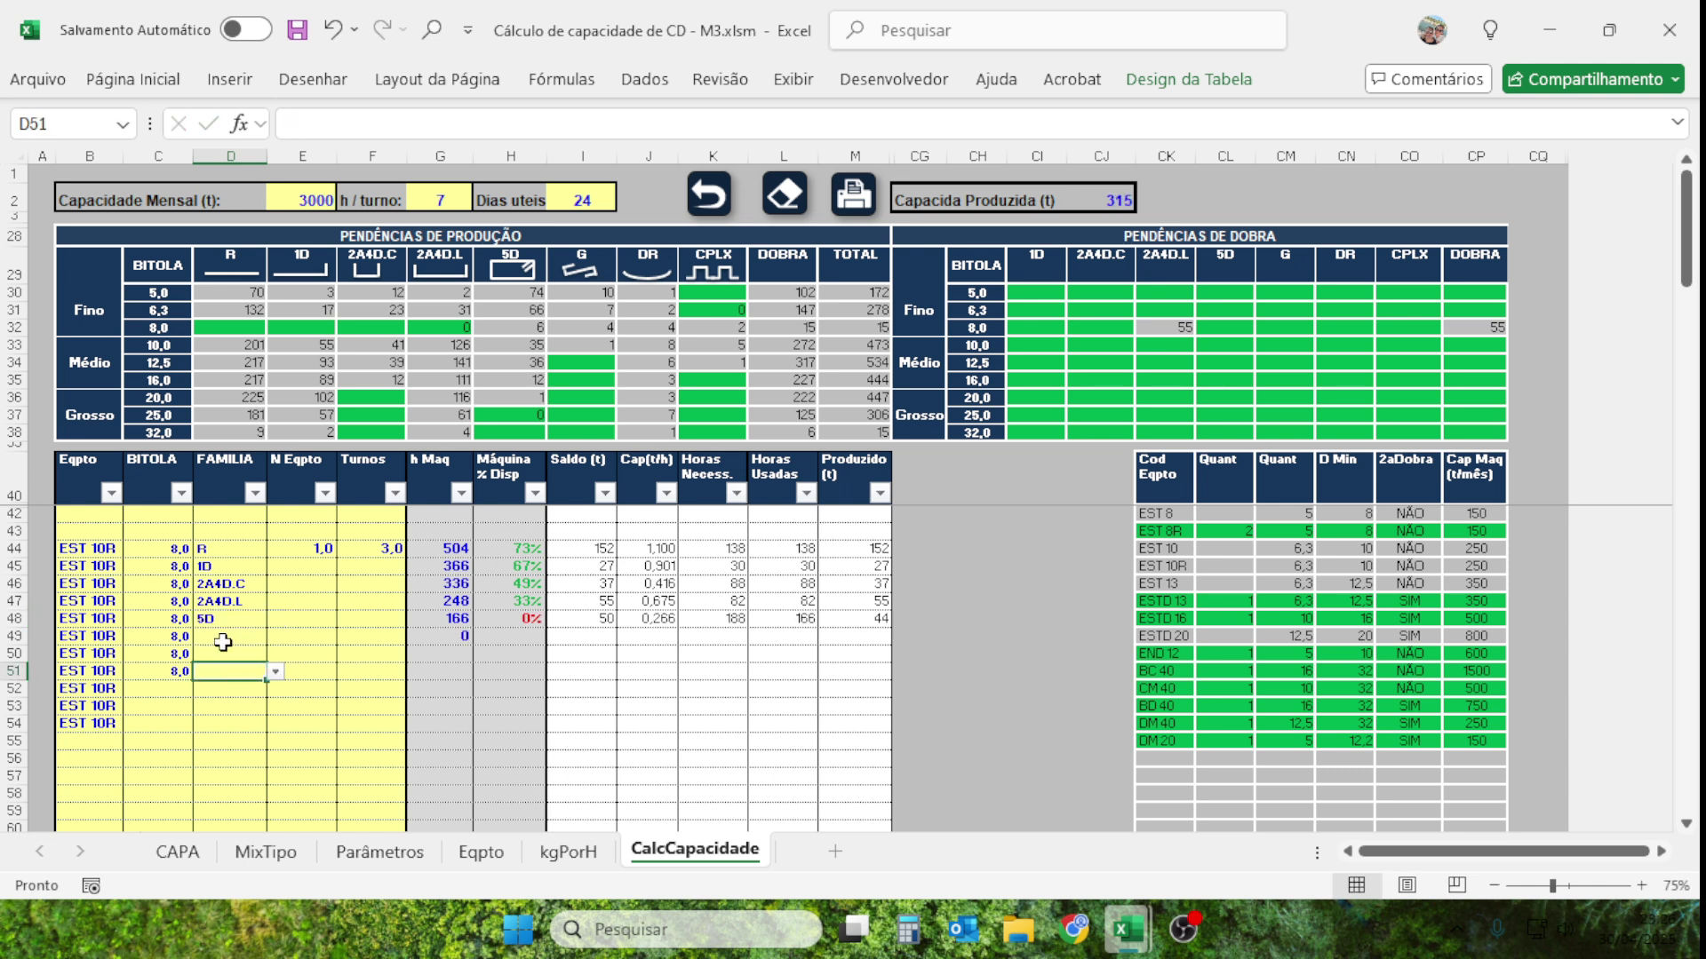
{"action": "left_click", "coordinate": [223, 640]}
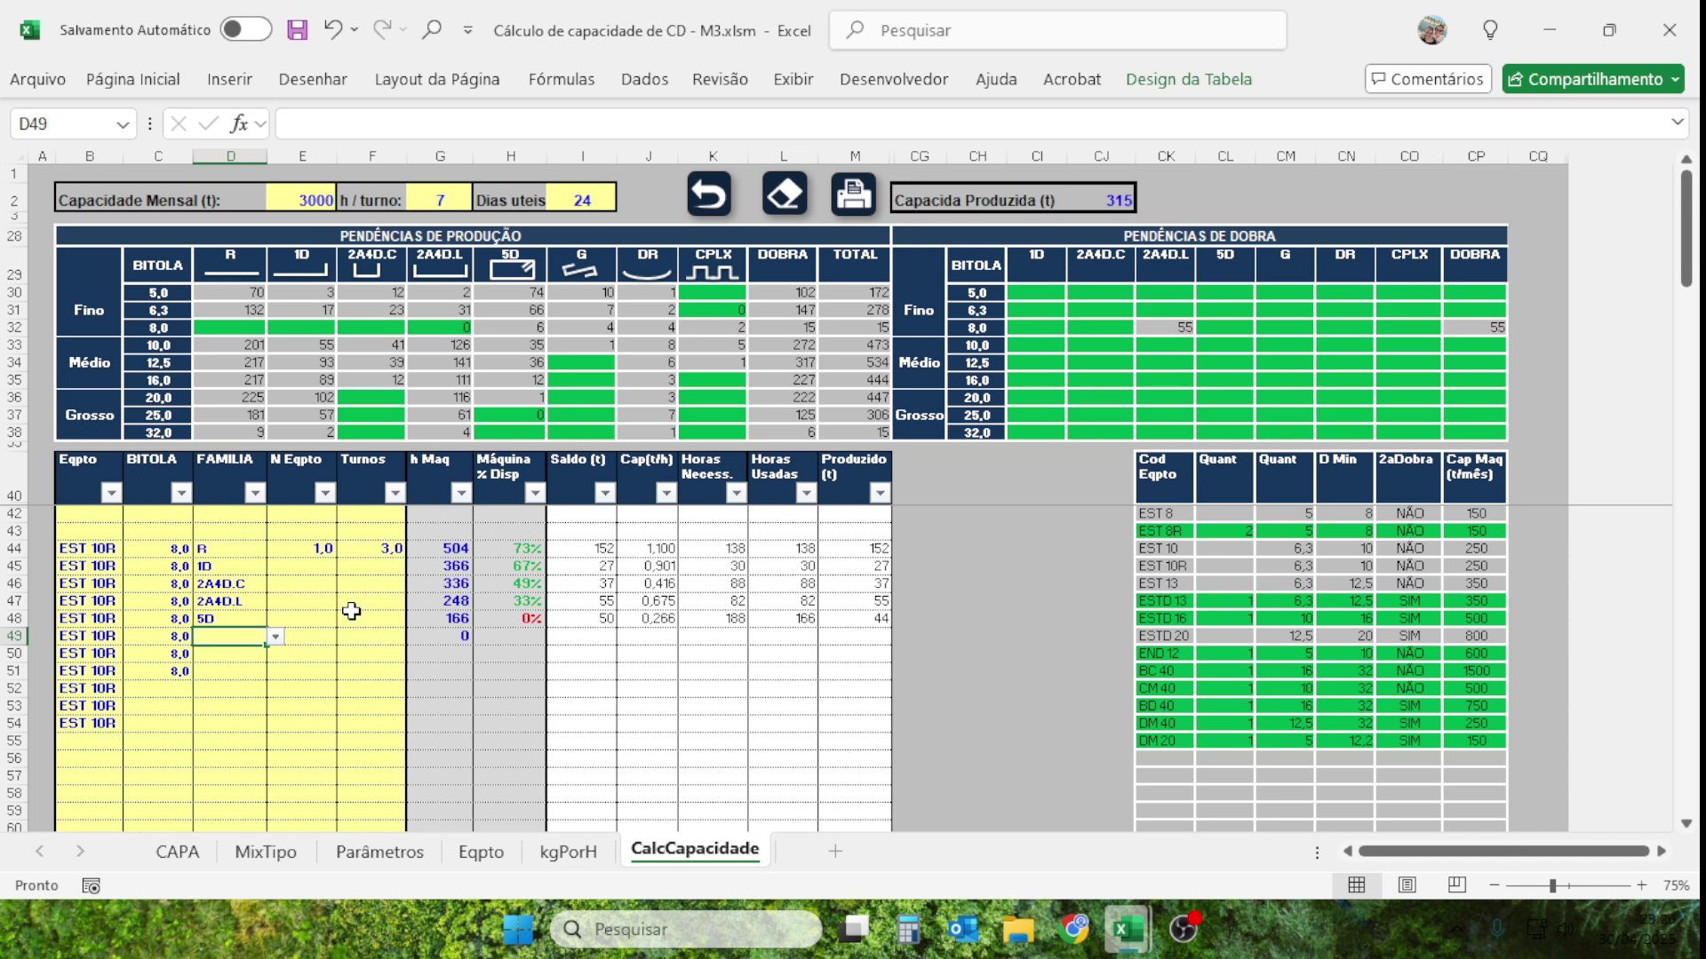
Set N Eqpto to 2 for EST 10R in row 44 and check its Quant cell in the equipment list.
{"action": "left_click", "coordinate": [325, 551]}
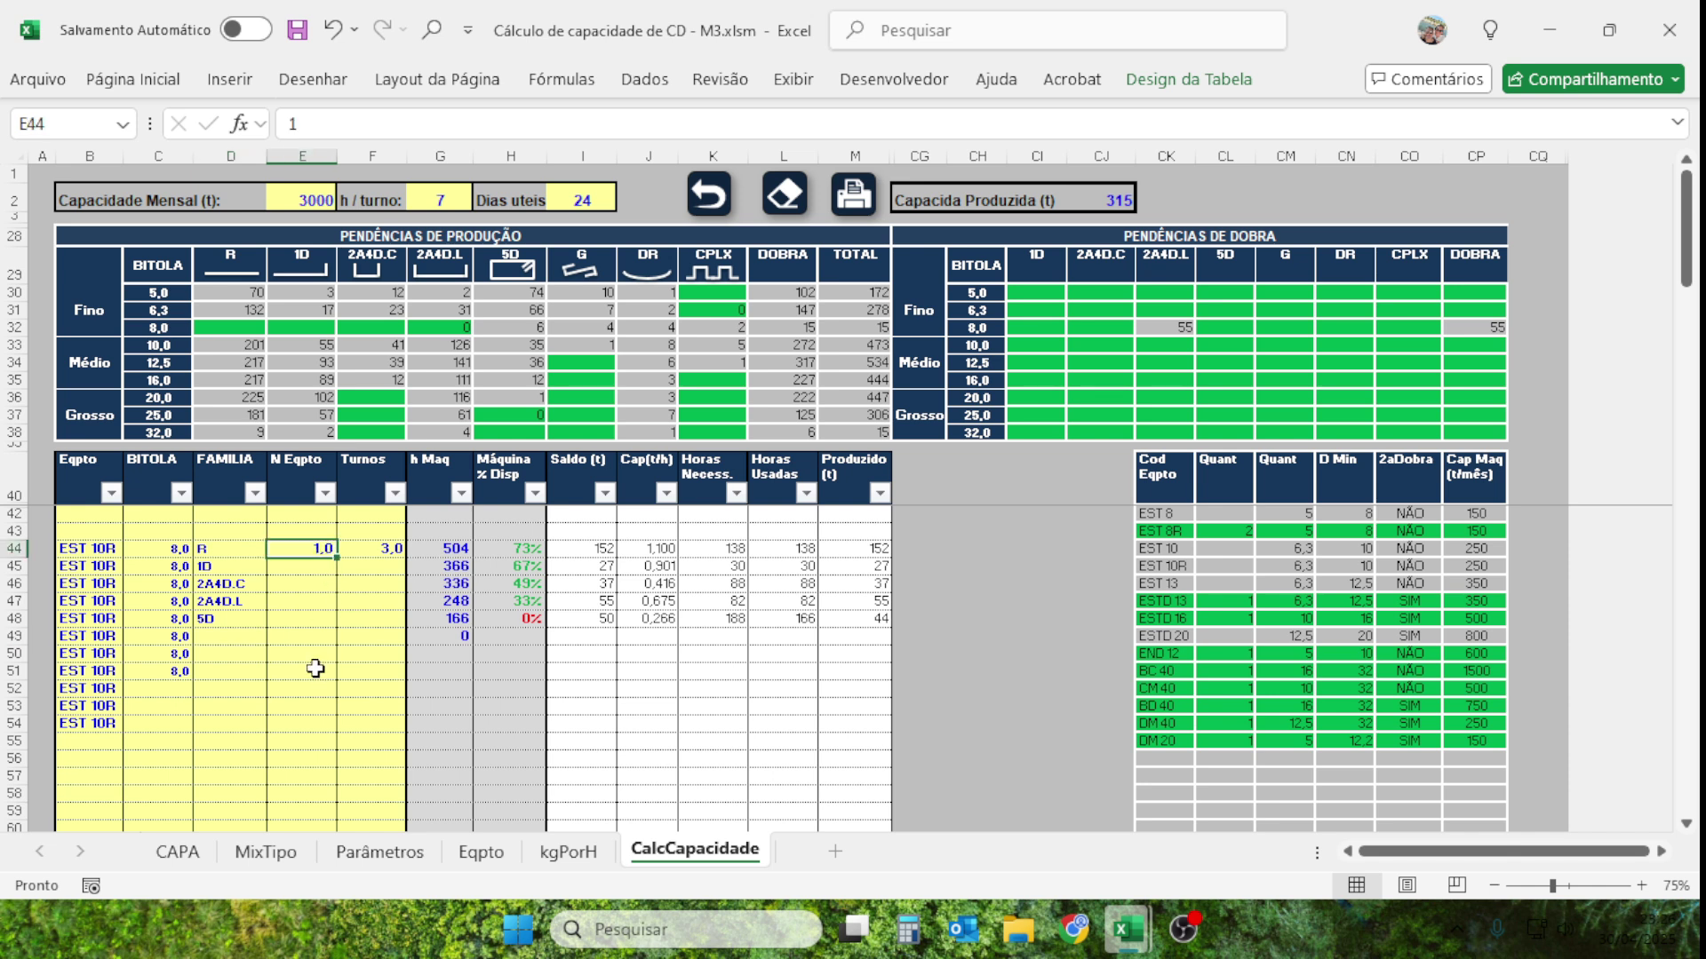
{"action": "type", "text": "2"}
{"action": "left_click", "coordinate": [275, 653]}
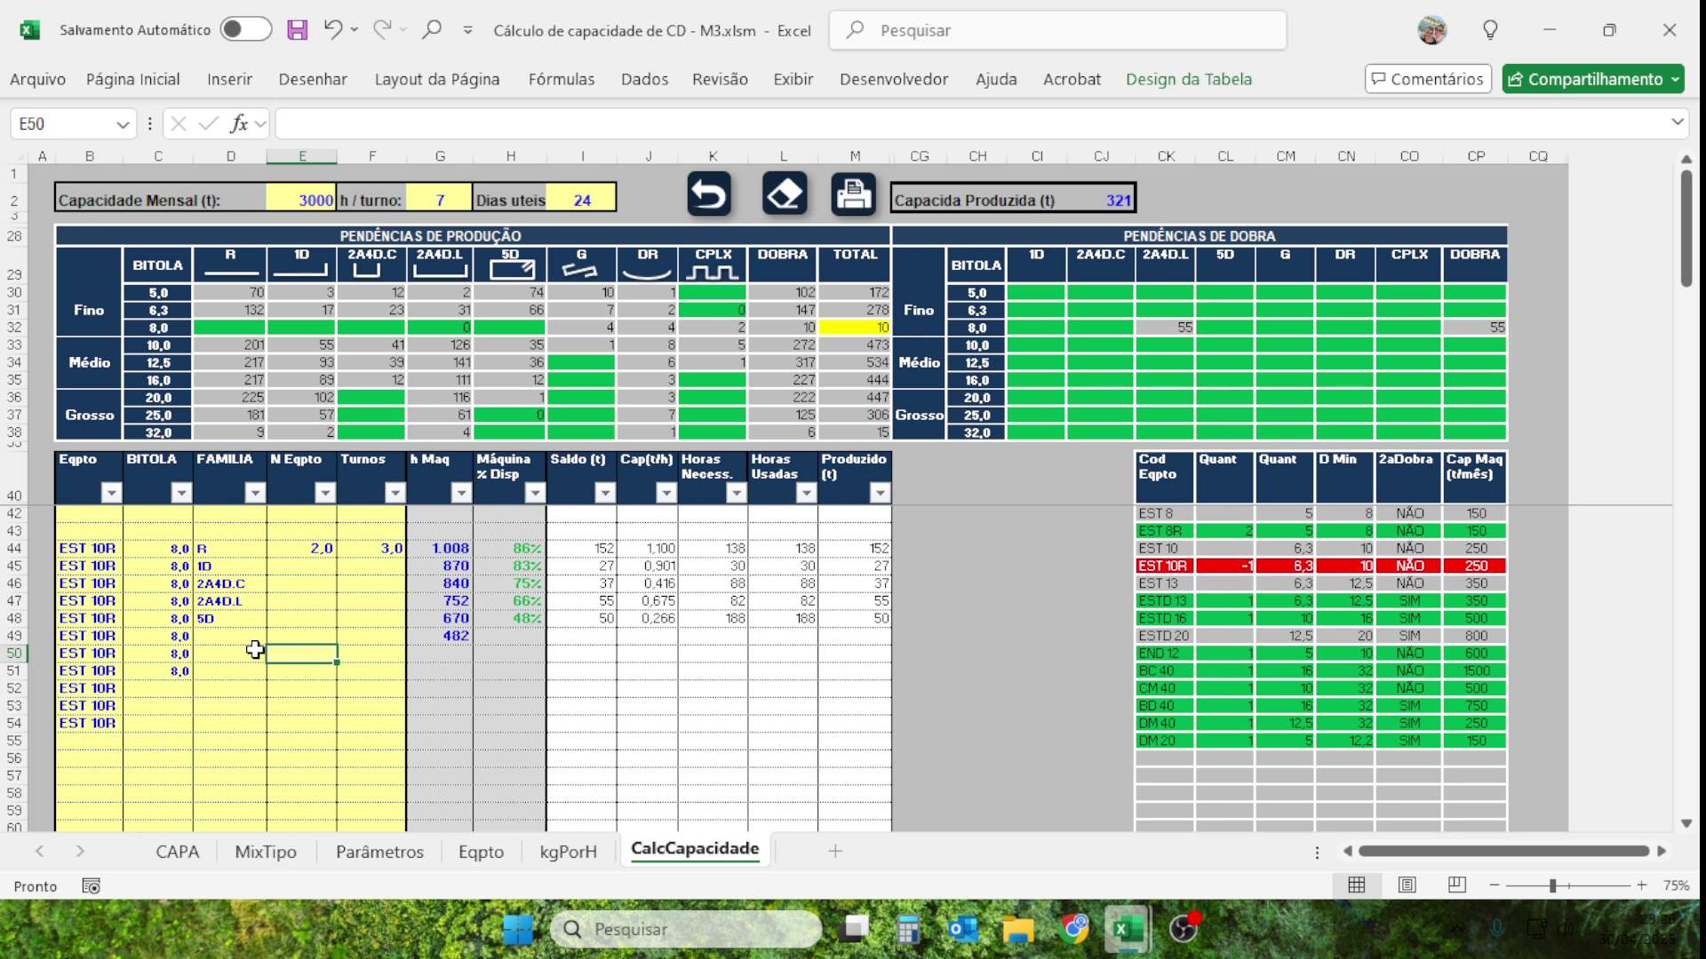
{"action": "left_click", "coordinate": [1235, 570]}
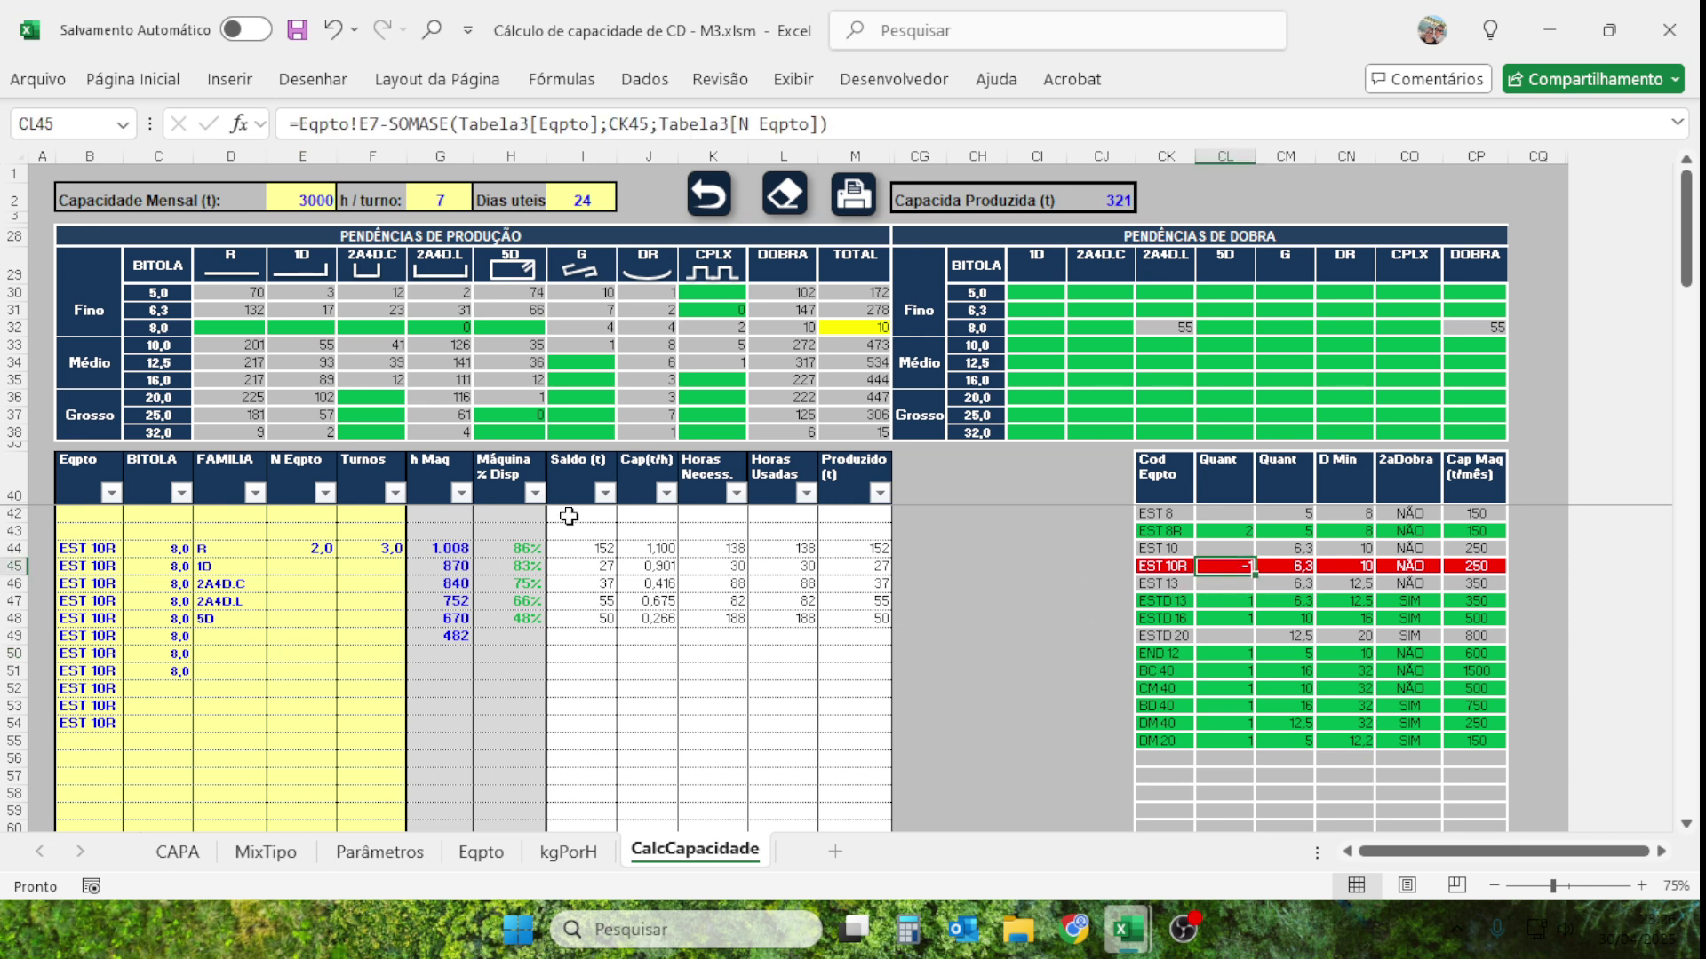
Assign the families G, DR and CPLX to the EST 10R rows 49, 50 and 51.
{"action": "left_click", "coordinate": [222, 647]}
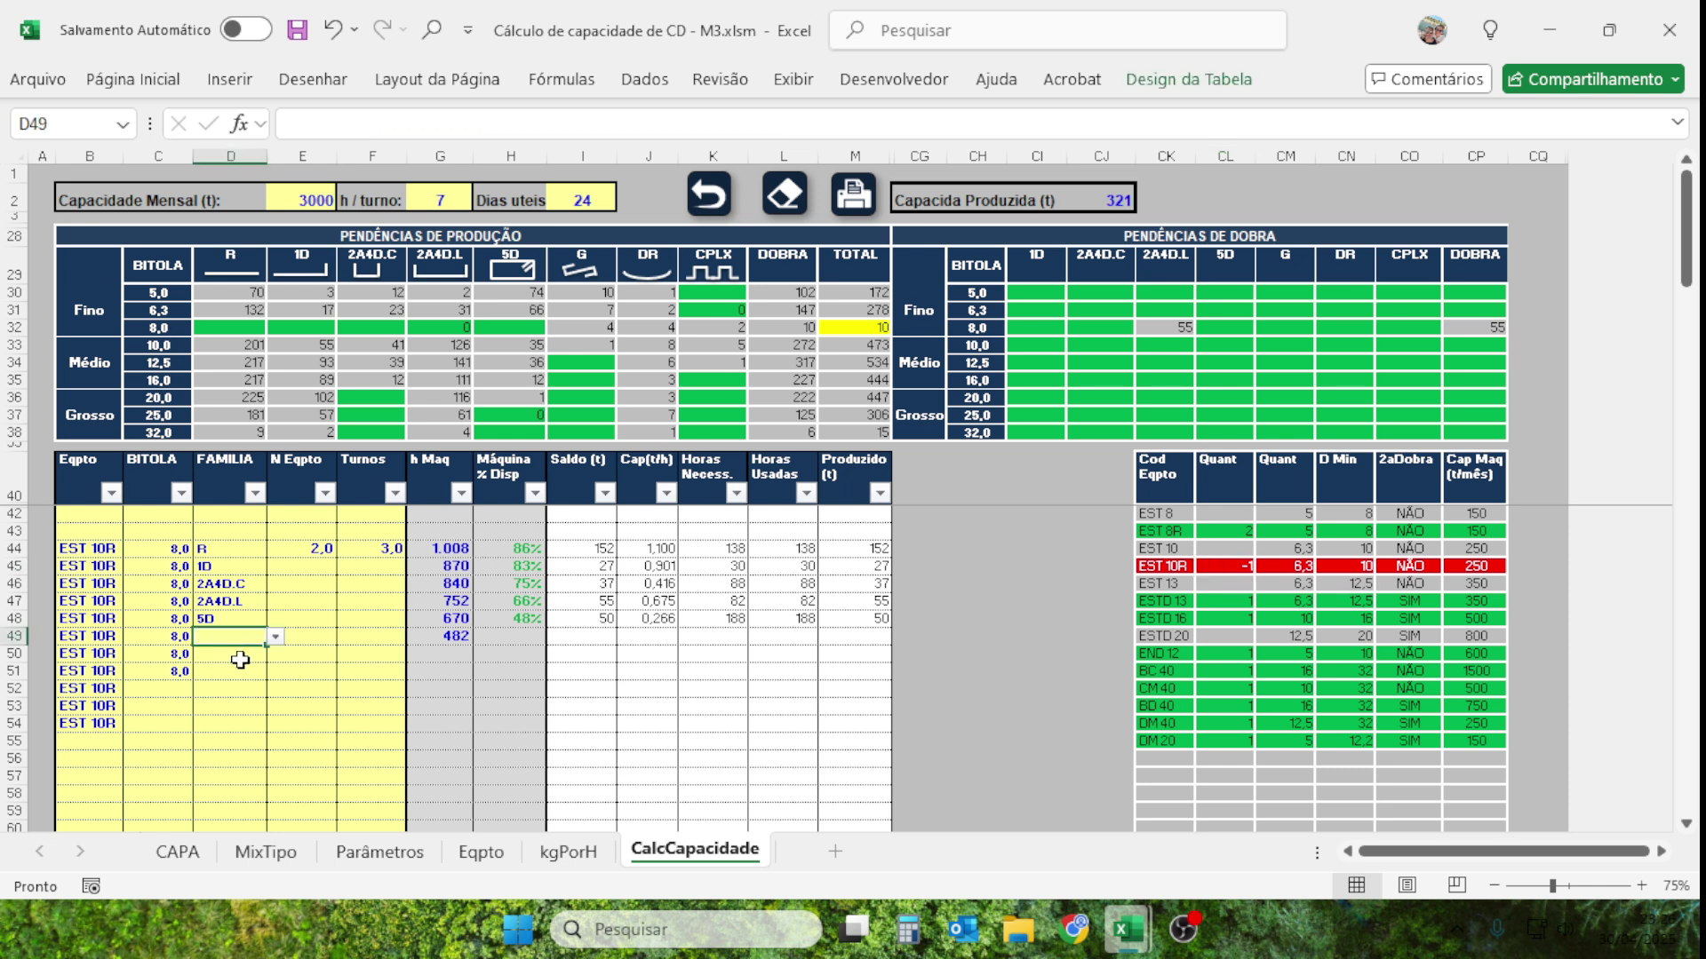
{"action": "type", "text": "G"}
{"action": "left_click", "coordinate": [229, 690]}
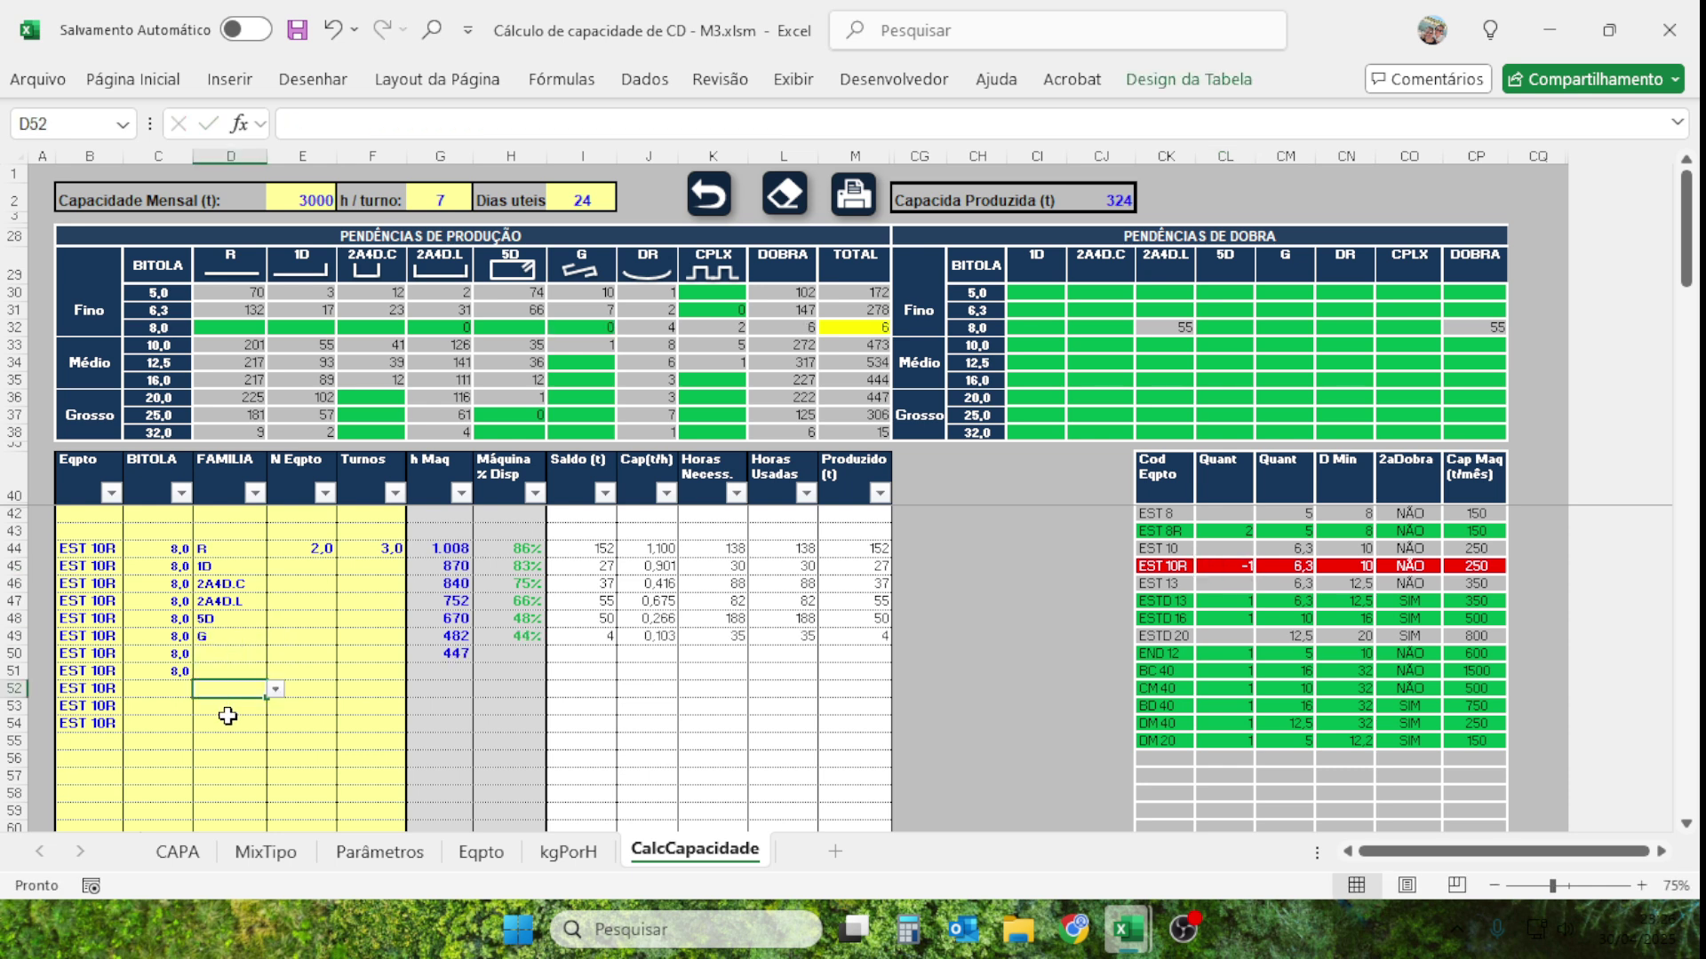
{"action": "left_click", "coordinate": [230, 657]}
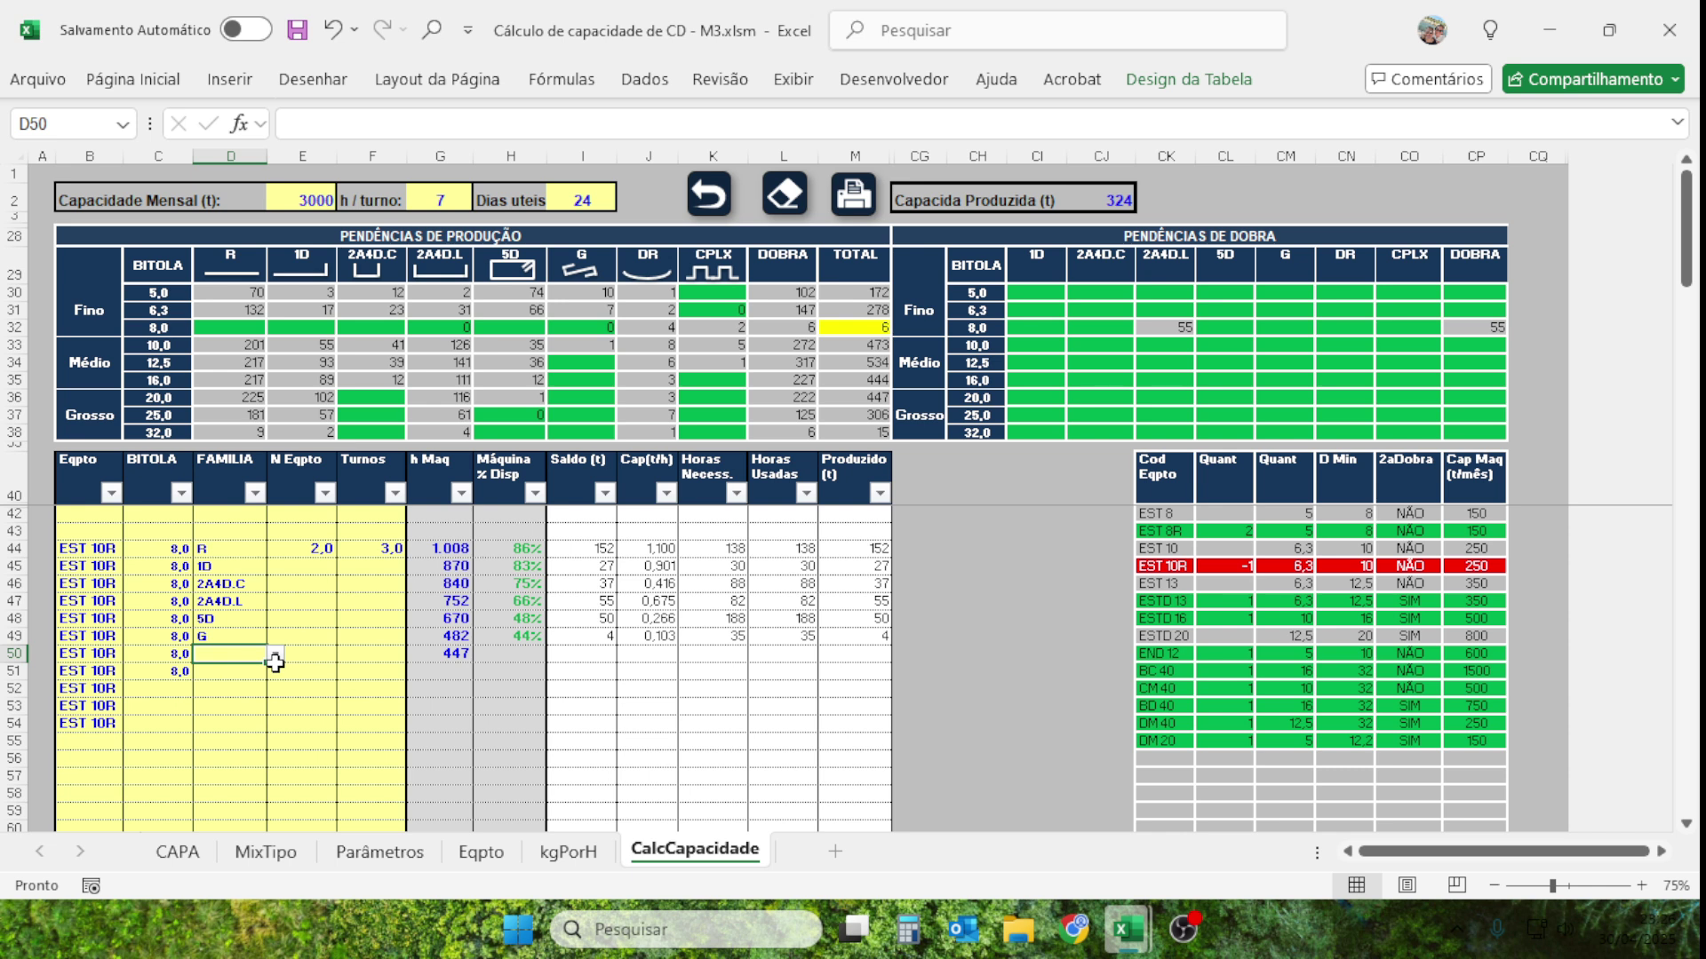
{"action": "left_click", "coordinate": [276, 657]}
{"action": "left_click", "coordinate": [230, 676]}
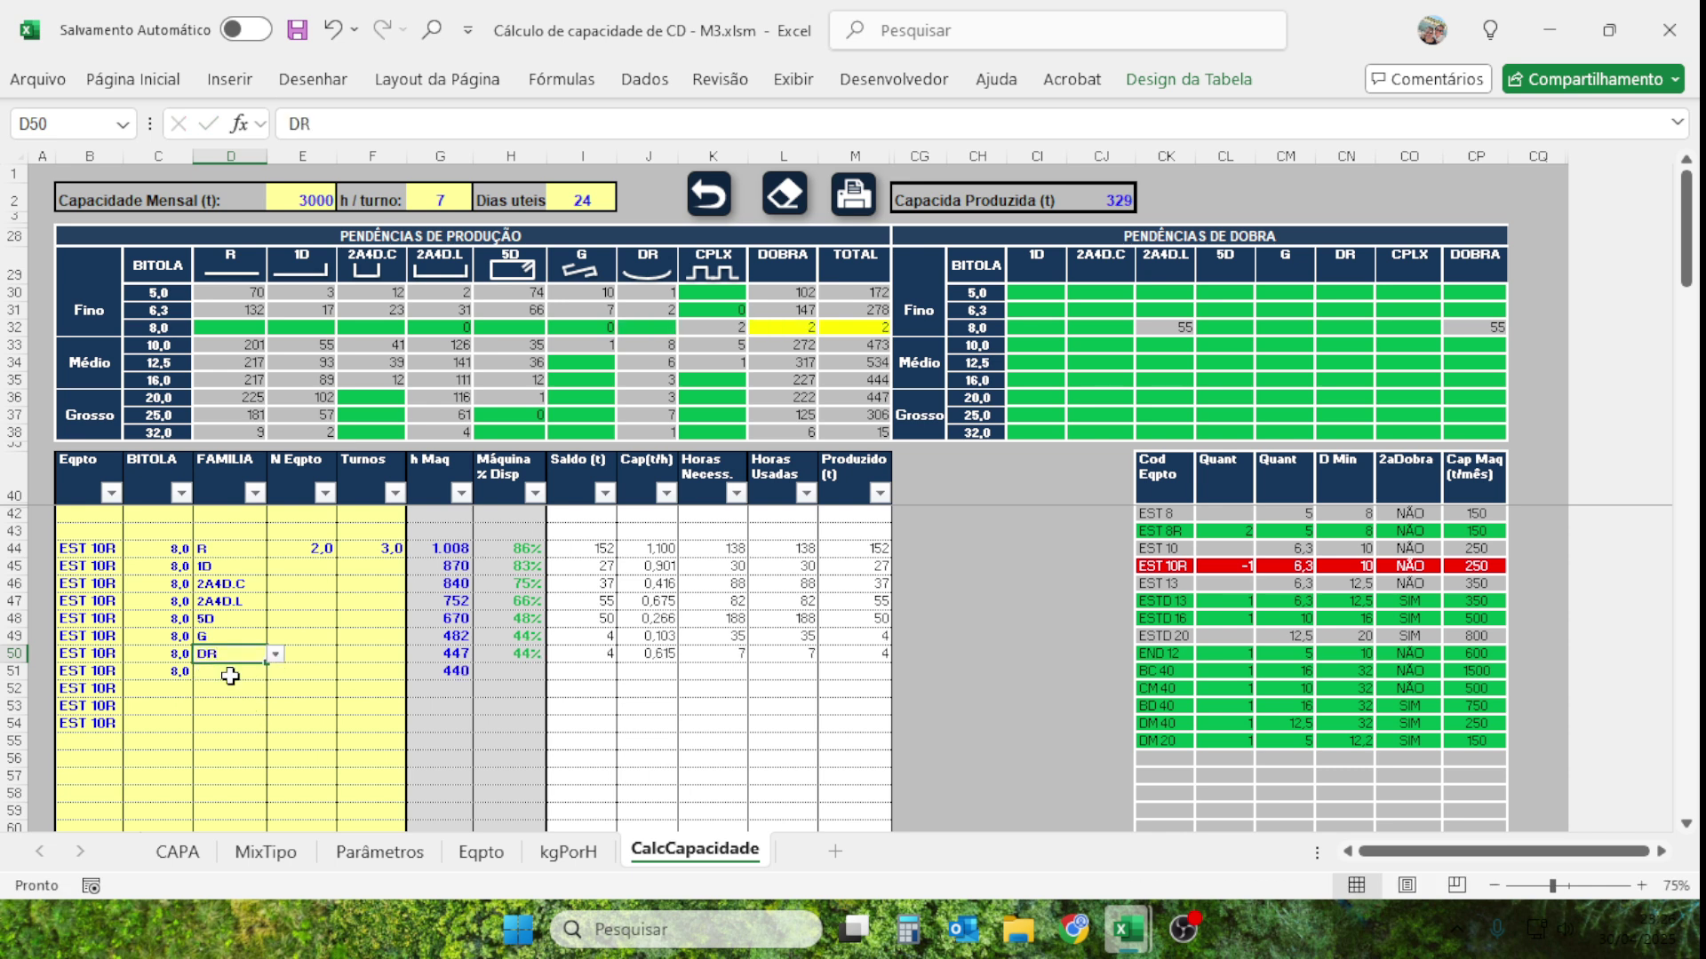
{"action": "left_click", "coordinate": [230, 676]}
{"action": "left_click", "coordinate": [275, 671]}
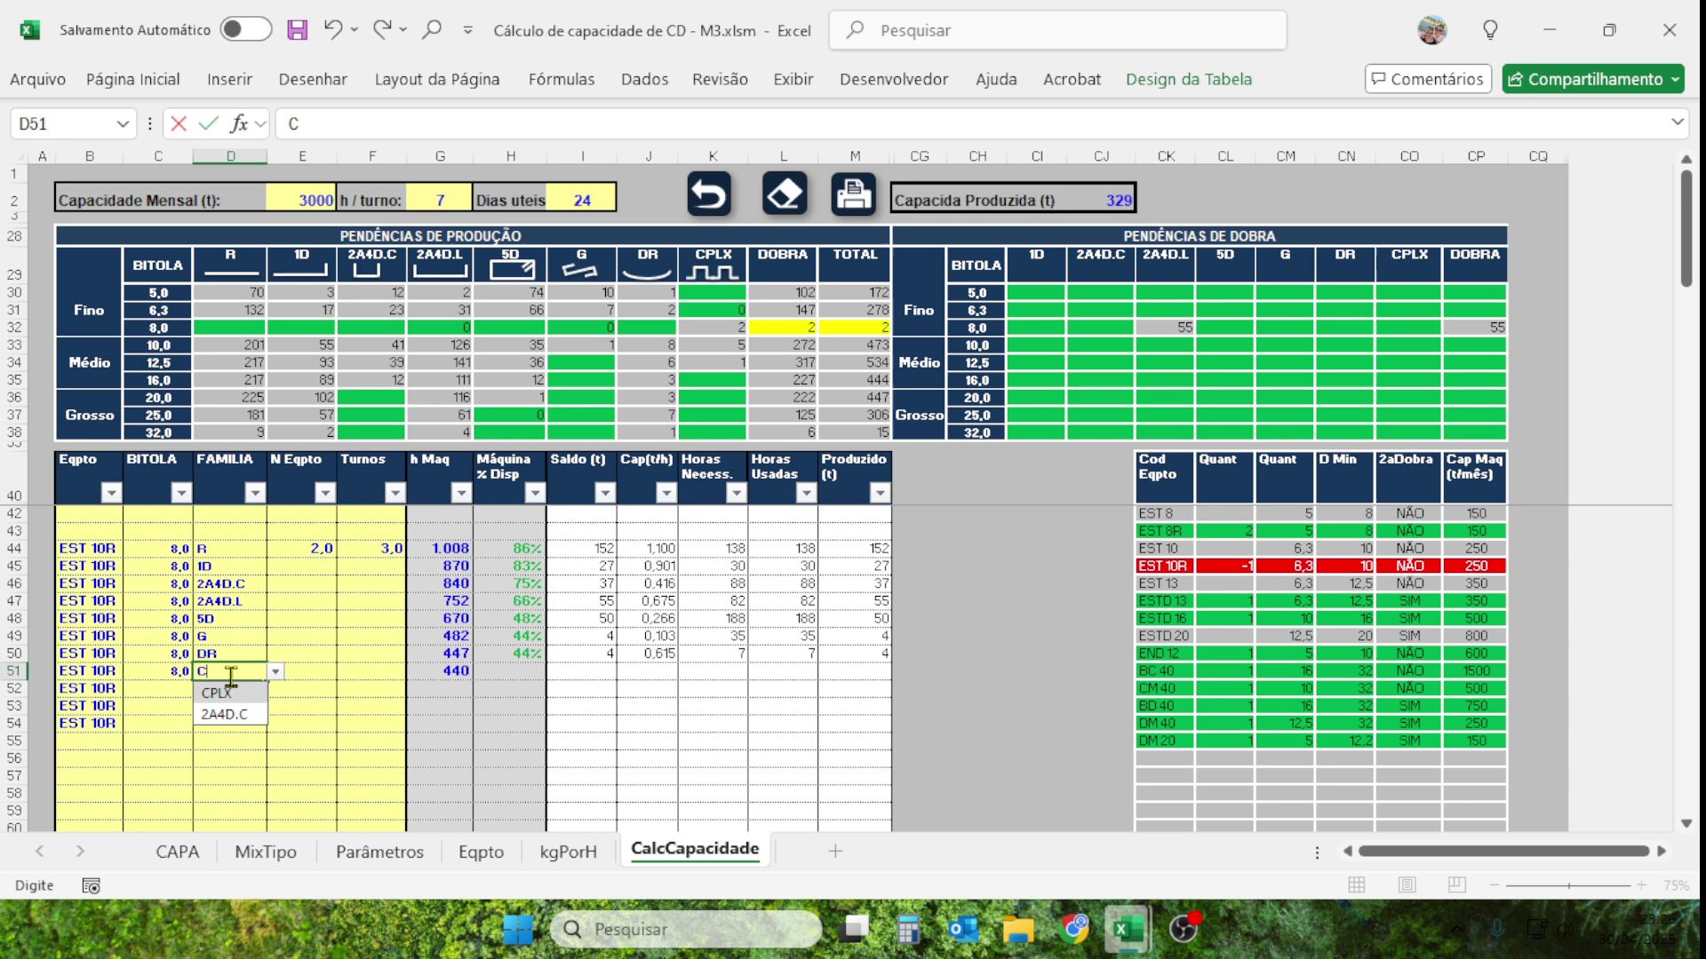
{"action": "left_click", "coordinate": [227, 720]}
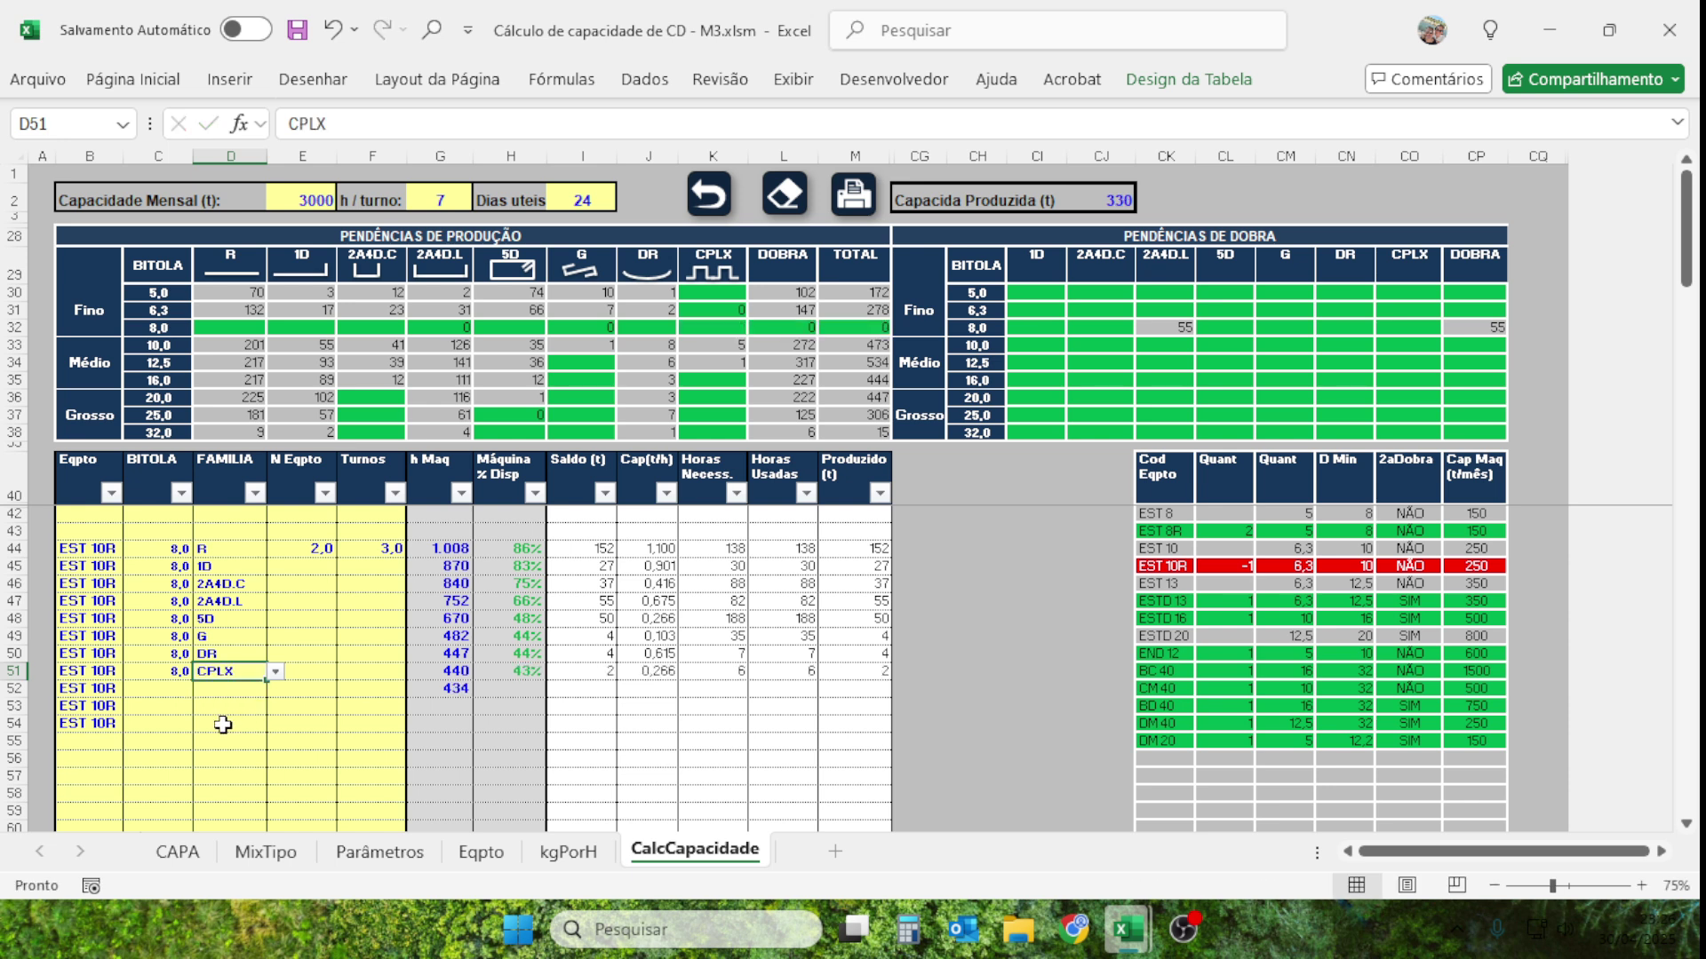
Delete the surplus EST 10R equipment entry in row 52.
{"action": "left_click", "coordinate": [95, 701]}
{"action": "left_click", "coordinate": [93, 689]}
{"action": "key", "text": "Delete"}
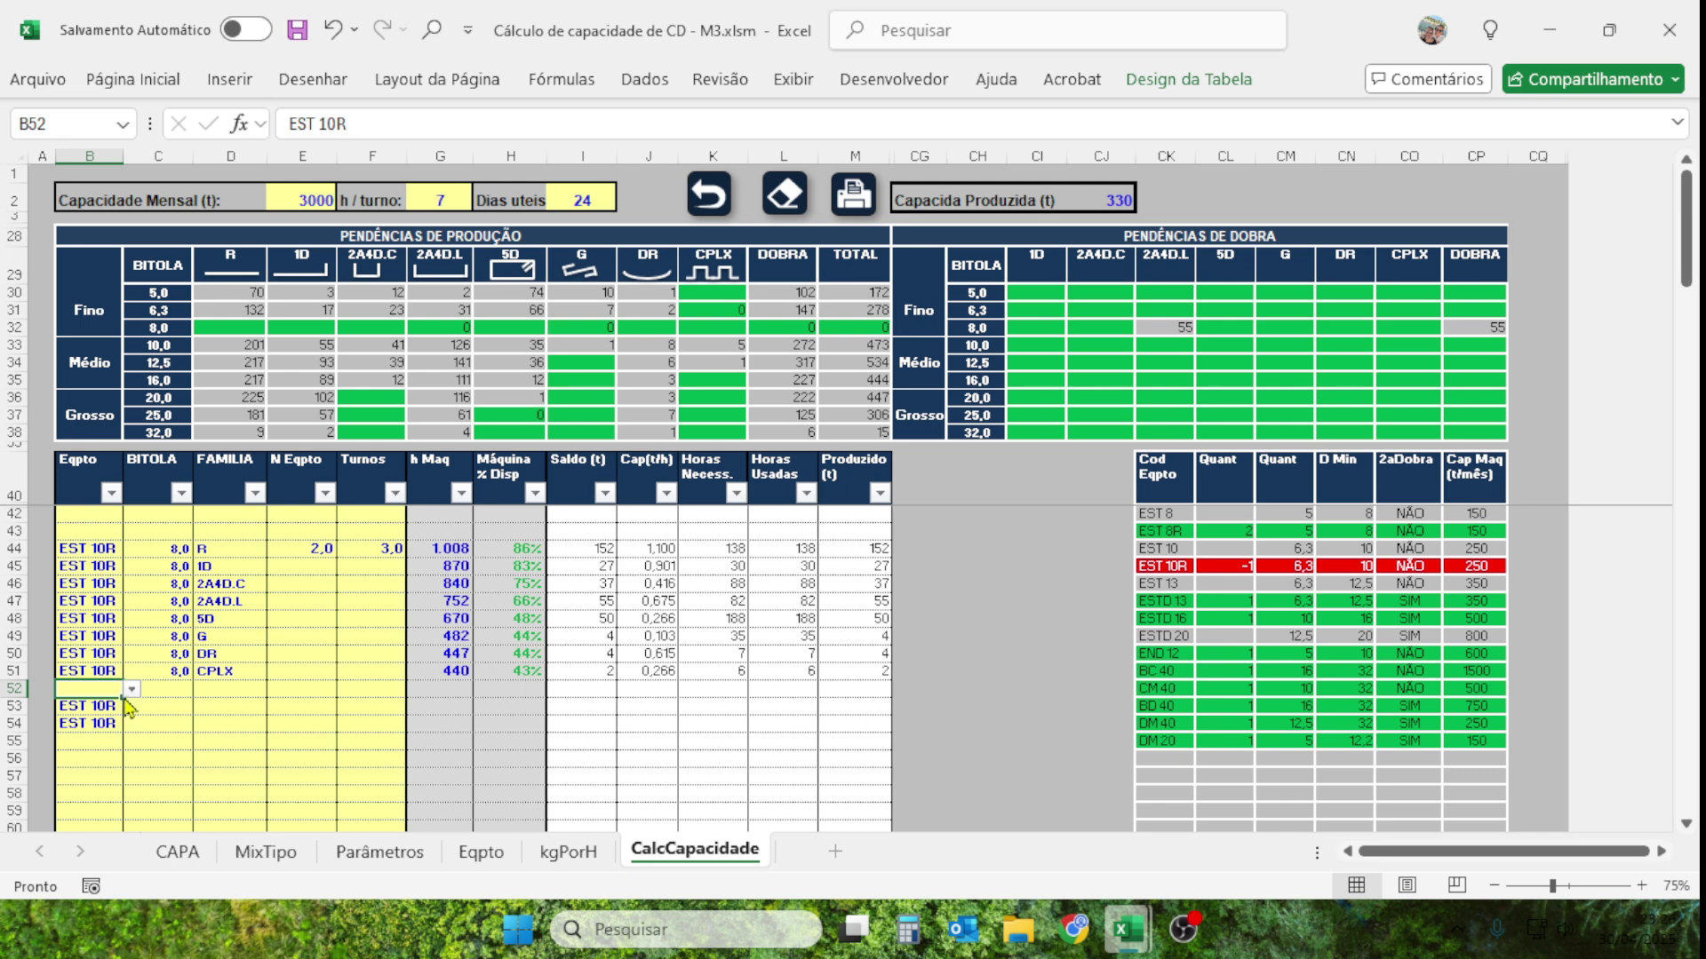
{"action": "left_click", "coordinate": [74, 756]}
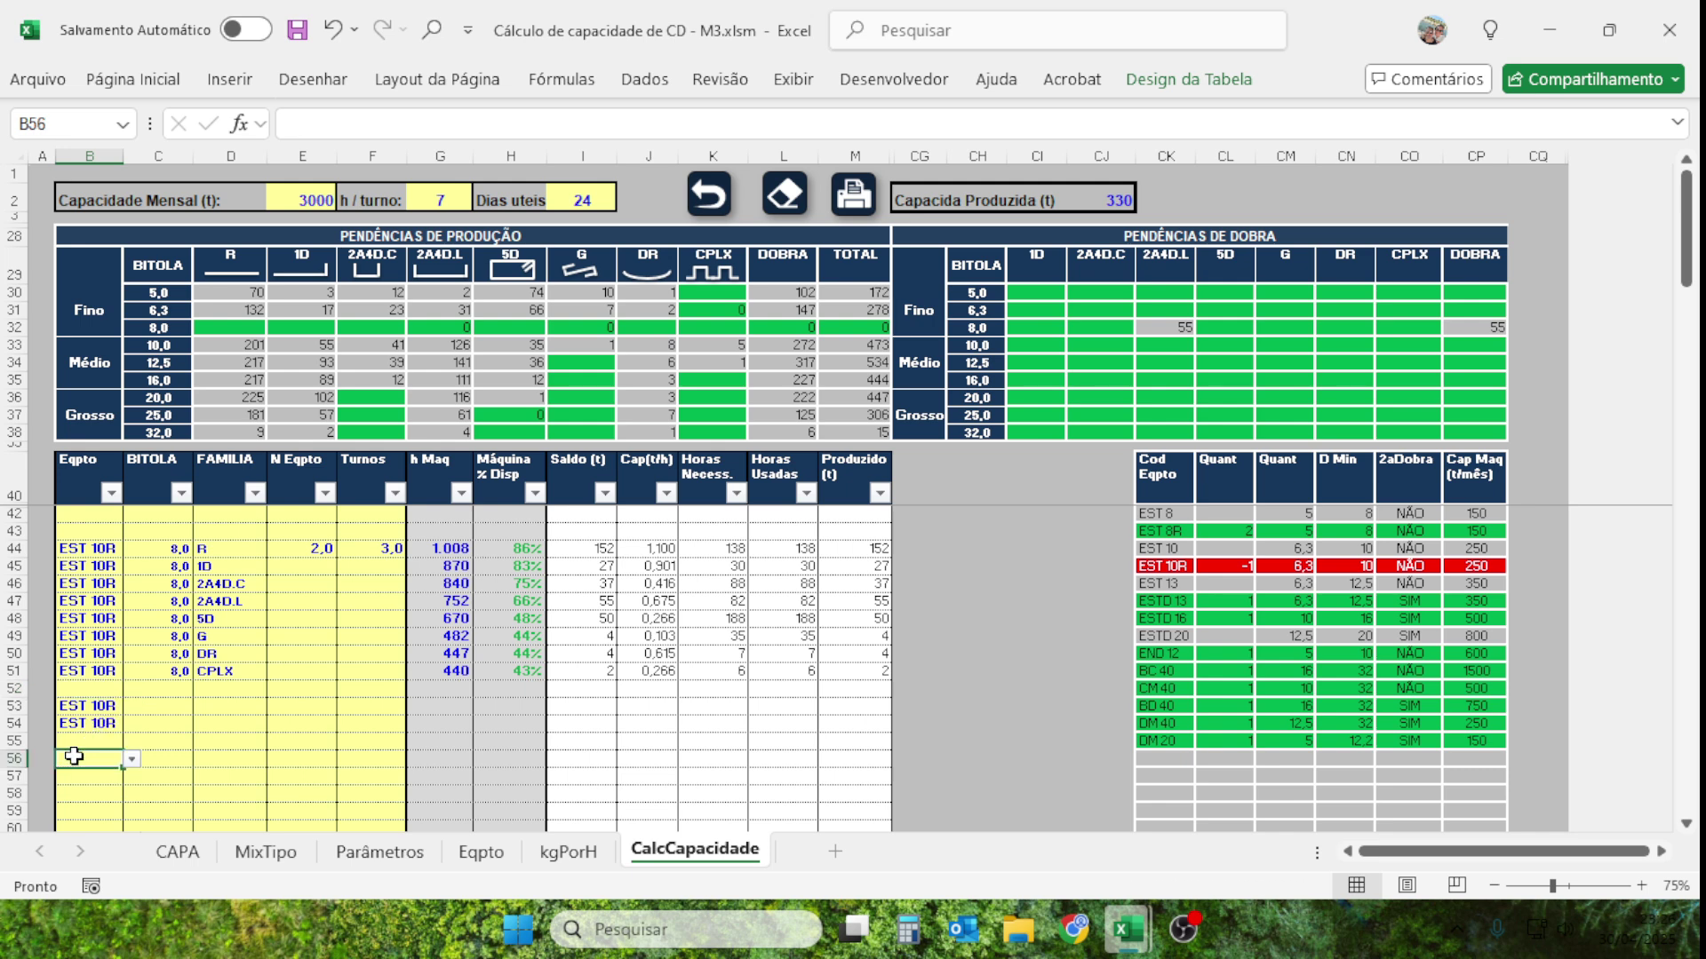
Add an EST 10R equipment entry in row 56 and set BITOLA to 8,0 in rows 53, 54 and 56.
{"action": "left_click", "coordinate": [132, 760]}
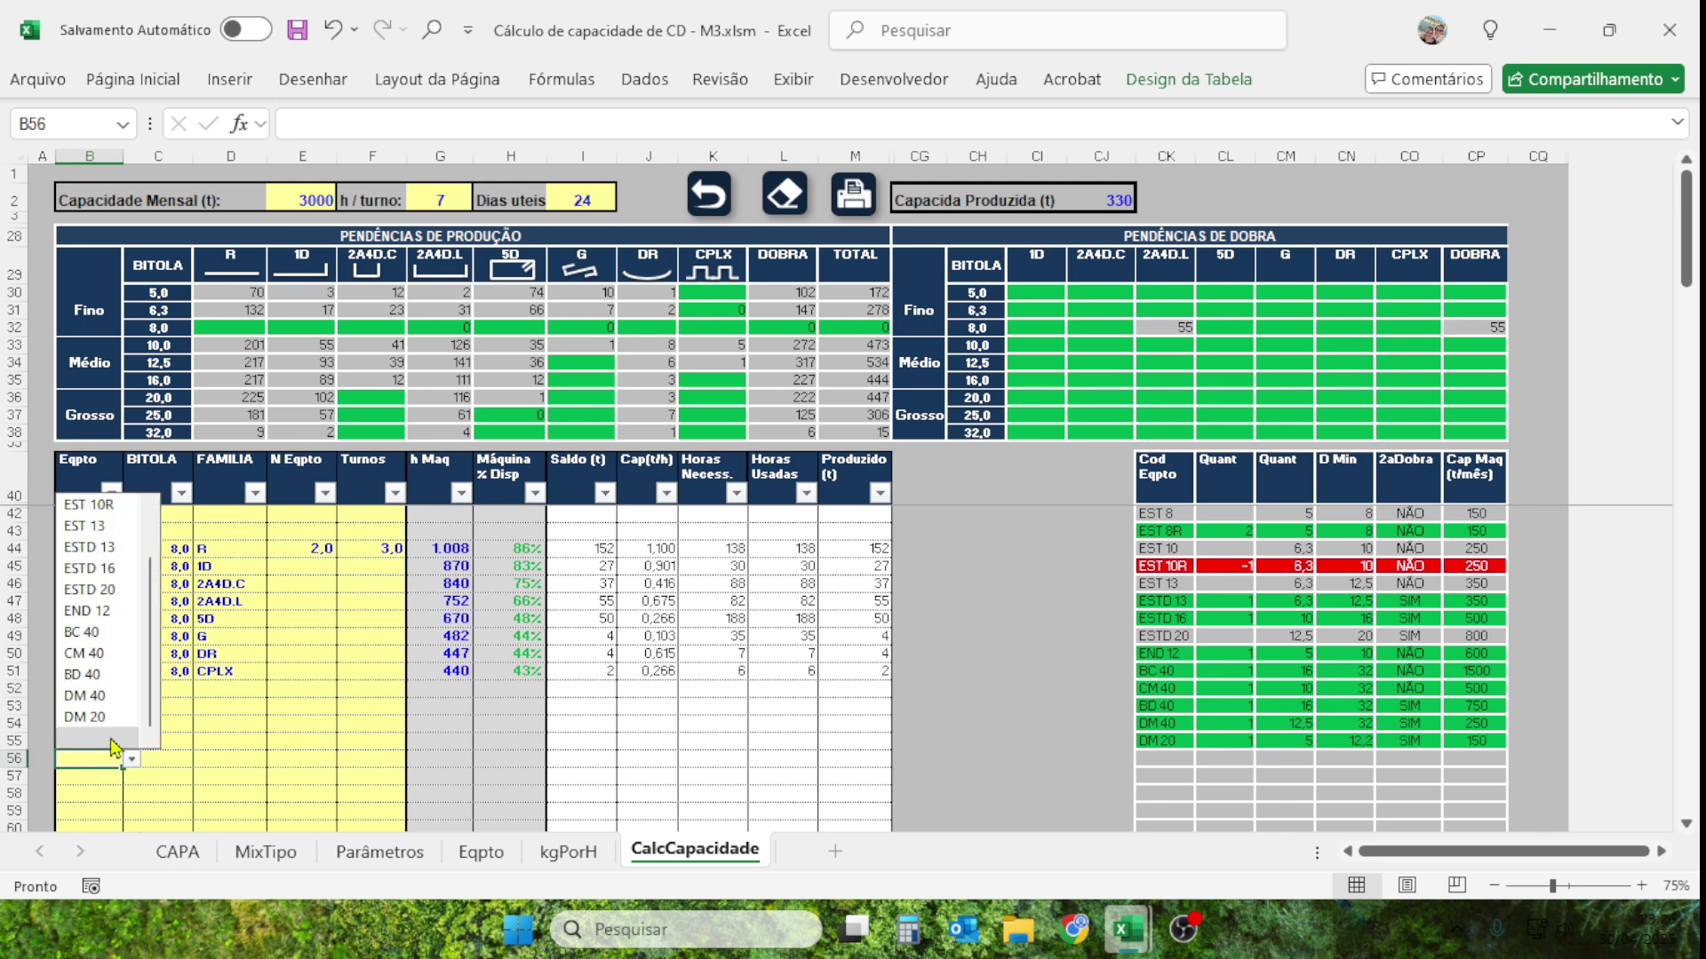
{"action": "left_click", "coordinate": [89, 505]}
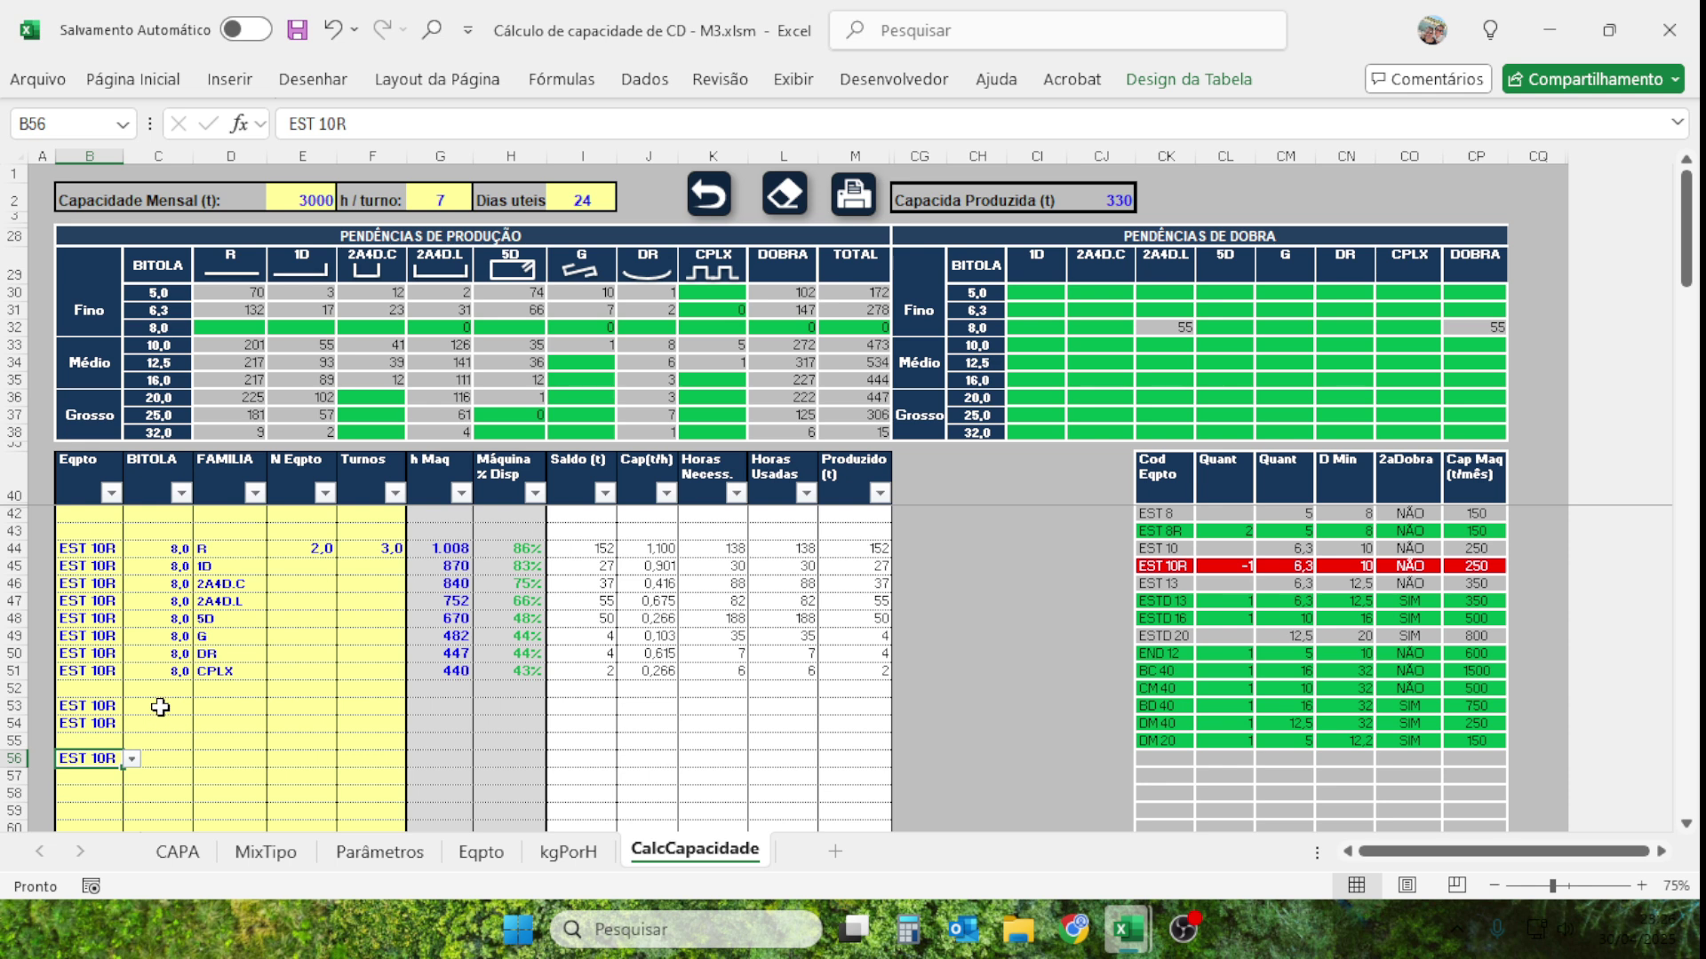
{"action": "left_click", "coordinate": [186, 710]}
{"action": "left_click", "coordinate": [205, 708]}
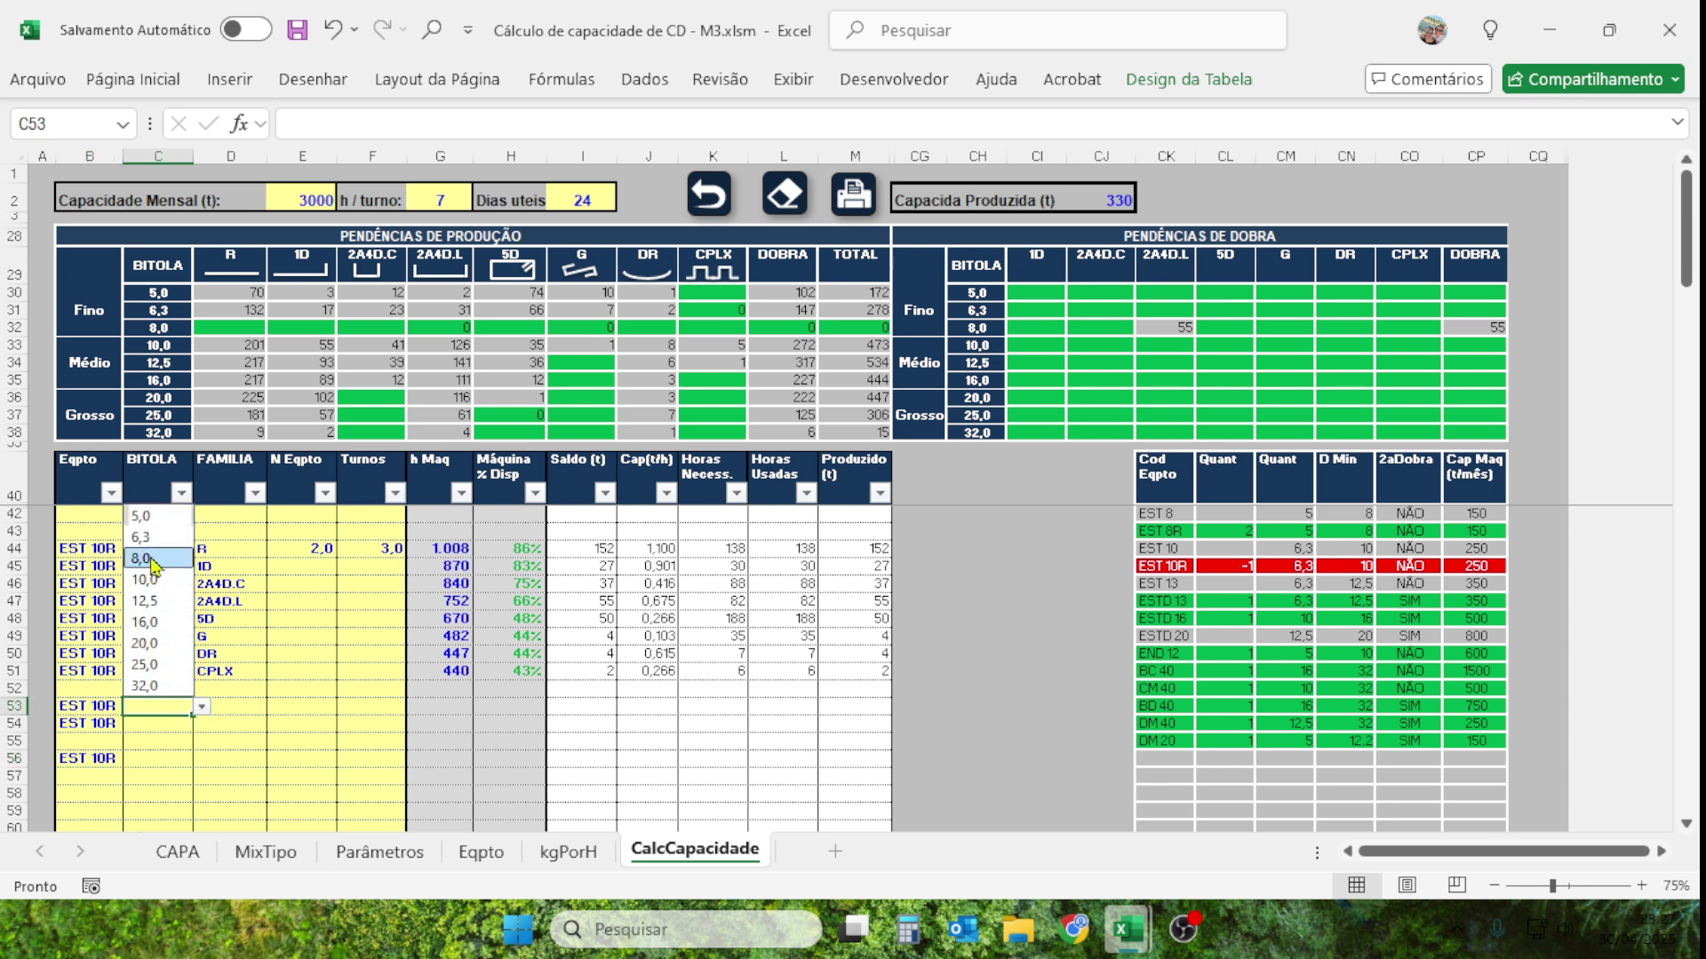
{"action": "left_click", "coordinate": [151, 558]}
{"action": "left_click", "coordinate": [164, 723]}
{"action": "left_click", "coordinate": [202, 724]}
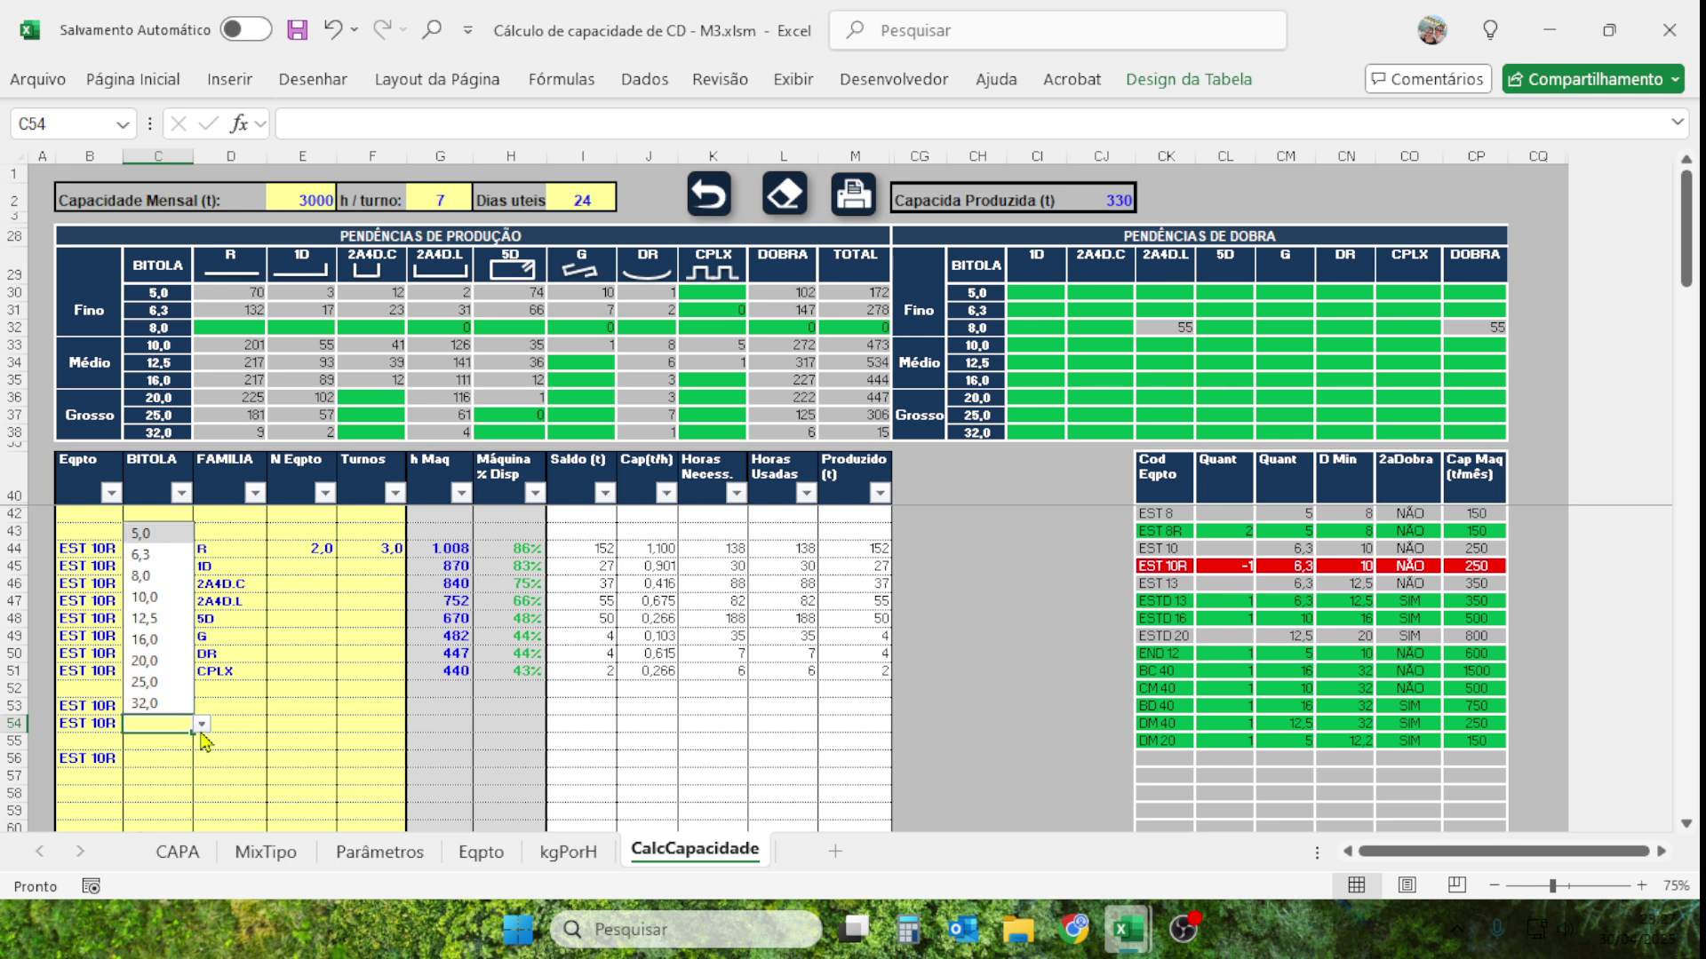
{"action": "left_click", "coordinate": [171, 759]}
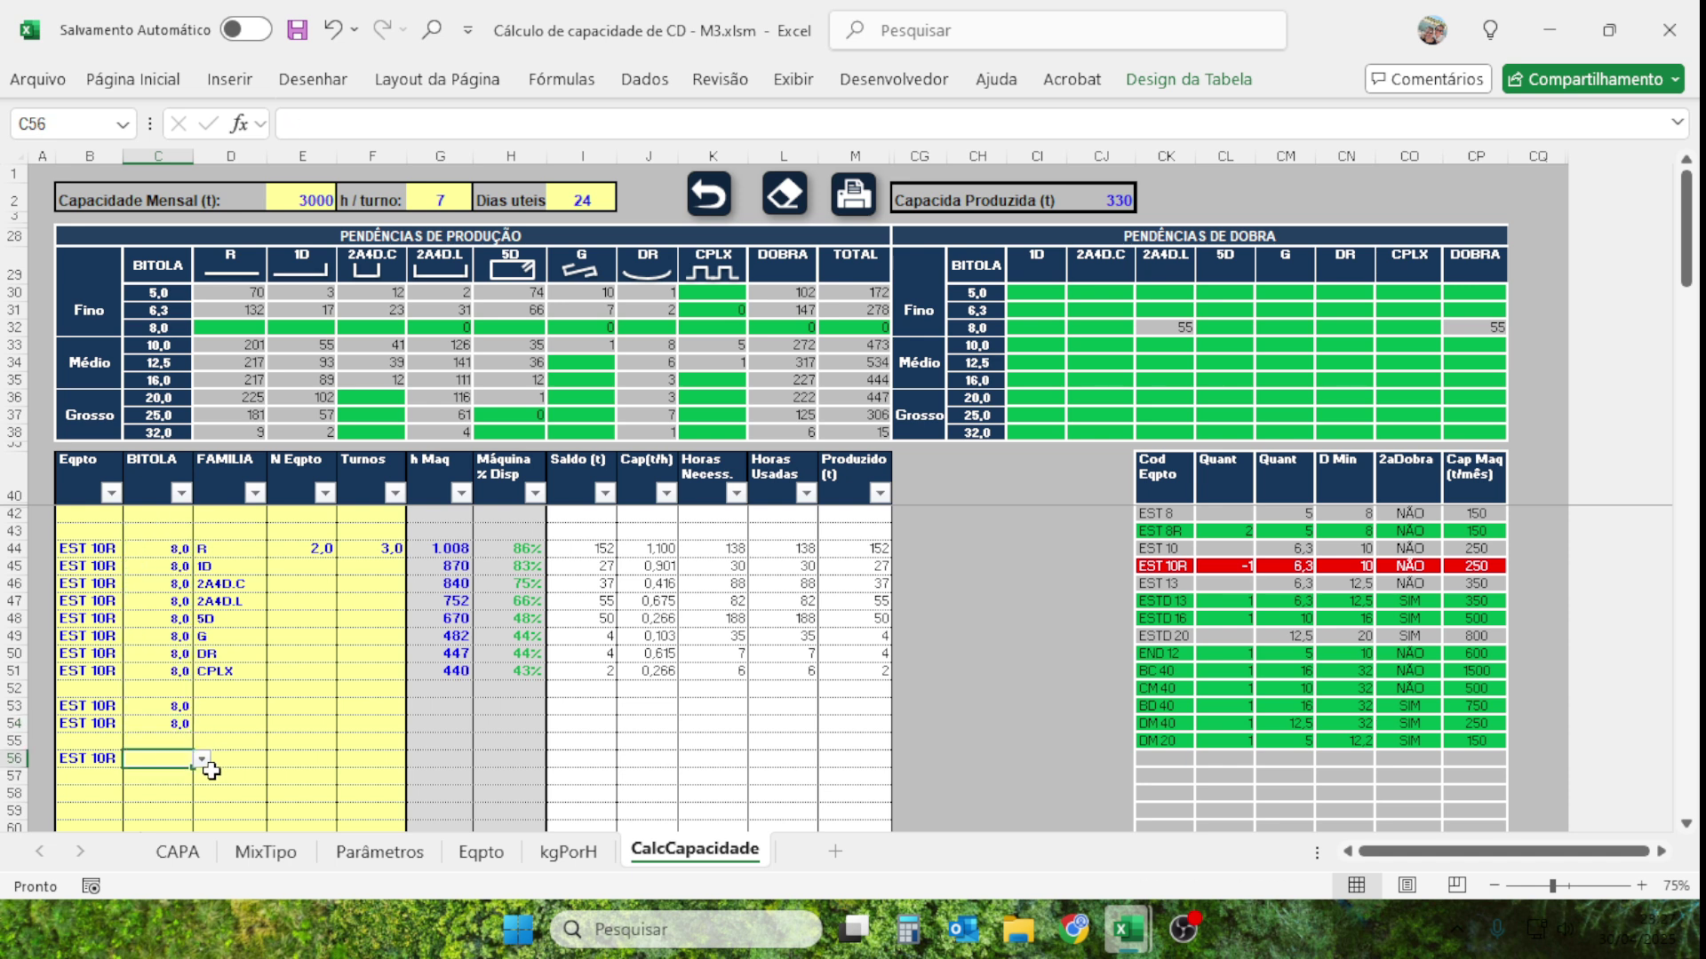
{"action": "left_click", "coordinate": [203, 759]}
{"action": "left_click", "coordinate": [155, 611]}
Assign FAMILIA R to the EST 10R row 53, DOBRA to row 54 and TOTAL to row 56.
{"action": "left_click", "coordinate": [249, 706]}
{"action": "left_click", "coordinate": [275, 706]}
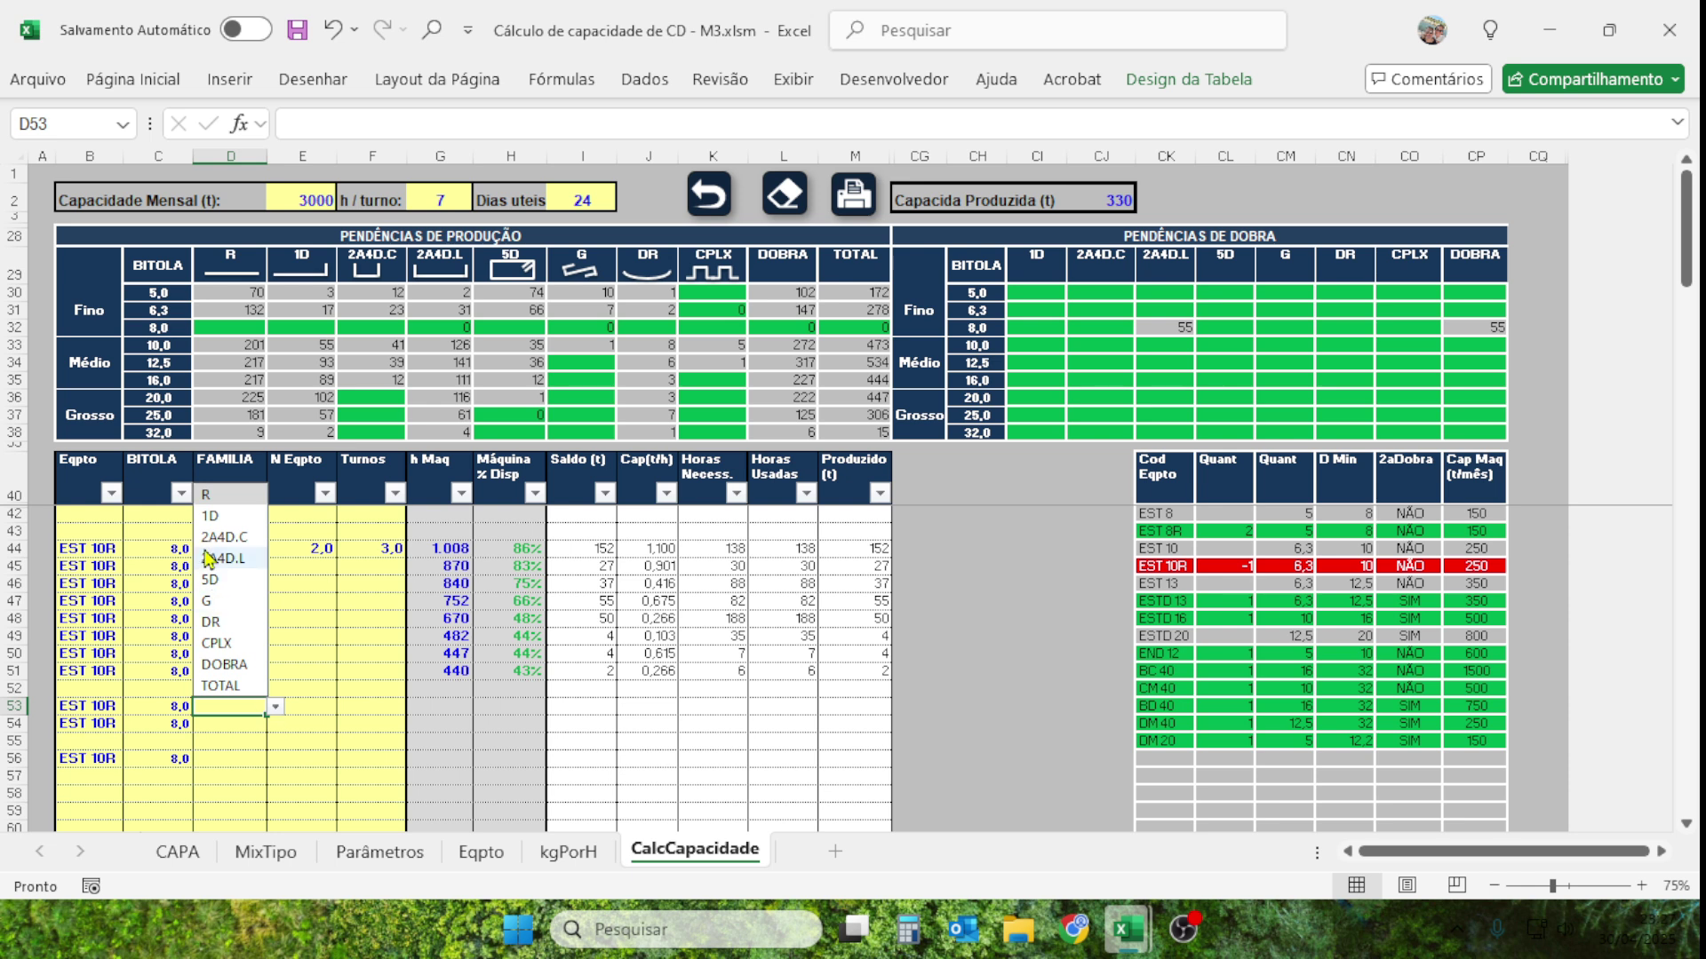
{"action": "left_click", "coordinate": [213, 504]}
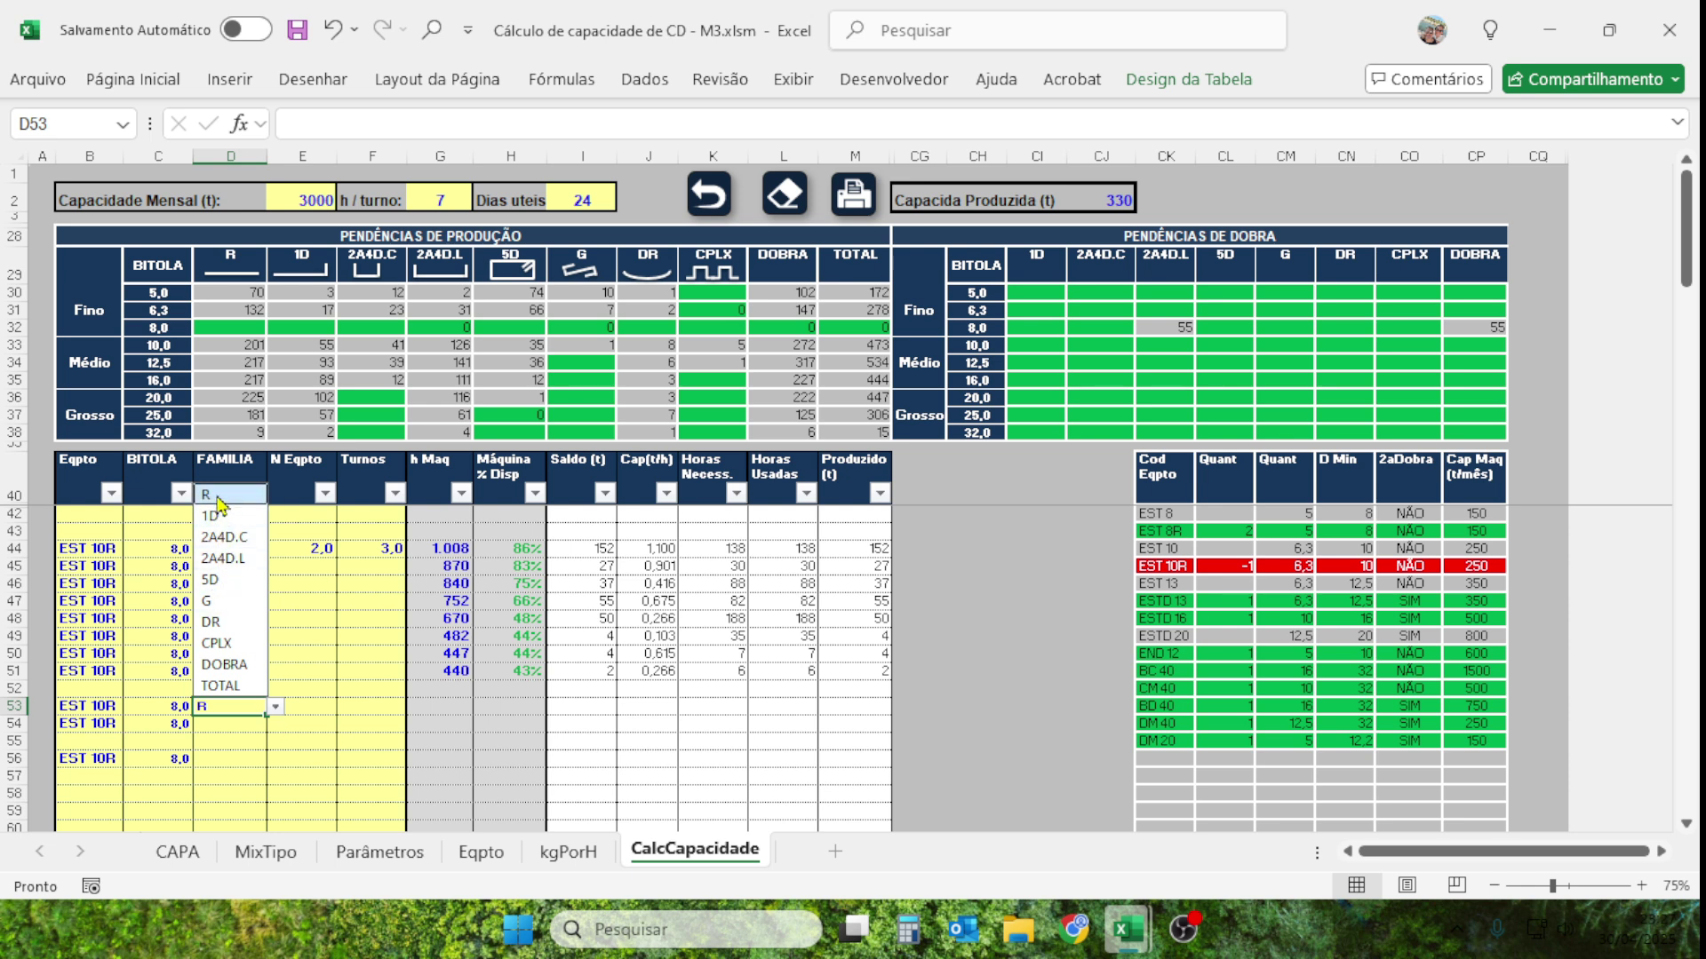
{"action": "left_click", "coordinate": [217, 724]}
{"action": "left_click", "coordinate": [276, 724]}
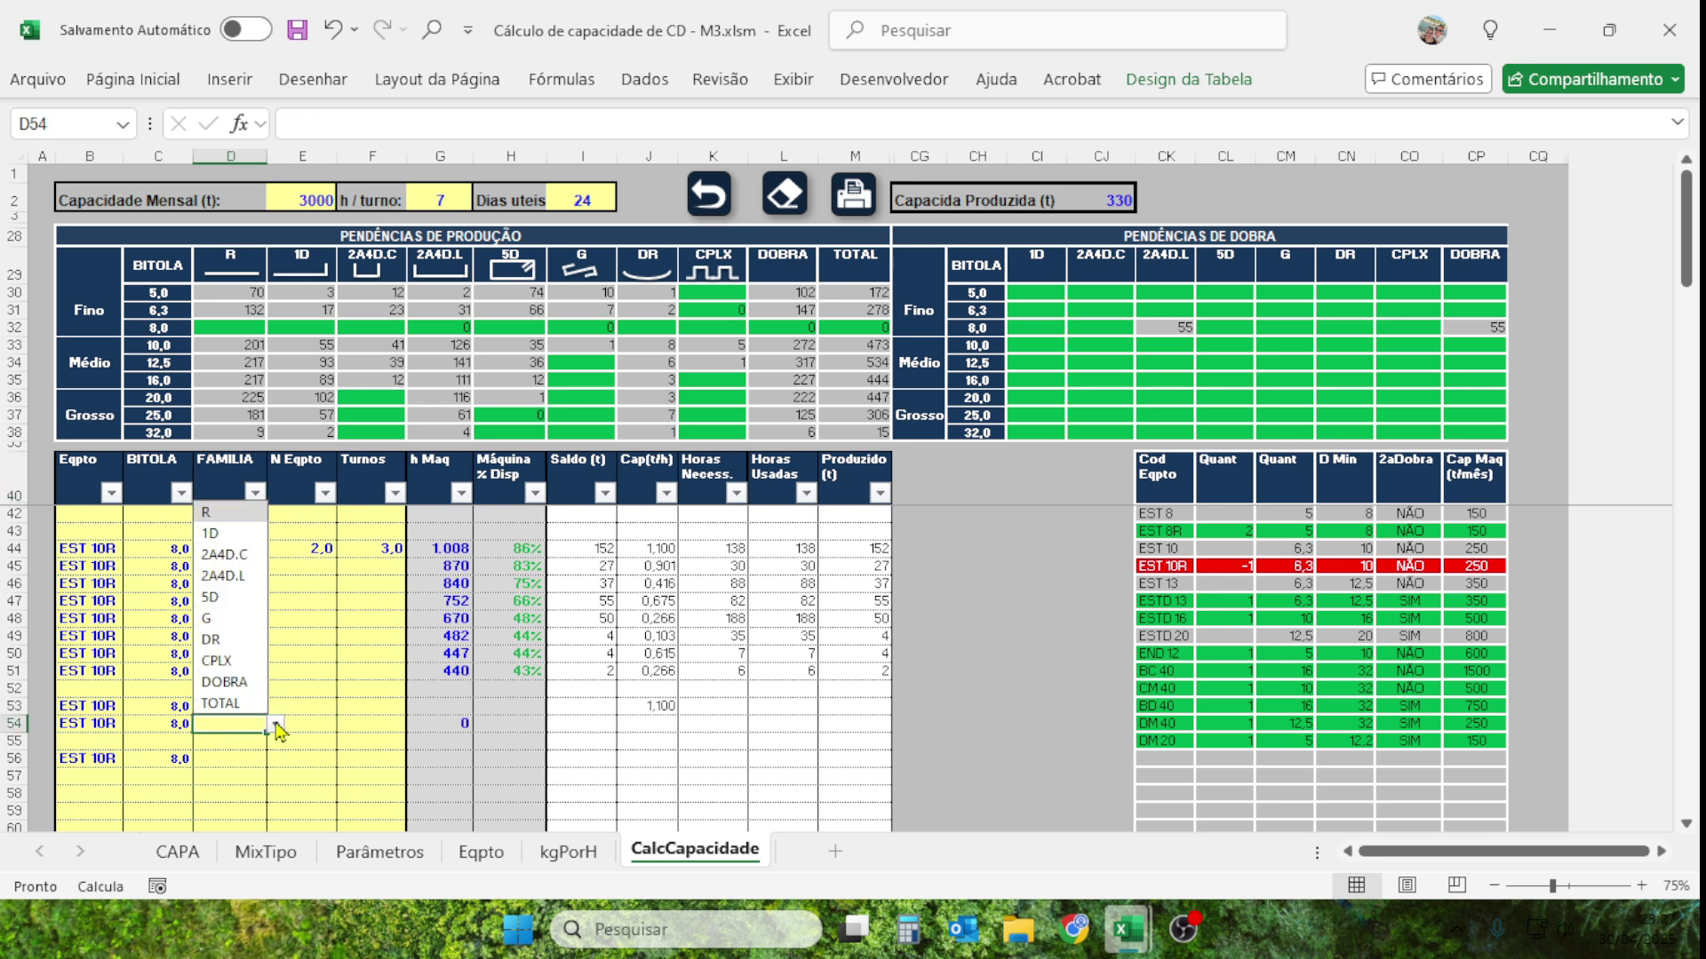
{"action": "left_click", "coordinate": [233, 693]}
{"action": "left_click", "coordinate": [228, 760]}
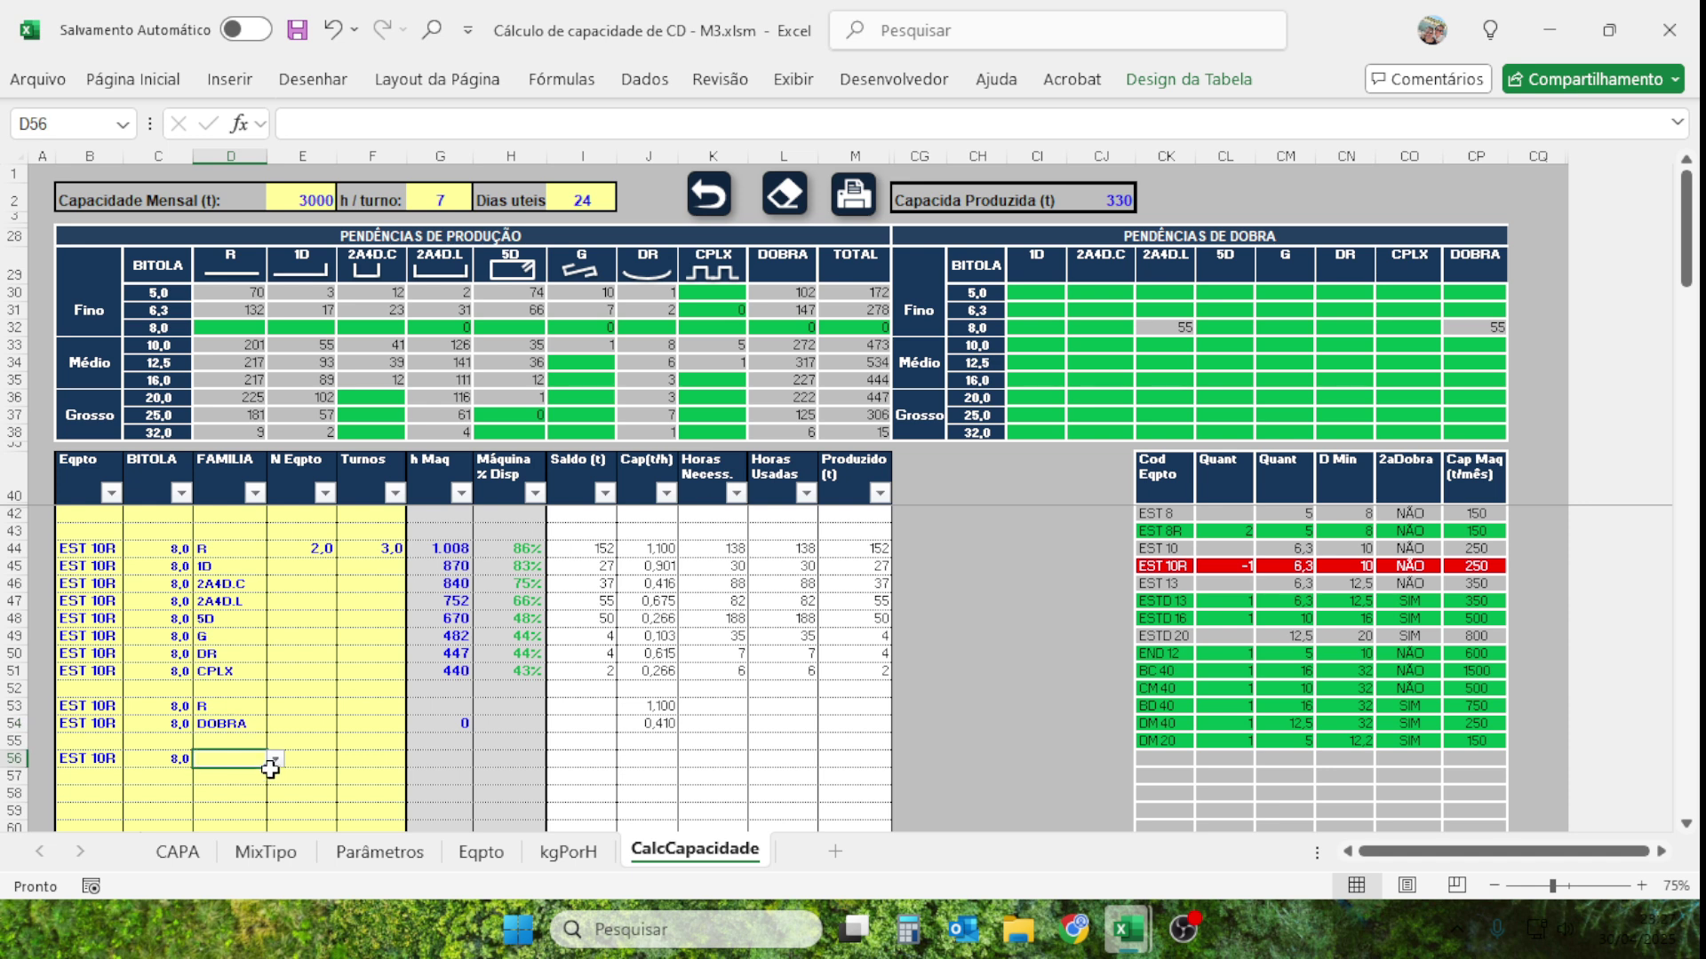
{"action": "left_click", "coordinate": [275, 759]}
{"action": "left_click", "coordinate": [220, 738]}
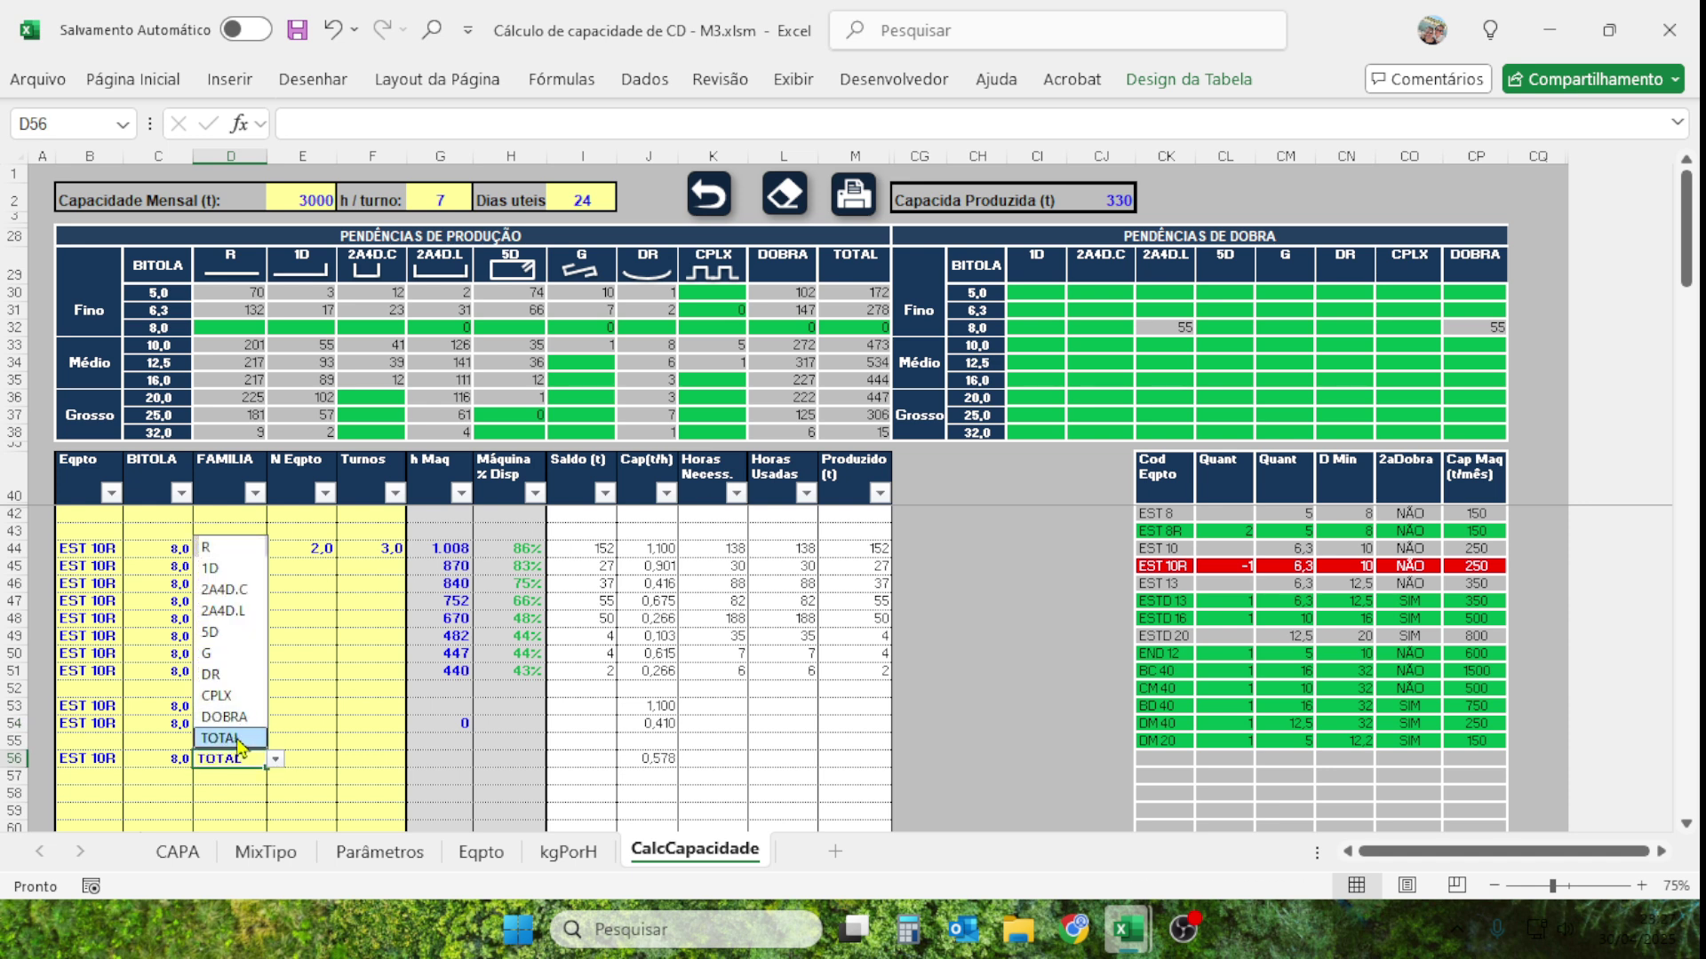
Set N Eqpto to 2 and Turnos to 3 for the EST 10R family R in row 53.
{"action": "left_click", "coordinate": [308, 708]}
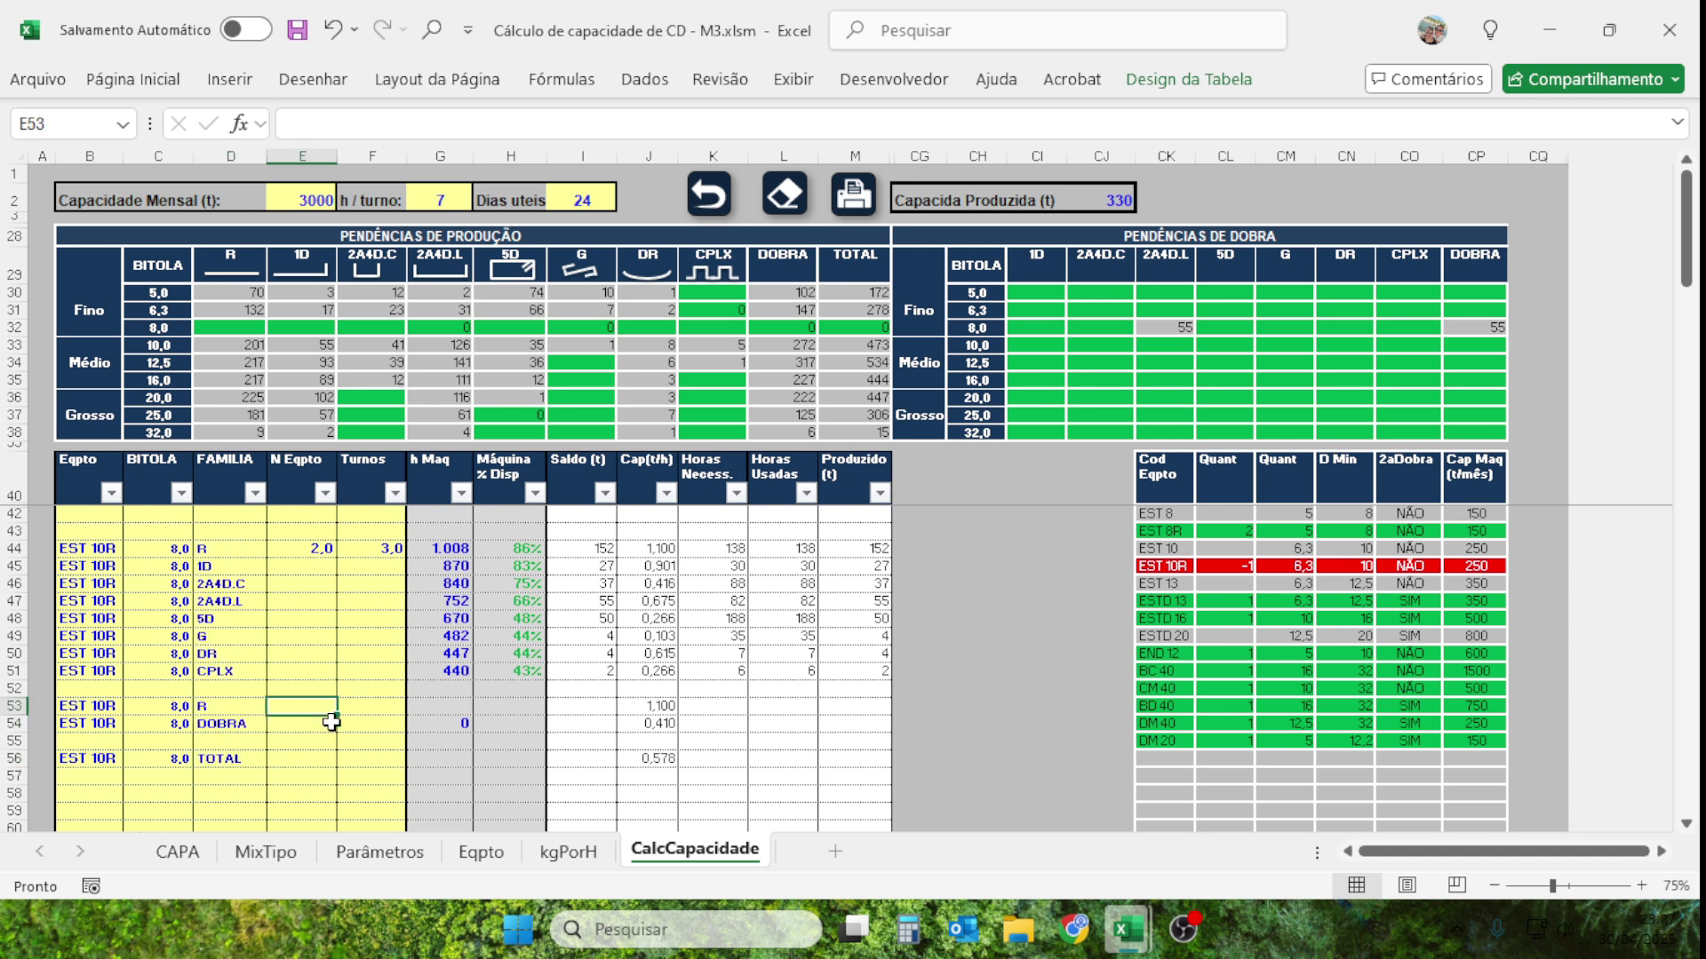
{"action": "type", "text": "2"}
{"action": "left_click", "coordinate": [370, 712]}
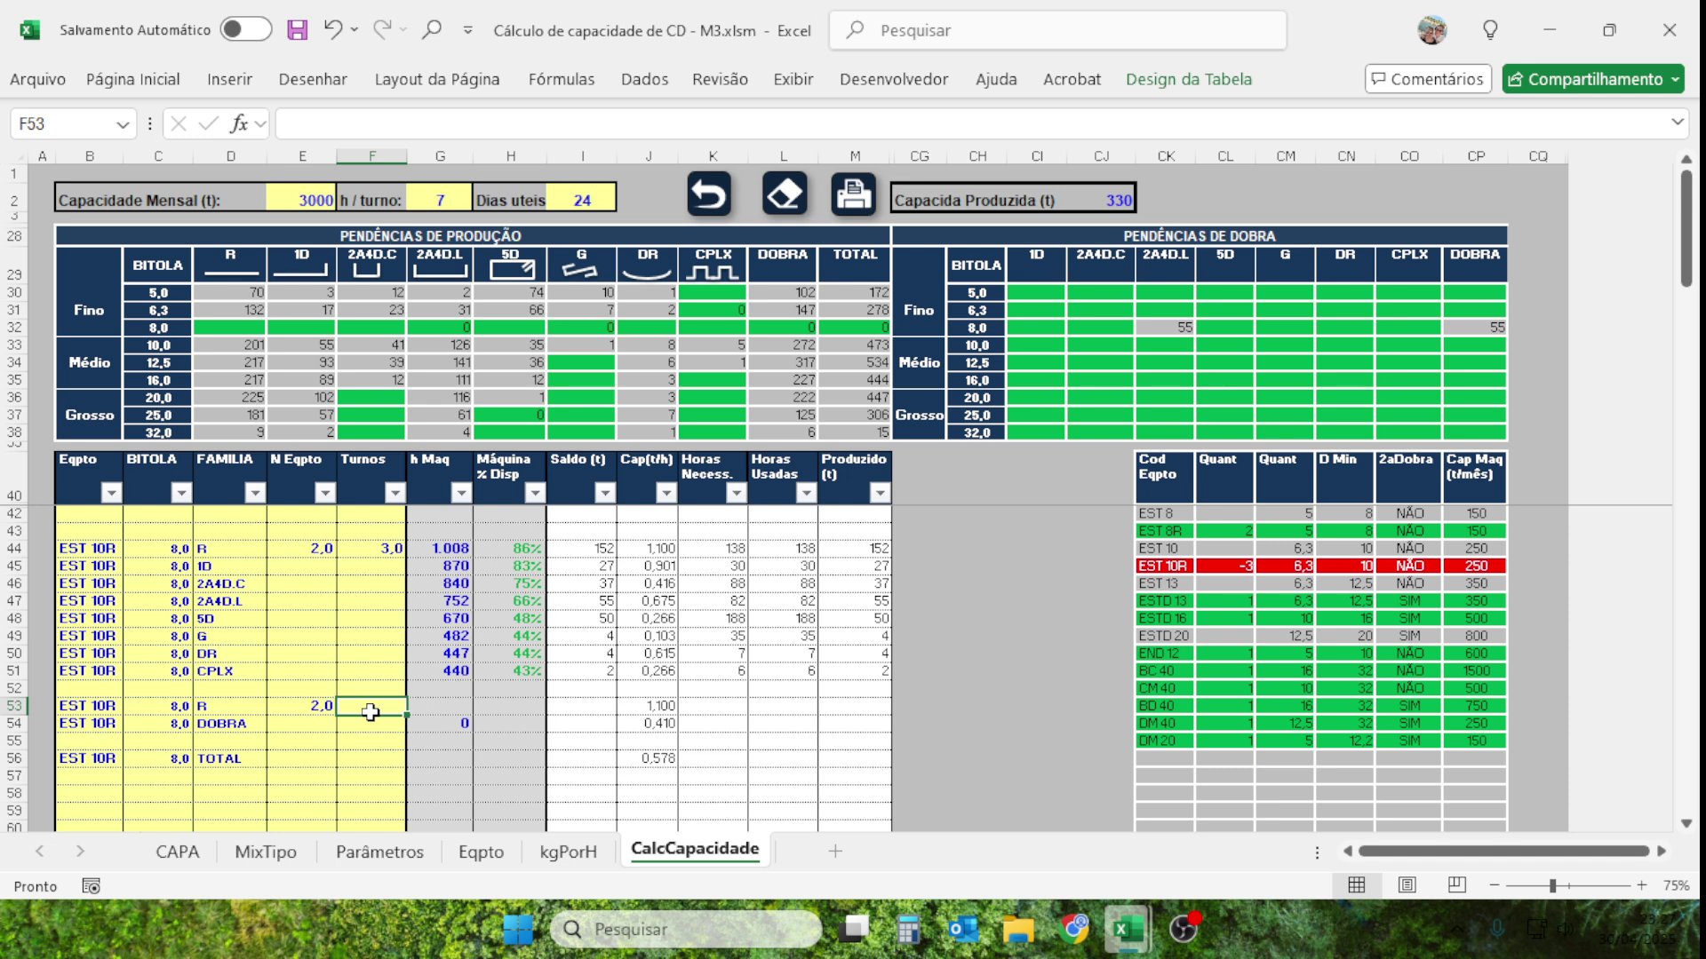
{"action": "type", "text": "3"}
{"action": "key", "text": "Return"}
Set N Eqpto to 2 and Turnos to 3 for the EST 10R family TOTAL in row 56.
{"action": "left_click", "coordinate": [316, 766]}
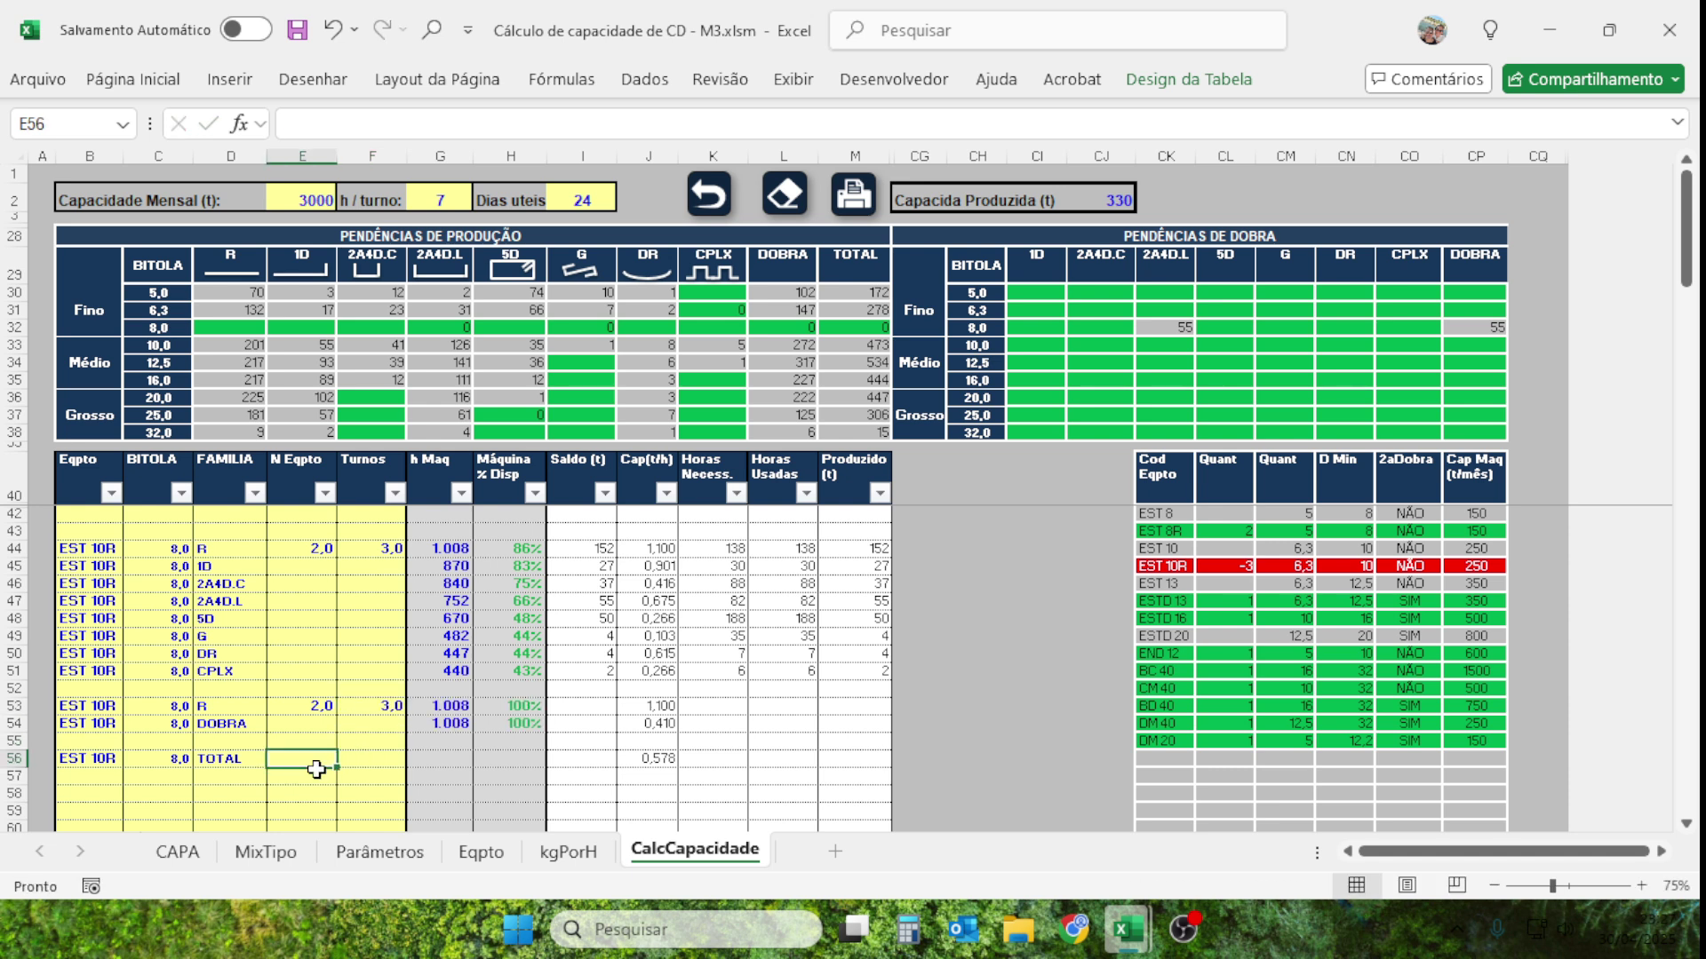
{"action": "type", "text": "2"}
{"action": "key", "text": "Return"}
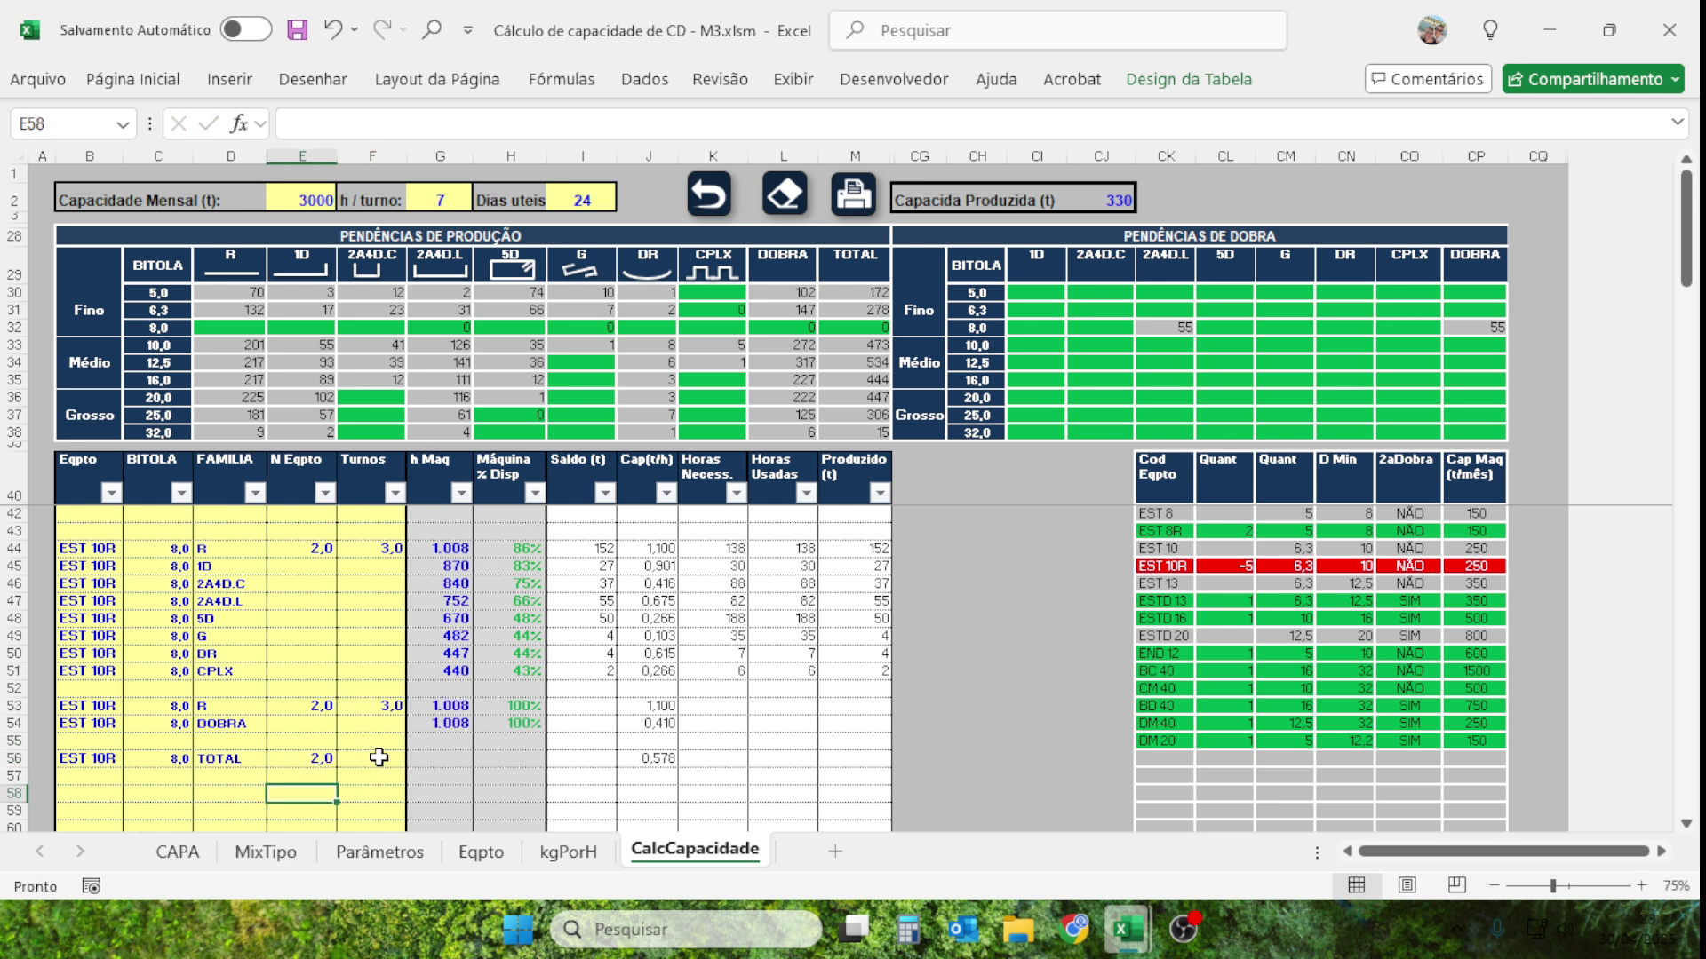
{"action": "left_click", "coordinate": [373, 762]}
{"action": "type", "text": "3"}
{"action": "left_click", "coordinate": [378, 790]}
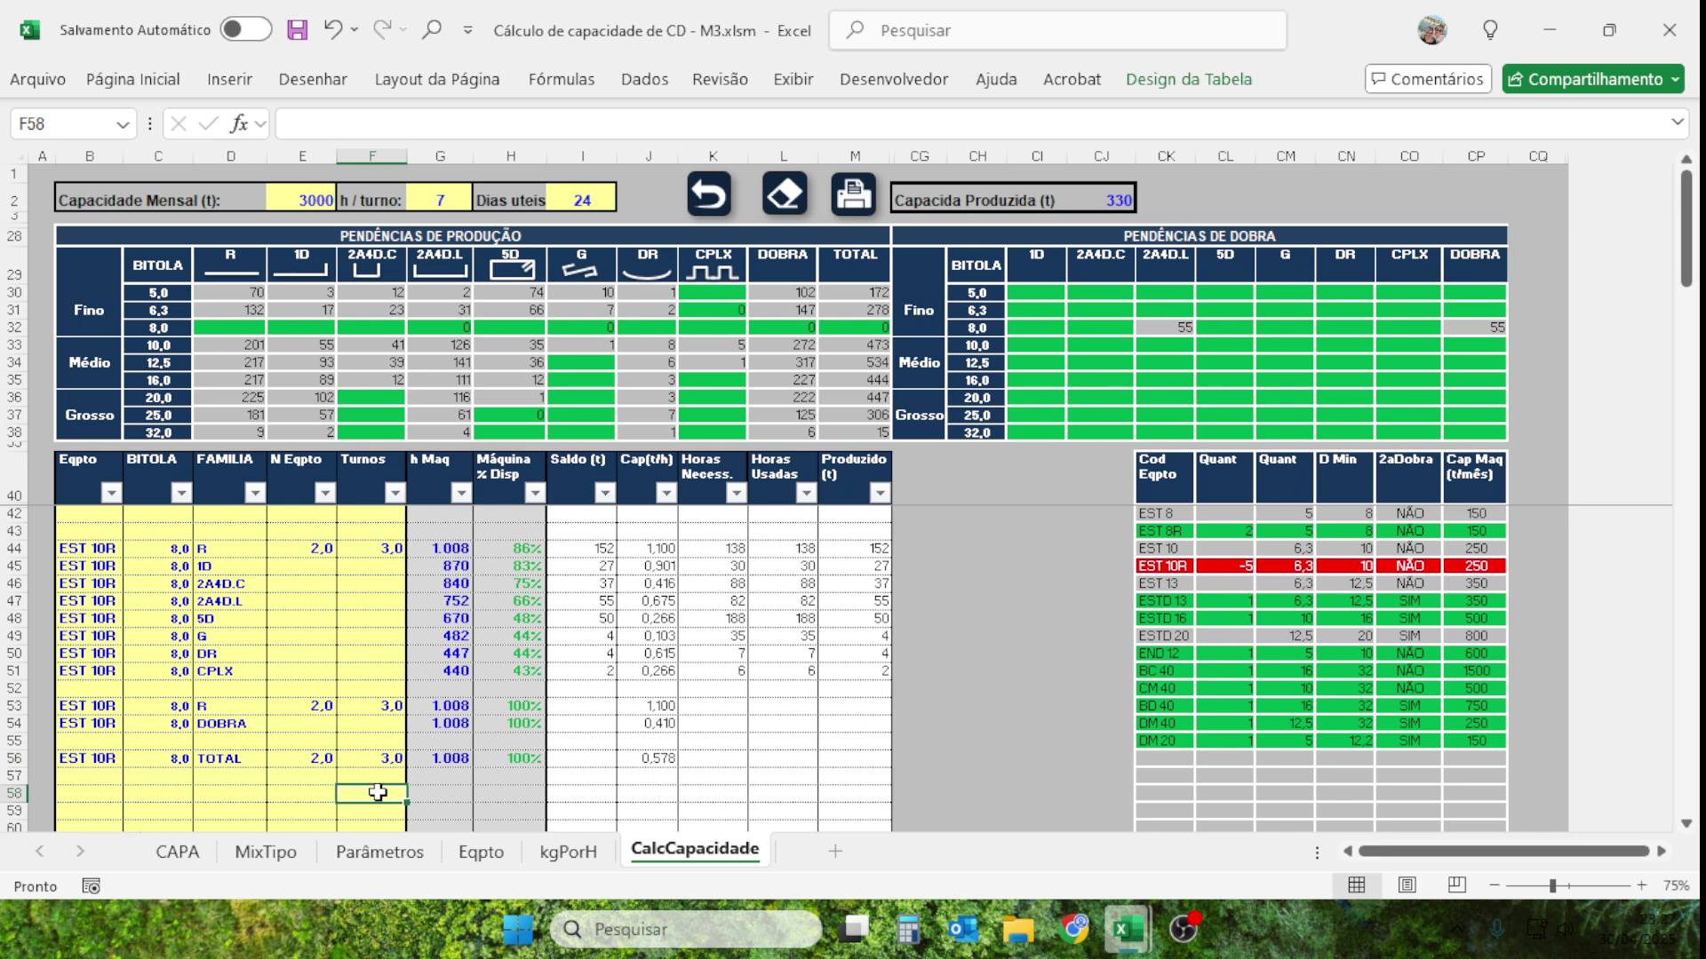
Check Máquina % Disp for CPLX in row 51 and h Maq in row 44, and clear Turnos in row 44.
{"action": "left_click", "coordinate": [533, 672]}
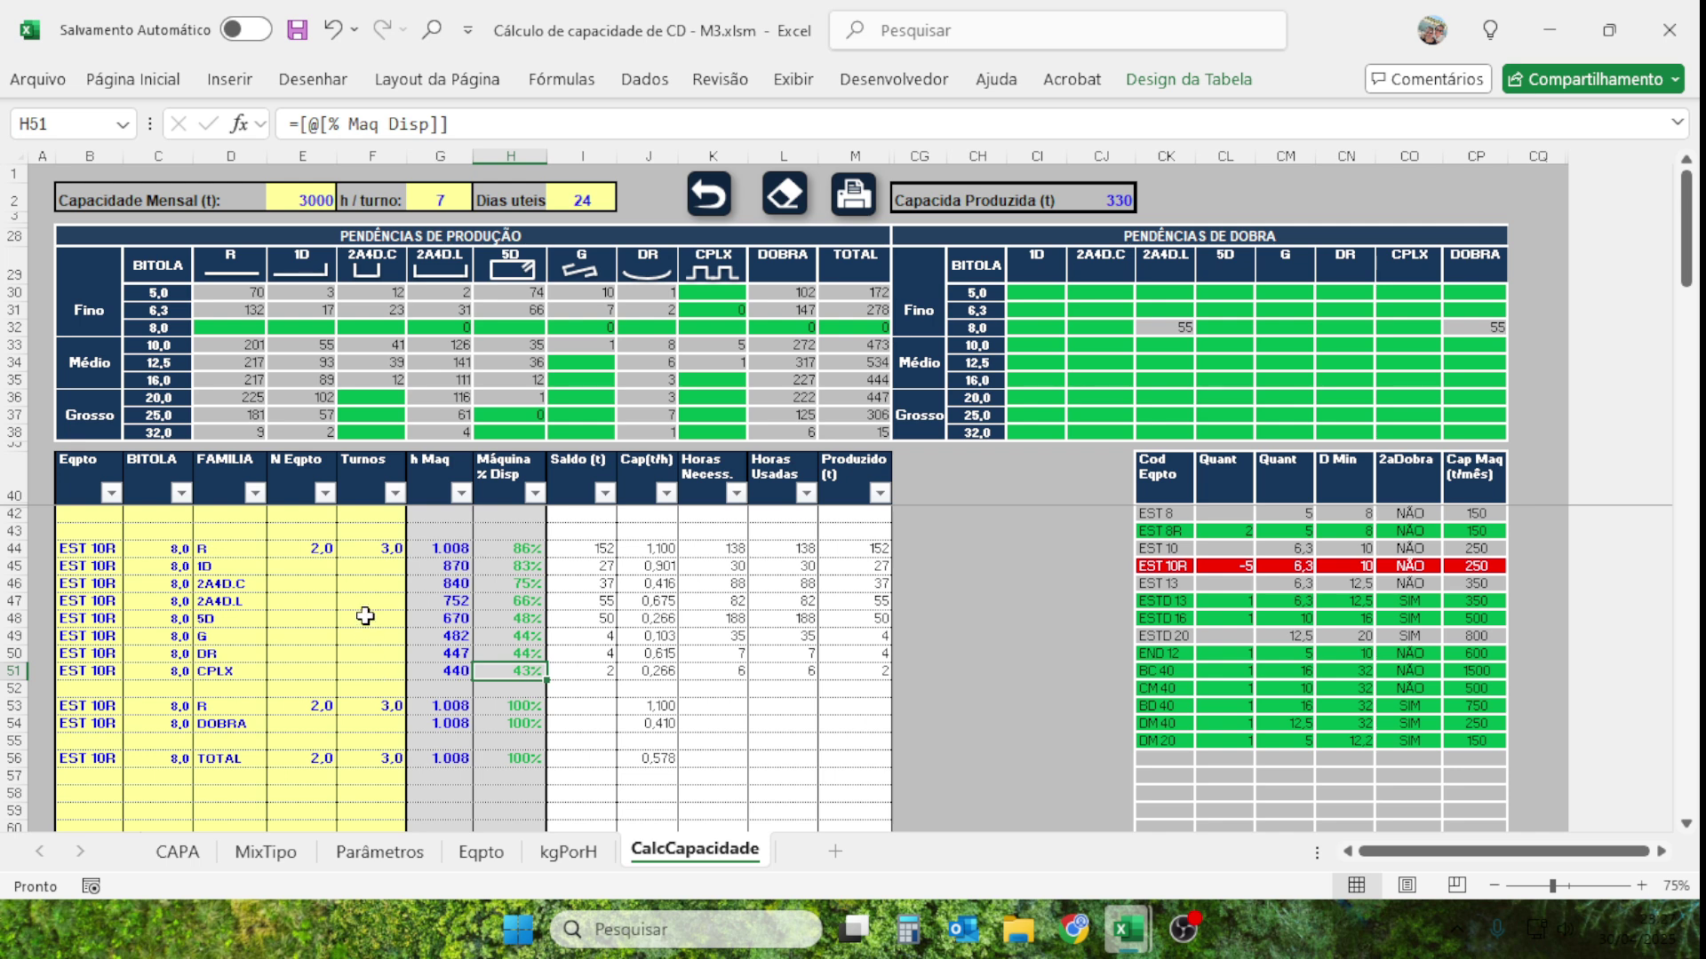
{"action": "left_click", "coordinate": [313, 565]}
{"action": "left_click", "coordinate": [375, 553]}
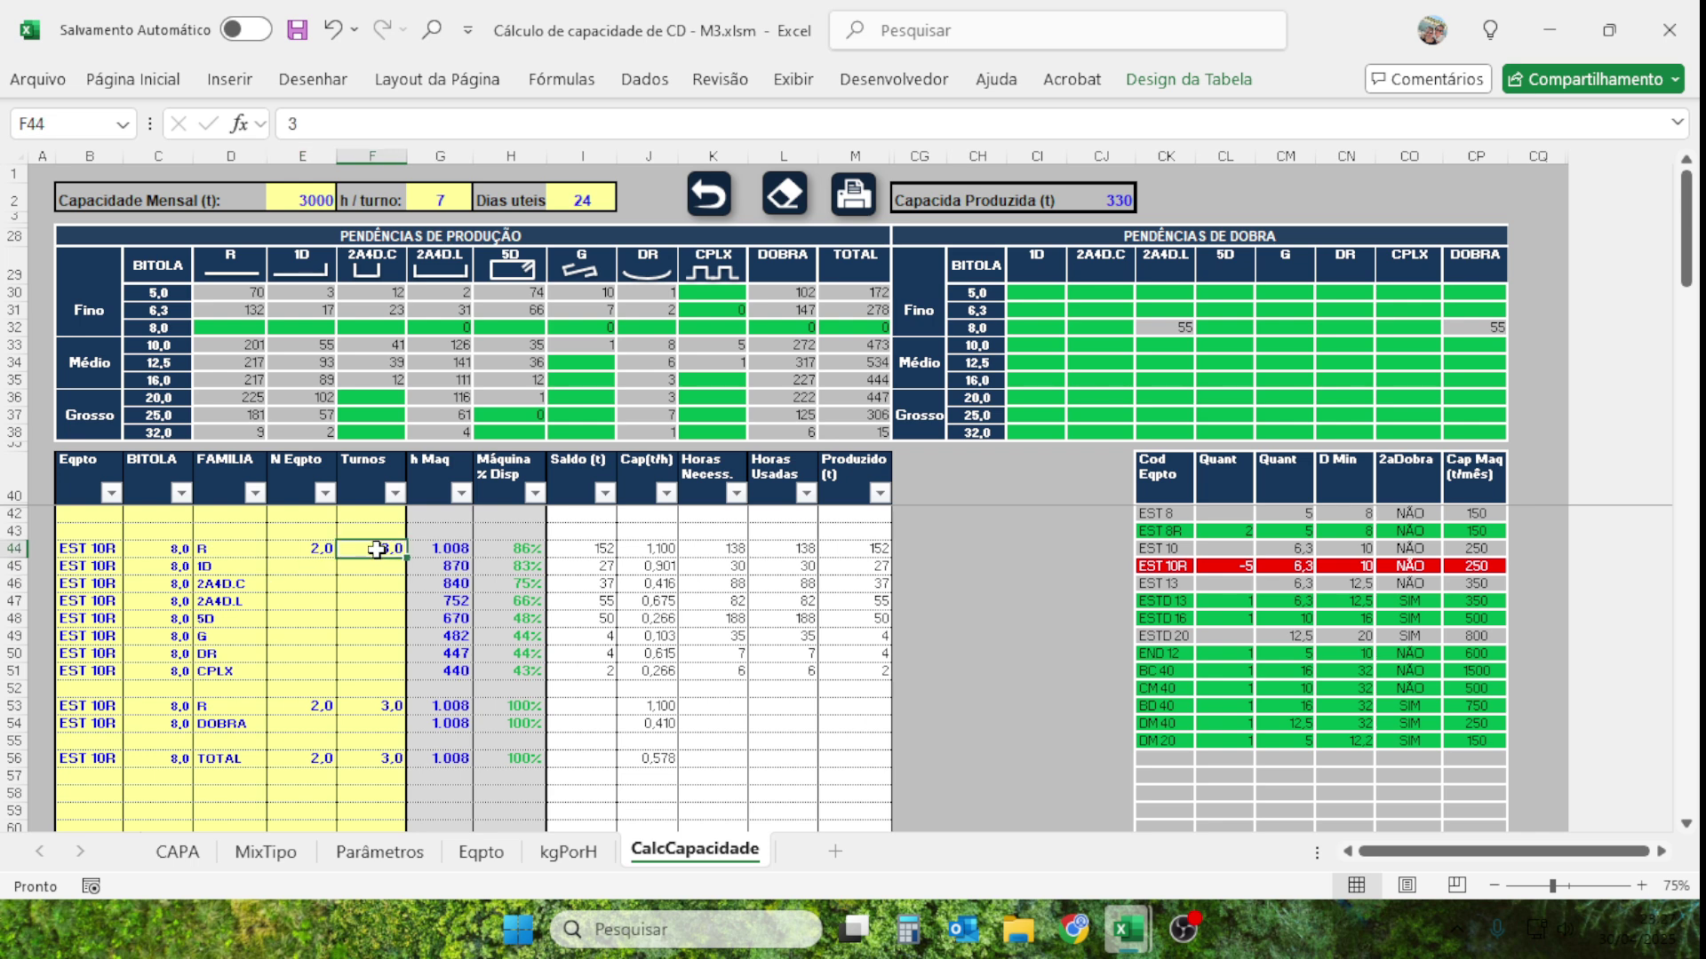
{"action": "left_click", "coordinate": [530, 675]}
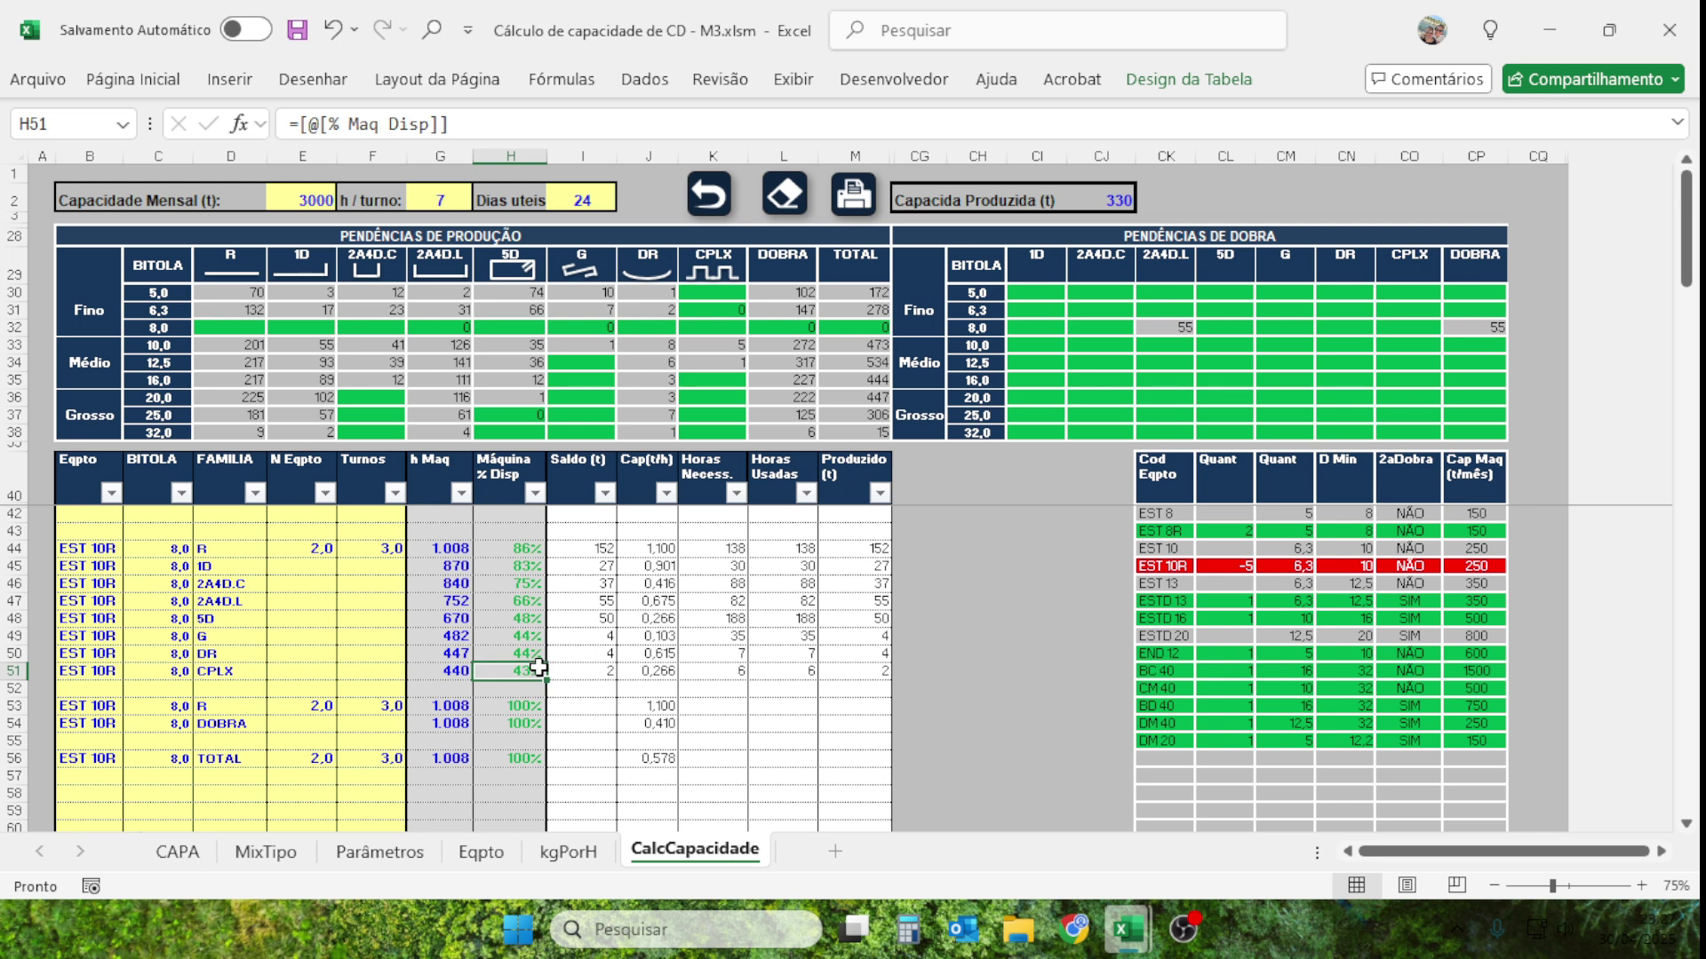
{"action": "left_click", "coordinate": [451, 552]}
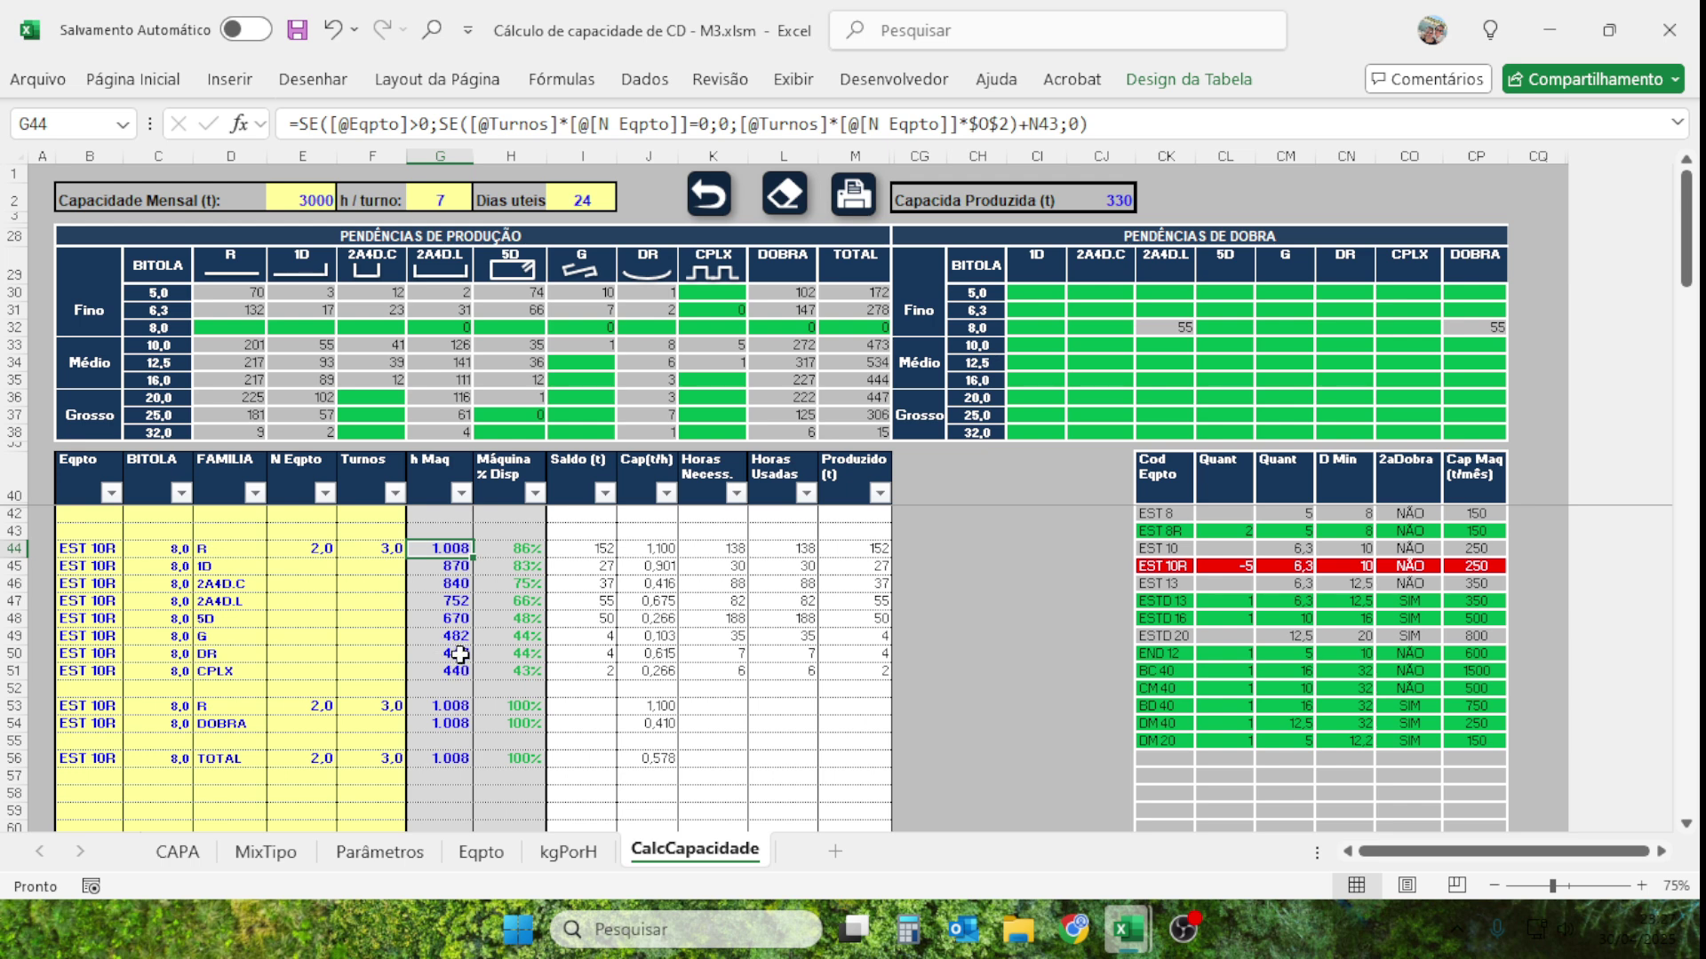
{"action": "left_click", "coordinate": [383, 551]}
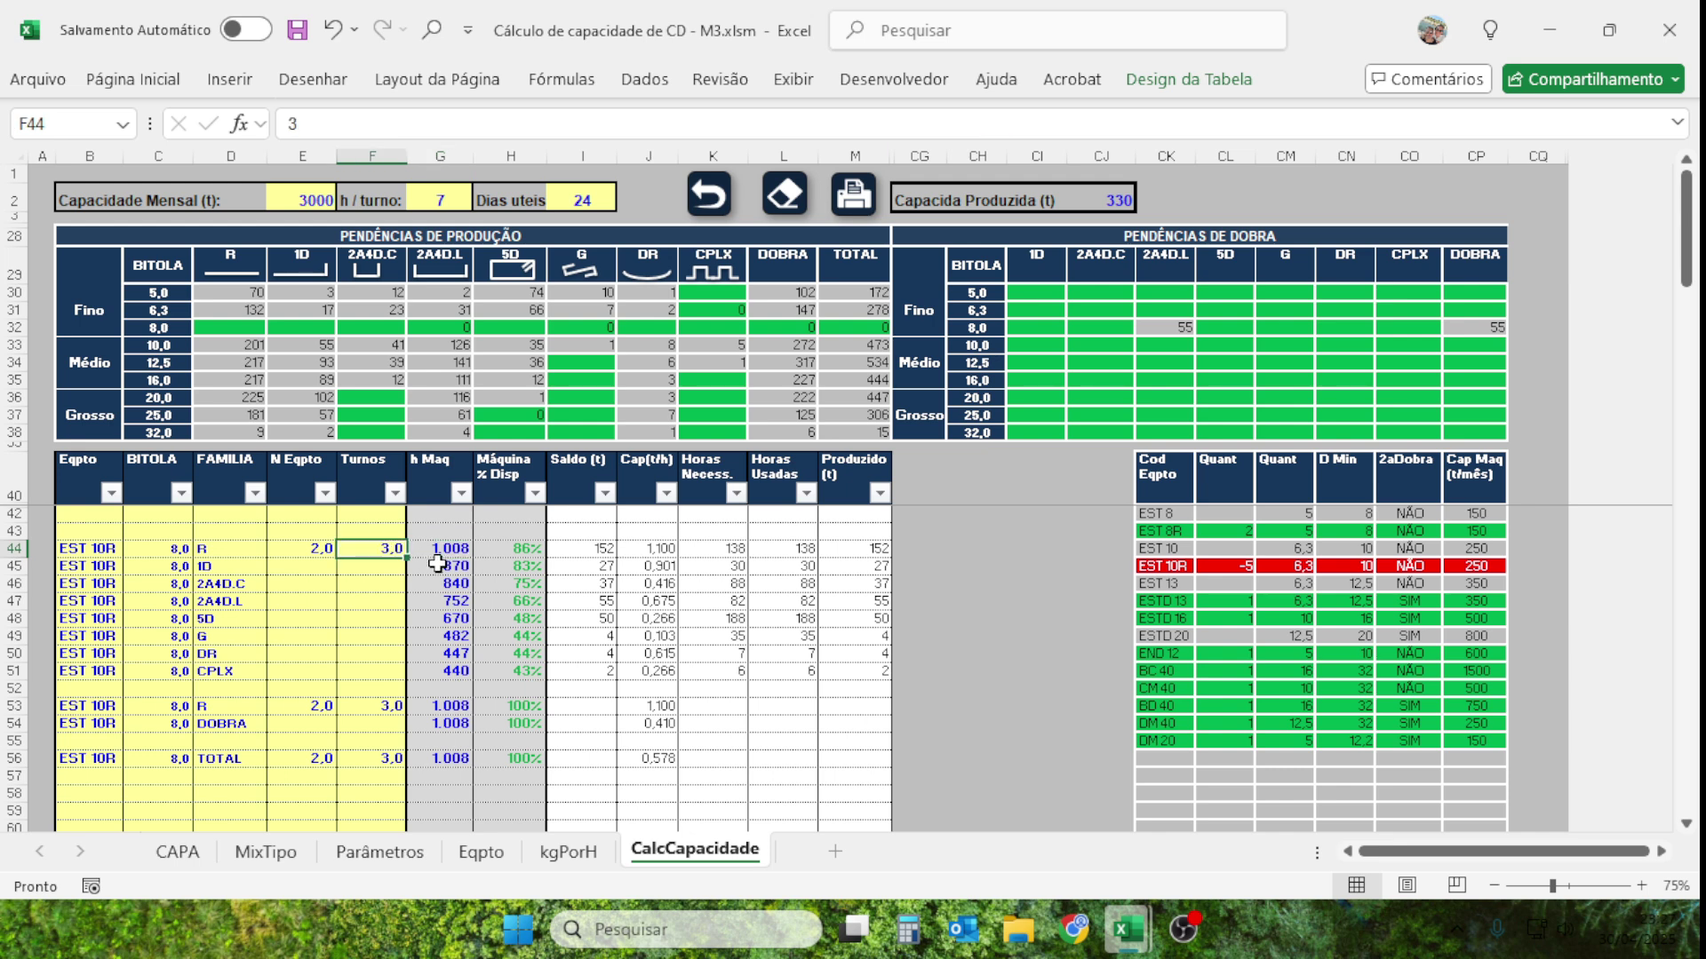
{"action": "key", "text": "Delete"}
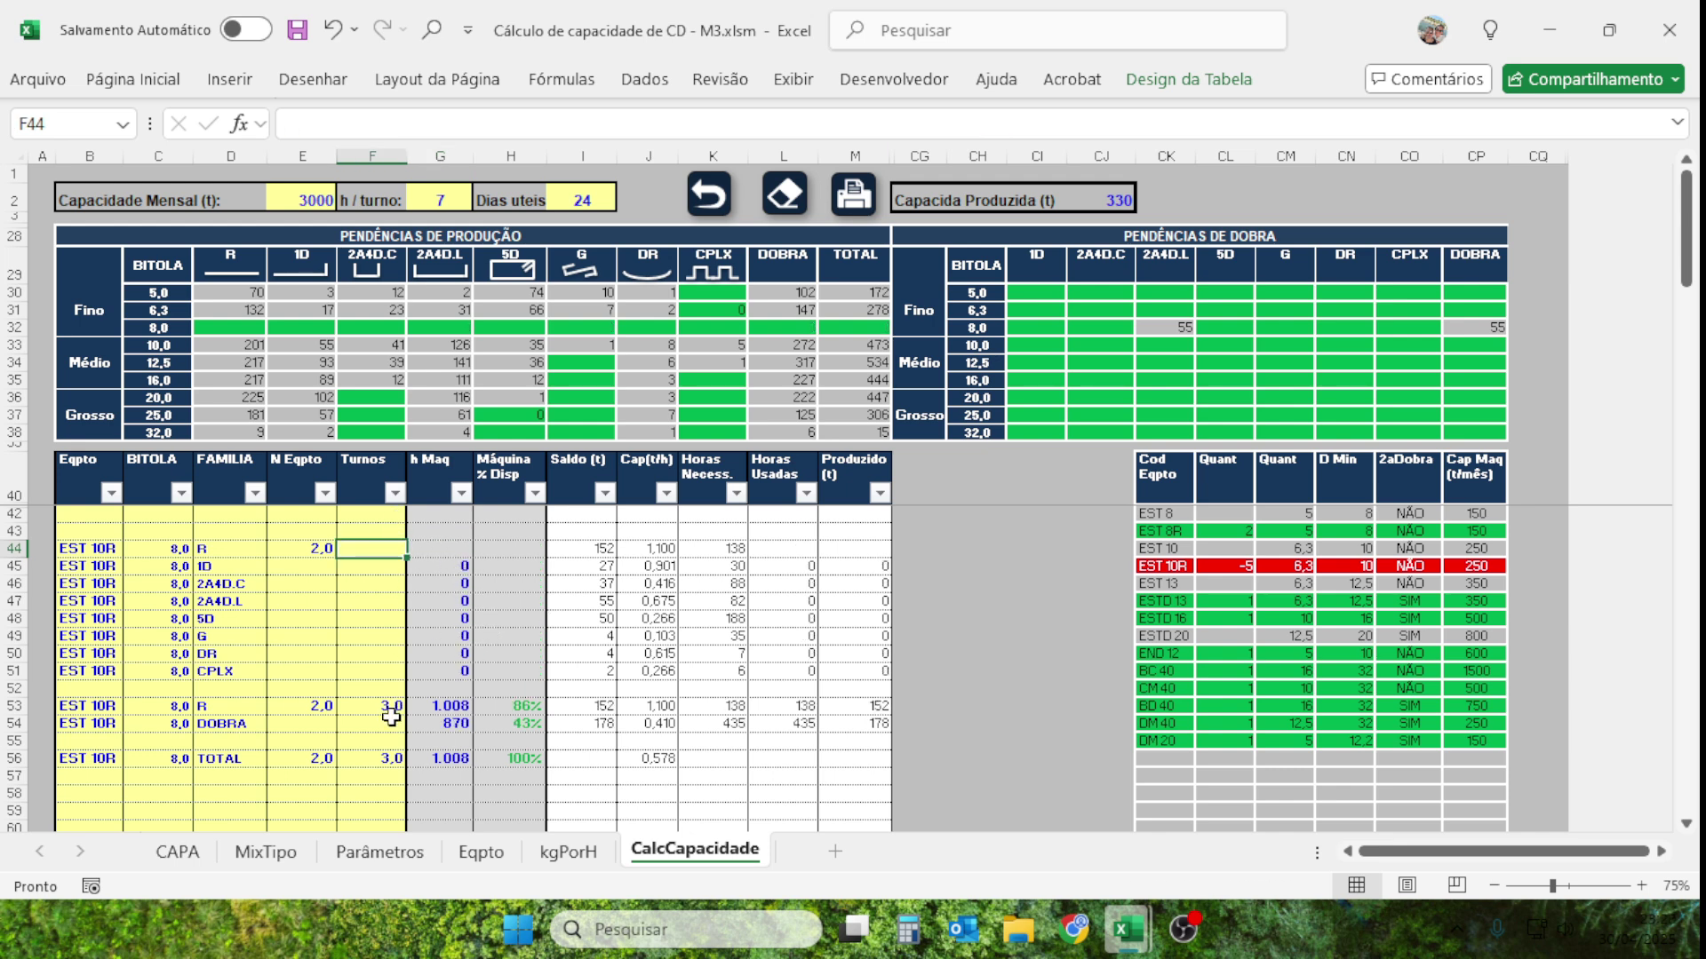
Clear Turnos in row 53 and compare Máquina % Disp of the DOBRA row 54 with the TOTAL row 56.
{"action": "left_click", "coordinate": [536, 729]}
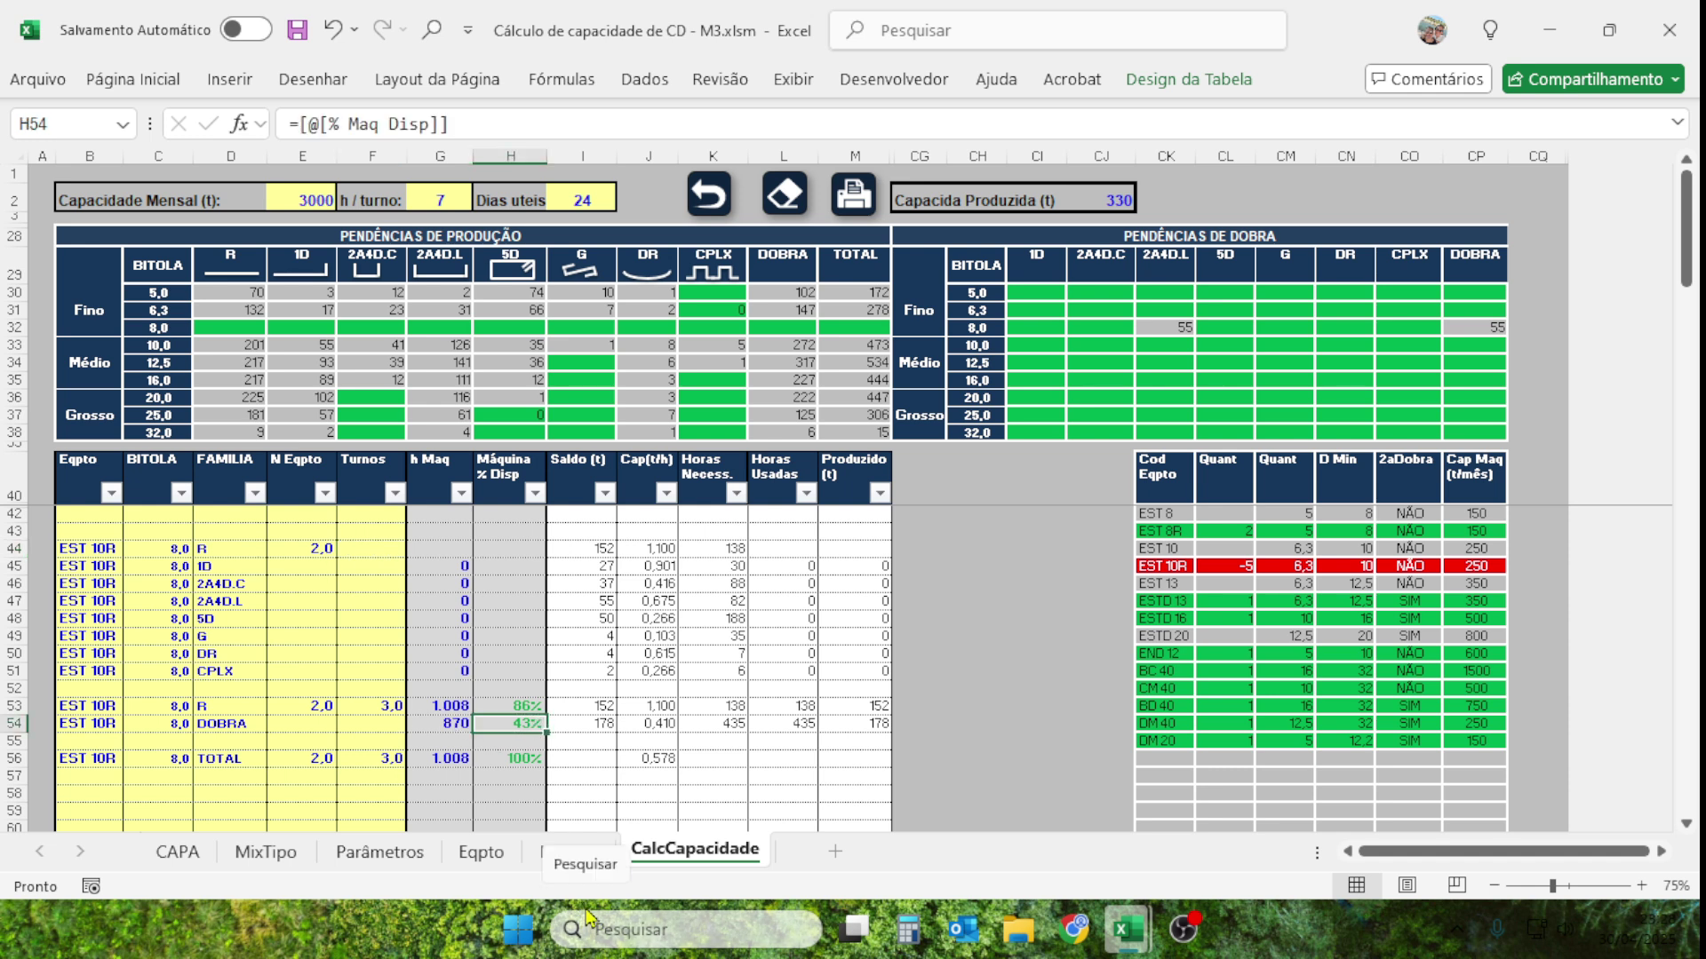
{"action": "left_click", "coordinate": [529, 764]}
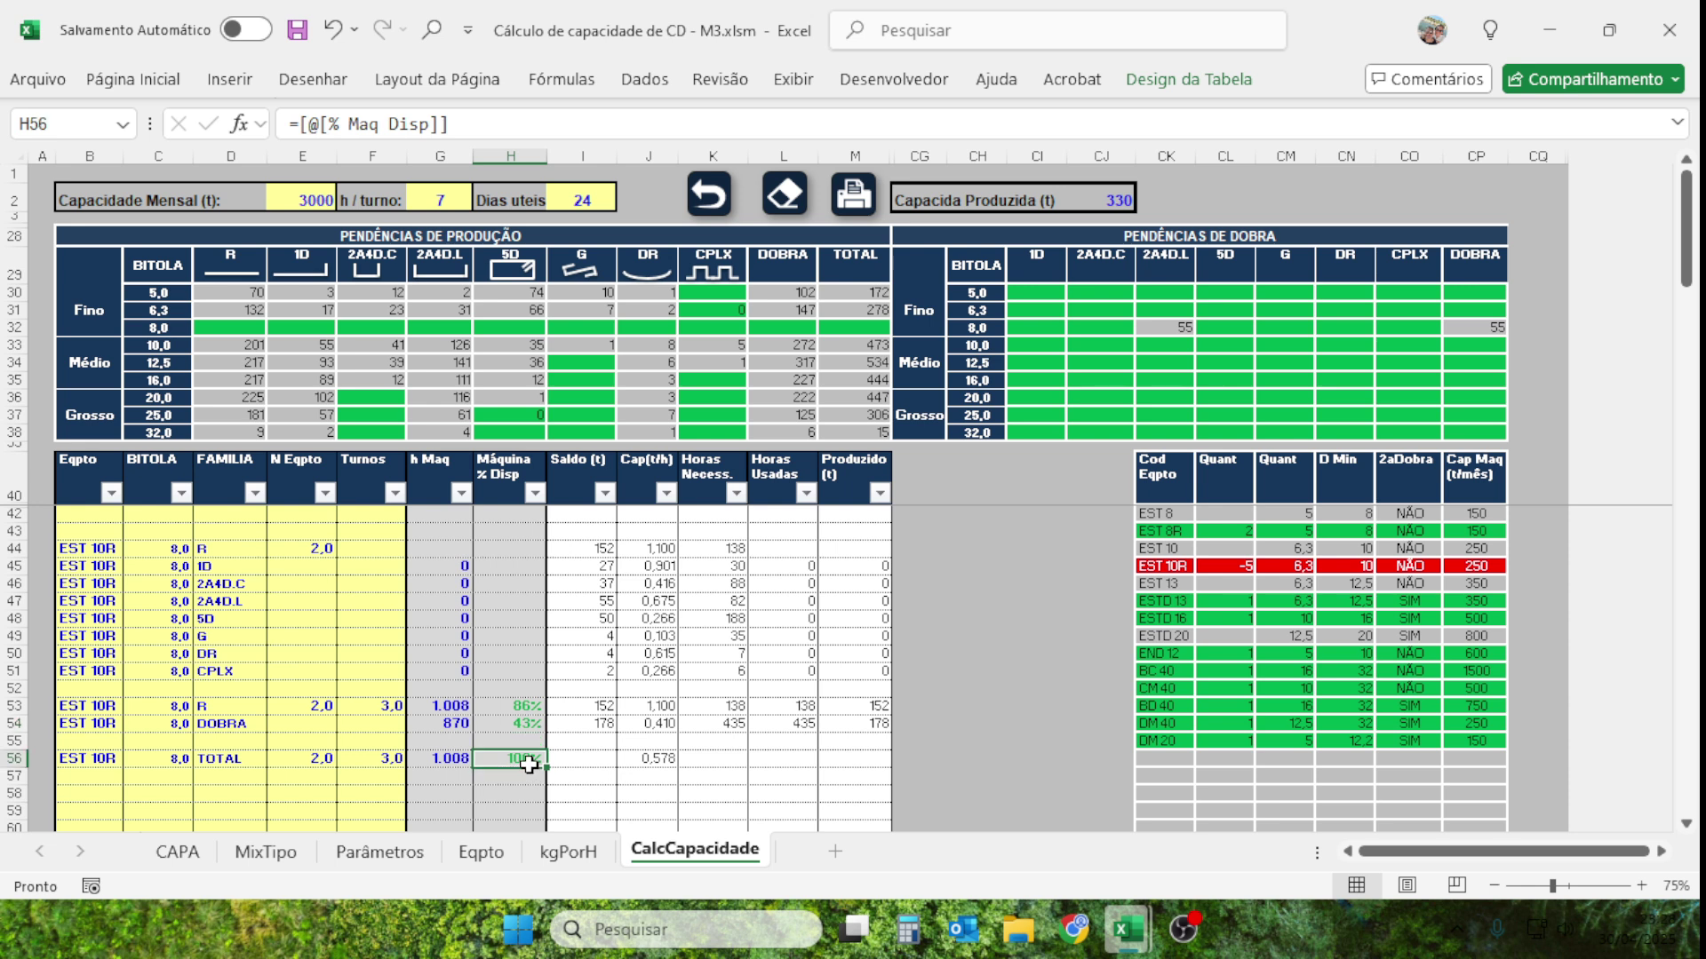
{"action": "left_click", "coordinate": [390, 706]}
{"action": "key", "text": "Delete"}
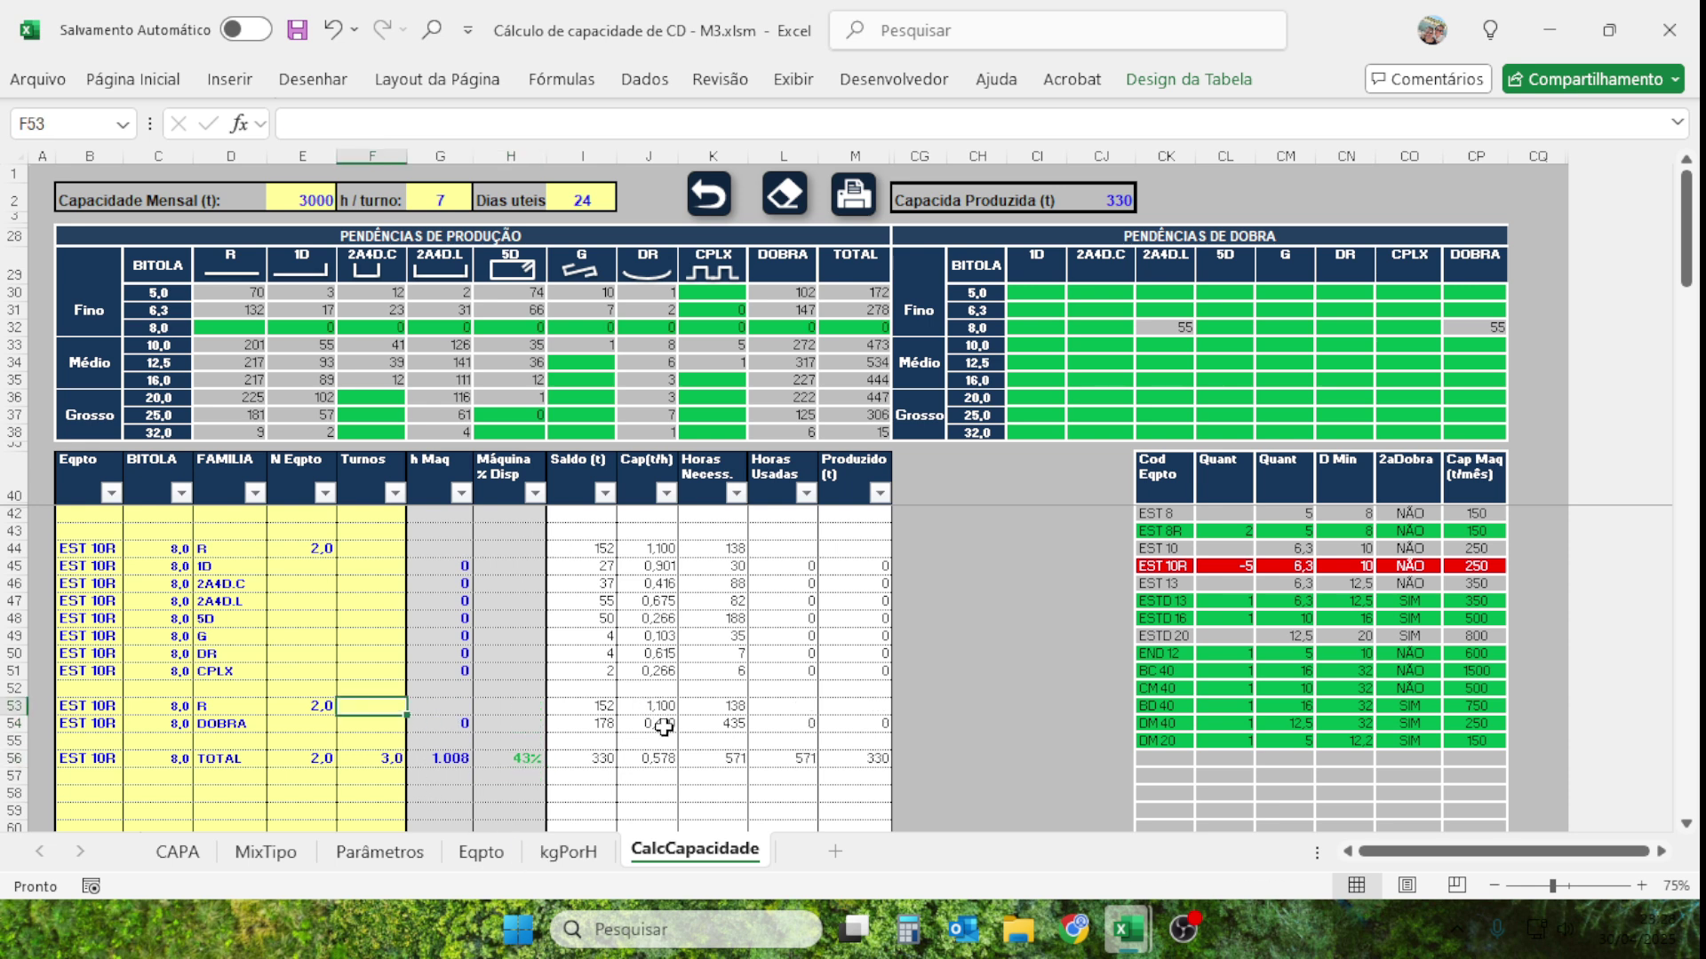
{"action": "left_click", "coordinate": [522, 757]}
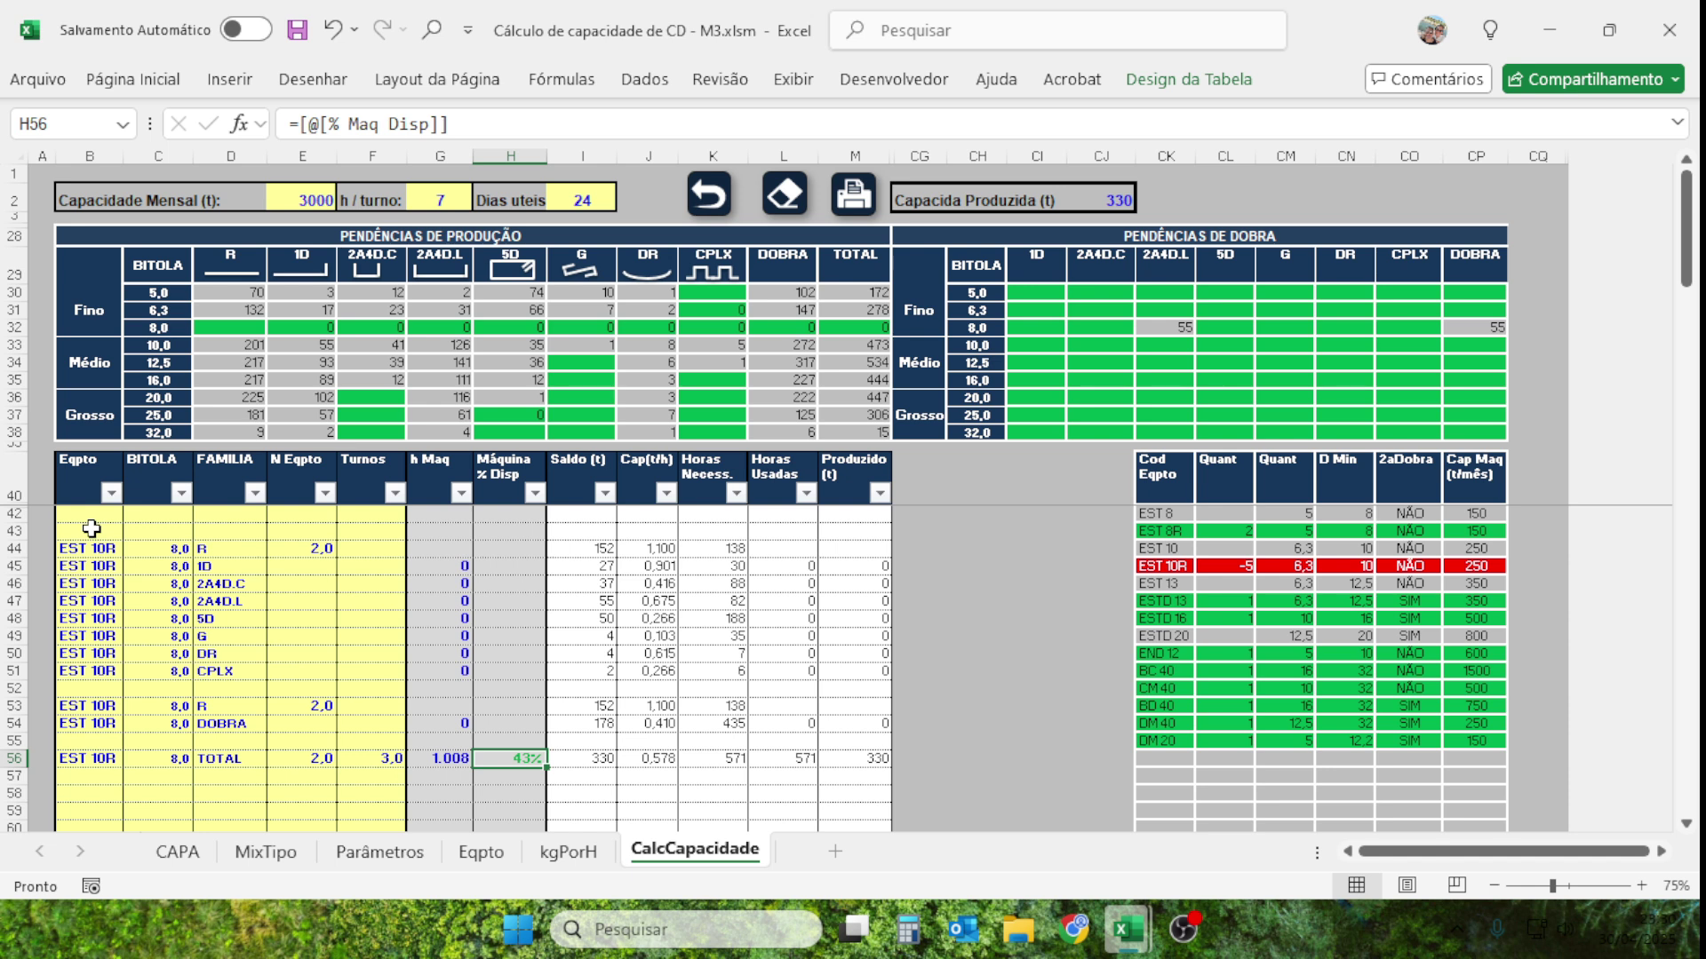
Clear all Eqpto, BITOLA, FAMILIA, N Eqpto and Turnos entries from row 43 through row 59.
{"action": "left_click_drag", "start_coordinate": [92, 528], "coordinate": [354, 816]}
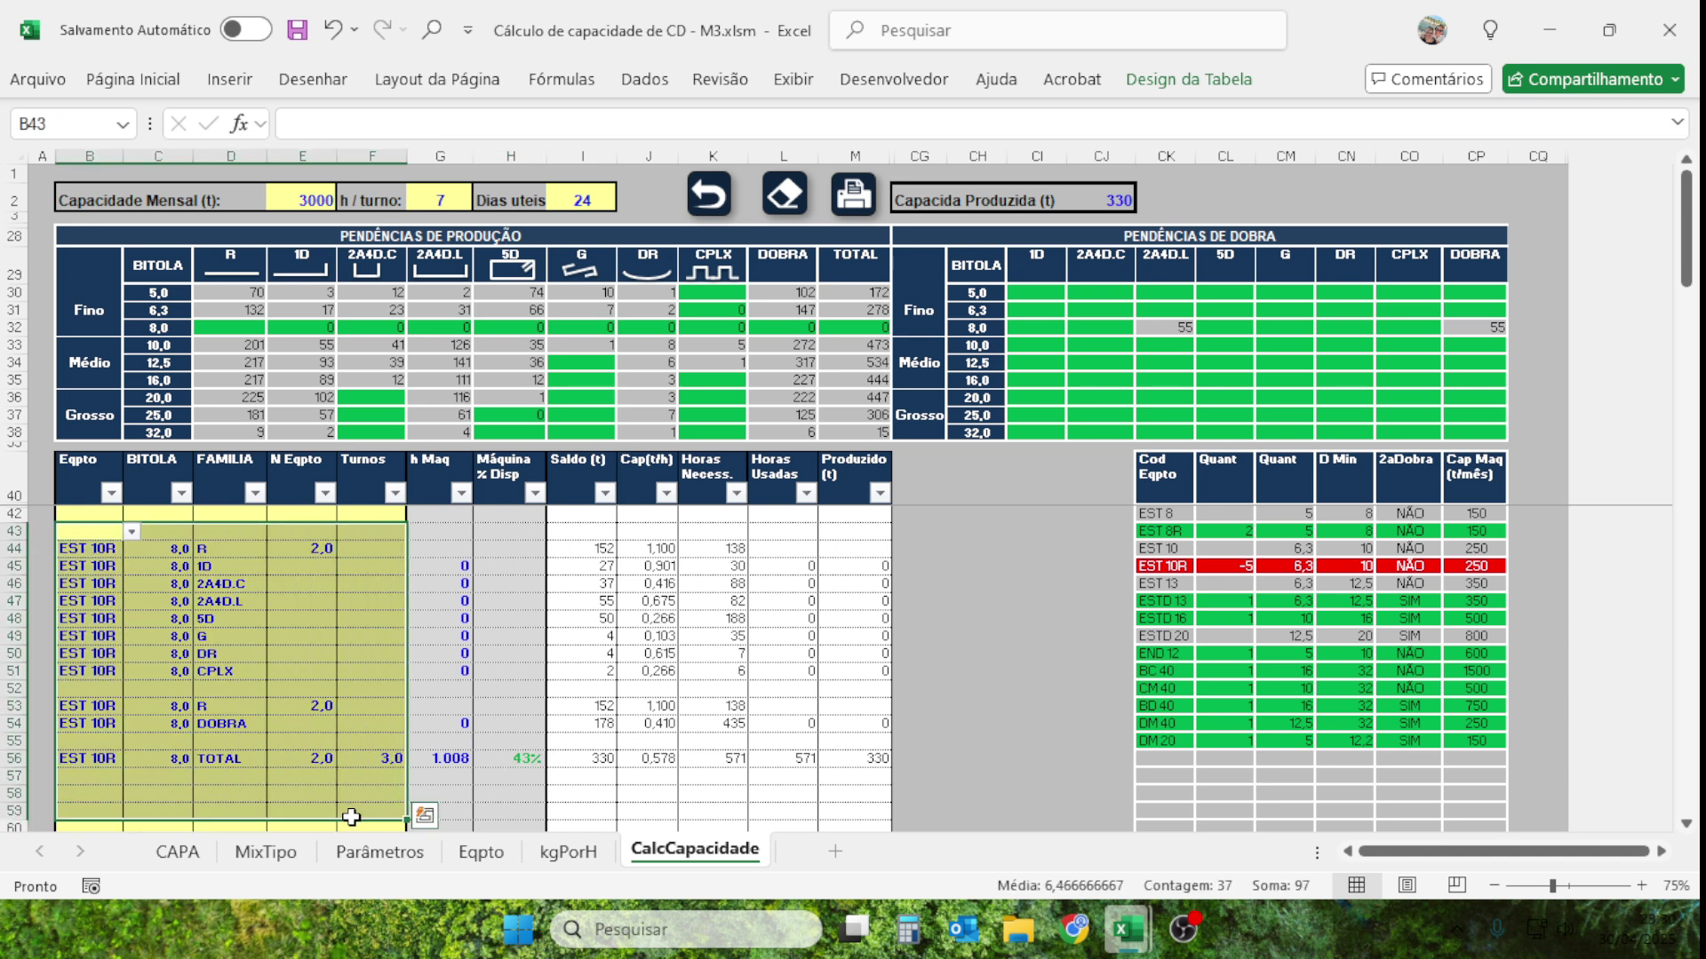
{"action": "key", "text": "Delete"}
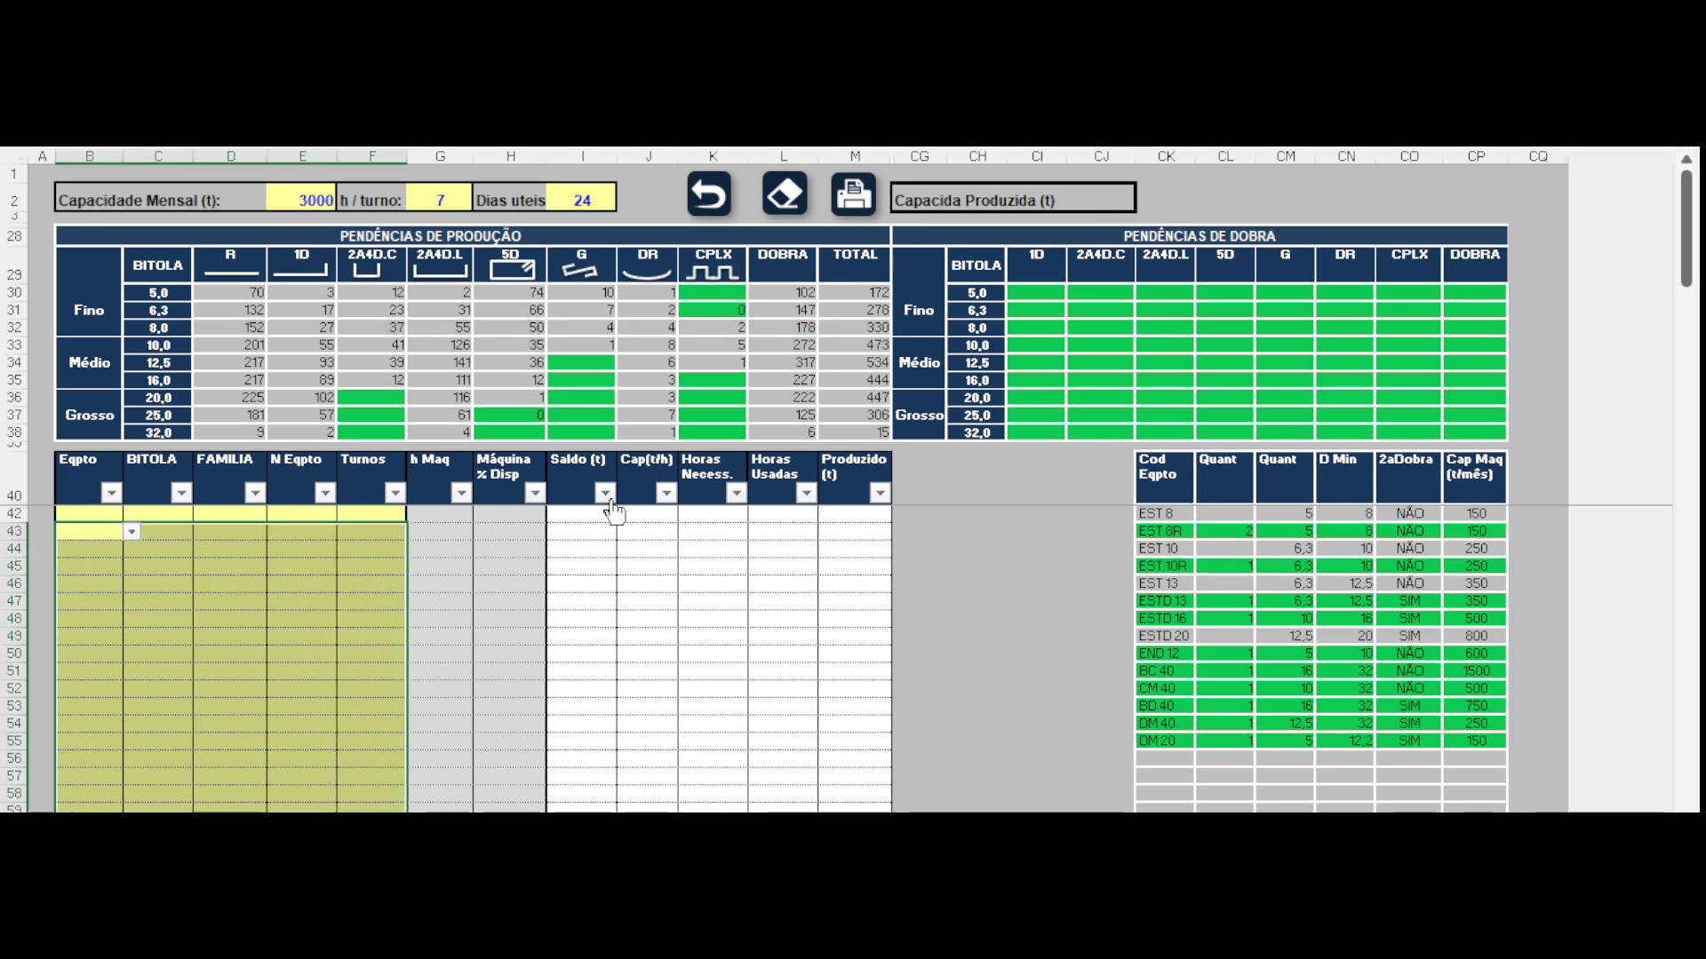